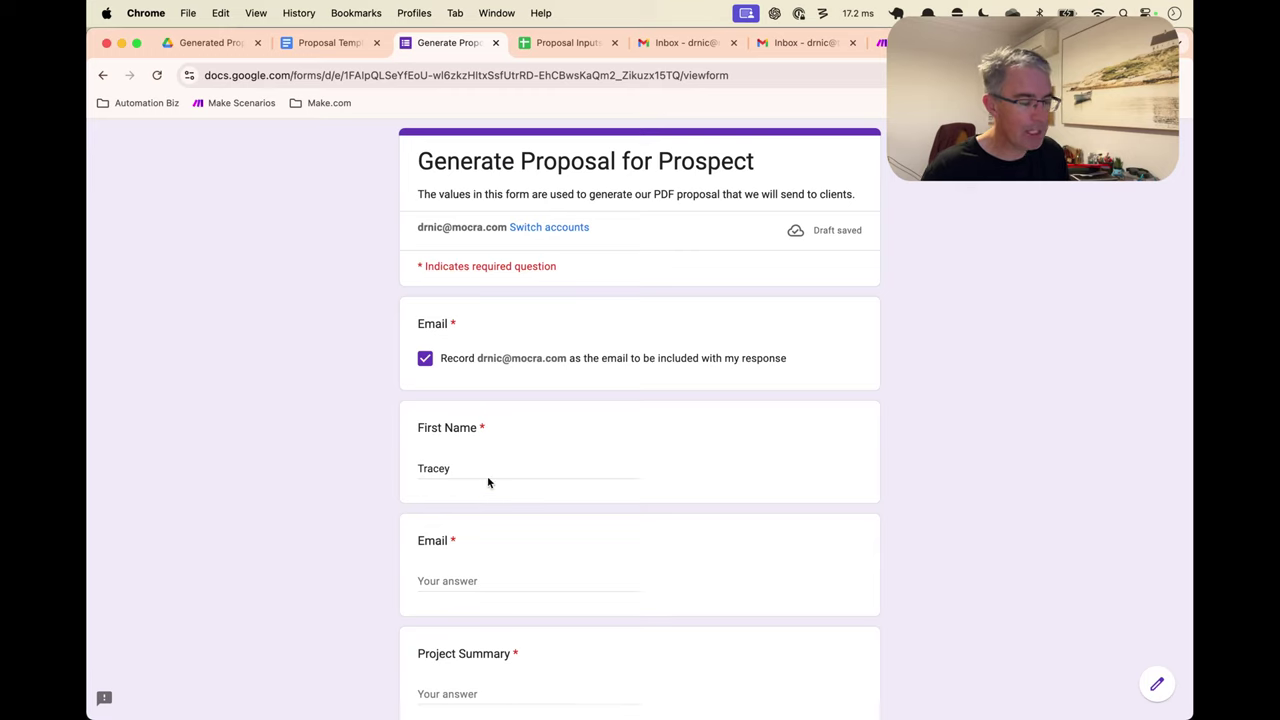
Enter the contact email address and the project summary 'lawn mowing' in the proposal form
scroll(488, 483, "down", 2)
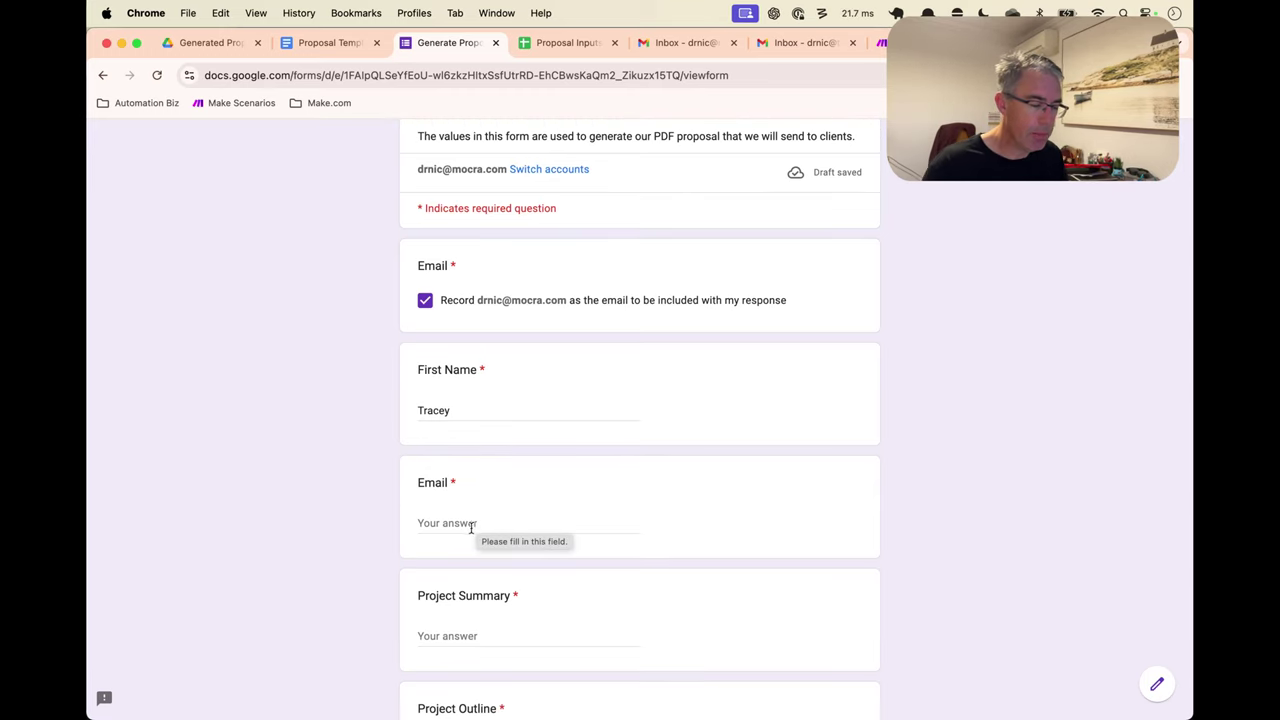
left_click(472, 524)
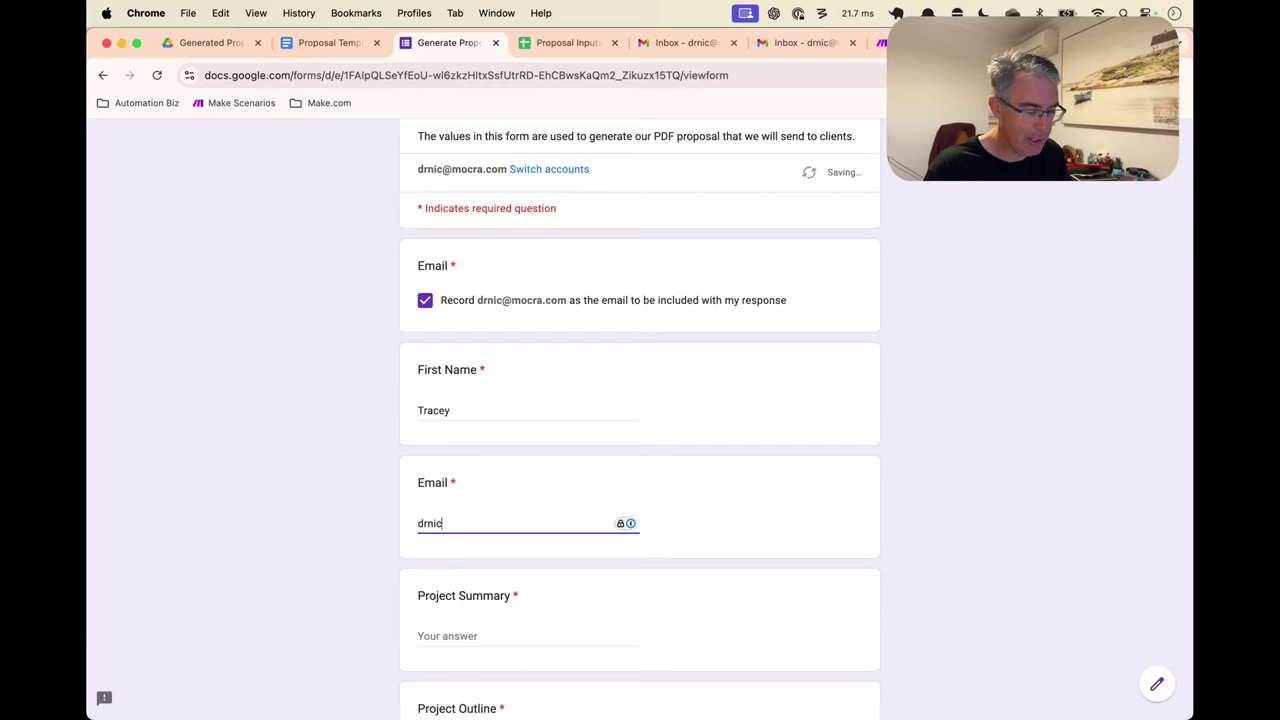
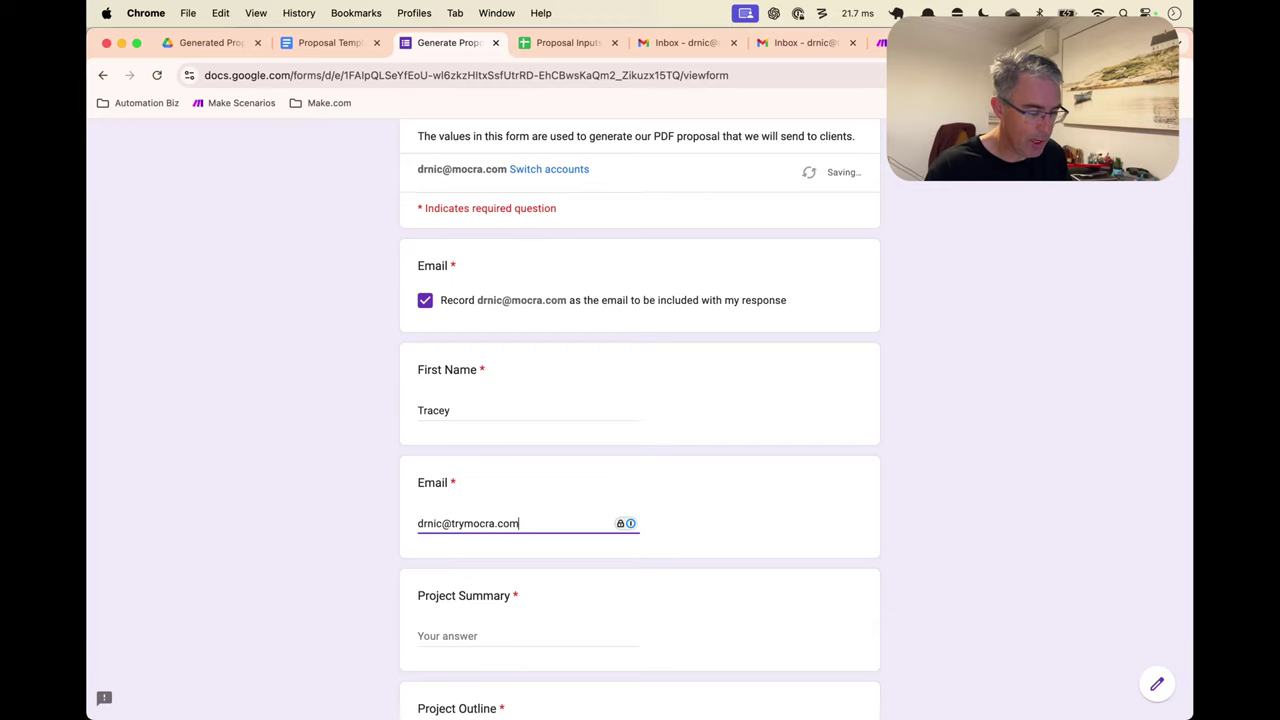
scroll(640, 420, "down", 3)
left_click(480, 430)
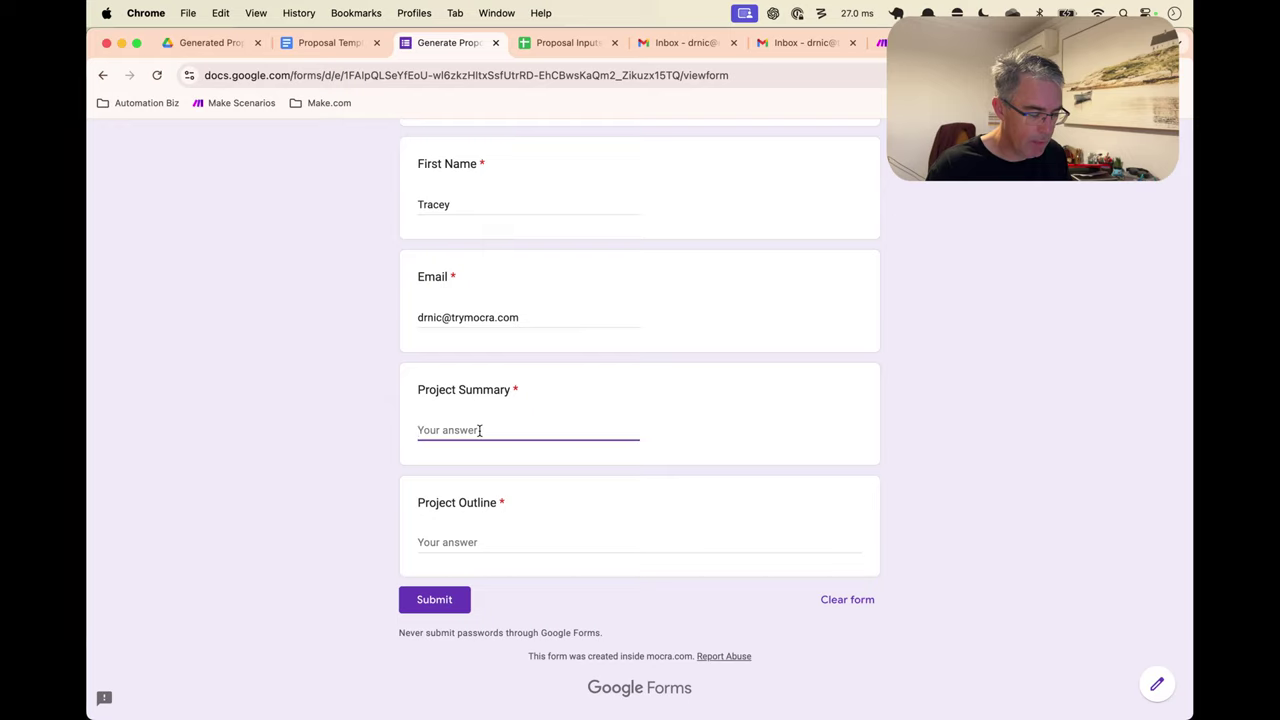
type("po")
key("BackSpace")
key("BackSpace")
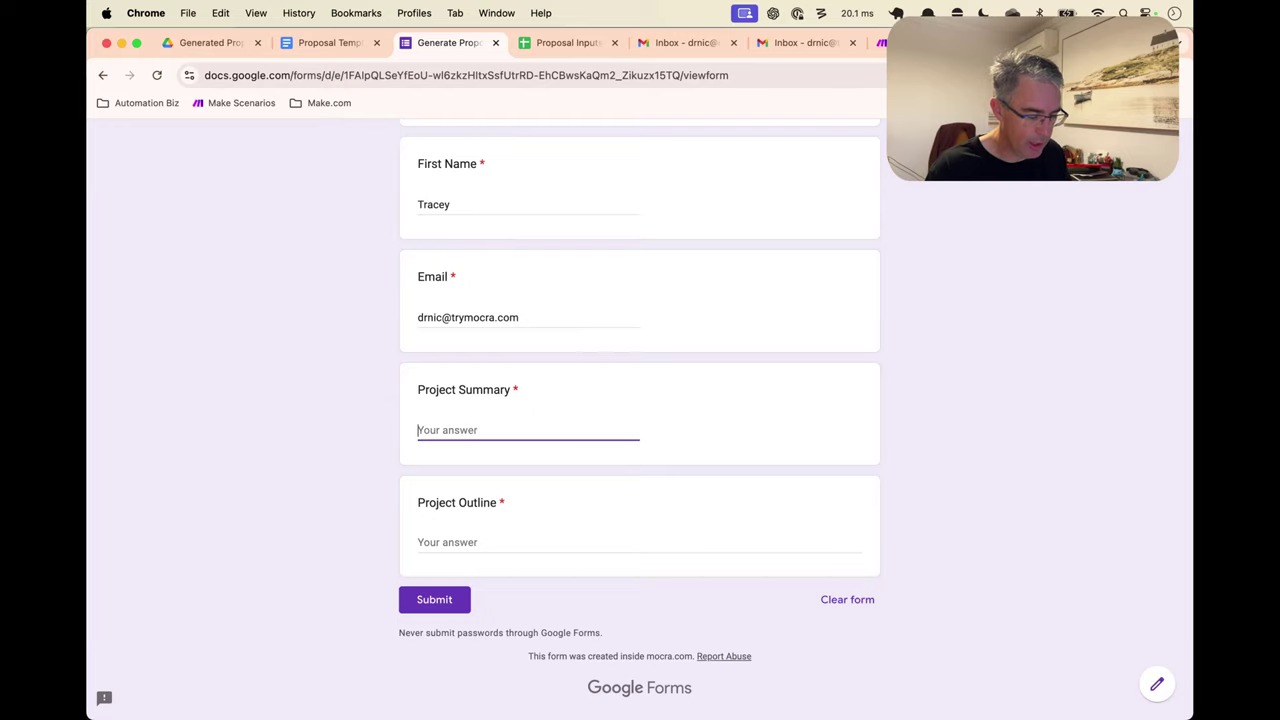
type("lawn mowing")
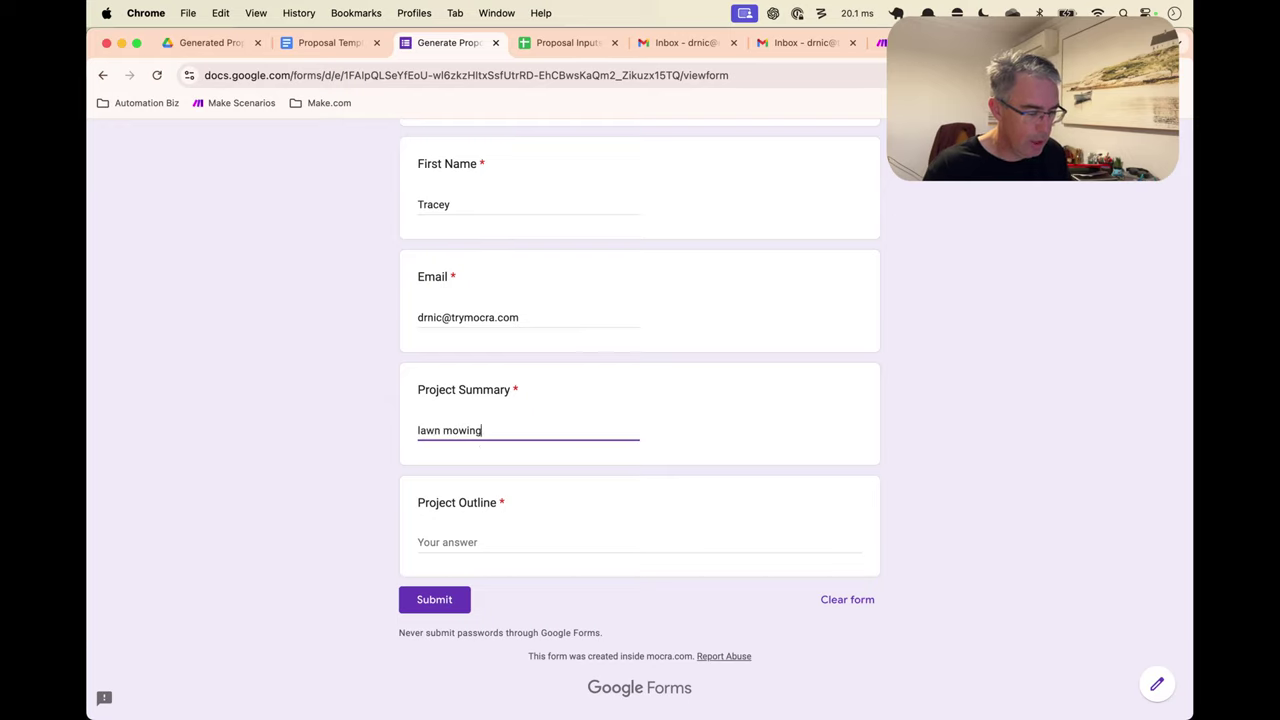
Write the outline bullets '* front mowing', '* backyard', '* nature strip' and submit the form
key("Tab")
type("* fron")
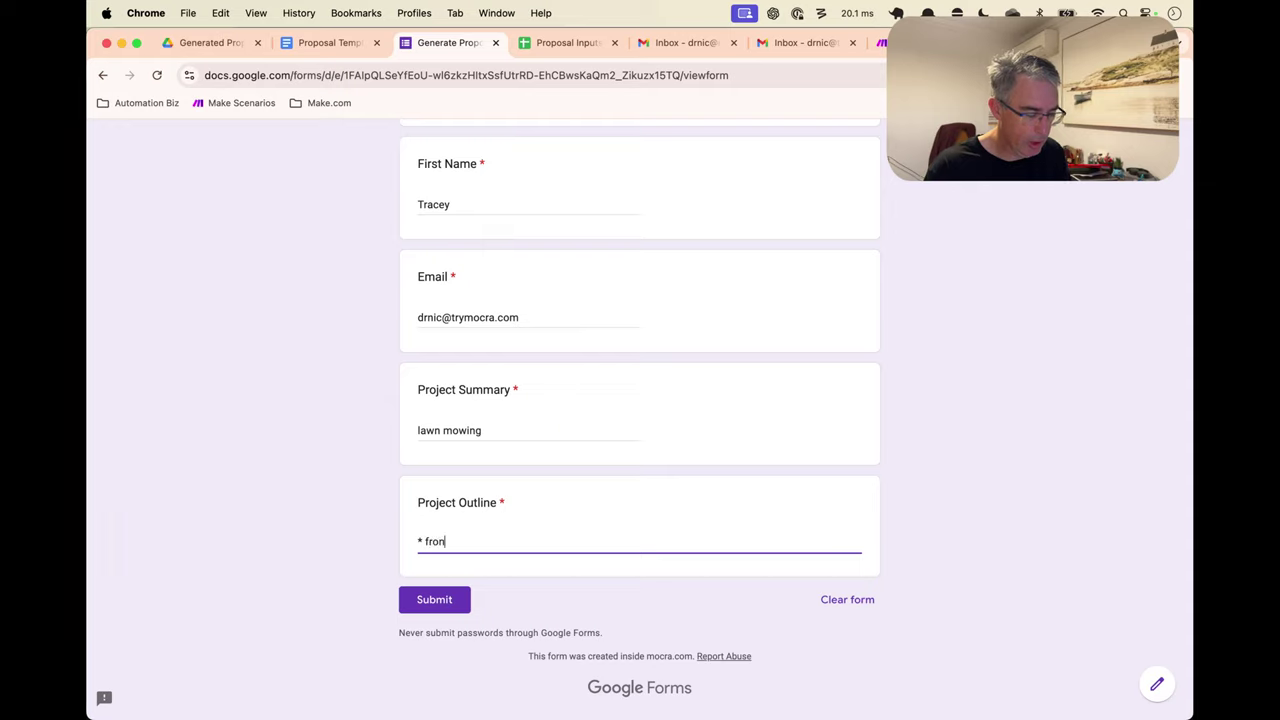
type("t mowing")
key("Return")
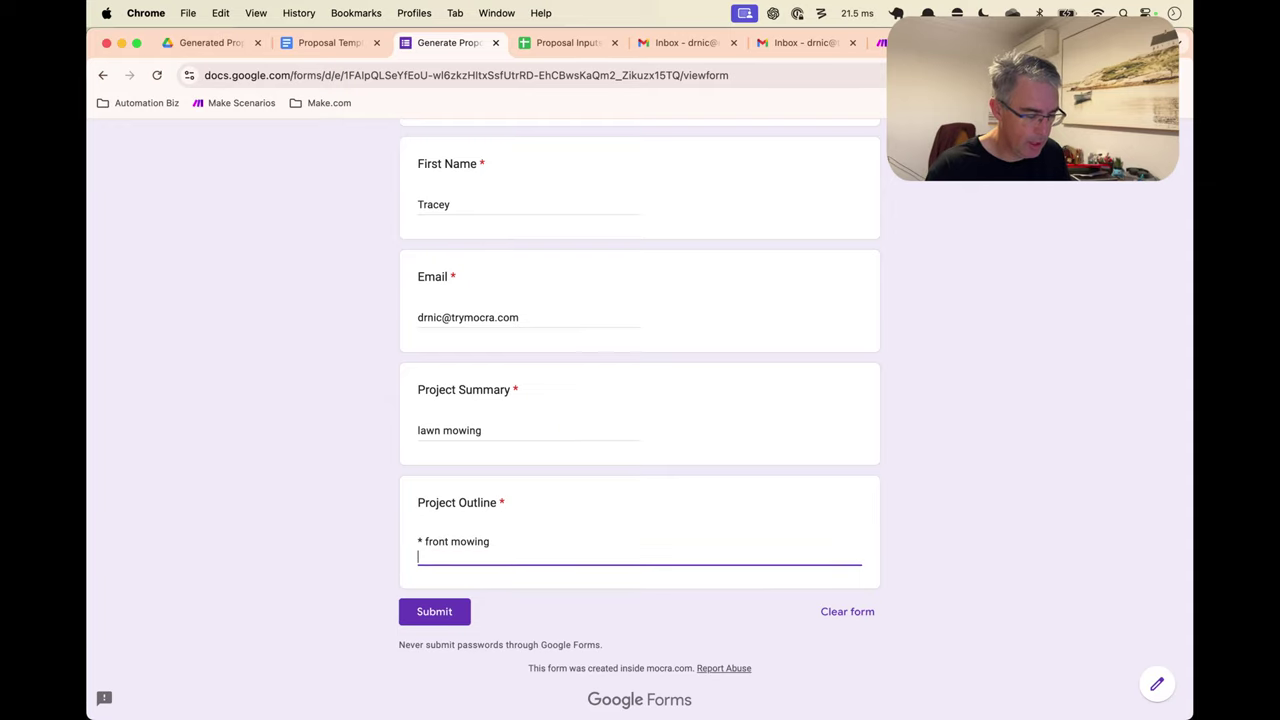
type("* backyard")
key("Return")
type("* ")
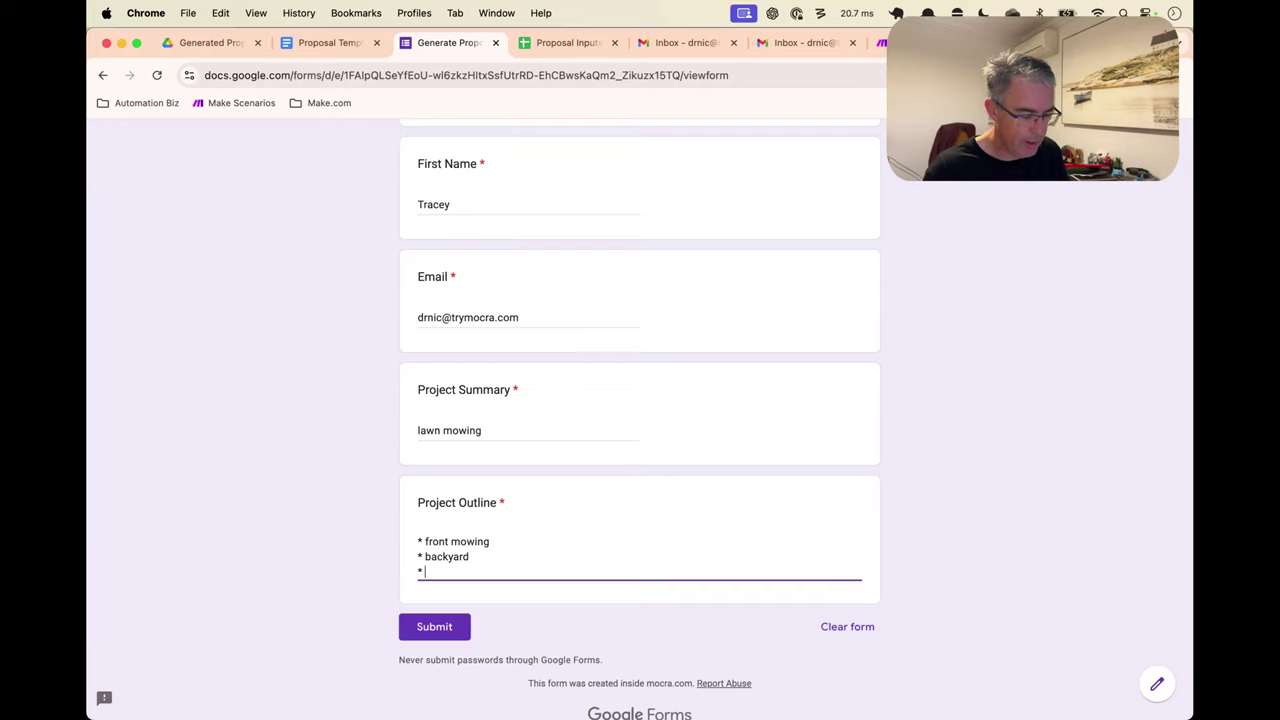
type("nature strip")
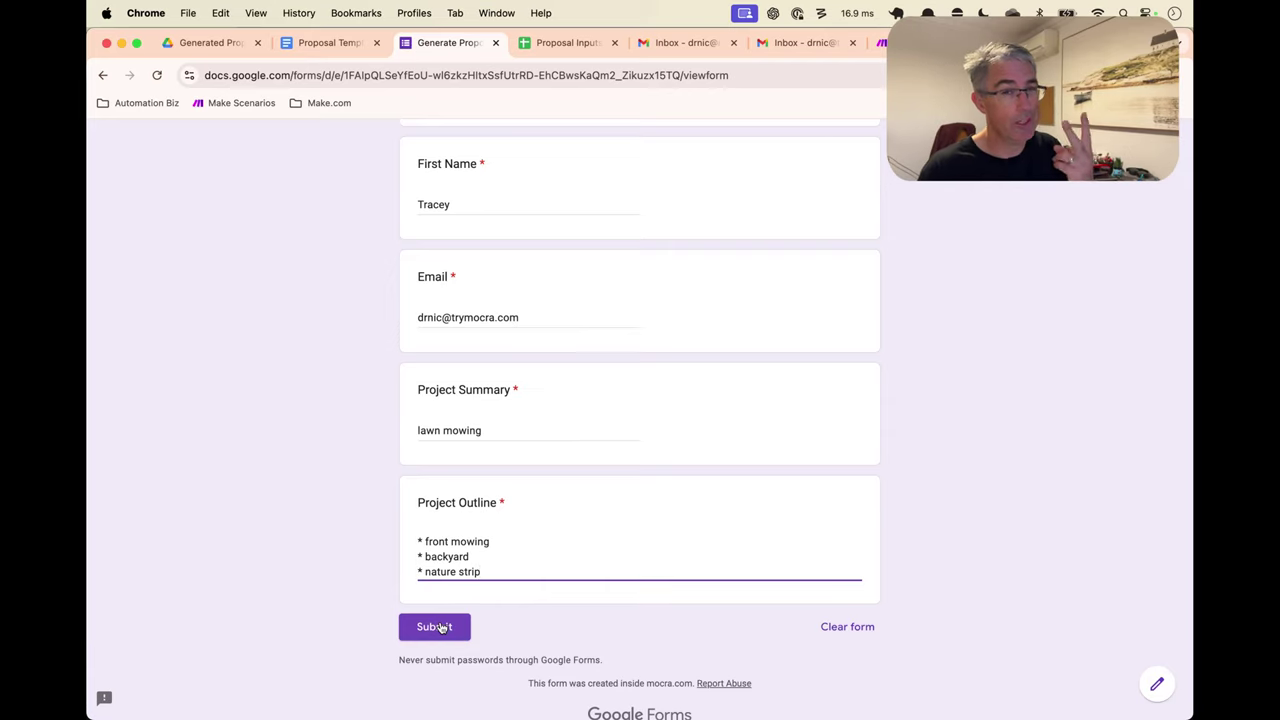
left_click(441, 627)
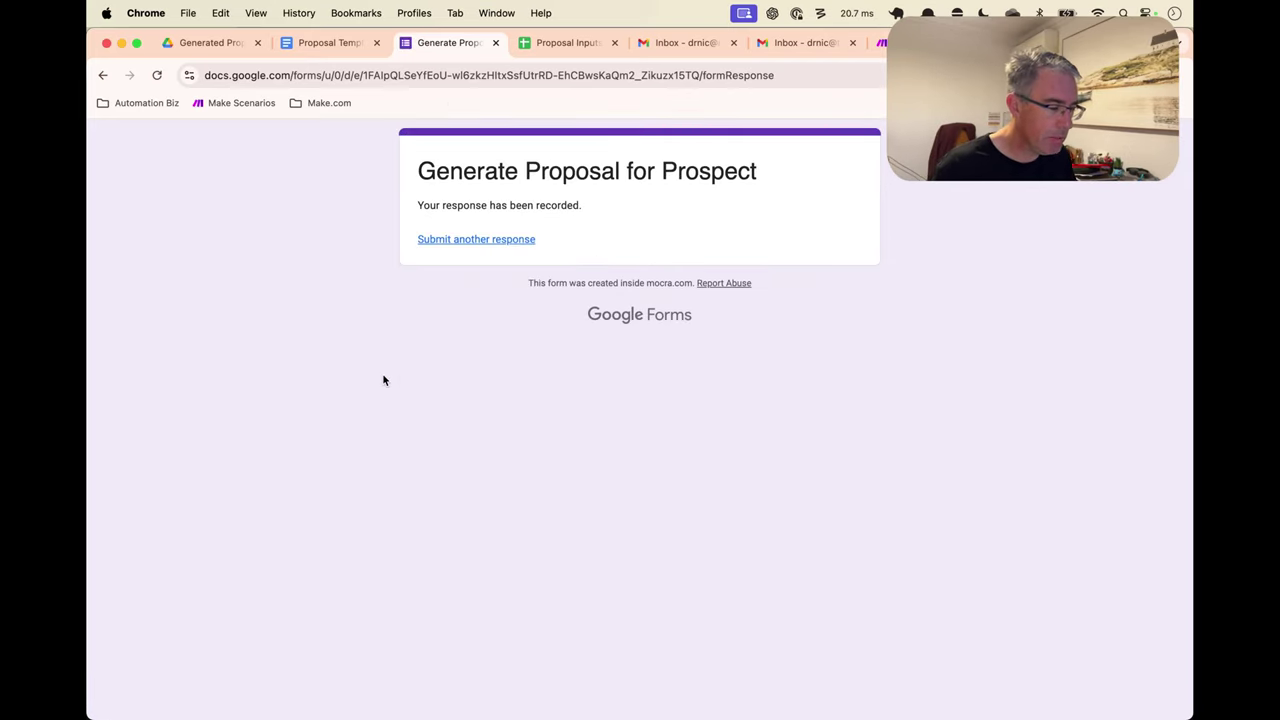
Check row 7's lawn mowing entry marked Ready To Send, then move to the Gmail inbox
key("ctrl+Tab")
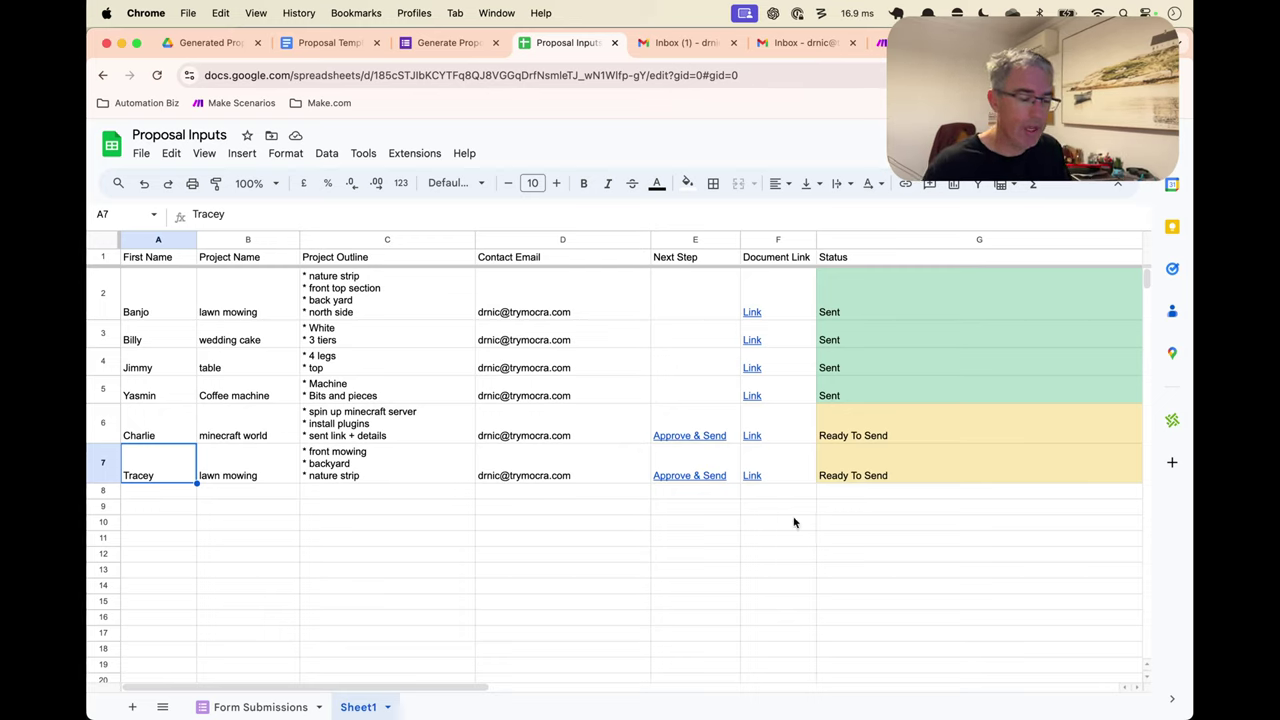
mouse_move(732, 450)
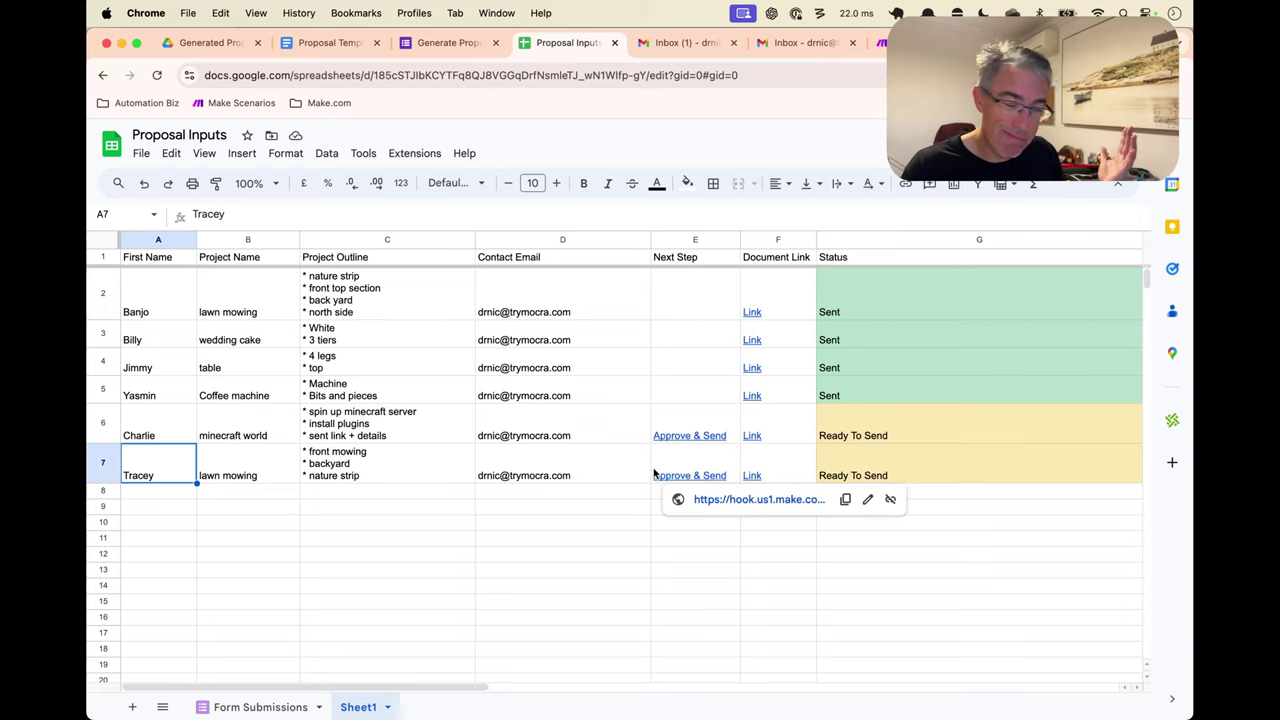
key("ctrl+Tab")
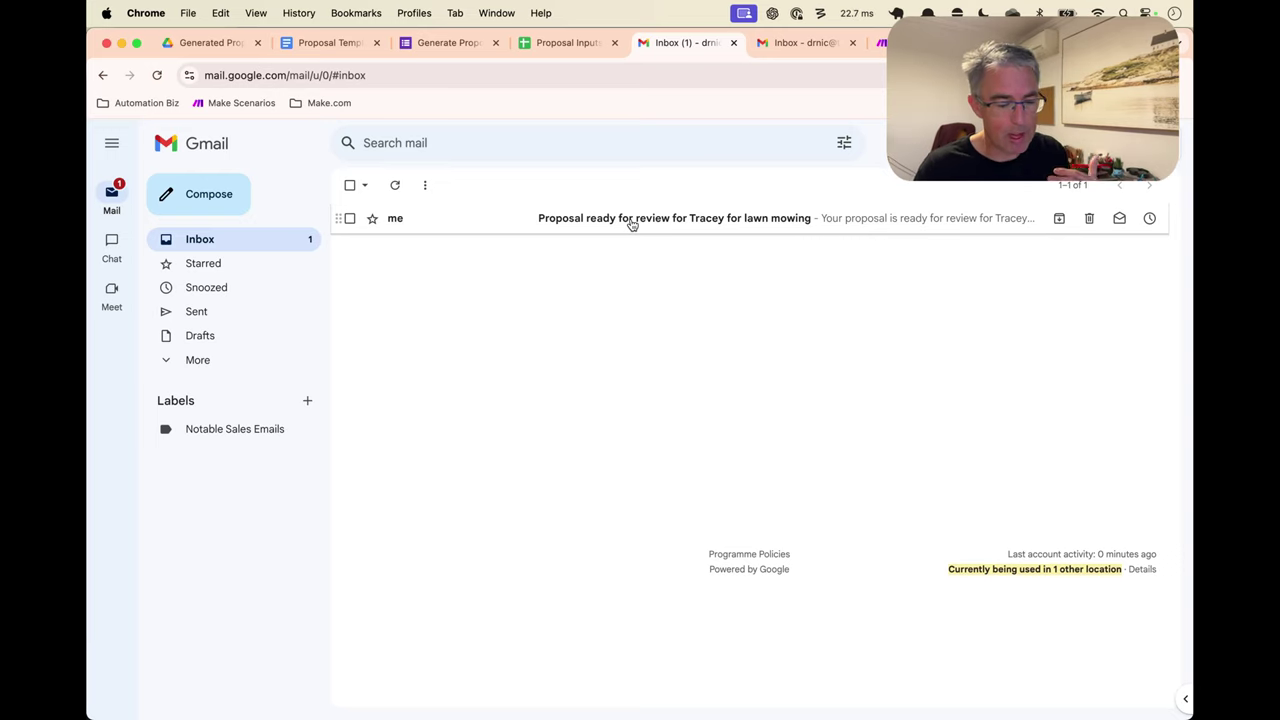
Open the 'Proposal ready for review' email and follow its 'Review and edit proposal' link
left_click(632, 222)
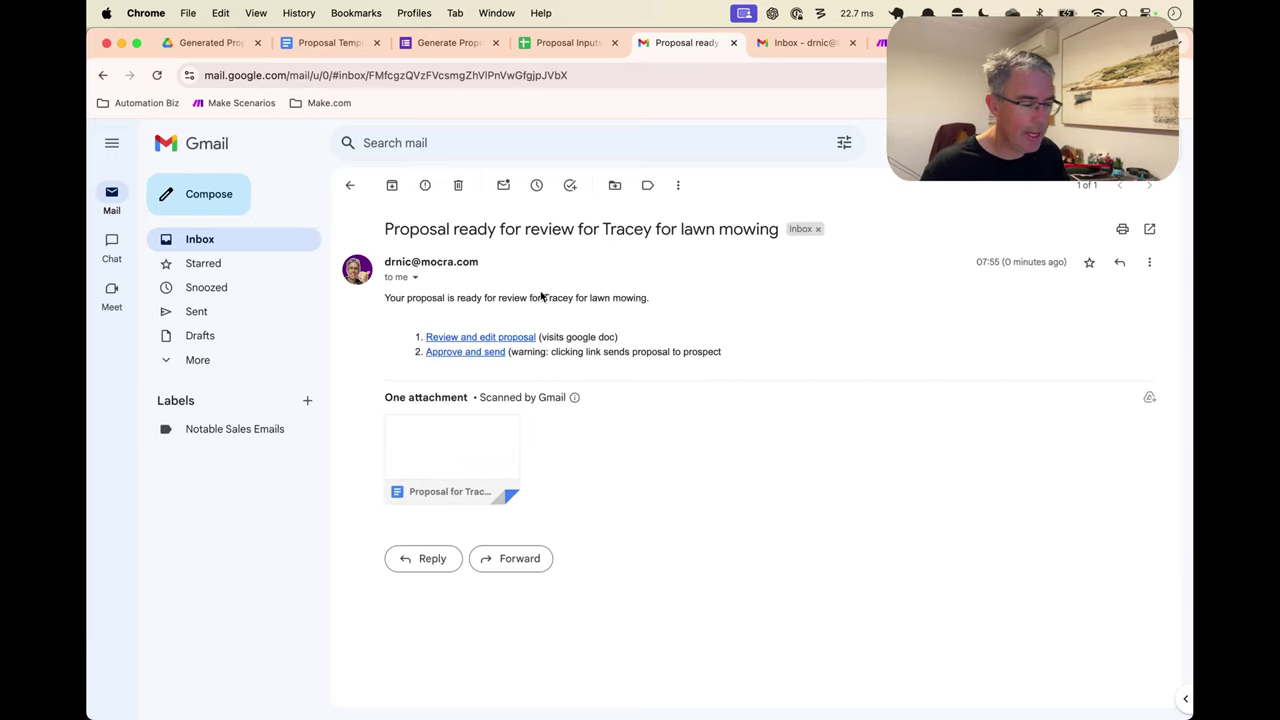
left_click(507, 340)
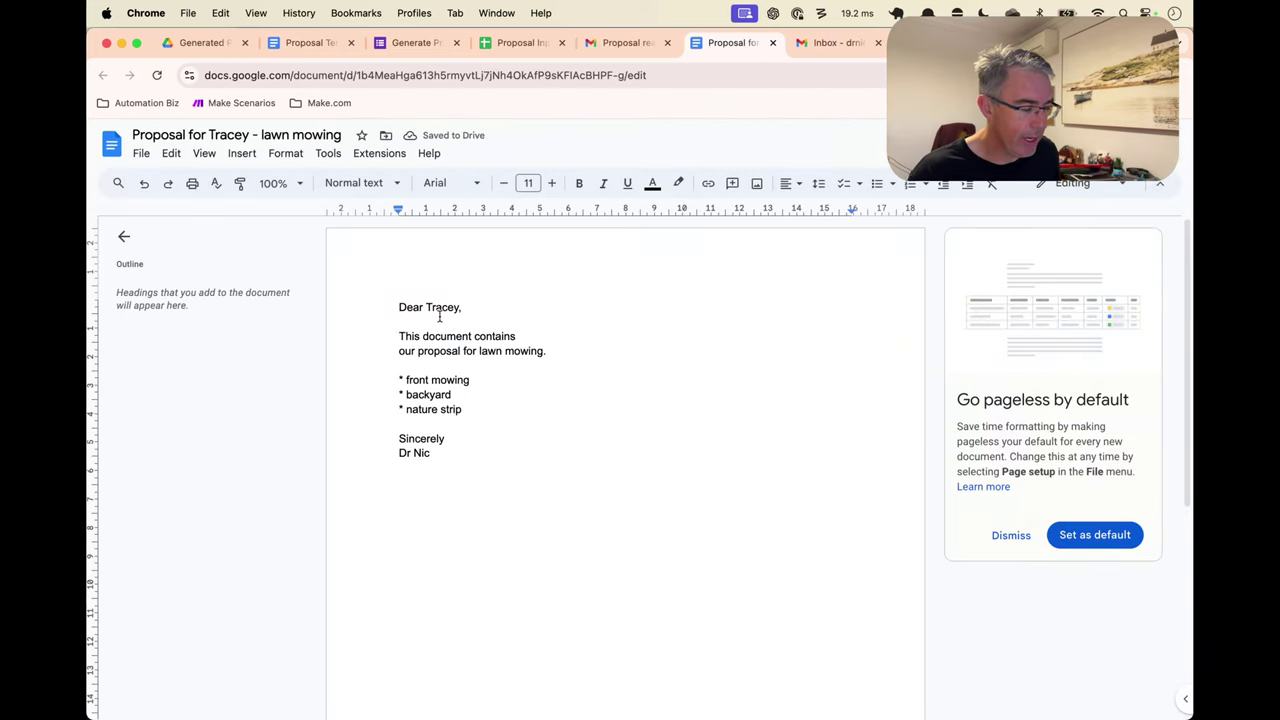
Change the second outline bullet to 'backyard mowing', then return to the review email
left_click(476, 409)
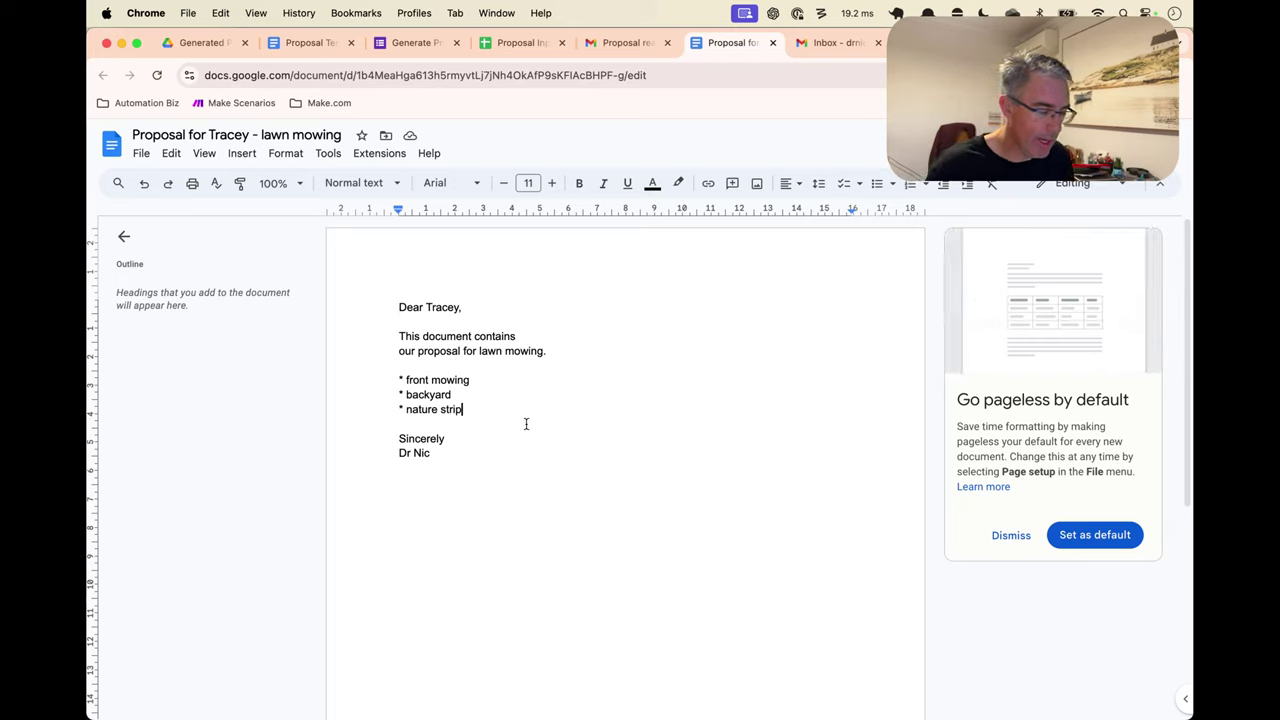
key("Return")
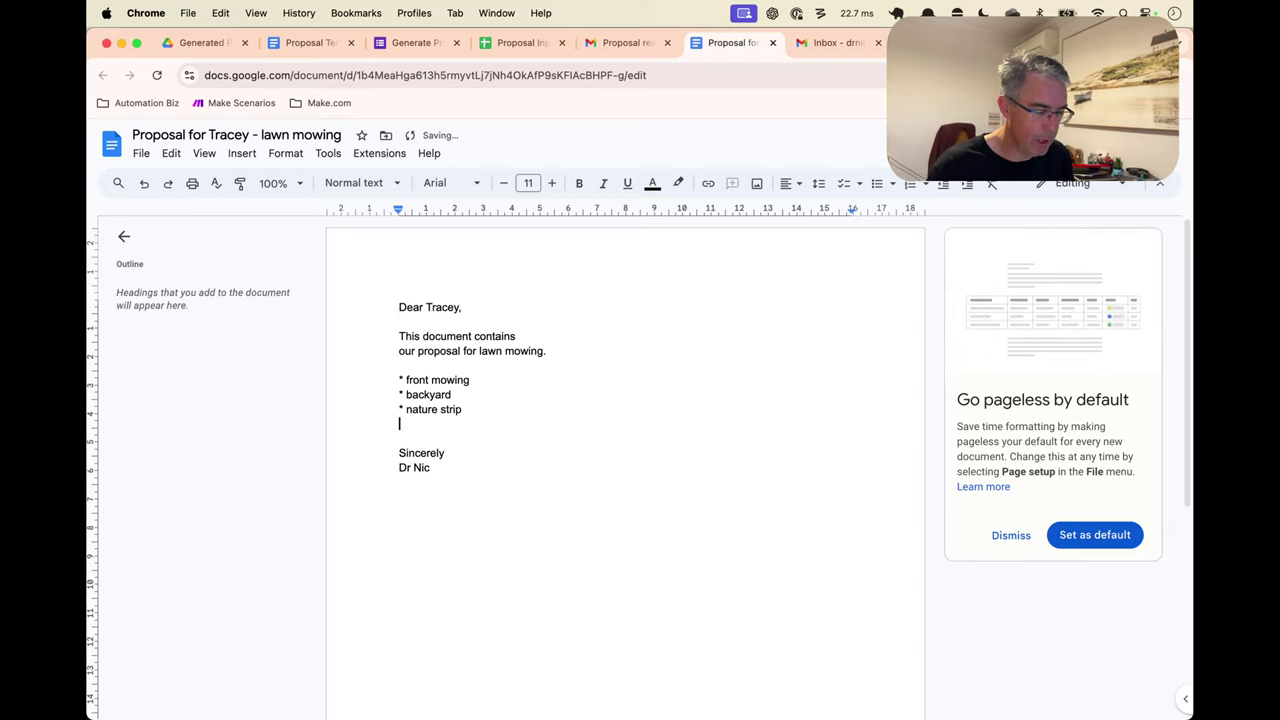
key("BackSpace")
key("Up")
type("mowing")
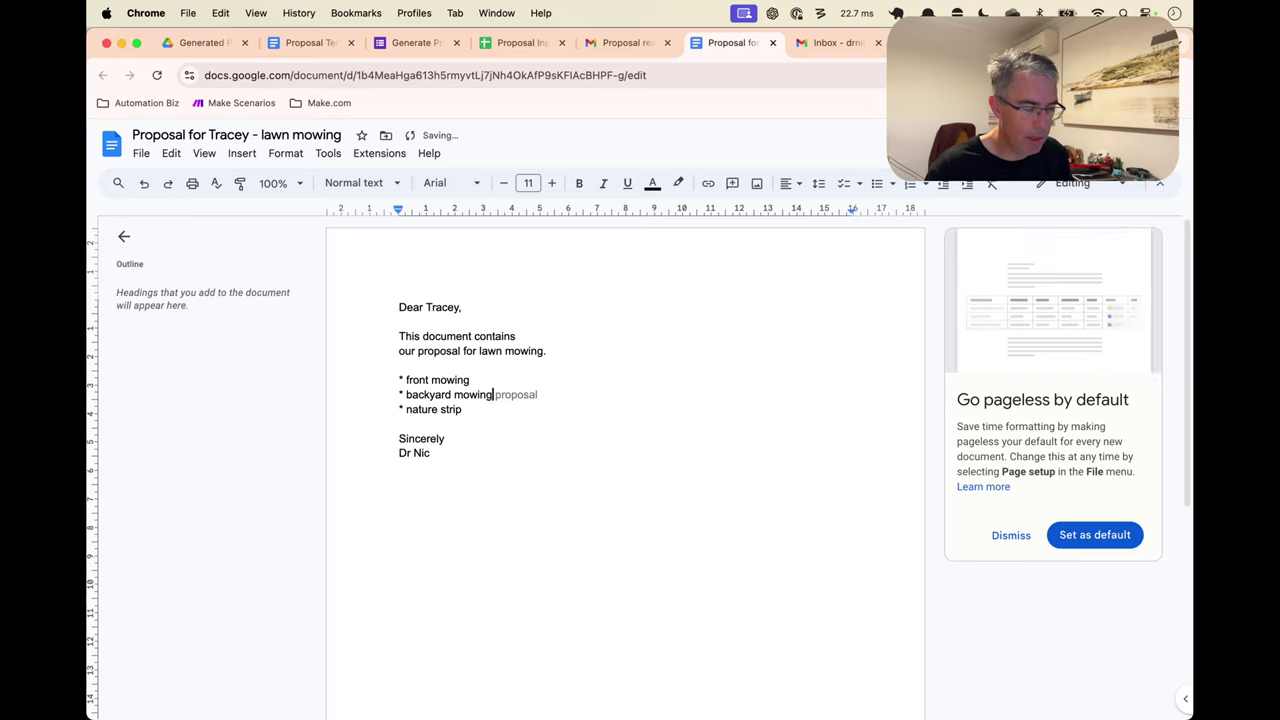
left_click(517, 477)
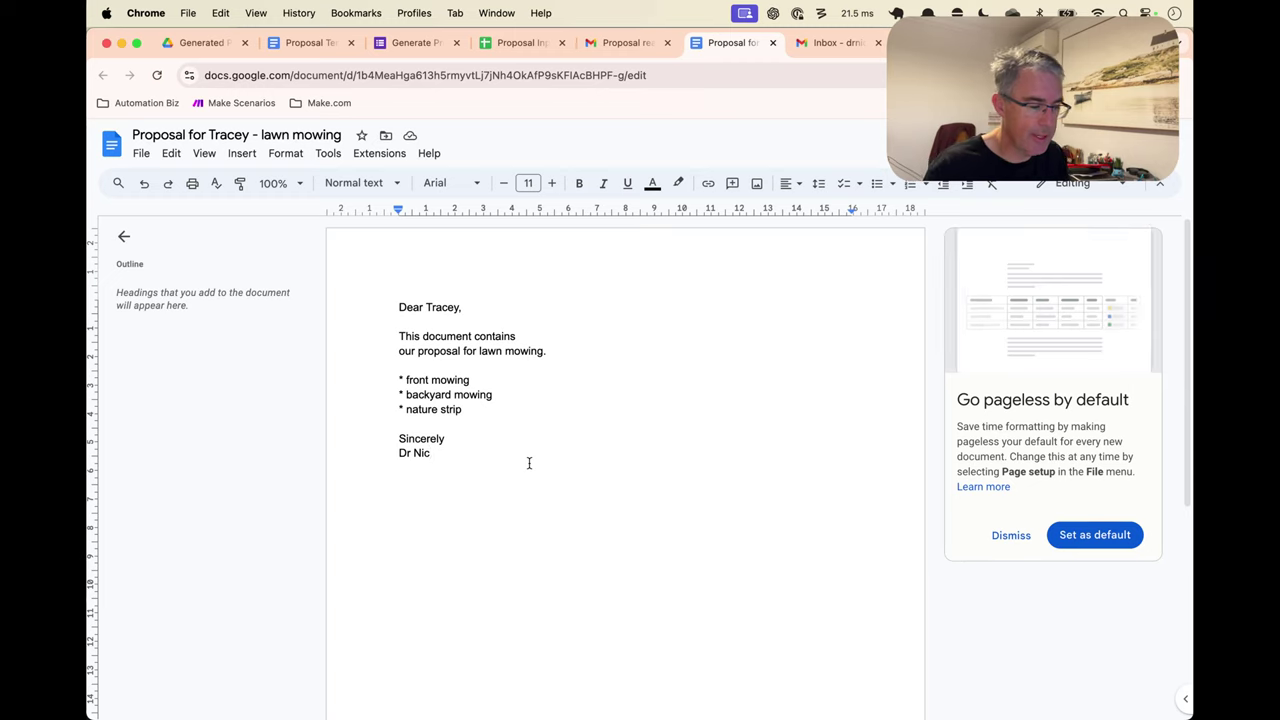
key("ctrl+shift+Tab")
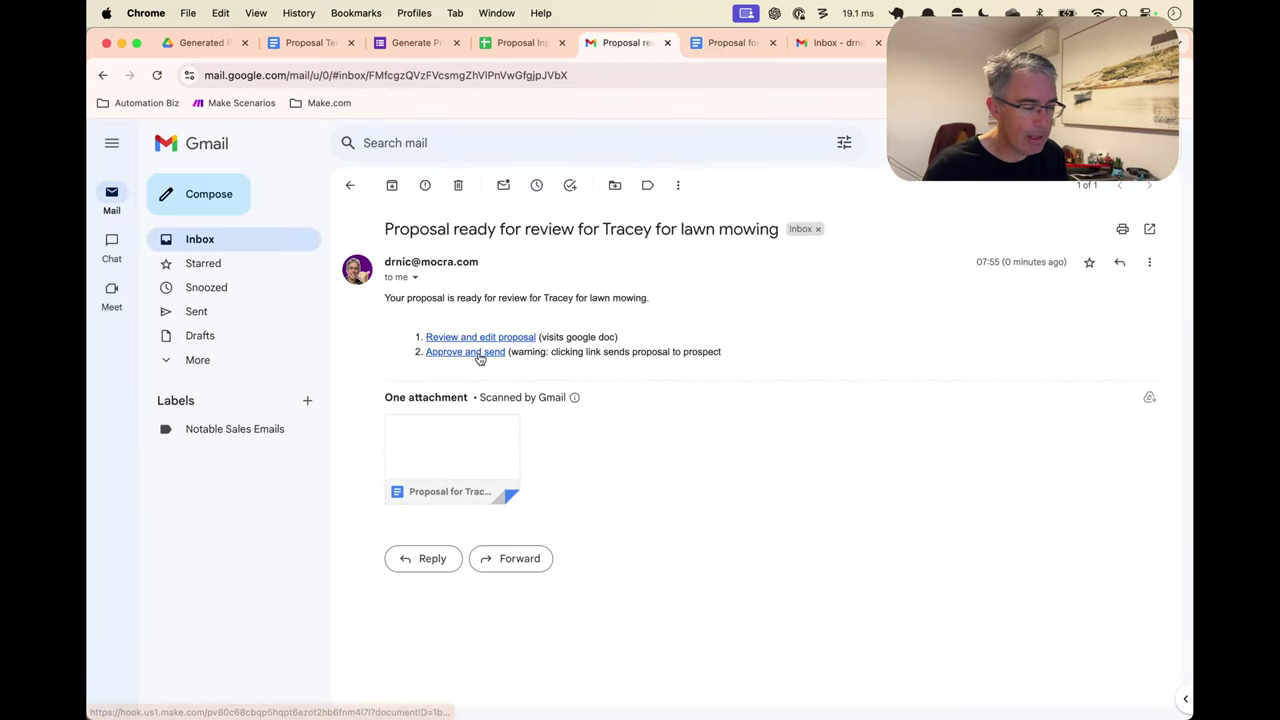
Approve the proposal via the email's 'Approve and send' link, reaching Make's webhook Success page
left_click(476, 354)
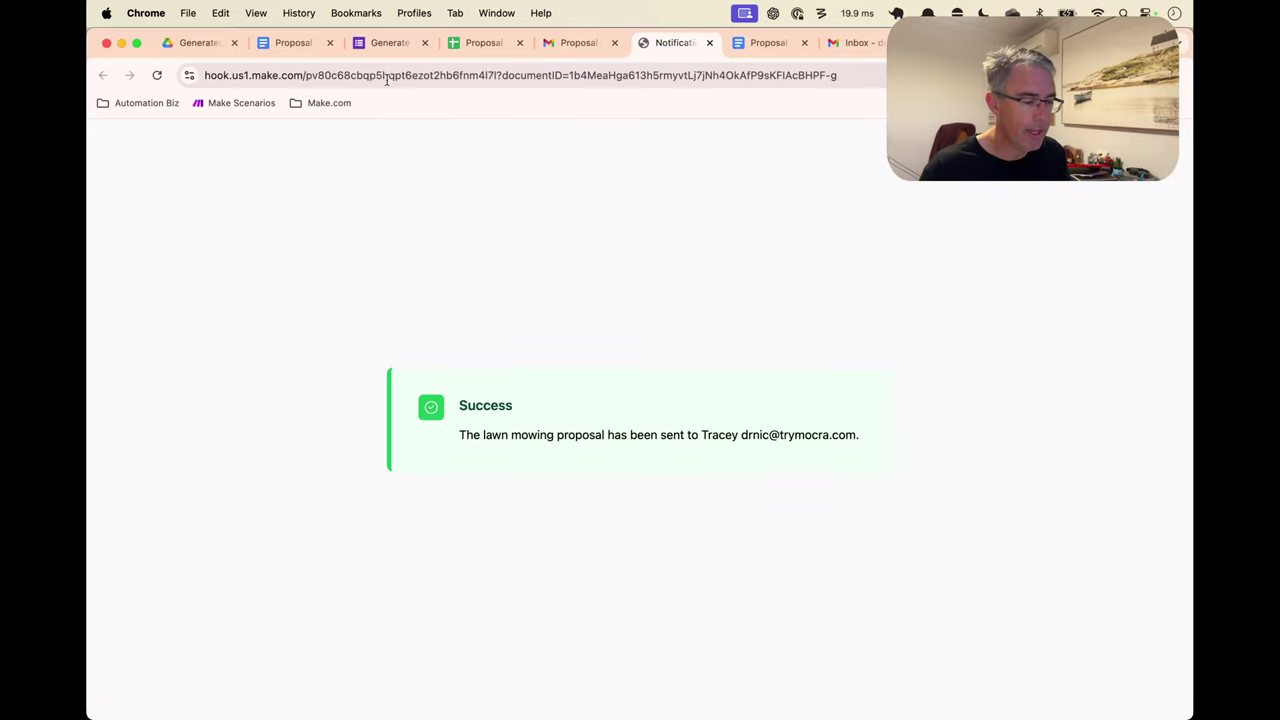
left_click(366, 50)
Inspect the webhook URL on the confirmation page, then close that Notification tab
left_click(665, 43)
left_click(525, 70)
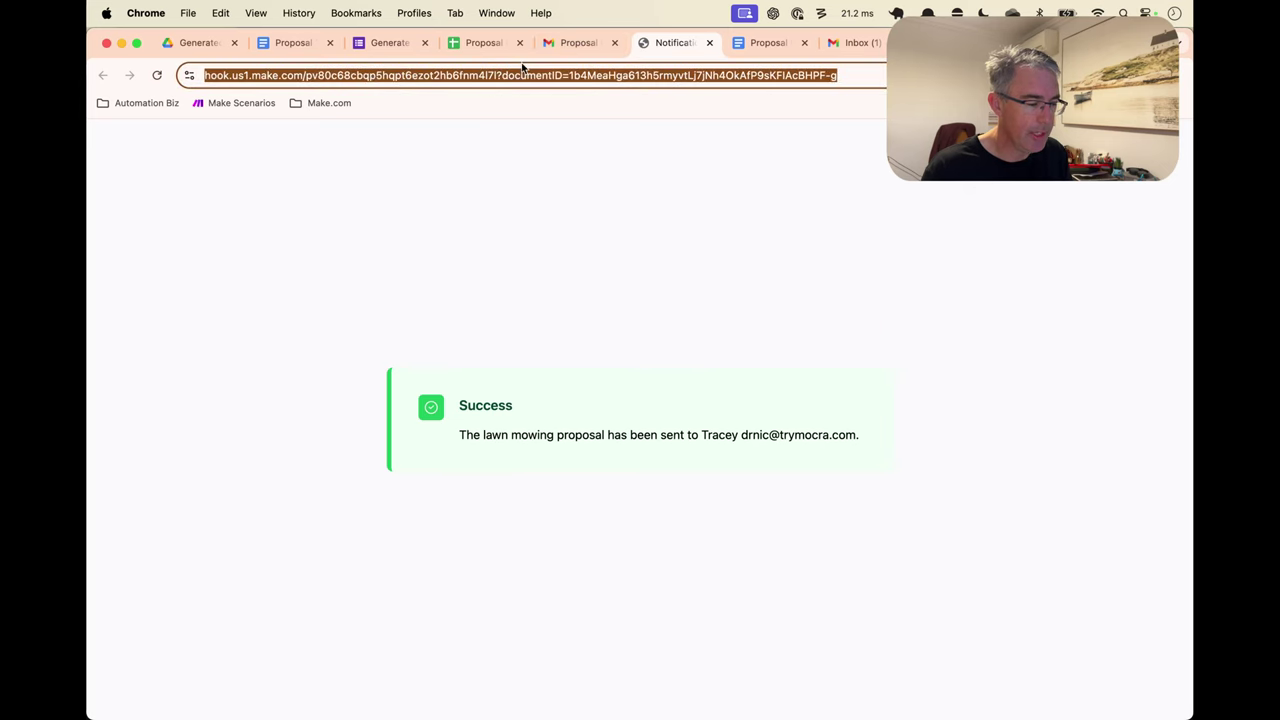
left_click(520, 136)
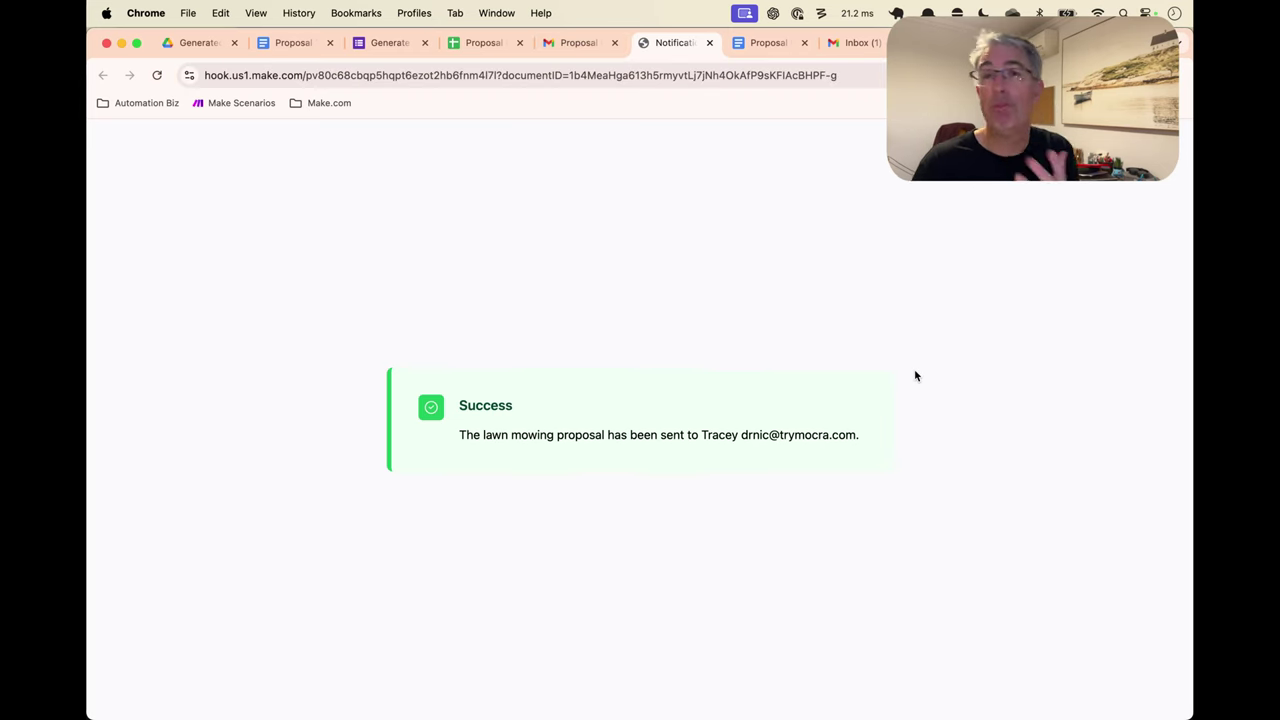
key("super+w")
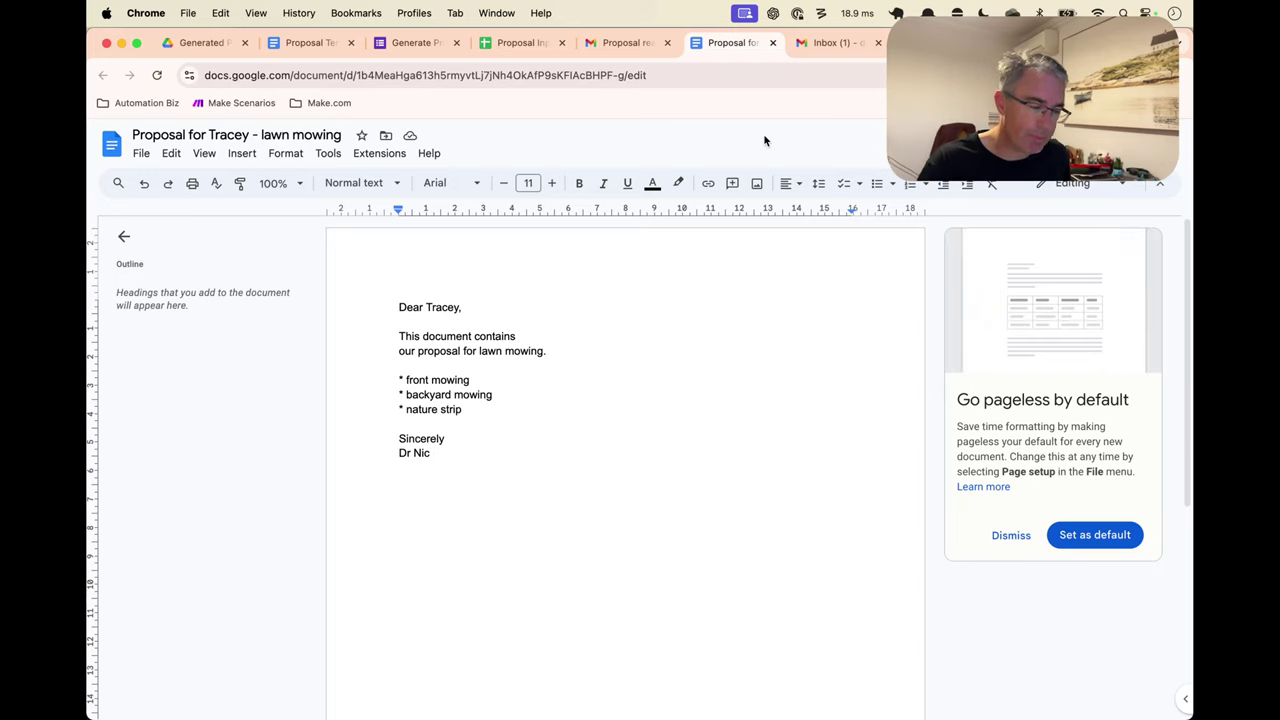
Open the prospect's 'Proposal for lawn mowing with Mocra' email and read its body
left_click(824, 43)
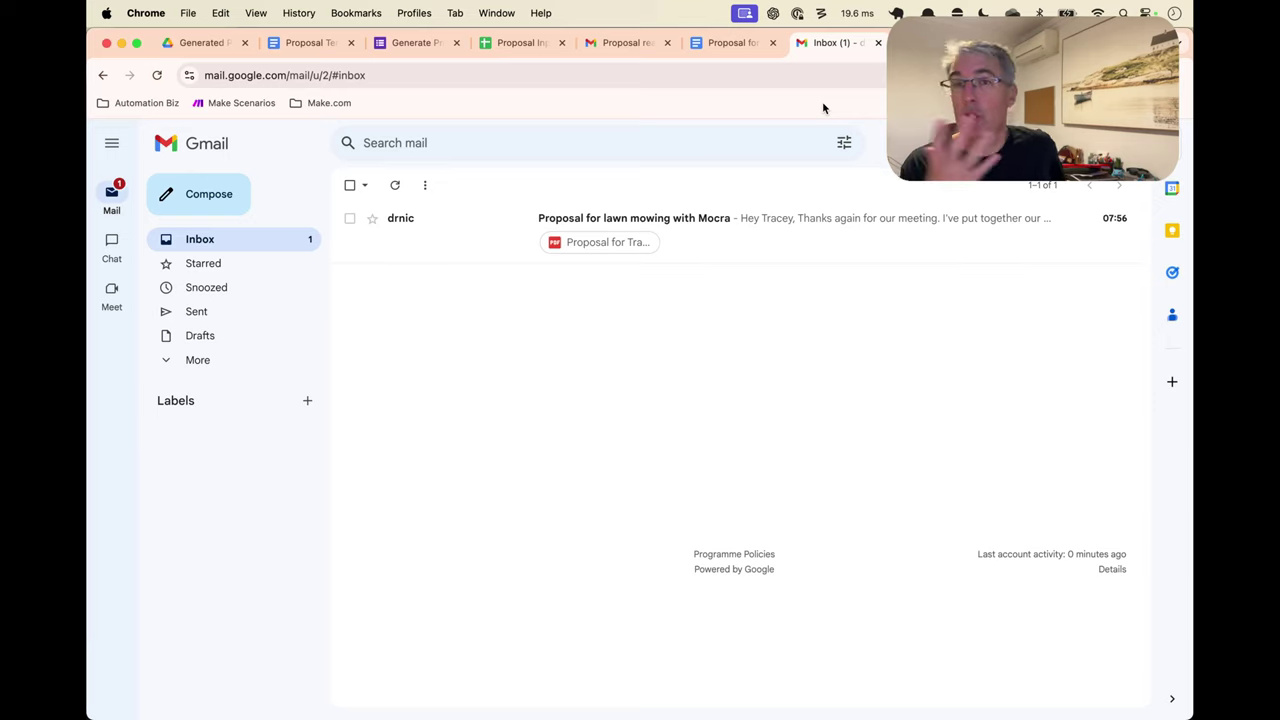
left_click(769, 241)
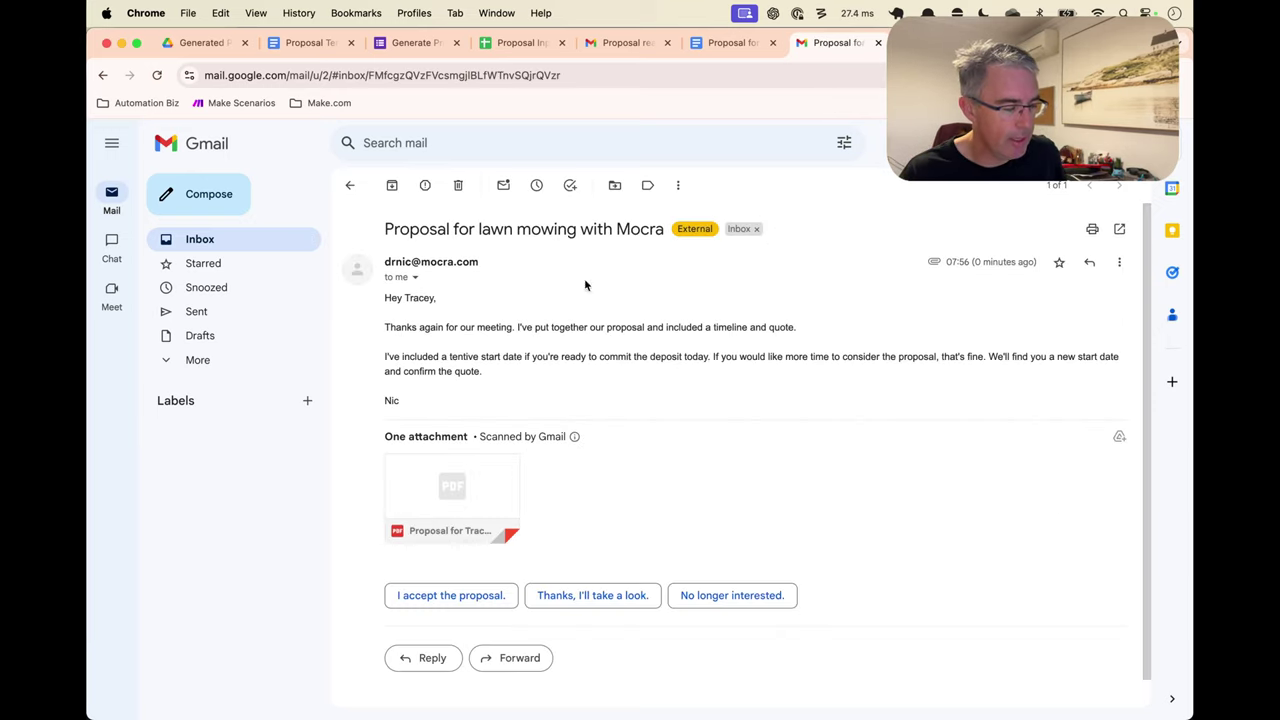
double_click(480, 327)
left_click_drag(480, 327, 486, 371)
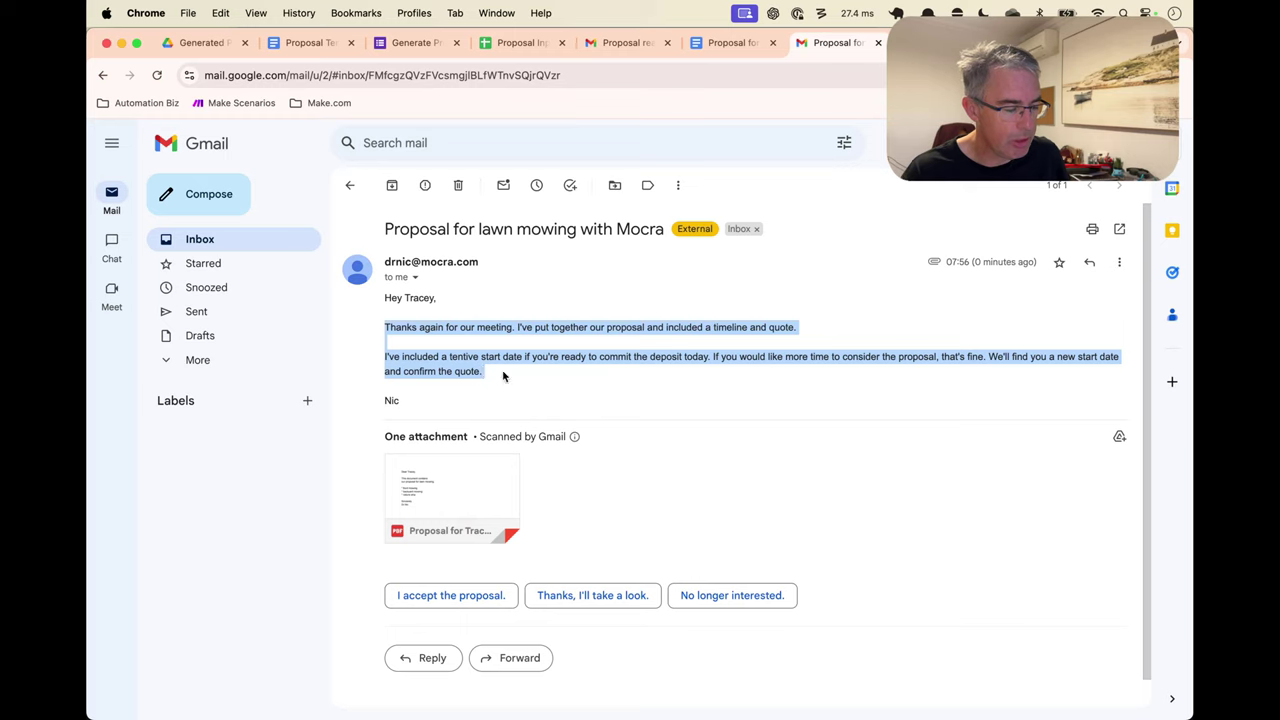
left_click(505, 375)
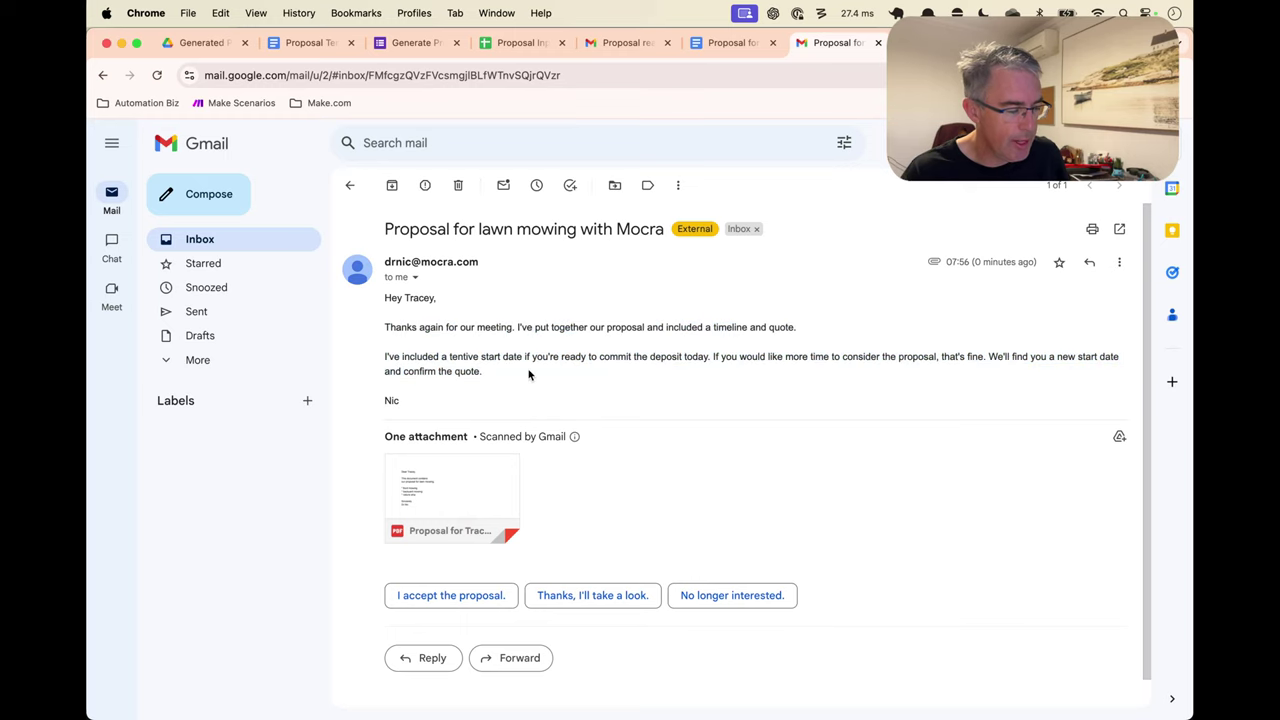
Preview the attached proposal PDF, close it, and go to the Make scenarios page
left_click(476, 488)
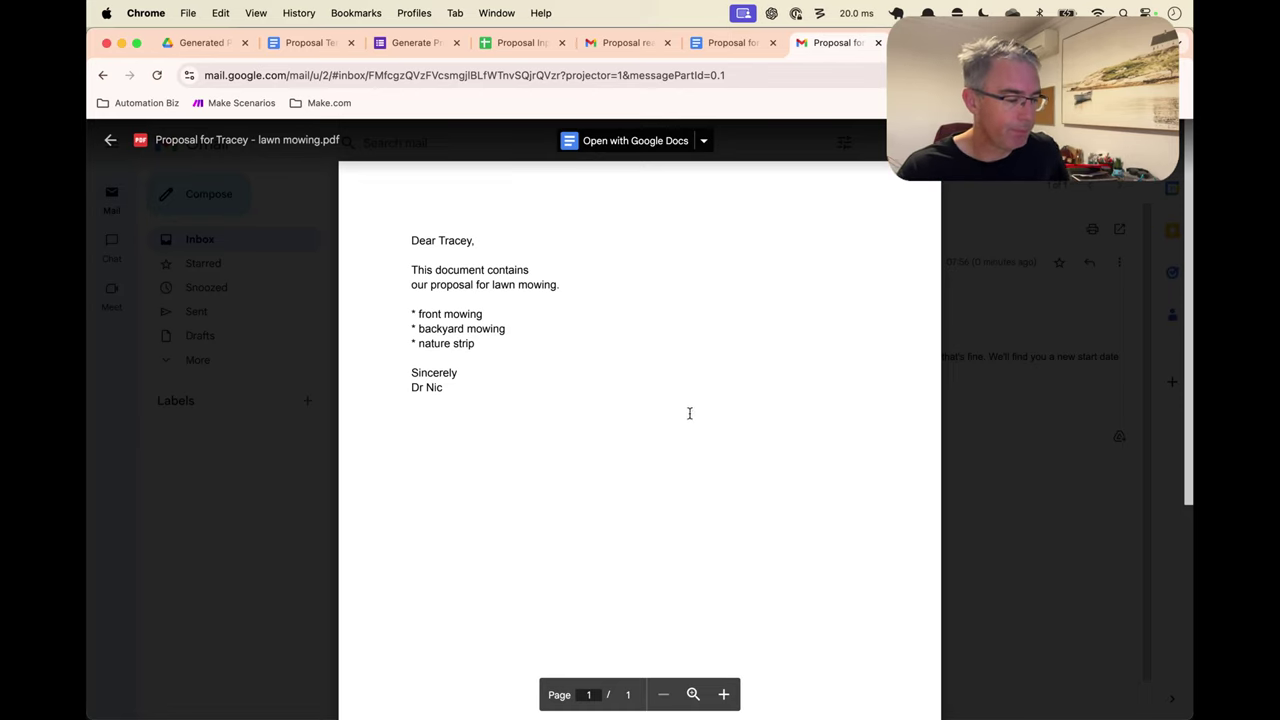
left_click(1022, 410)
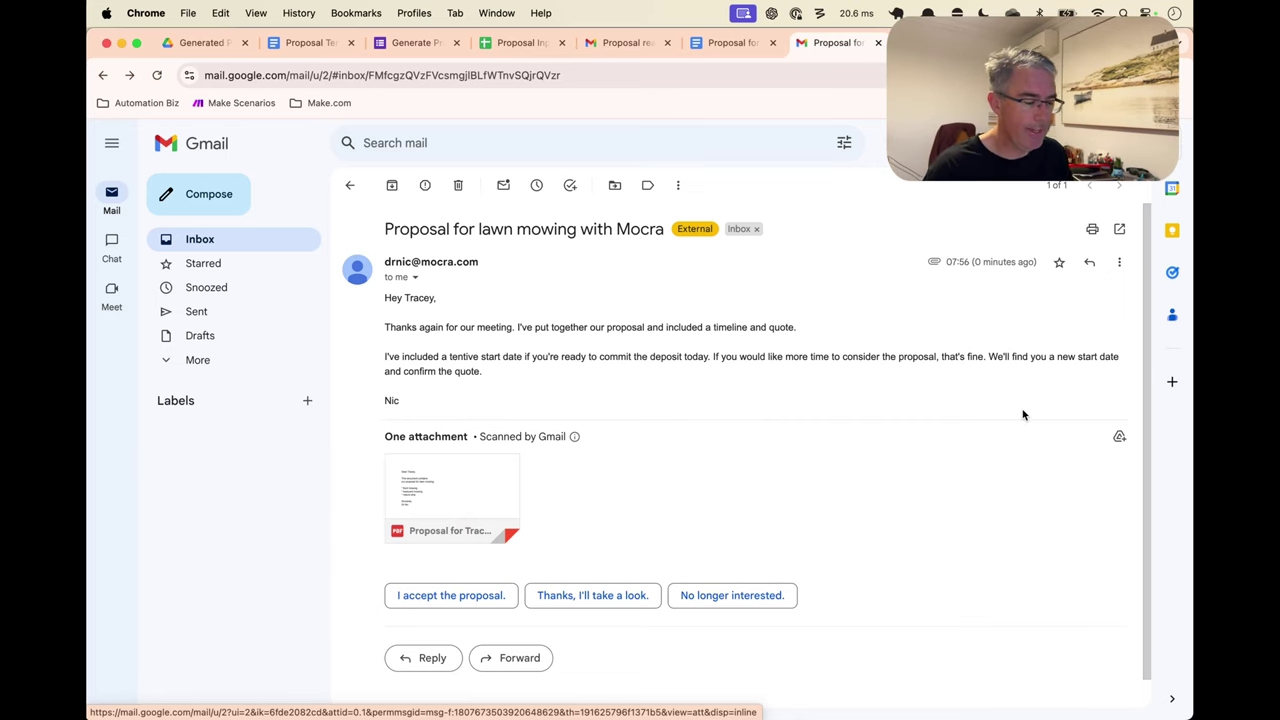
key("ctrl+Tab")
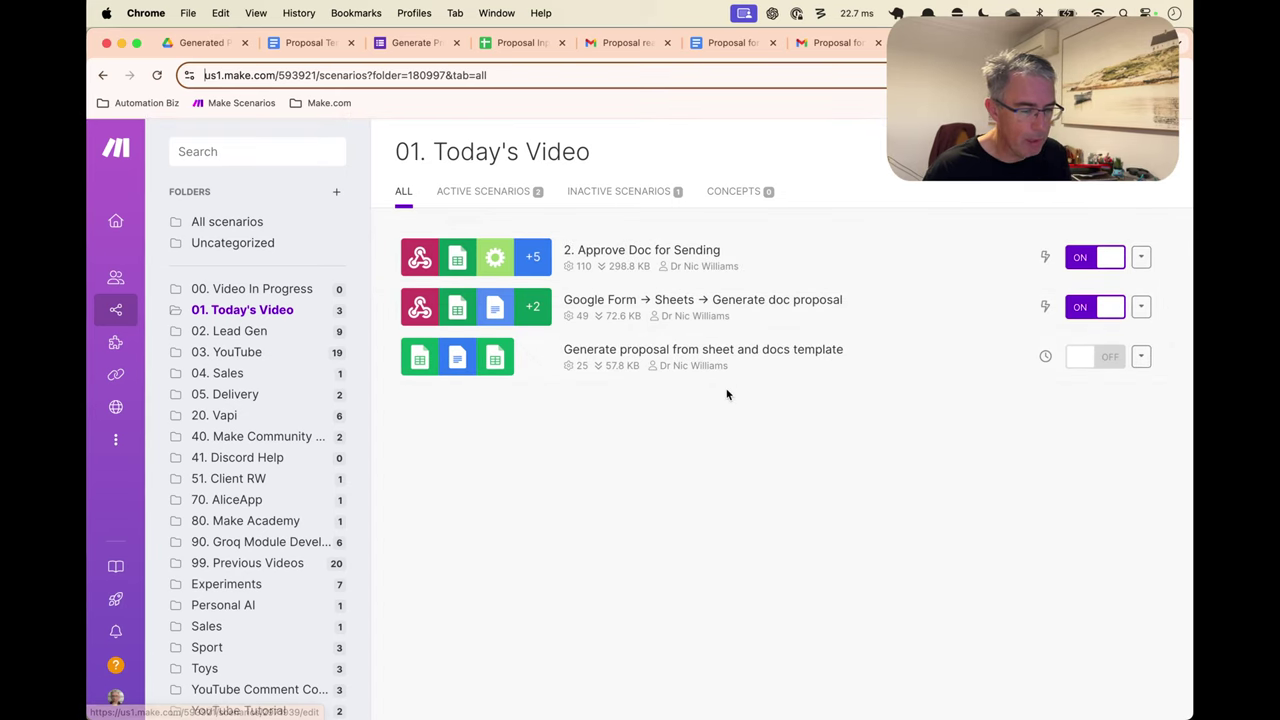
Open the 00. Video In Progress folder, then bring up the Proposal Inputs spreadsheet
left_click(290, 289)
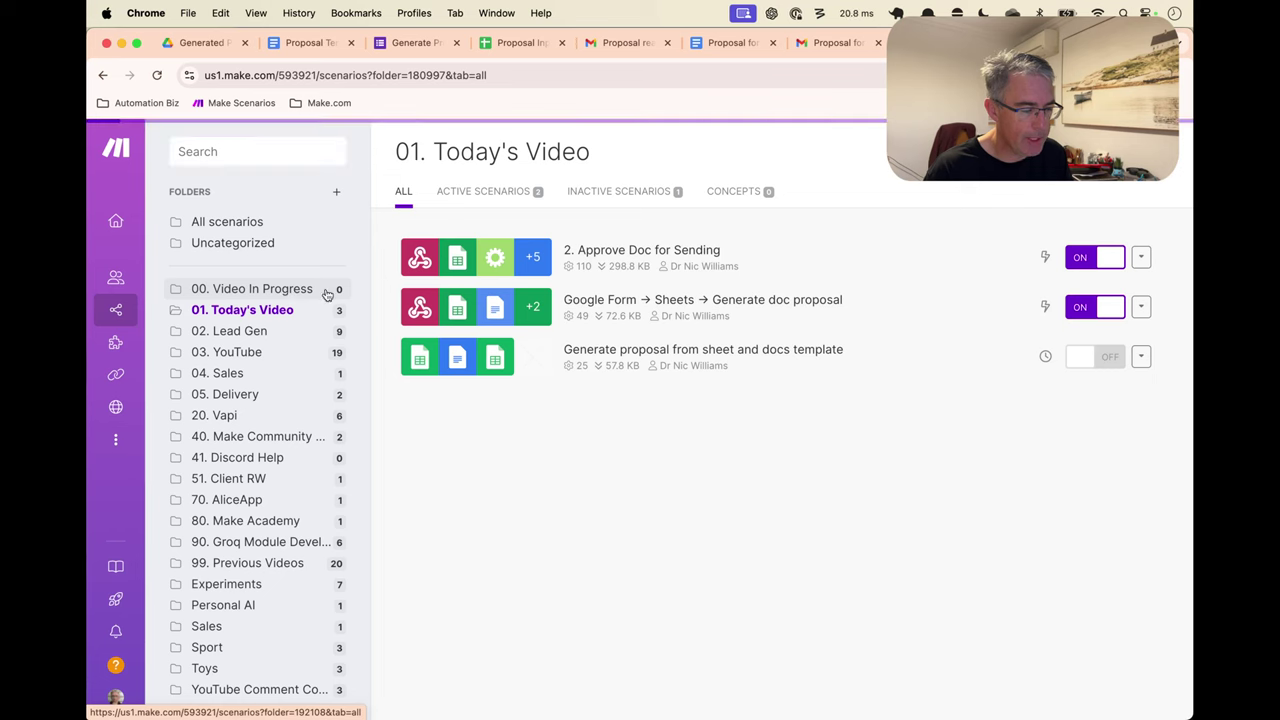
left_click(520, 42)
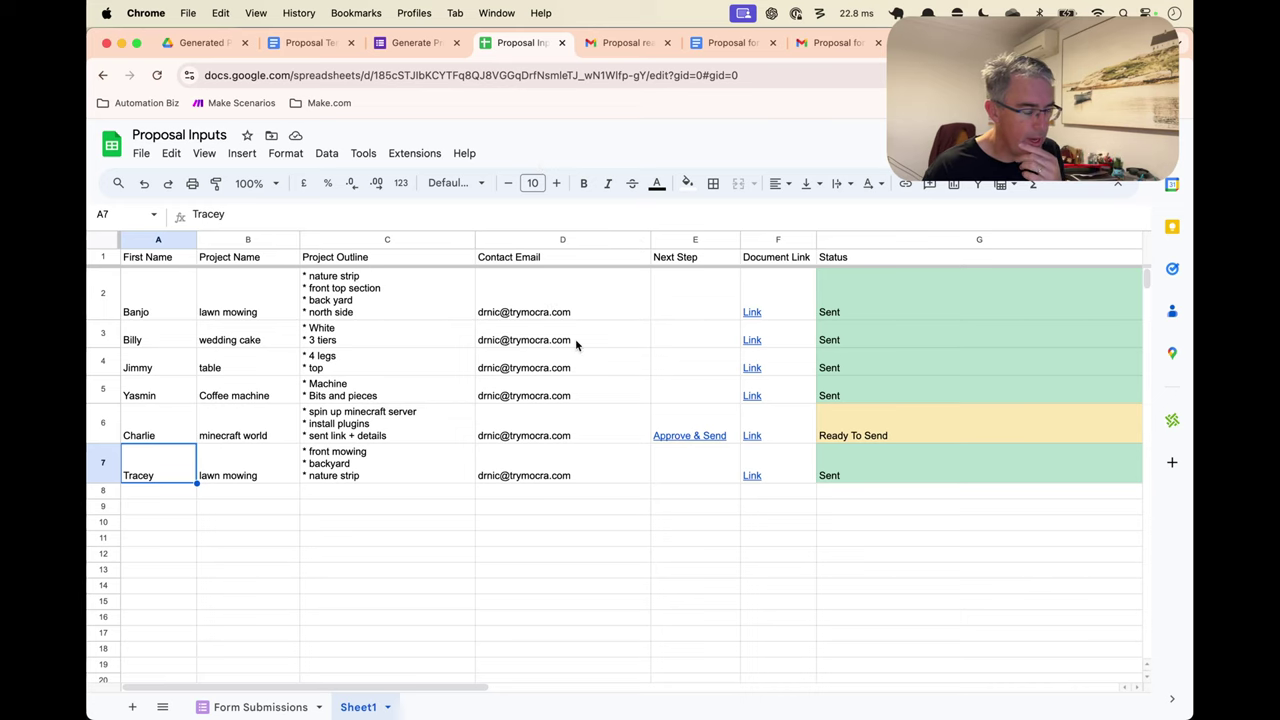
Scroll across the Proposal Inputs sheet to check the newest lawn mowing row
scroll(530, 337, "right", 5)
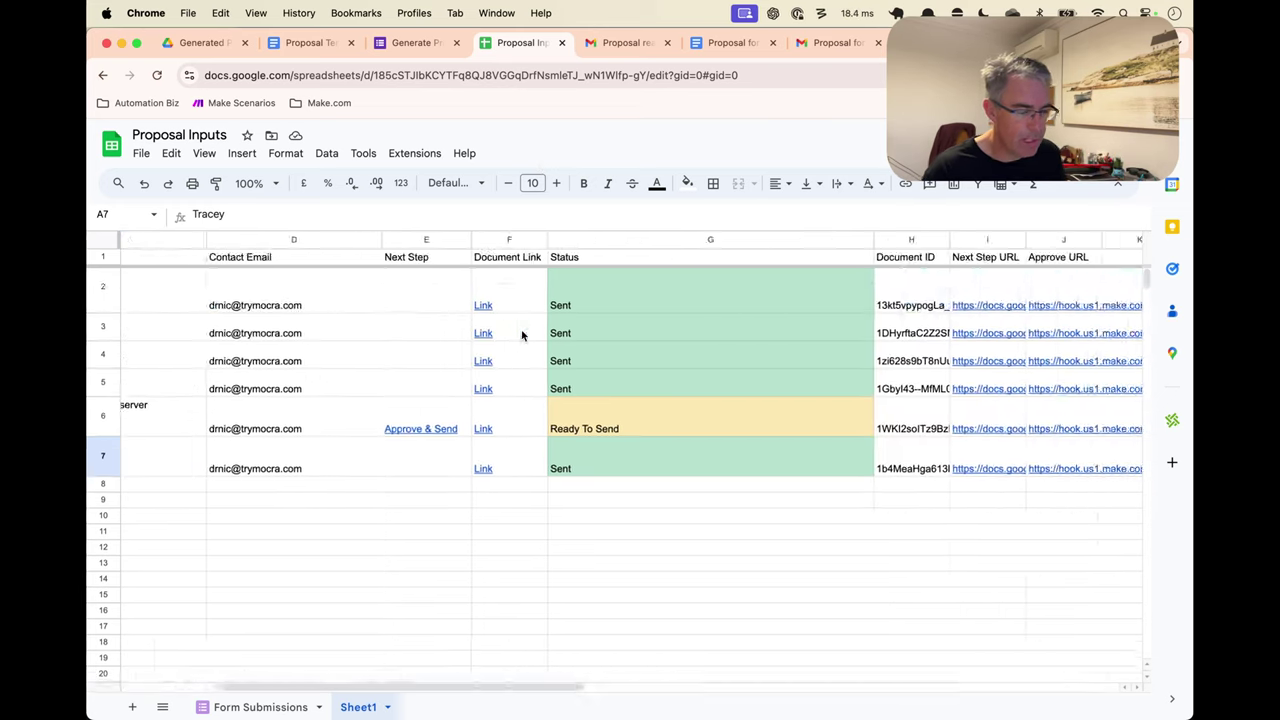
scroll(521, 329, "left", 5)
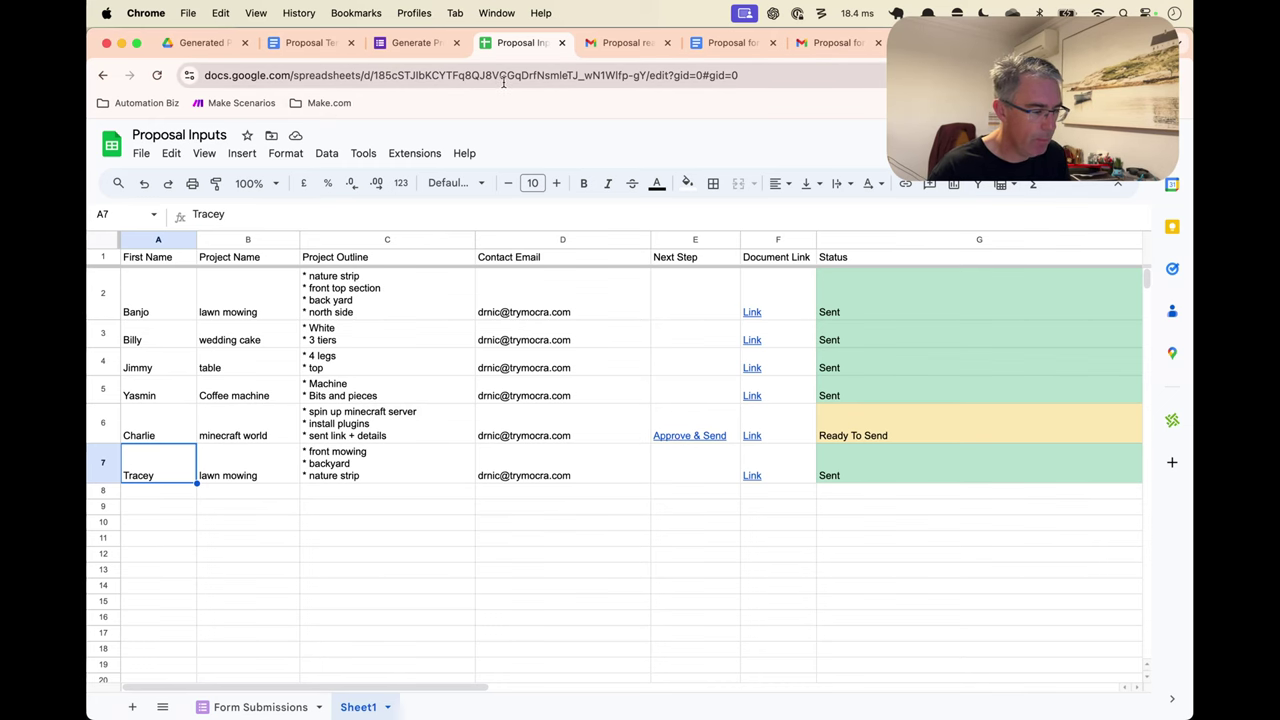
key("super+t")
type("d")
key("super+w")
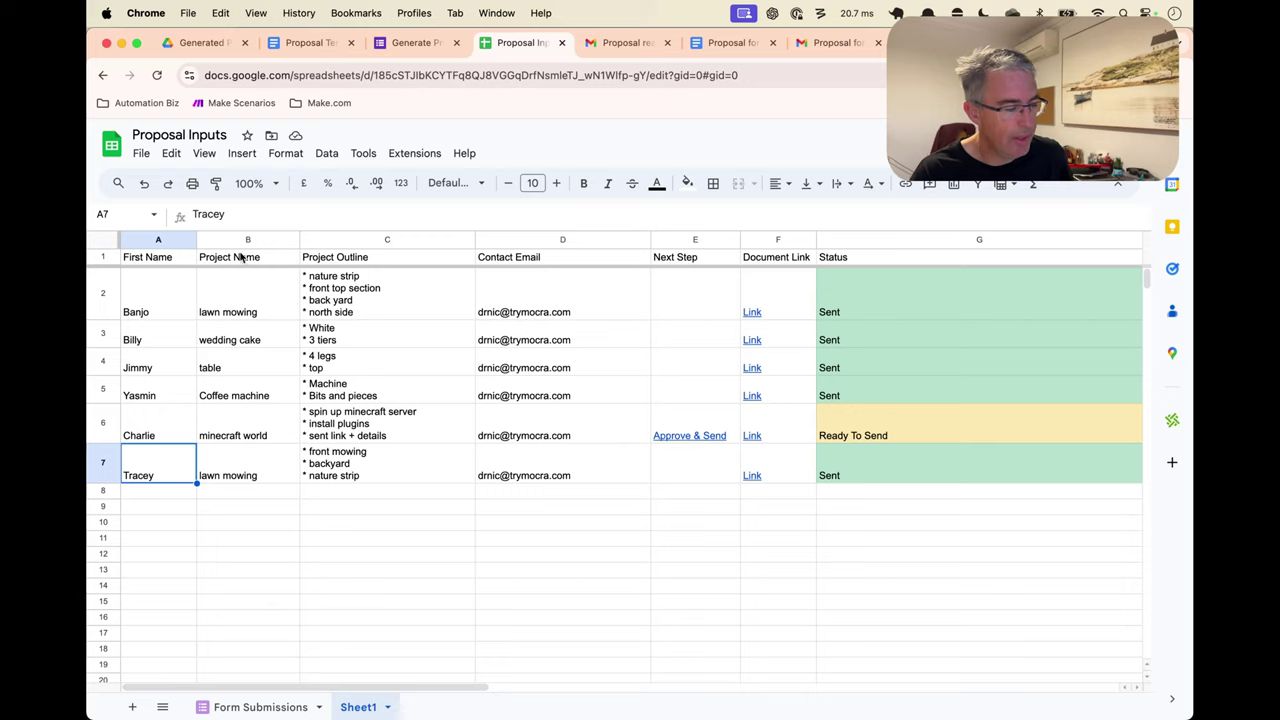
Review the Status, Document ID and URL columns from the Project Name header, then return to Make
left_click(245, 257)
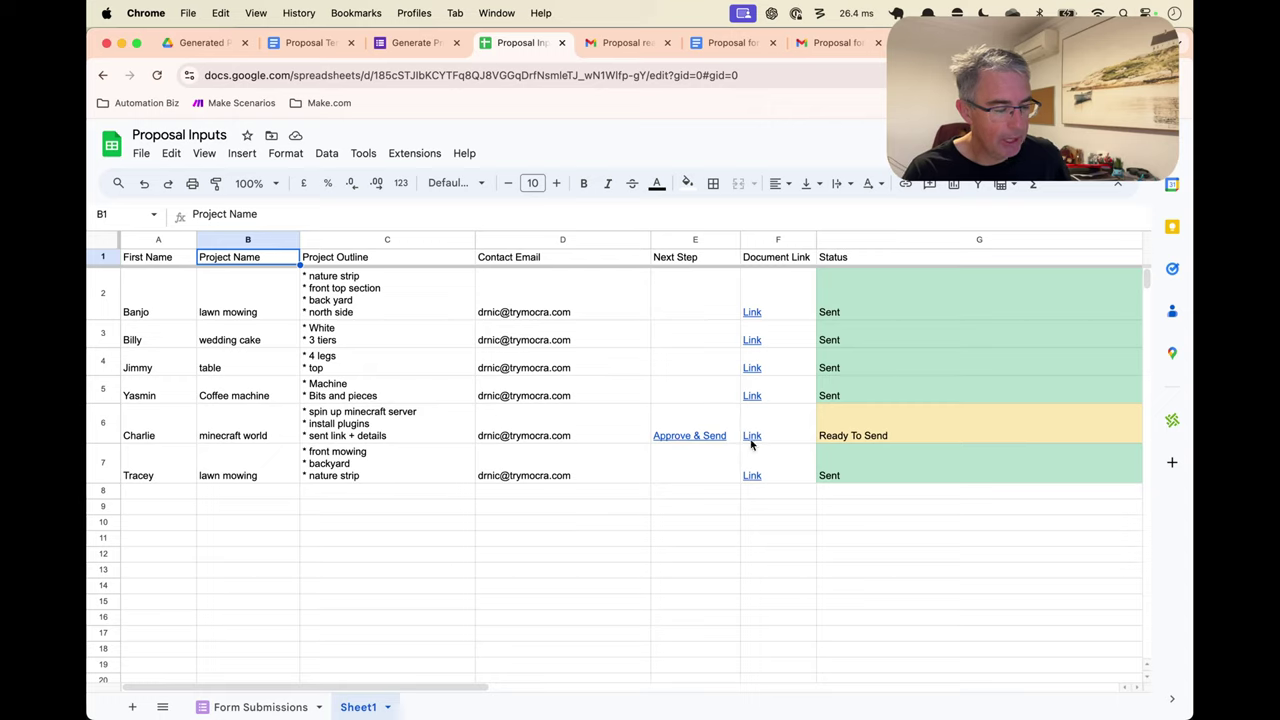
mouse_move(746, 466)
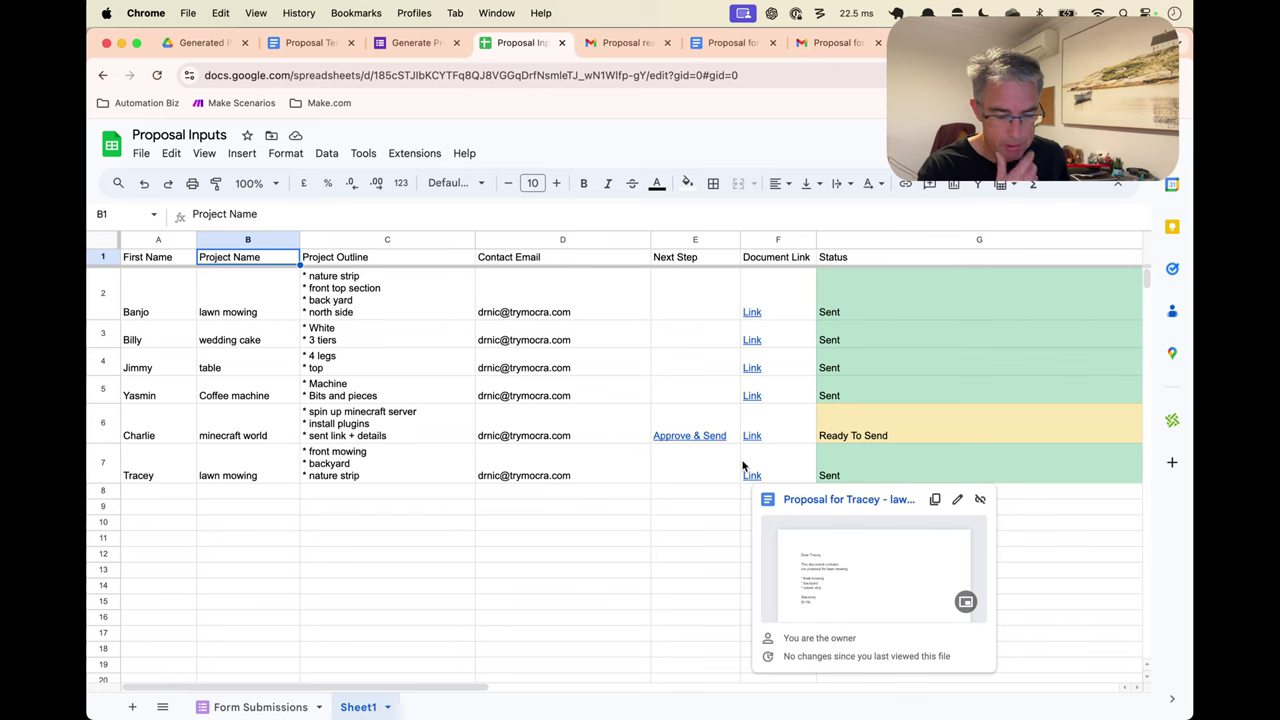
scroll(821, 475, "right", 10)
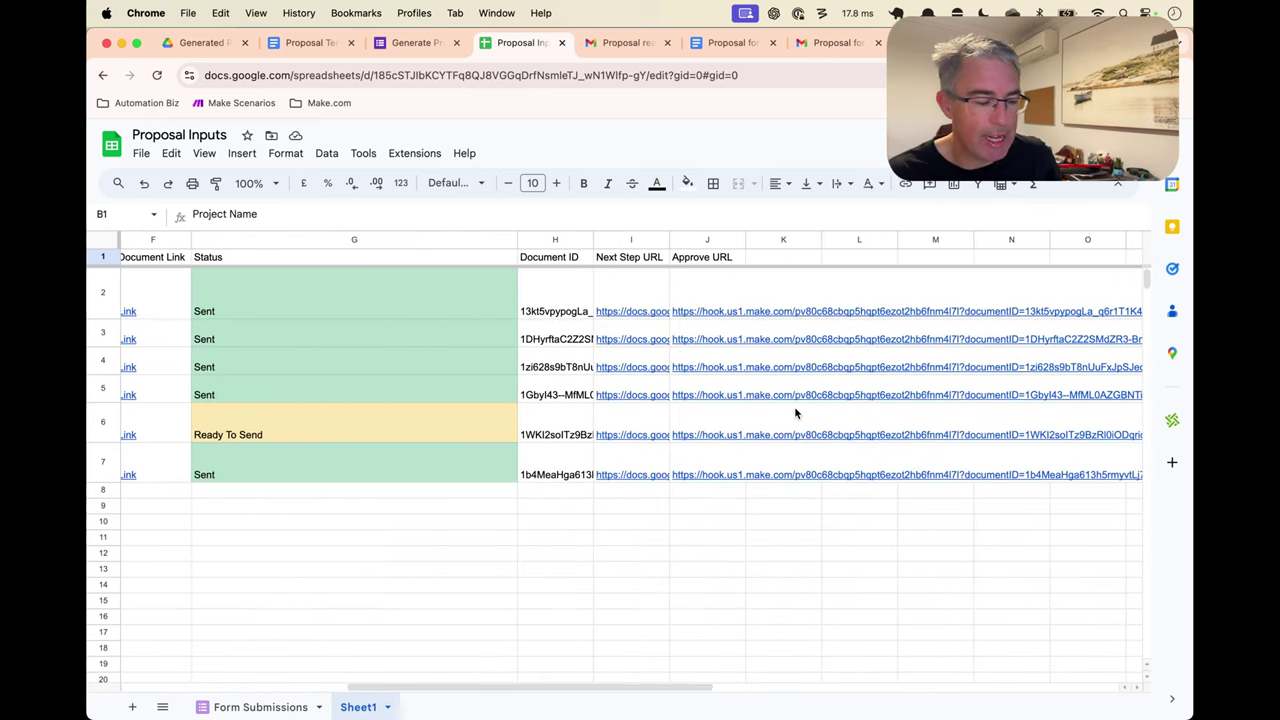
scroll(795, 410, "left", 1)
scroll(794, 406, "left", 8)
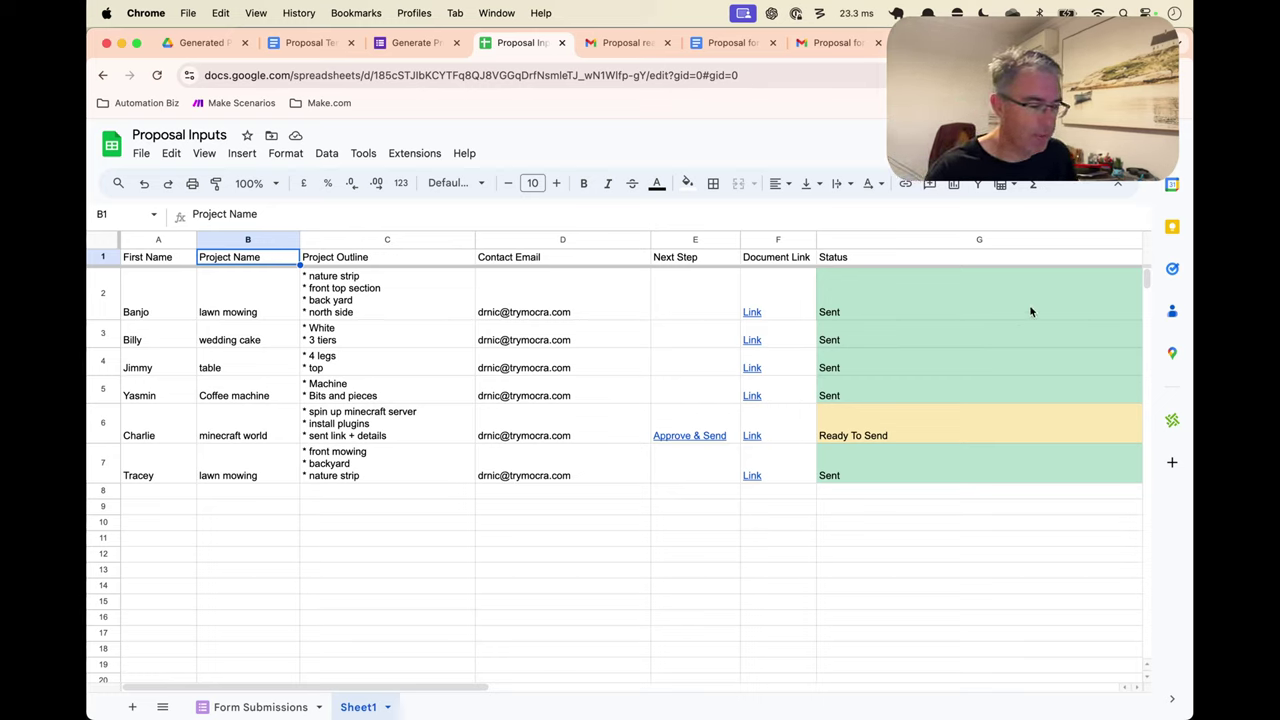
scroll(1031, 311, "right", 4)
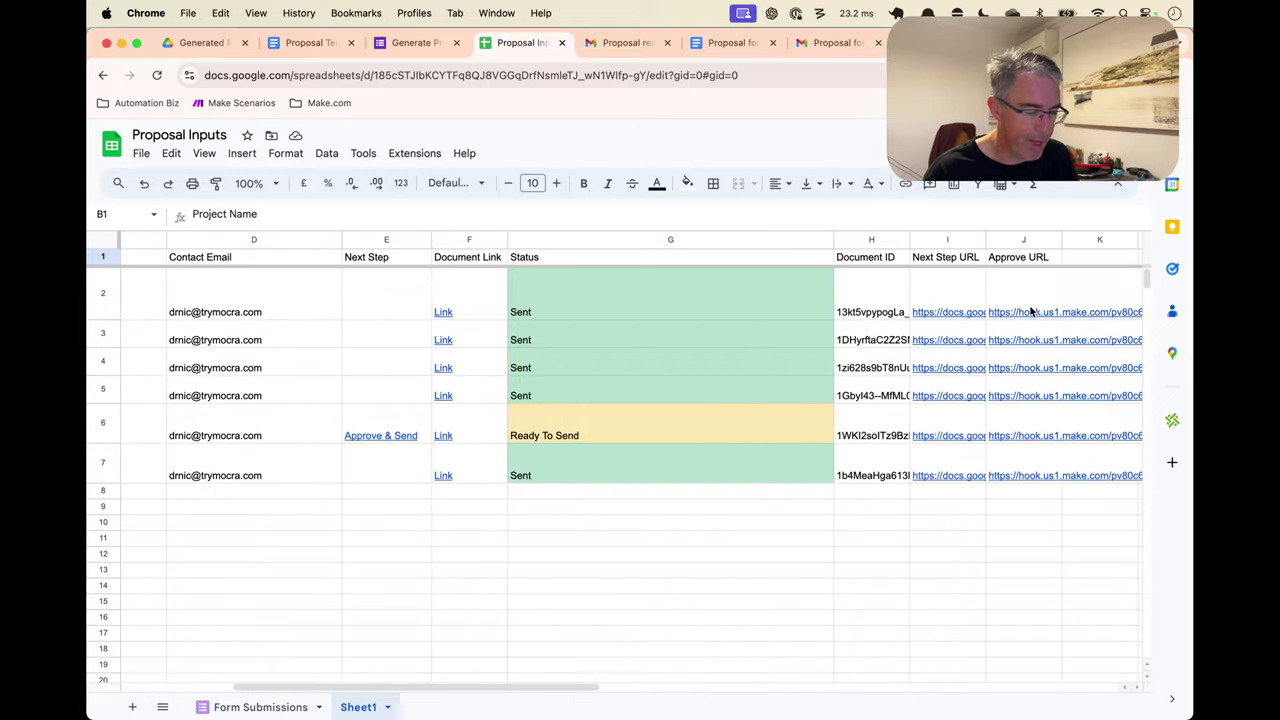
scroll(1031, 311, "left", 4)
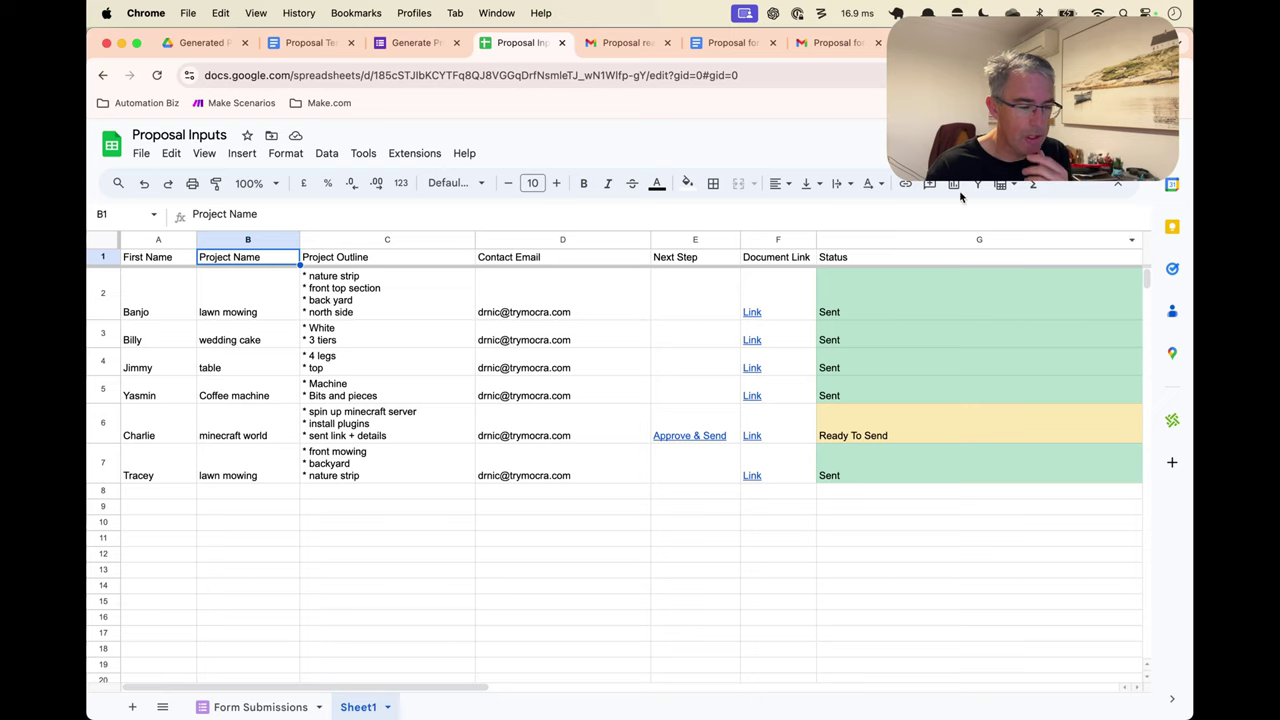
left_click(940, 42)
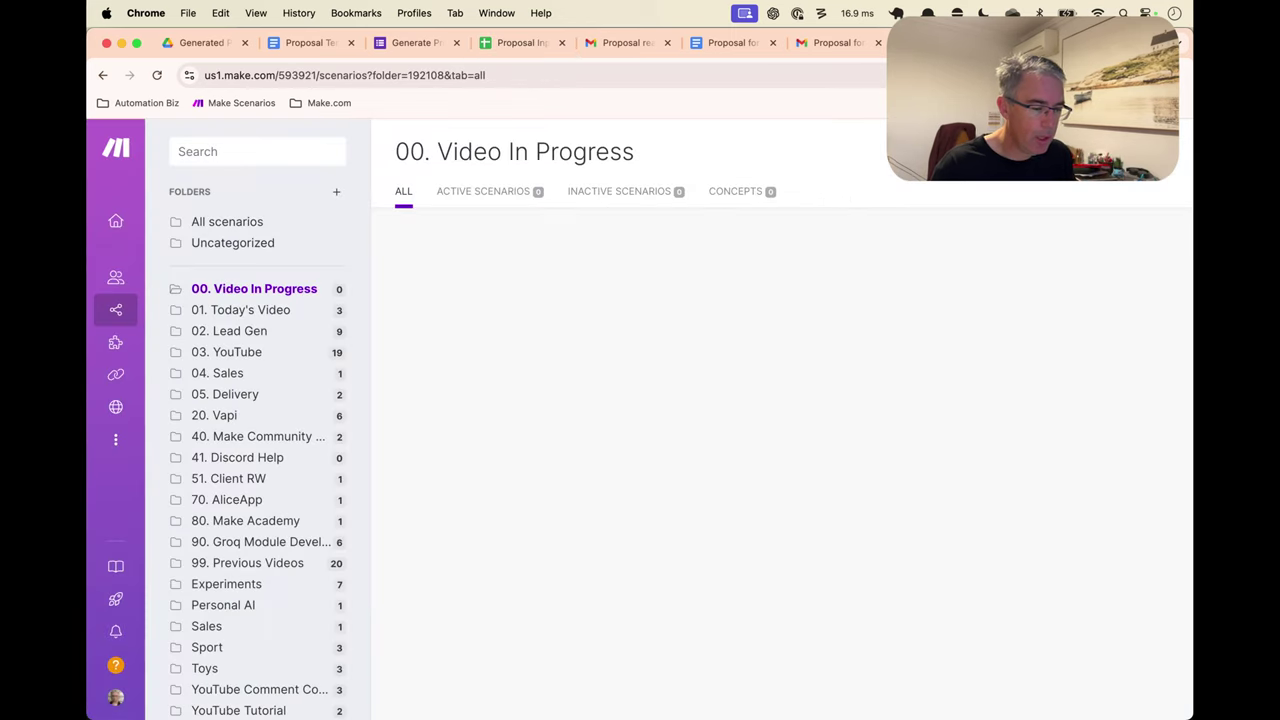
Create a blank new scenario without choosing an app, then view the Proposal Template document
left_click(1060, 152)
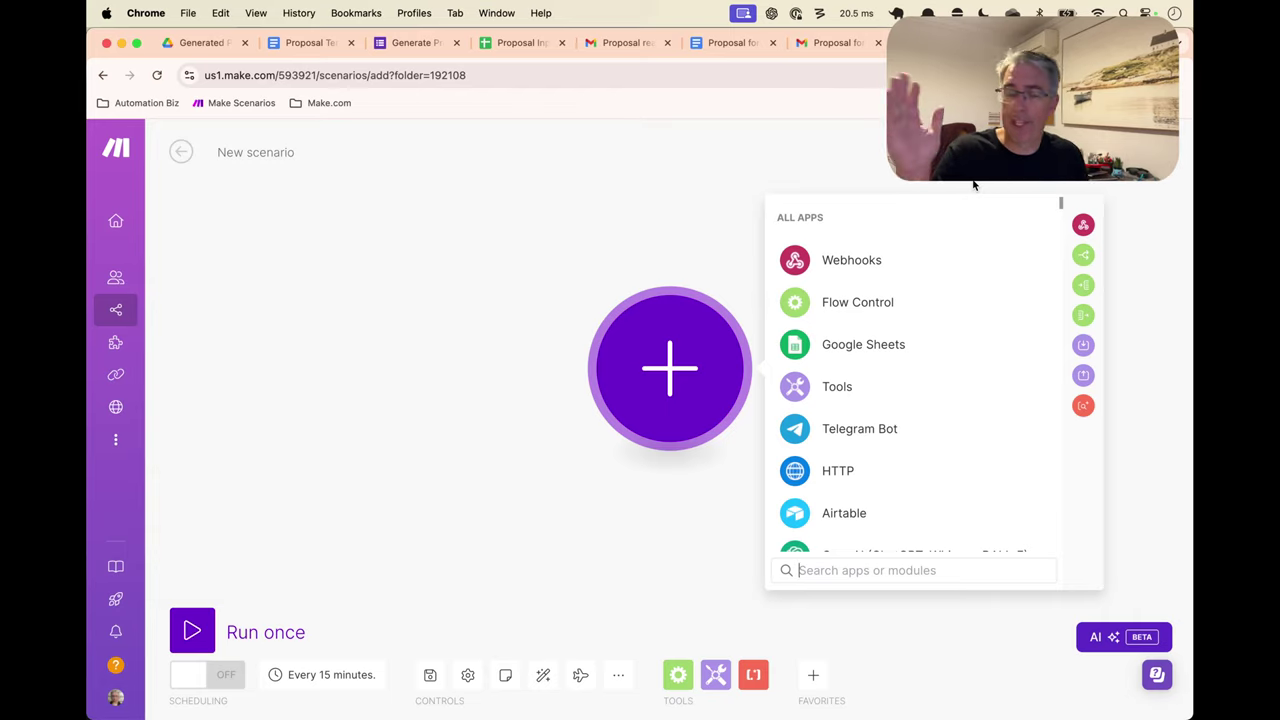
left_click(648, 222)
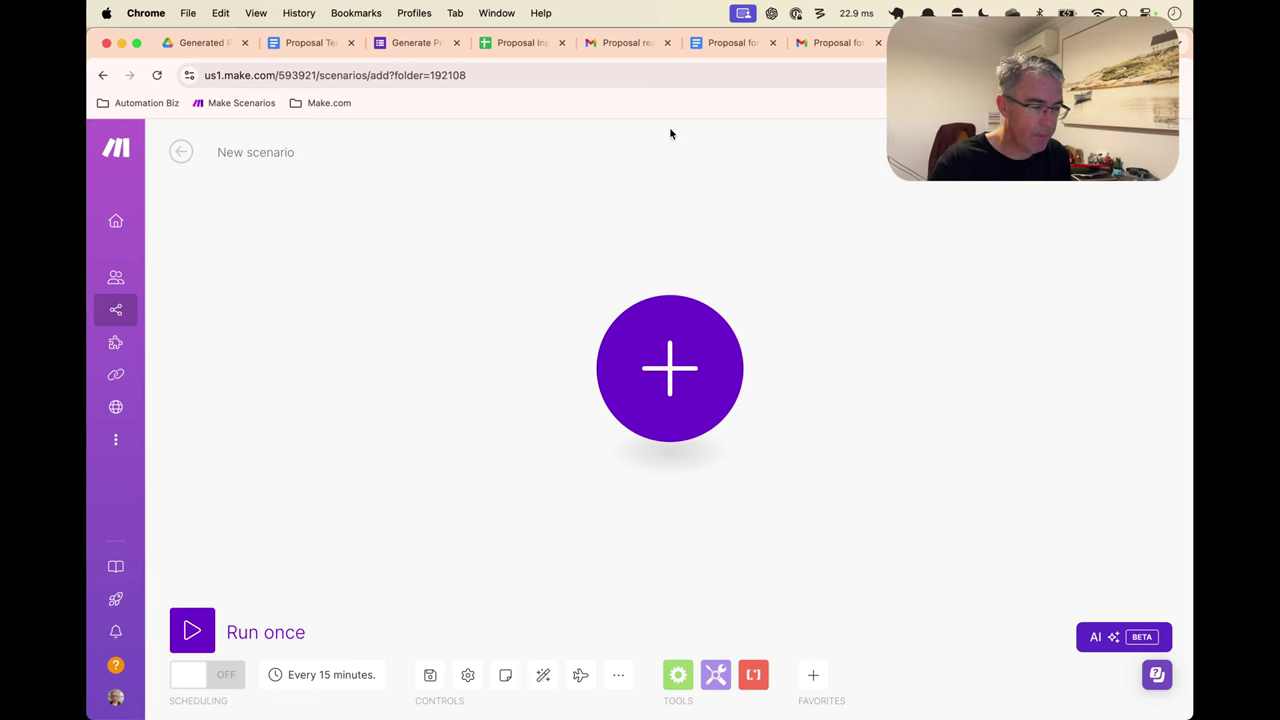
left_click(302, 46)
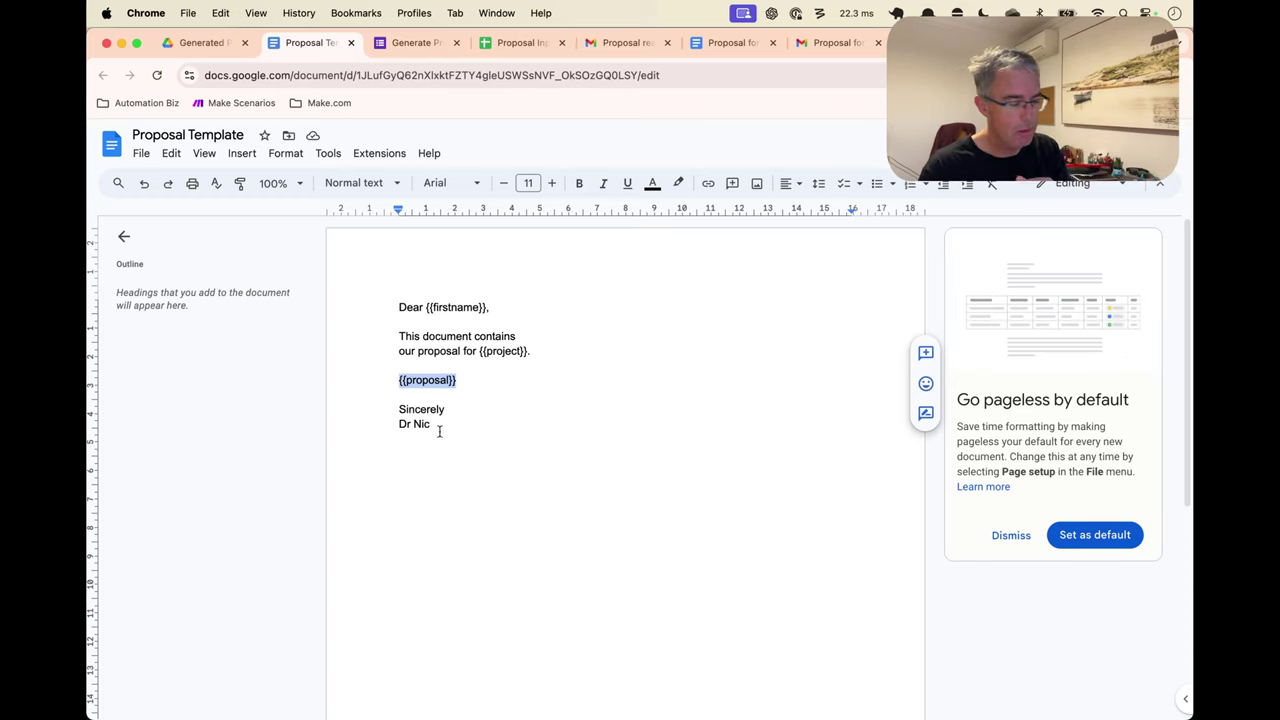
Inspect the Proposal Template letter text and its {{firstname}} placeholder without changing anything
left_click_drag(436, 427, 391, 312)
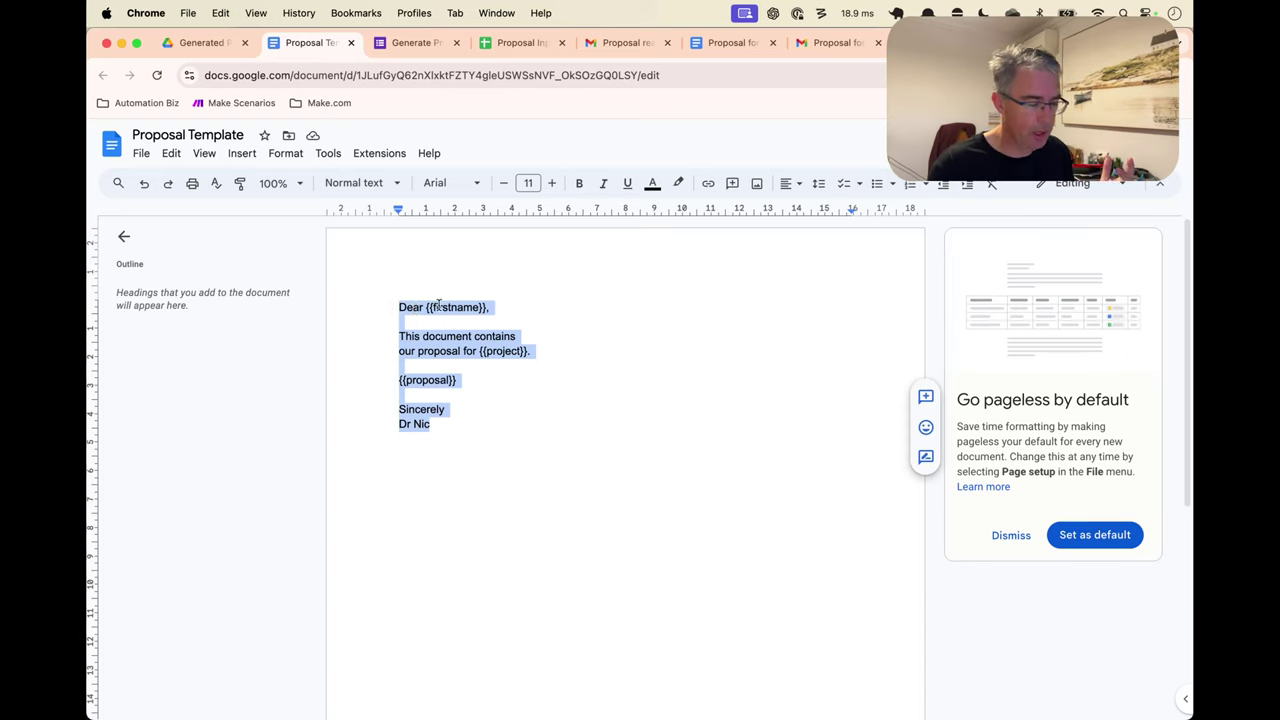
left_click(439, 306)
double_click(489, 309)
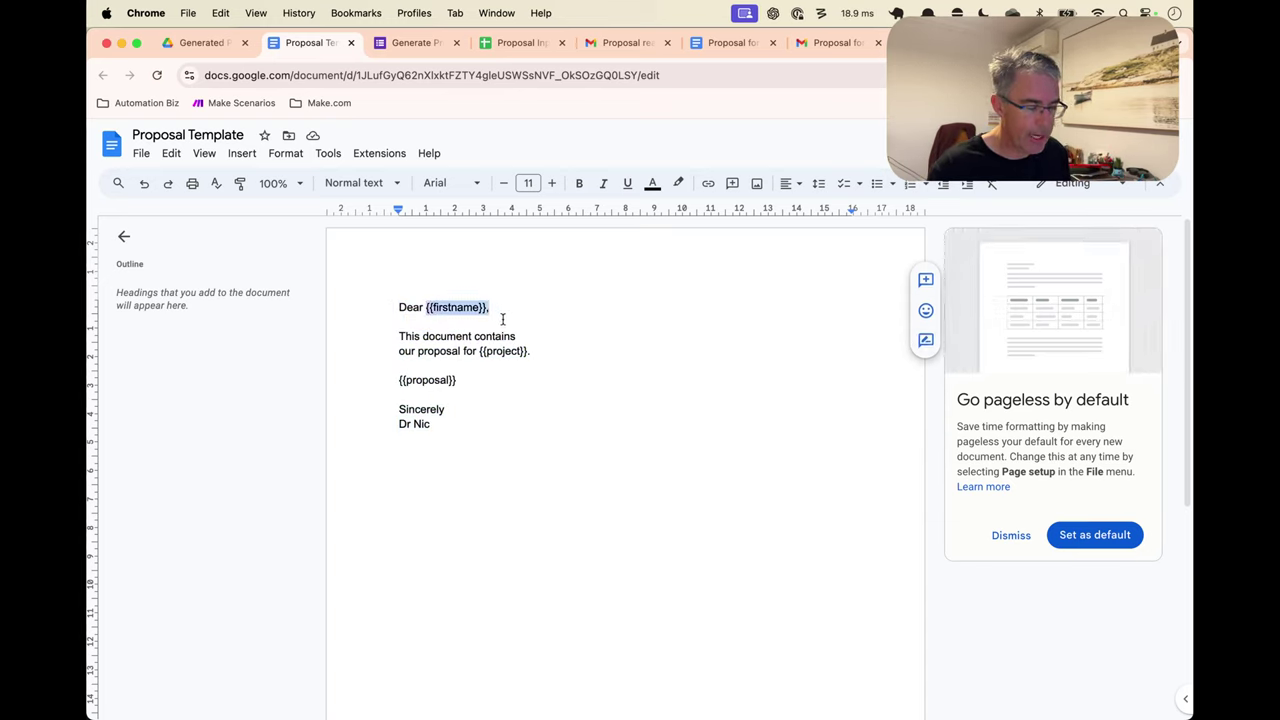
left_click(564, 315)
left_click(432, 307)
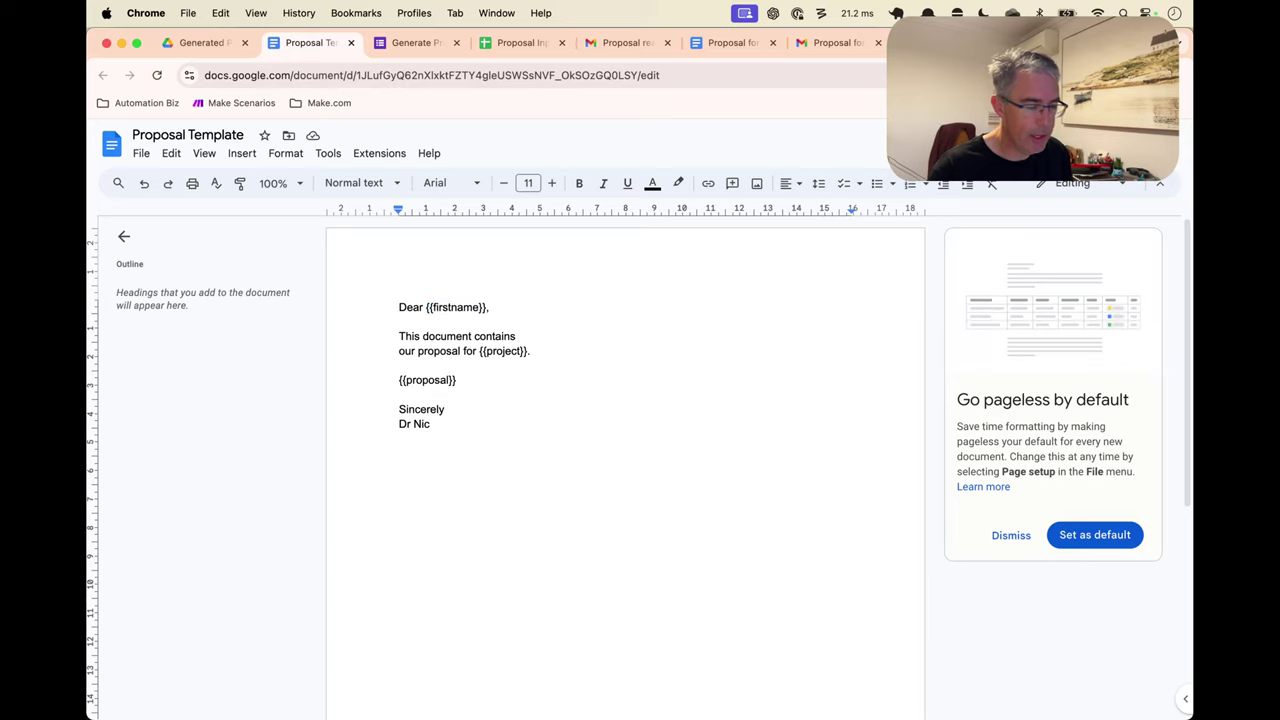
Back in Make, add Tools 'Set multiple variables' as the scenario's first module
left_click(950, 42)
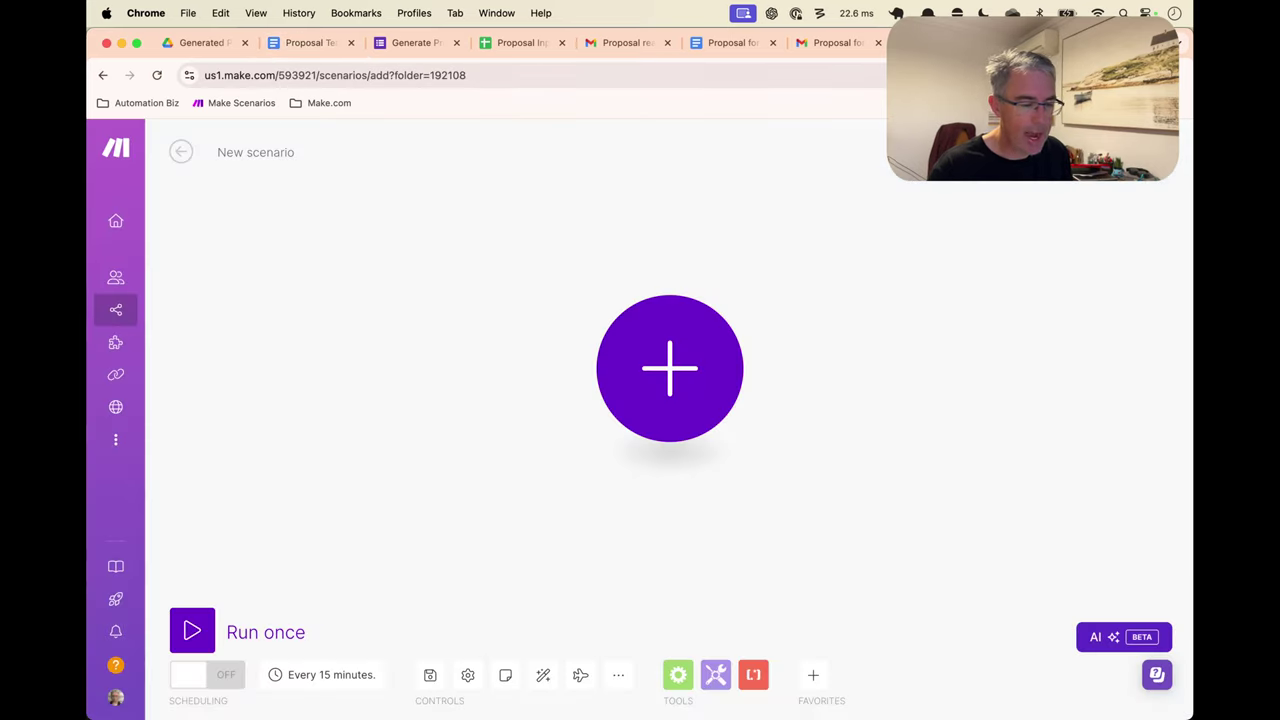
left_click(660, 390)
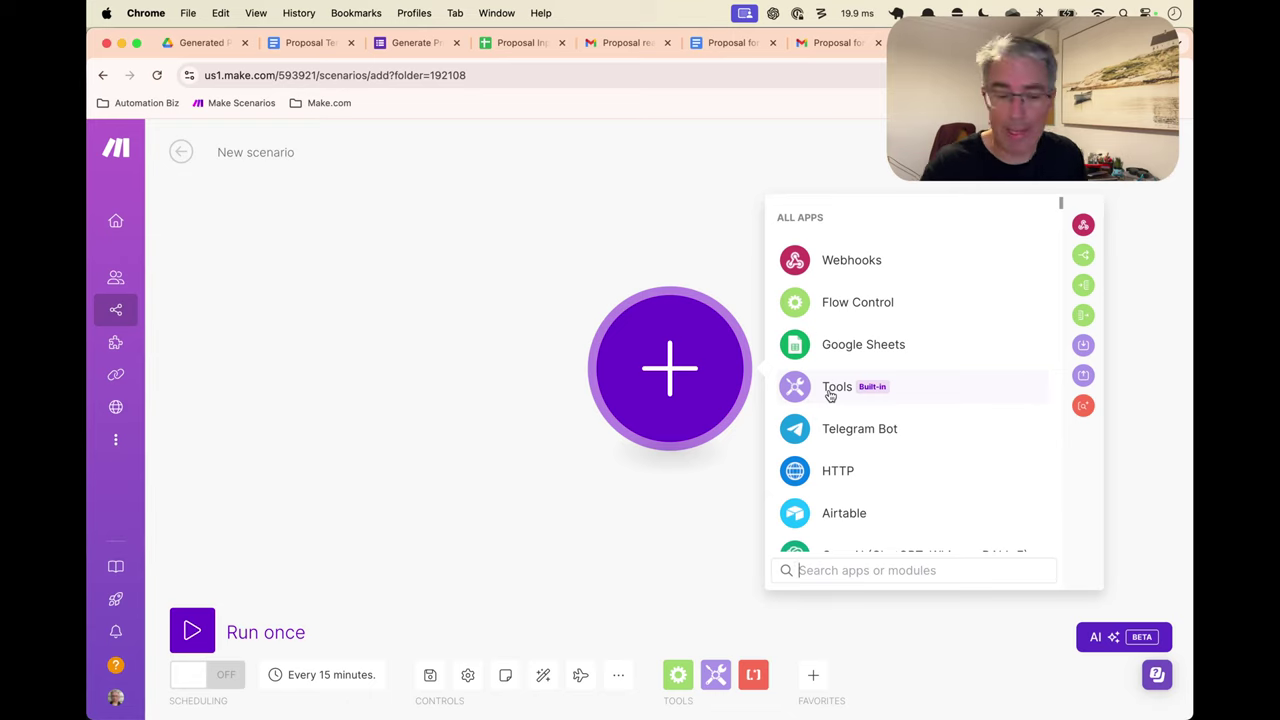
left_click(829, 390)
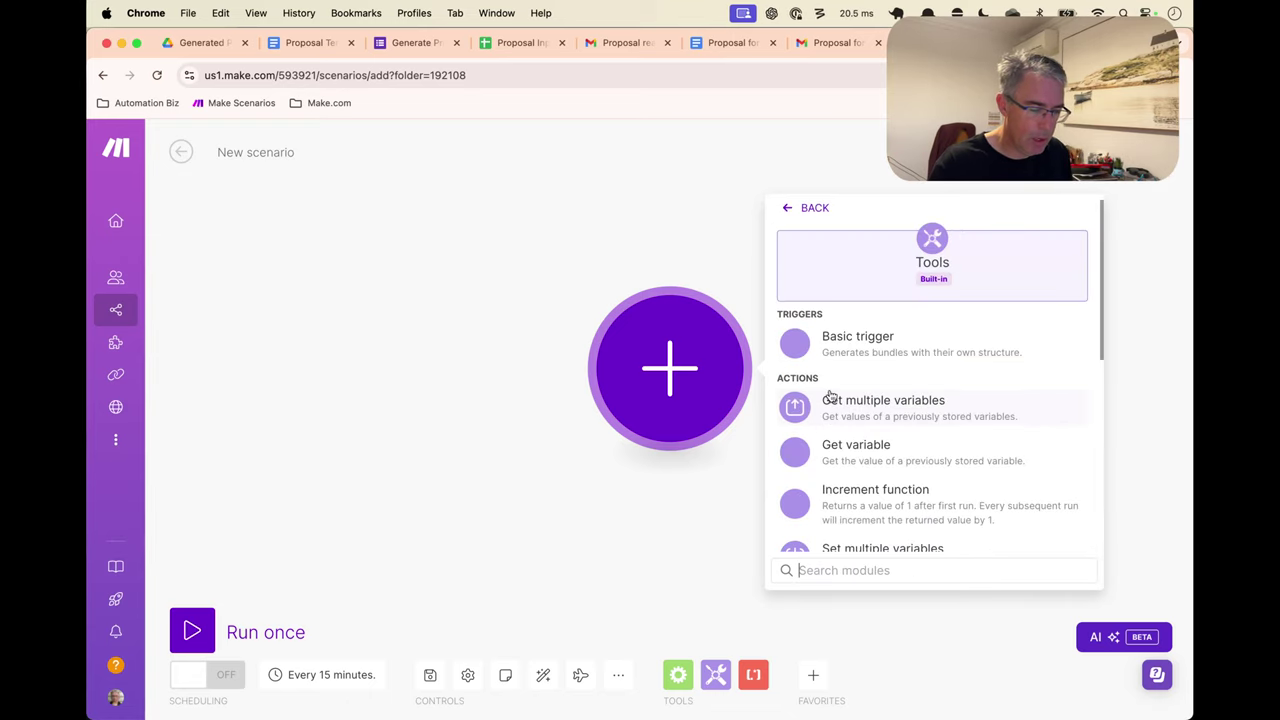
type("set v")
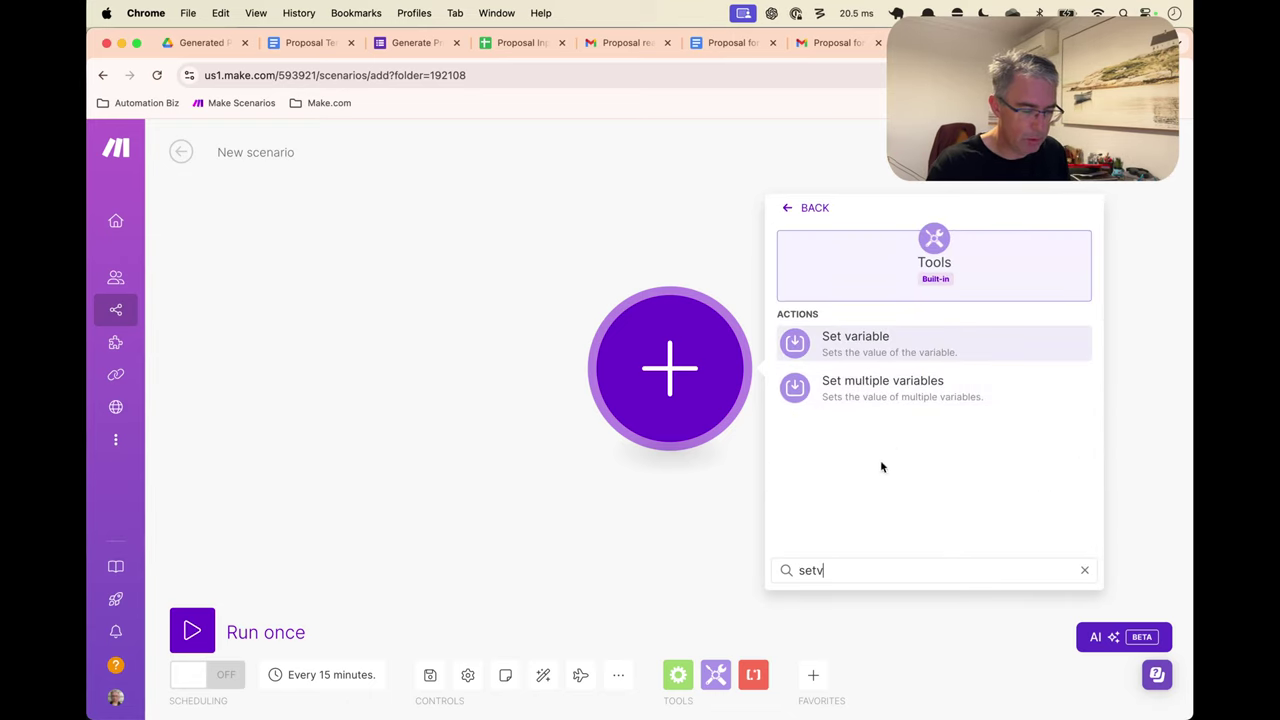
left_click(874, 414)
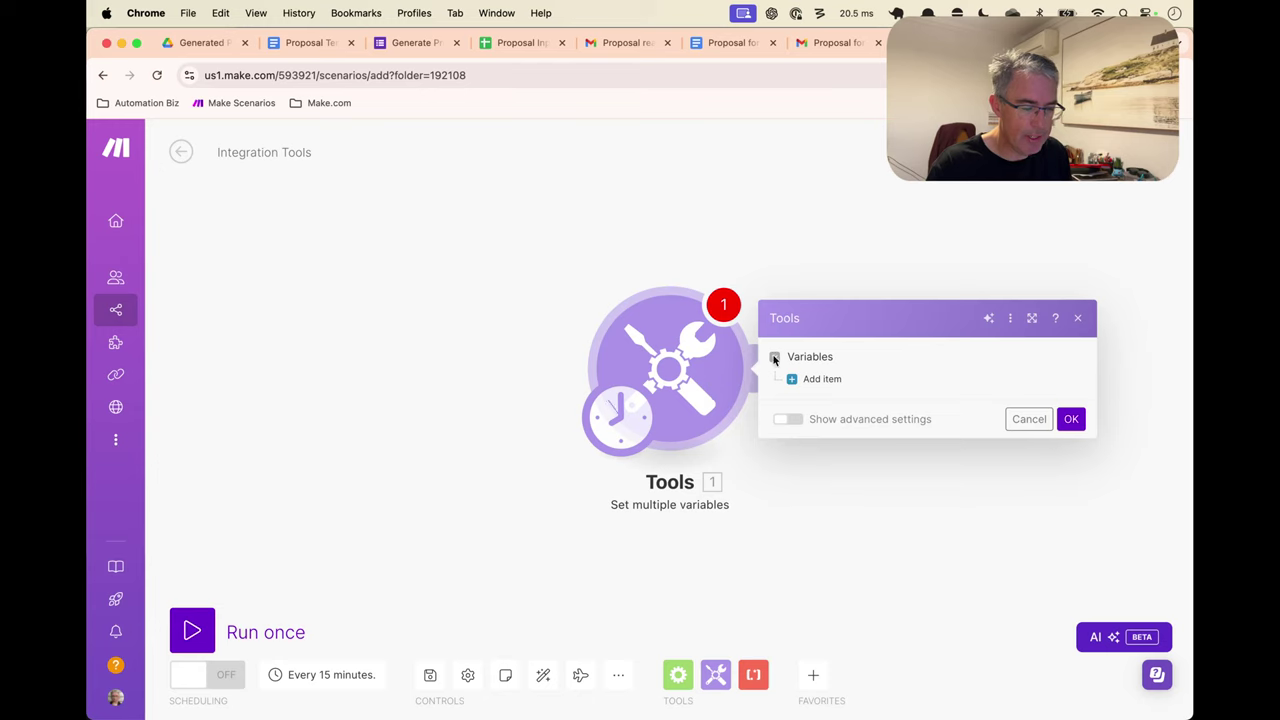
Add a First Name variable holding the contact's first name
left_click(820, 379)
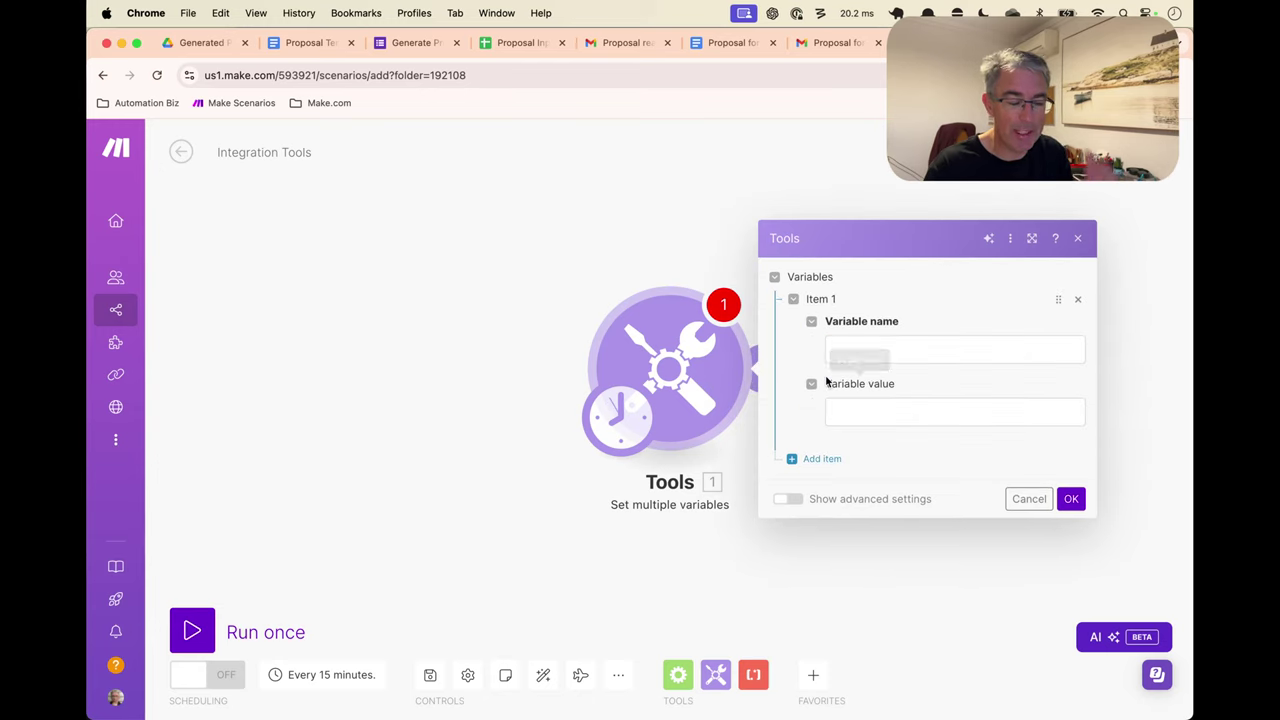
left_click(894, 348)
type("f")
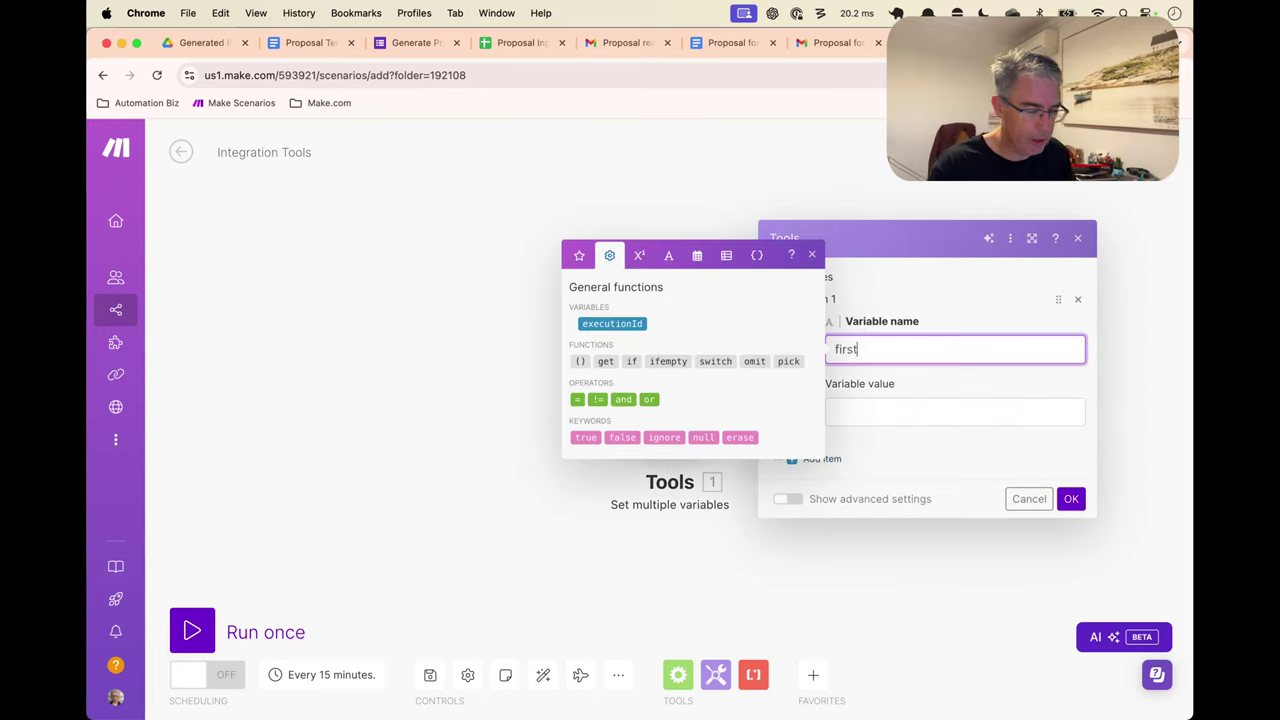
type("irst")
key("BackSpace")
key("BackSpace")
key("BackSpace")
key("BackSpace")
key("BackSpace")
type("First Name")
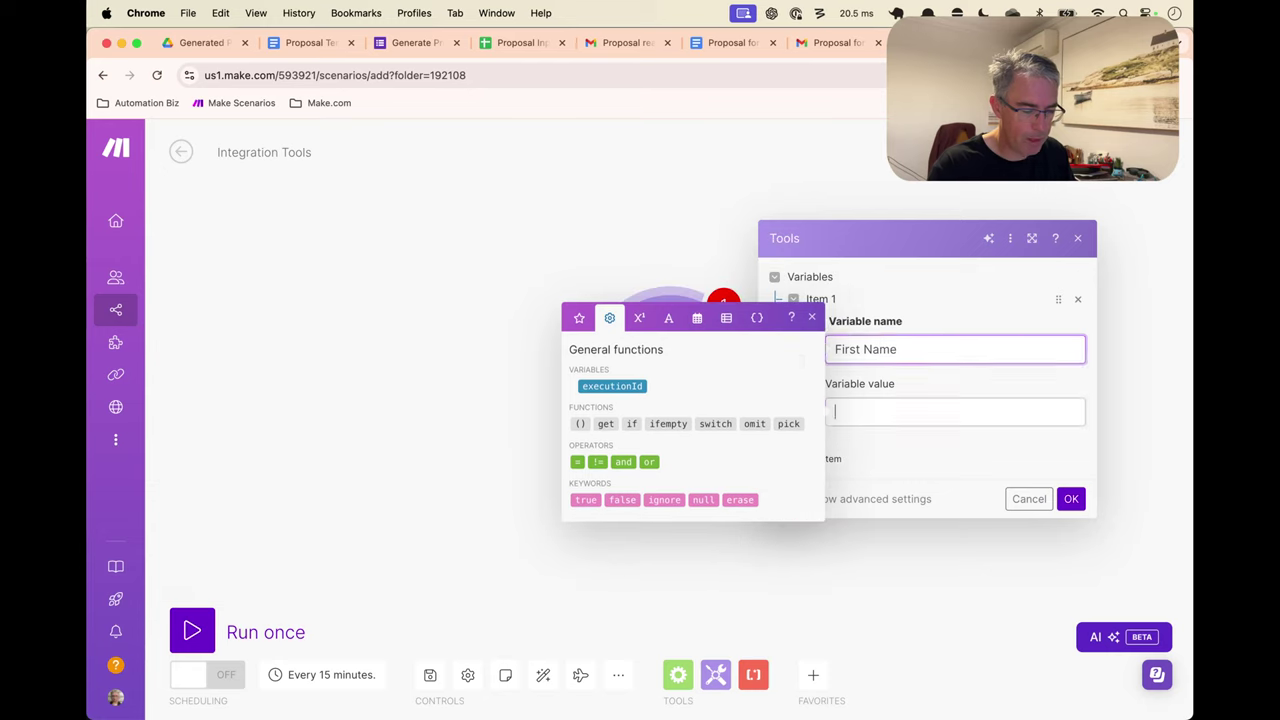
key("Tab")
type("Tracey")
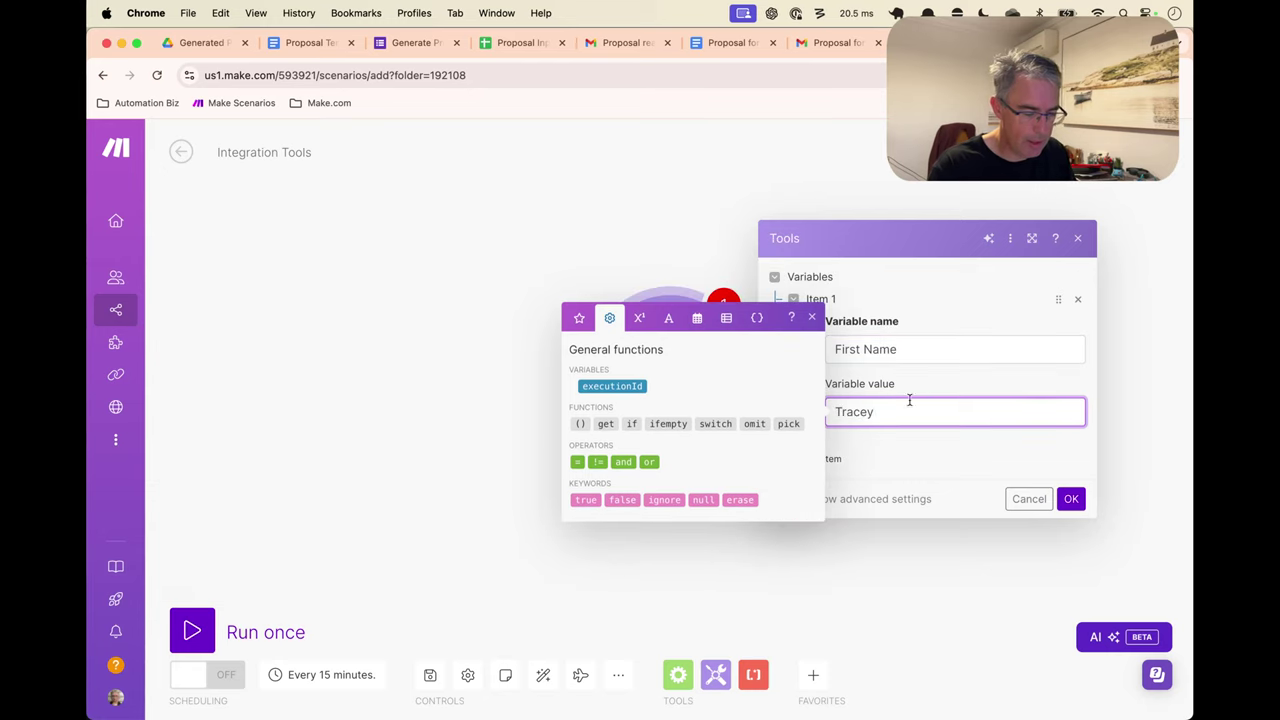
Add an Email variable holding the contact's e-mail address
left_click(828, 458)
left_click(877, 431)
type("E")
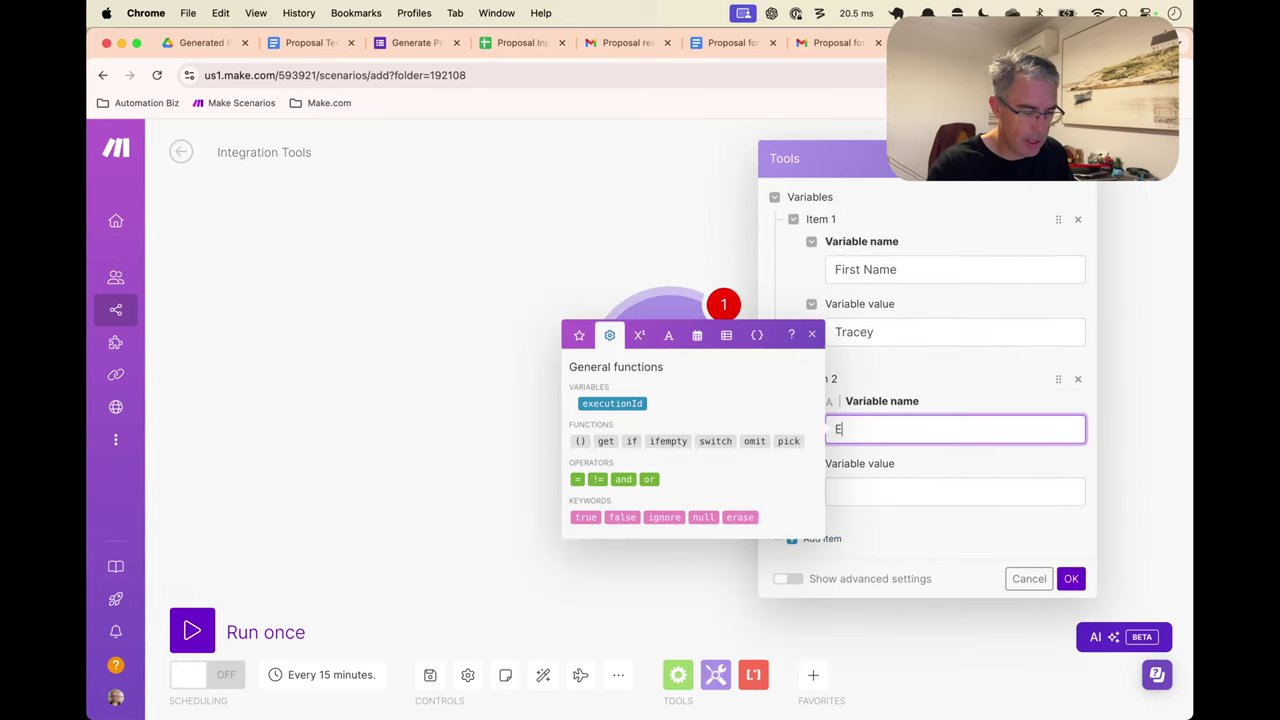
type("mailk")
key("Tab")
left_click(920, 423)
type("k")
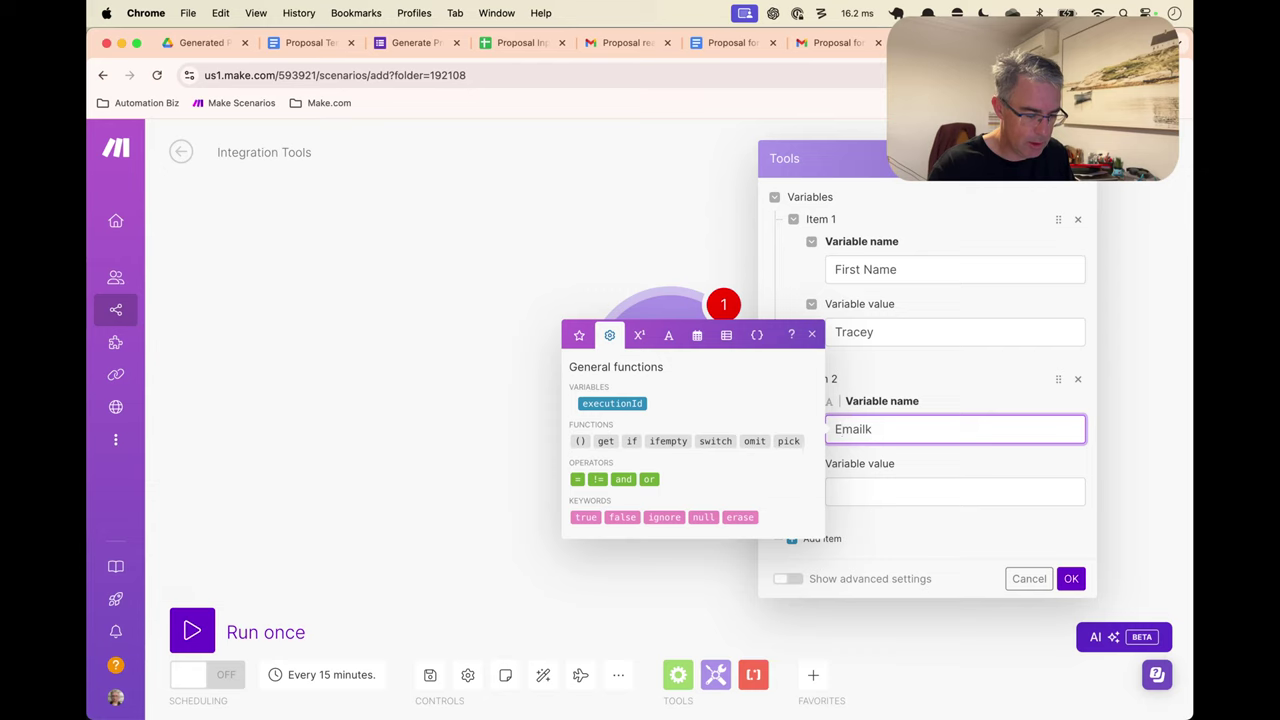
left_click(880, 491)
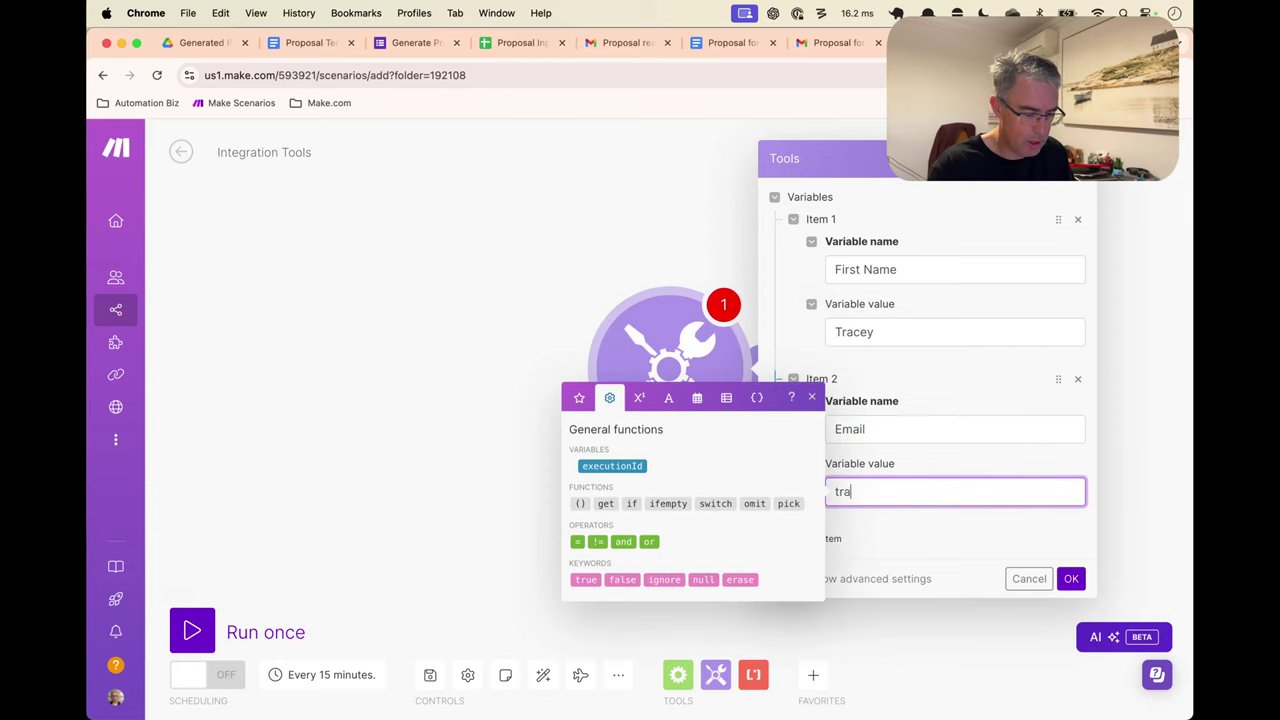
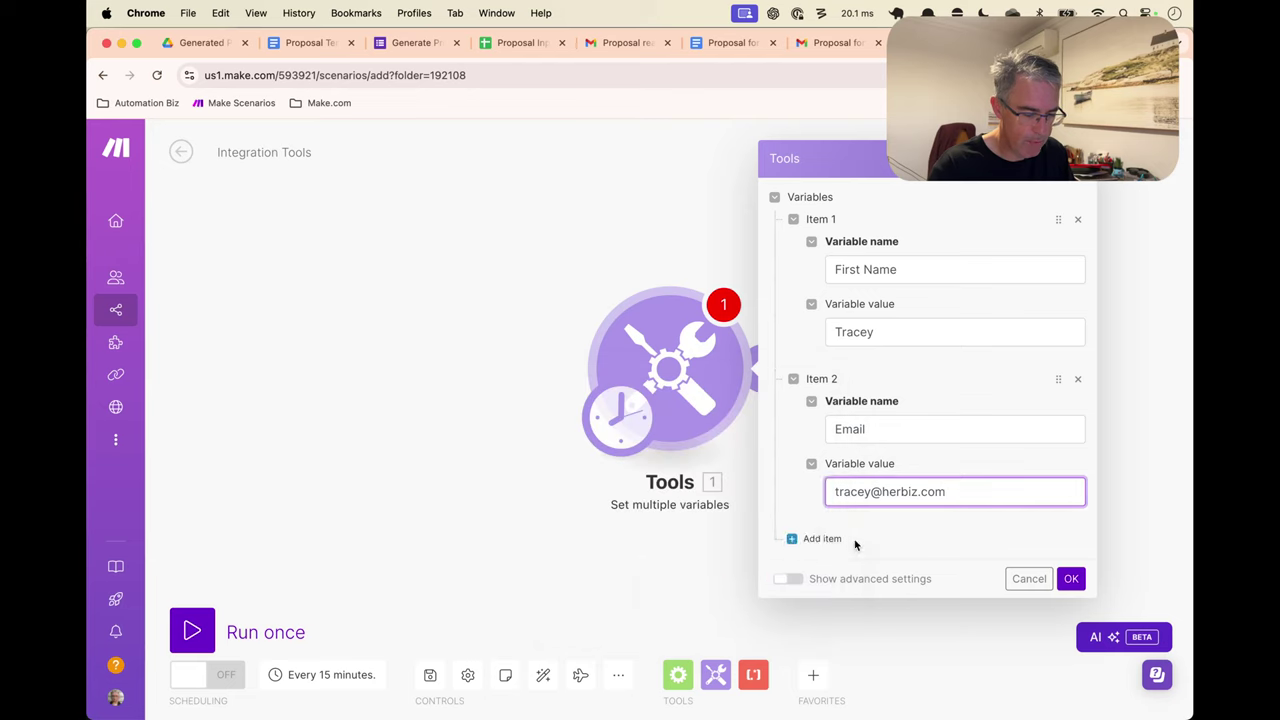
Add a Project Summary variable with the value 'lawn mowing'
left_click(820, 537)
scroll(900, 540, "down", 1)
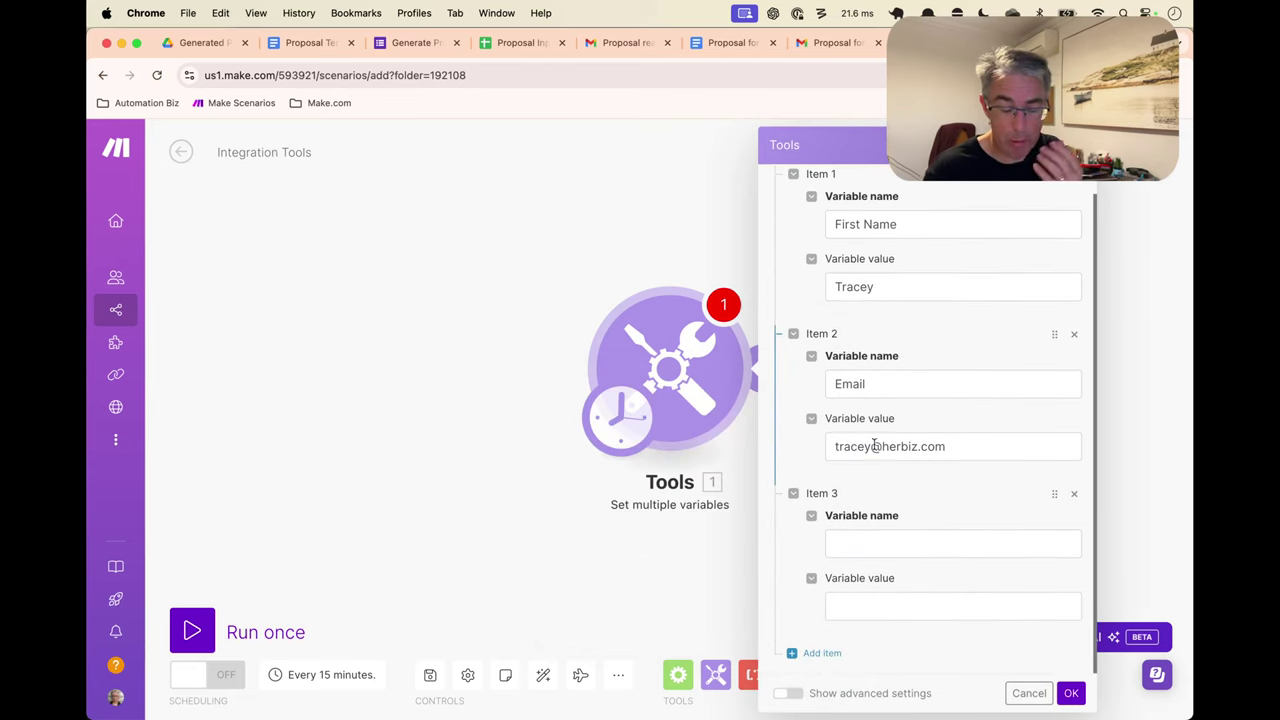
left_click(883, 551)
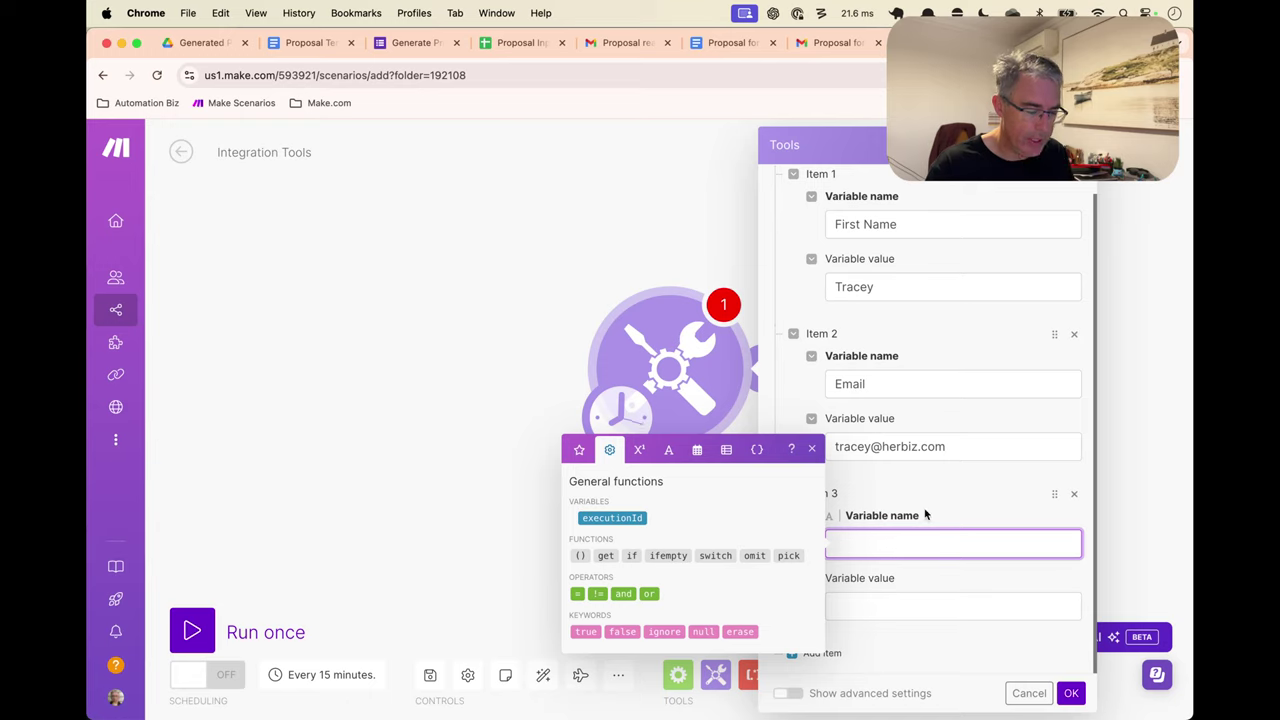
type("Project Summary")
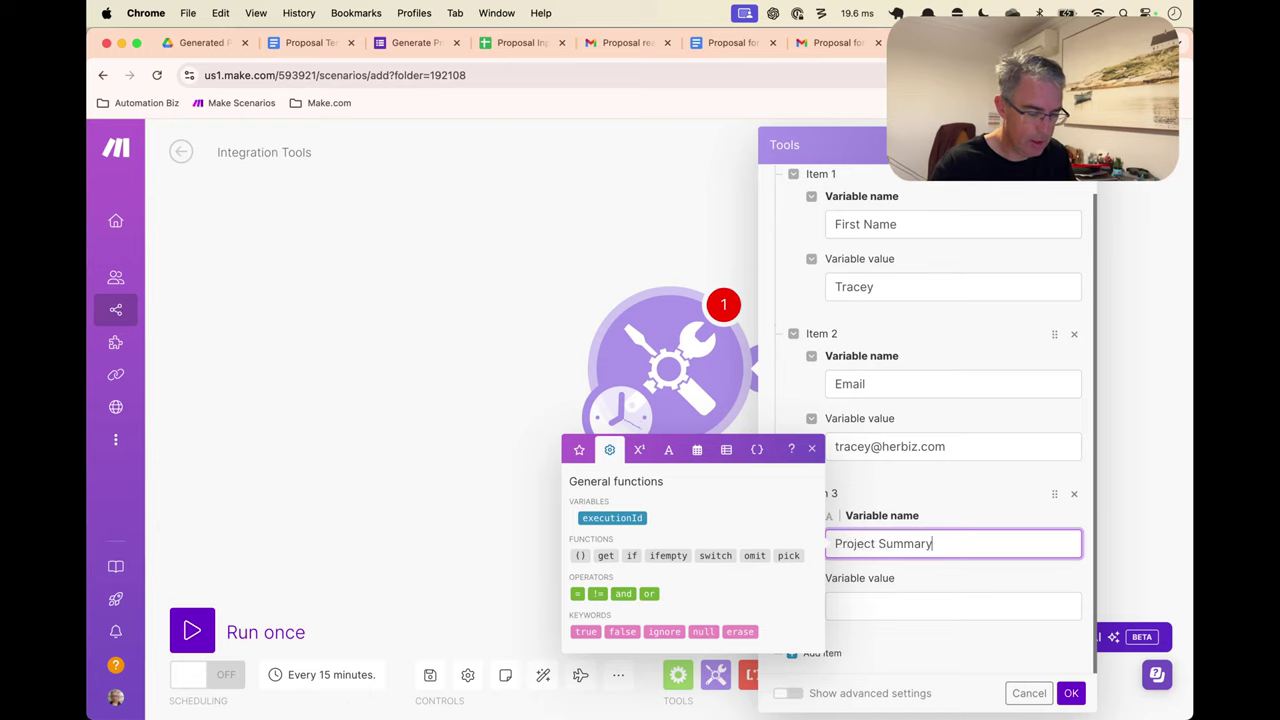
key("Tab")
type("lawn mowing")
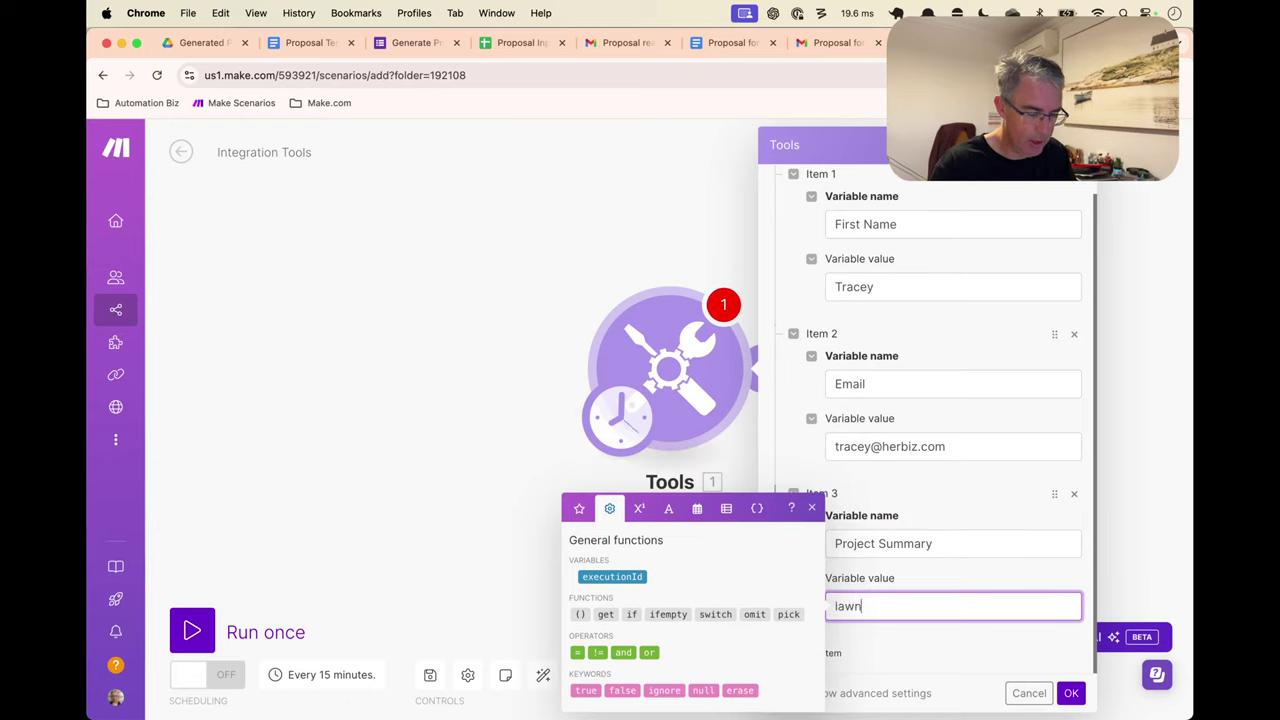
Add a Project Outline variable with a '* front yard' bullet and begin the backyard bullet
left_click(874, 648)
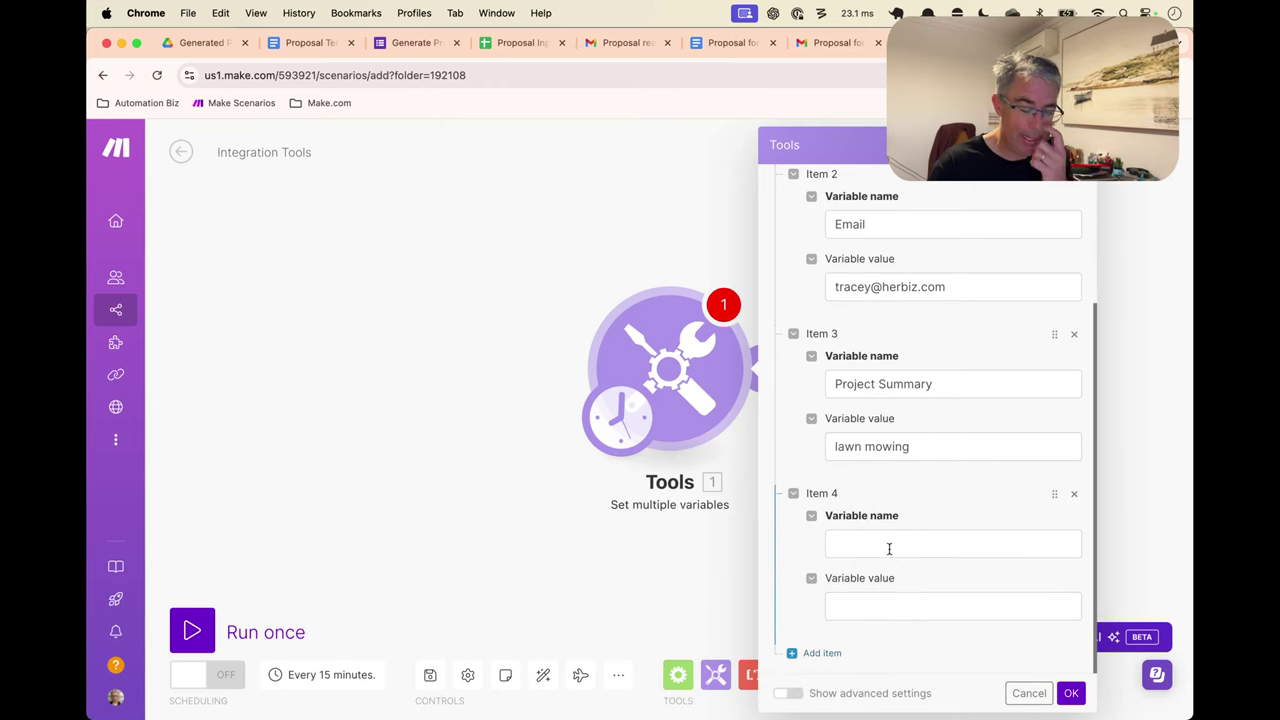
left_click(921, 537)
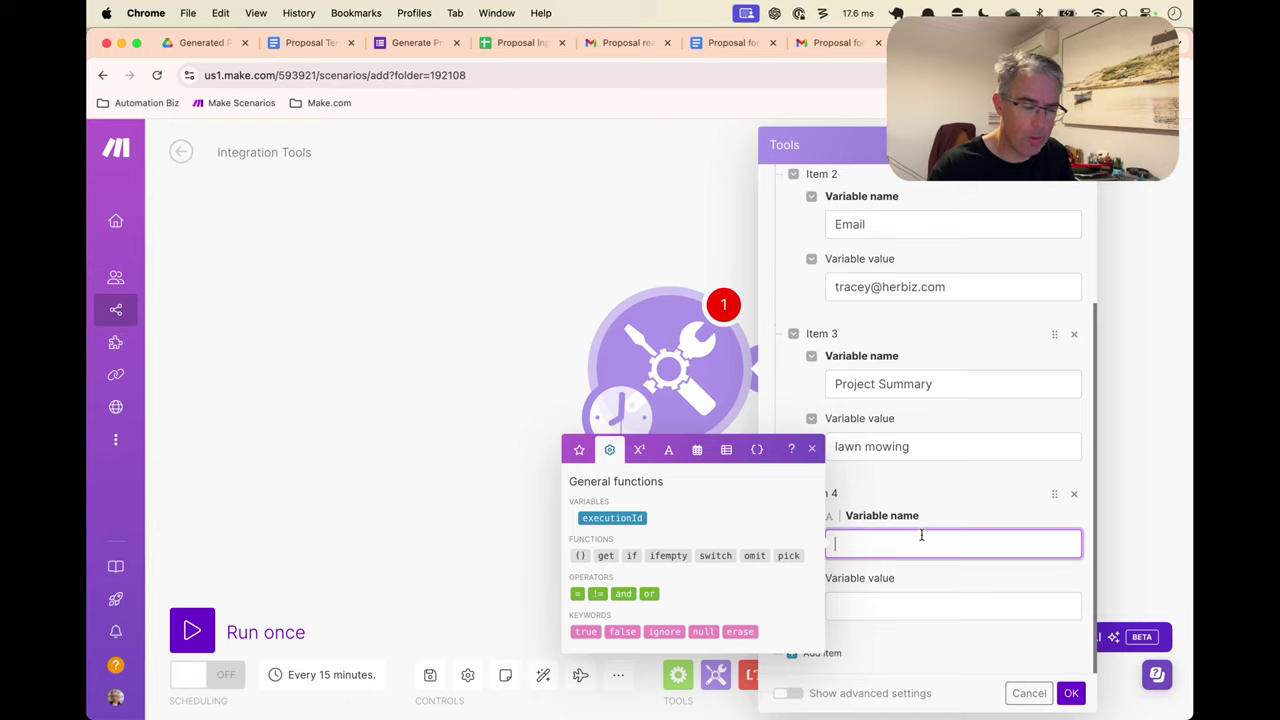
type("Projec")
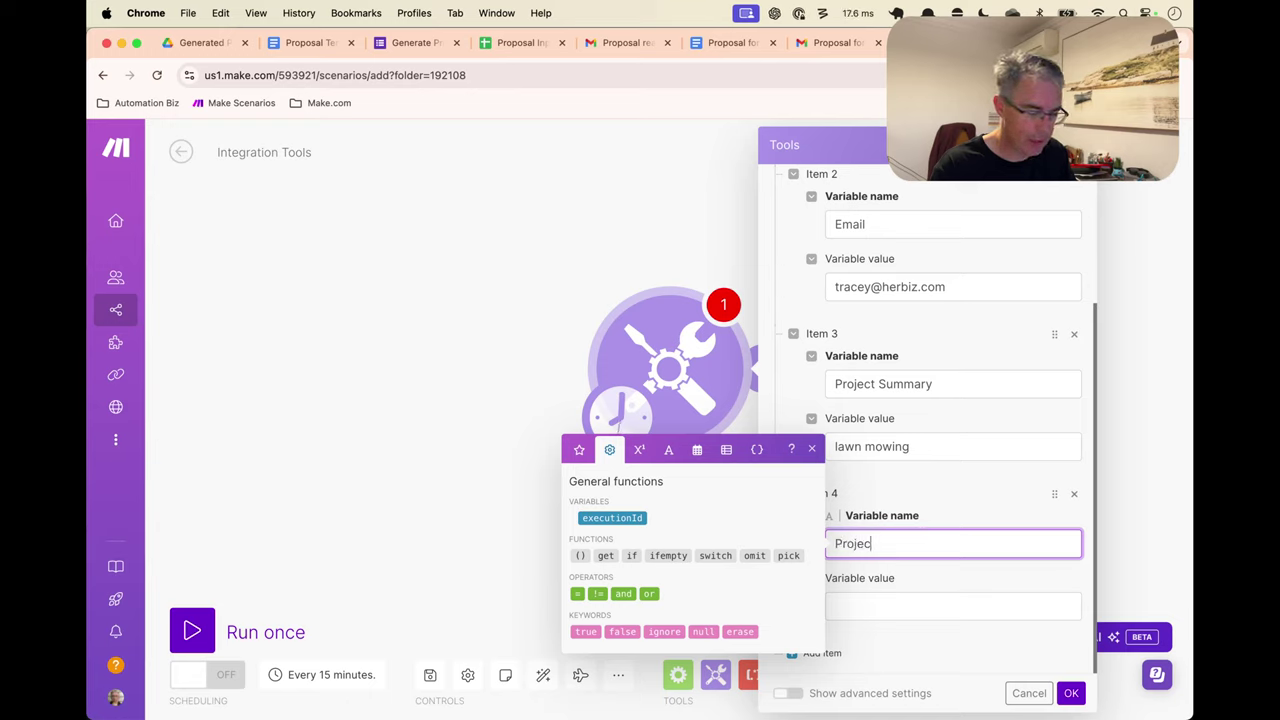
type("t Outline")
key("Tab")
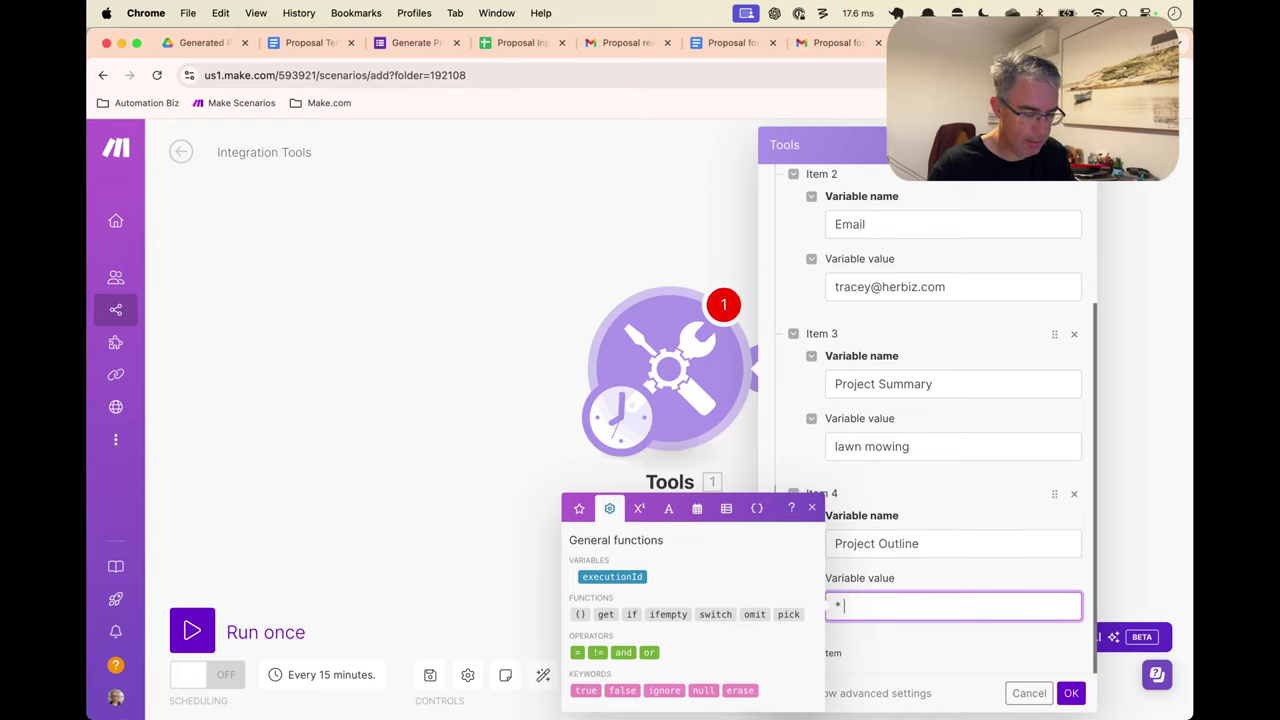
type("* front yard")
key("Return")
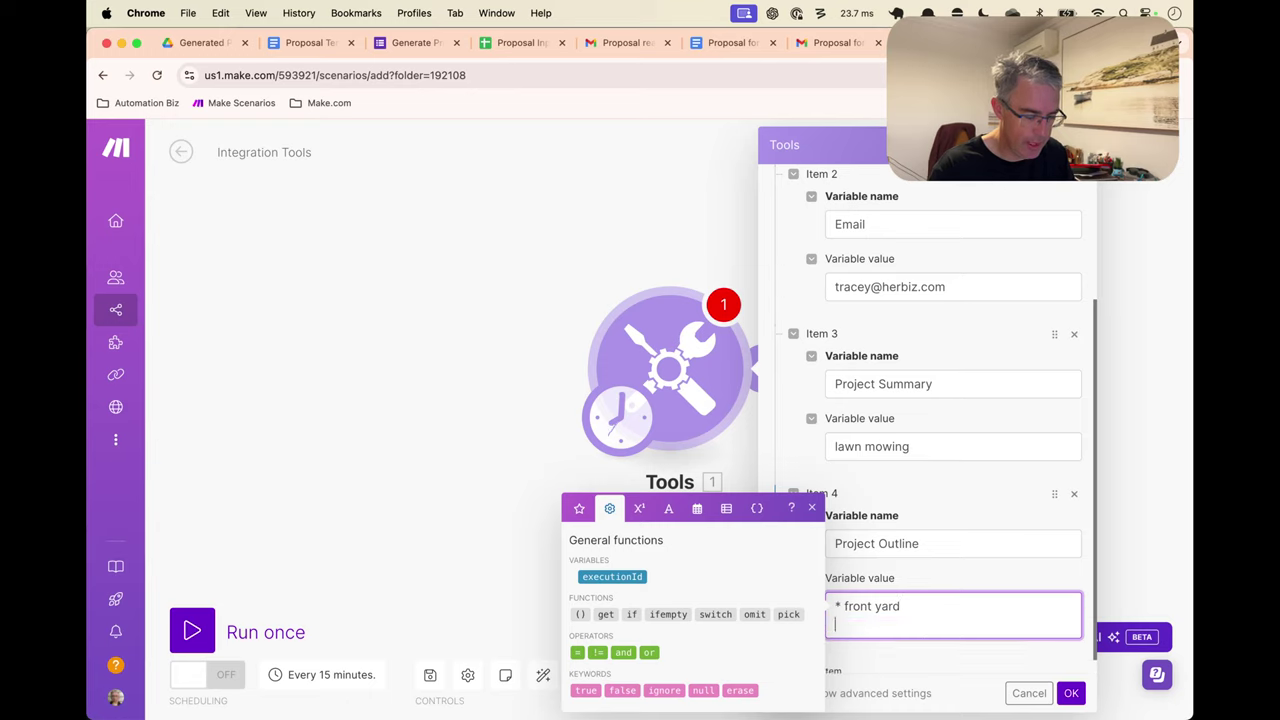
type("* bayc")
key("BackSpace")
key("BackSpace")
Finish the '* backyard' bullet, save the variables, and check the test run's output
type("ckyard")
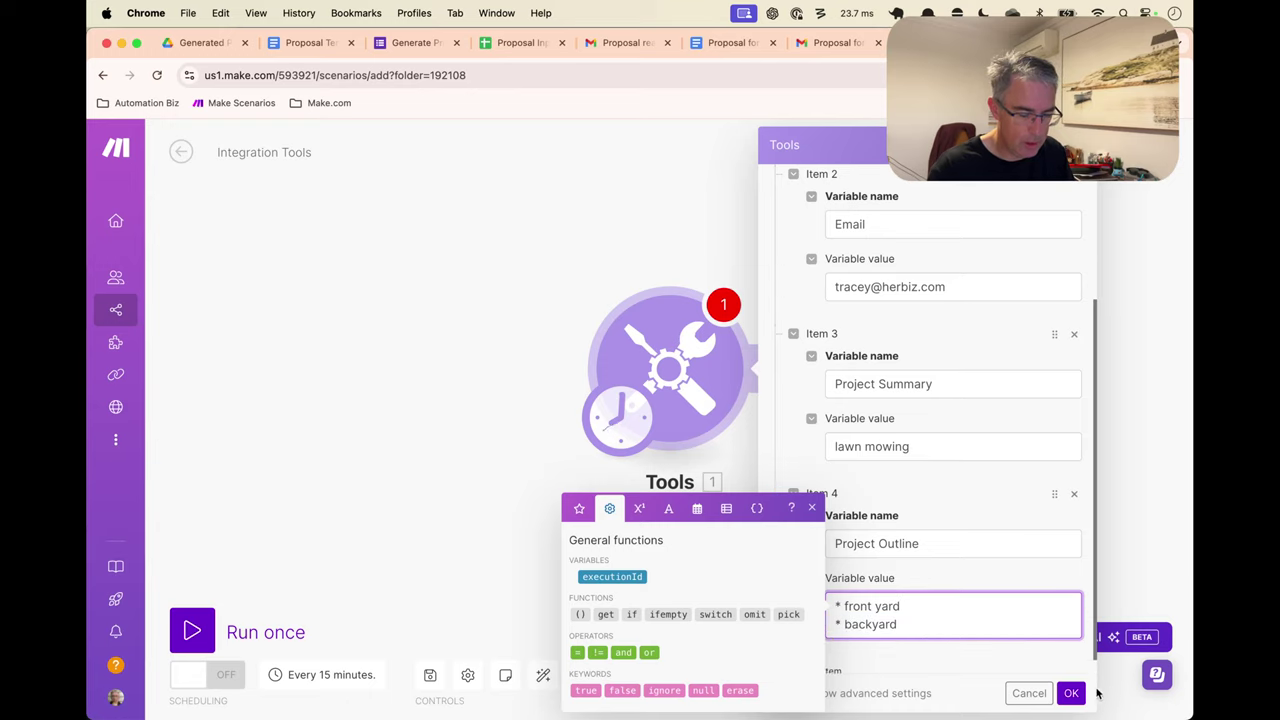
left_click(1071, 693)
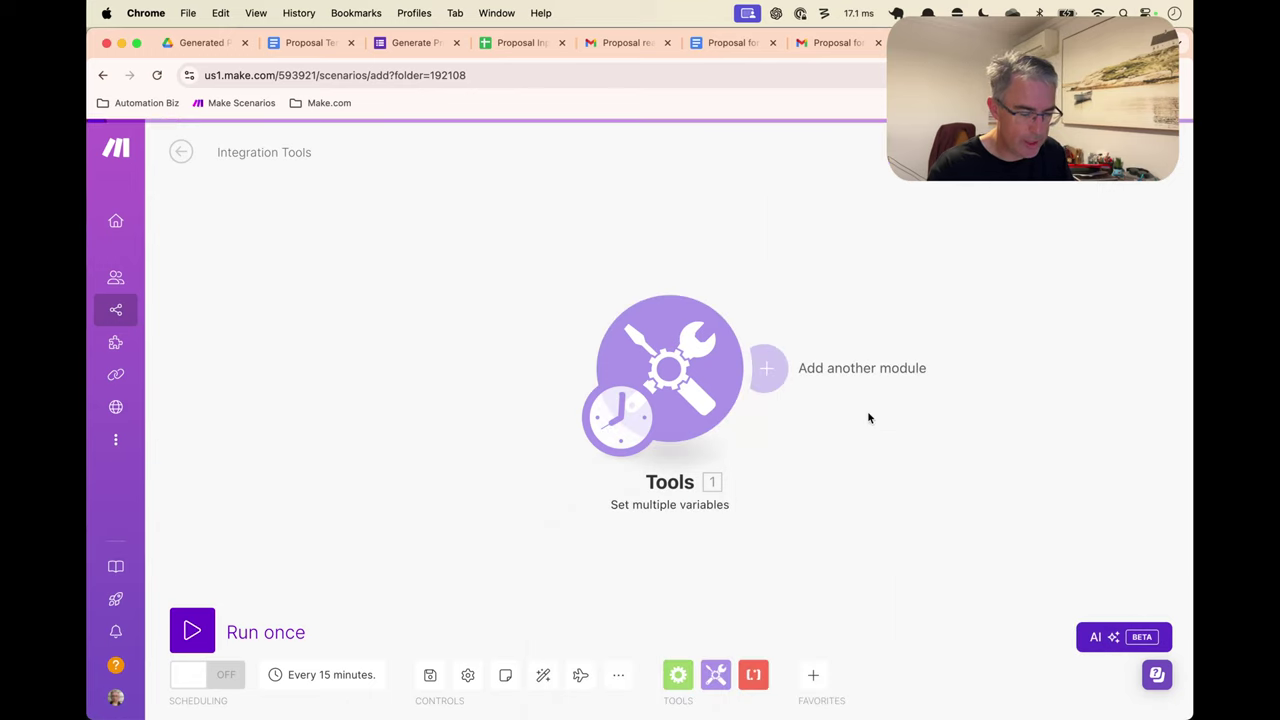
left_click(764, 274)
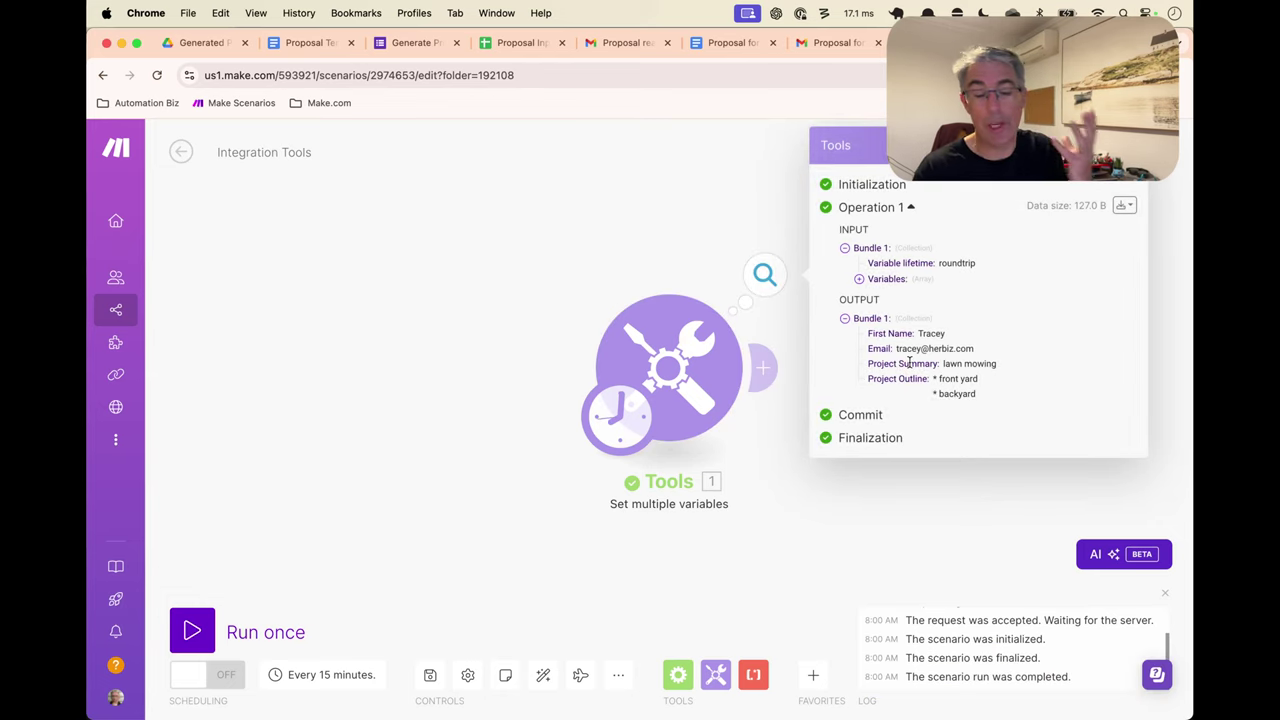
left_click(749, 234)
Rename the Tools variables module to 'Fake Webhook'
right_click(701, 356)
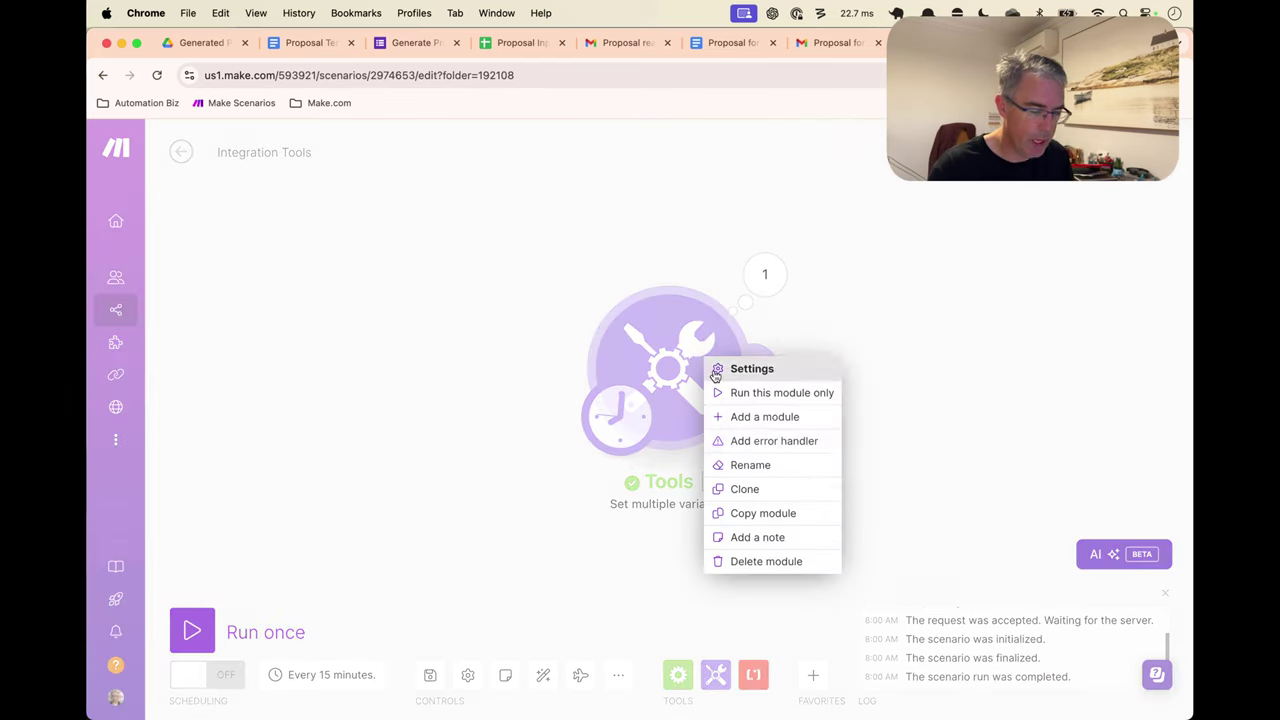
left_click(756, 468)
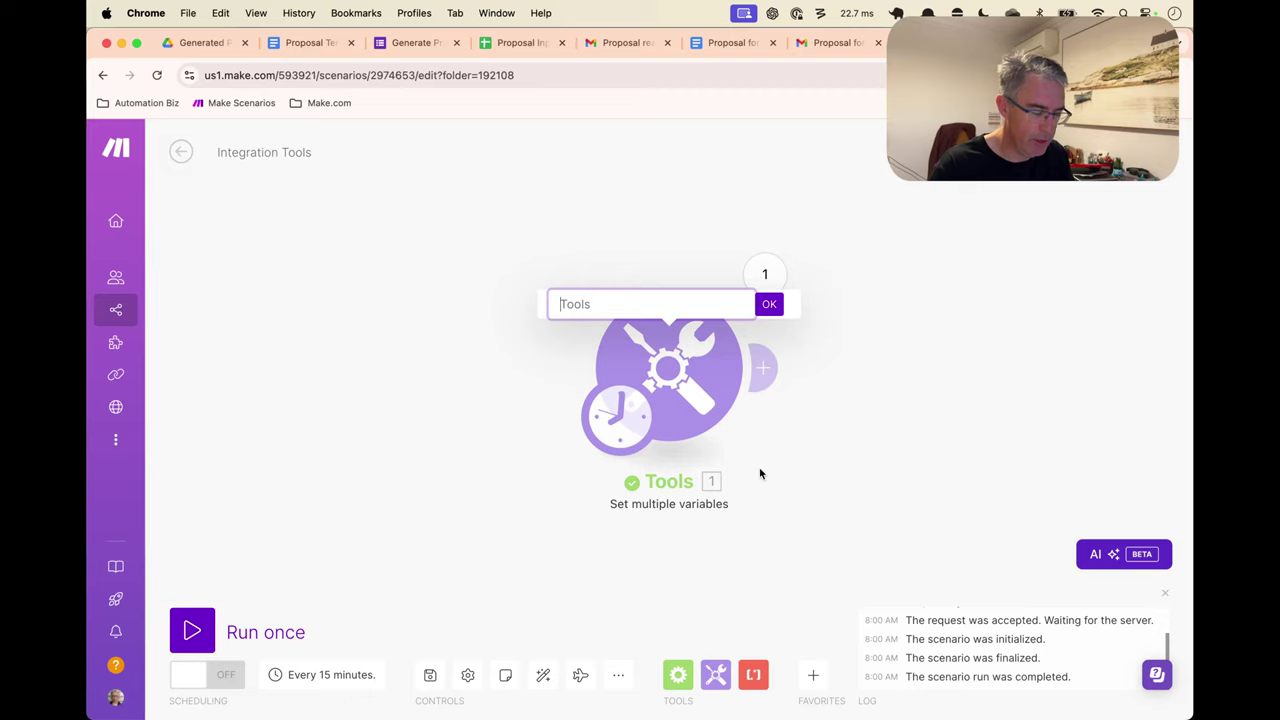
type("Fake Webhook")
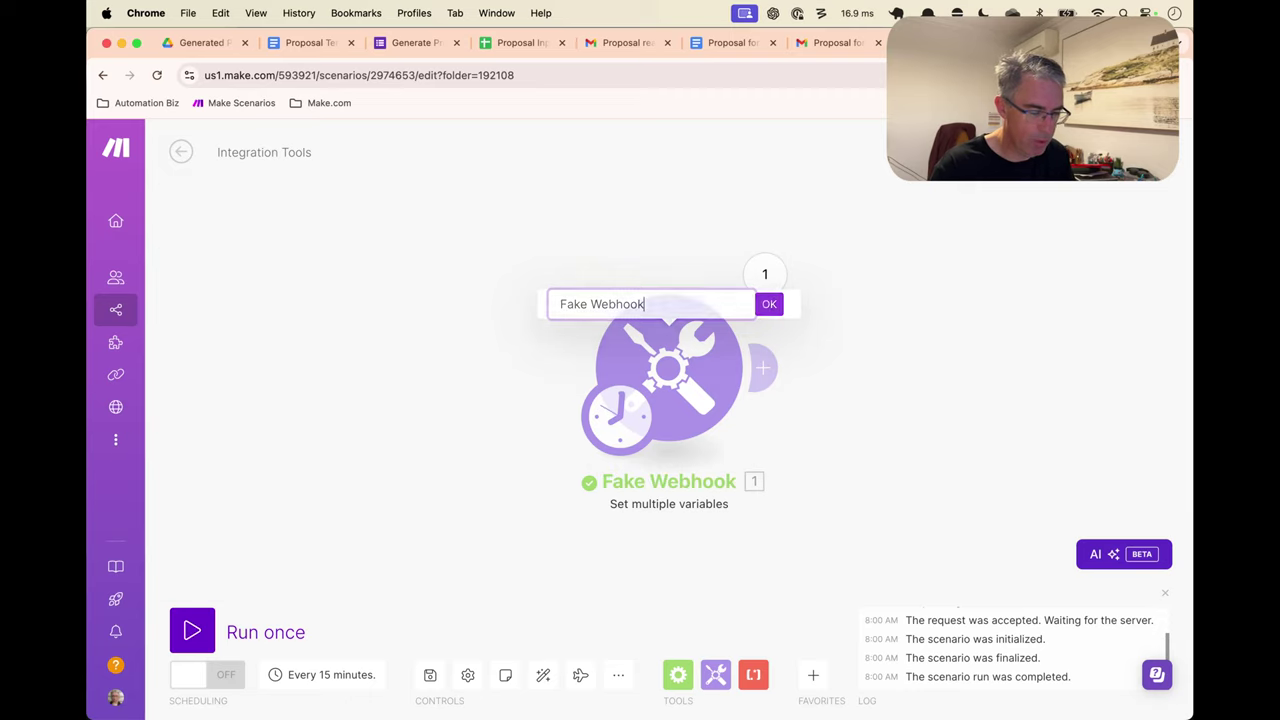
key("Return")
Add a Google Docs 'Create a Document' module after Fake Webhook and check its Name and Content fields
left_click(767, 368)
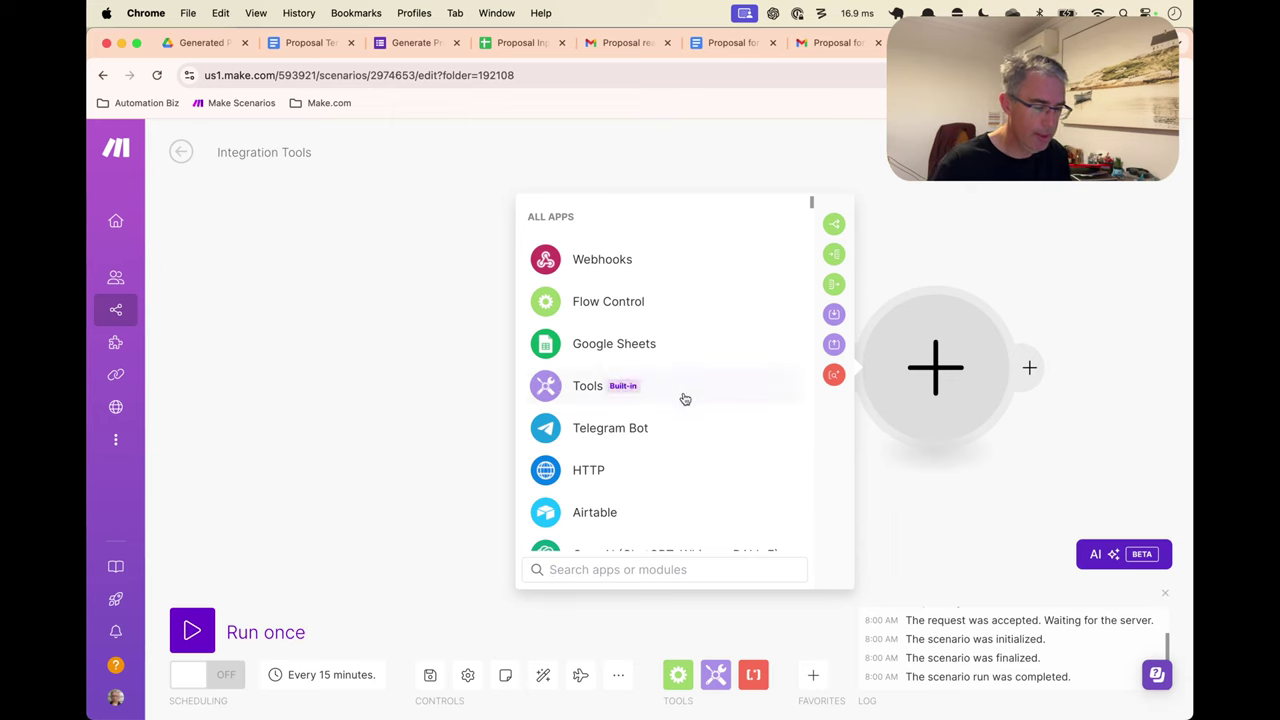
type("doc")
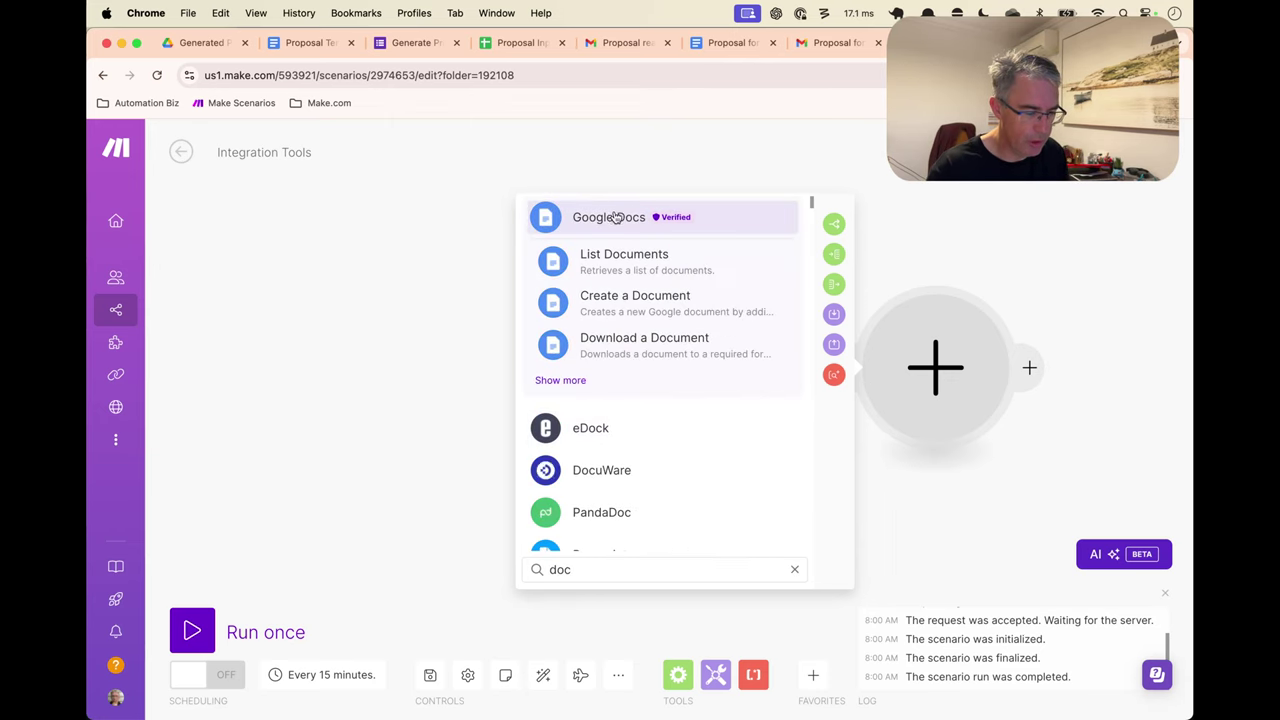
left_click(614, 217)
scroll(677, 395, "down", 3)
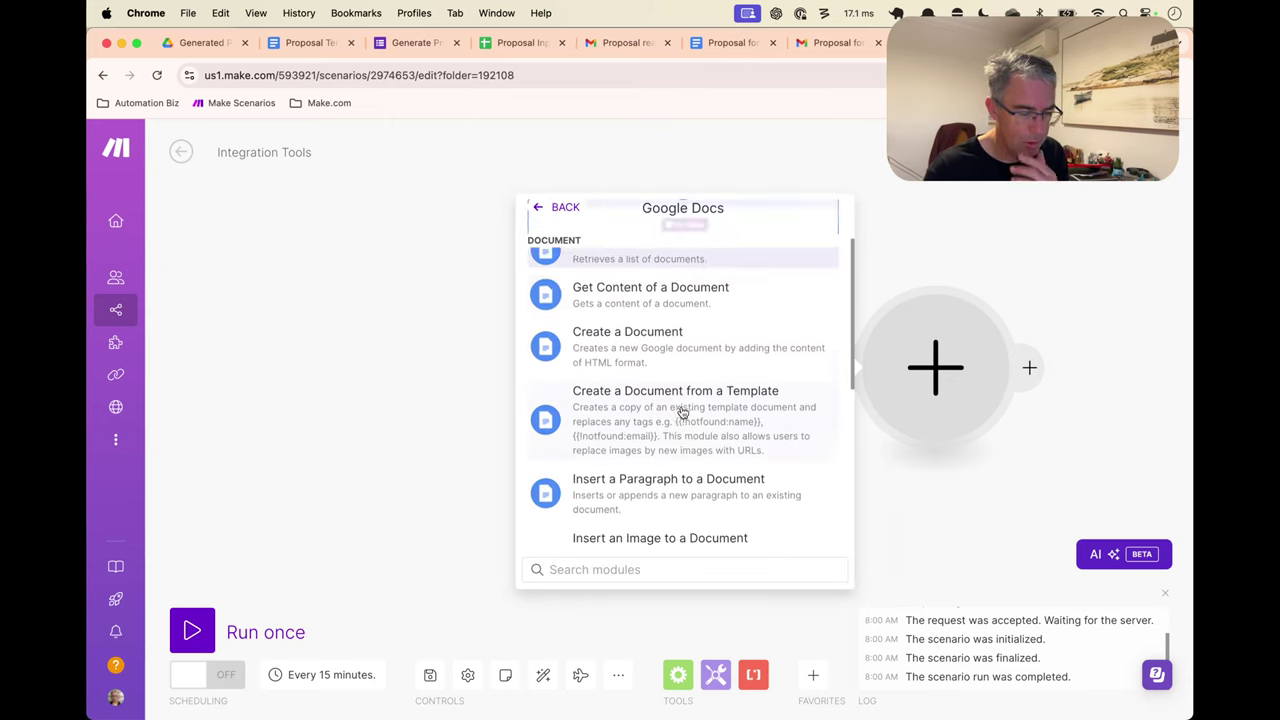
left_click(671, 330)
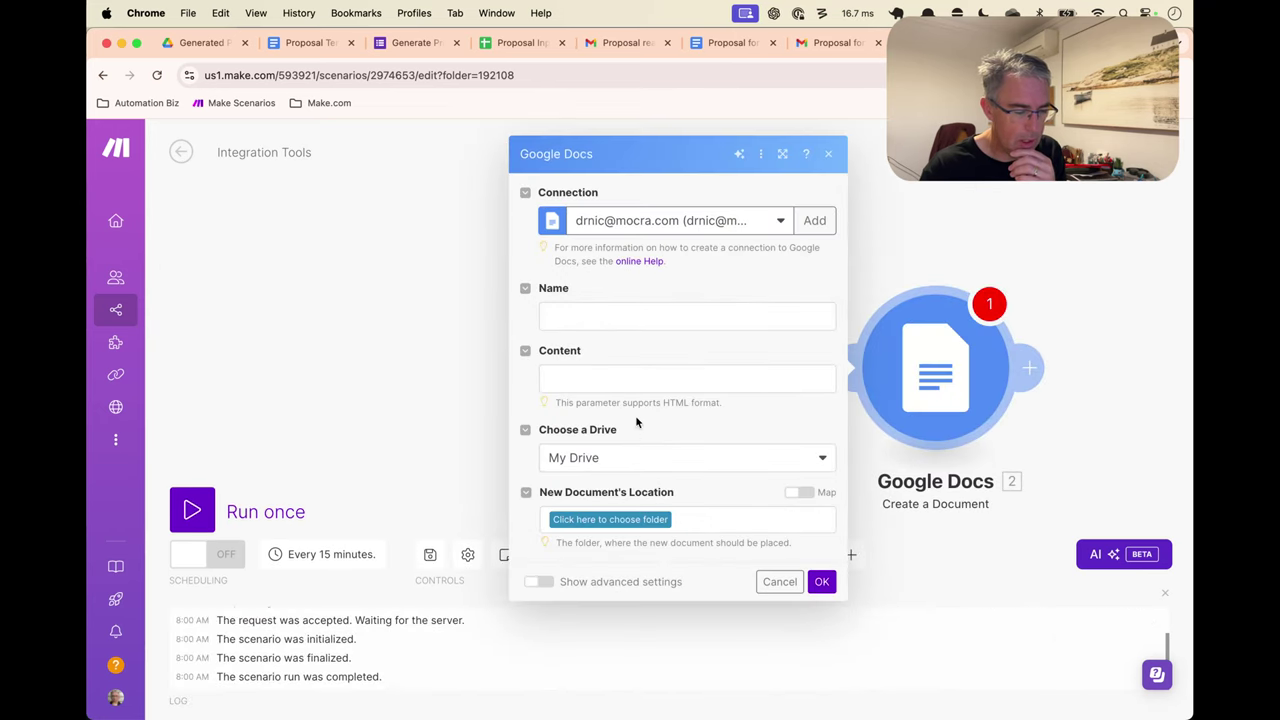
left_click(599, 310)
left_click(590, 374)
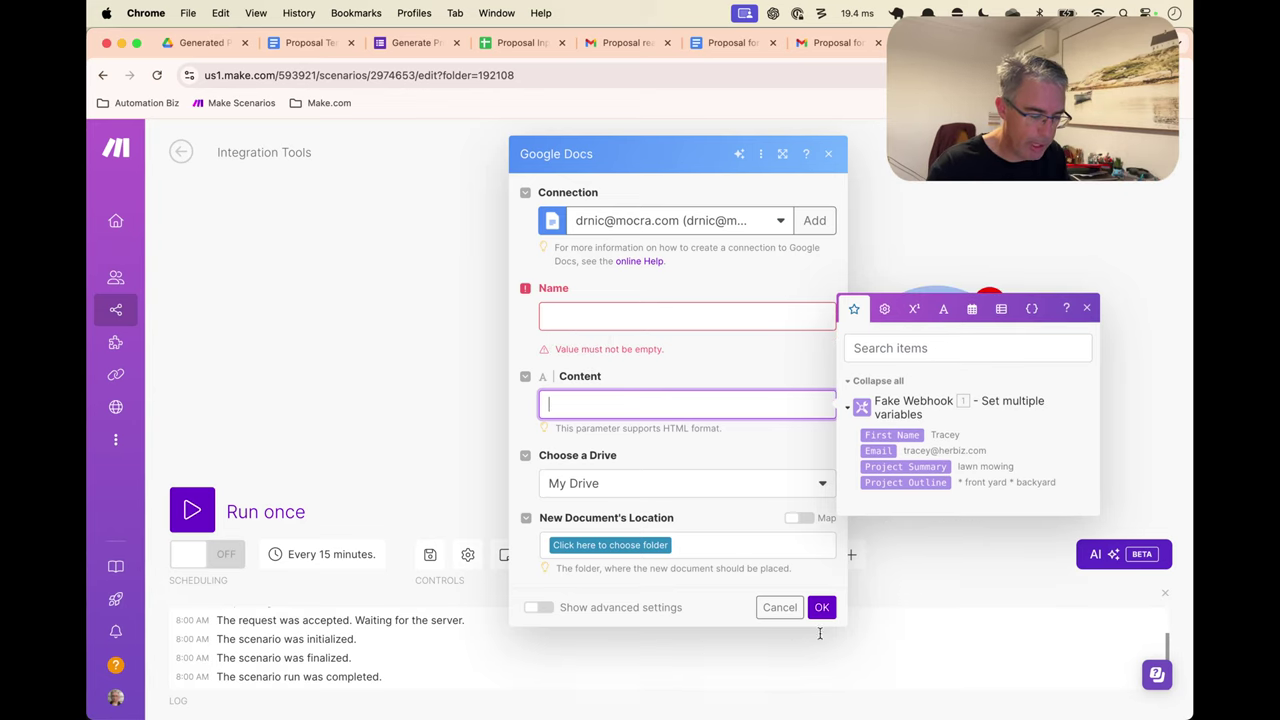
Delete the Create a Document module and add Google Docs 'Create a Document from a Template' instead
left_click(780, 607)
right_click(960, 366)
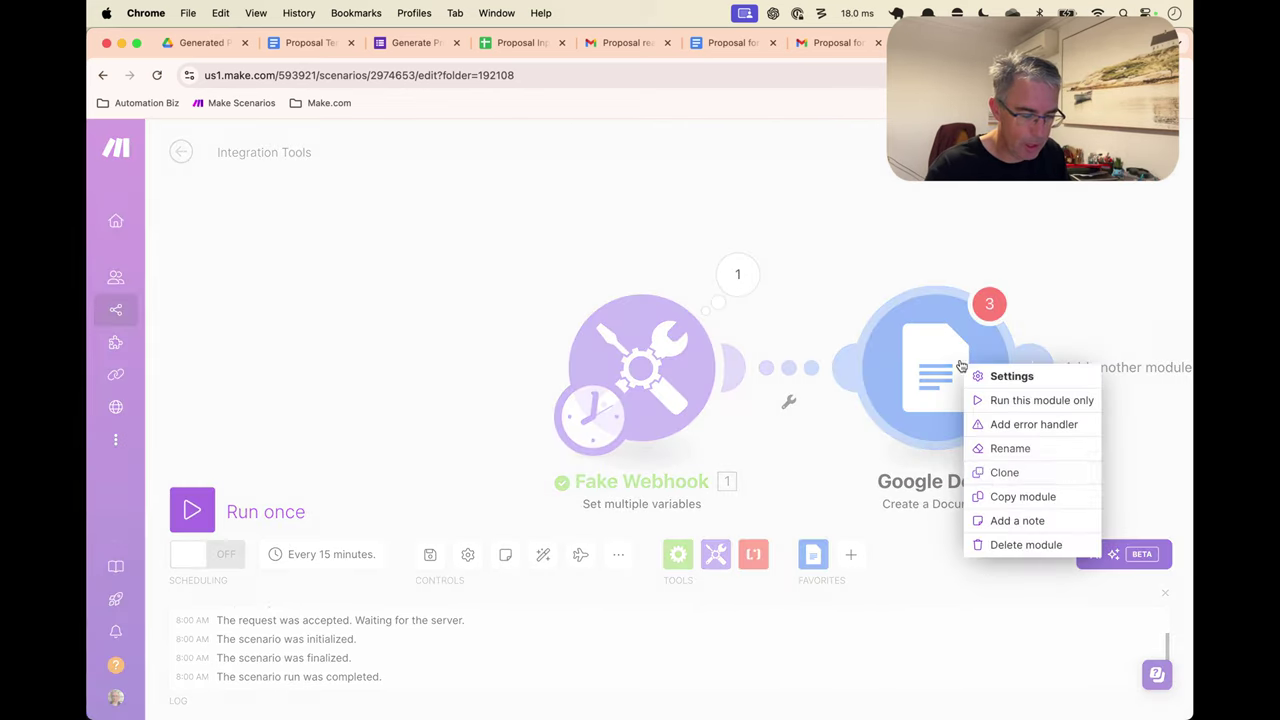
left_click(1000, 545)
left_click(730, 366)
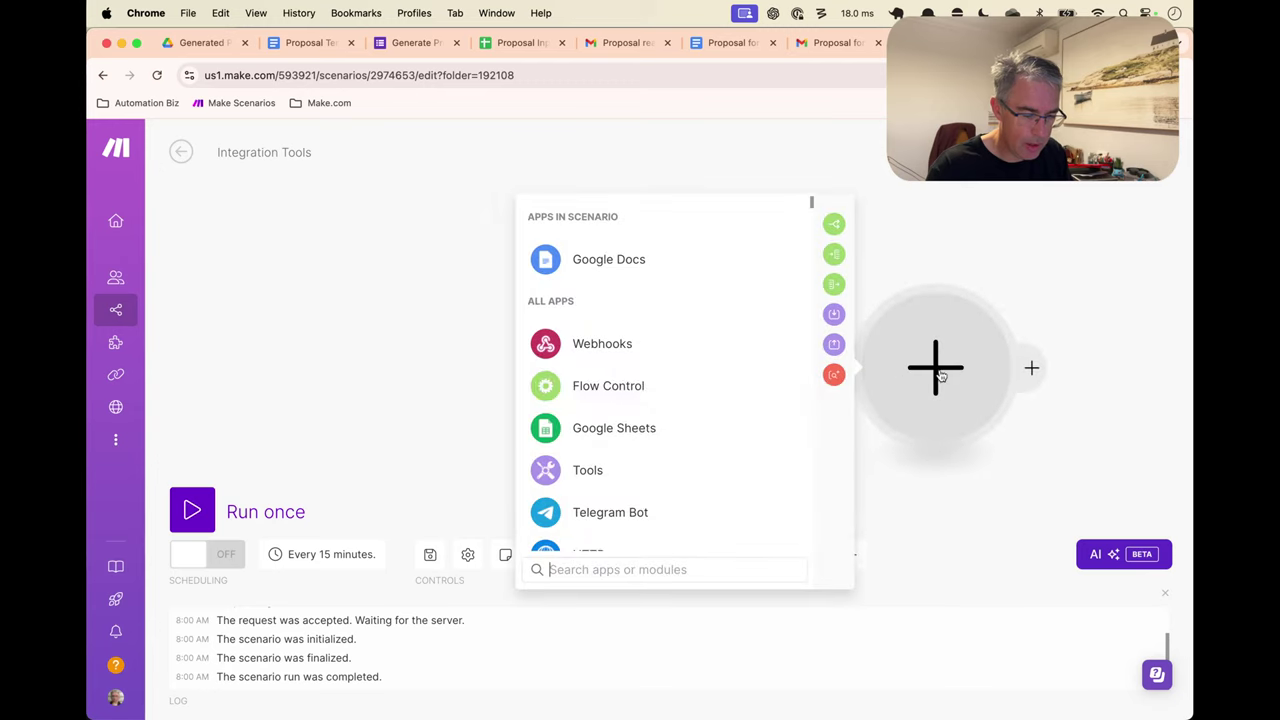
left_click(671, 258)
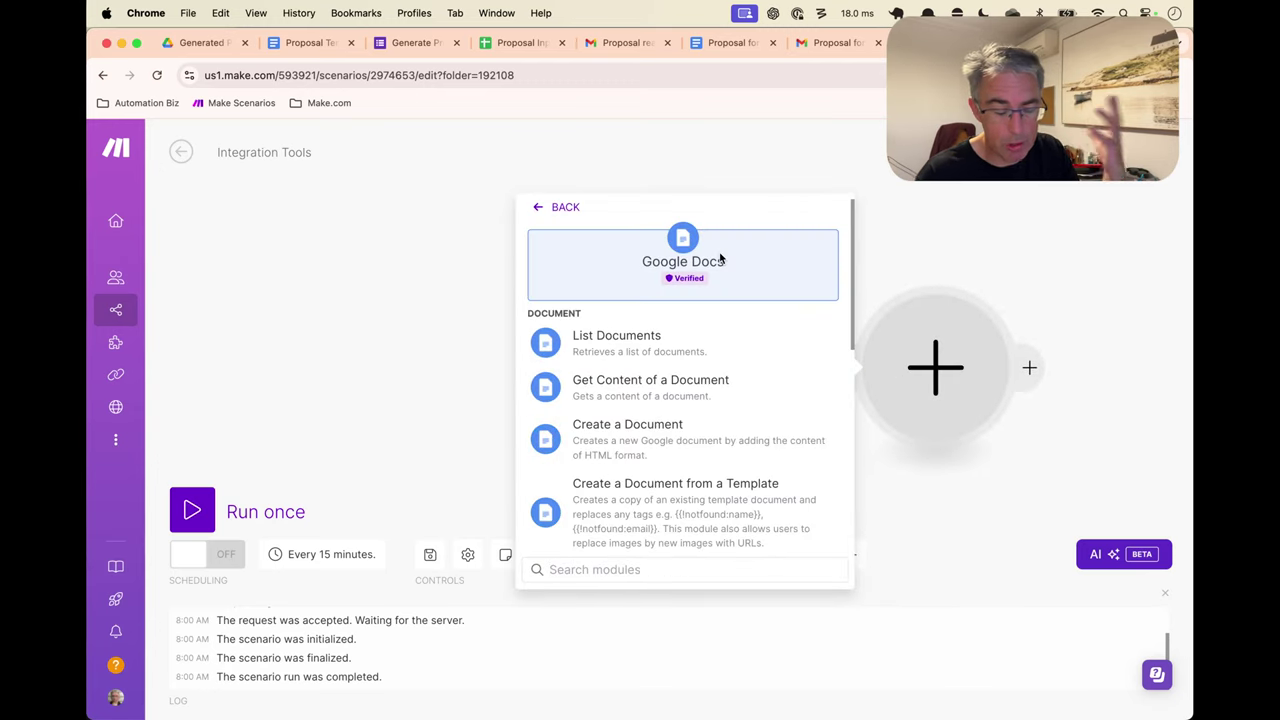
scroll(724, 419, "down", 2)
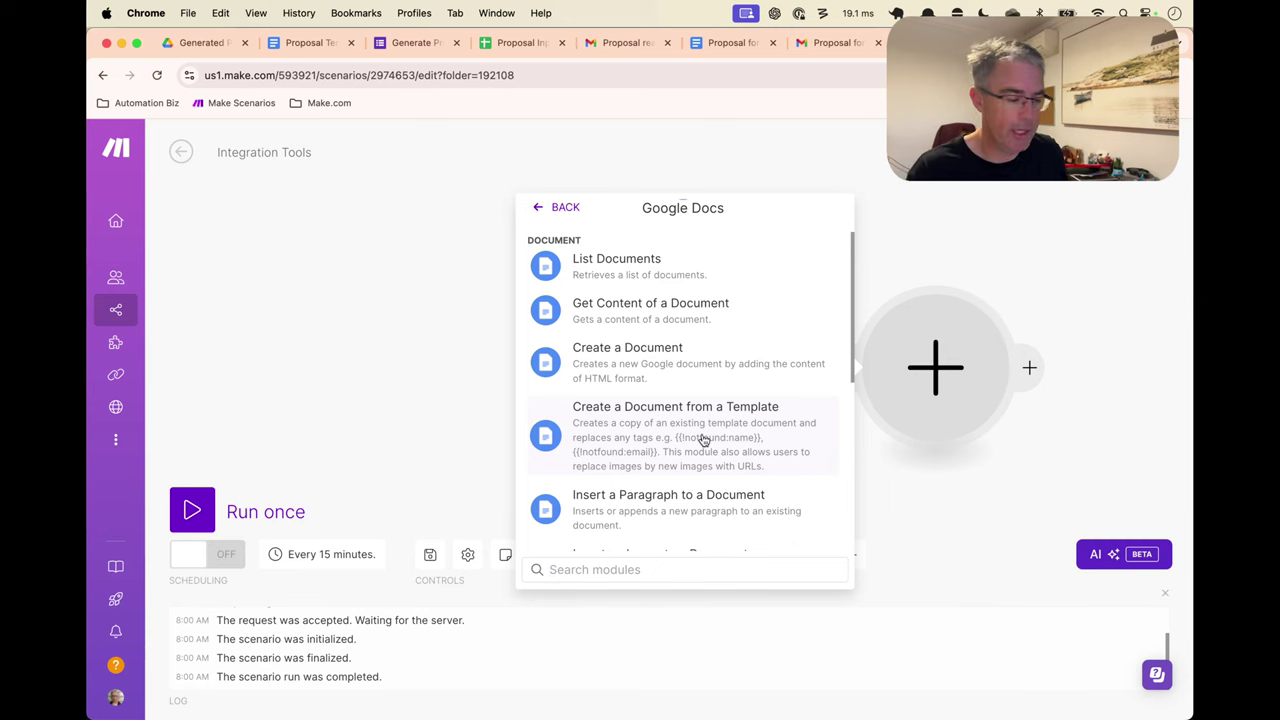
left_click(703, 440)
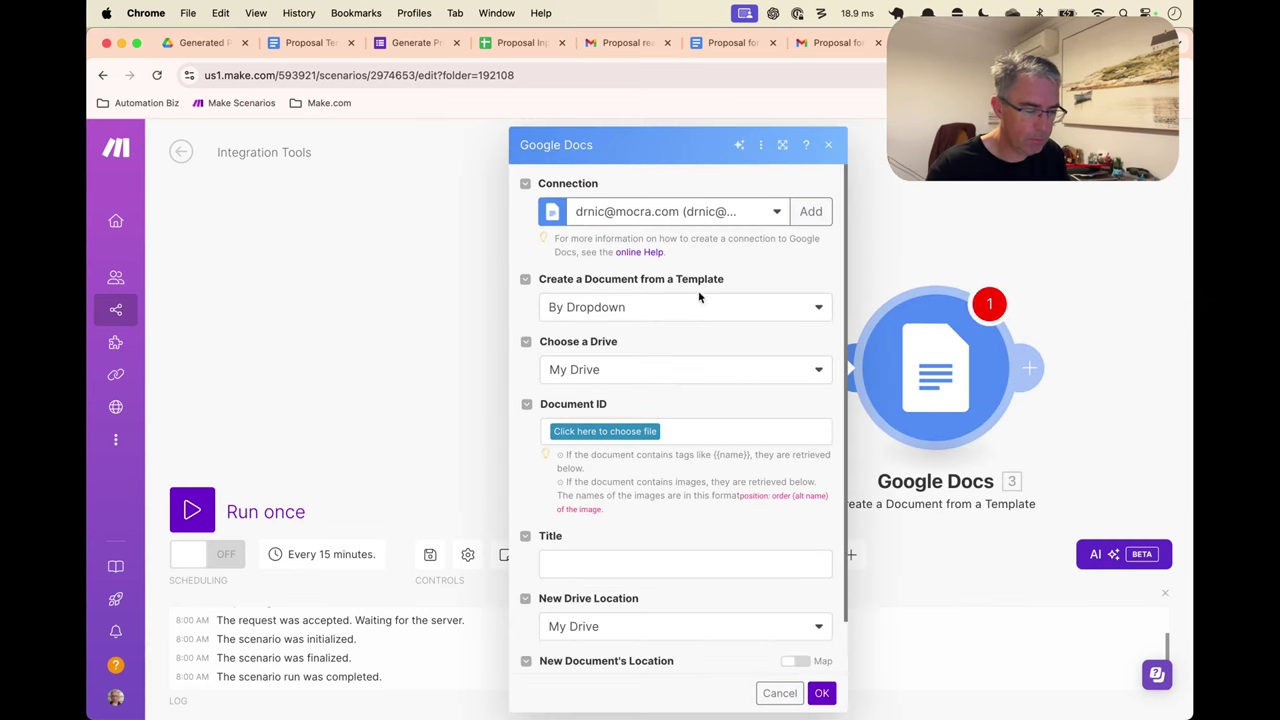
Set the Document ID to Proposal Template in My Drive's Tutorials / Generated Proposals folder
left_click(641, 437)
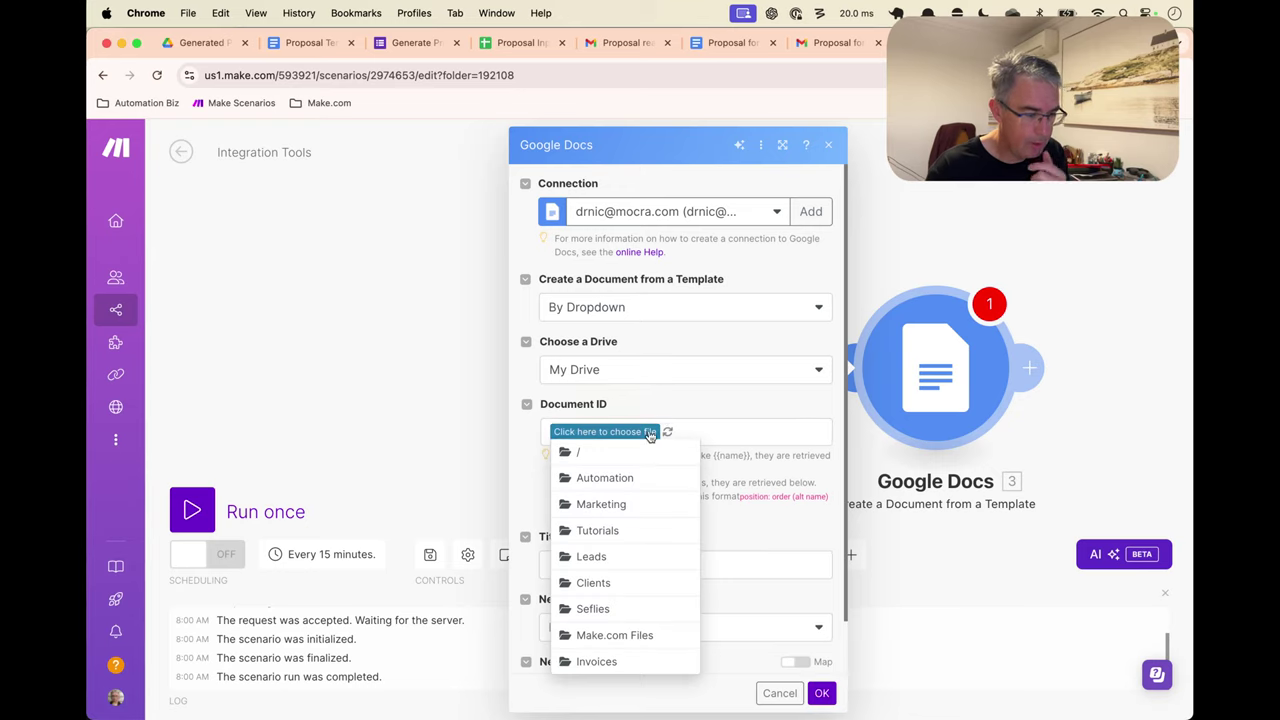
left_click(628, 532)
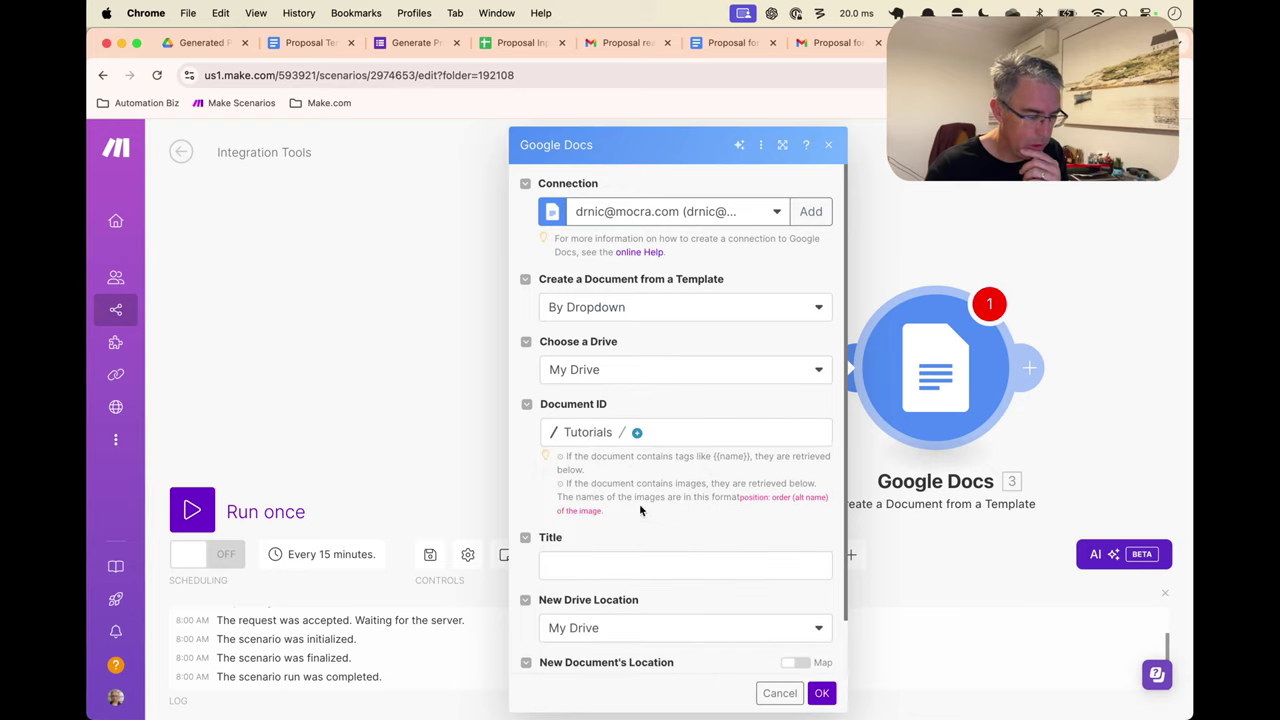
left_click(638, 436)
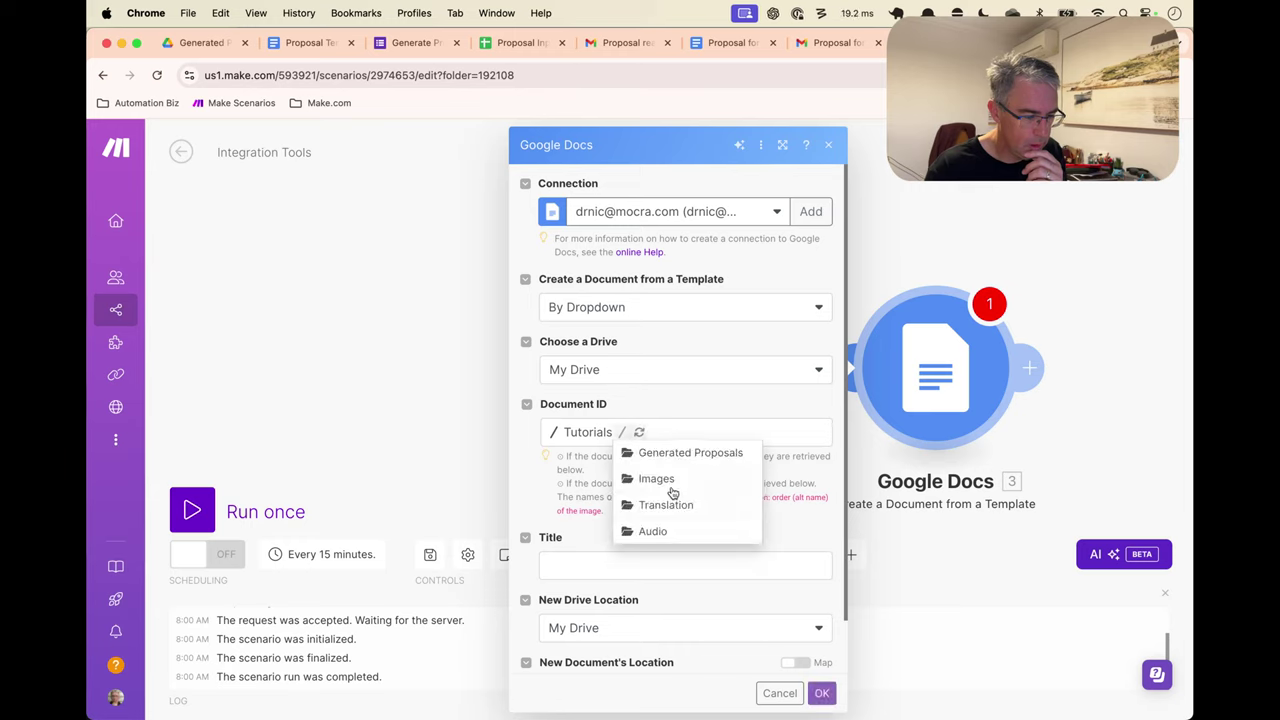
left_click(677, 457)
left_click(776, 432)
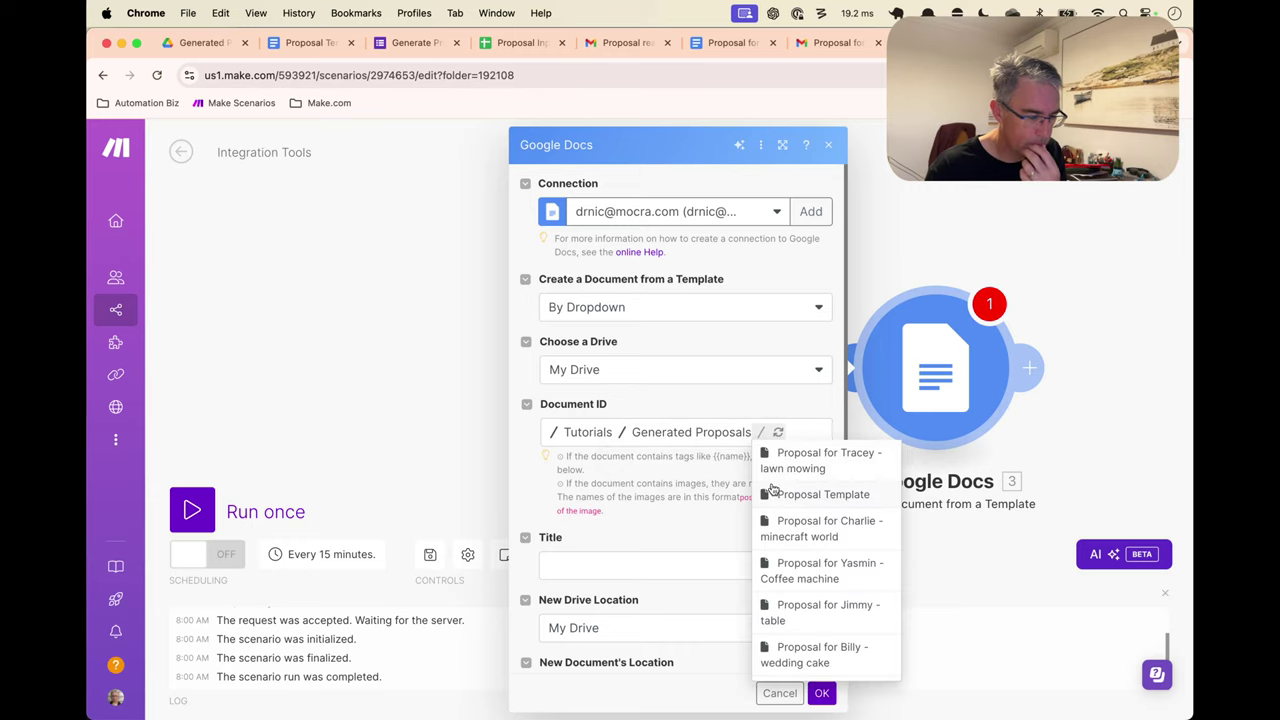
scroll(815, 503, "down", 1)
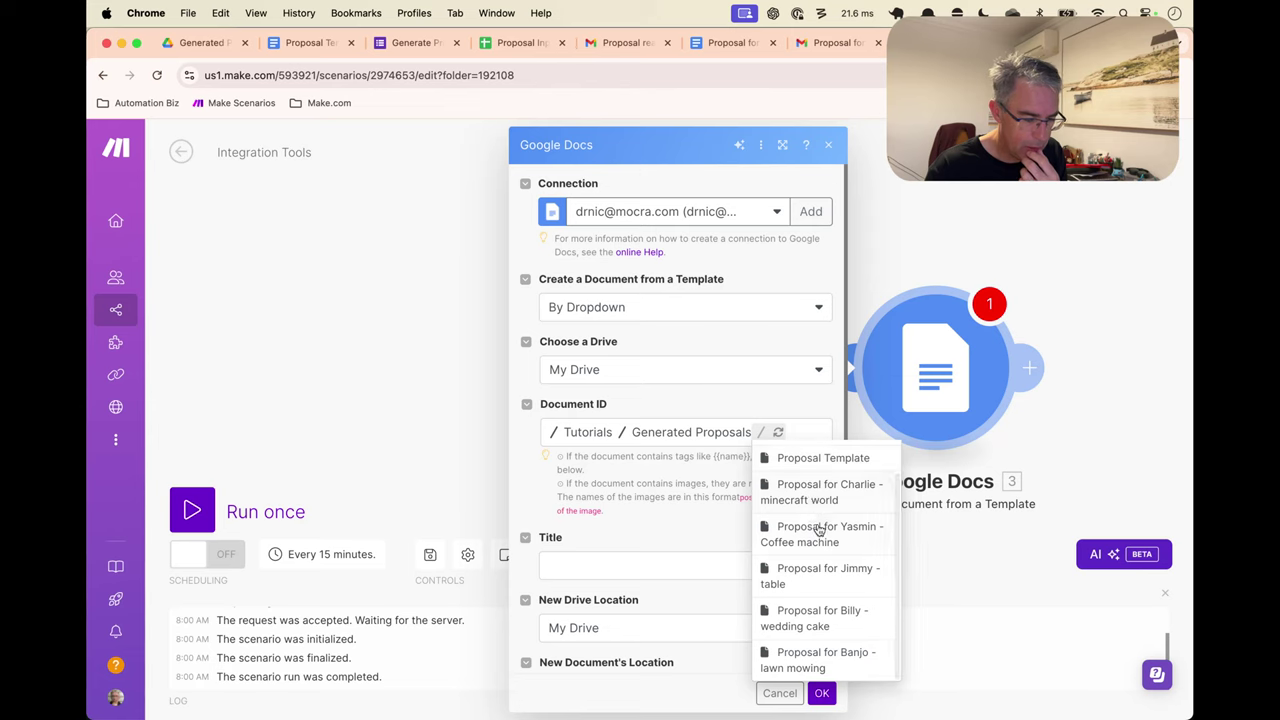
scroll(820, 515, "up", 1)
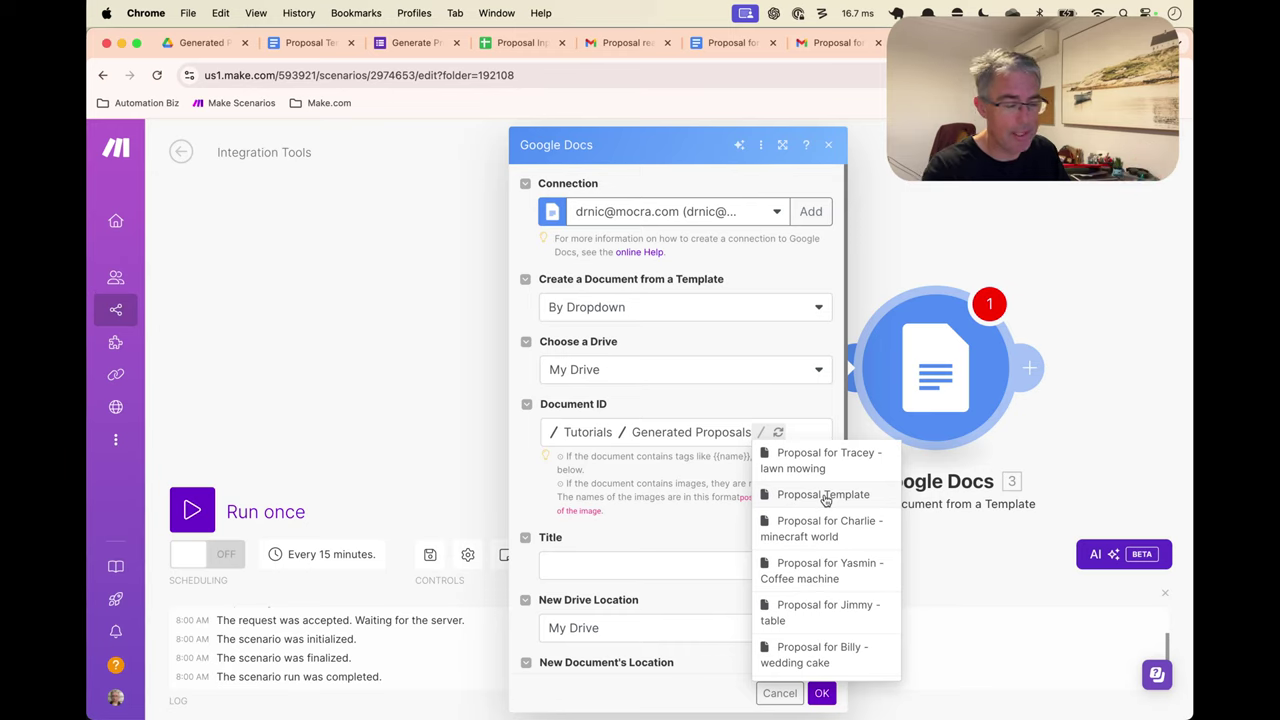
left_click(825, 496)
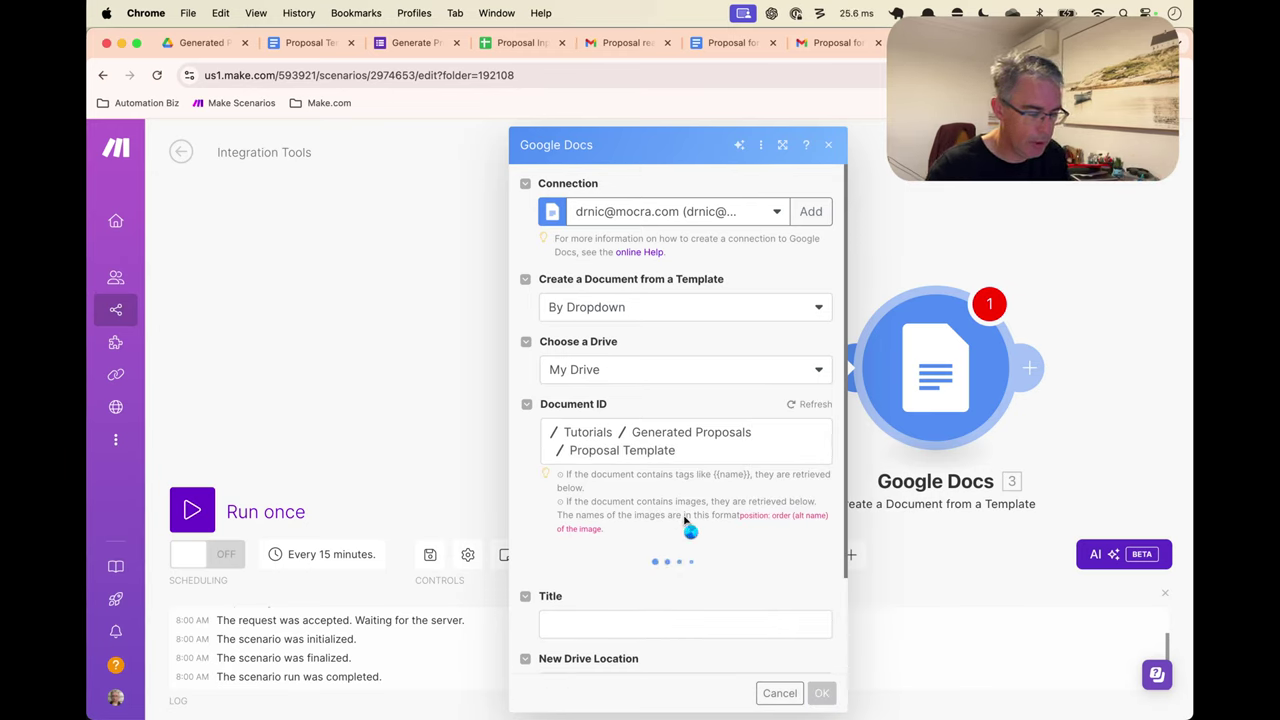
Map firstname, project and proposal to First Name, Project Summary and Project Outline
scroll(684, 516, "down", 5)
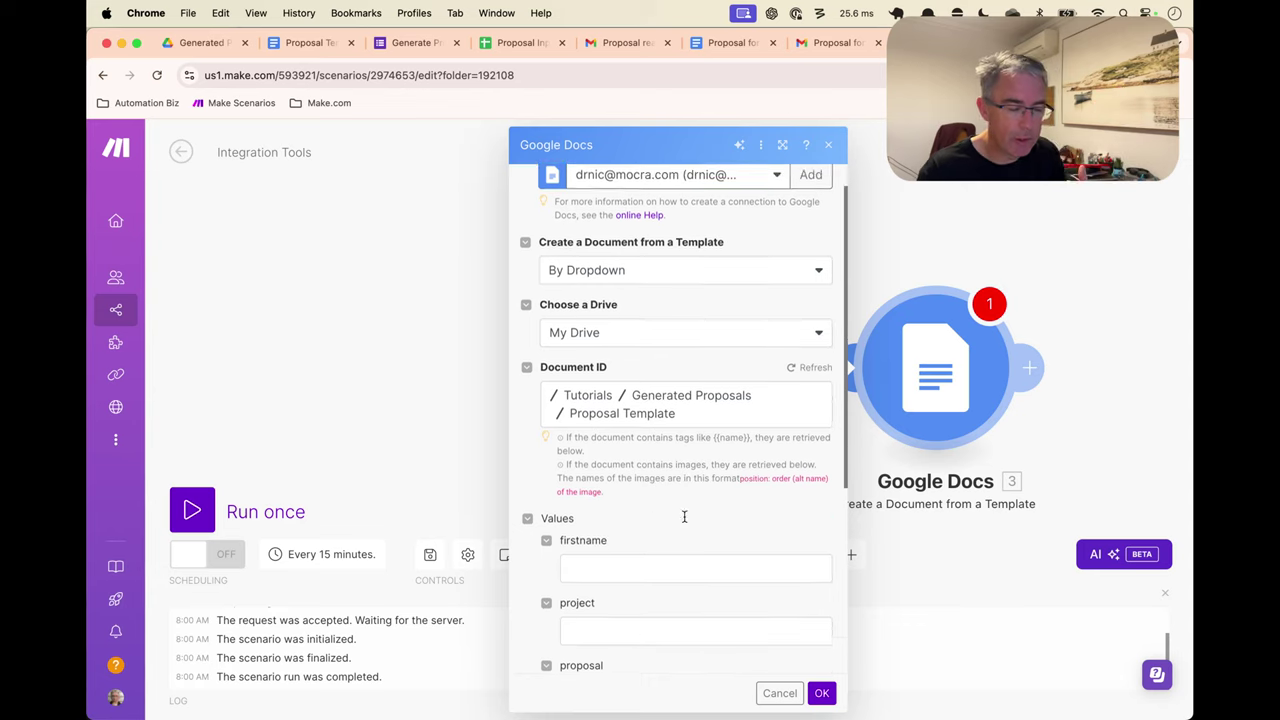
scroll(684, 516, "down", 1)
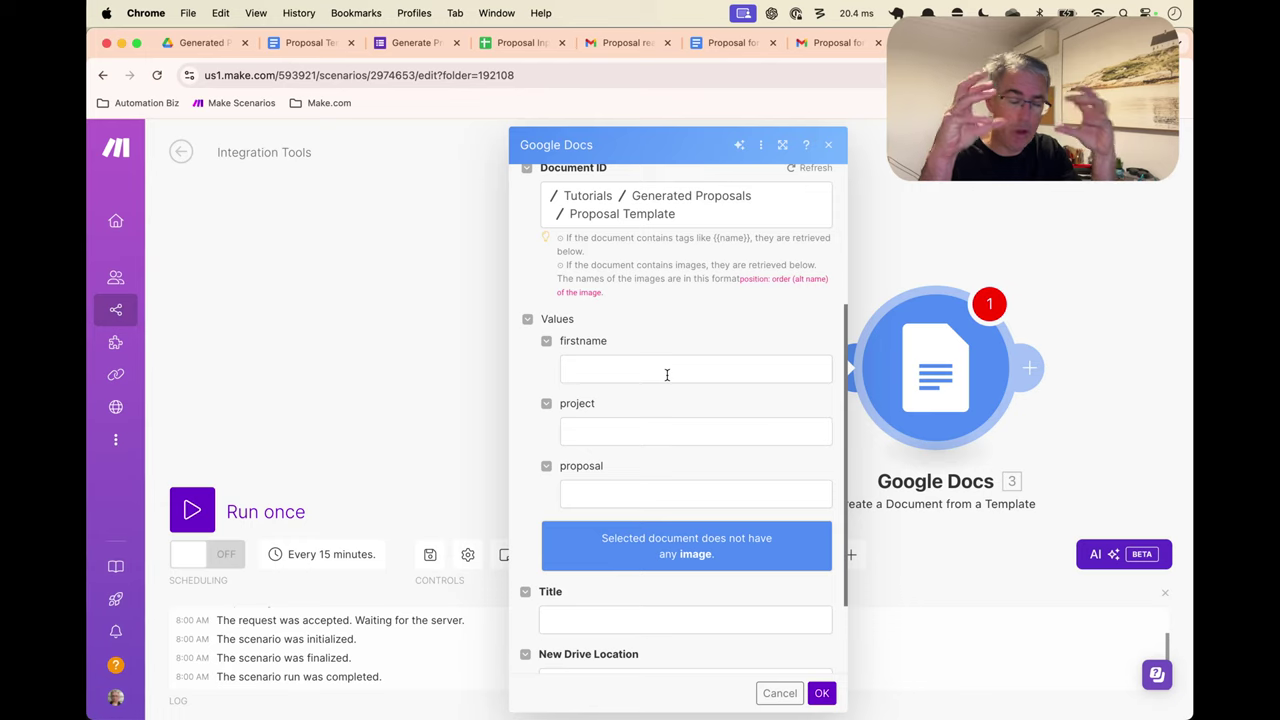
left_click(600, 371)
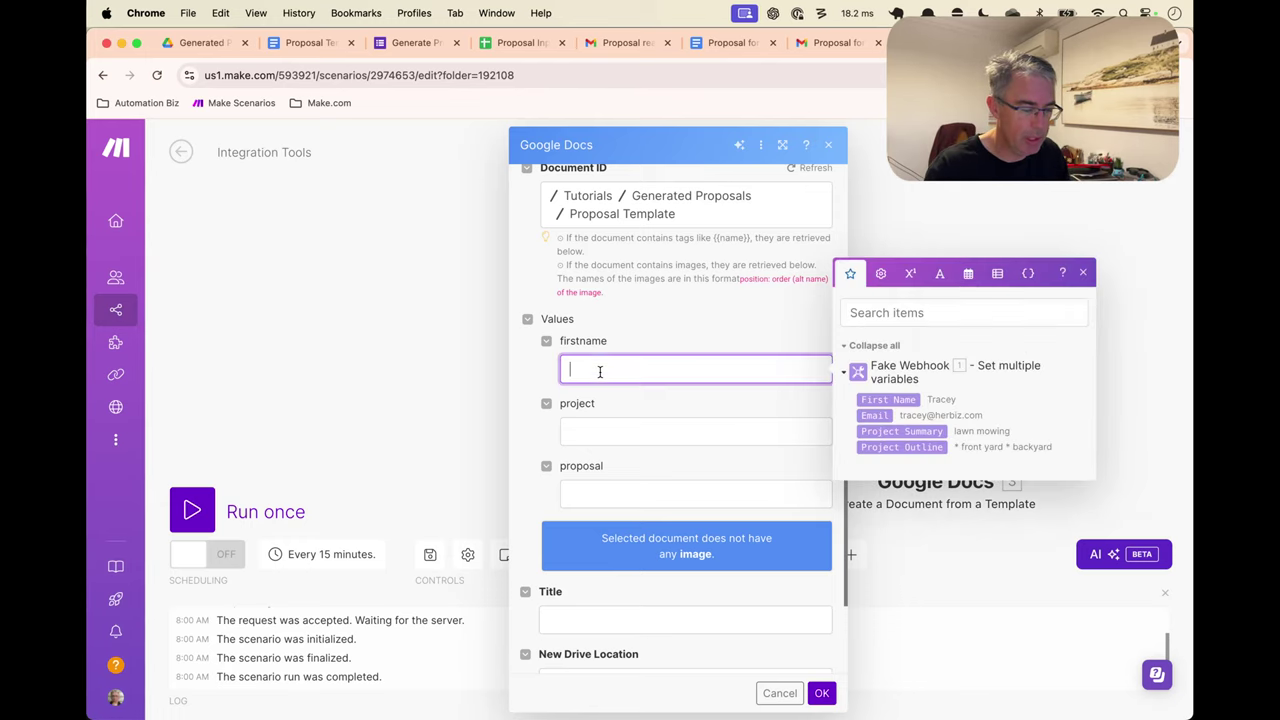
left_click(903, 401)
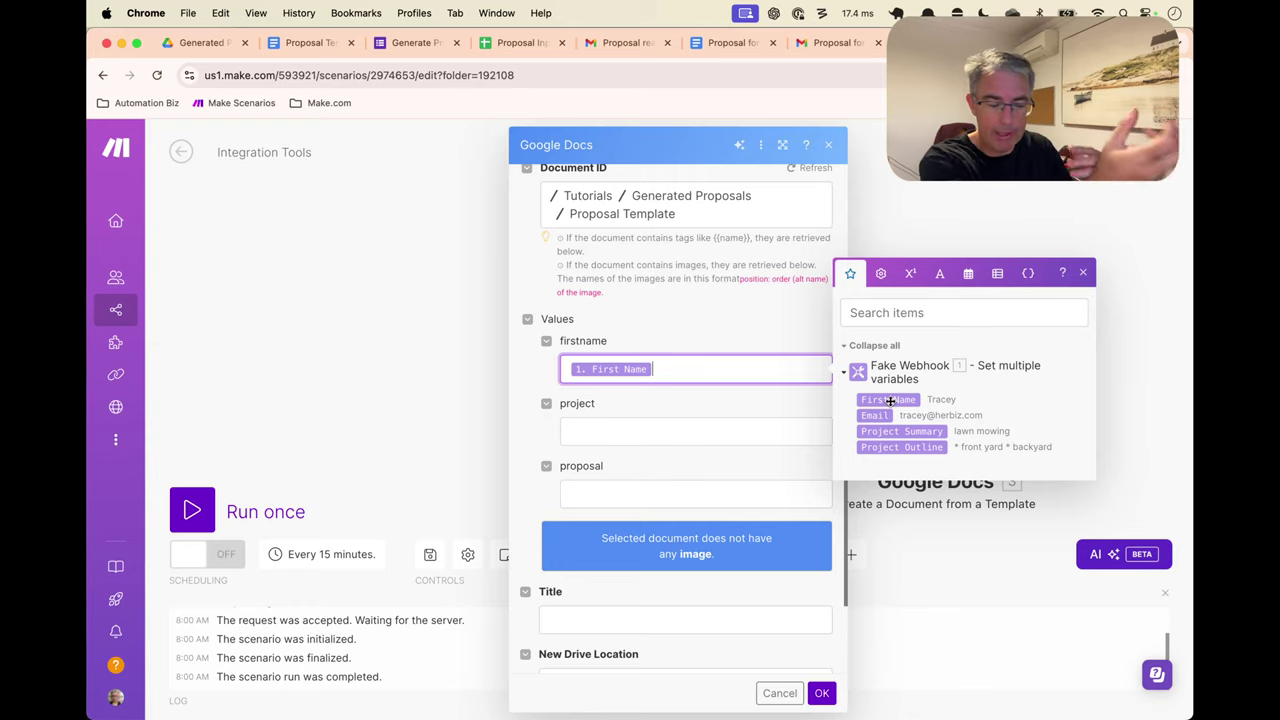
left_click(738, 435)
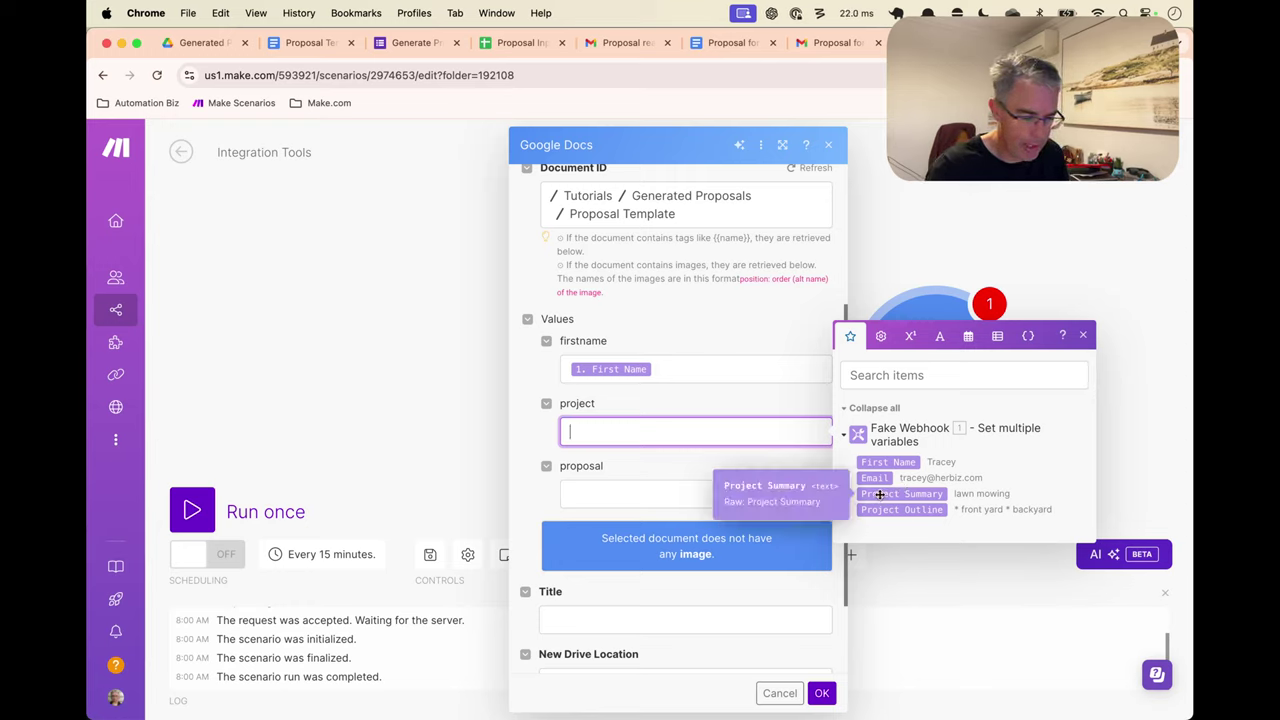
left_click(880, 494)
left_click(826, 496)
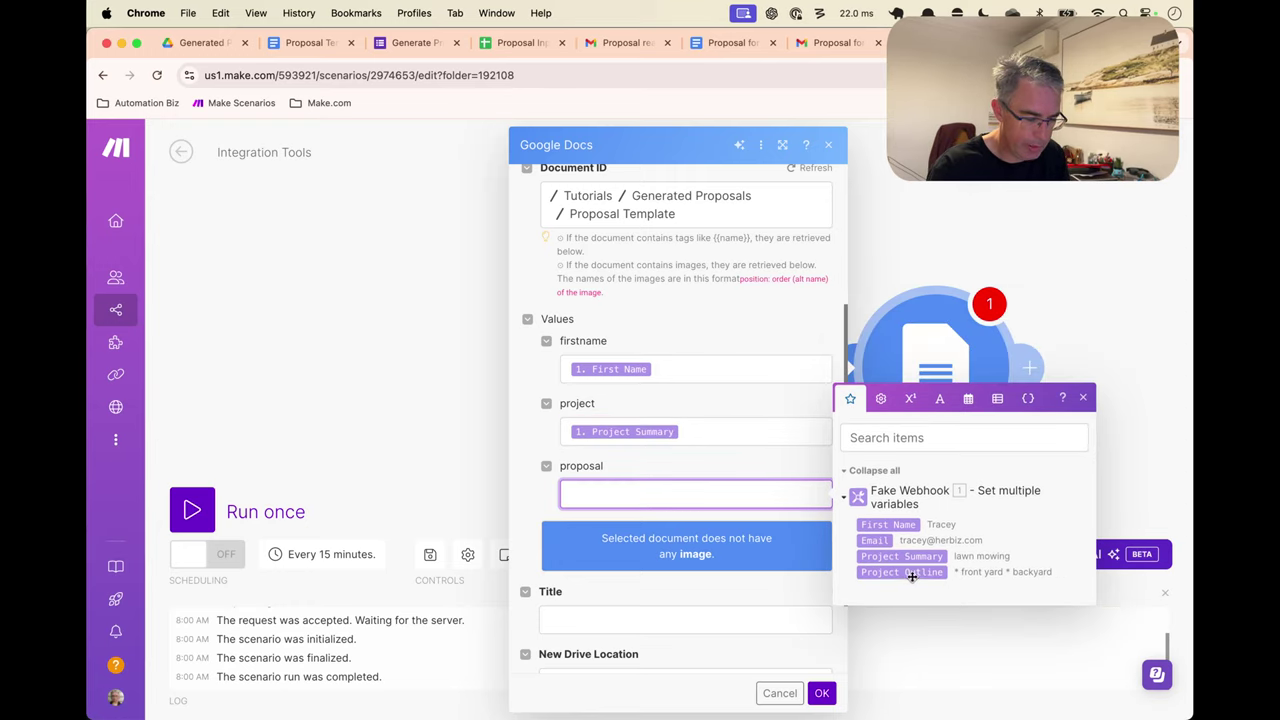
left_click(911, 574)
left_click(781, 462)
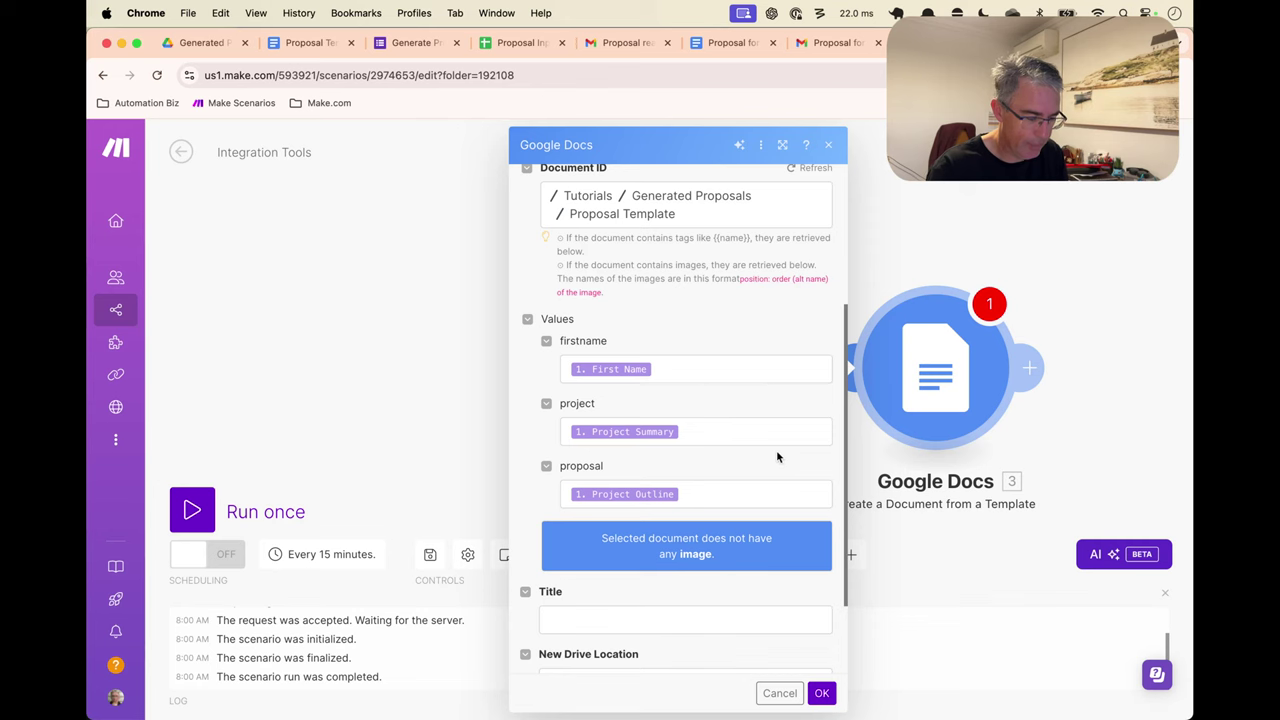
scroll(776, 456, "down", 3)
left_click(737, 505)
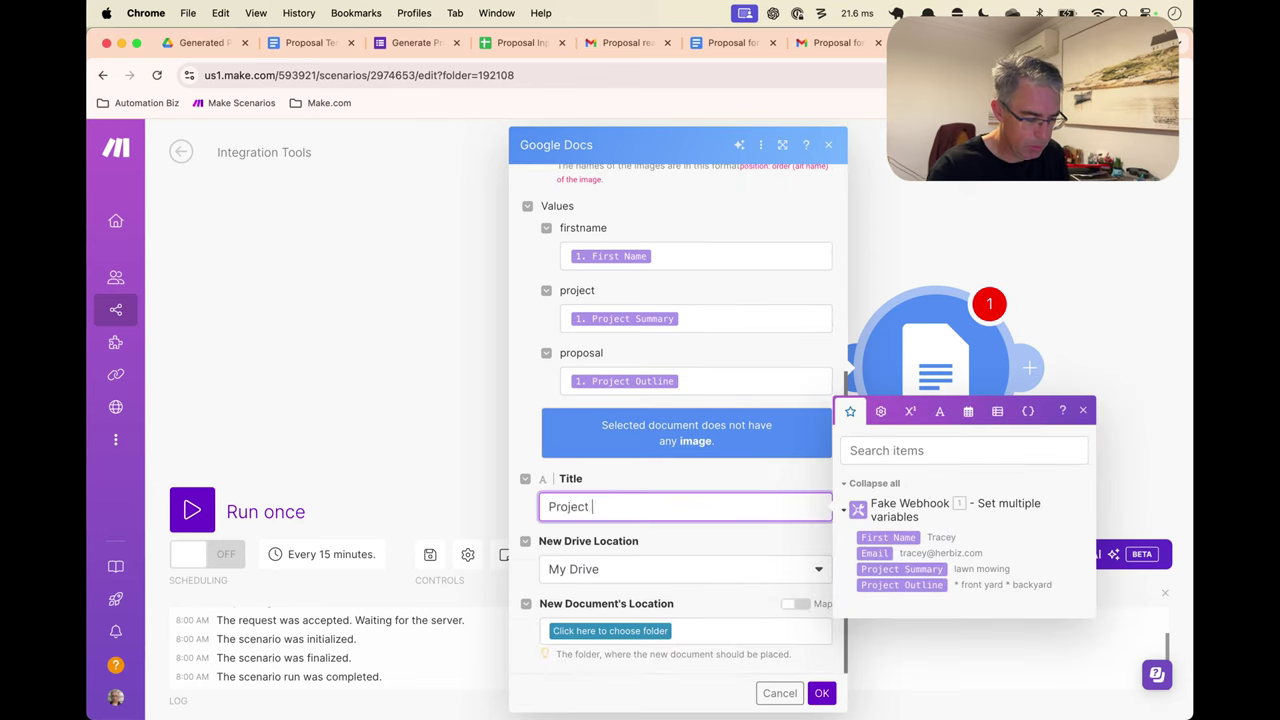
Title new documents 'Project proposal from Mocra to' followed by First Name and Project Summary
type("Project prop")
key("BackSpace")
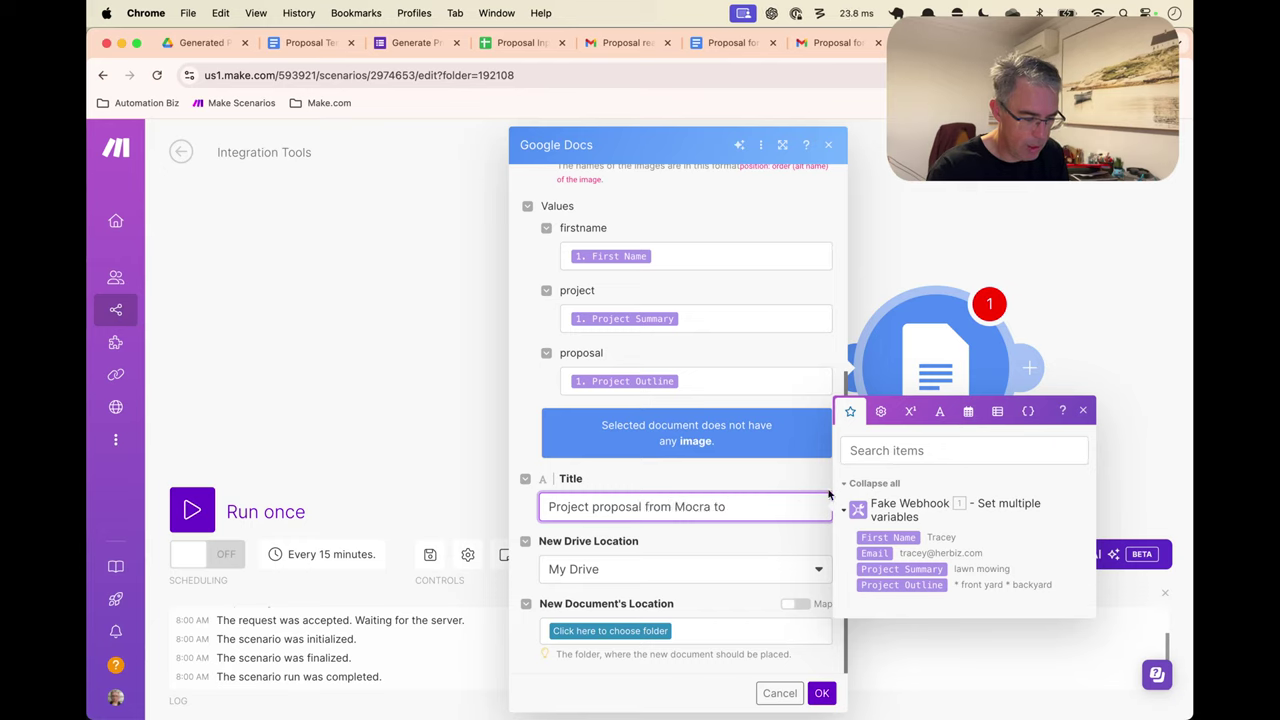
left_click(893, 537)
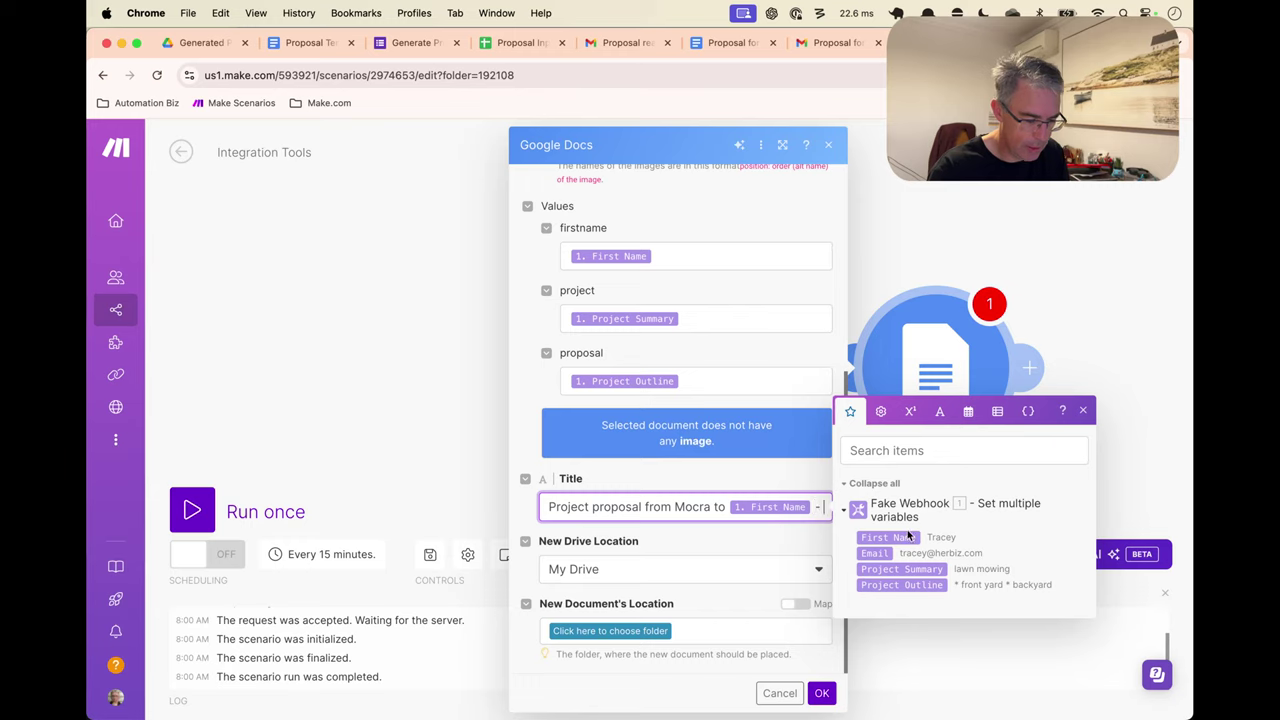
left_click(885, 569)
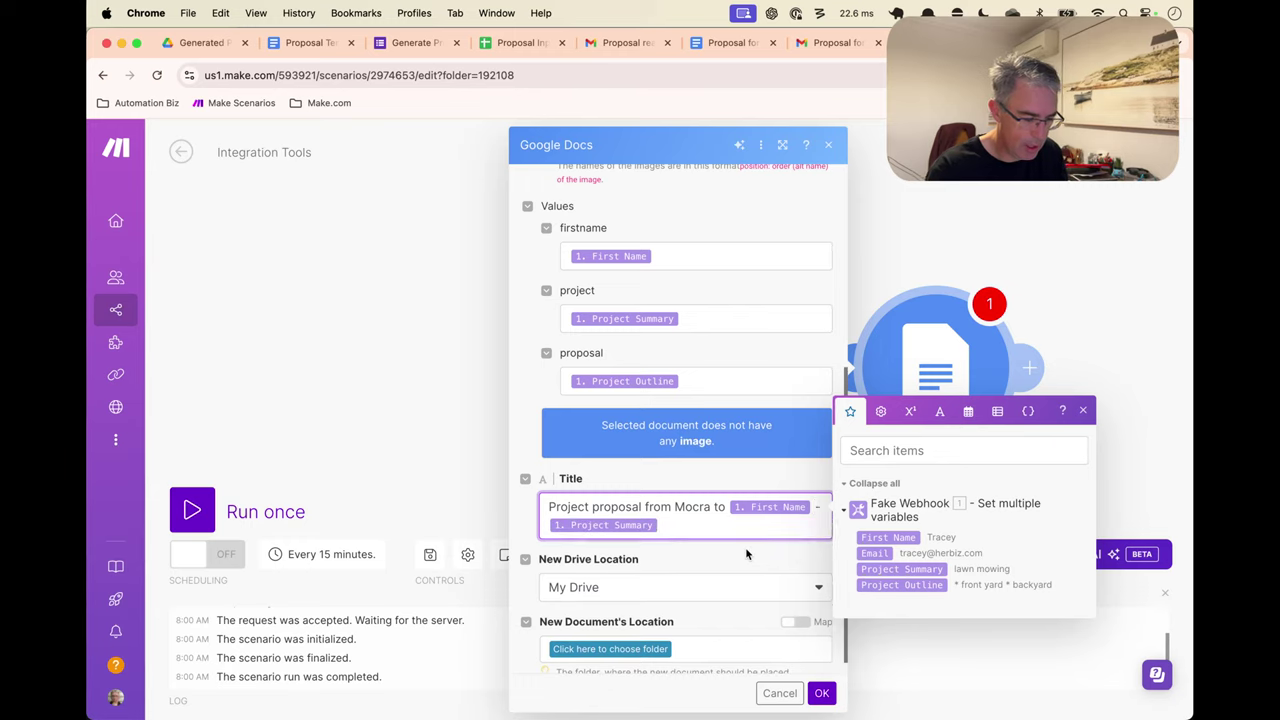
left_click(745, 554)
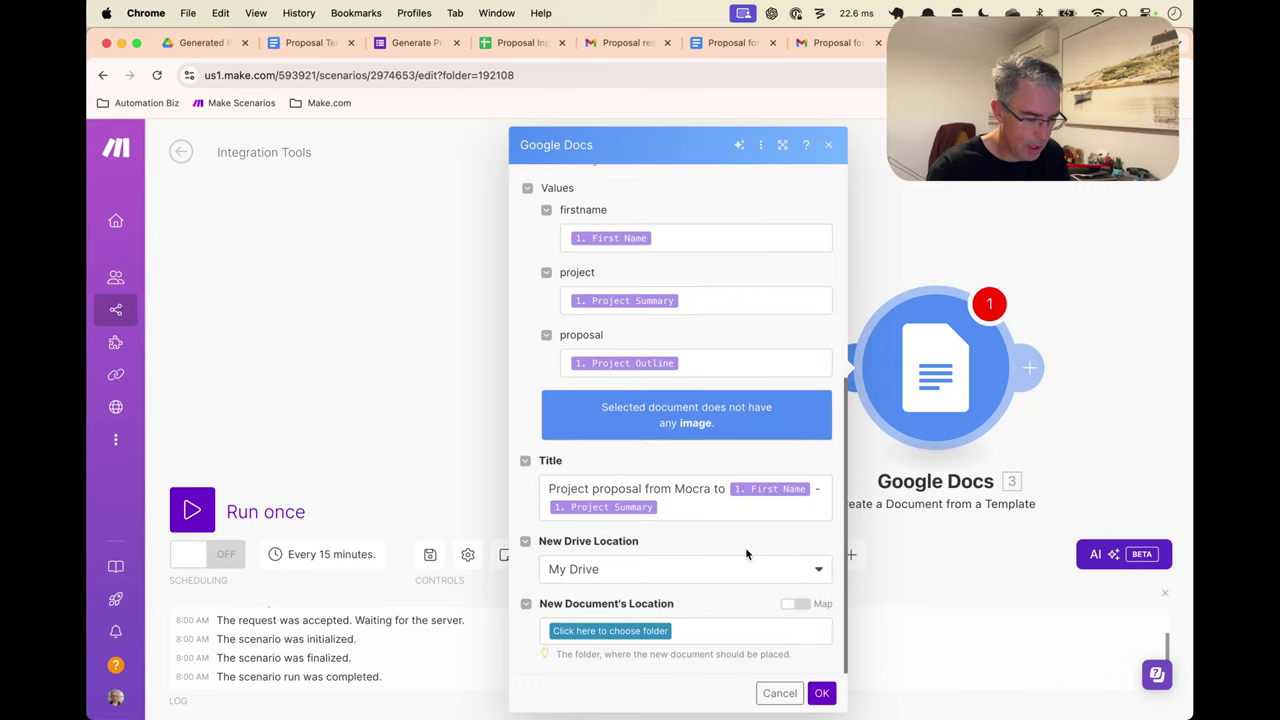
Save new documents to the Tutorials / Generated Proposals folder and save the module
left_click(649, 631)
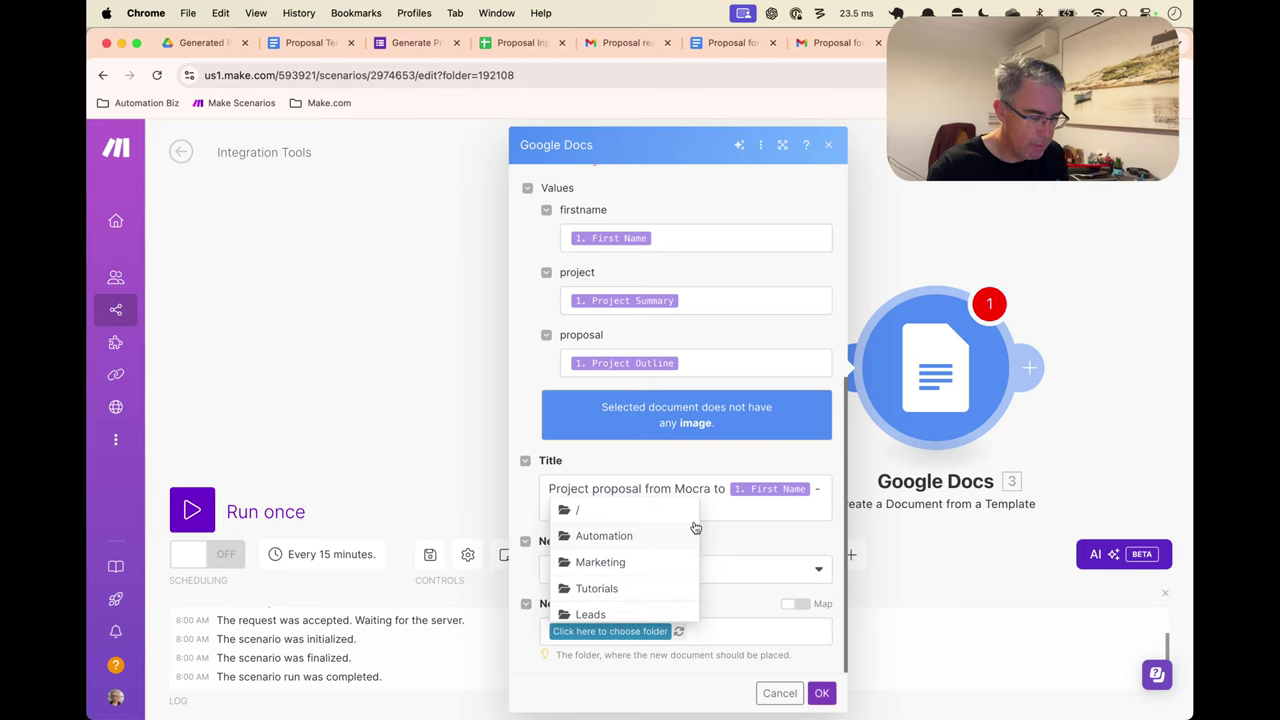
left_click(652, 597)
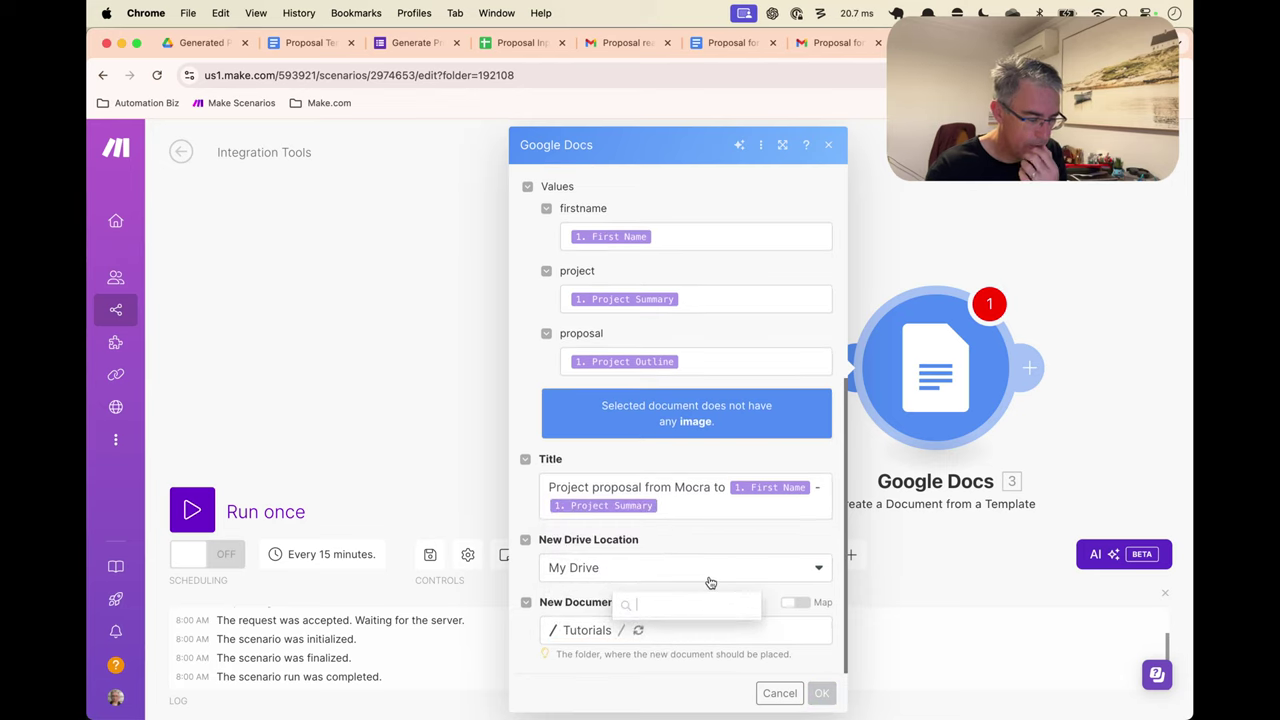
left_click(700, 529)
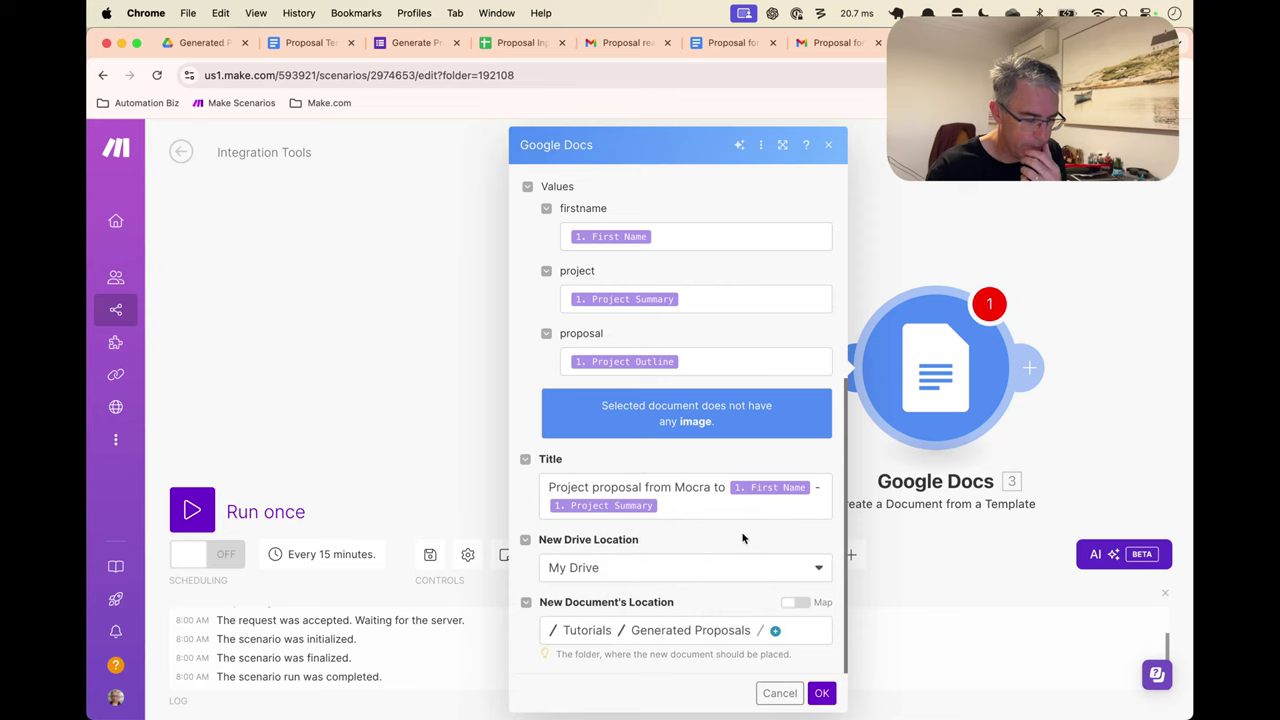
left_click(818, 692)
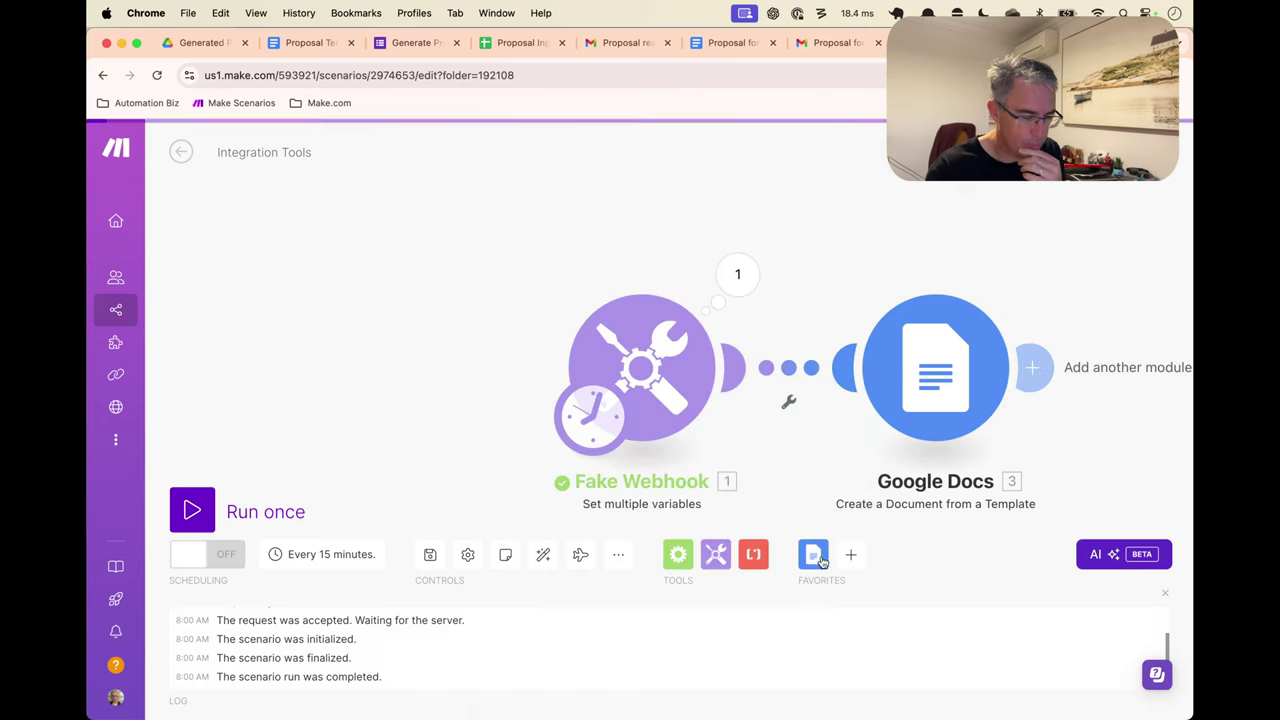
Rename the Google Docs module to 'Generate proposal from template'
right_click(951, 358)
left_click(1003, 442)
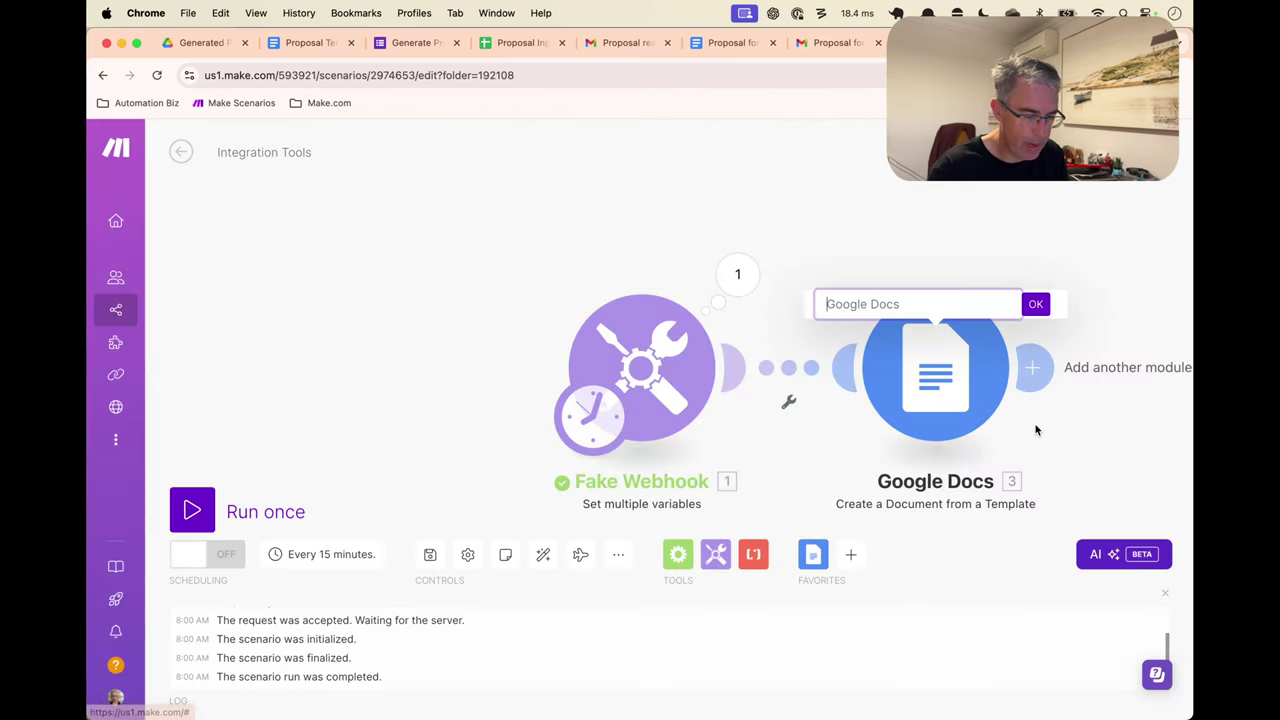
type("Generate pro")
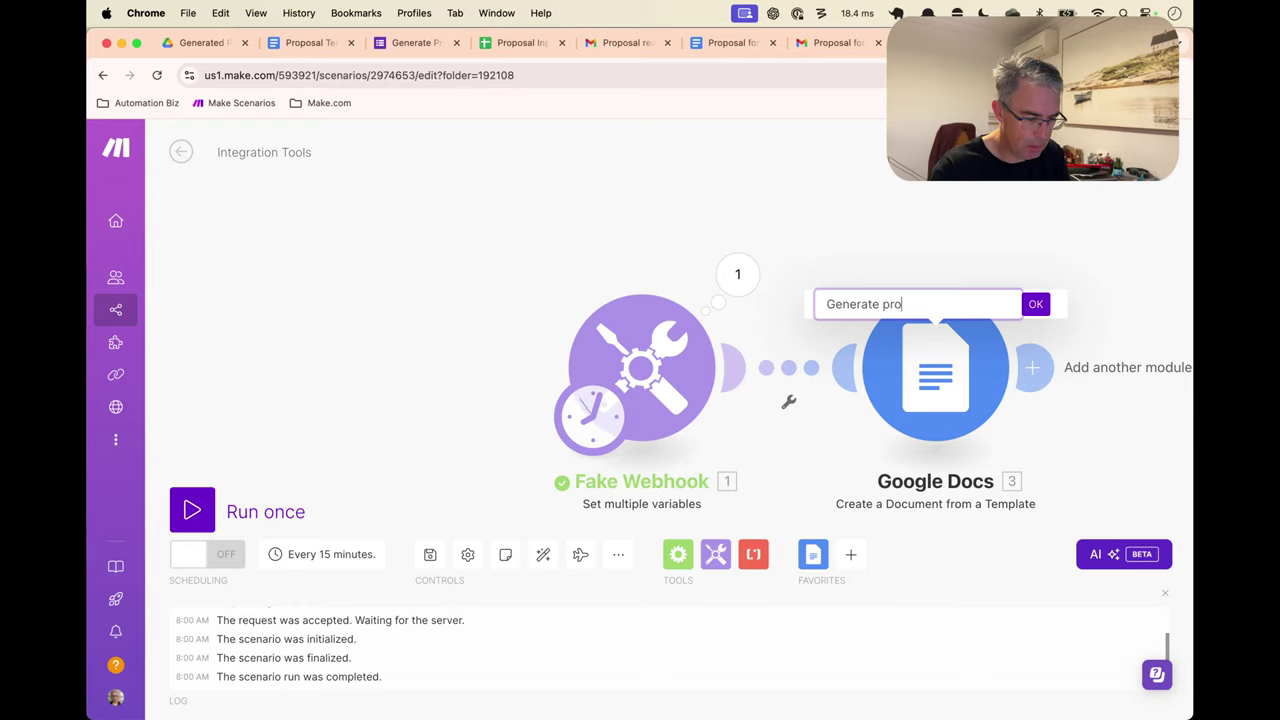
type("posal from template")
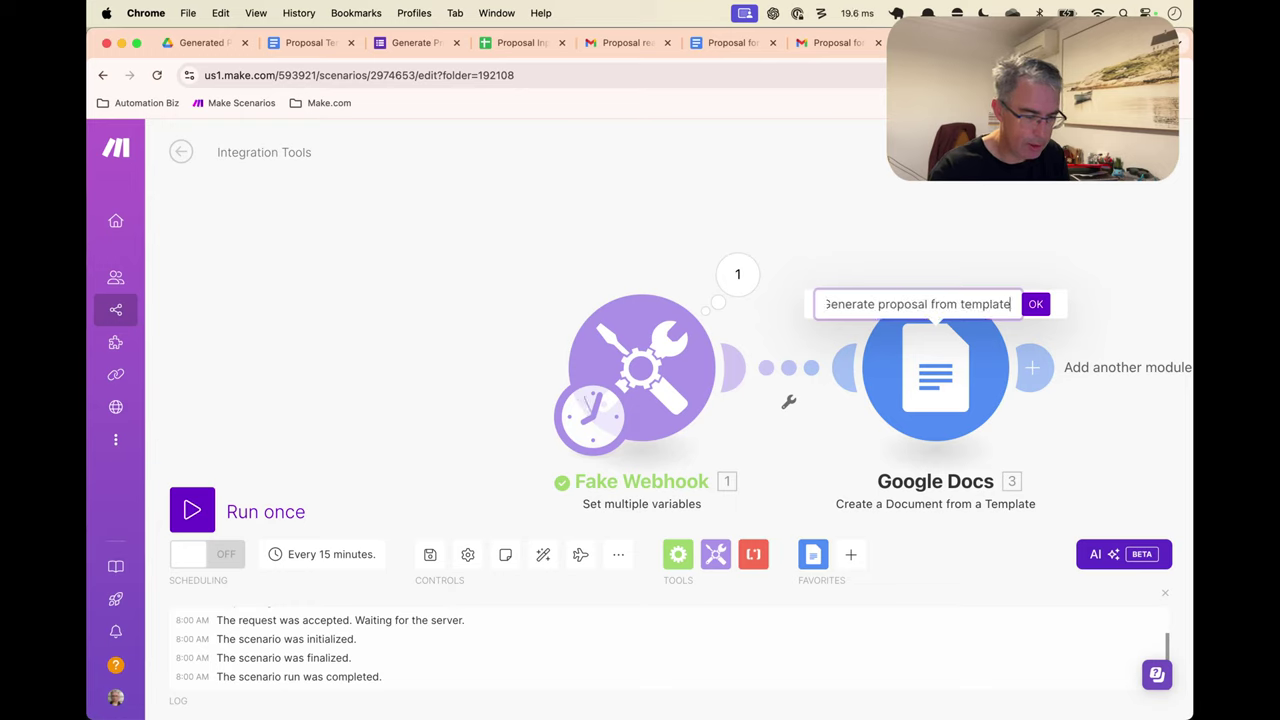
key("Return")
Run the scenario once and open the generated proposal's web link in a new tab
key("ctrl+Return")
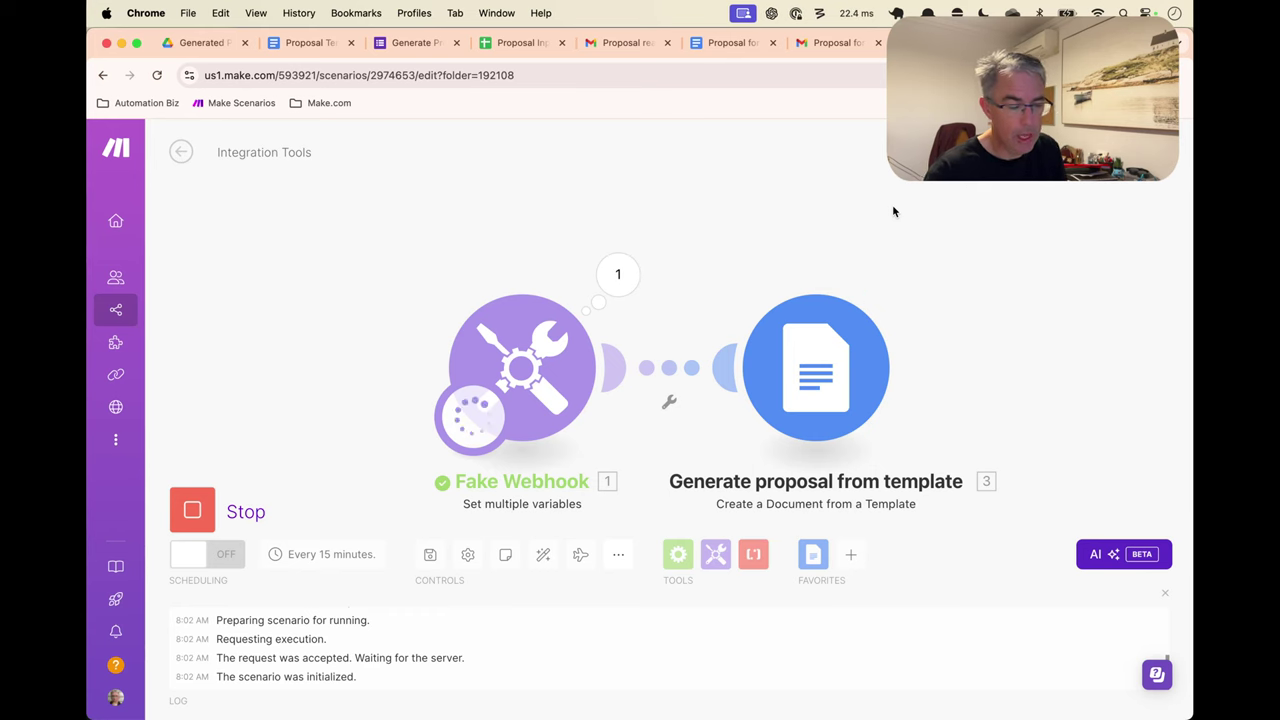
left_click(911, 273)
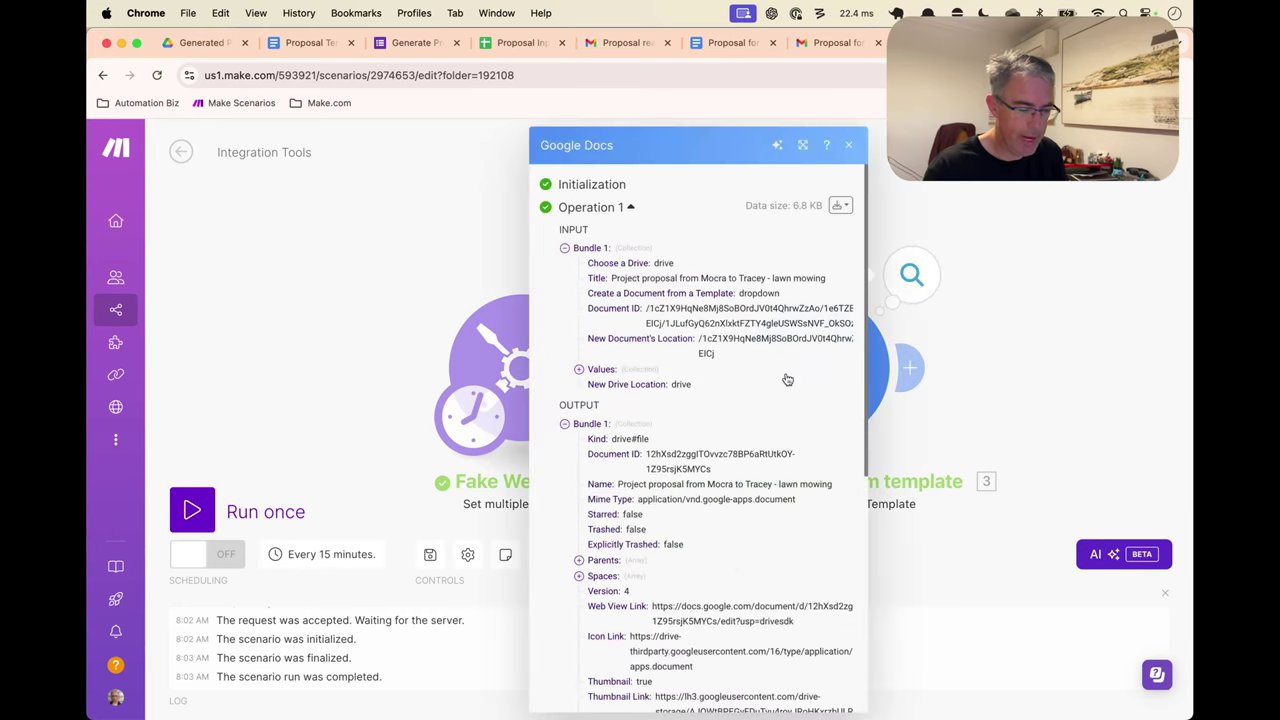
scroll(741, 441, "down", 6)
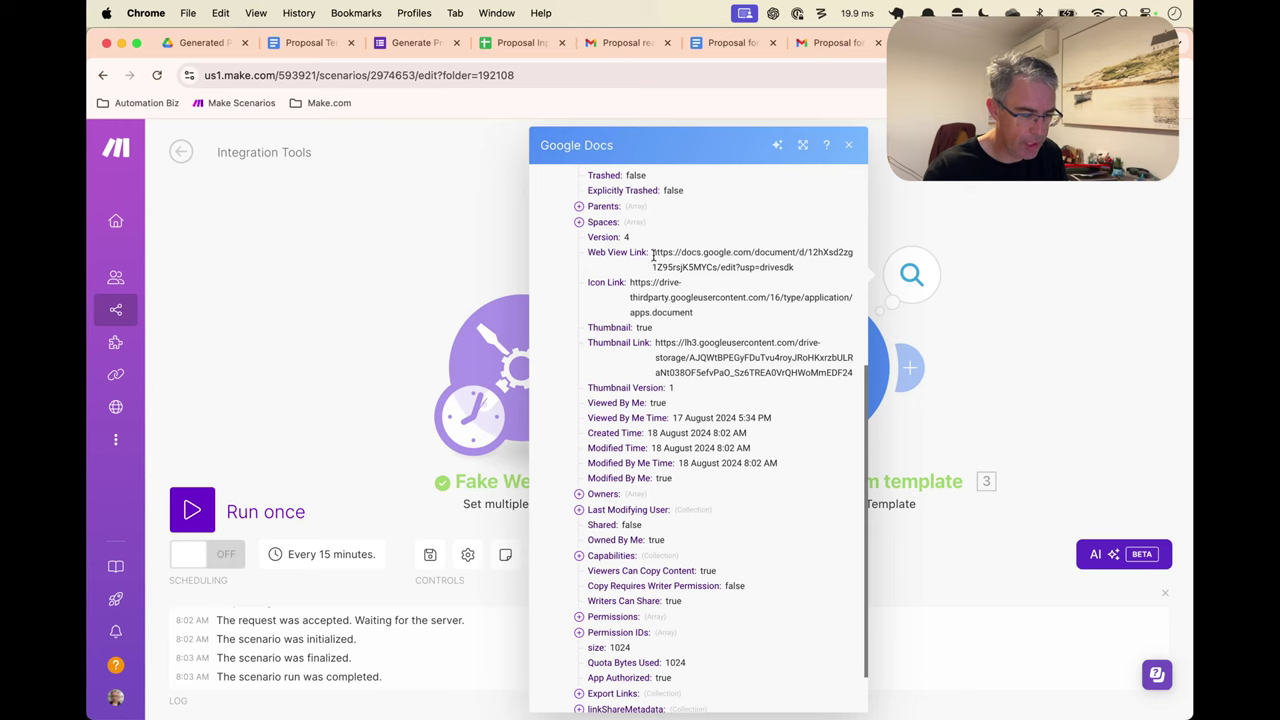
left_click_drag(653, 257, 772, 278)
key("super+c")
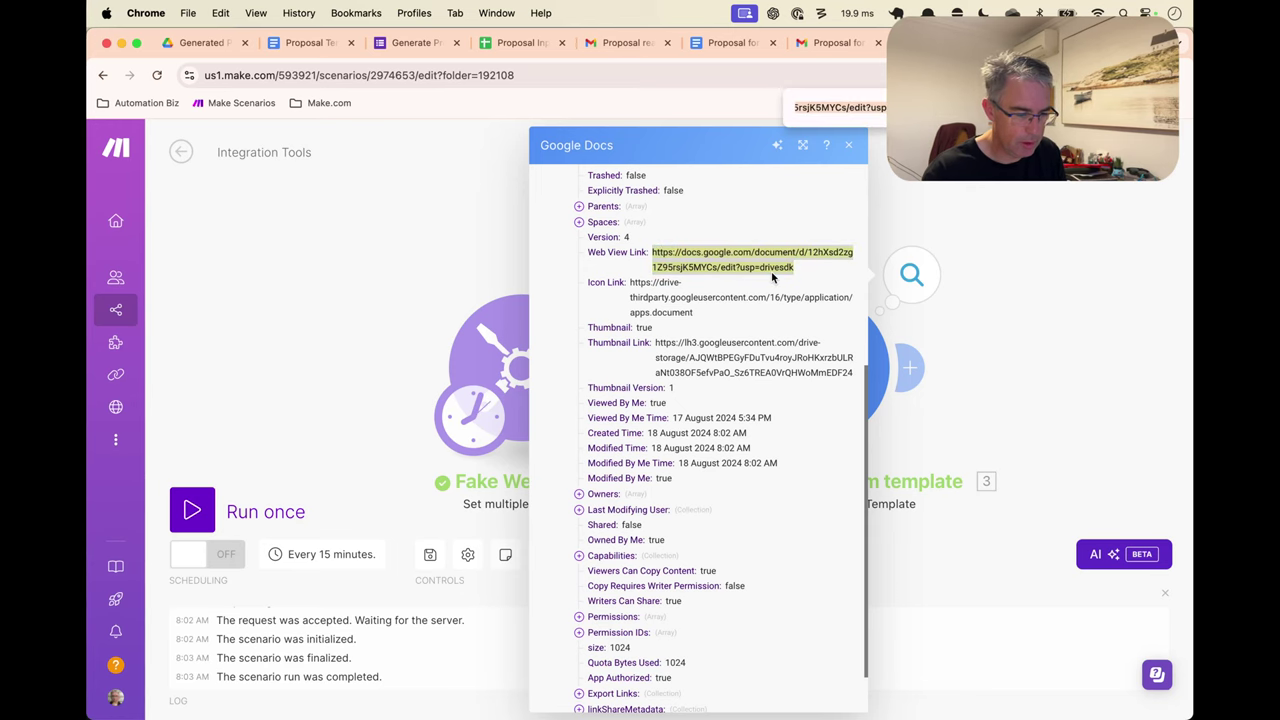
key("super+t")
key("super+v")
key("Return")
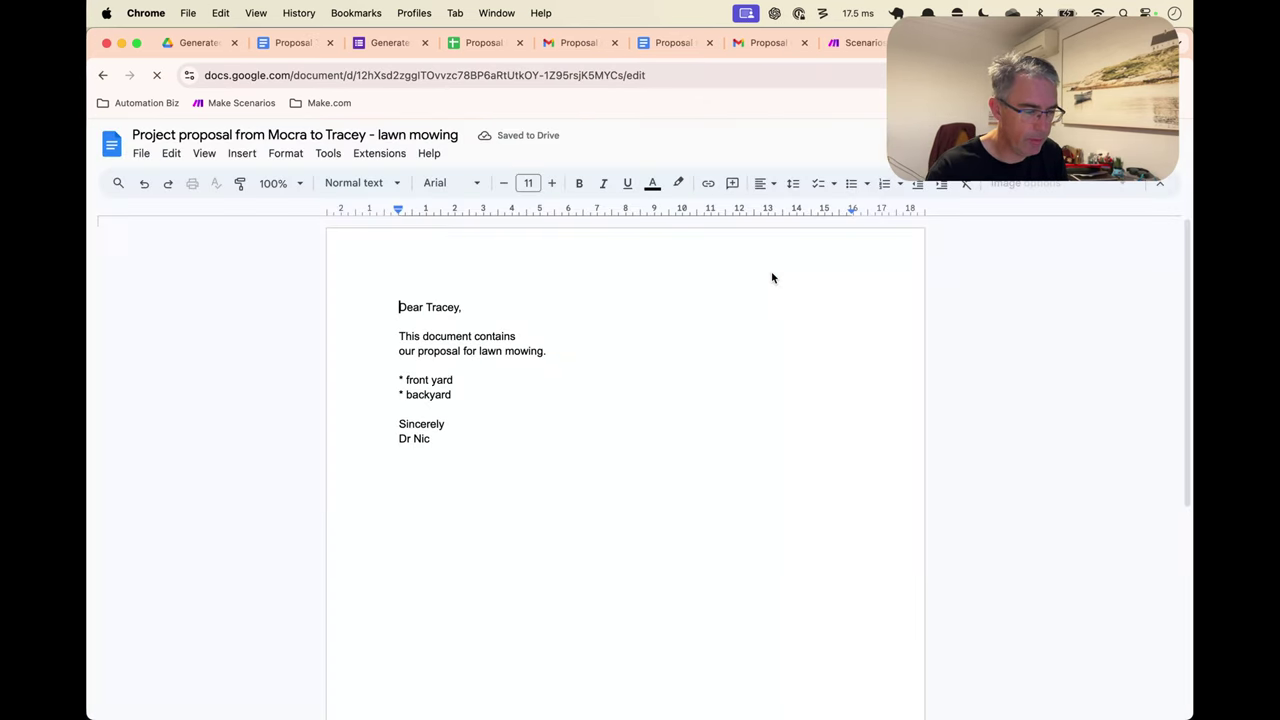
Check the generated proposal's inserted first name, lawn mowing text and two bullet items, then return to Make
double_click(449, 309)
left_click(494, 352)
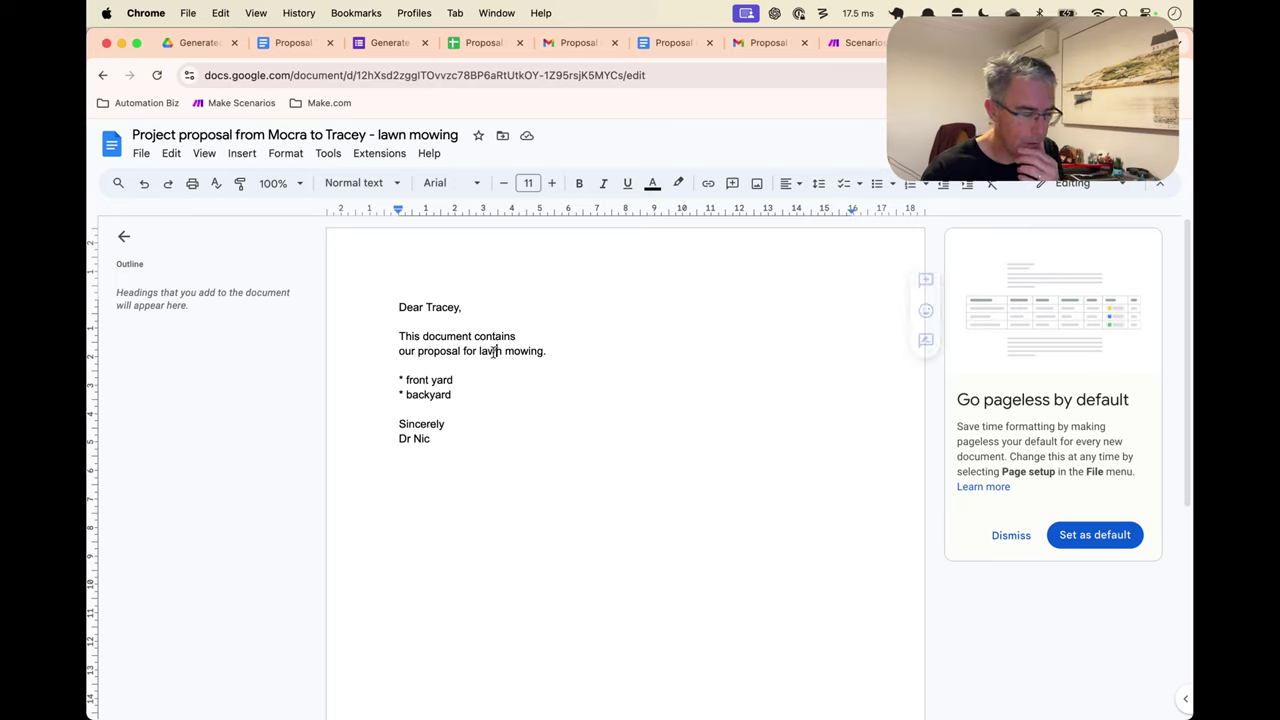
left_click_drag(494, 352, 545, 352)
left_click(428, 384)
left_click_drag(398, 380, 458, 396)
left_click(458, 396)
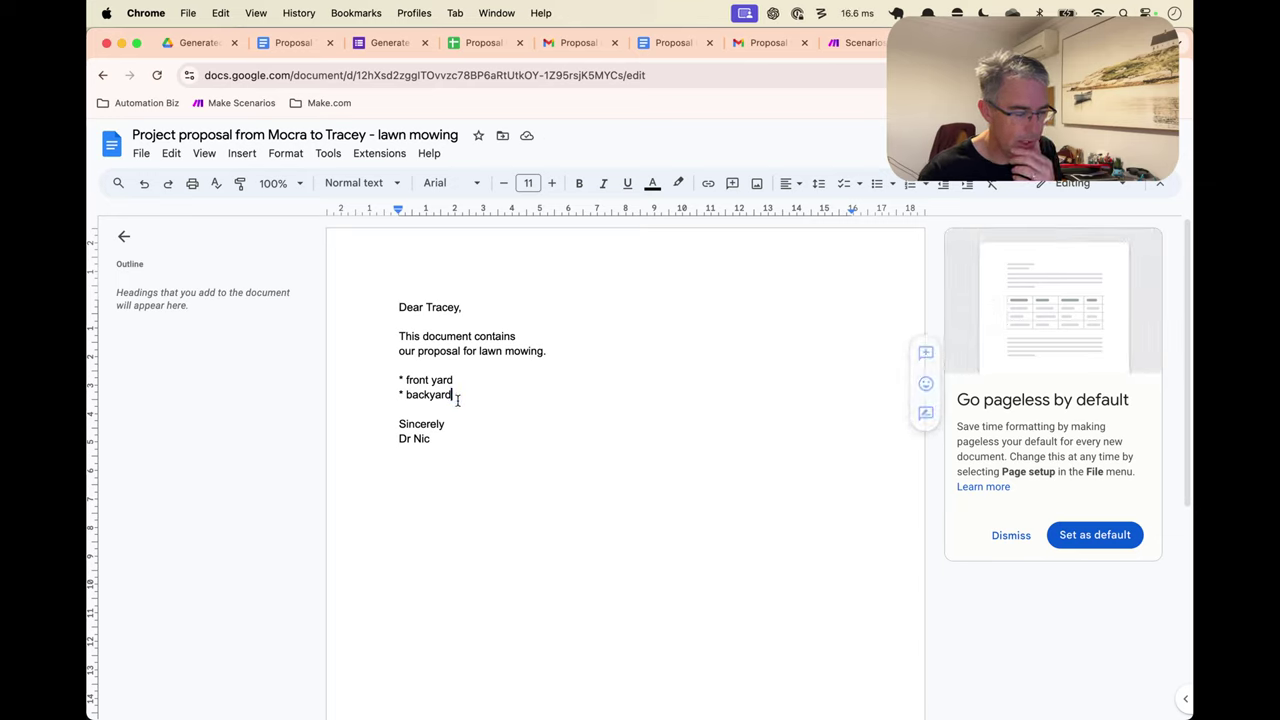
double_click(400, 380)
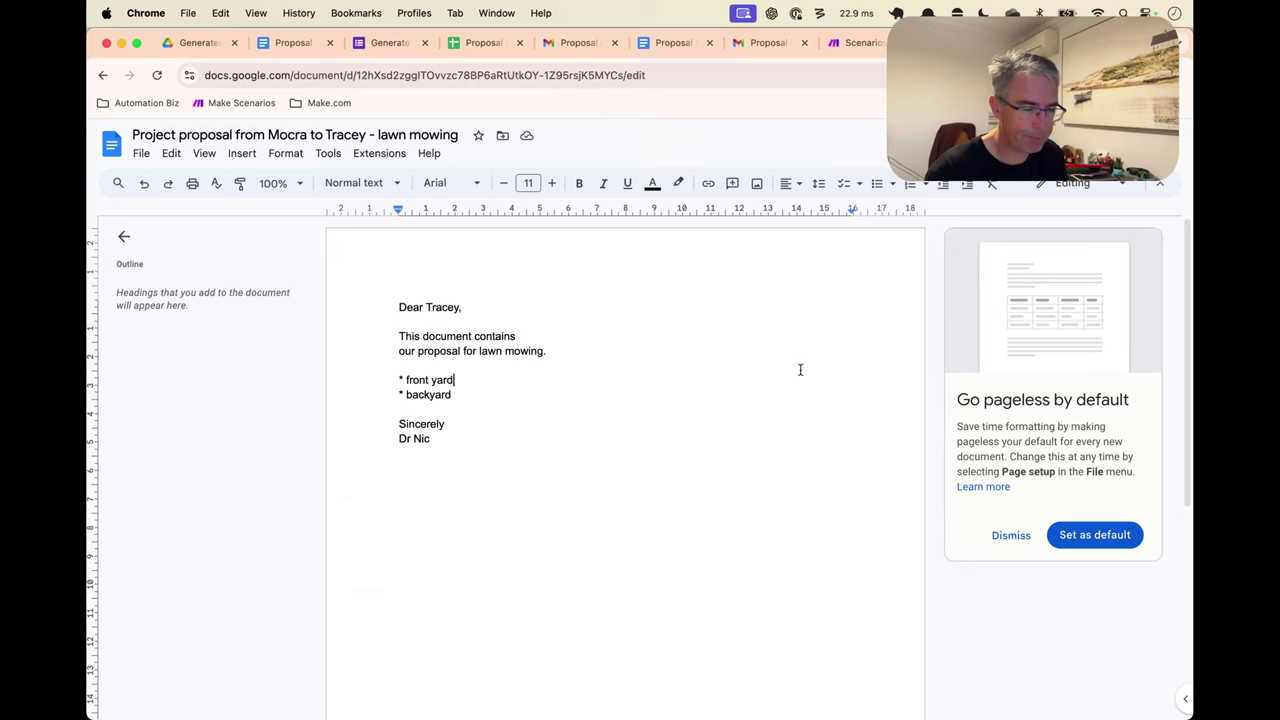
key("ctrl+Tab")
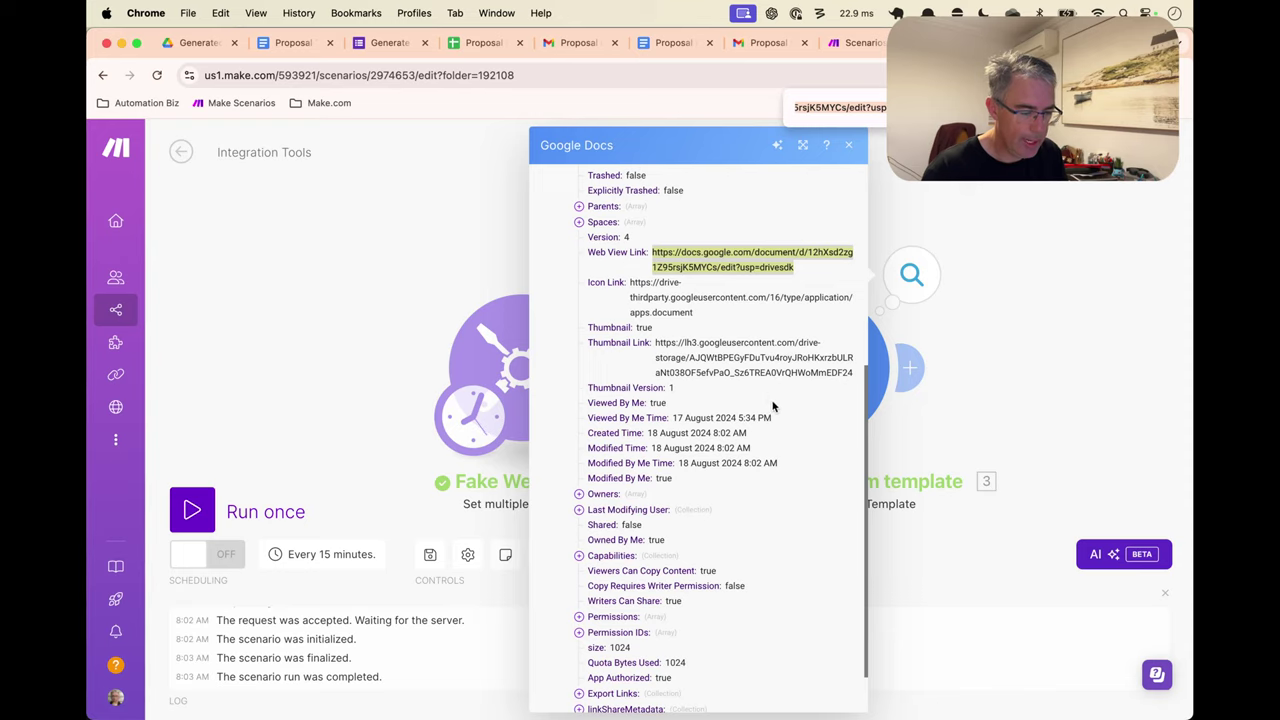
Close the module output inspector and bring up the Gmail 'Proposal ready for review' email
left_click(850, 146)
left_click_drag(1023, 263, 929, 237)
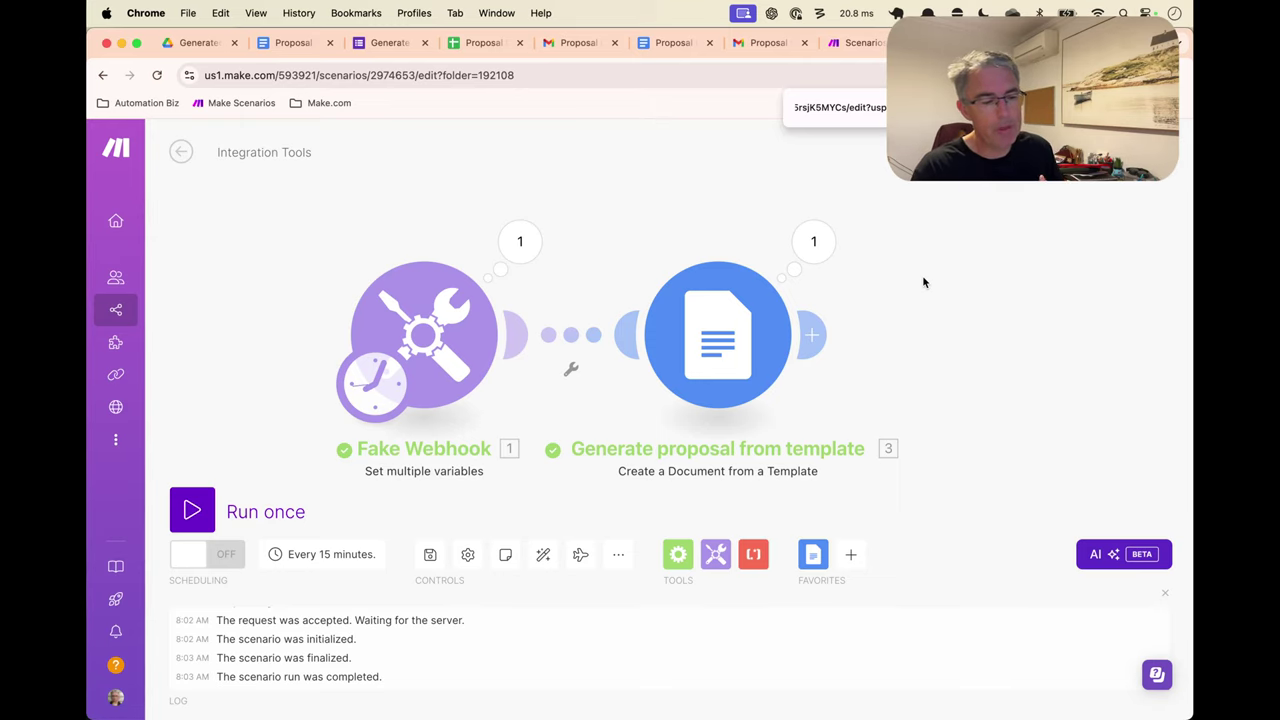
left_click(559, 49)
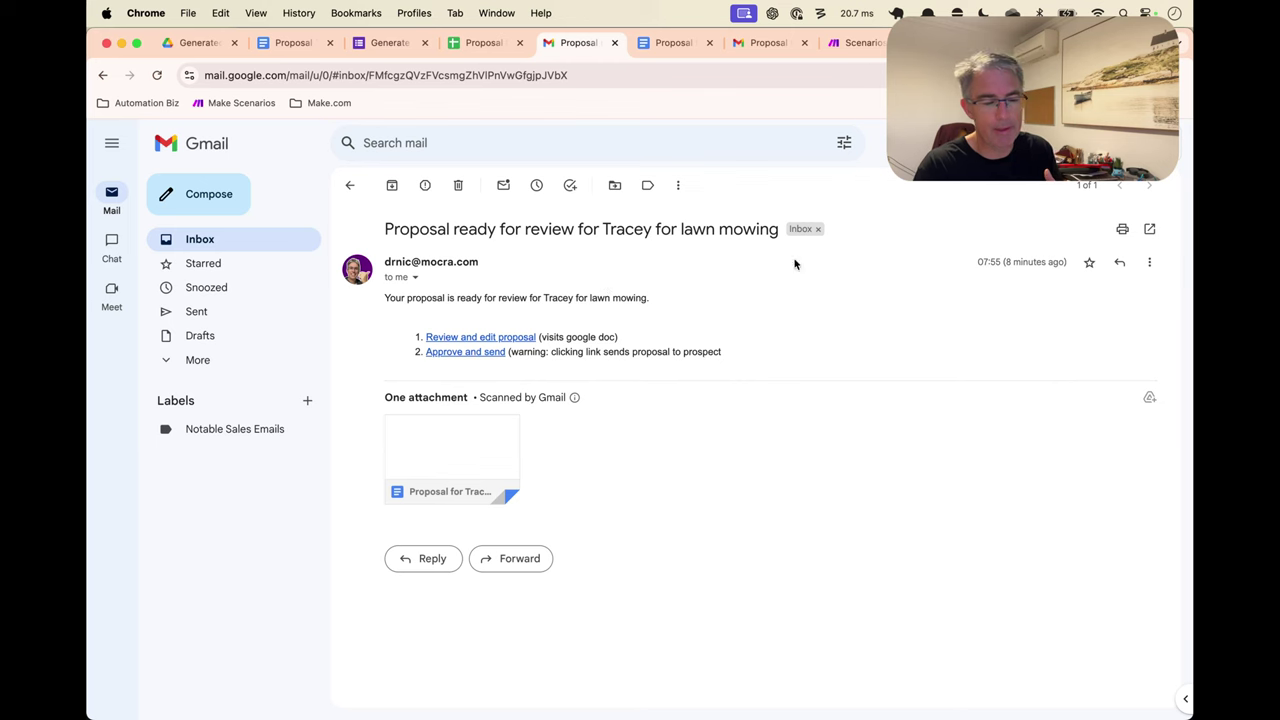
Add an Email 'Send an Email' module after the Generate proposal step, using the Google email connection
left_click(856, 43)
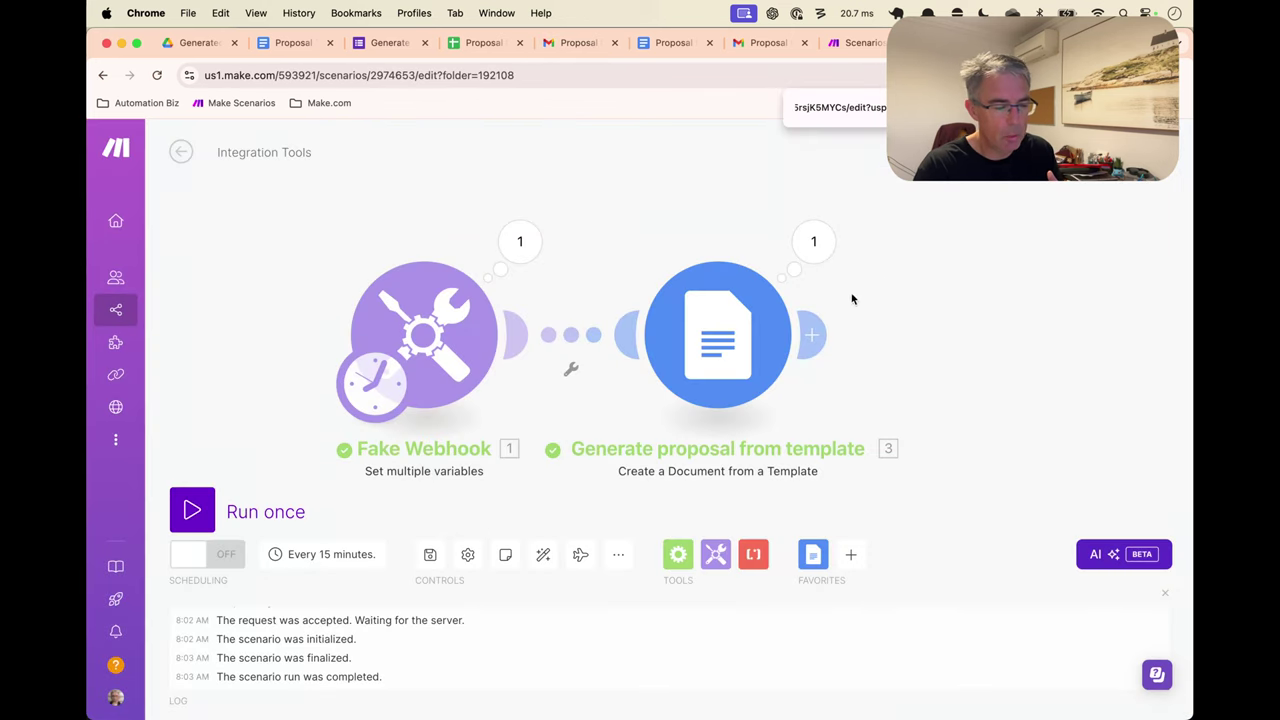
left_click(816, 337)
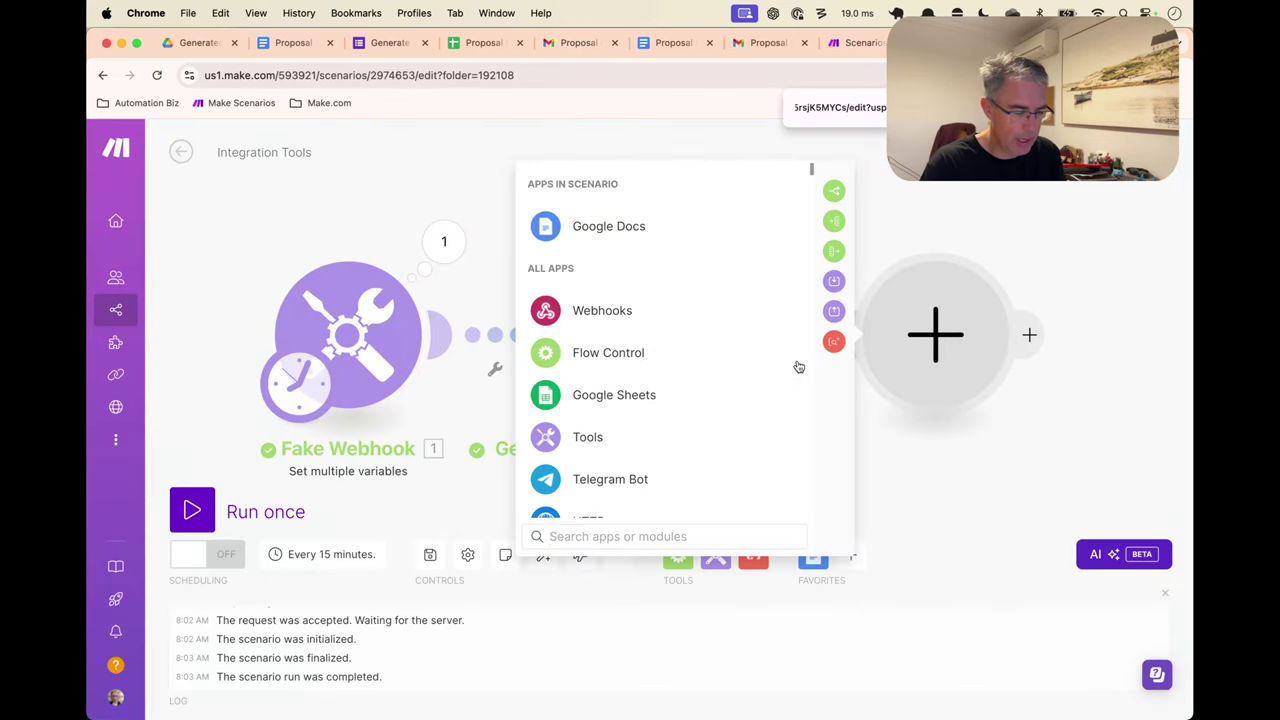
type("mail")
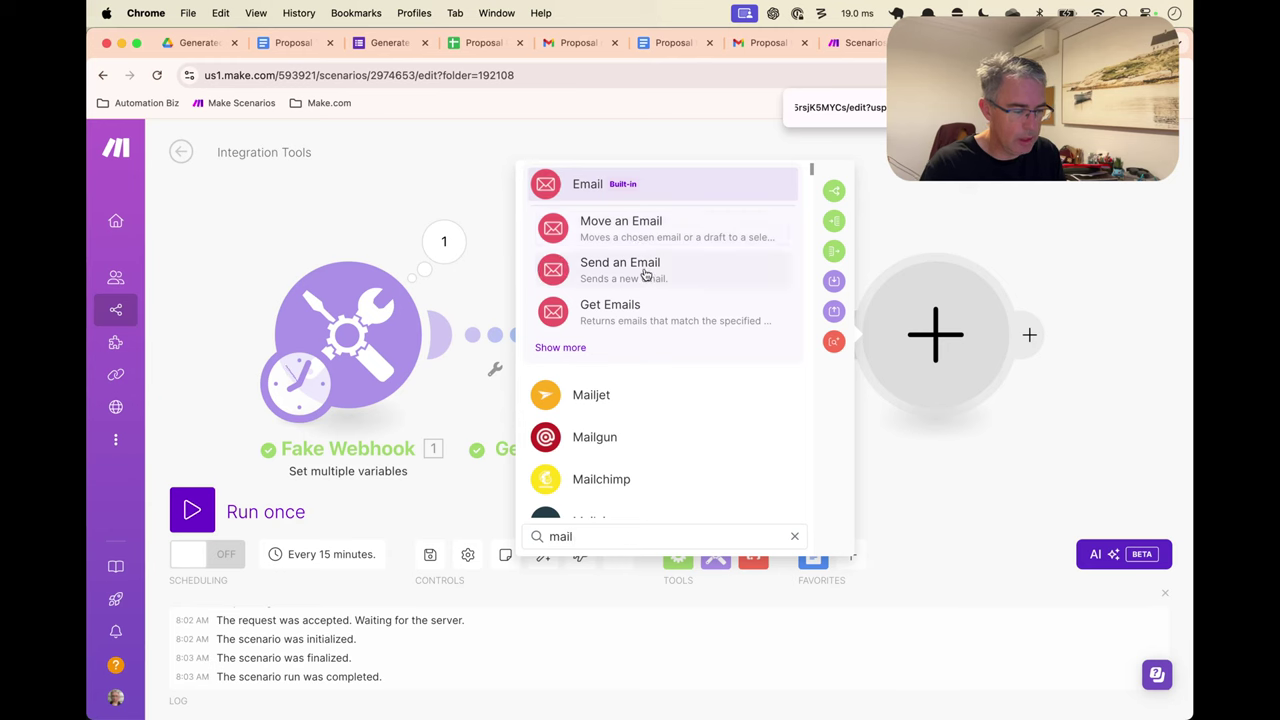
left_click(645, 275)
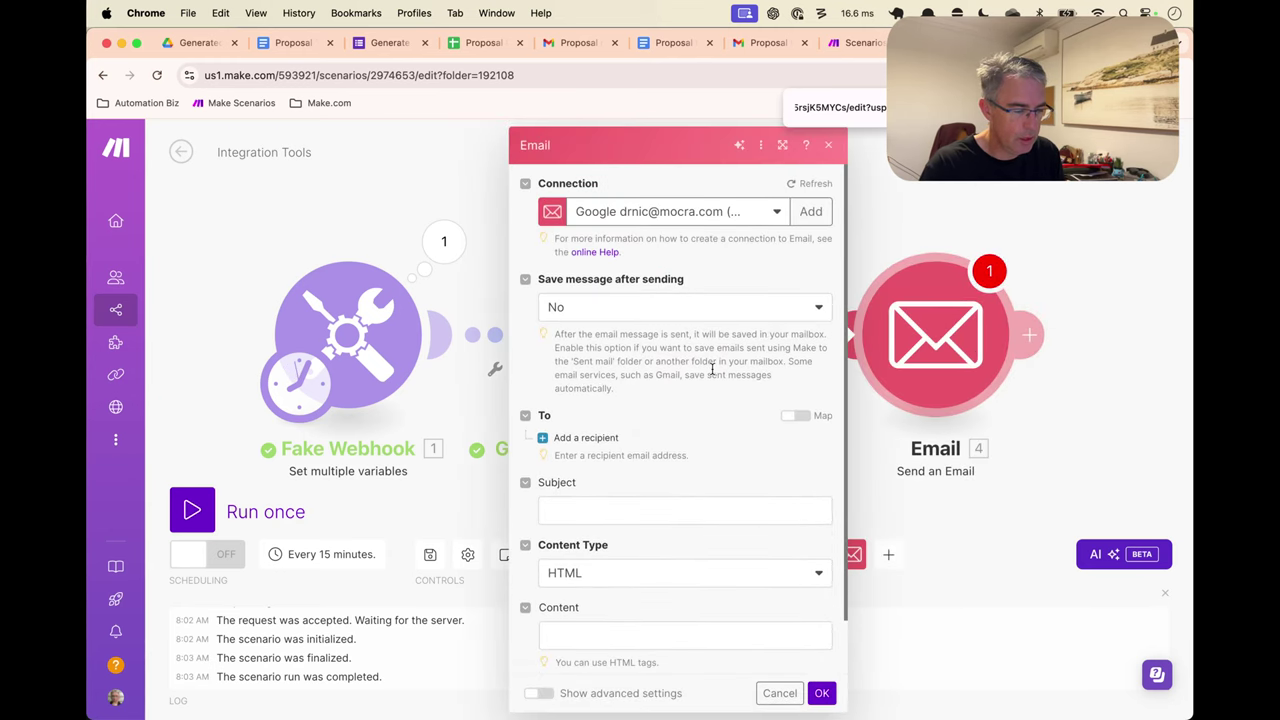
scroll(712, 370, "down", 2)
left_click(590, 381)
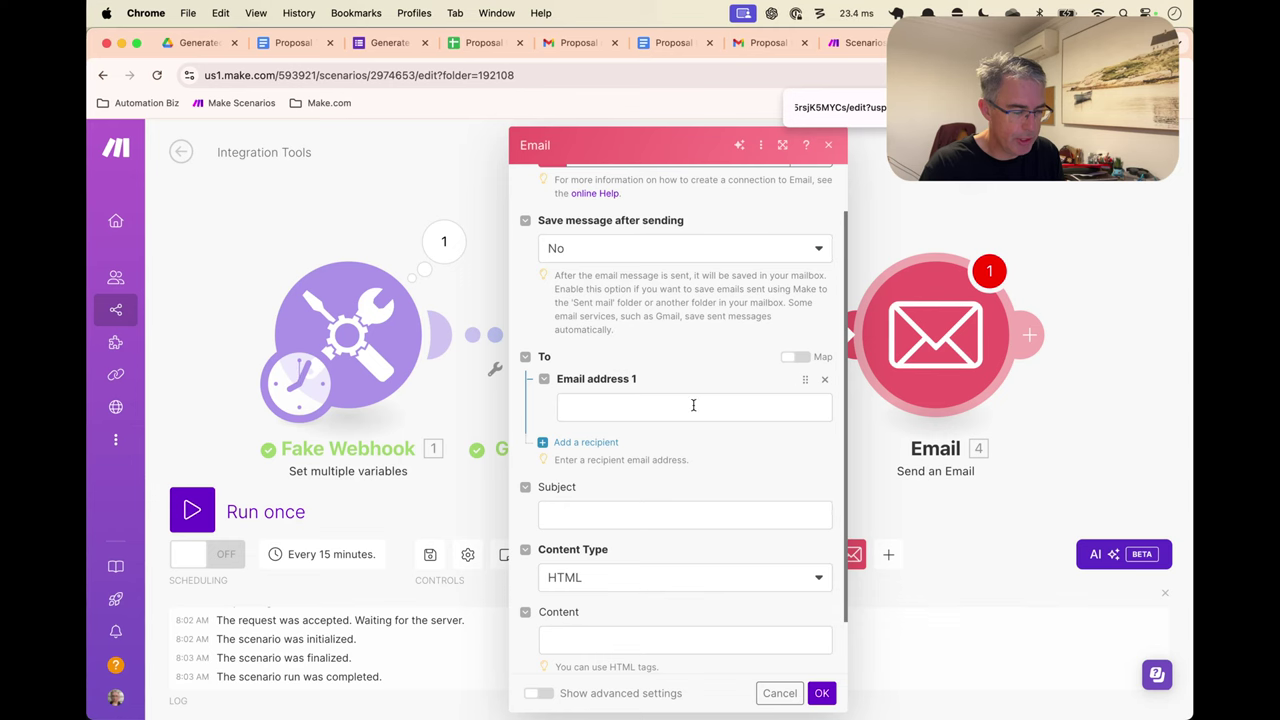
left_click(691, 403)
scroll(922, 403, "down", 10)
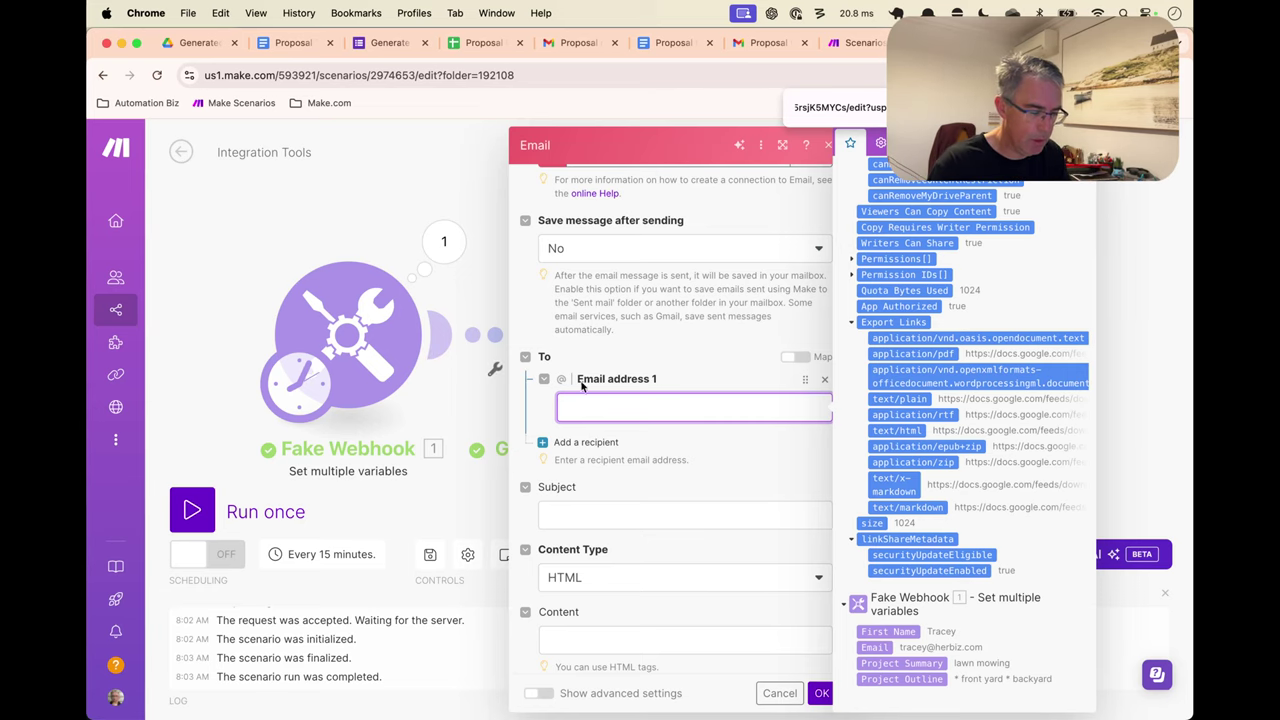
key("Escape")
Give Fake Webhook a fifth variable named Staff Email, set to the staff member's e-mail address
right_click(372, 304)
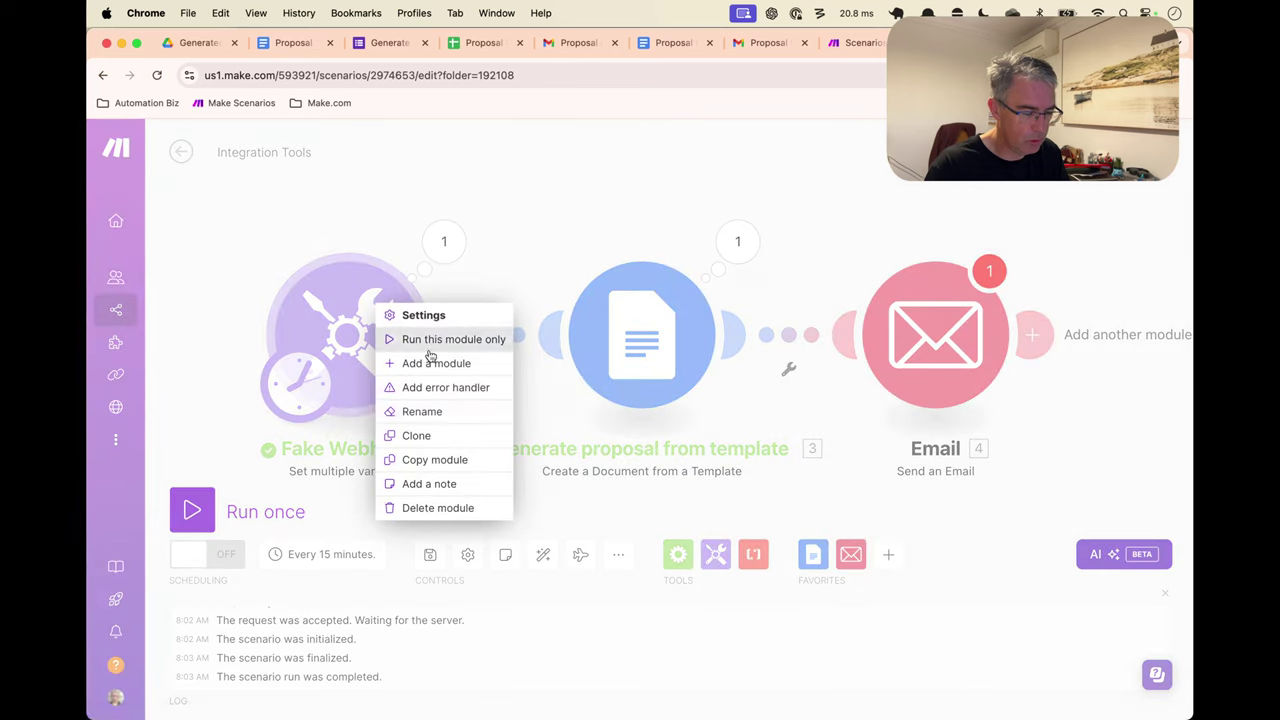
left_click(420, 315)
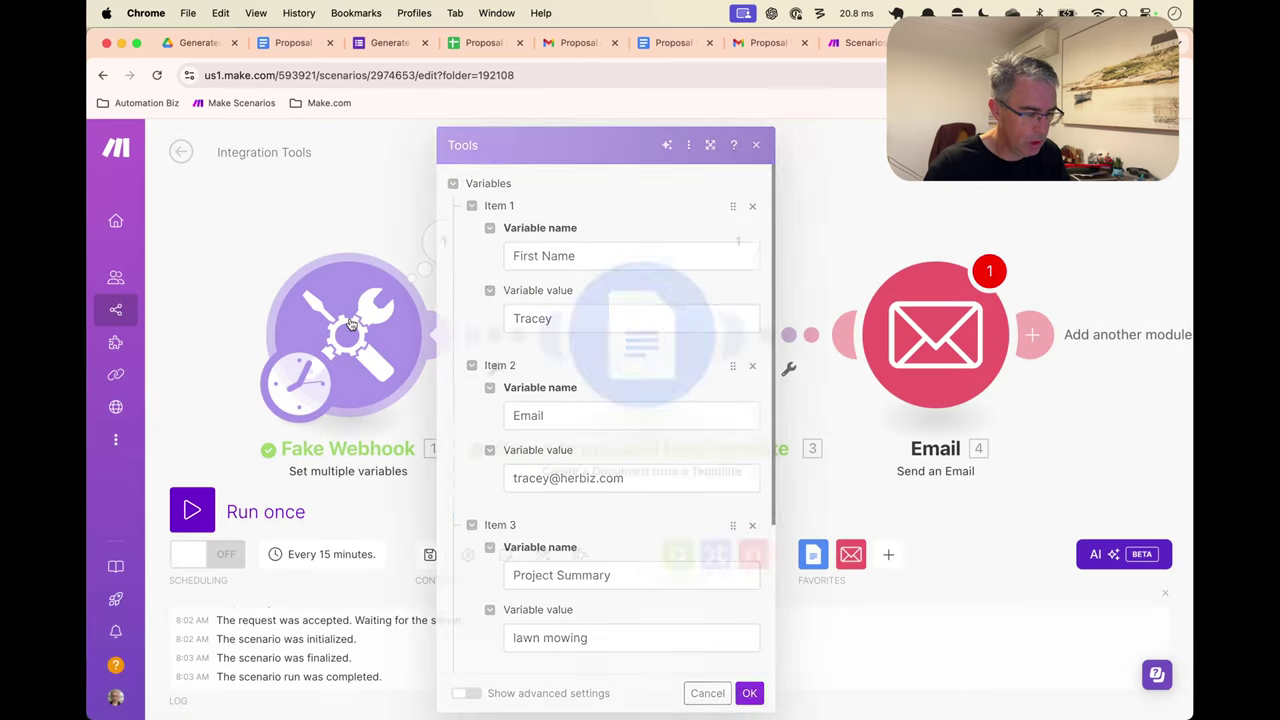
scroll(634, 575, "down", 3)
left_click(495, 653)
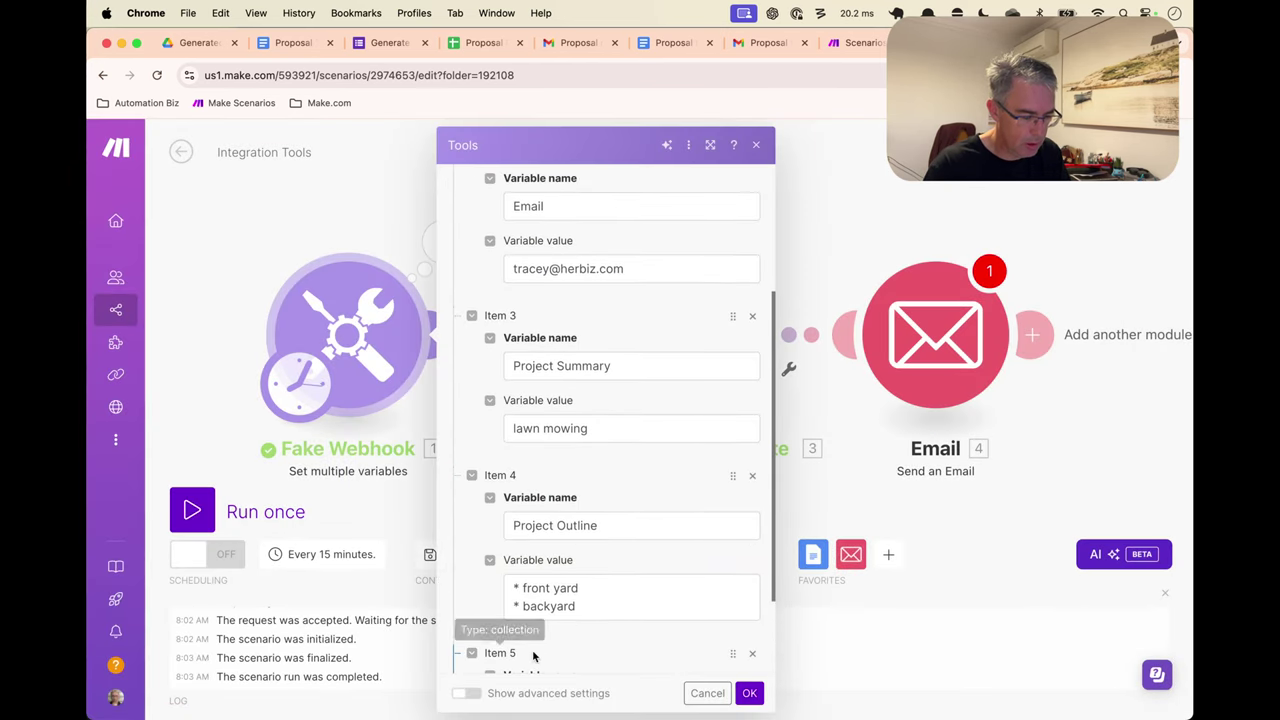
left_click(560, 540)
type("Staf")
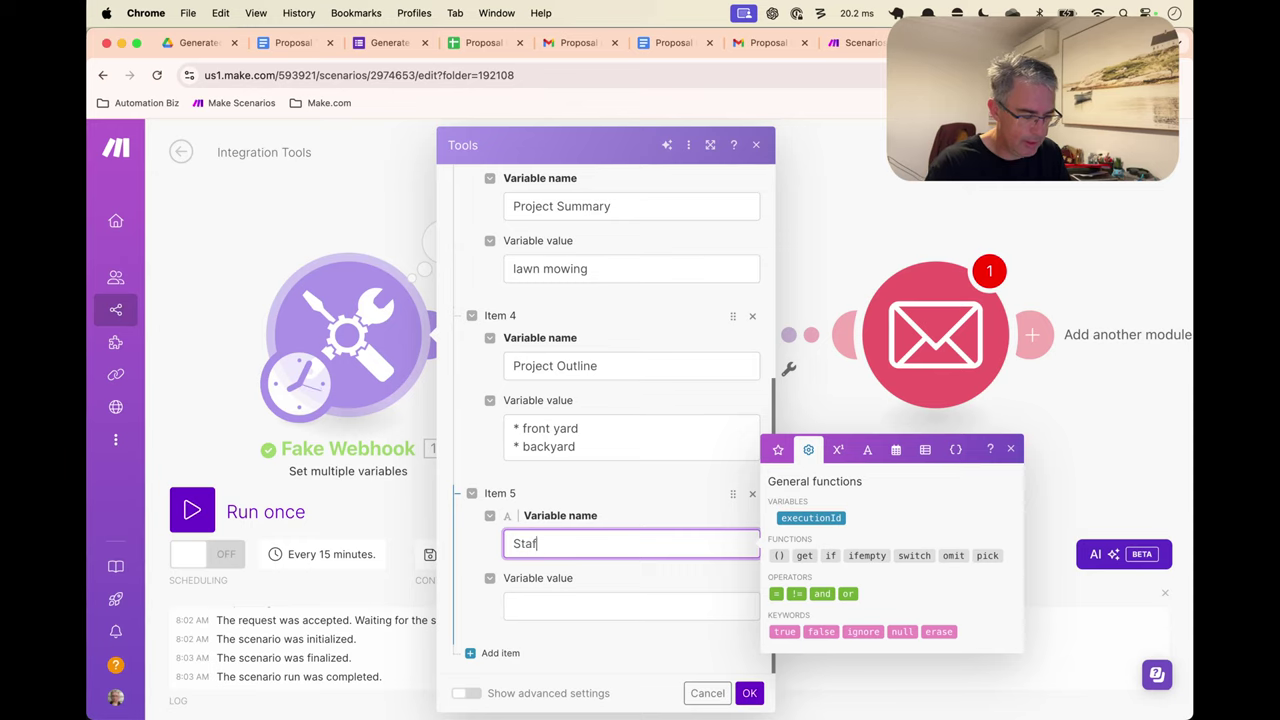
type("f Email")
key("Tab")
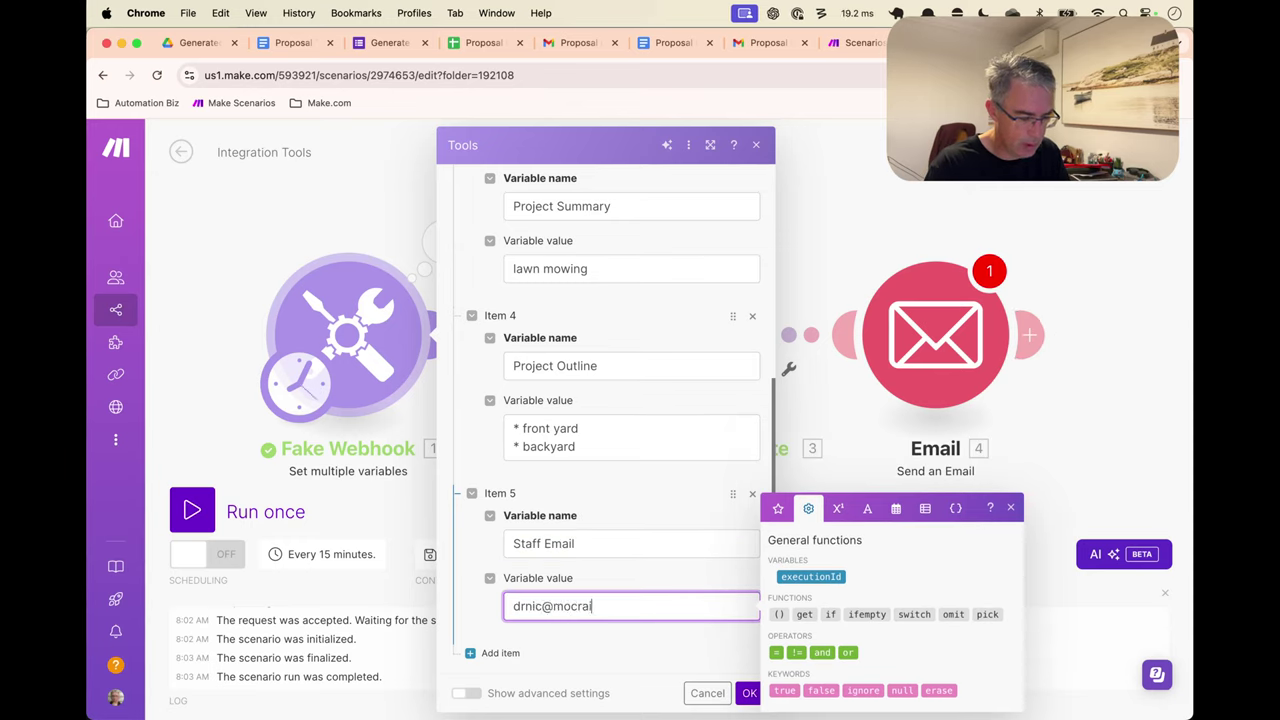
left_click(749, 693)
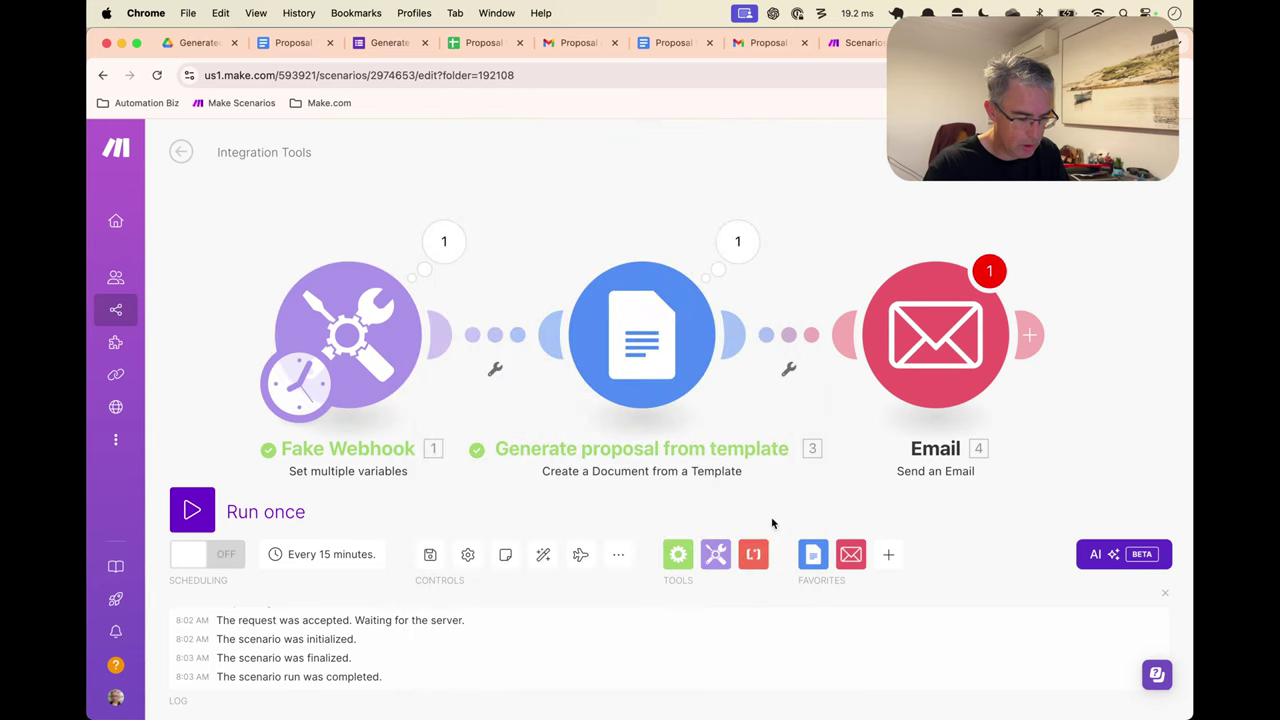
Map the Email module's first recipient address to Fake Webhook's Staff Email variable
left_click(948, 335)
scroll(707, 438, "down", 2)
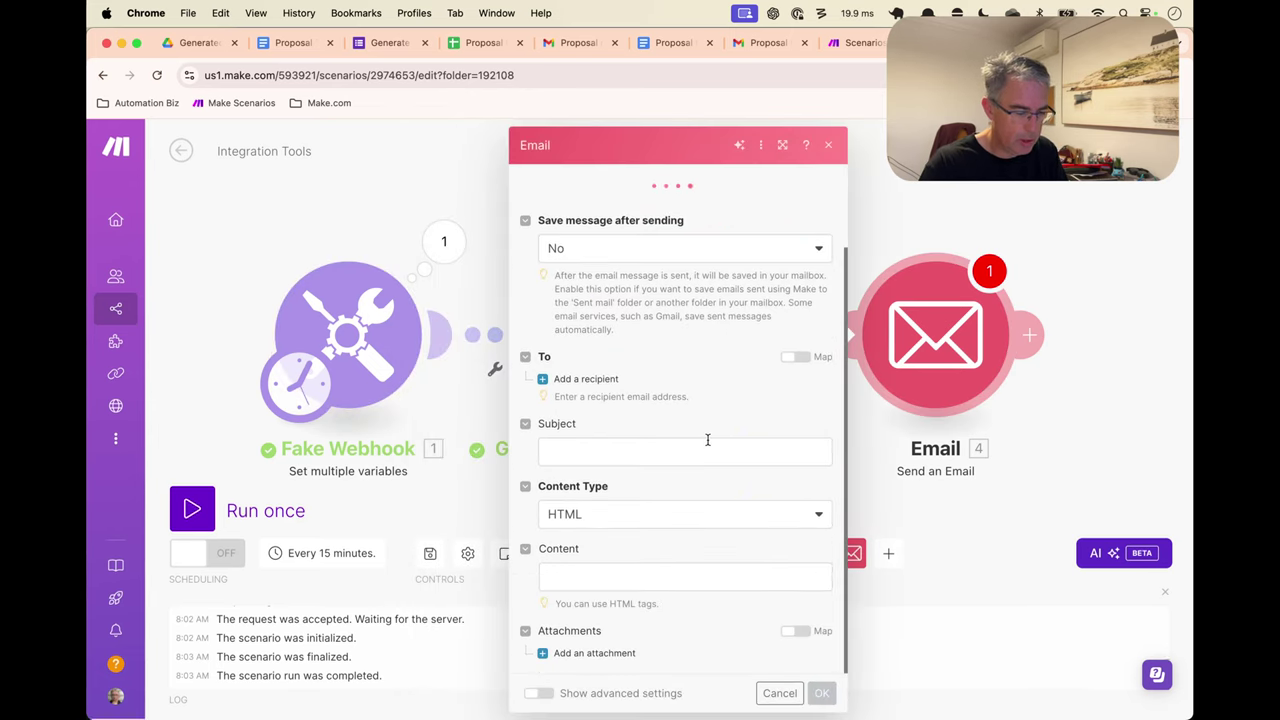
left_click(575, 378)
left_click(656, 411)
scroll(939, 549, "down", 10)
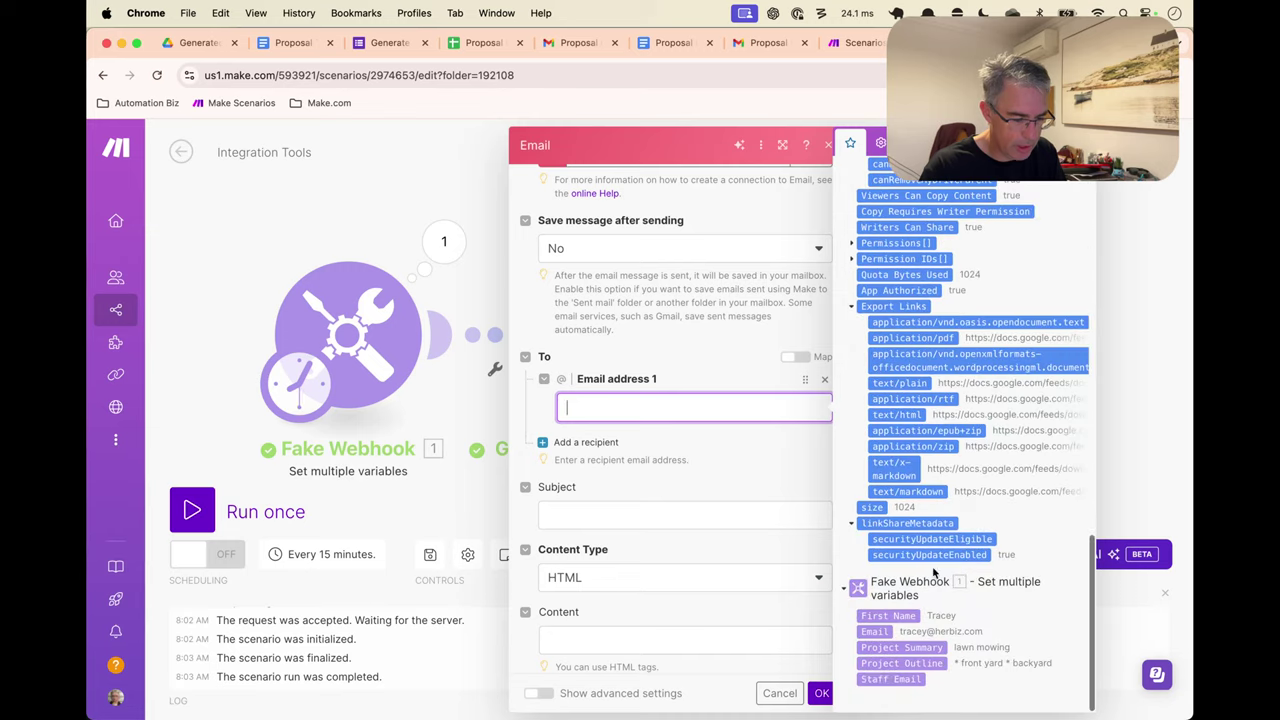
left_click(893, 679)
left_click(734, 491)
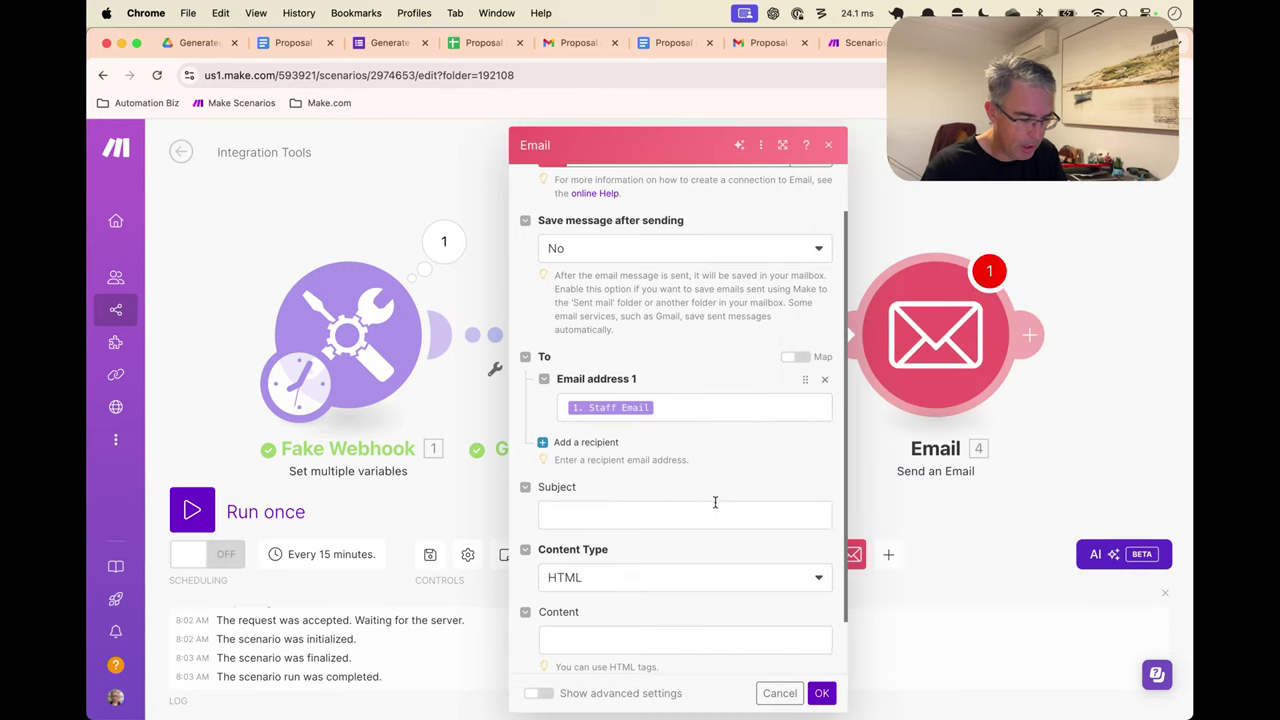
left_click(714, 508)
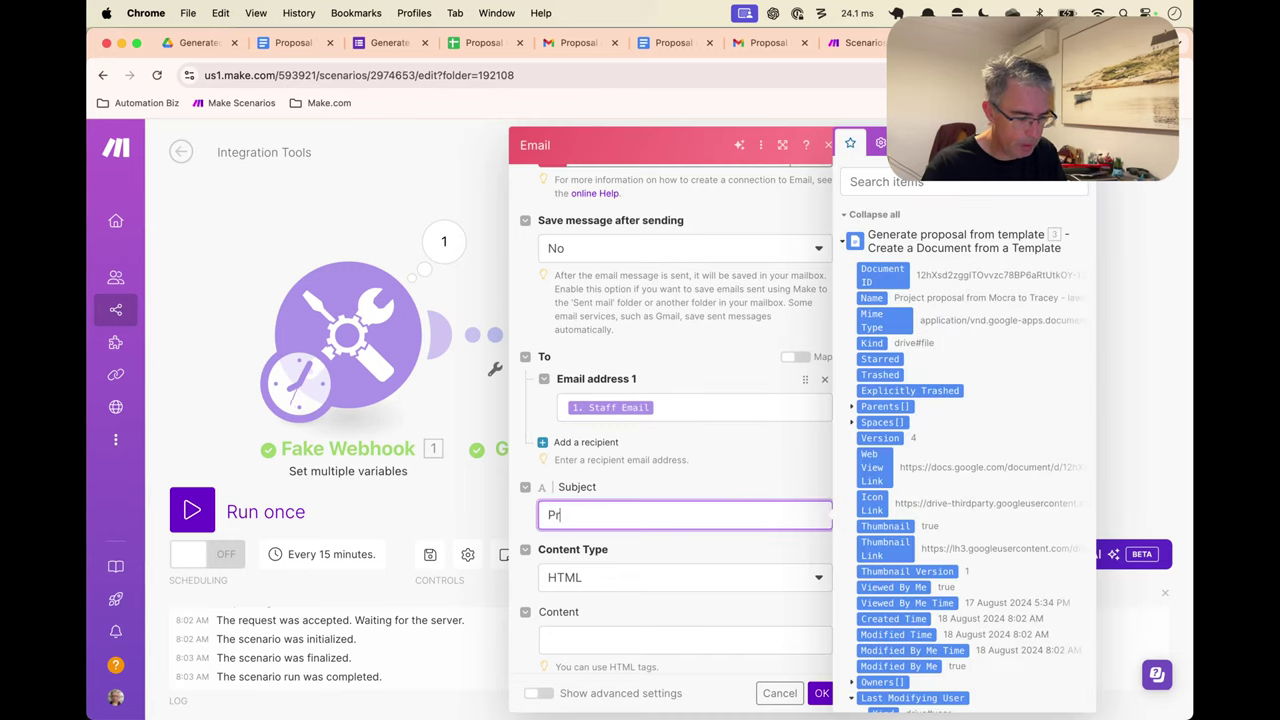
Set subject 'Proposal for review and sending' and a body with First Name and 'Project:' Project Summary
type("Proposal for review")
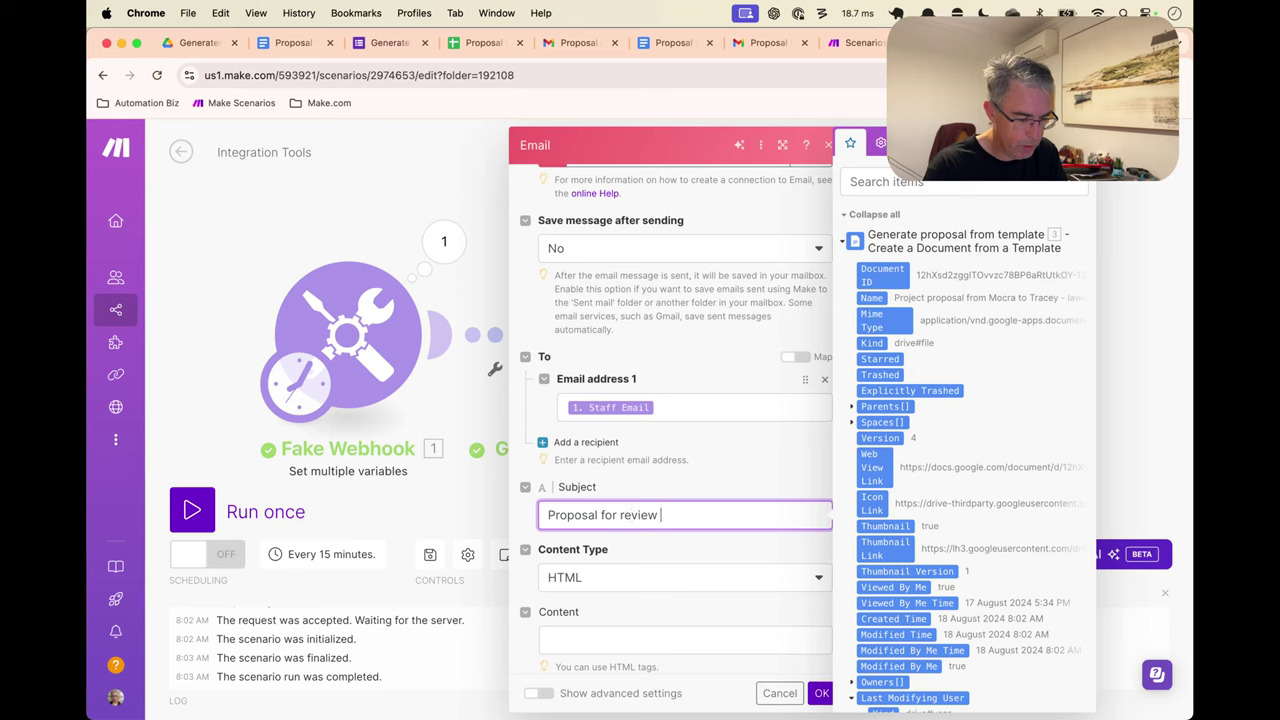
type(" and sending")
scroll(711, 560, "down", 2)
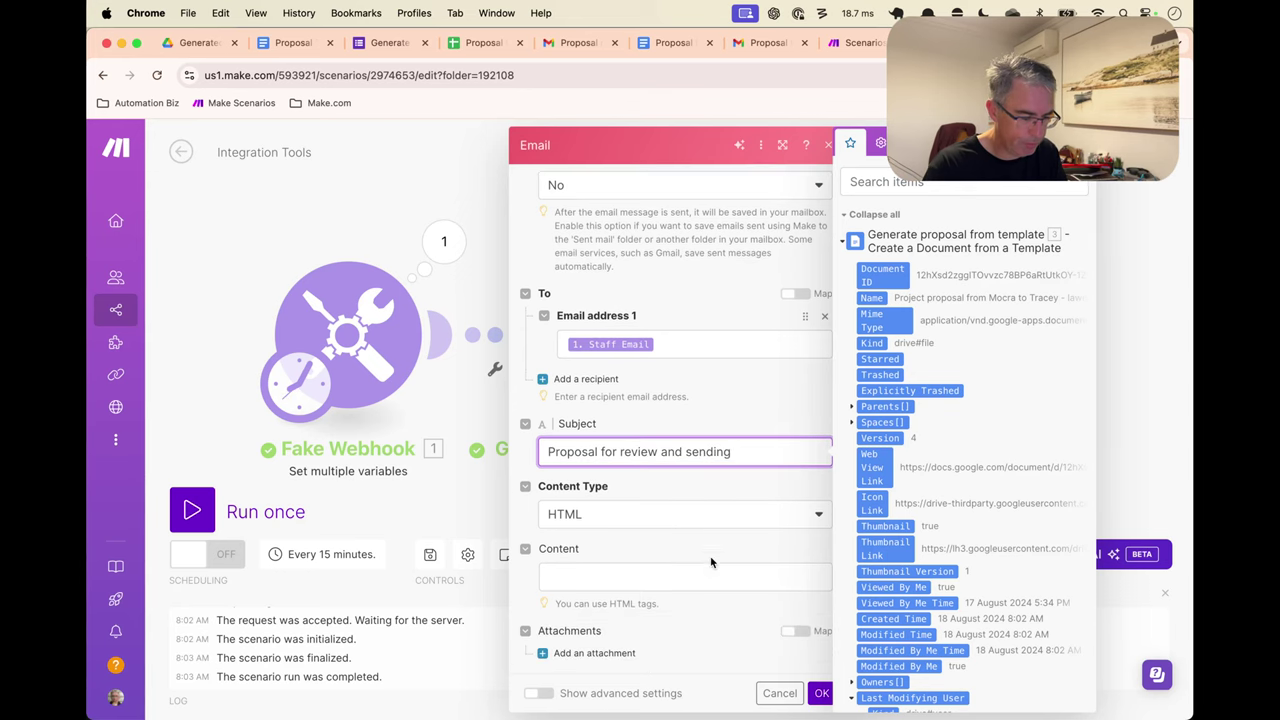
left_click(688, 570)
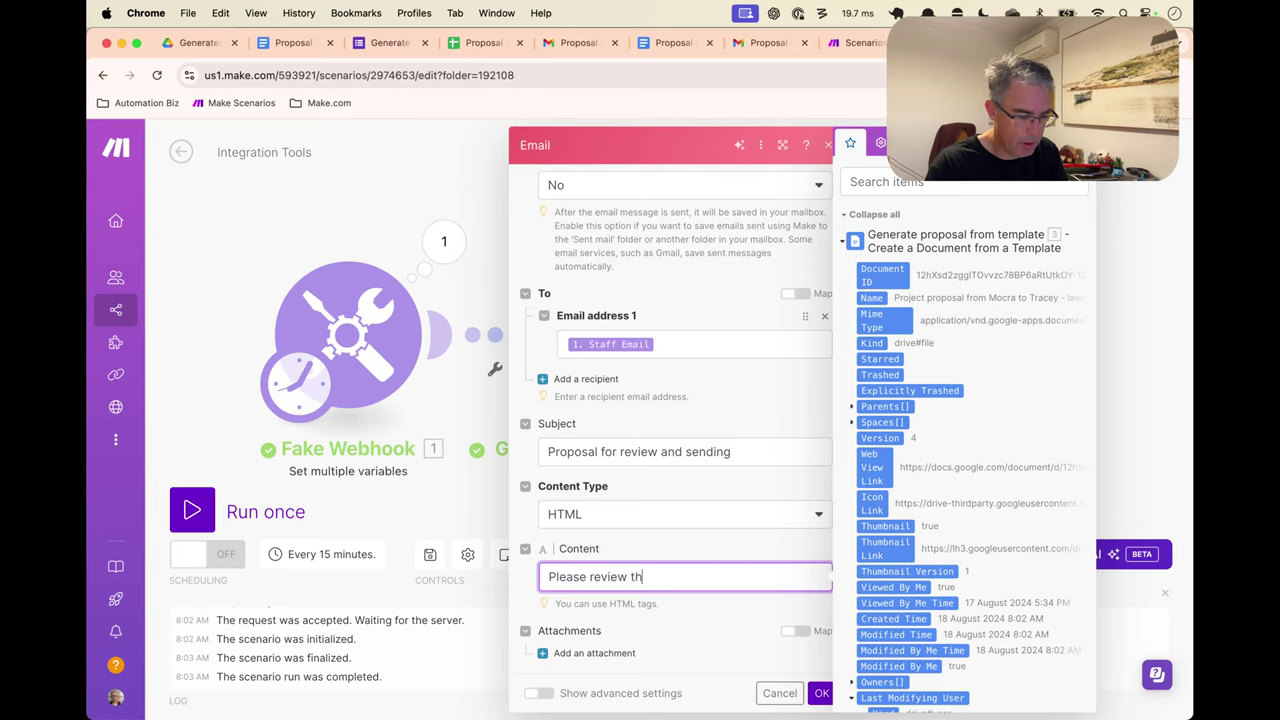
type("propos")
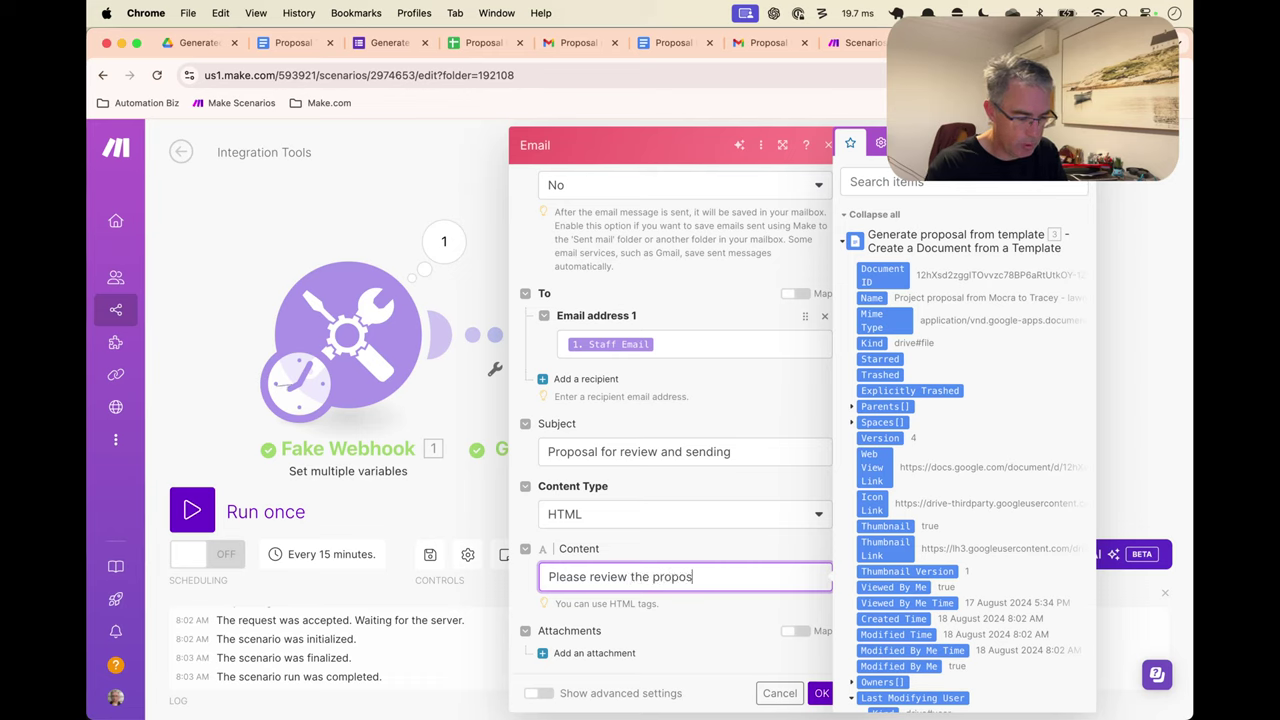
type("al for")
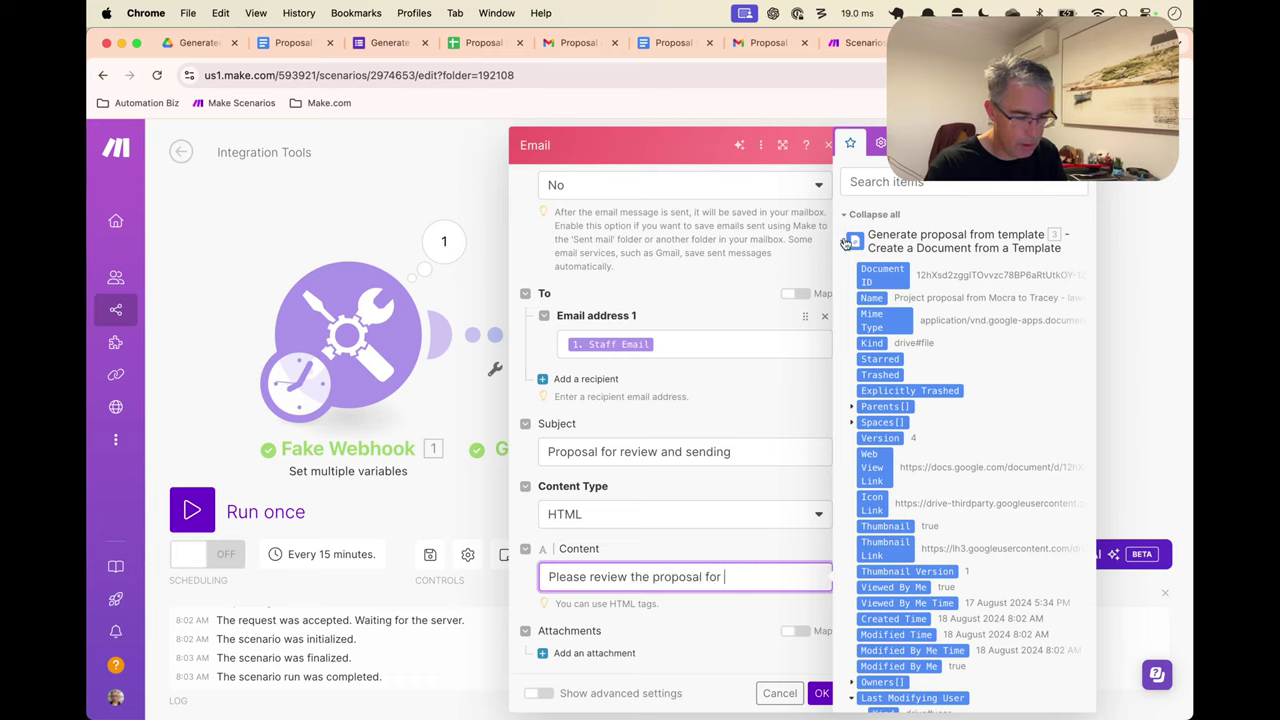
left_click(887, 615)
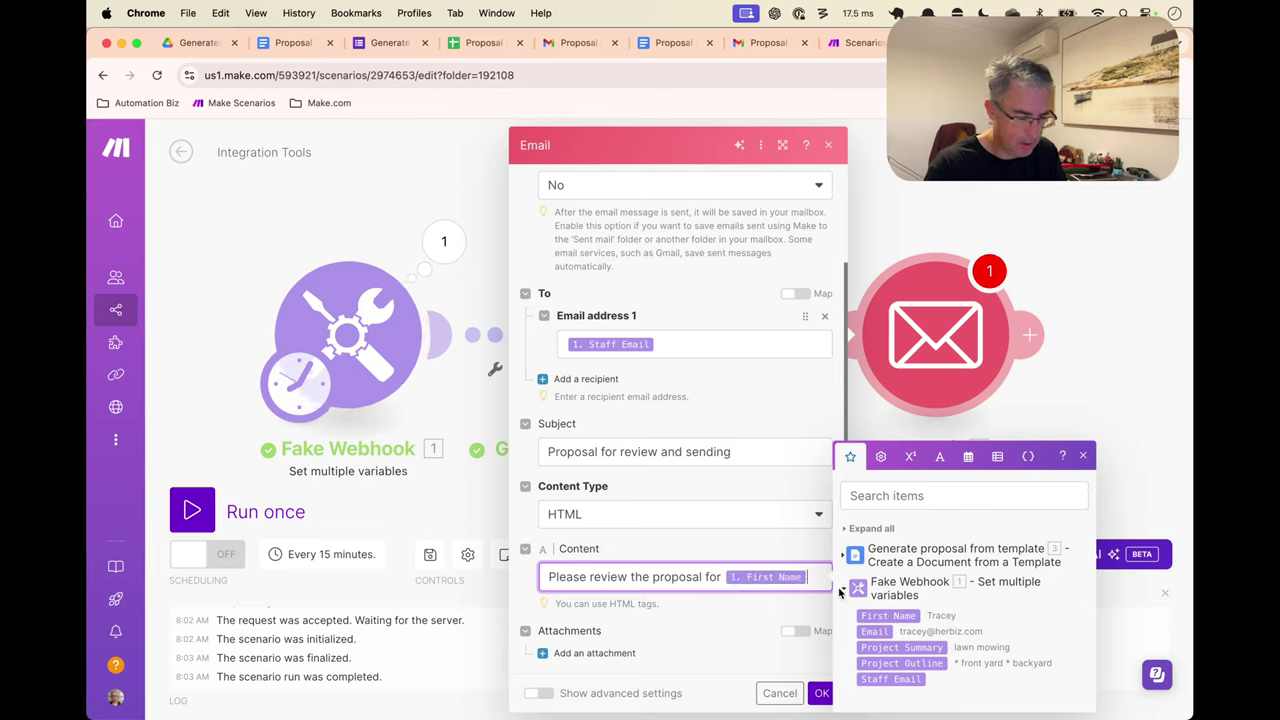
key("Return")
key("Return")
type("Proj")
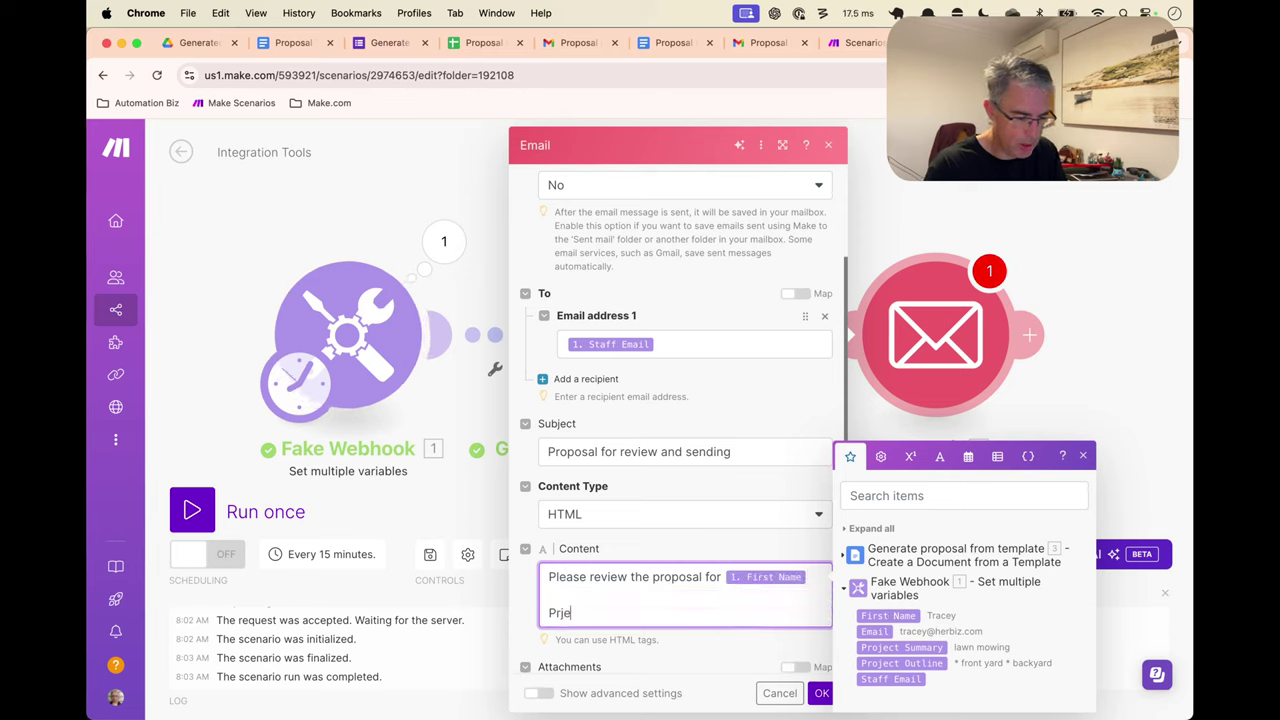
key("BackSpace")
key("BackSpace")
type("oec")
key("BackSpace")
key("BackSpace")
type("jec")
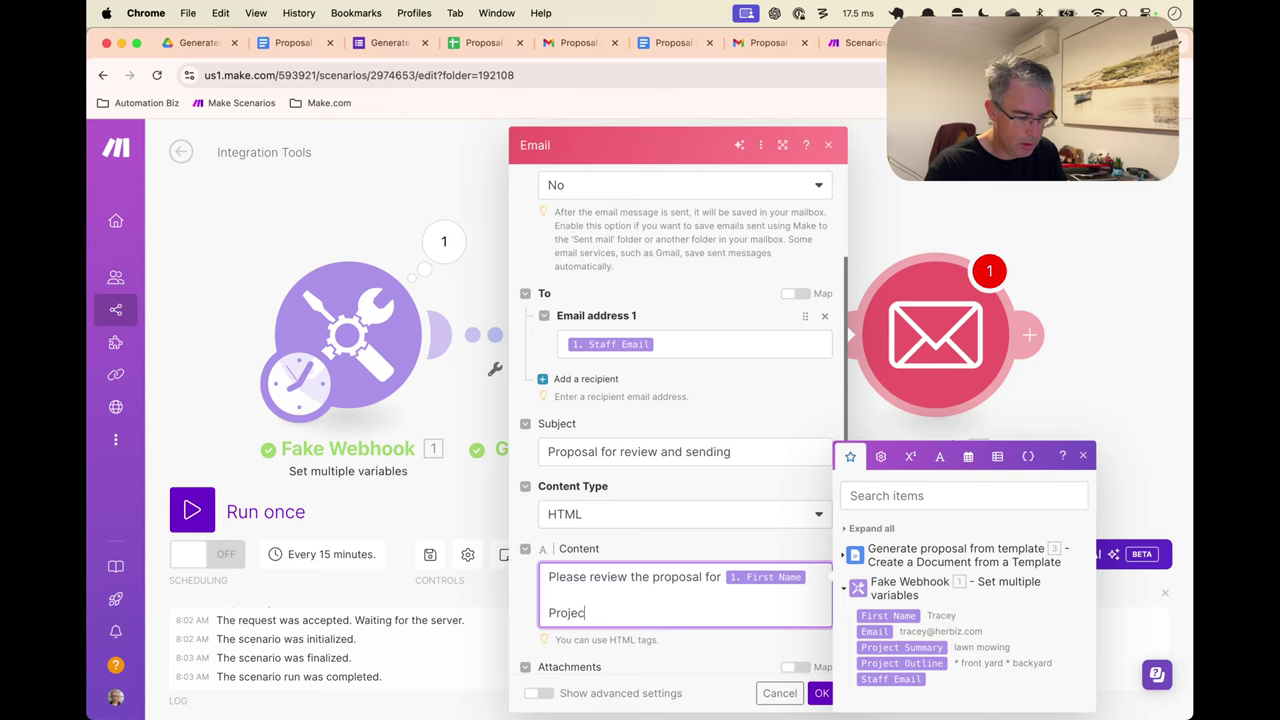
type("t:")
left_click(900, 647)
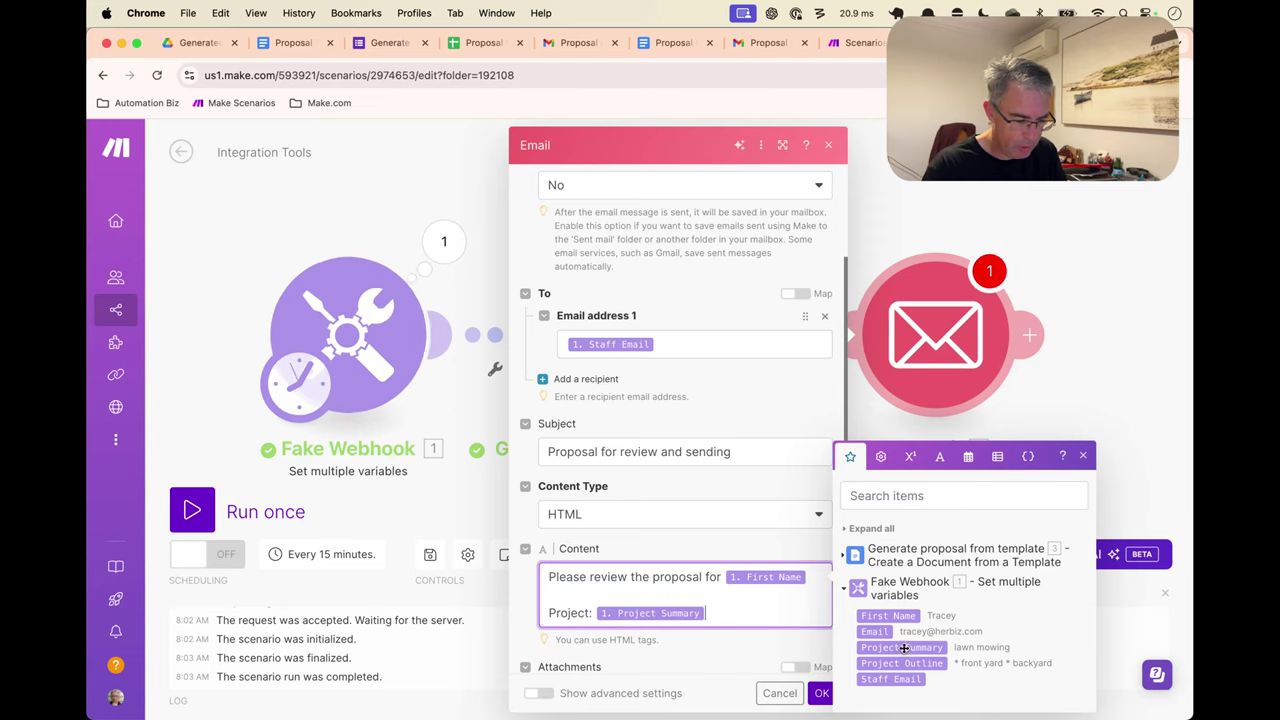
key("Return")
key("Return")
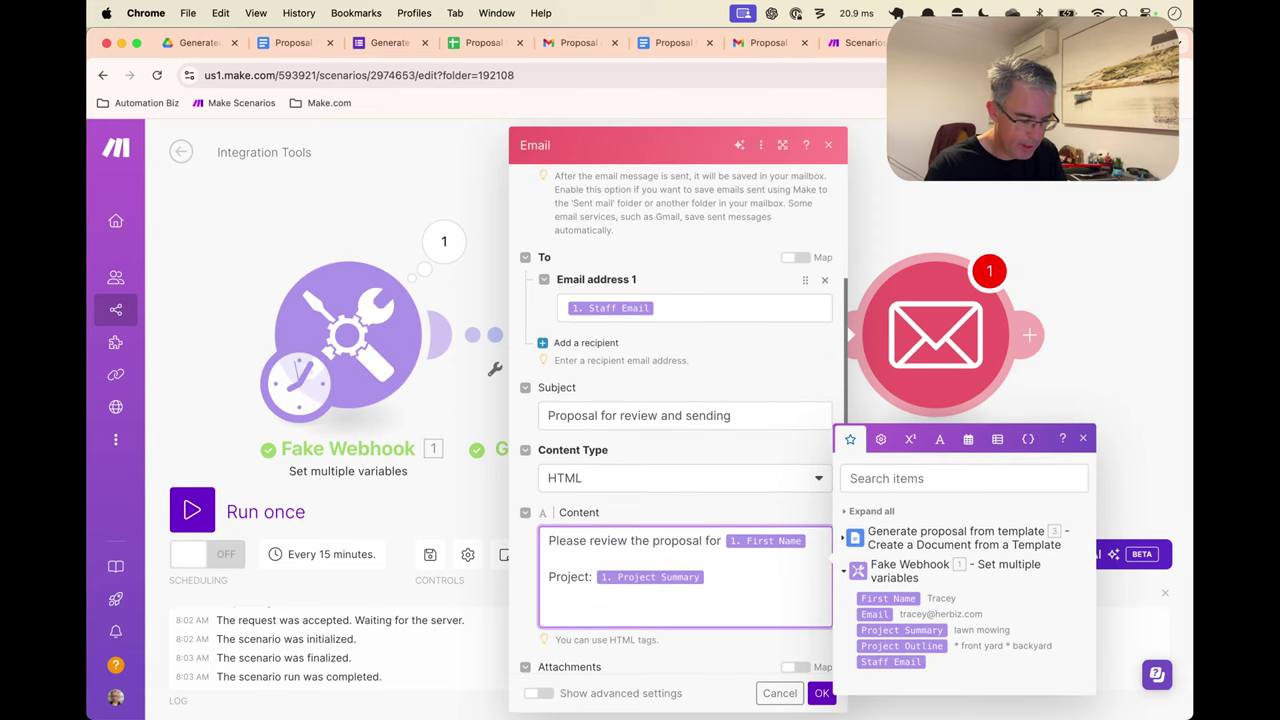
Add two <br> line breaks and an 'Approve and Send' link pointing to # below the summary
type("<b")
key("BackSpace")
key("BackSpace")
key("BackSpace")
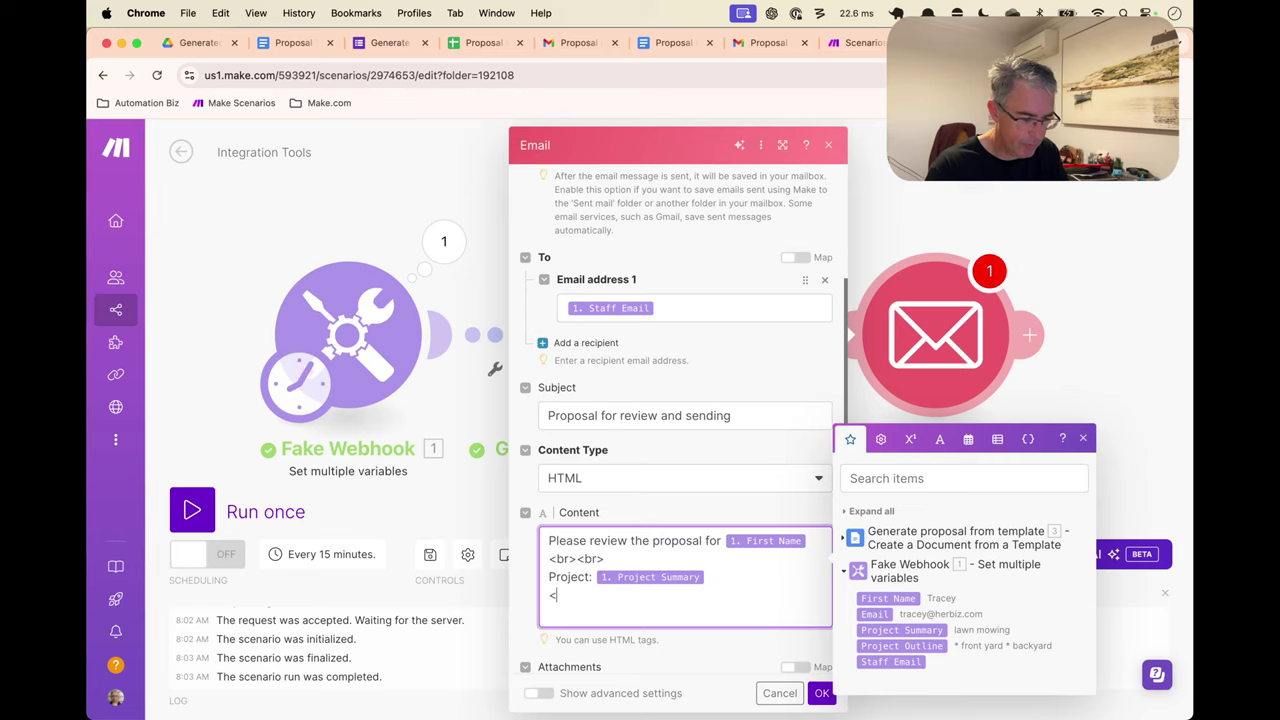
key("BackSpace")
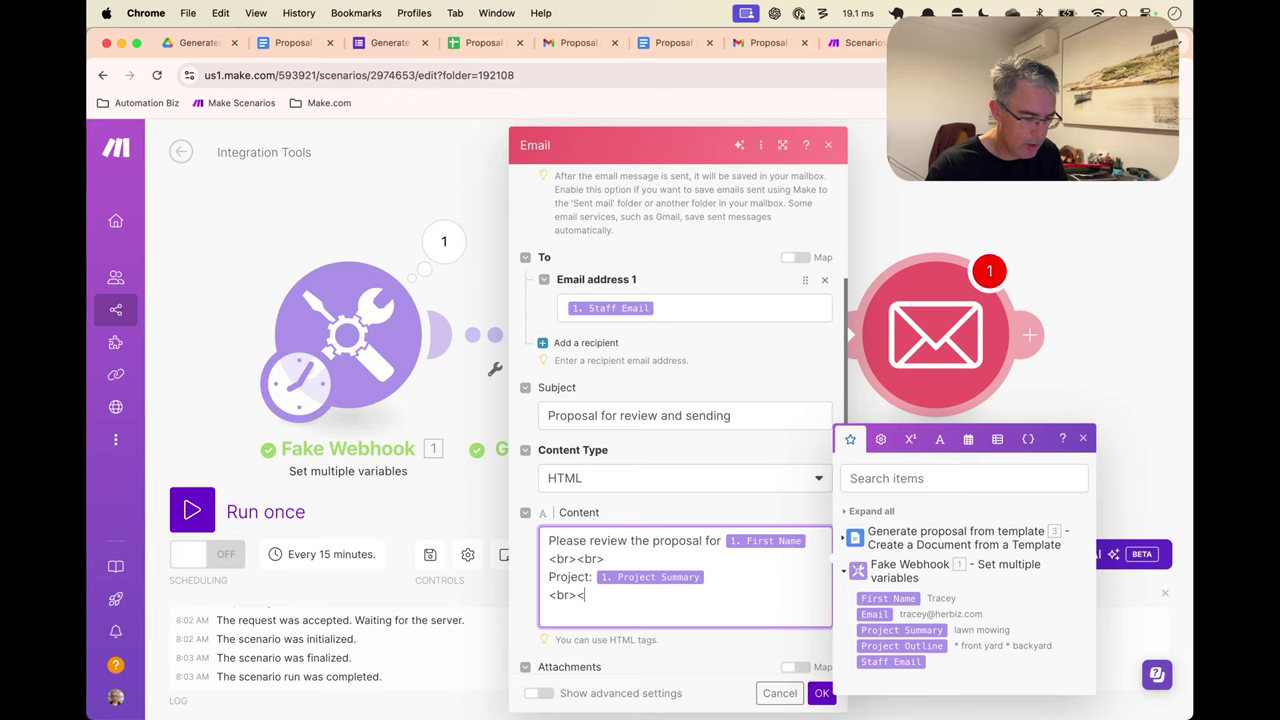
type("br><br>")
key("Return")
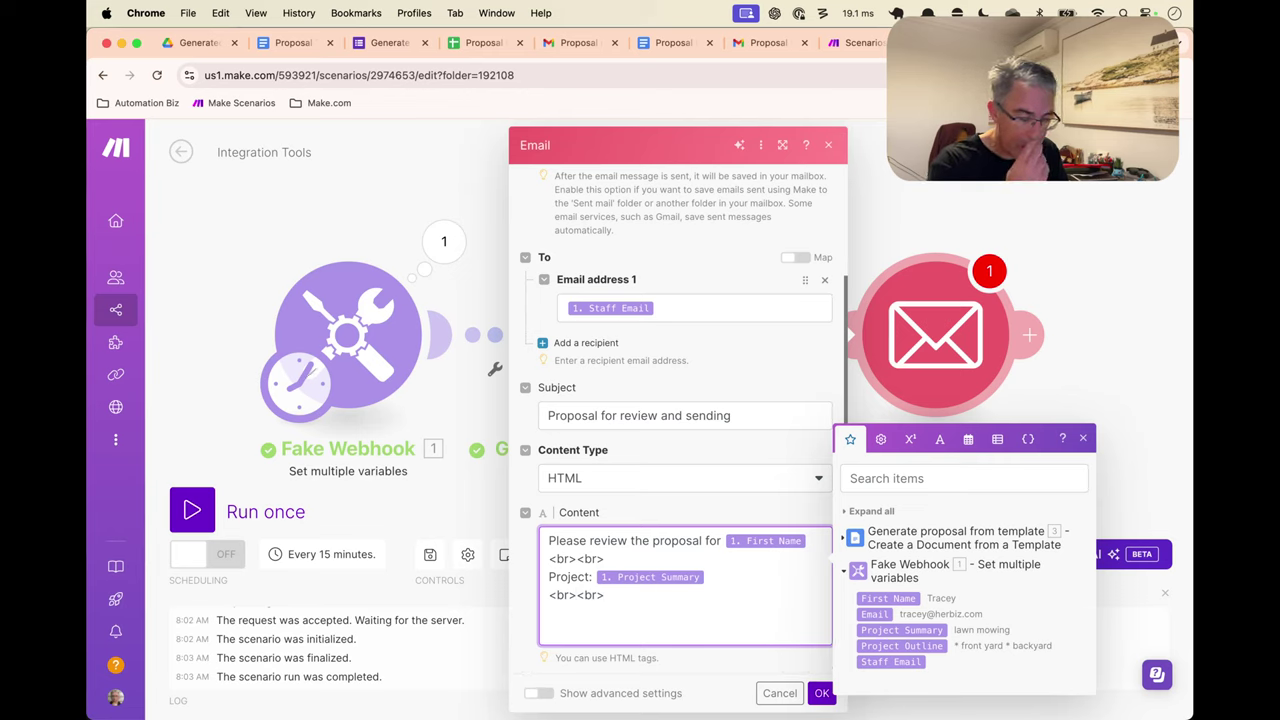
key("BackSpace")
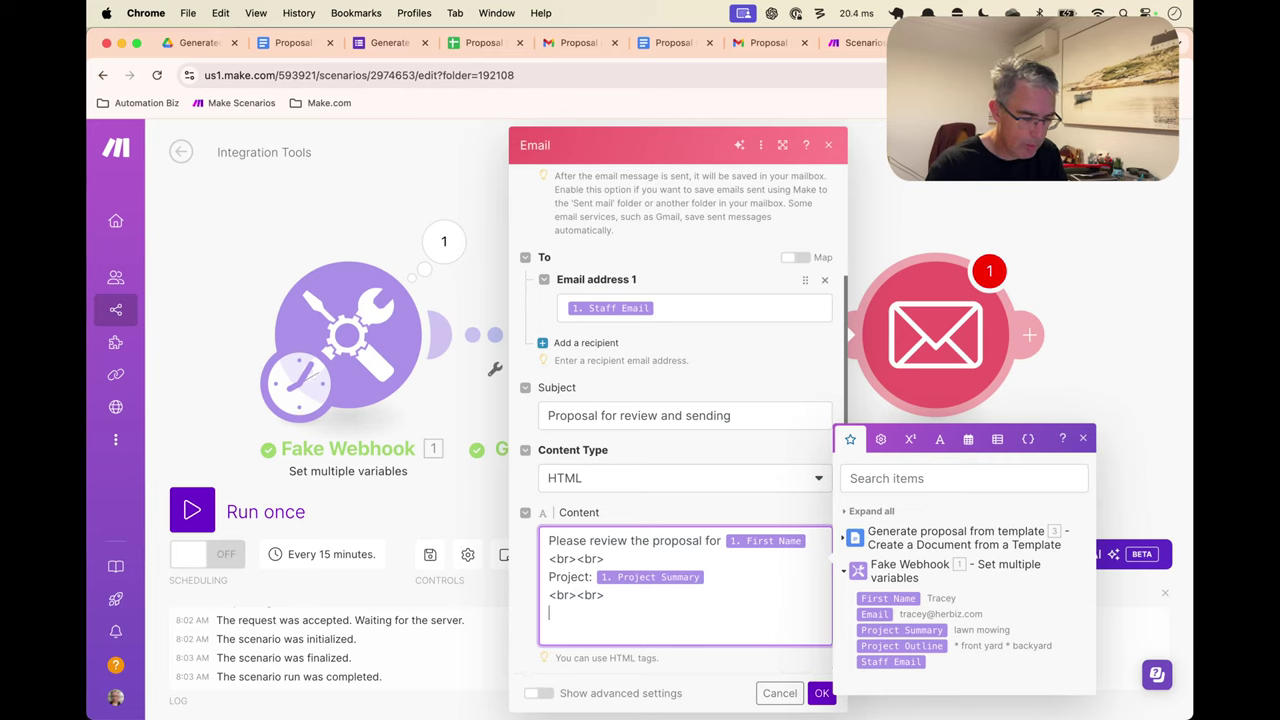
type("<a href=\"")
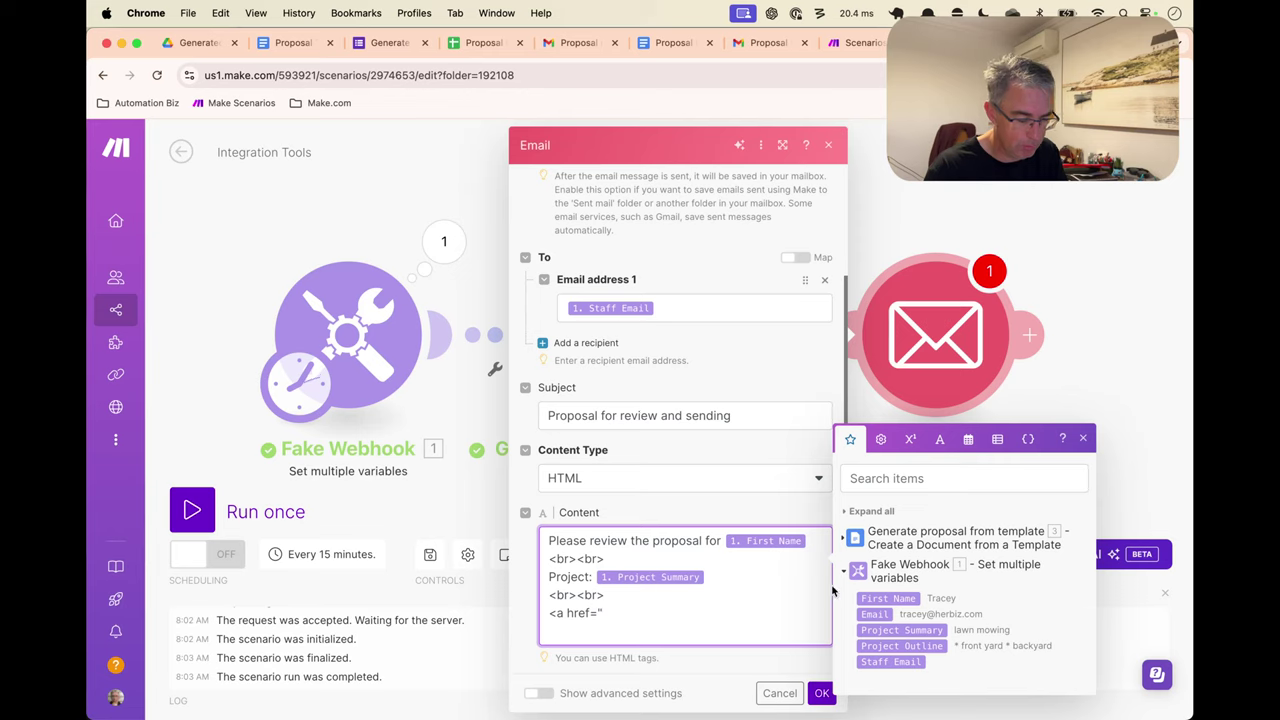
key("super+shift+Left")
key("BackSpace")
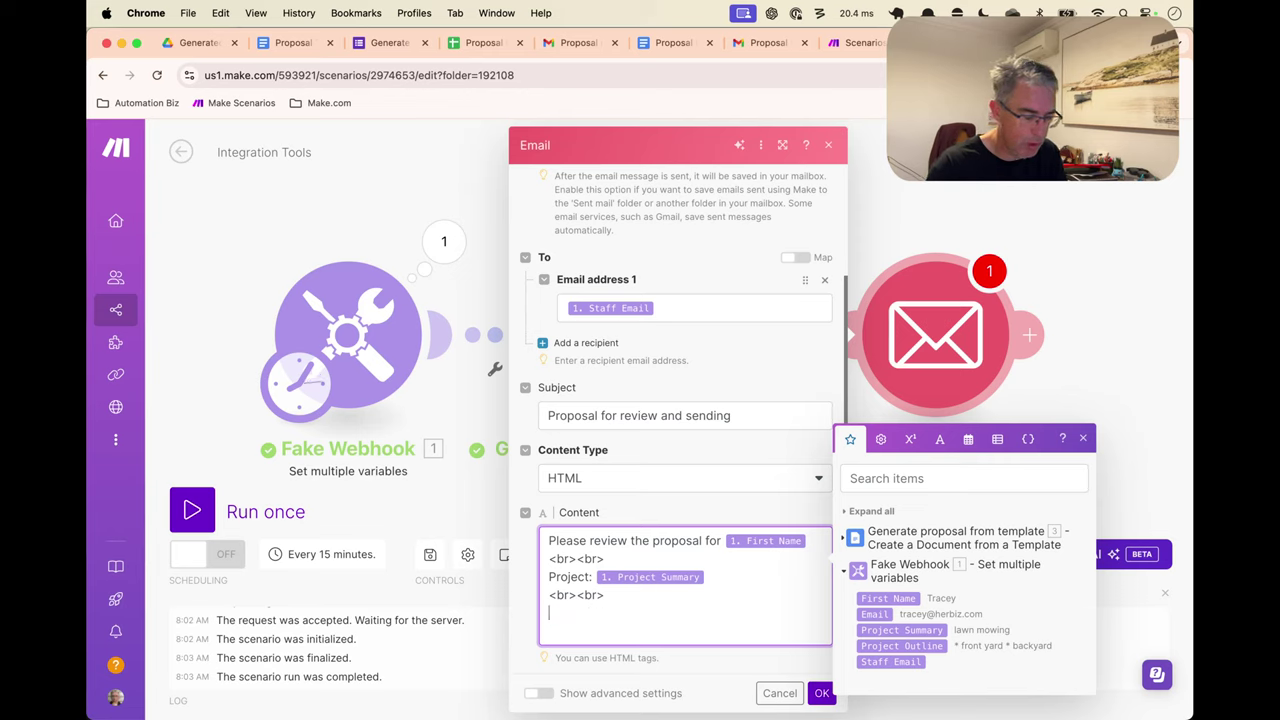
type("<a hre")
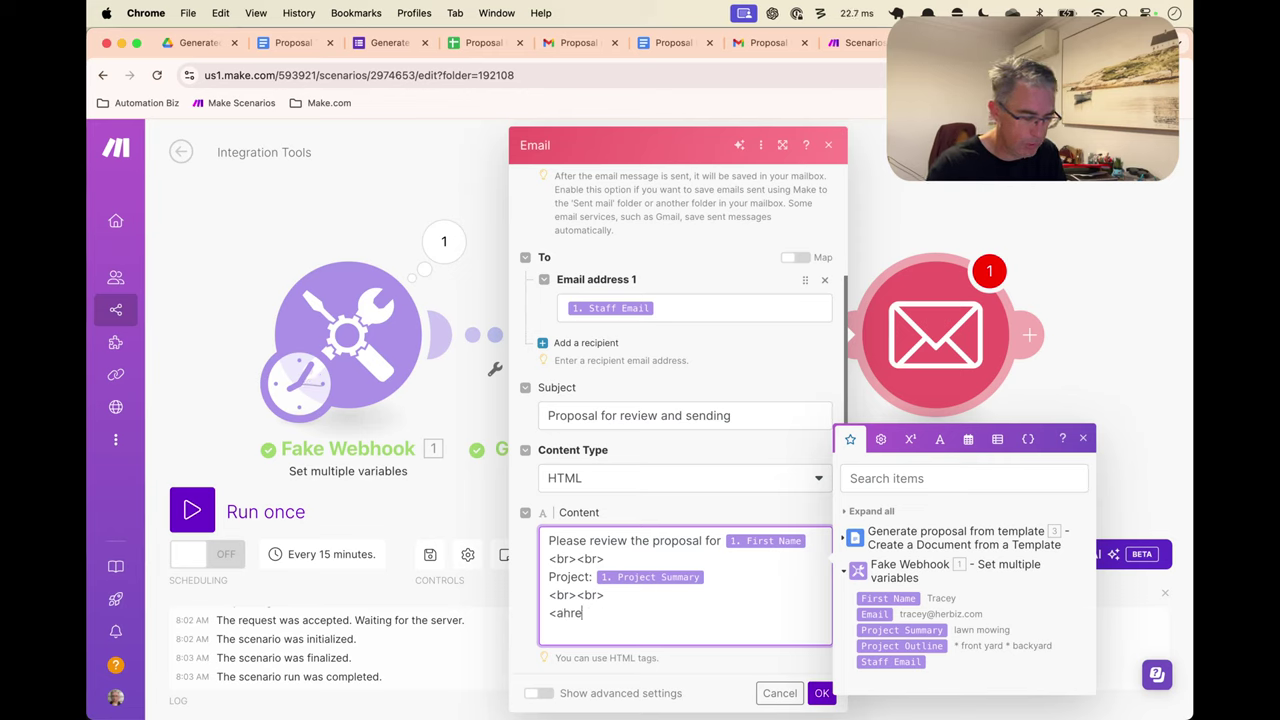
key("BackSpace")
key("BackSpace")
key("BackSpace")
type("href=\"#")
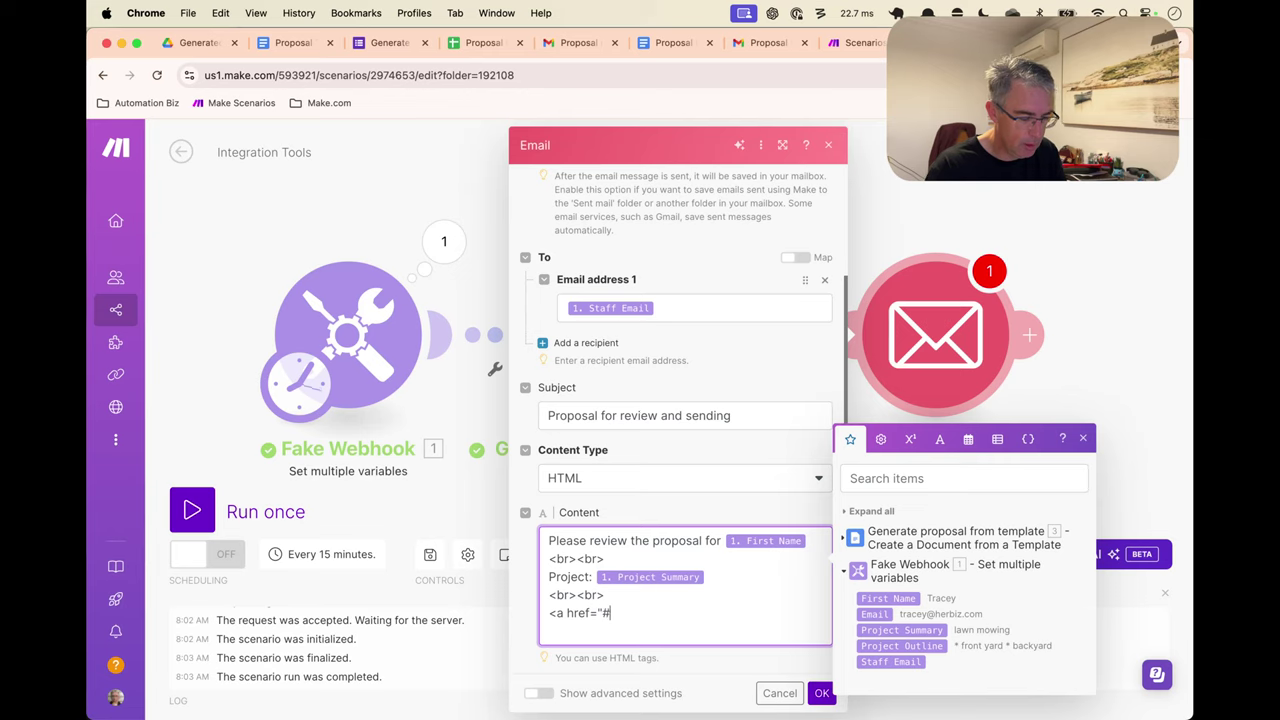
type("\">A")
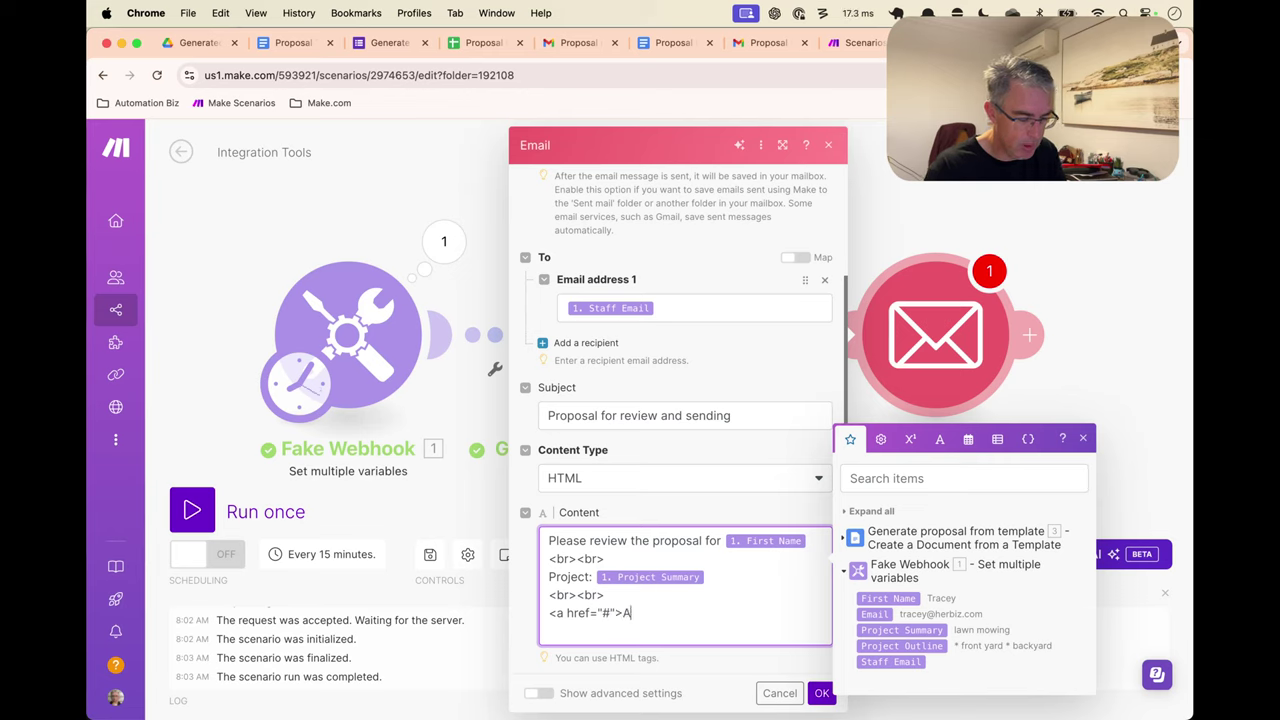
type("Rpp")
key("alt+BackSpace")
type(">App")
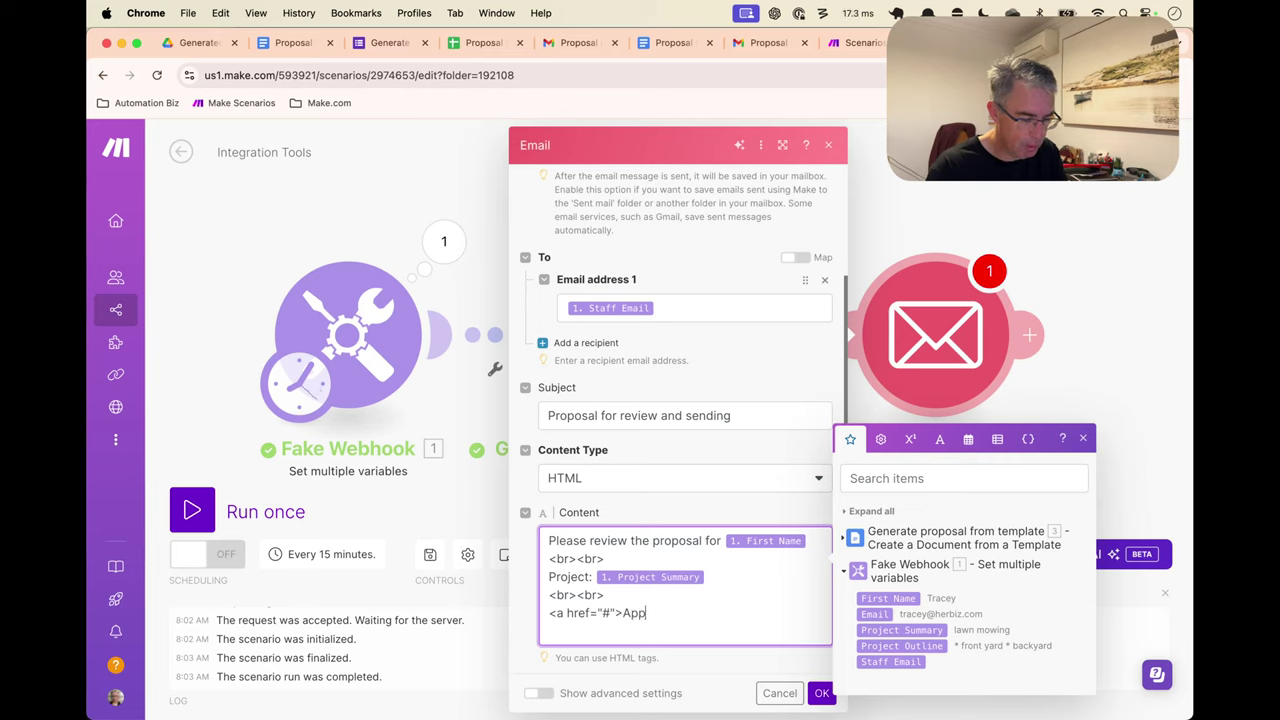
type("rove and Send")
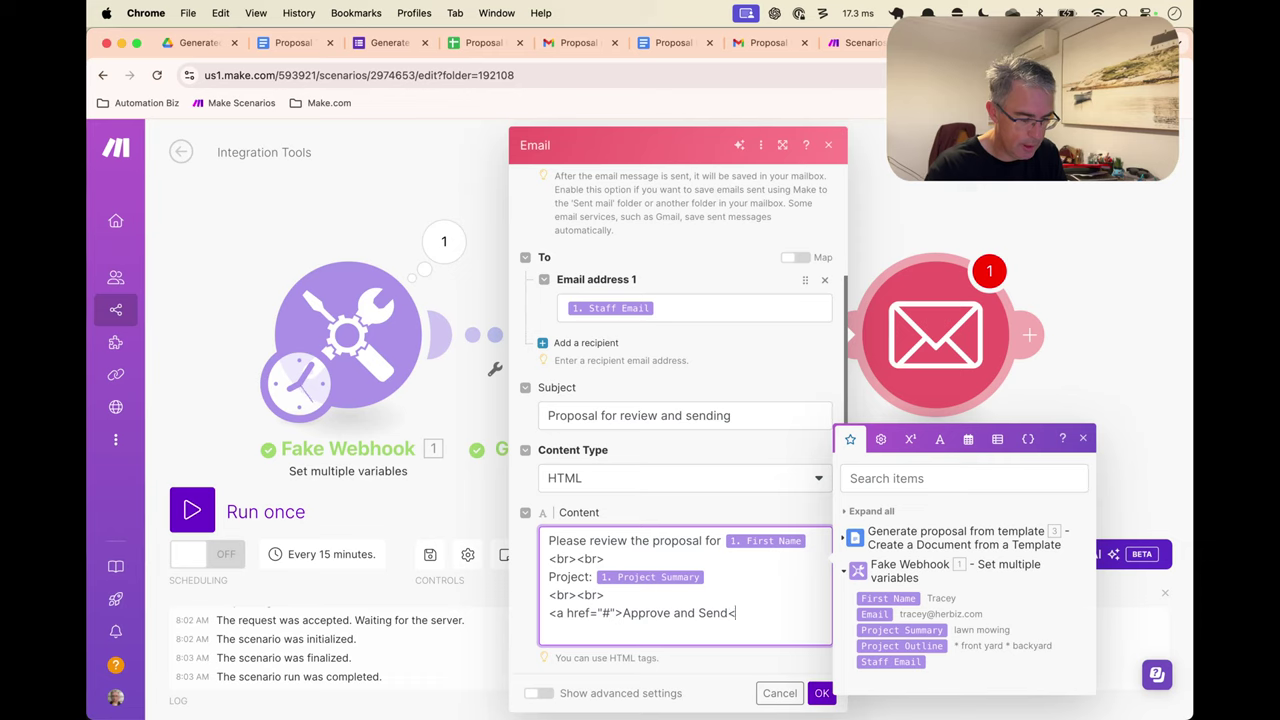
type("</a>")
type("\"")
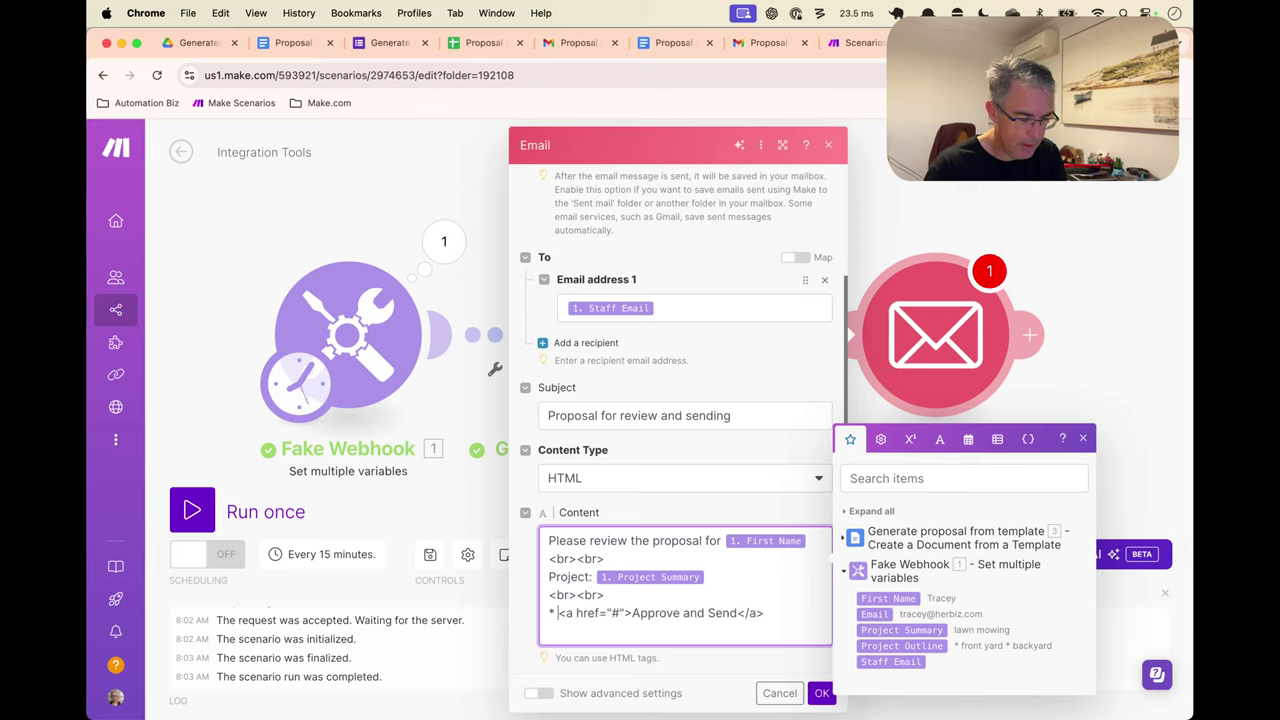
key("BackSpace")
Duplicate the link line and rename the first link's text to 'Review and Edit'
key("super+shift+Left")
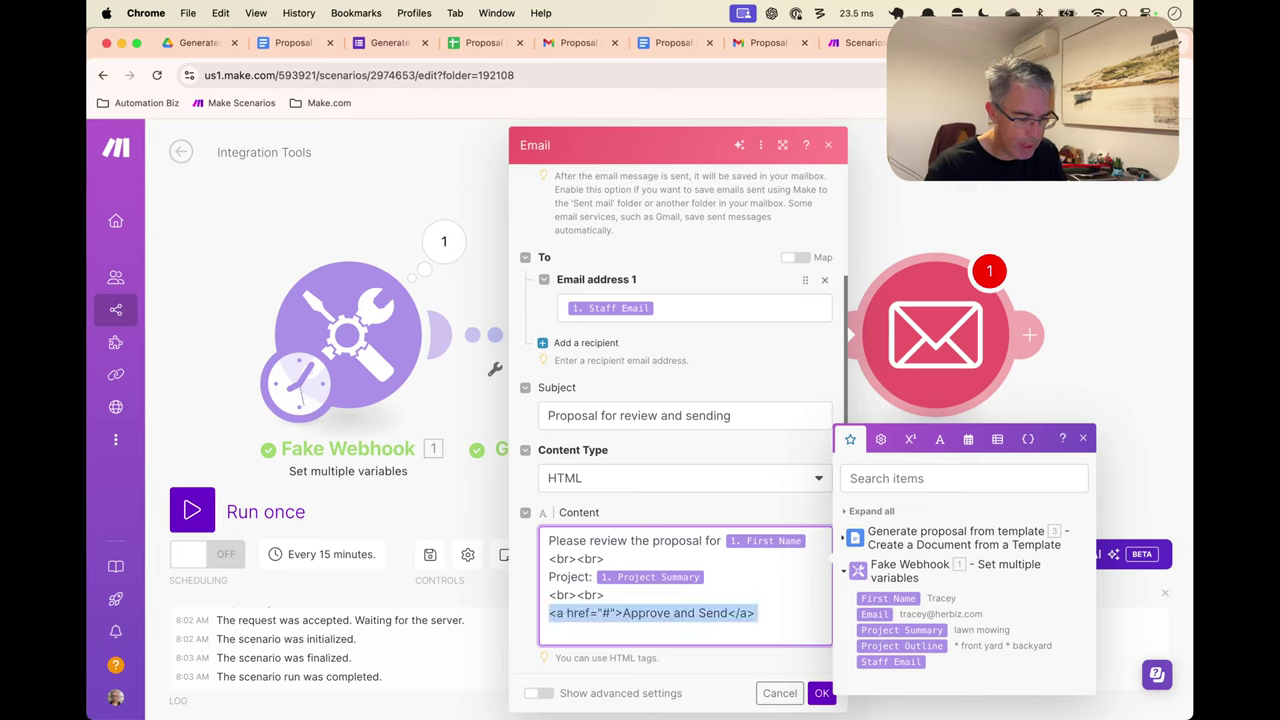
key("super+c")
key("Right")
key("Return")
key("super+v")
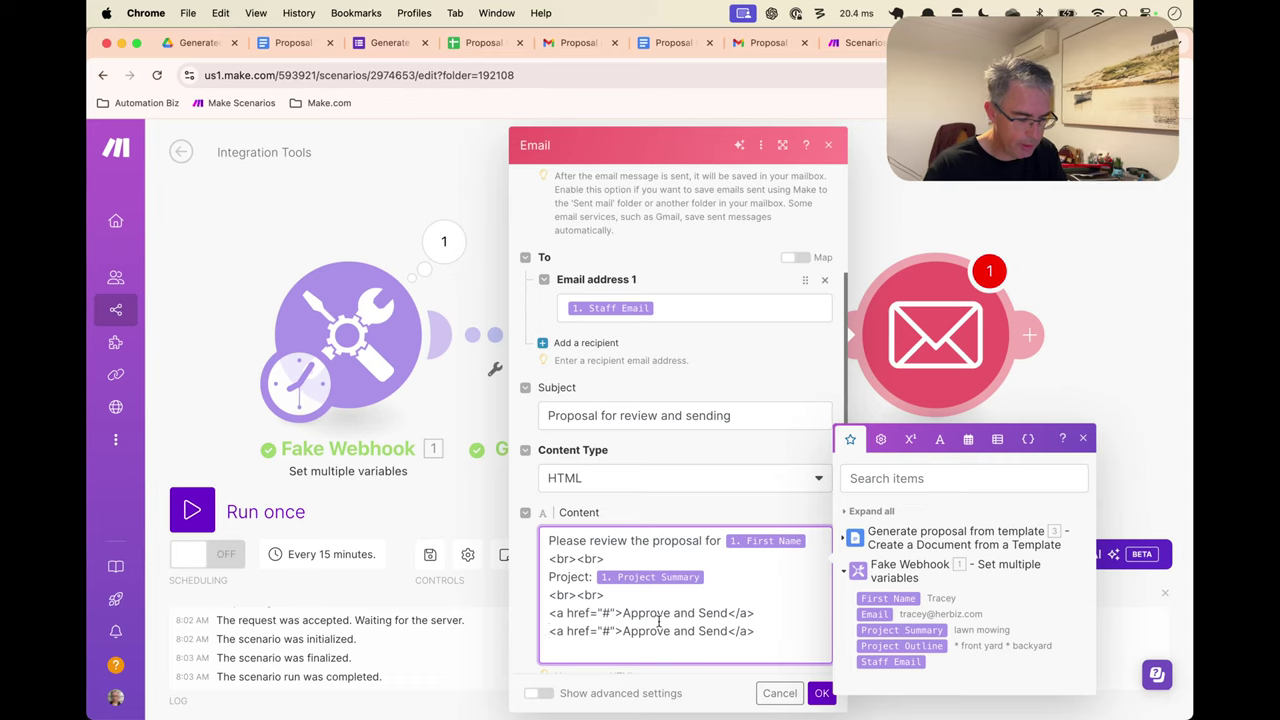
double_click(646, 613)
key("alt+shift+Right")
key("alt+shift+Right")
type("Review and E")
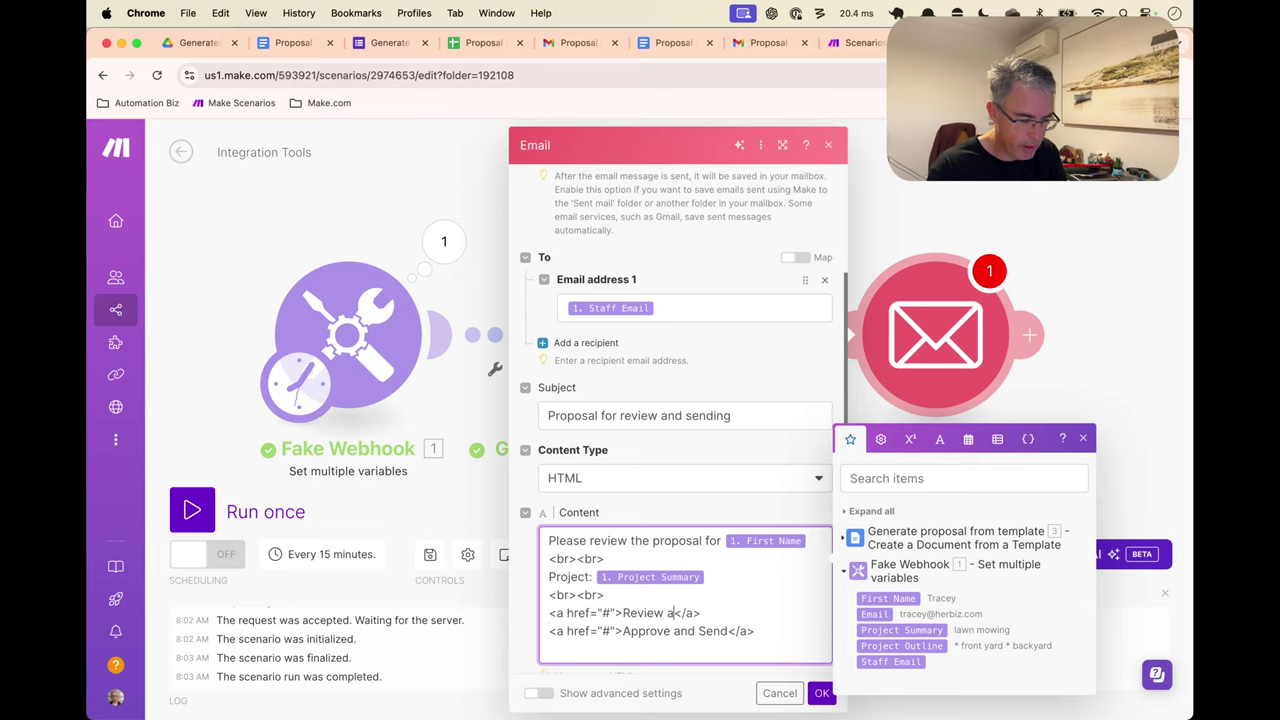
type("dit")
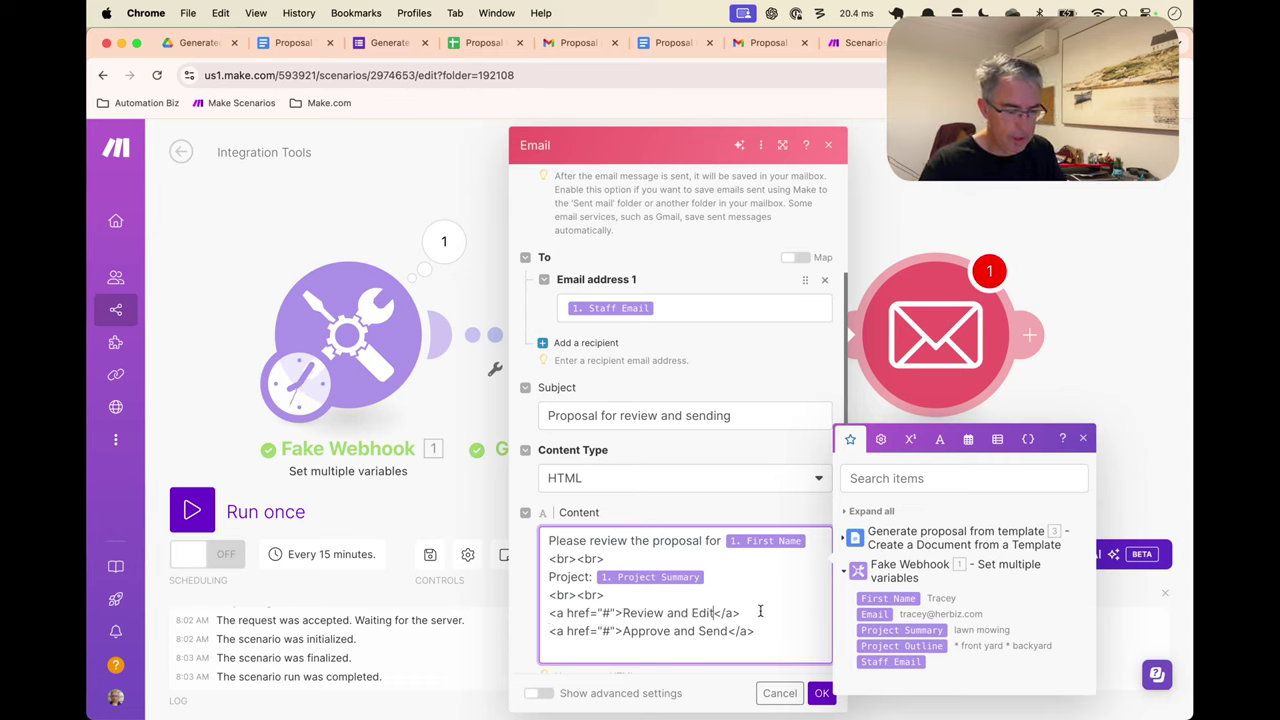
Replace the Review and Edit link's # with the generated document's Web View Link
left_click(772, 634)
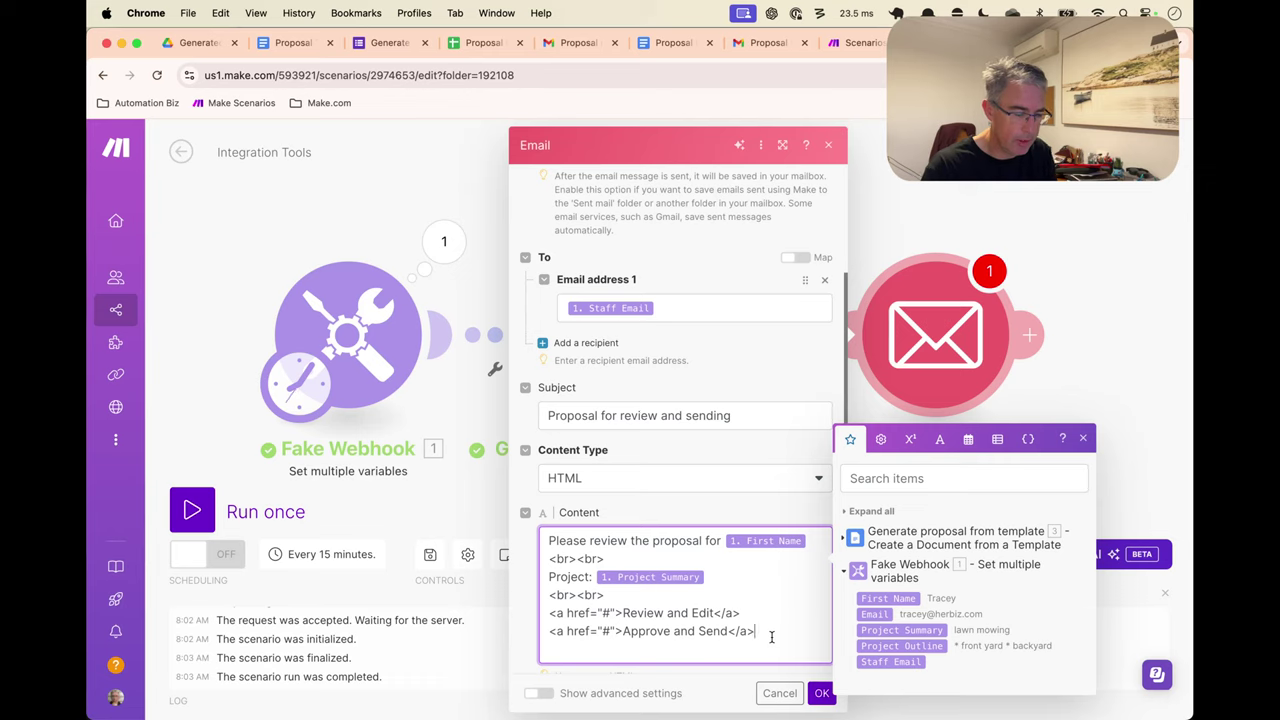
left_click(612, 613)
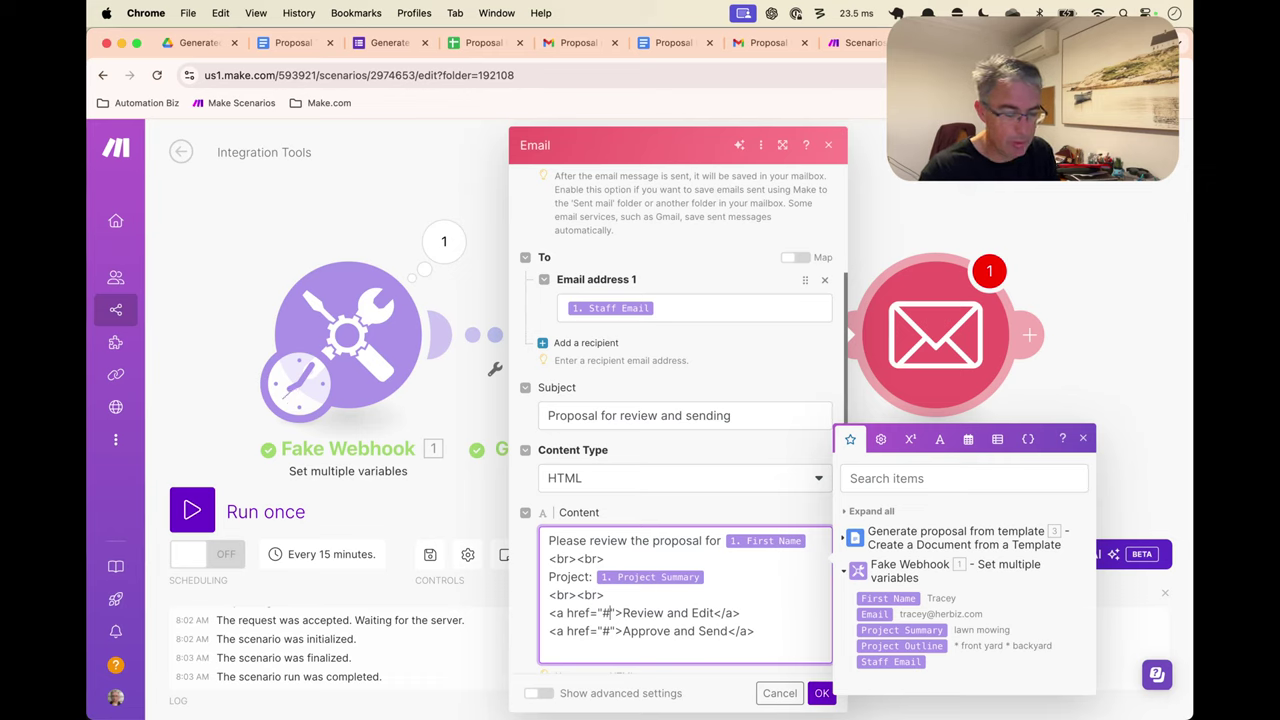
key("BackSpace")
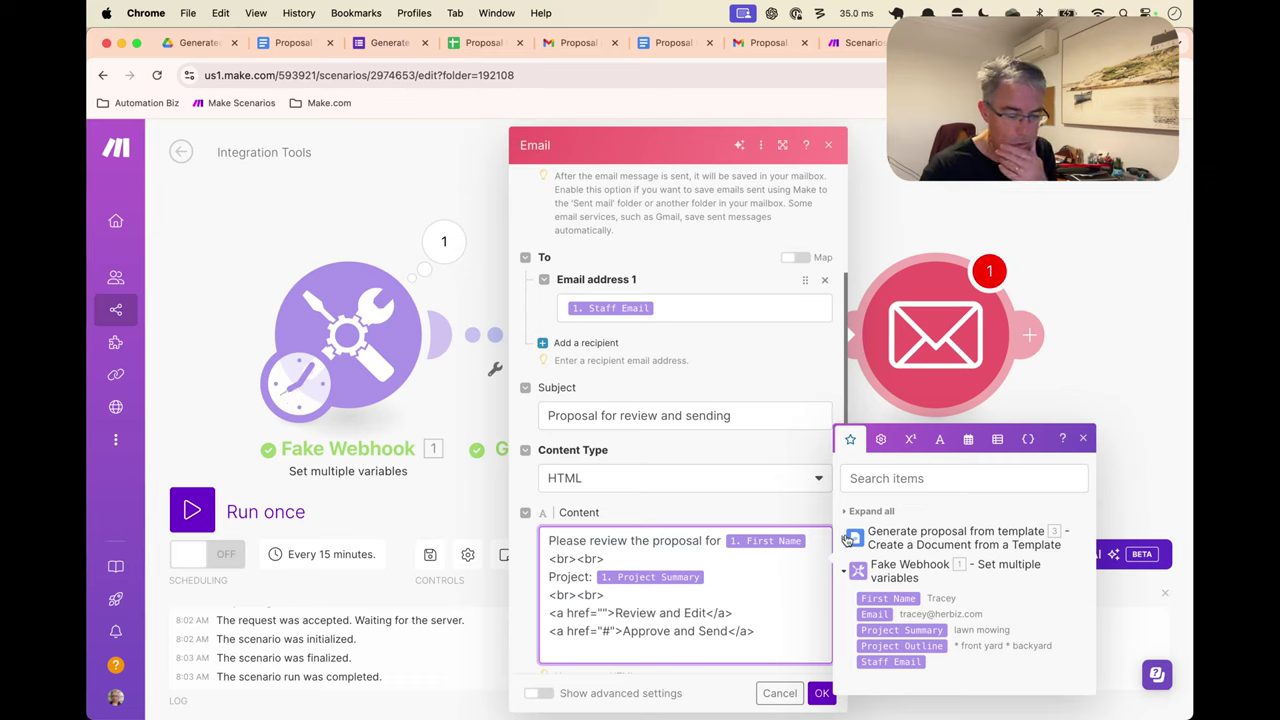
left_click(845, 538)
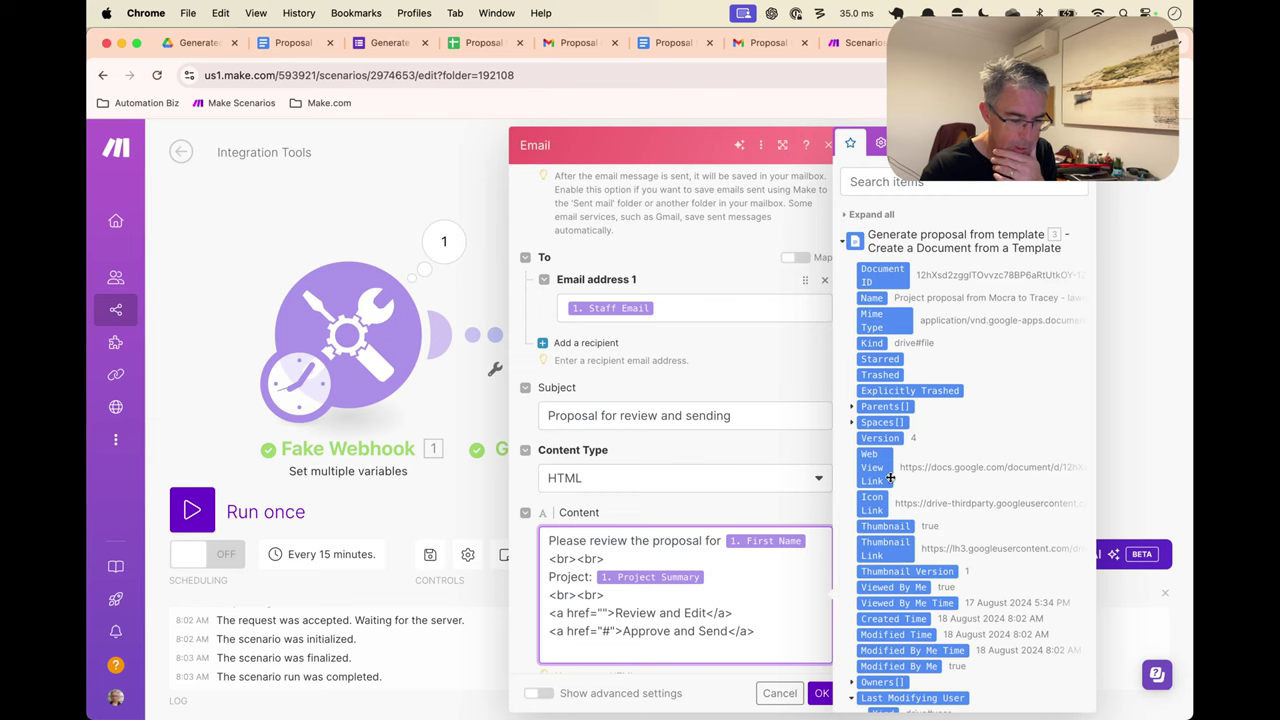
left_click(880, 468)
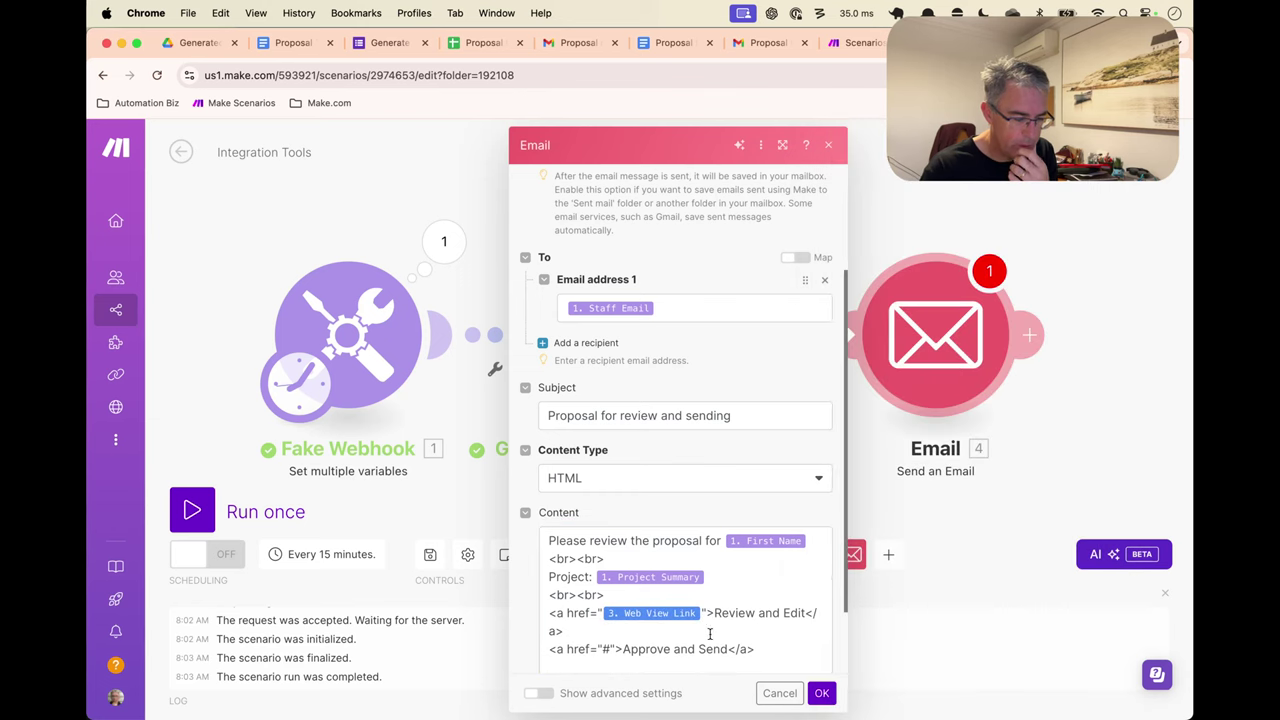
Wrap both links in <li> items inside an <ol> list and save the Email module
left_click(700, 649)
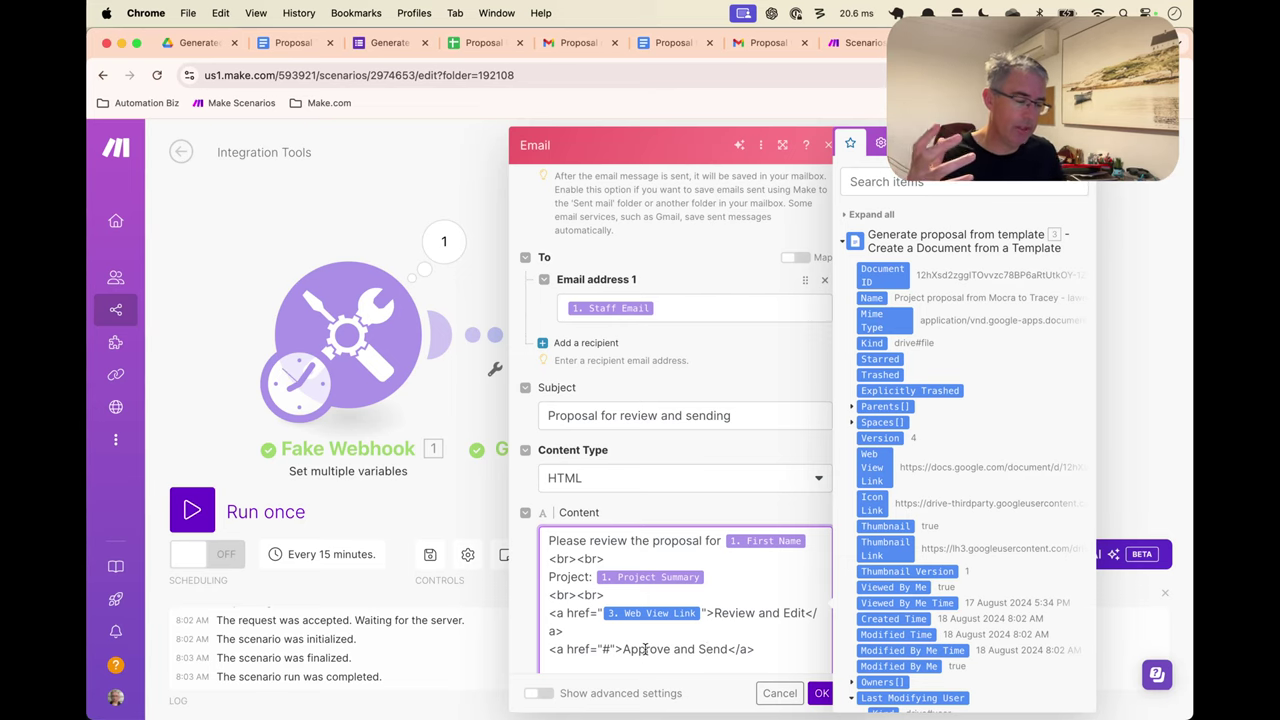
left_click(616, 598)
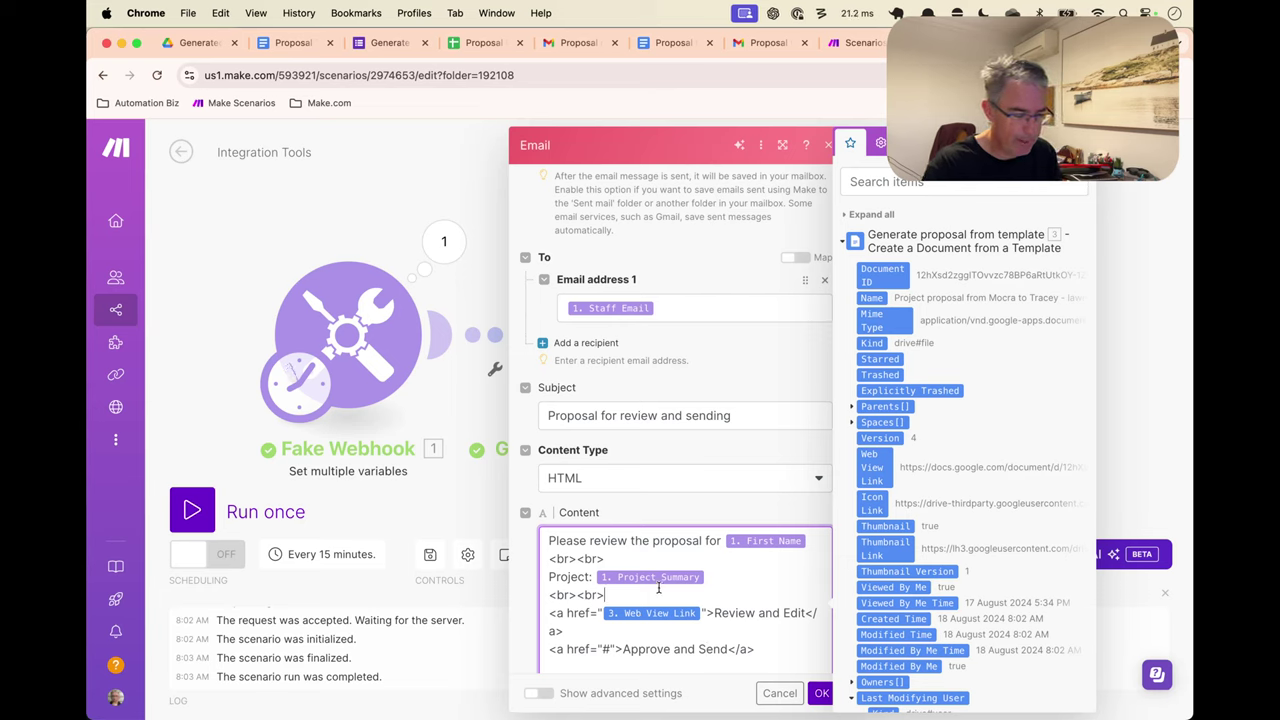
key("Return")
type("<ol>")
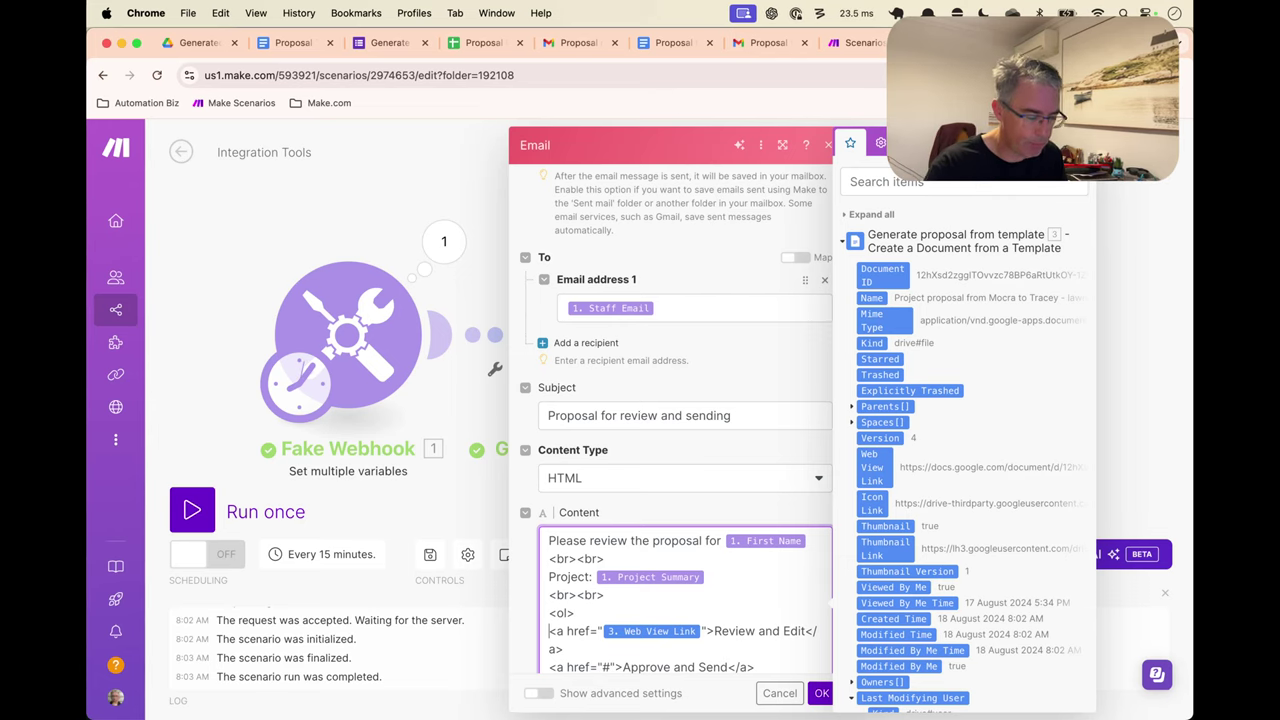
type("<li>")
type("</")
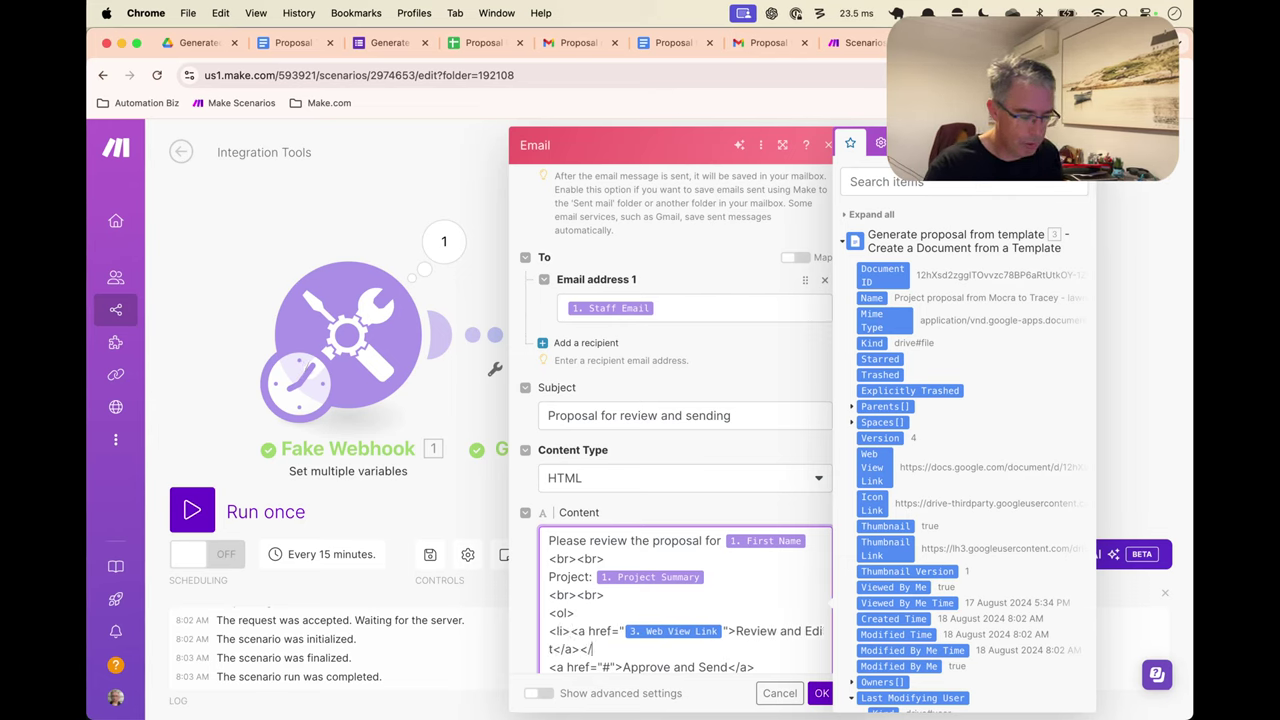
type("li>")
scroll(690, 560, "down", 2)
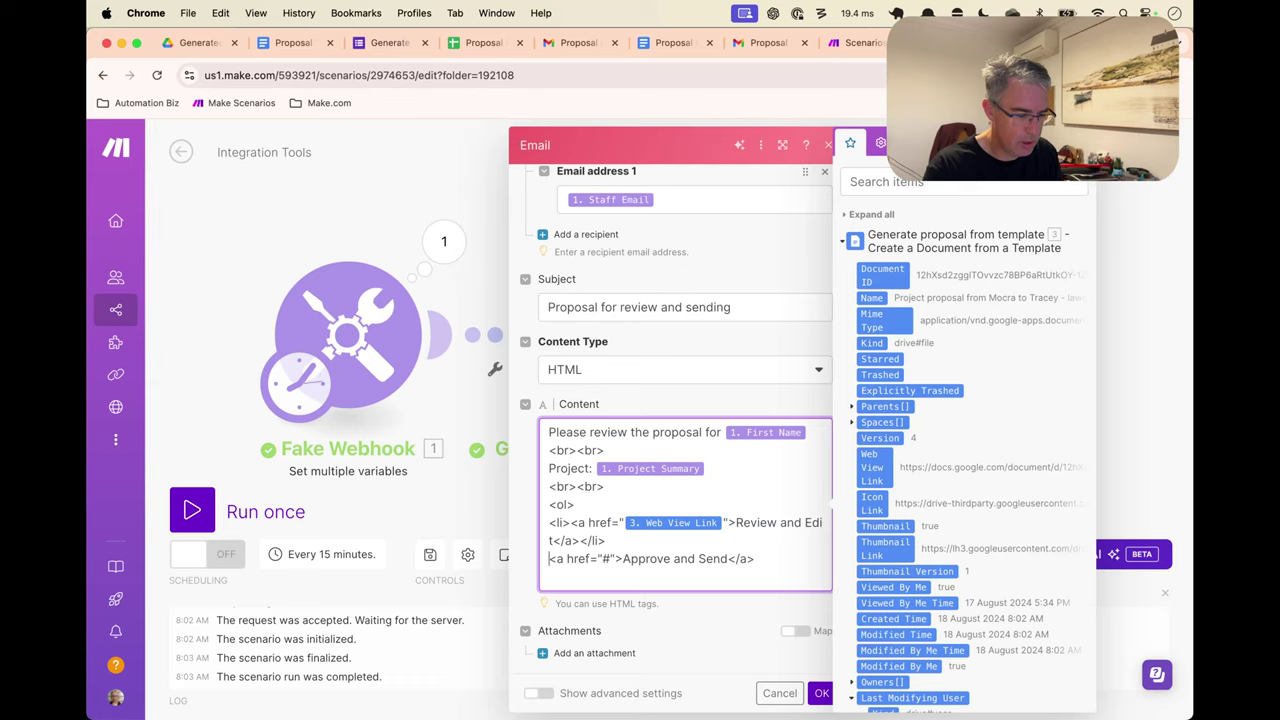
left_click(549, 558)
type("<li>")
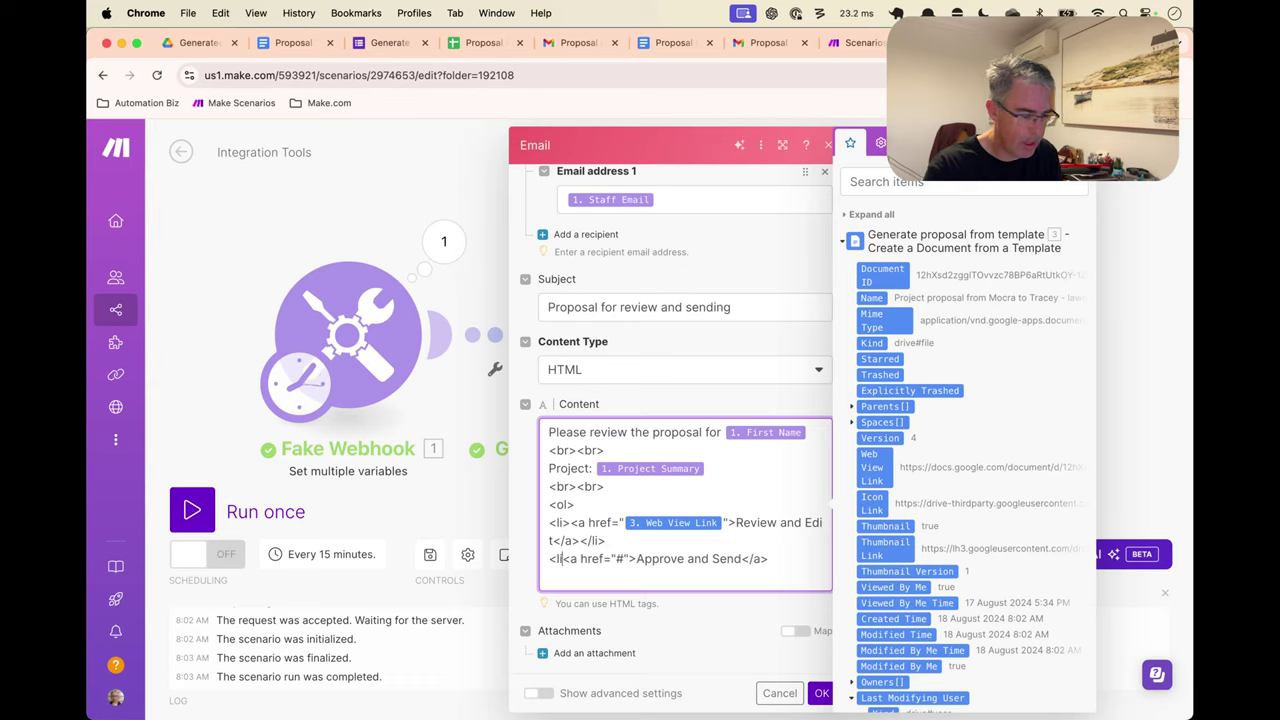
key("End")
type("<")
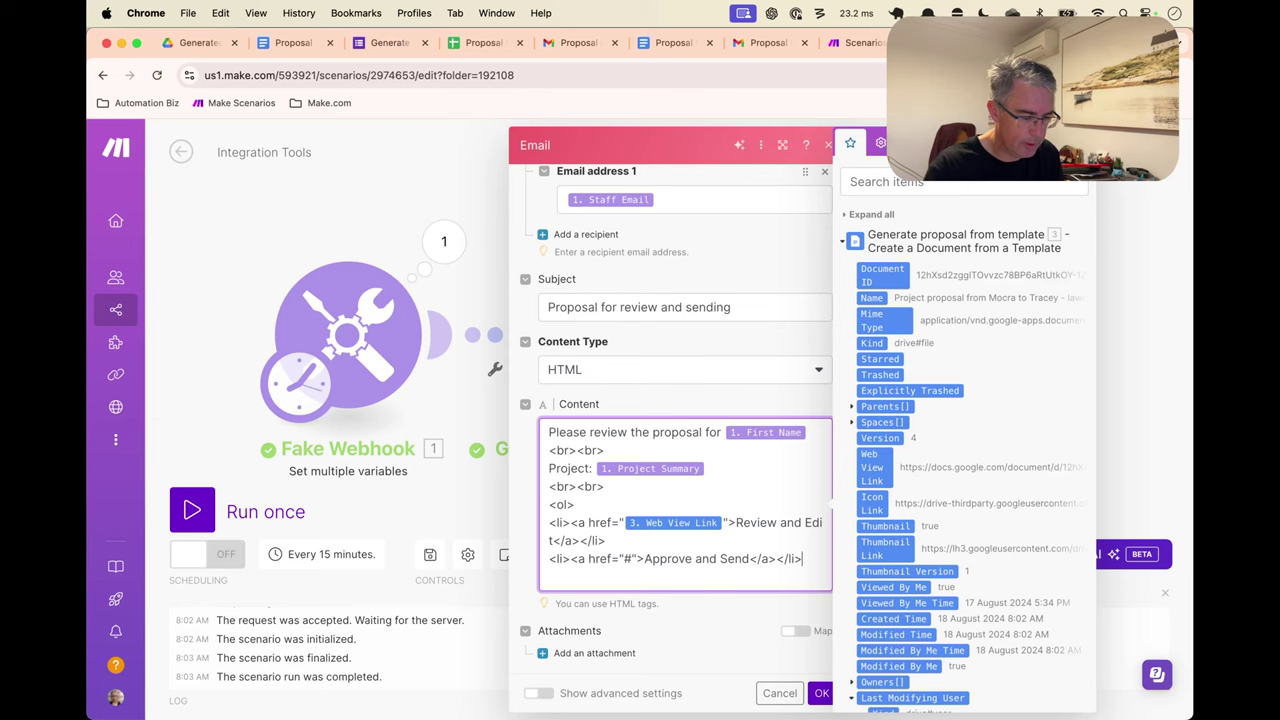
key("super+Tab")
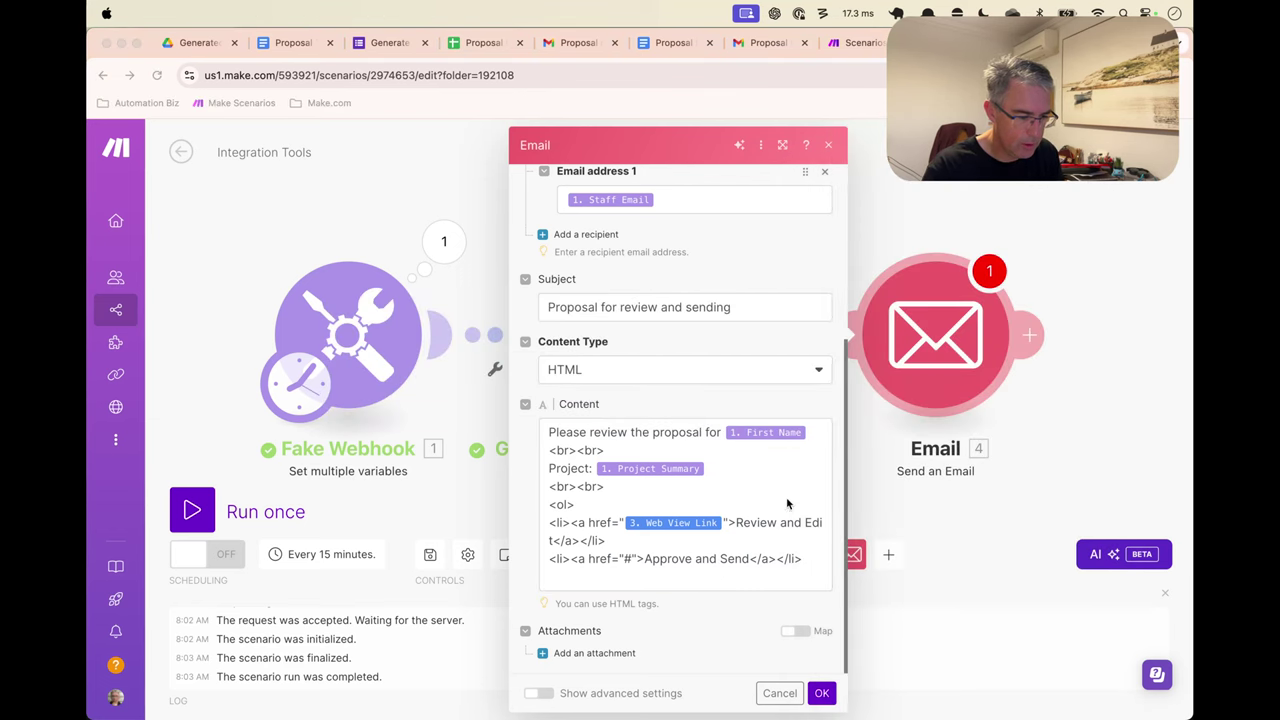
left_click(787, 503)
left_click(800, 558)
key("Return")
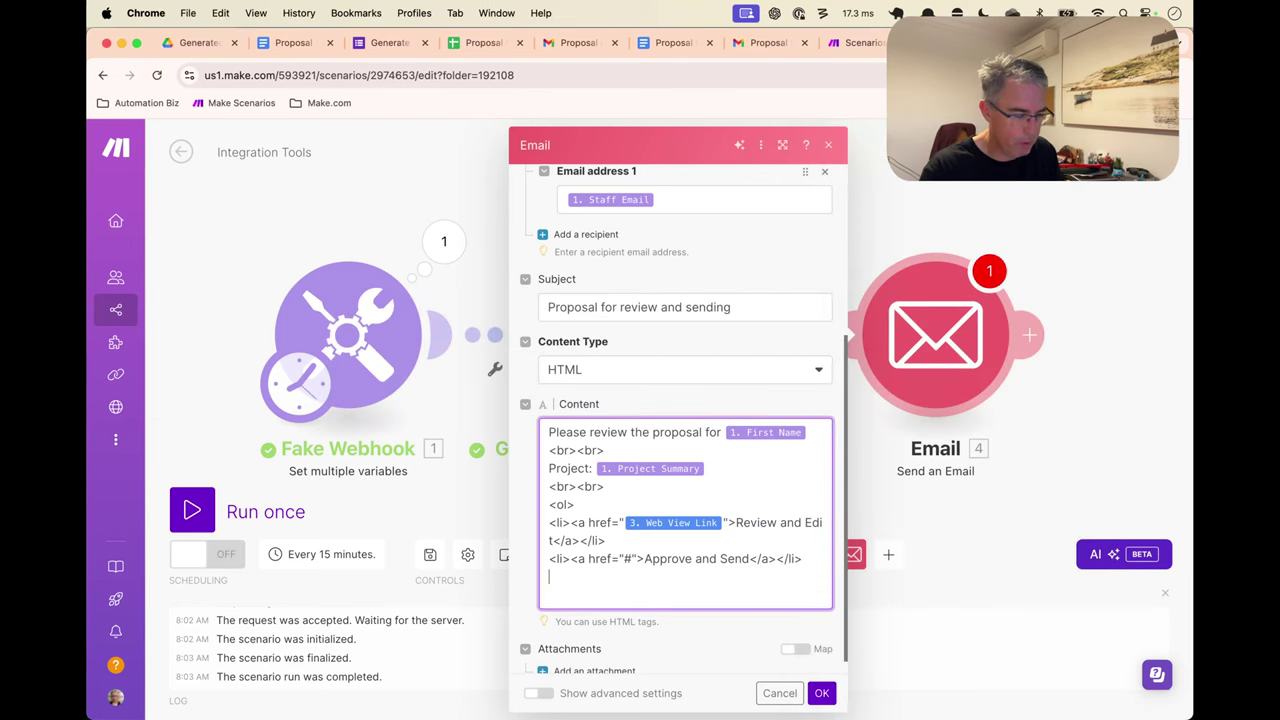
type("<ol")
type("ol>")
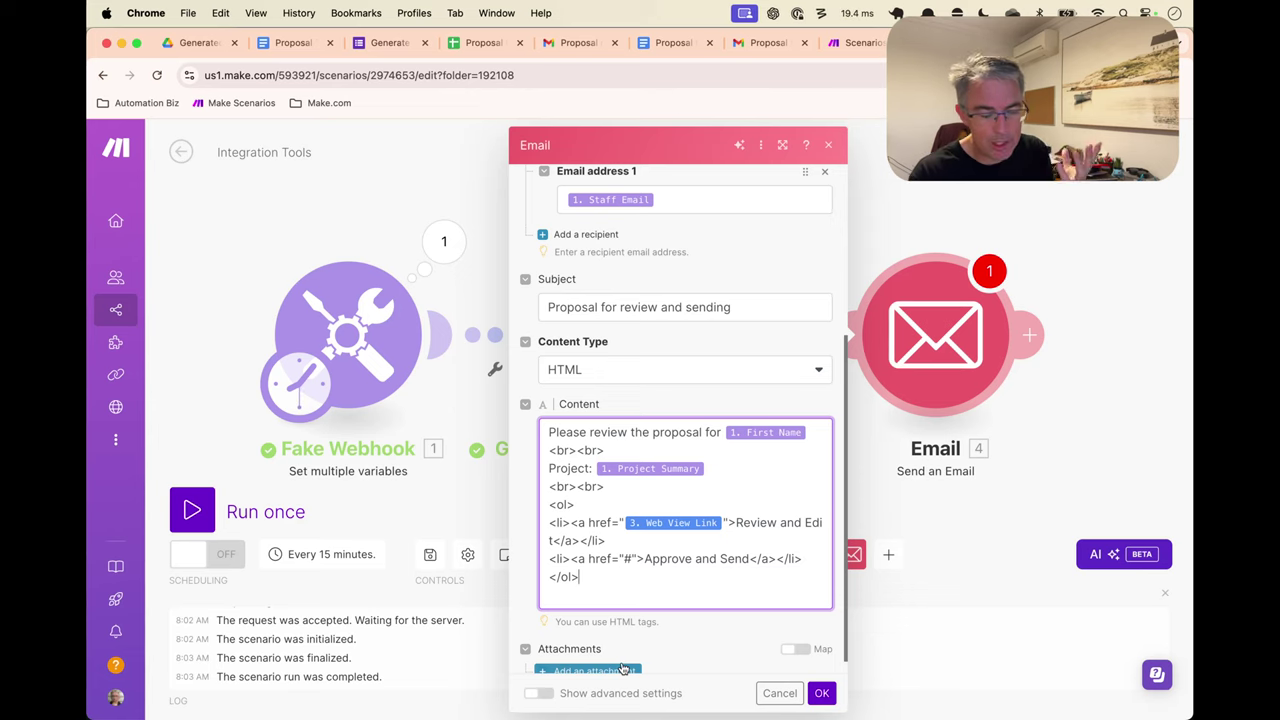
scroll(628, 615, "down", 1)
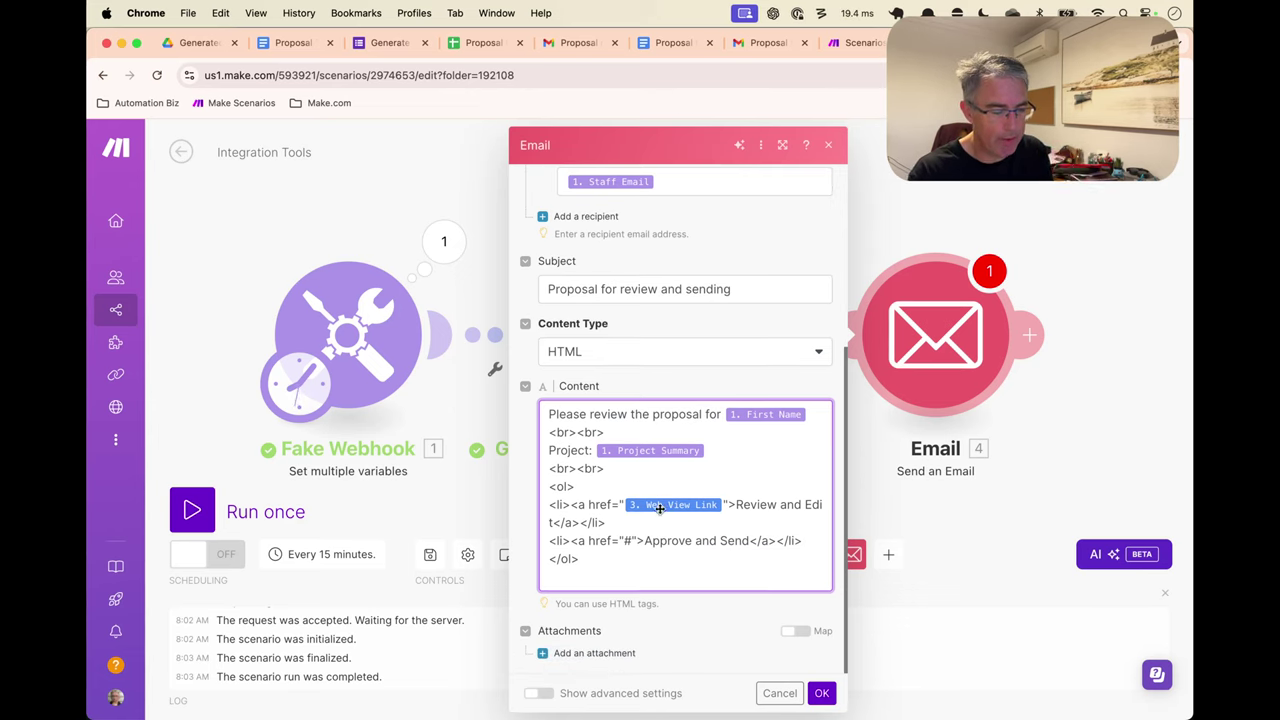
mouse_move(660, 508)
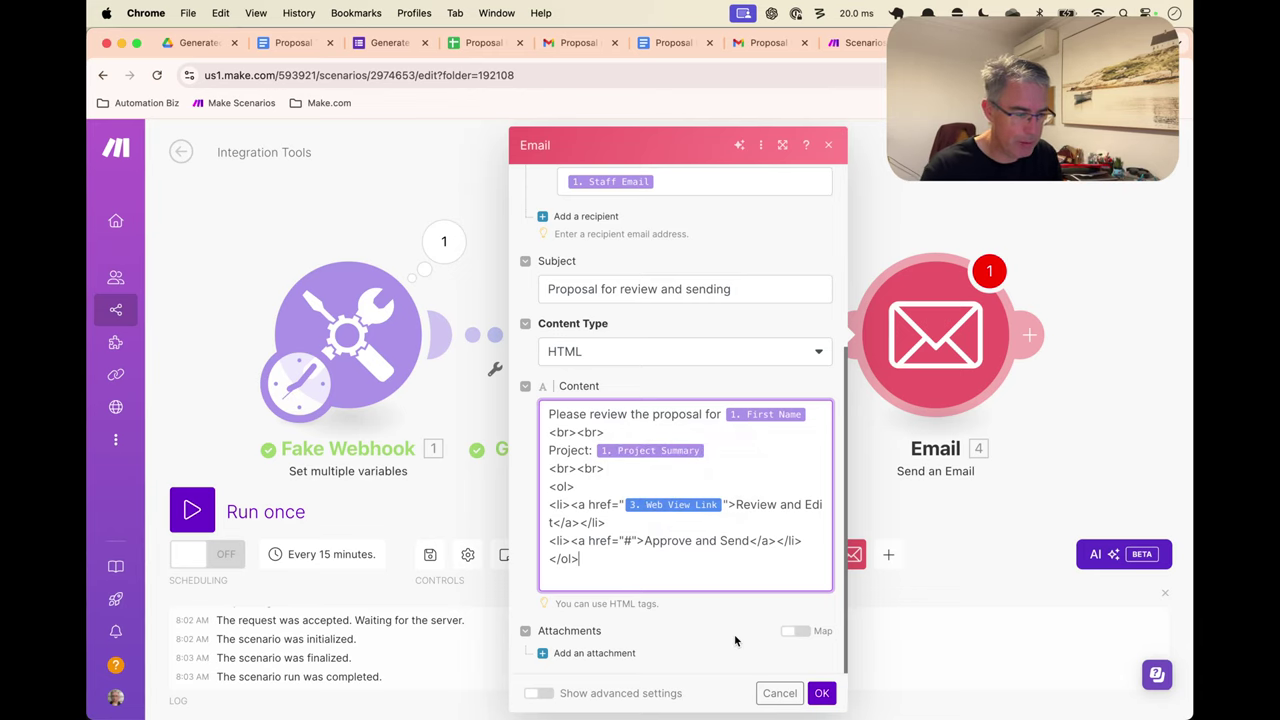
left_click(821, 693)
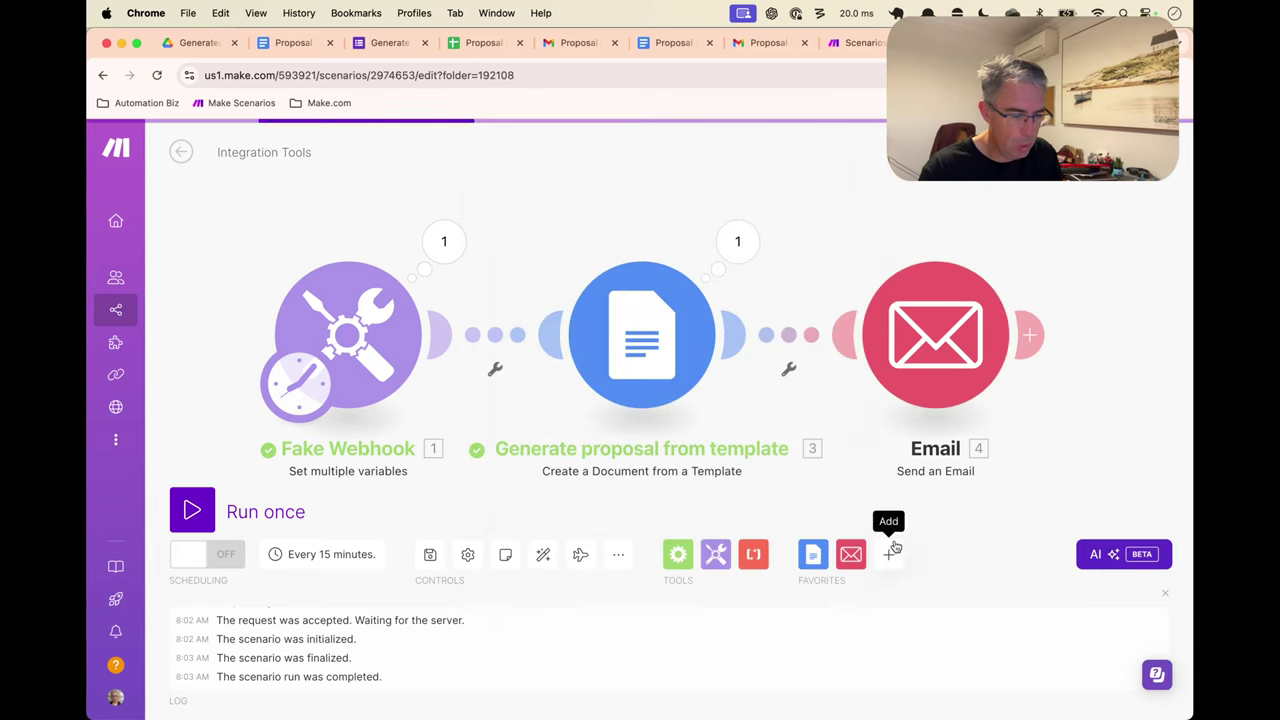
Test-run only the Email module, confirming the Staff Email test value
right_click(958, 318)
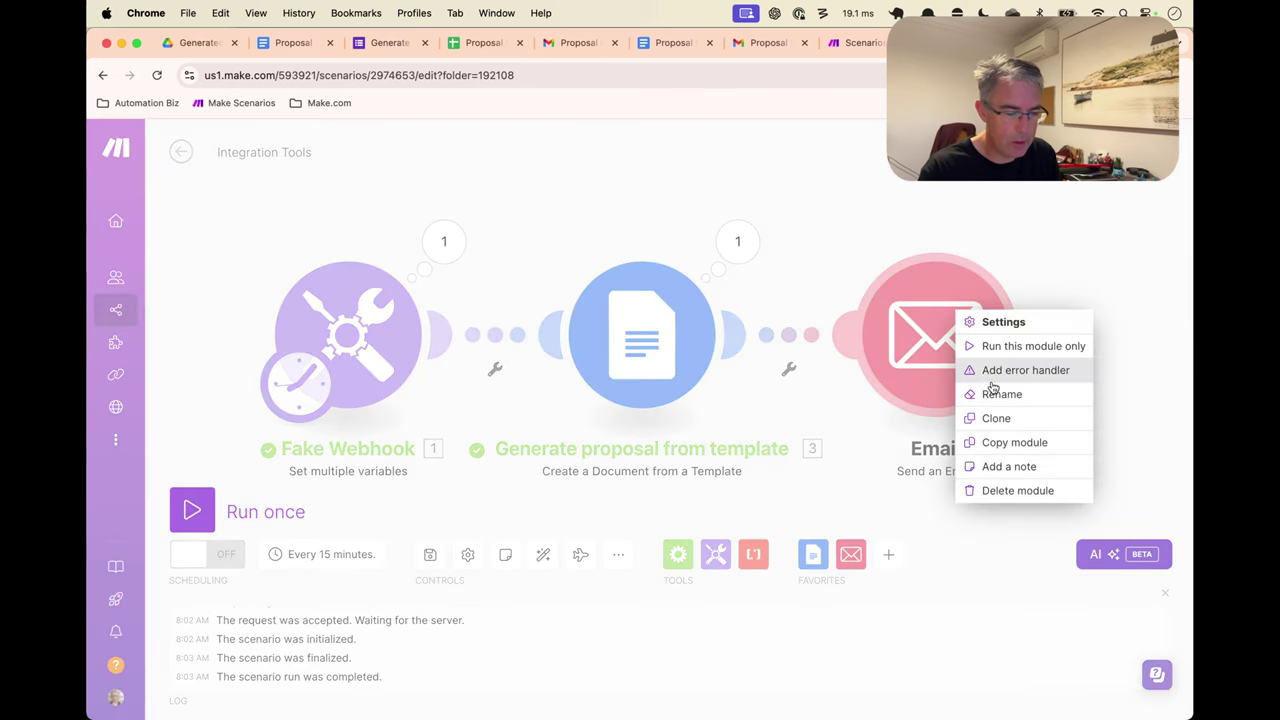
left_click(1010, 343)
scroll(686, 449, "down", 5)
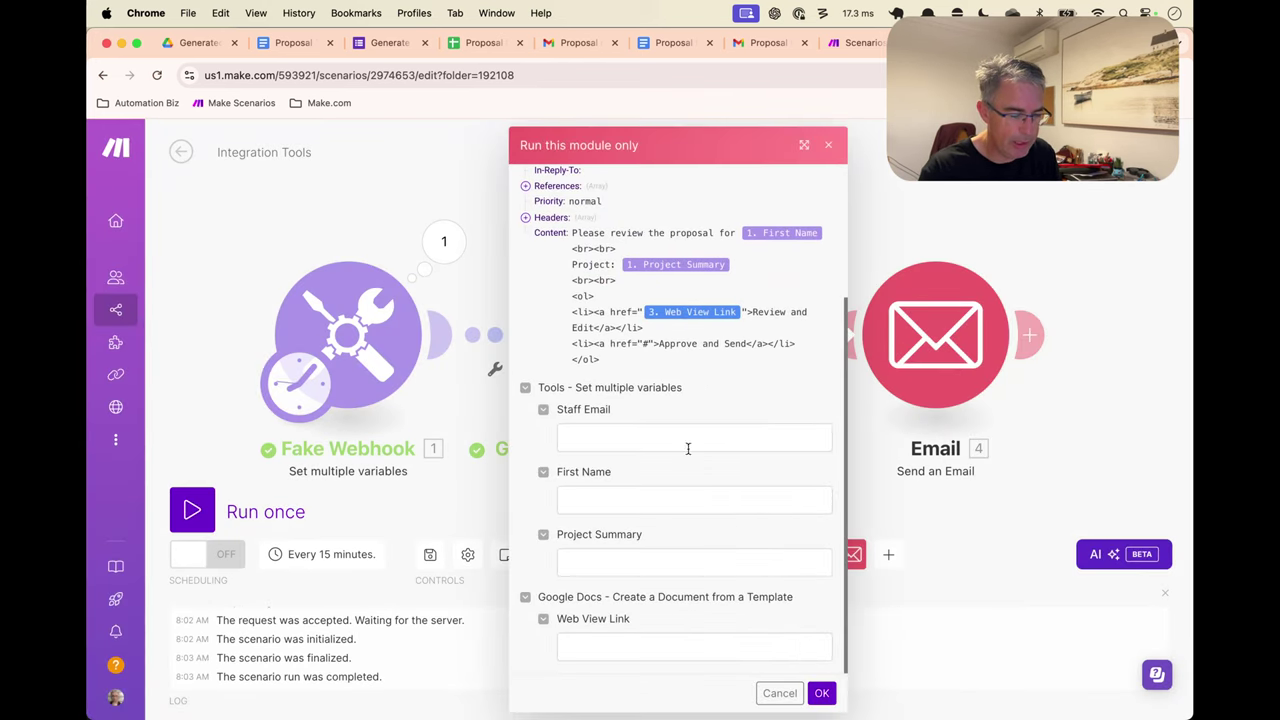
left_click(703, 440)
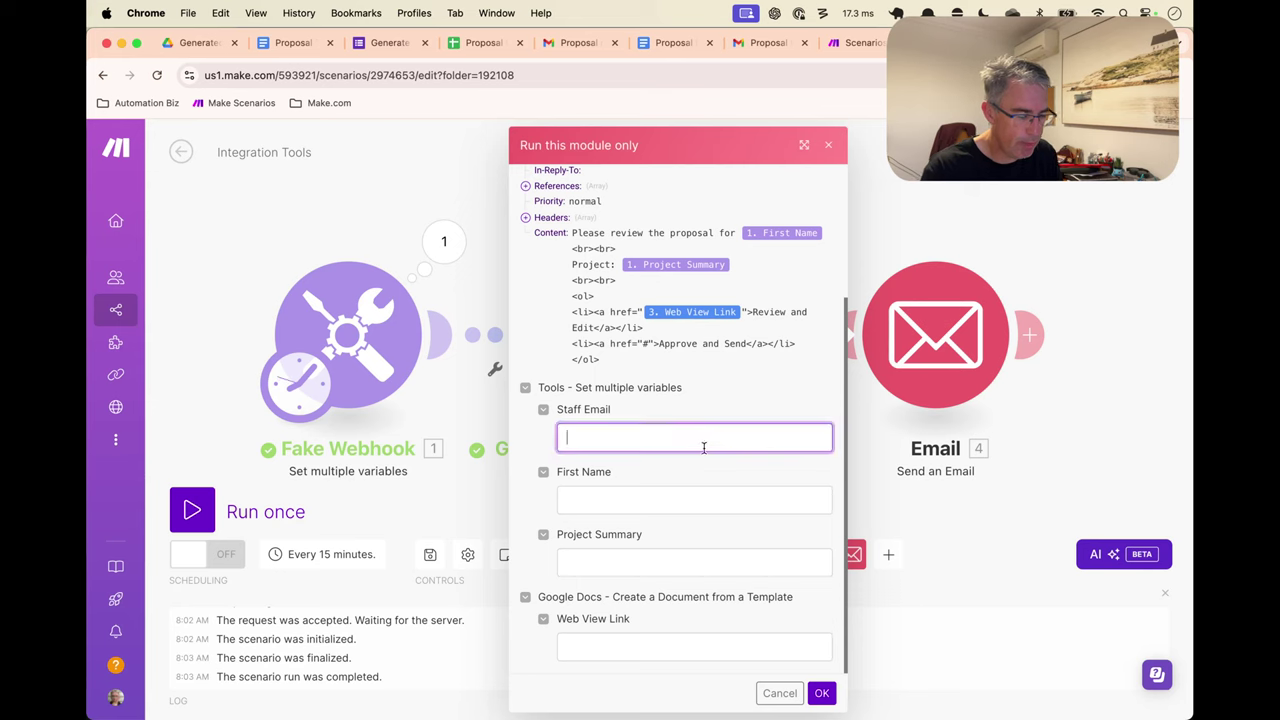
left_click(779, 693)
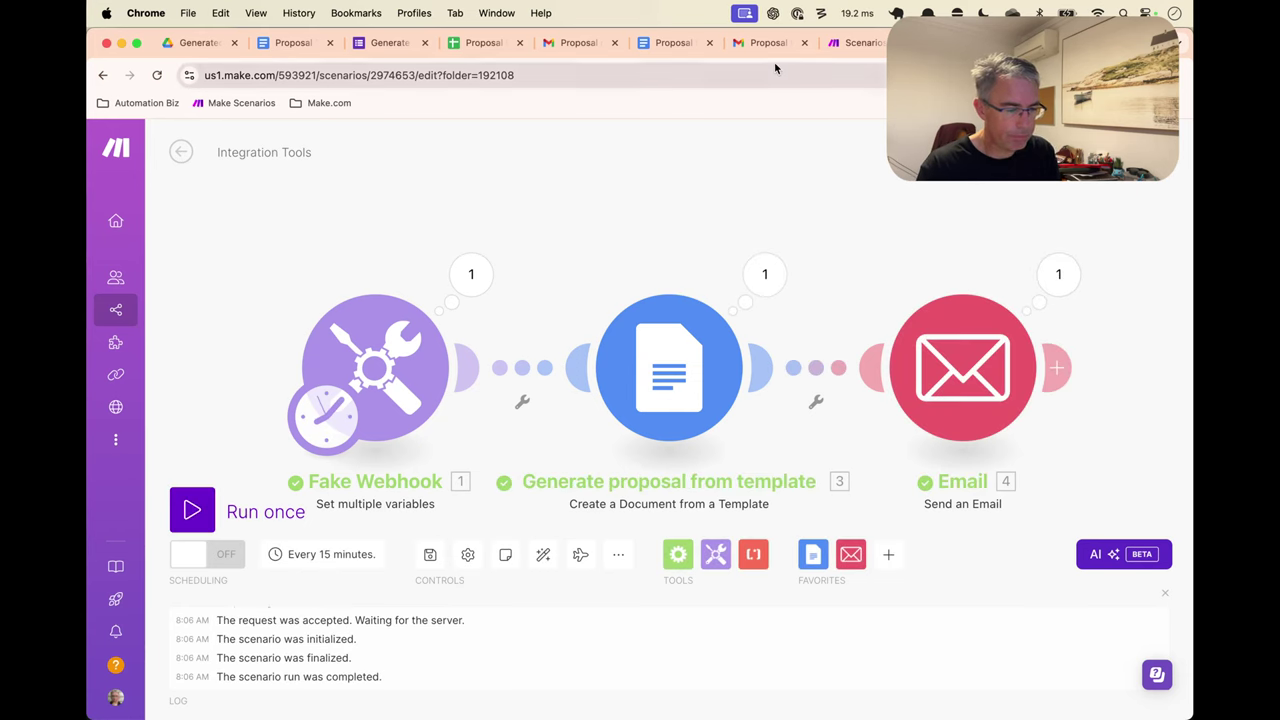
Open the 'Proposal for review and sending' email, view its Review and Edit document, then close it
left_click(579, 46)
left_click(278, 246)
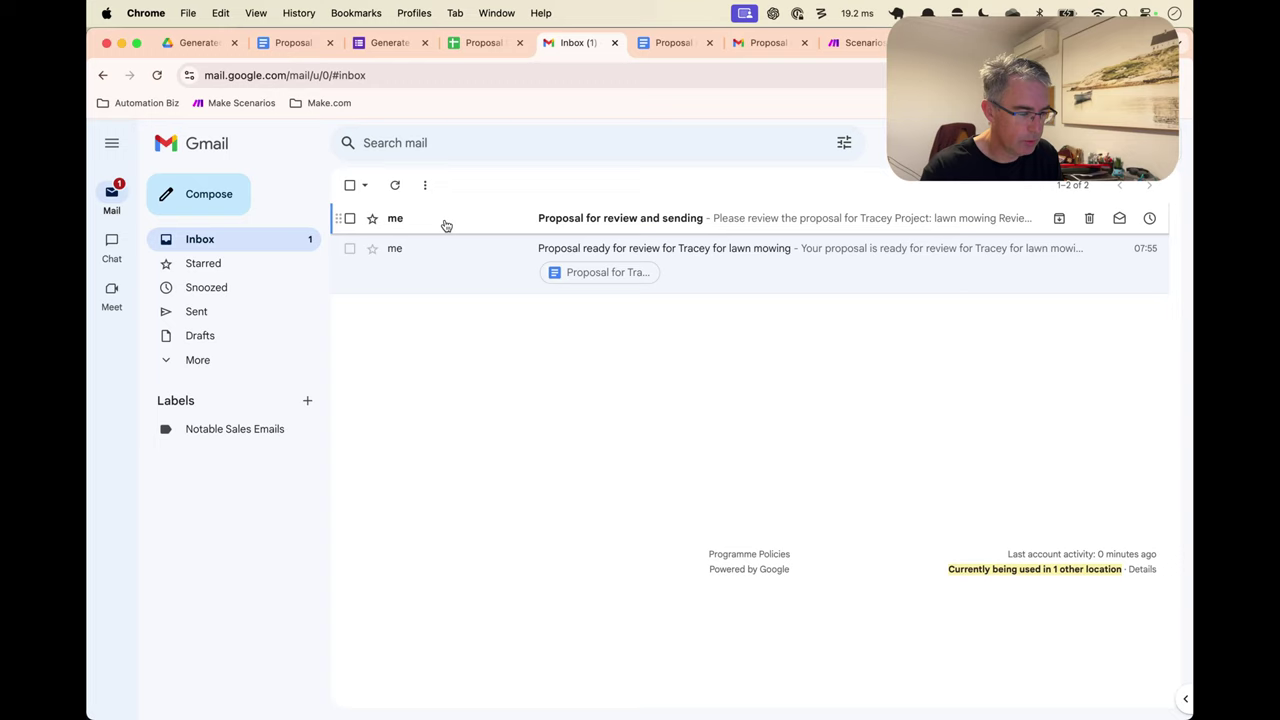
left_click(656, 217)
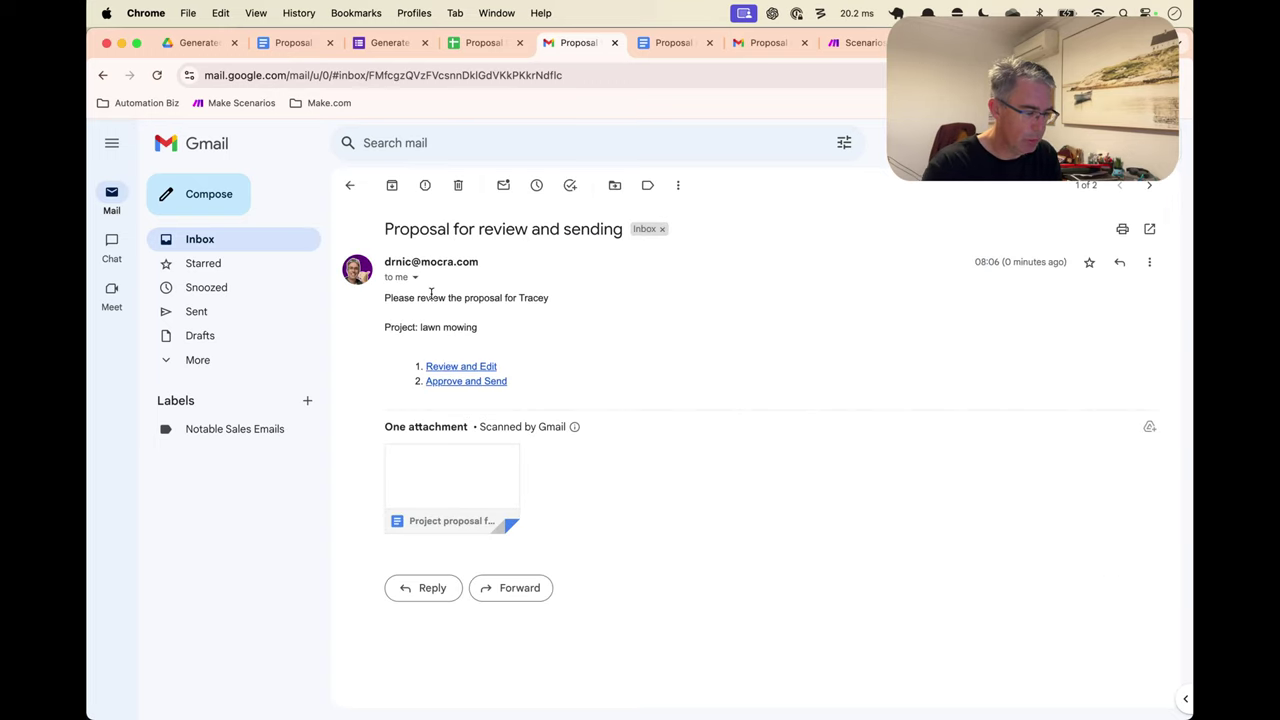
left_click(478, 368)
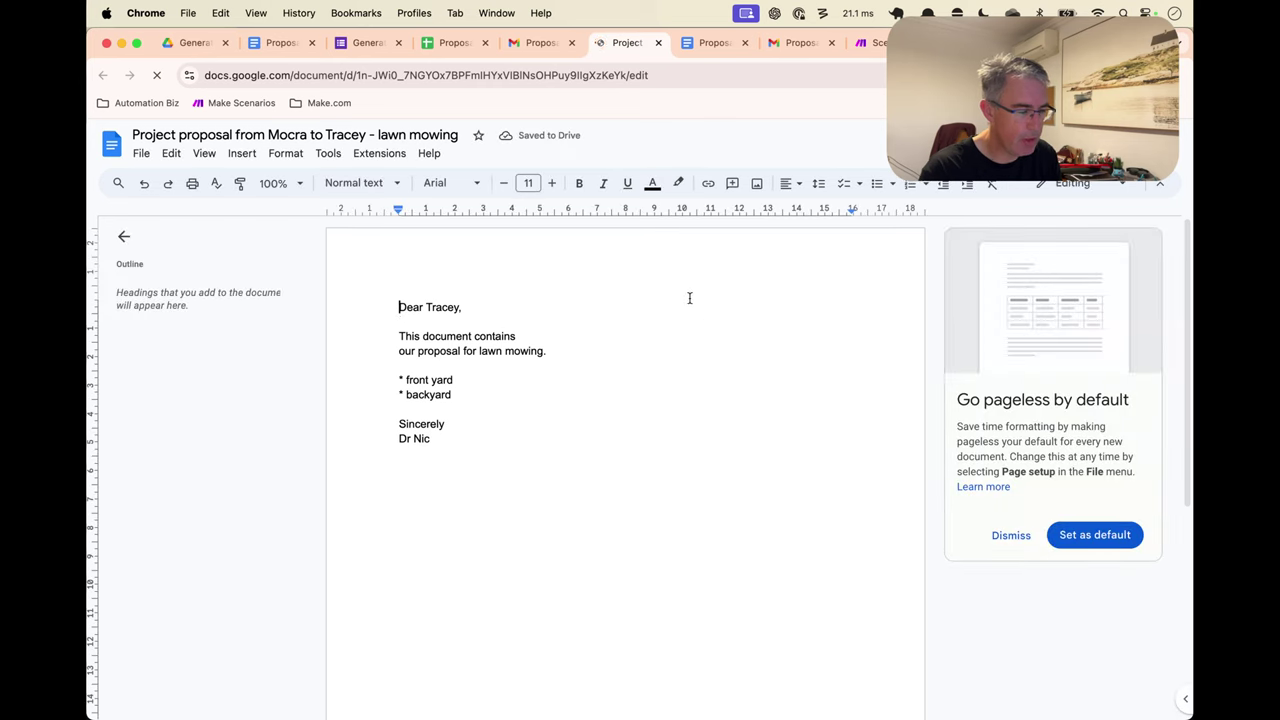
key("super+w")
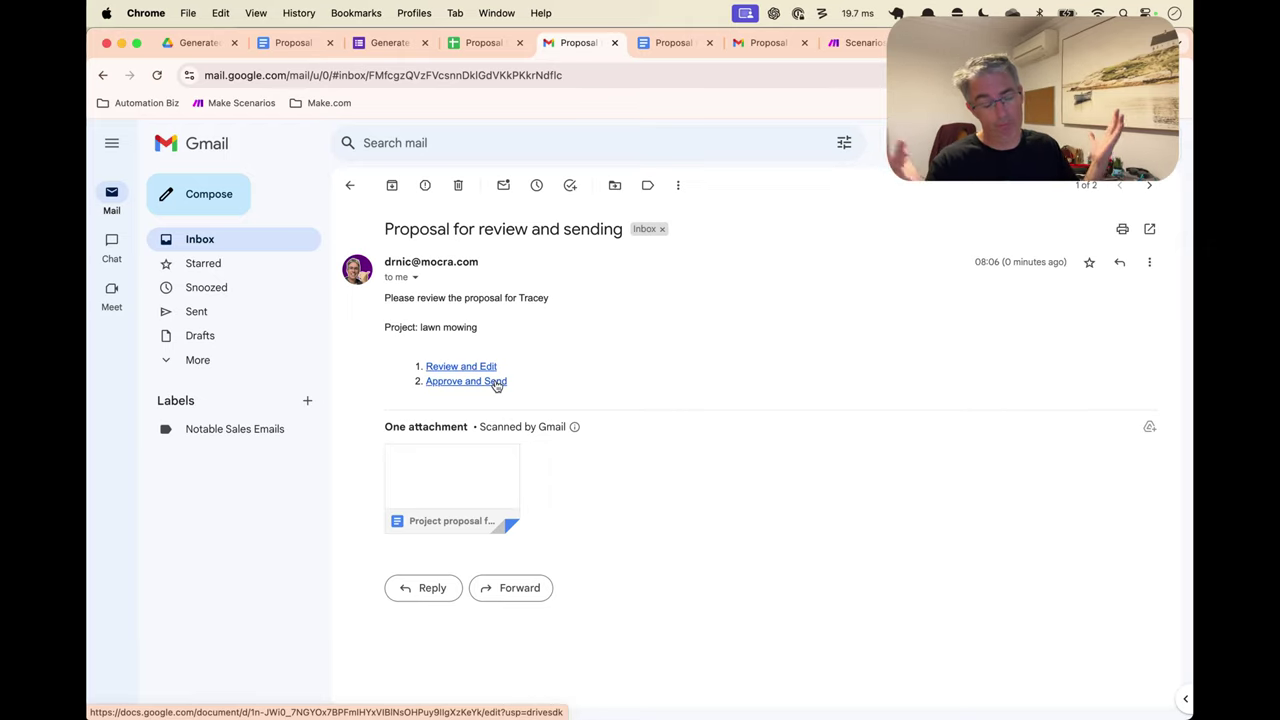
Check the Proposal Inputs rows, with row 7's lawn mowing project marked Sent, then return to Make
left_click(479, 47)
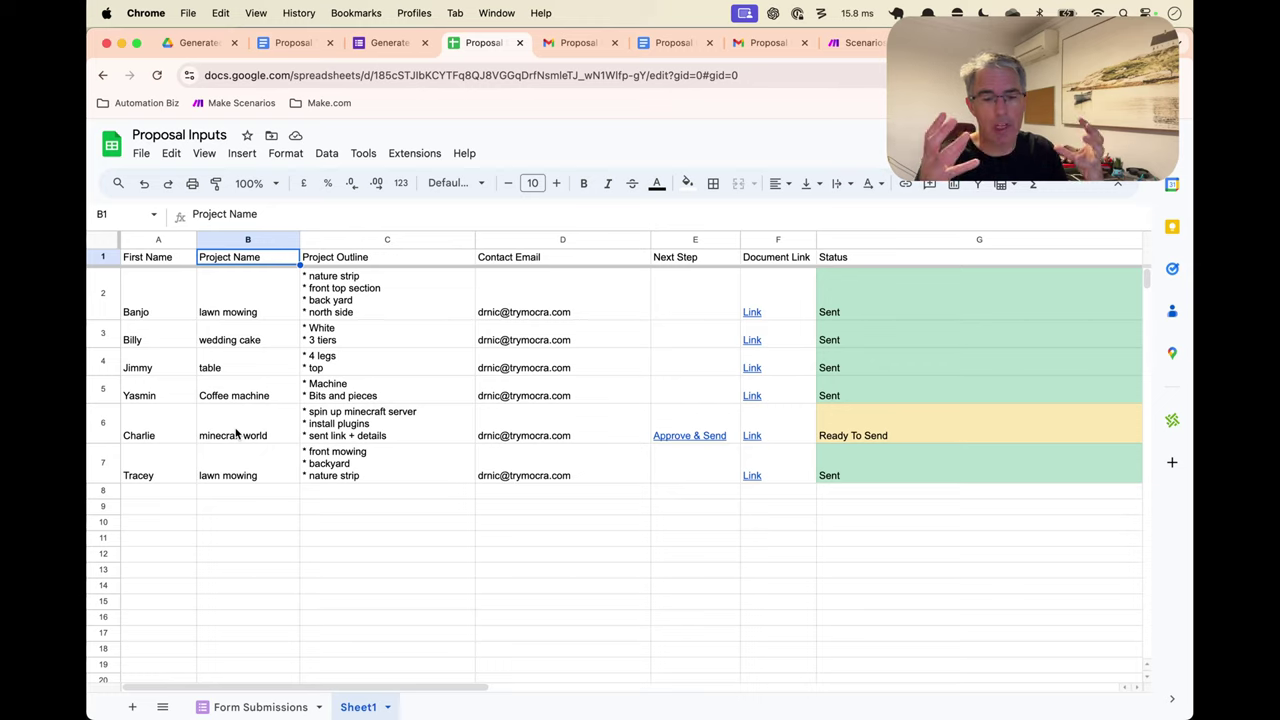
left_click(172, 492)
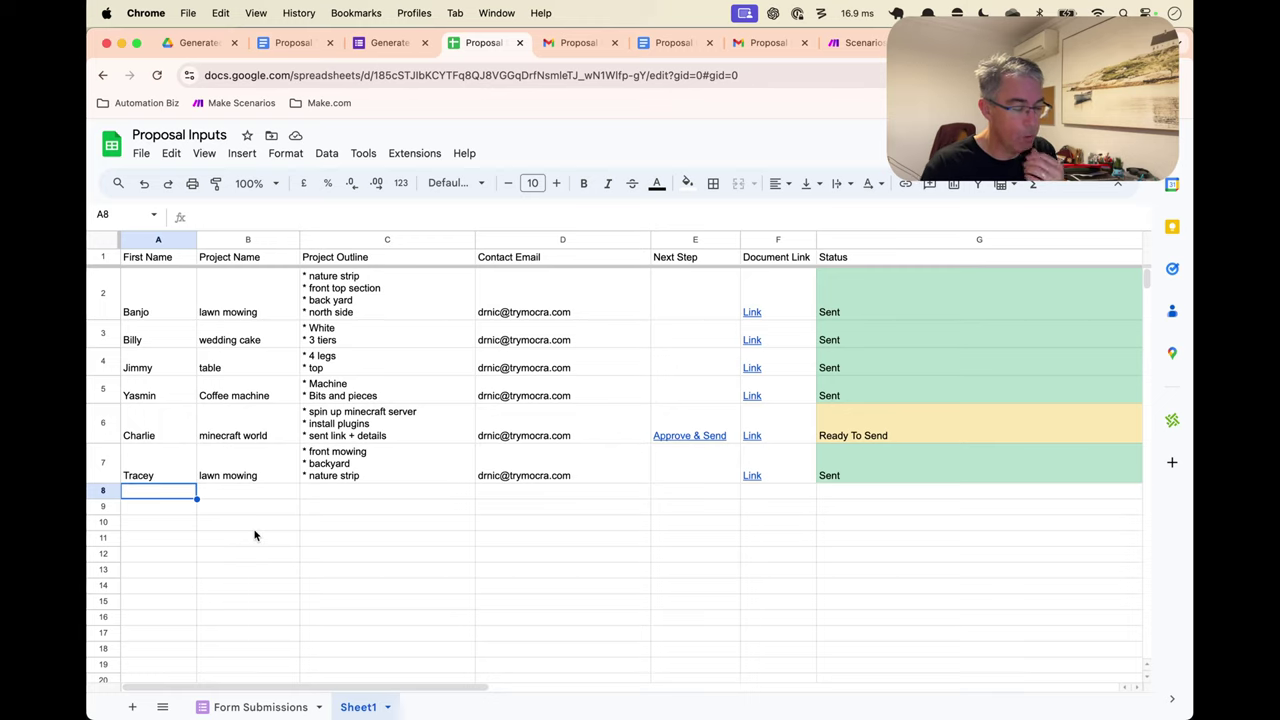
mouse_move(524, 312)
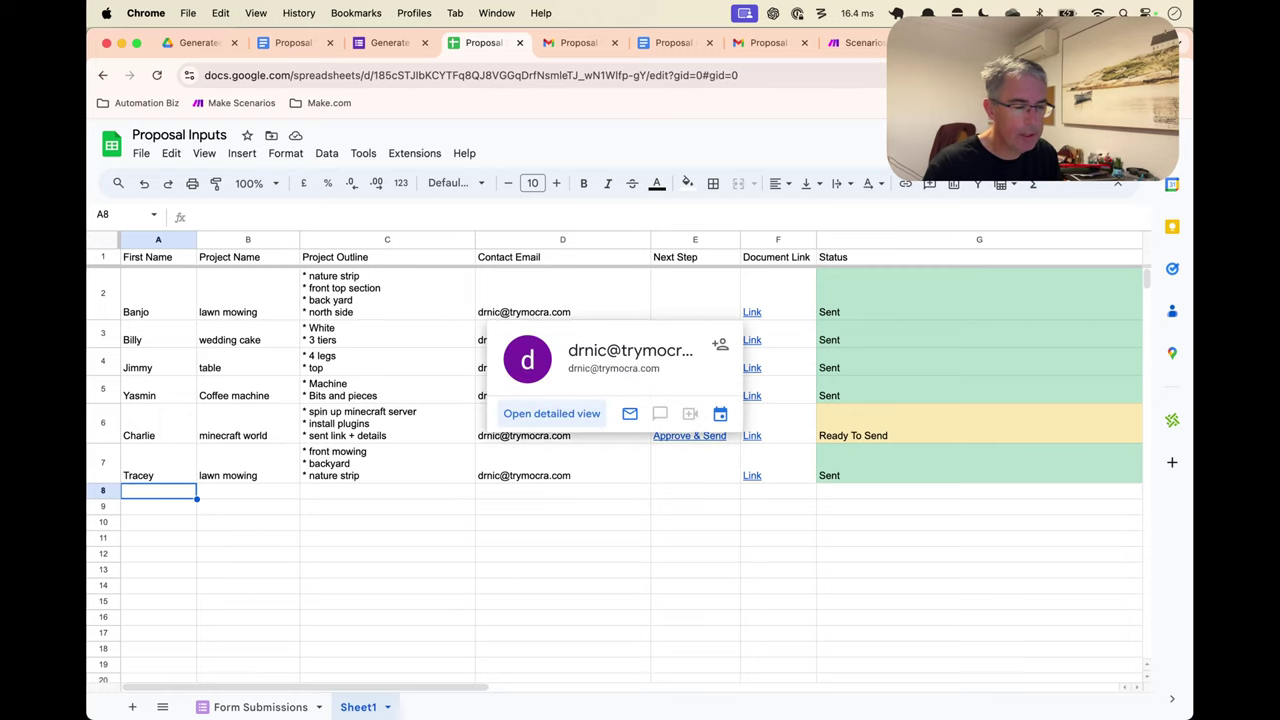
key("super+9")
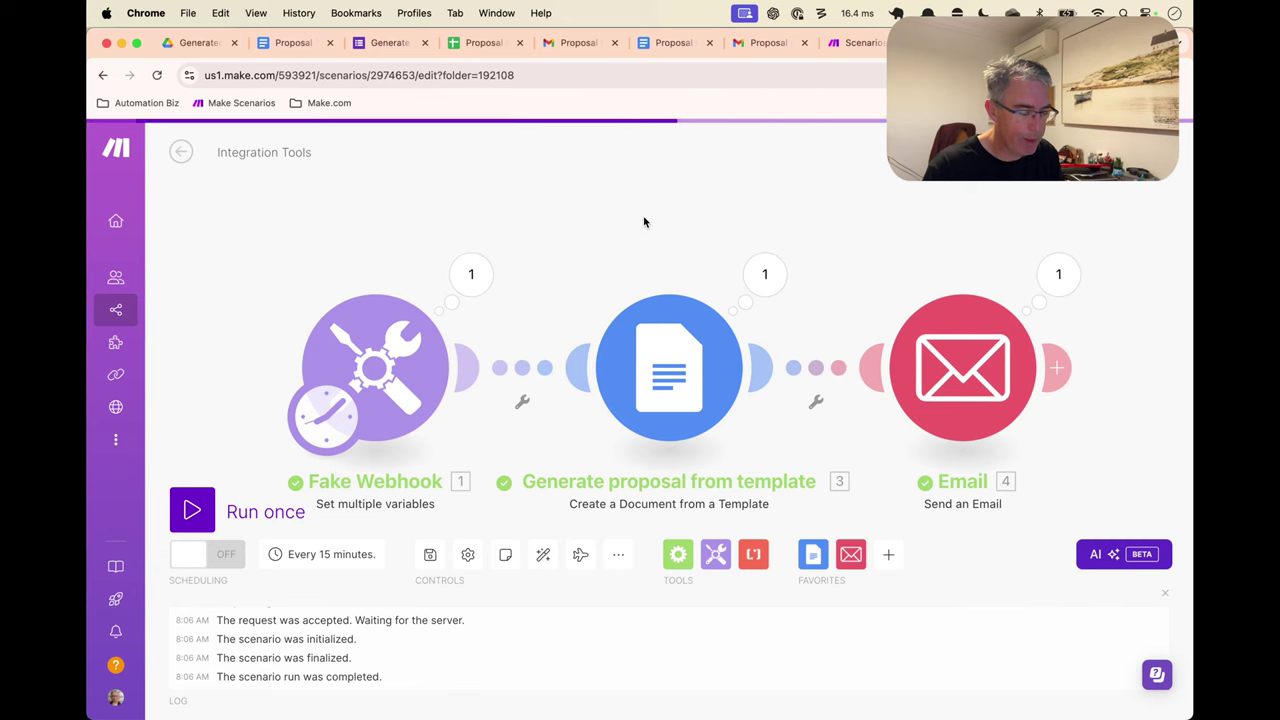
Detach Fake Webhook from the proposal step and move it below the chain
left_click(526, 396)
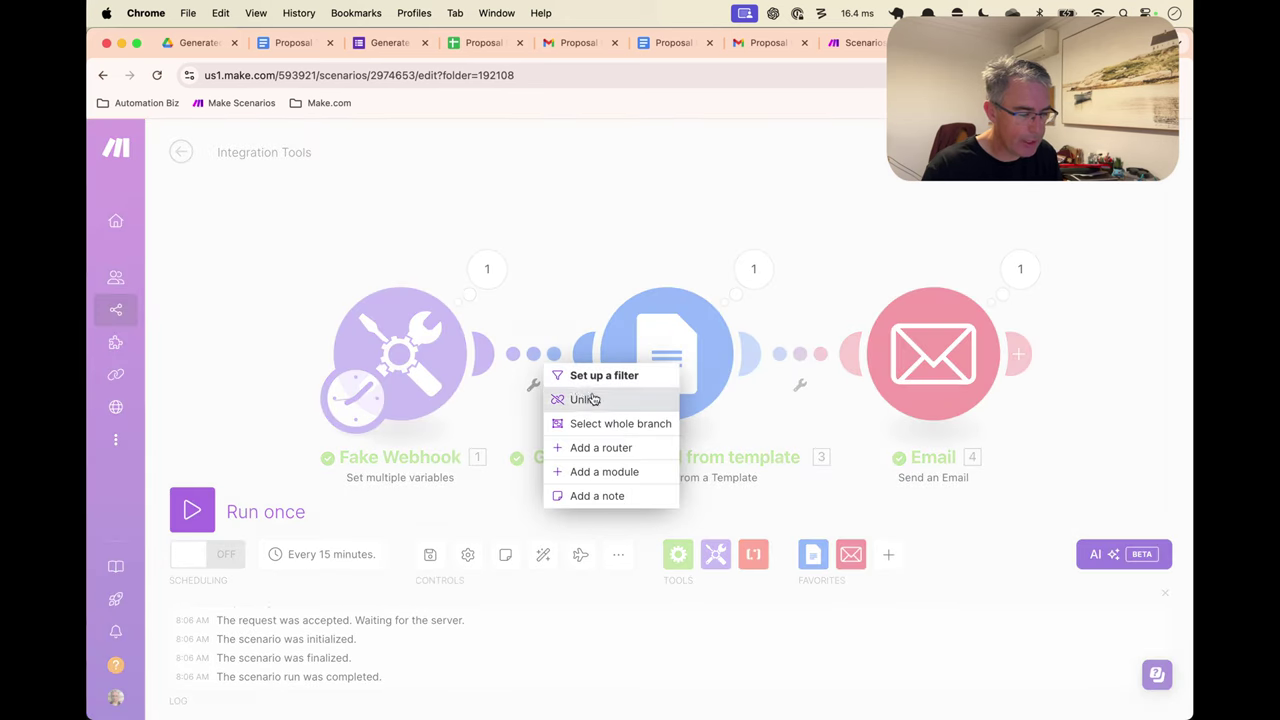
left_click(451, 366)
left_click_drag(451, 366, 407, 553)
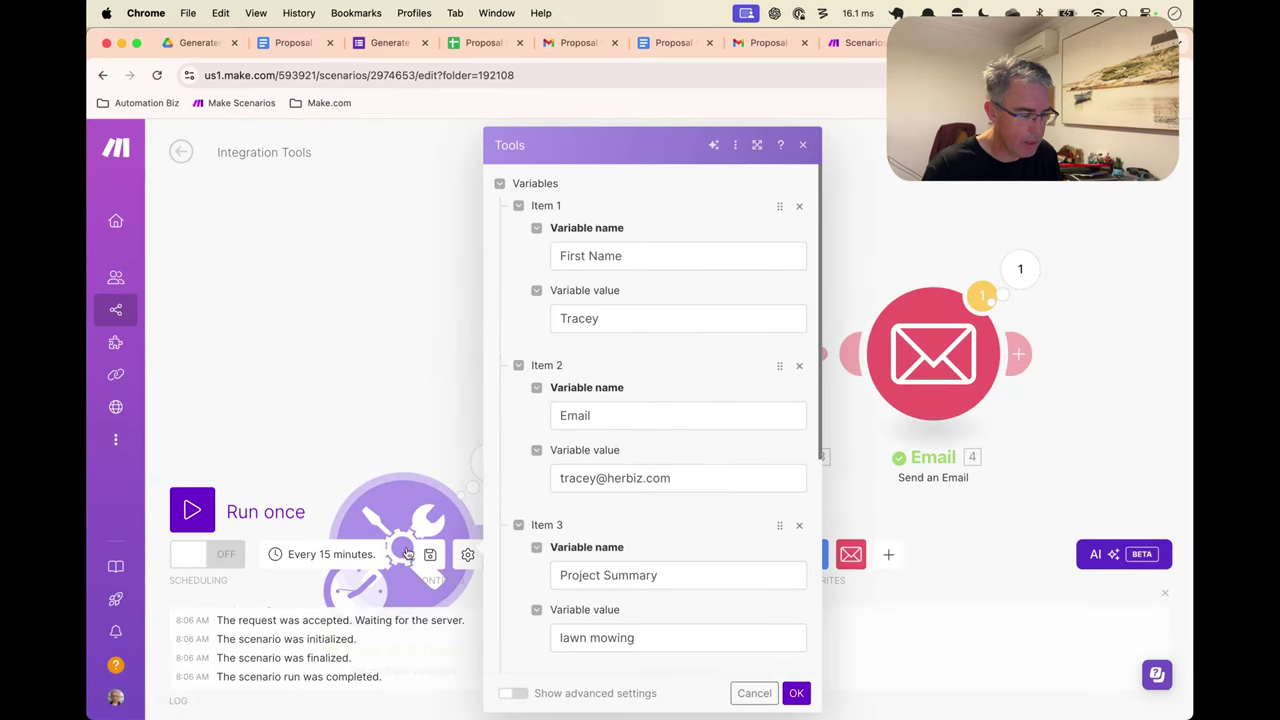
key("Escape")
Add a Google Sheets Search Rows module and connect it into the scenario flow
right_click(382, 234)
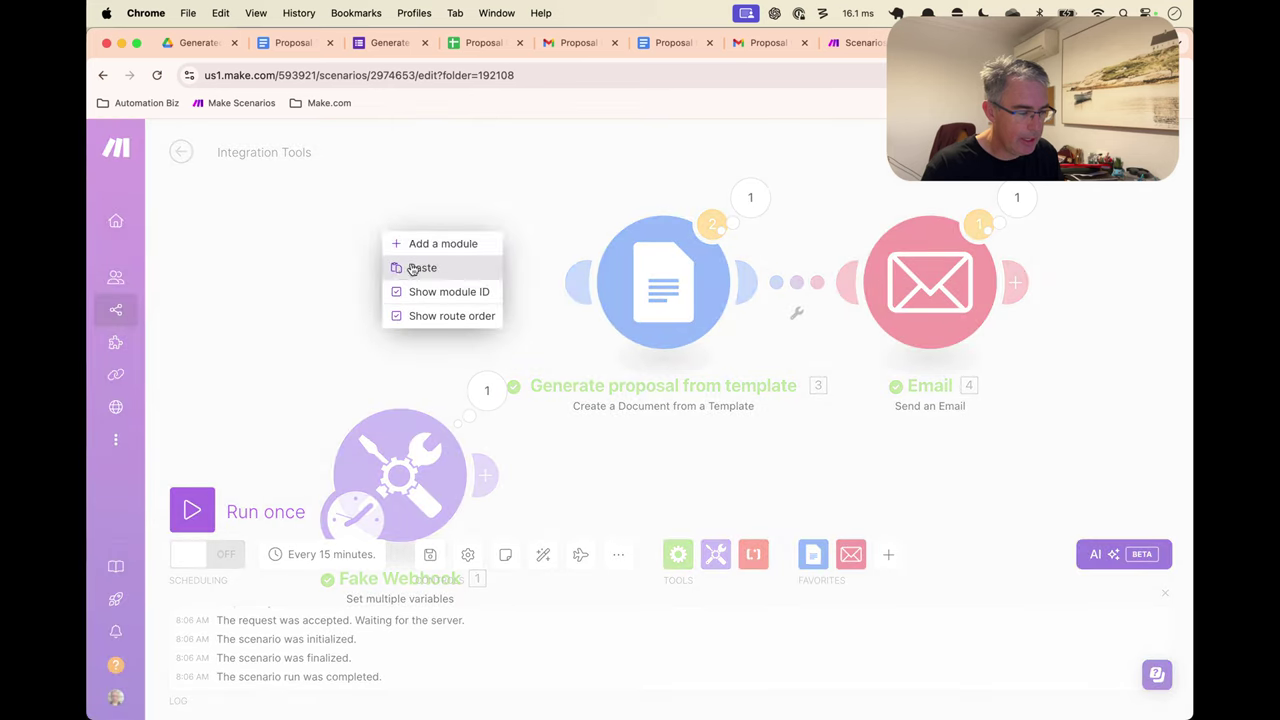
left_click(468, 246)
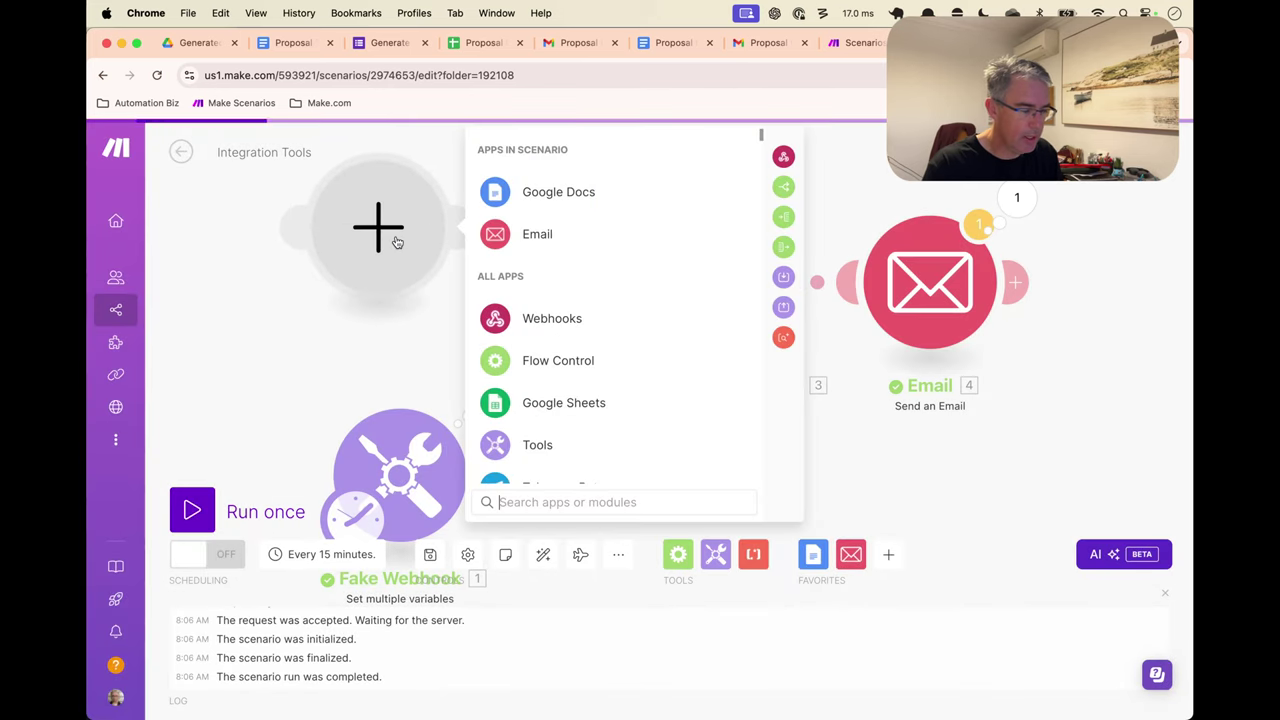
type("goo")
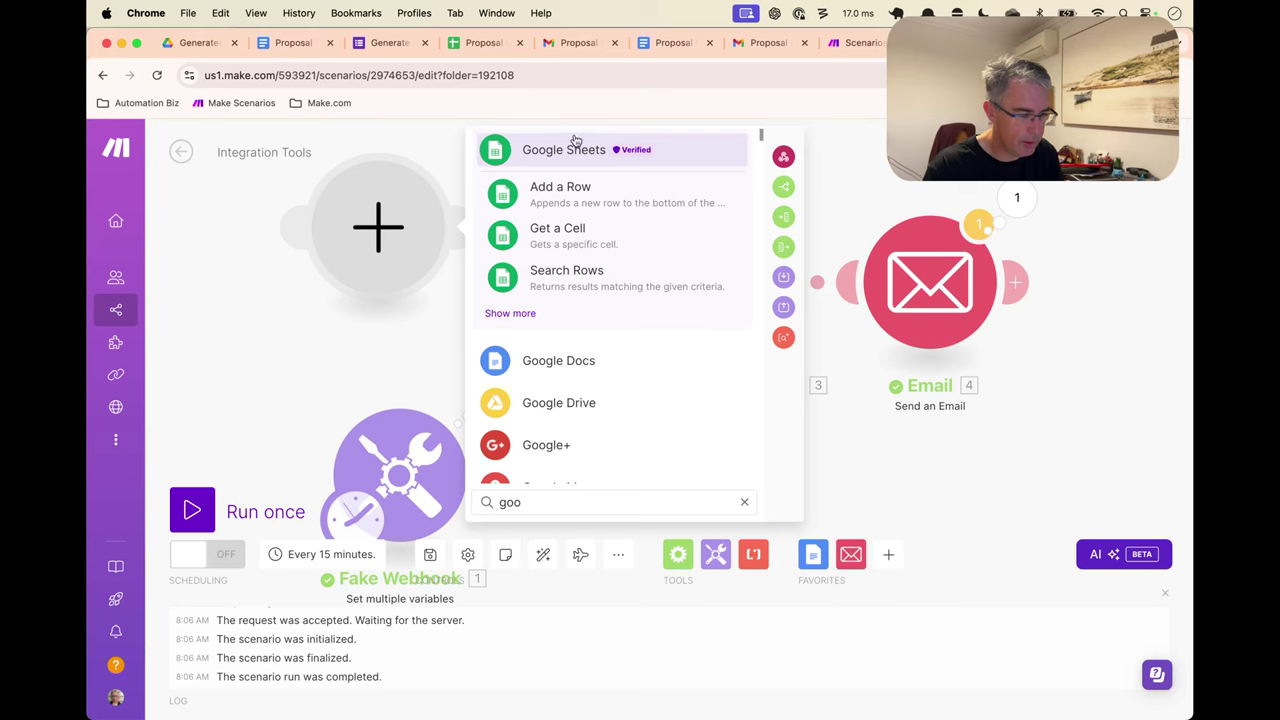
left_click(571, 140)
scroll(594, 283, "down", 3)
scroll(594, 283, "down", 5)
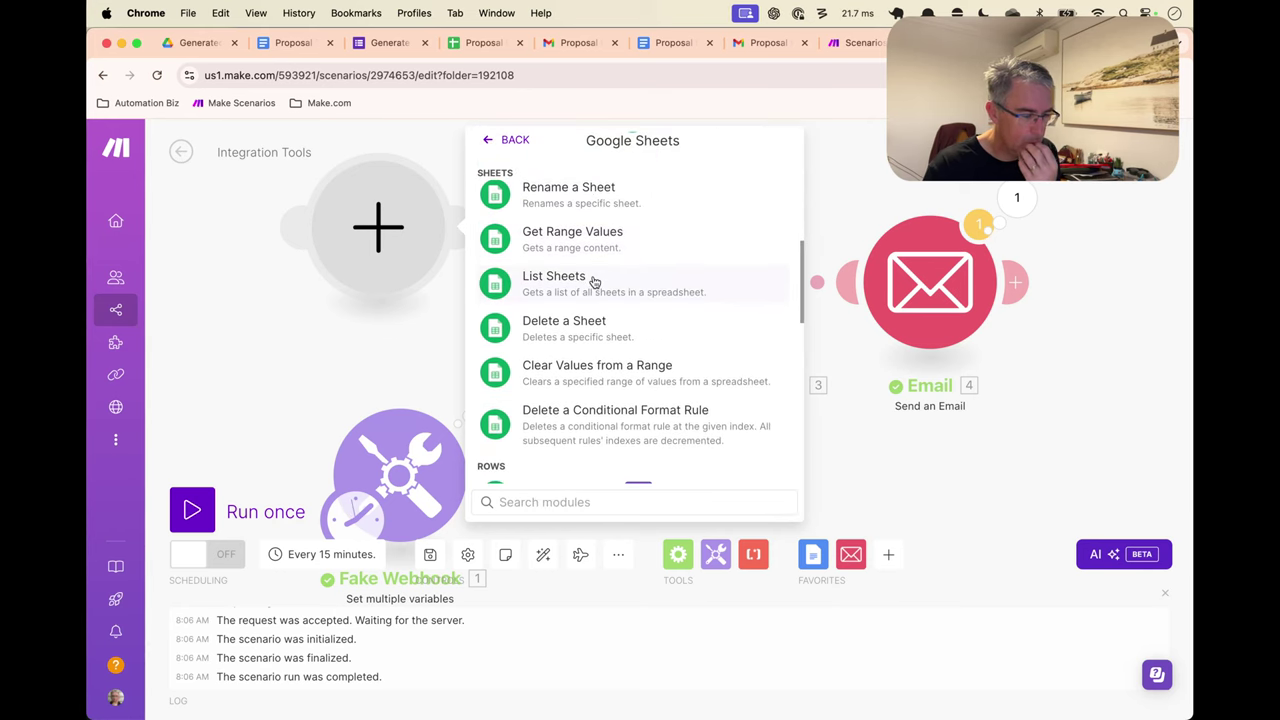
scroll(594, 283, "down", 4)
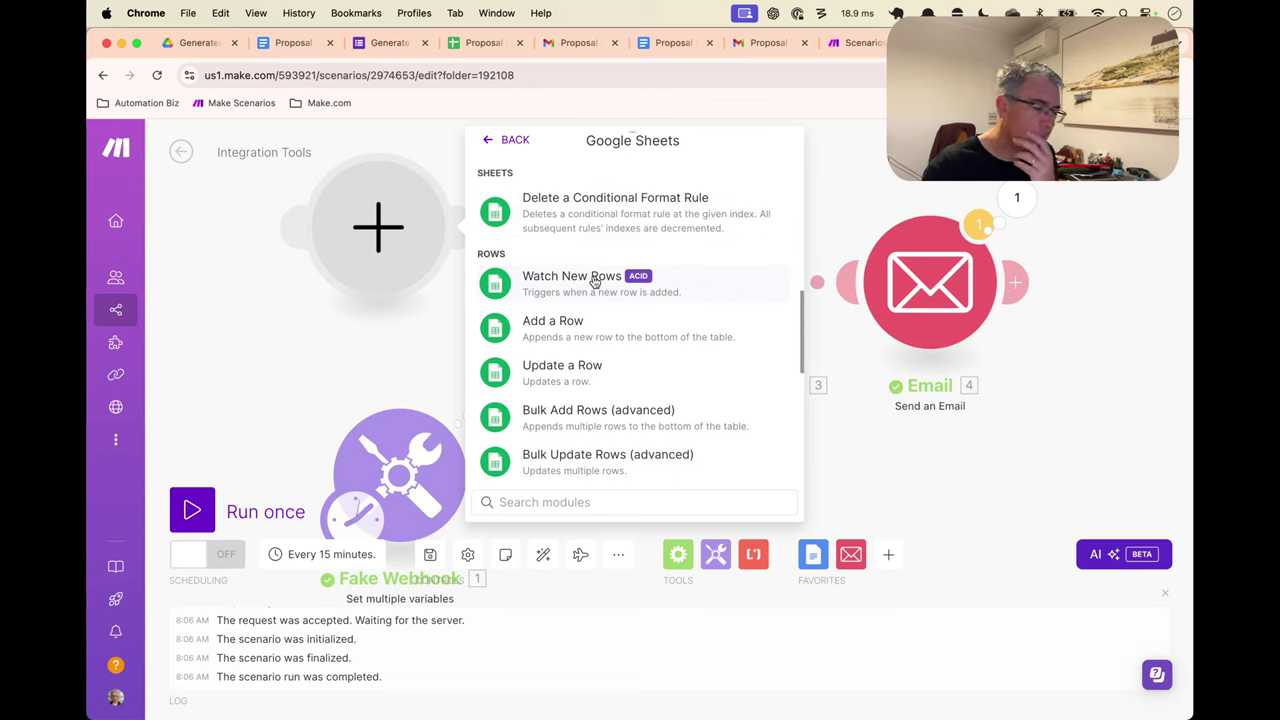
scroll(594, 282, "down", 5)
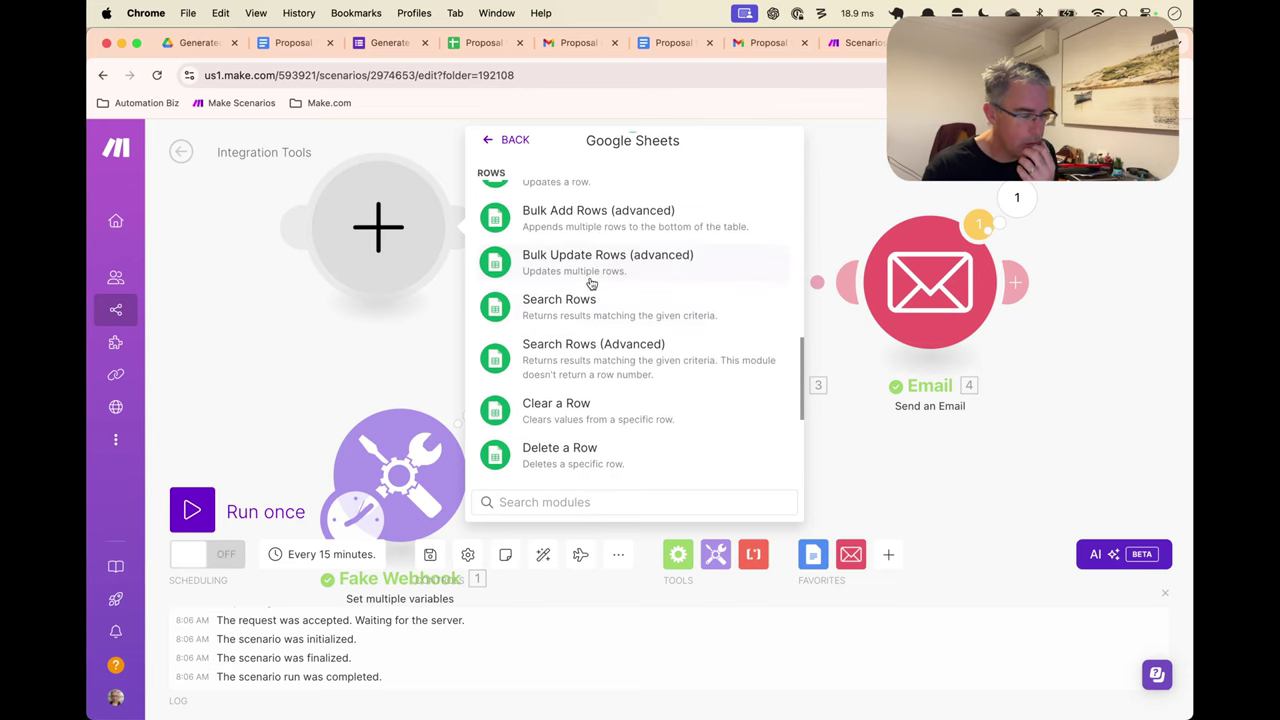
left_click(578, 306)
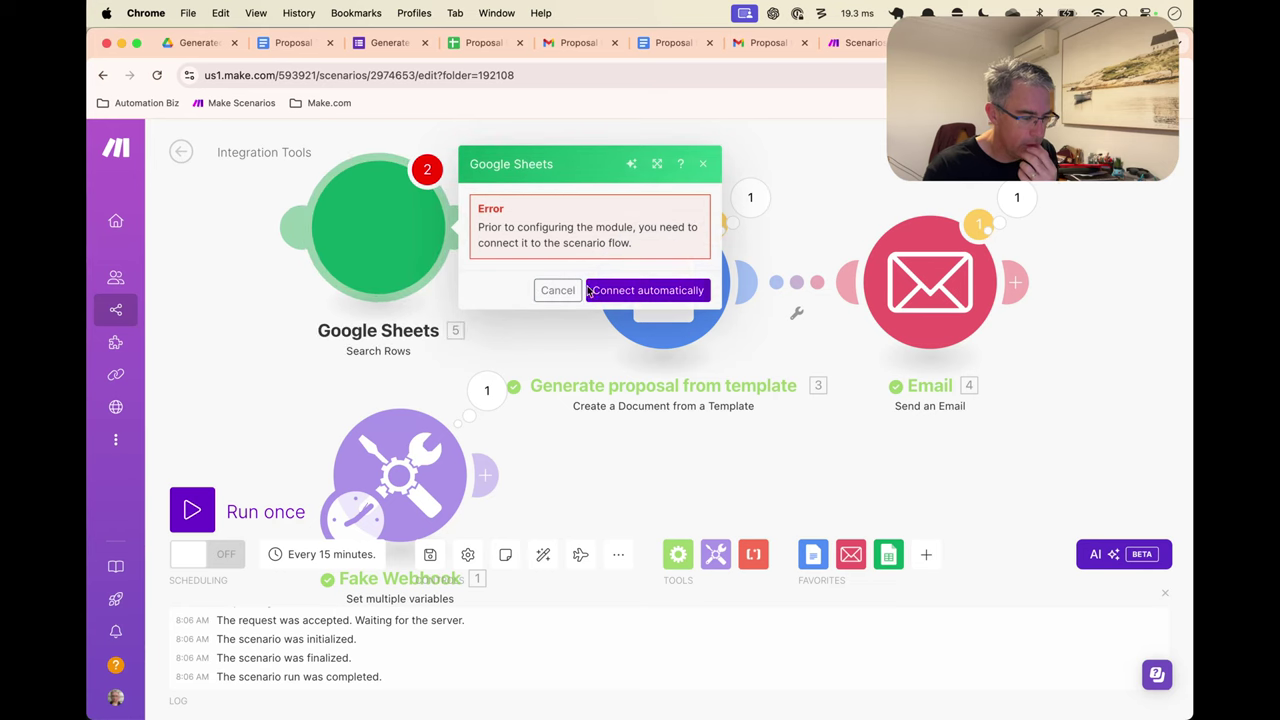
left_click(631, 289)
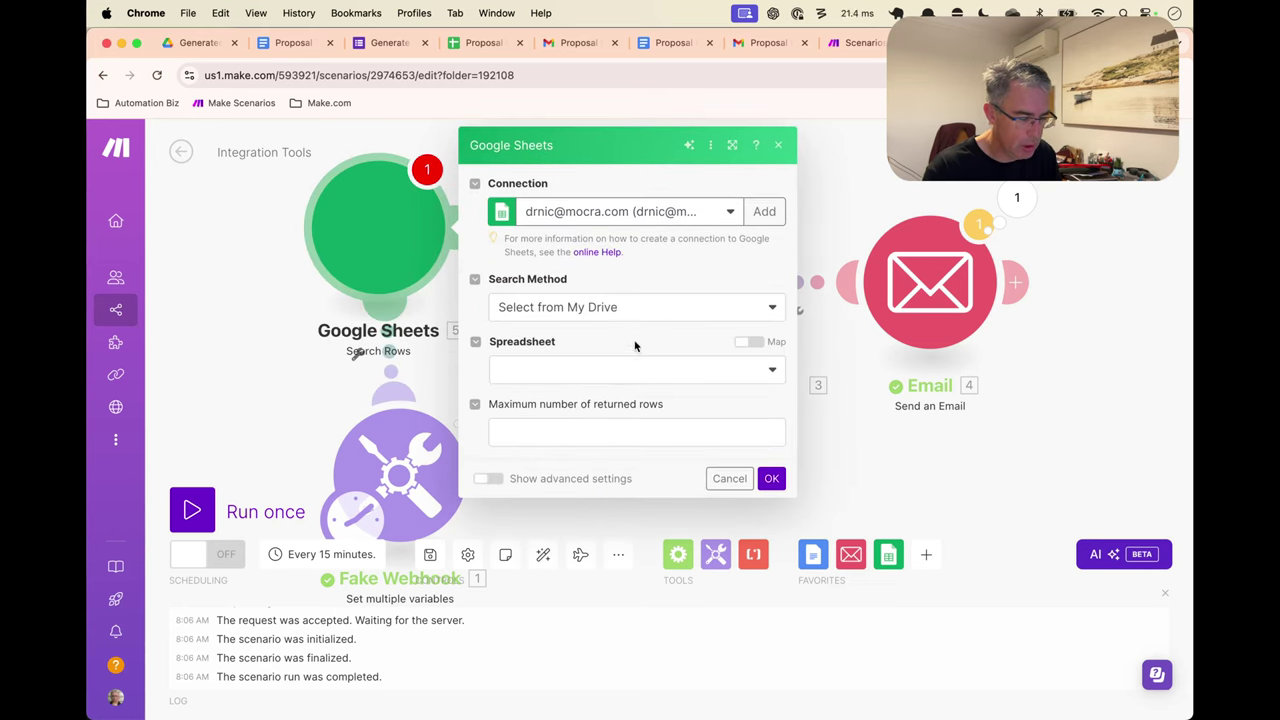
Point Search Rows at the Proposal Inputs spreadsheet, Sheet1, with column range A-Z
left_click(637, 370)
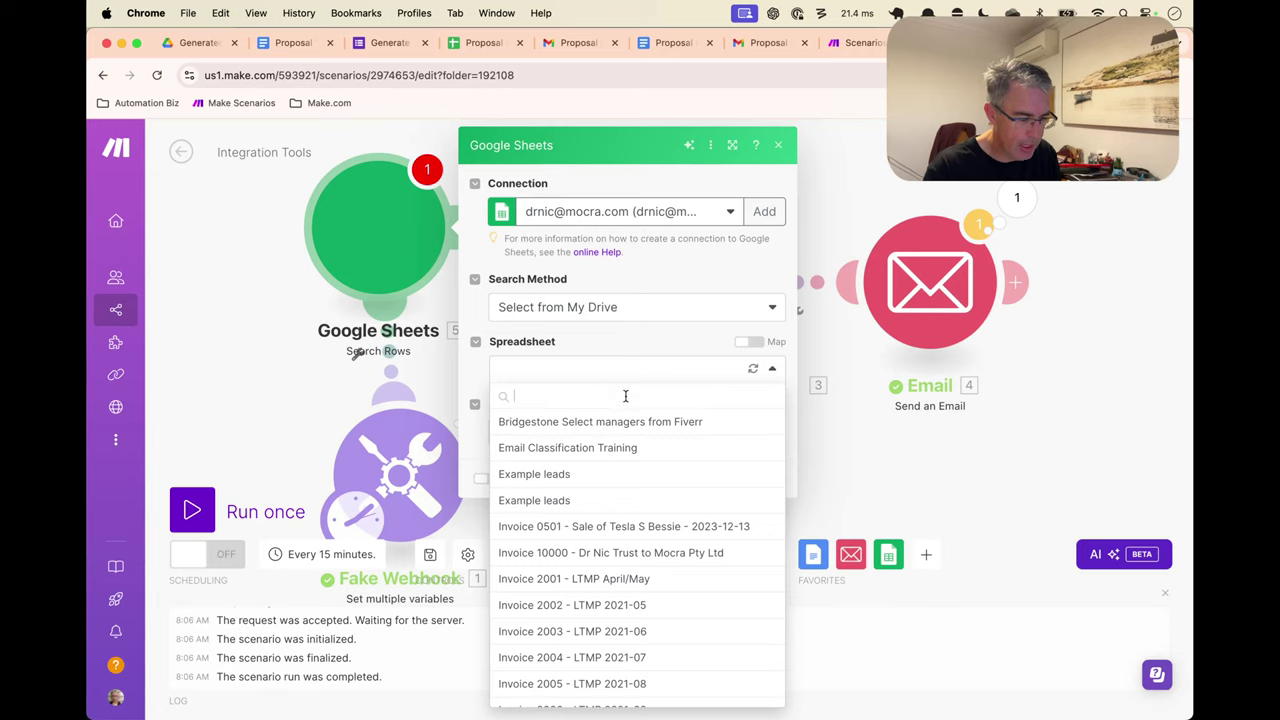
scroll(620, 470, "down", 15)
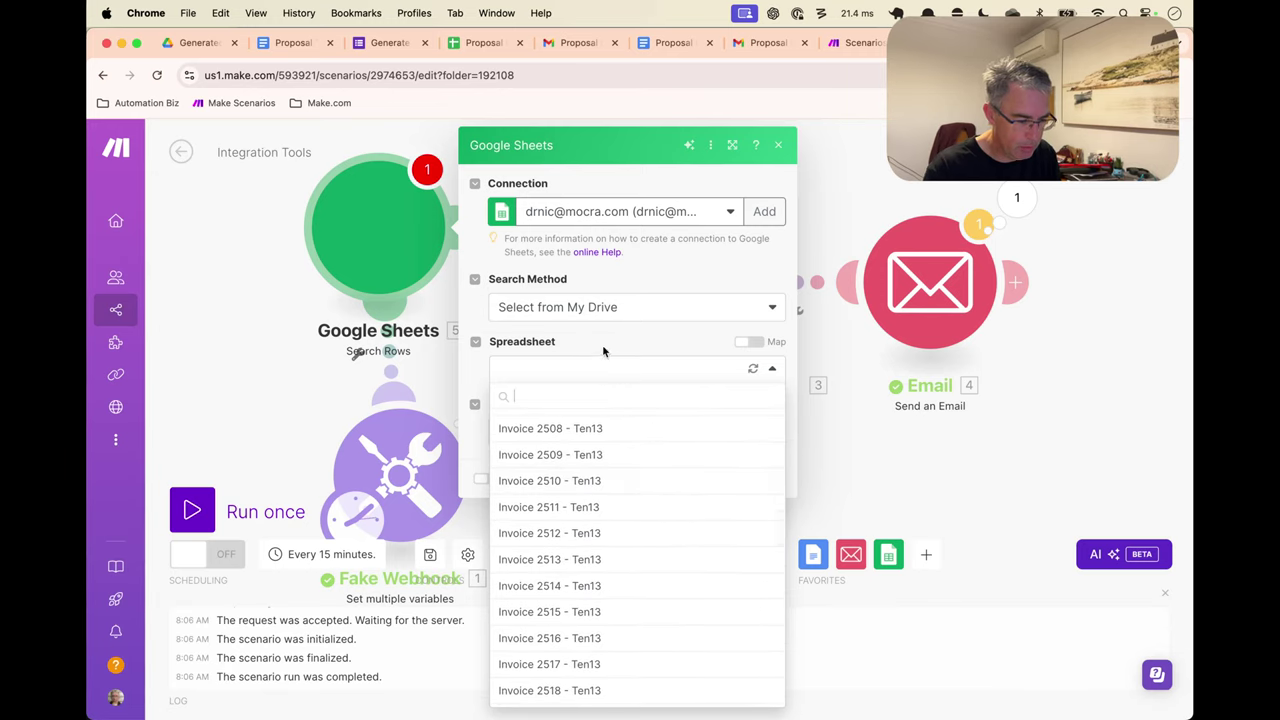
type("prop")
left_click(578, 421)
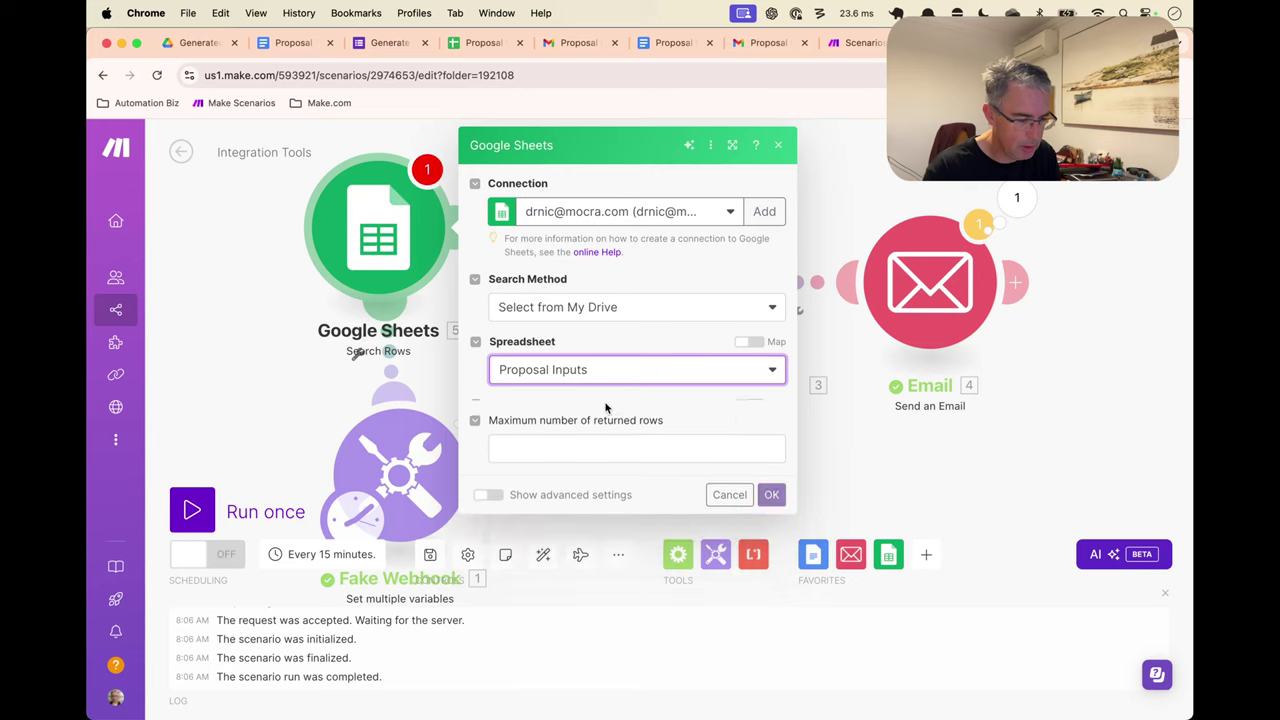
left_click(606, 434)
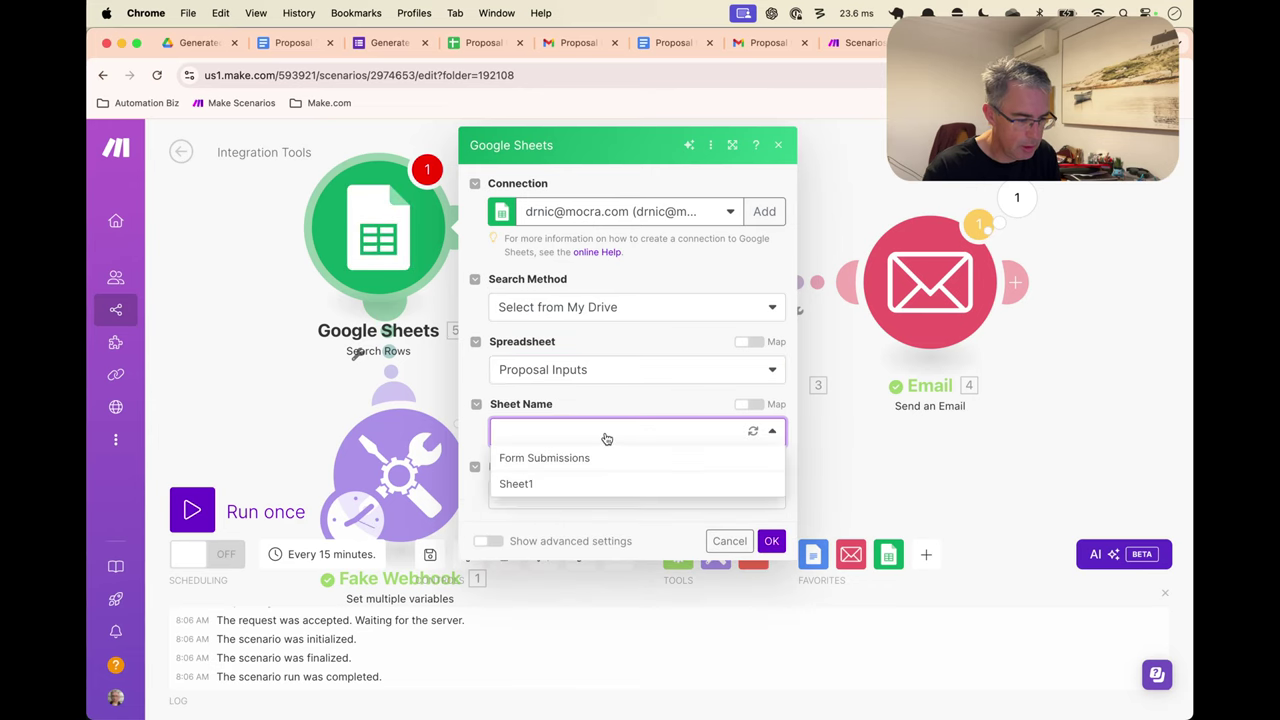
left_click(586, 483)
scroll(615, 470, "down", 1)
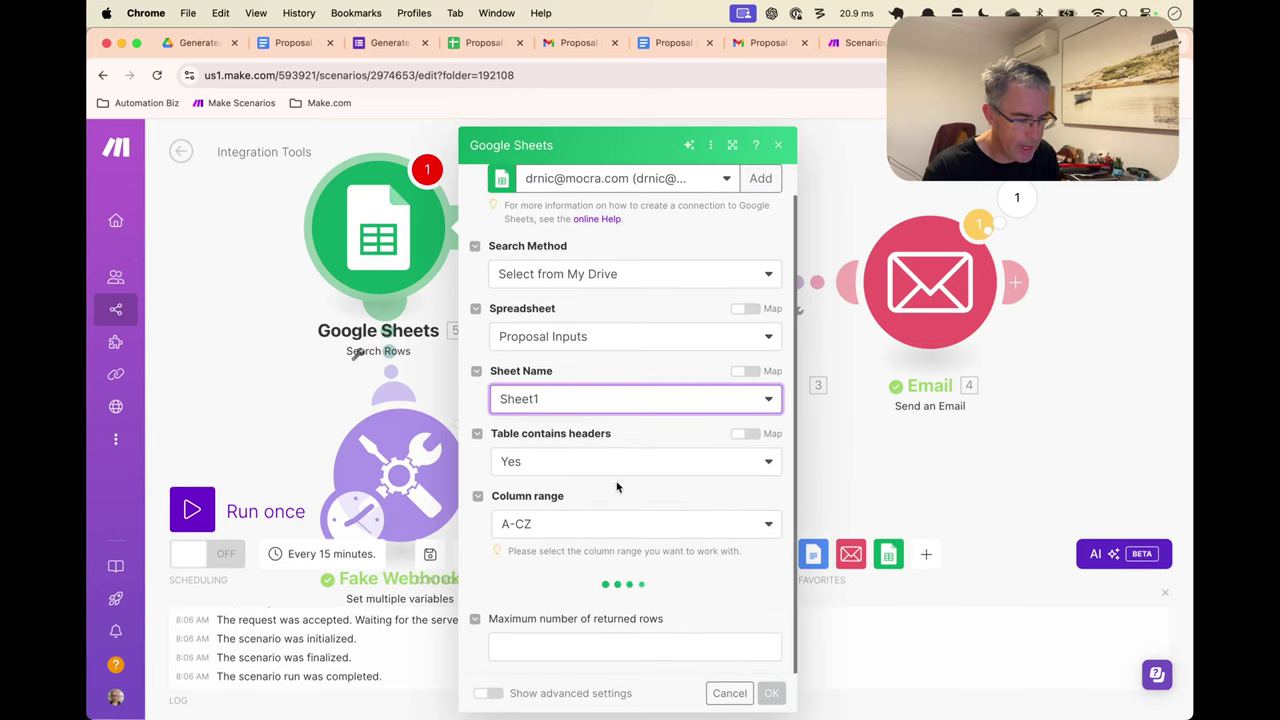
left_click(603, 523)
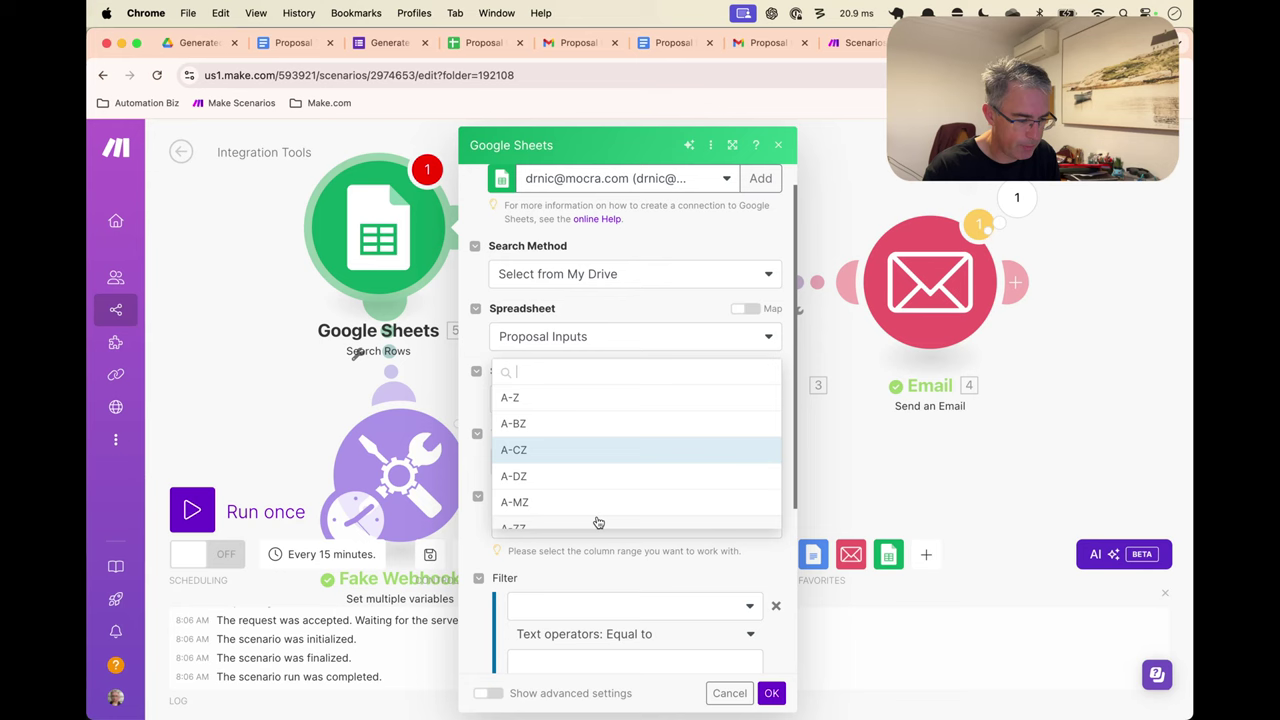
left_click(571, 401)
Keep sort order Ascending, leave order-by empty, and set maximum returned rows to 1
scroll(586, 447, "down", 1)
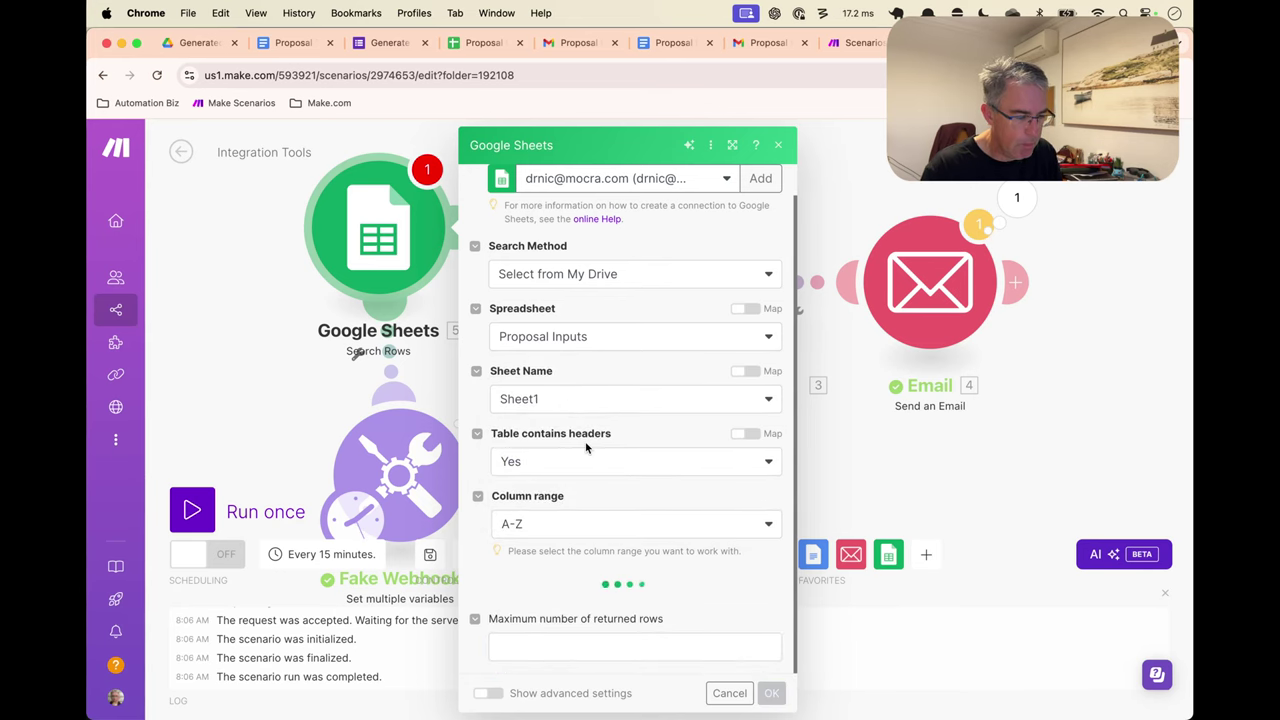
scroll(600, 420, "down", 5)
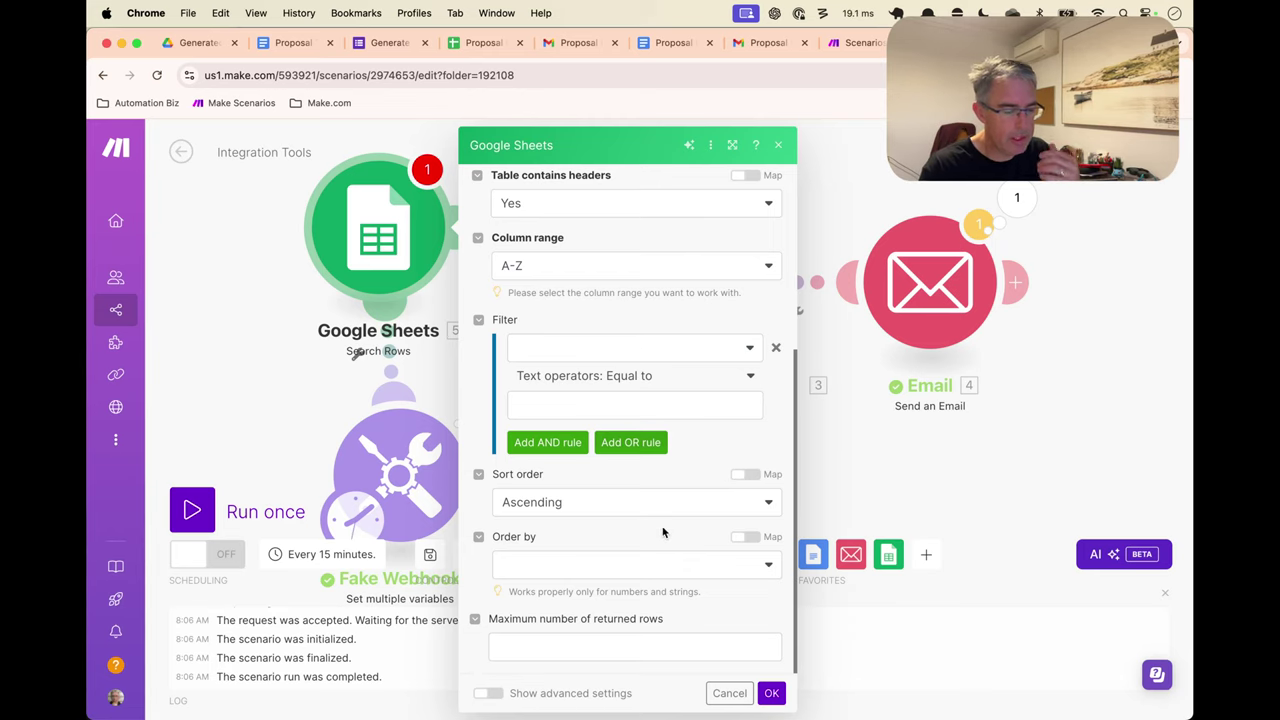
left_click(686, 508)
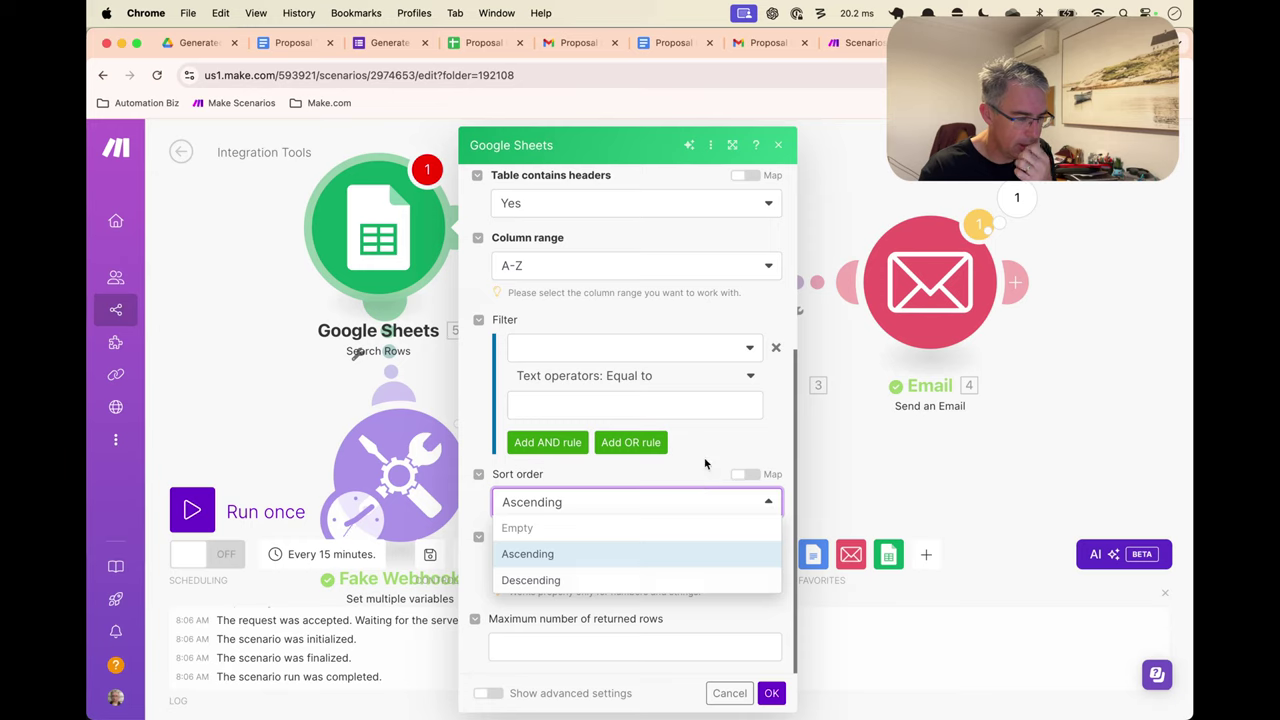
left_click(704, 463)
left_click(695, 574)
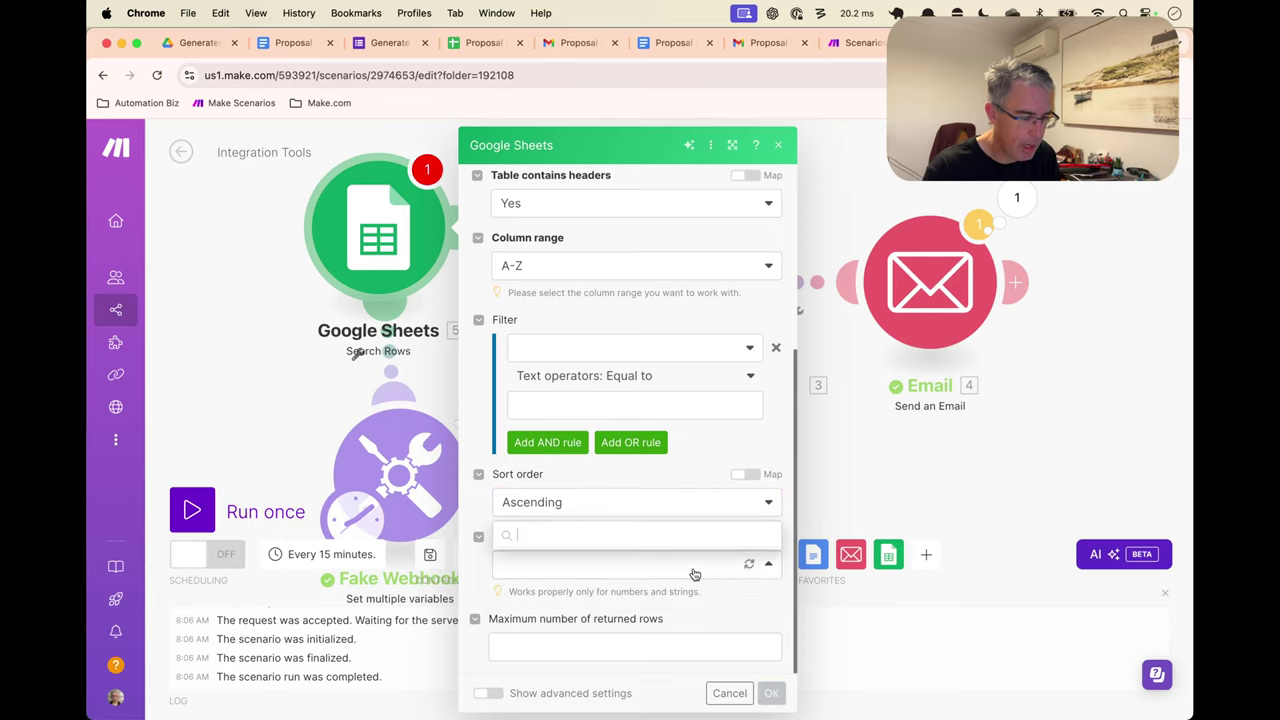
left_click(520, 575)
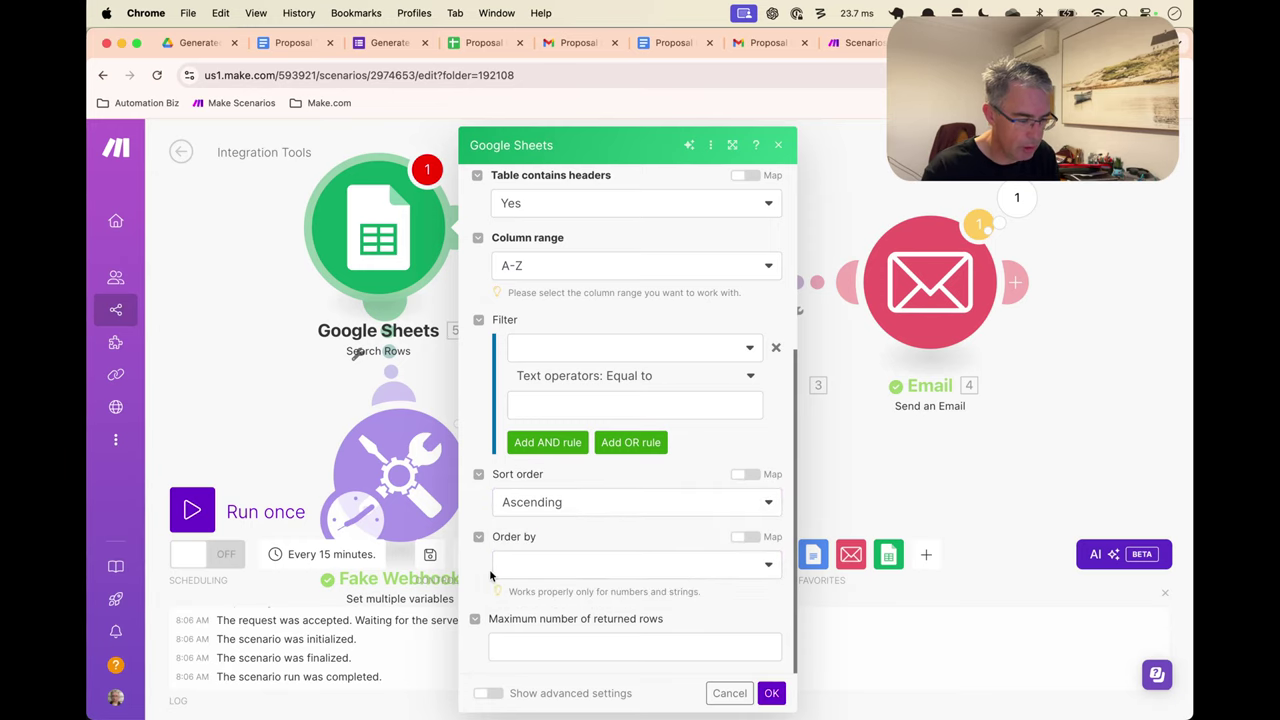
left_click(517, 576)
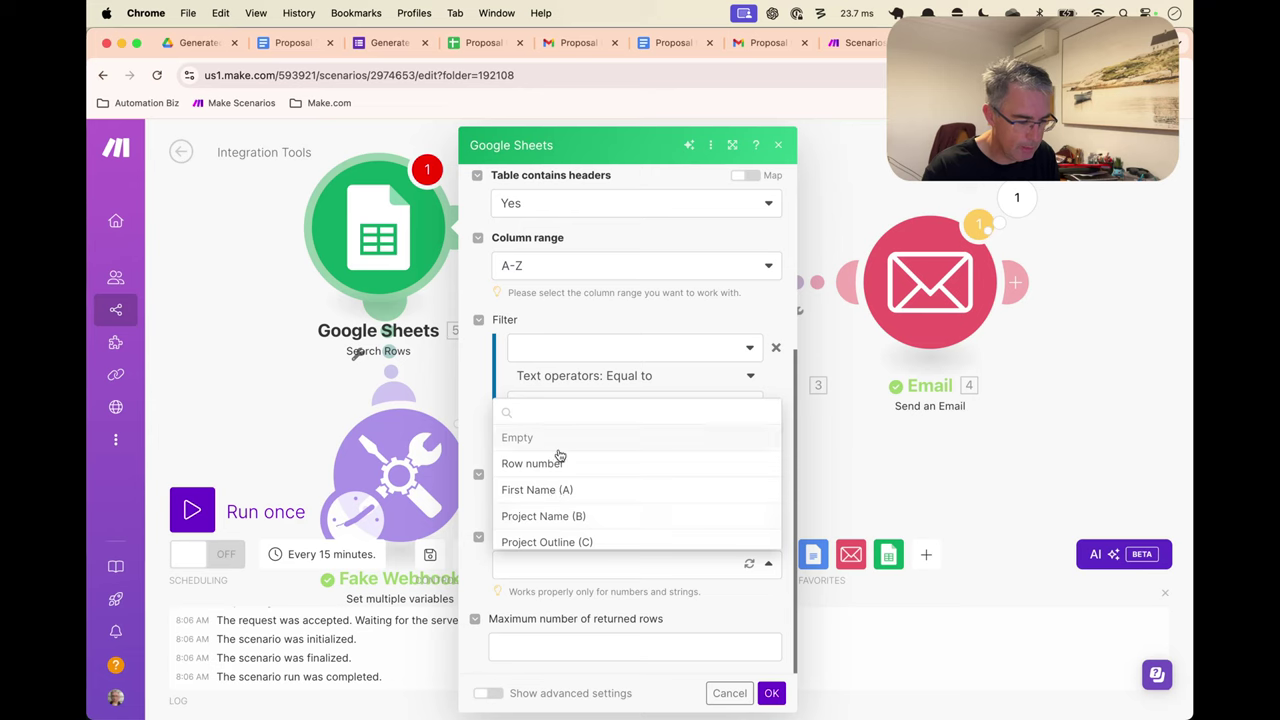
scroll(559, 455, "down", 5)
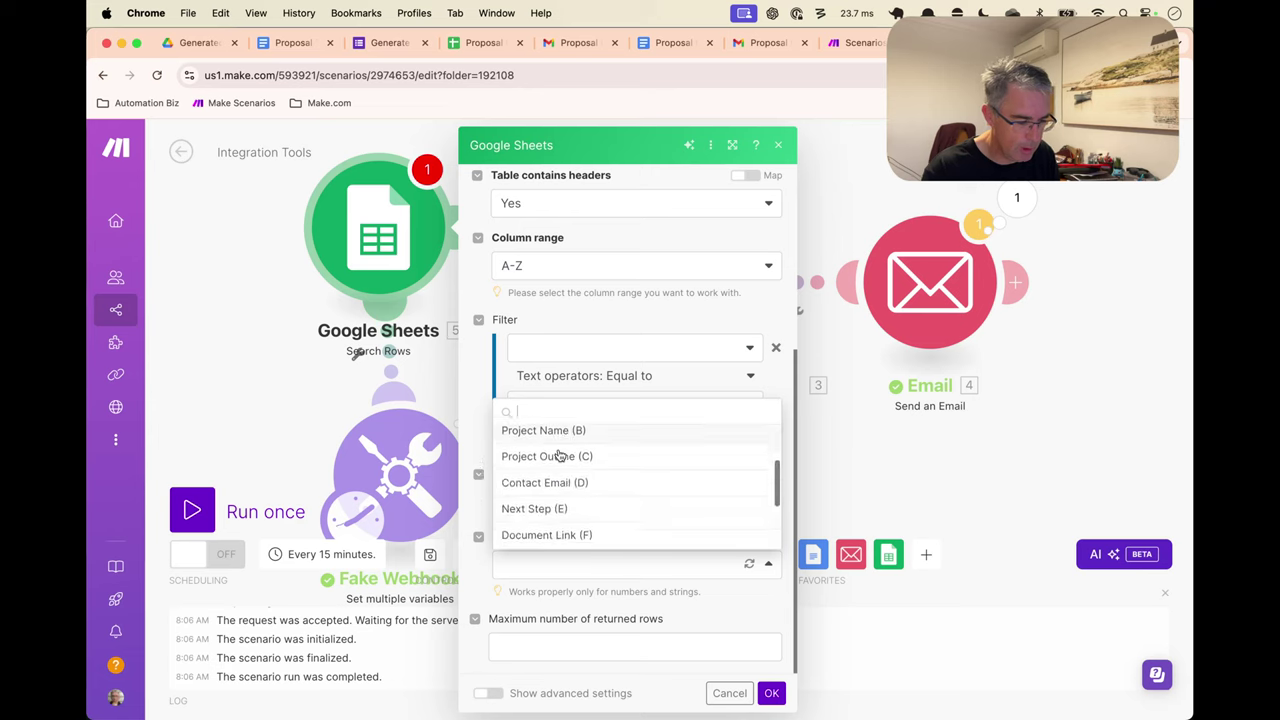
left_click(477, 605)
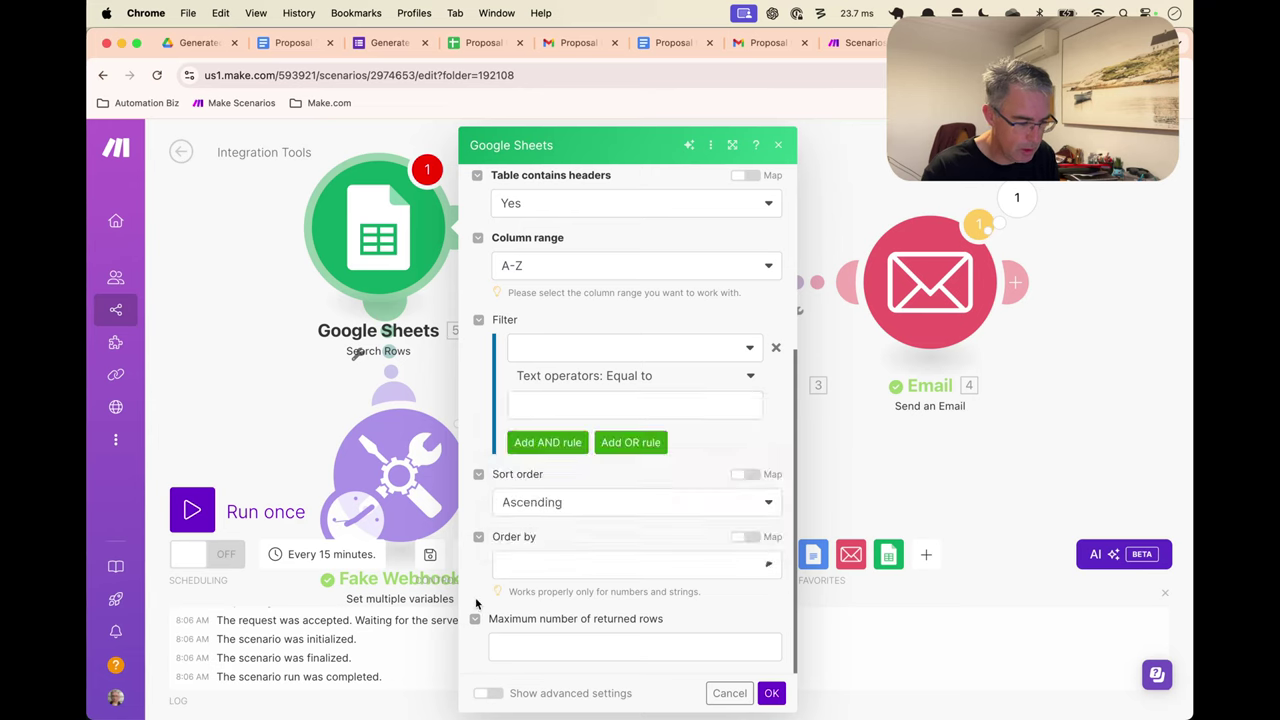
left_click(540, 640)
type("1")
Filter on Status (G) with the Does not exist operator, confirm, and save the scenario
left_click(594, 342)
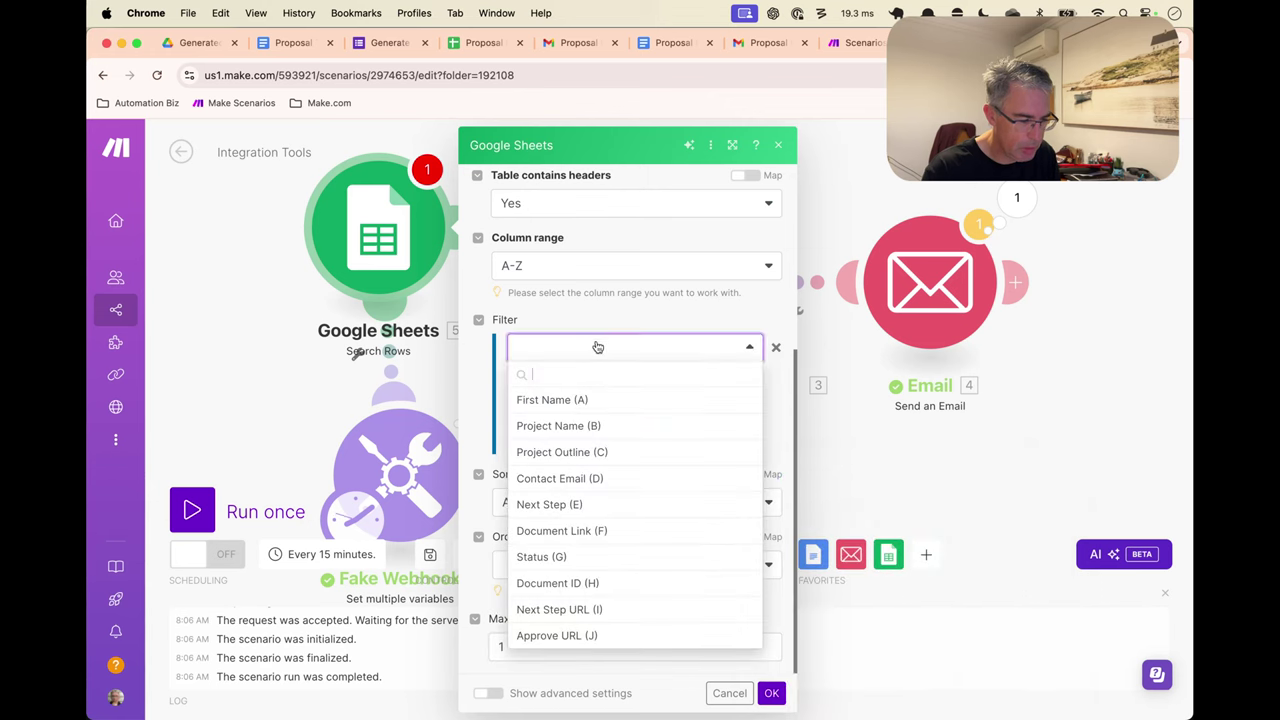
left_click(587, 557)
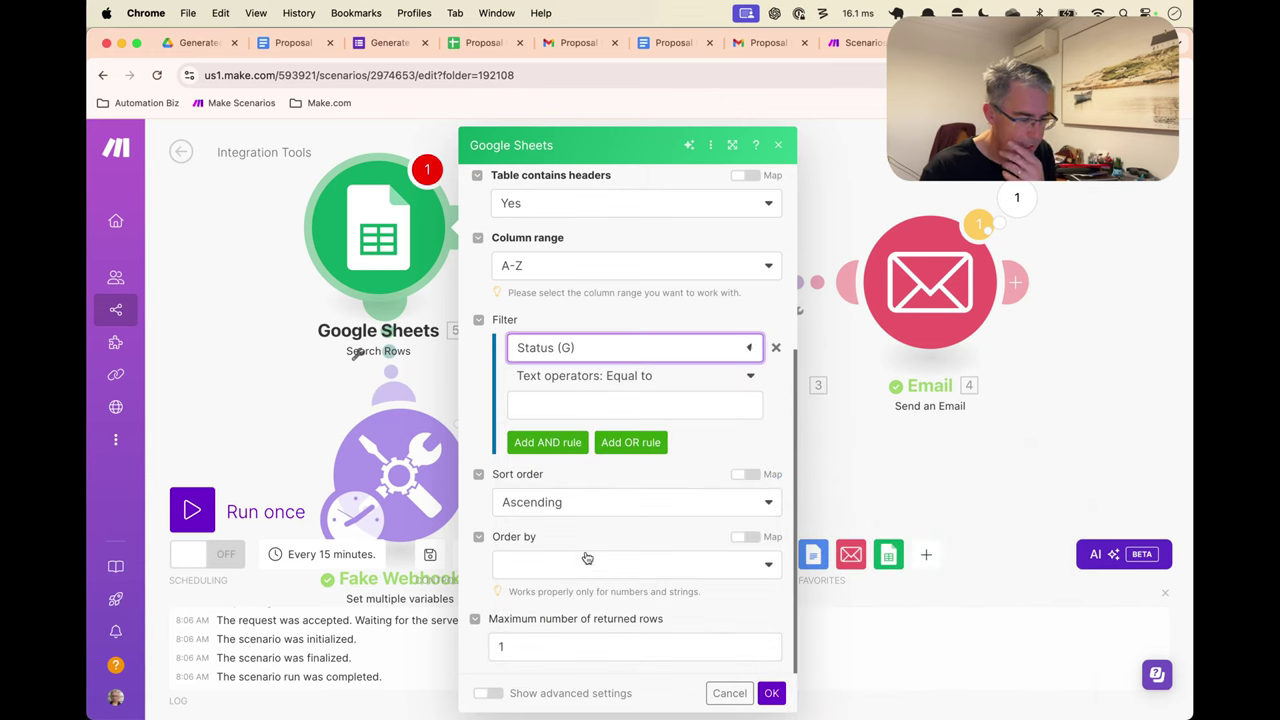
left_click(674, 405)
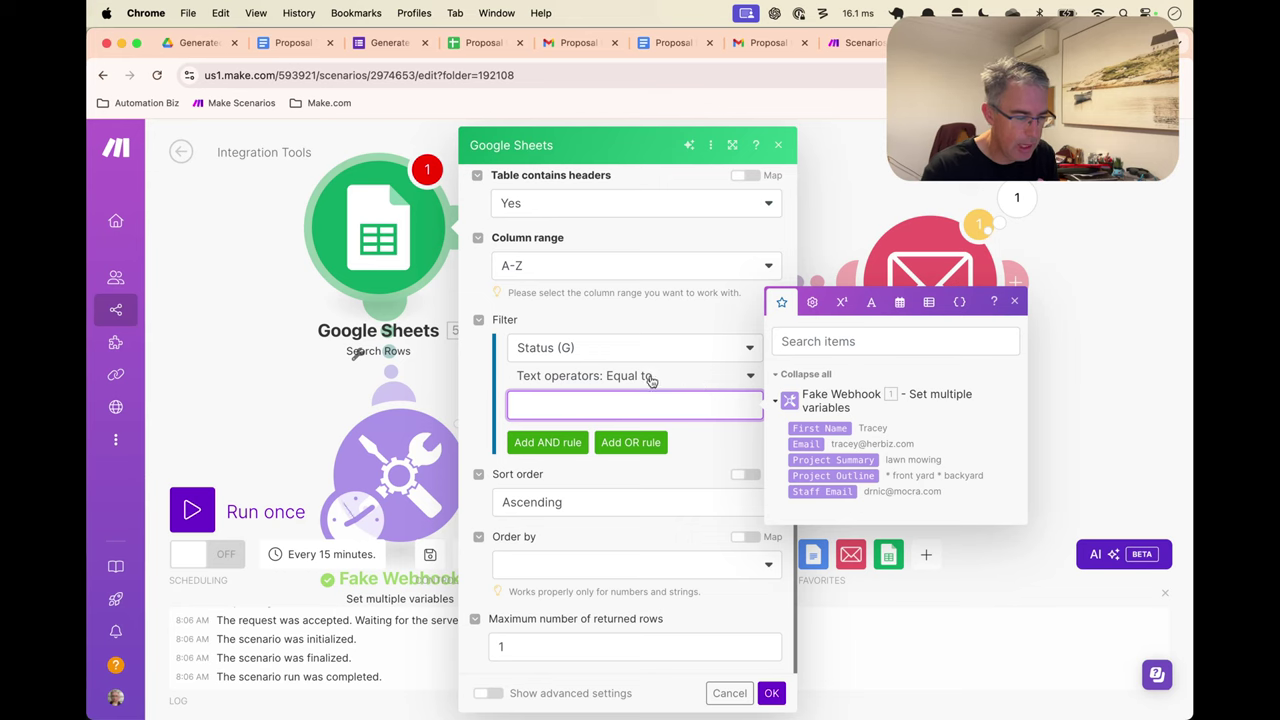
left_click(650, 378)
left_click(607, 471)
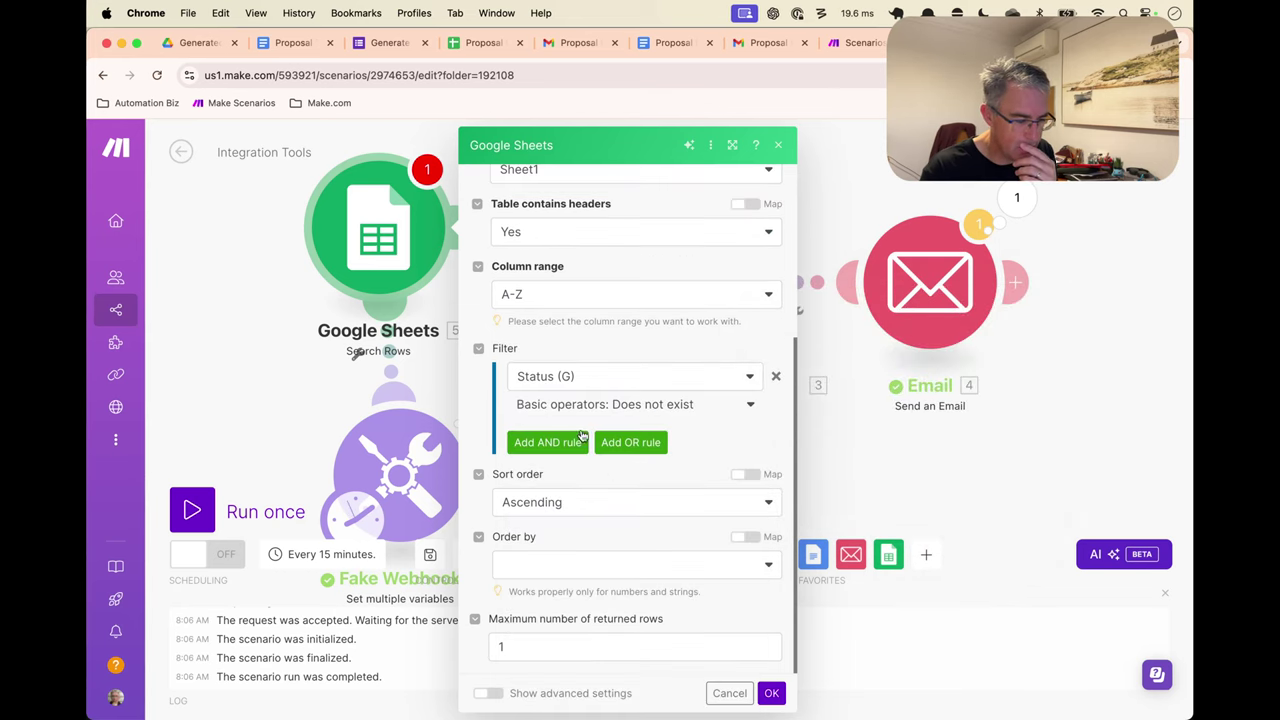
left_click(622, 378)
left_click(480, 418)
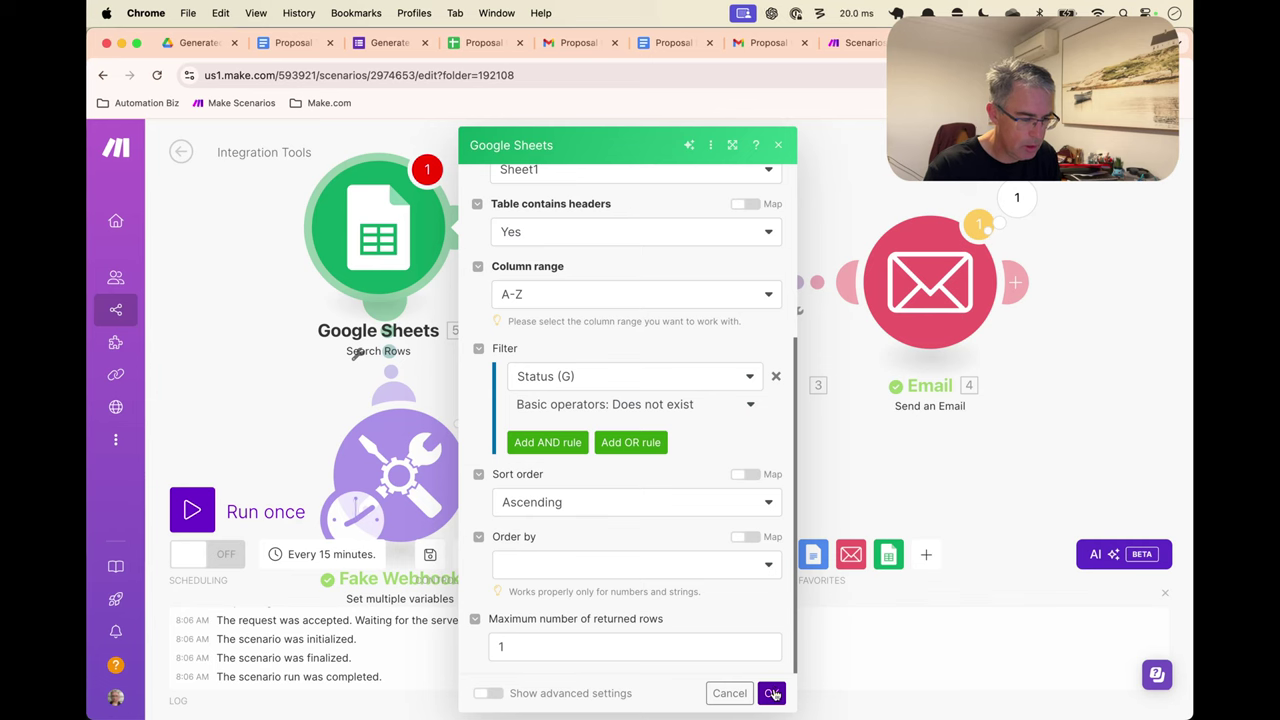
left_click(772, 692)
key("super+s")
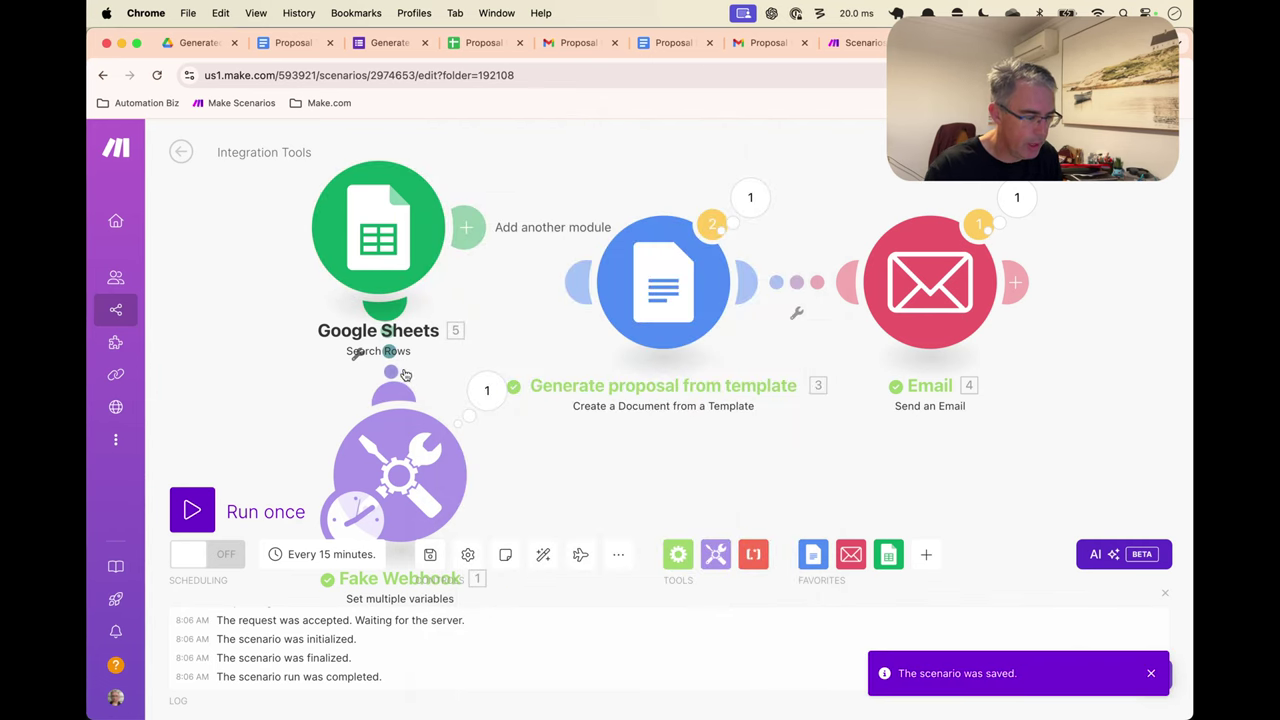
Unlink Google Sheets from Fake Webhook, link it to Generate proposal from template, and auto-align
right_click(400, 372)
left_click(443, 409)
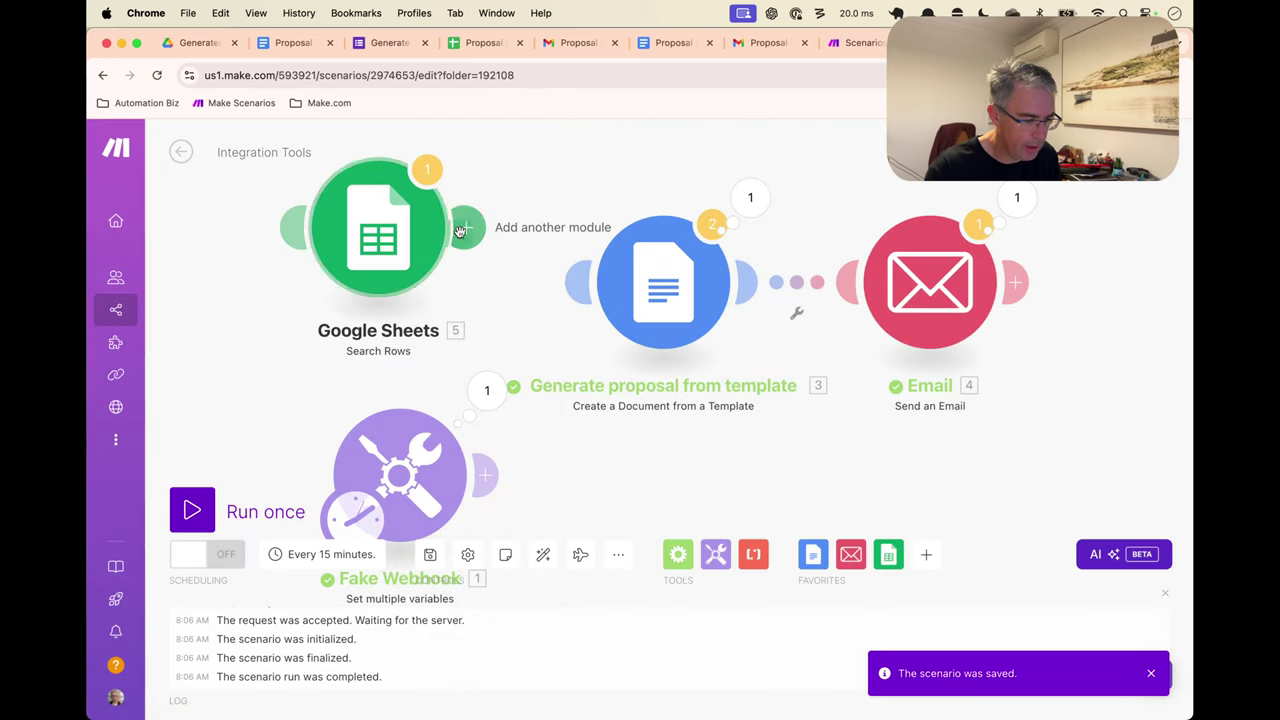
left_click_drag(462, 238, 620, 275)
left_click_drag(388, 262, 381, 301)
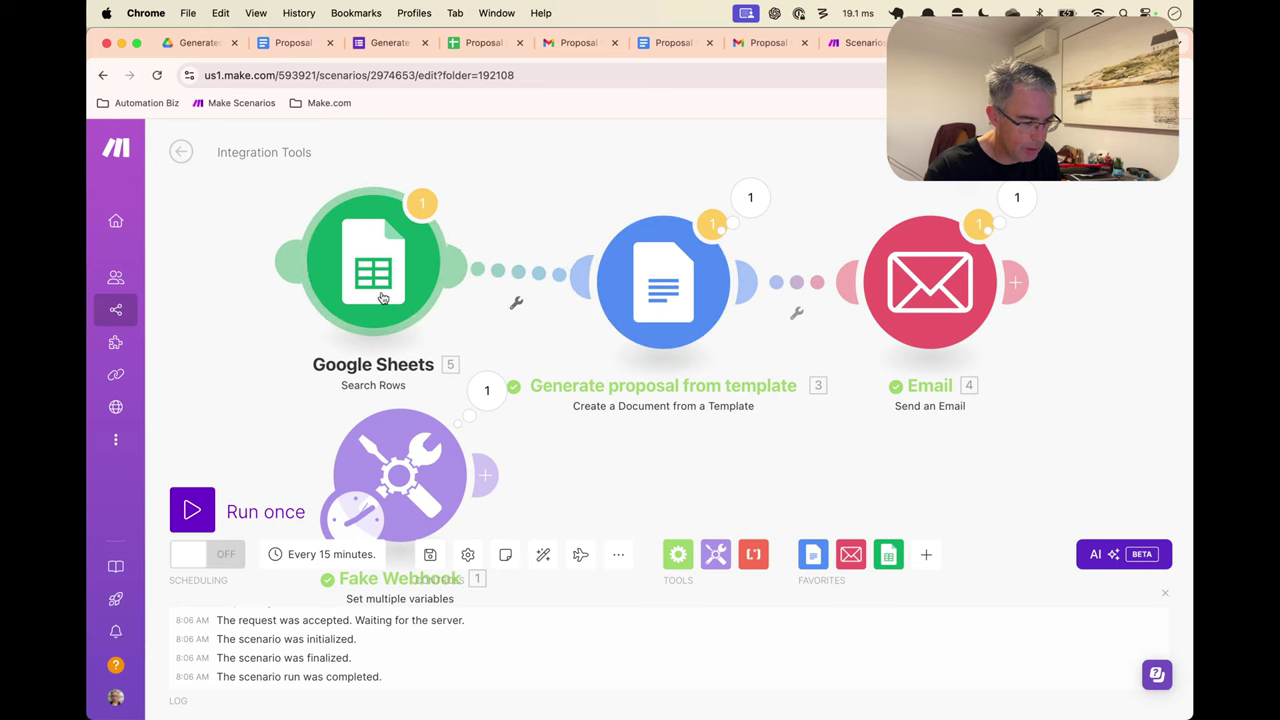
scroll(409, 341, "down", 3)
left_click(543, 554)
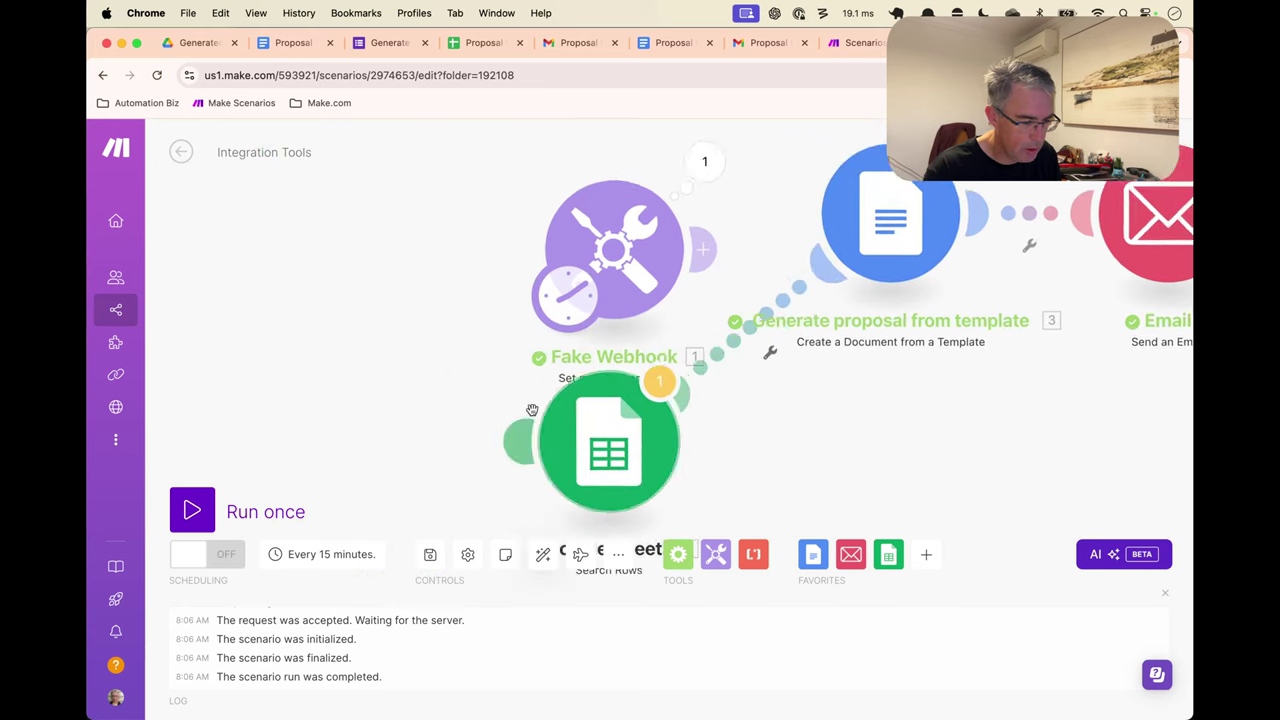
left_click(676, 229)
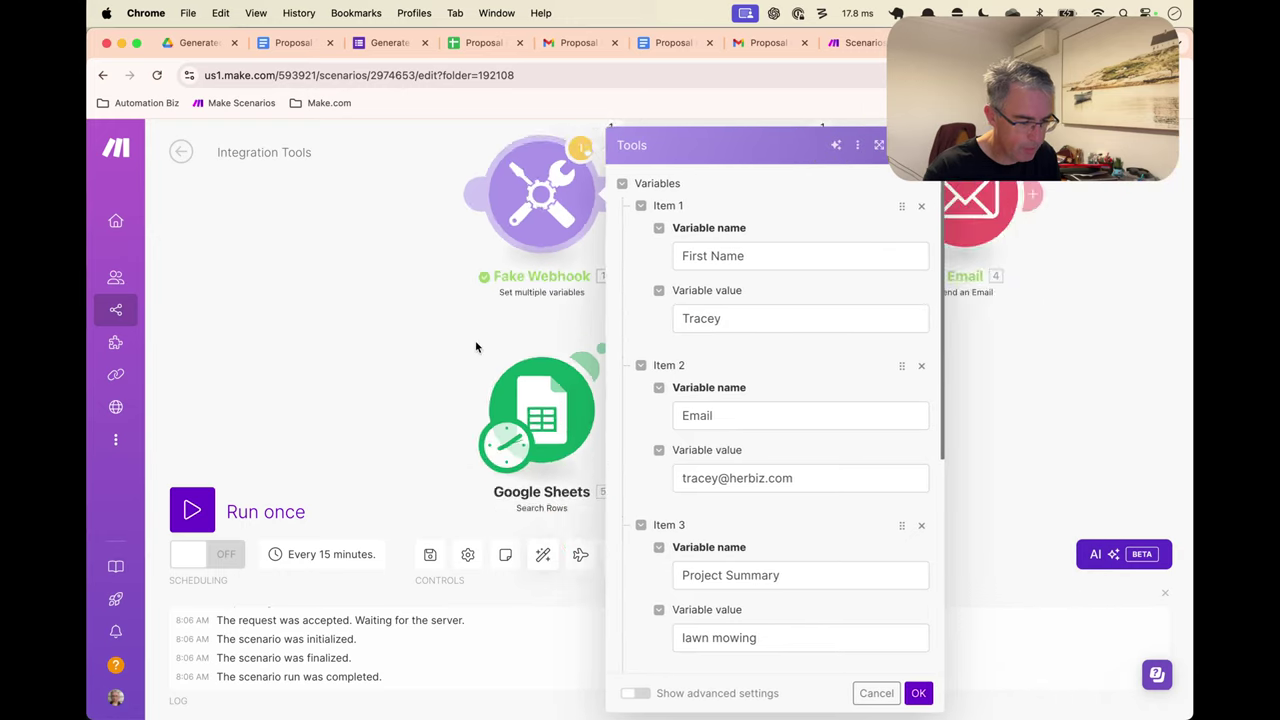
left_click(451, 337)
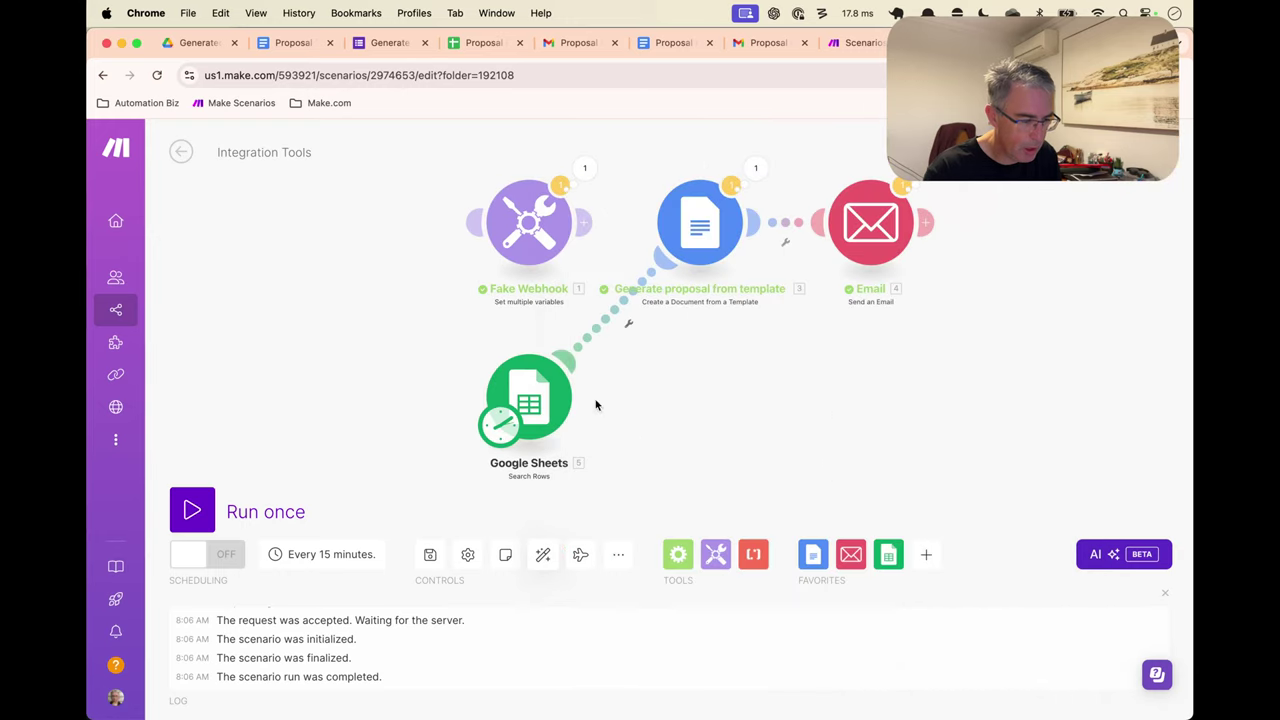
left_click(543, 554)
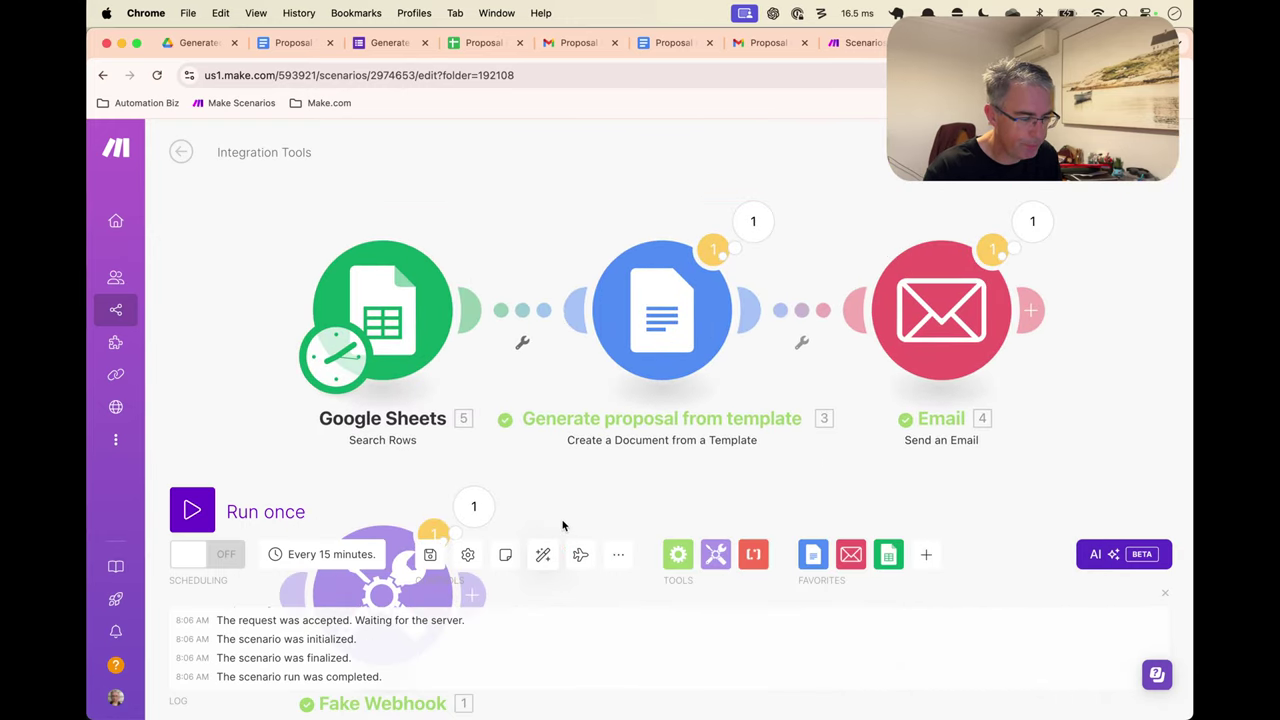
Add filter 'X' comparing 1 against X on the Sheets-to-Docs link and run once
left_click(522, 311)
left_click(567, 326)
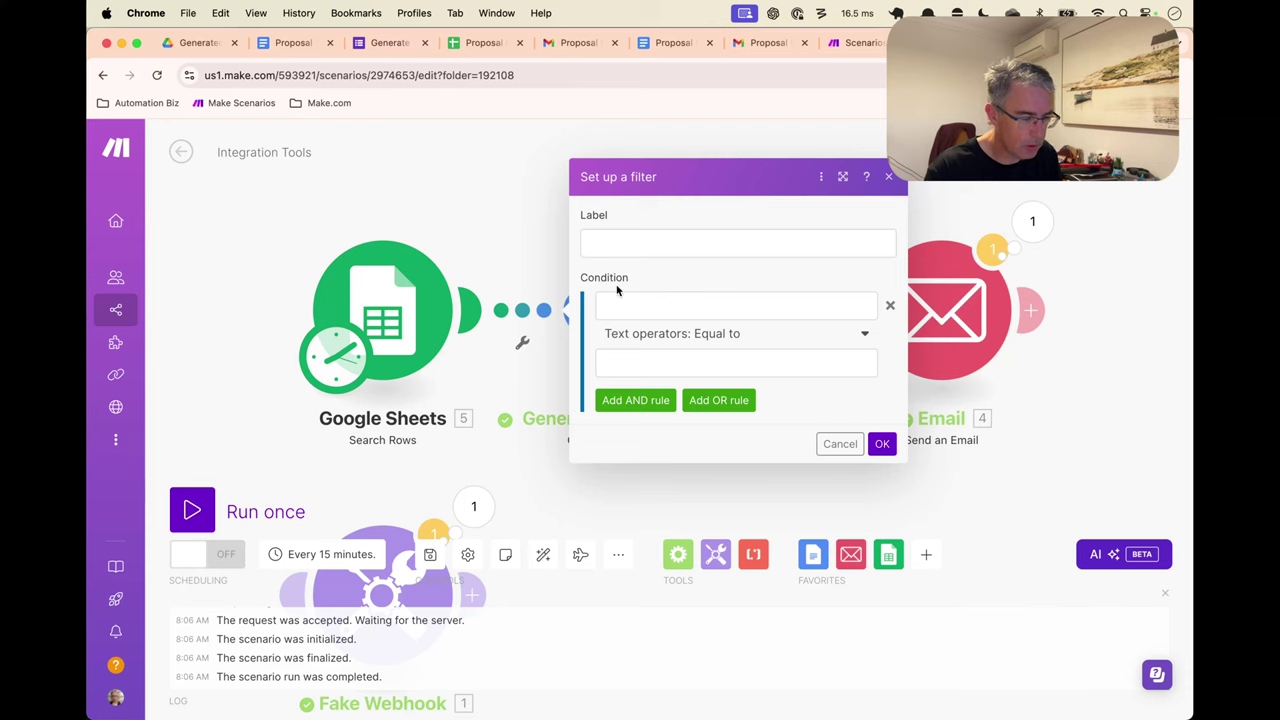
left_click(631, 243)
type("X")
left_click(640, 305)
type("1")
left_click(640, 360)
type("X")
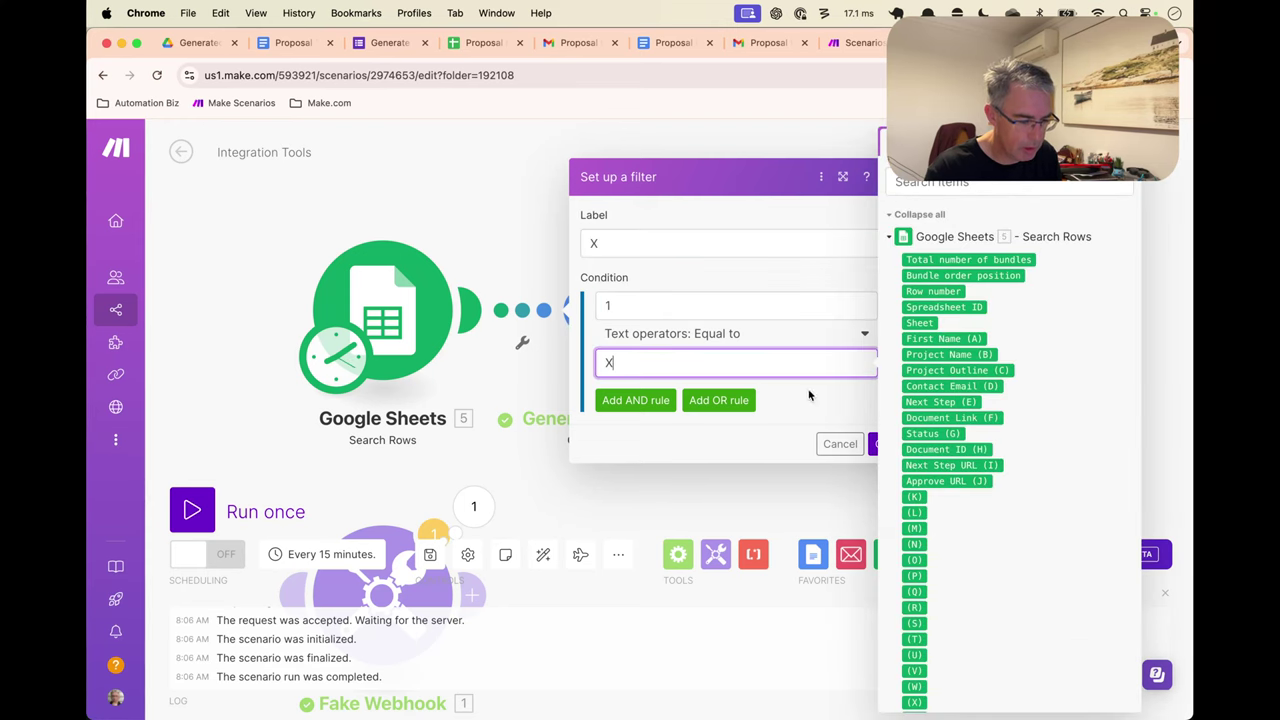
left_click(876, 444)
key("ctrl+Return")
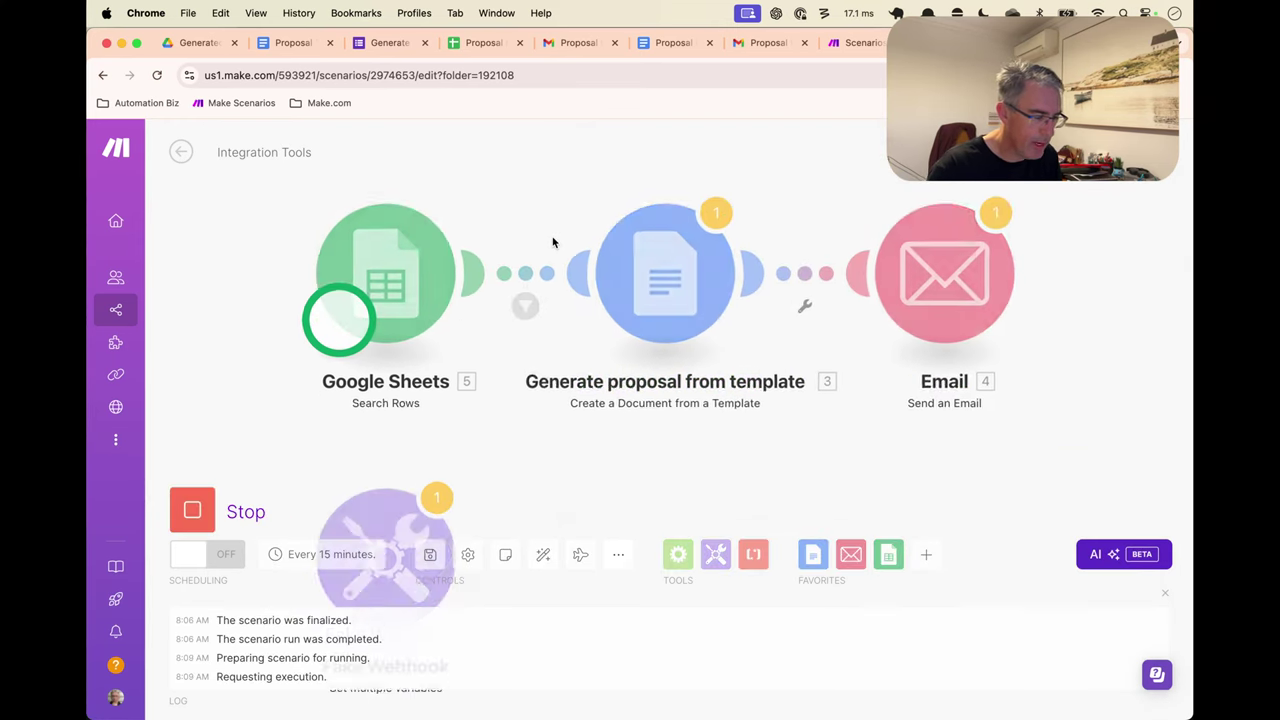
Disconnect Google Sheets from the proposal generator and close its zero-bundle run results
left_click_drag(523, 200, 523, 291)
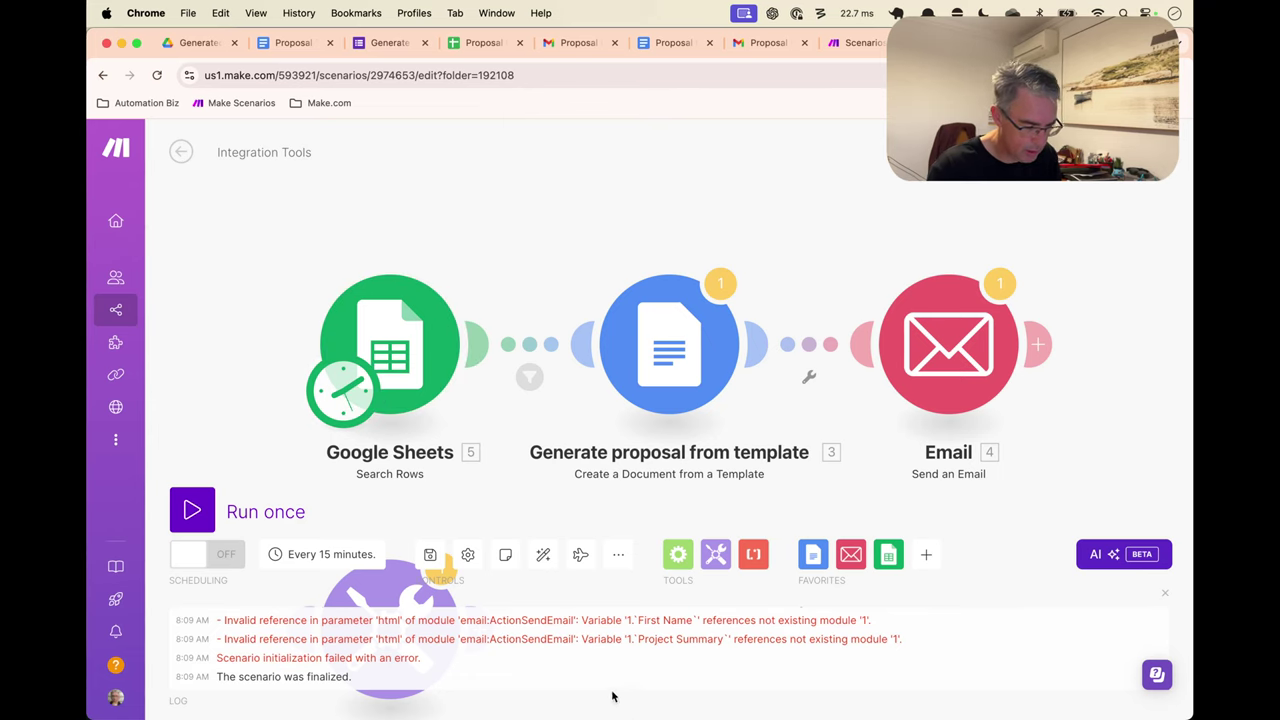
right_click(550, 346)
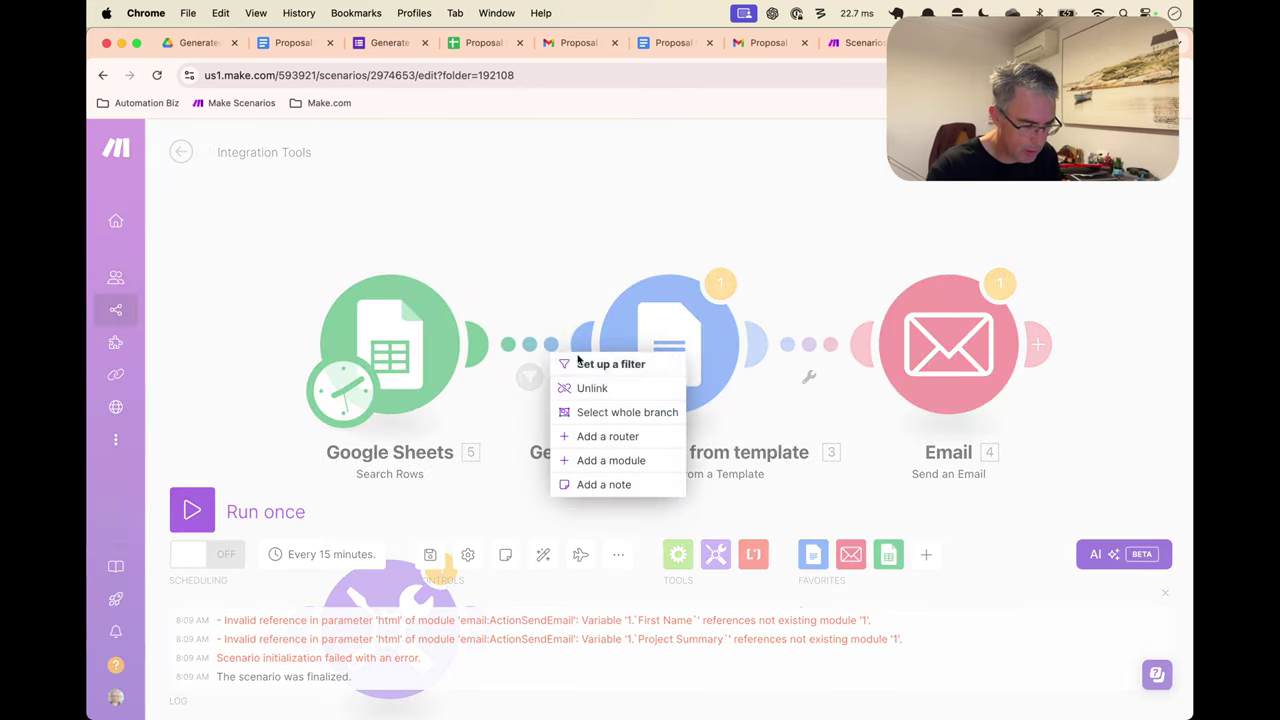
left_click(596, 386)
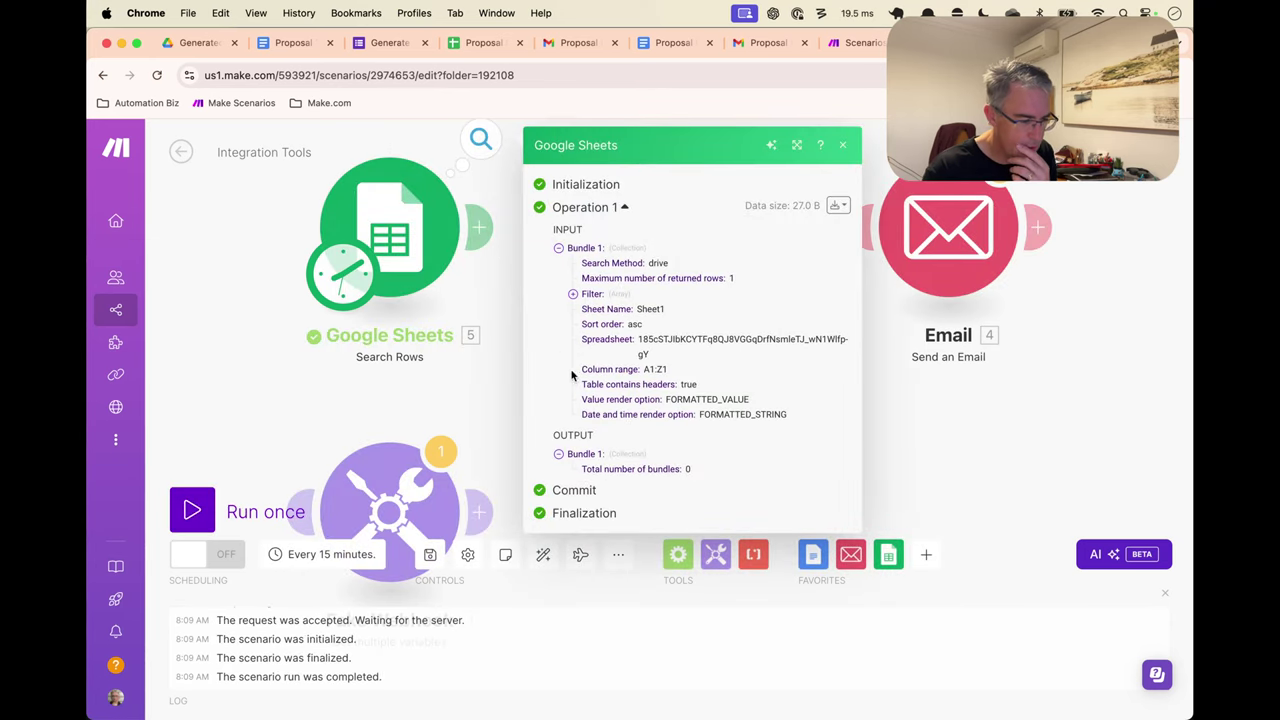
left_click(503, 194)
Add row 8 with a first name and row 7's project name, outline and email, Status left blank
left_click(477, 48)
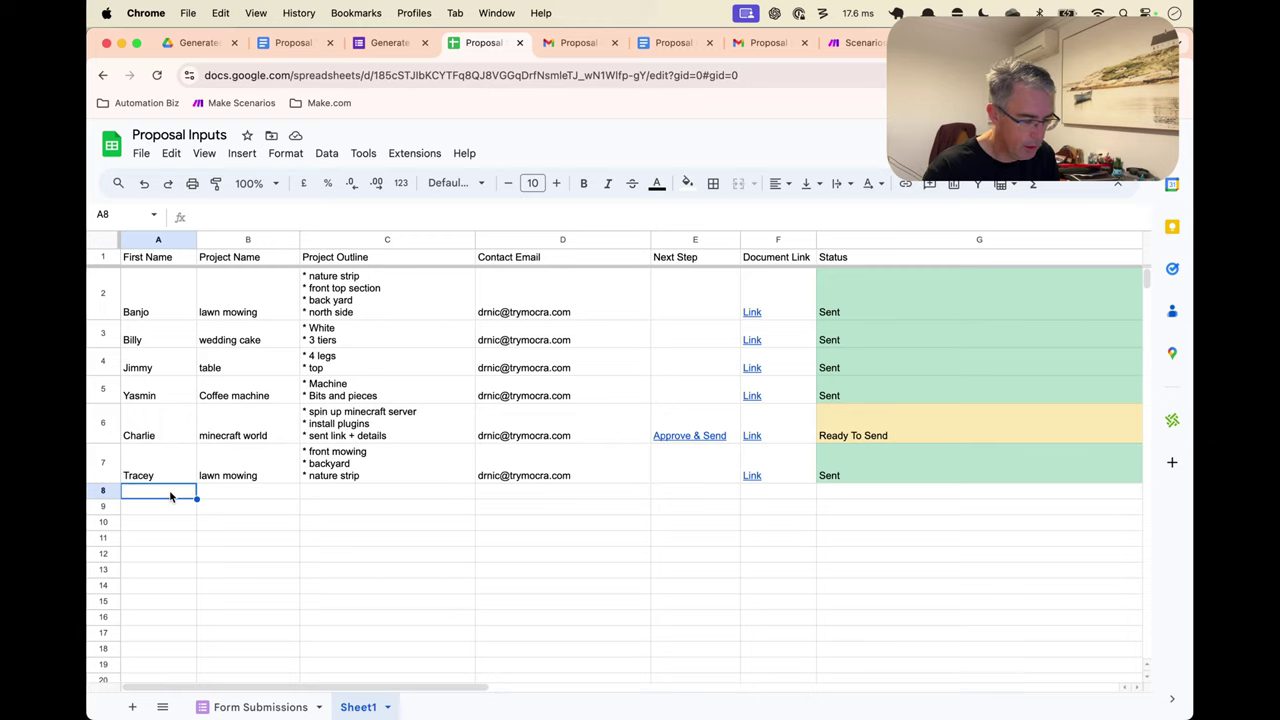
type("Gray")
key("Tab")
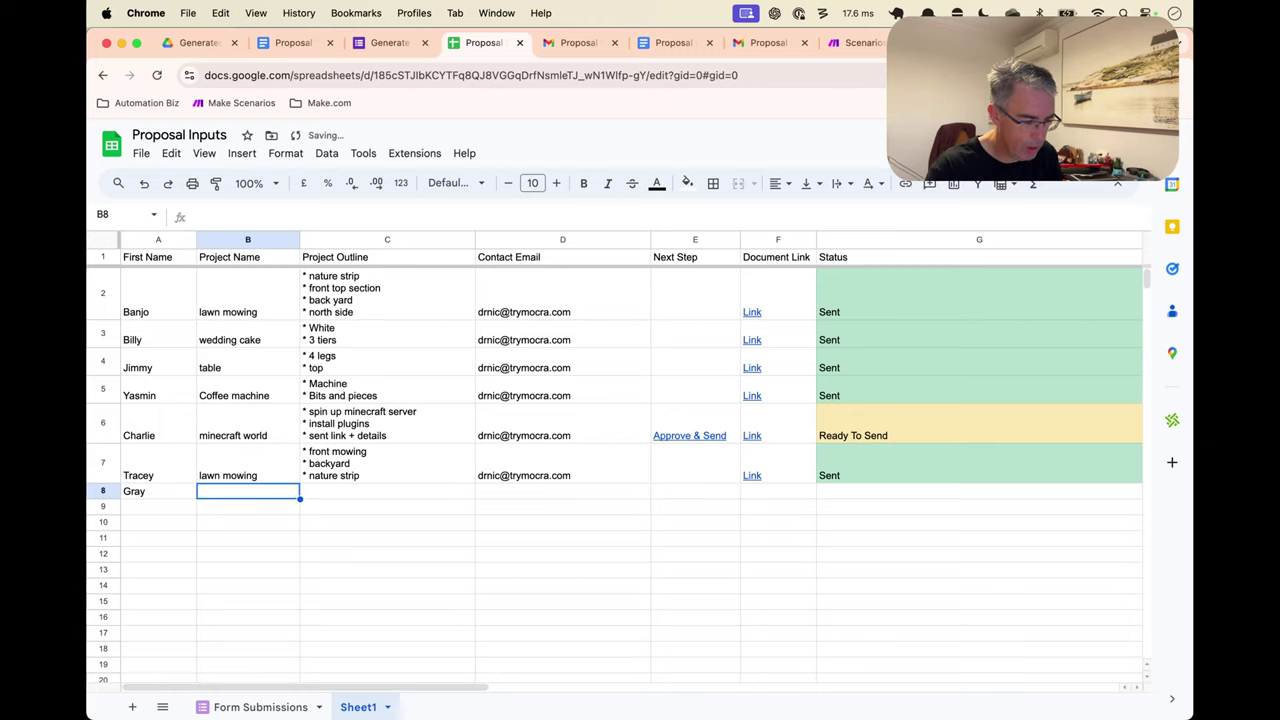
key("Up")
key("shift+Right")
key("shift+Right")
key("ctrl+c")
key("Down")
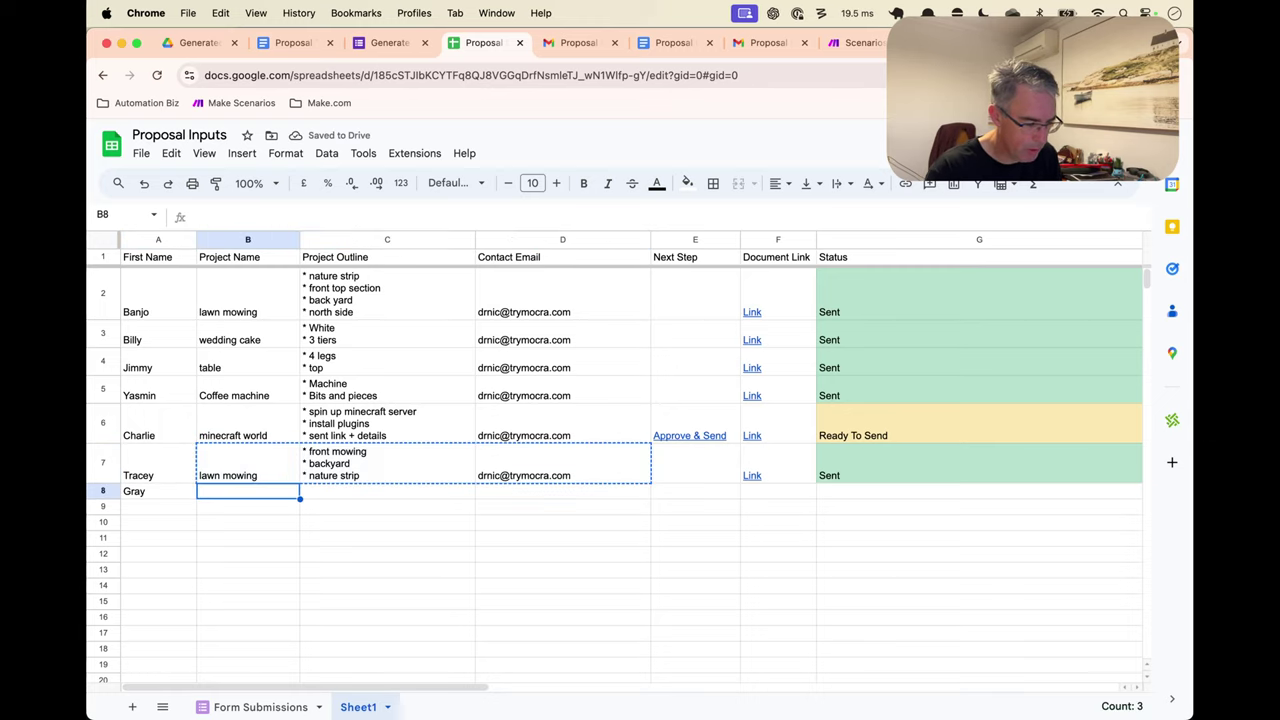
key("ctrl+v")
left_click(190, 546)
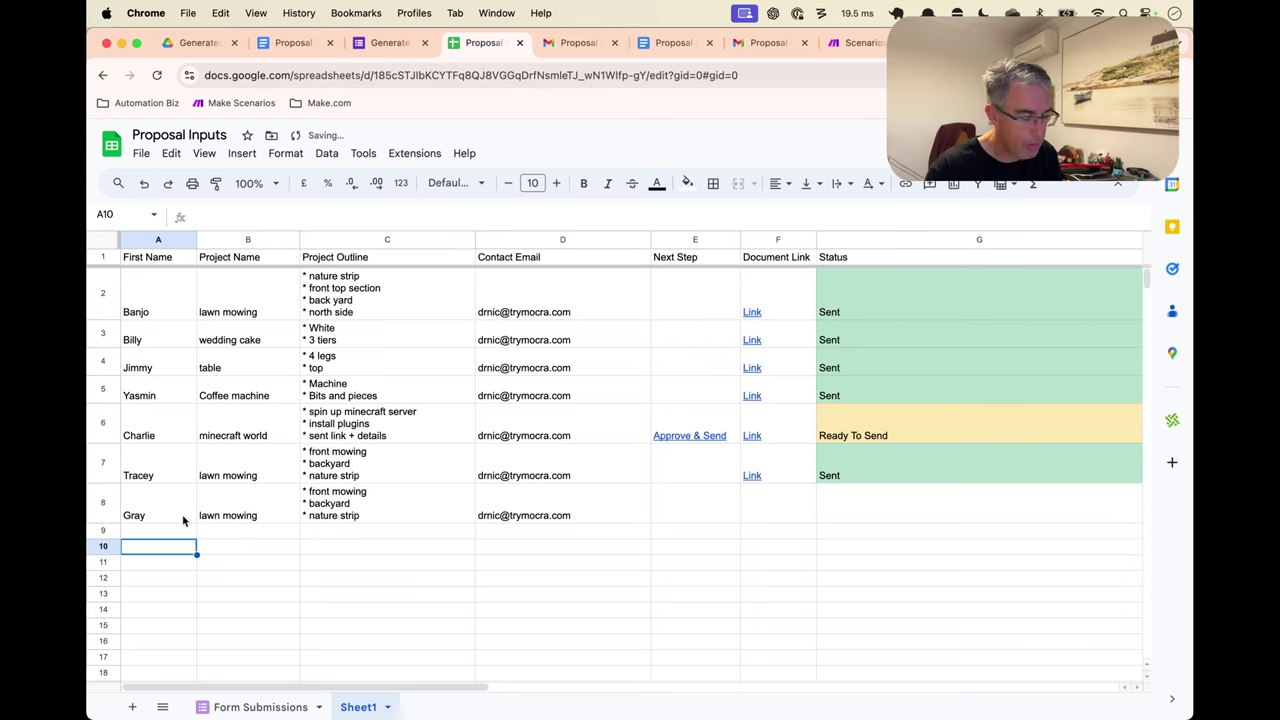
left_click(885, 510)
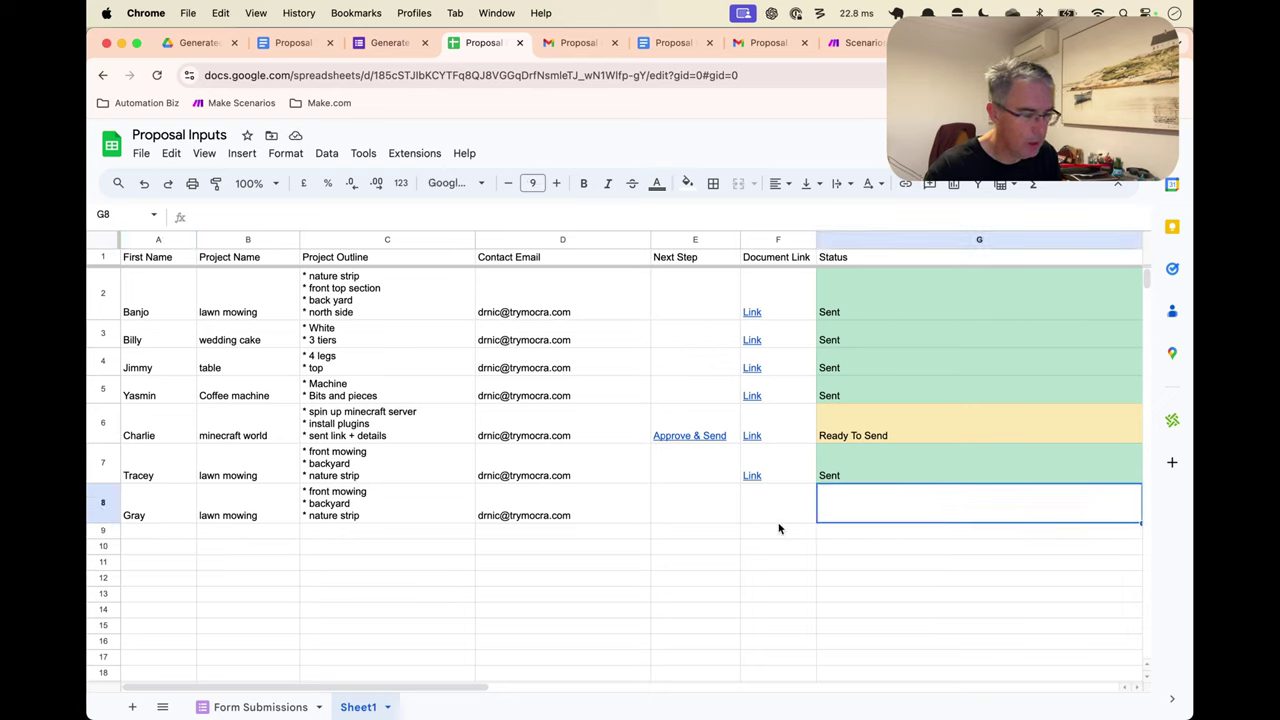
left_click(855, 42)
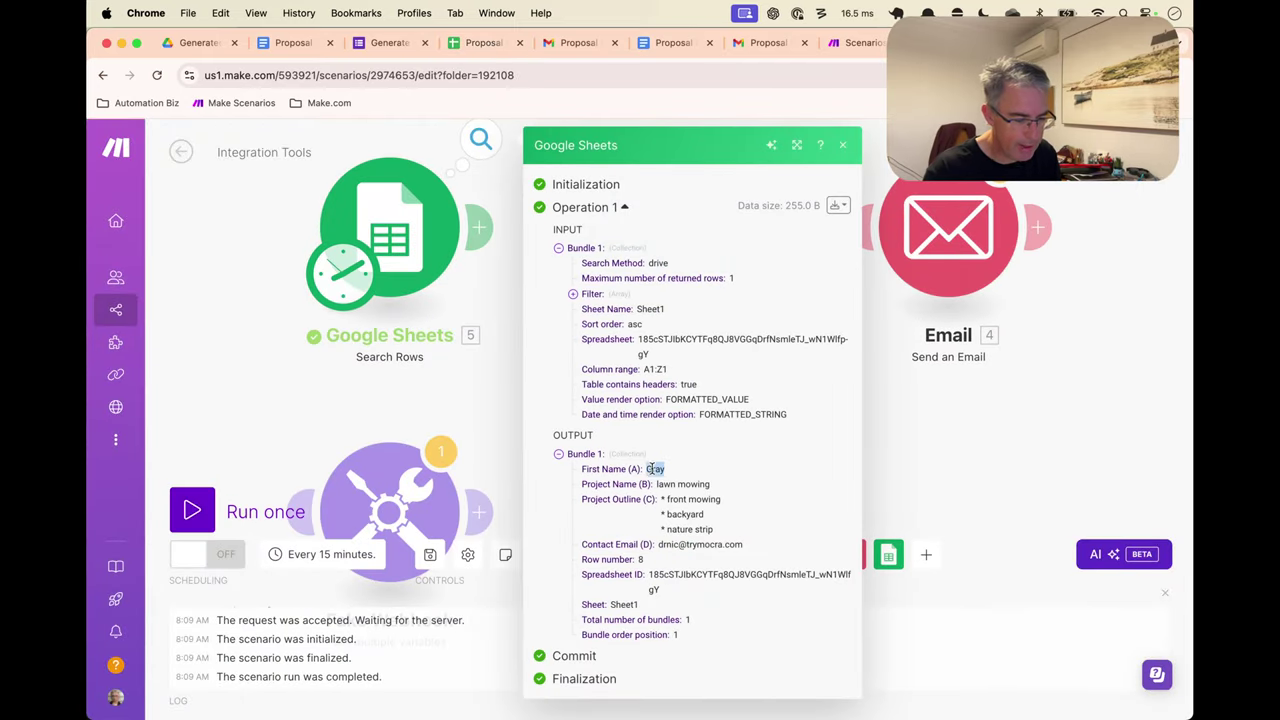
Review row 8's returned bundle and the Search Rows settings, then open the 15-minute schedule settings
left_click_drag(650, 469, 730, 537)
left_click(736, 538)
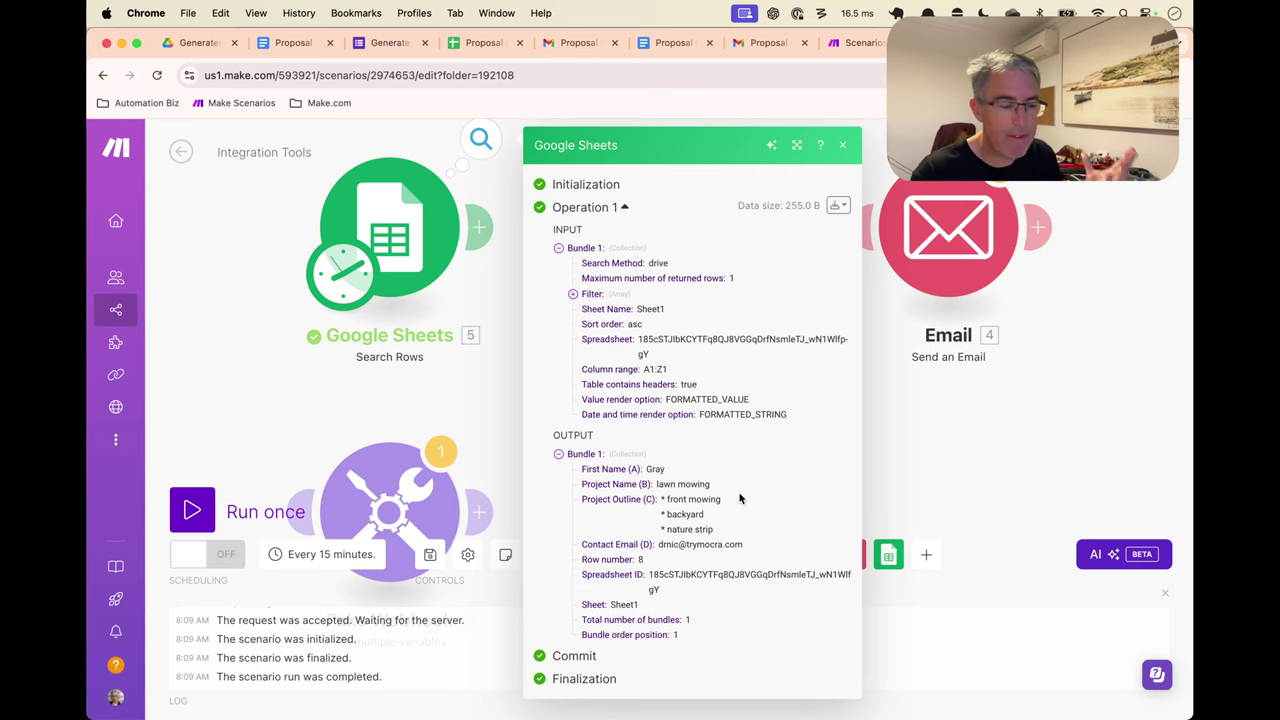
left_click(843, 147)
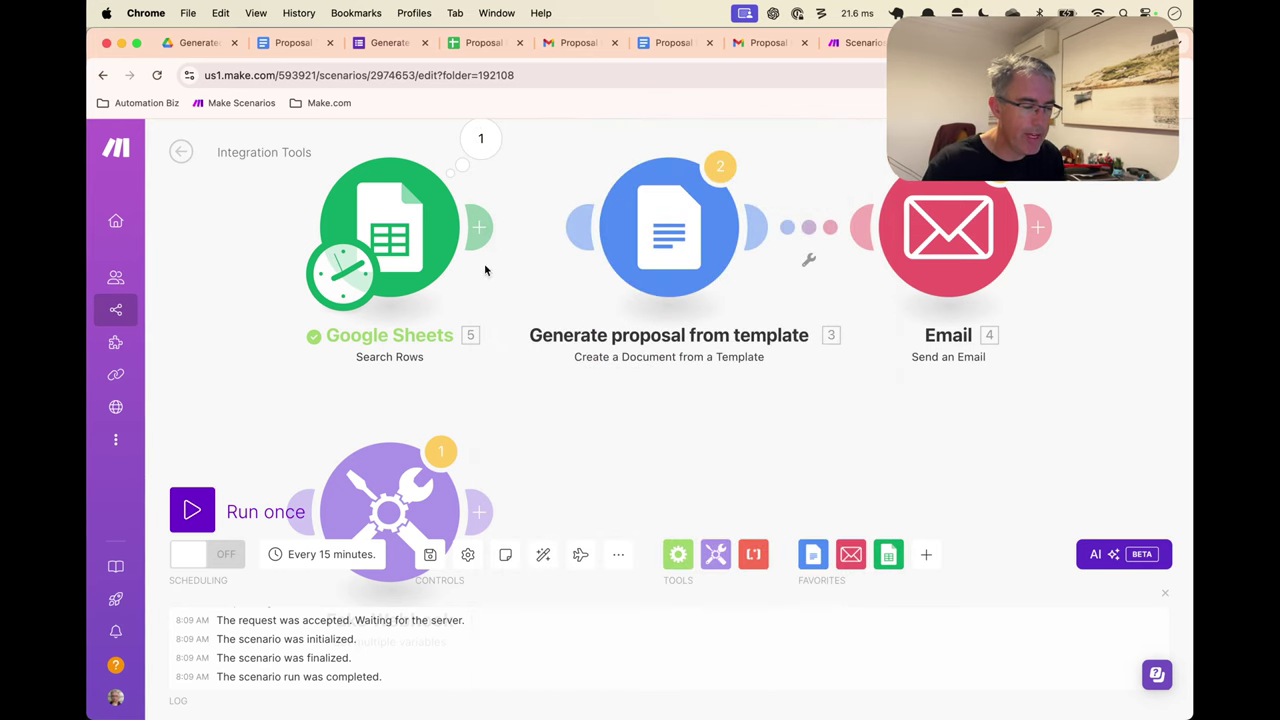
left_click(412, 266)
scroll(568, 500, "down", 1)
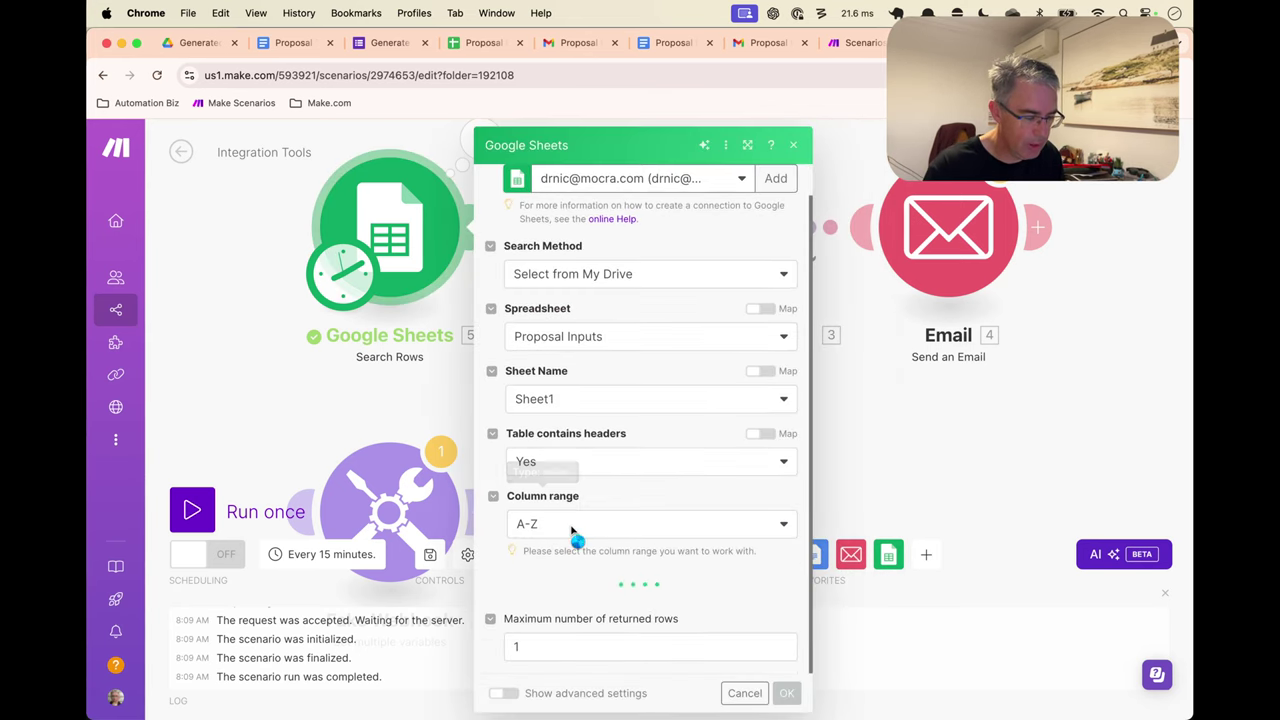
scroll(560, 571, "down", 5)
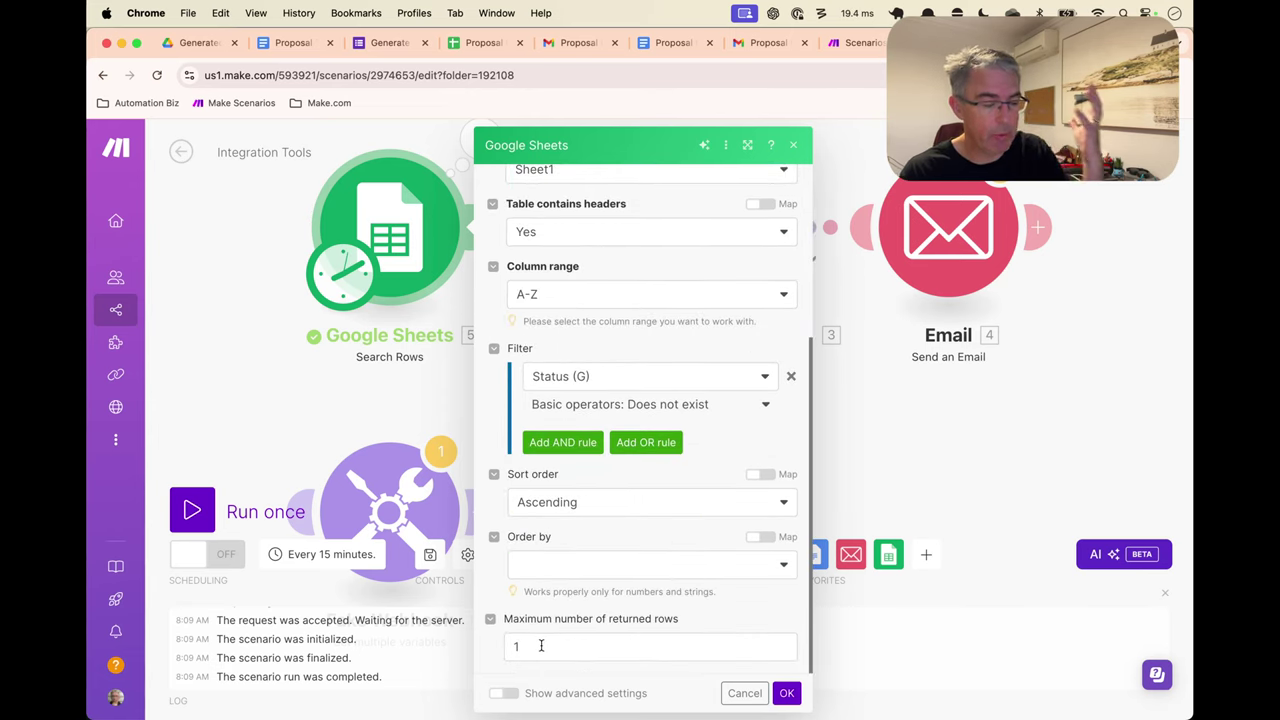
left_click(350, 288)
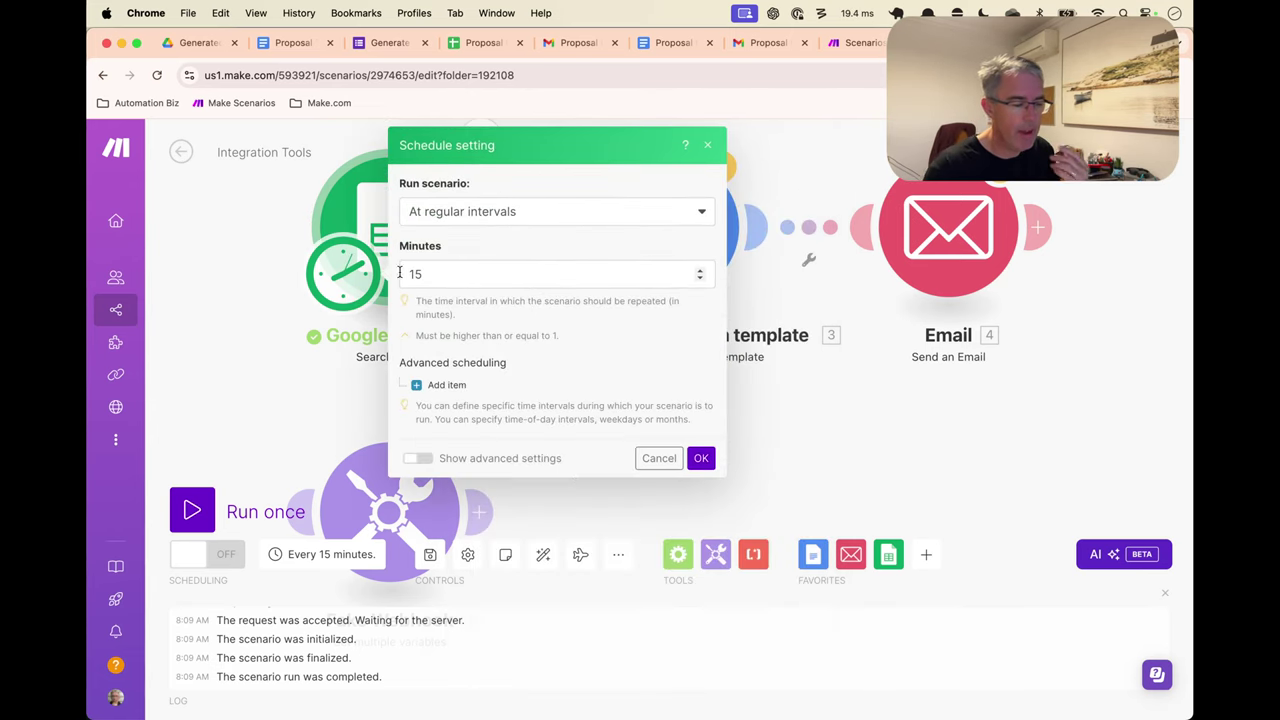
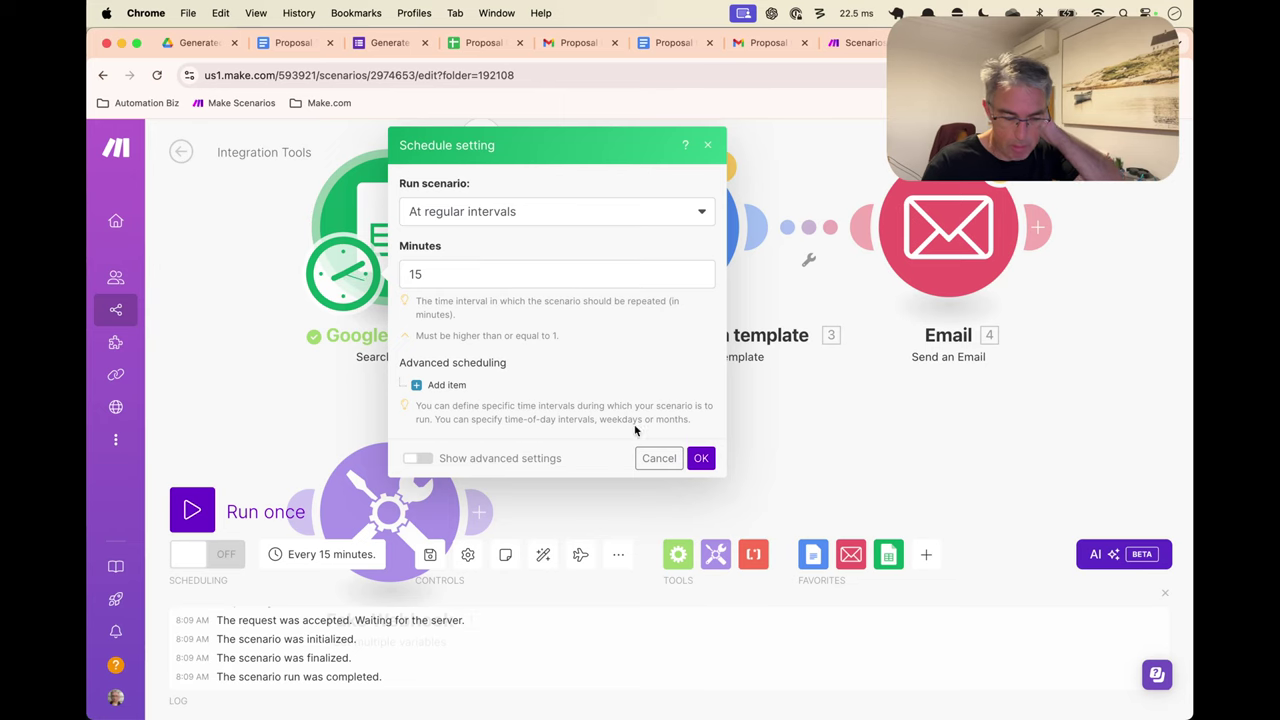
Dismiss the schedule settings and link Search Rows directly to Generate proposal from template
left_click(665, 464)
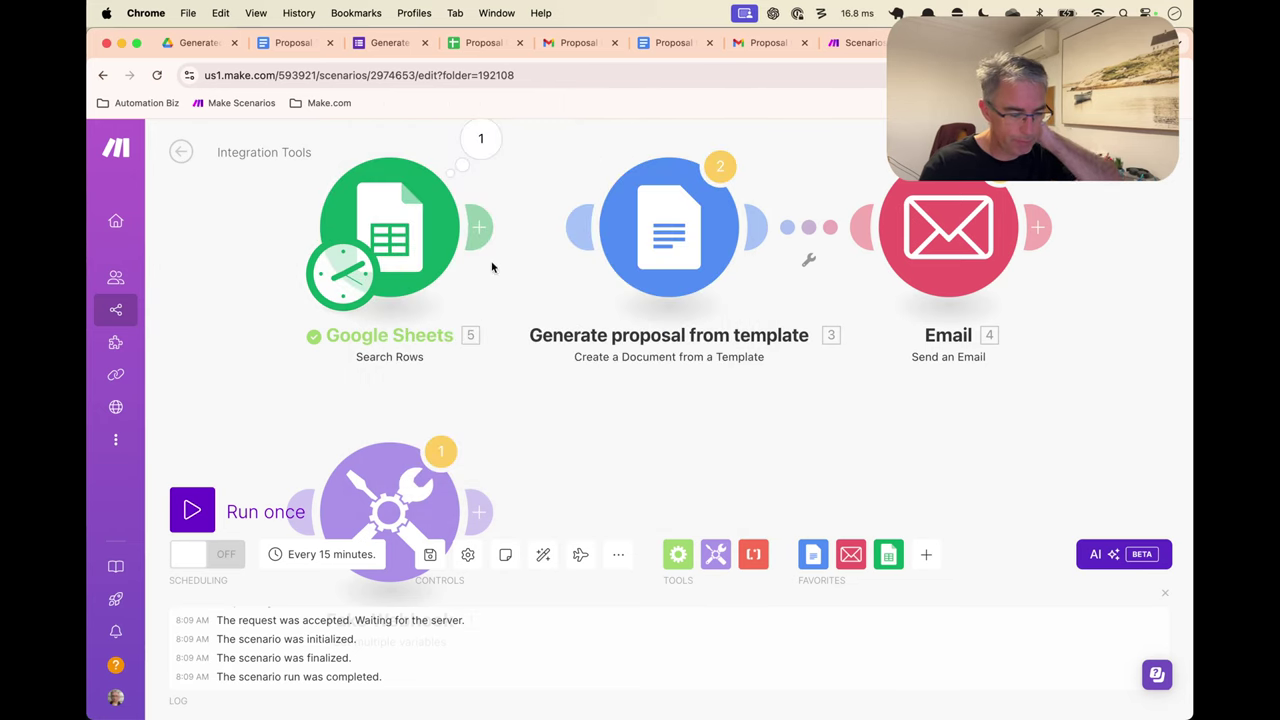
left_click_drag(490, 237, 657, 243)
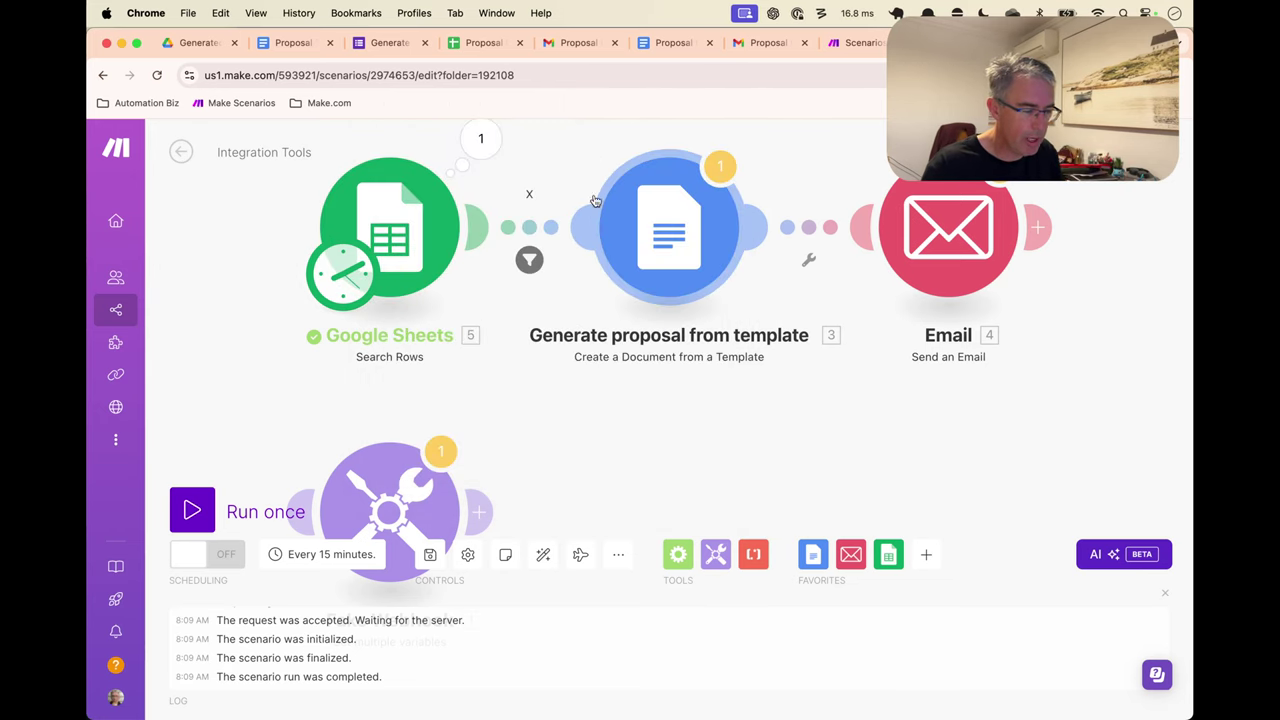
left_click(529, 260)
Clear the new link's filter label and delete its condition, leaving it unfiltered
left_click(582, 245)
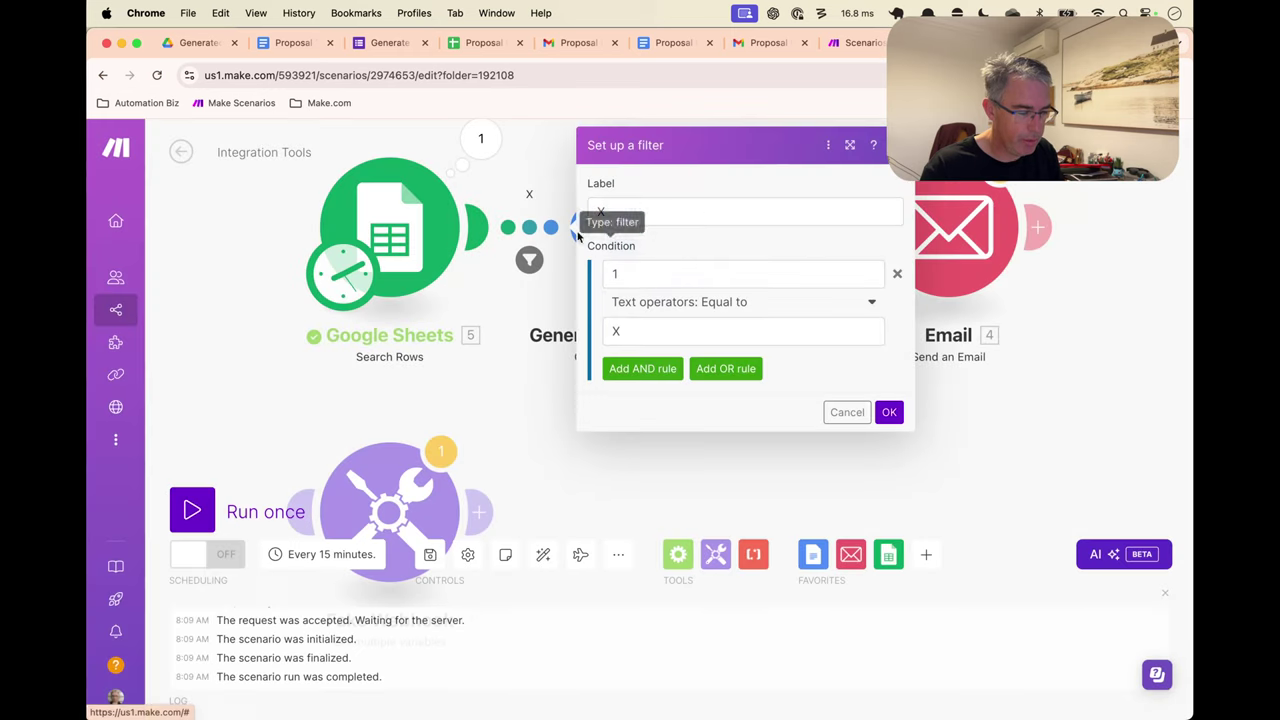
left_click(813, 208)
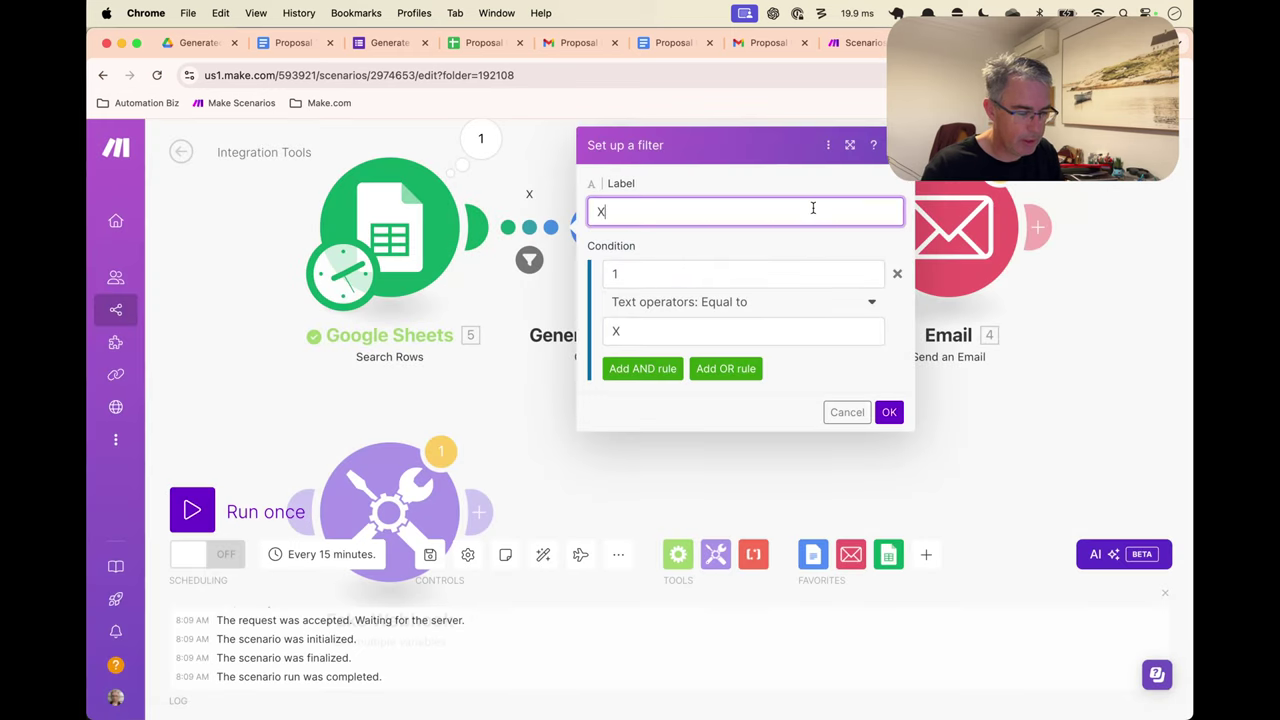
left_click(897, 273)
left_click(889, 314)
left_click(729, 240)
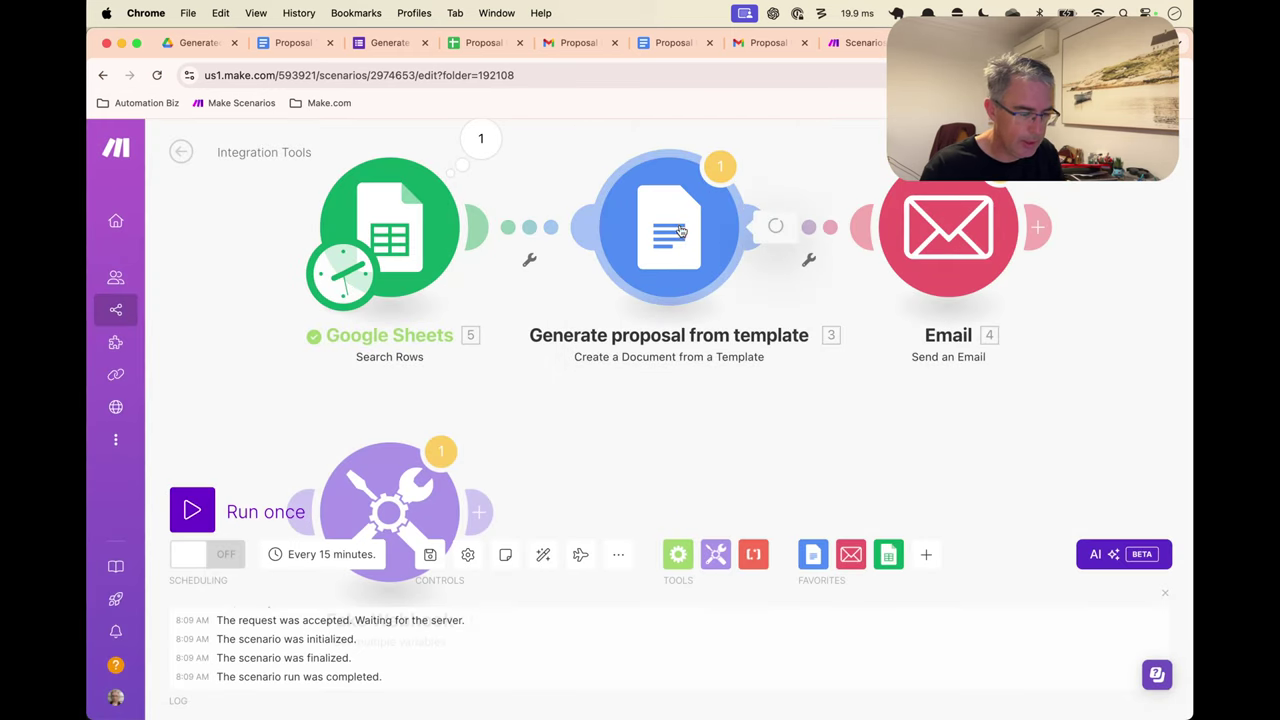
Map First Name (A) into the firstname value, checking column A in the Proposal Inputs sheet
scroll(878, 334, "down", 3)
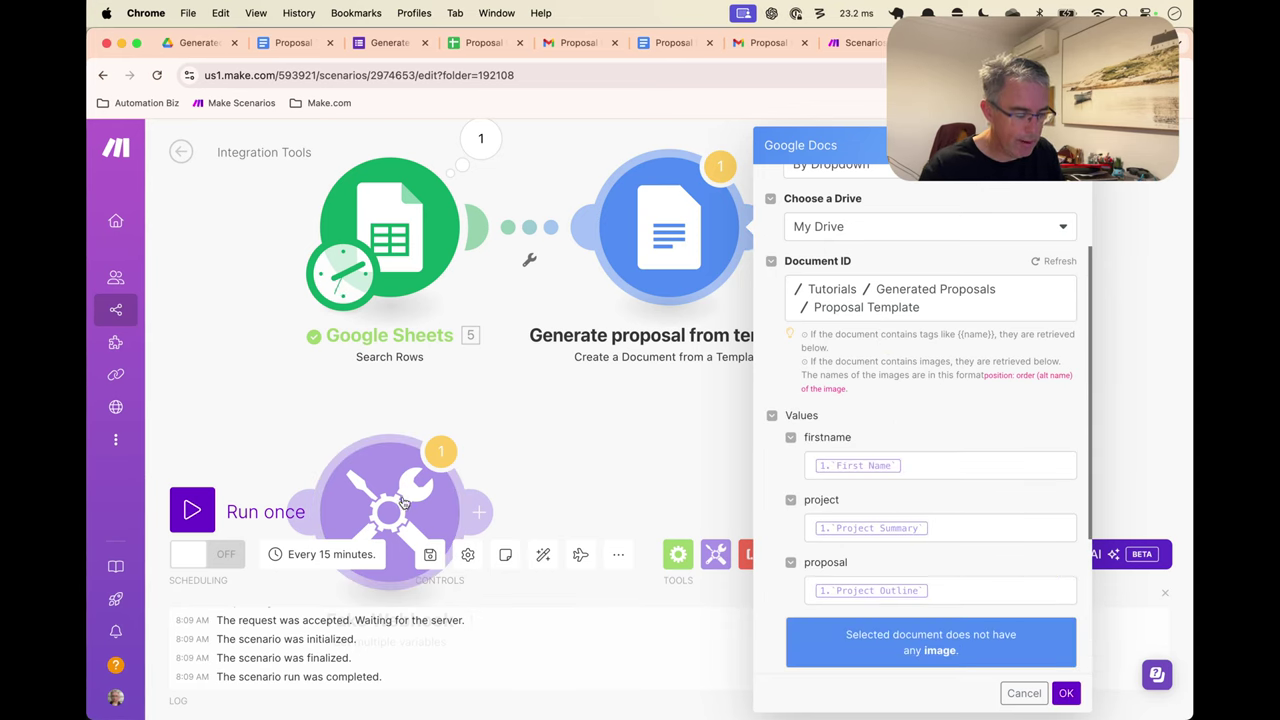
left_click(985, 472)
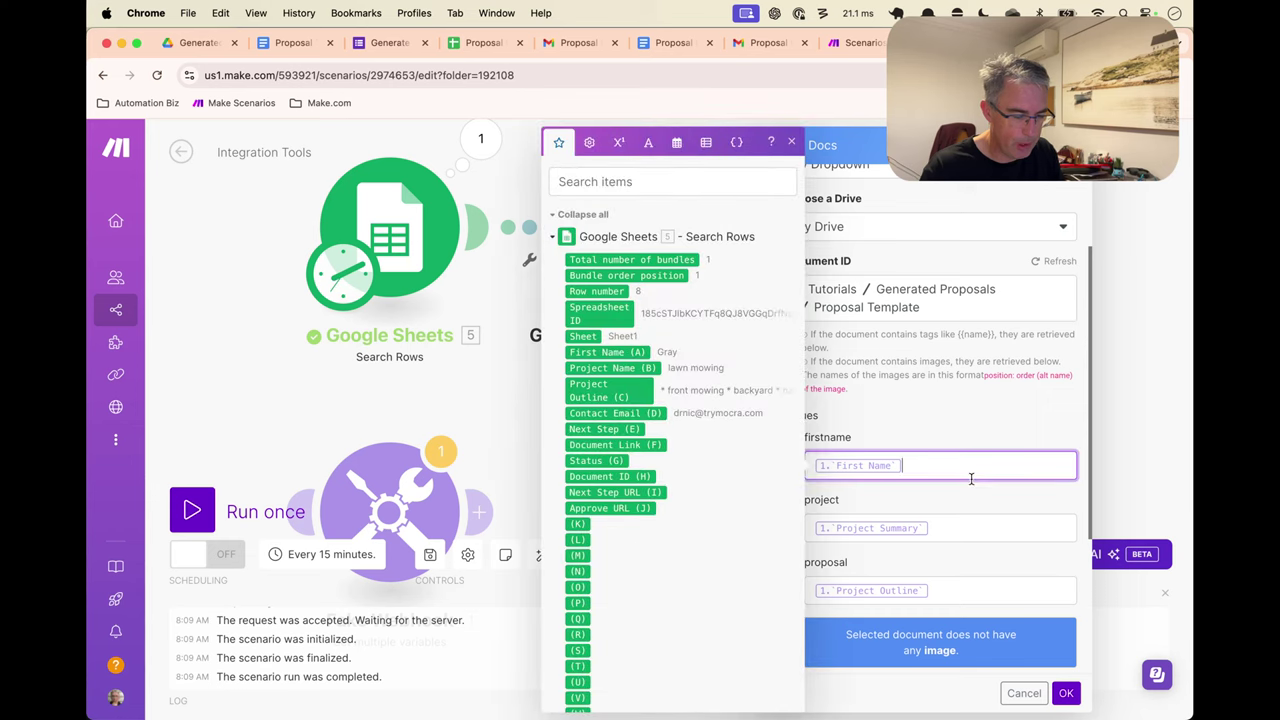
left_click(632, 352)
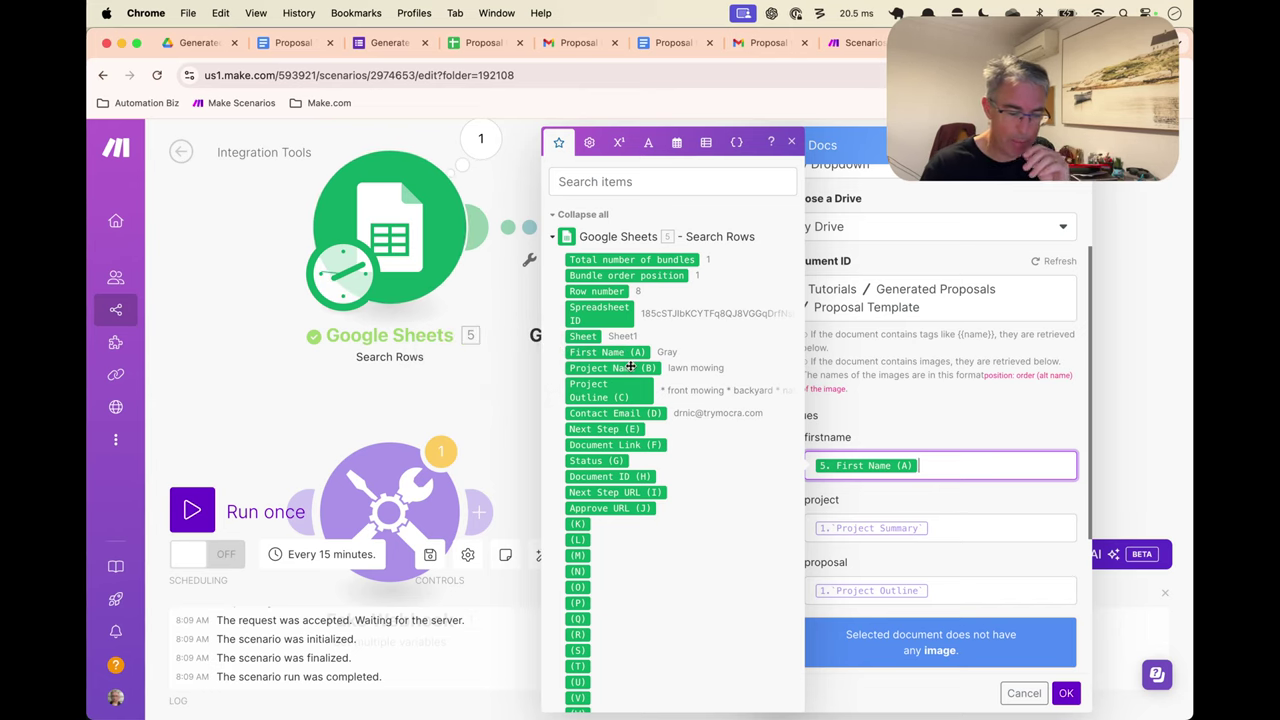
left_click(483, 42)
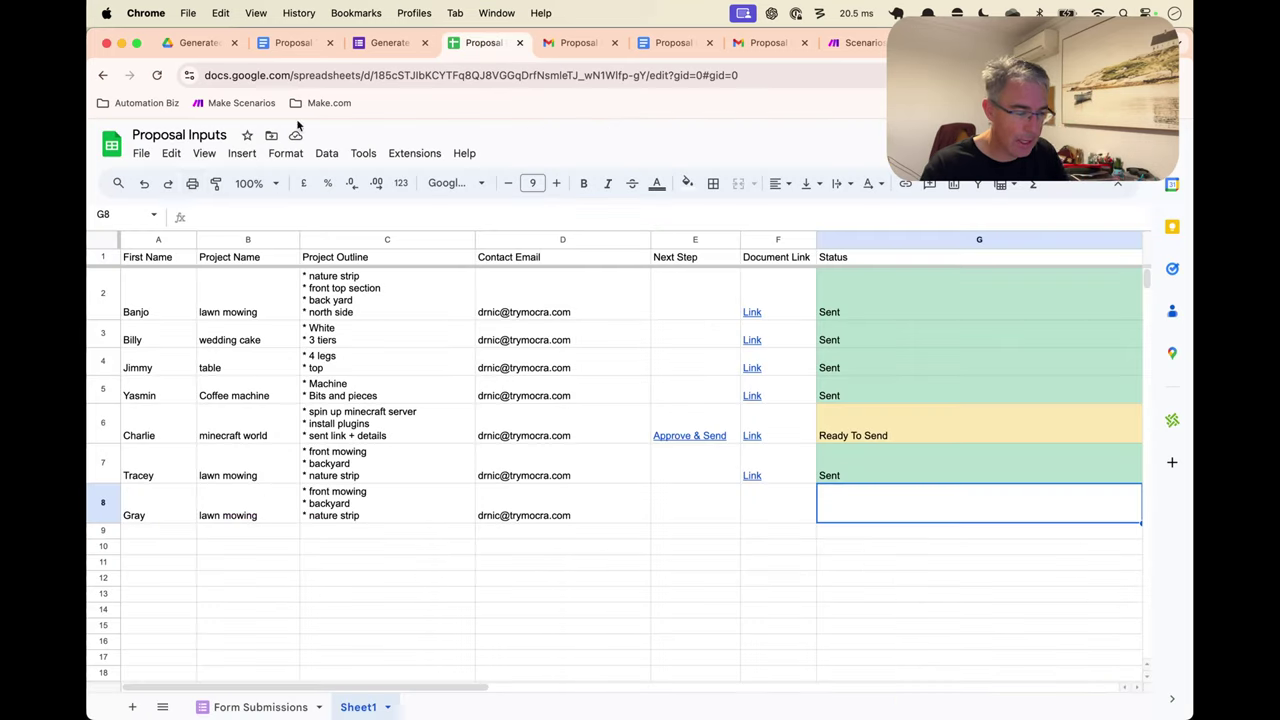
right_click(140, 240)
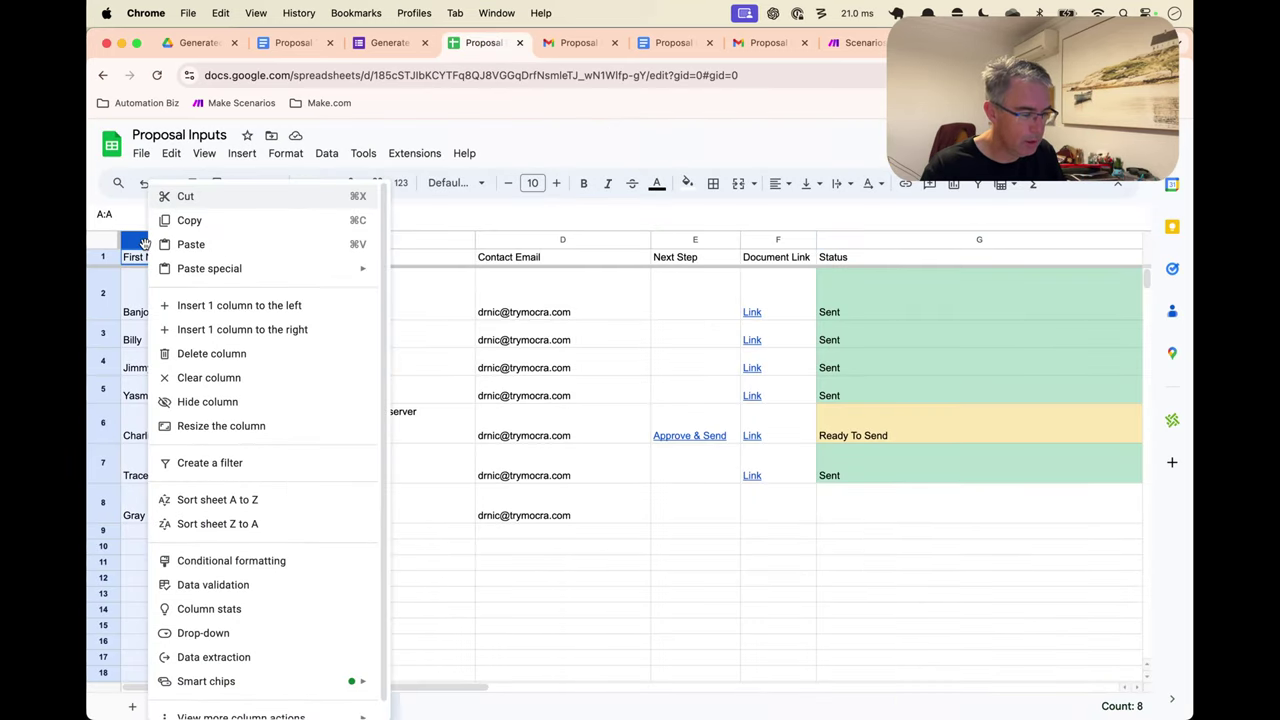
key("Escape")
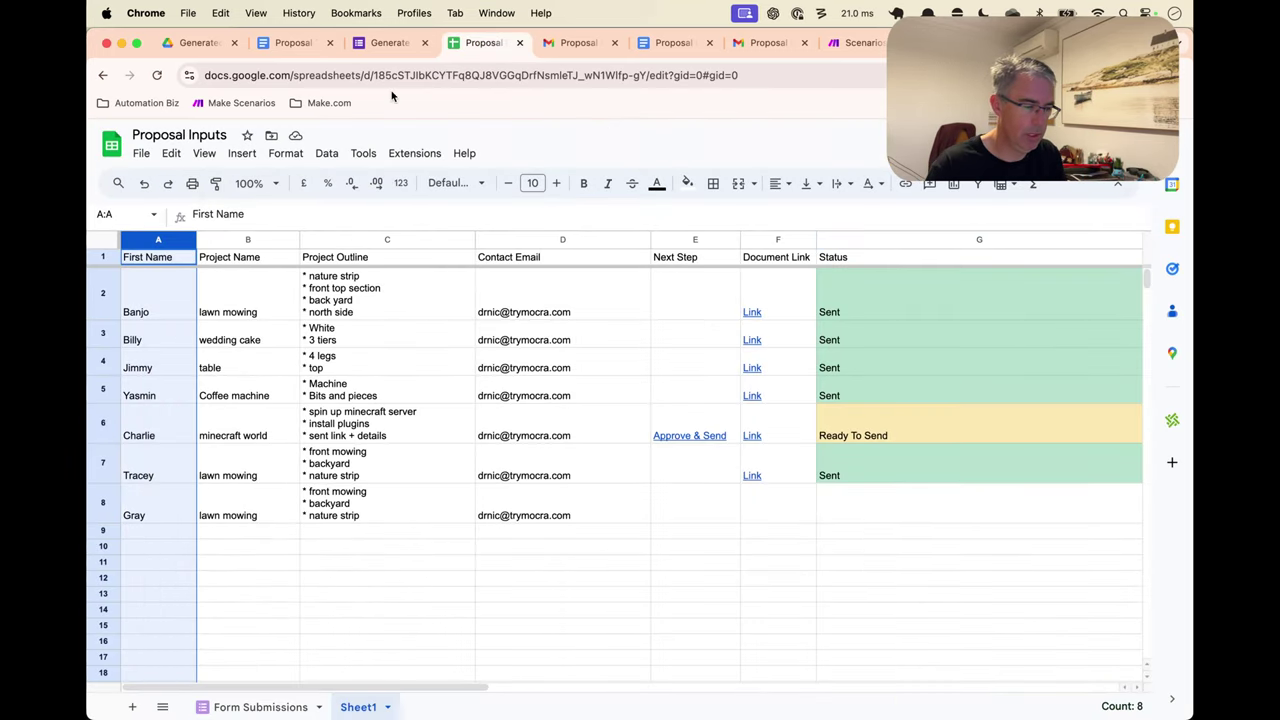
left_click(855, 42)
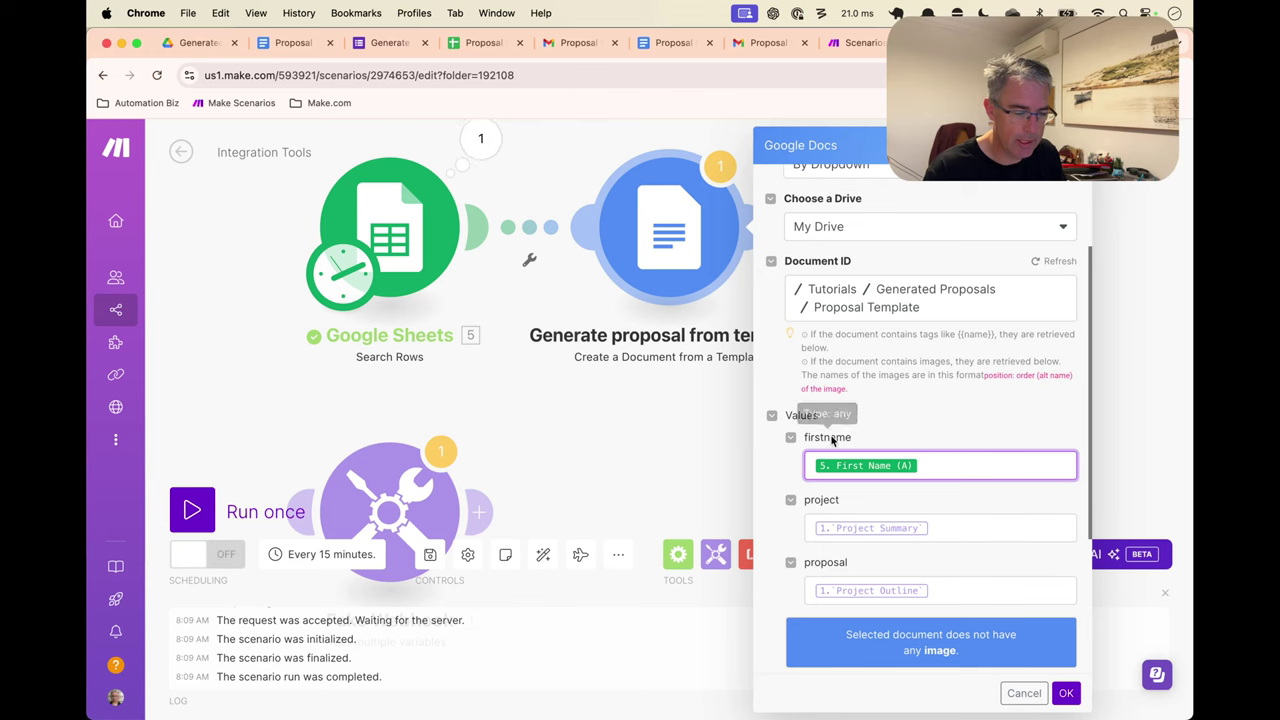
Remap project to Project Name (B) and proposal to Project Outline (C), then save the module
left_click(958, 526)
key("BackSpace")
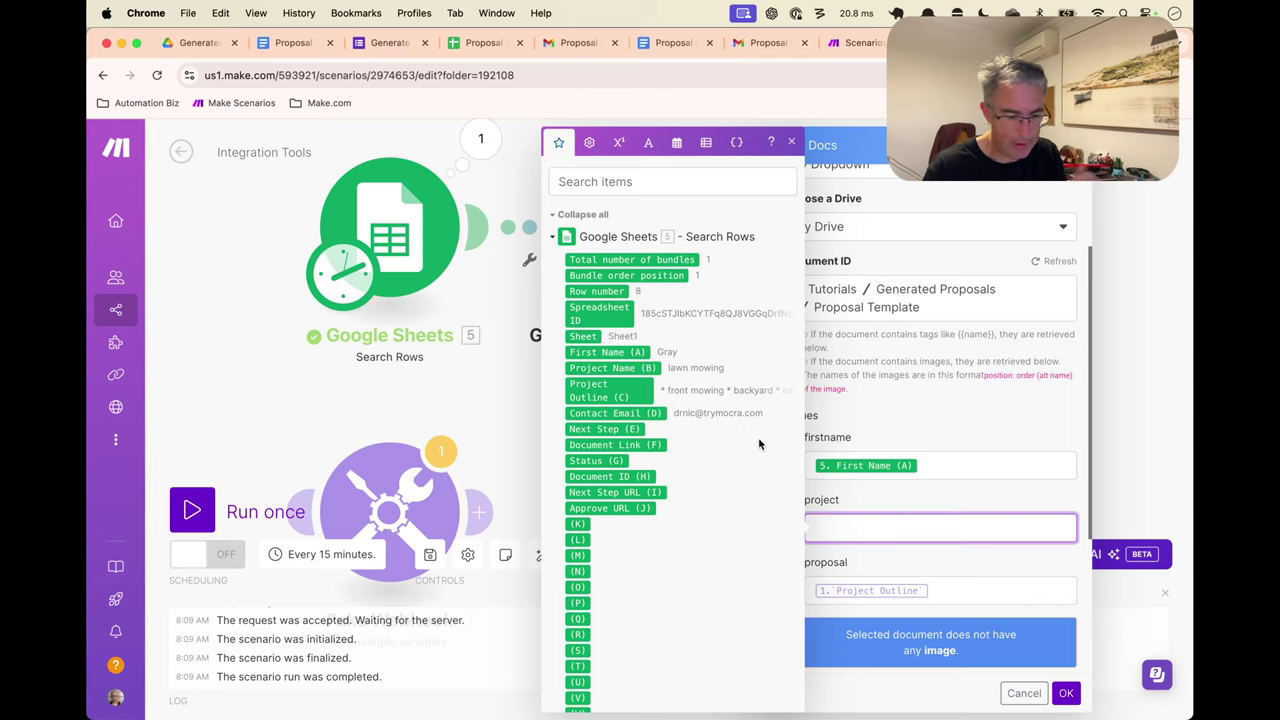
left_click(607, 368)
left_click(940, 588)
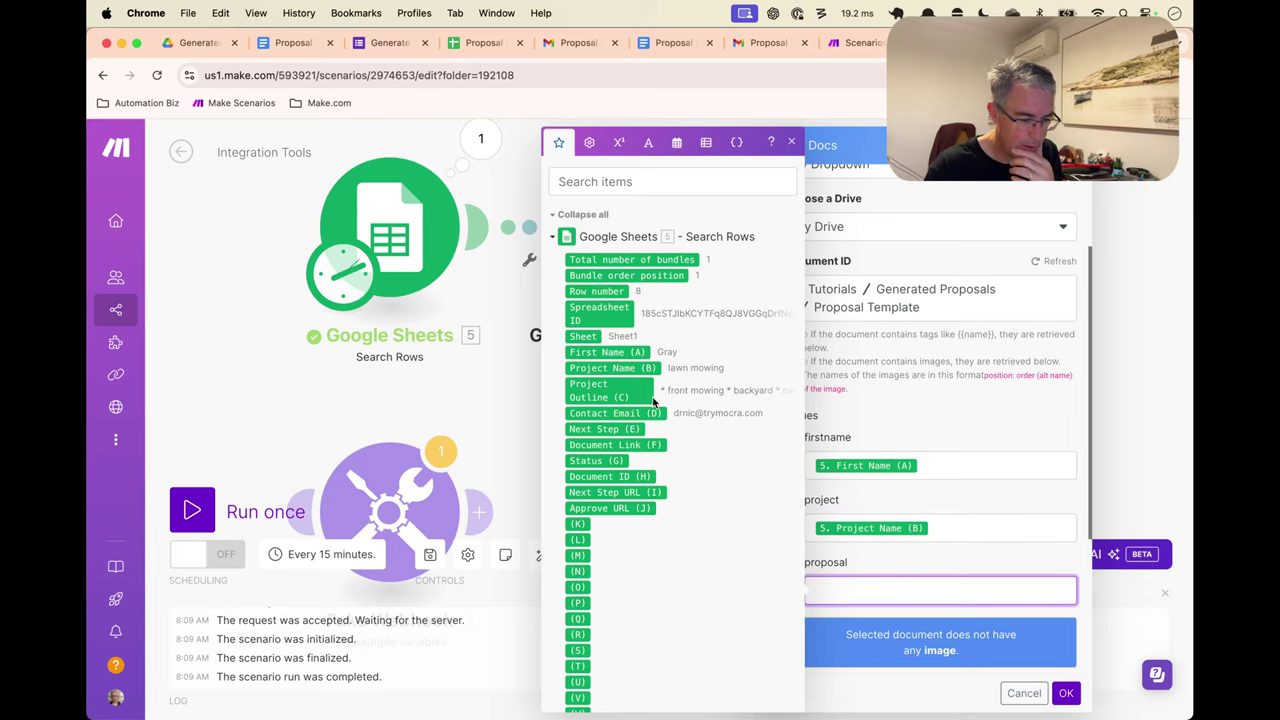
left_click(615, 390)
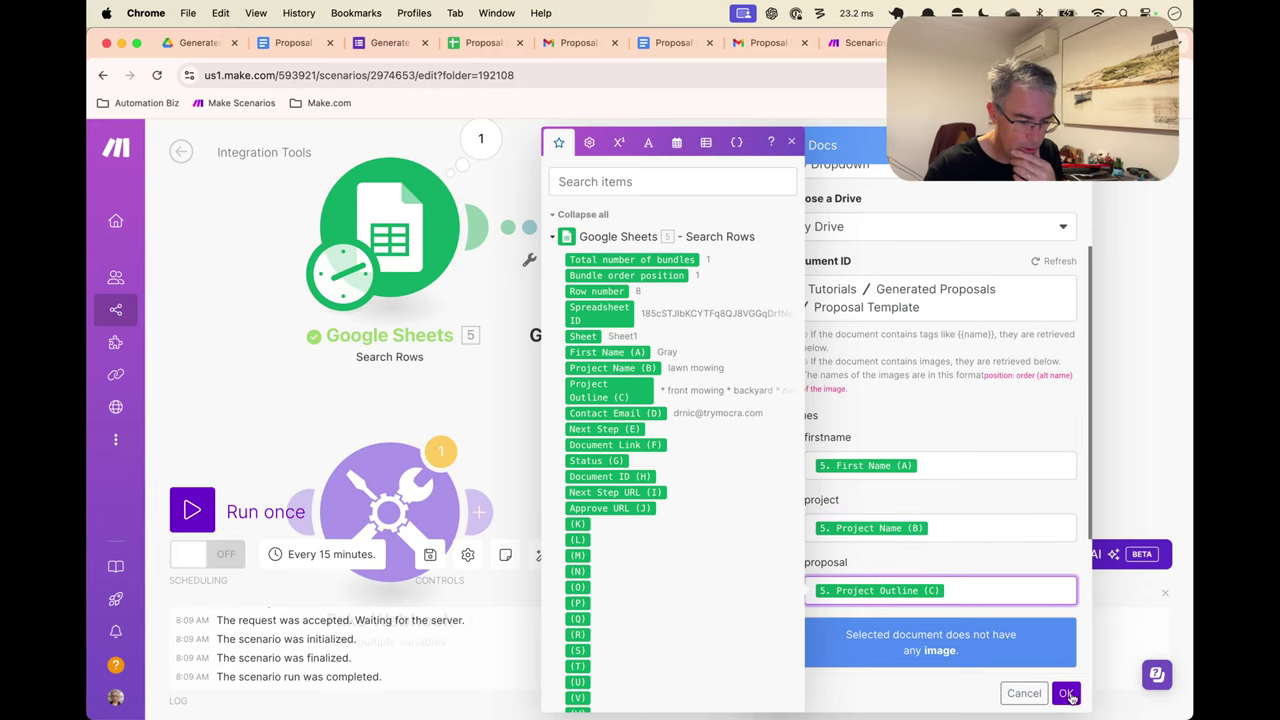
left_click(1067, 693)
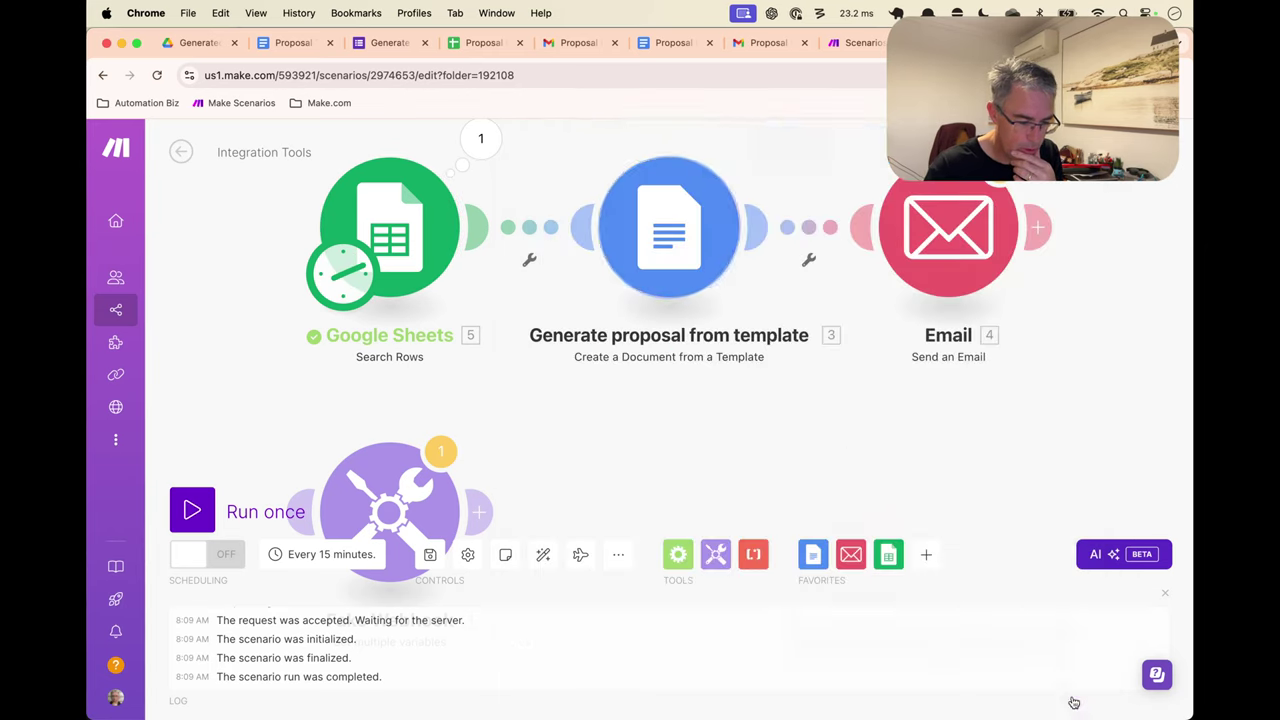
Change the document title to 'First Name (A) - Project Name (B)' and save the module
left_click(718, 253)
scroll(916, 416, "down", 3)
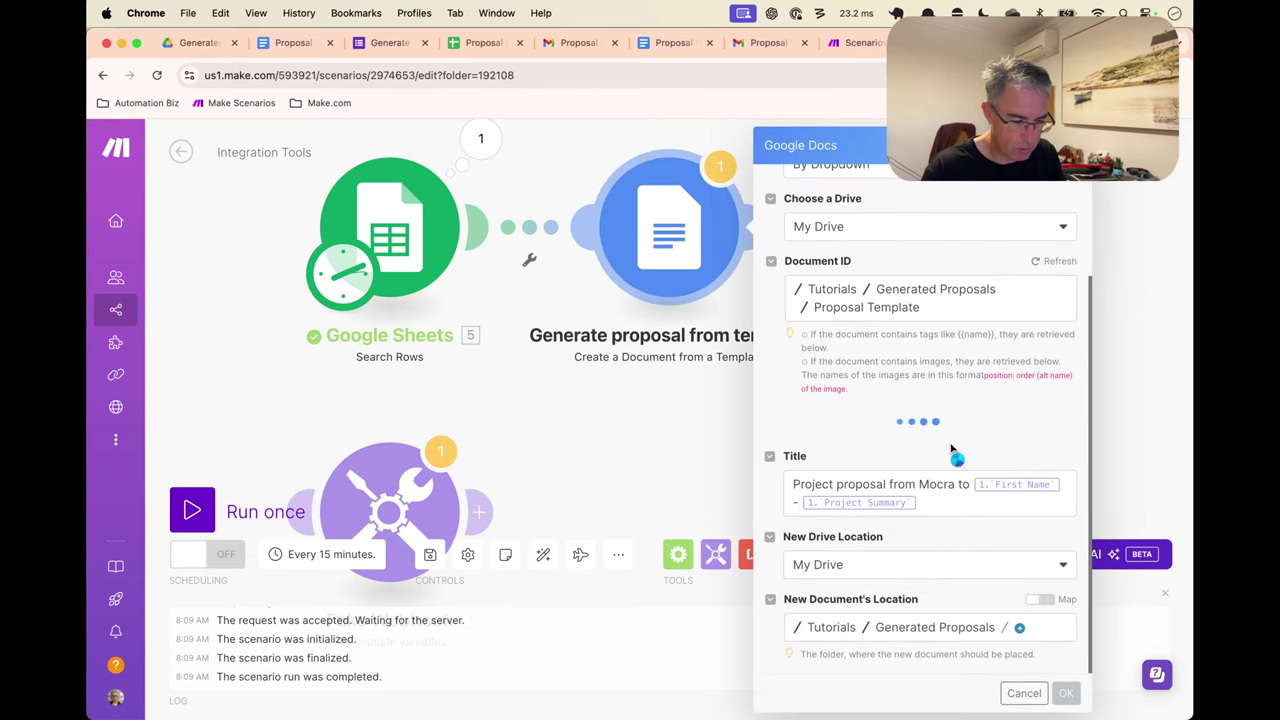
left_click(965, 507)
key("BackSpace")
key("BackSpace")
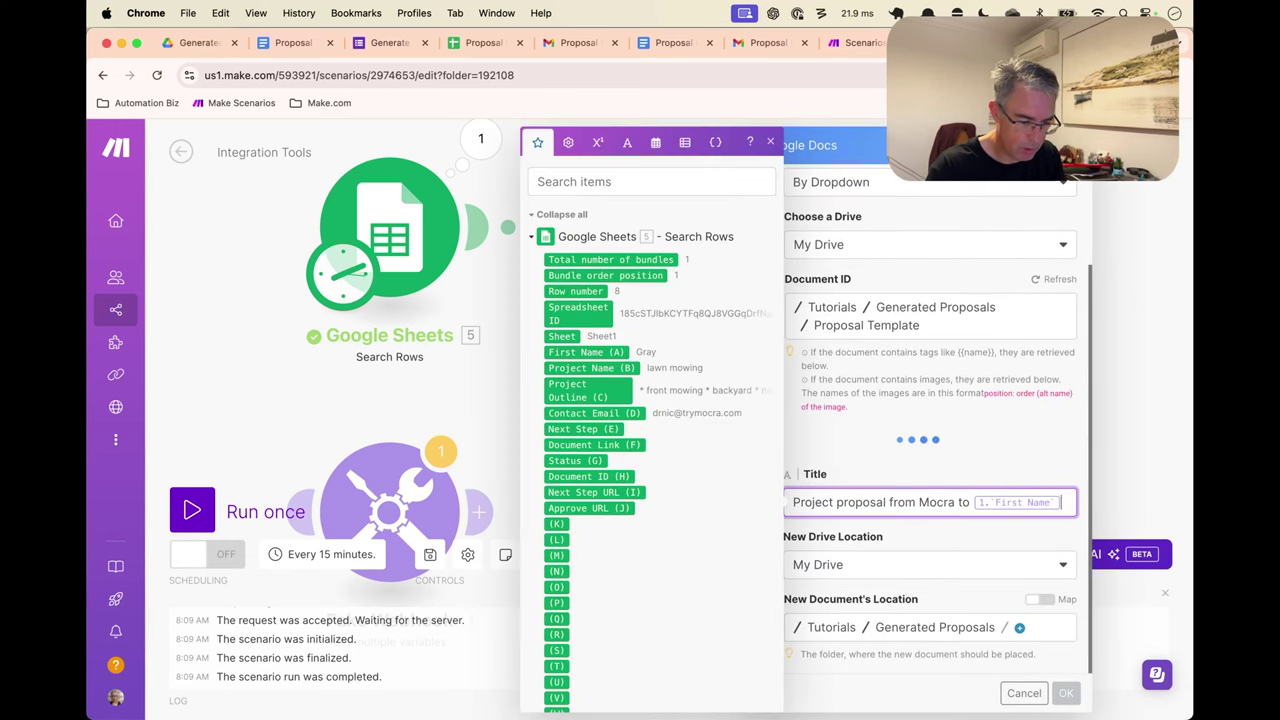
key("BackSpace")
left_click(578, 352)
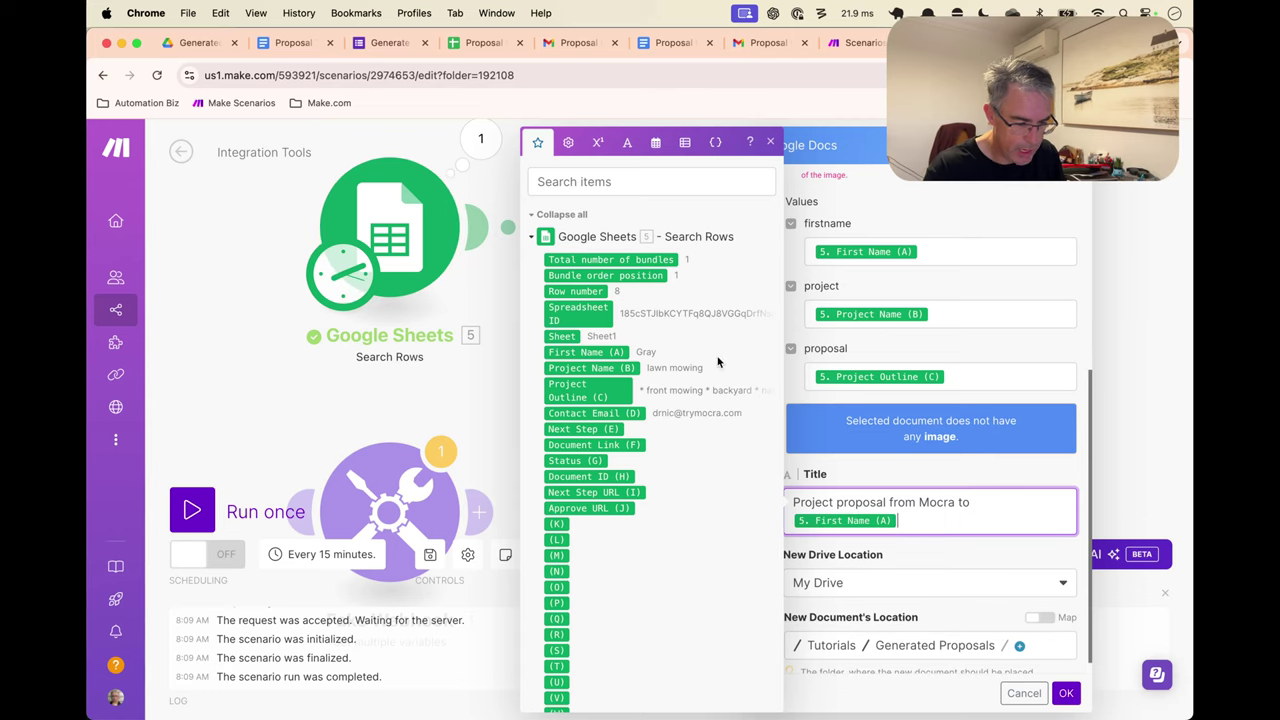
type("-")
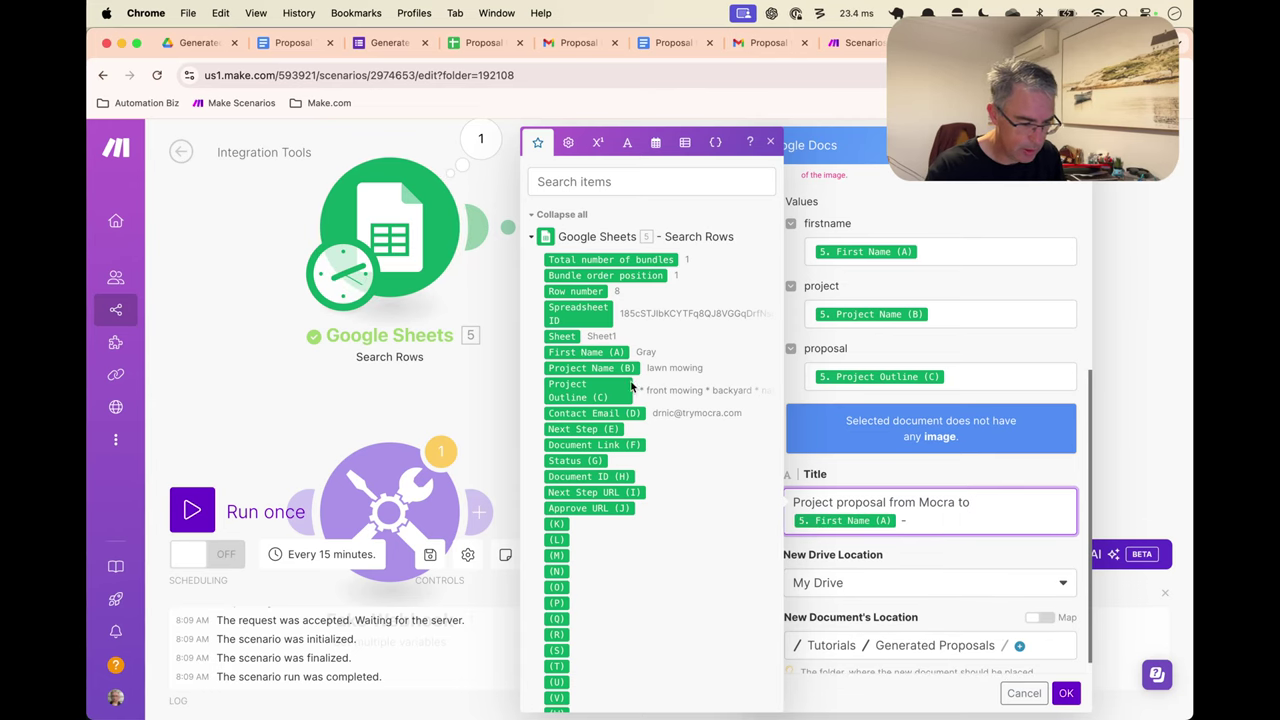
left_click(592, 368)
left_click(963, 548)
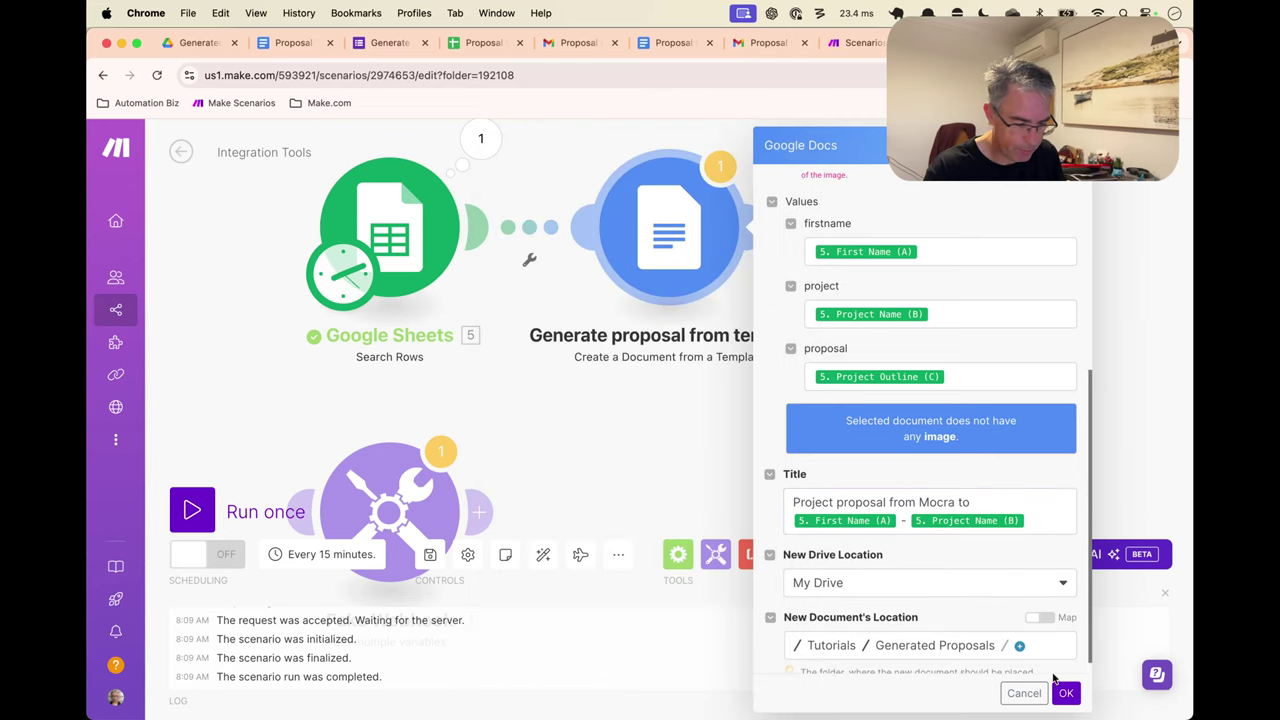
left_click(1066, 693)
Remap the email greeting to First Name (A) and the Project: line to Project Name (B)
left_click(938, 262)
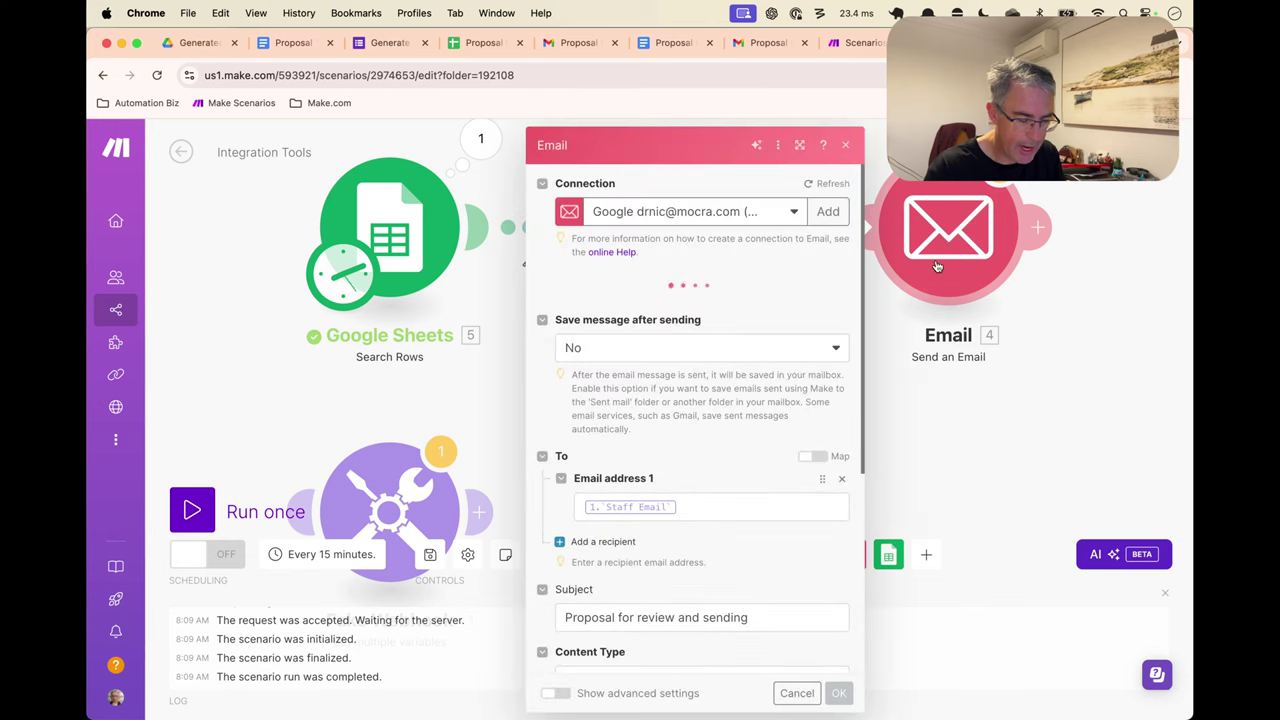
scroll(724, 393, "down", 5)
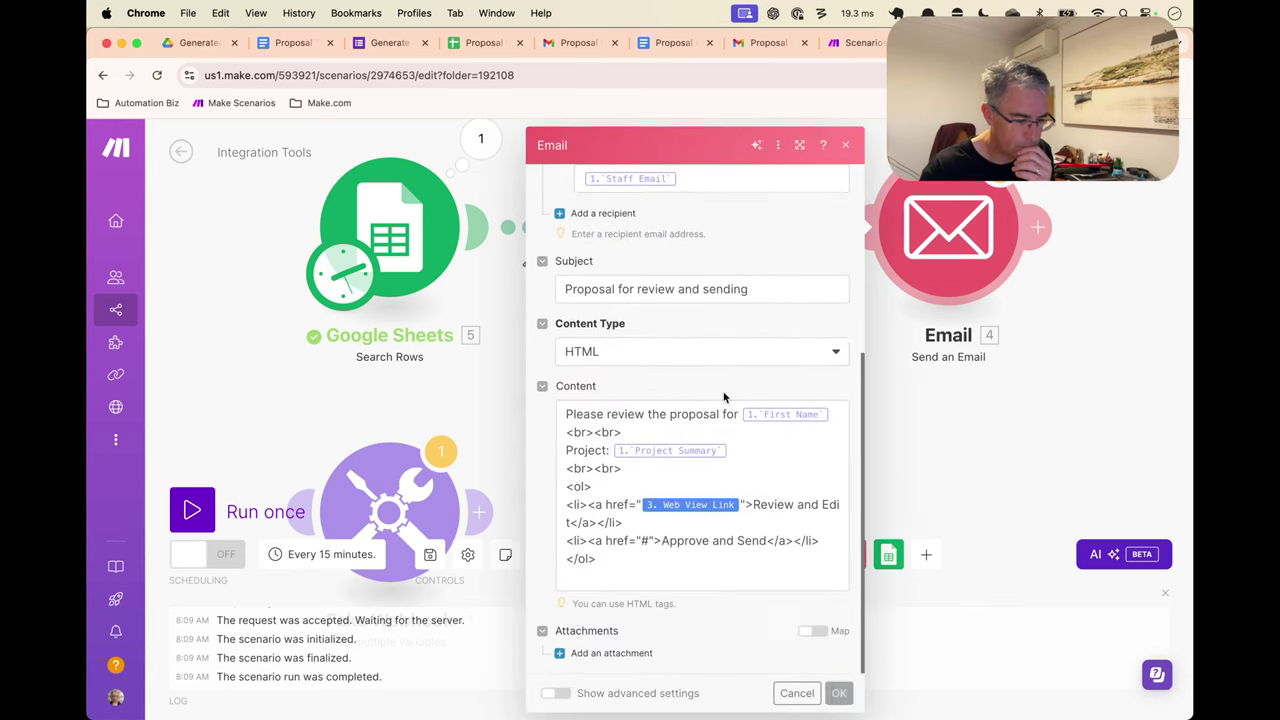
left_click(827, 413)
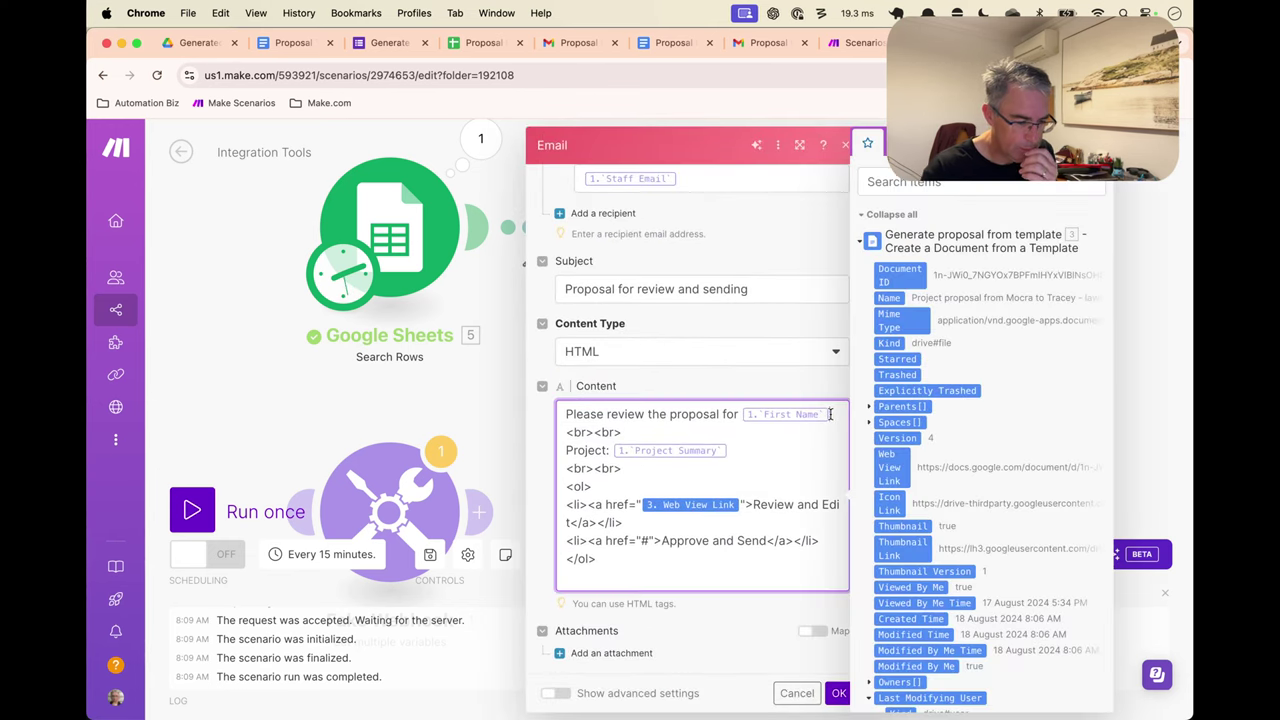
key("BackSpace")
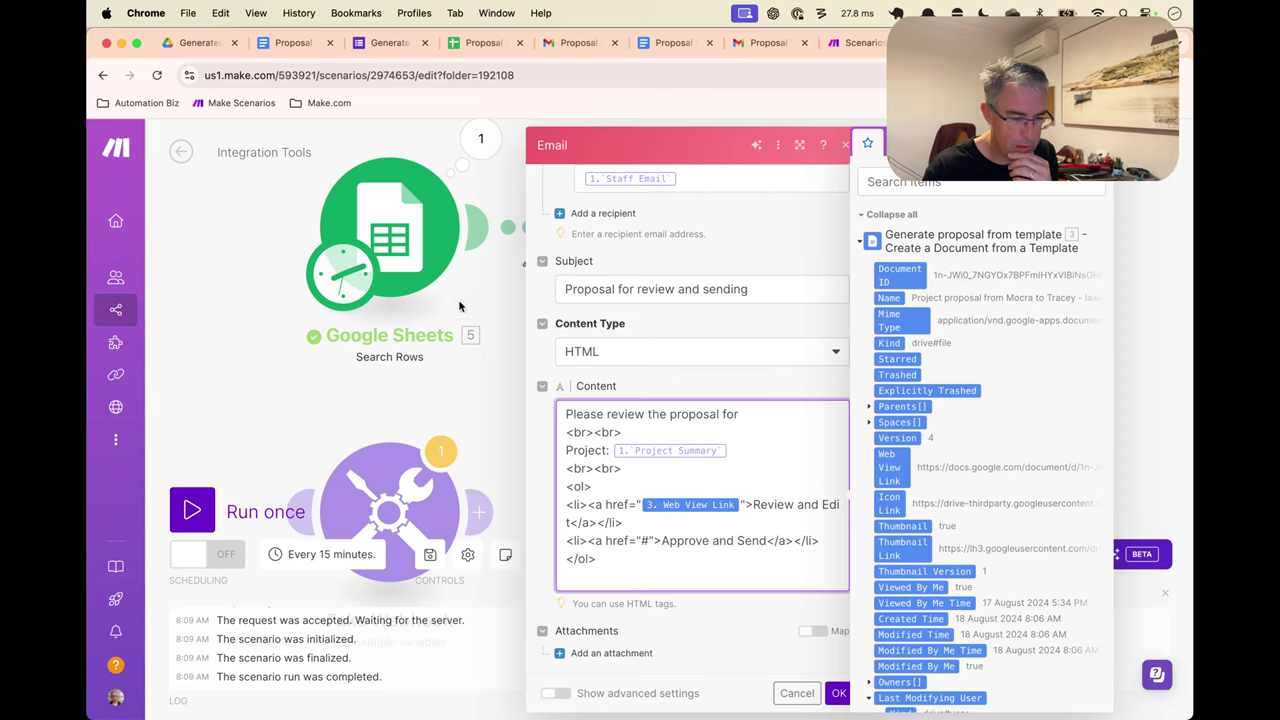
left_click(861, 245)
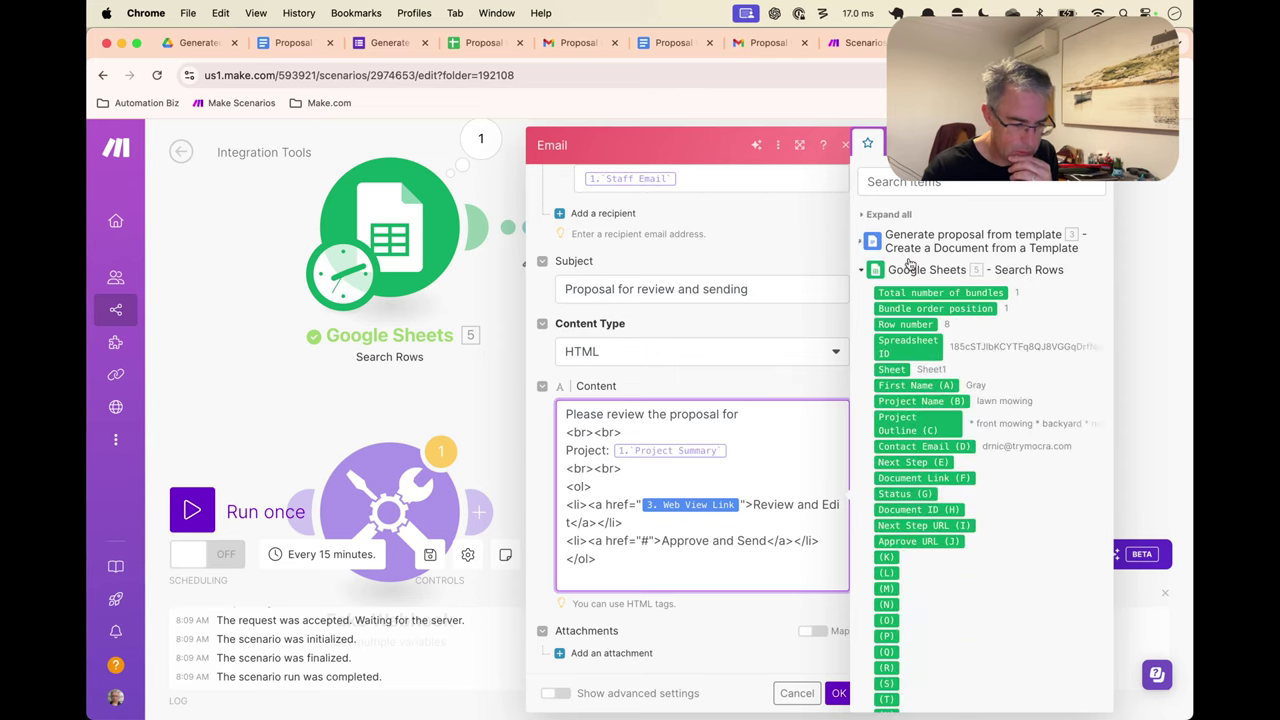
left_click(940, 387)
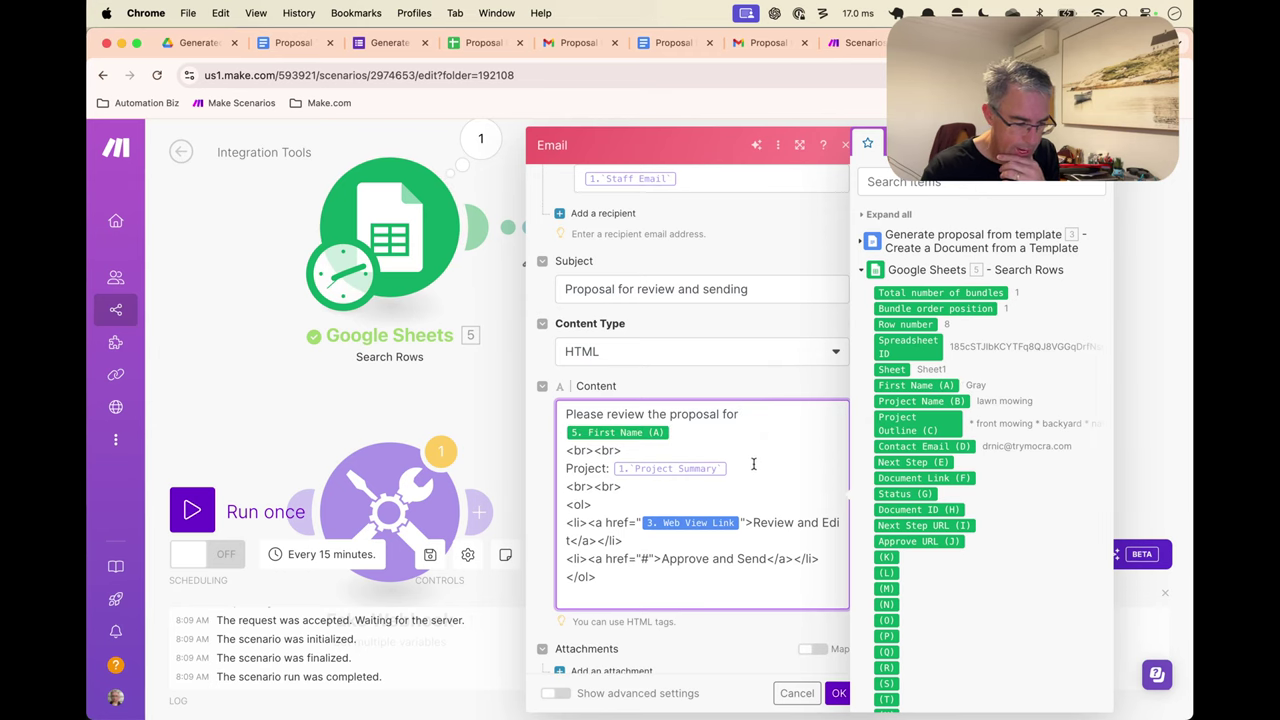
key("BackSpace")
left_click(920, 401)
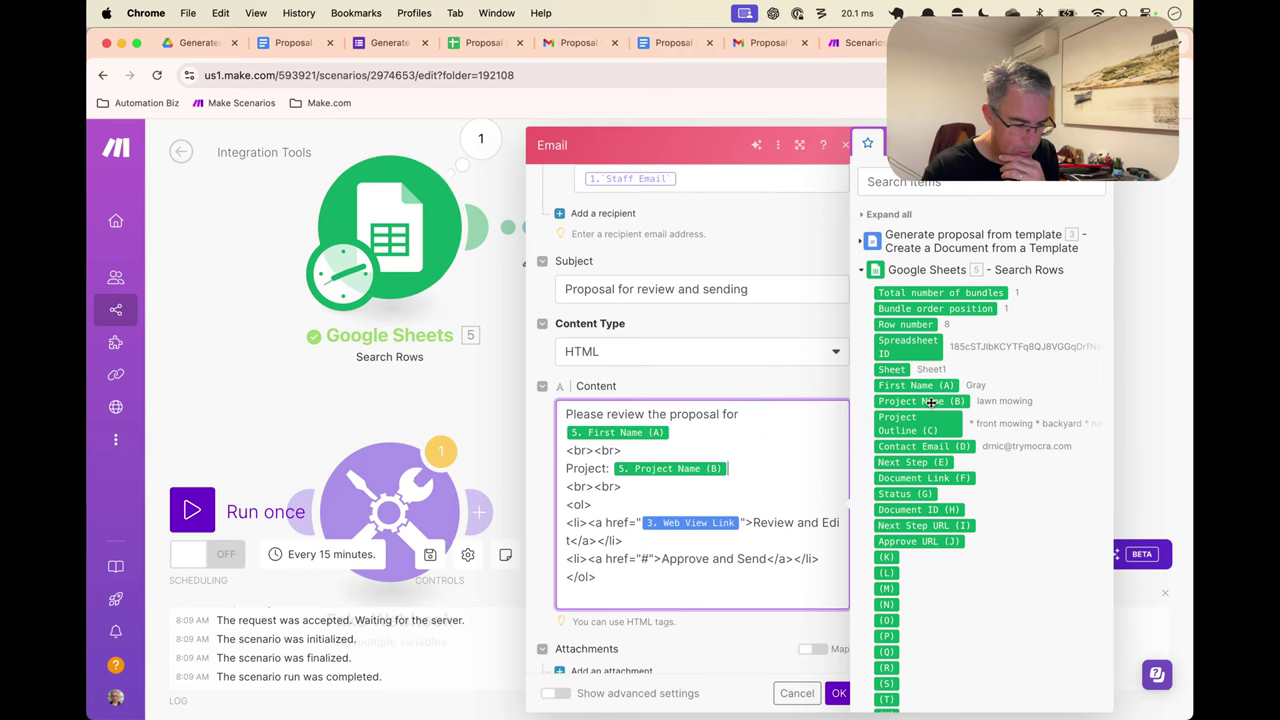
Replace the mapped Staff Email recipient with a fixed address, after checking the sheet's contact emails
scroll(784, 497, "up", 3)
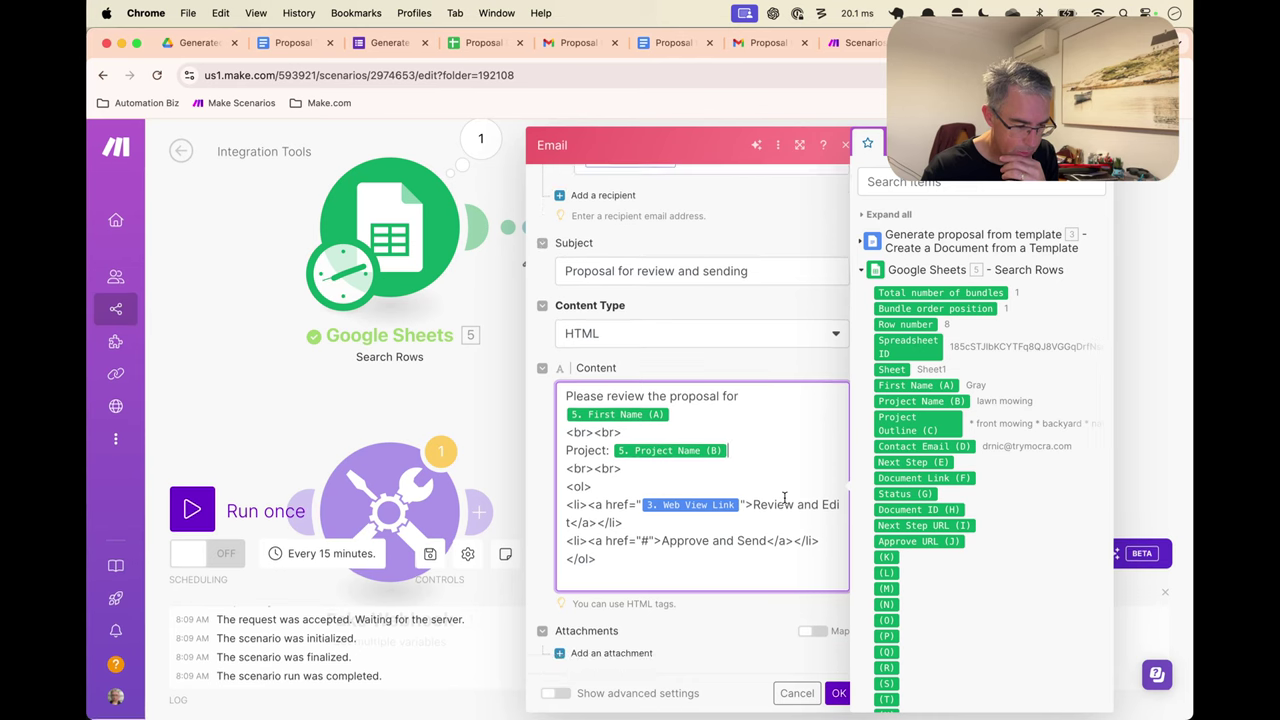
scroll(776, 558, "up", 3)
left_click(734, 465)
key("BackSpace")
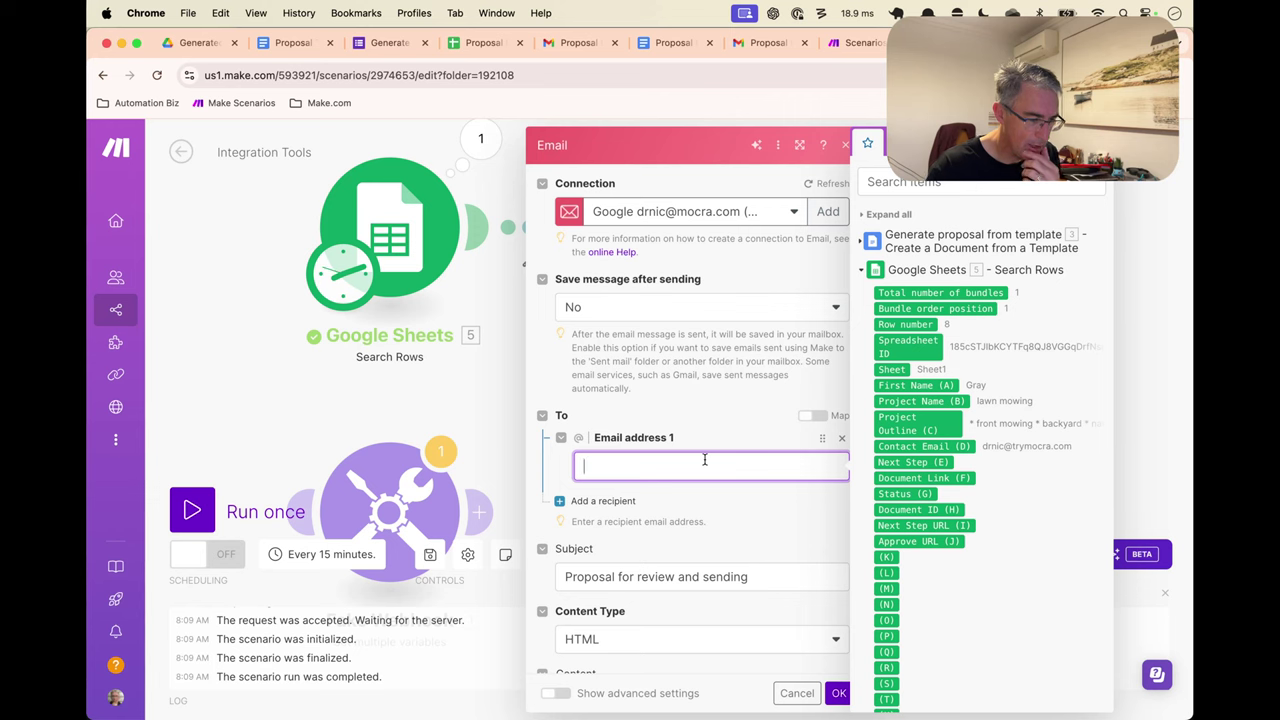
left_click(480, 43)
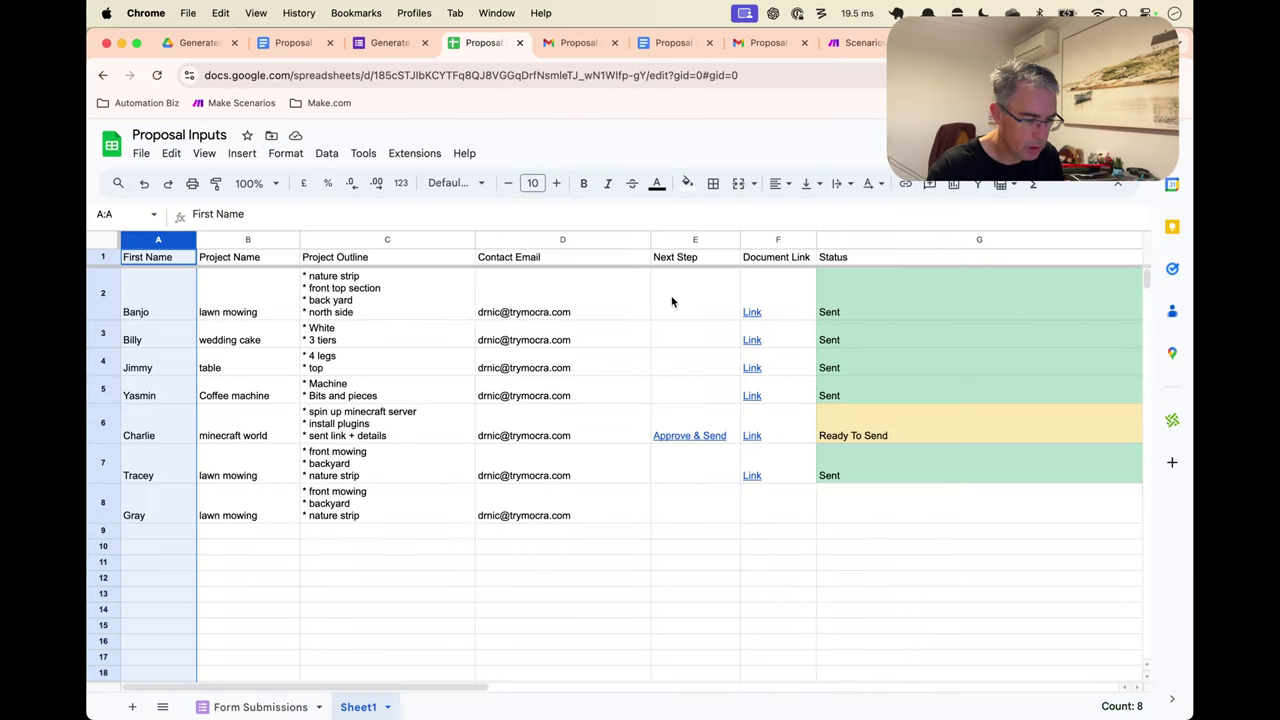
right_click(158, 241)
left_click(580, 341)
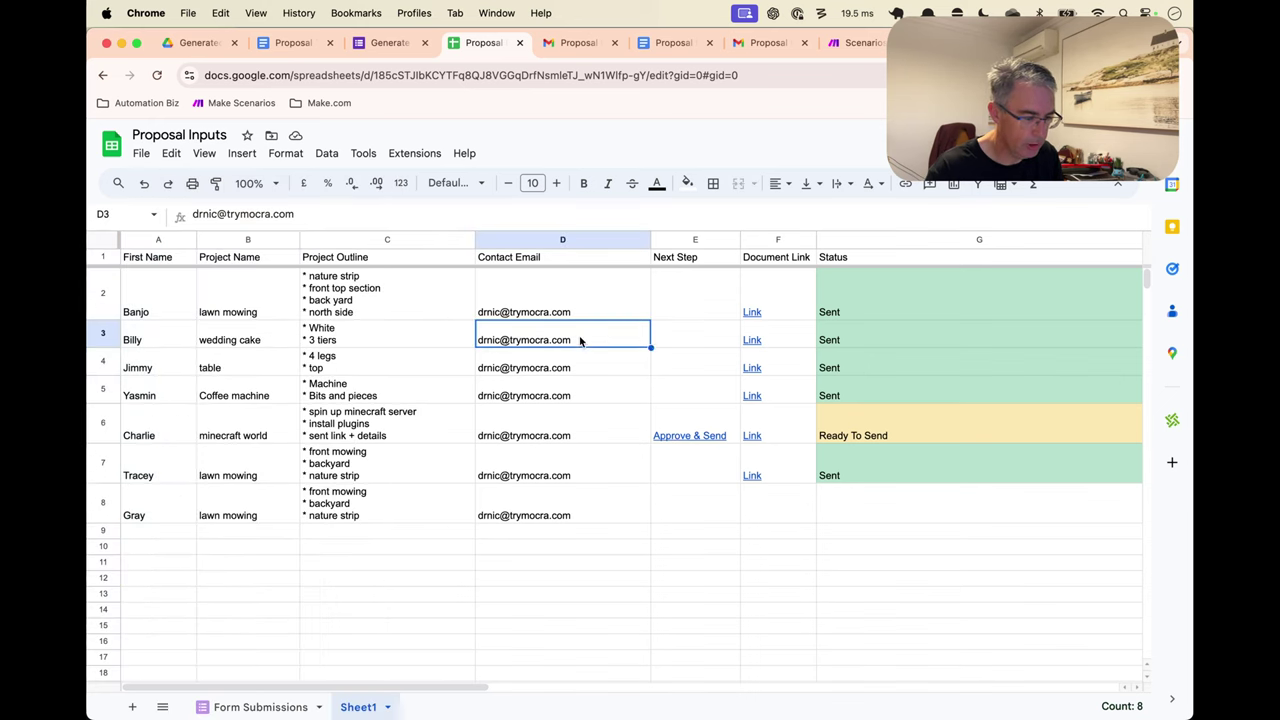
right_click(171, 241)
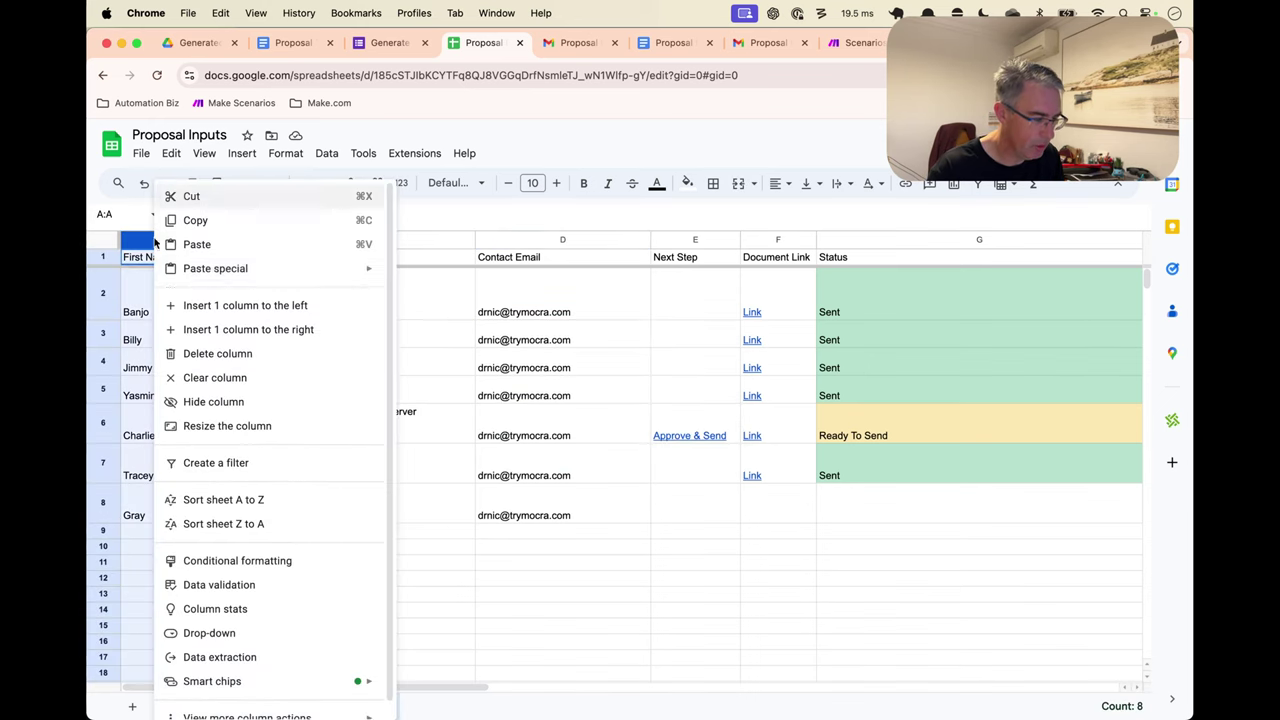
left_click(445, 463)
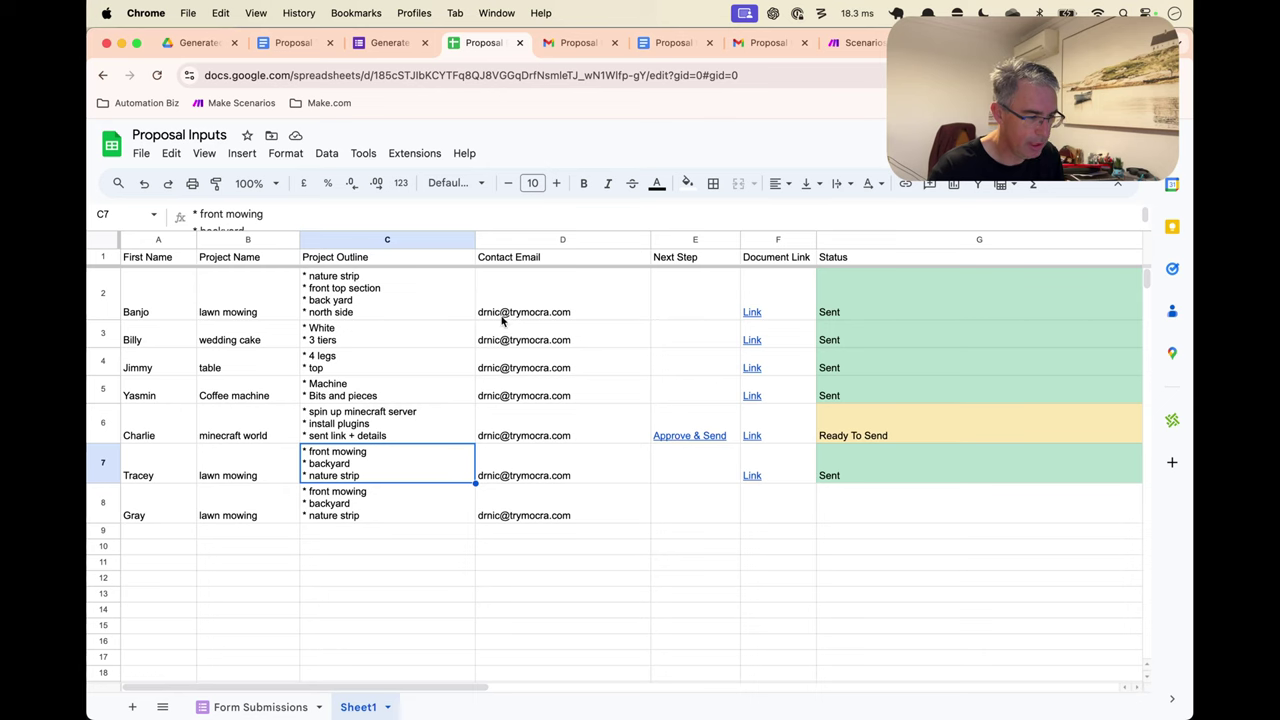
key("super+9")
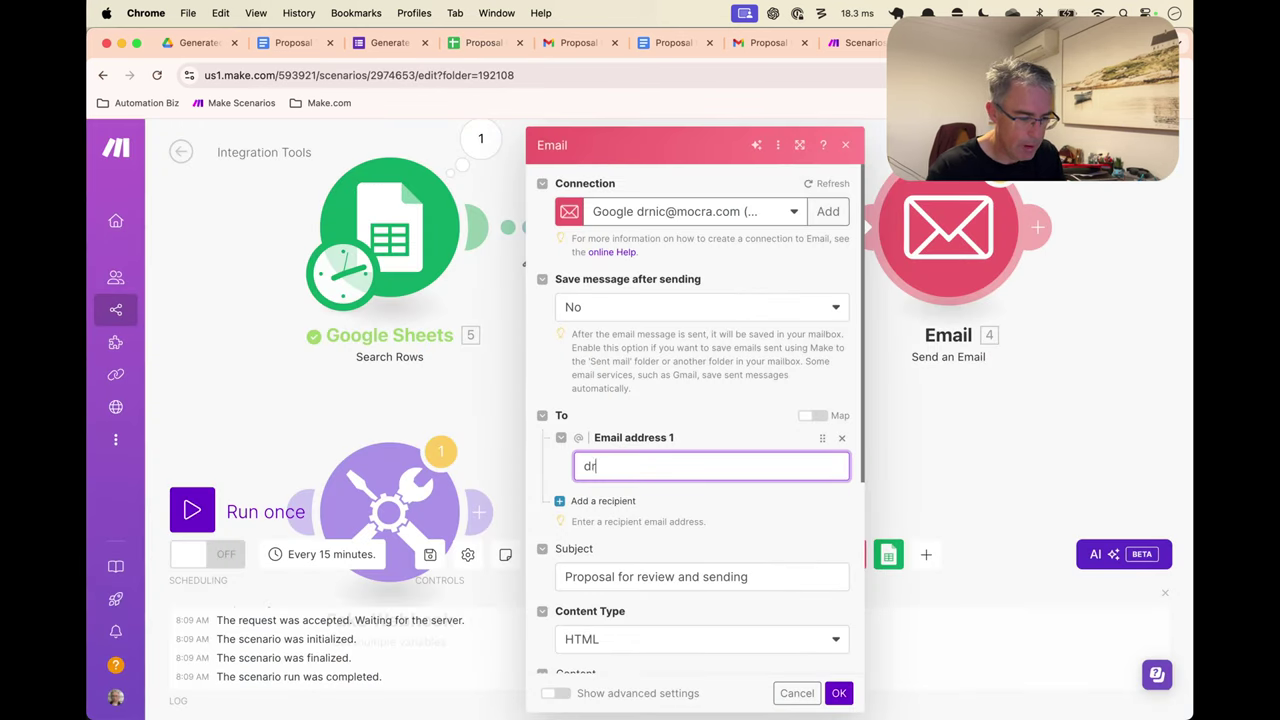
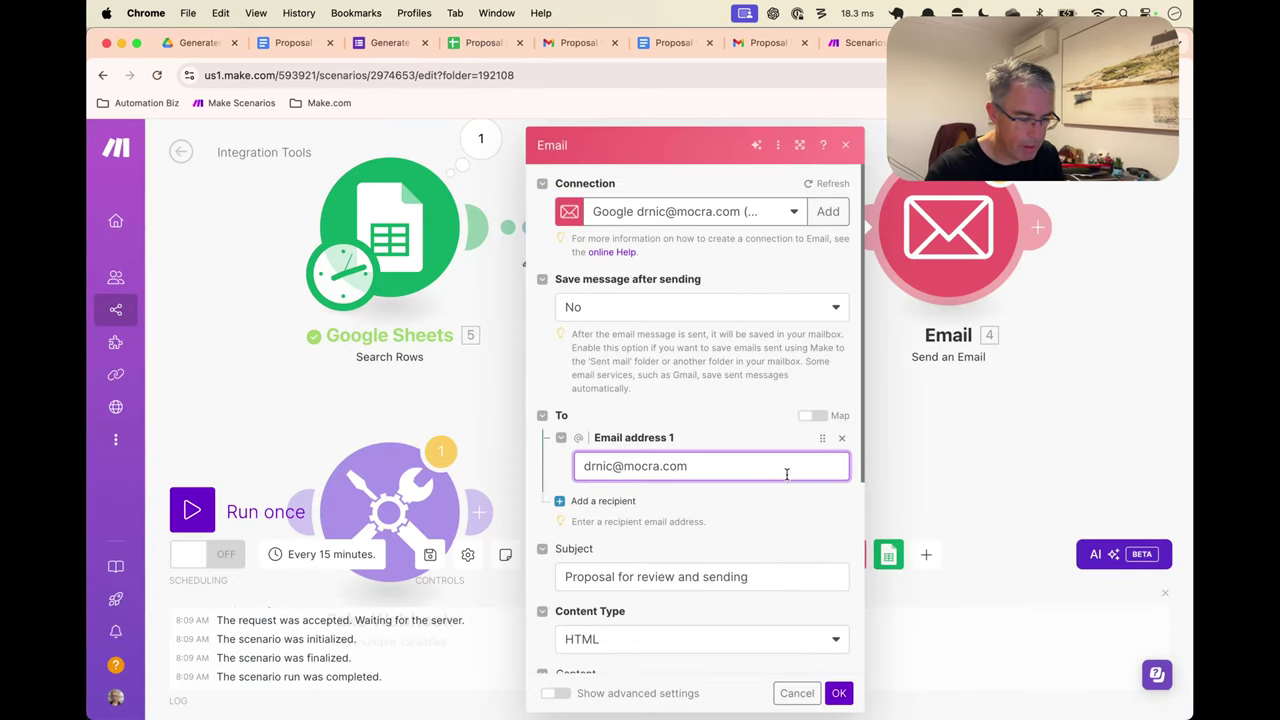
left_click(800, 528)
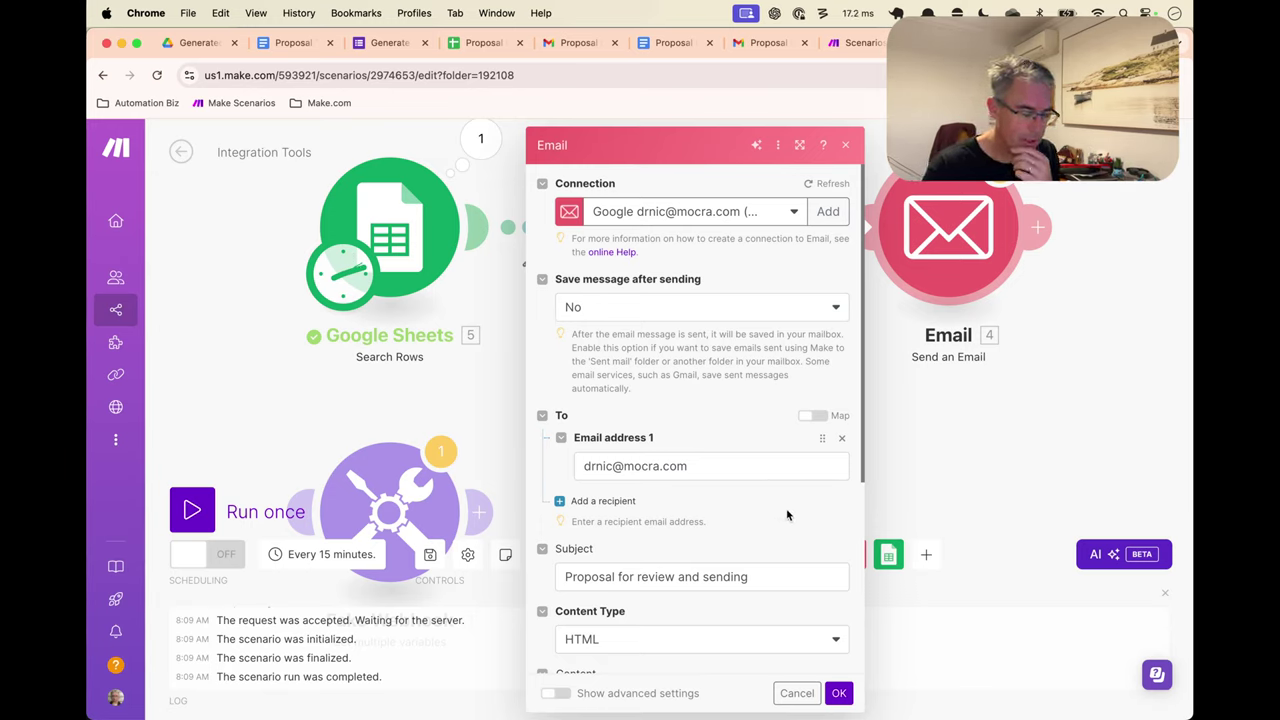
scroll(795, 527, "down", 6)
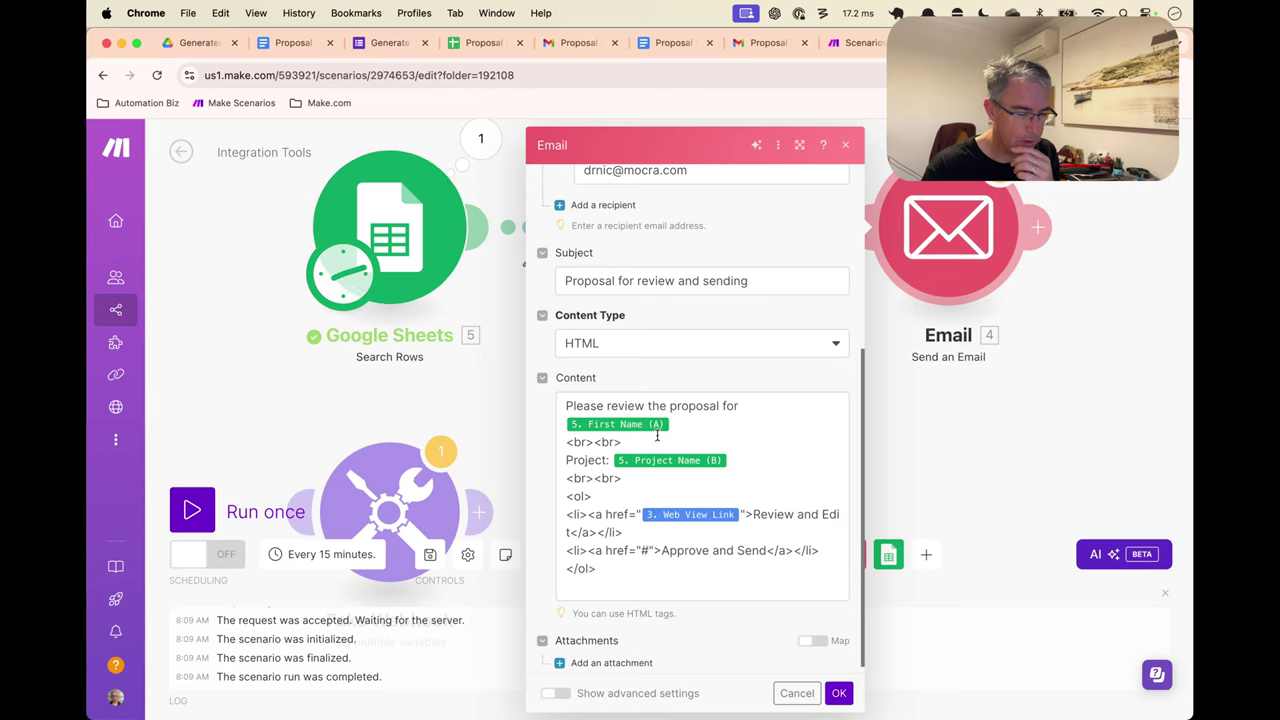
Save the Email module and scenario, then review the new proposal email in Gmail, archiving the older one
left_click(839, 693)
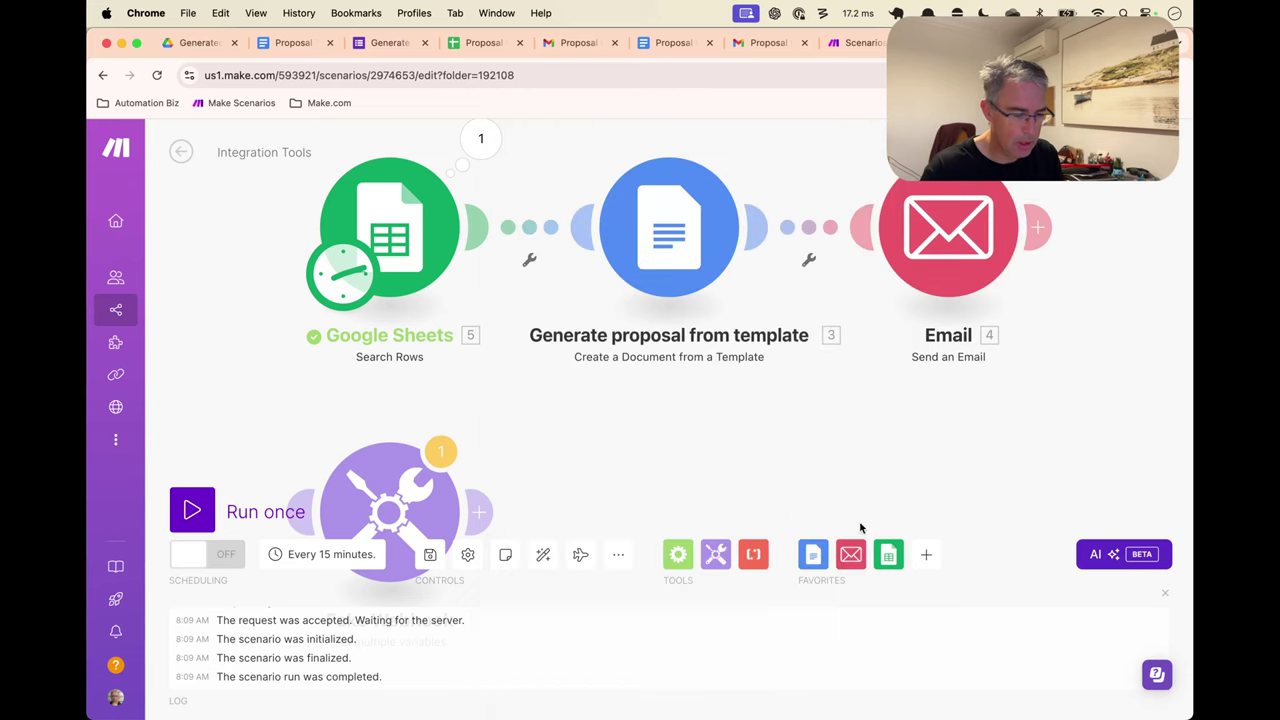
key("super+s")
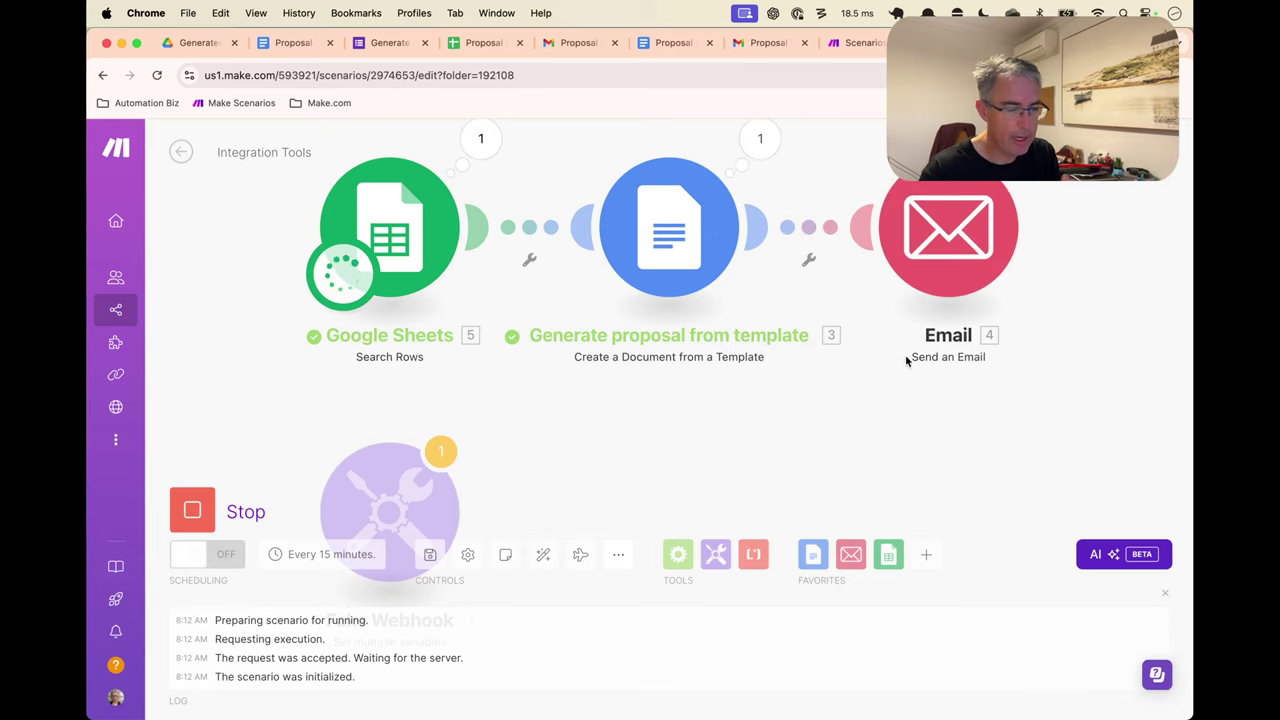
left_click(560, 45)
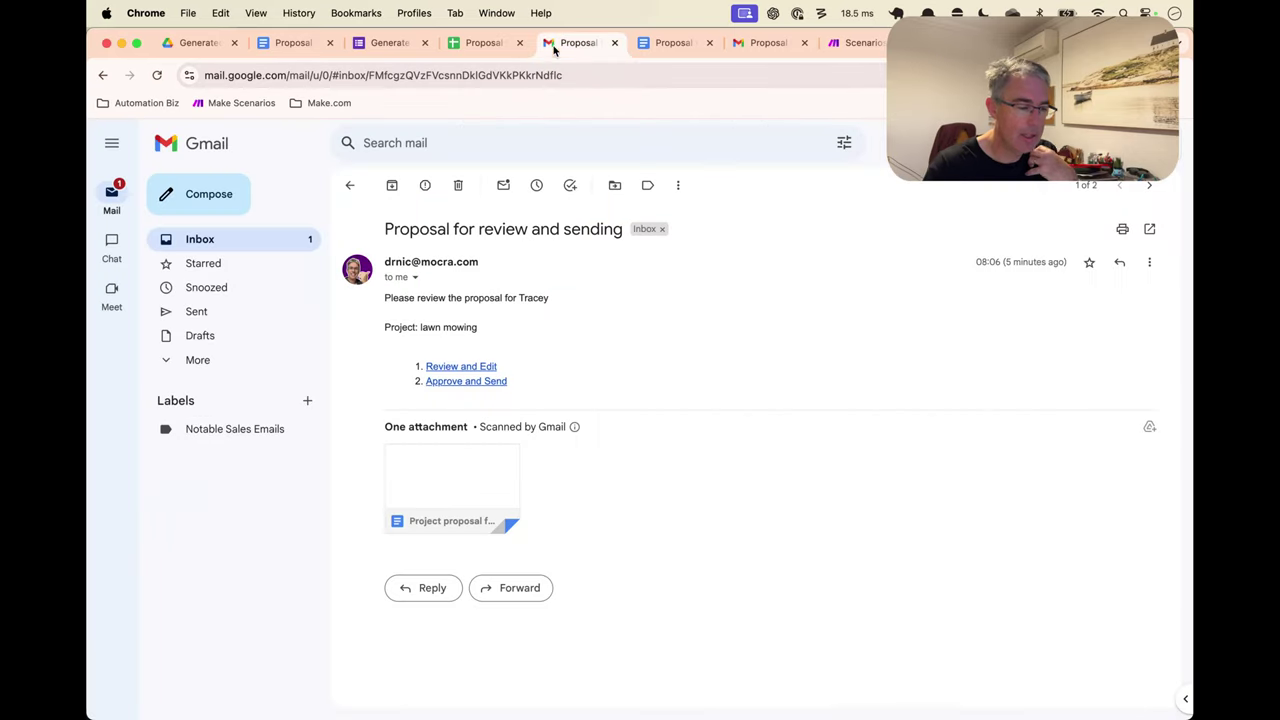
left_click(392, 185)
left_click(545, 217)
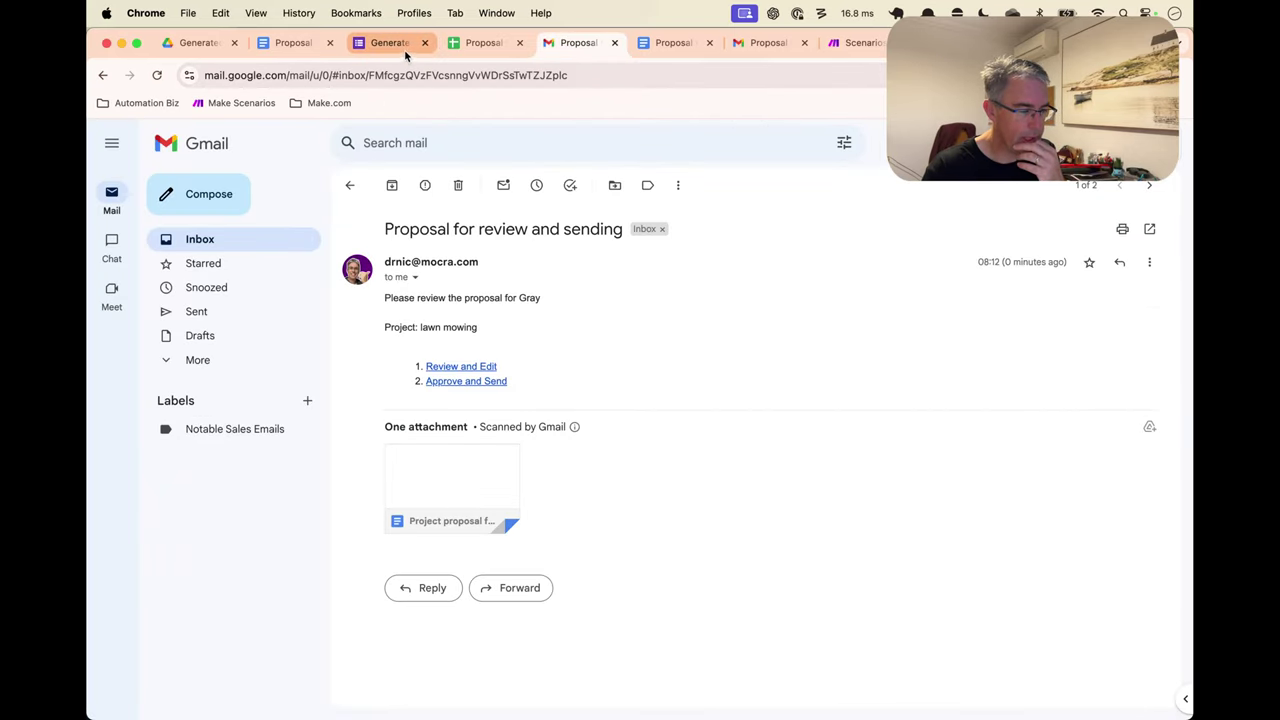
left_click(463, 46)
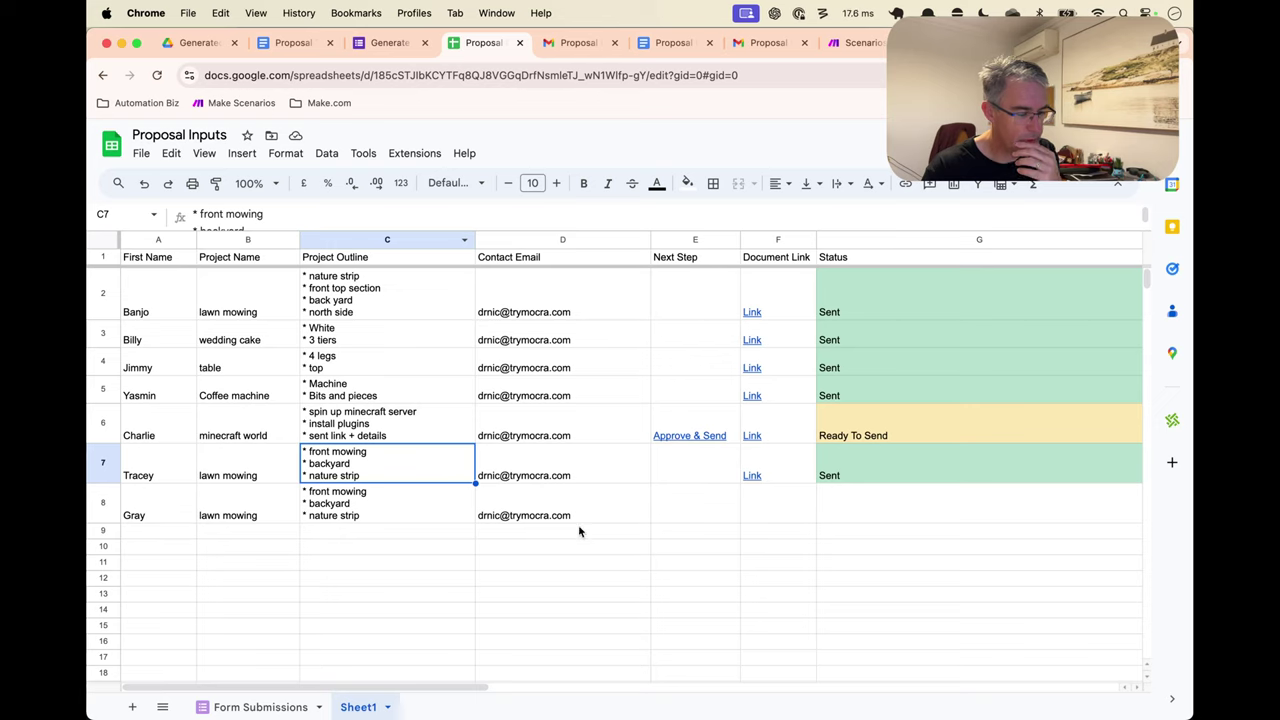
Confirm row 8's Status cell G8 is still empty, then go back to the Make.com scenario
left_click(845, 513)
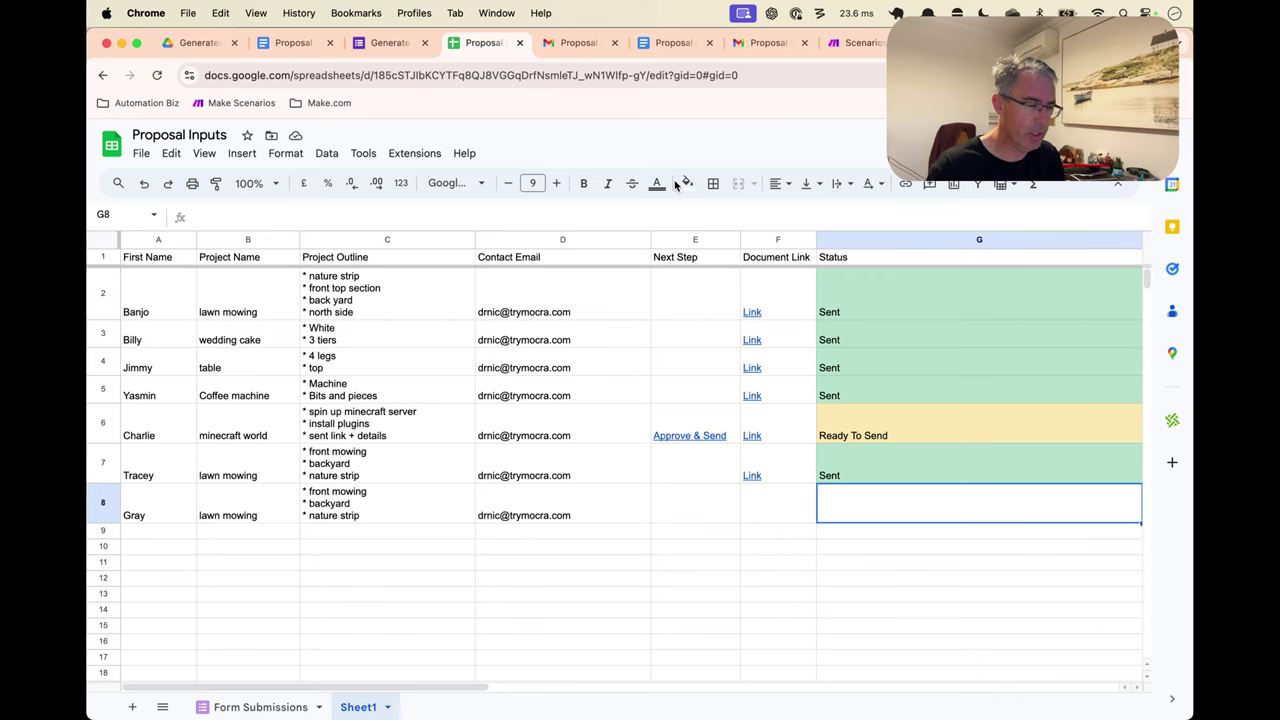
left_click(856, 42)
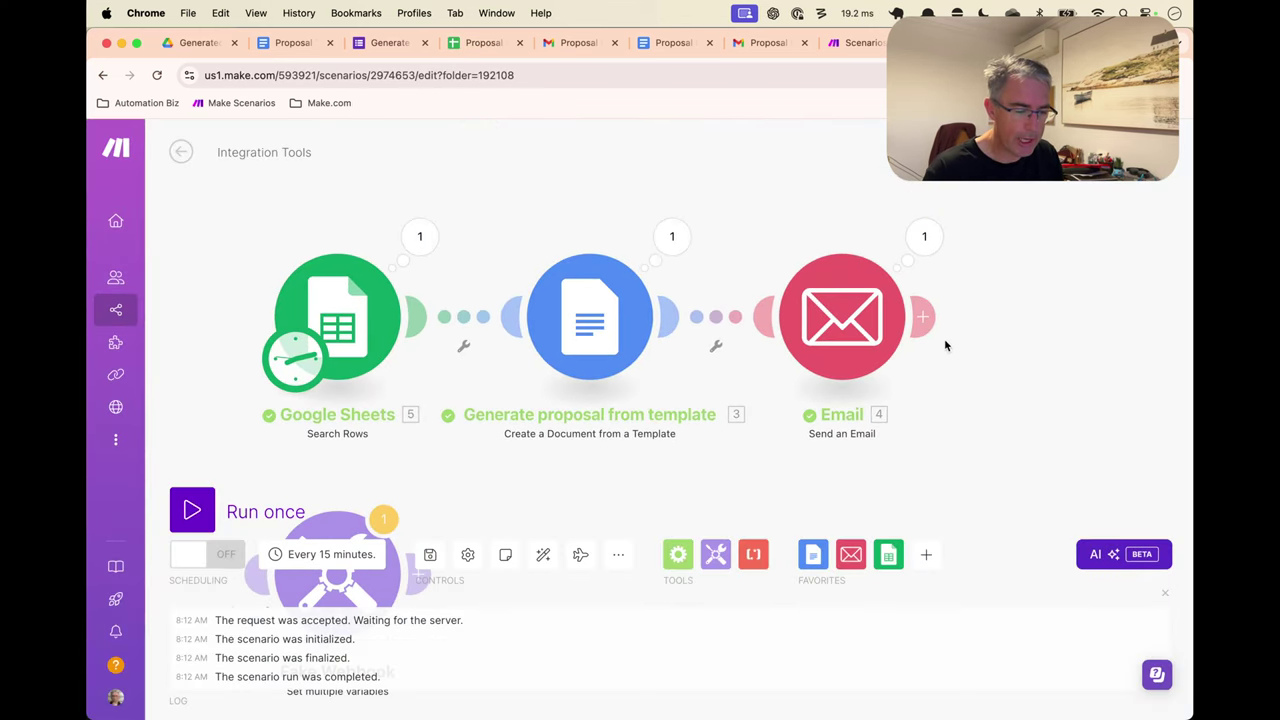
Add a Google Sheets Update a Row module after Email, with the spreadsheet entered manually
left_click(925, 322)
left_click(754, 292)
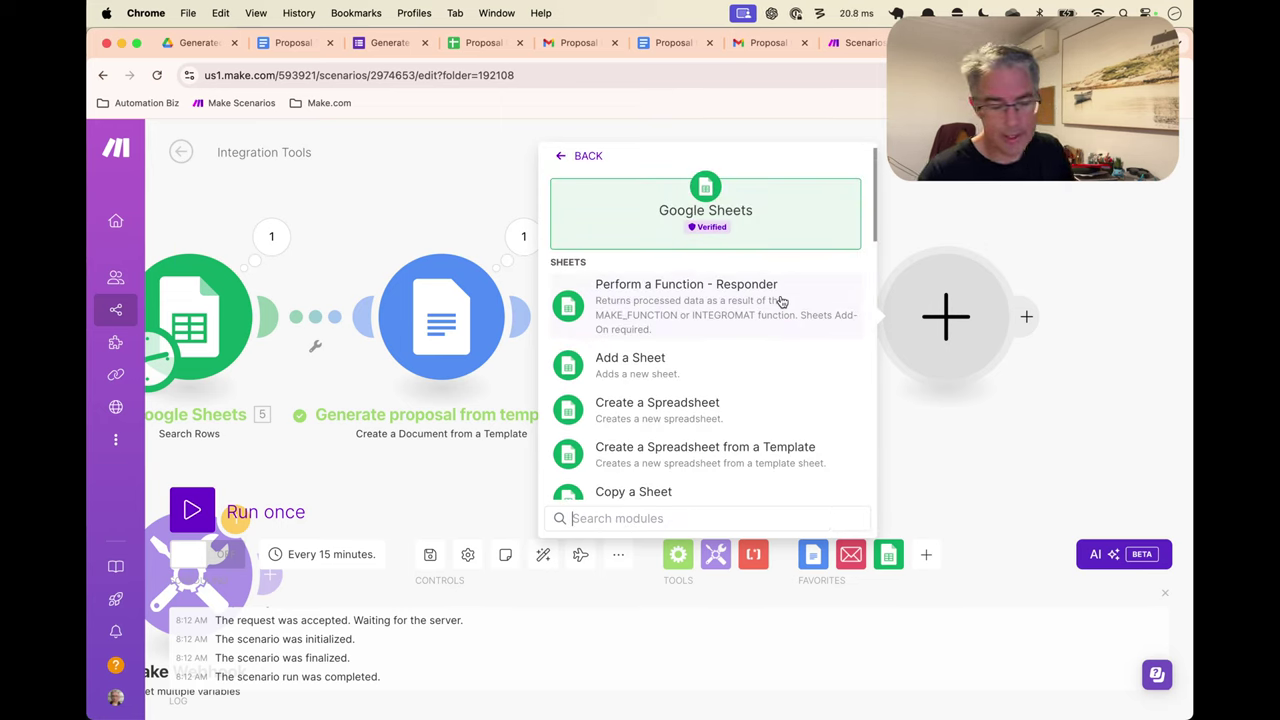
type("upda")
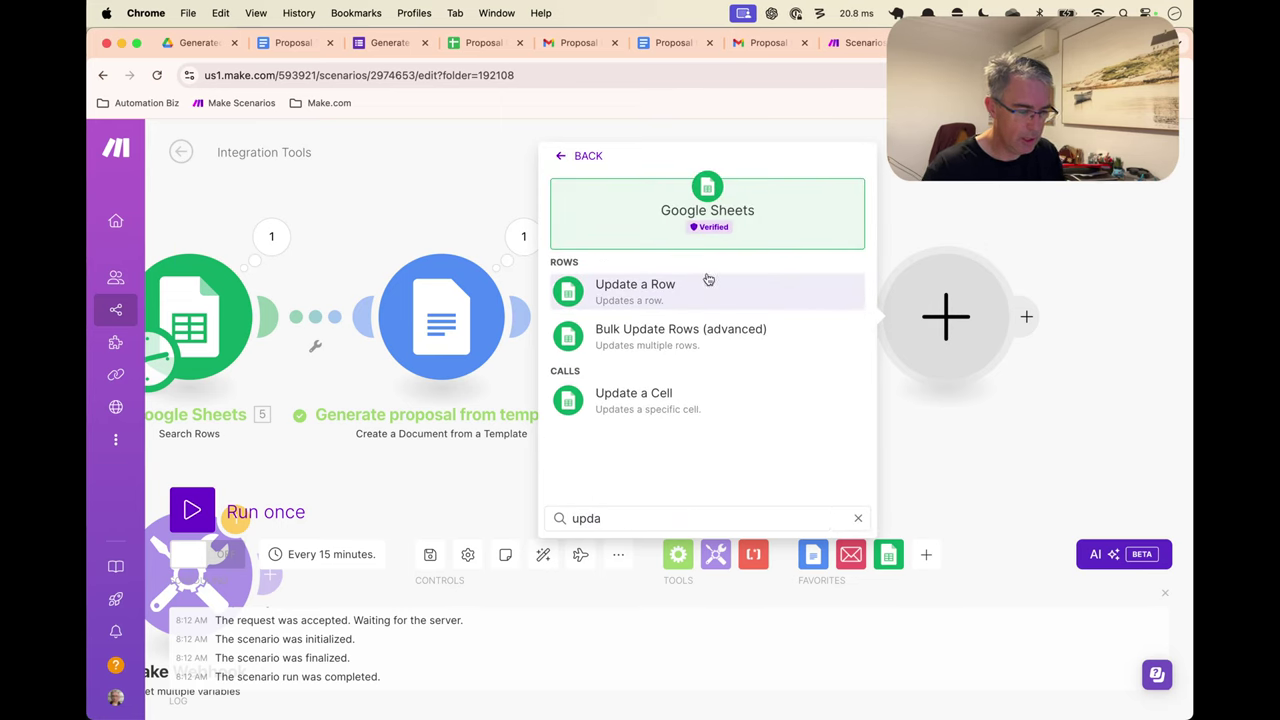
left_click(690, 288)
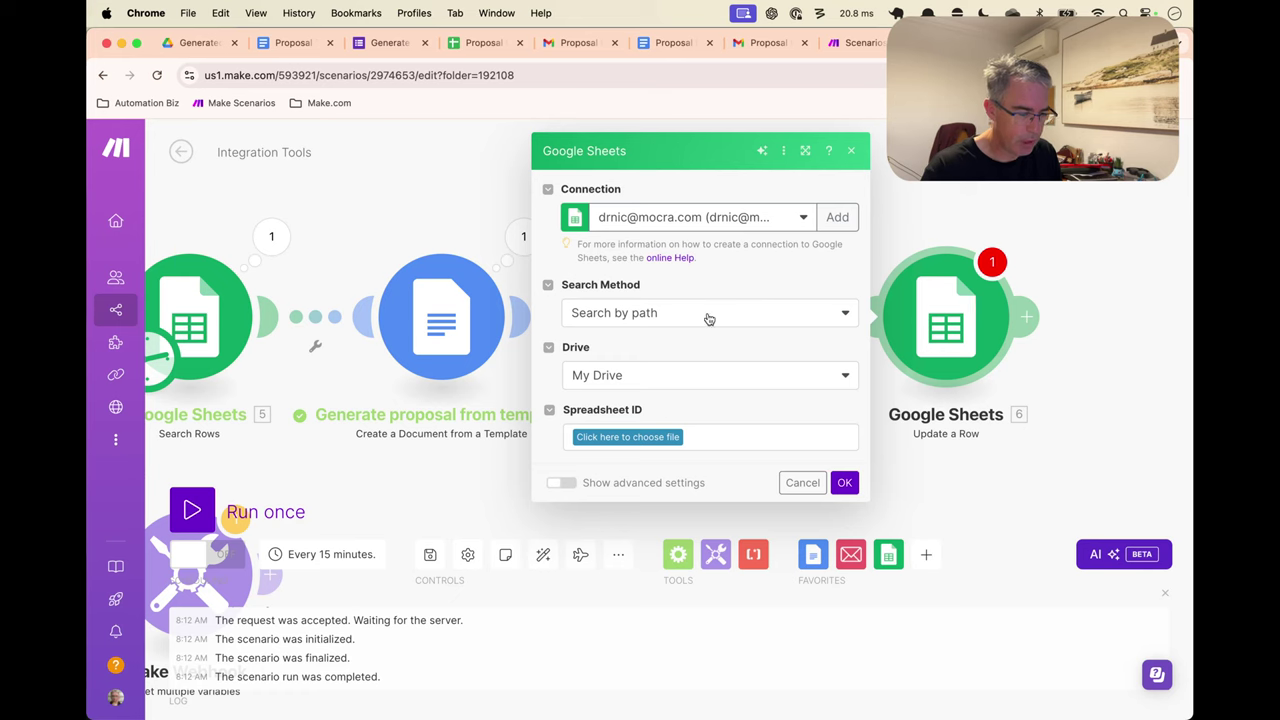
left_click(743, 313)
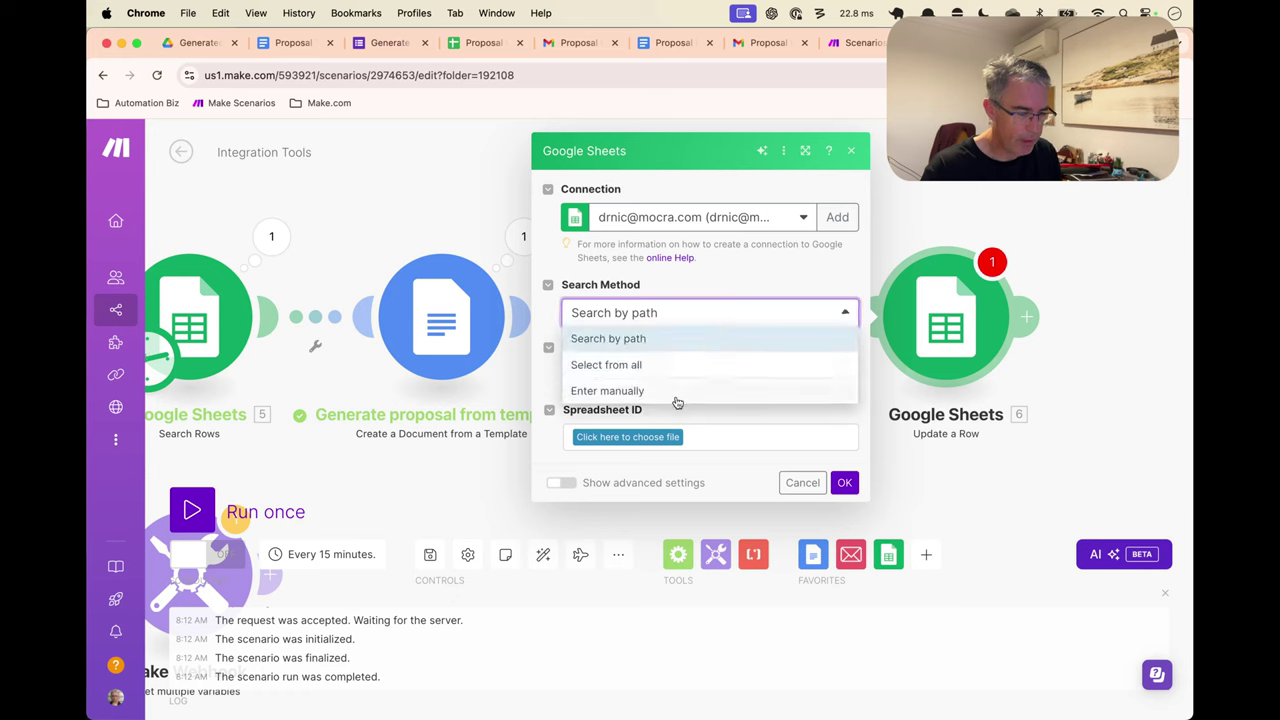
left_click(680, 390)
Map Search Rows' Spreadsheet ID, Sheet and Row number into Spreadsheet, Sheet Name and Row number
left_click(706, 374)
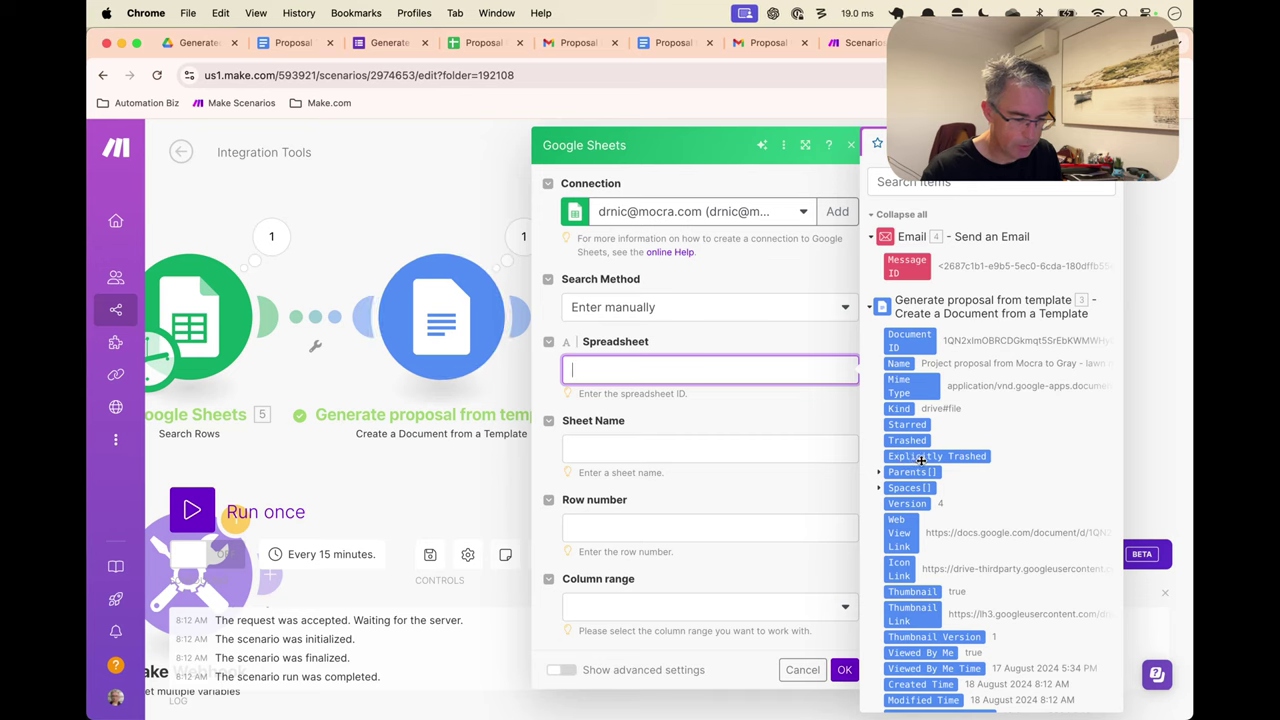
scroll(906, 460, "down", 10)
scroll(906, 460, "up", 10)
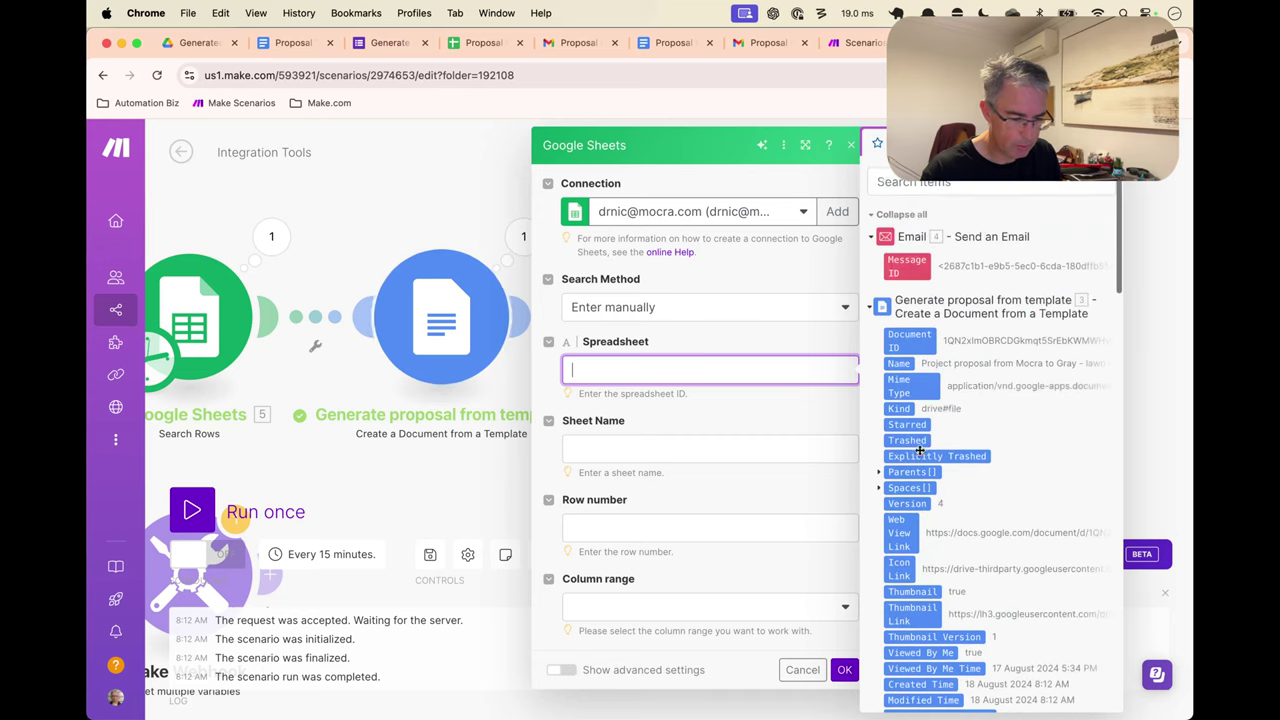
left_click(882, 306)
left_click_drag(920, 413, 710, 370)
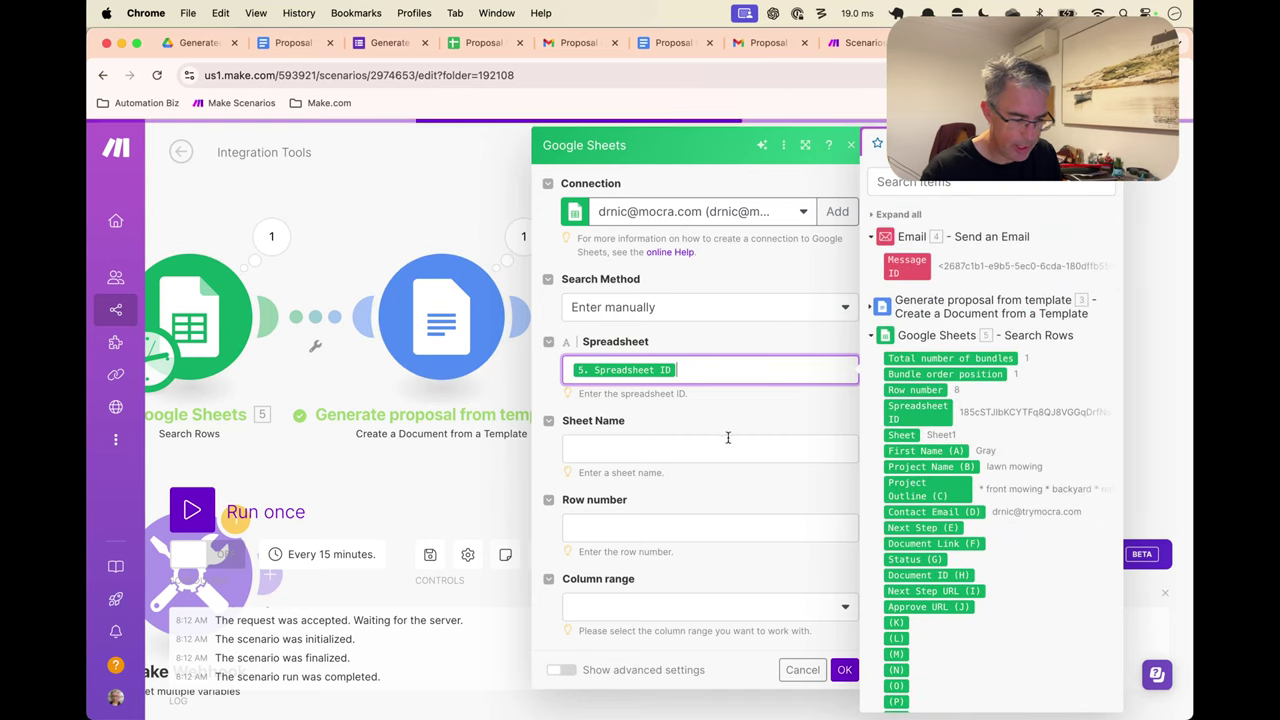
left_click(740, 446)
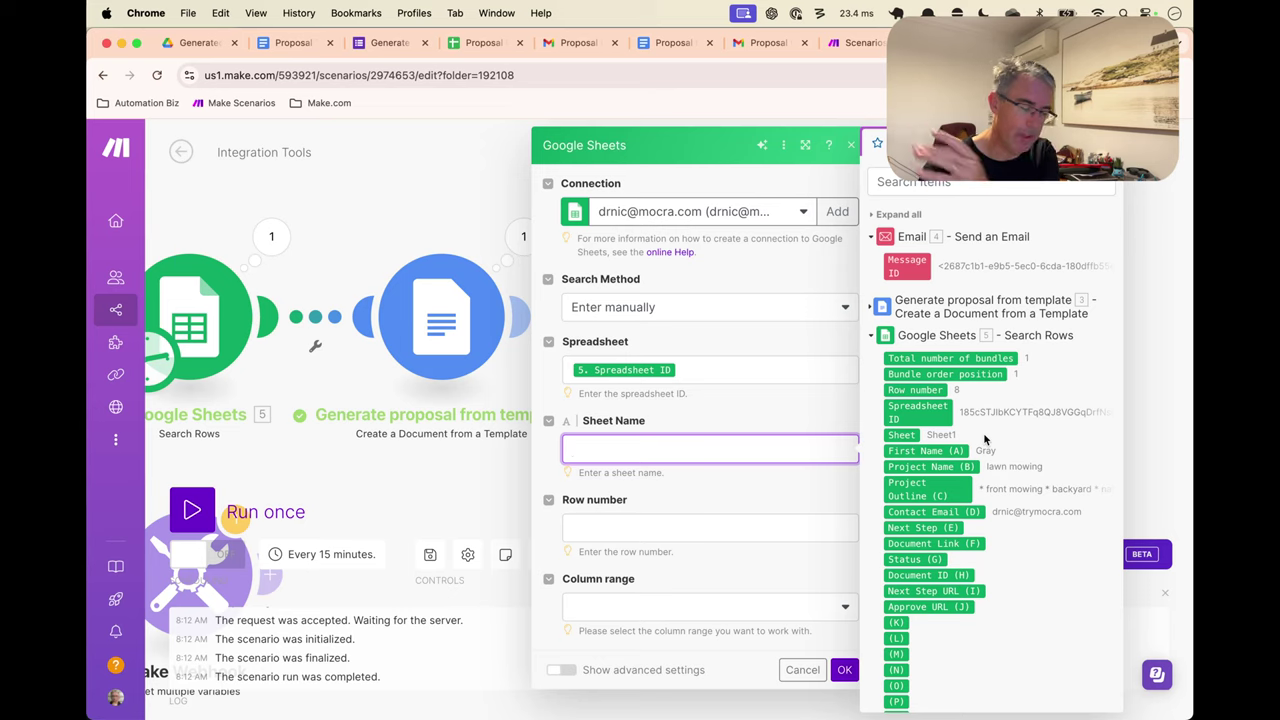
left_click(910, 438)
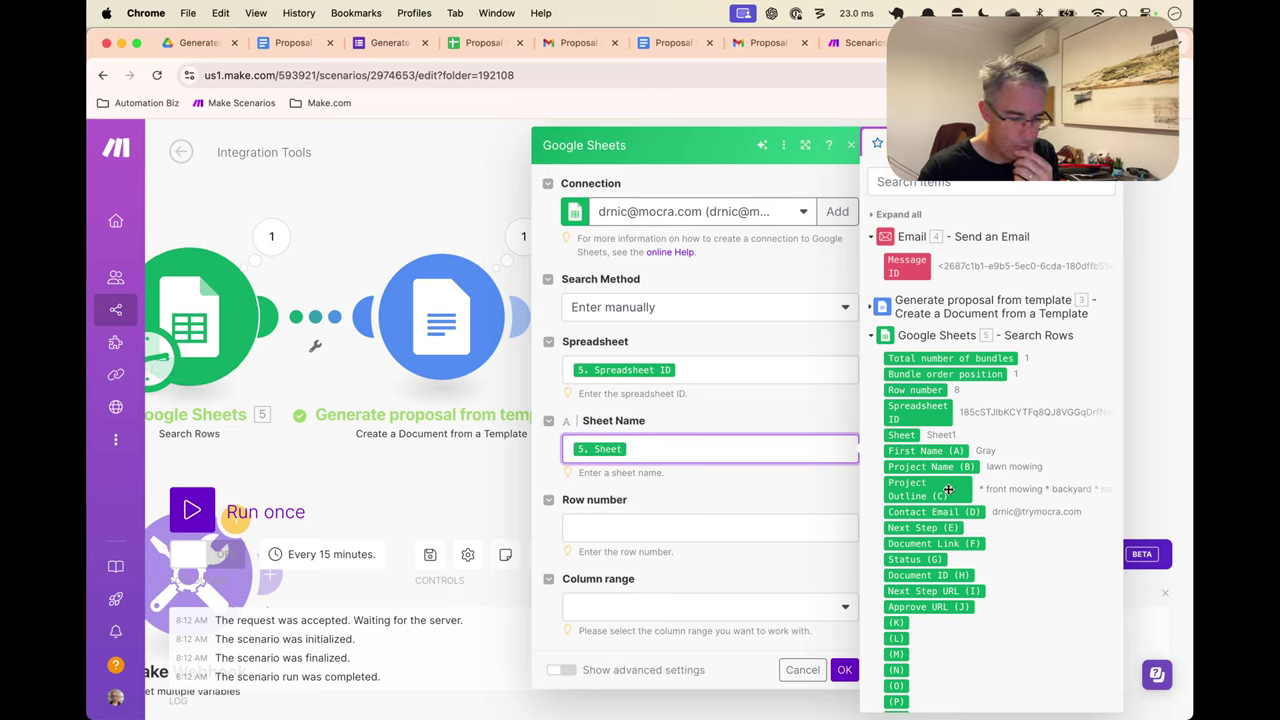
left_click(928, 391)
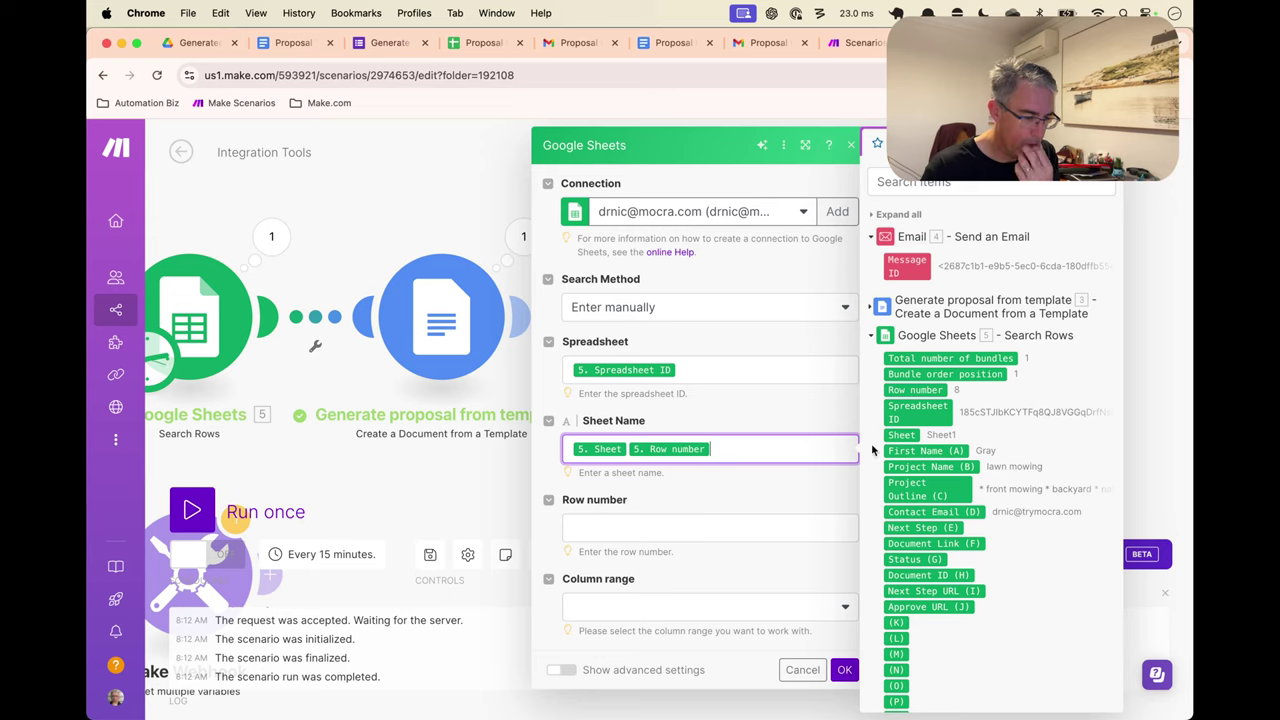
key("BackSpace")
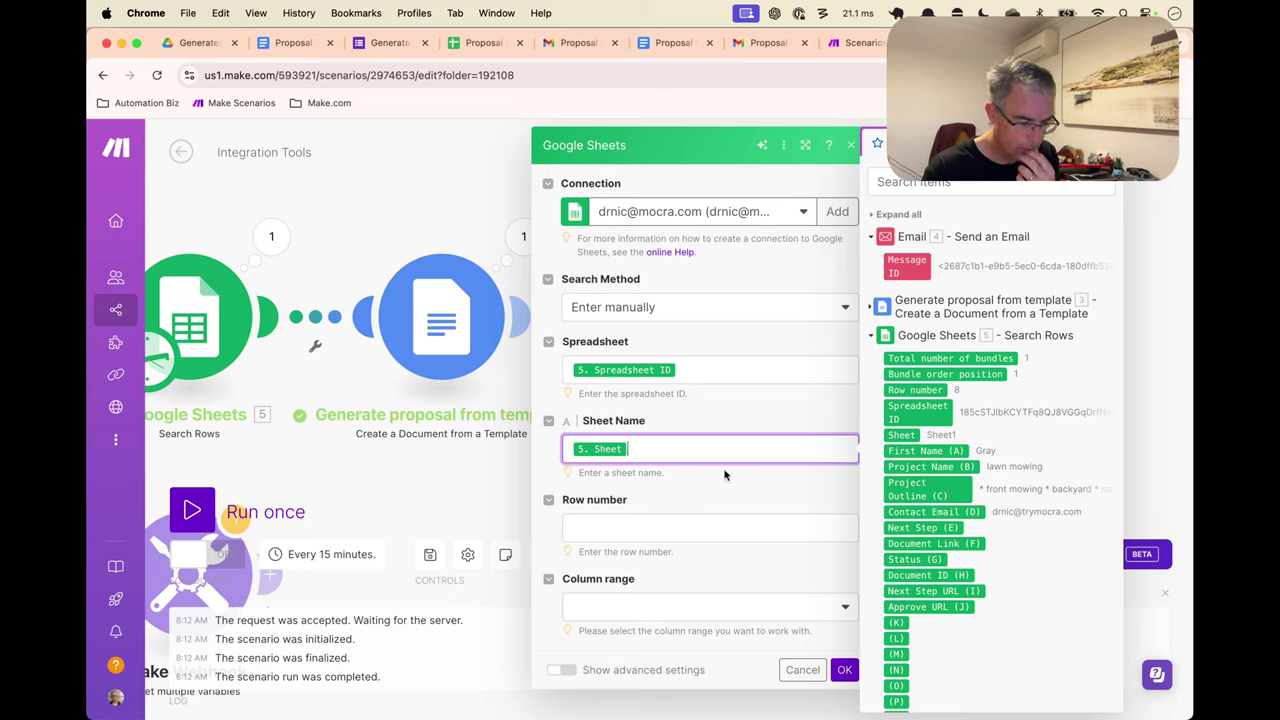
left_click(692, 522)
left_click(928, 391)
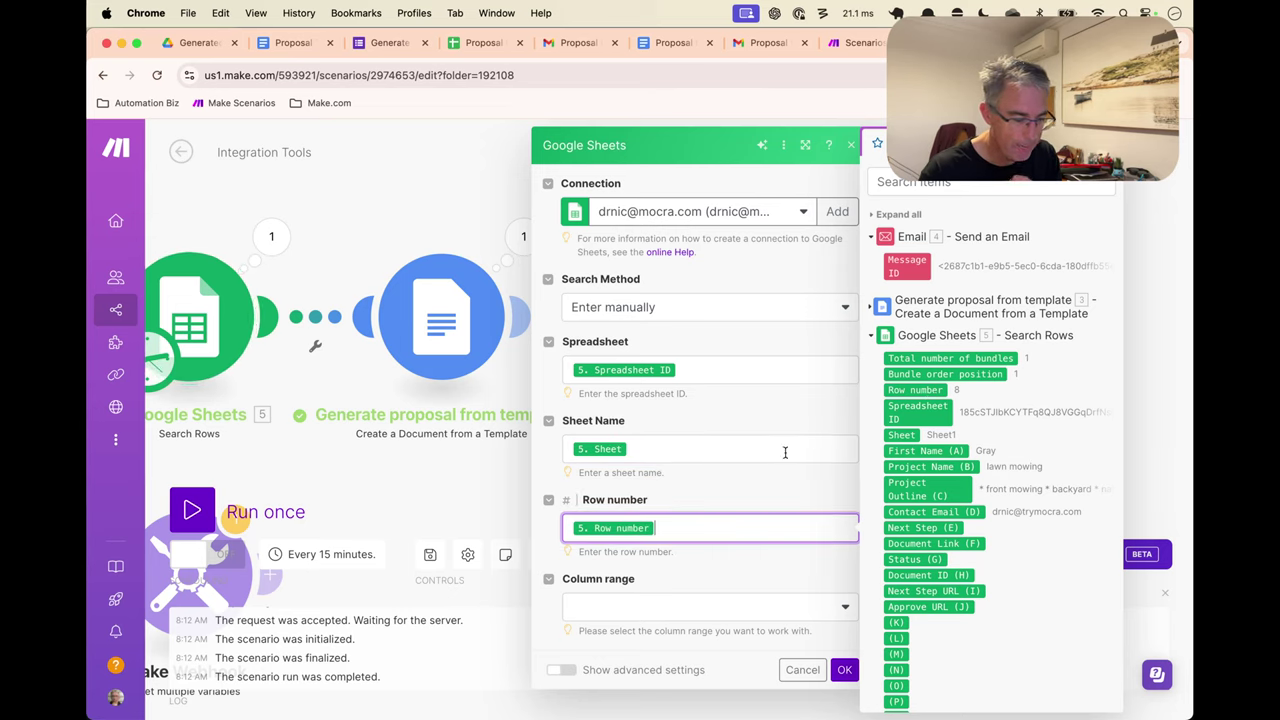
Set the column range to A-Z and review the listed Values fields
left_click(780, 605)
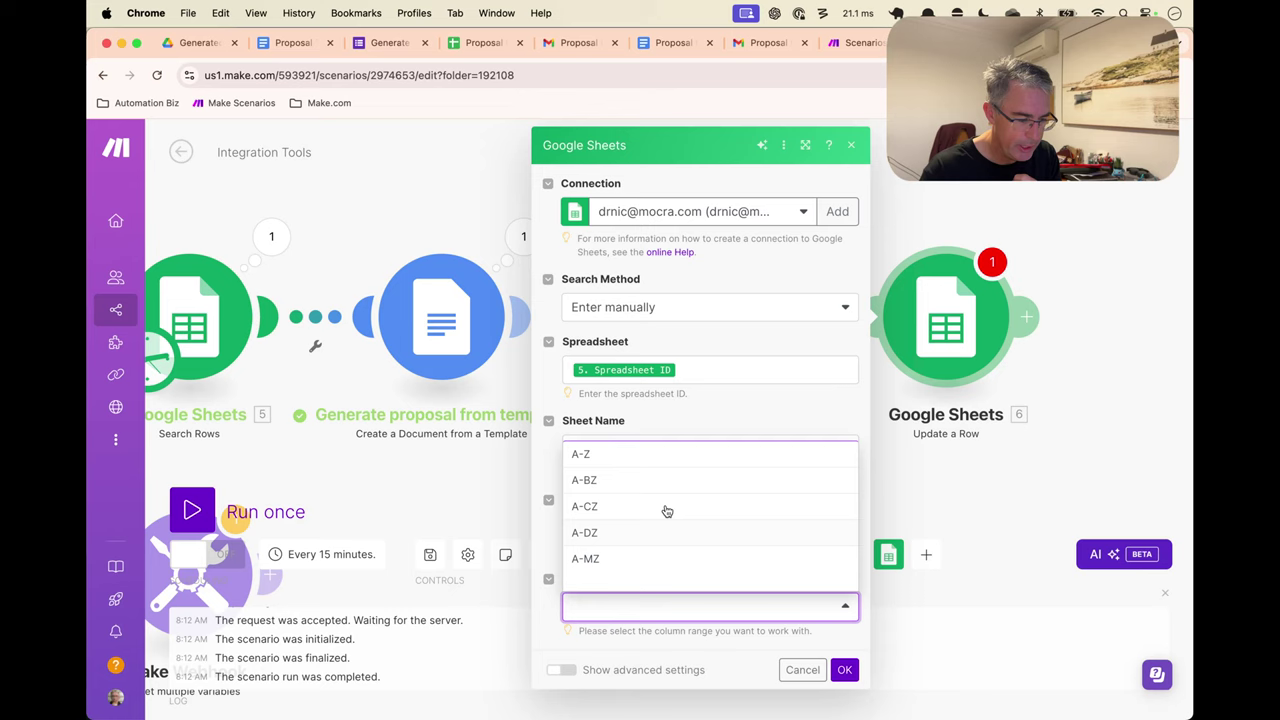
left_click(643, 458)
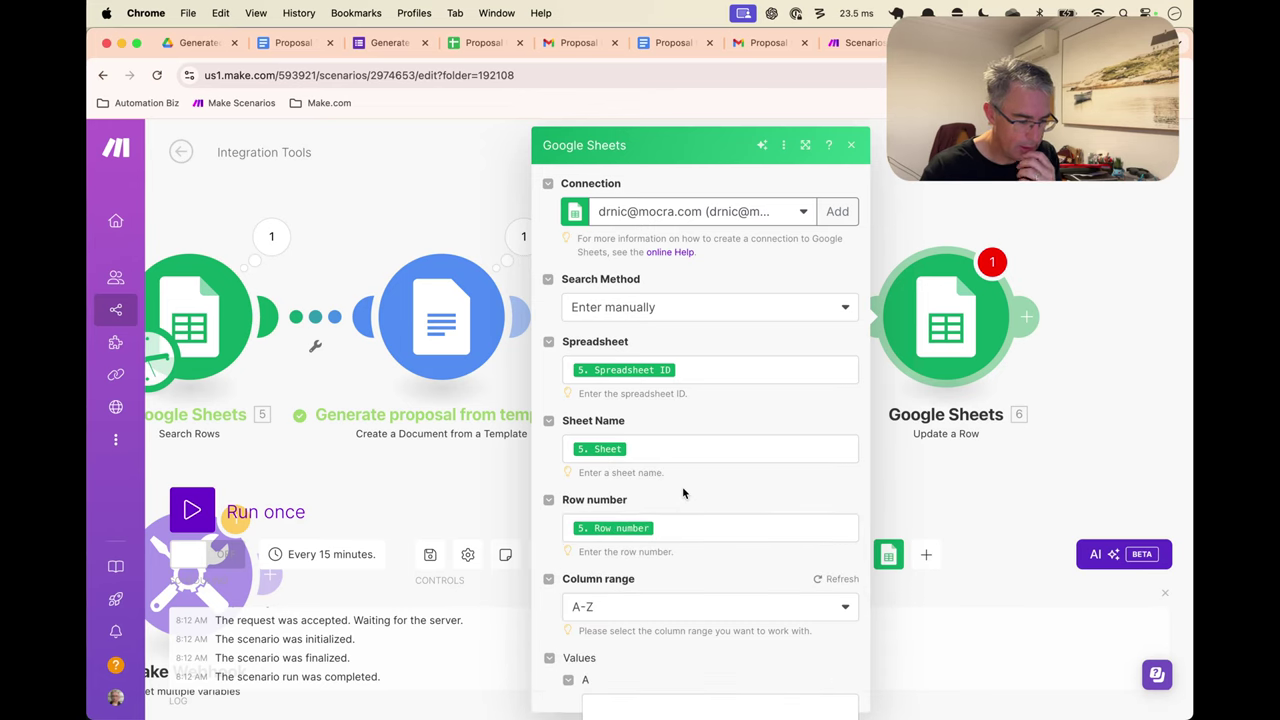
scroll(682, 490, "down", 5)
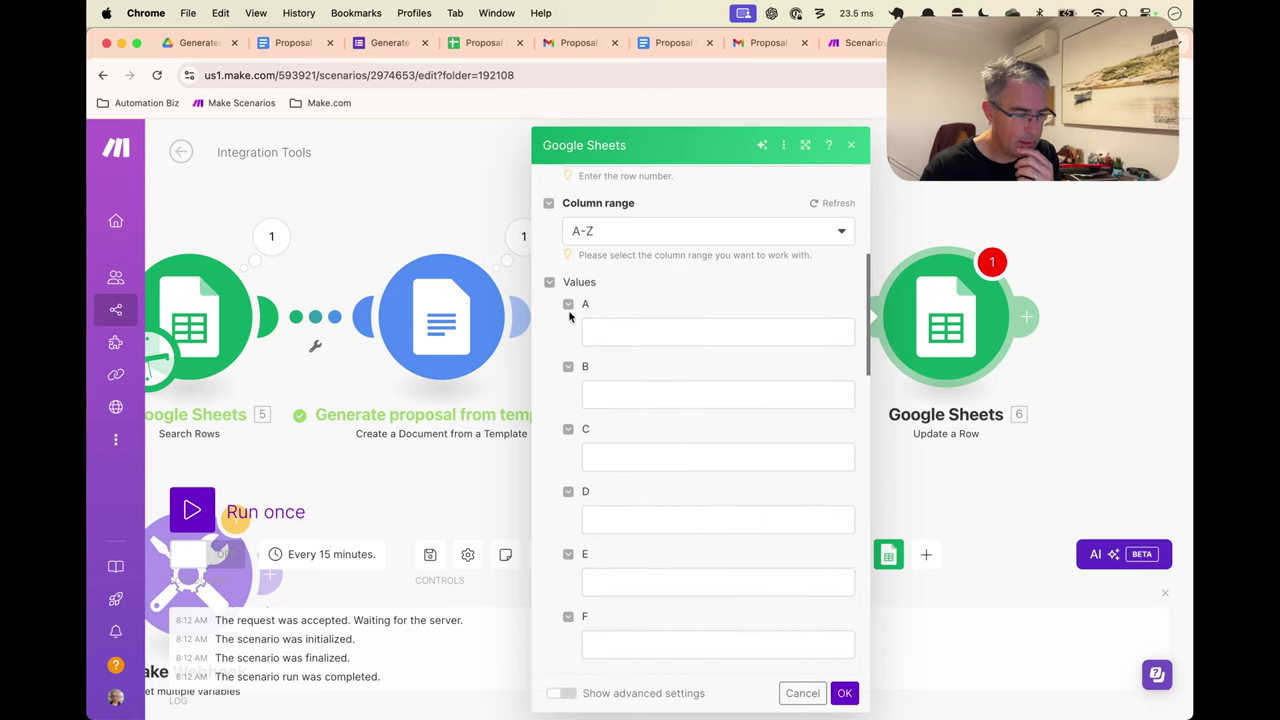
scroll(600, 428, "up", 4)
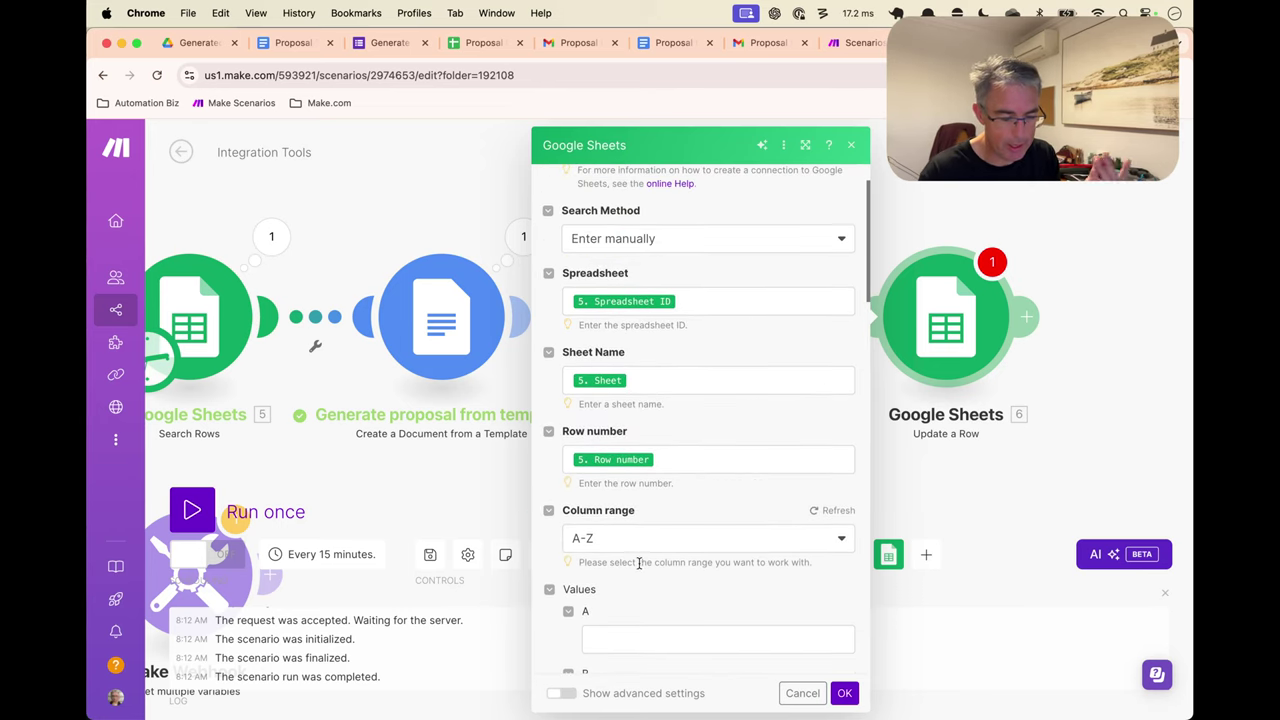
scroll(624, 328, "down", 4)
scroll(624, 328, "up", 4)
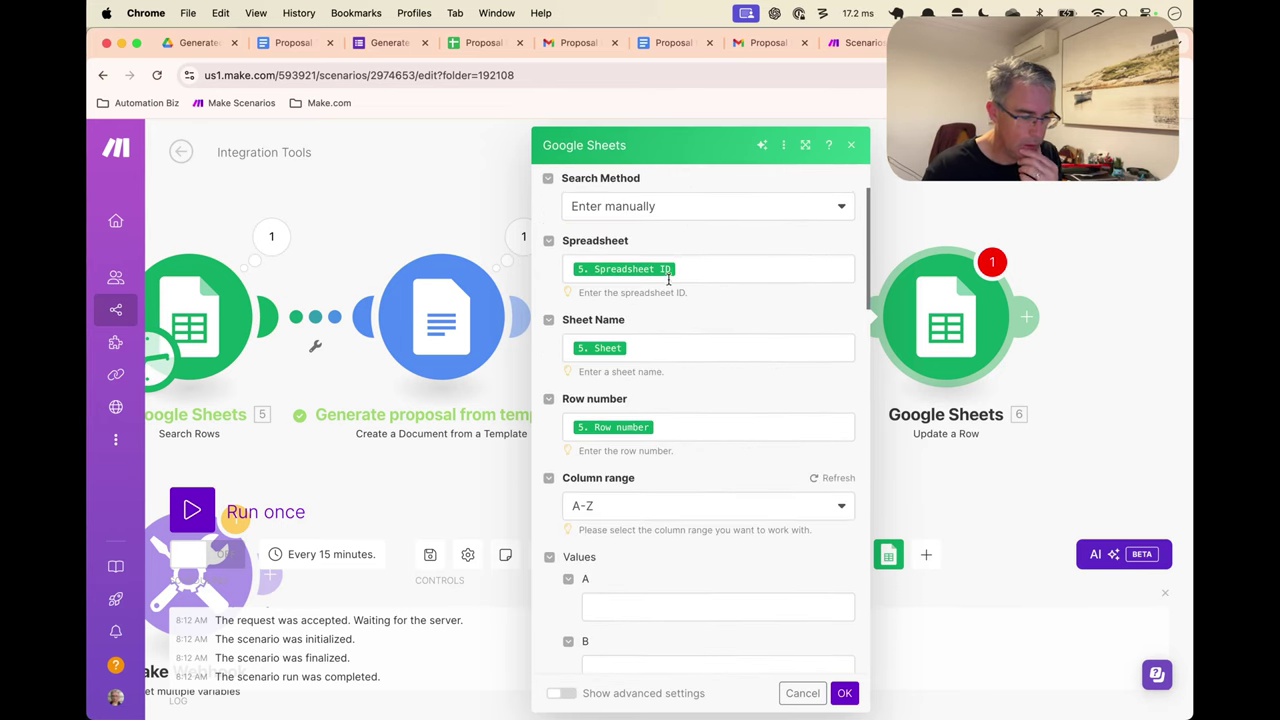
scroll(711, 277, "up", 1)
left_click(714, 288)
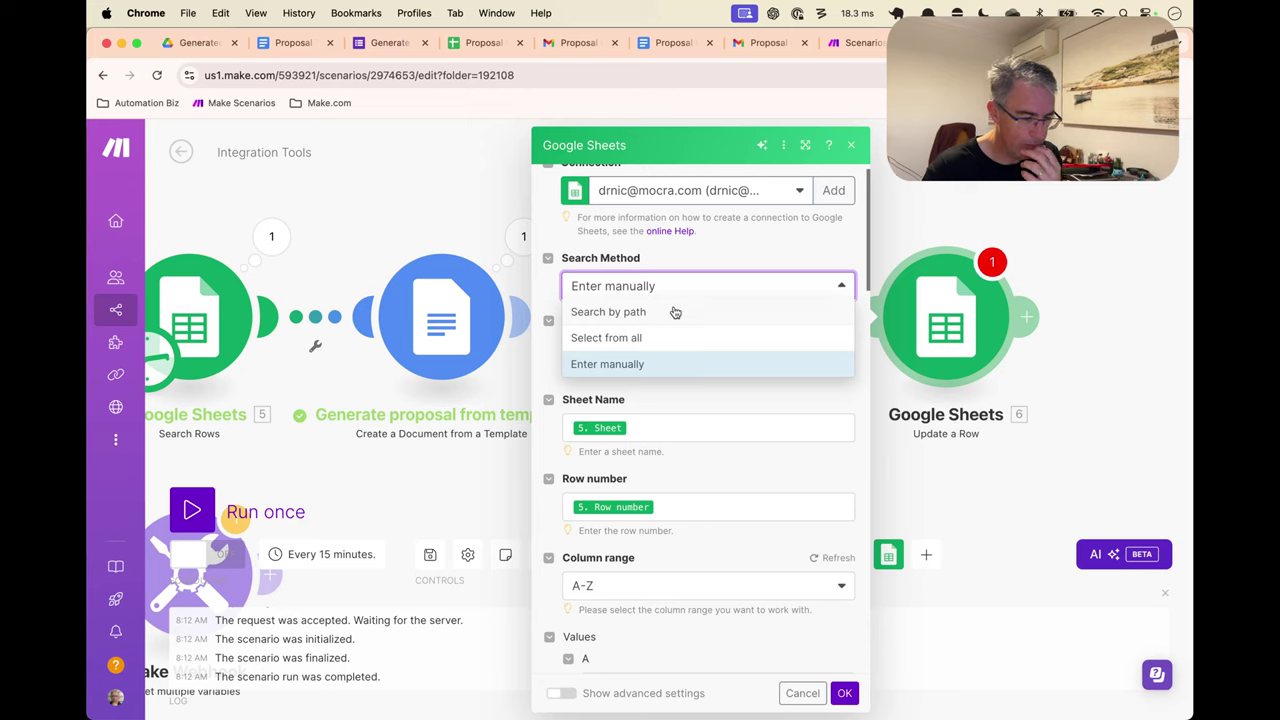
Locate the spreadsheet by path: Tutorials > Generated Proposals > Proposal Inputs
left_click(675, 312)
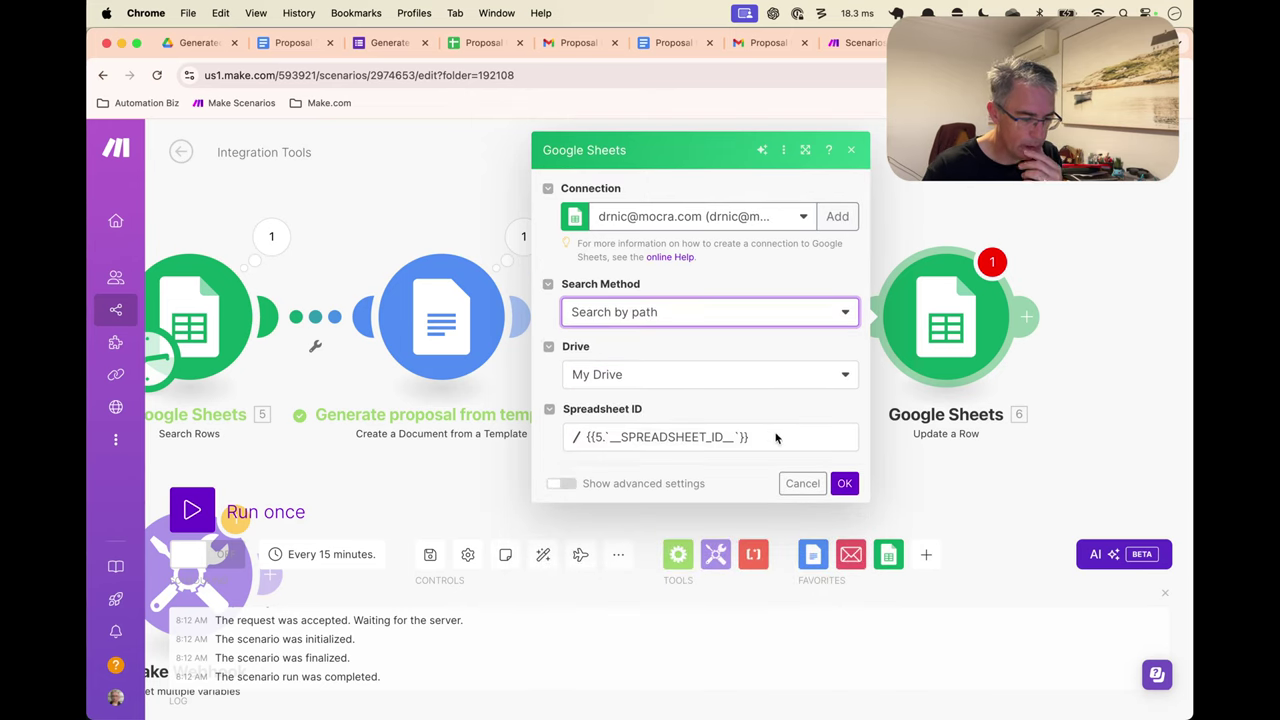
left_click(740, 443)
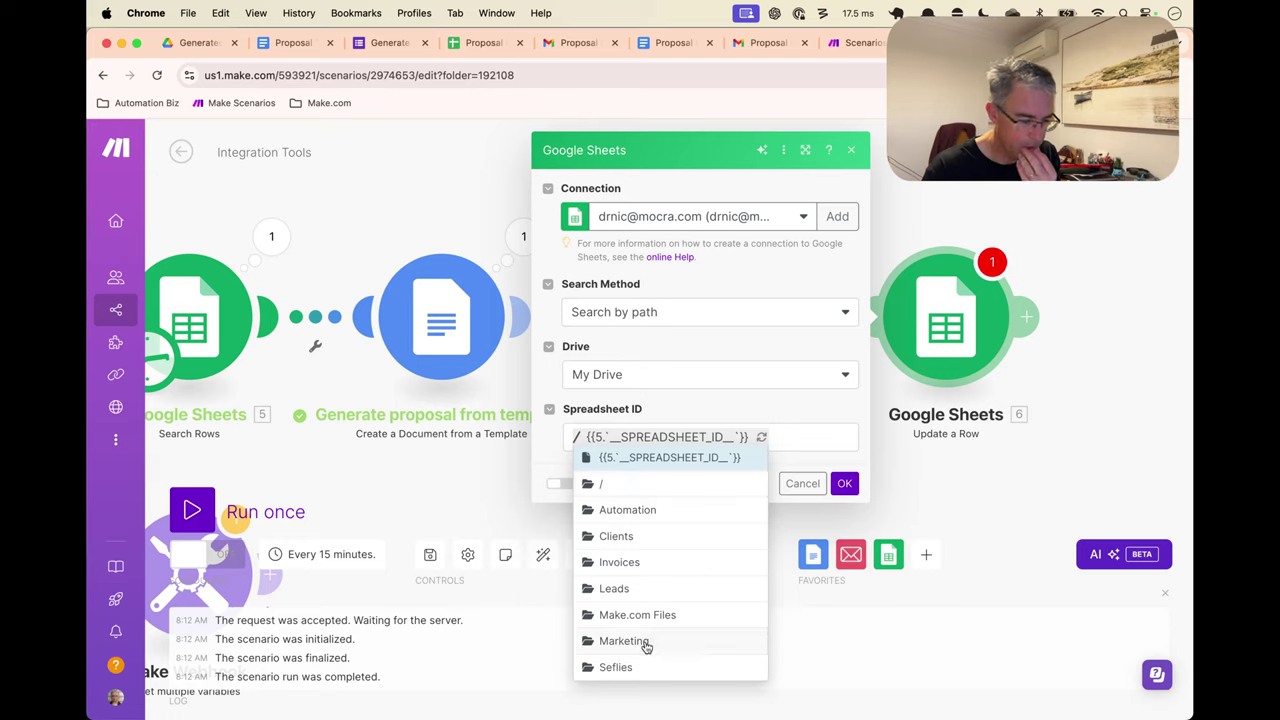
scroll(660, 586, "down", 1)
left_click(623, 665)
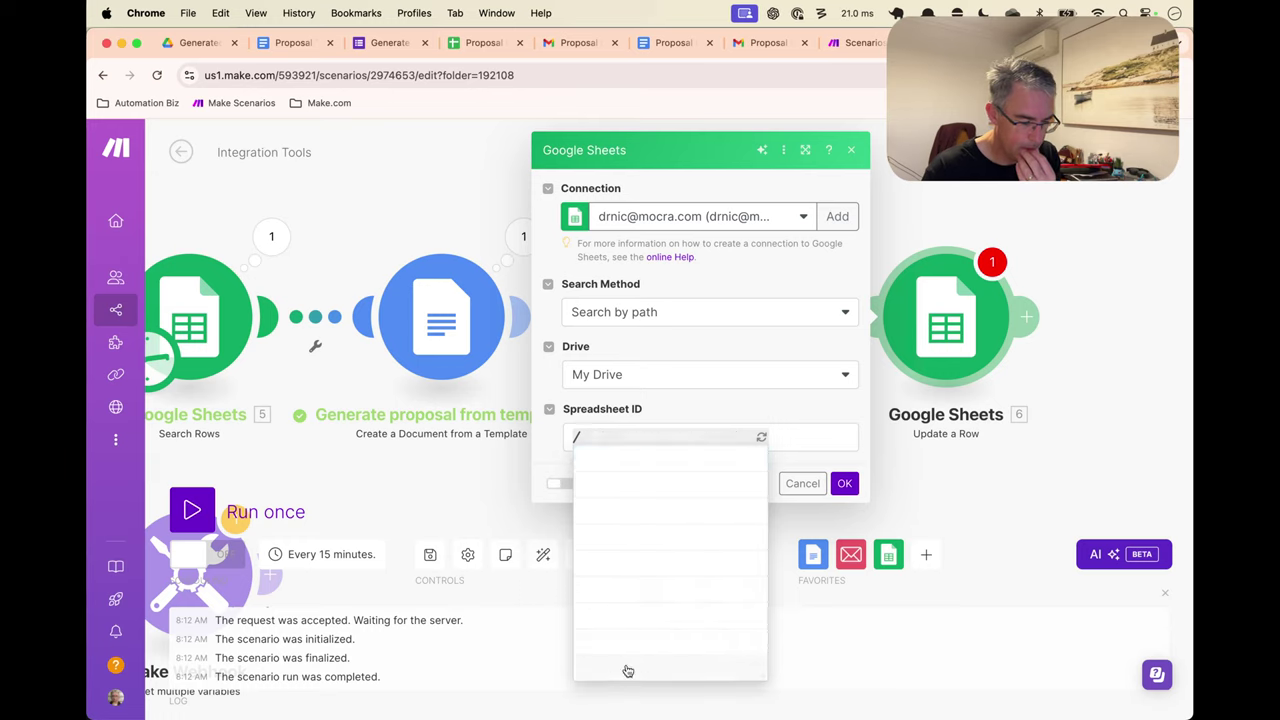
left_click(660, 437)
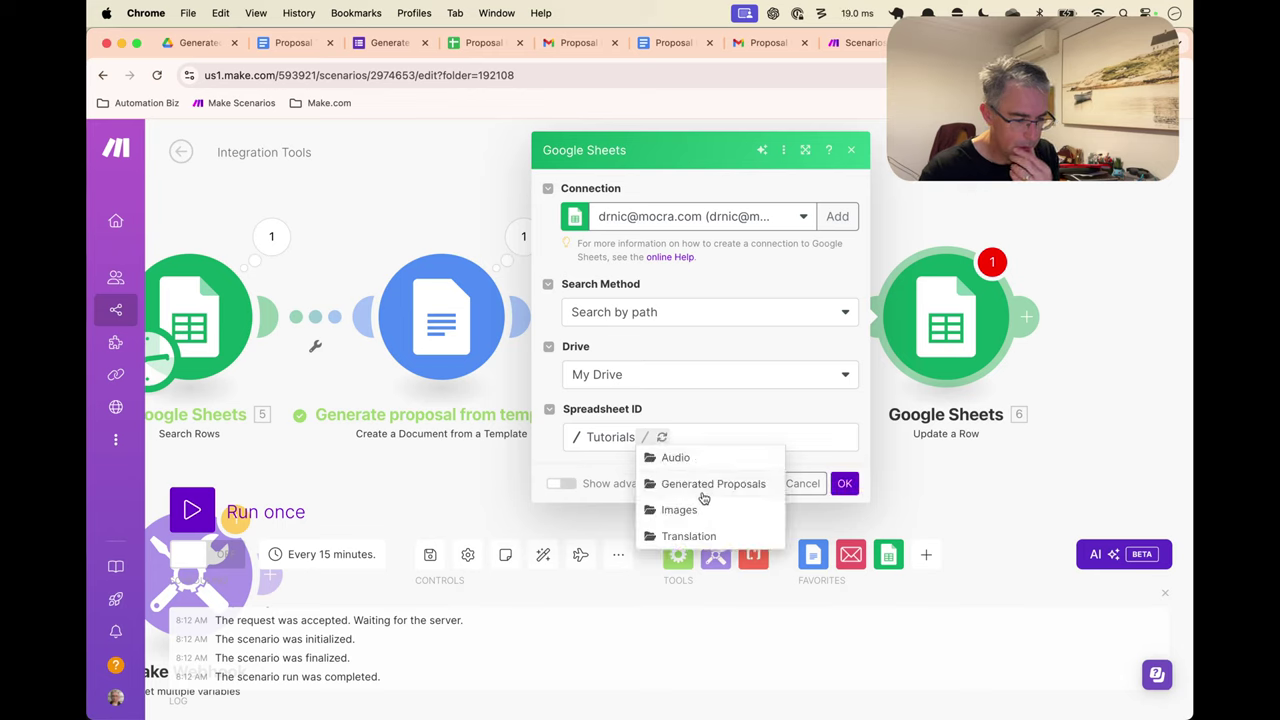
left_click(706, 488)
left_click(799, 438)
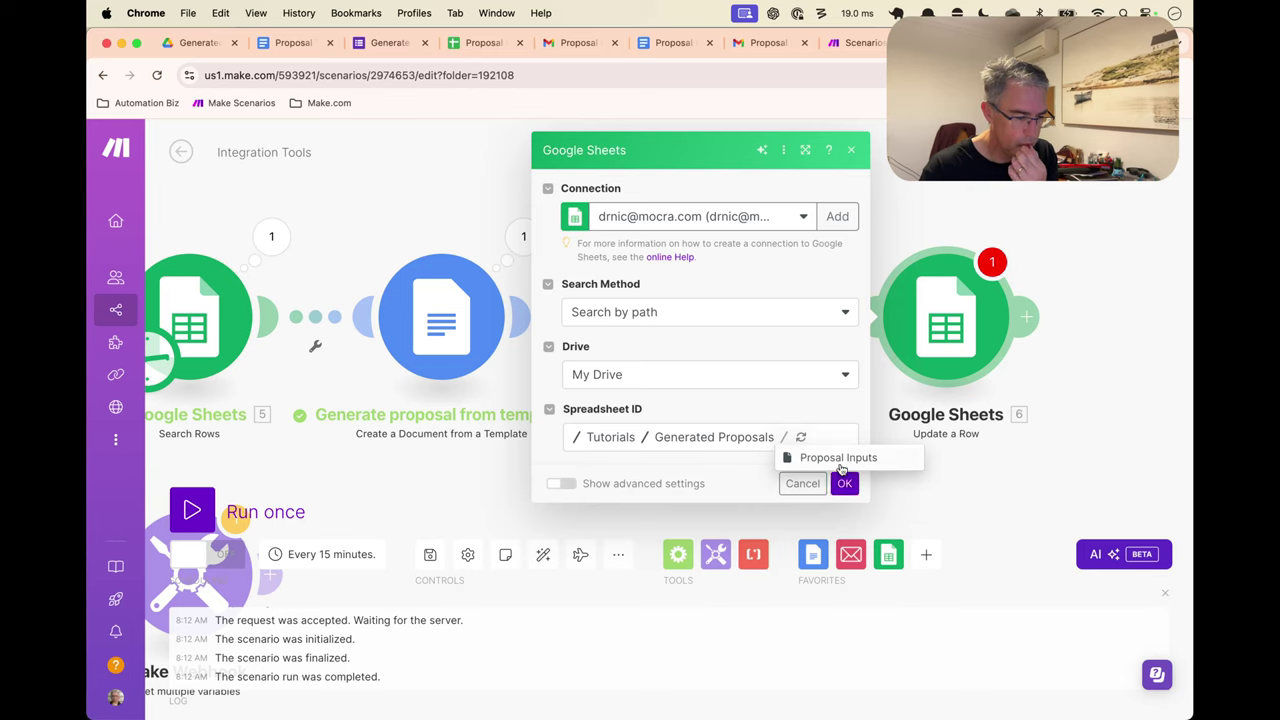
left_click(843, 458)
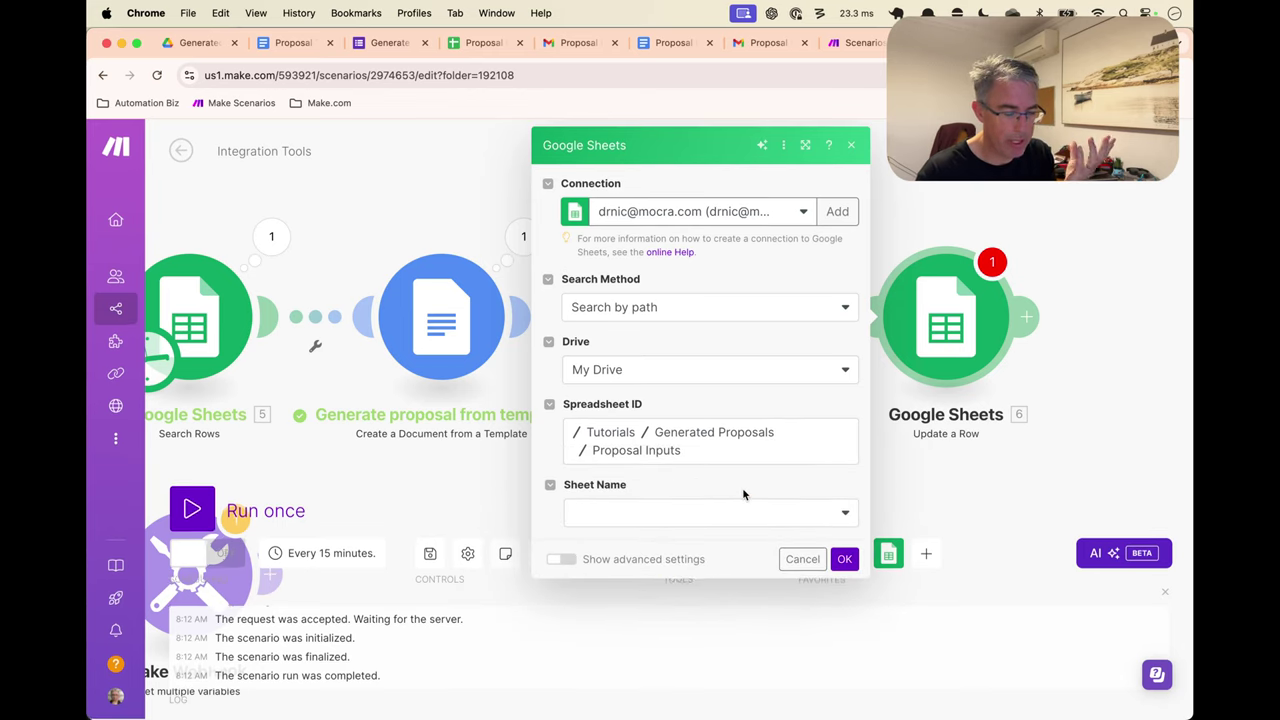
Choose Sheet1 as the sheet to update and review its header-named value fields
left_click(743, 512)
left_click(628, 565)
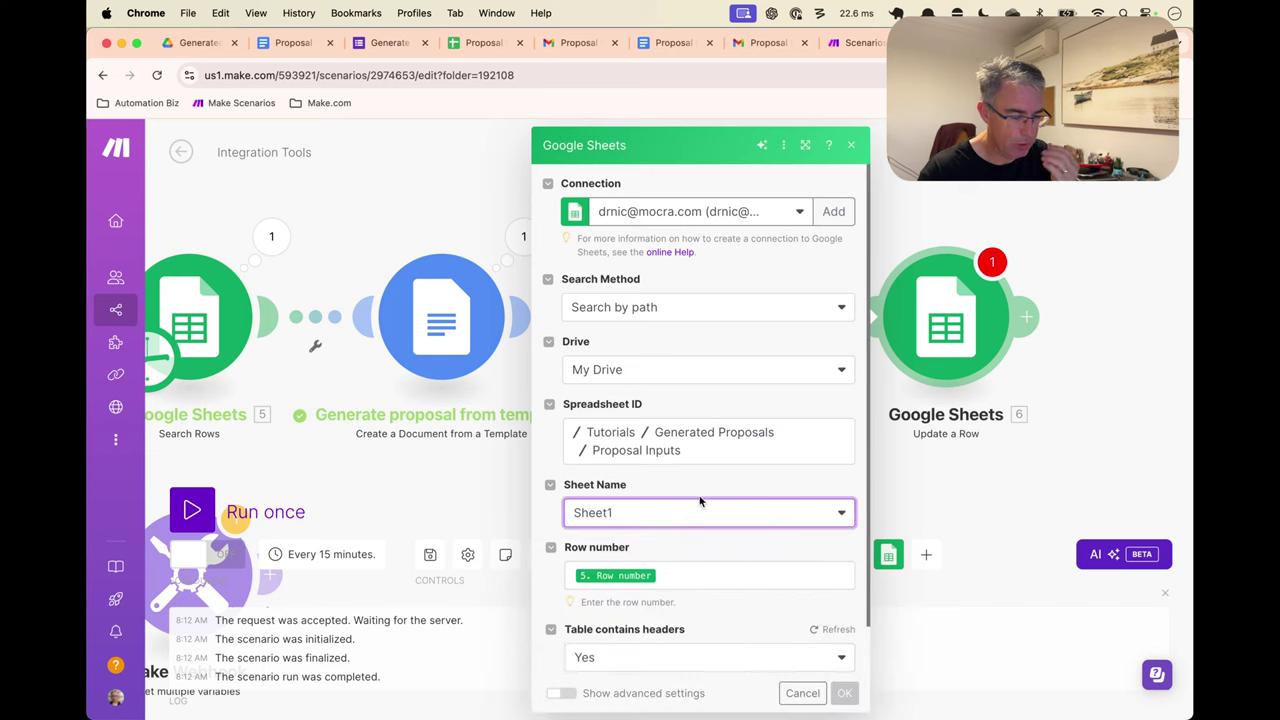
scroll(710, 498, "down", 1)
scroll(713, 496, "down", 7)
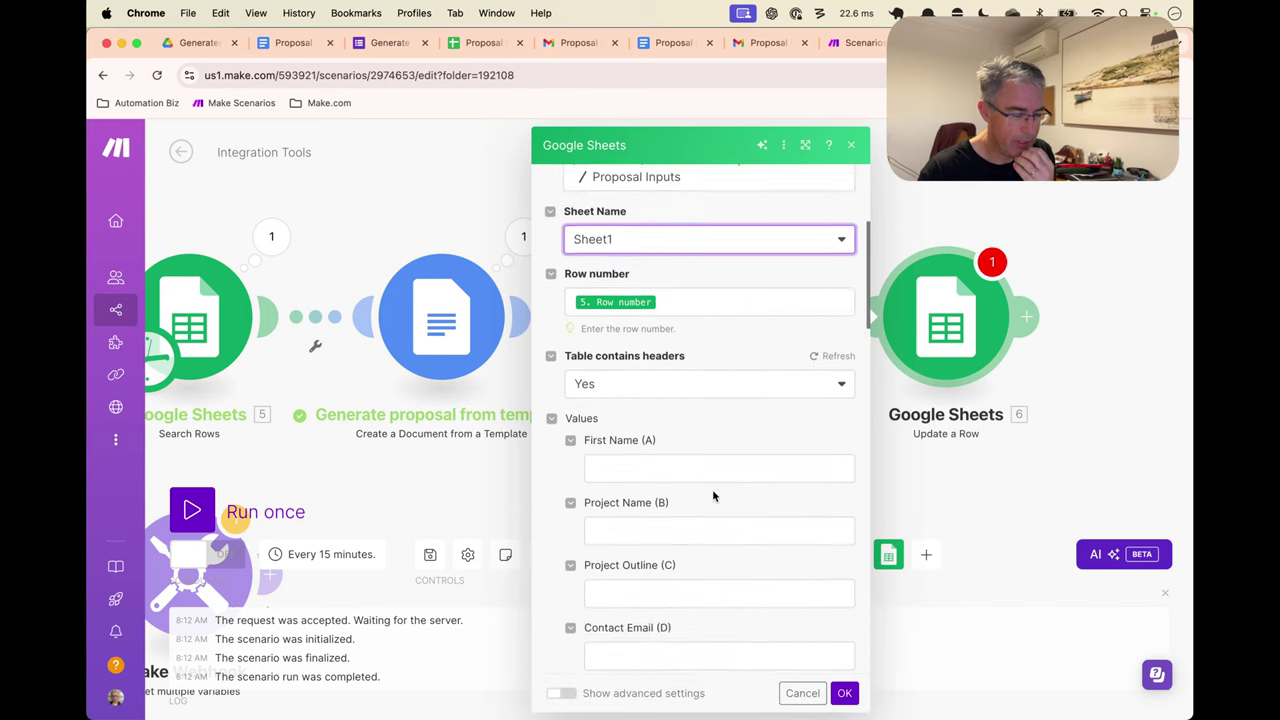
Set the Status (G) value to 'Ready To Send', cross-checking the Proposal Inputs sheet
left_click(694, 313)
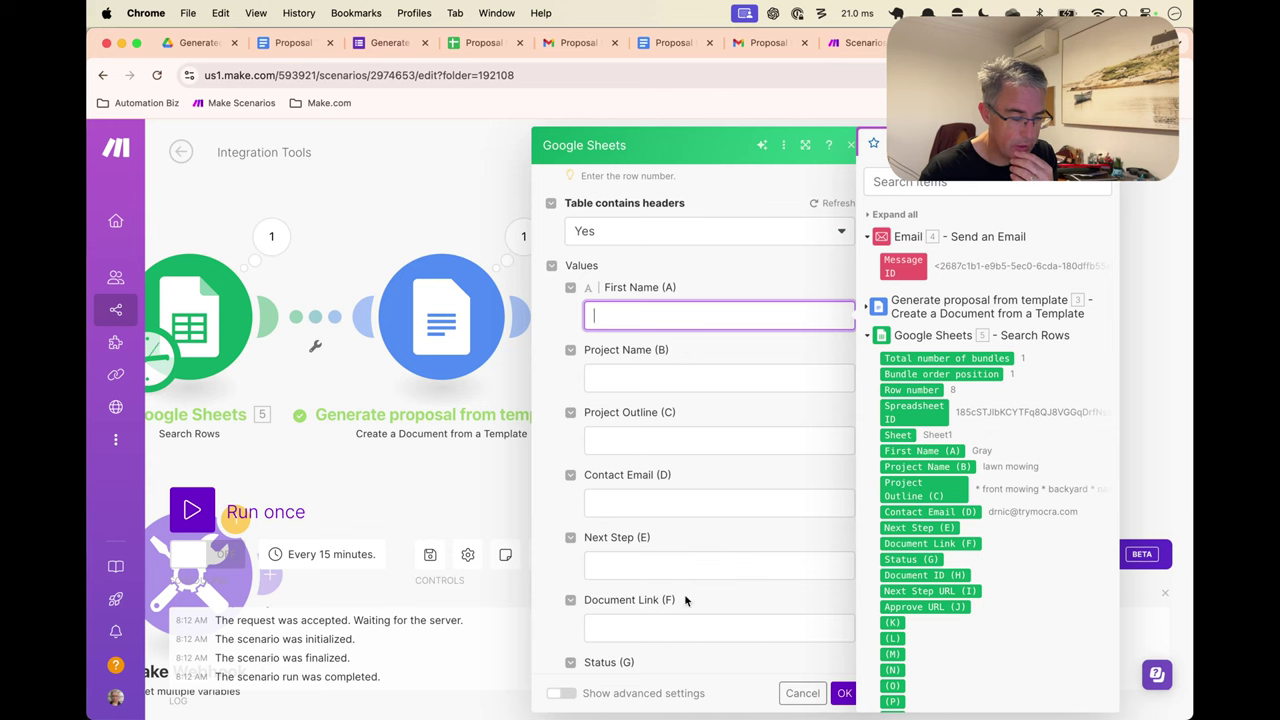
scroll(684, 561, "down", 3)
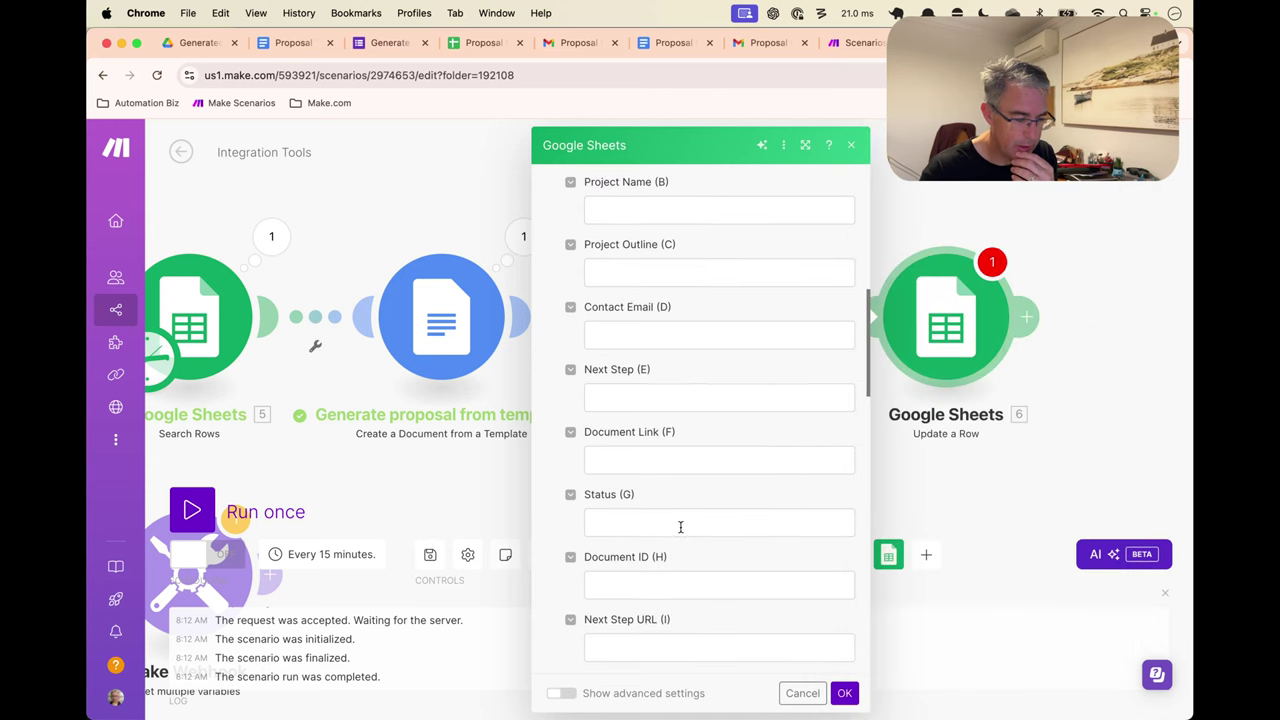
left_click(682, 524)
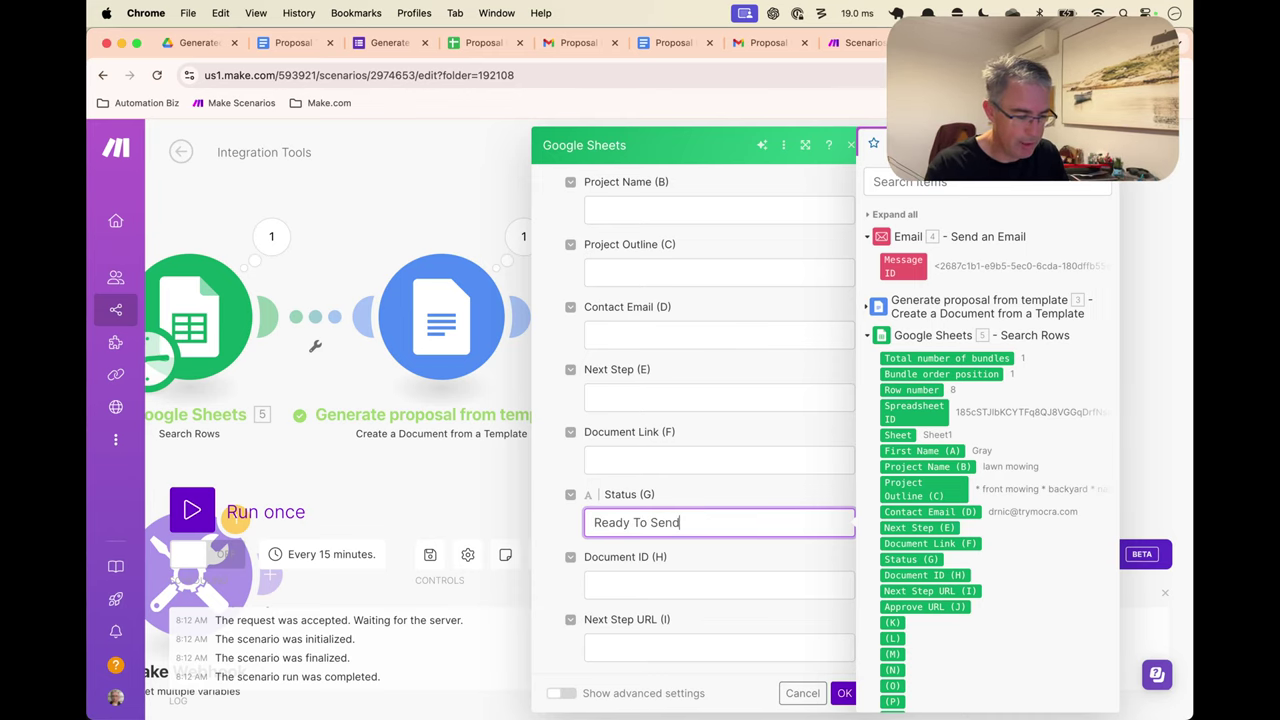
left_click(478, 45)
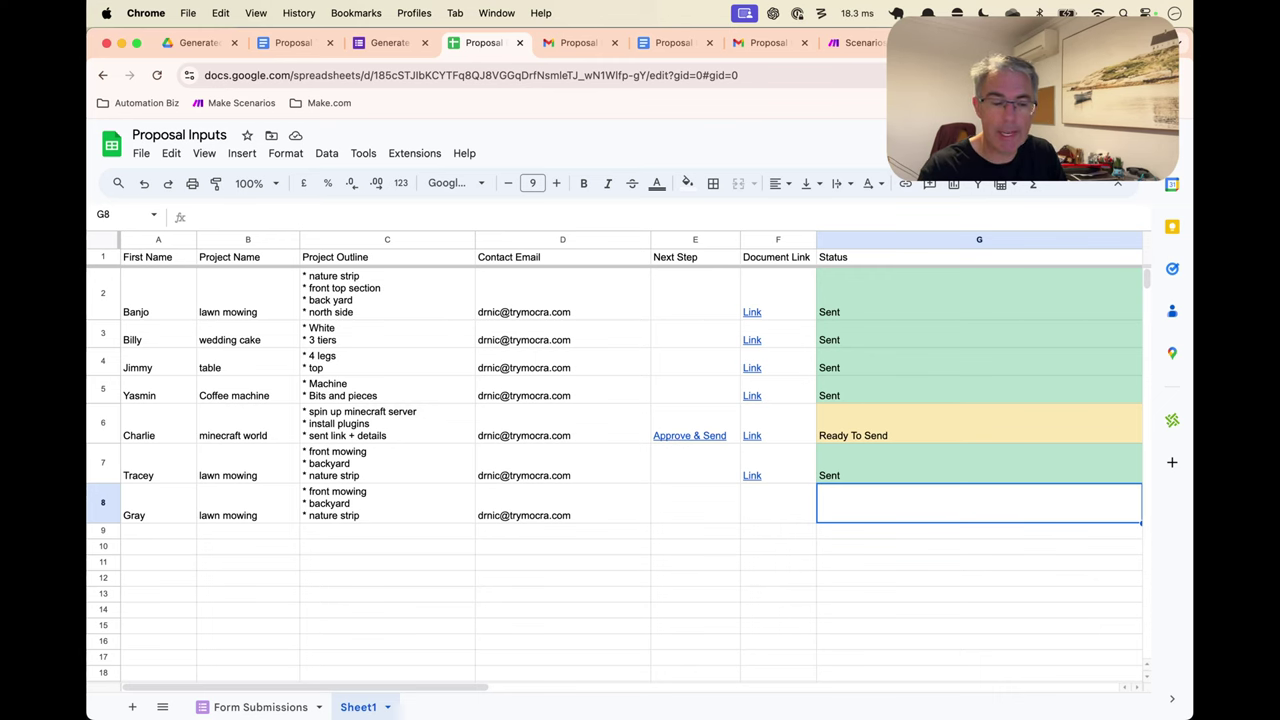
key("ctrl+Tab")
key("ctrl+Tab")
key("ctrl+Tab")
key("ctrl+Tab")
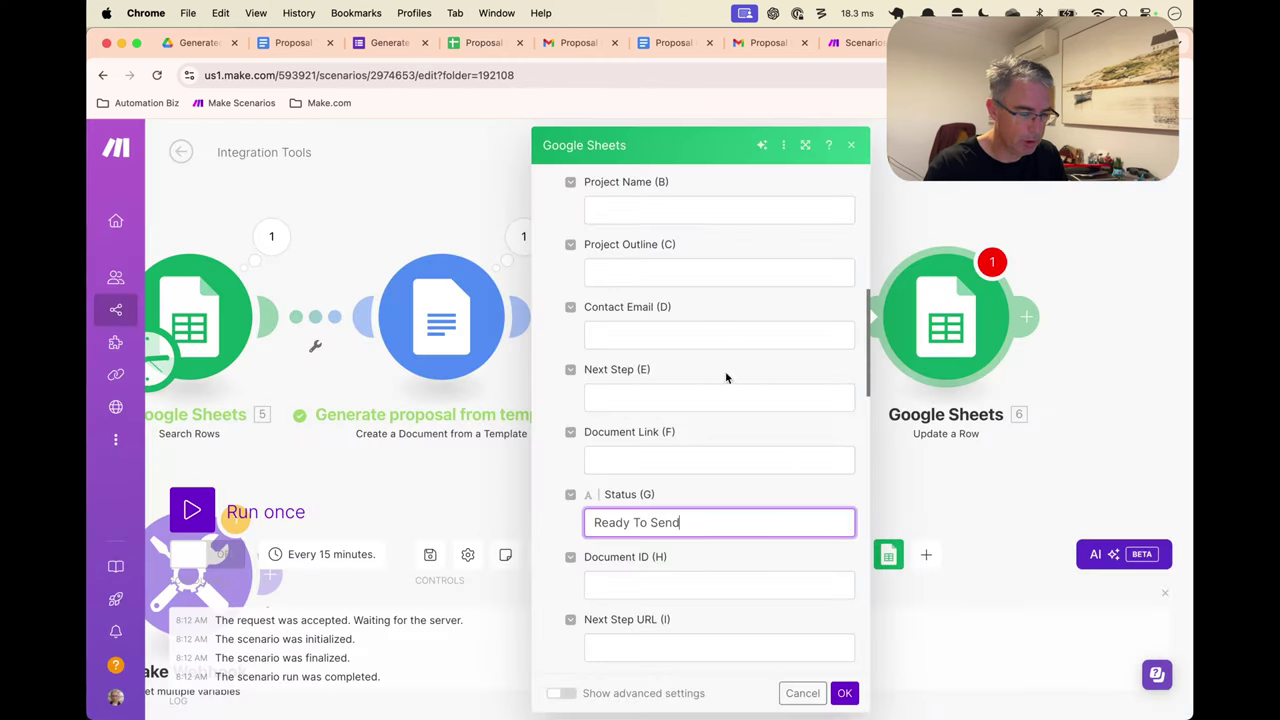
Save the Update a Row settings and inspect the Search Rows output from the last run
left_click(845, 693)
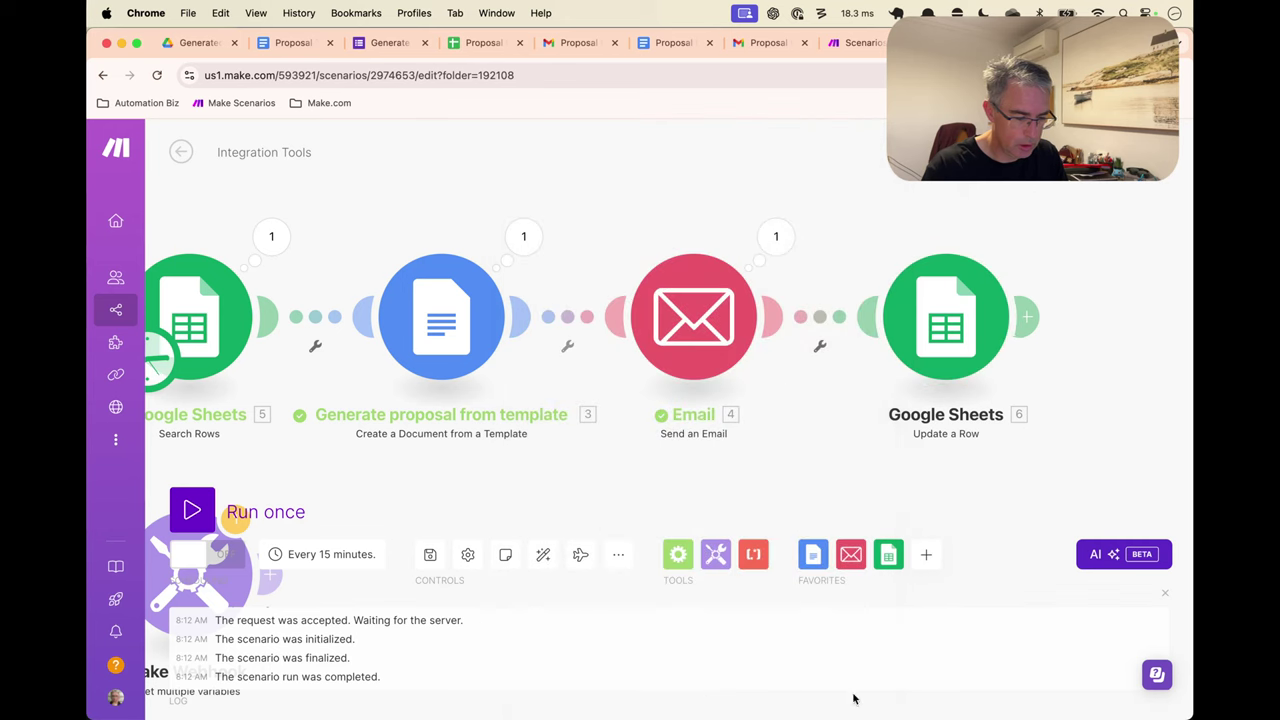
right_click(948, 333)
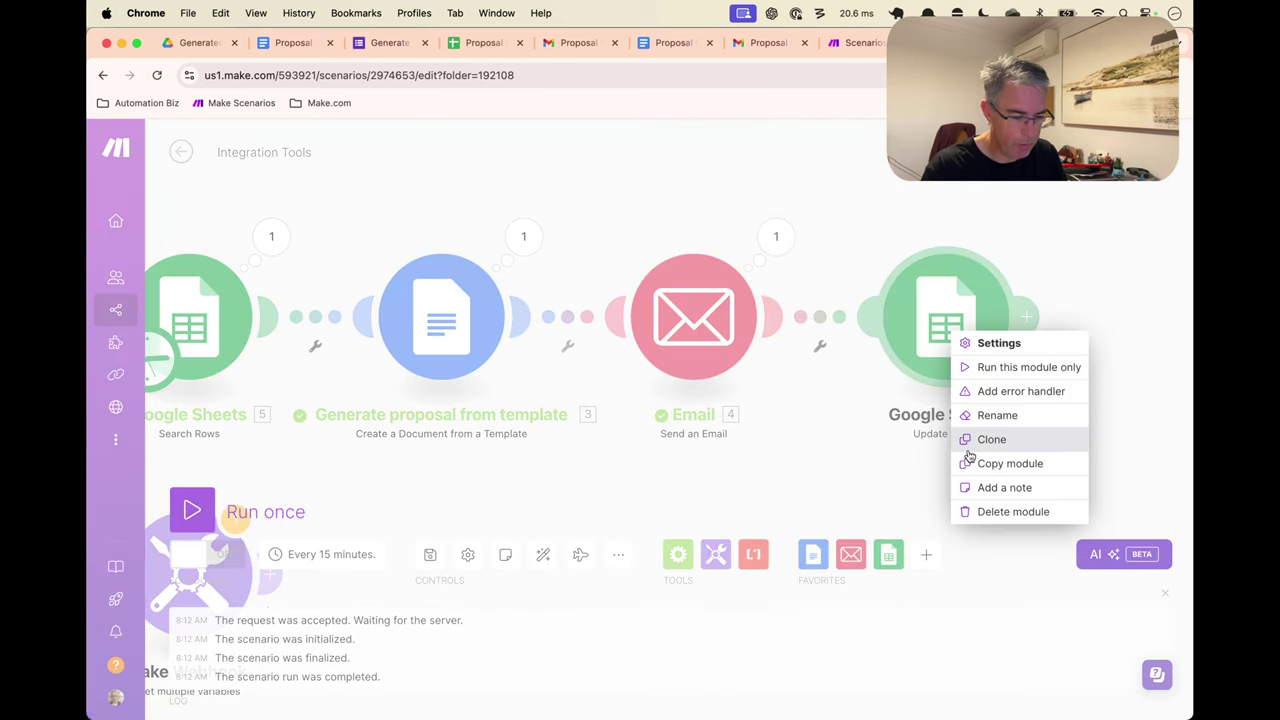
left_click(283, 224)
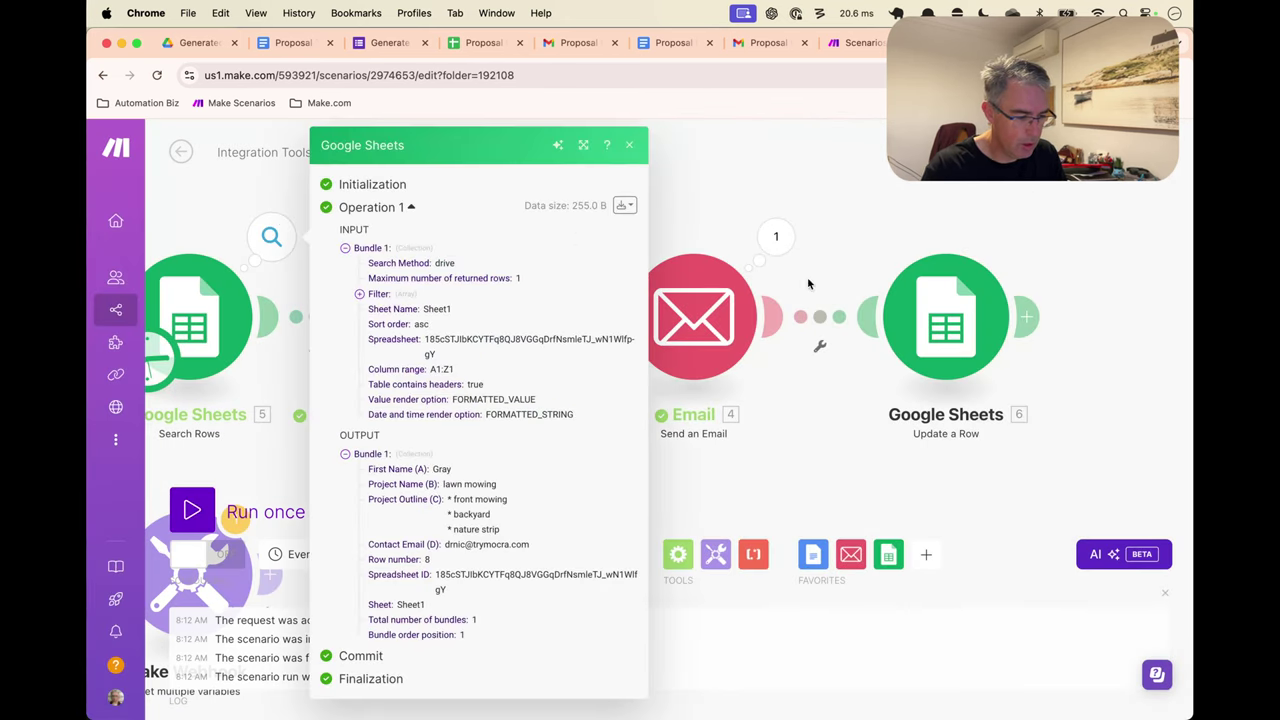
Run only the Update a Row module with Row number 8
right_click(949, 318)
left_click(1027, 351)
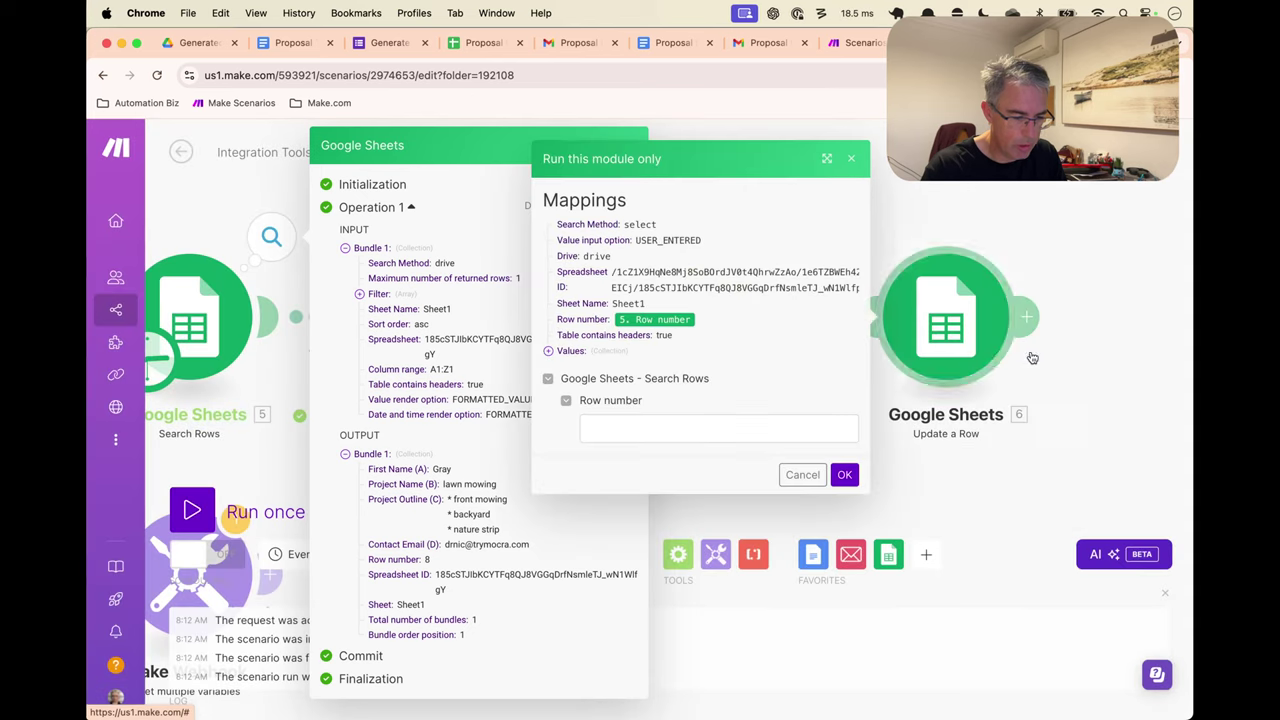
left_click(628, 429)
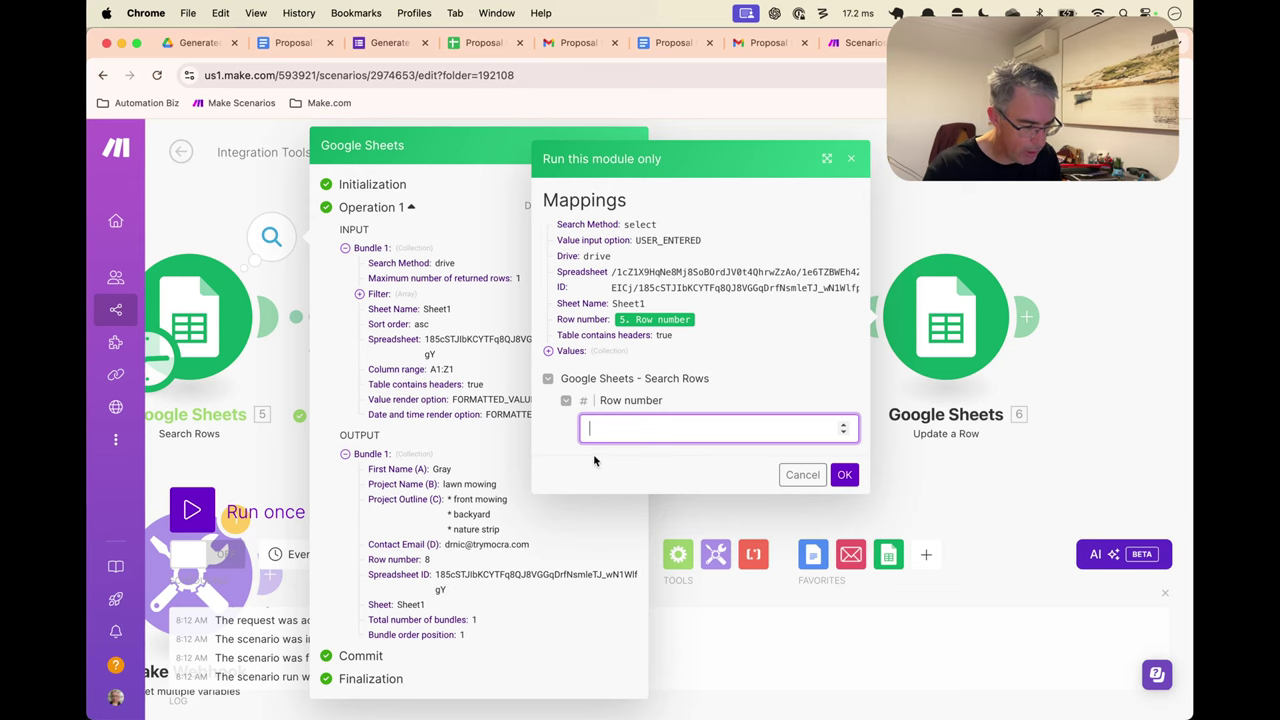
type("8")
left_click(844, 474)
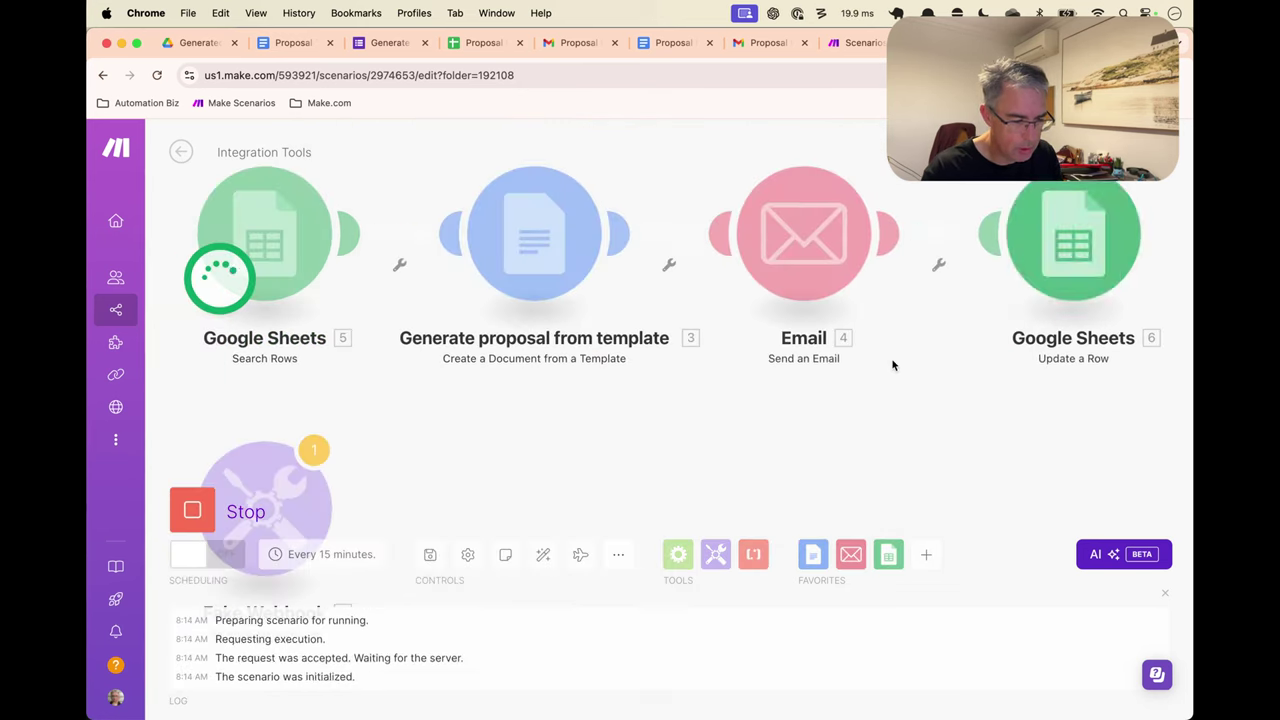
key("Escape")
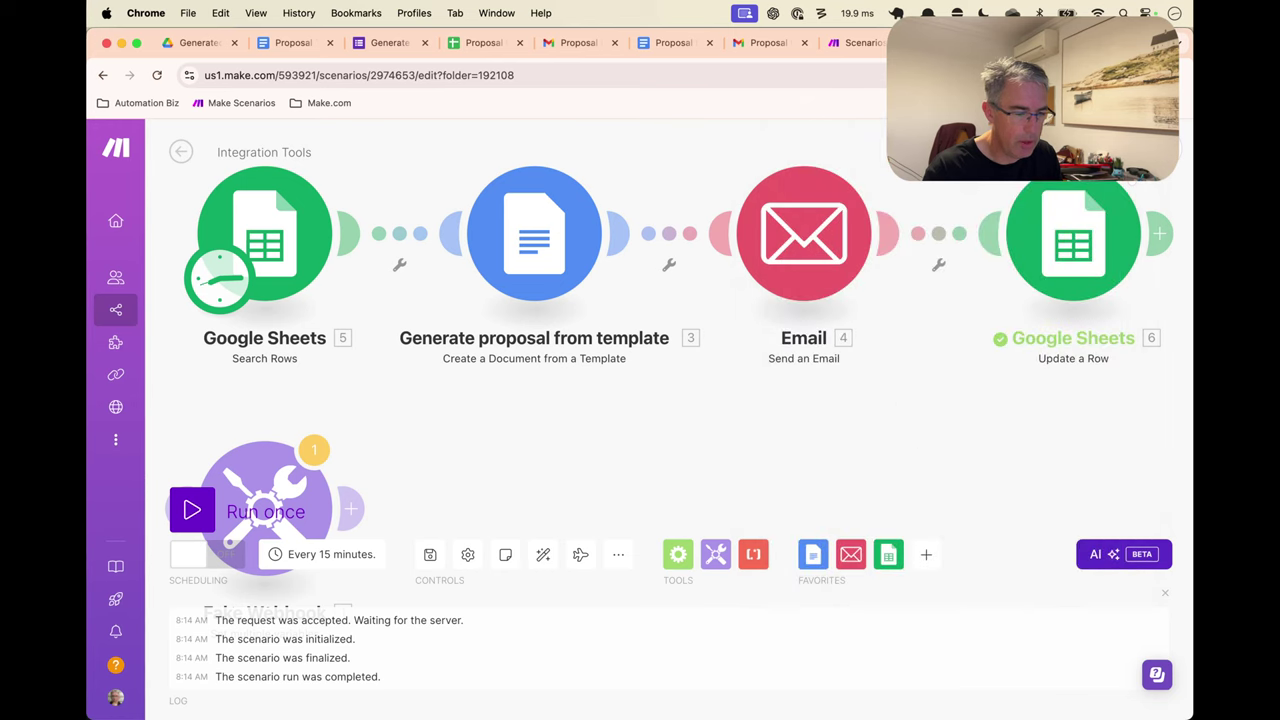
left_click(483, 42)
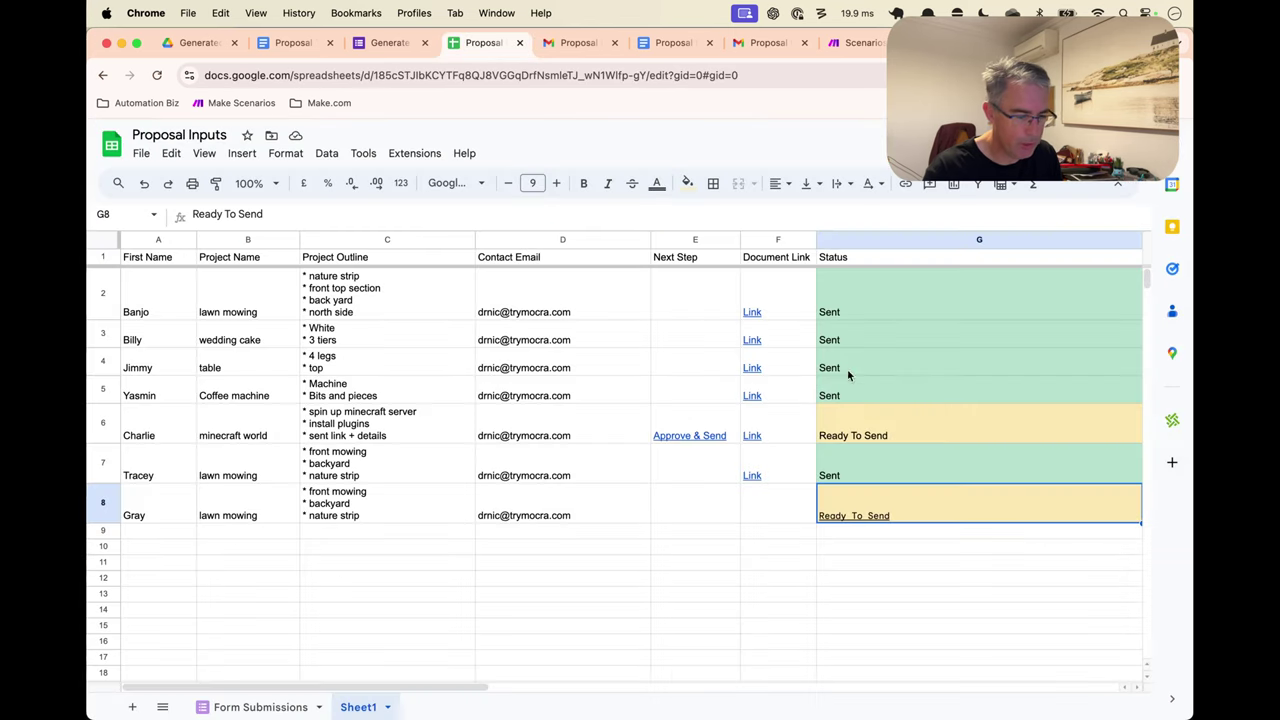
Verify G8 reads Ready To Send and row 8's Document Link cell F8 is empty
left_click(925, 549)
left_click(903, 510)
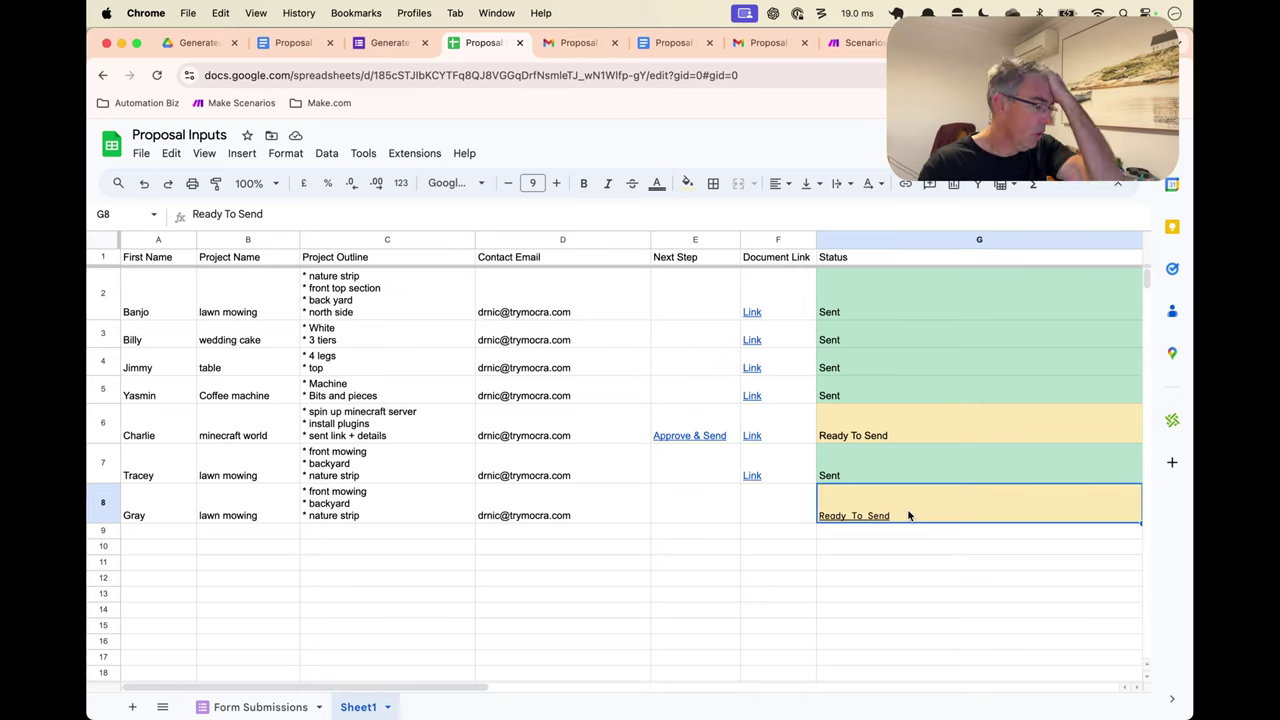
left_click(903, 564)
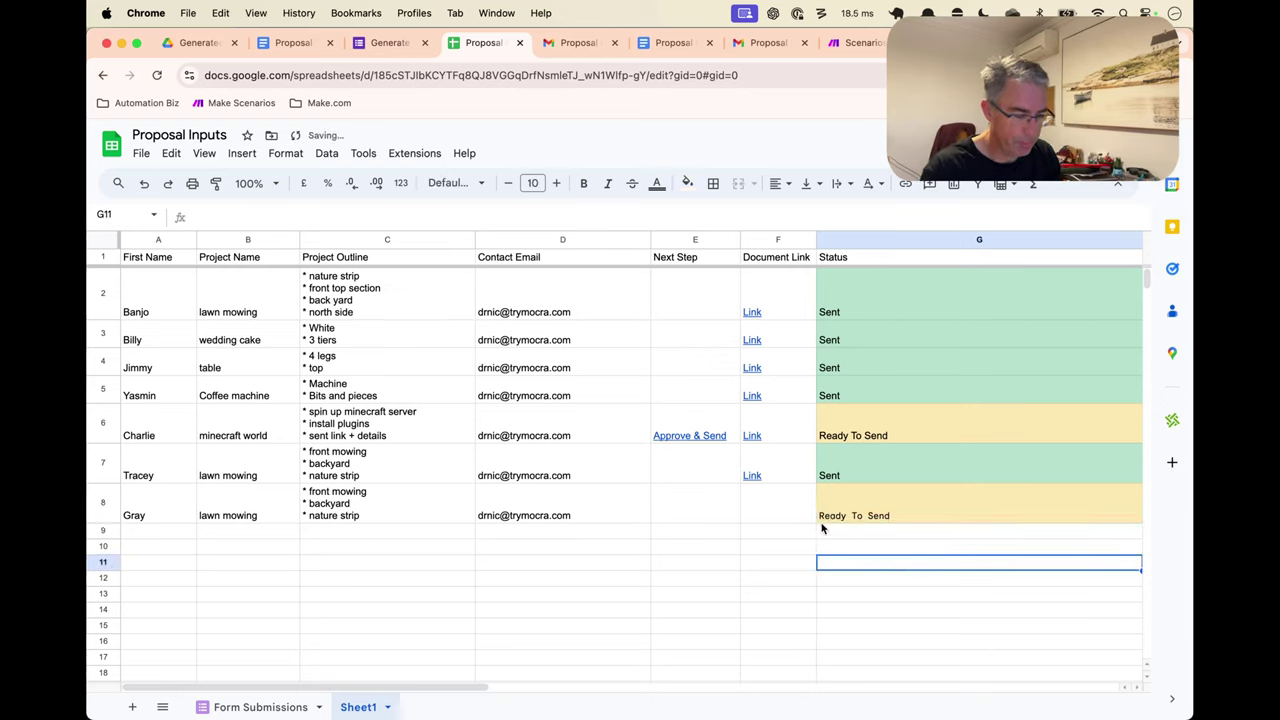
left_click(877, 516)
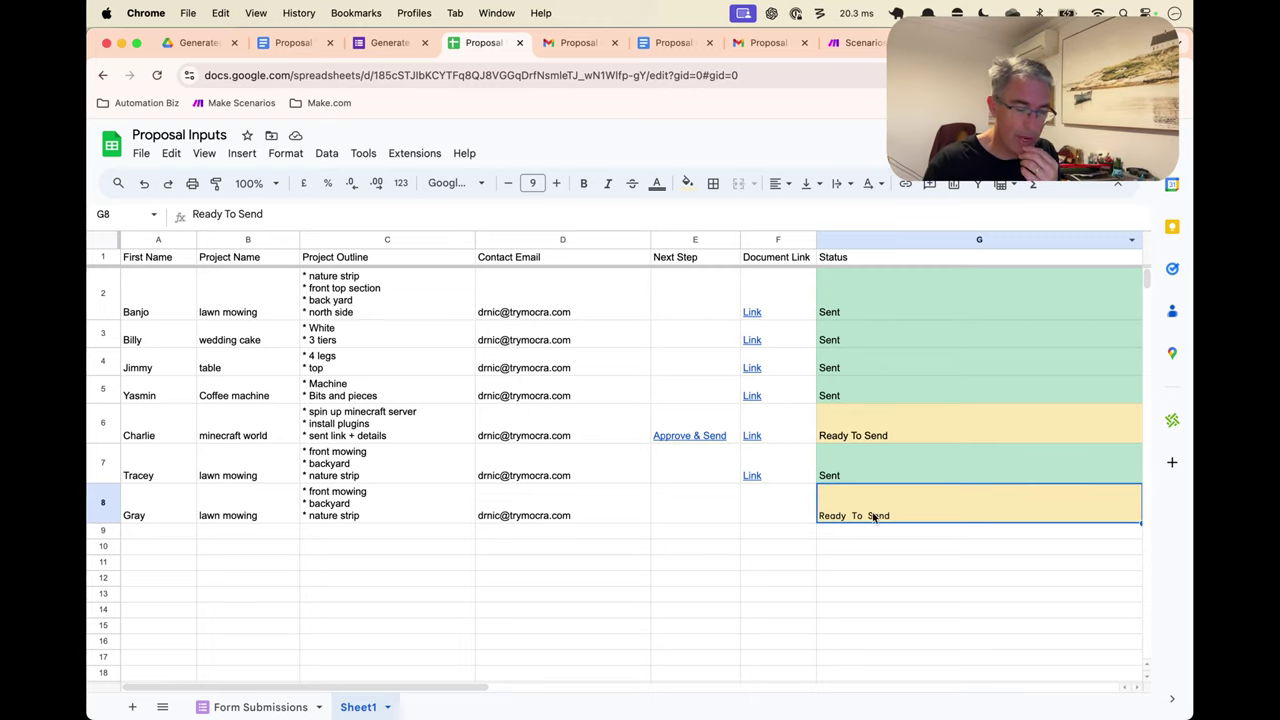
left_click(749, 503)
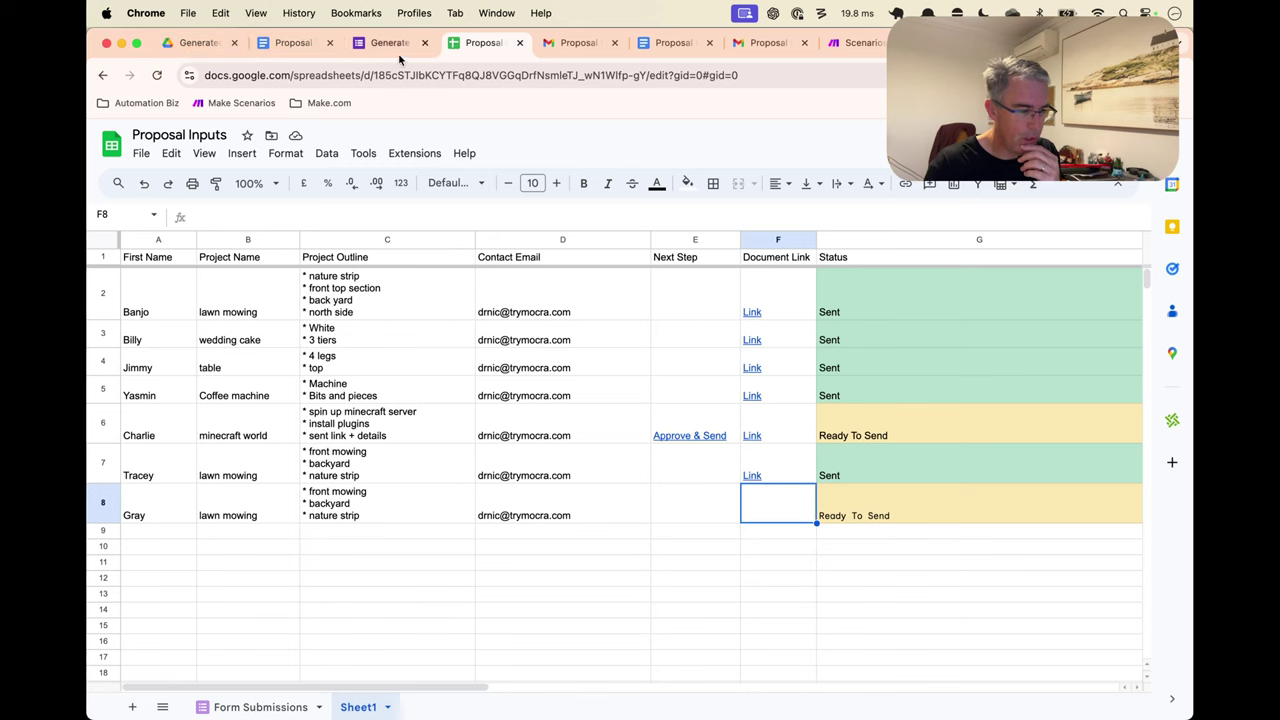
left_click(848, 42)
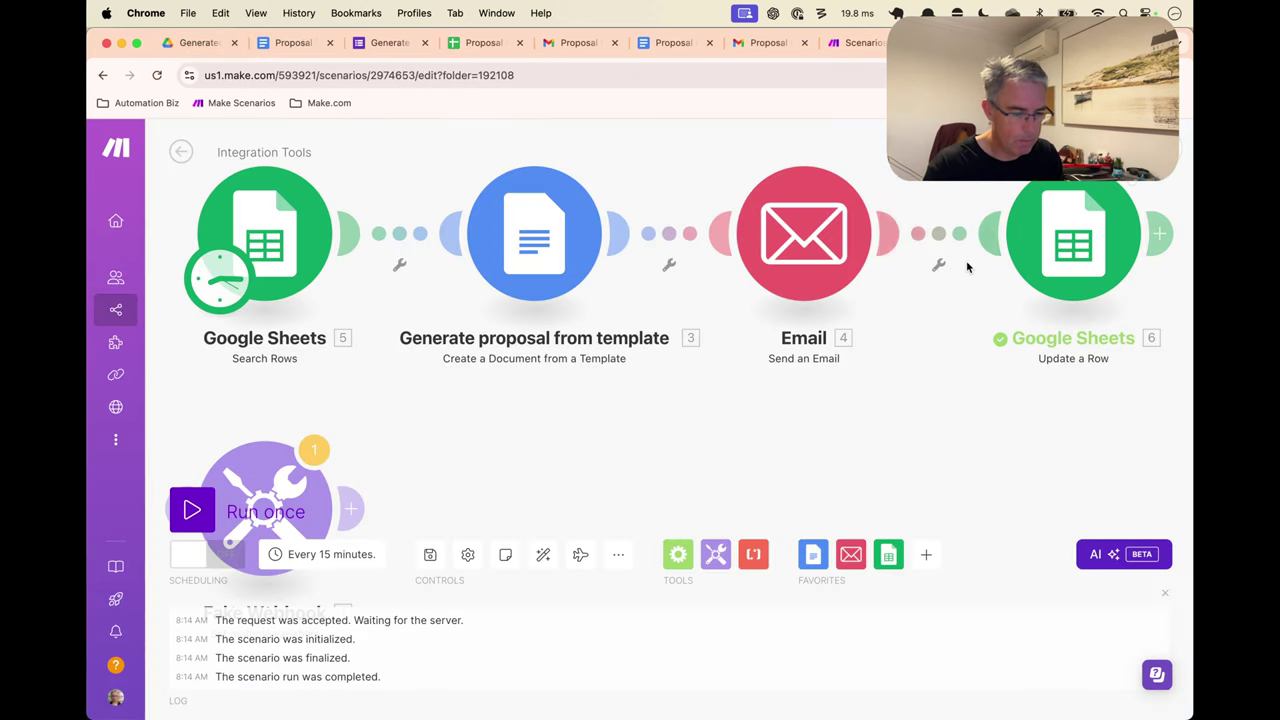
Map 3. Web View Link into Document Link (F) in the Update a Row module and save
left_click(1068, 255)
scroll(786, 497, "down", 10)
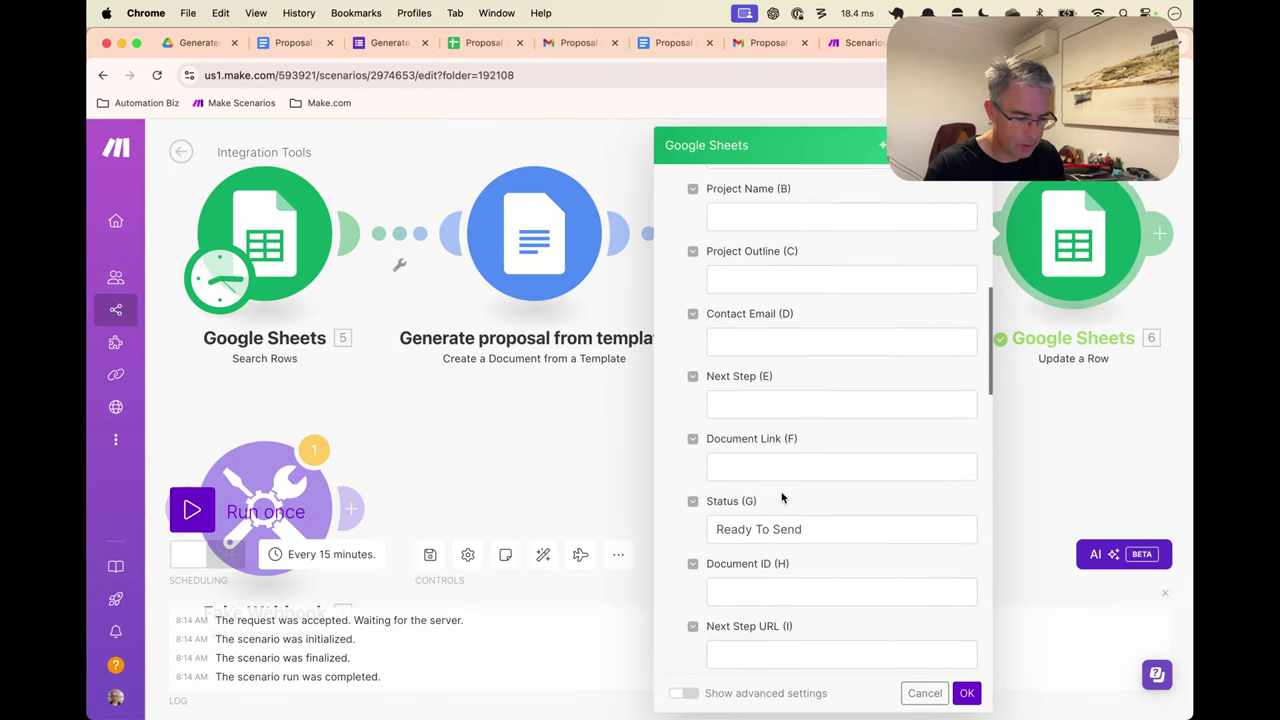
left_click(786, 474)
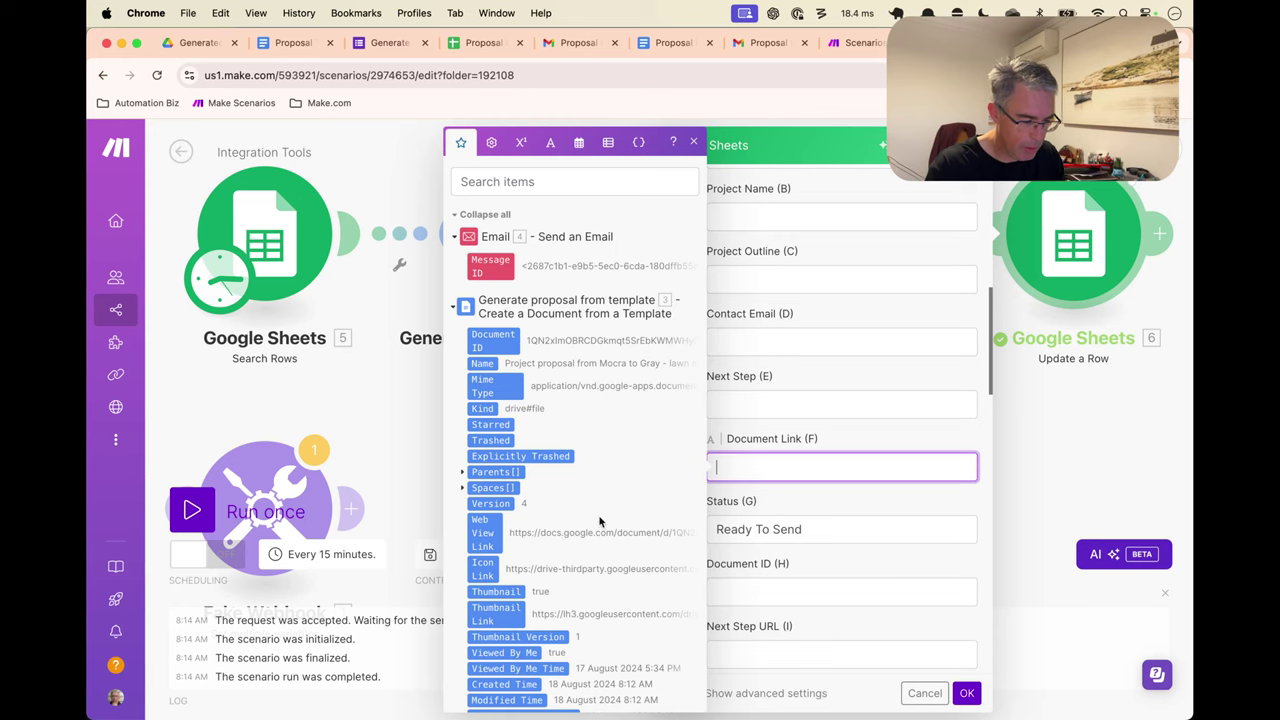
left_click(510, 531)
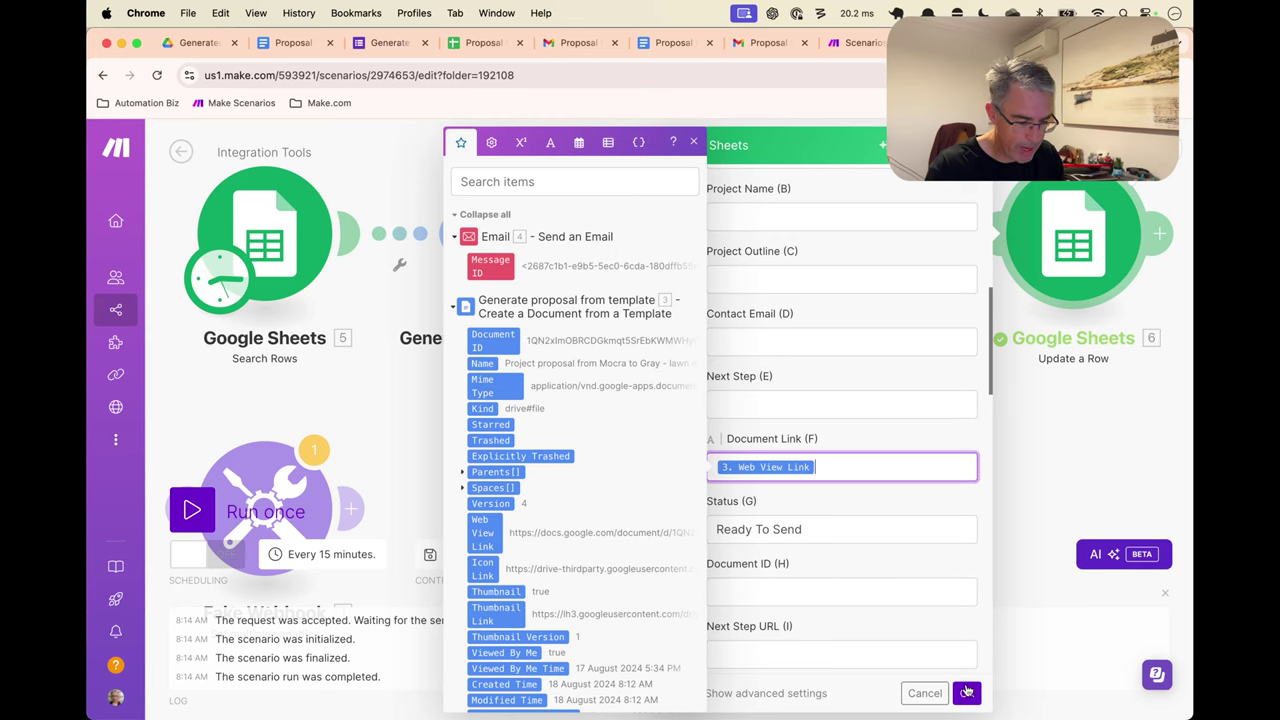
left_click(967, 693)
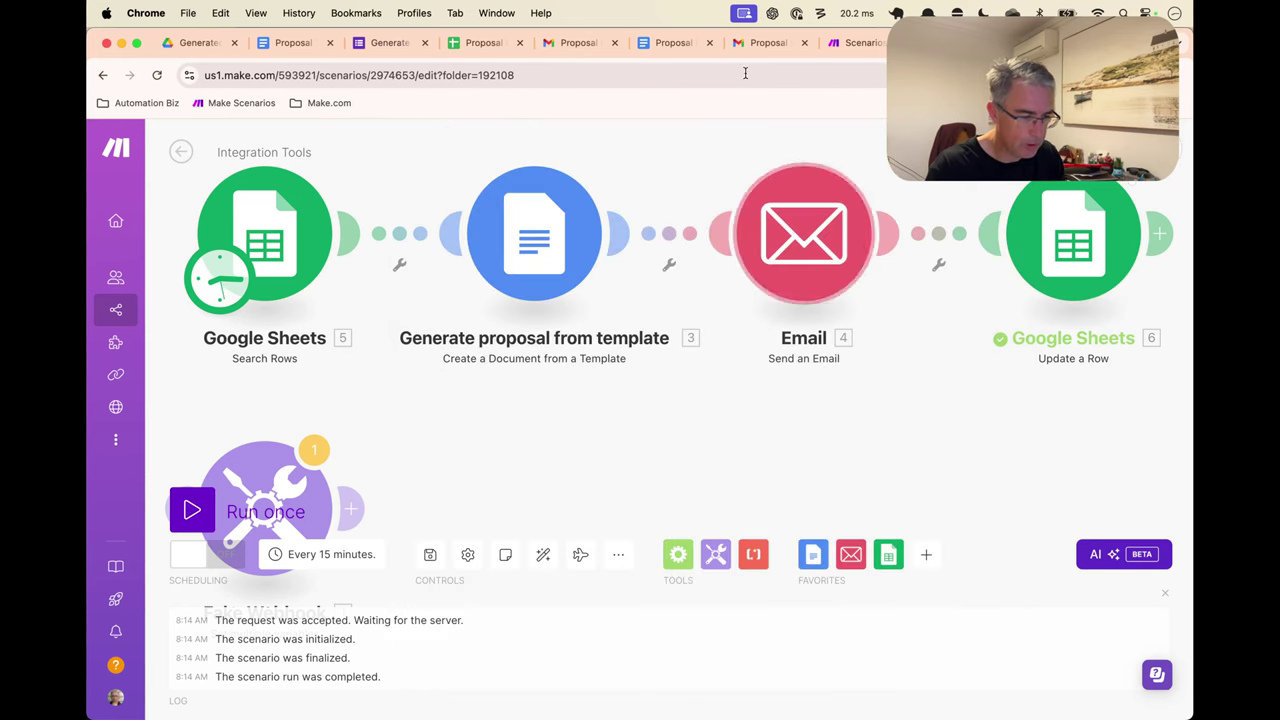
Check row 8's Document ID cell in the Proposal Inputs sheet, then return to Make.com
left_click(466, 44)
scroll(641, 385, "right", 10)
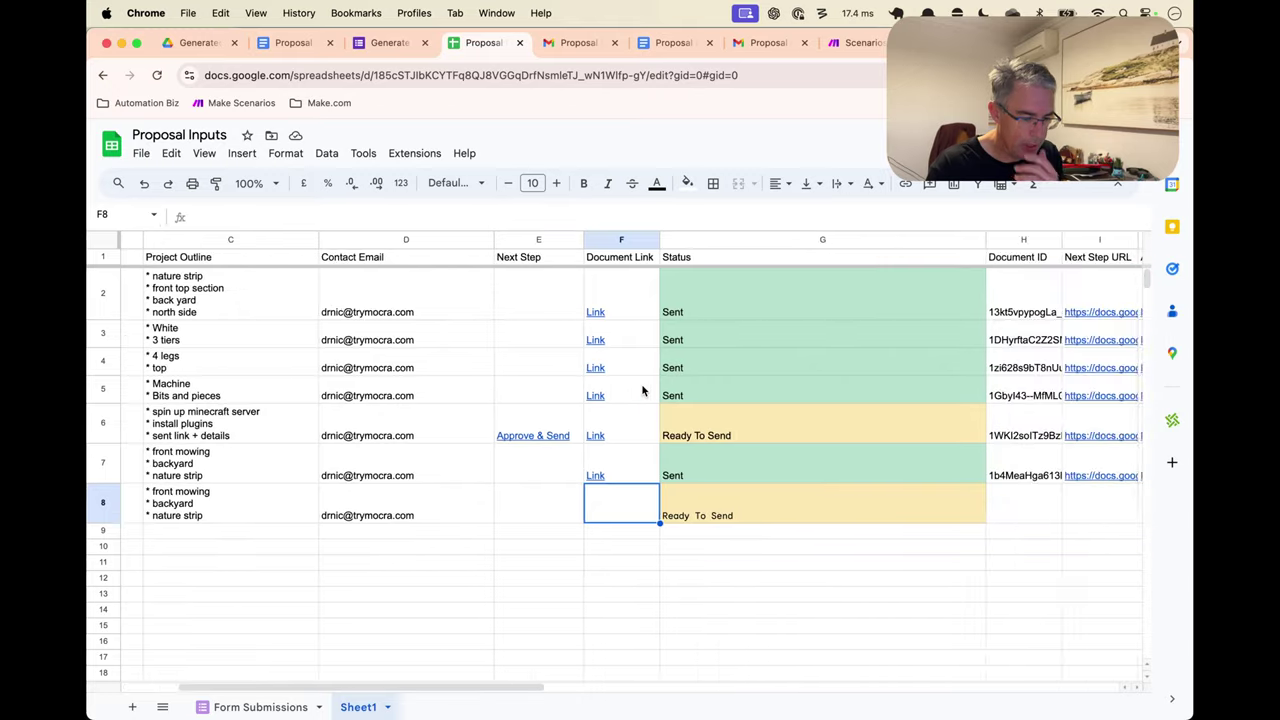
left_click(702, 507)
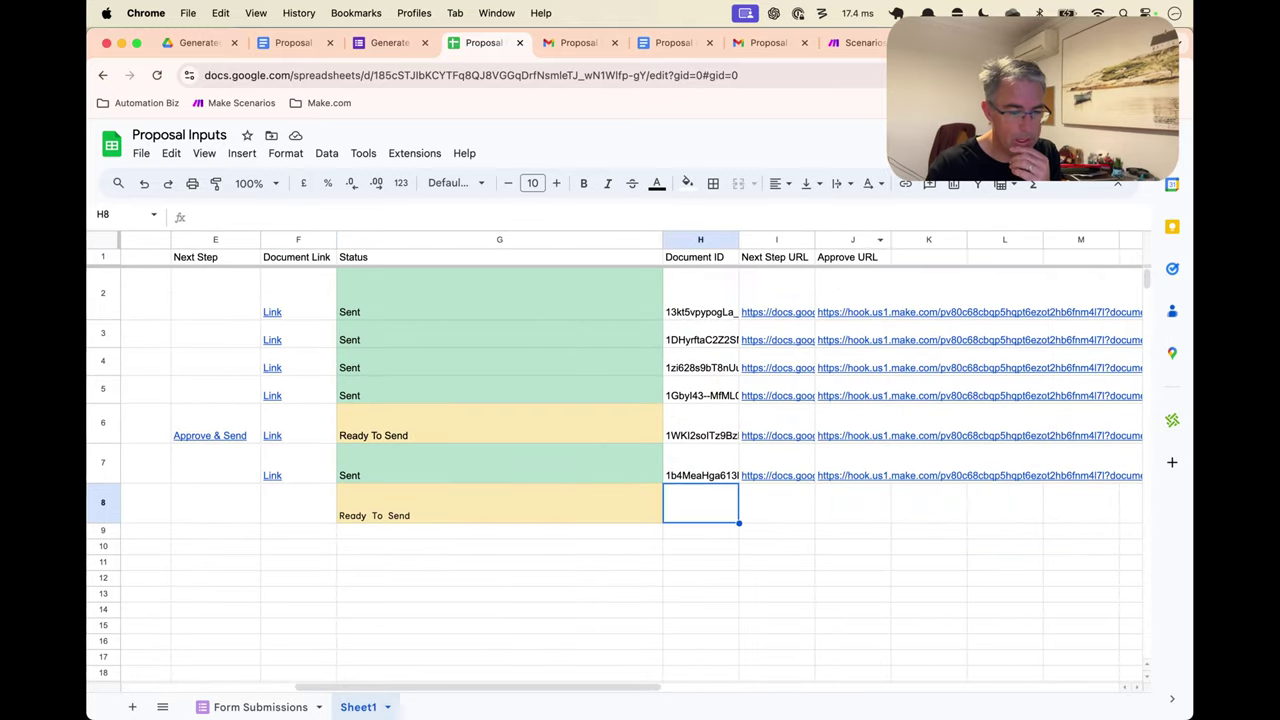
mouse_move(880, 312)
key("super+9")
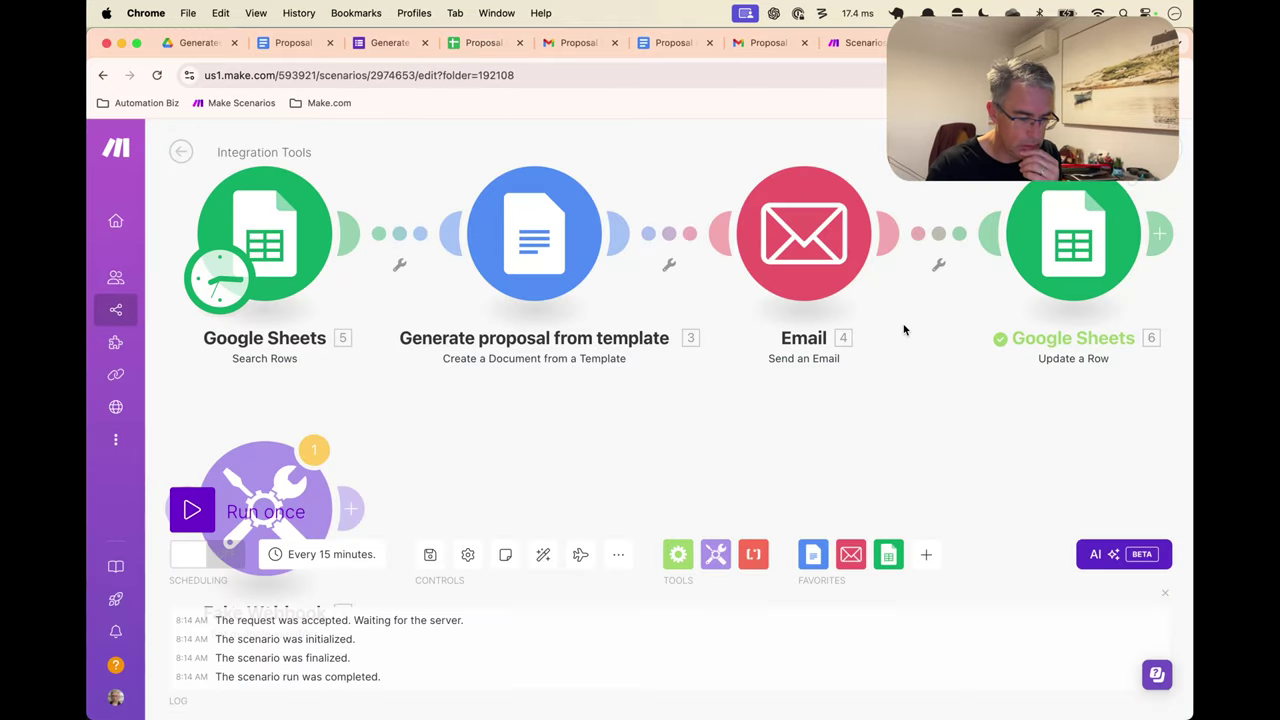
Map 3. Document ID into Document ID (H) in the Update a Row module and save
left_click(1073, 240)
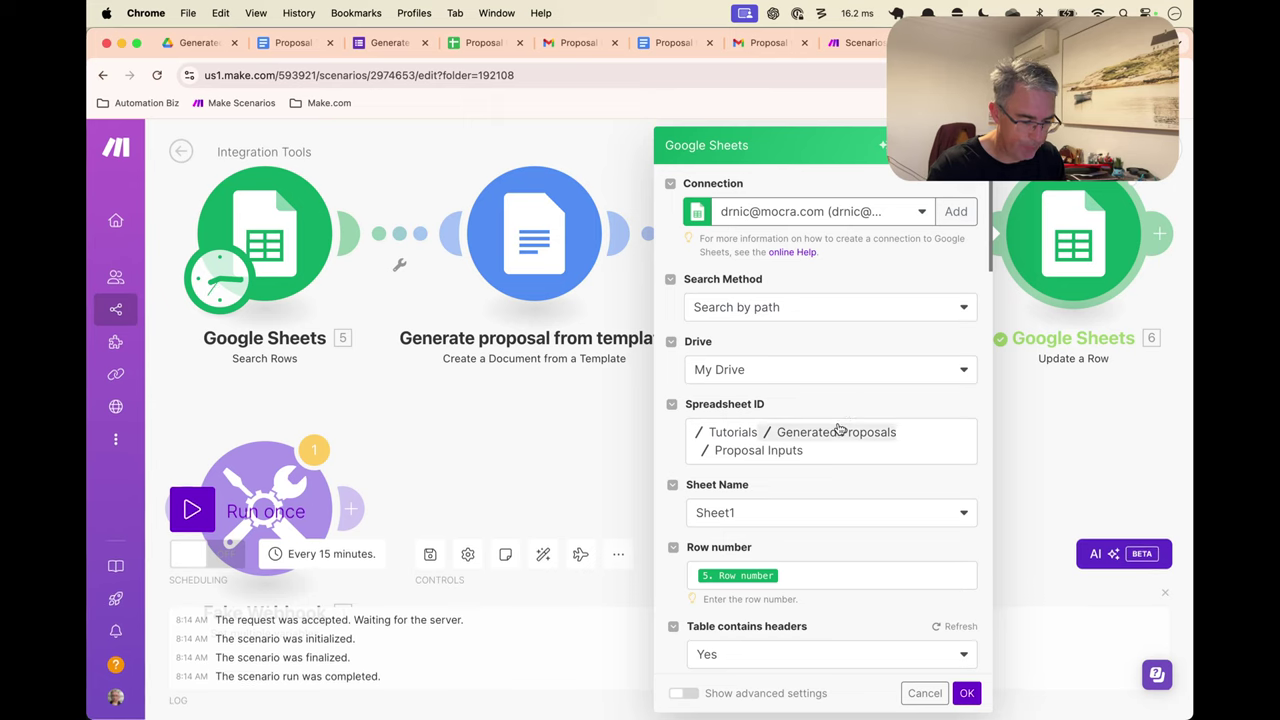
scroll(840, 420, "down", 10)
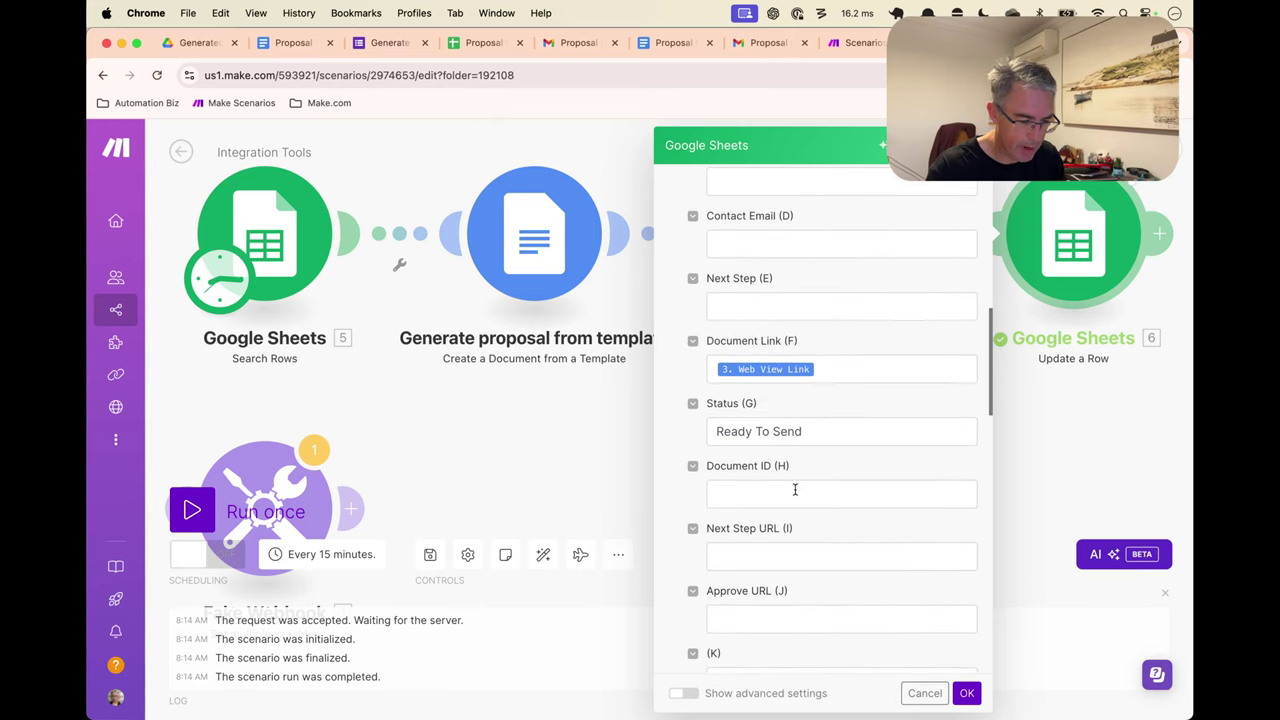
left_click(795, 489)
left_click(481, 336)
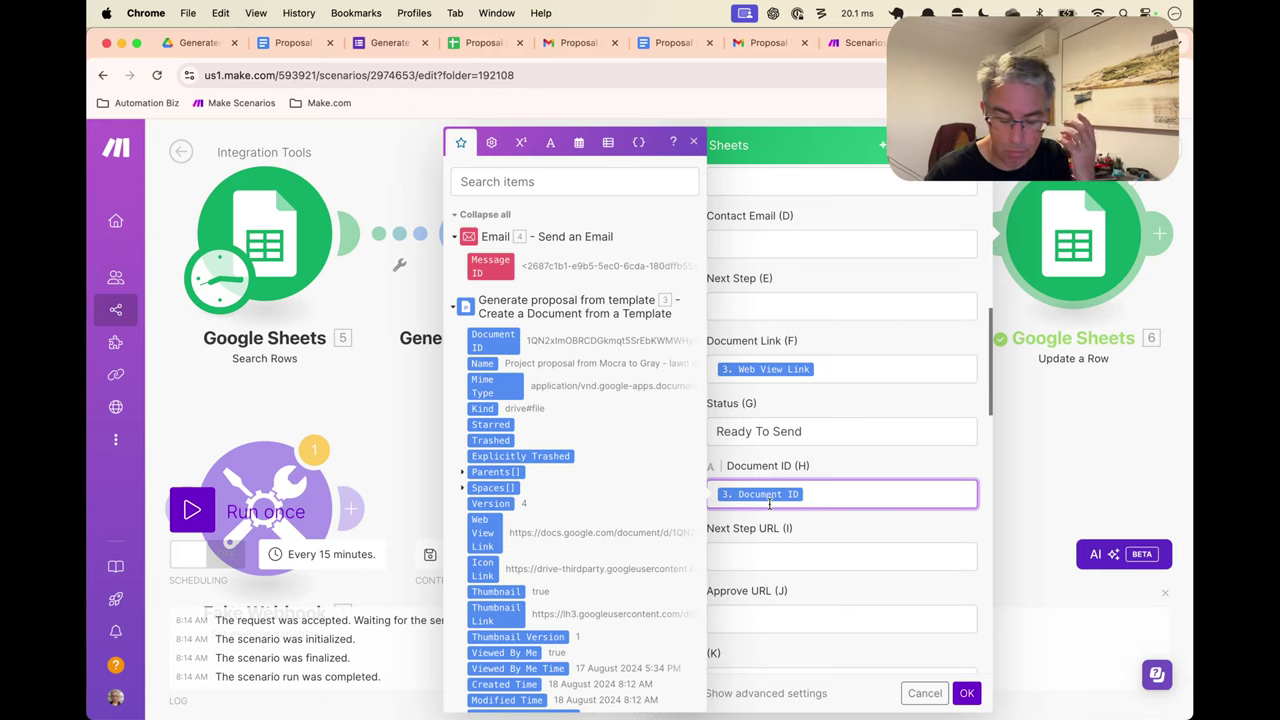
left_click(847, 530)
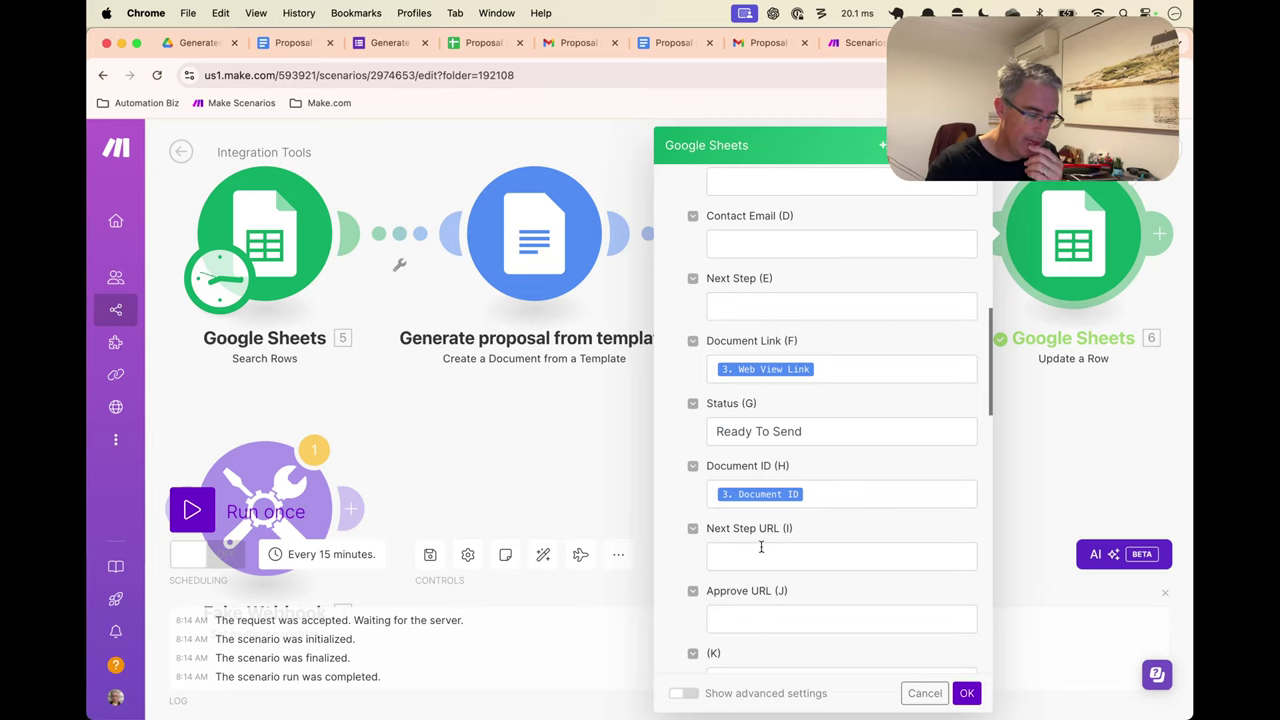
scroll(758, 577, "down", 3)
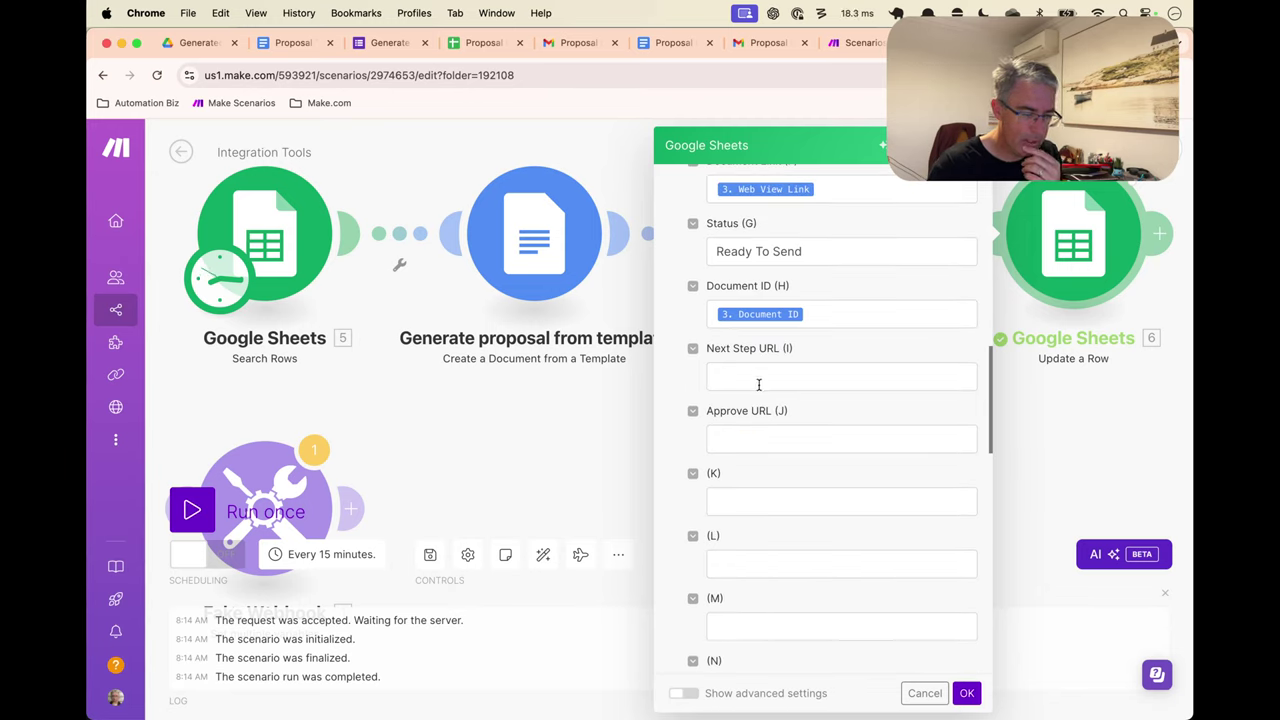
scroll(794, 389, "up", 2)
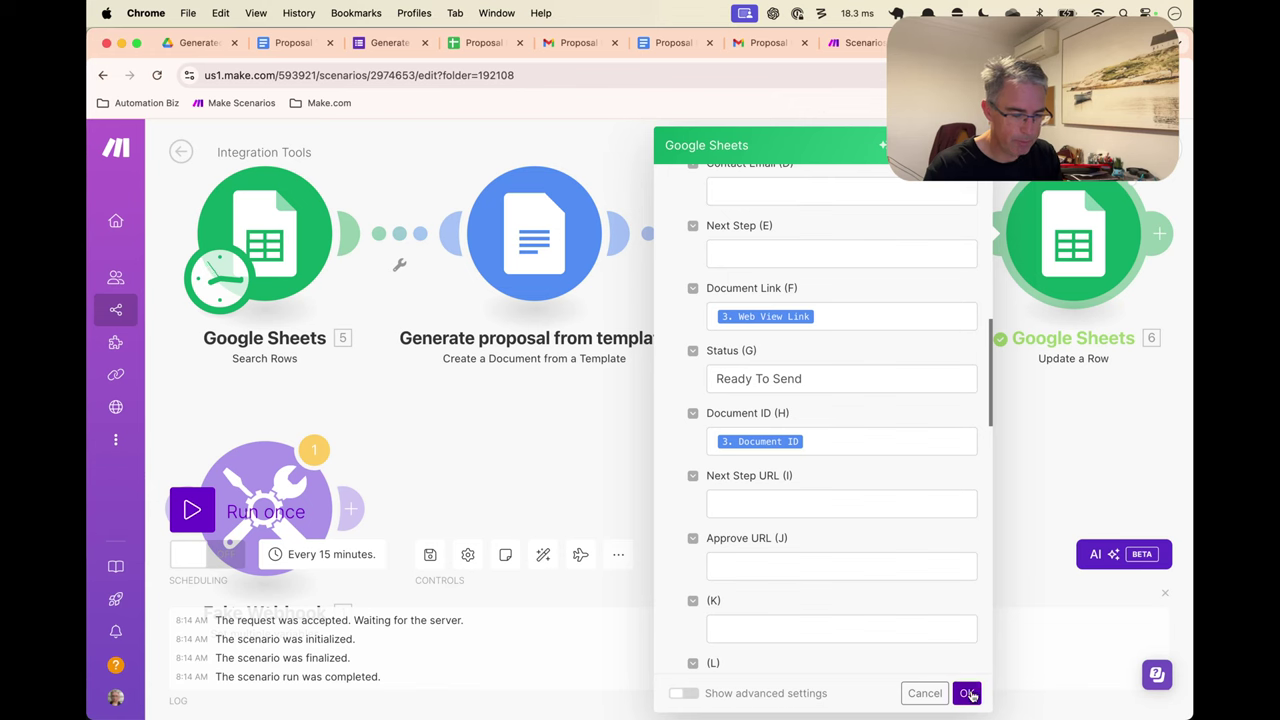
left_click(966, 693)
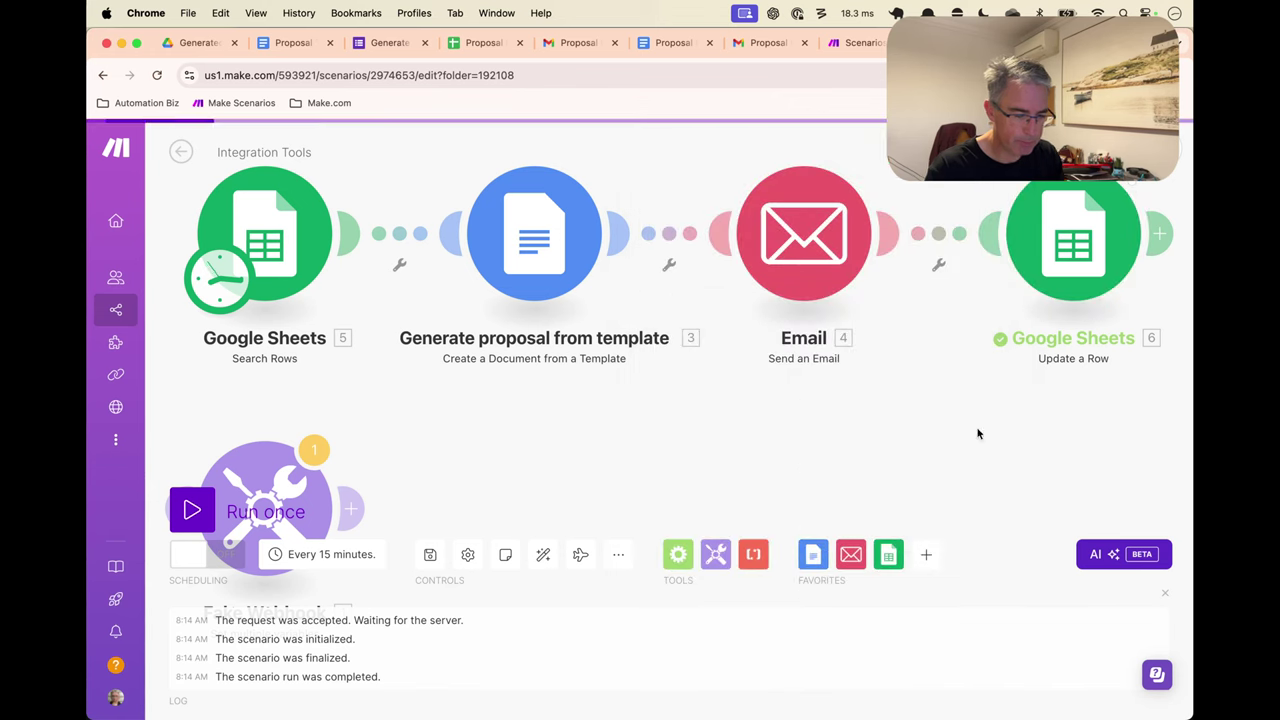
Look at the proposal template module's settings, then return to the Proposal Inputs sheet
left_click(580, 257)
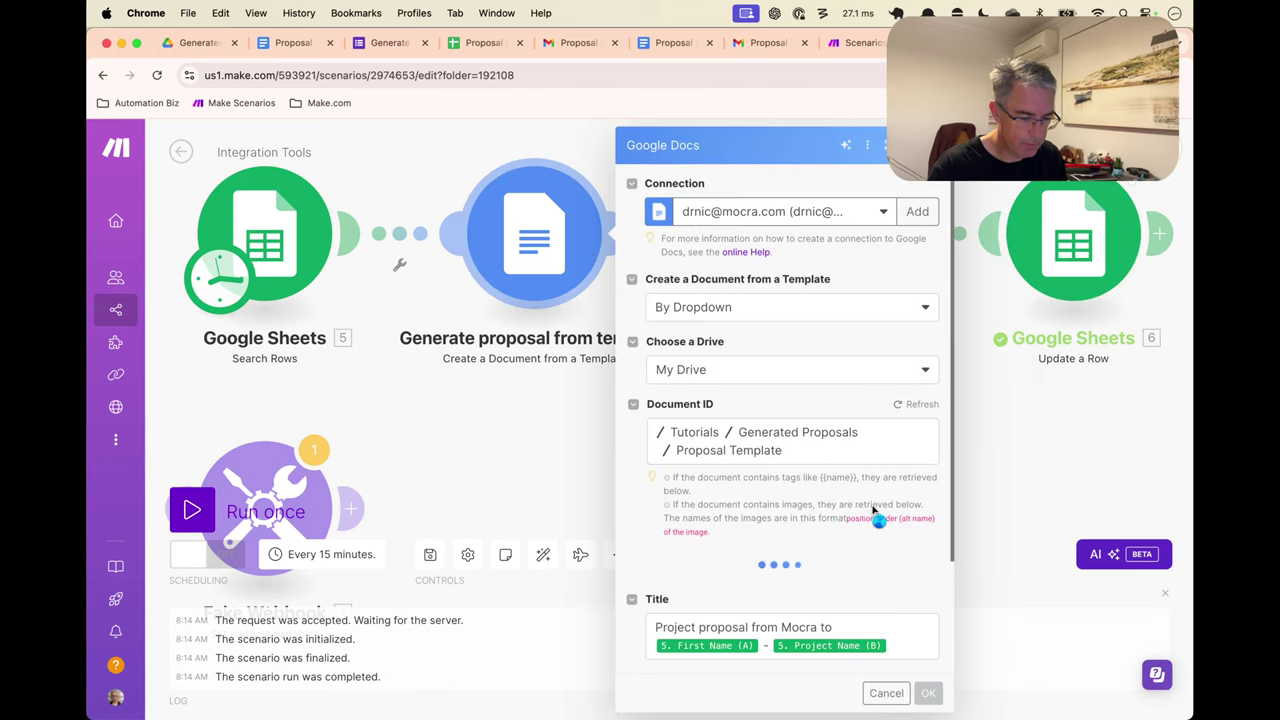
key("Escape")
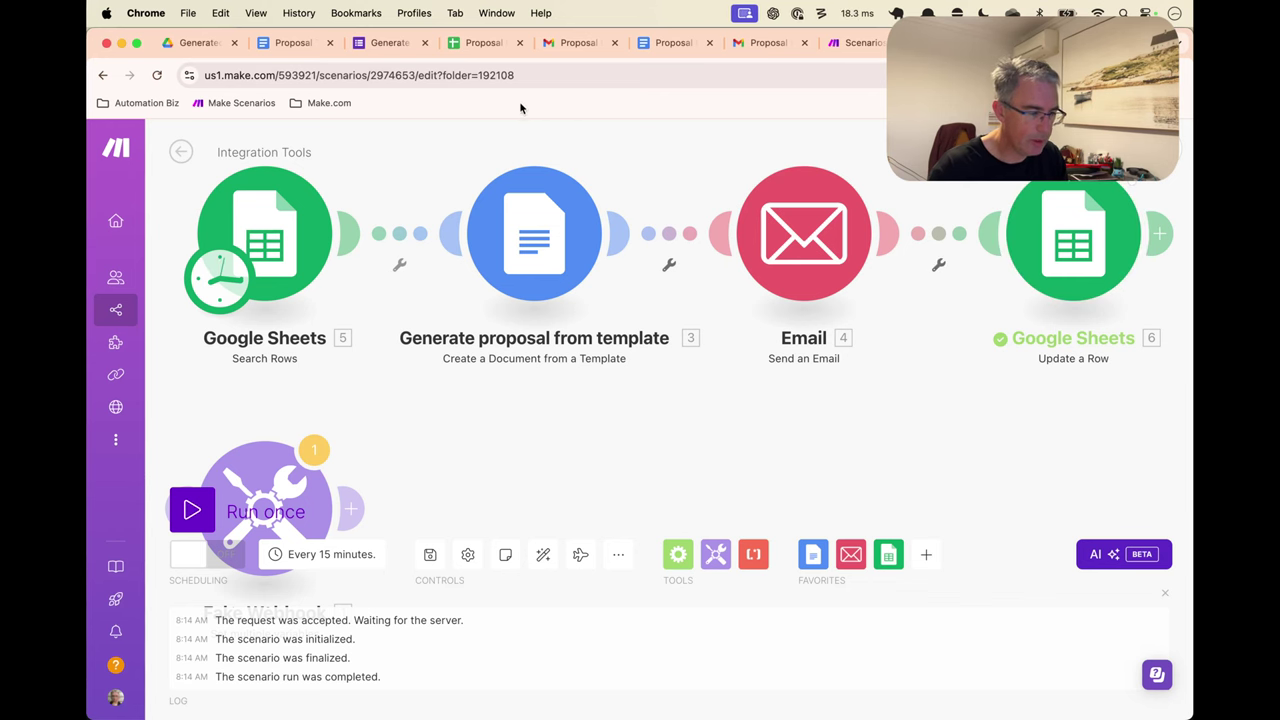
left_click(468, 44)
Clear row 8's Ready To Send status in G8 for a fresh run
left_click(491, 509)
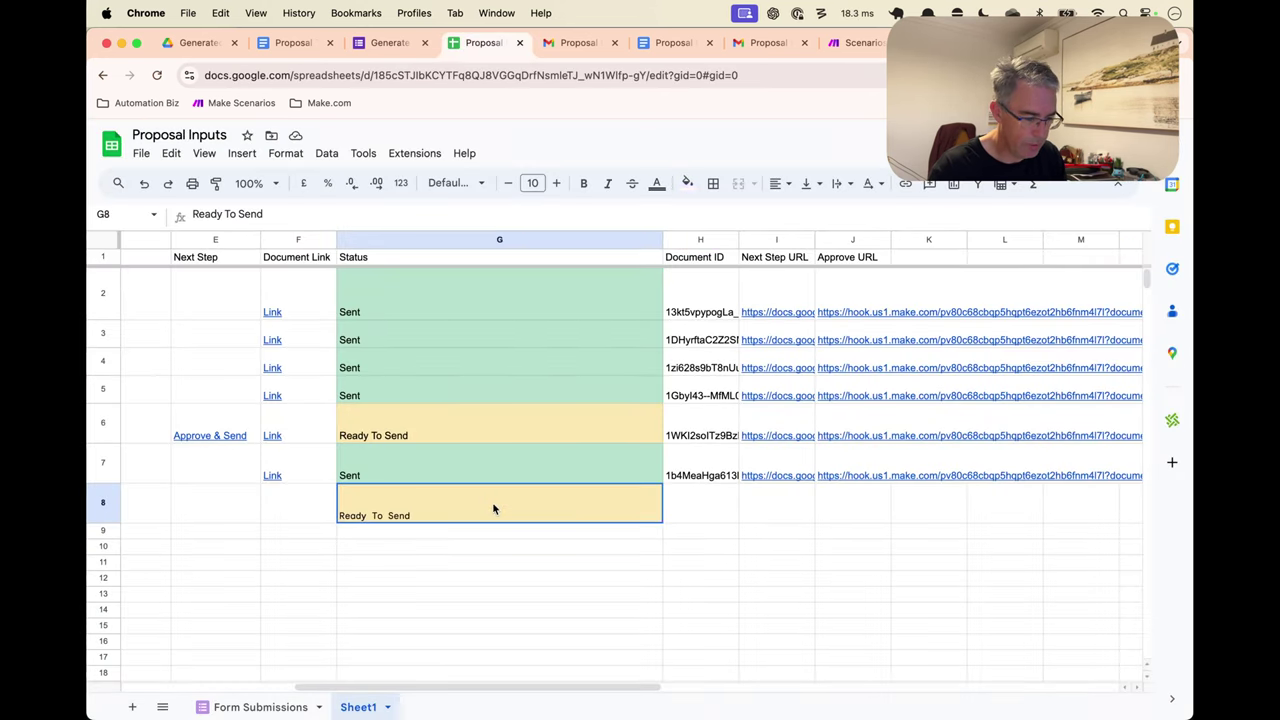
key("Delete")
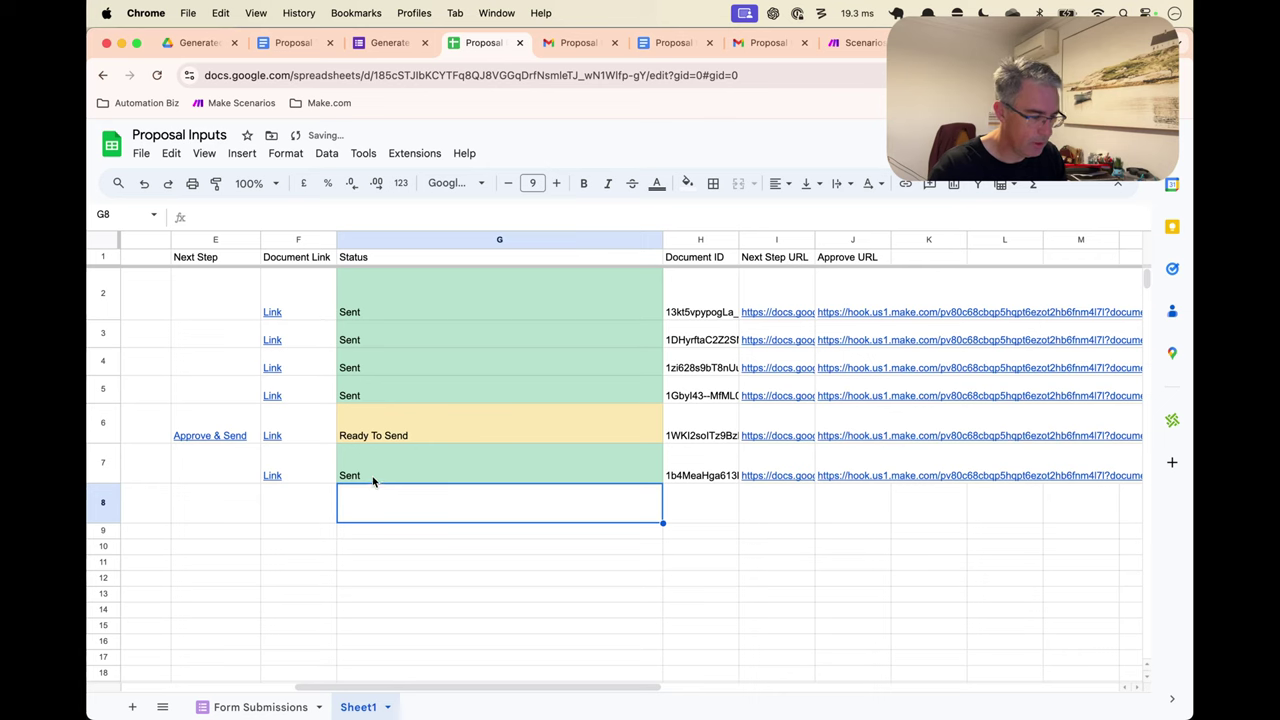
left_click(373, 479)
left_click(370, 494)
scroll(370, 500, "left", 5)
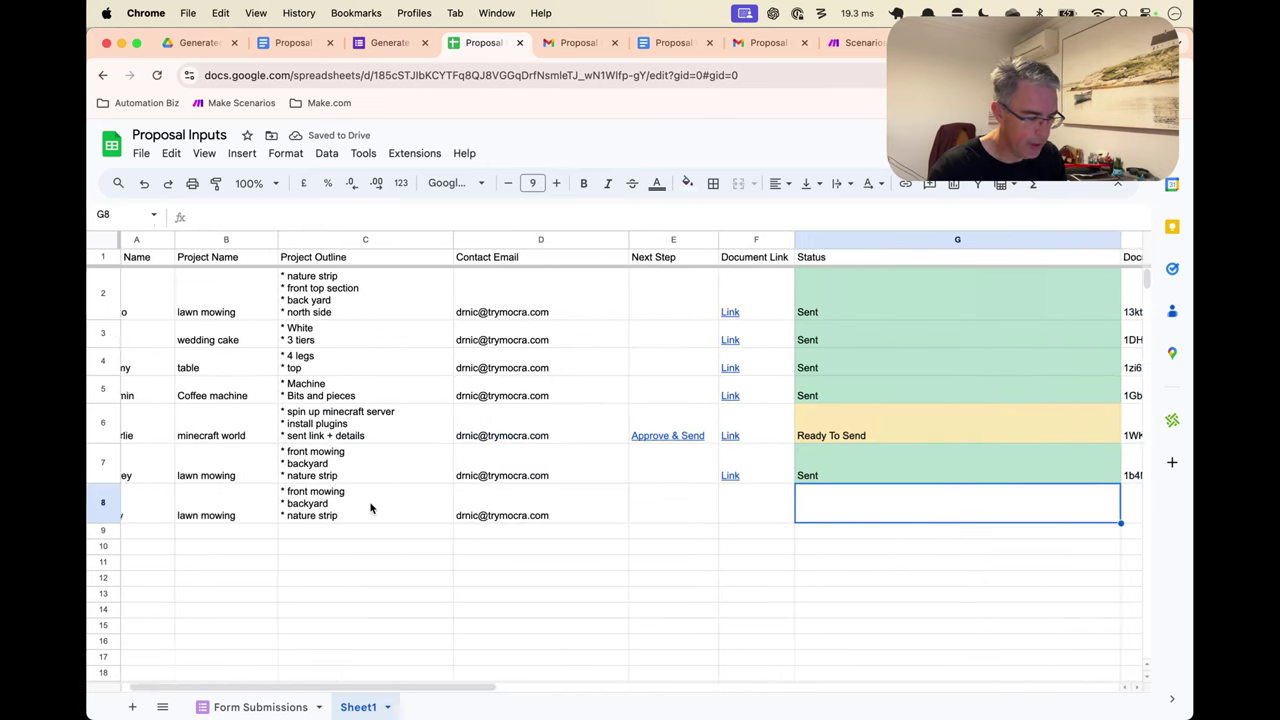
scroll(400, 503, "left", 1)
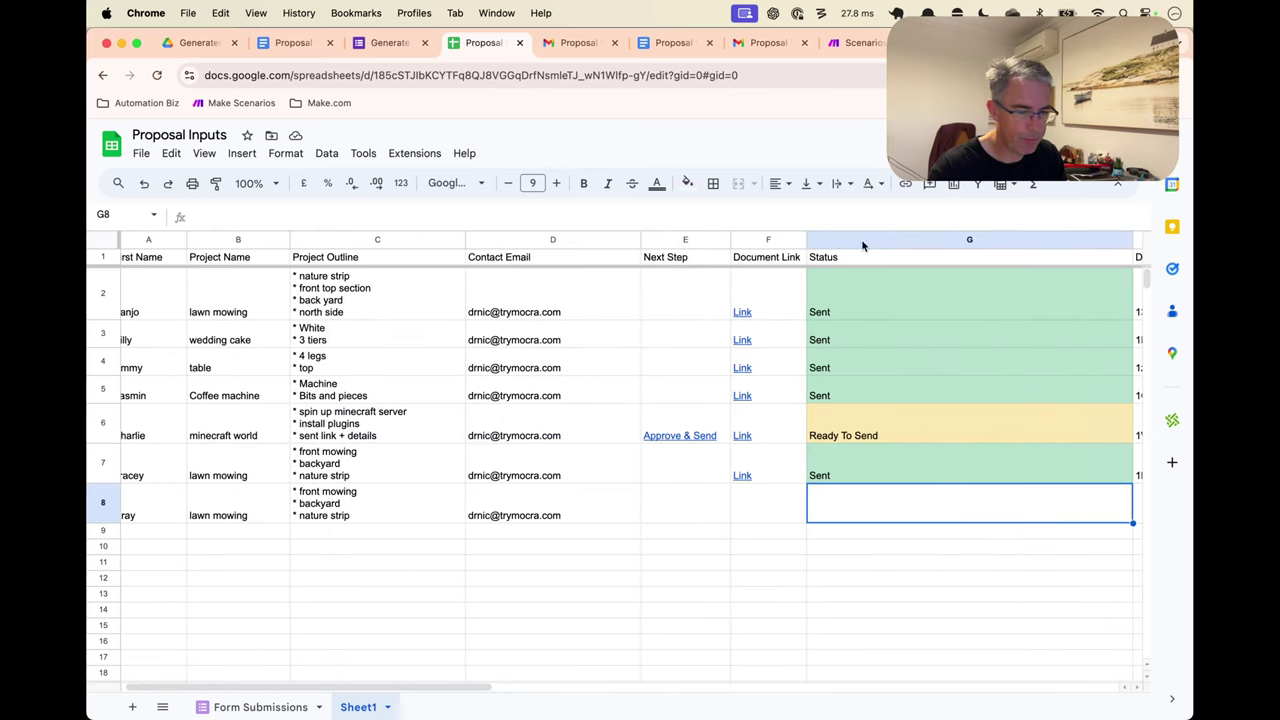
Run the Make.com scenario once and return to Proposal Inputs to check row 8
left_click(858, 42)
left_click(192, 511)
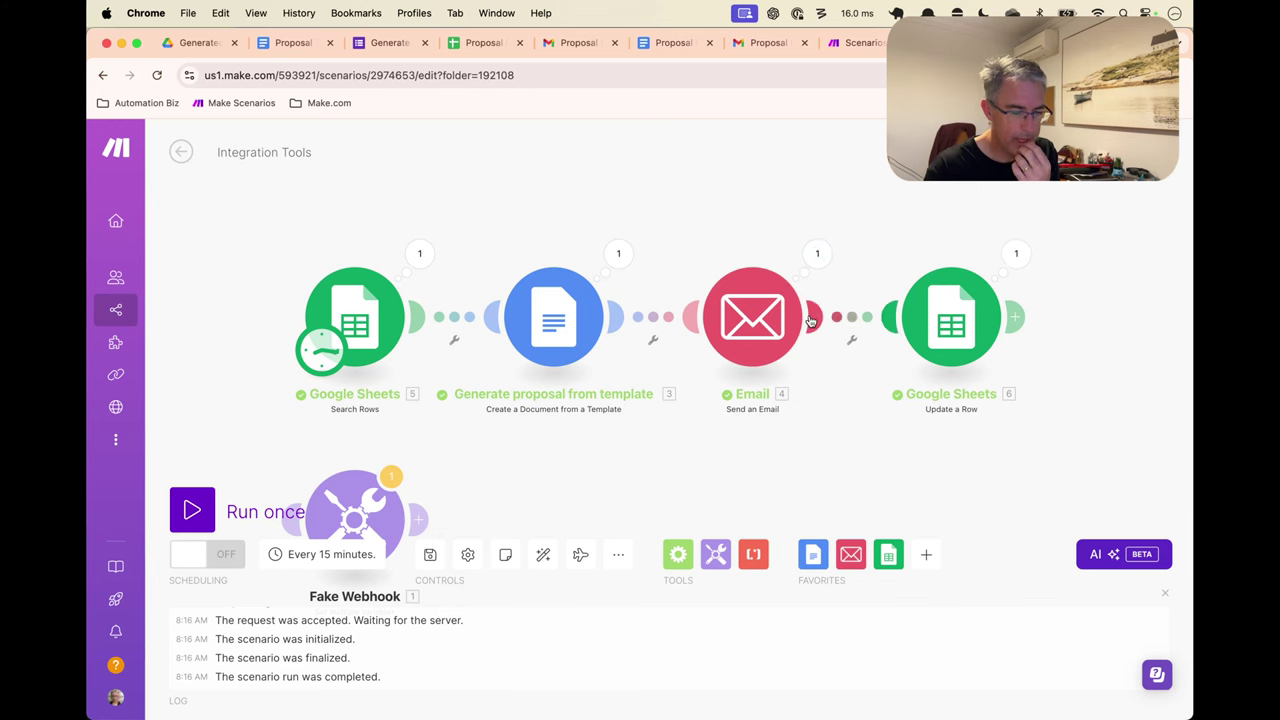
key("super+4")
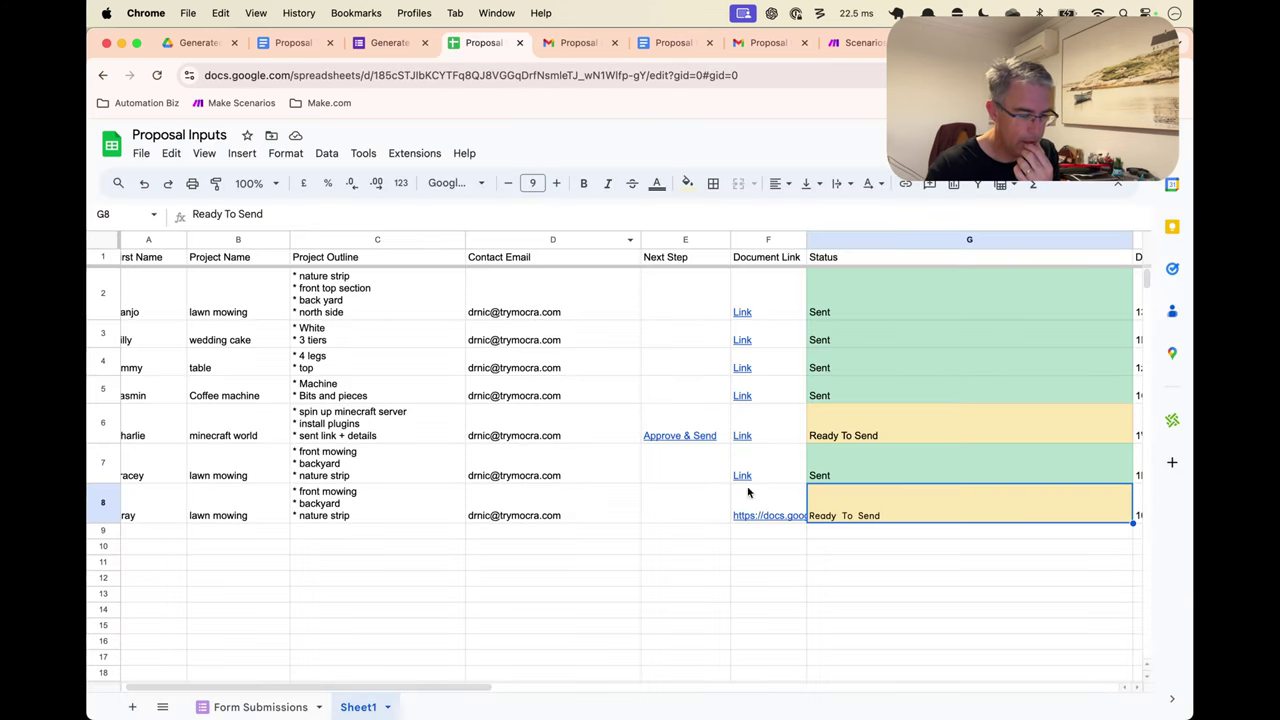
scroll(787, 516, "right", 6)
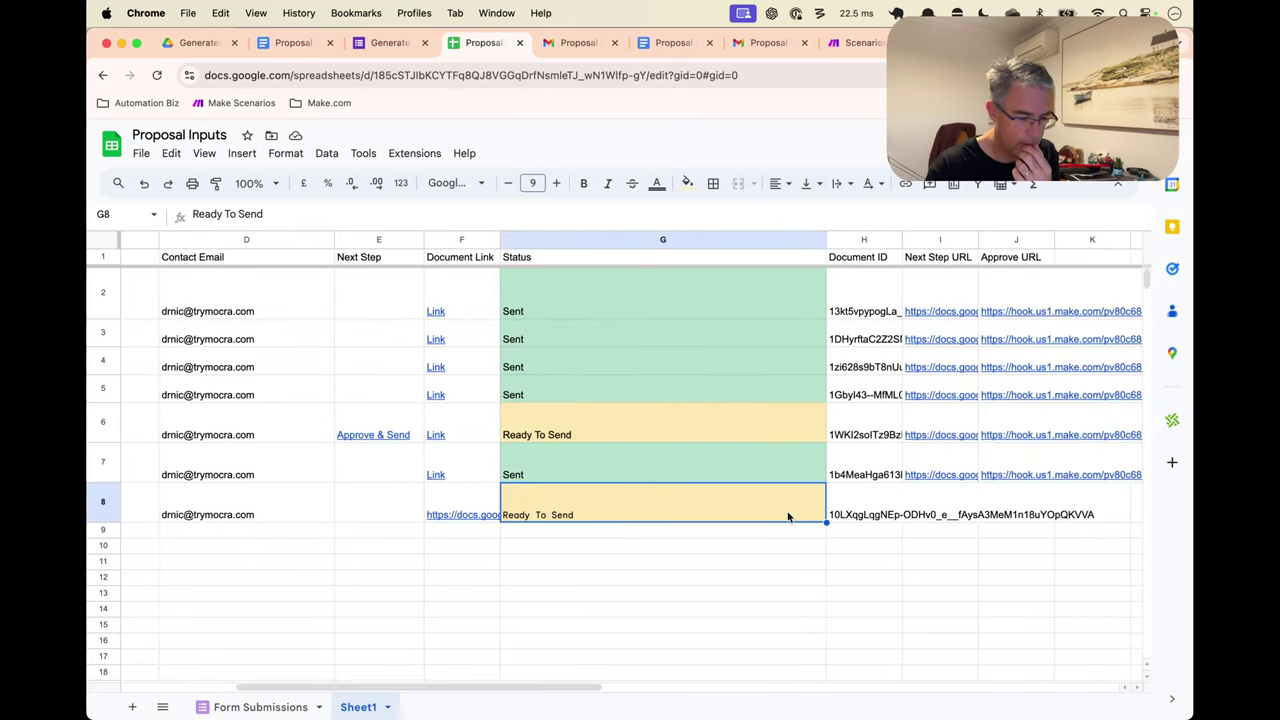
left_click(815, 515)
left_click(466, 510)
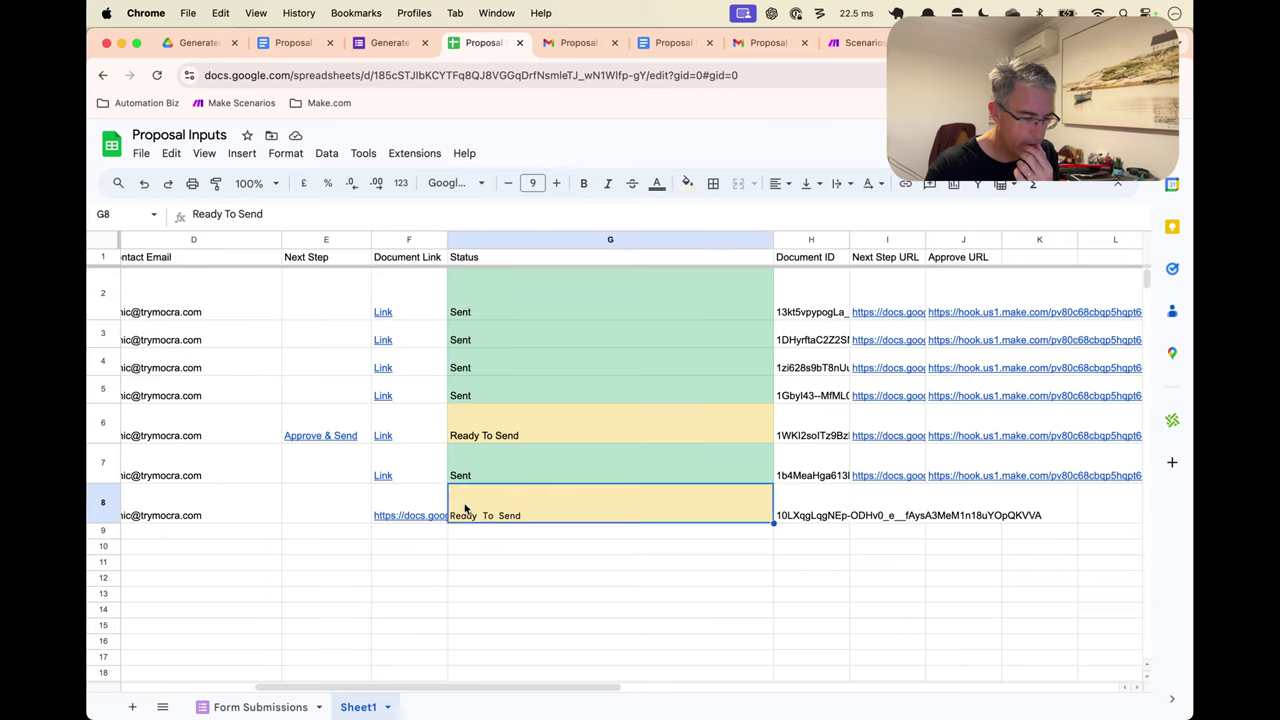
left_click(396, 509)
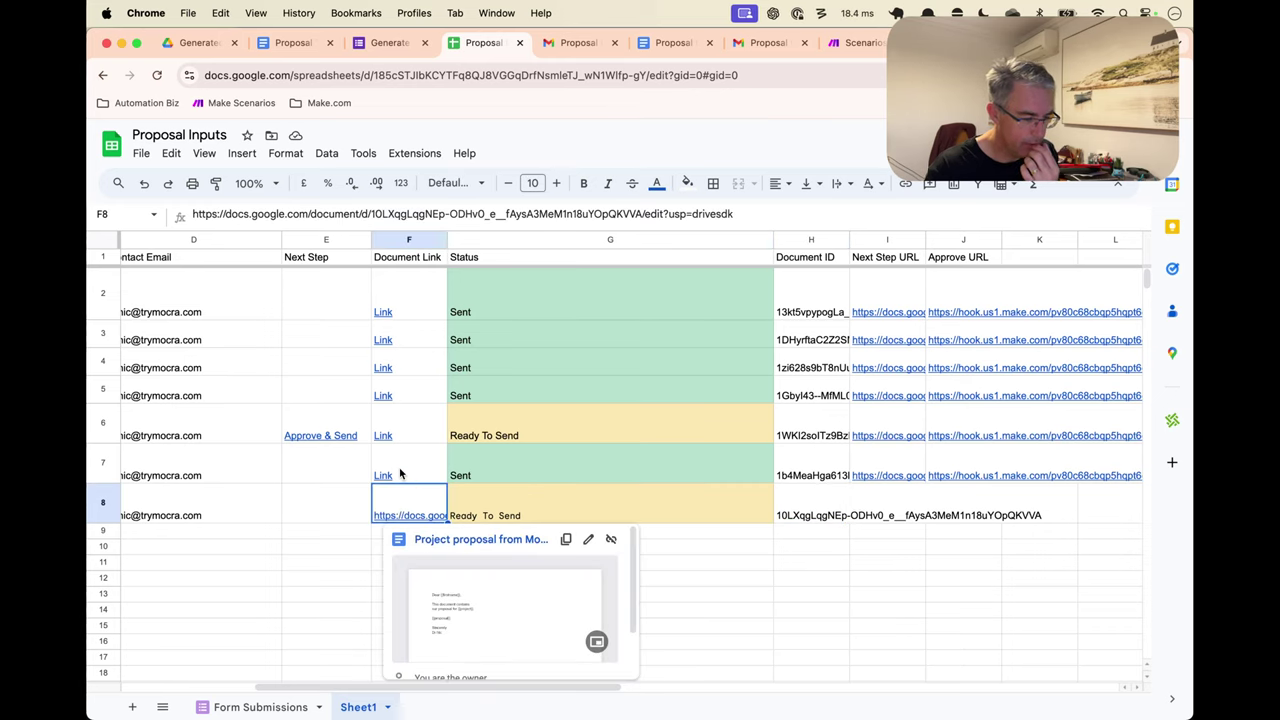
left_click(400, 474)
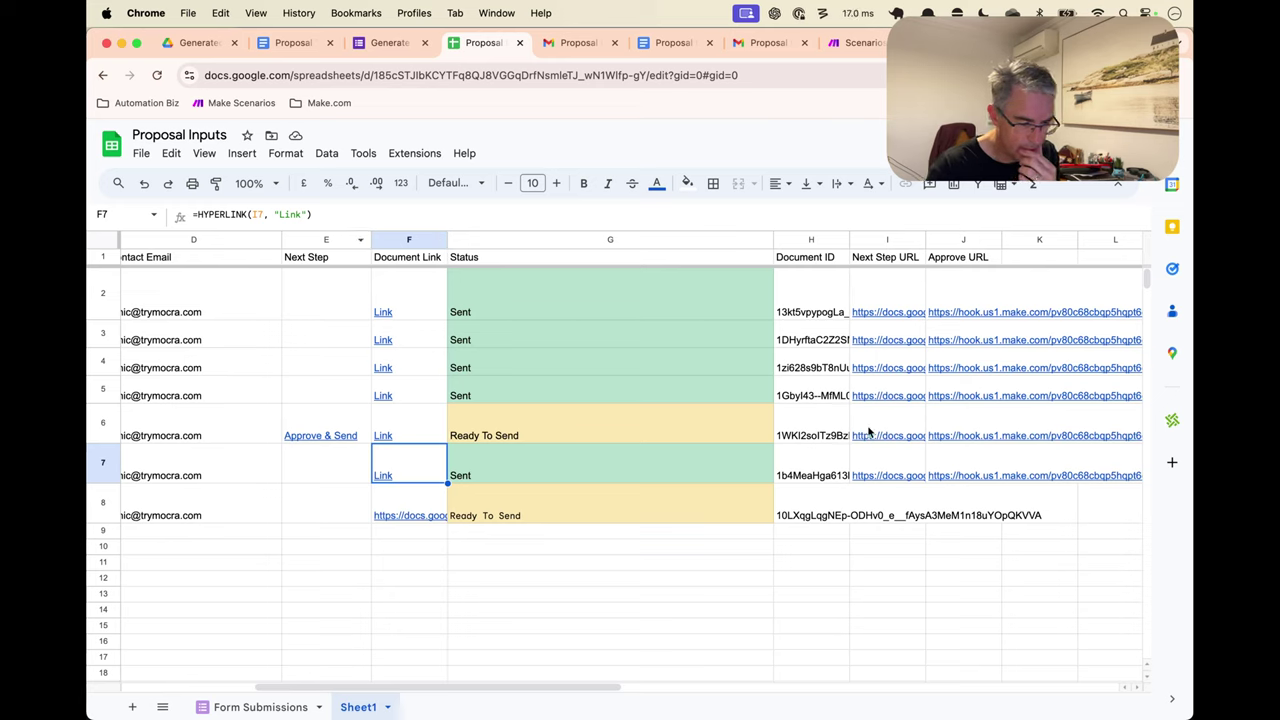
left_click(891, 464)
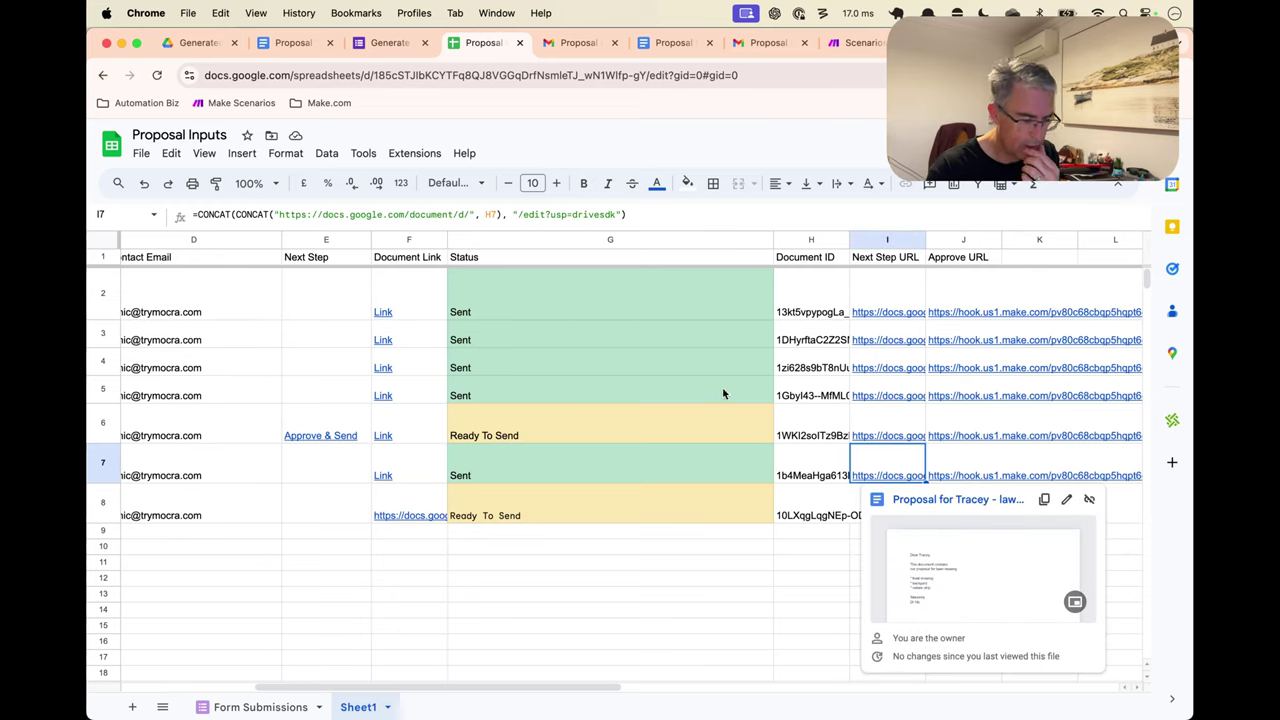
left_click(425, 516)
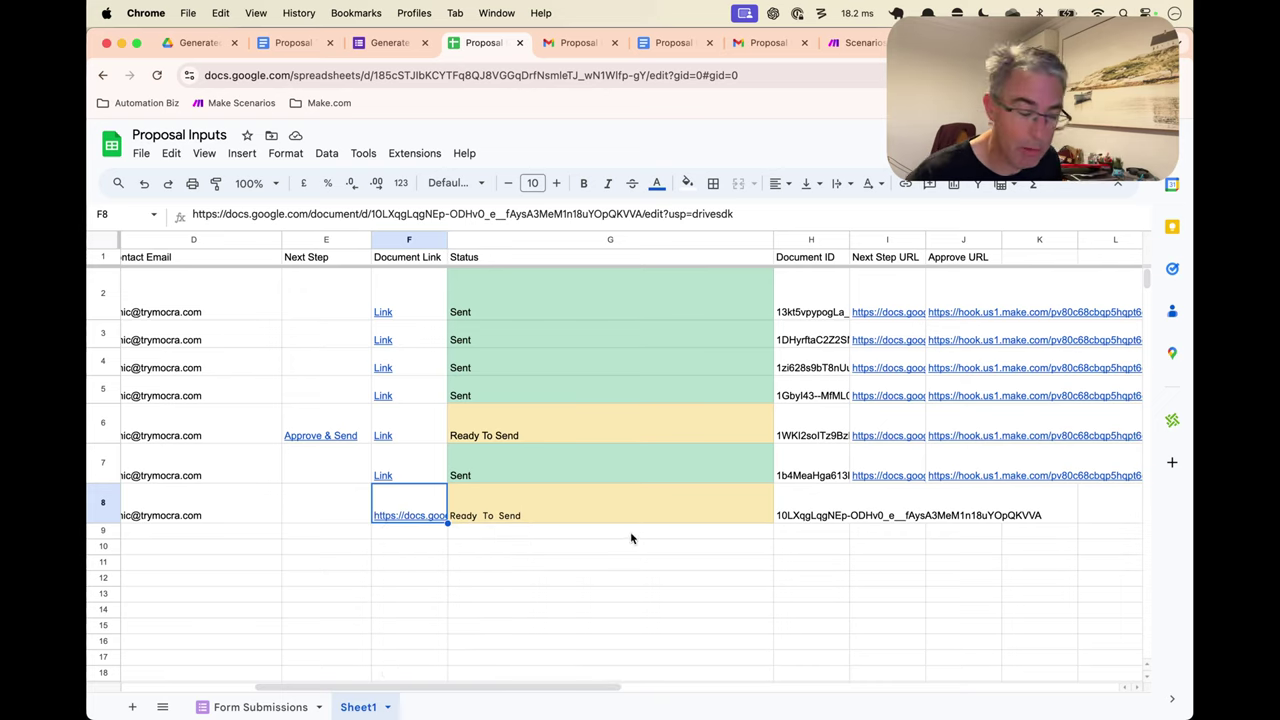
mouse_move(421, 508)
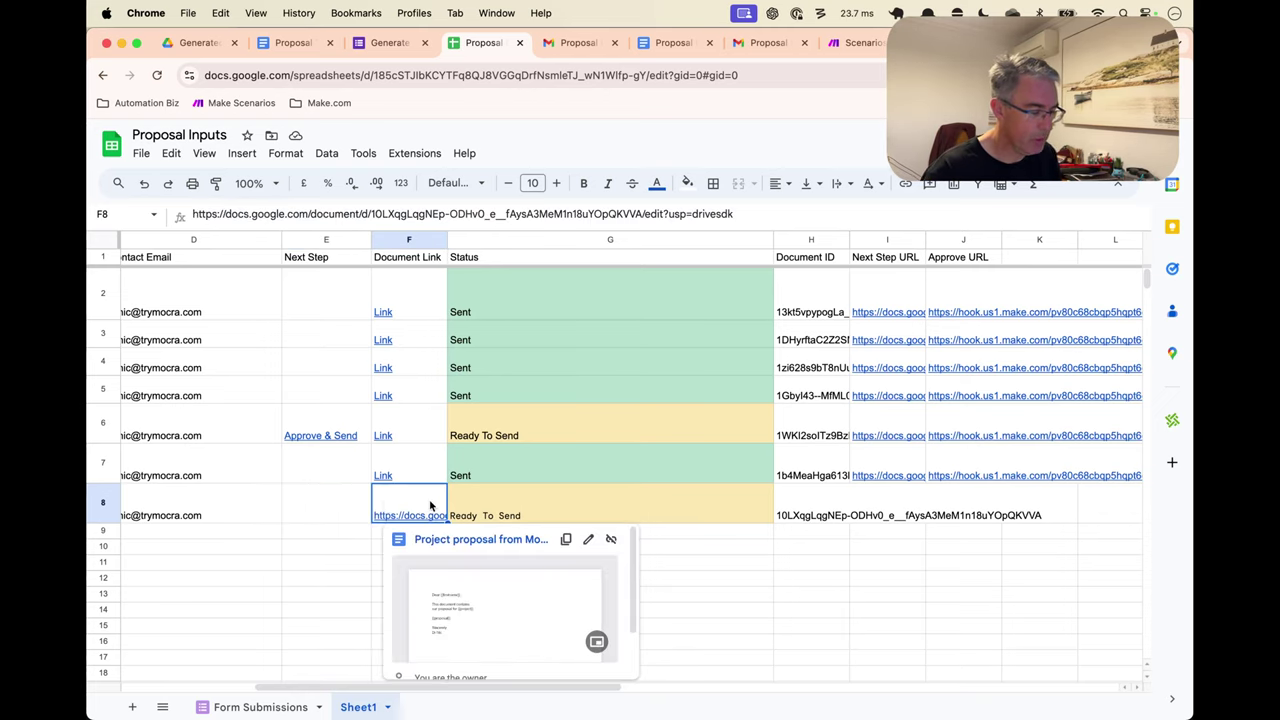
left_click(337, 508)
scroll(337, 509, "left", 5)
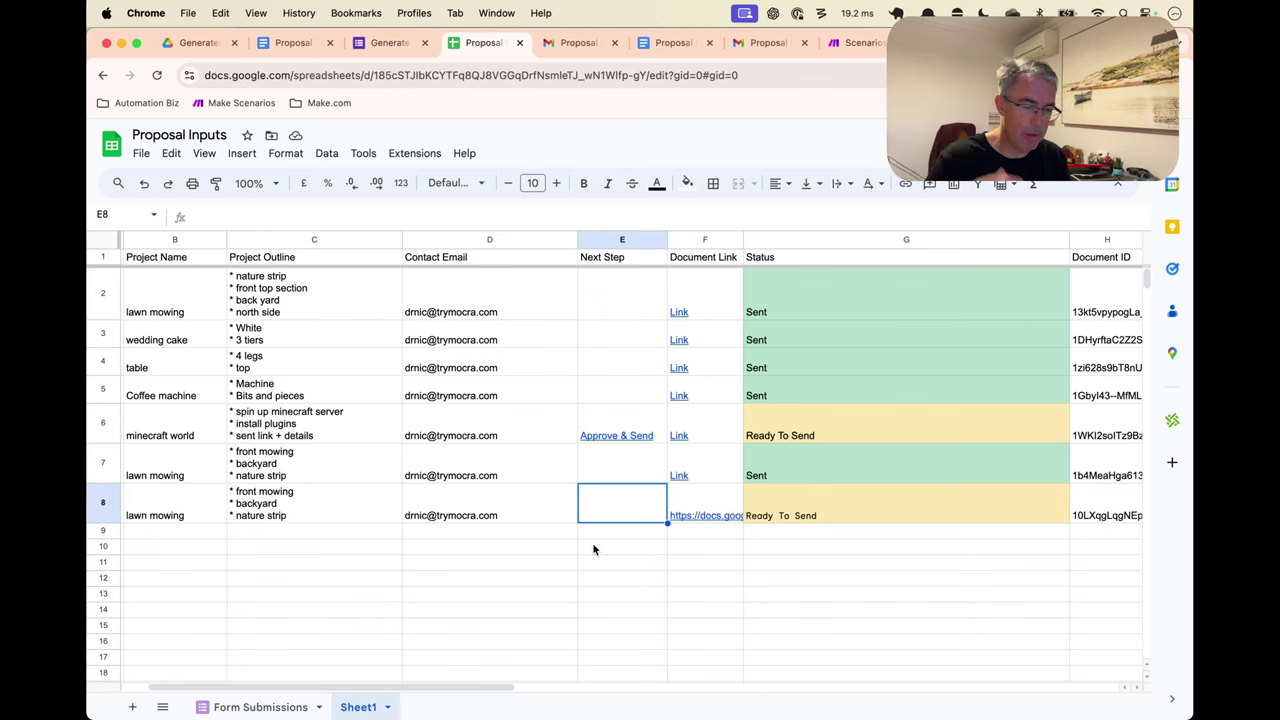
Rename the scenario to '1. Generate proposal from sheet' and save it
key("super+9")
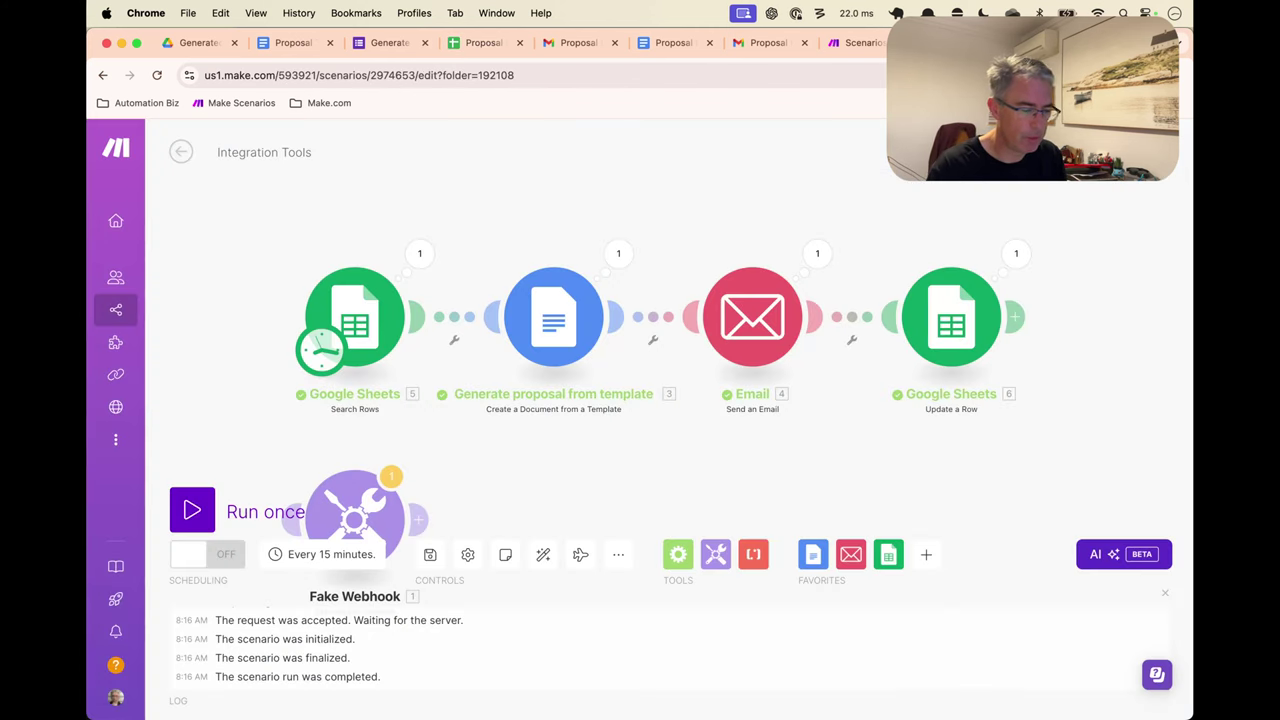
left_click(300, 152)
type("1")
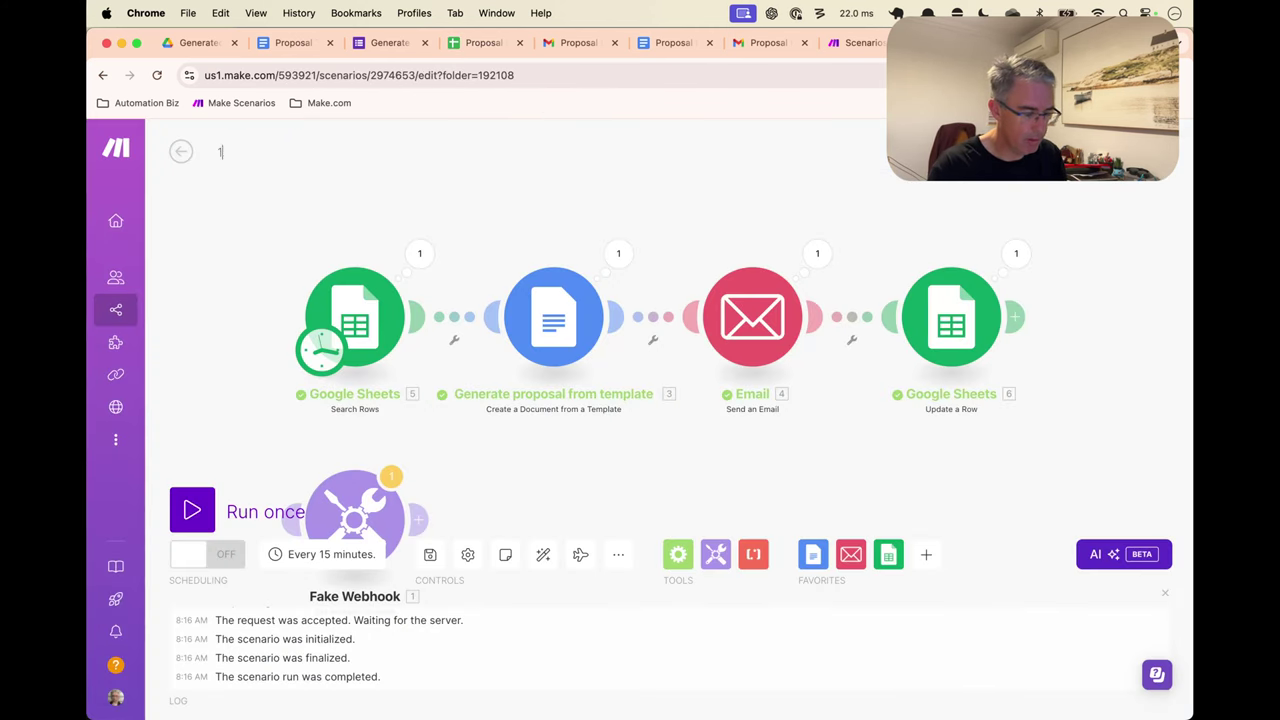
type(". Generate prop")
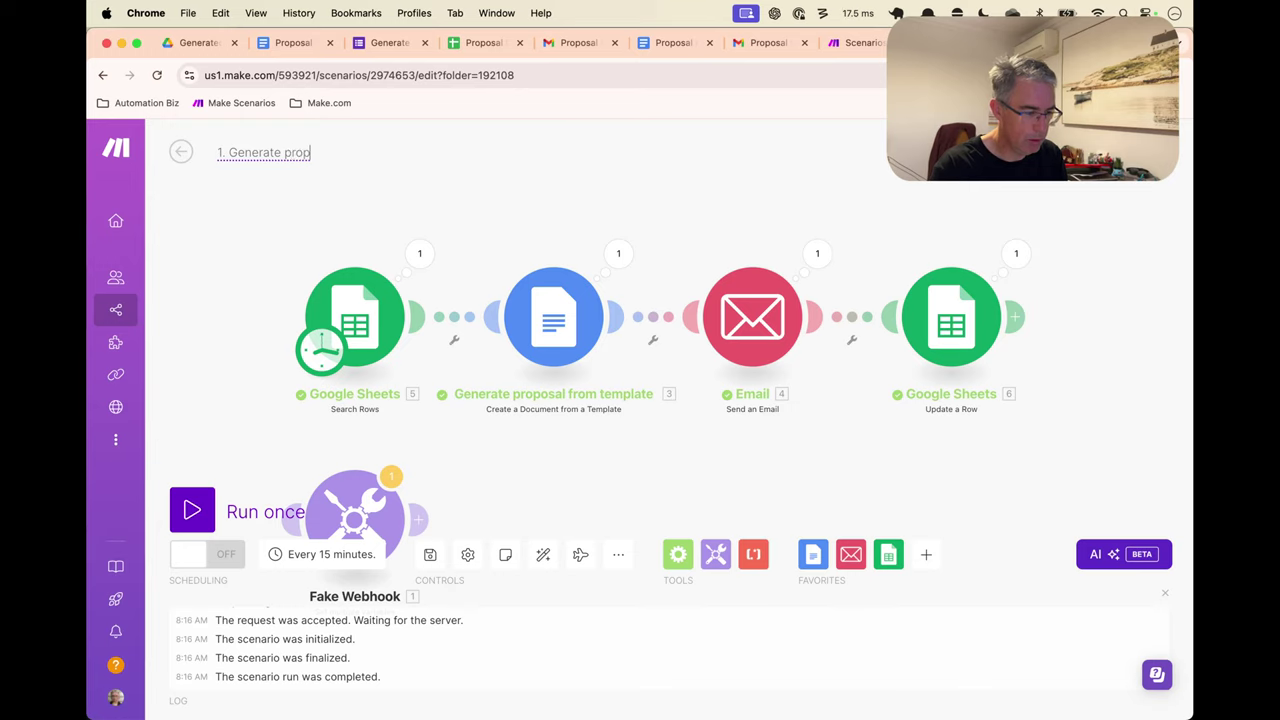
type("osal from sheet")
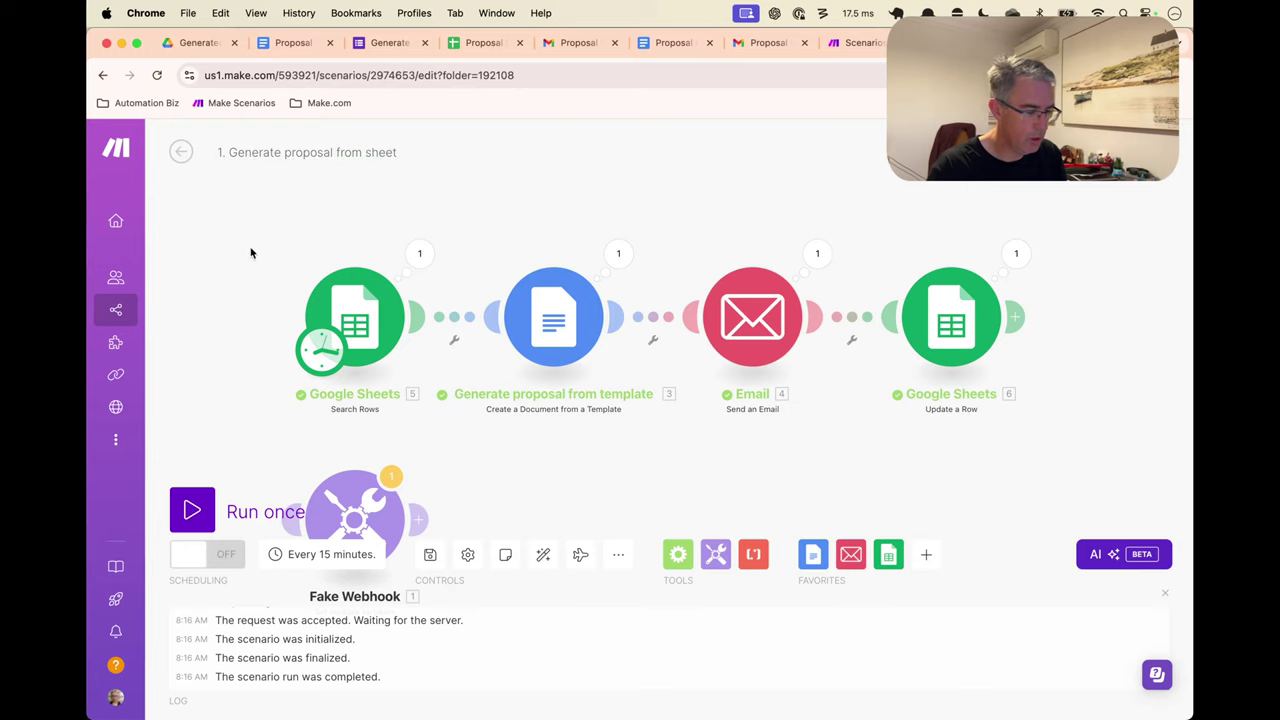
key("Return")
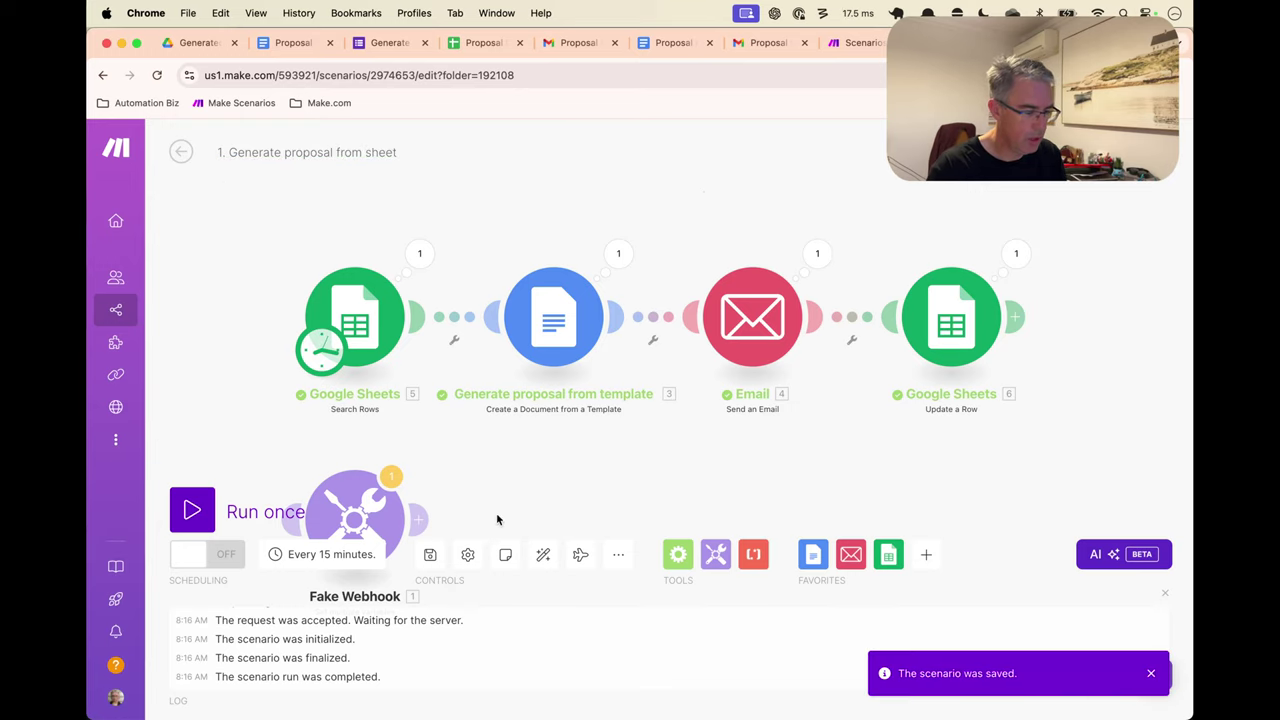
Delete the Fake Webhook module, leaving four modules centred on the canvas
left_click_drag(497, 515, 459, 410)
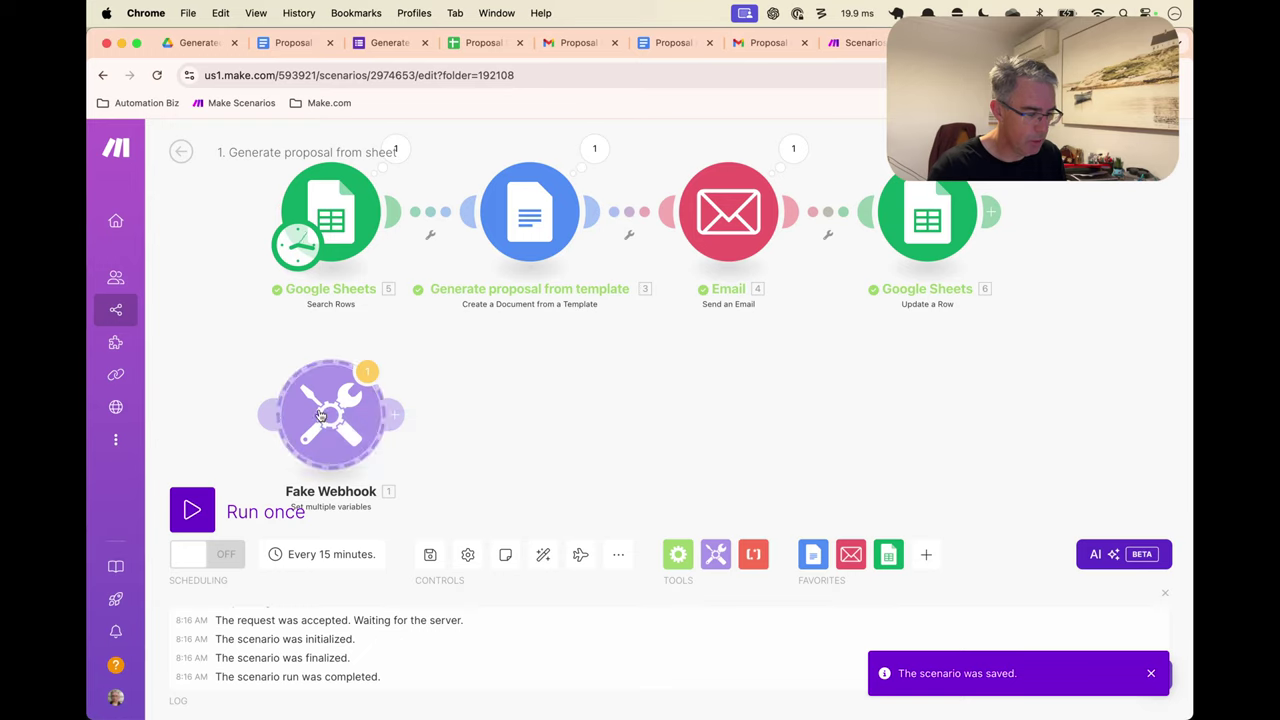
key("Delete")
left_click_drag(320, 383, 380, 520)
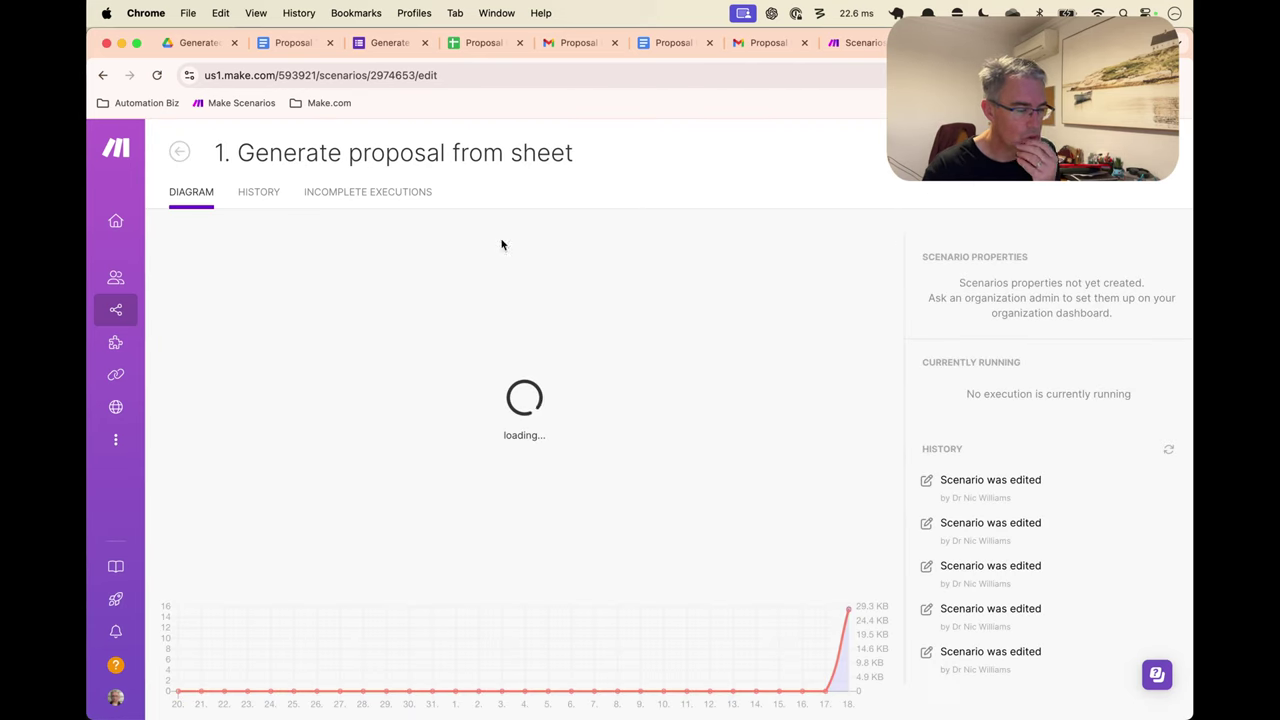
Create a new scenario inside the 00. Video In Progress folder
left_click(180, 152)
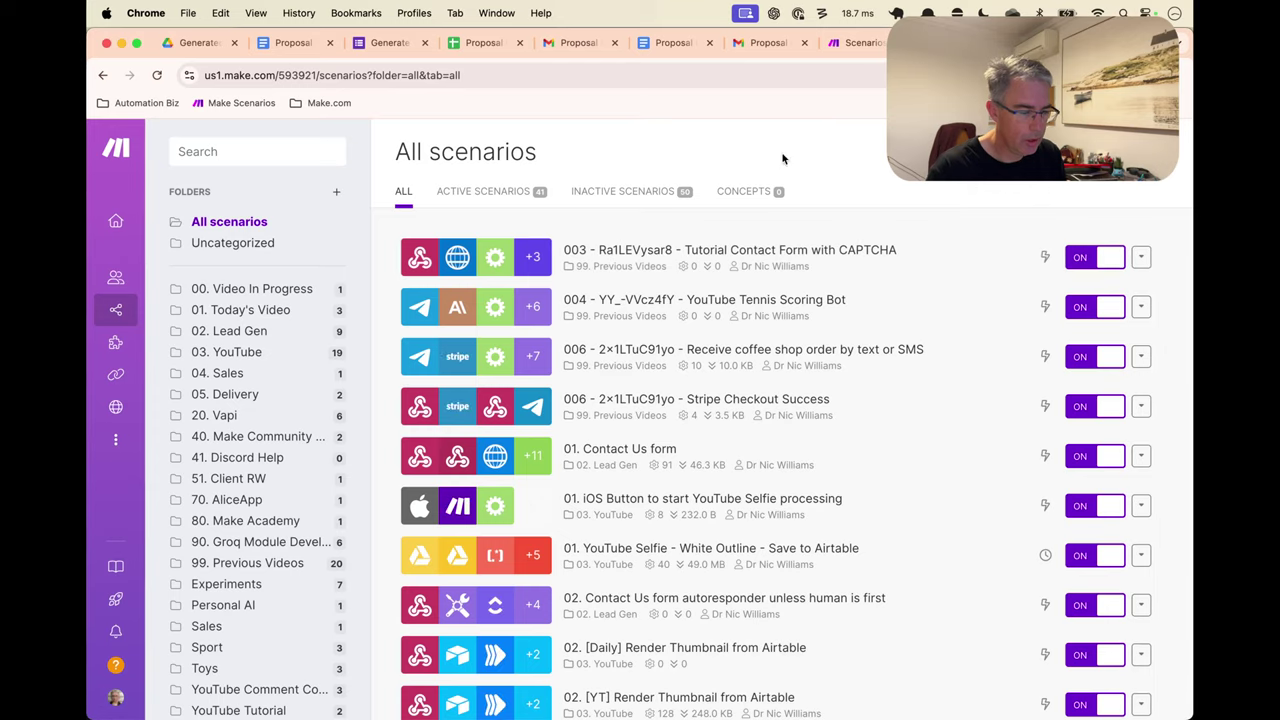
left_click(240, 289)
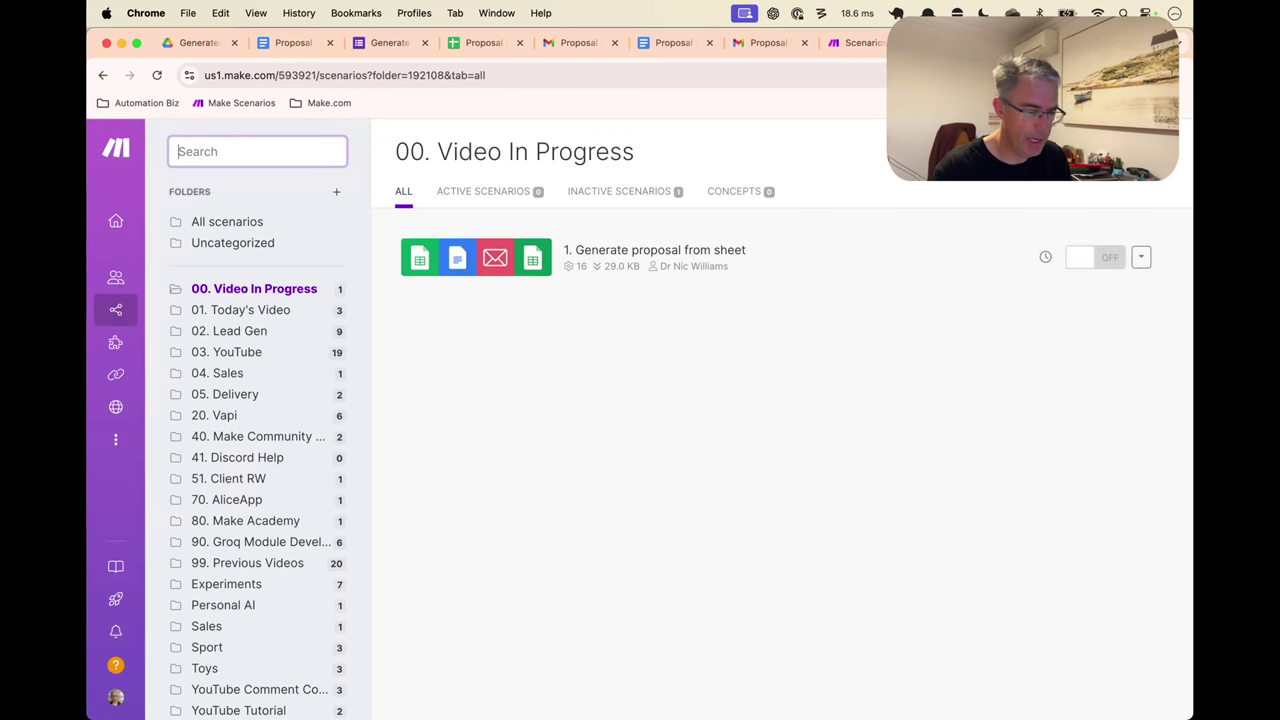
left_click(1110, 151)
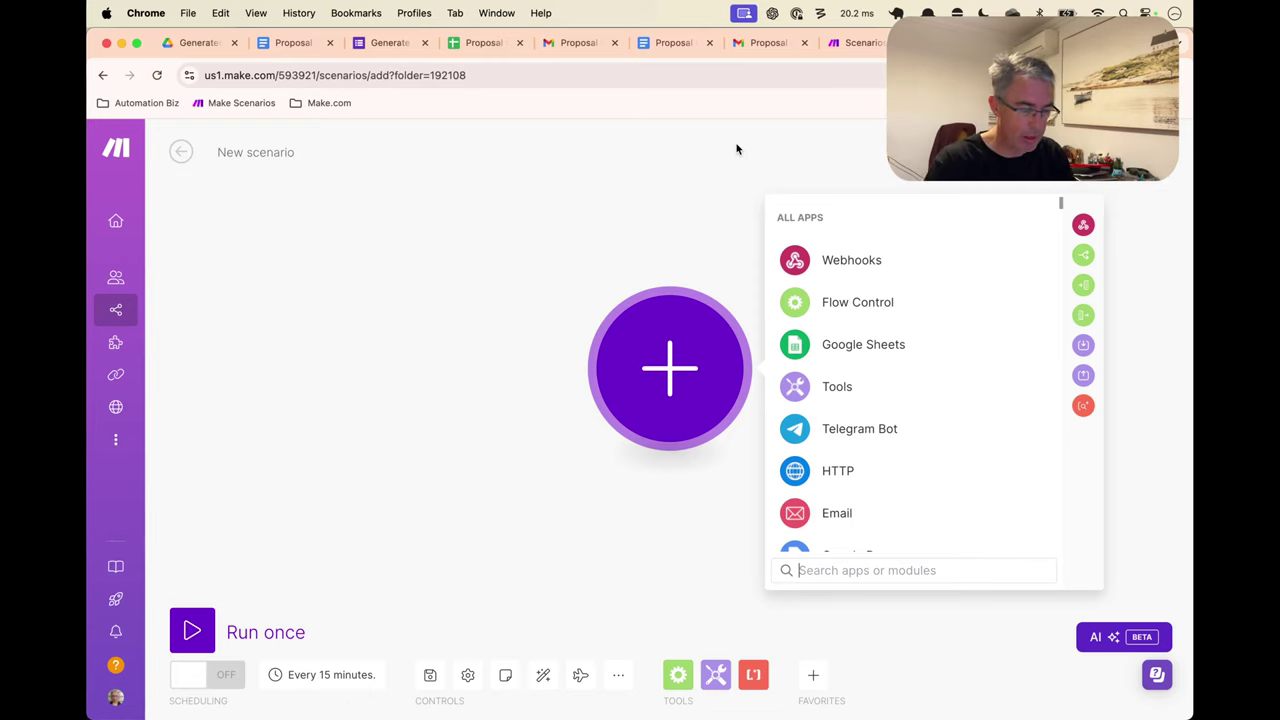
Add a Custom webhook trigger with a new webhook 'Tutorial Approve & Send Doc' and copy its address
left_click(845, 261)
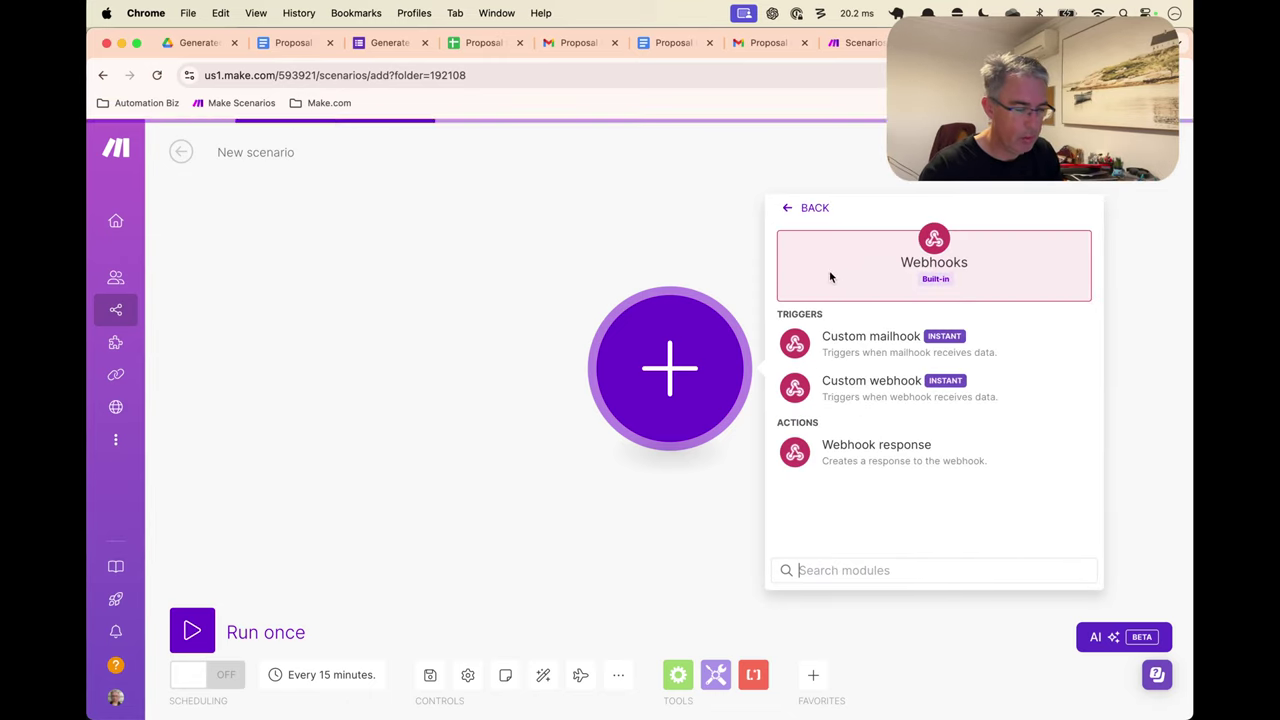
left_click(883, 390)
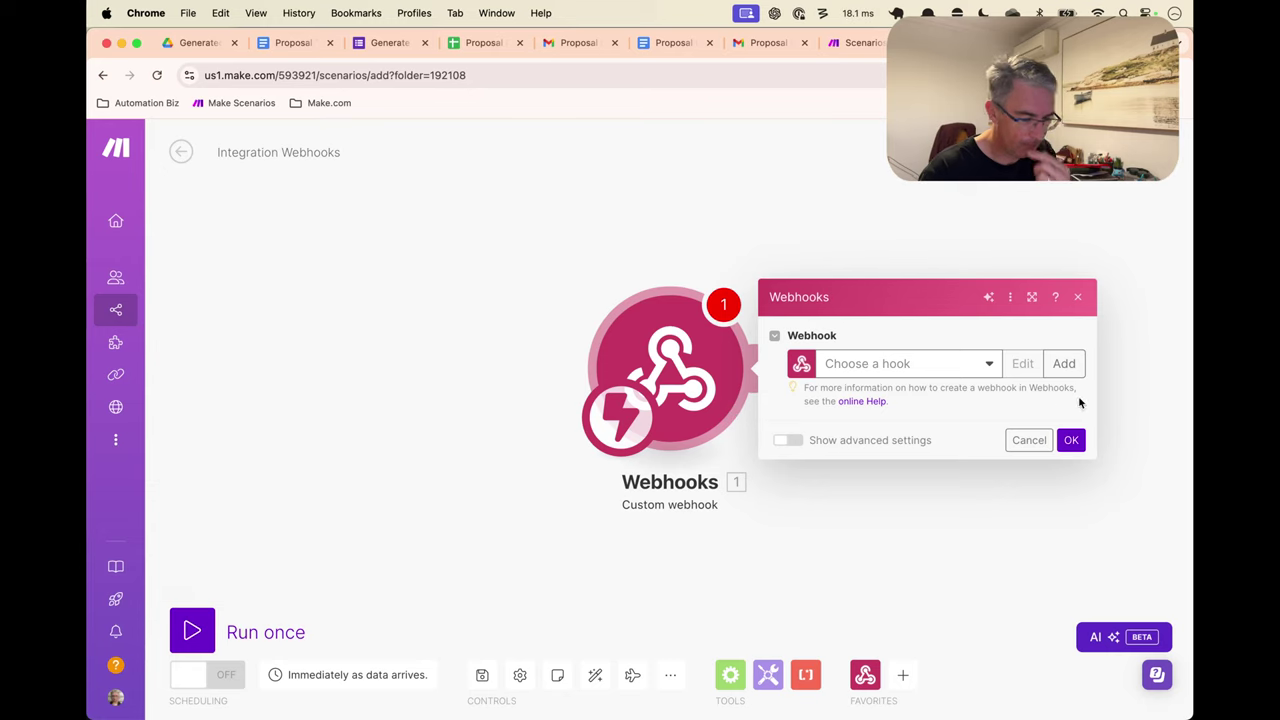
left_click(1066, 365)
triple_click(800, 304)
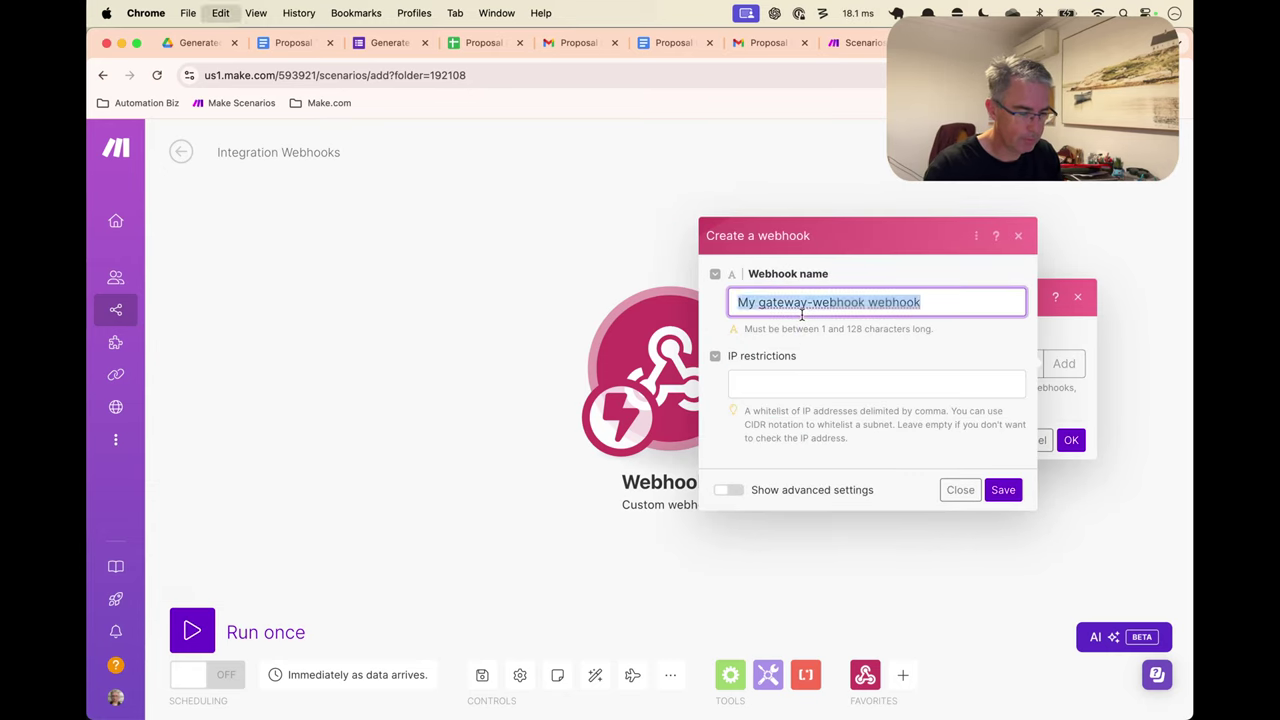
type("Tutorial")
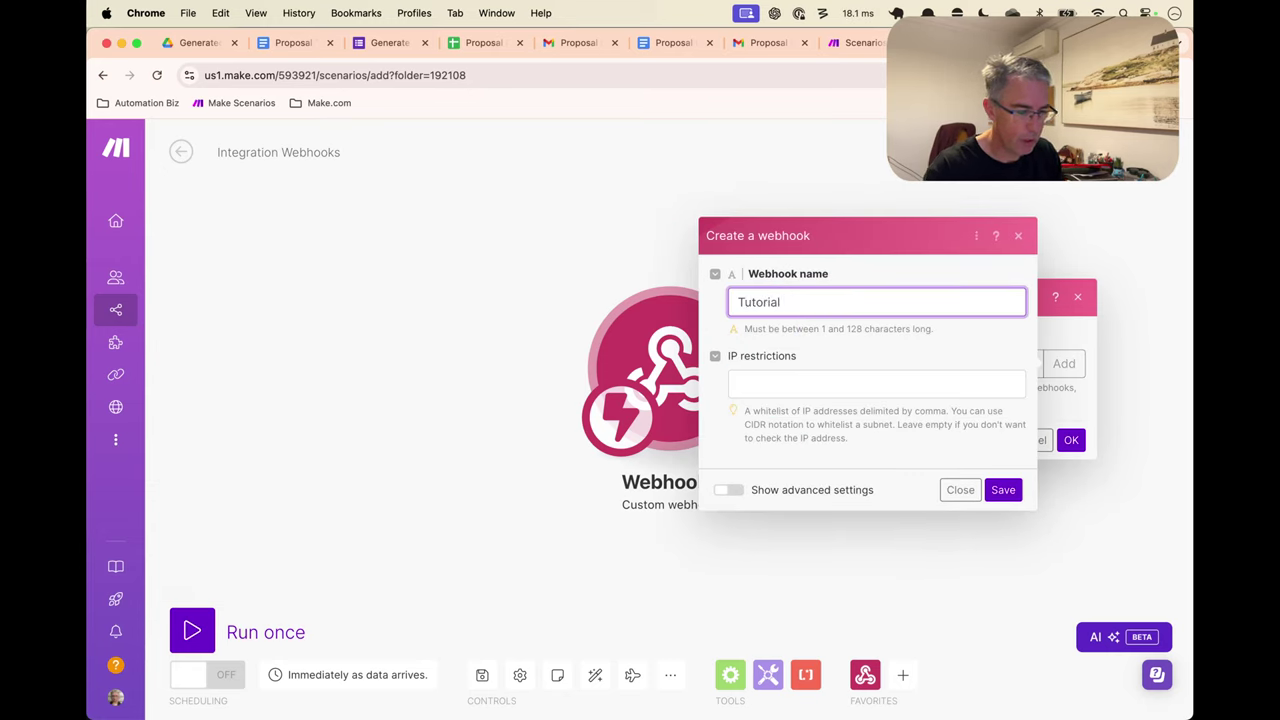
type(" Approve & Sen")
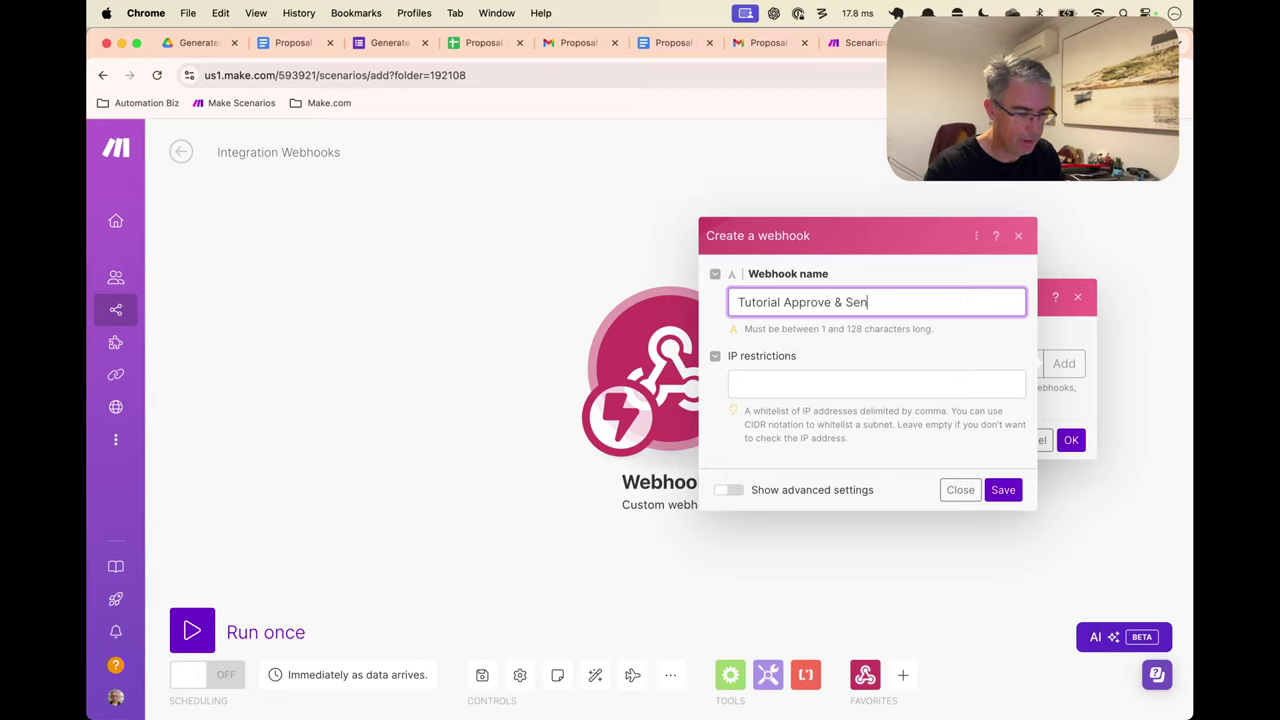
type("d Doc")
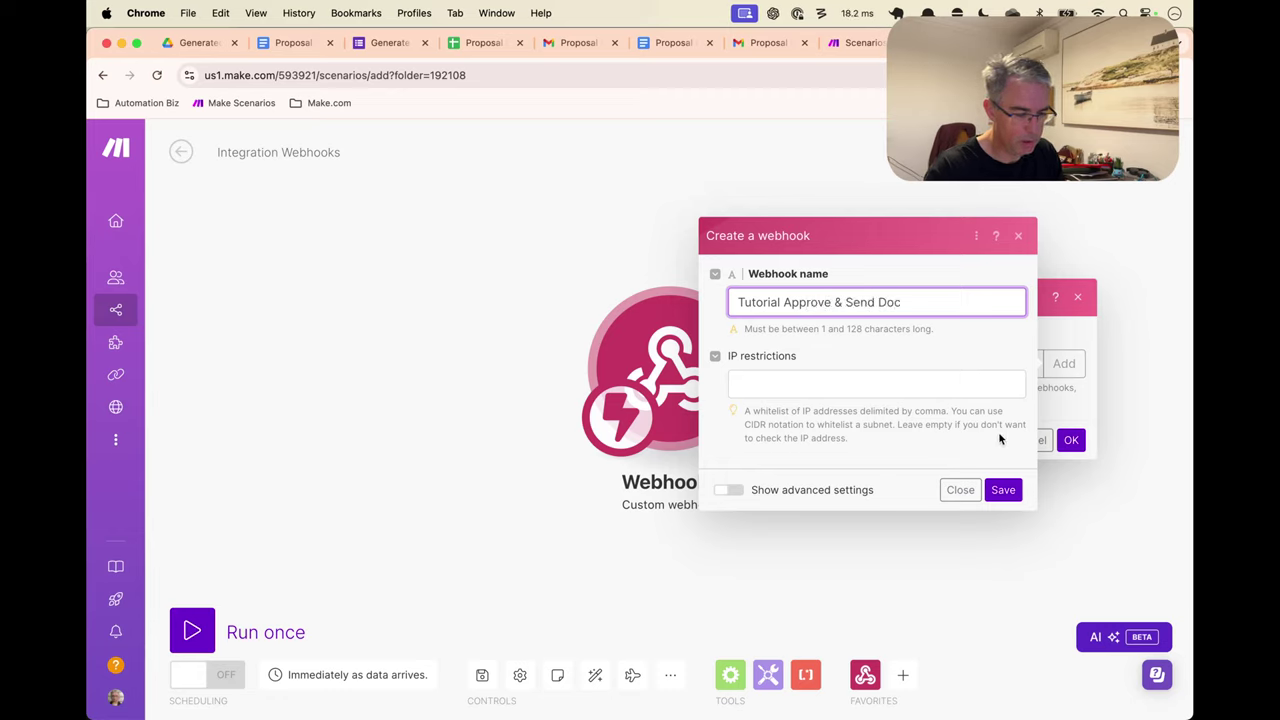
left_click(1001, 489)
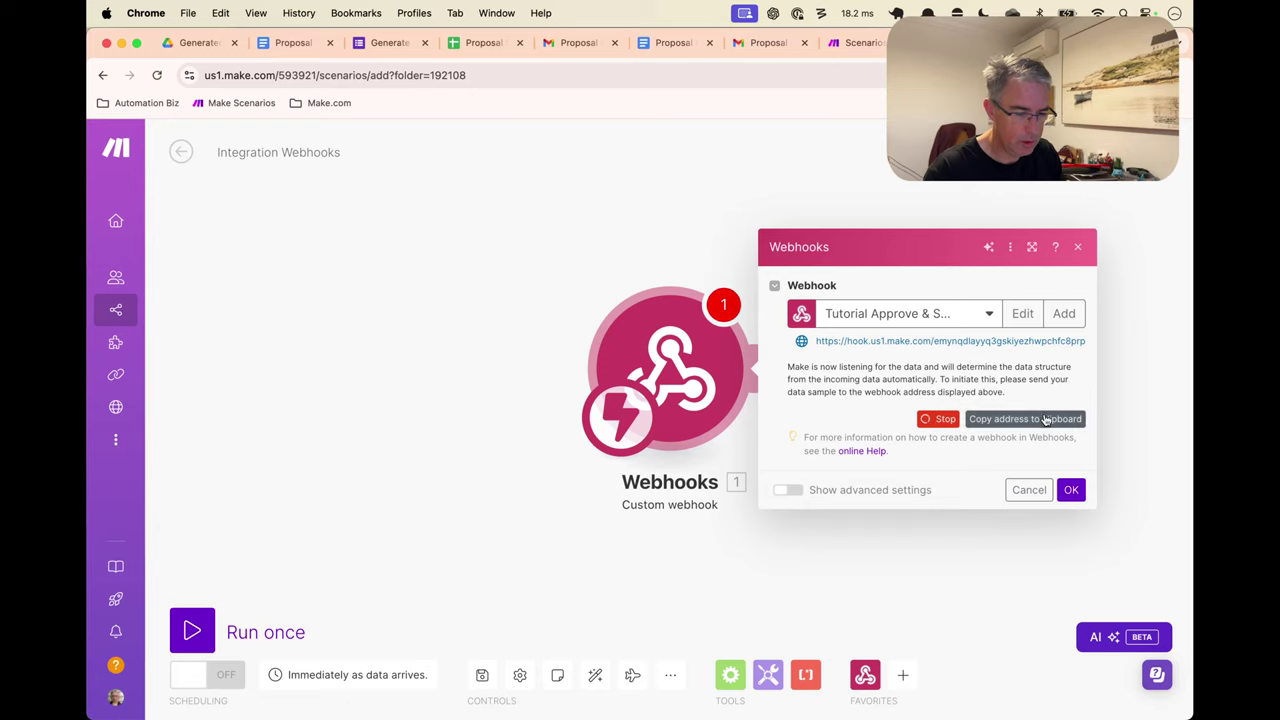
left_click(1045, 421)
Confirm the webhook module and send a test request to its address in a new browser tab
left_click(1071, 489)
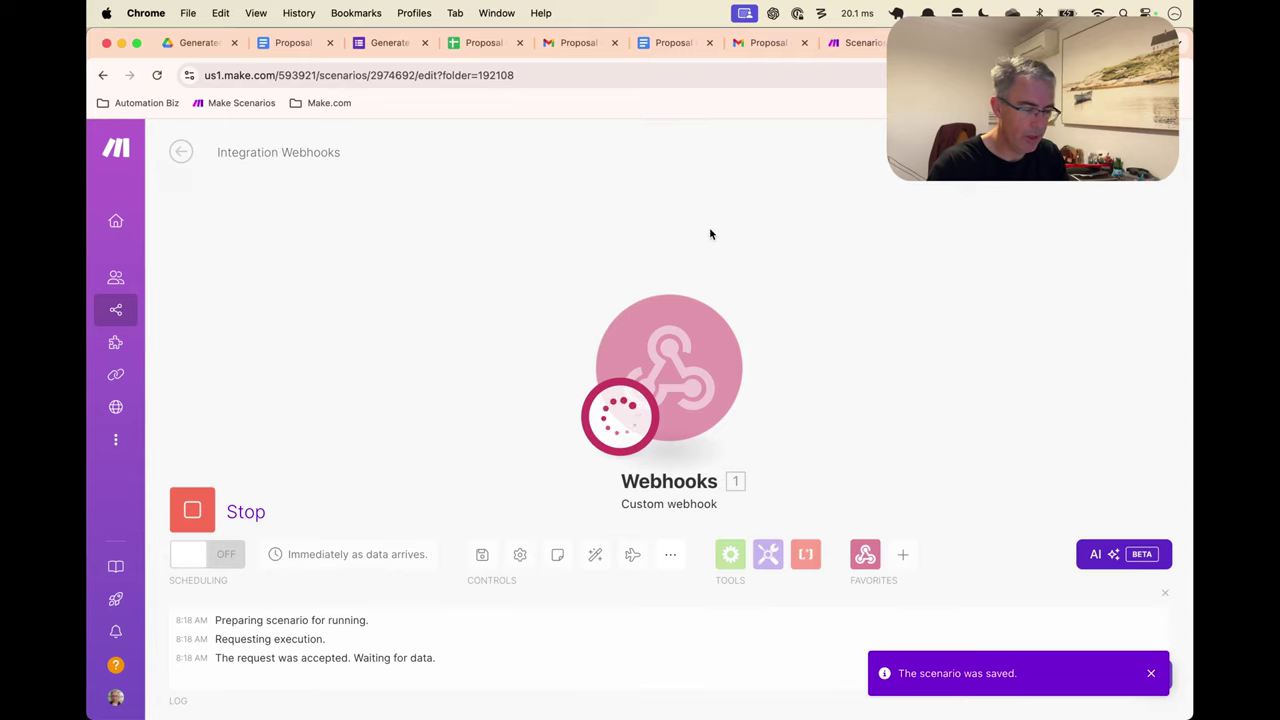
key("super+t")
key("super+v")
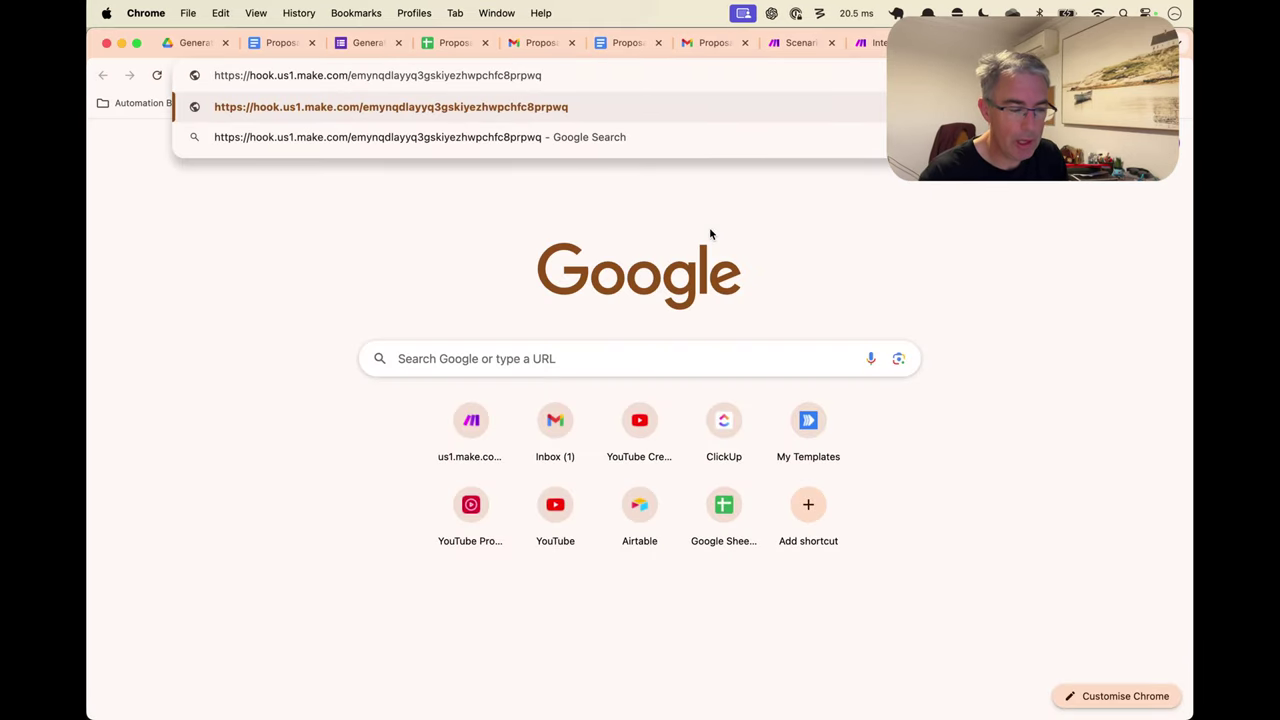
key("Return")
key("super+w")
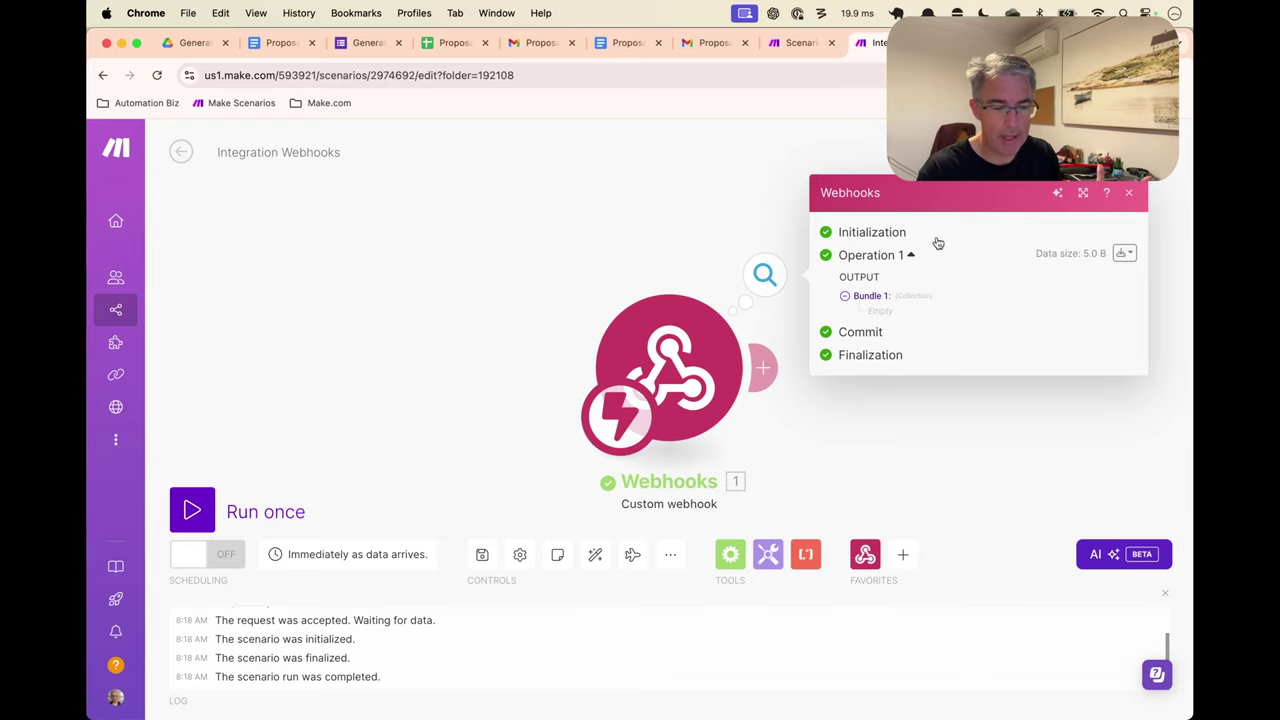
key("super+shift+t")
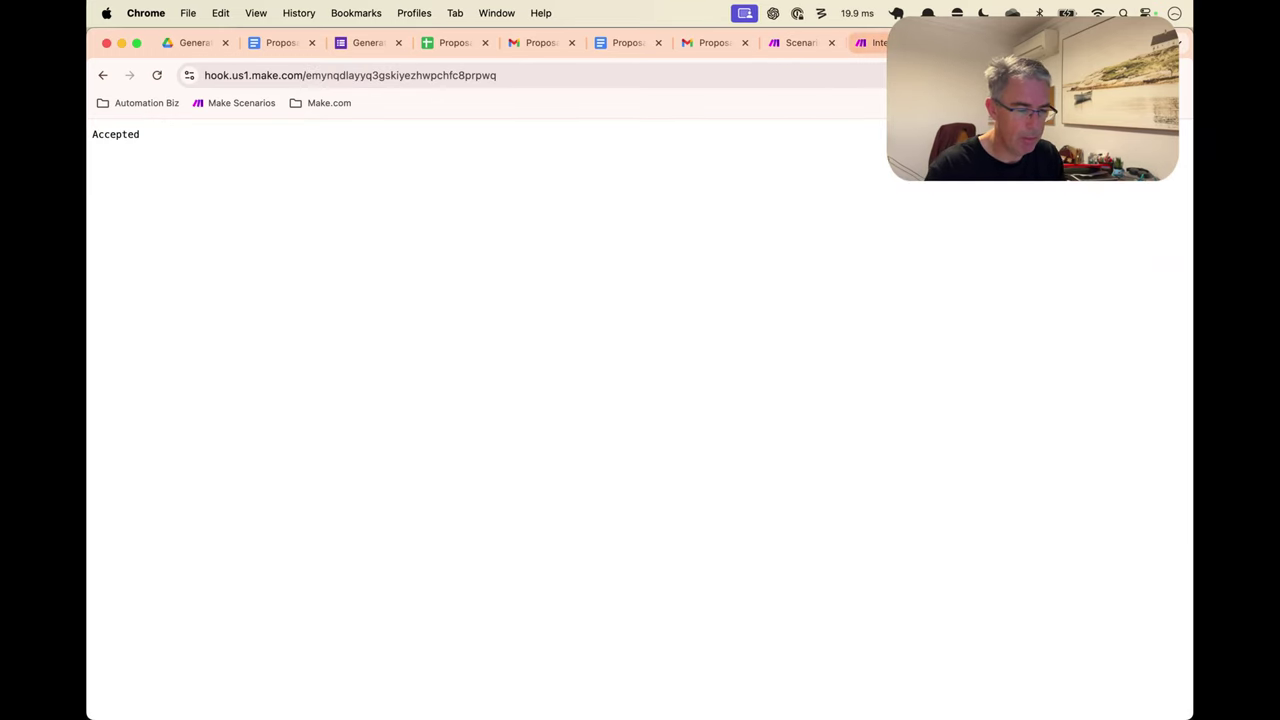
key("super+w")
key("super+shift+t")
key("super+w")
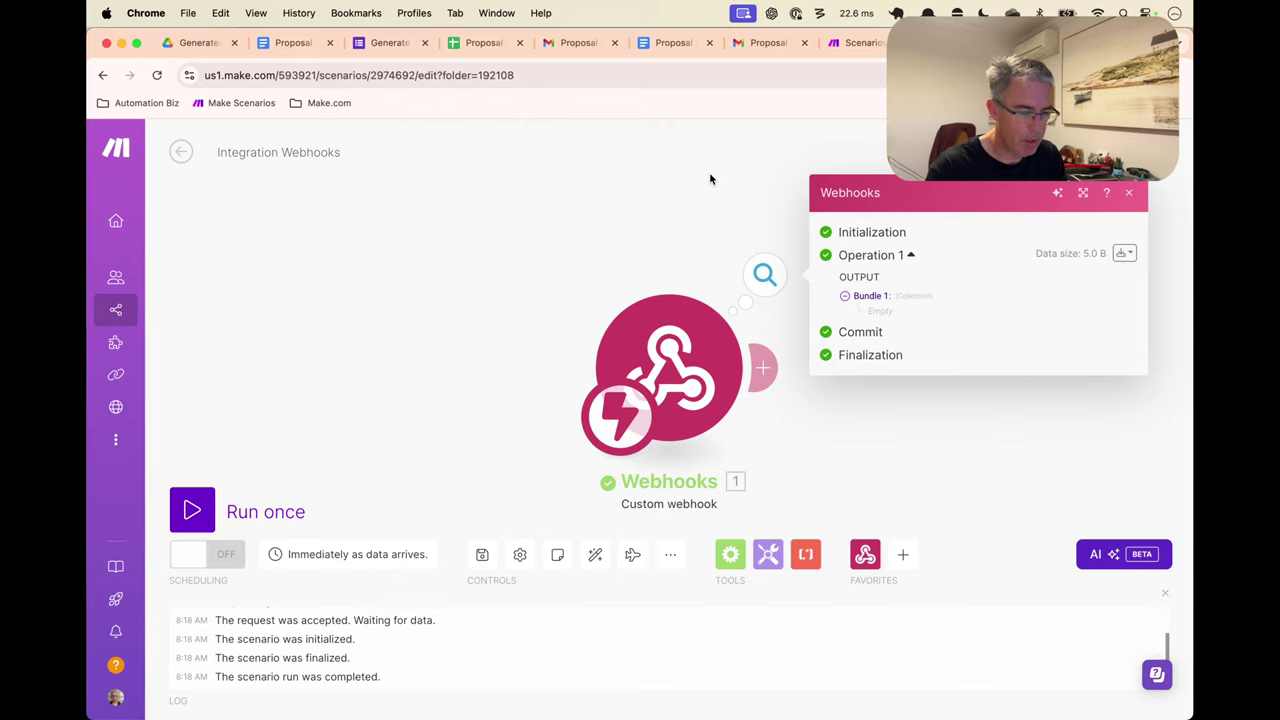
key("super+shift+t")
Resend the request with ?documentID=1234 and check documentID in the webhook output
key("super+l")
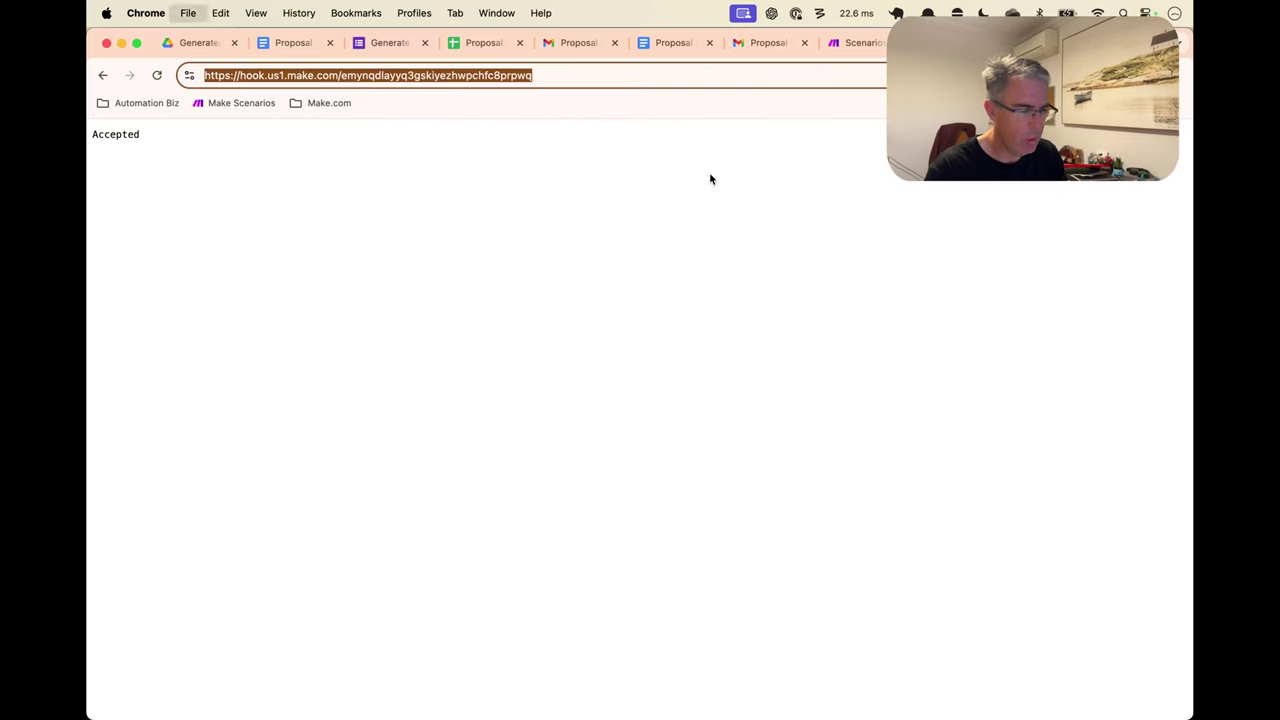
key("Right")
type("?docu")
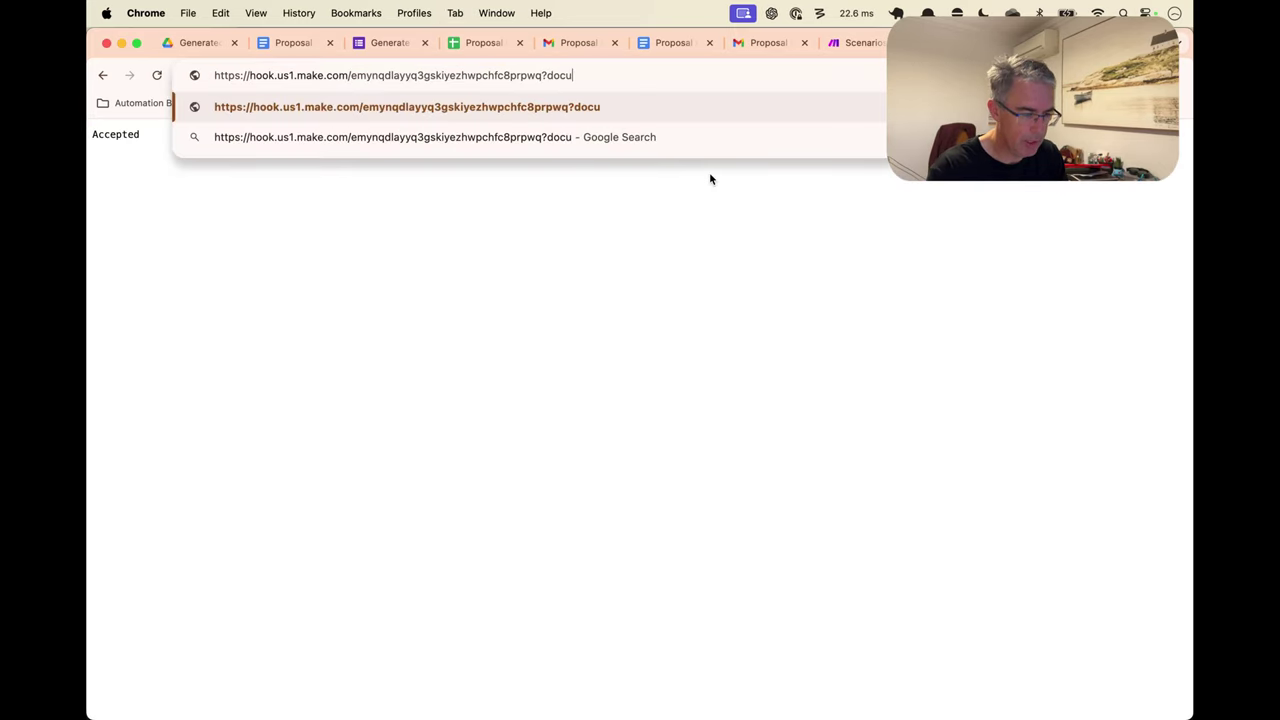
type("mentID=1234")
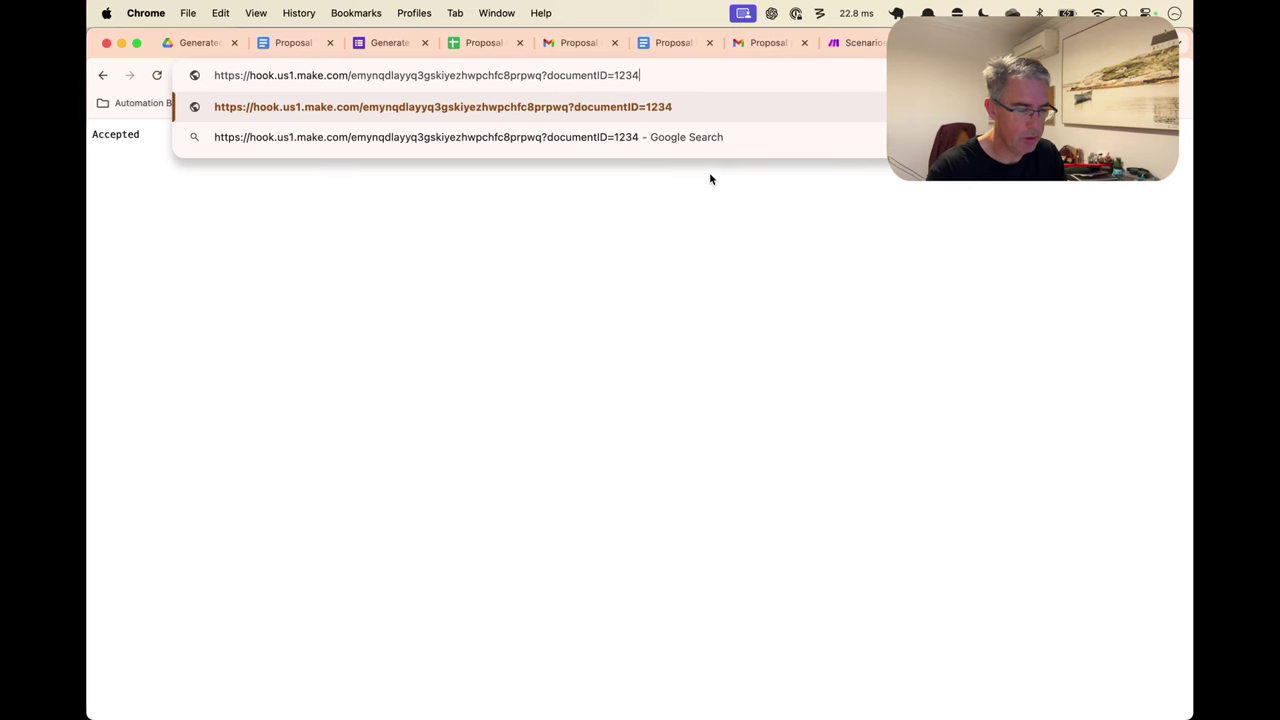
key("Return")
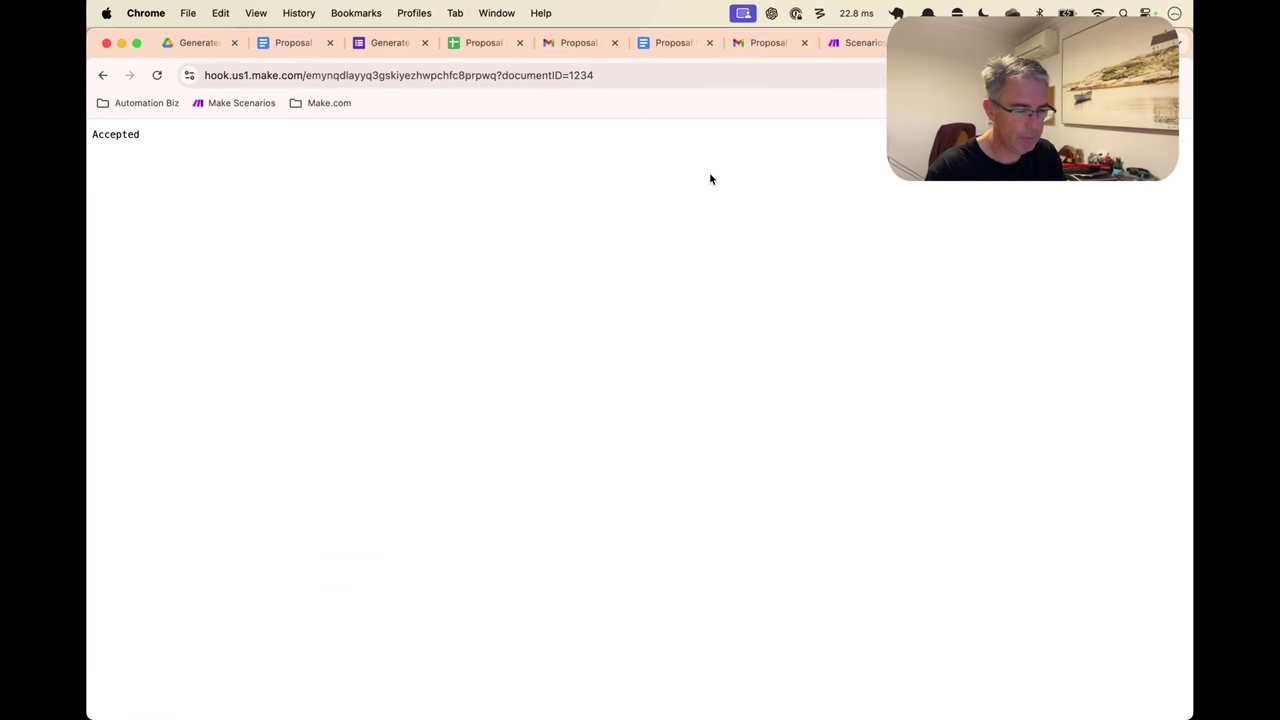
key("super+w")
double_click(899, 310)
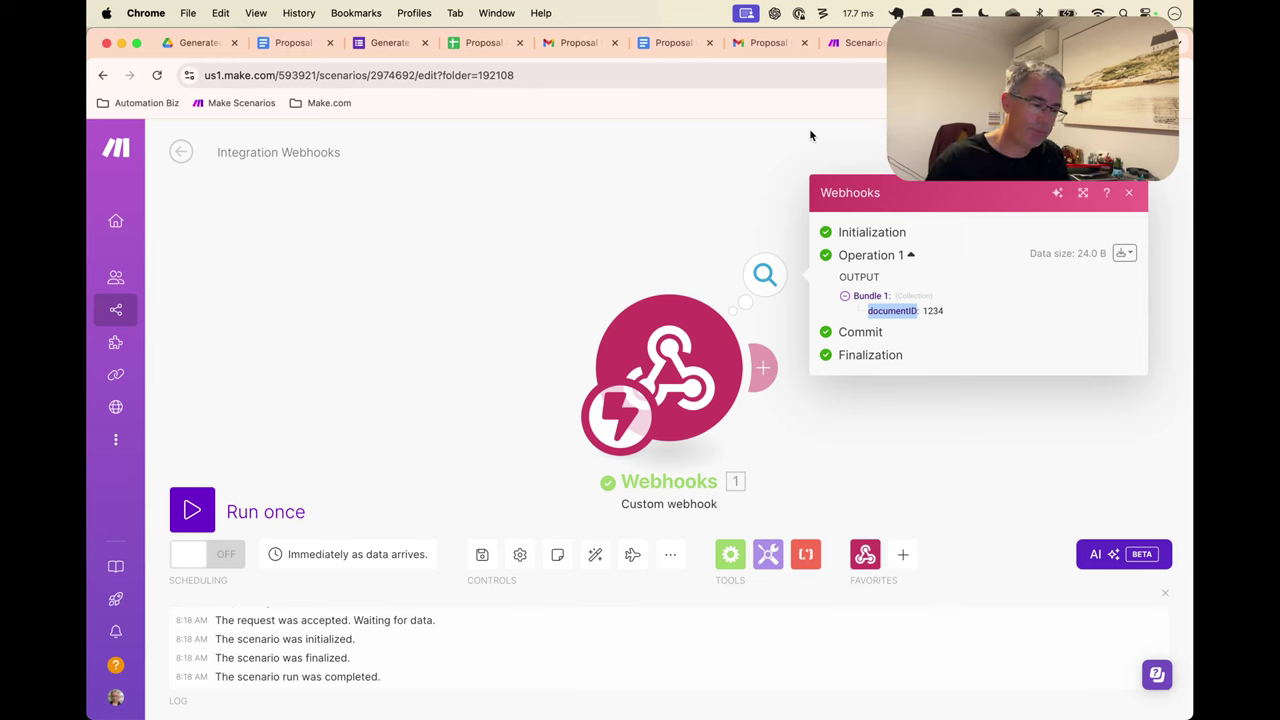
left_click(484, 42)
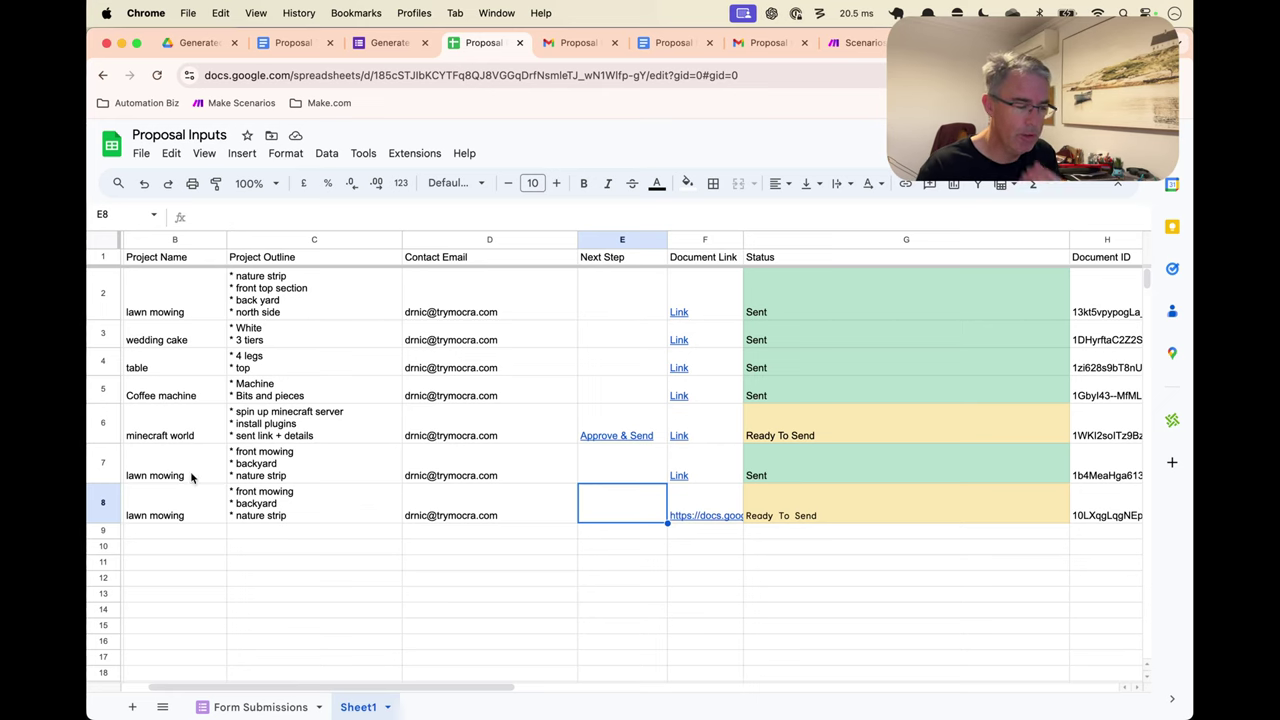
scroll(1024, 519, "right", 3)
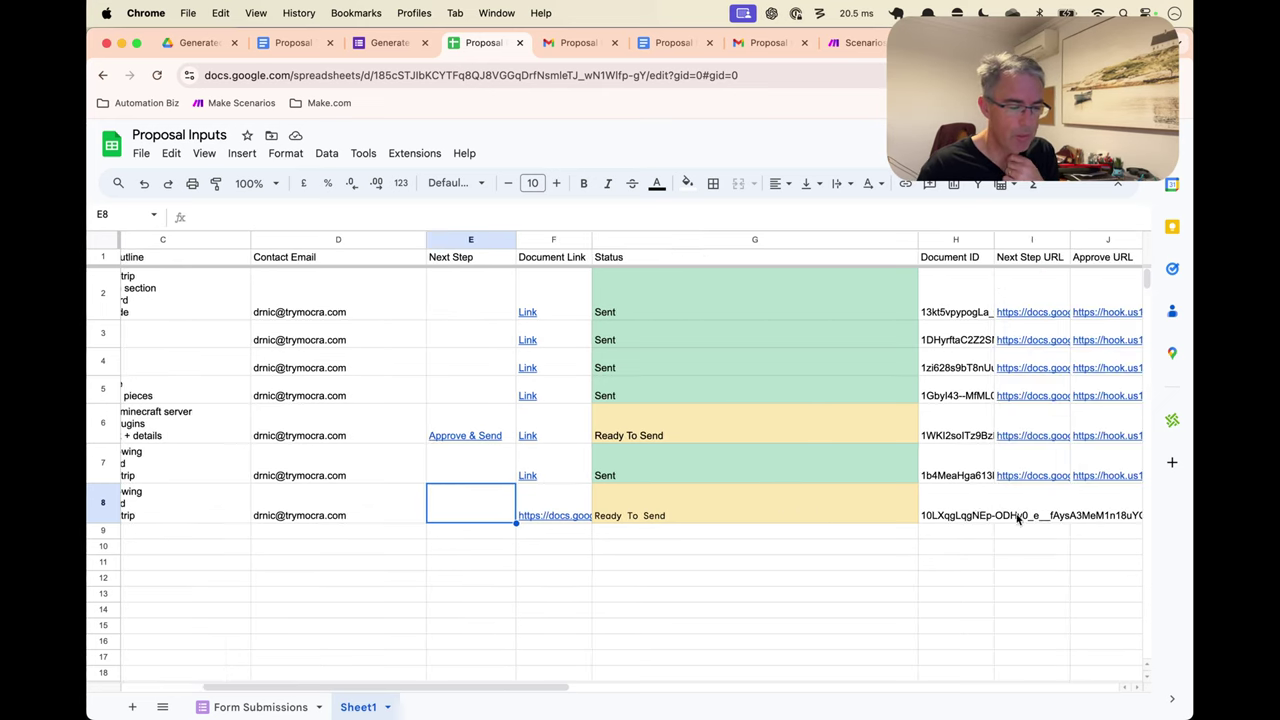
left_click(966, 516)
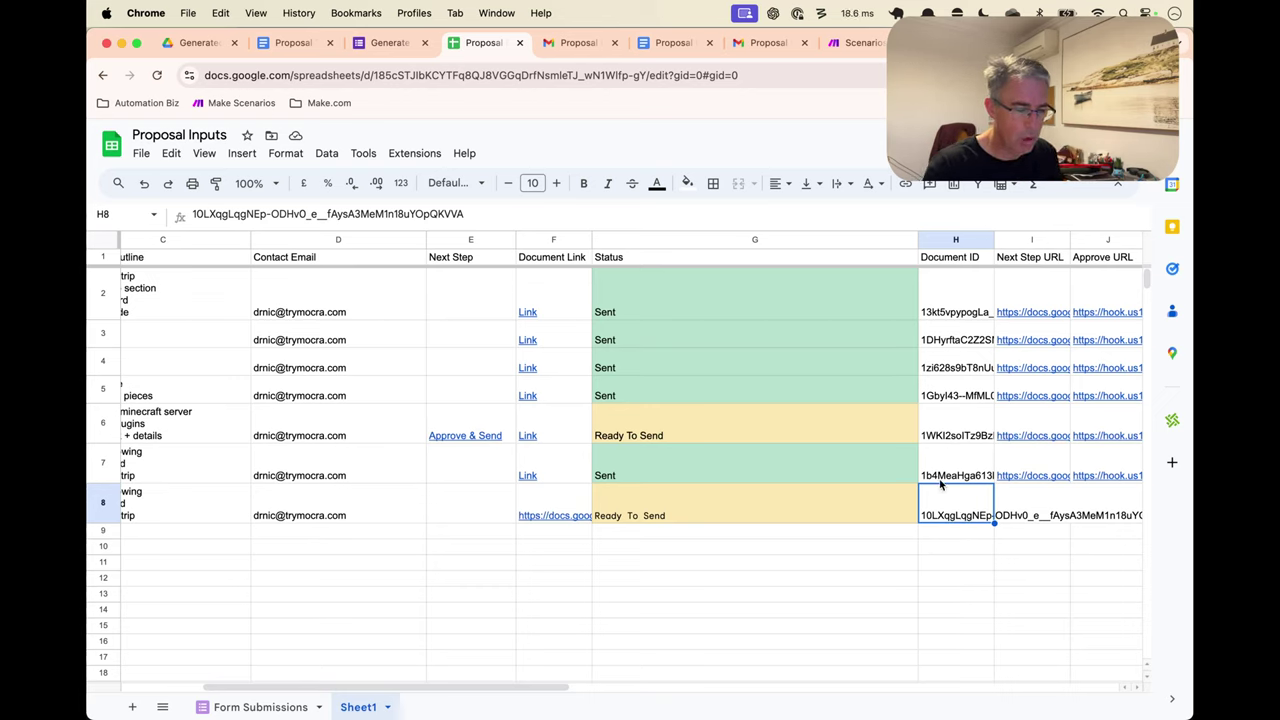
left_click(1036, 520)
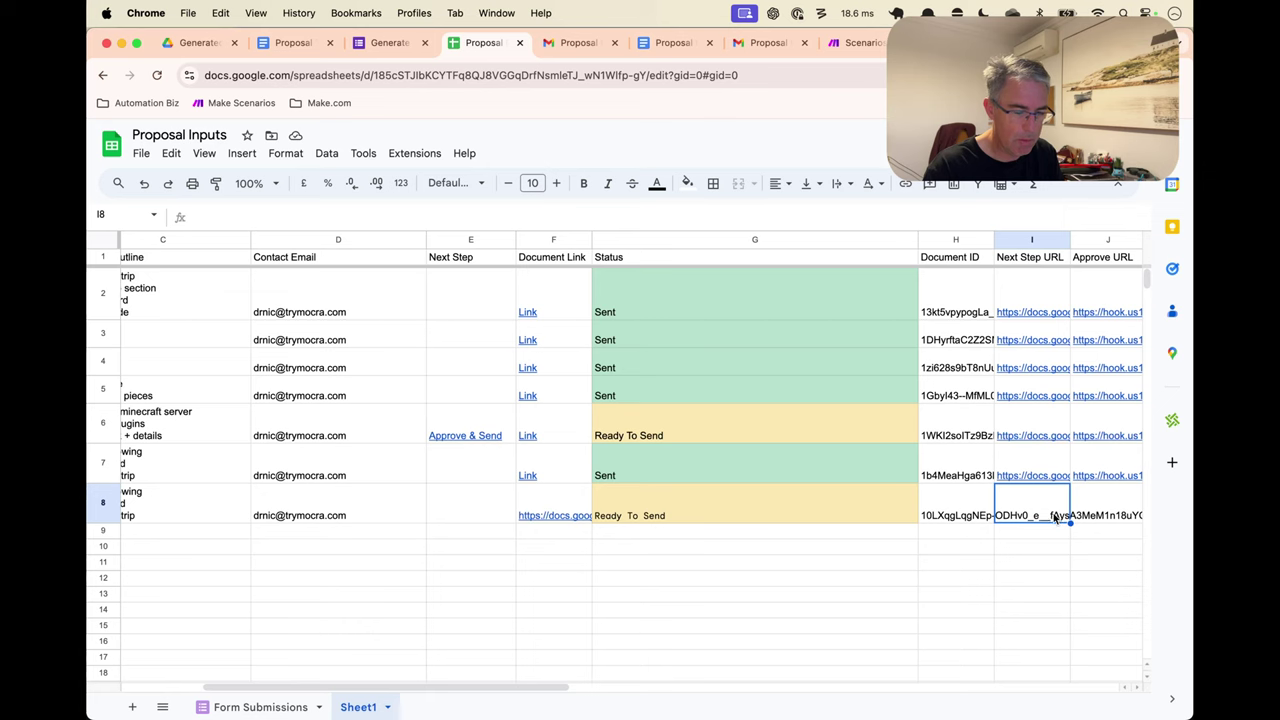
scroll(1040, 508, "right", 1)
left_click(1044, 516)
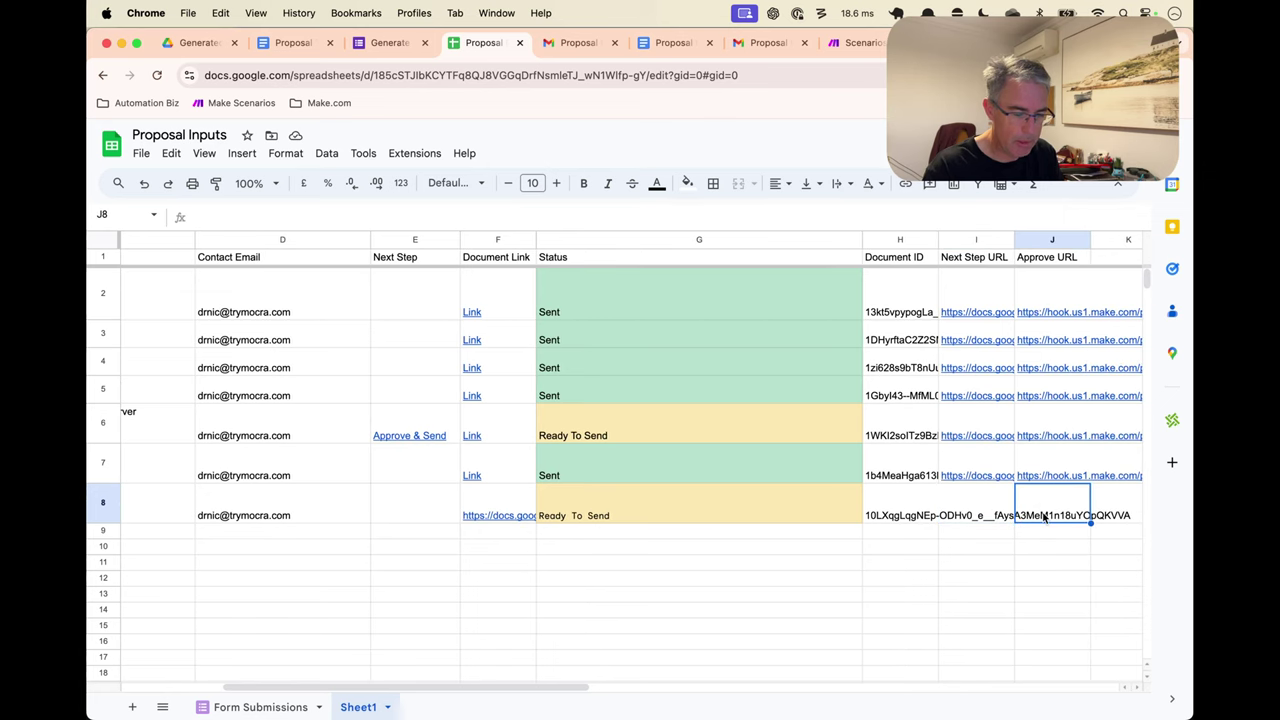
Copy the webhook module's address and return to the Proposal Inputs spreadsheet
left_click(855, 42)
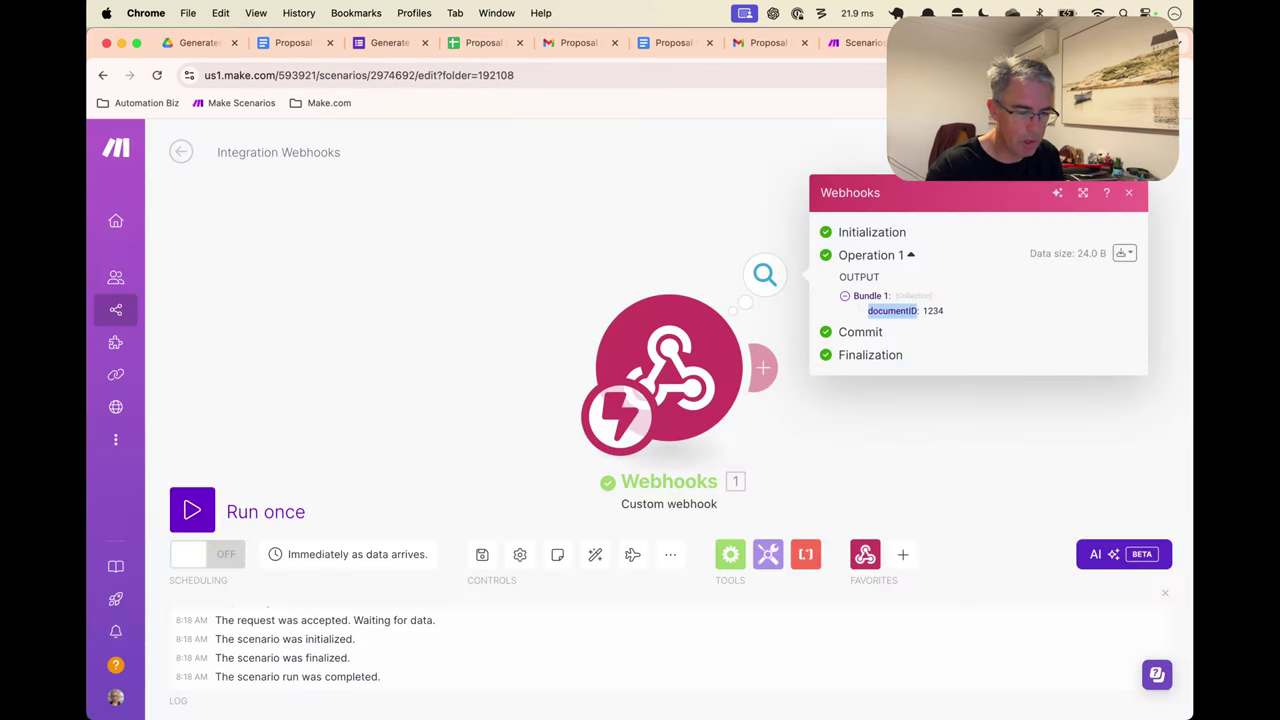
left_click(766, 362)
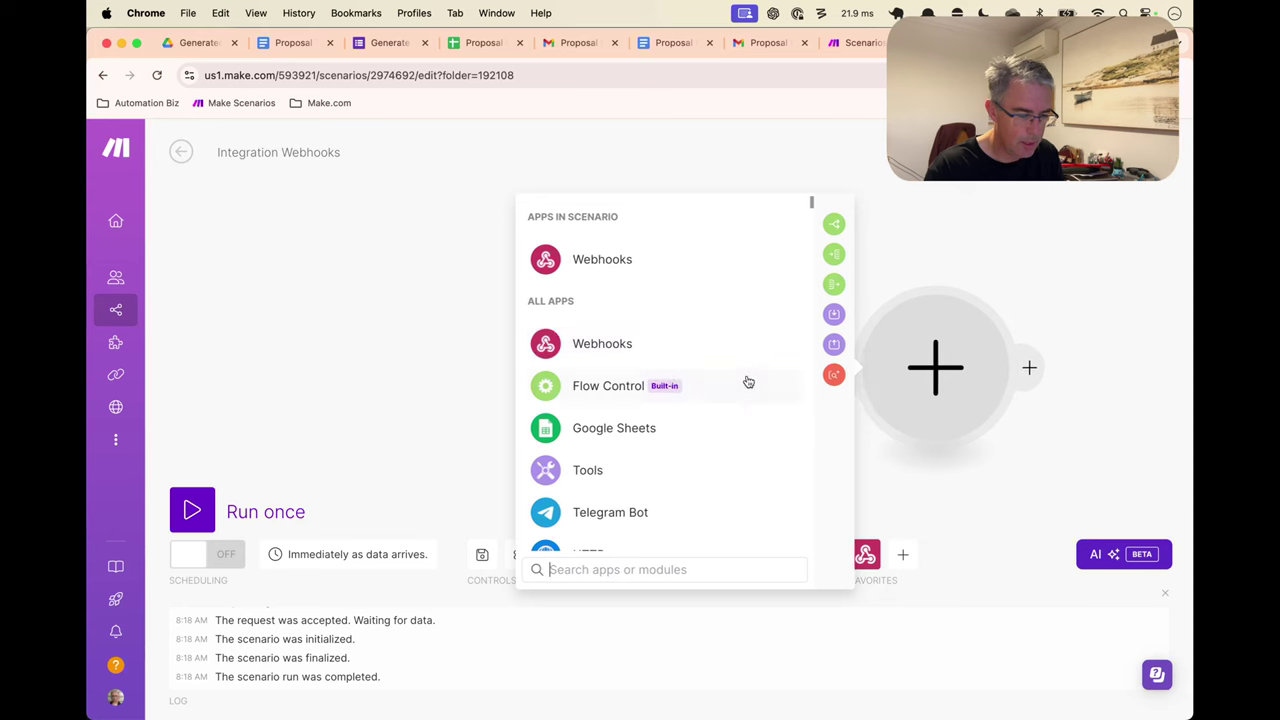
key("Escape")
left_click(770, 395)
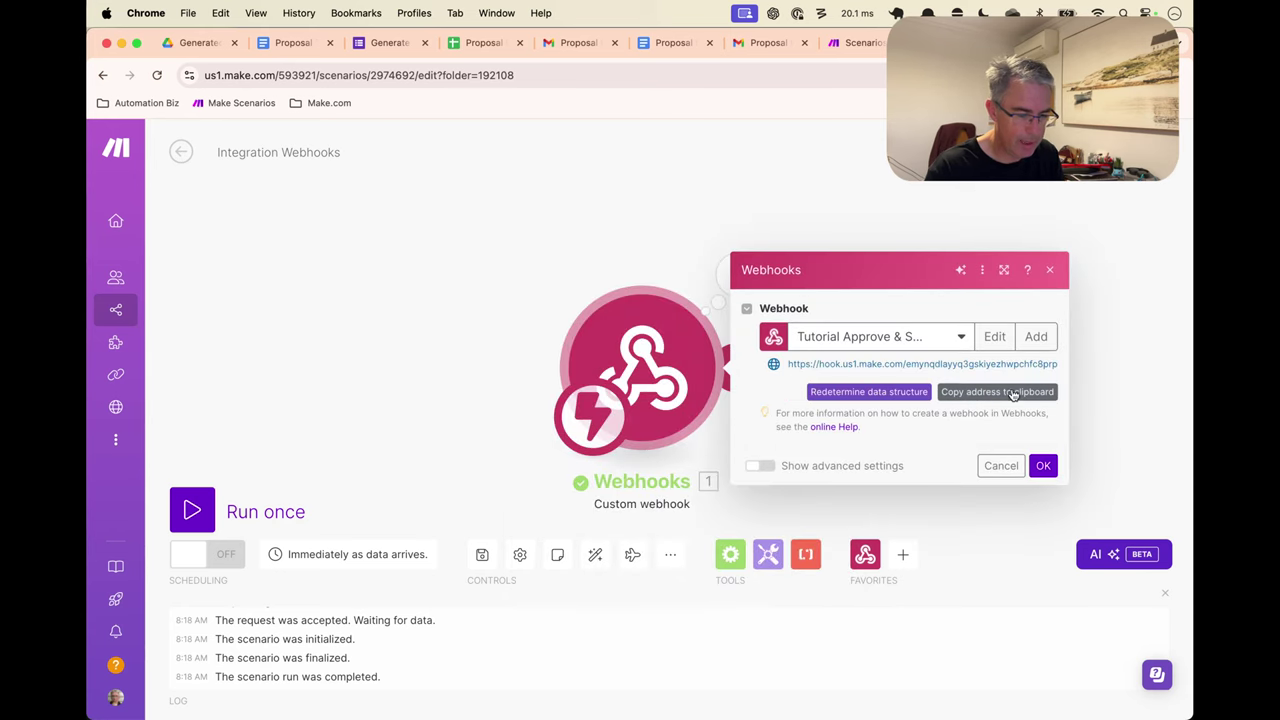
left_click(1012, 392)
key("super+bracketleft")
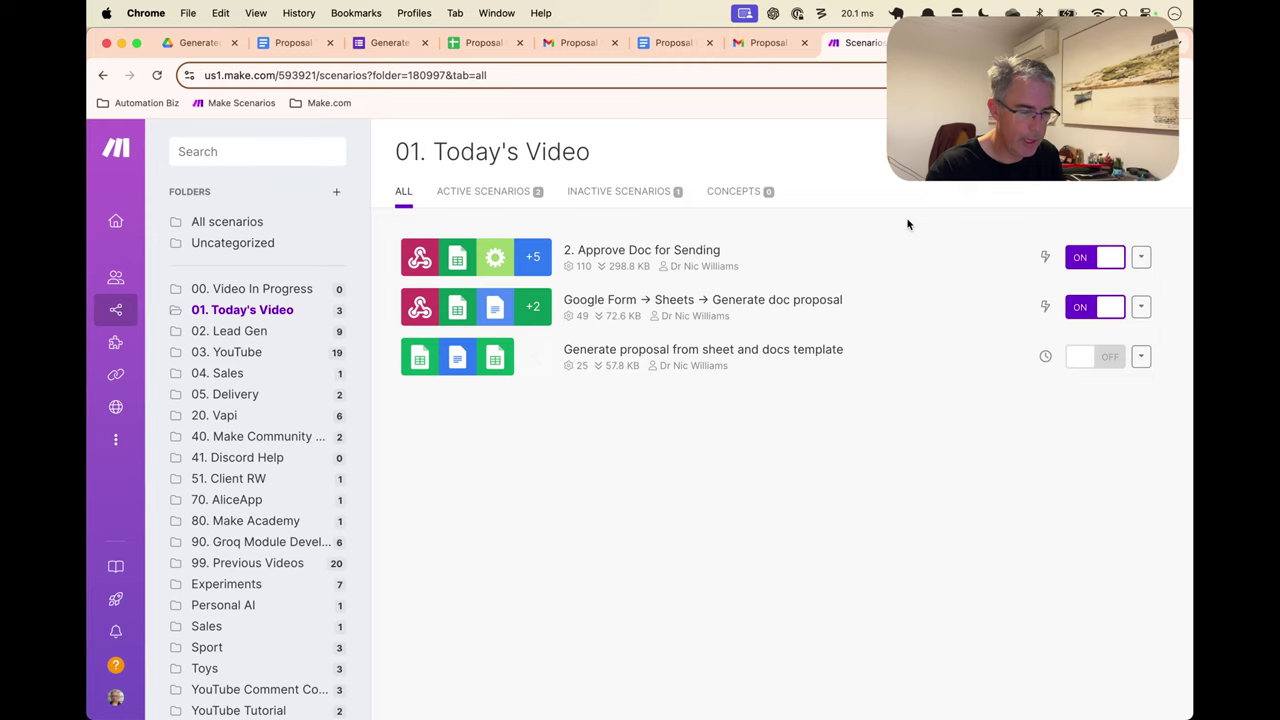
key("super+shift+bracketleft")
key("super+shift+bracketleft")
key("super+shift+bracketleft")
key("super+shift+bracketleft")
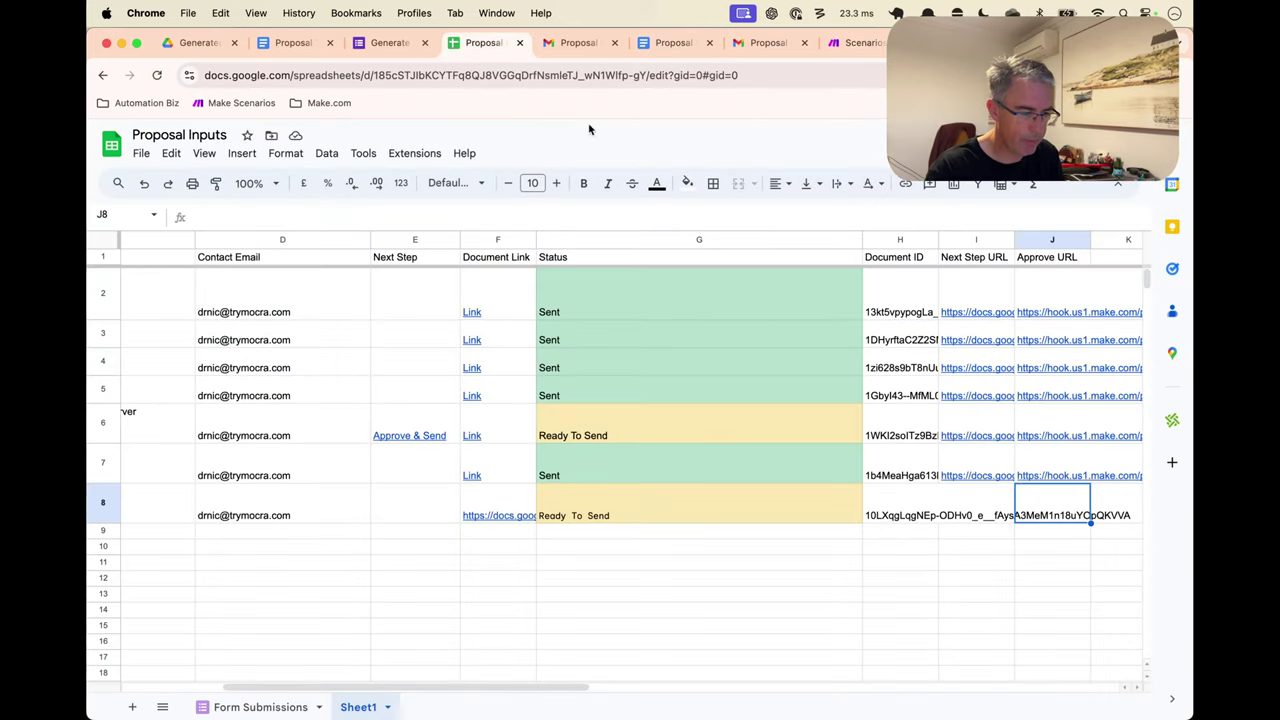
left_click_drag(492, 47, 831, 58)
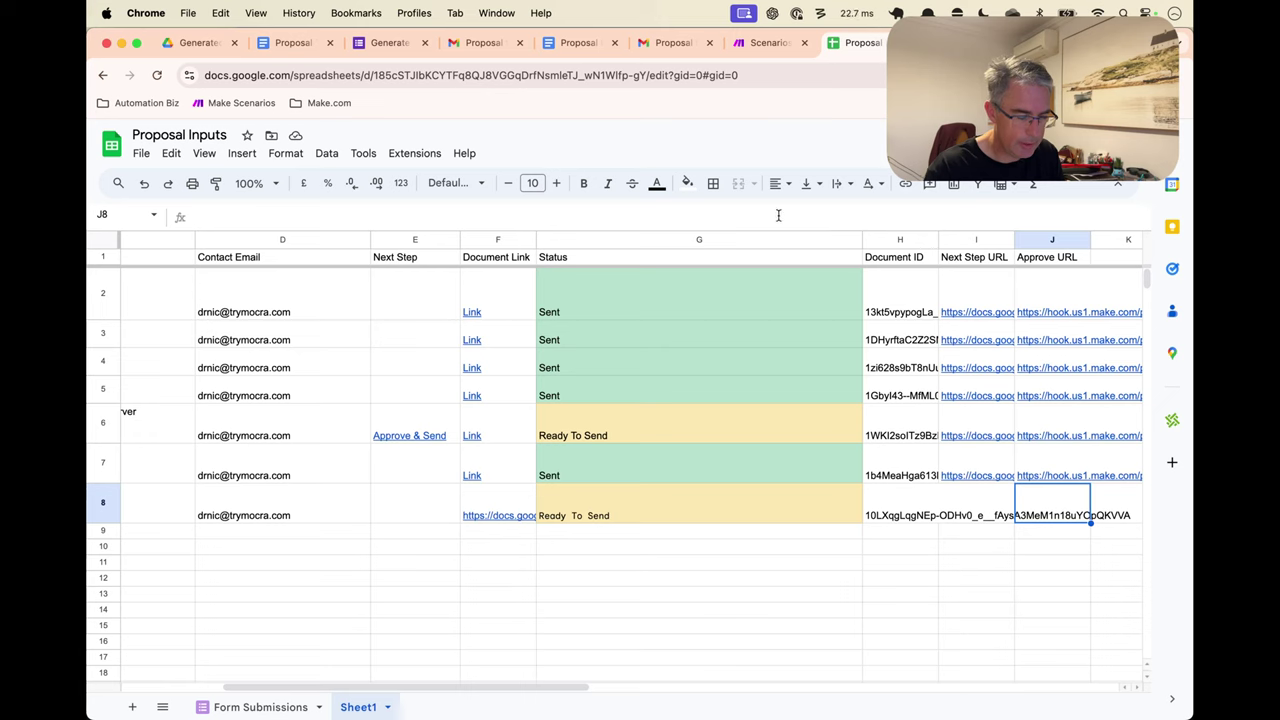
Enter J8's CONCAT formula joining the new webhook address, ?documentID= and H8
type("=")
key("super+v")
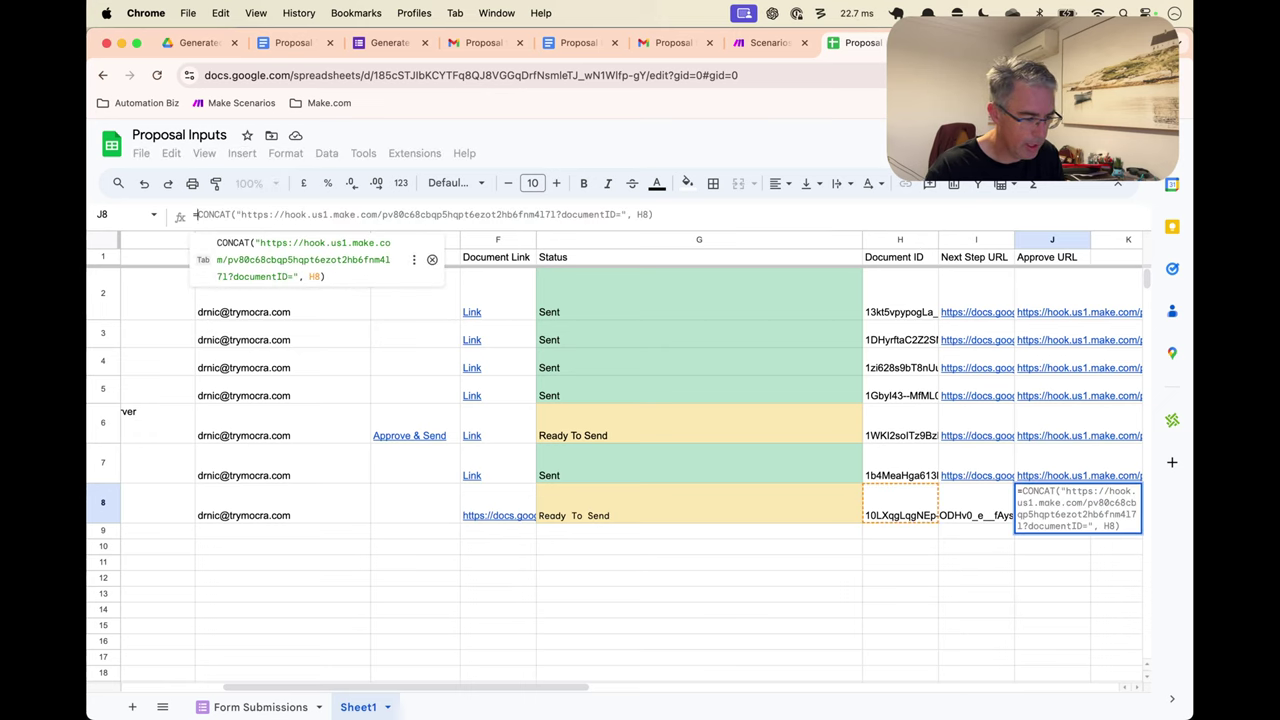
key("Return")
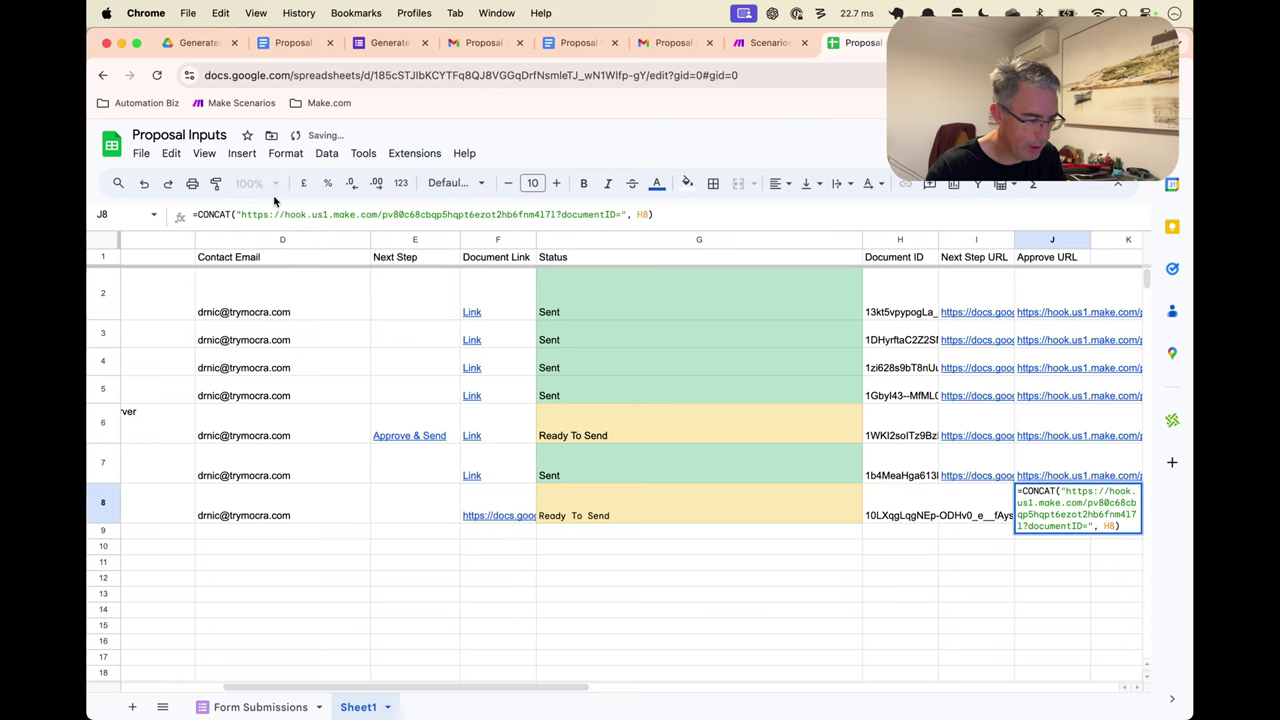
left_click_drag(241, 214, 556, 214)
key("super+v")
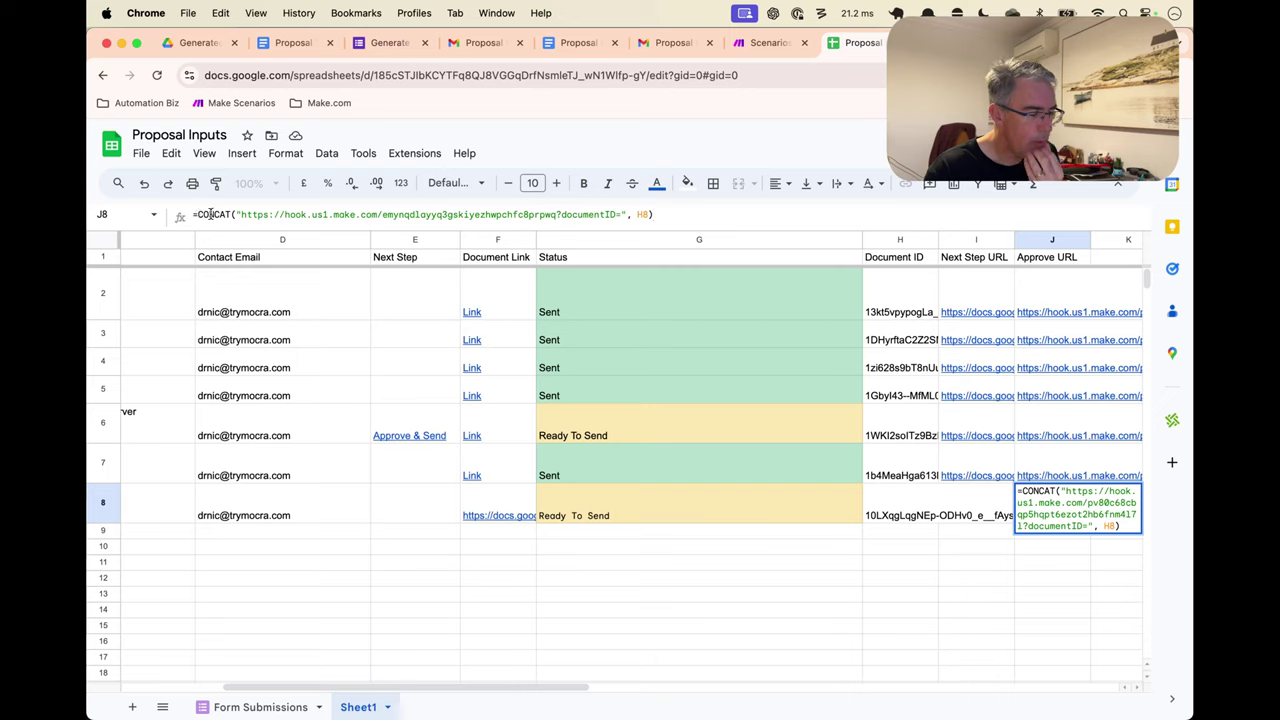
left_click_drag(237, 213, 555, 215)
left_click(564, 215)
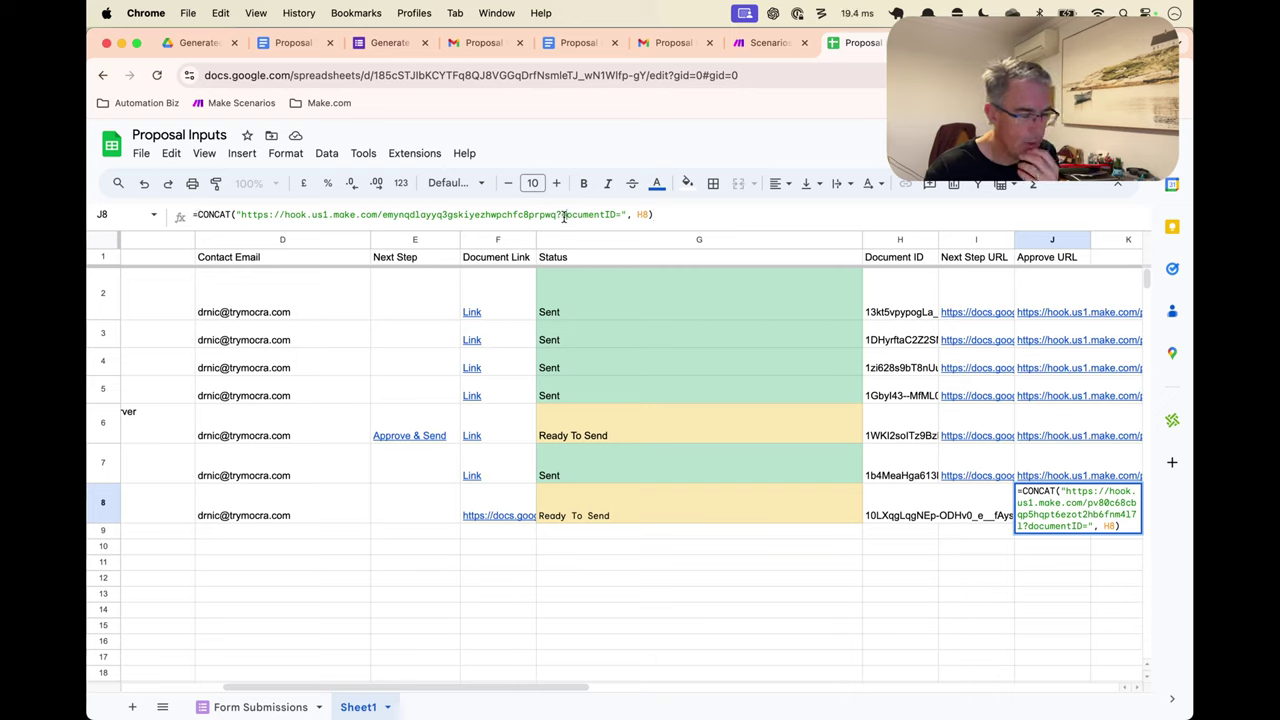
double_click(577, 215)
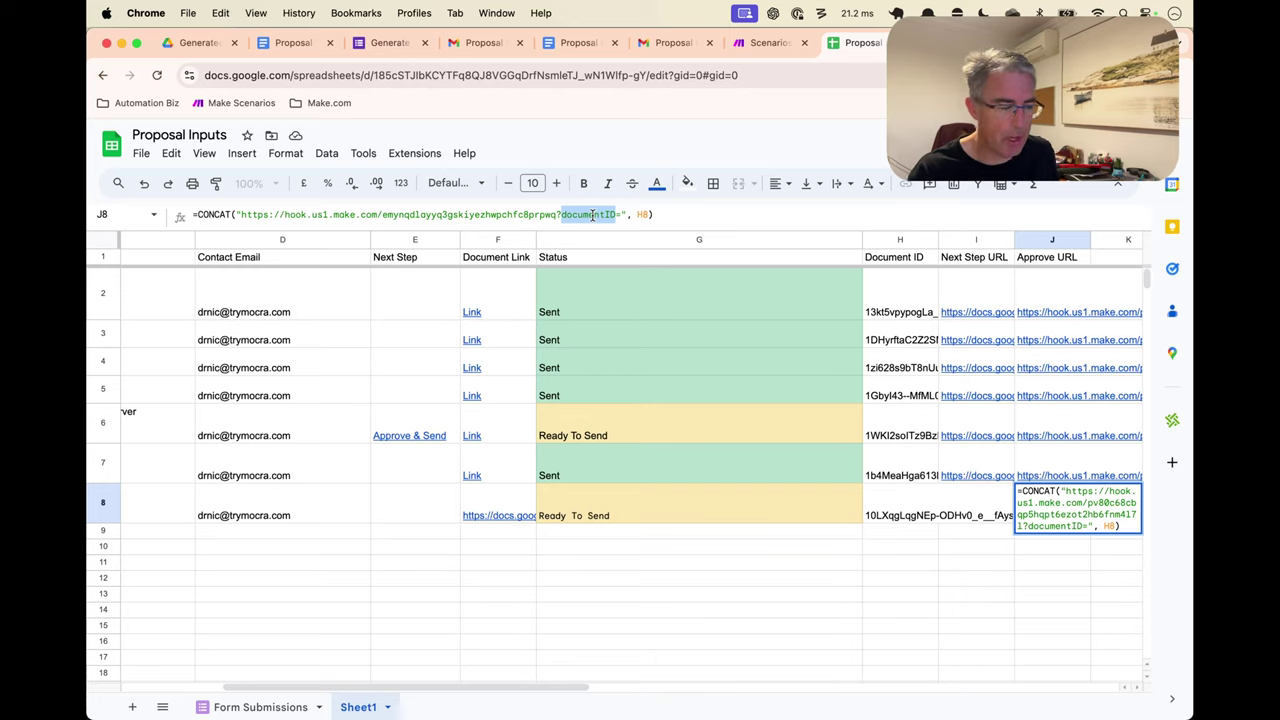
left_click(627, 220)
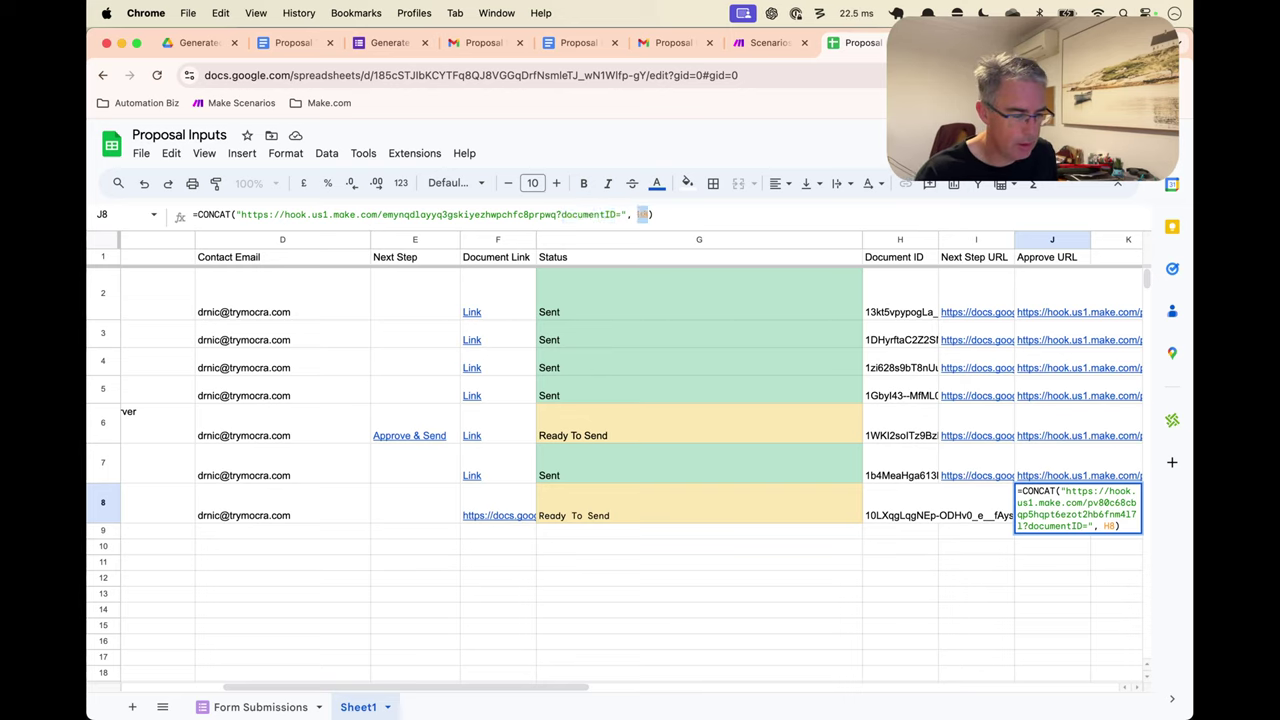
key("Return")
Compare row 8's Approve URL with row 7's and verify its webhook address
left_click(1044, 488)
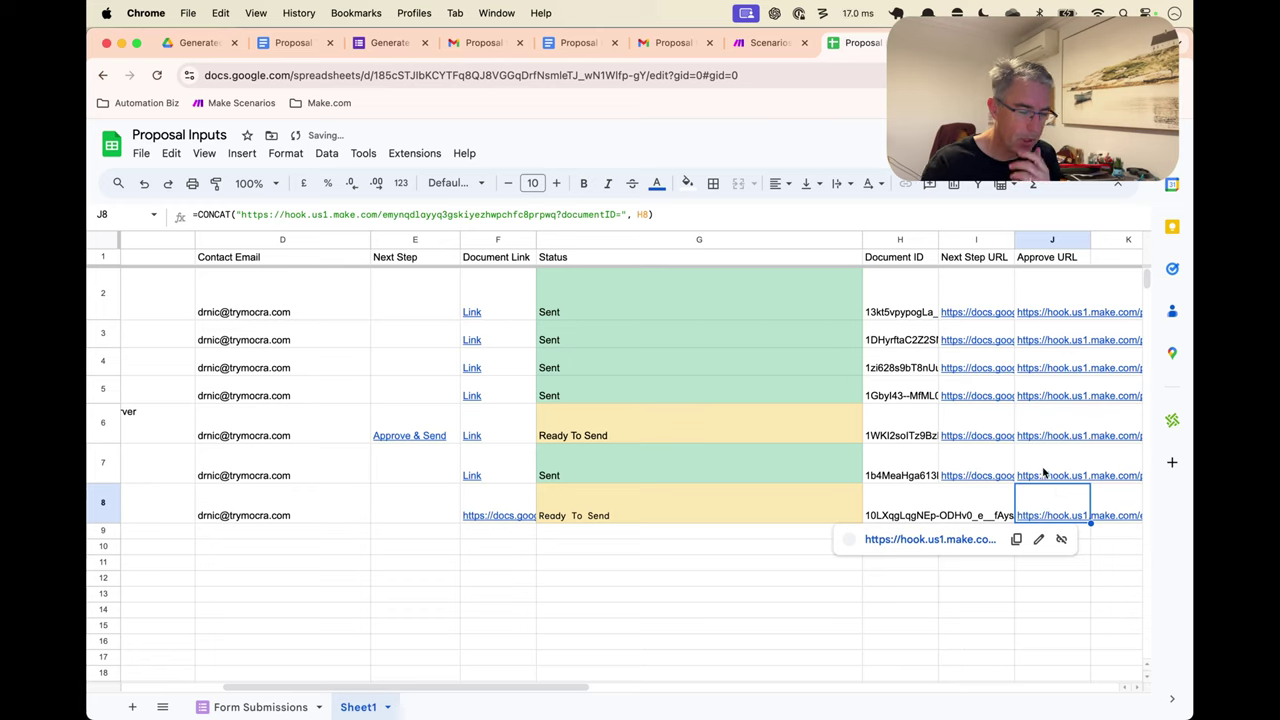
left_click(1040, 456)
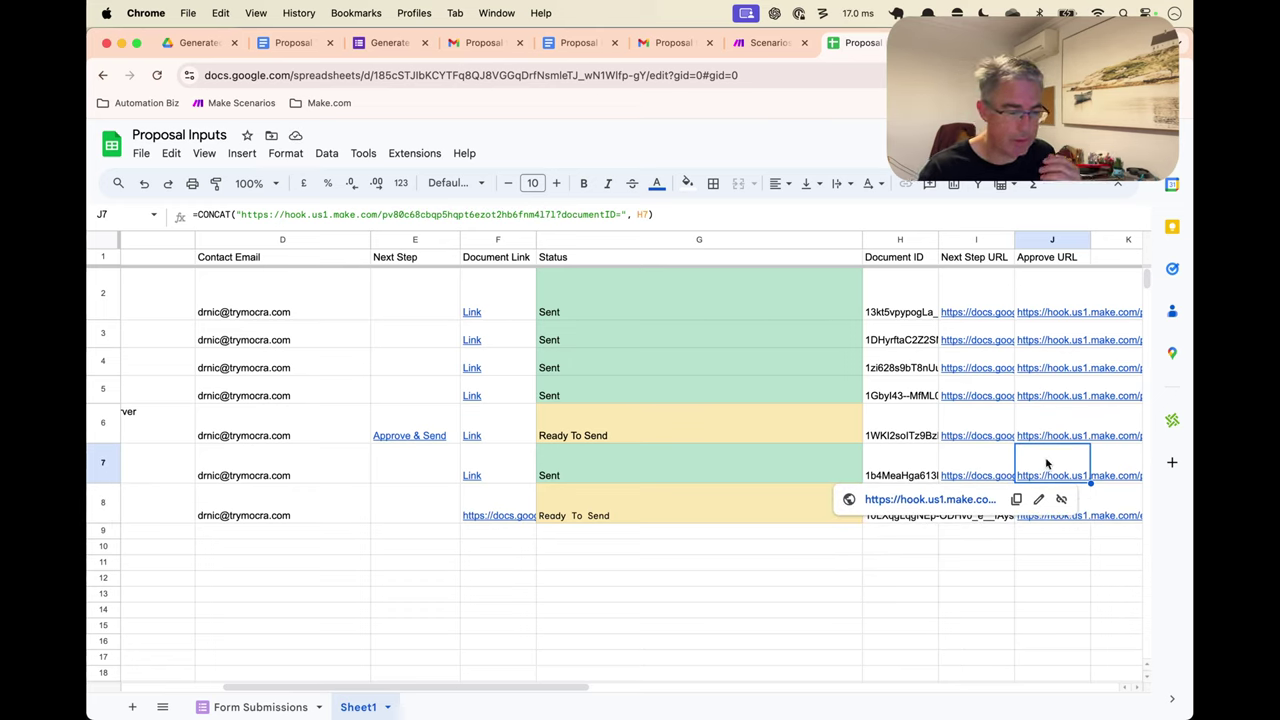
left_click(1072, 500)
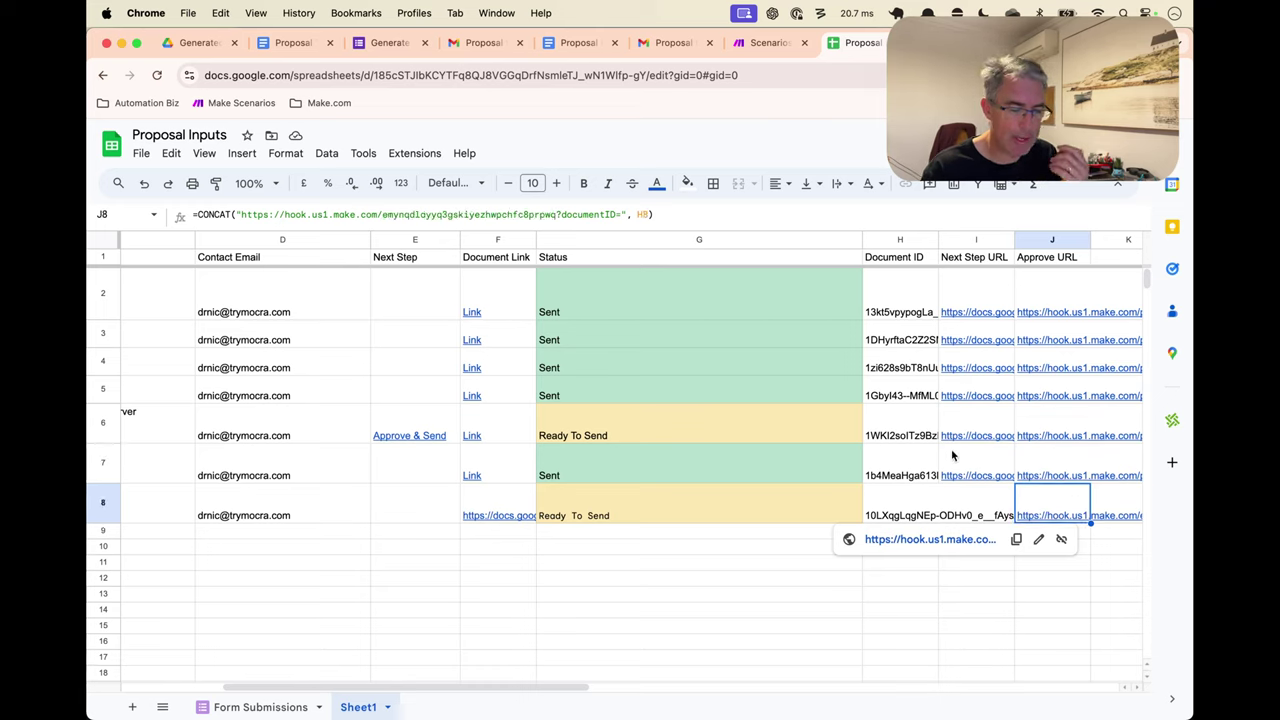
left_click_drag(237, 214, 626, 214)
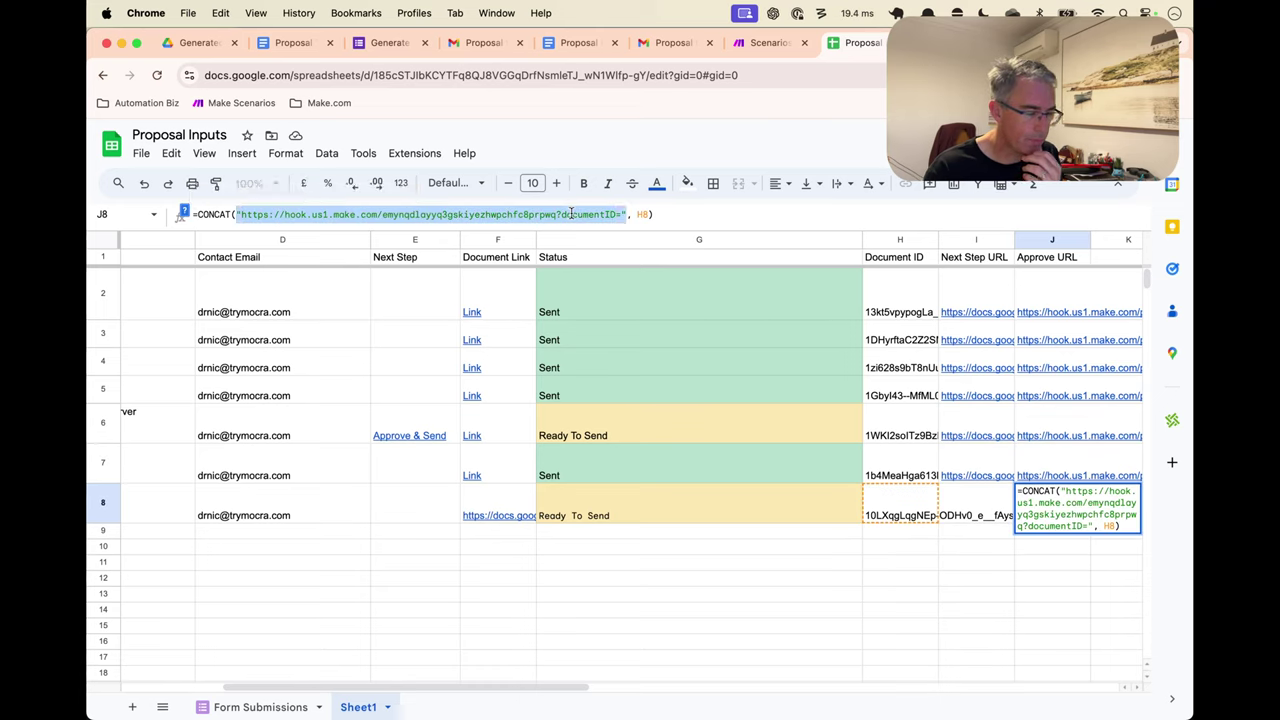
left_click(743, 598)
Open row 8's Approve URL in a new tab and inspect its documentID value
key("ctrl+shift+Tab")
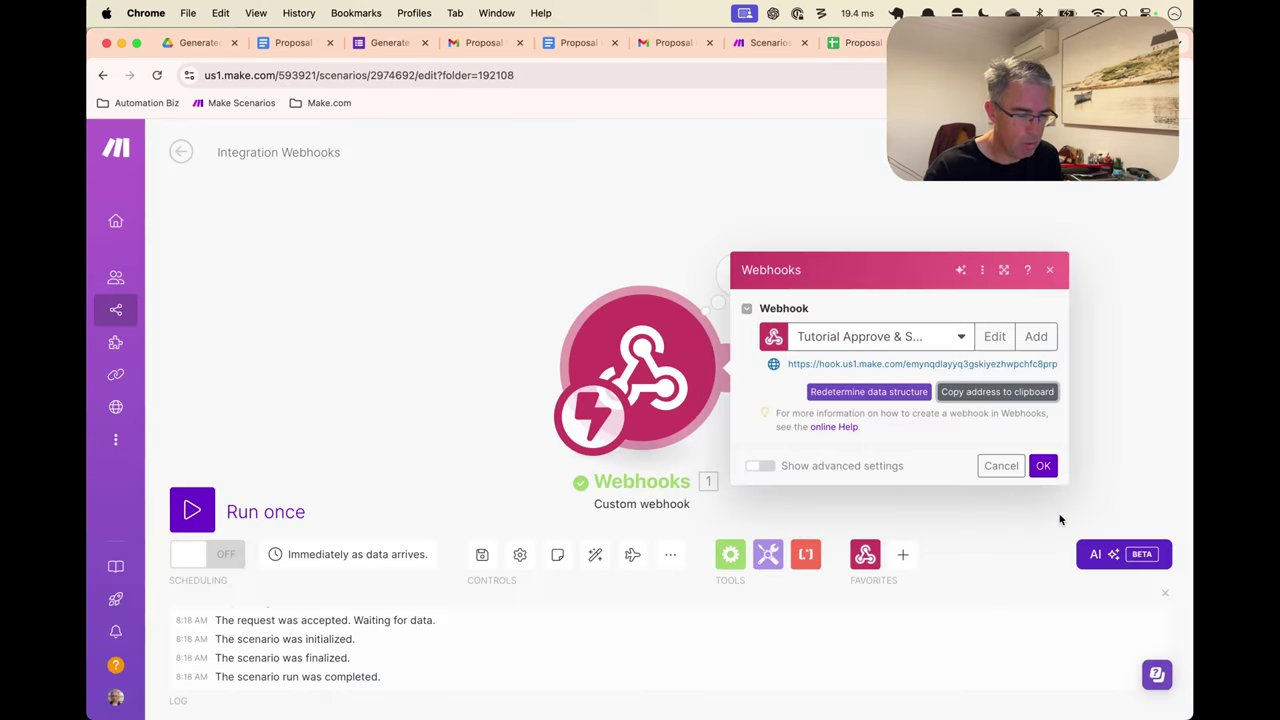
left_click(1043, 465)
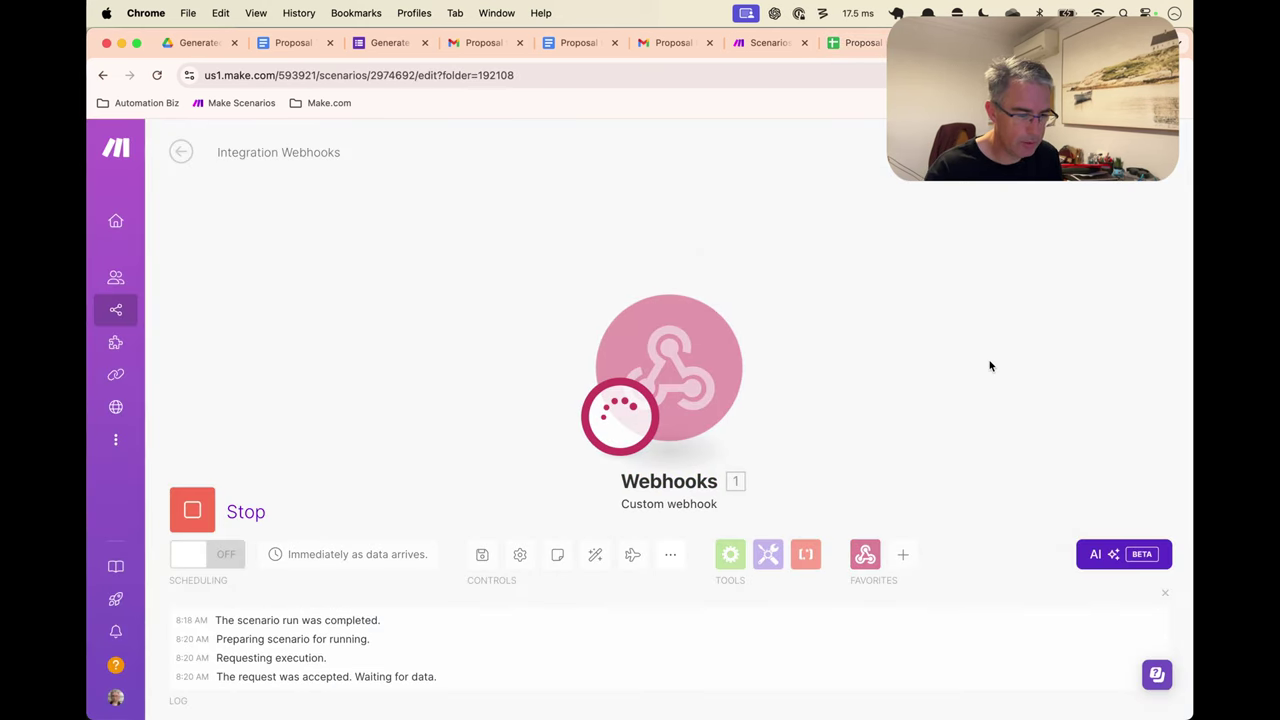
key("ctrl+Tab")
left_click(1057, 514)
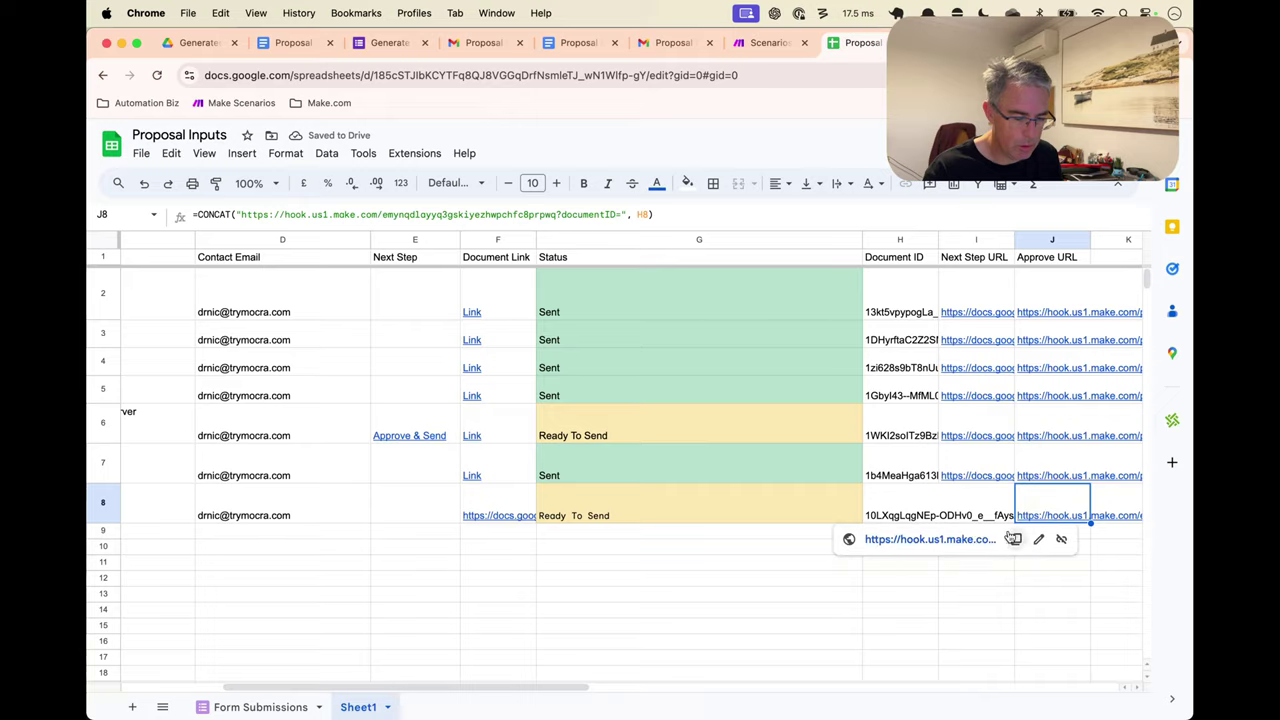
left_click(968, 542)
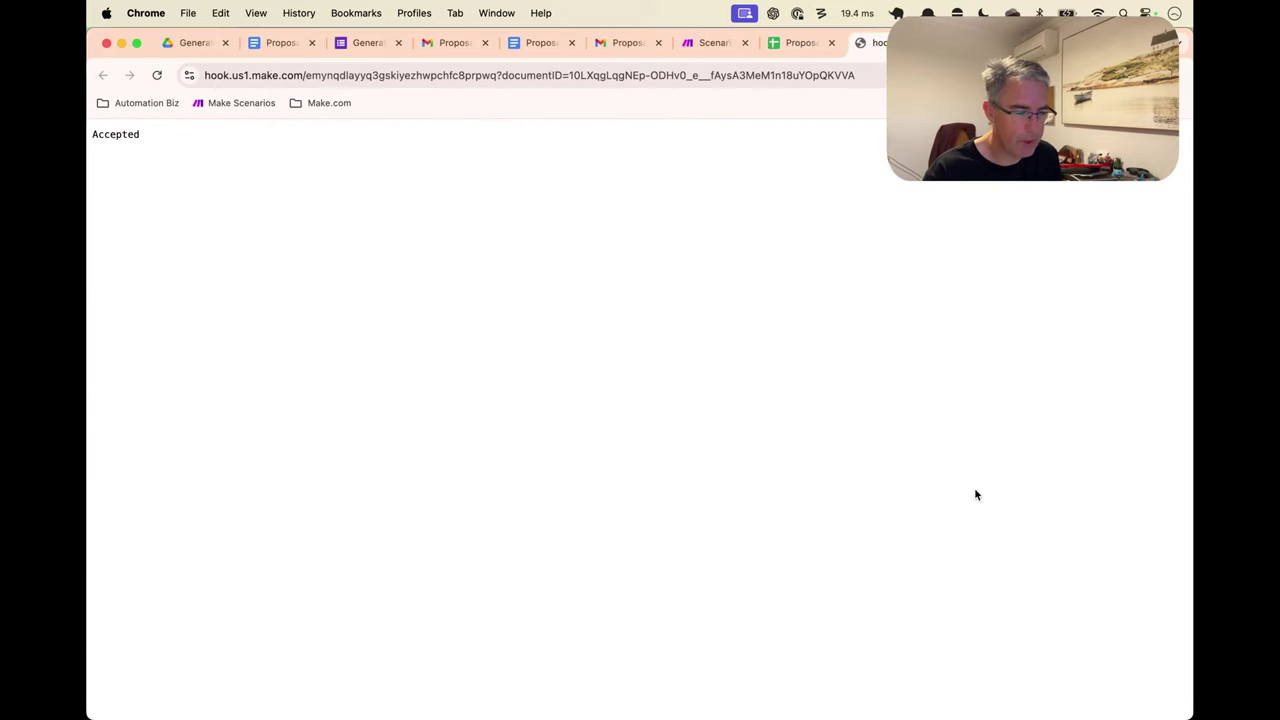
left_click(543, 76)
double_click(570, 76)
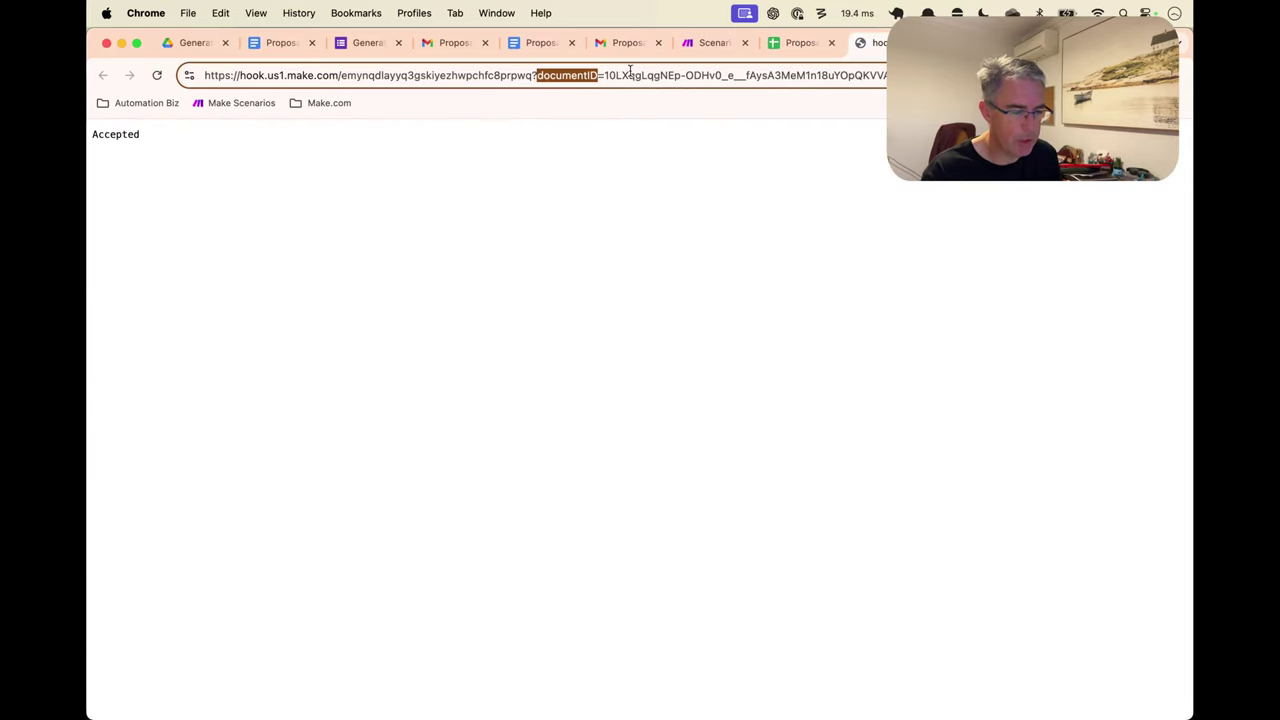
left_click_drag(604, 76, 809, 76)
Check that the webhook output's documentID matches row 8's Document ID
key("super+alt+Left")
key("super+alt+Left")
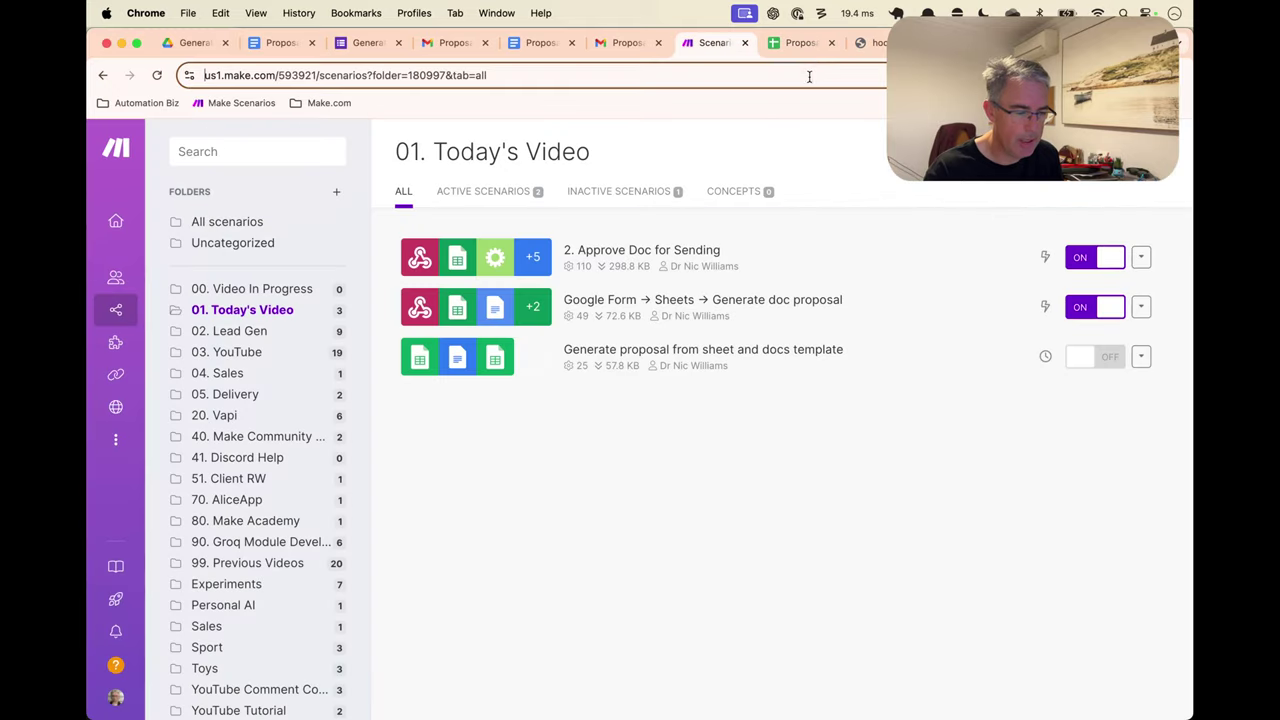
key("super+bracketleft")
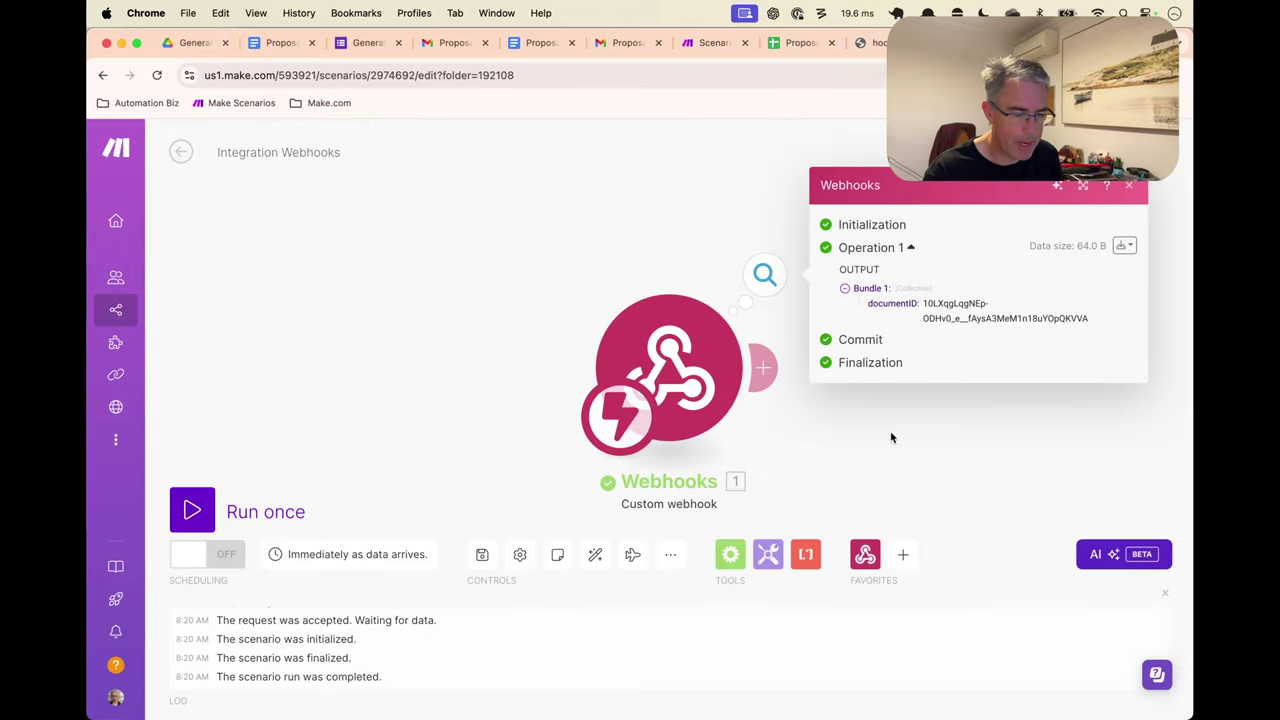
double_click(942, 303)
left_click_drag(942, 303, 1020, 320)
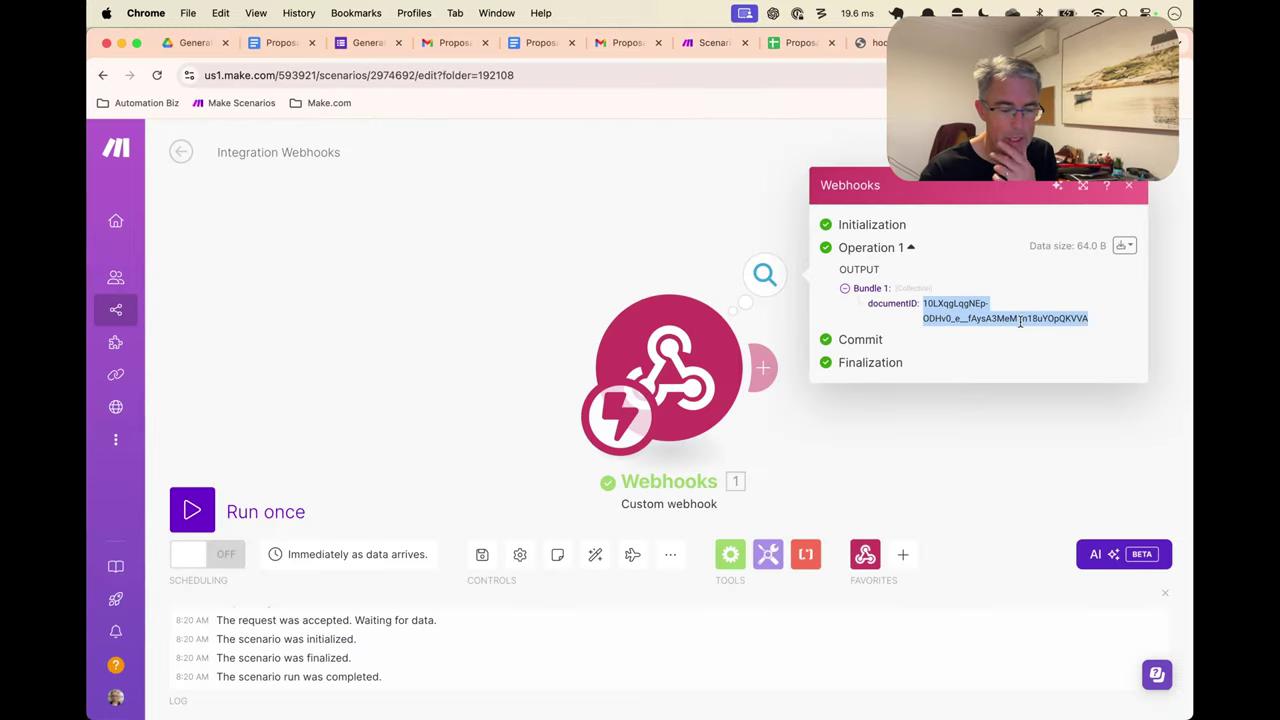
Rename the webhook trigger to 'Req Send Document to Prospect' and close its run output
left_click(985, 360)
right_click(695, 365)
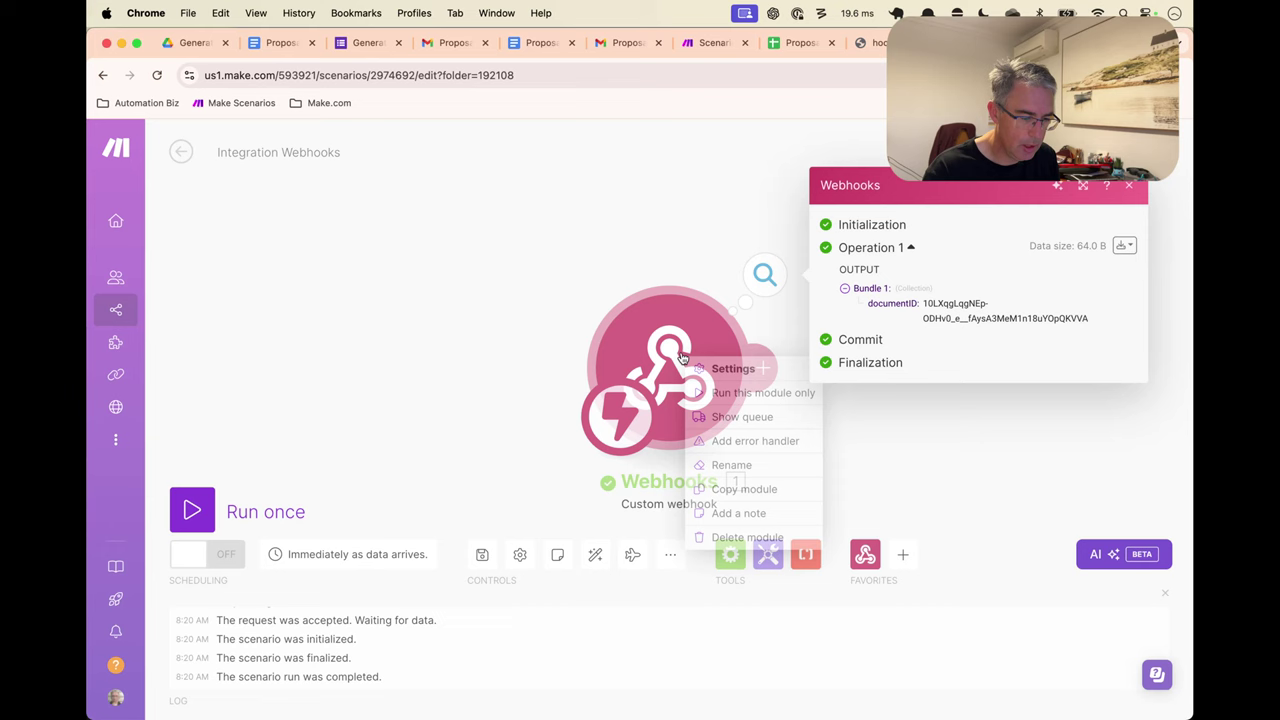
left_click(757, 464)
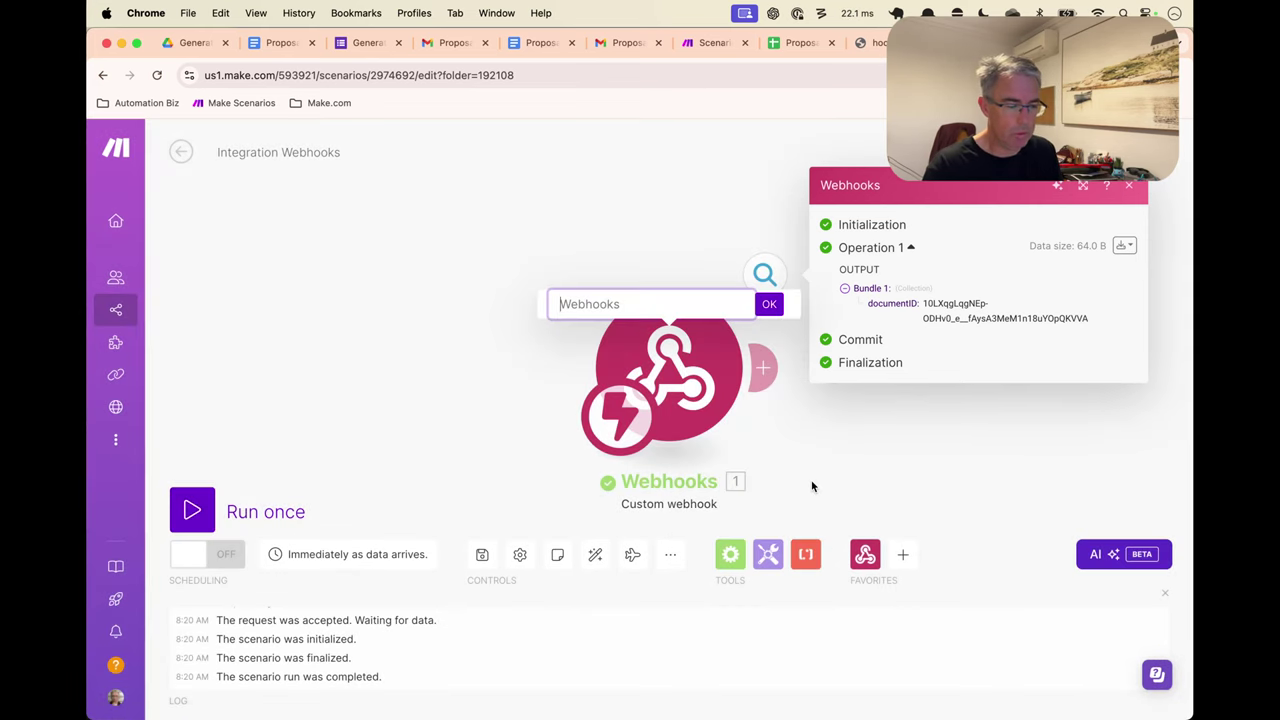
type("Req")
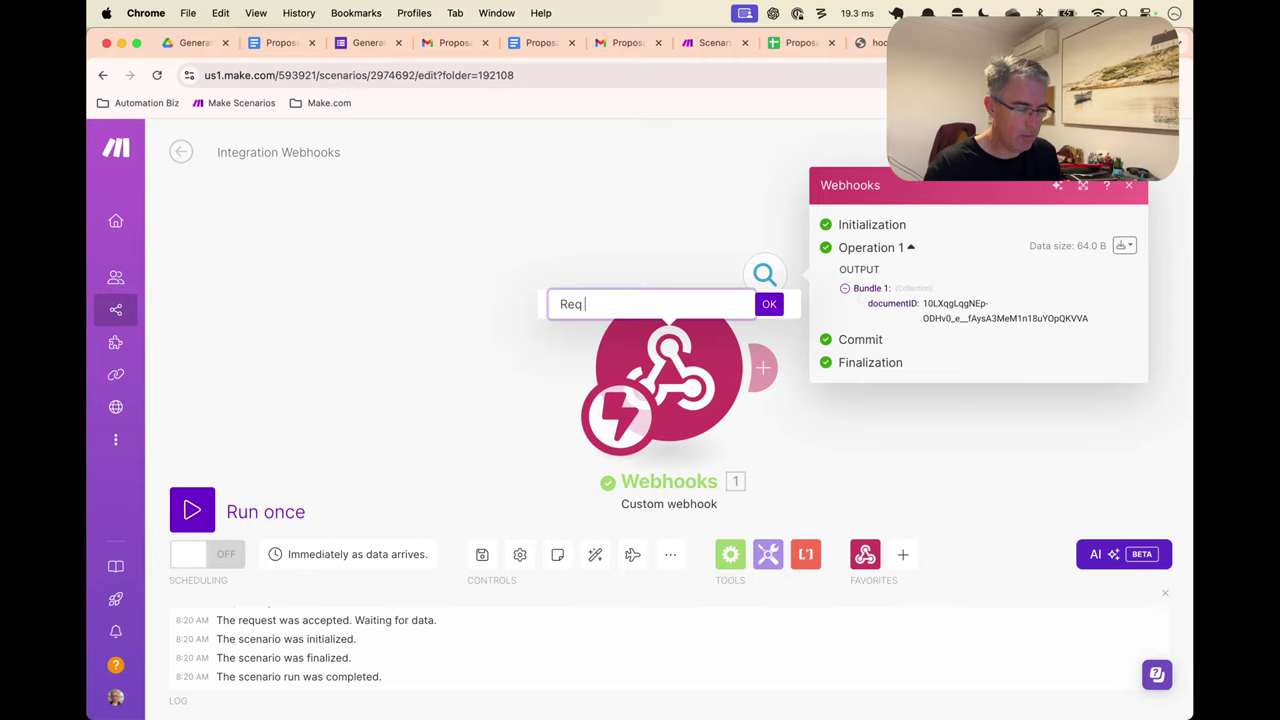
type(" Send ")
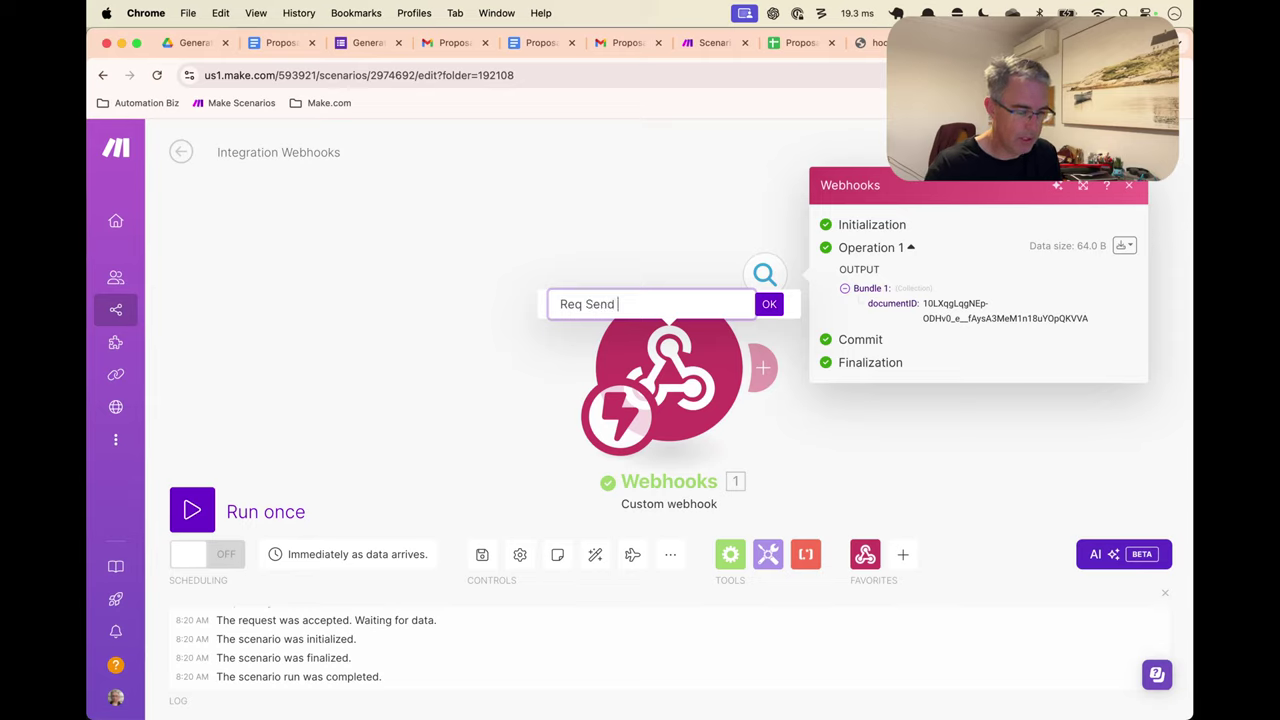
type("Document to")
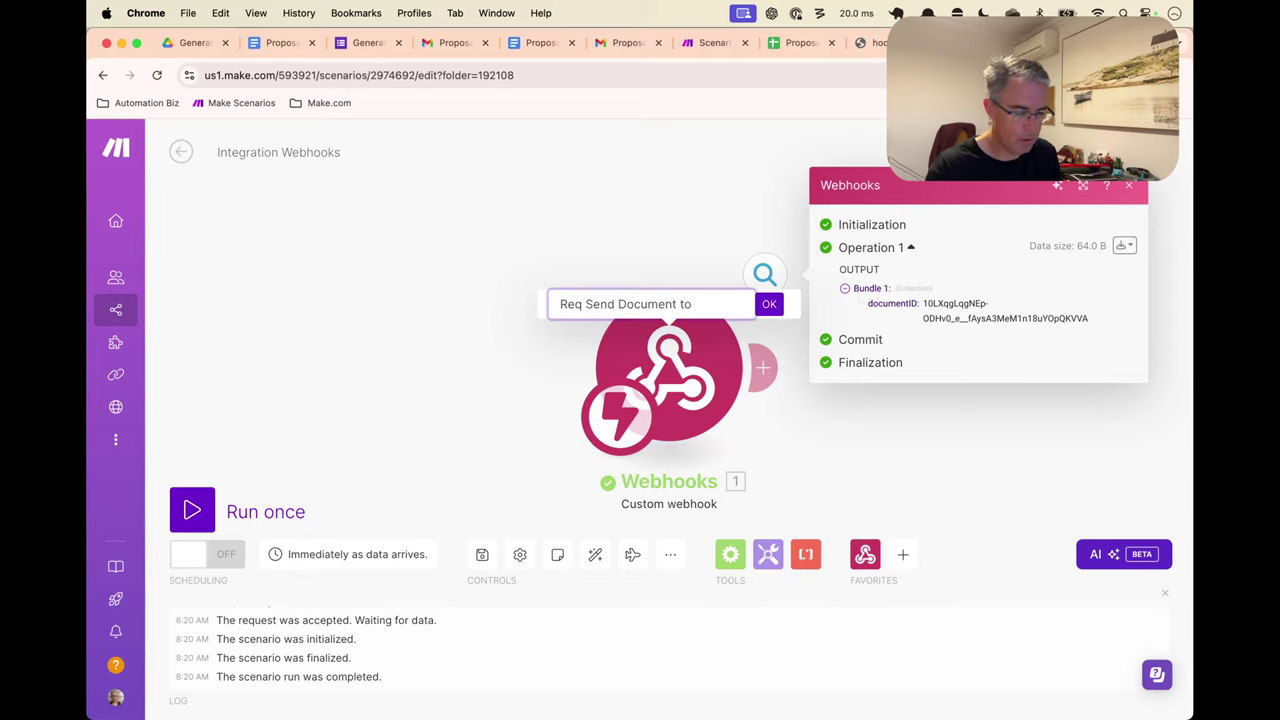
type(" Prospect")
key("Return")
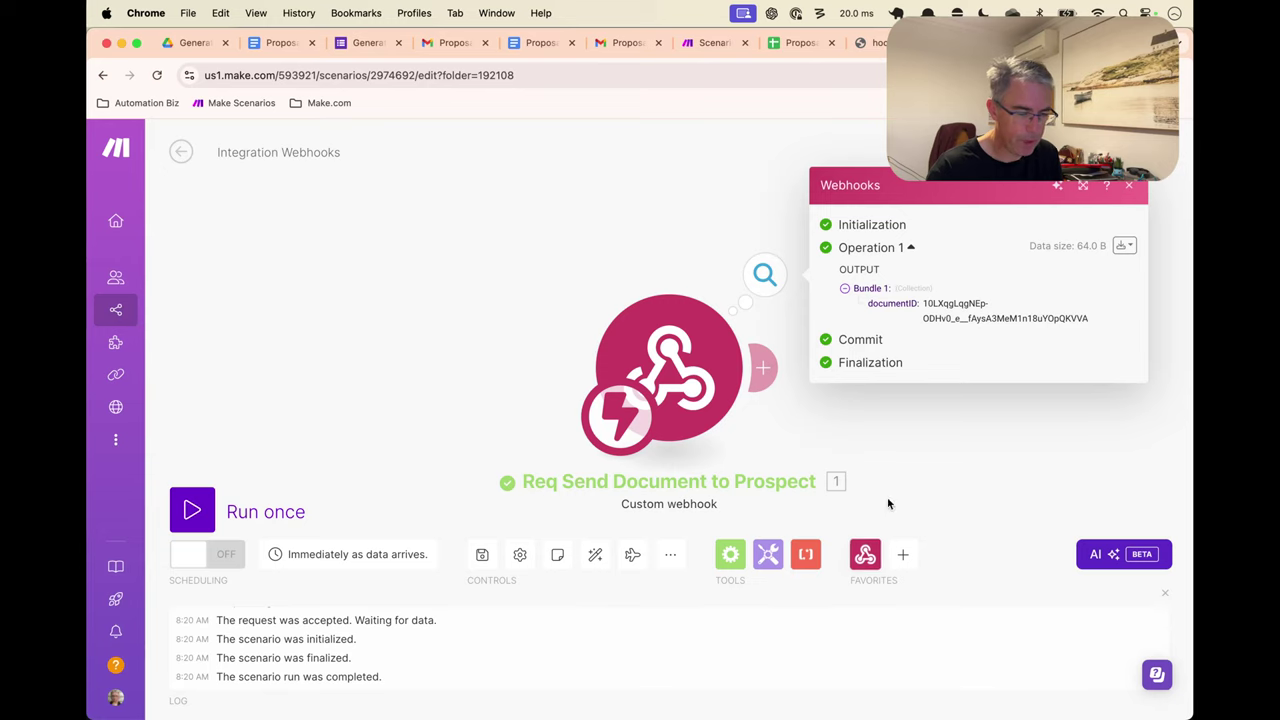
left_click(900, 453)
left_click_drag(842, 385, 580, 351)
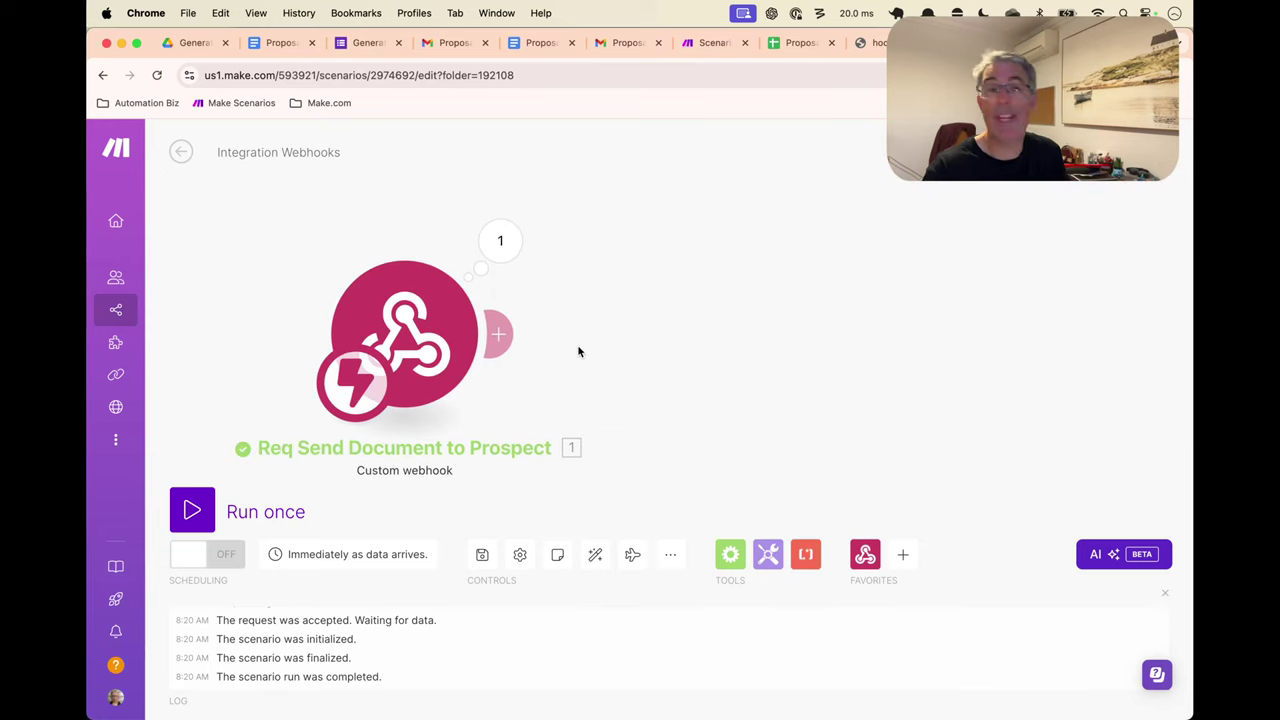
Add a Google Sheets Search Rows module on the Proposal Inputs spreadsheet, Sheet1
left_click(500, 332)
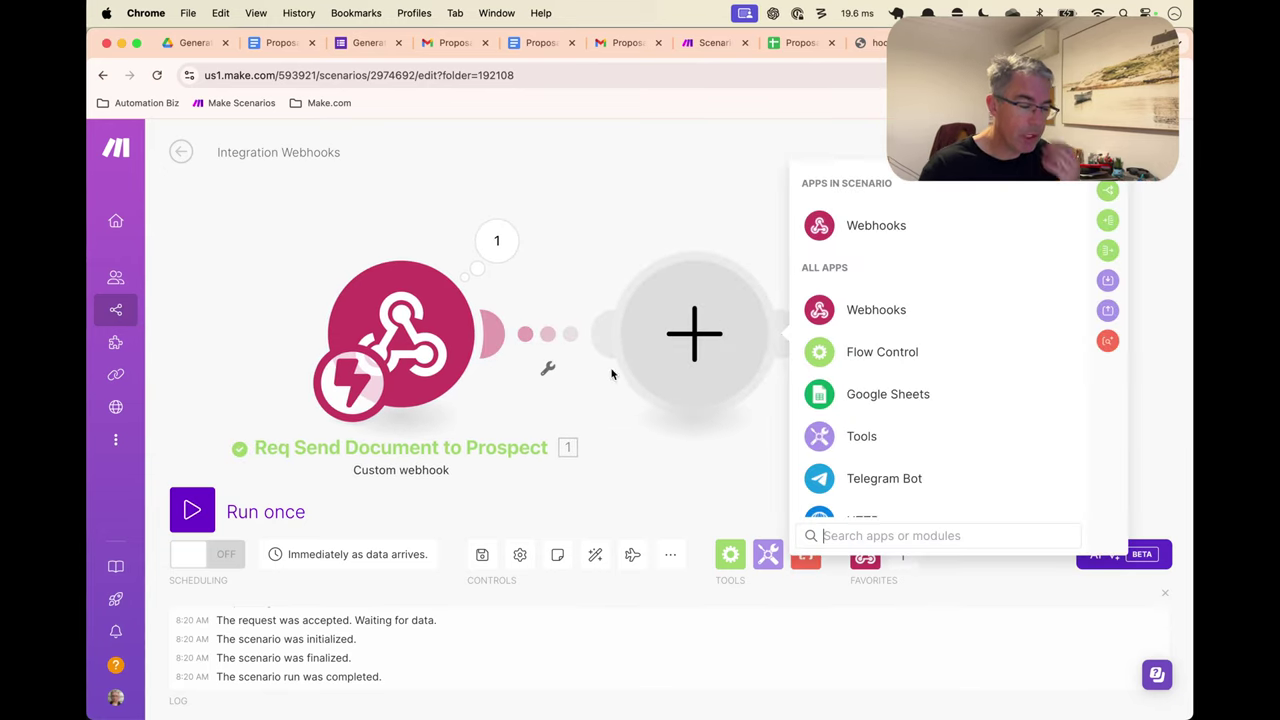
left_click(928, 394)
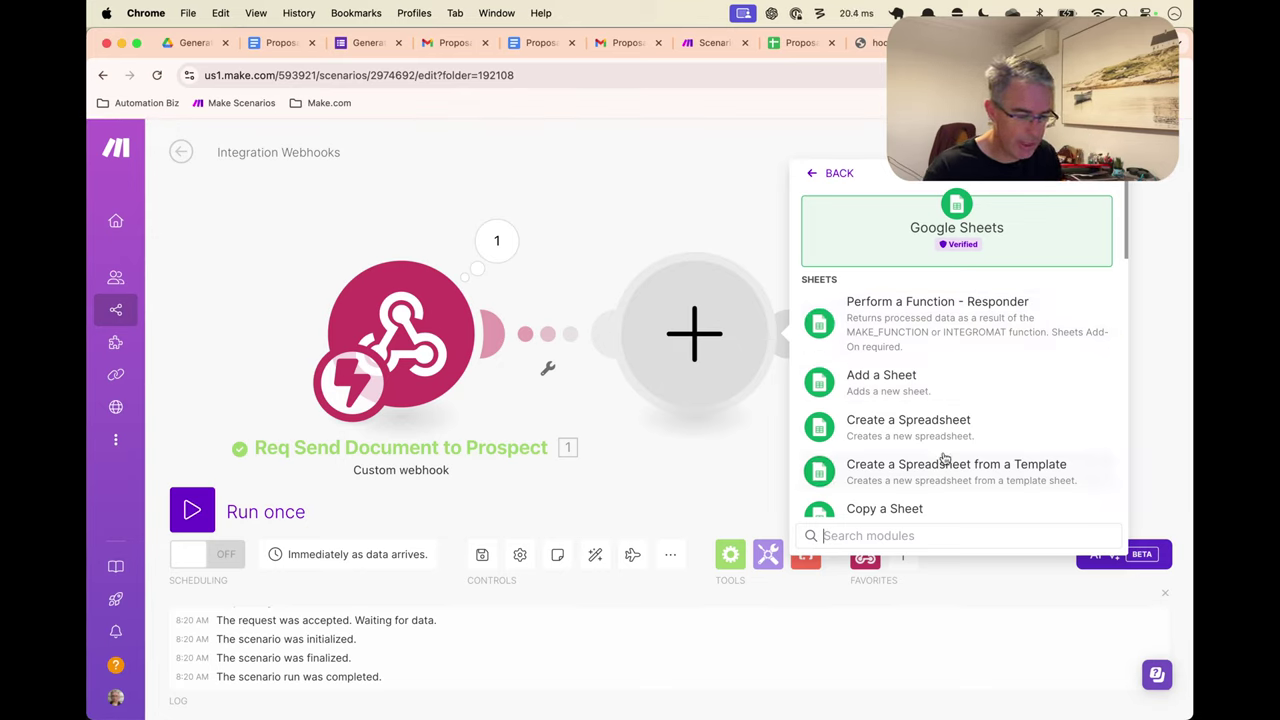
type("sear")
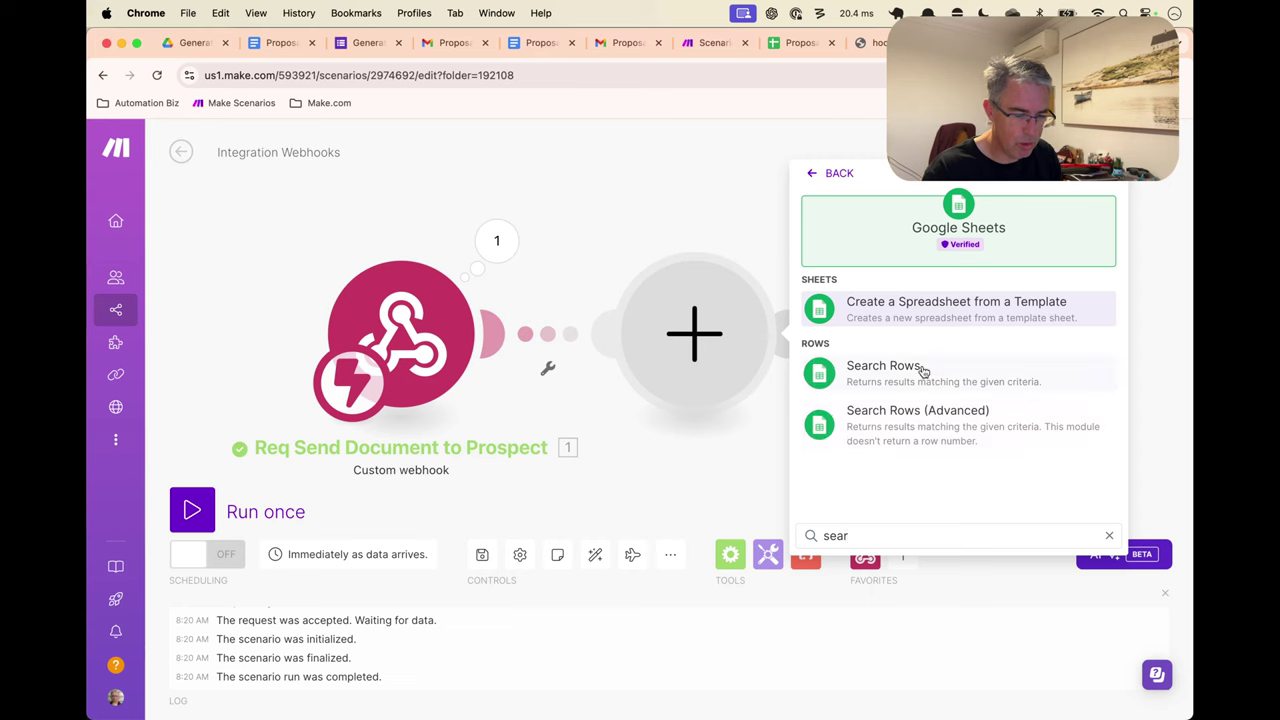
left_click(923, 372)
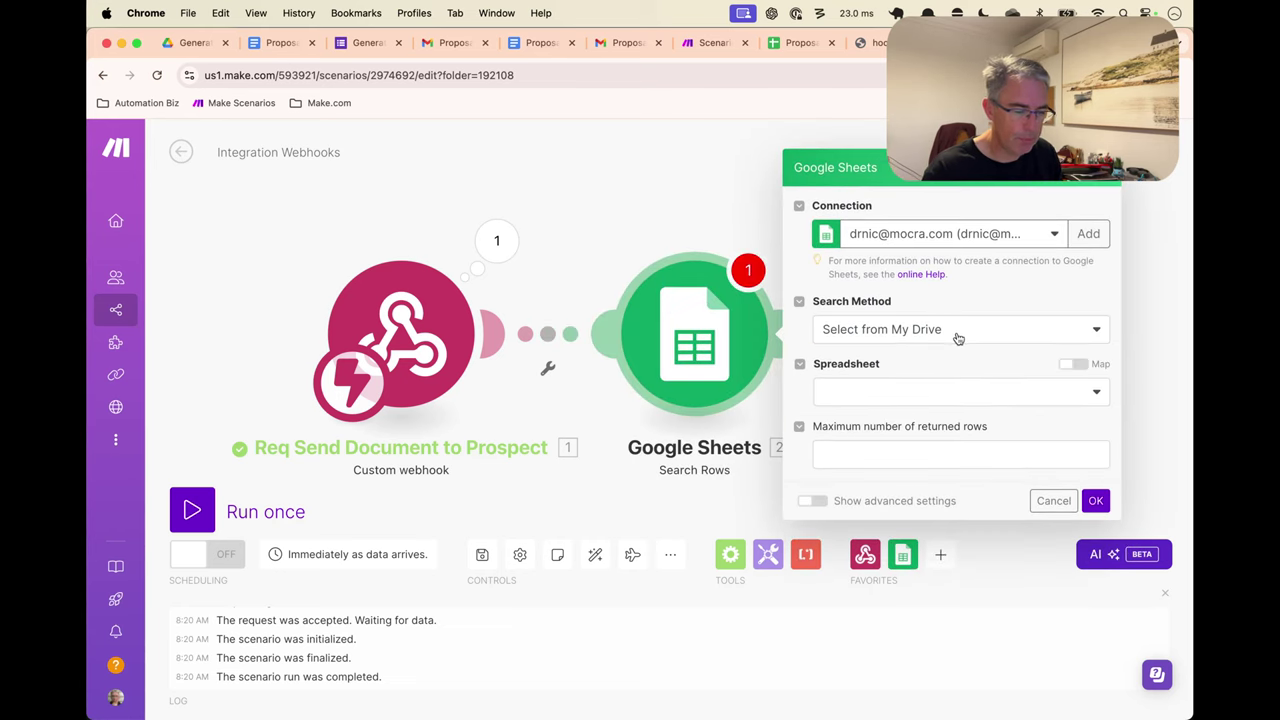
left_click(955, 335)
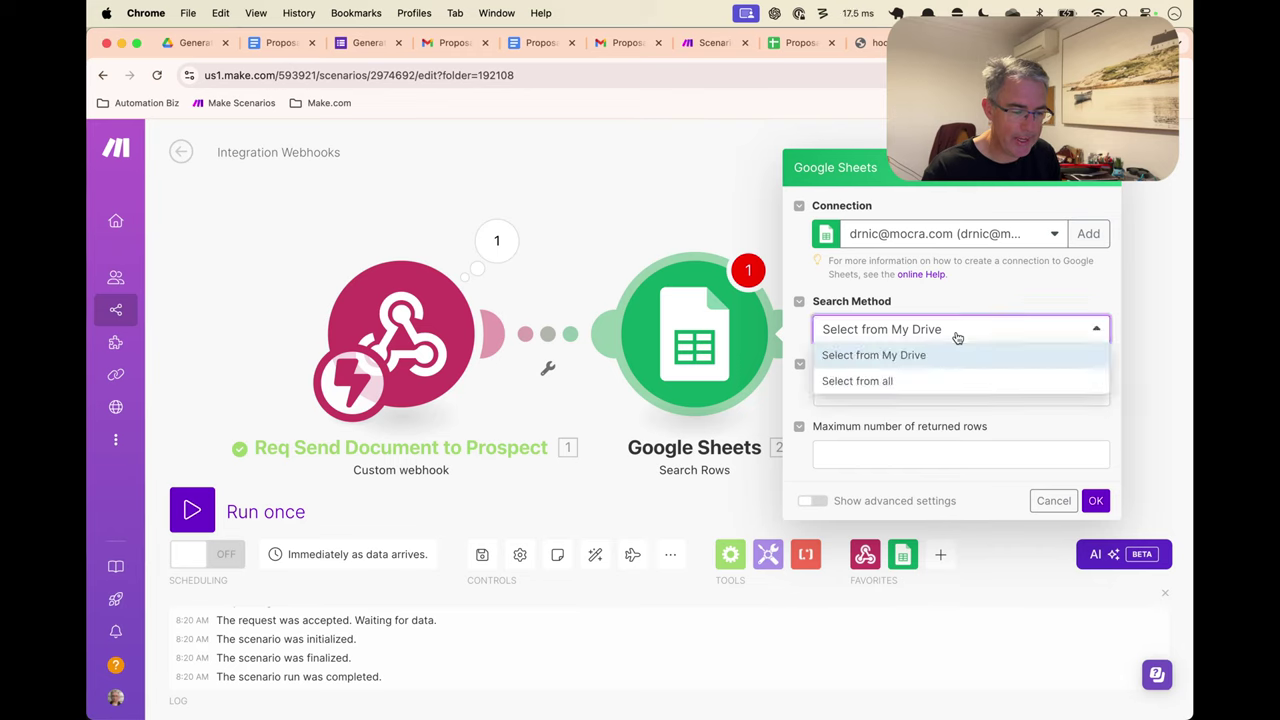
left_click(958, 338)
left_click(932, 398)
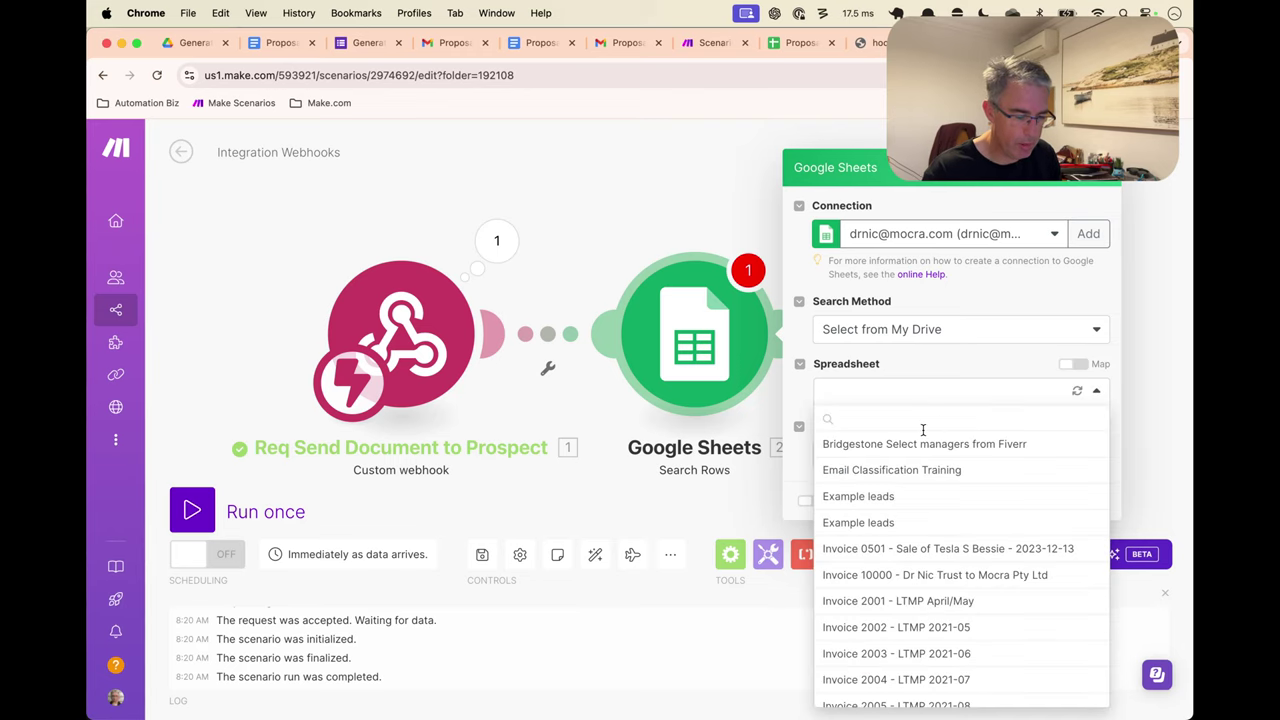
type("prop")
left_click(916, 446)
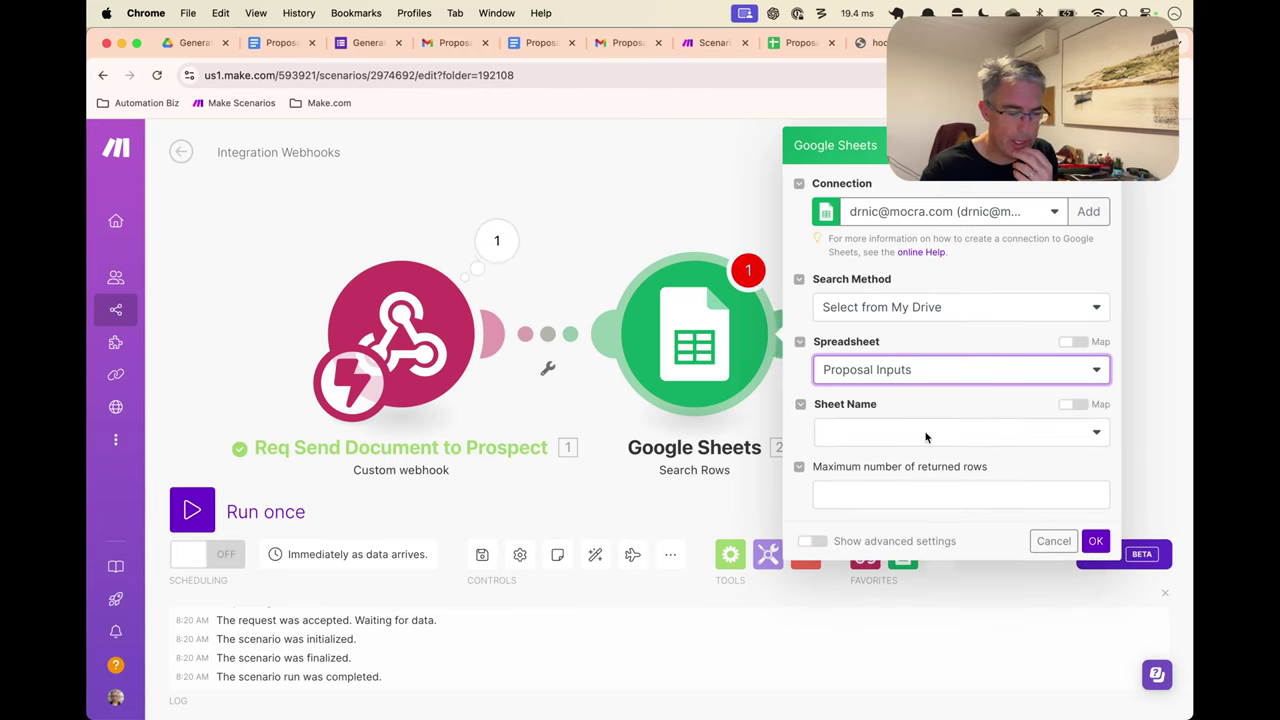
left_click(966, 432)
left_click(944, 480)
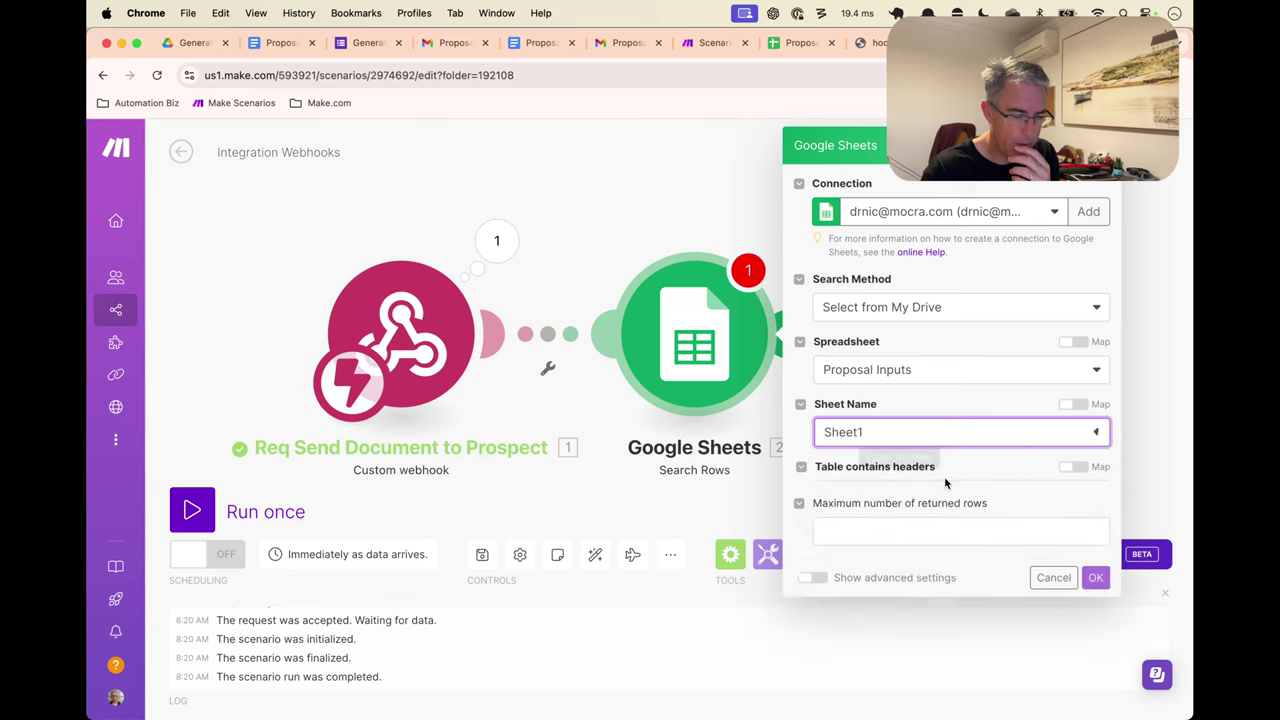
Set range A-Z, filter Document ID (H) equal to 1.documentID, limit 1, and save
scroll(956, 404, "down", 3)
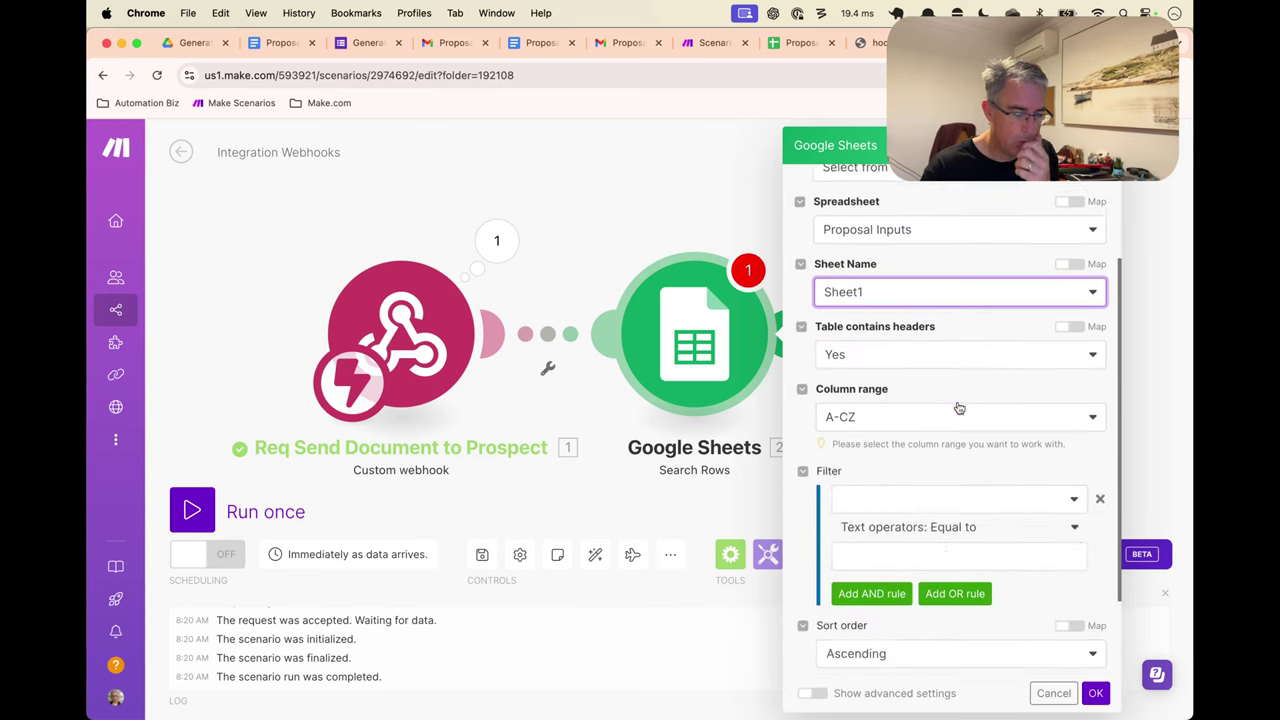
scroll(958, 408, "down", 3)
left_click(932, 263)
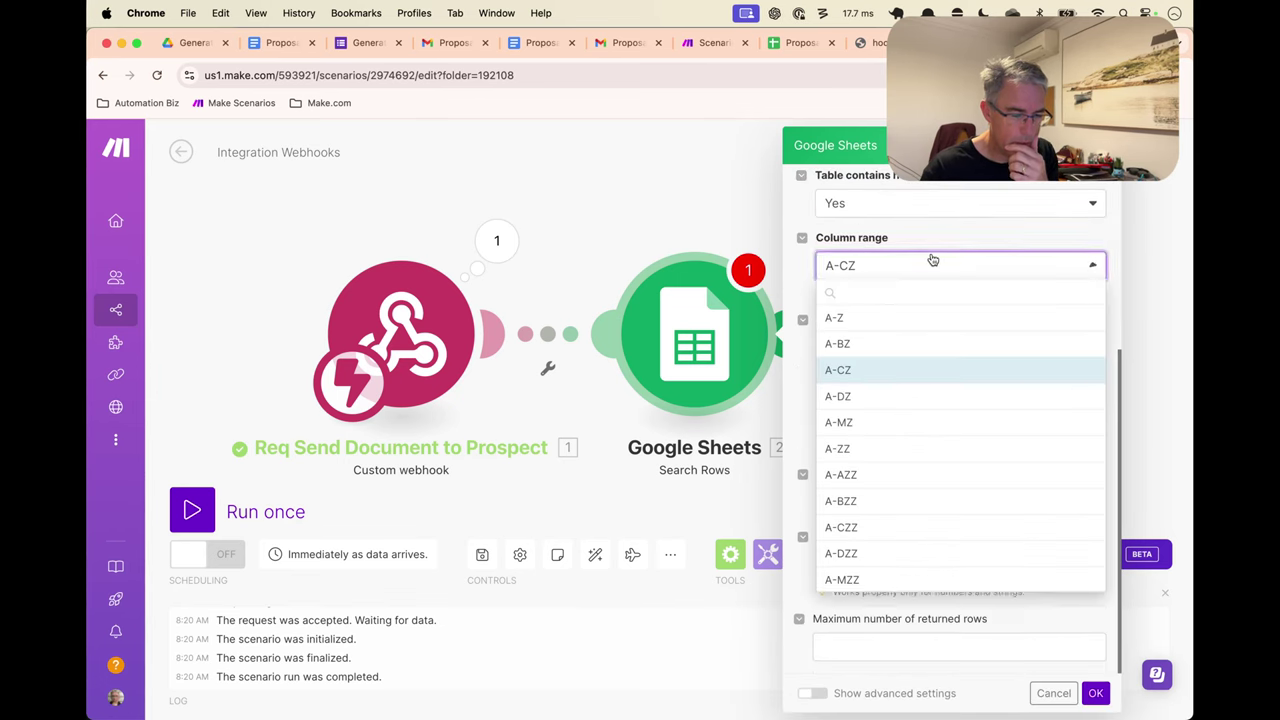
left_click(897, 320)
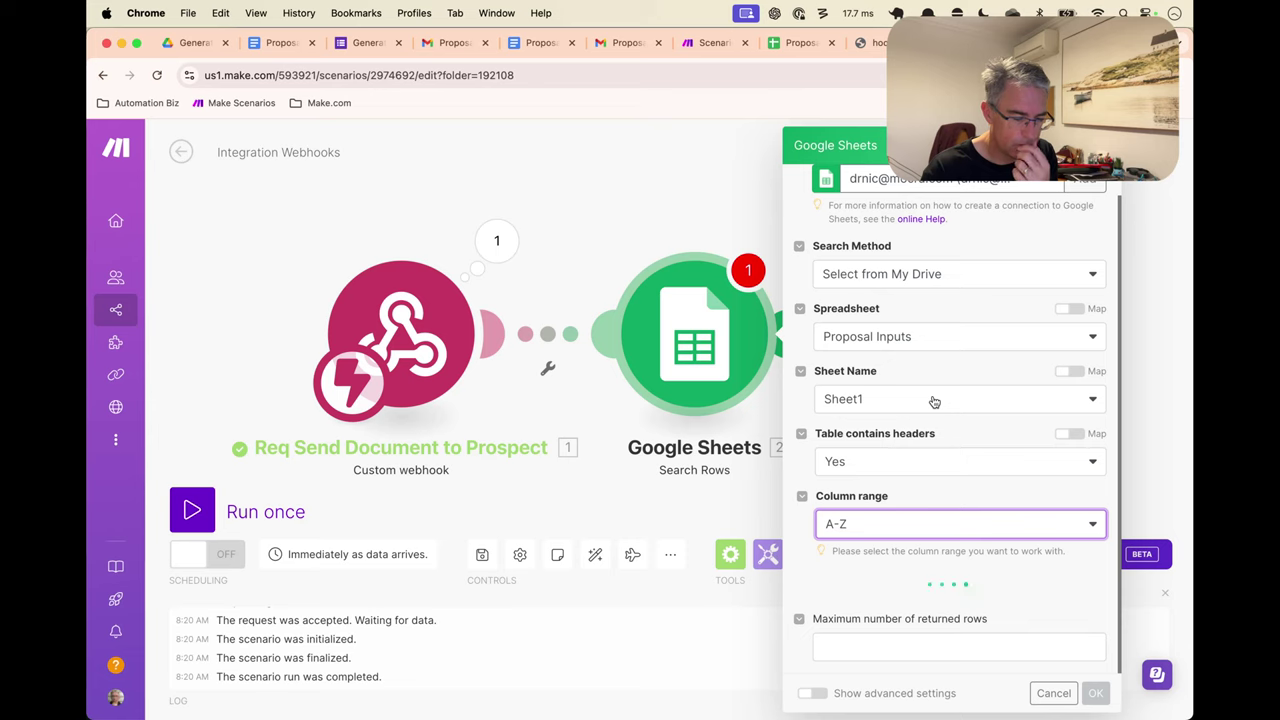
scroll(934, 403, "down", 5)
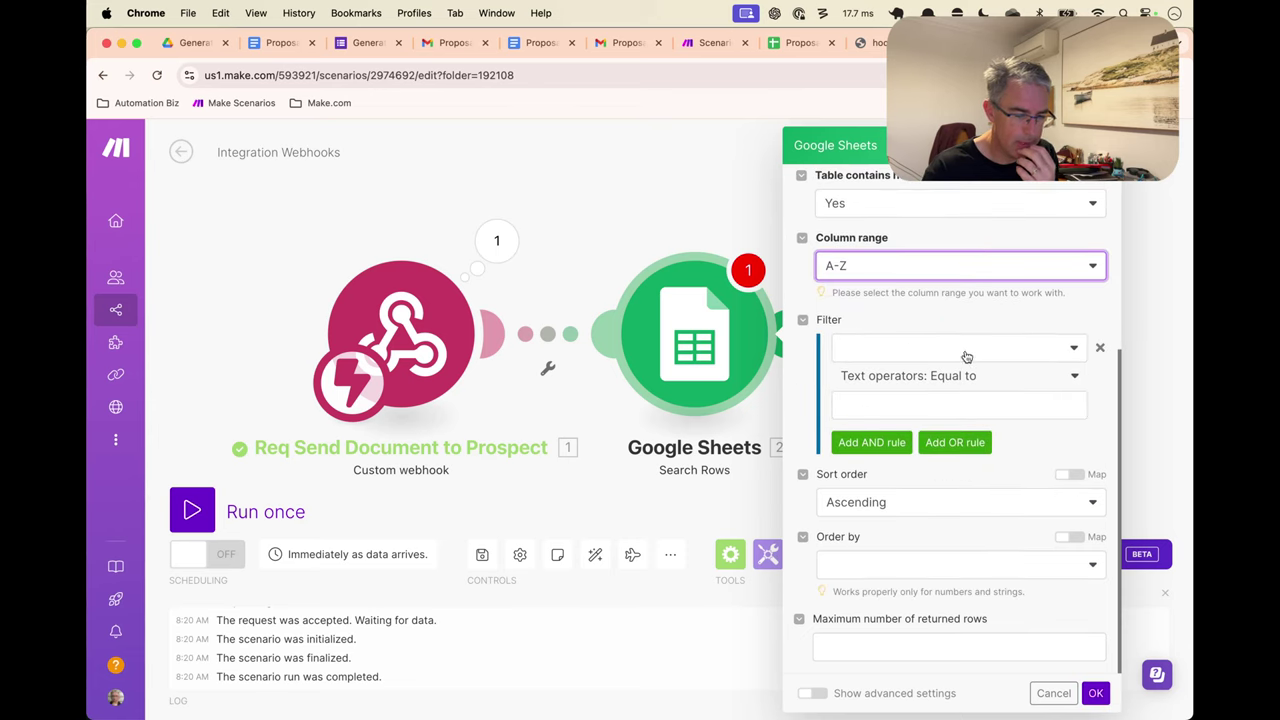
left_click(966, 352)
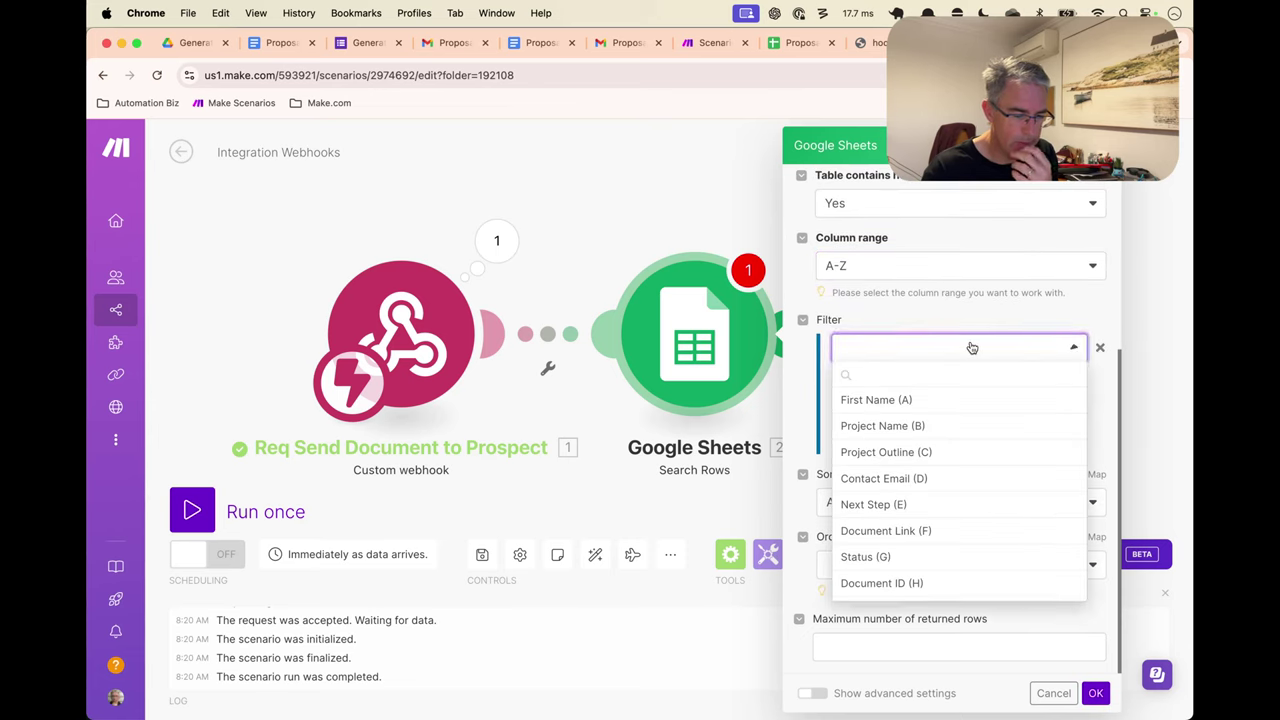
left_click(881, 583)
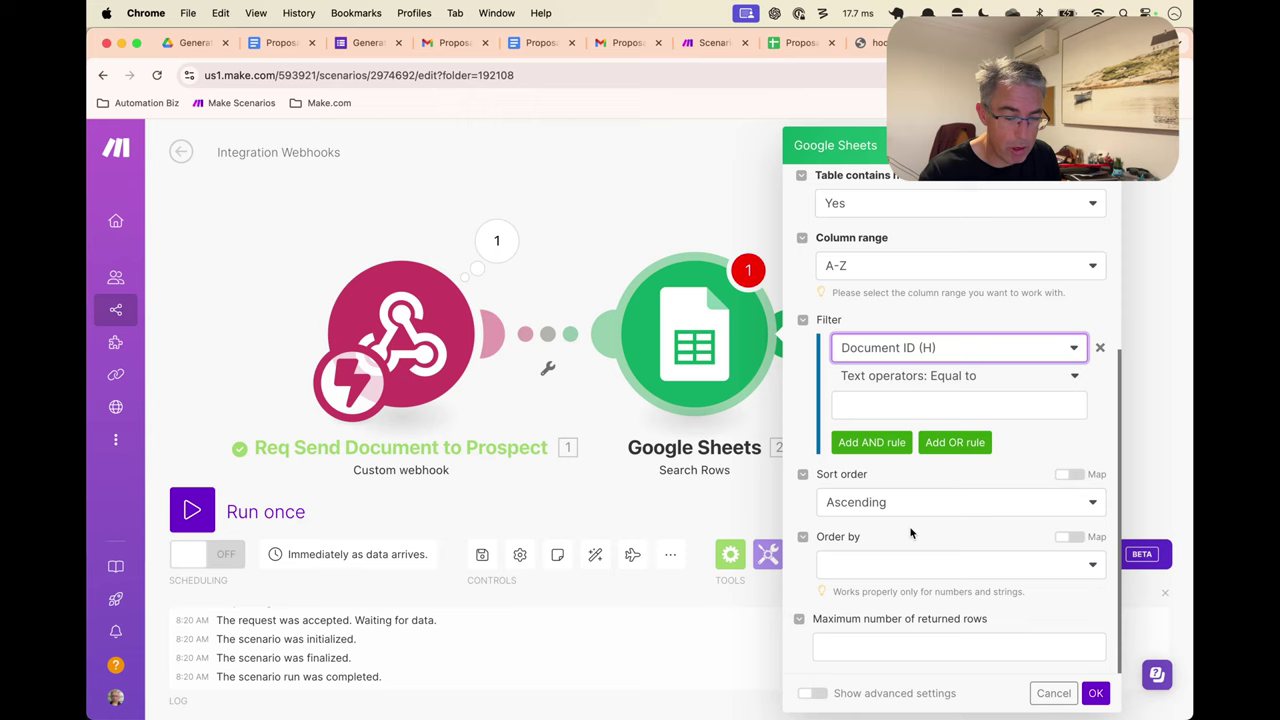
left_click(930, 404)
left_click(642, 459)
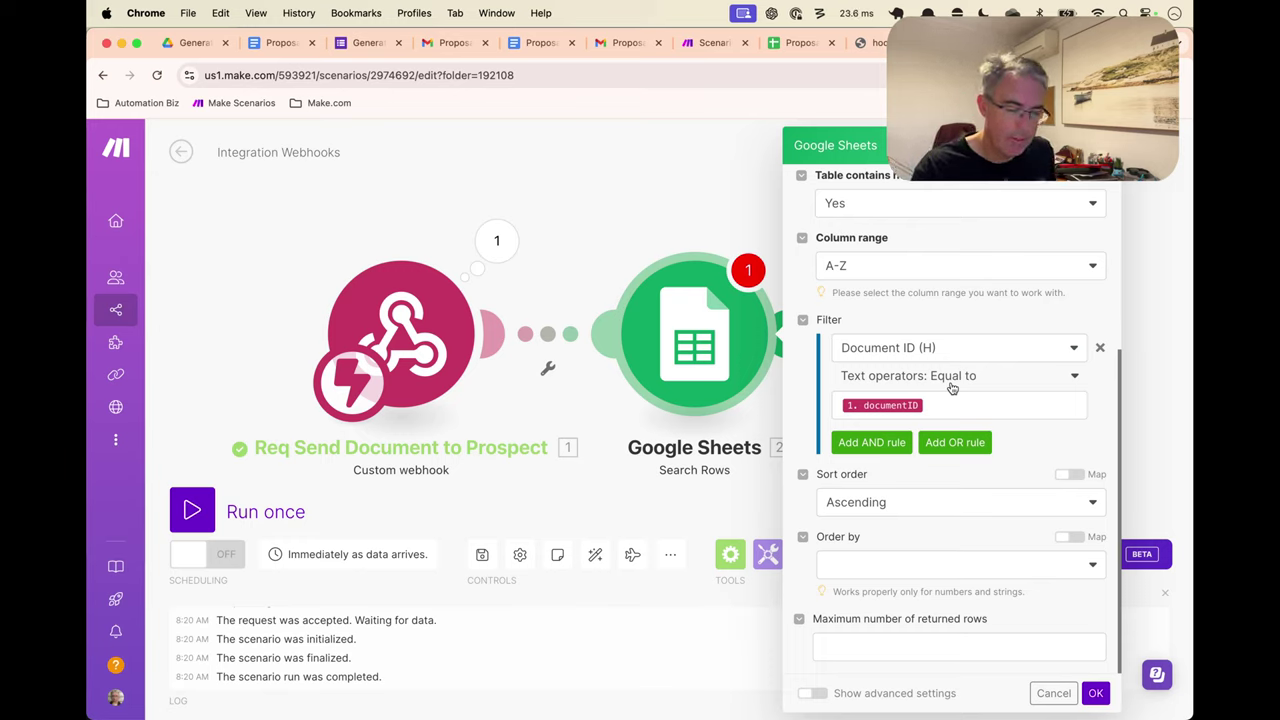
left_click(927, 648)
type("1")
left_click(1037, 617)
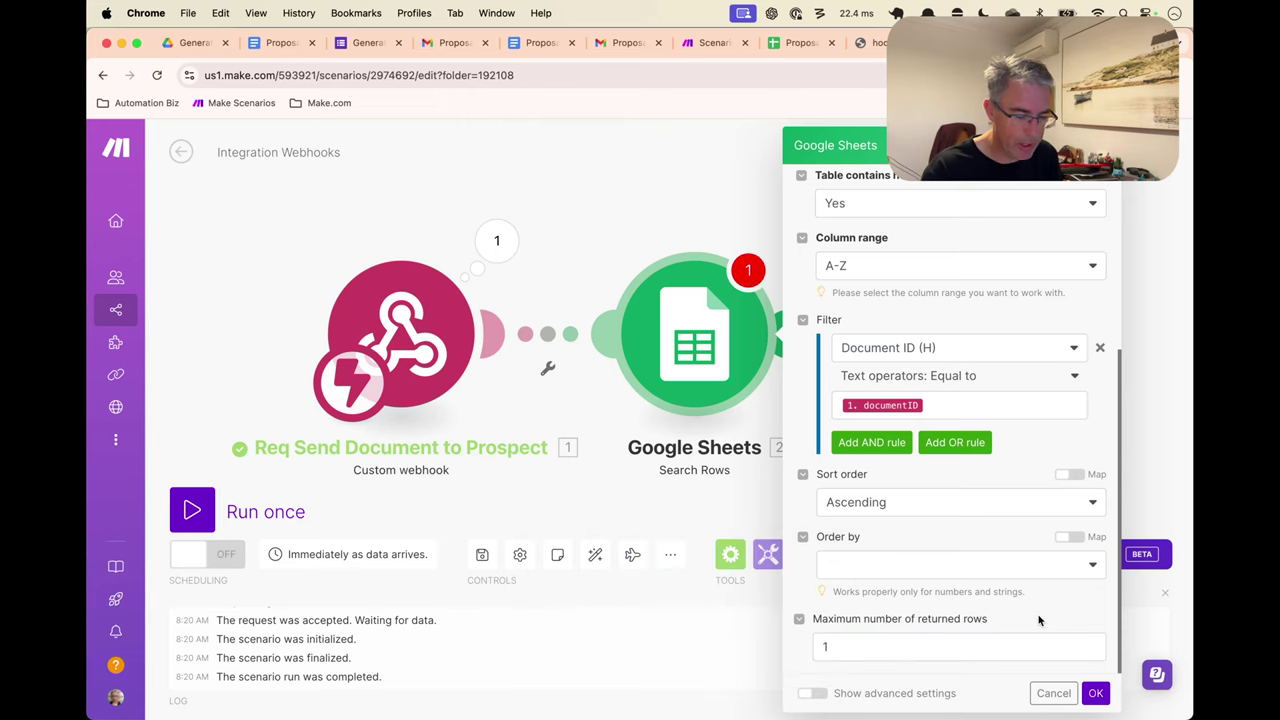
left_click(1097, 696)
Rename the Search Rows module to 'Find Row by Document ID'
right_click(726, 356)
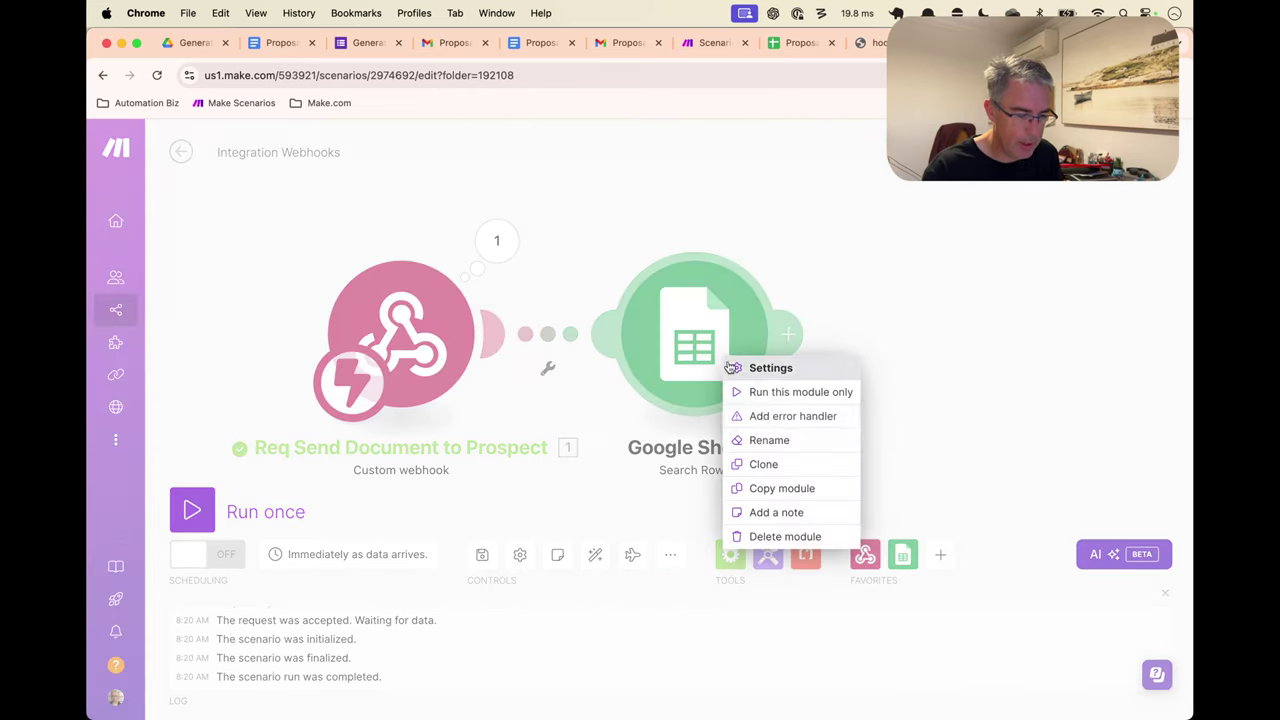
left_click(775, 437)
type("Find")
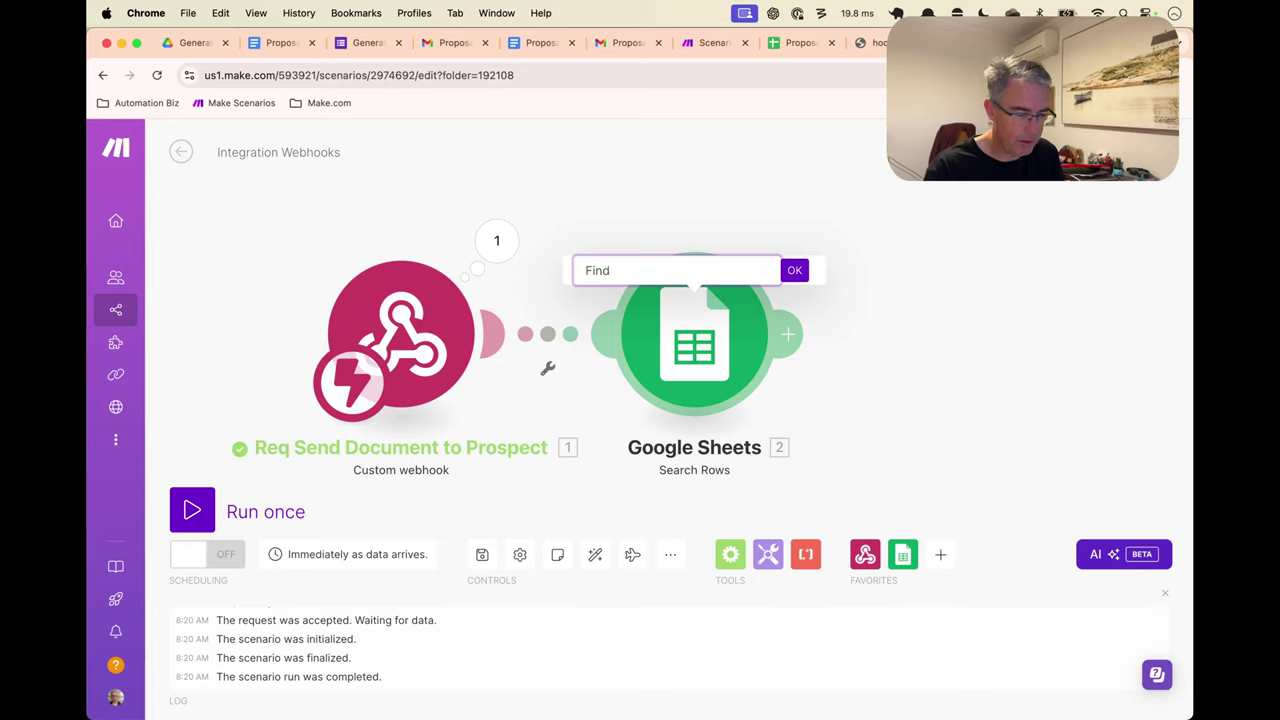
type(" Row by Document ID")
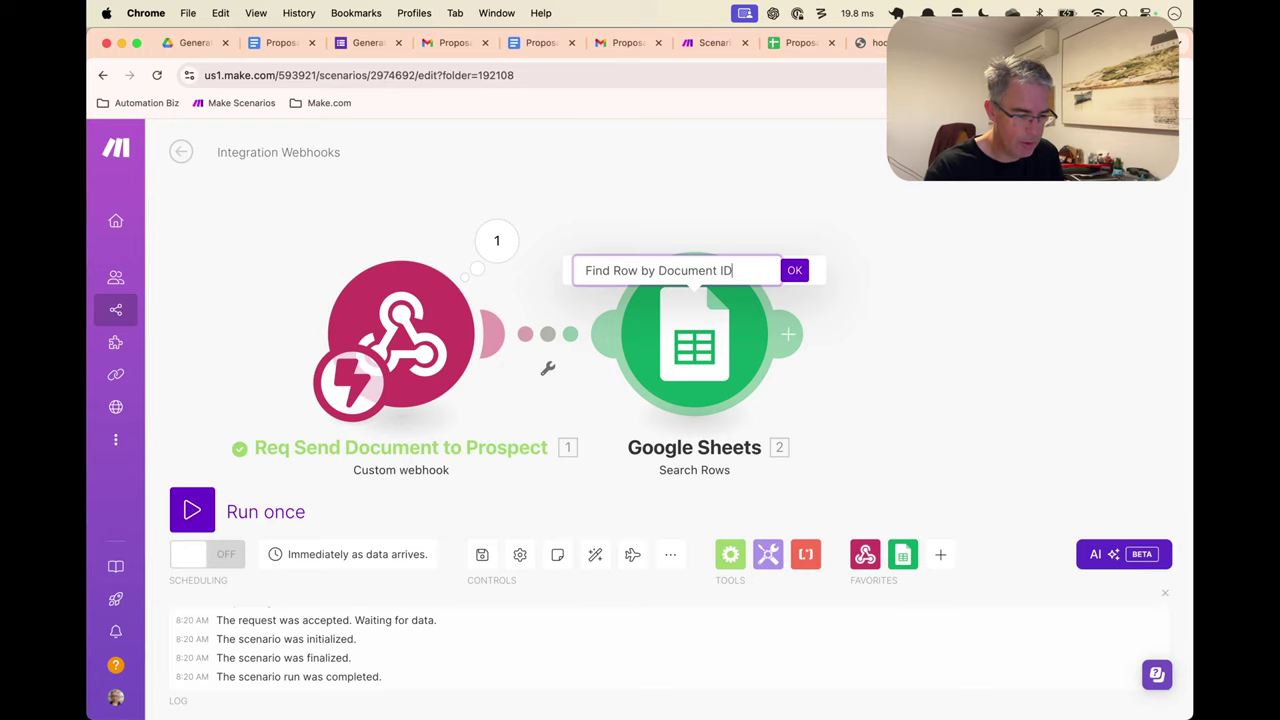
key("Return")
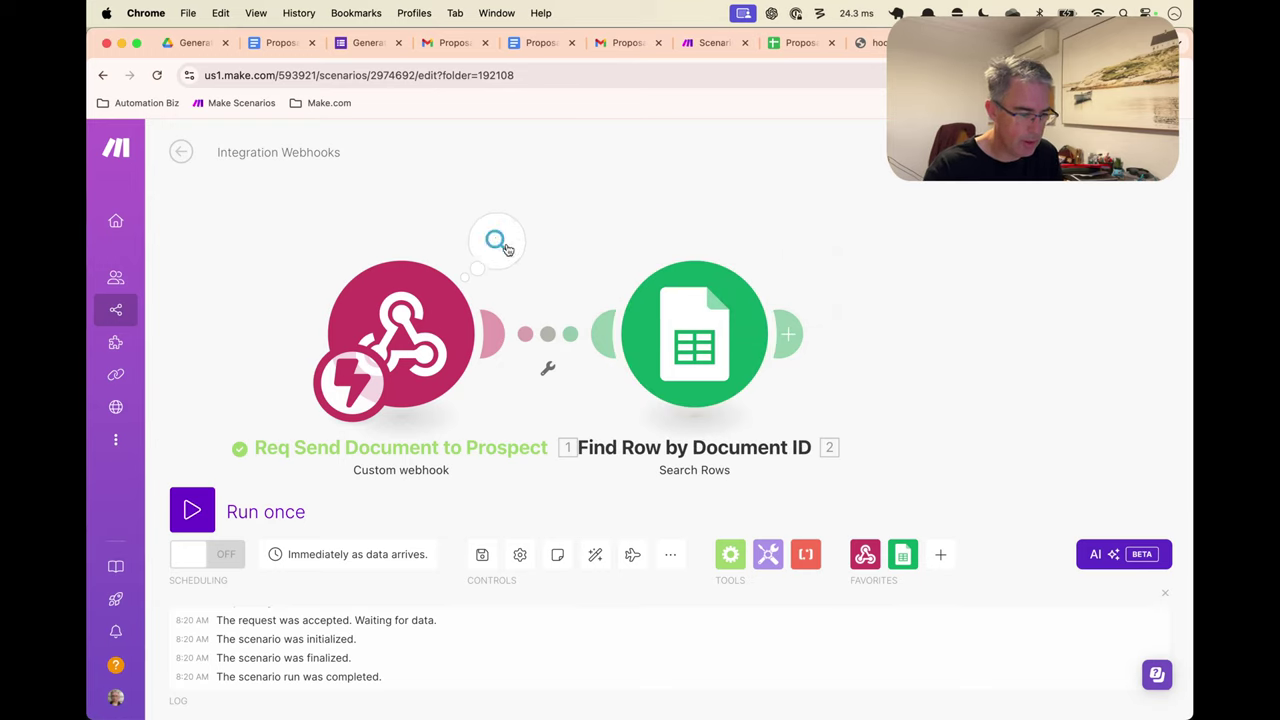
left_click(496, 241)
Run only the Find Row by Document ID module, using the webhook's copied documentID as input
triple_click(730, 280)
key("super+c")
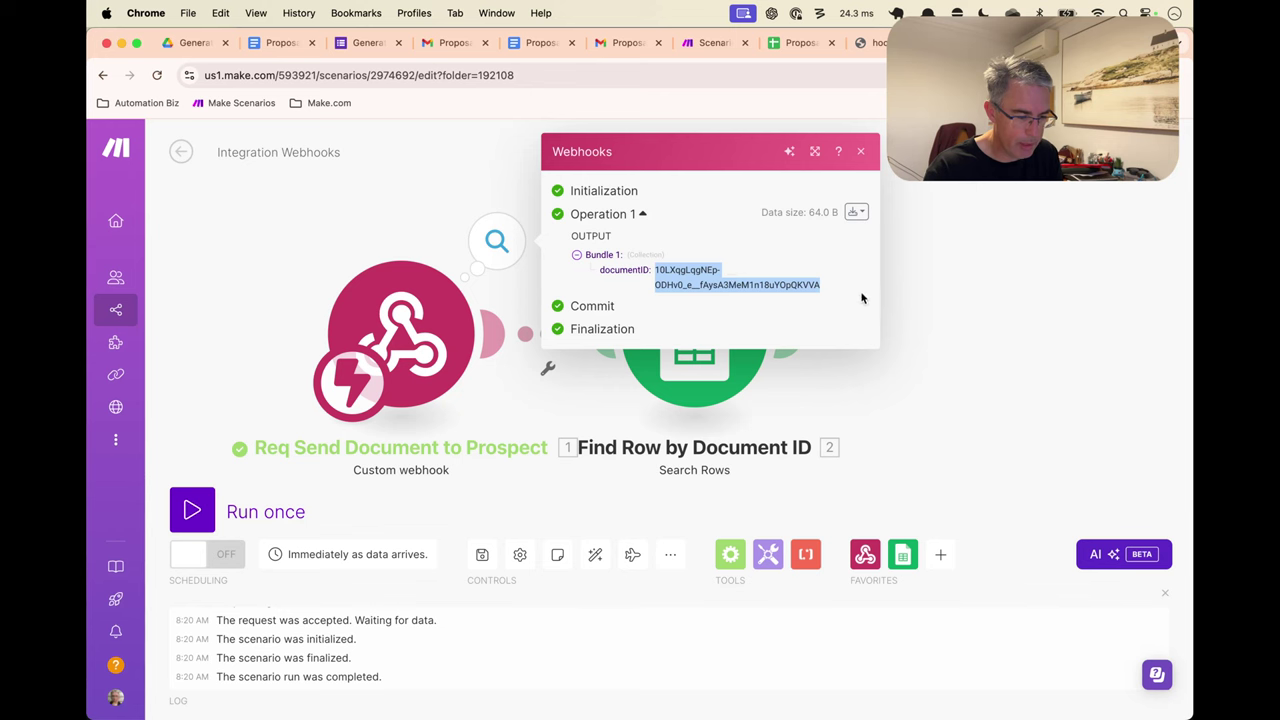
key("Escape")
right_click(725, 318)
left_click(807, 357)
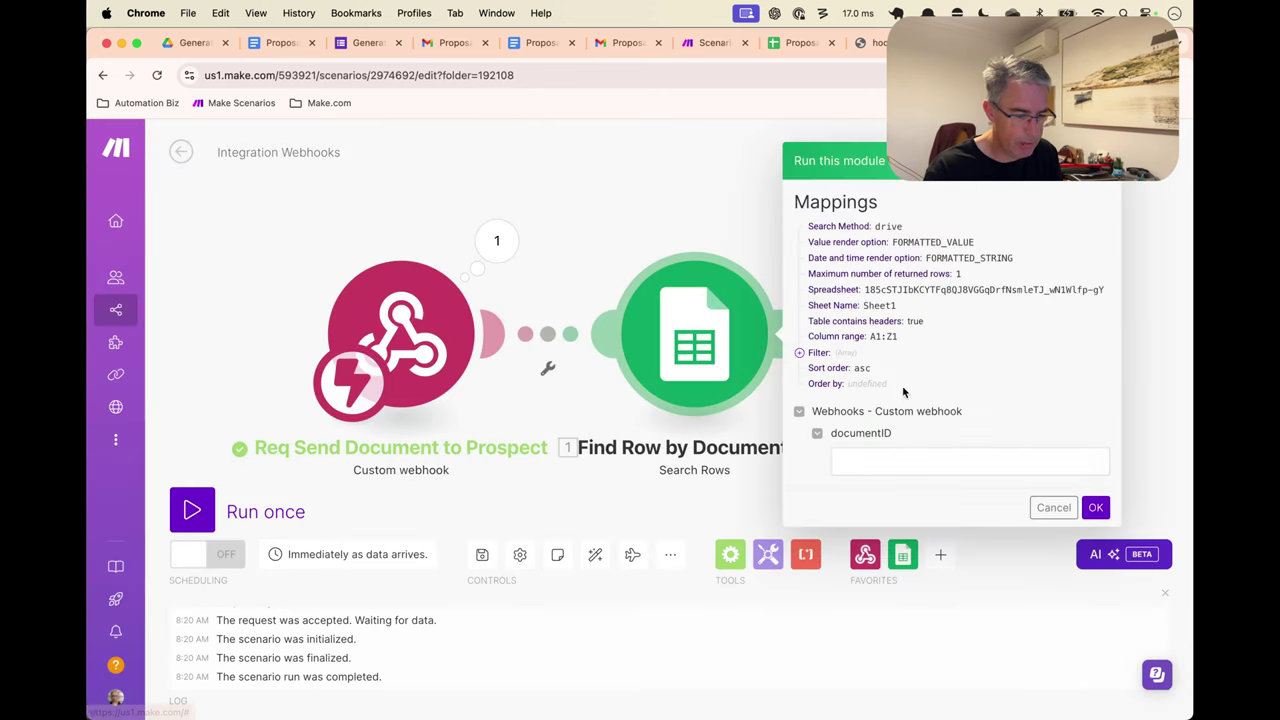
left_click(880, 457)
key("super+v")
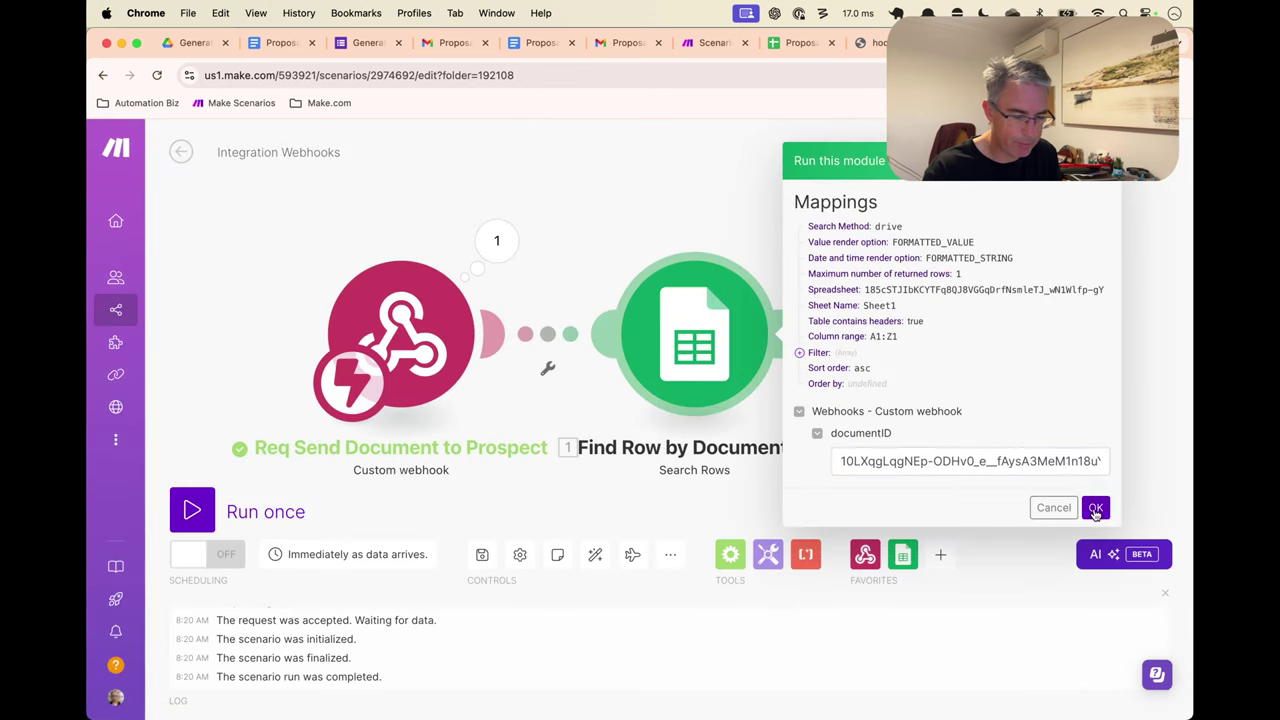
left_click(1095, 508)
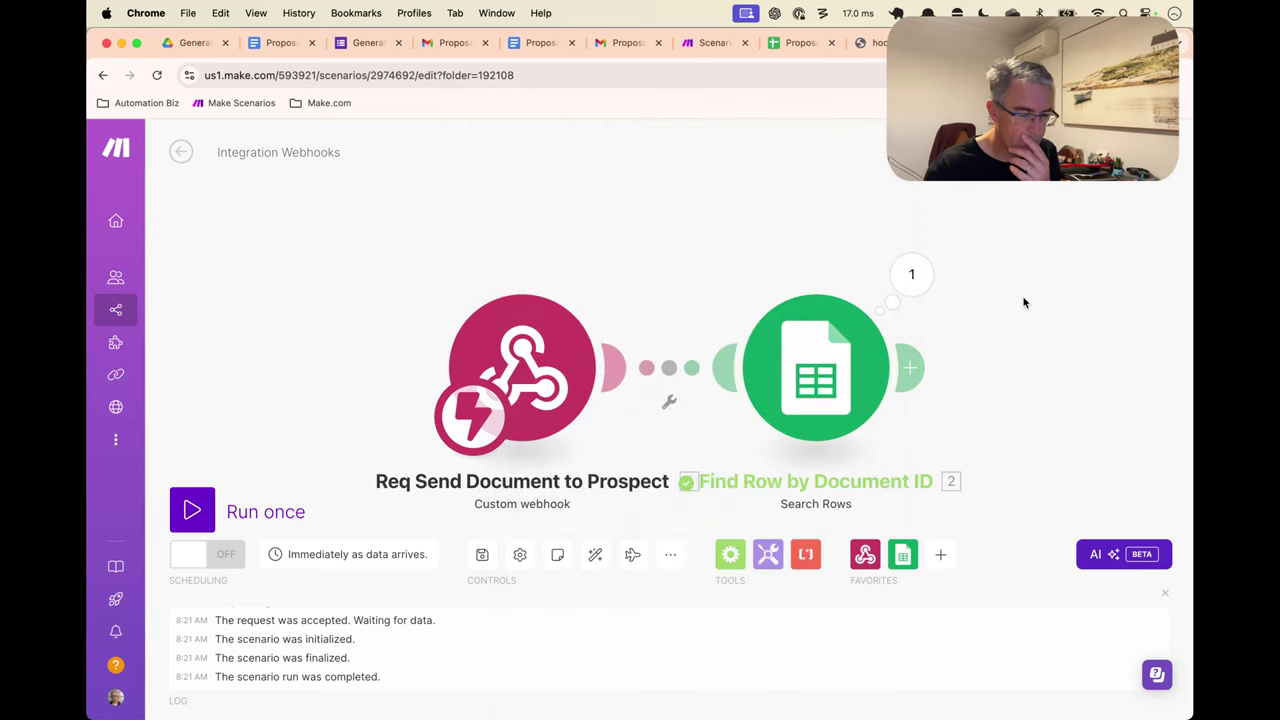
Check returned row 8's Contact Email, Document ID and Status 'Ready To Send', then close the output
scroll(880, 339, "down", 2)
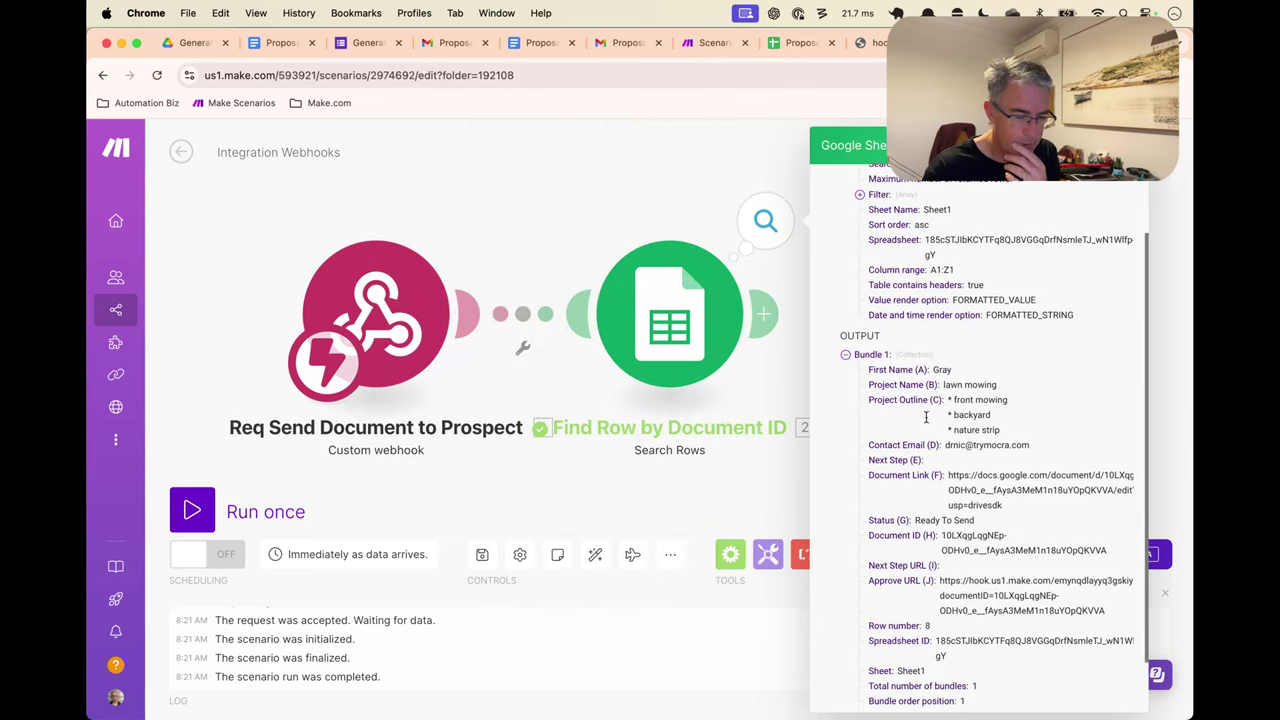
double_click(897, 370)
left_click_drag(895, 372, 1010, 451)
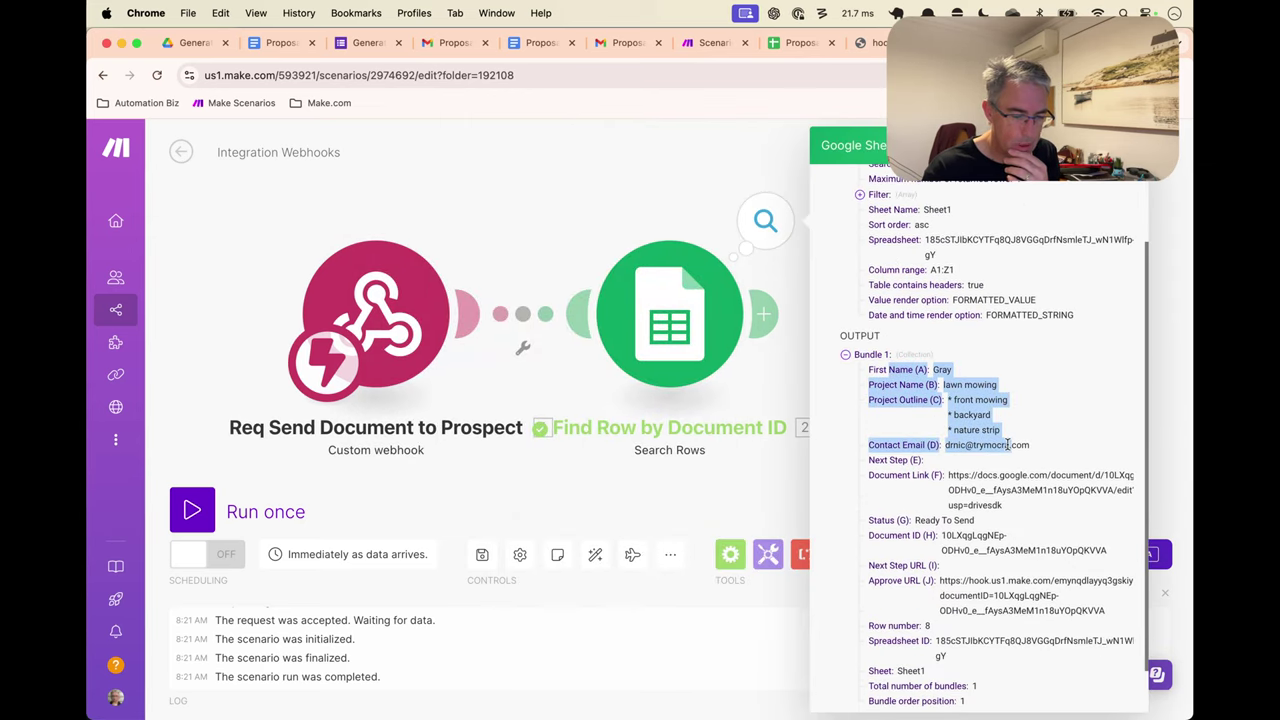
left_click(1010, 451)
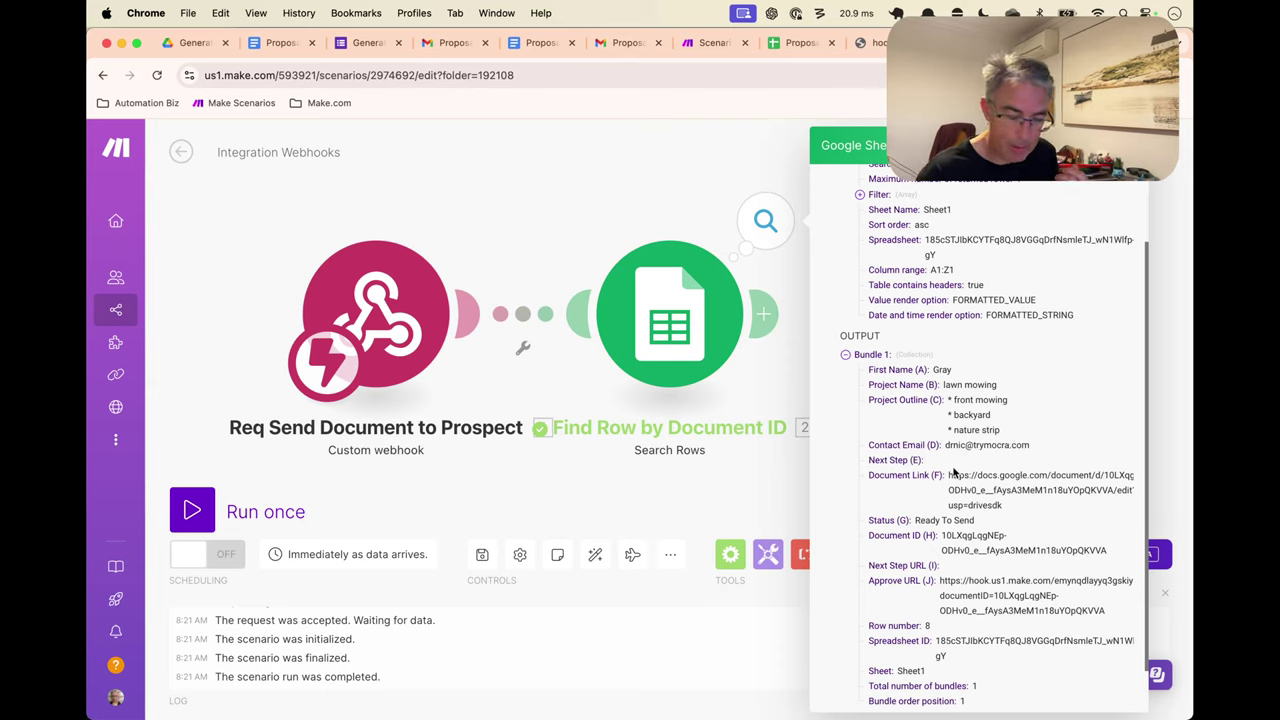
double_click(955, 535)
left_click_drag(955, 533, 1073, 548)
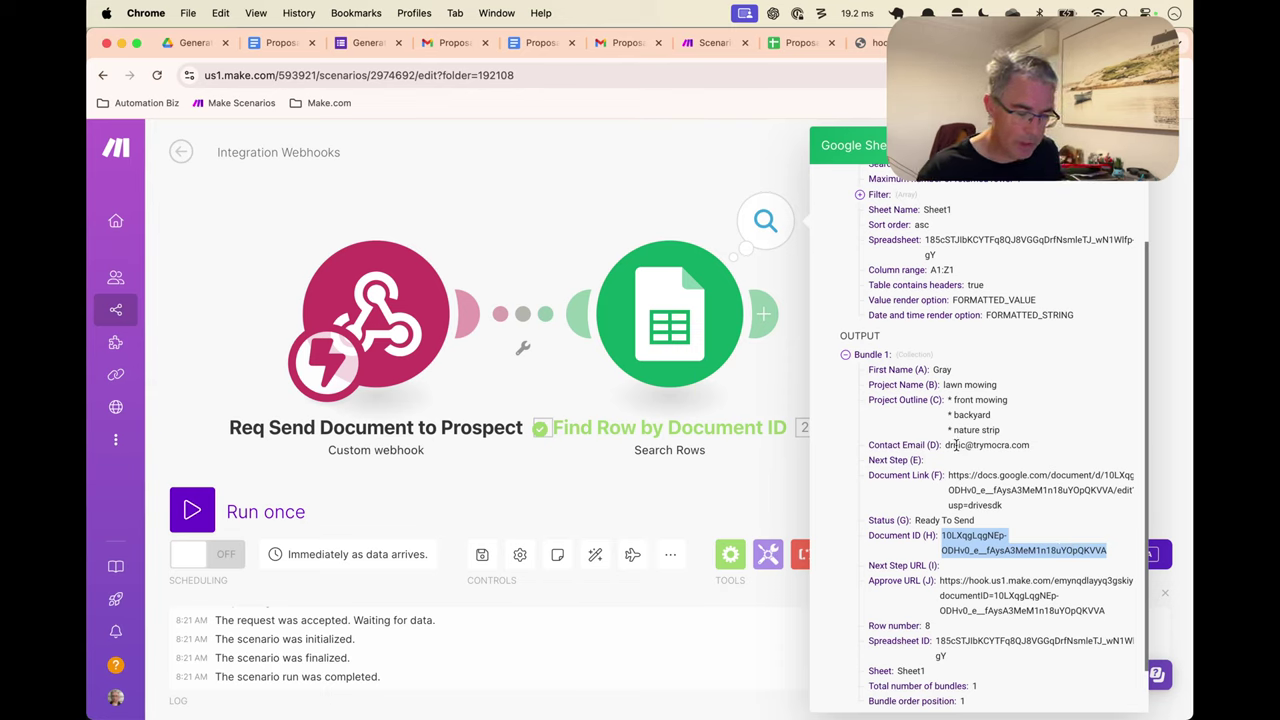
left_click_drag(946, 445, 1030, 445)
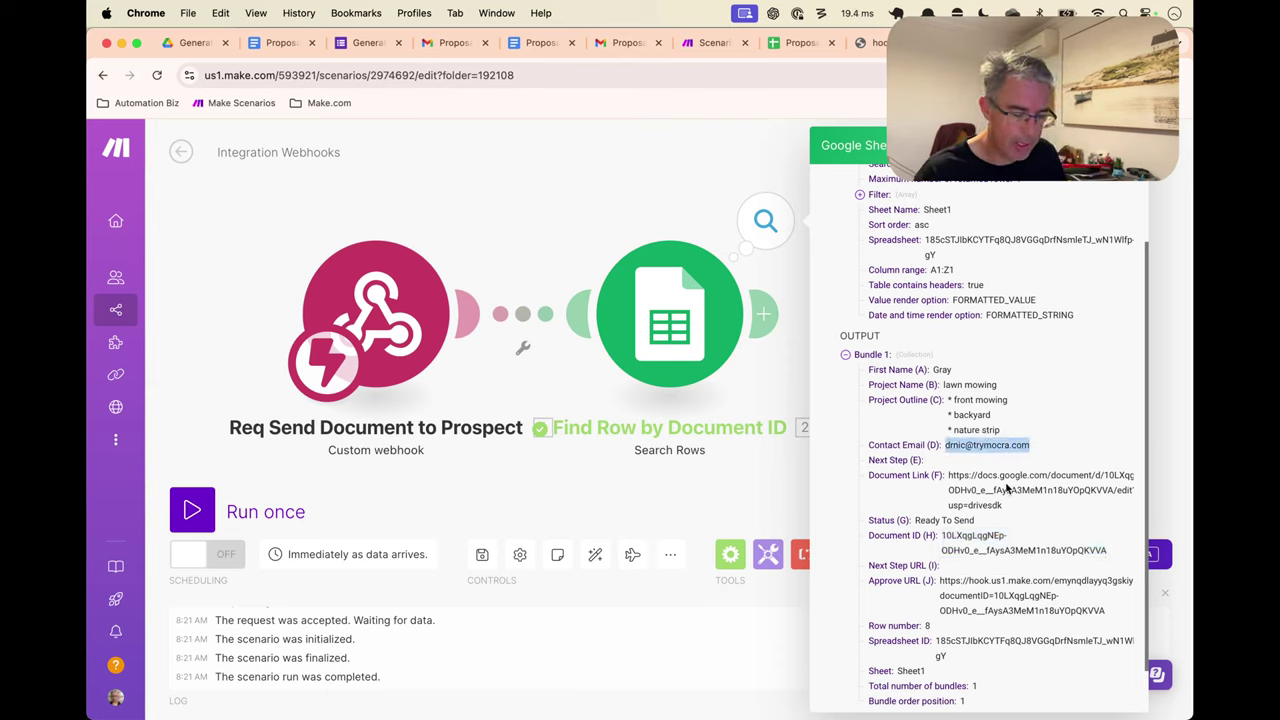
left_click_drag(916, 521, 977, 524)
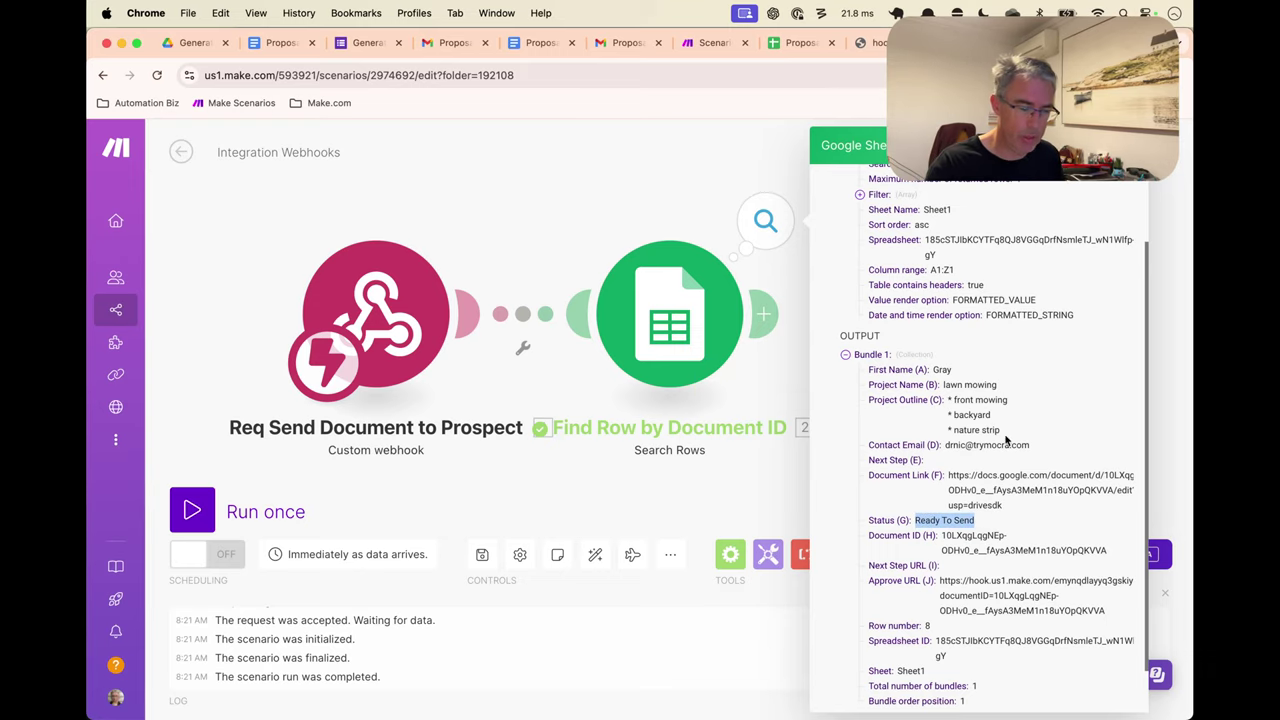
left_click(1140, 178)
left_click_drag(954, 249, 880, 240)
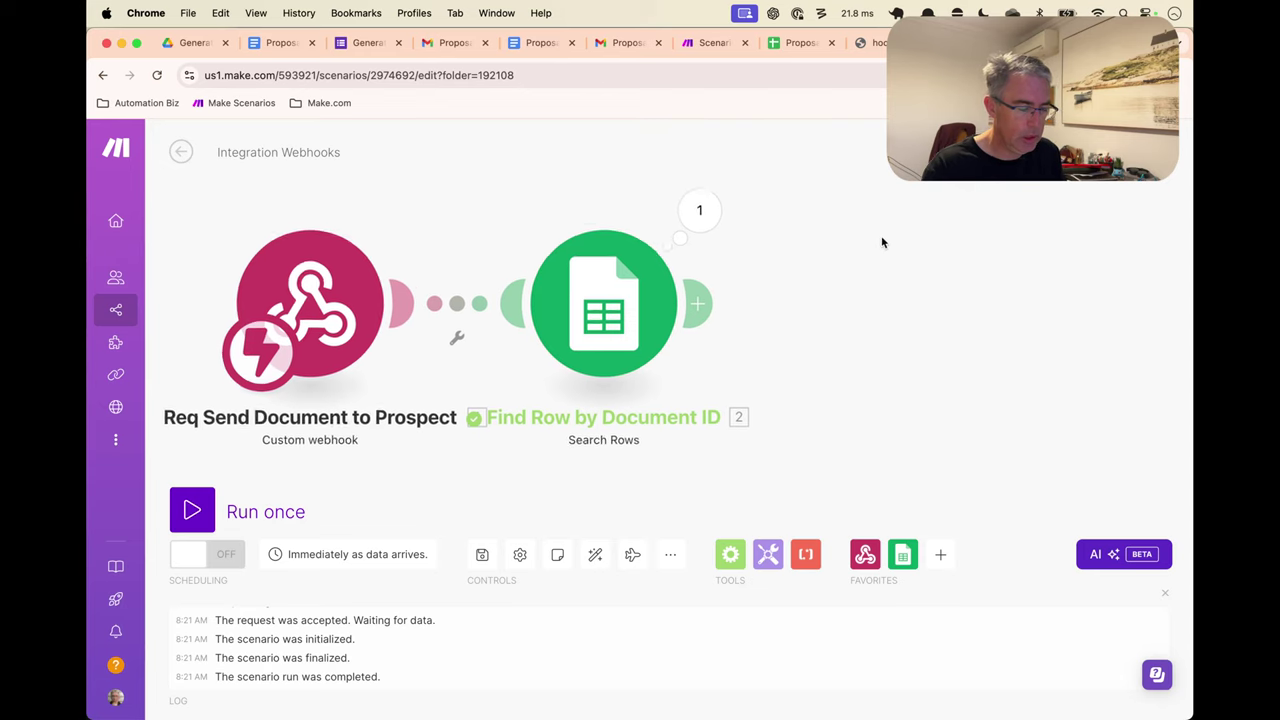
Add a Google Docs Download a Document module after the row search, mapping the webhook documentID
left_click(683, 305)
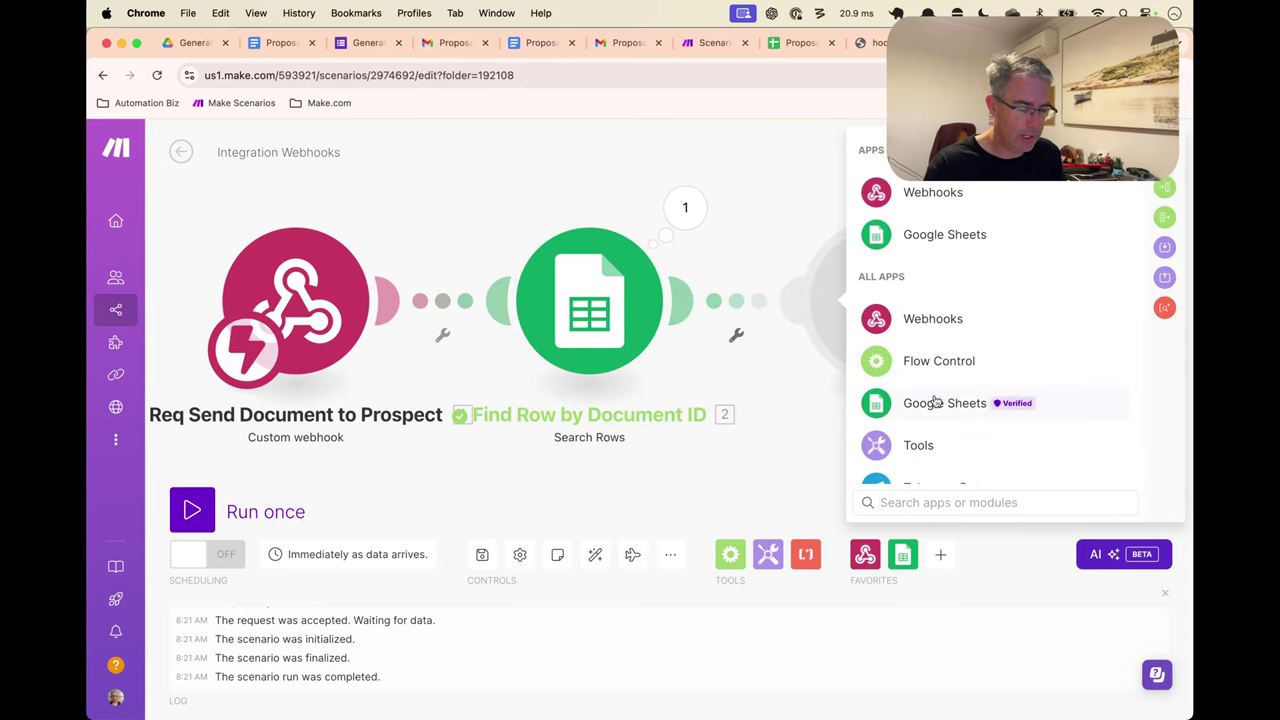
type("good")
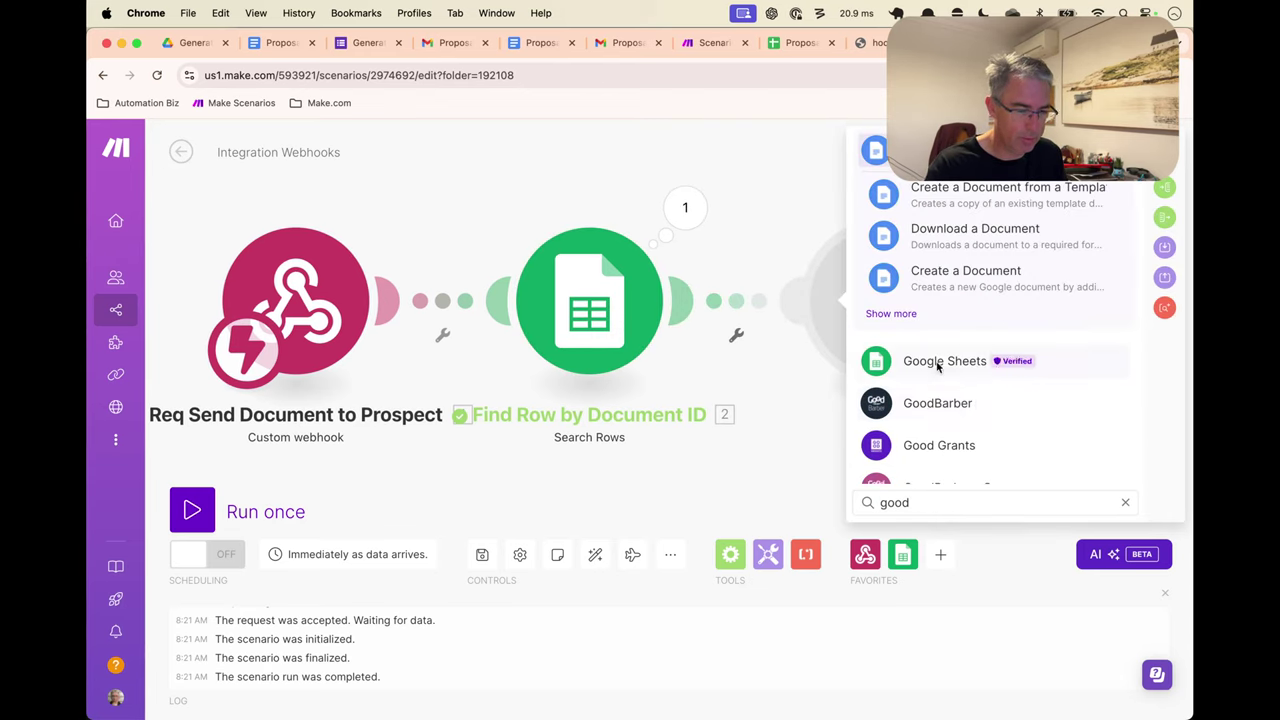
left_click(960, 232)
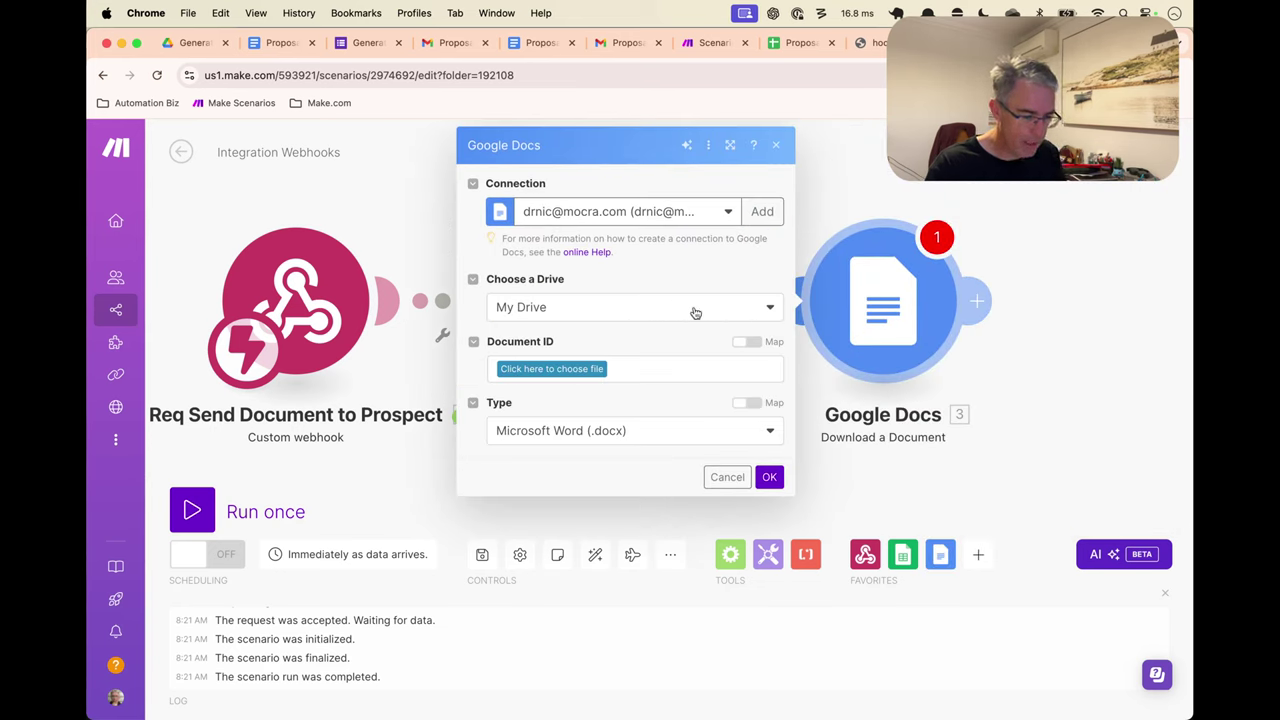
left_click(746, 343)
left_click(688, 371)
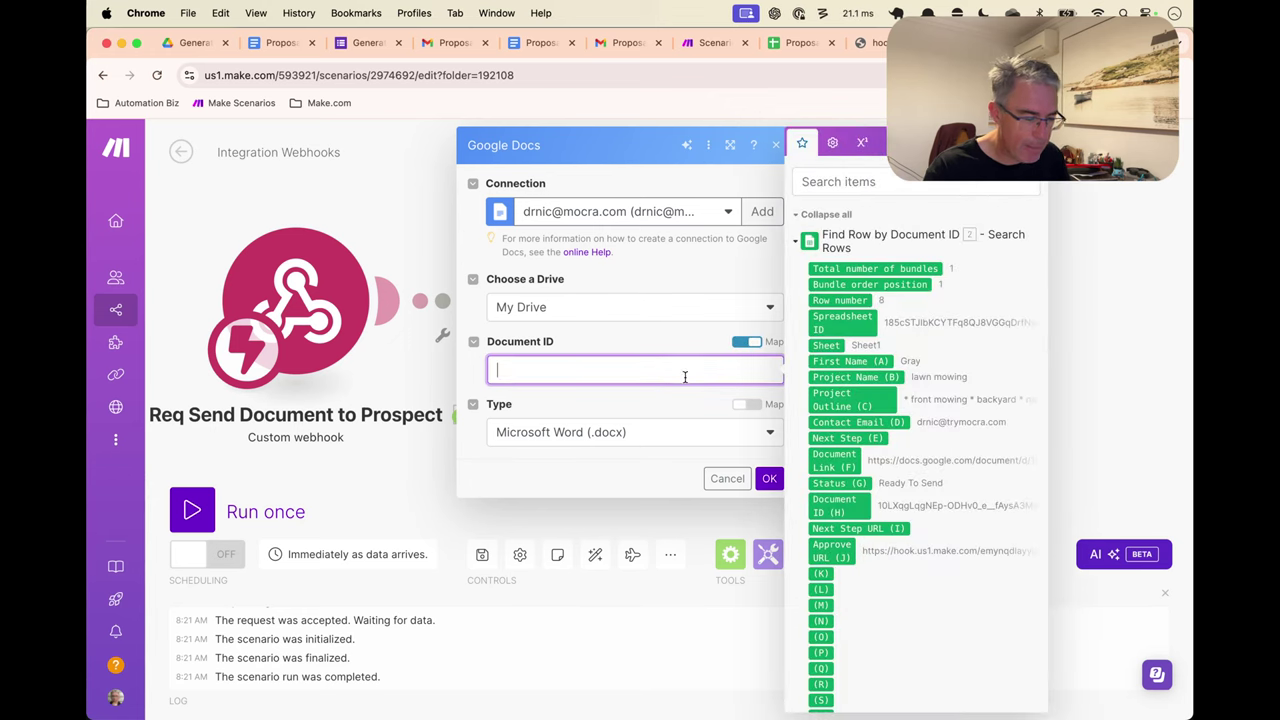
left_click(797, 239)
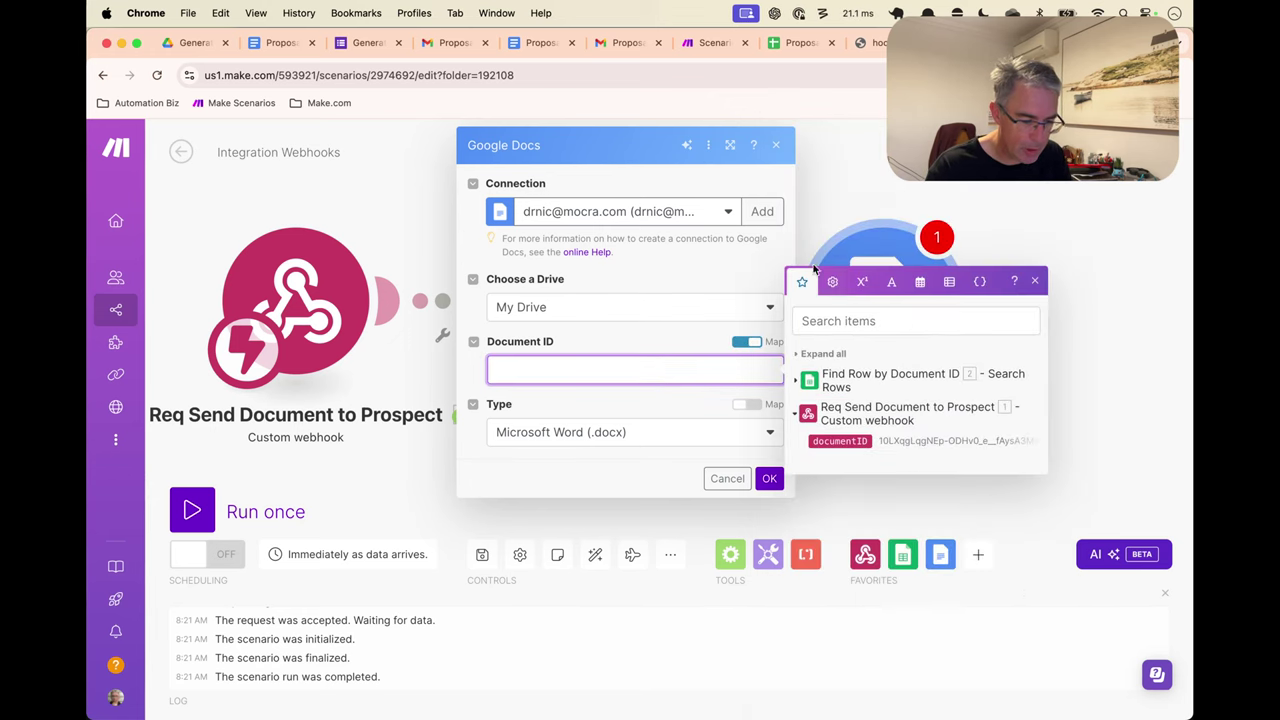
left_click(850, 440)
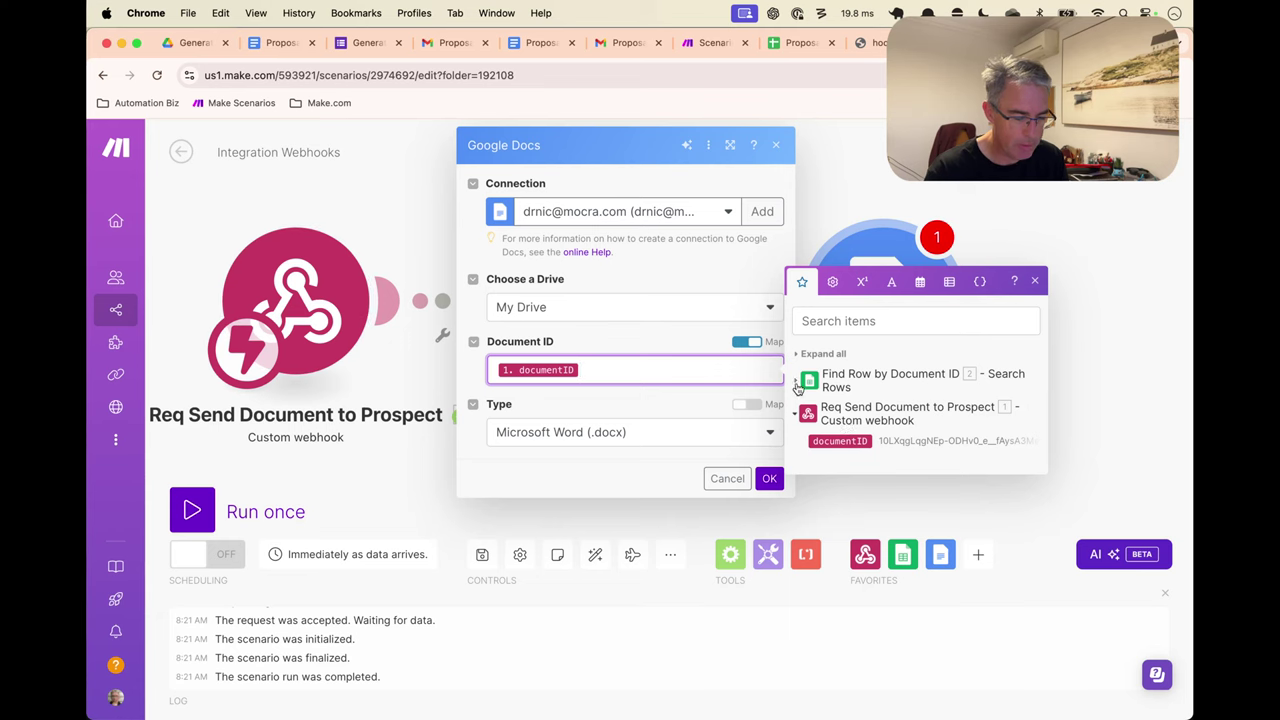
Replace the mapping with the row's Document ID (H), set Type to PDF Document, and save
left_click(800, 378)
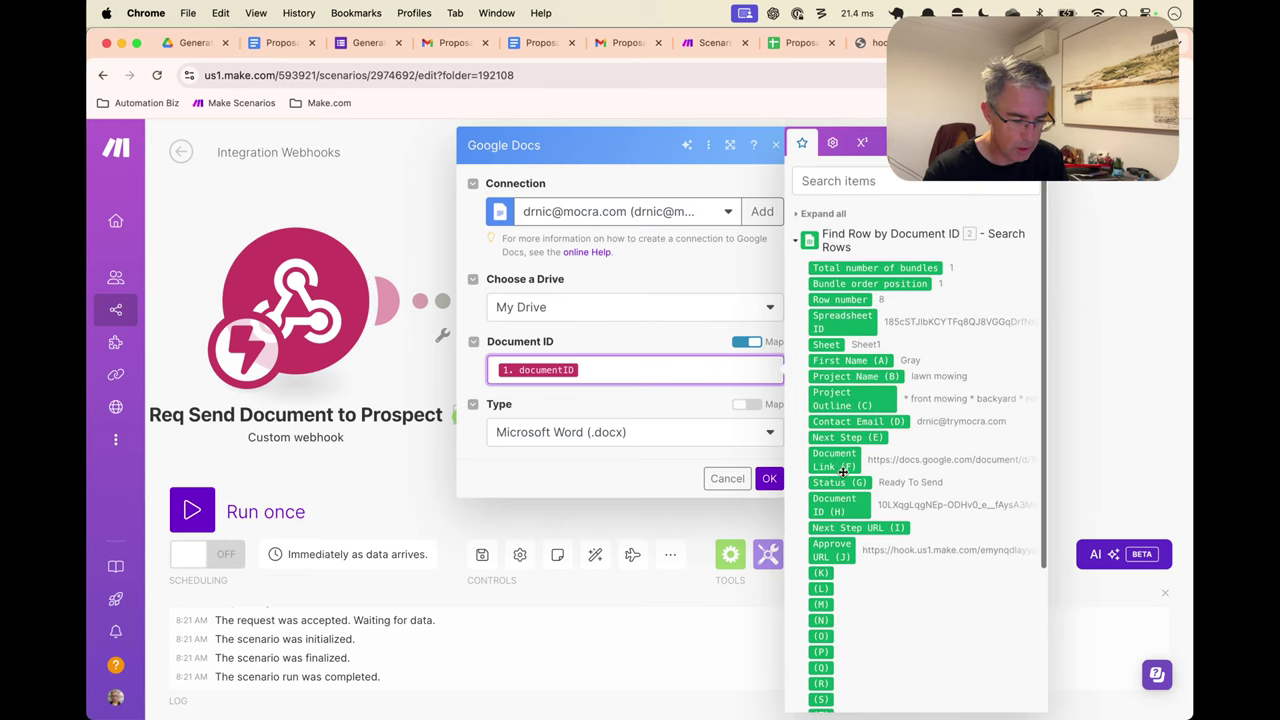
left_click(838, 505)
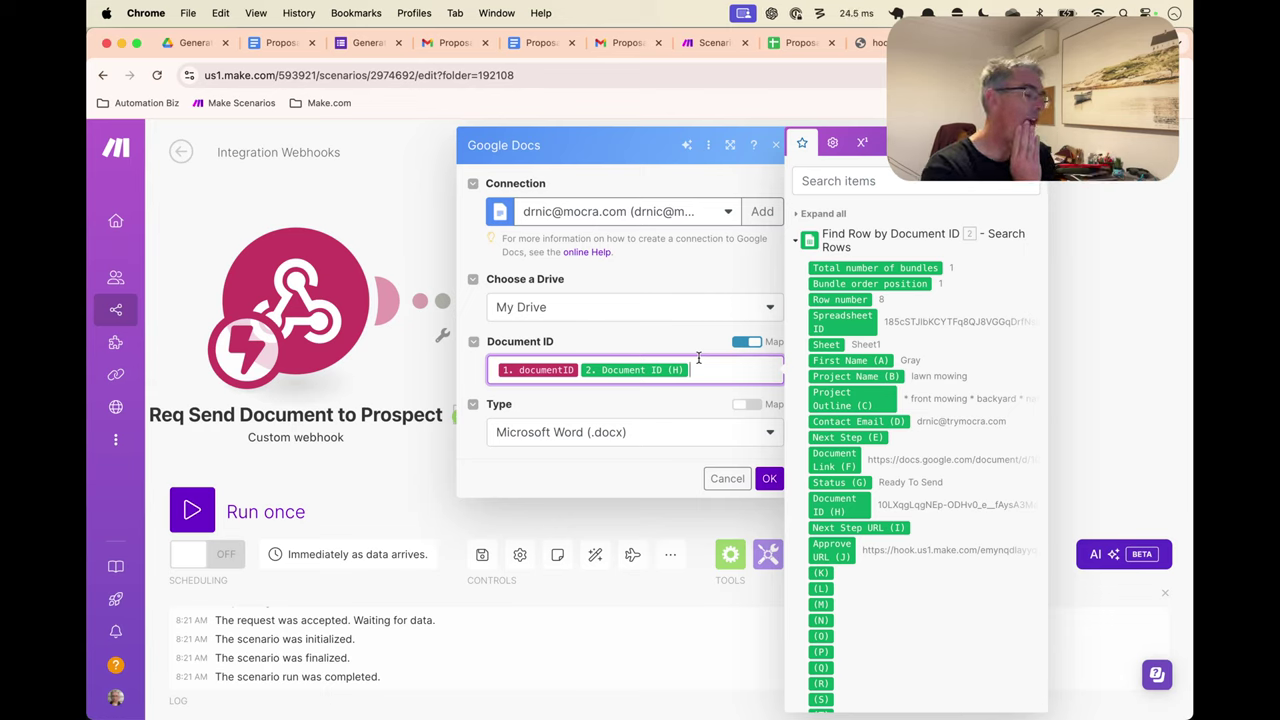
left_click(581, 367)
key("BackSpace")
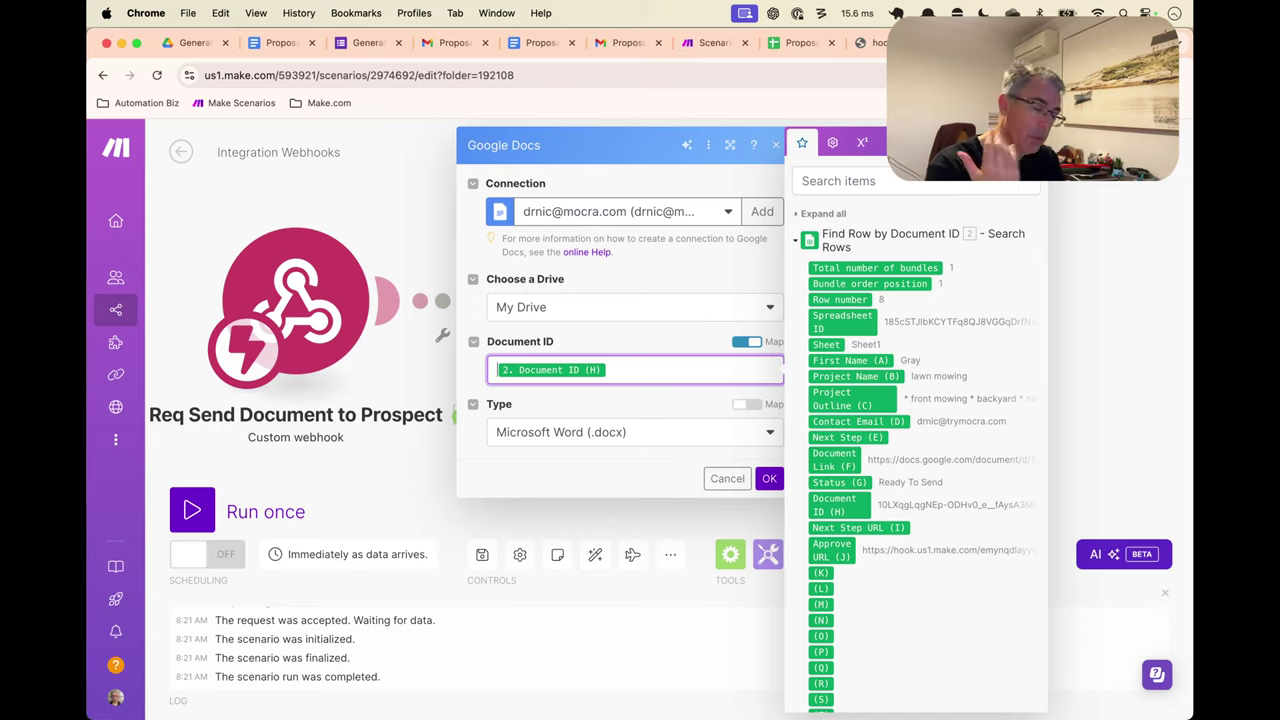
left_click(625, 418)
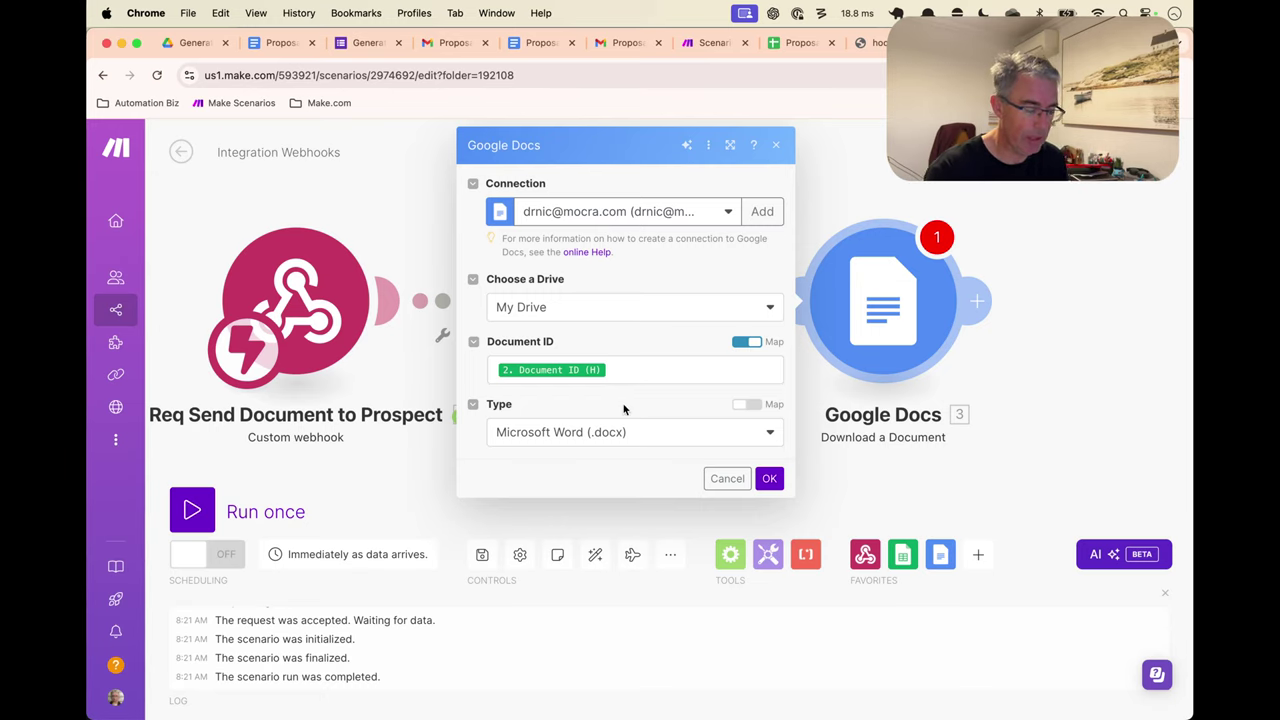
left_click(639, 432)
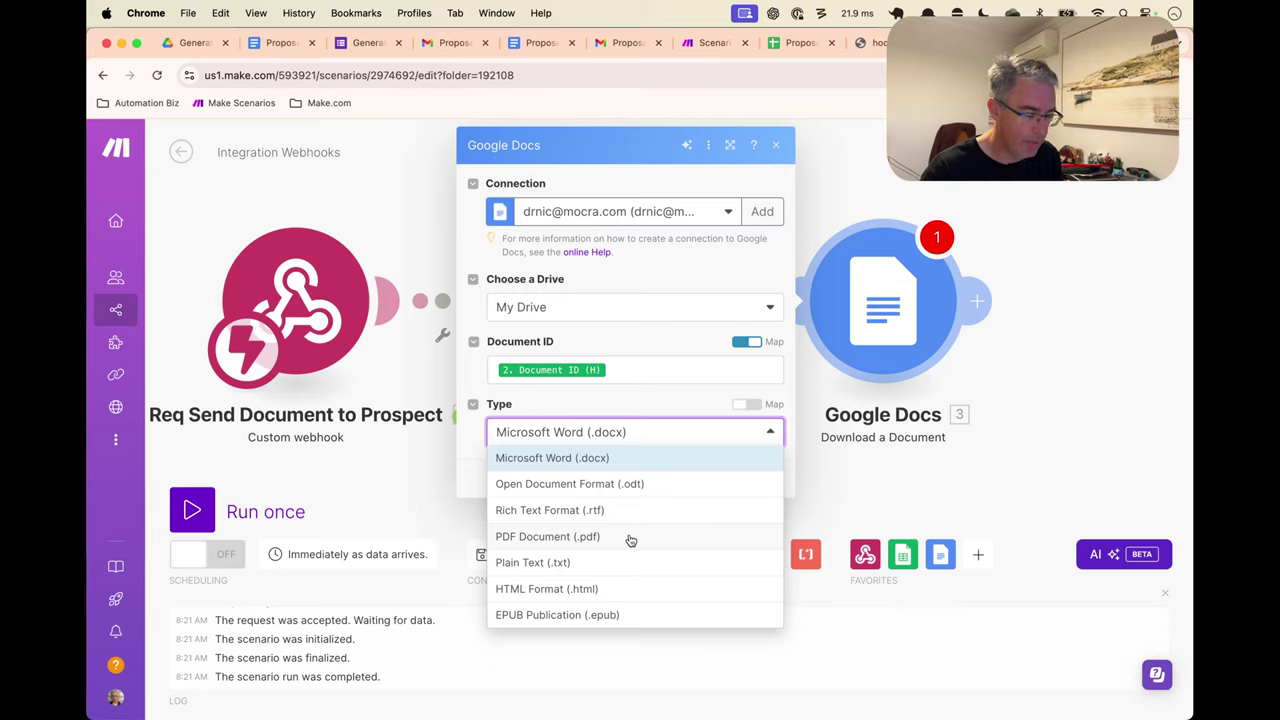
left_click(630, 538)
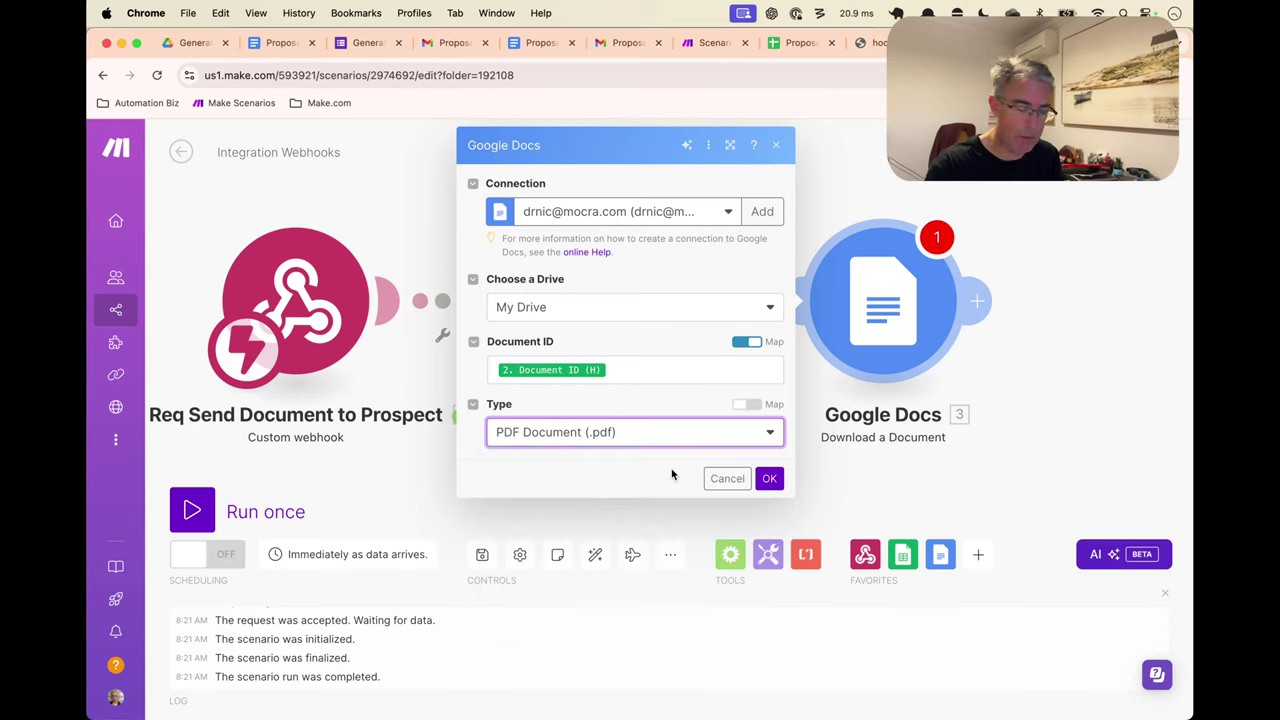
left_click(769, 478)
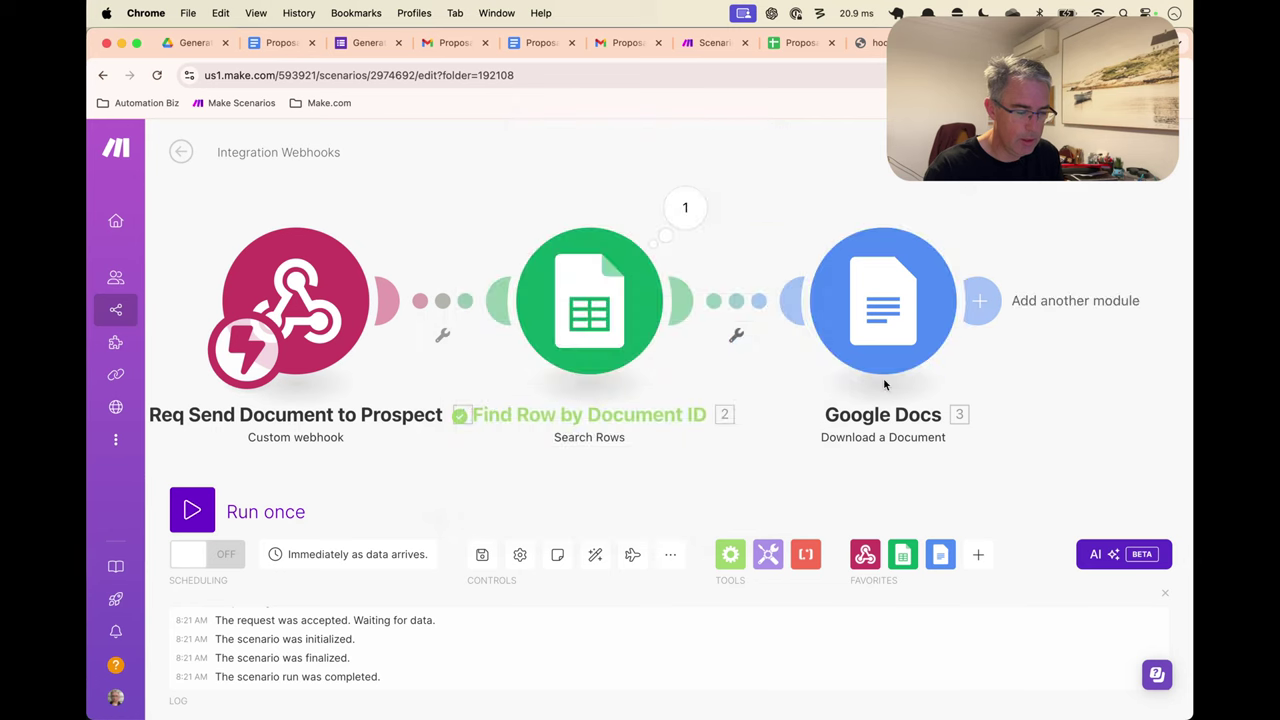
Rename the Google Docs module to 'Download as PDF'
right_click(897, 338)
left_click(945, 420)
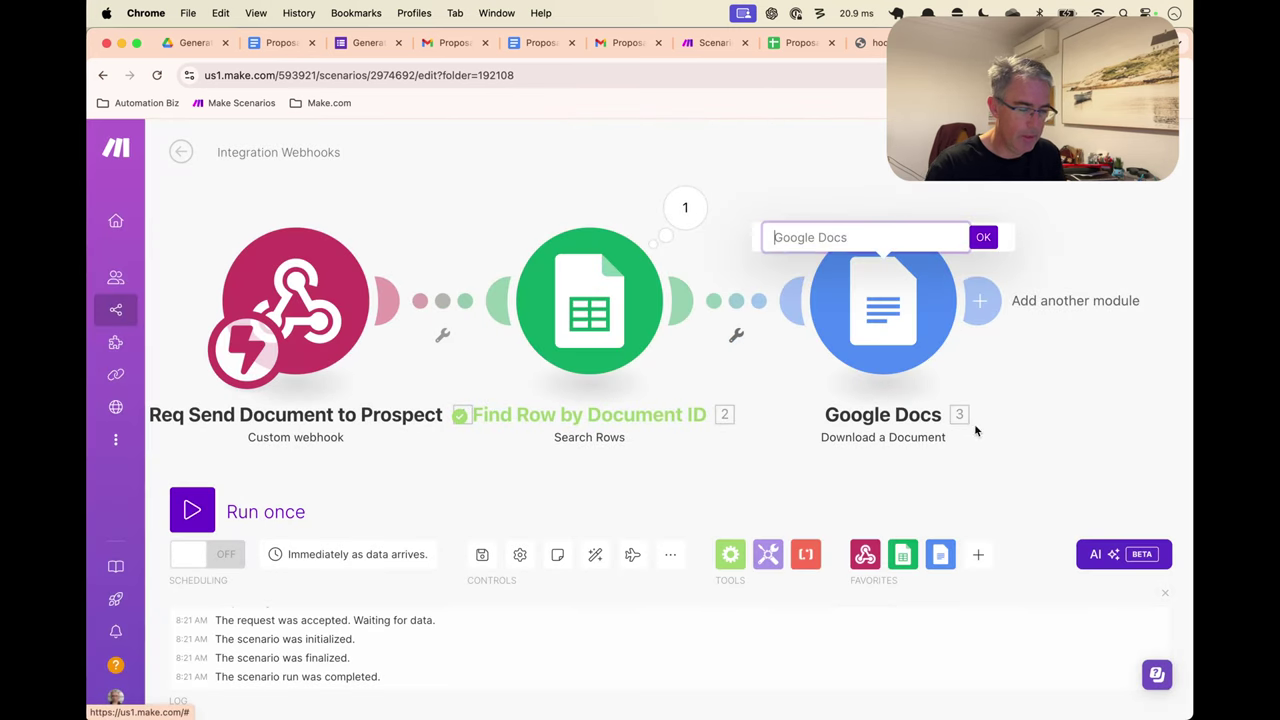
type("Download as PDF")
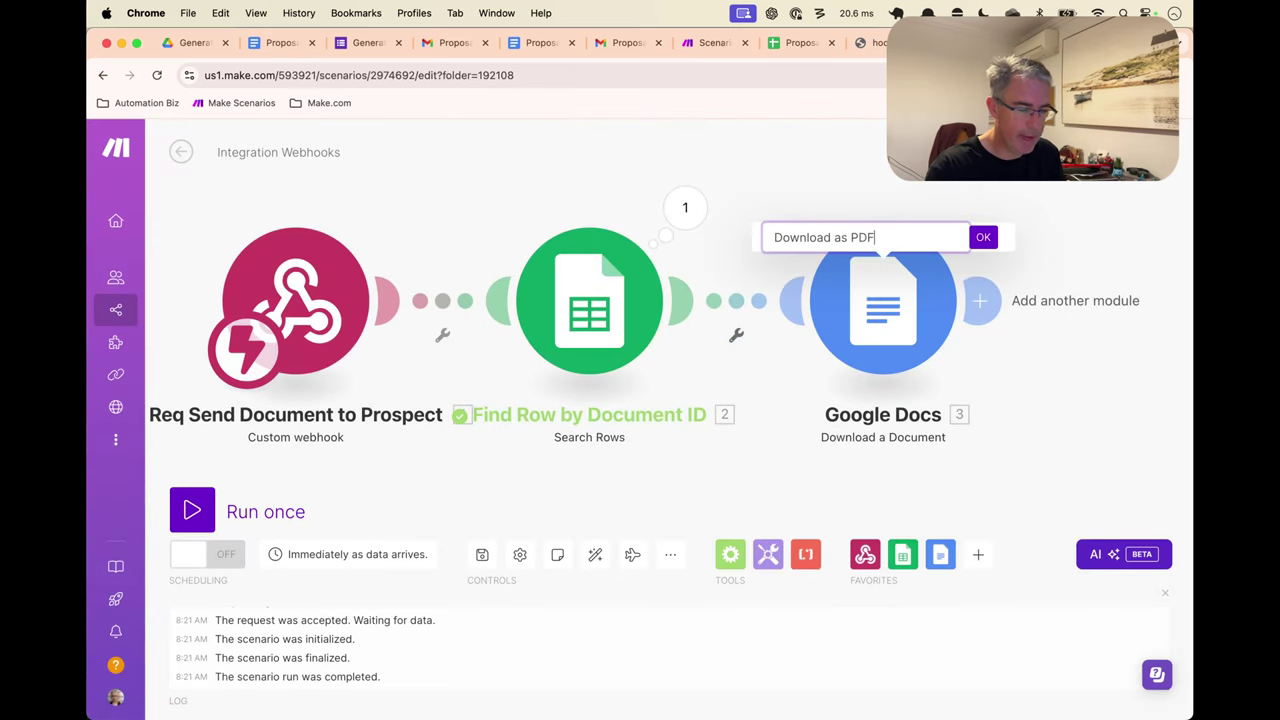
key("Return")
Cancel the test run and copy the document ID from cell H8 of the Proposal Inputs sheet
key("ctrl+Return")
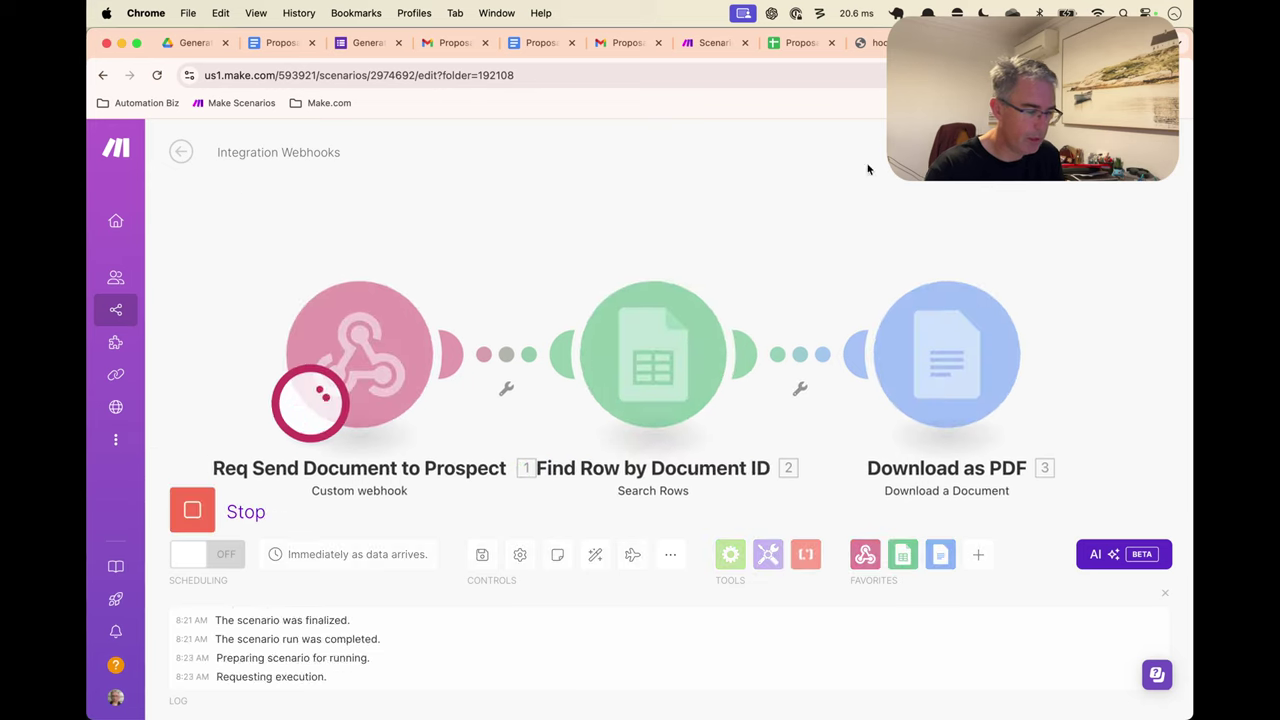
left_click(192, 510)
key("ctrl+Tab")
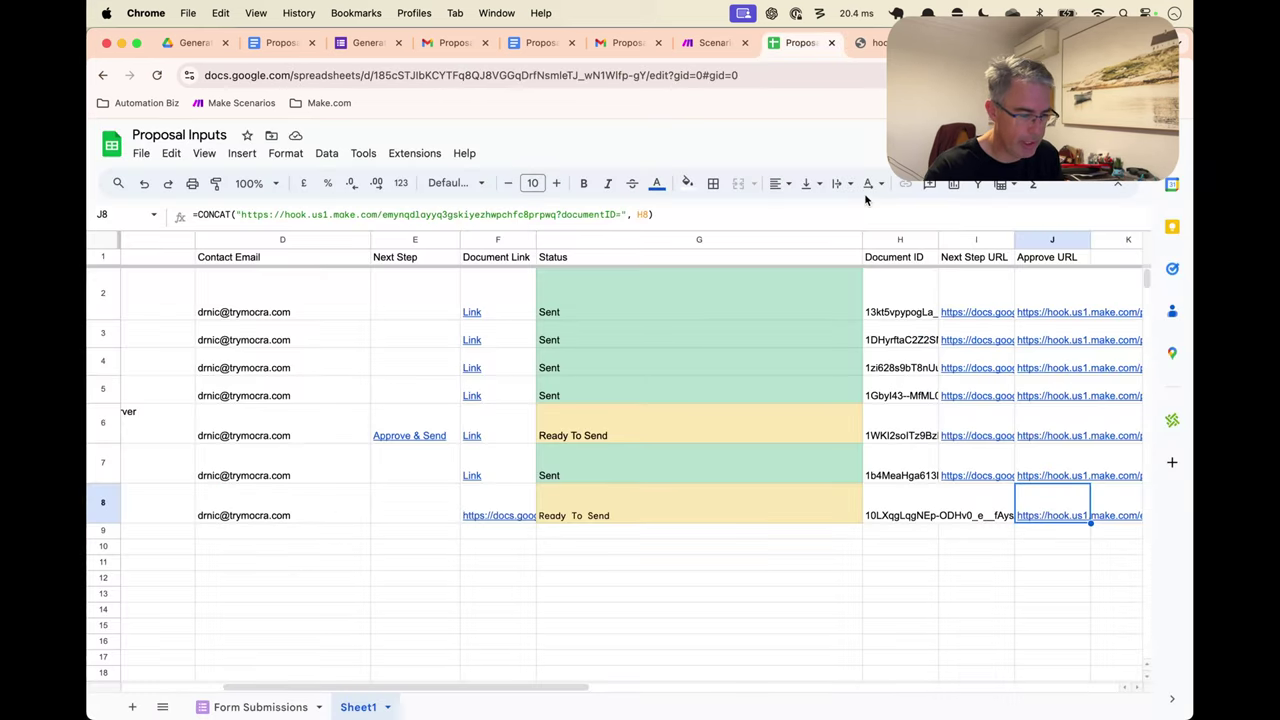
left_click(920, 516)
key("super+c")
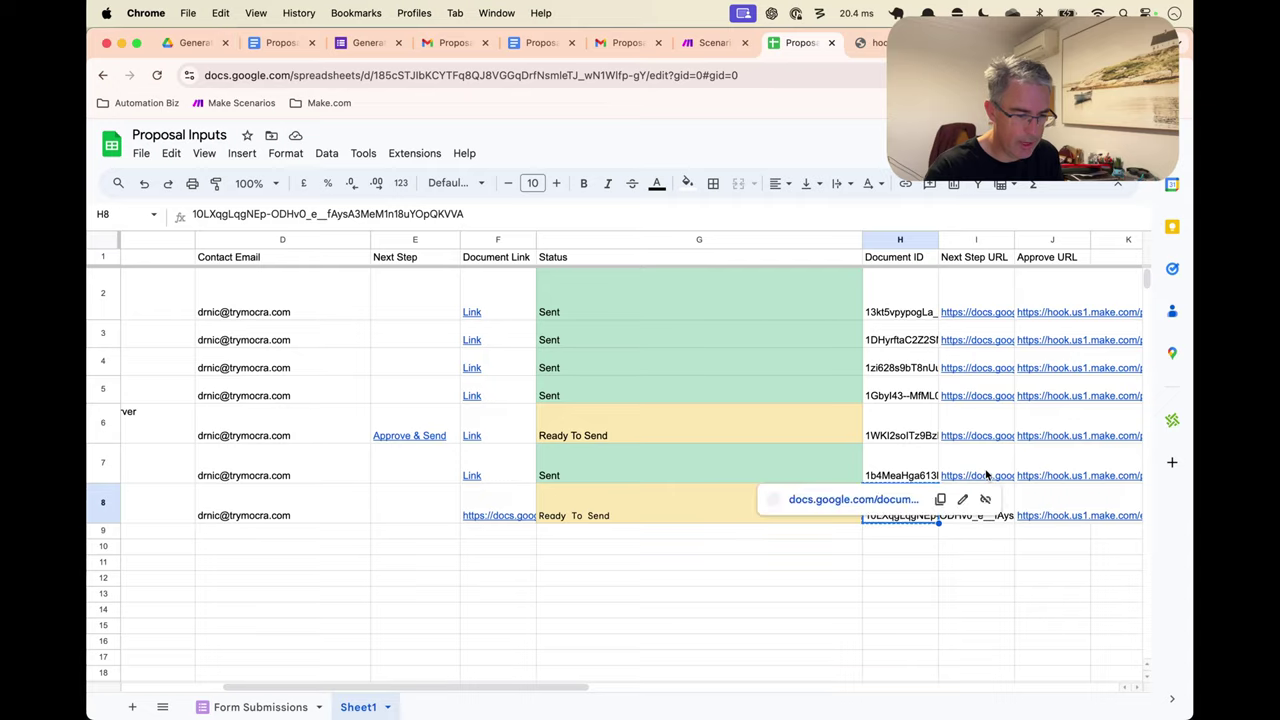
key("ctrl+shift+Tab")
Run only Download as PDF with the pasted document ID and inspect the 20 KB PDF output
right_click(968, 382)
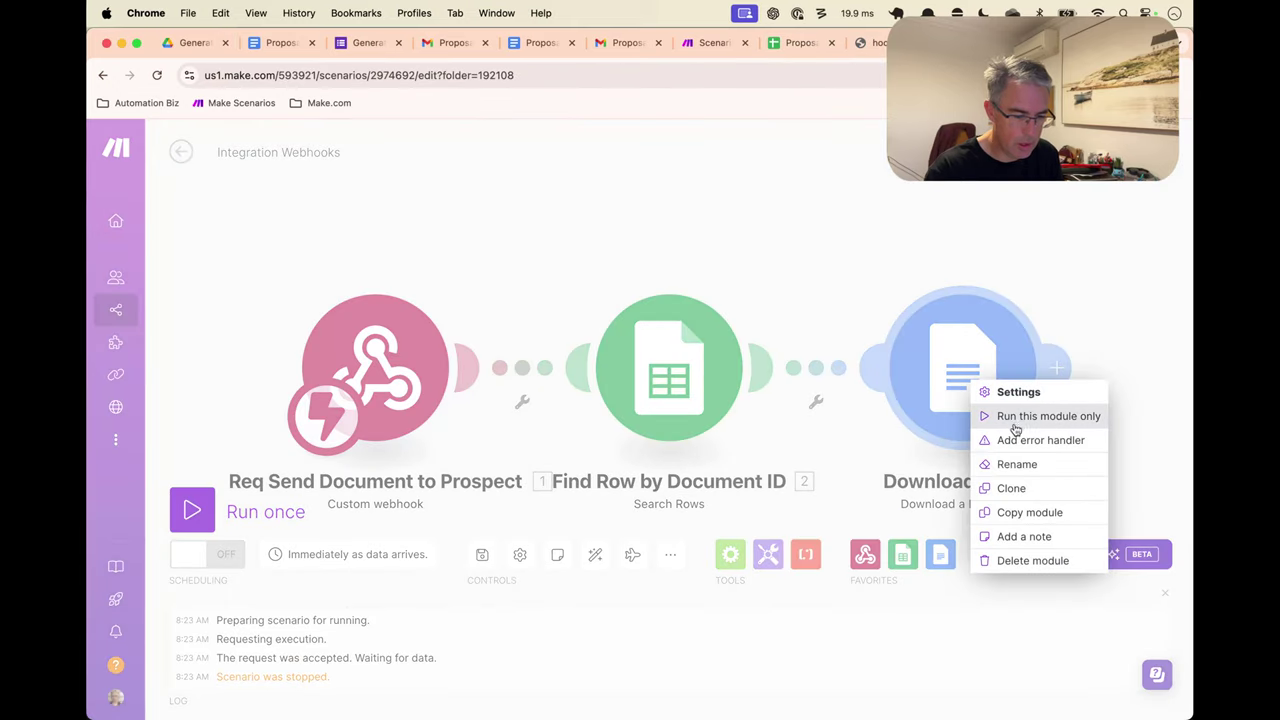
left_click(1014, 426)
left_click(763, 431)
key("super+v")
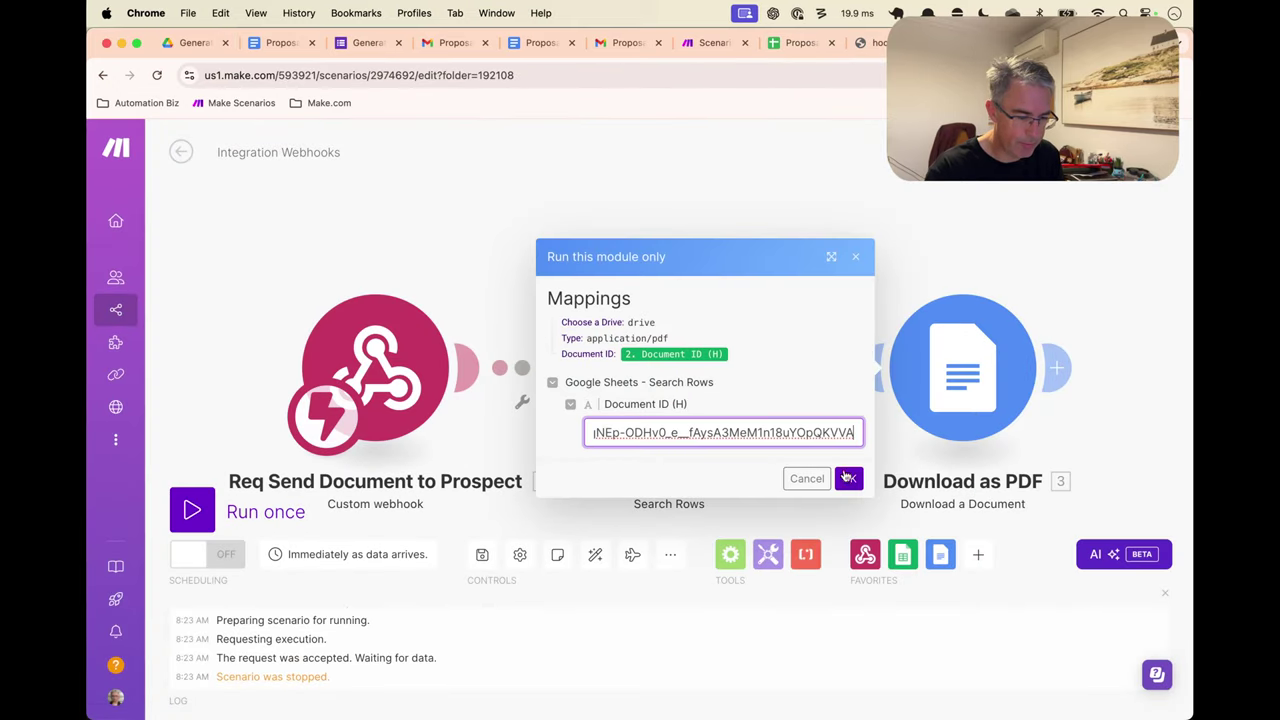
left_click(848, 478)
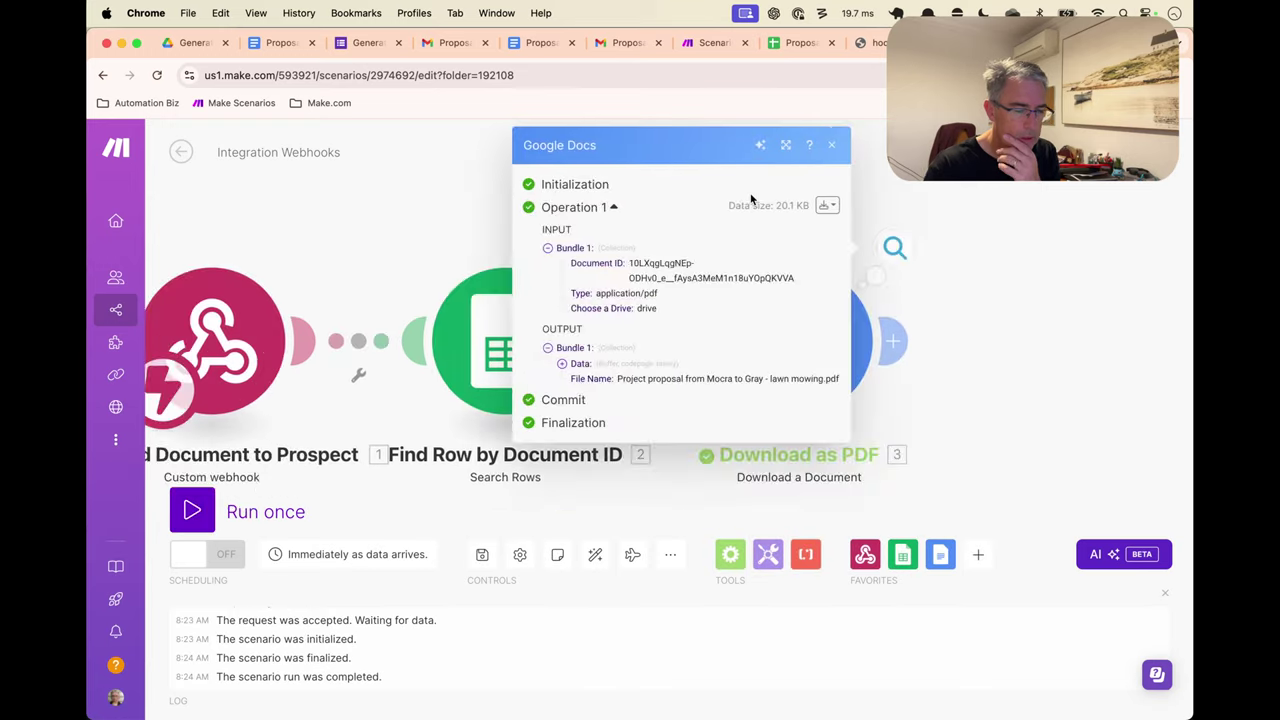
left_click(545, 366)
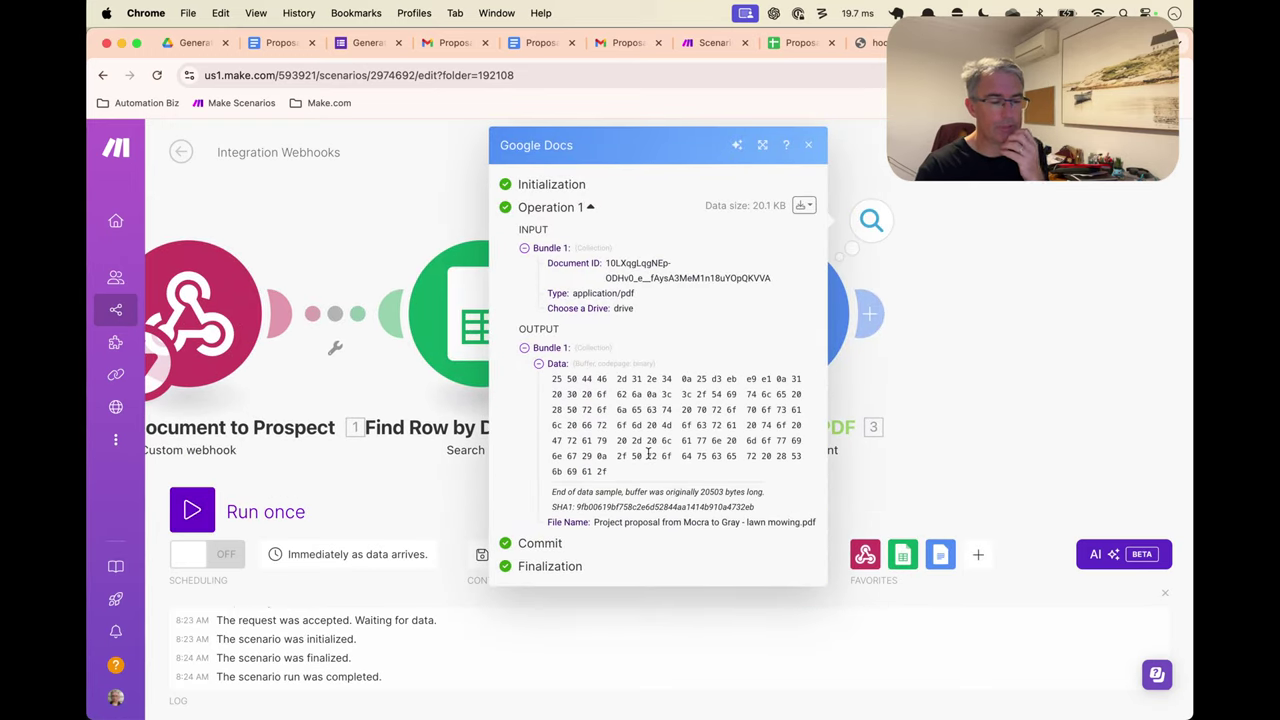
left_click(808, 145)
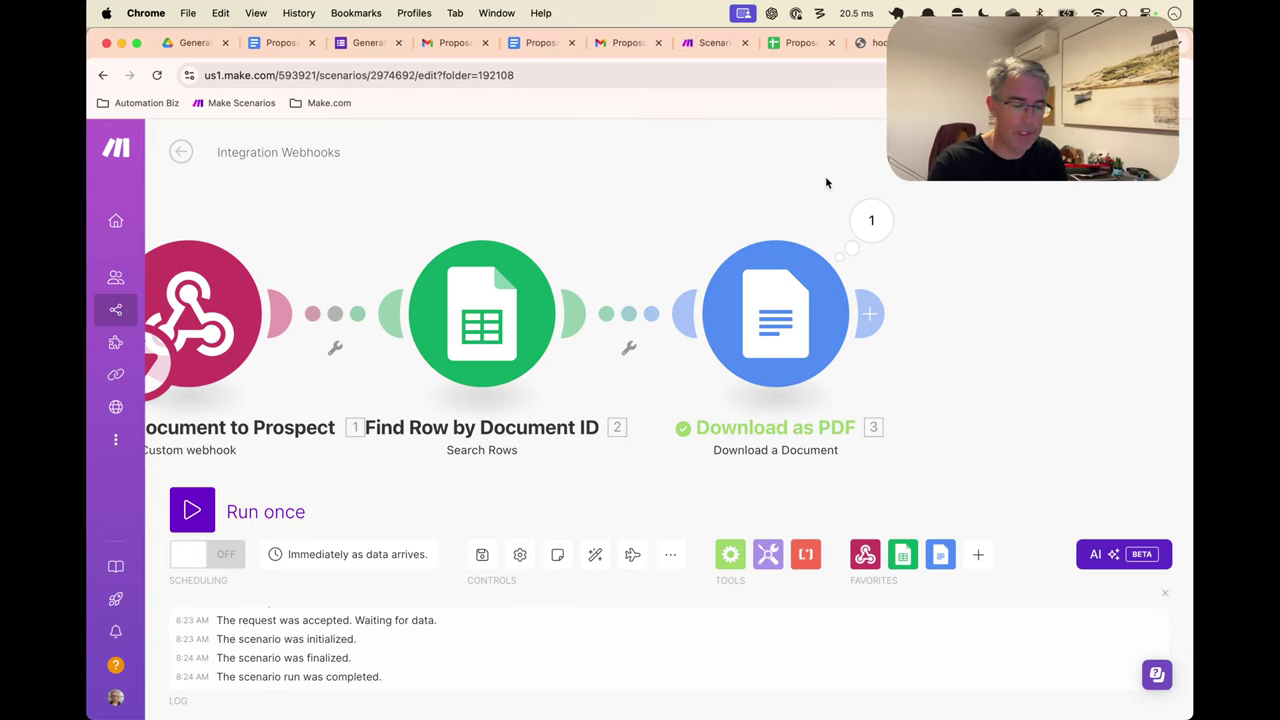
Add an Email Send an Email module after Download as PDF
scroll(909, 325, "right", 1)
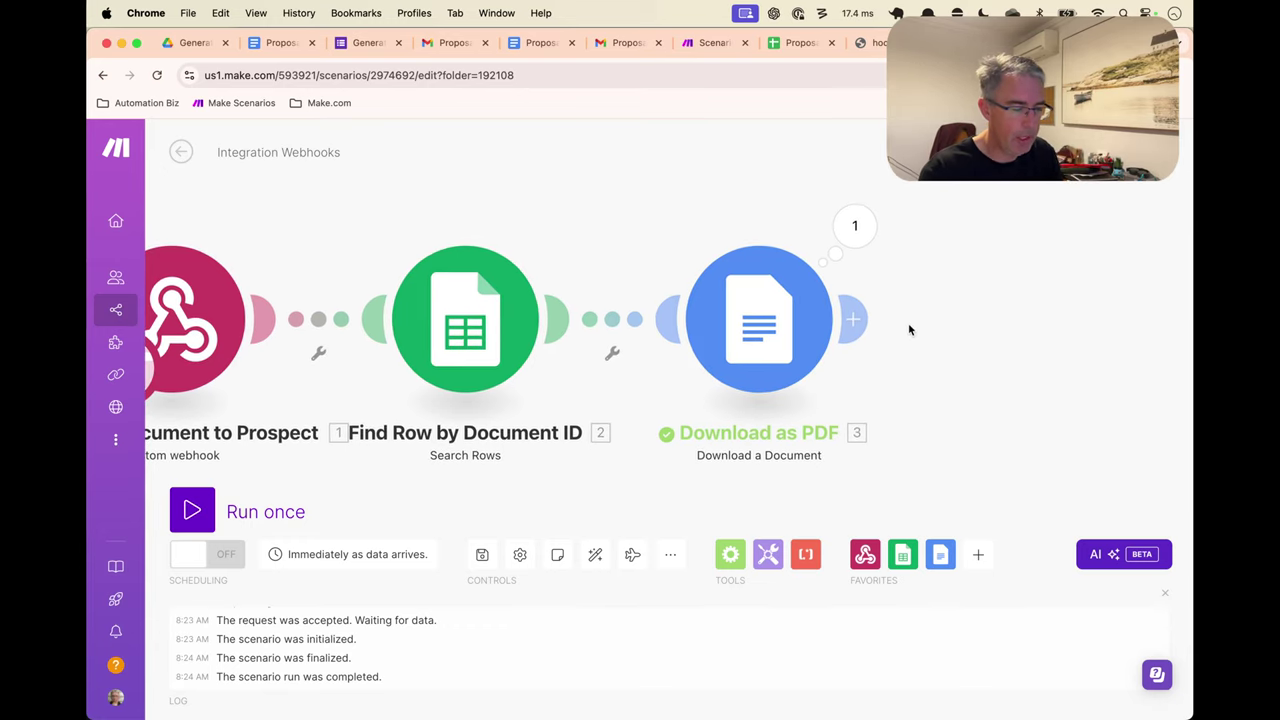
scroll(908, 348, "right", 3)
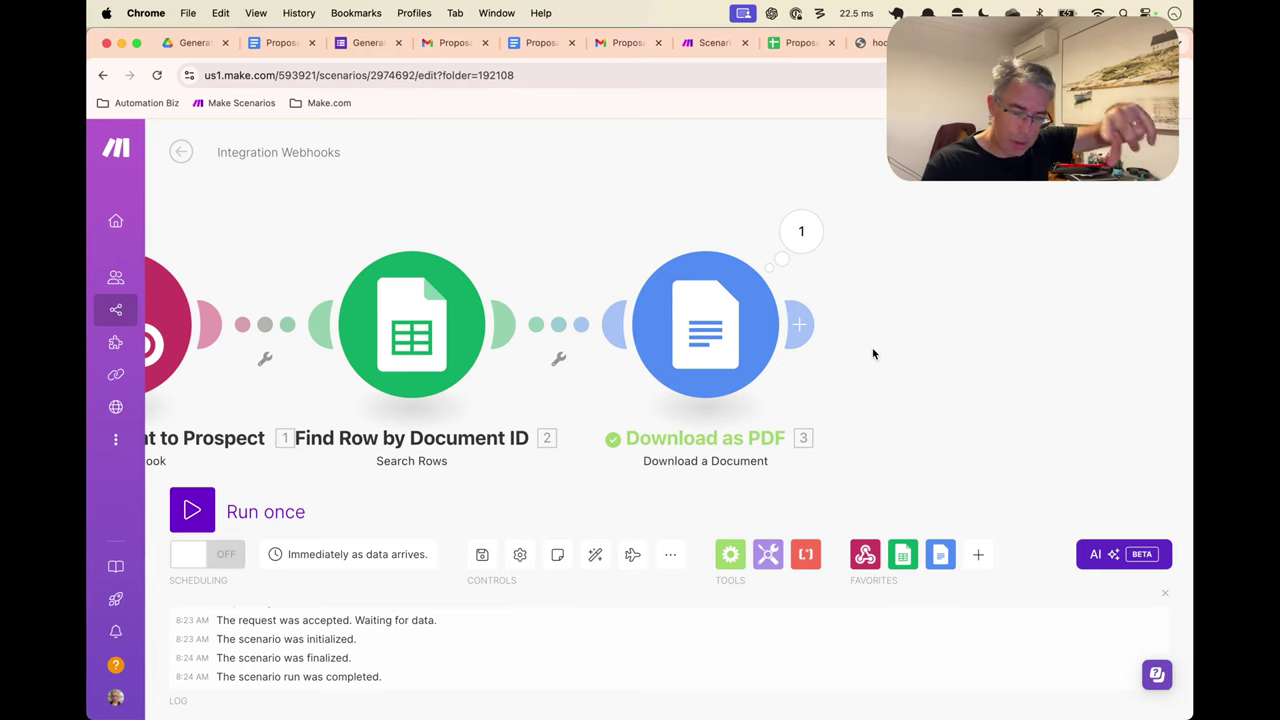
left_click(803, 328)
type("mail")
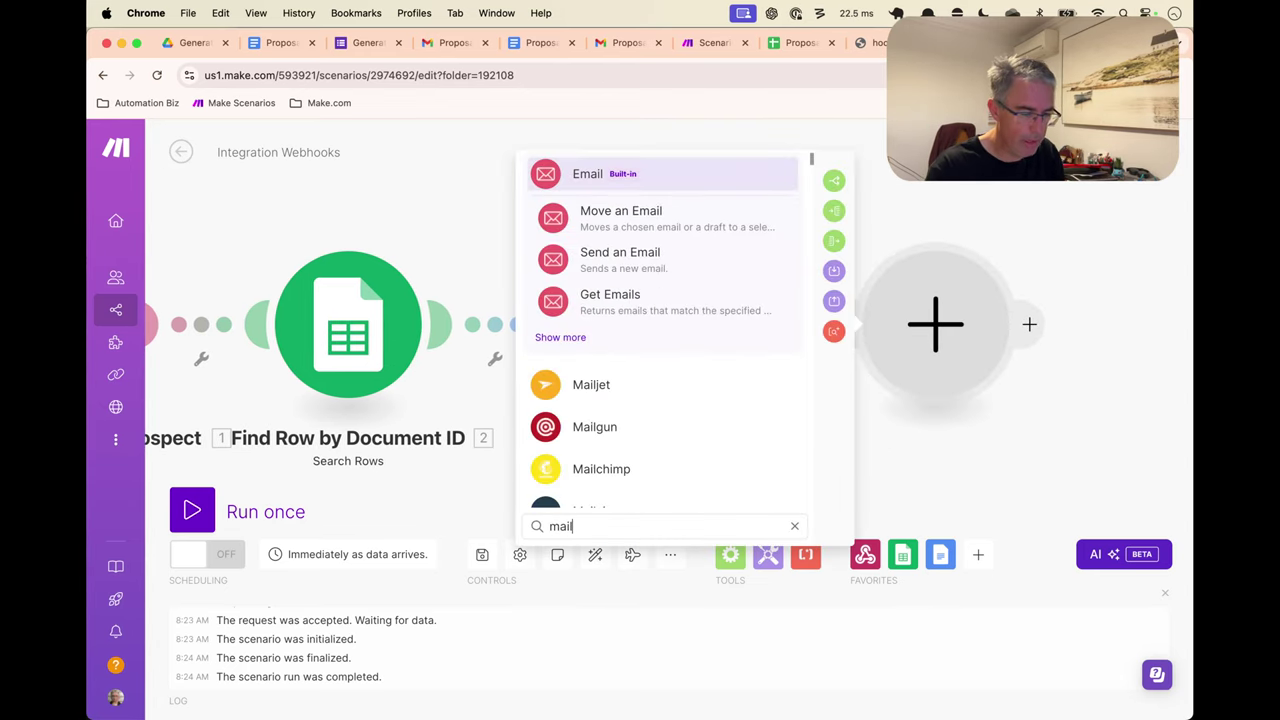
left_click(657, 257)
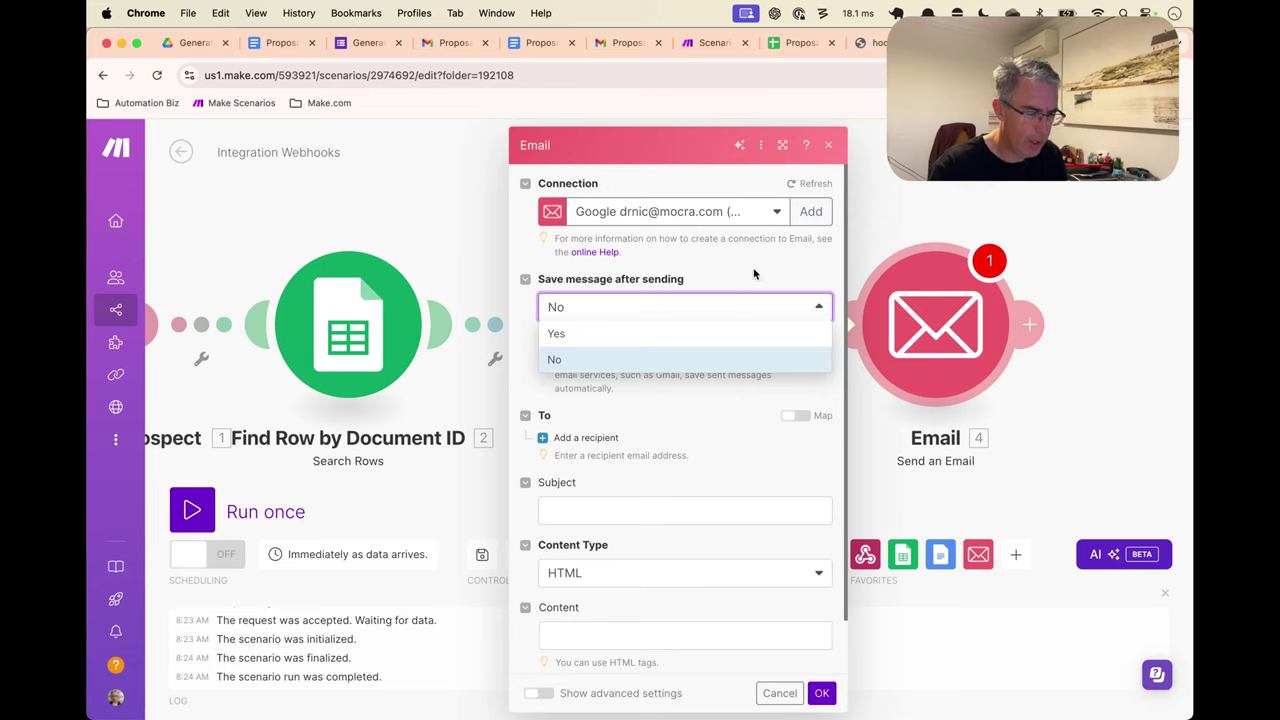
Set Save message after sending to No and add an empty first recipient
left_click(733, 335)
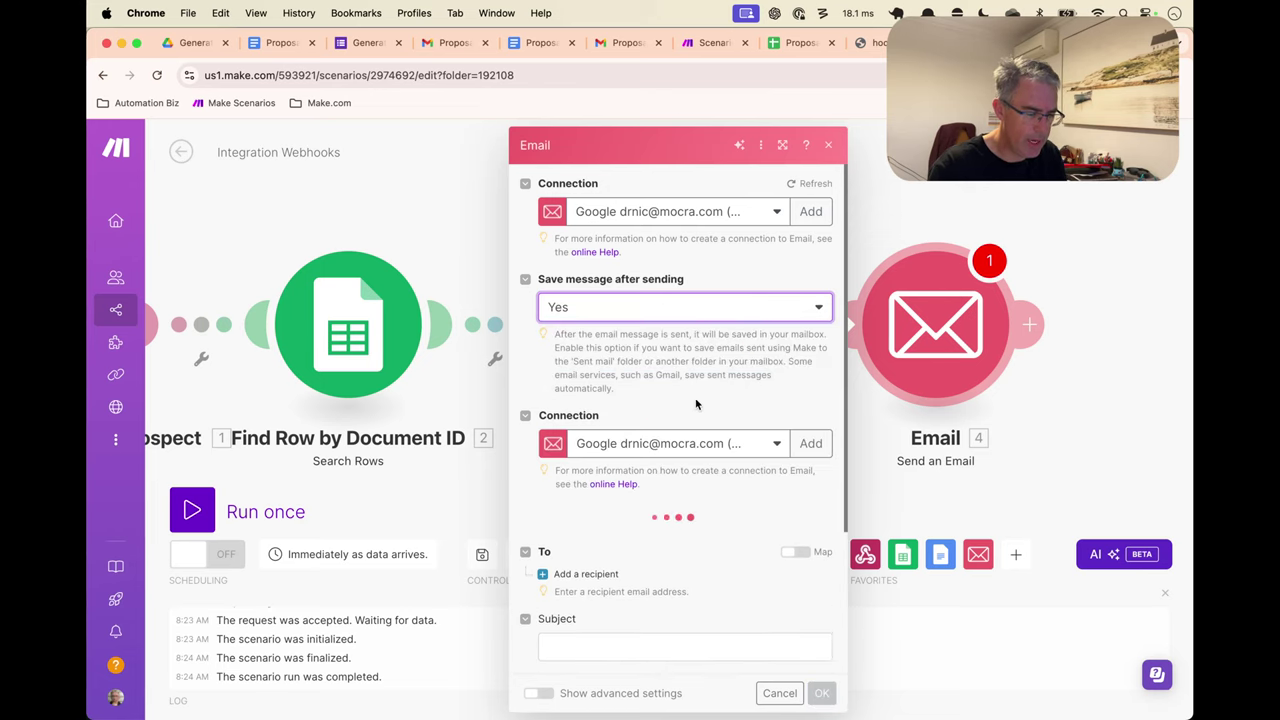
left_click(740, 307)
left_click(699, 357)
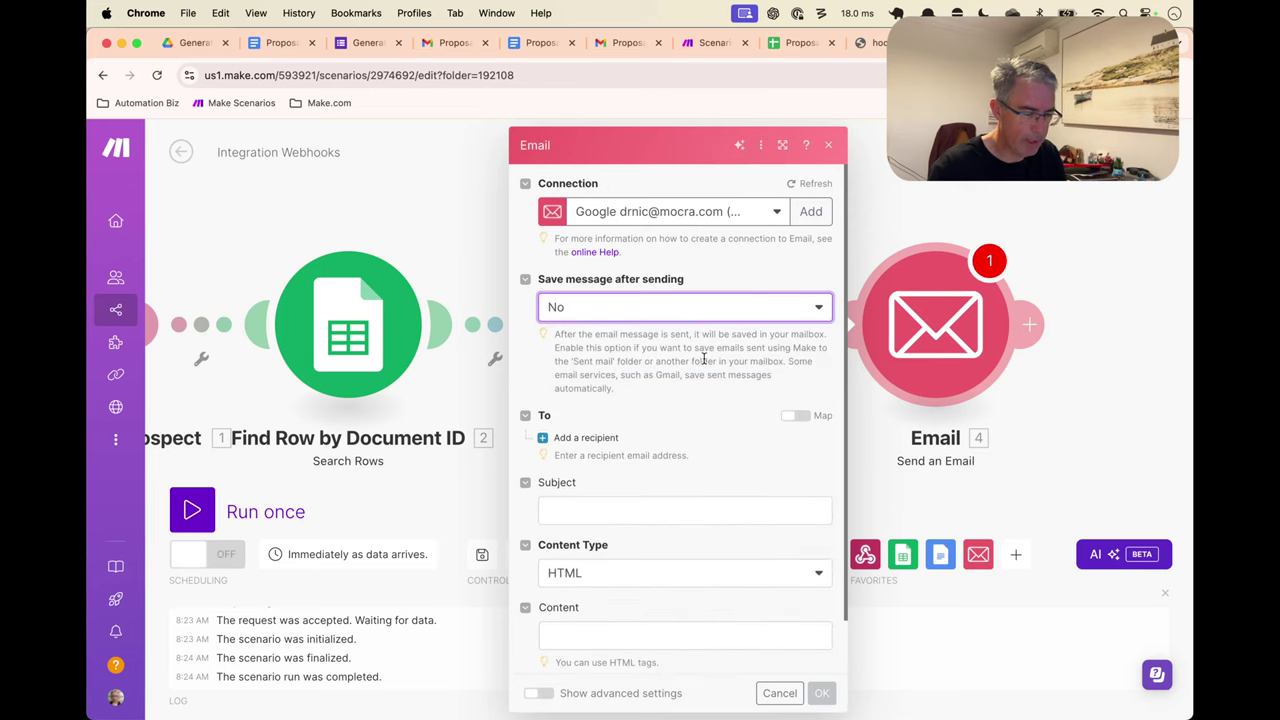
scroll(699, 357, "down", 1)
left_click(586, 374)
left_click(700, 406)
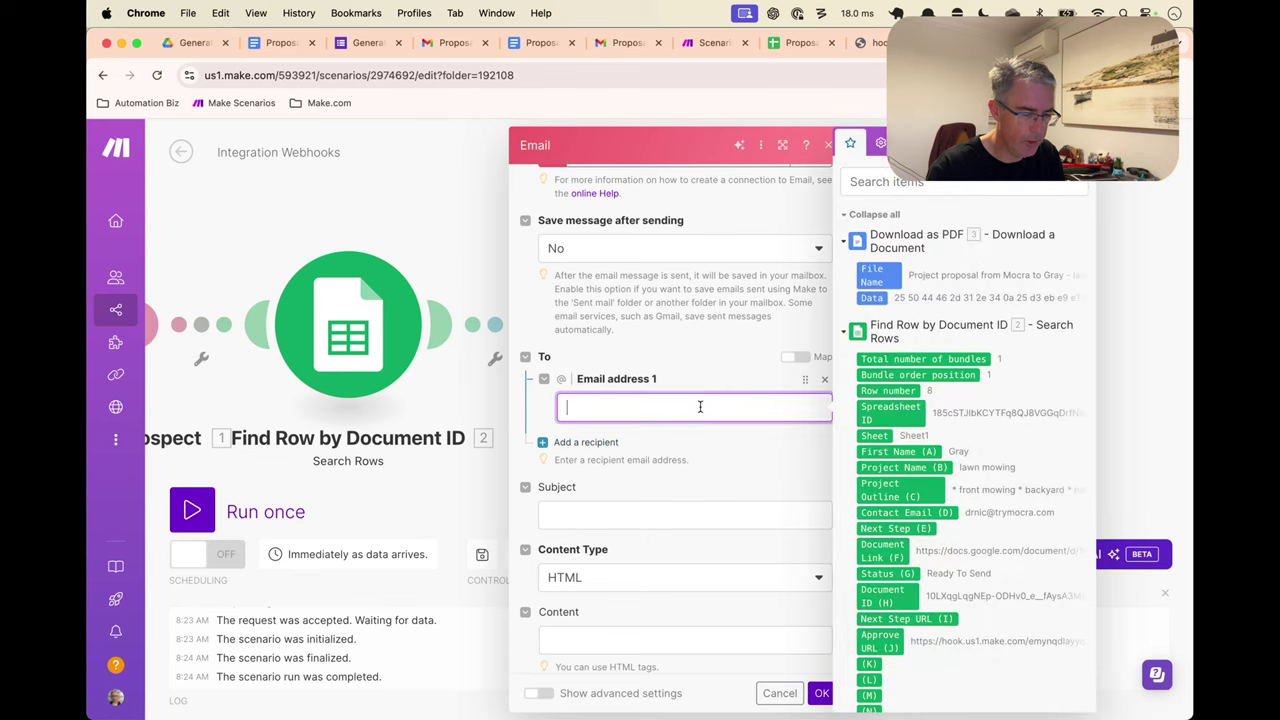
Send to Contact Email (D) with subject 'Proposal for review - ' plus Project Name (B)
left_click(920, 516)
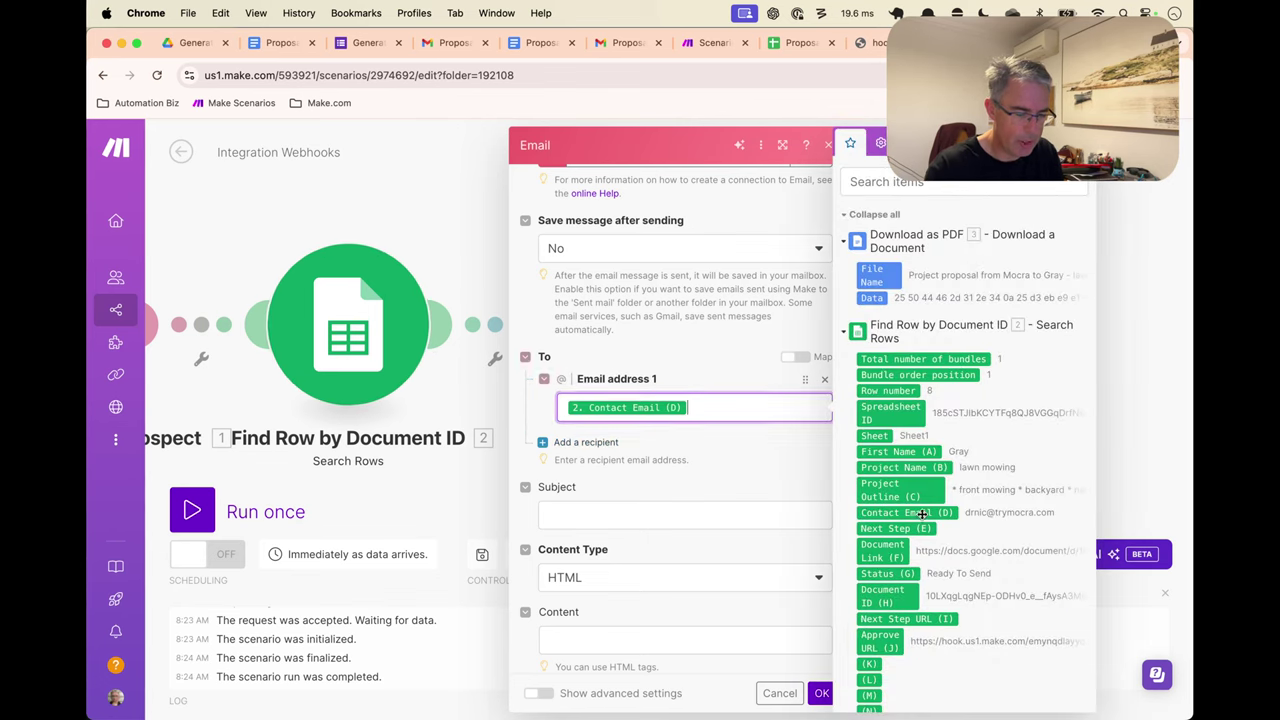
left_click(663, 516)
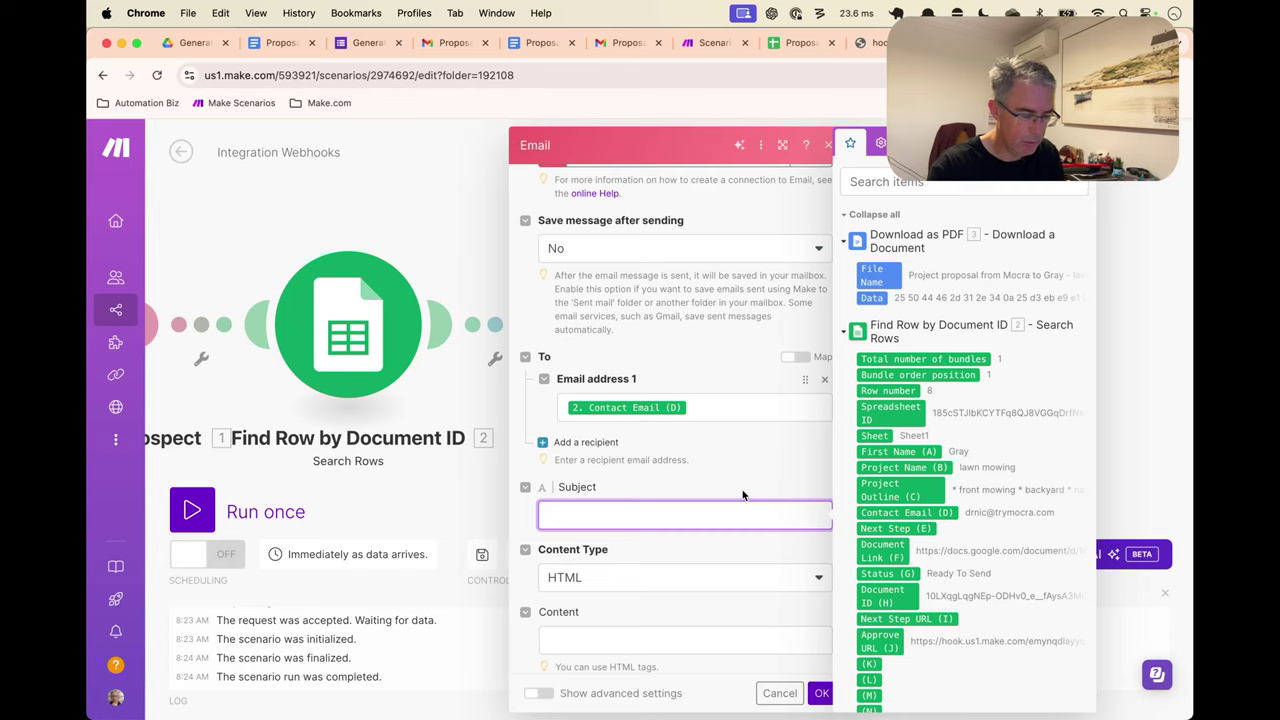
type("Proposal for review -")
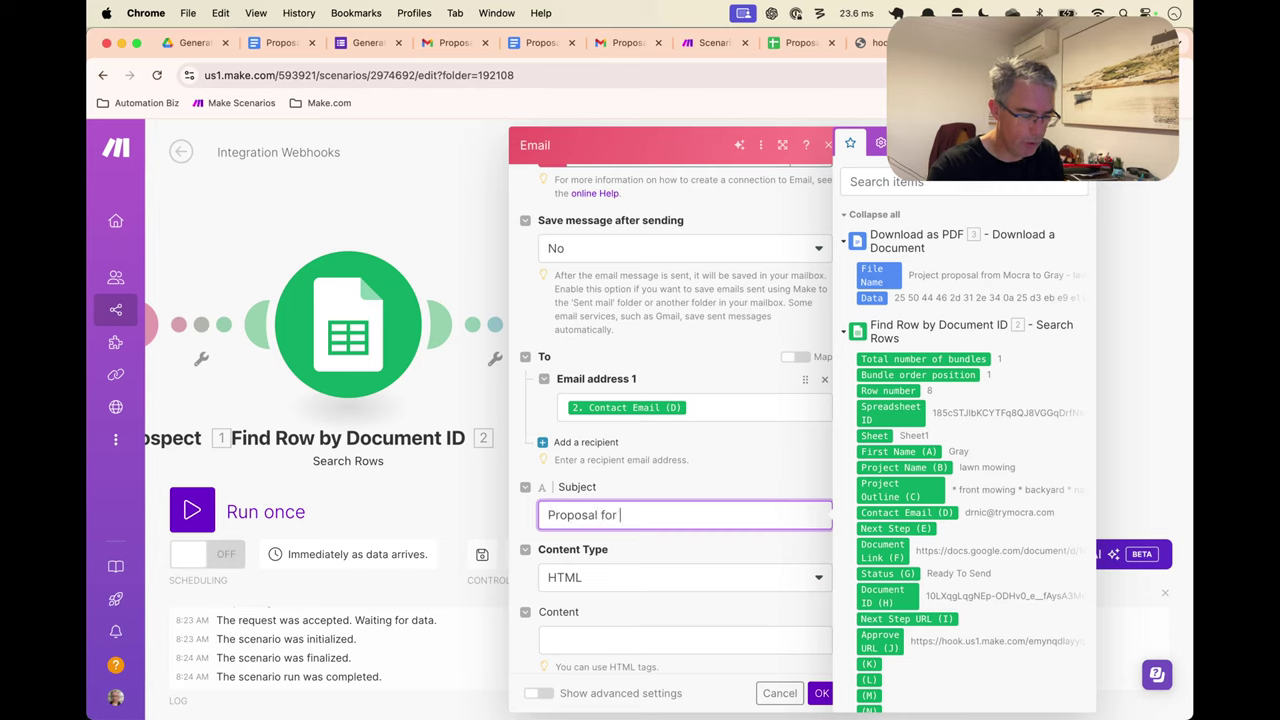
left_click(924, 467)
Keep HTML content type and begin the body with 'Hey' plus First Name (A) and a comma
left_click(646, 630)
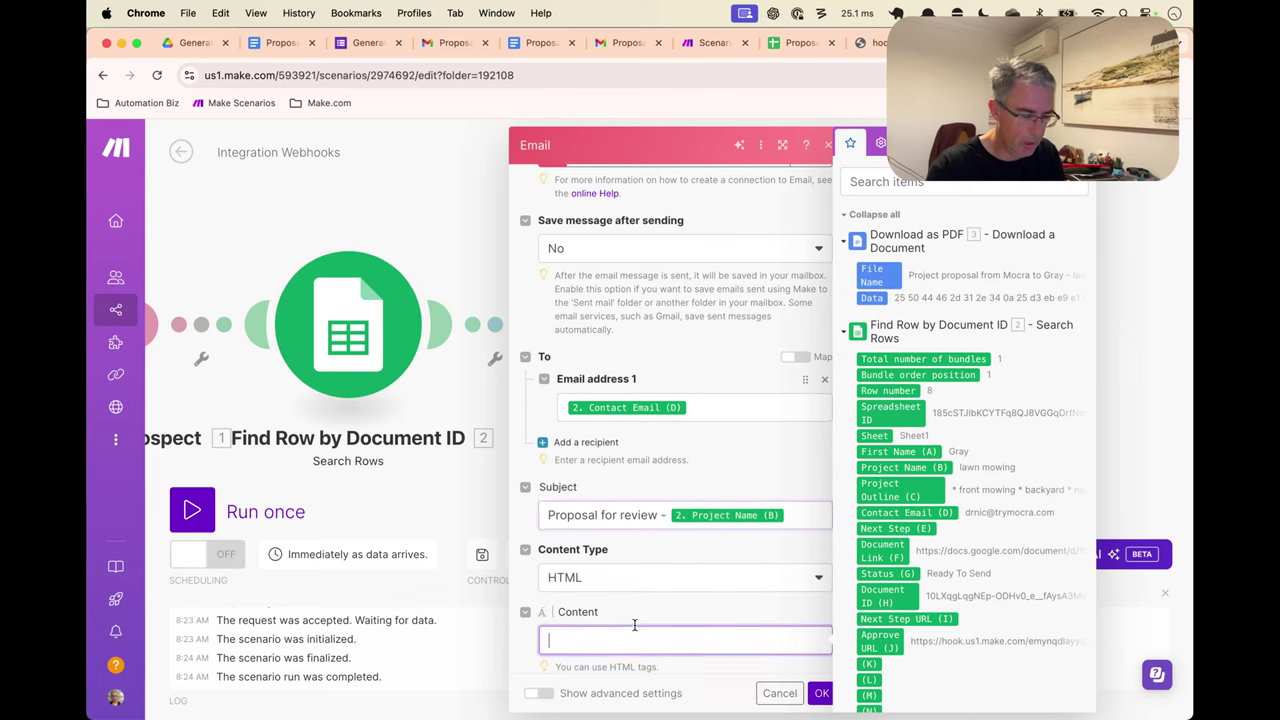
left_click(654, 516)
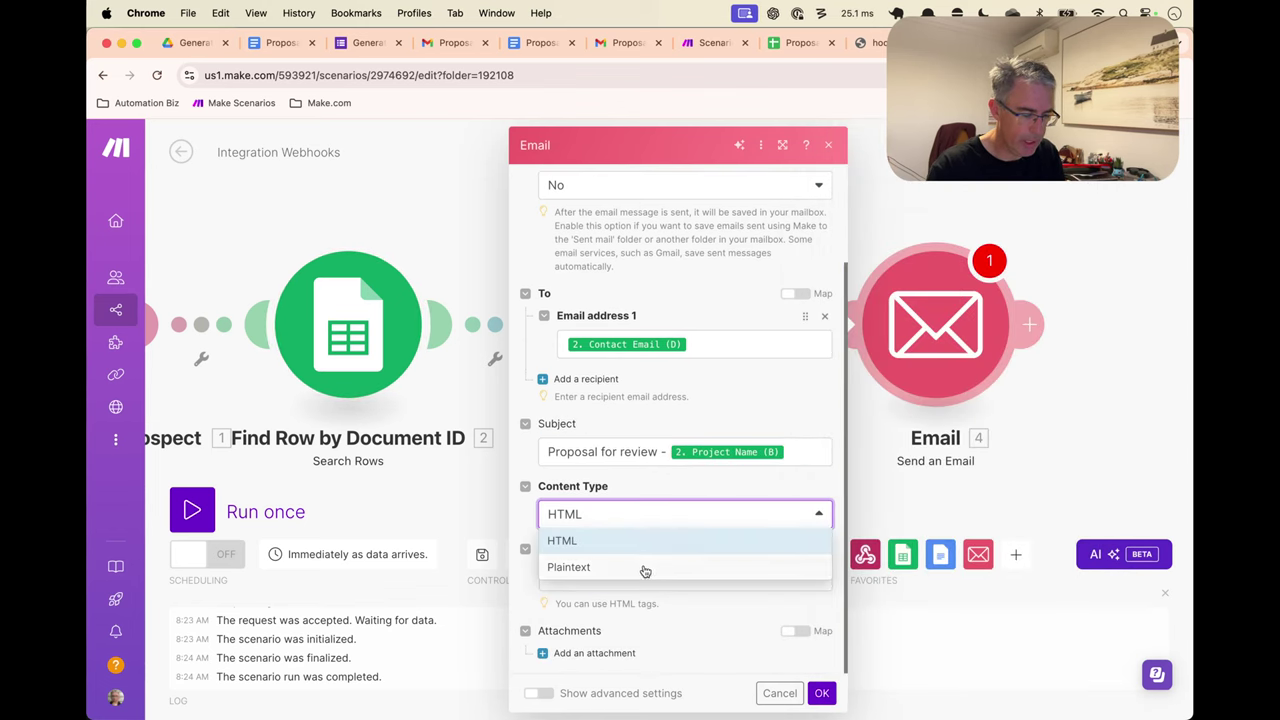
left_click(648, 537)
left_click(639, 574)
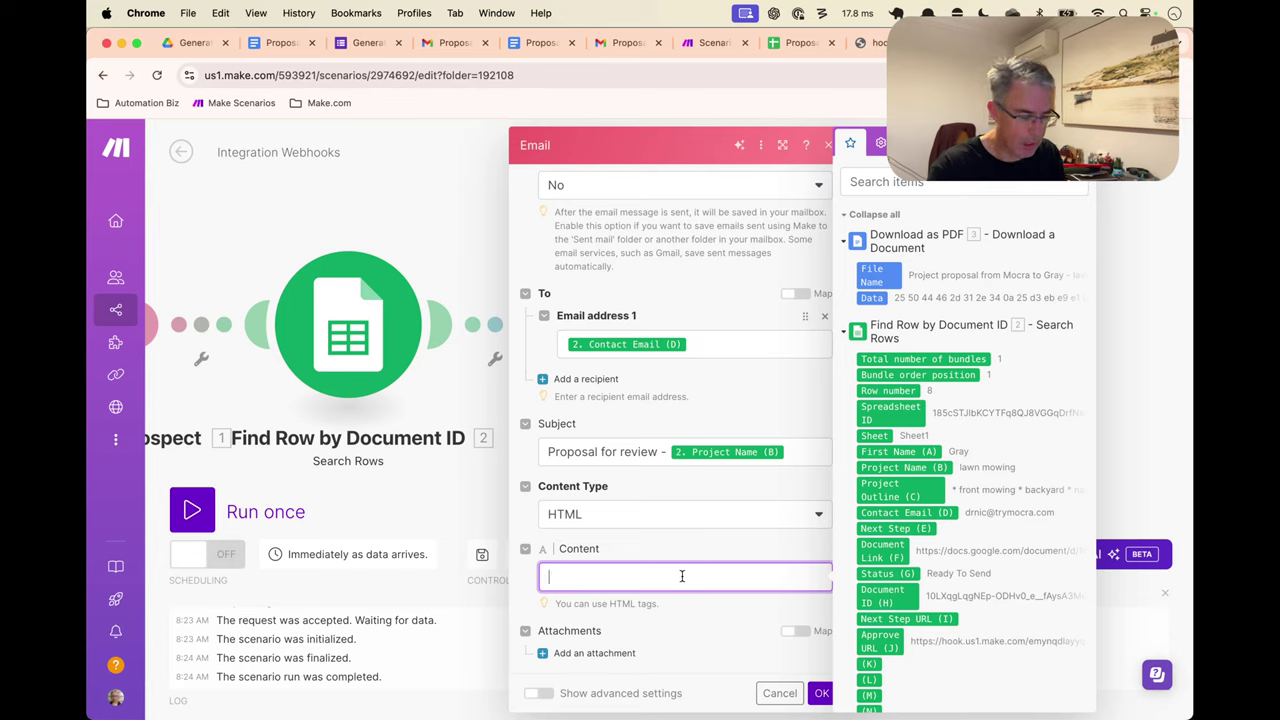
type("Hey")
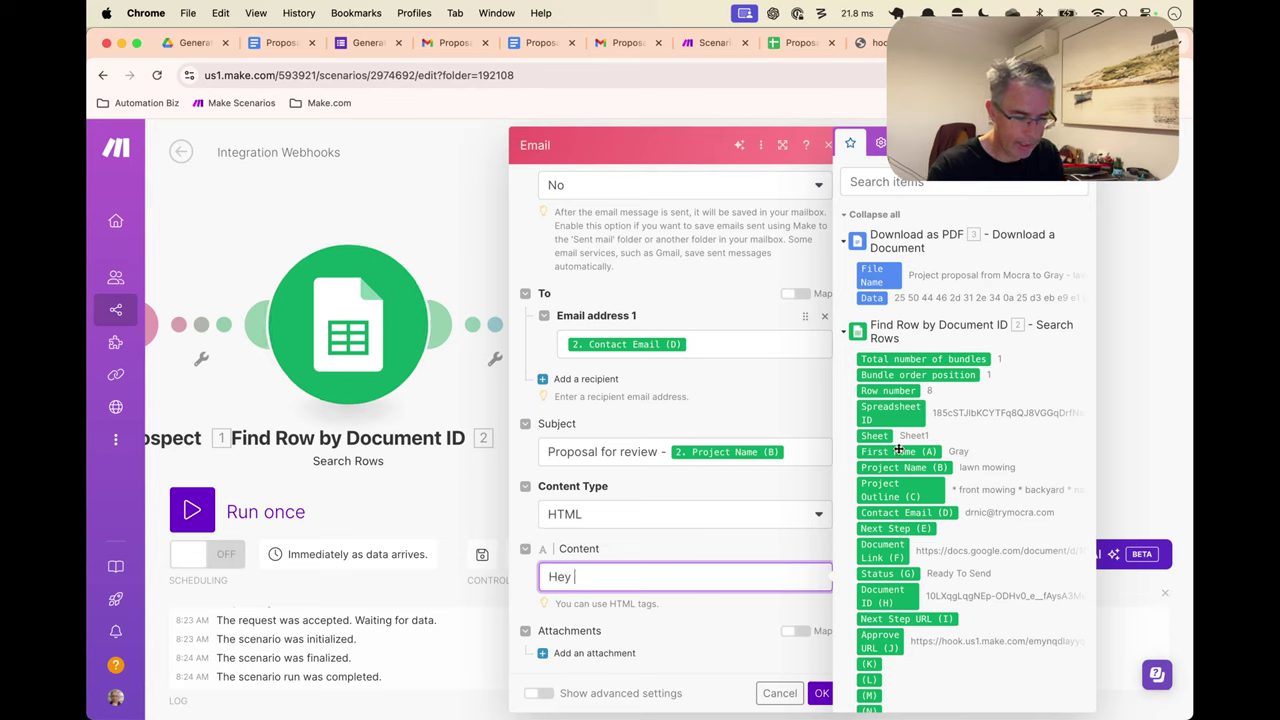
left_click(896, 452)
type(",")
key("Return")
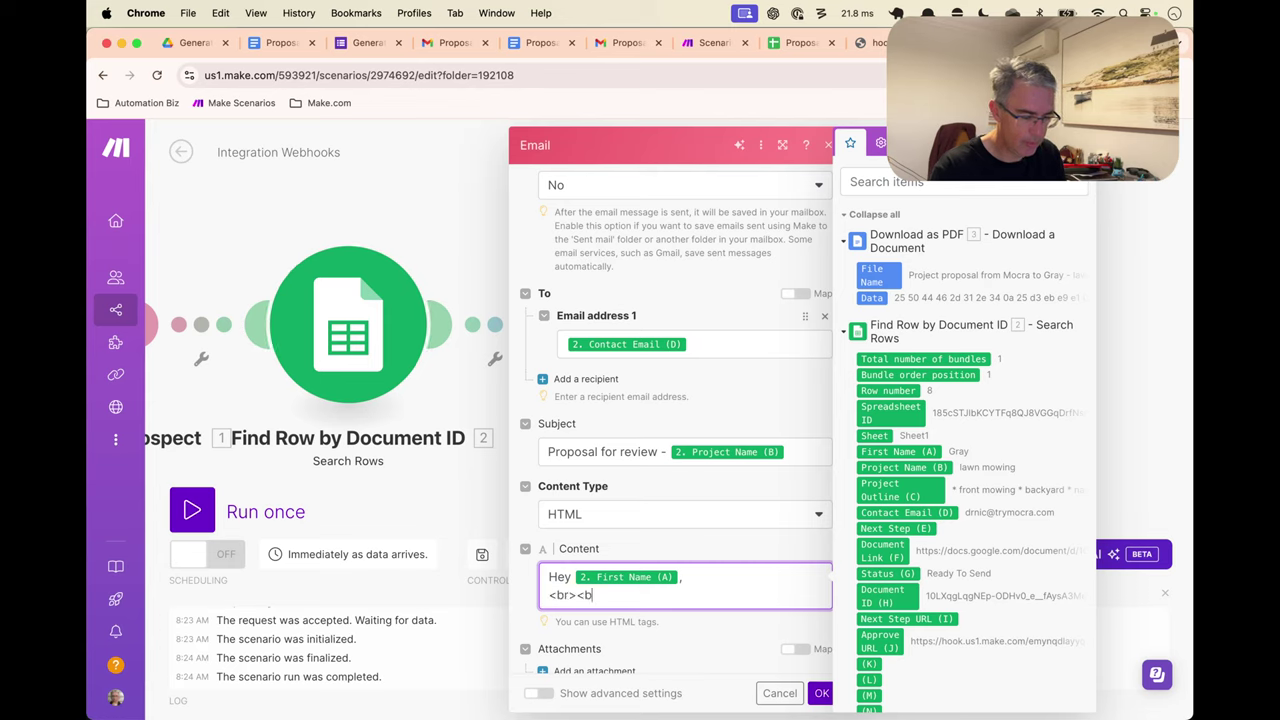
Add <br><br>, 'Thank you for our meeting today' and 'Attached is our proposal' to the body
type("<br><br>")
key("Return")
type("Thaa")
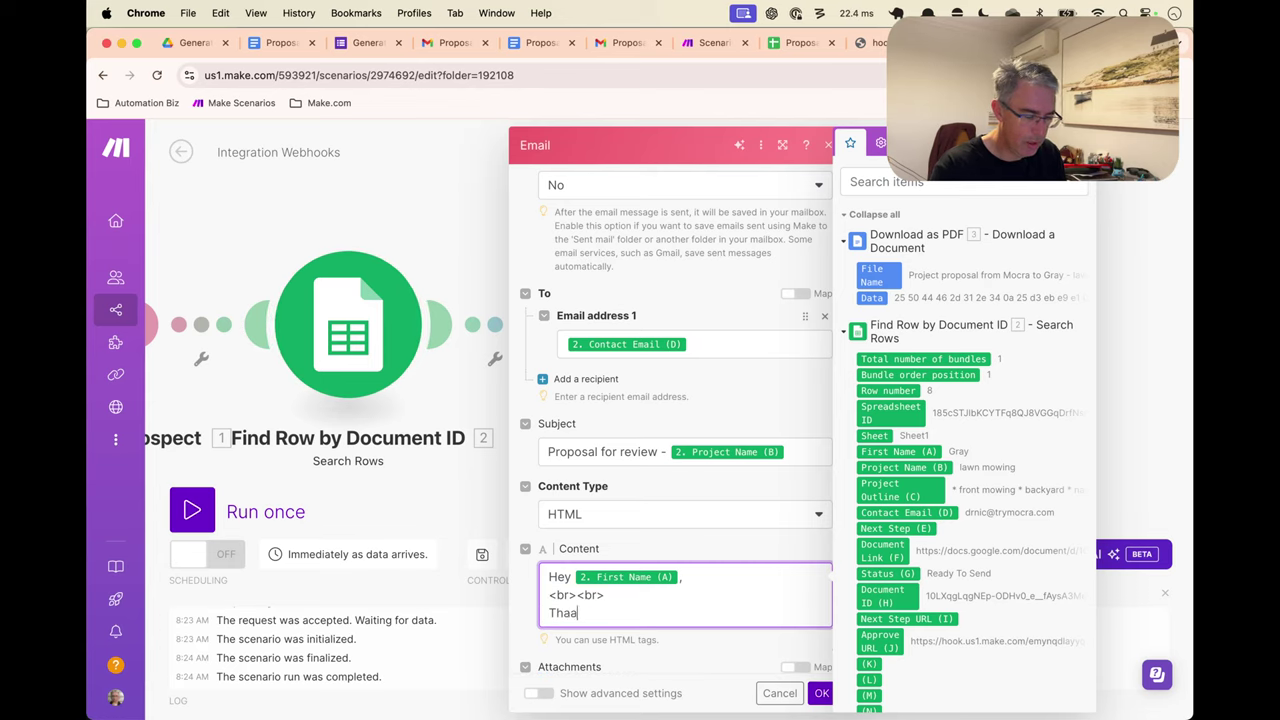
key("BackSpace")
type("nk you for our meeting today.")
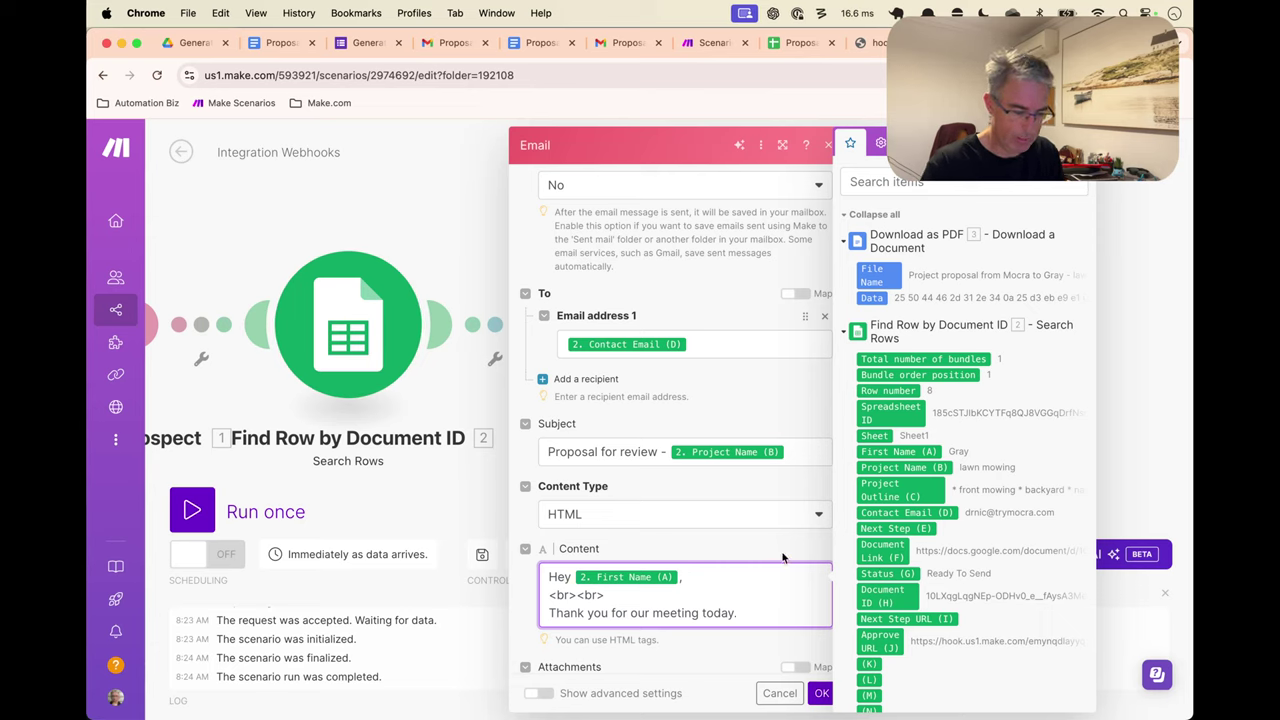
scroll(782, 557, "down", 1)
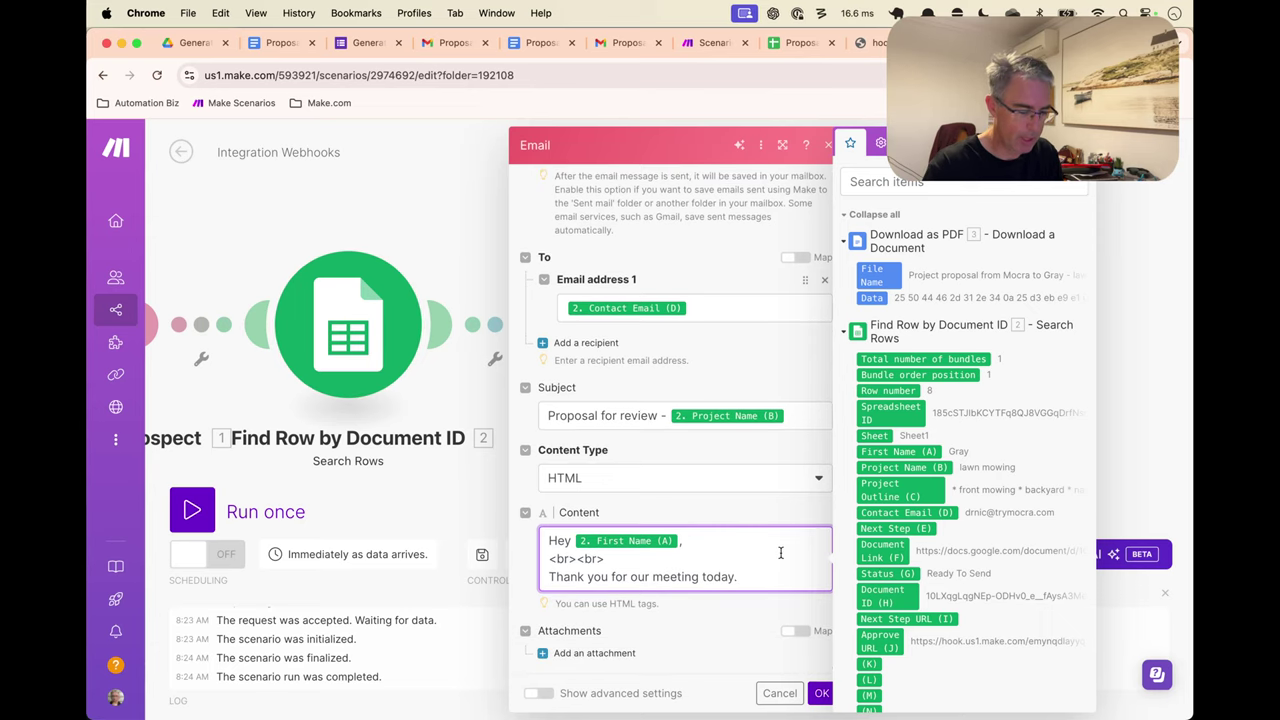
type("Here")
key("BackSpace")
key("BackSpace")
key("BackSpace")
key("BackSpace")
type("At")
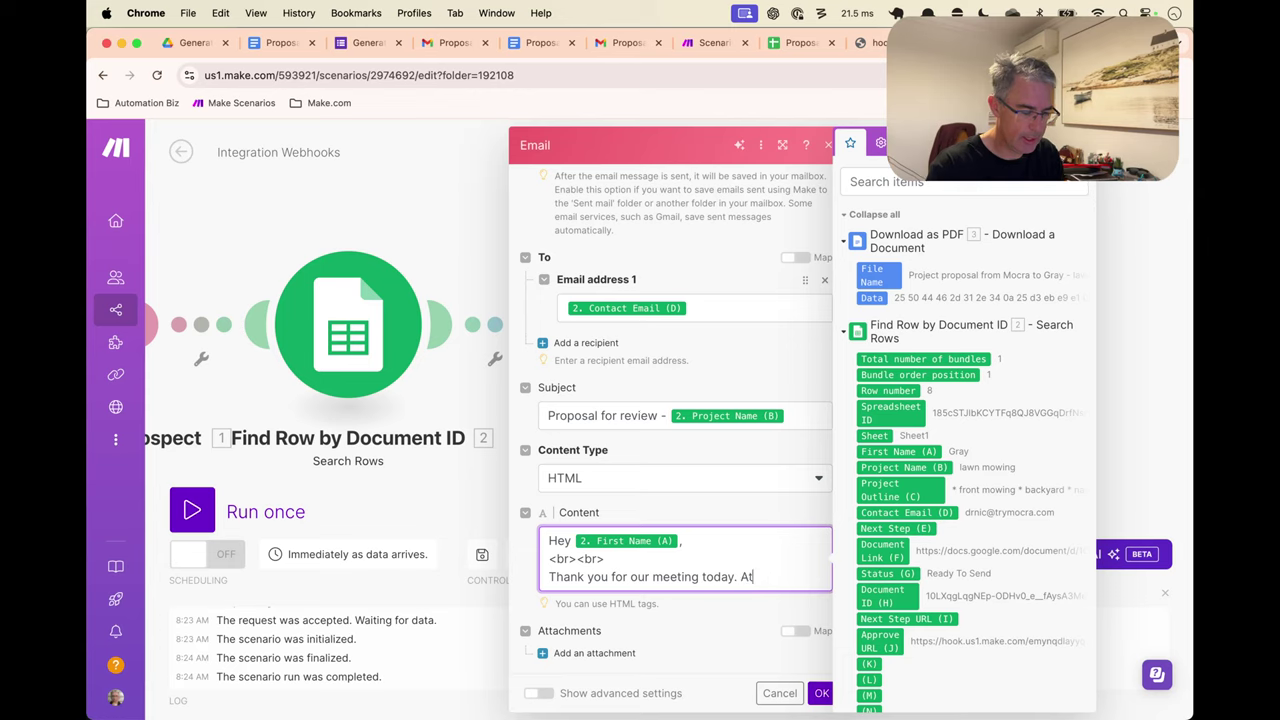
type("tached is our")
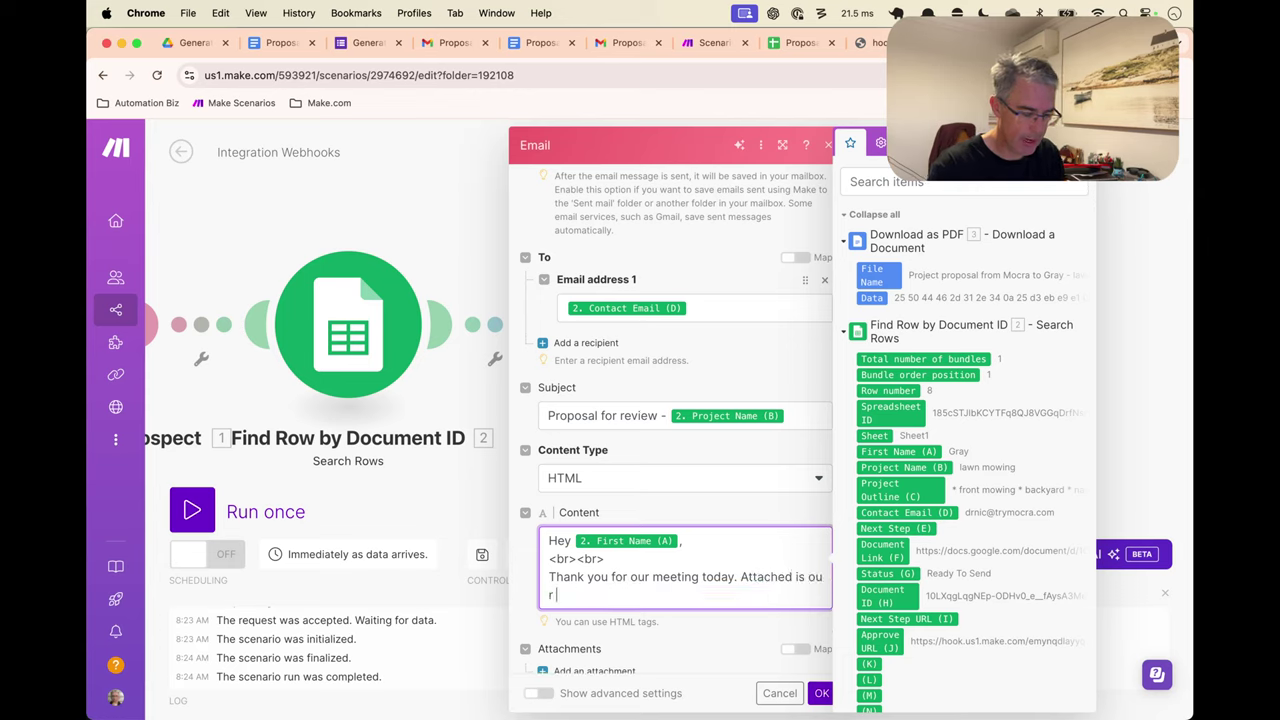
type(" proposal.")
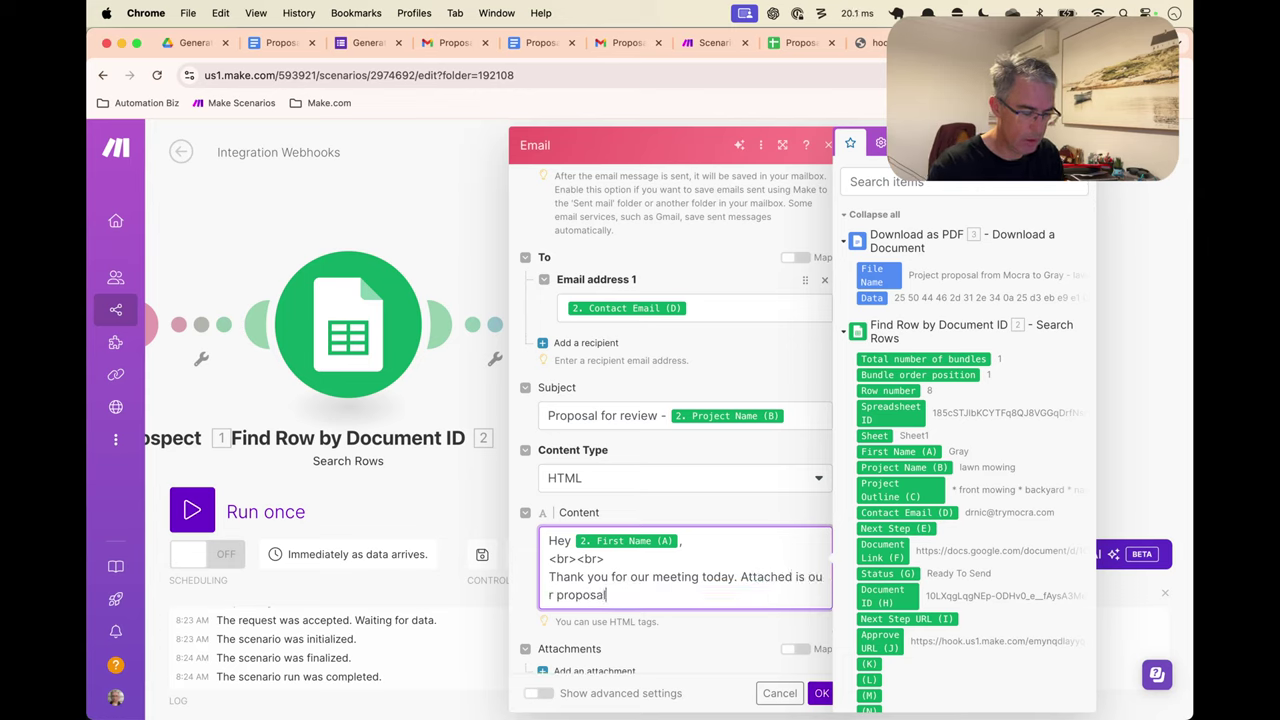
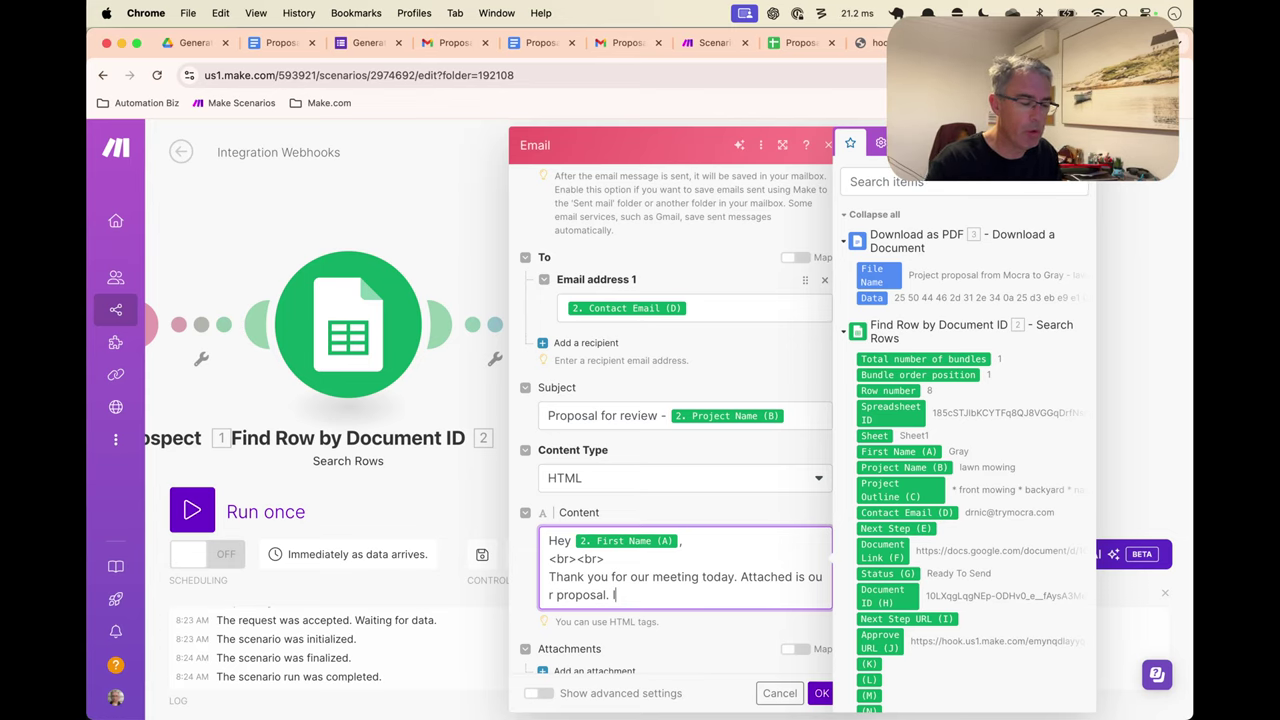
Add <br><br> and 'Thanks' on new lines below the proposal sentence in the email Content
key("Return")
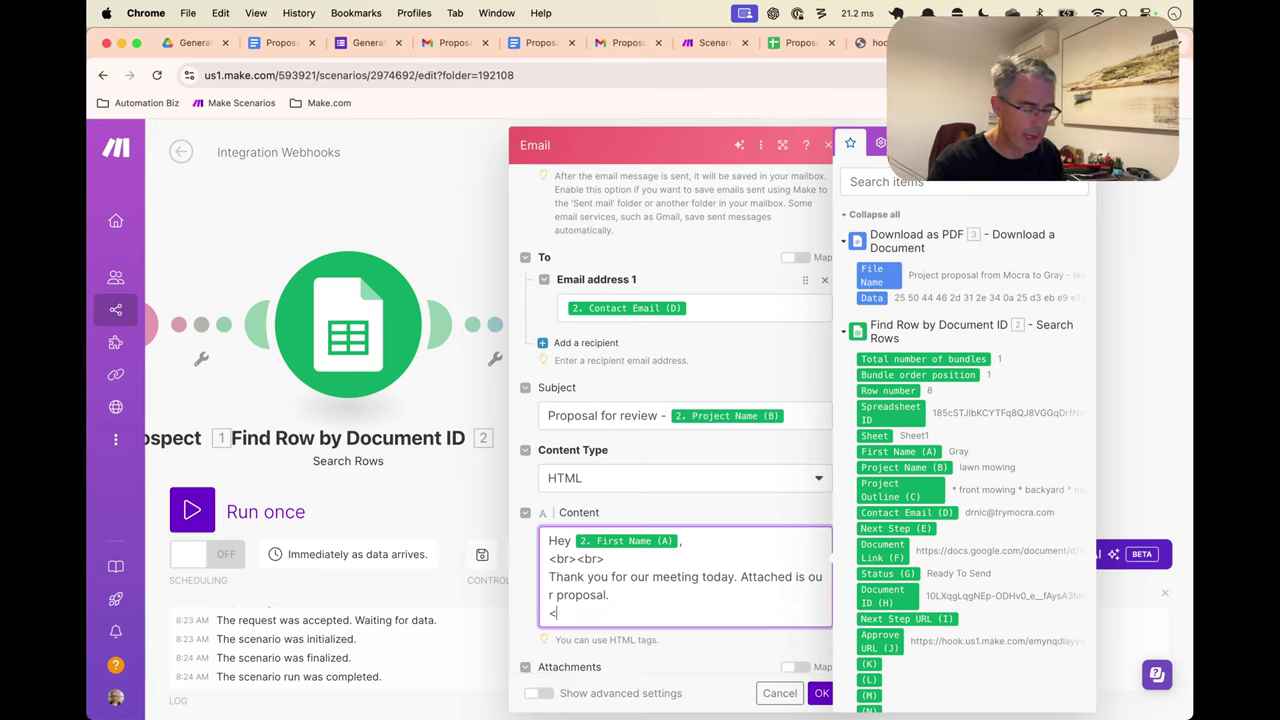
key("BackSpace")
key("BackSpace")
key("BackSpace")
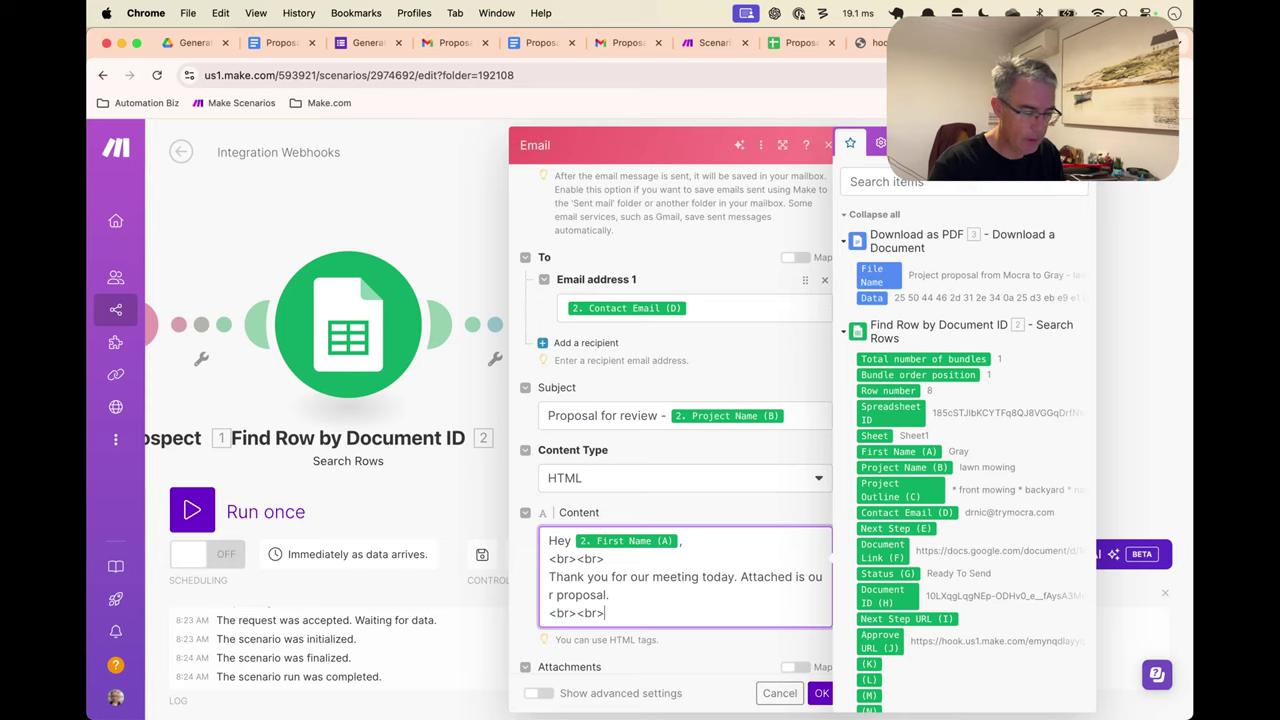
type("<br><br>")
key("Return")
type("Thanks")
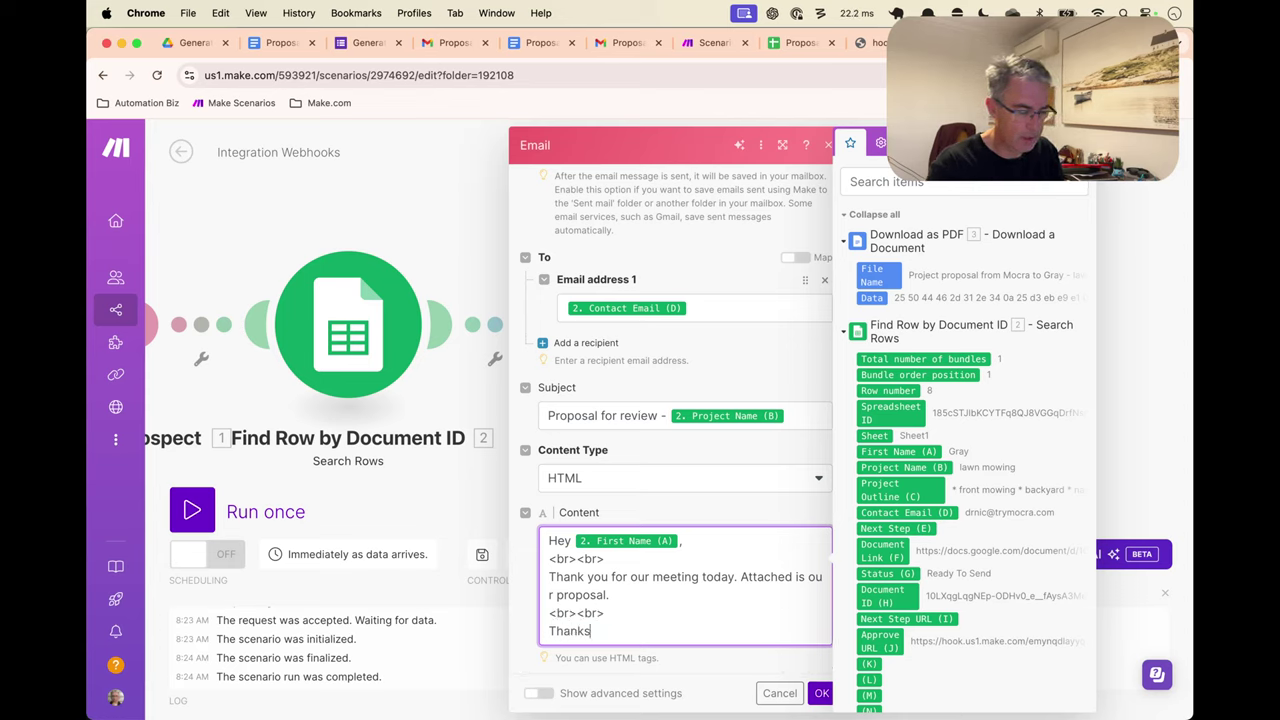
Add a <br> line break and the sender's name as the signature, then close the mapping panel
key("Return")
type("<n")
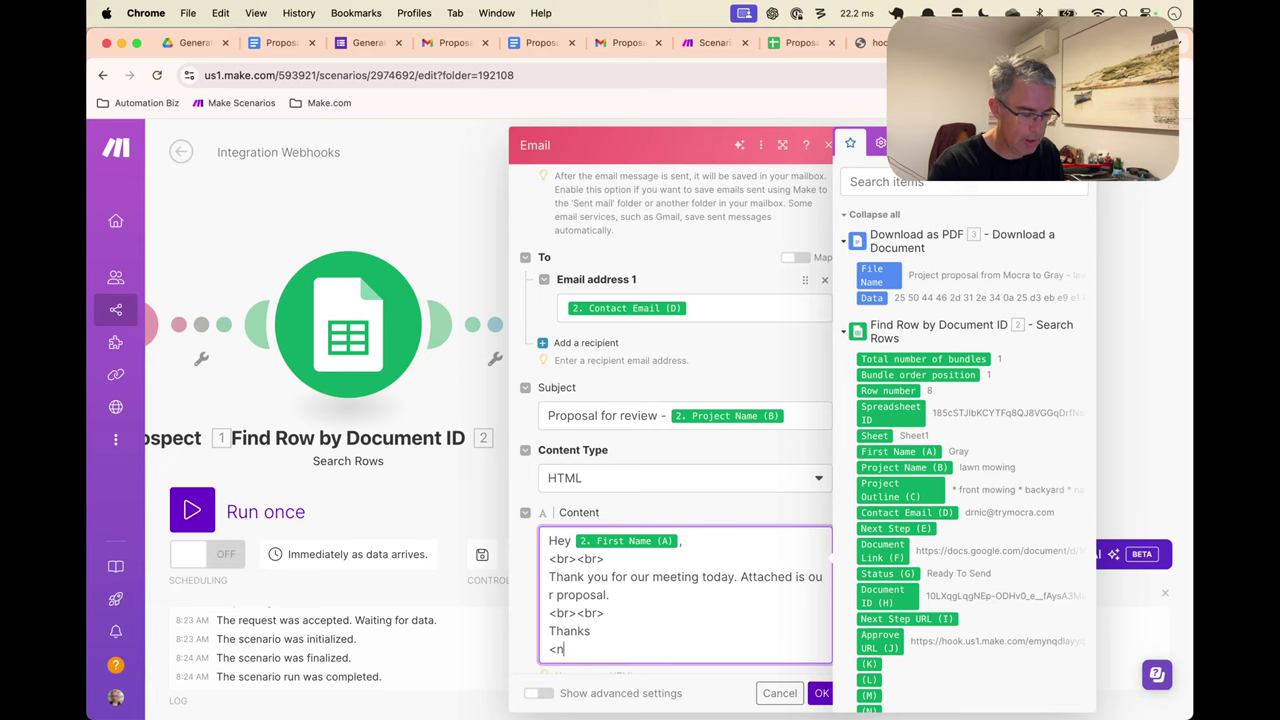
type("br>")
key("Return")
type("Dr Nic")
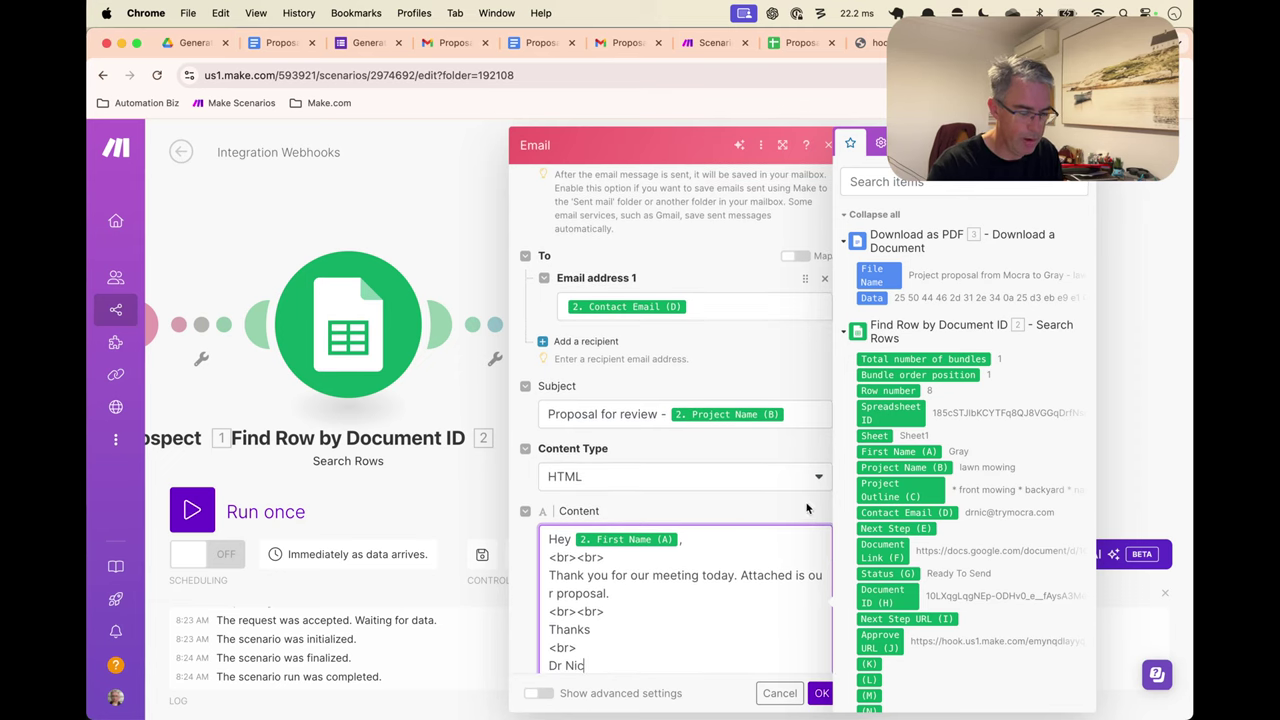
scroll(806, 509, "down", 2)
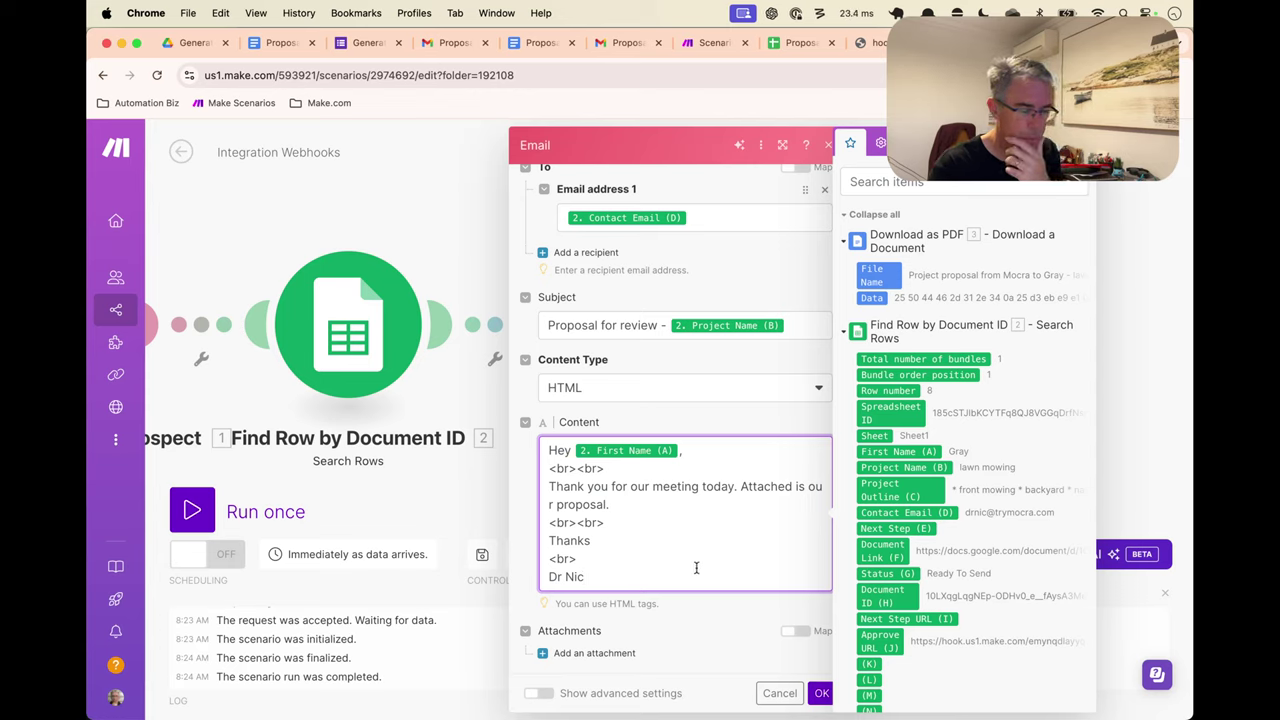
left_click(728, 636)
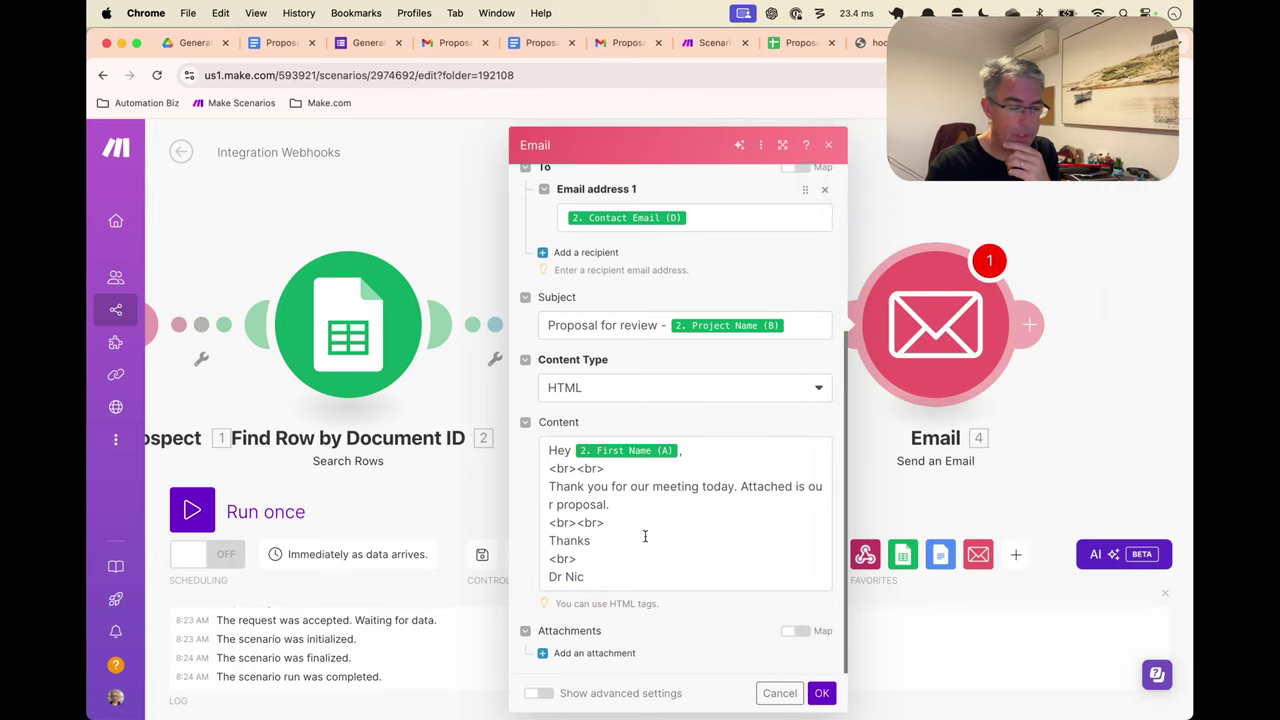
scroll(612, 520, "up", 1)
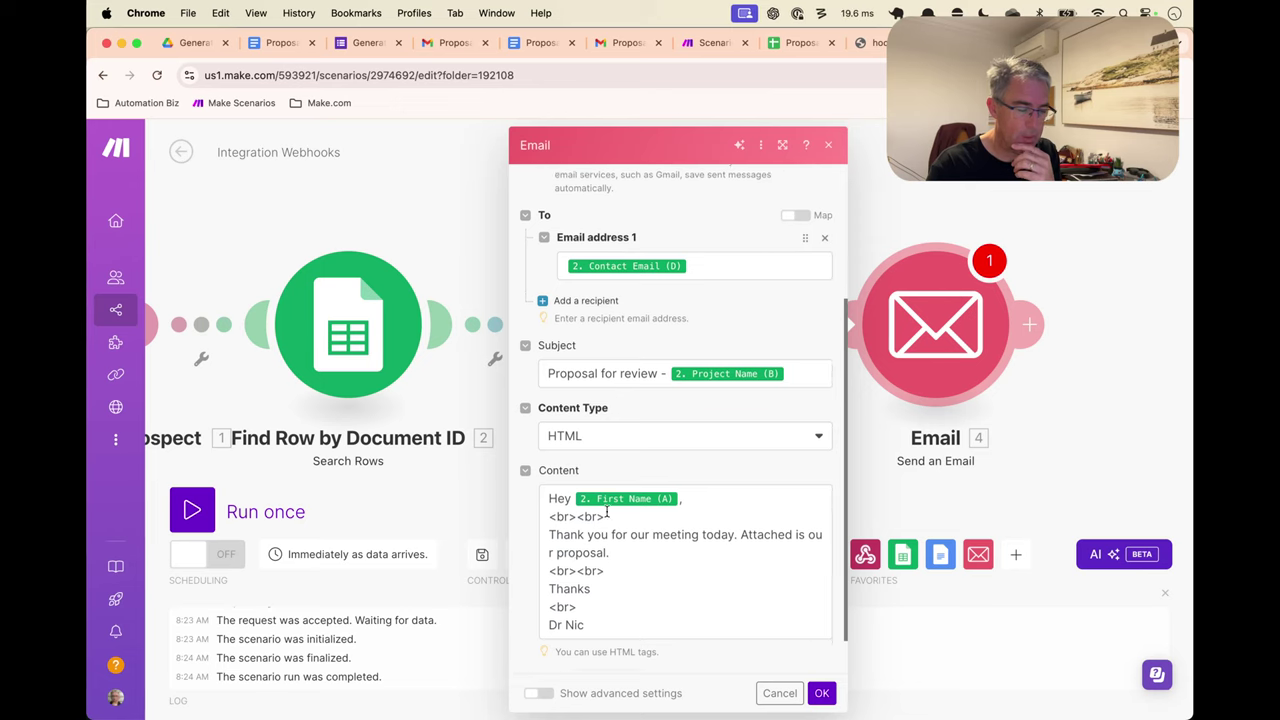
scroll(585, 590, "down", 1)
Add an attachment whose File comes from Google Docs - Download a Document, and confirm the module
left_click(592, 655)
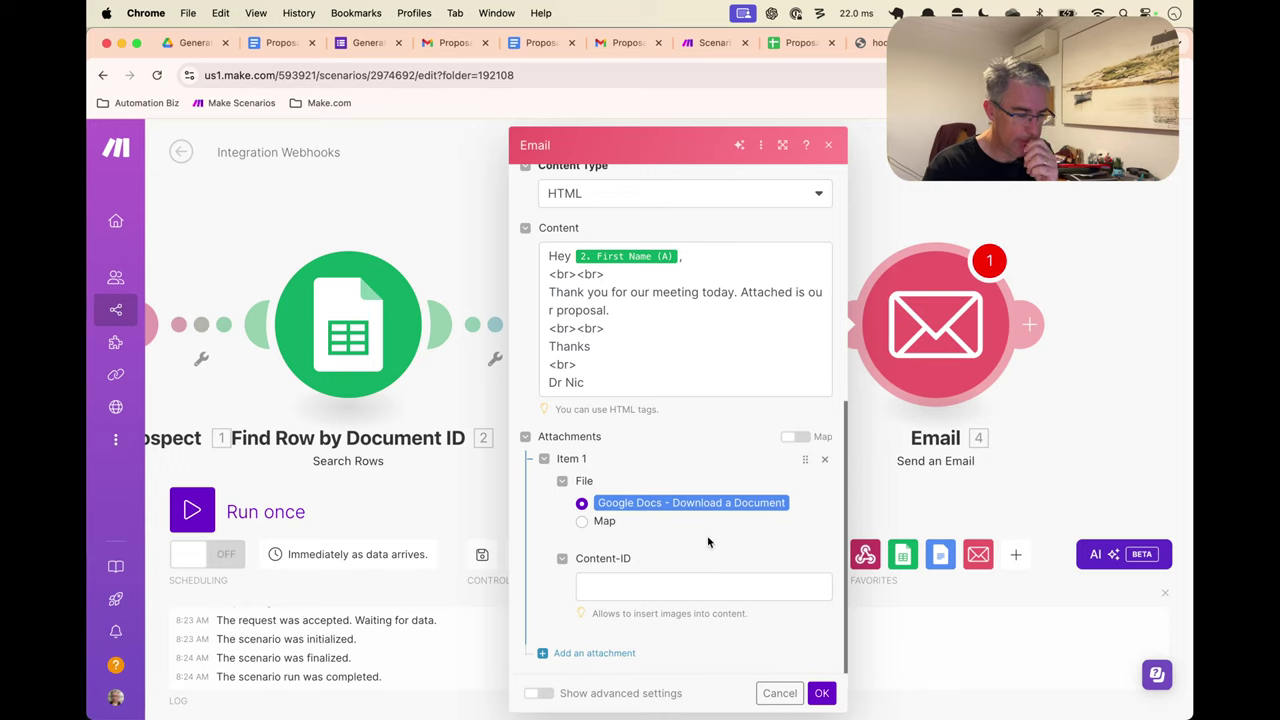
left_click(604, 524)
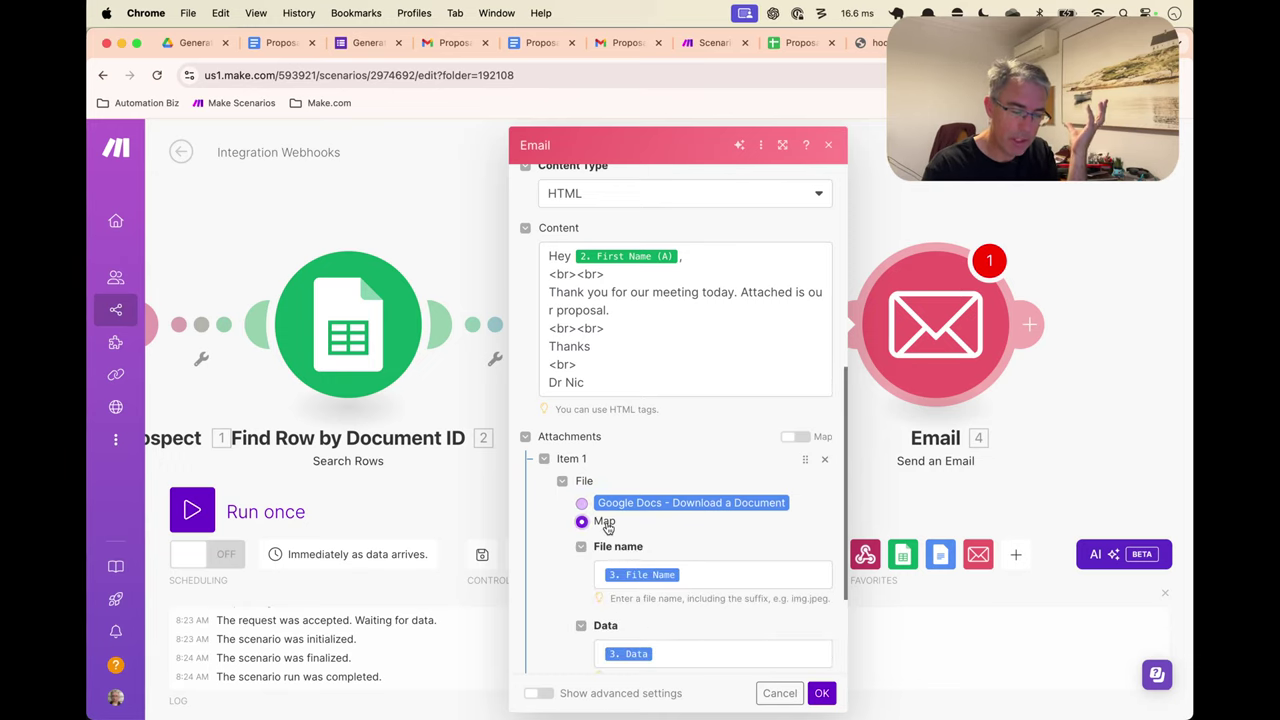
left_click(625, 506)
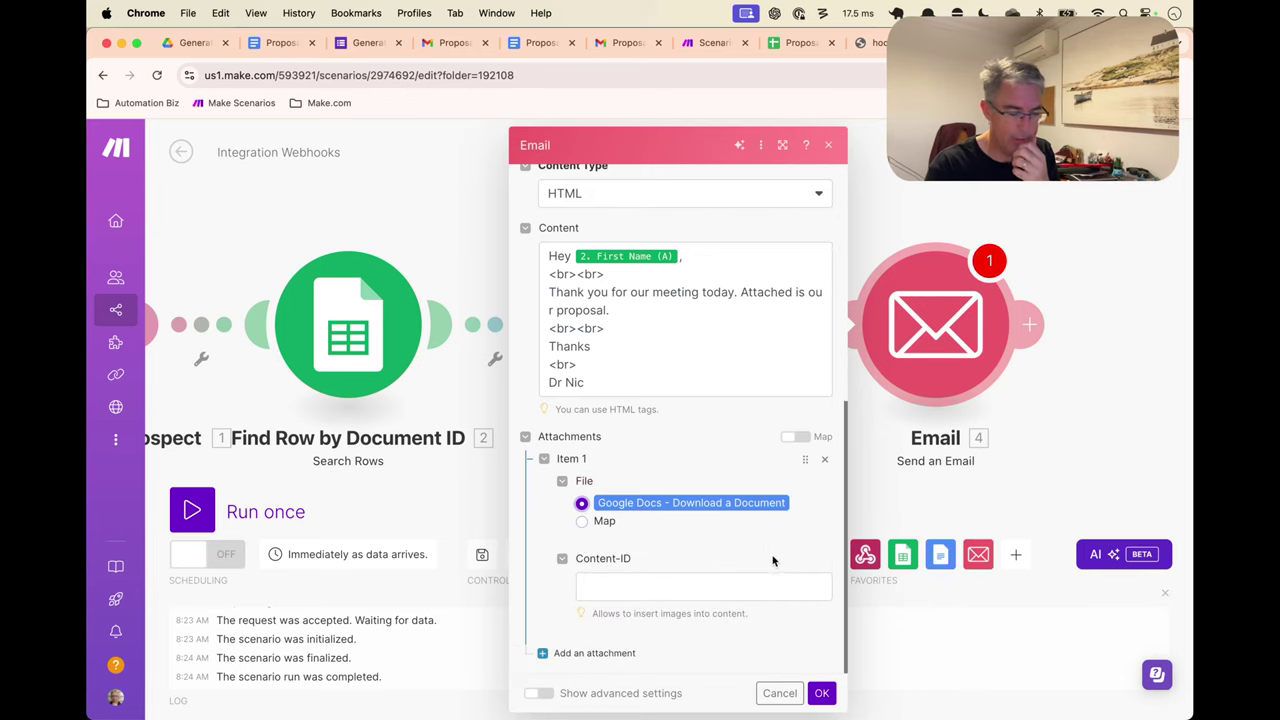
left_click(821, 692)
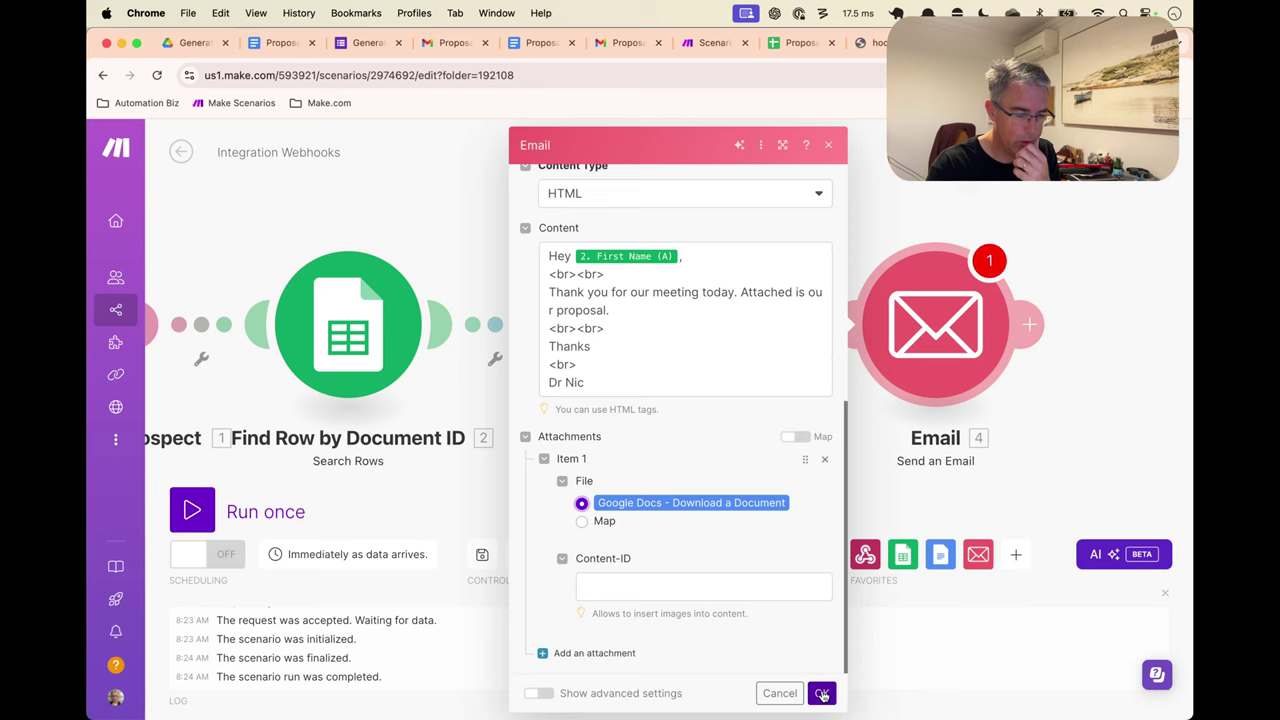
Rename the Email module to 'Send Proposal to Prospect'
right_click(958, 368)
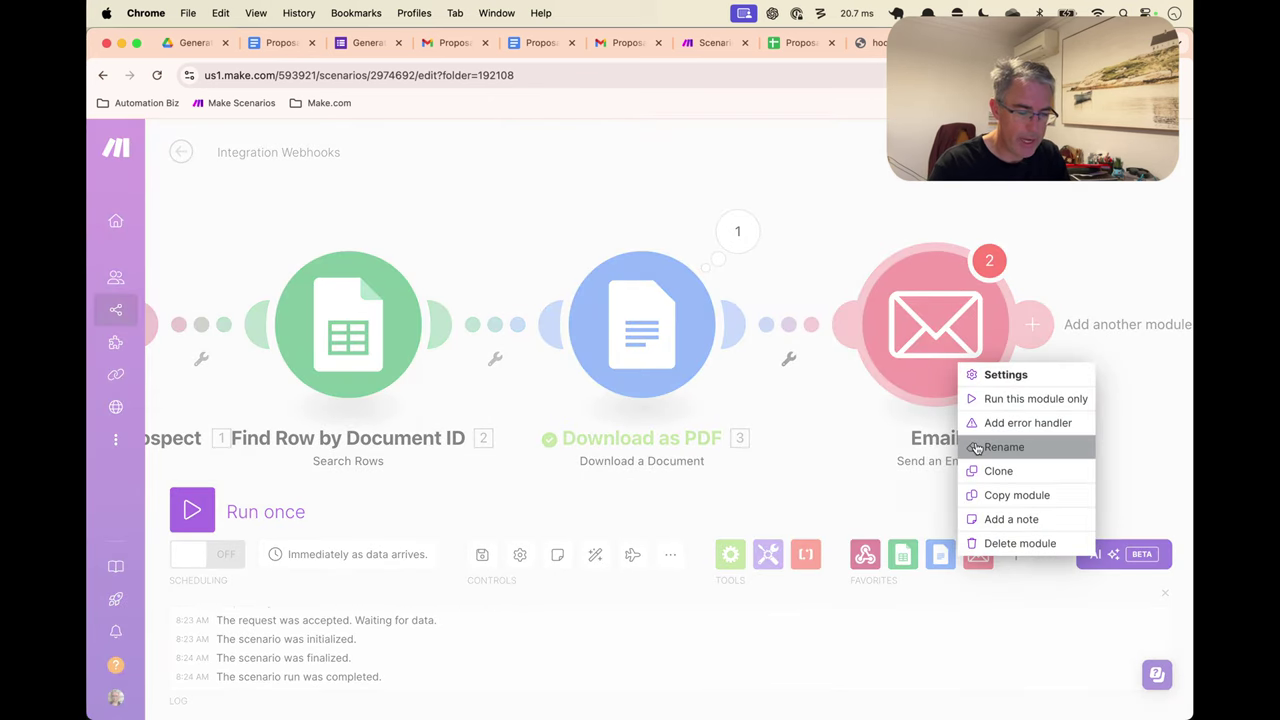
left_click(1003, 447)
type("Send ")
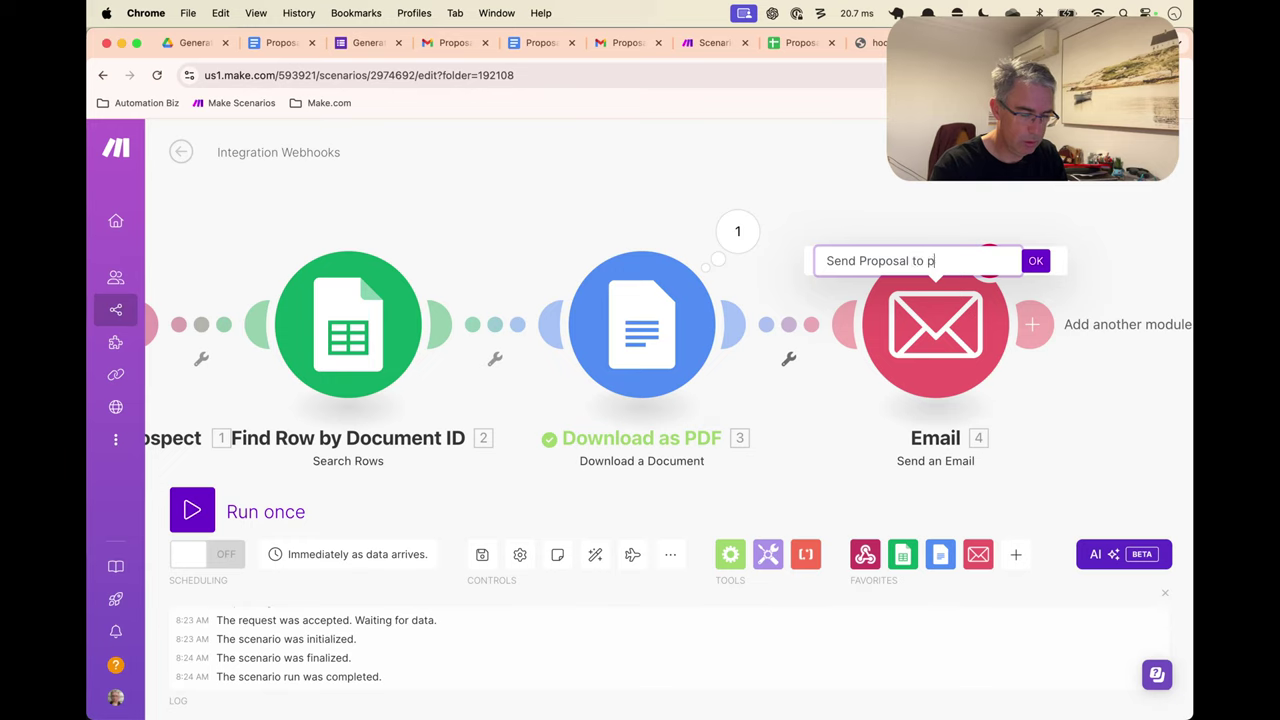
type("Proposal to Prosp")
key("BackSpace")
type("Prospect")
key("Return")
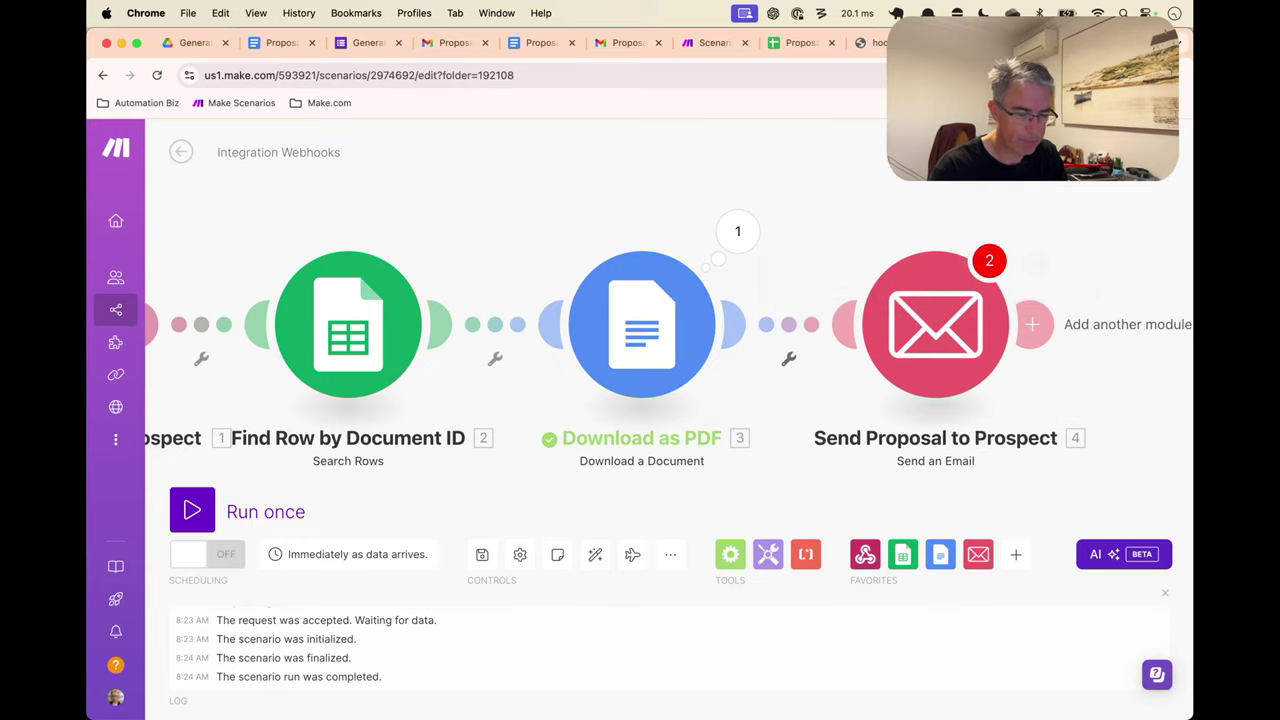
Save the scenario and reopen the module to review its settings
key("super+s")
left_click(957, 346)
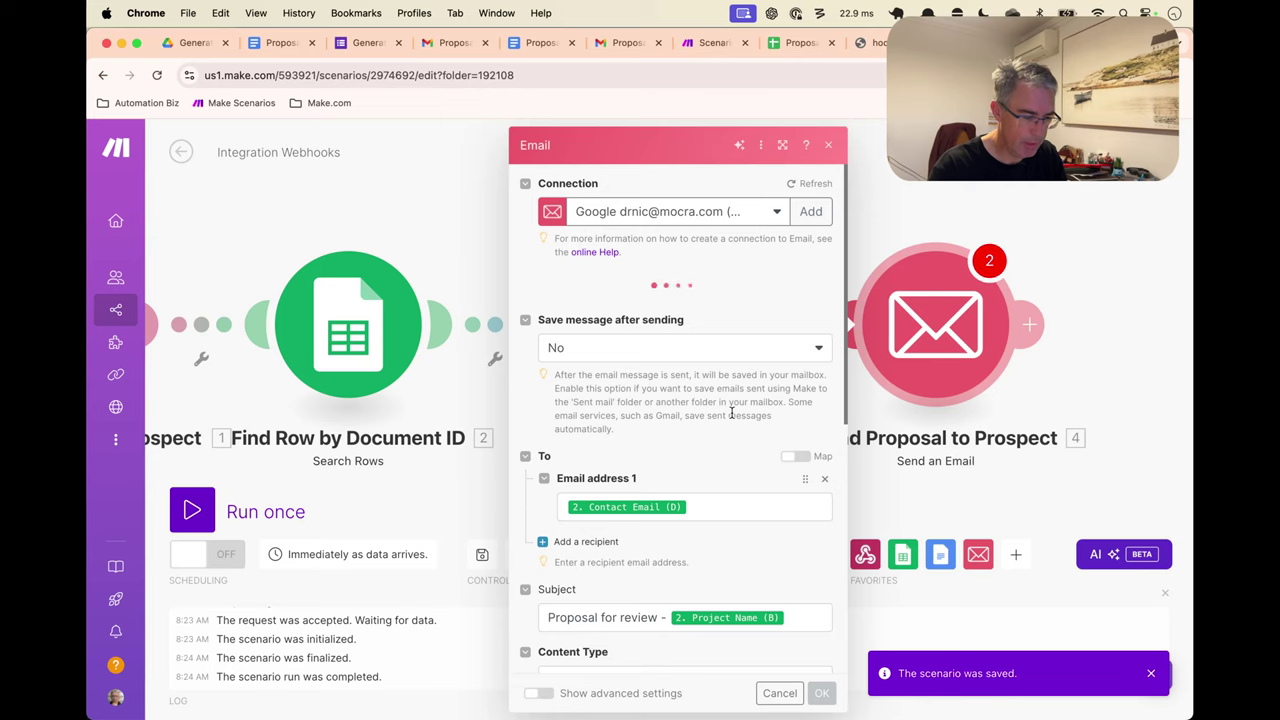
scroll(731, 411, "down", 5)
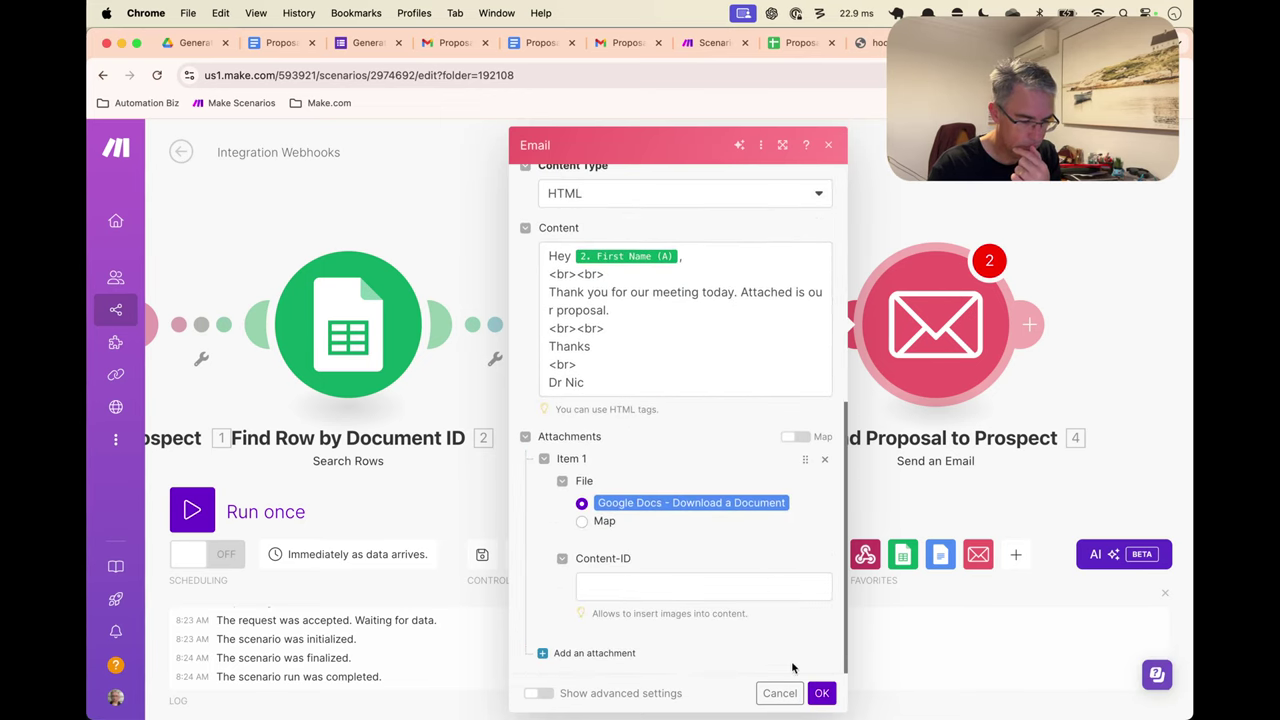
left_click(820, 692)
Try running only the email module, then cancel that run
right_click(941, 306)
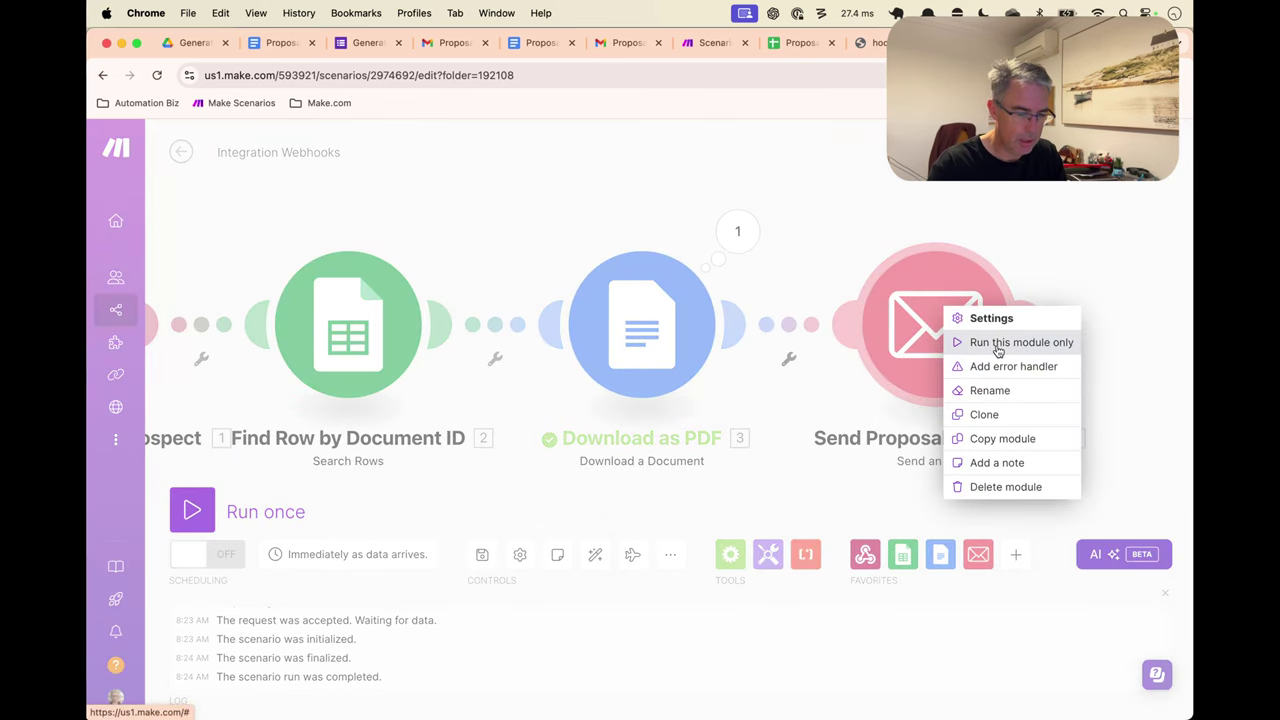
left_click(994, 350)
scroll(746, 472, "down", 3)
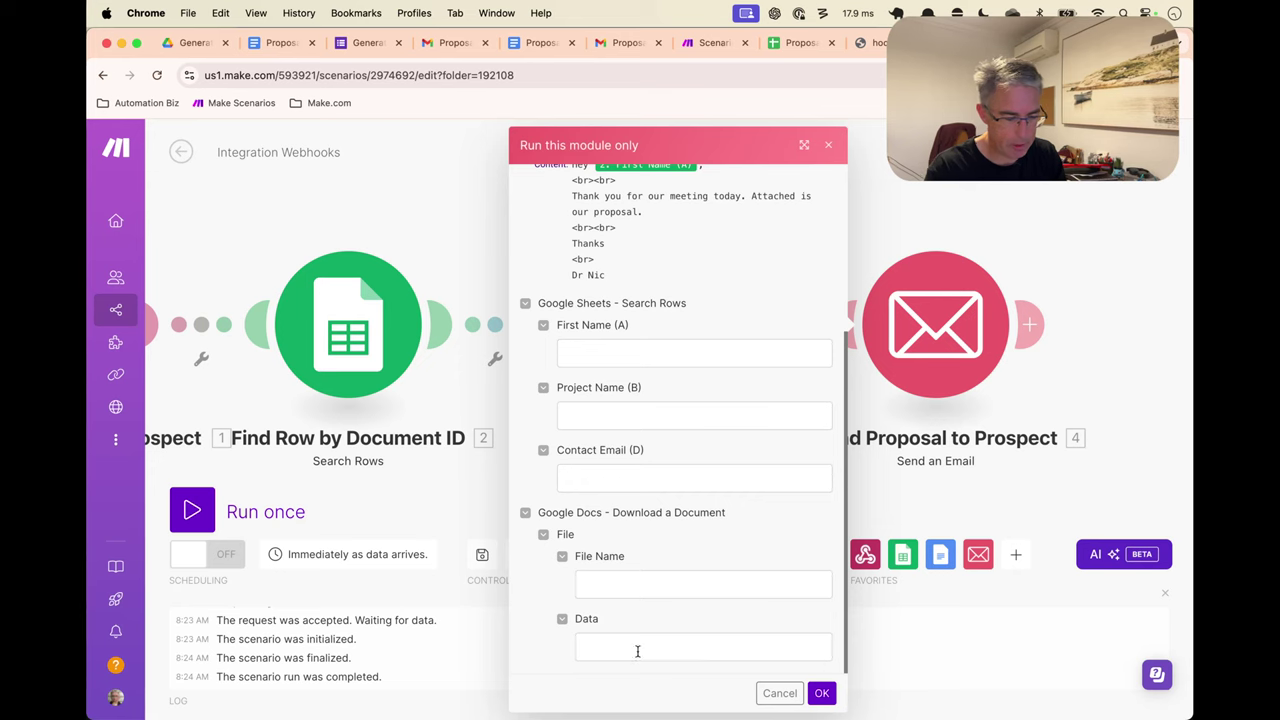
left_click(776, 695)
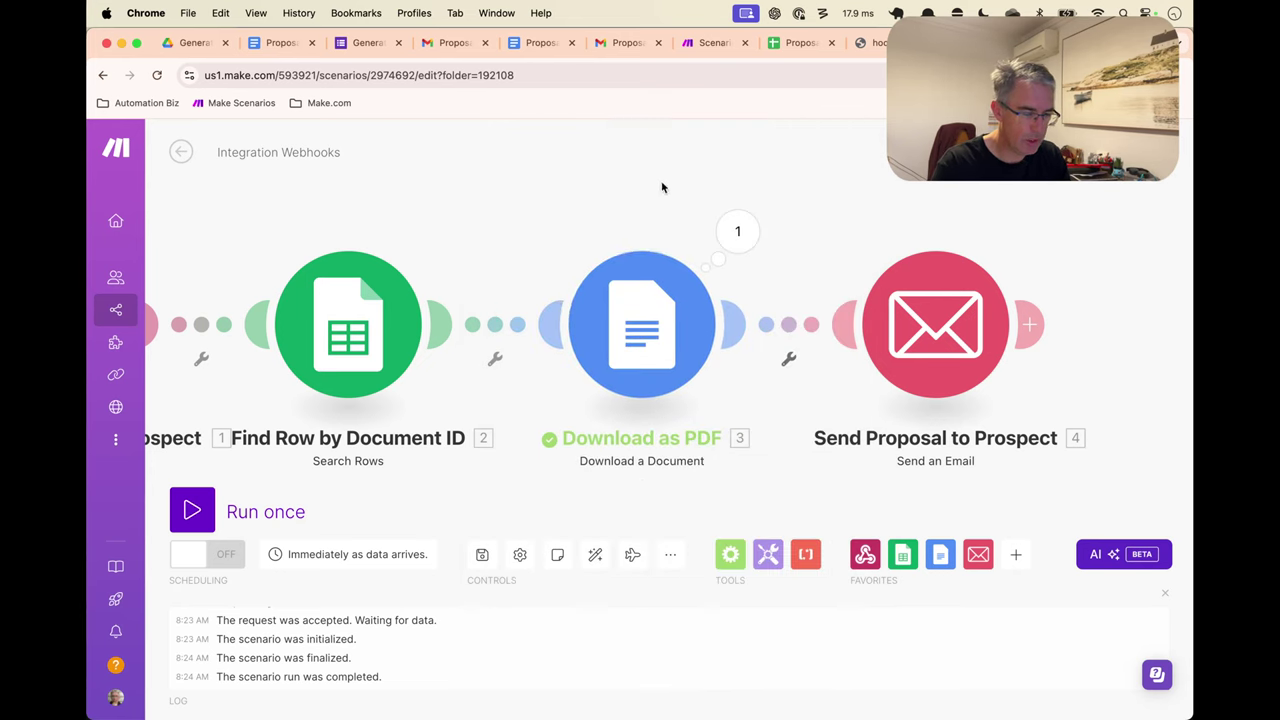
Run the whole scenario by resending the webhook request, then inspect the email module's output
left_click_drag(663, 186, 830, 193)
scroll(811, 183, "down", 1)
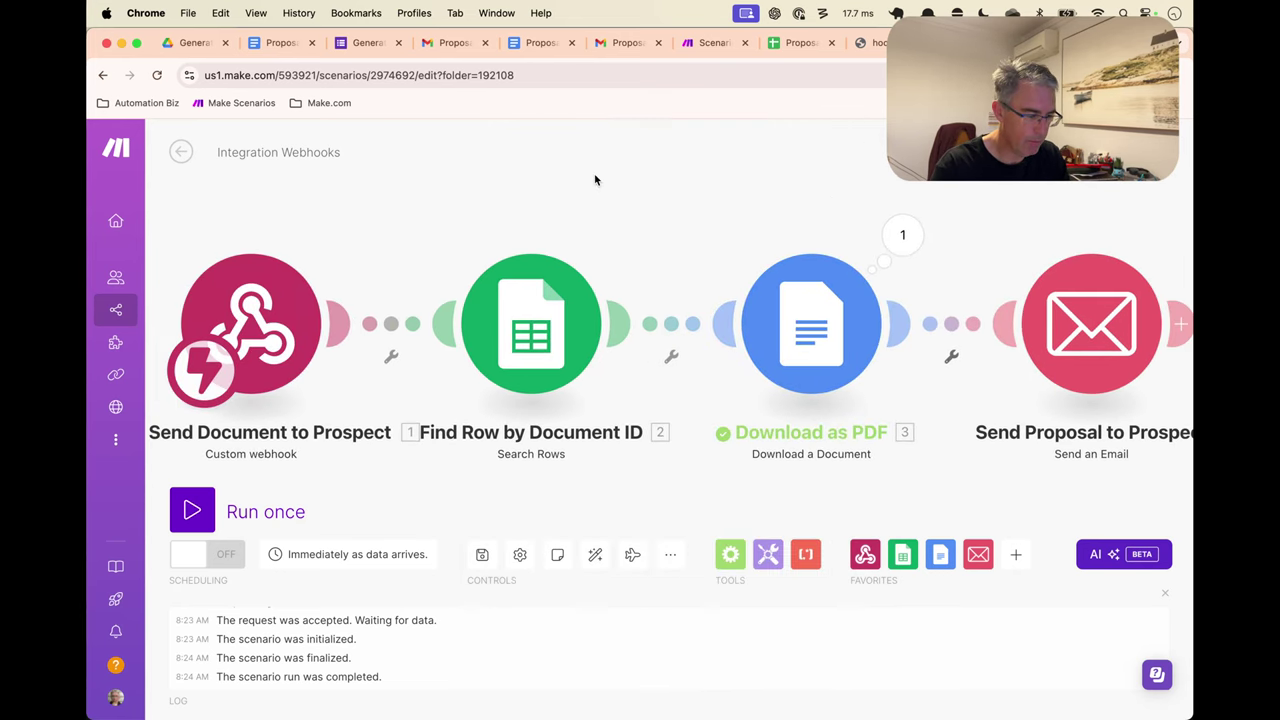
key("super+Return")
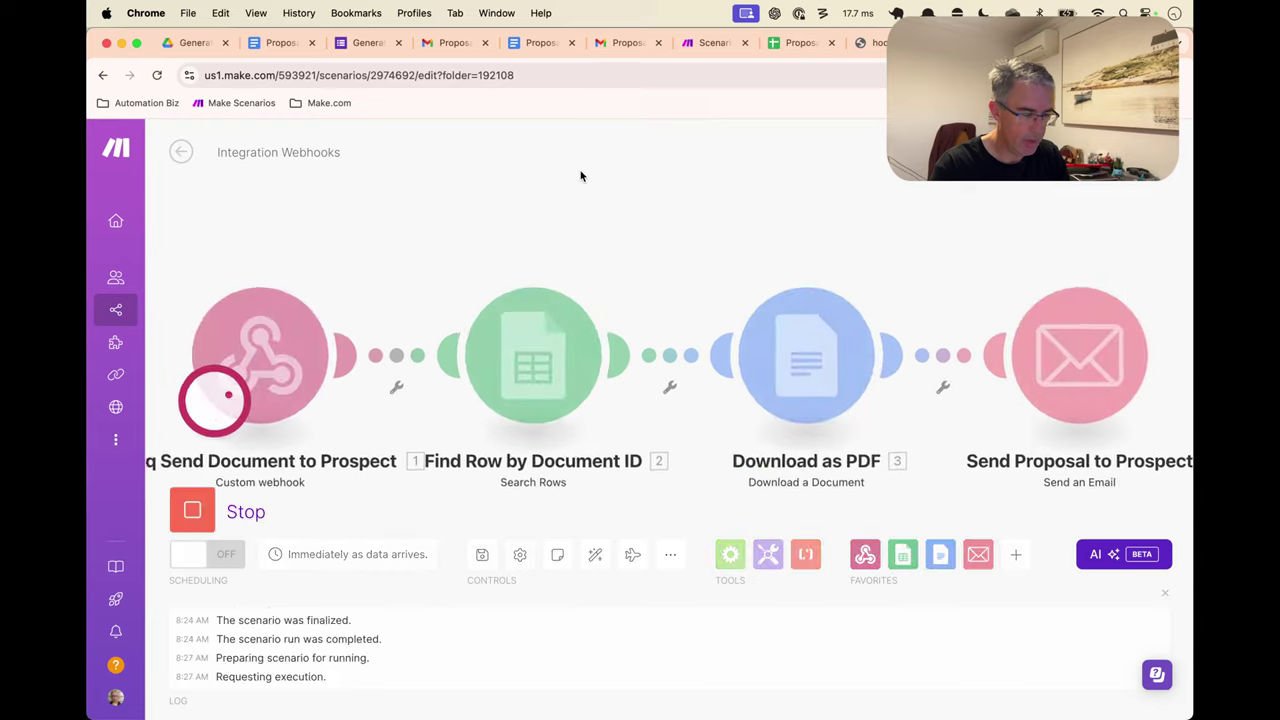
key("super+9")
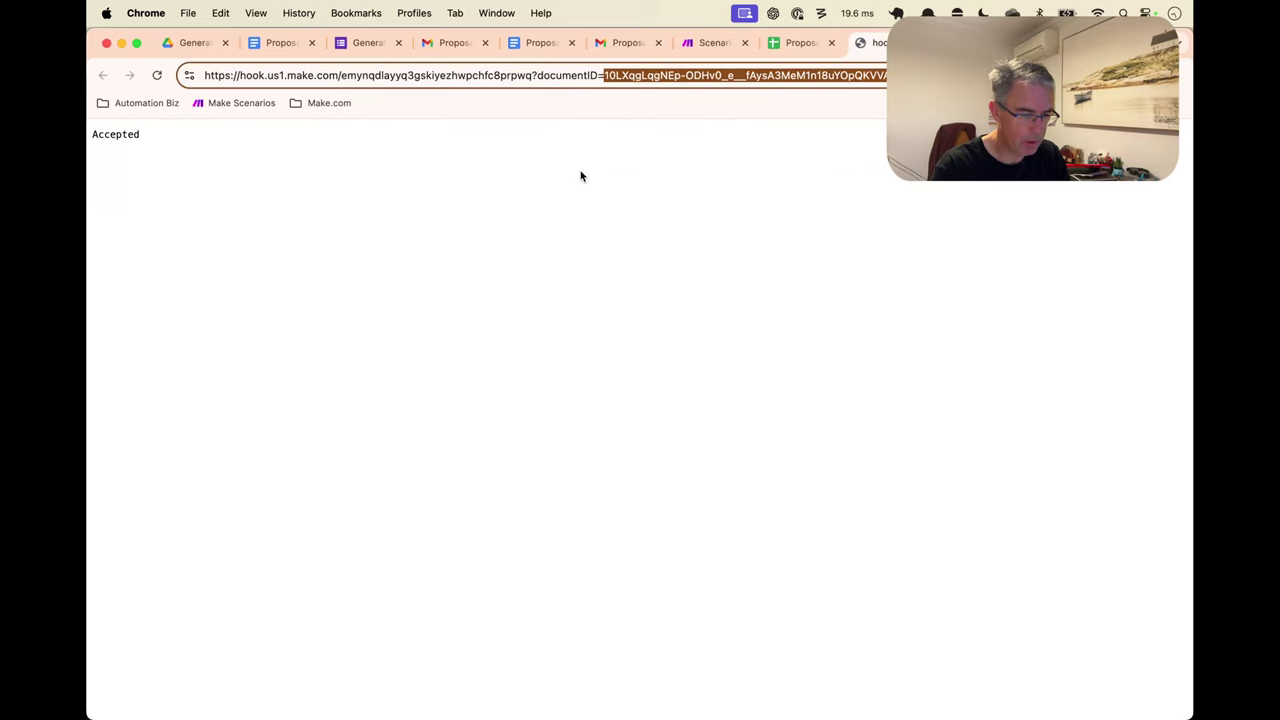
key("Return")
key("super+7")
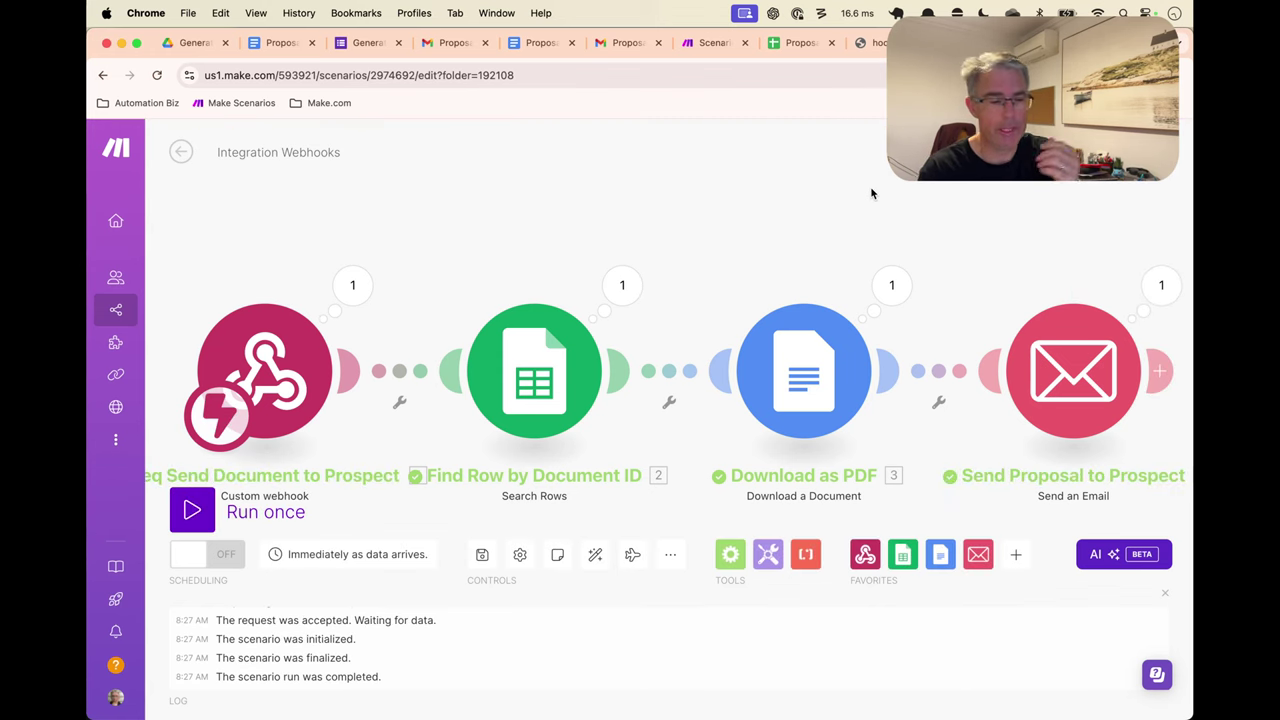
scroll(960, 232, "right", 2)
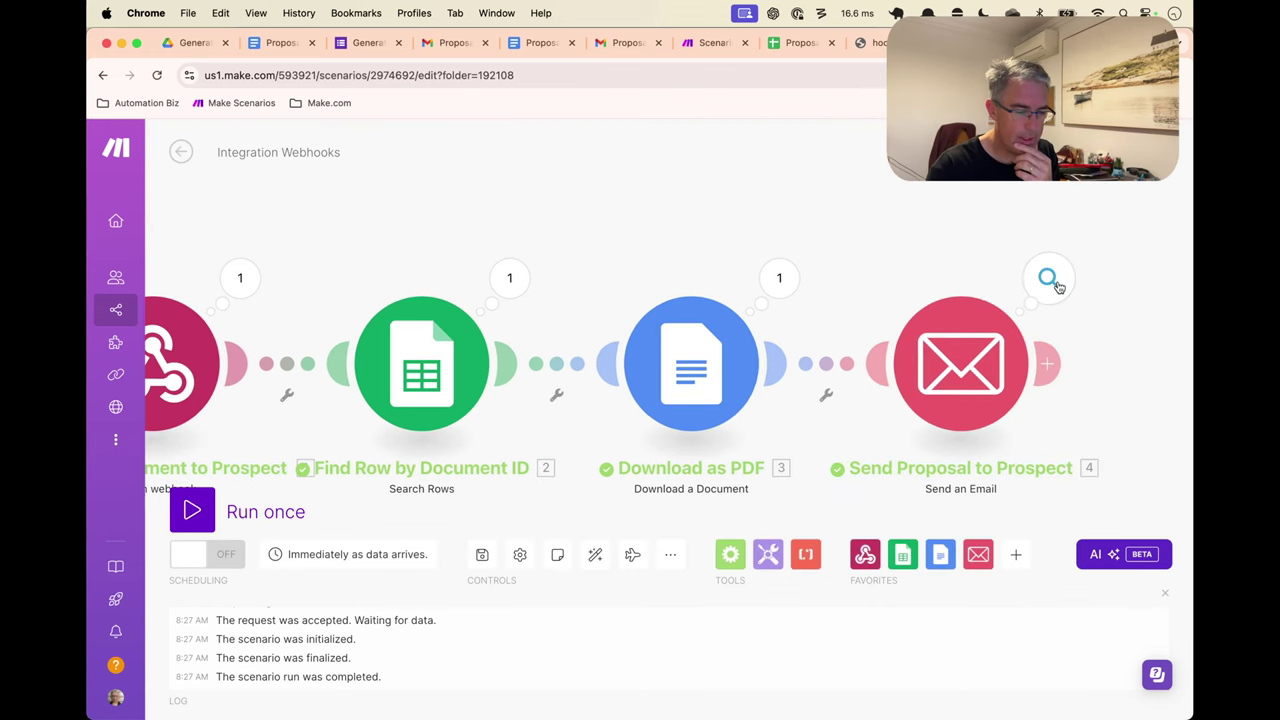
left_click(1048, 282)
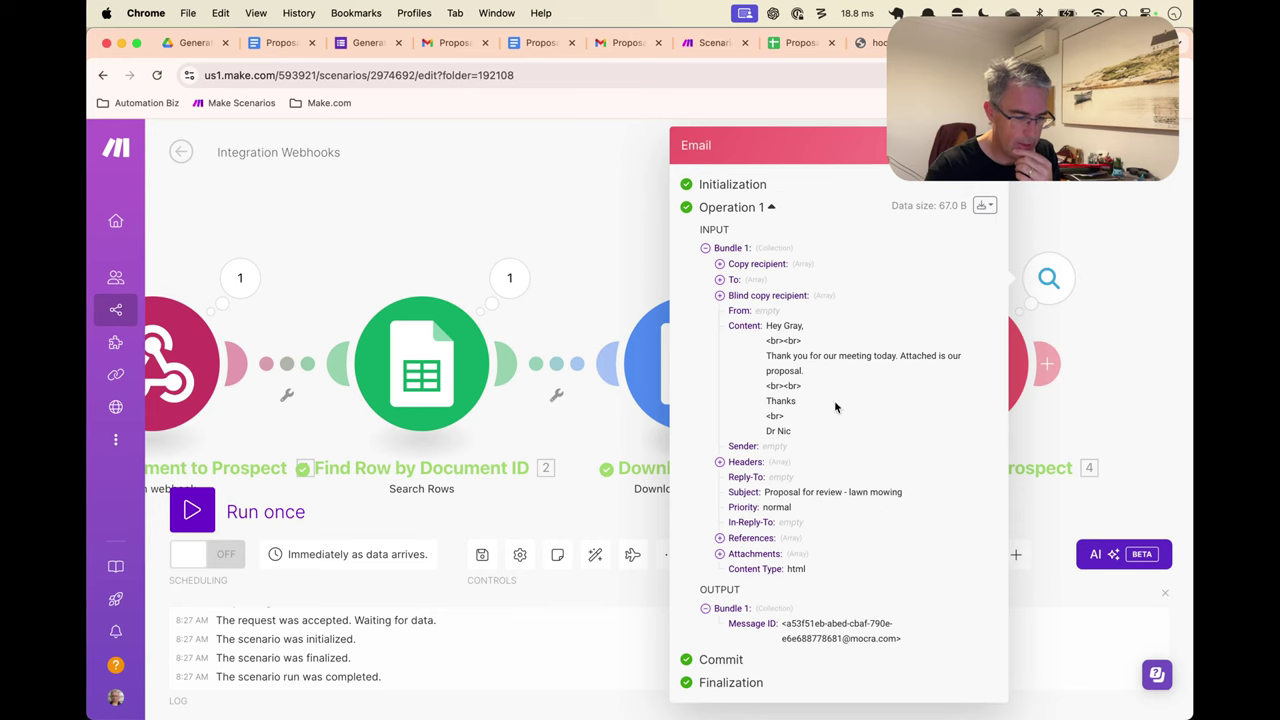
left_click(1018, 172)
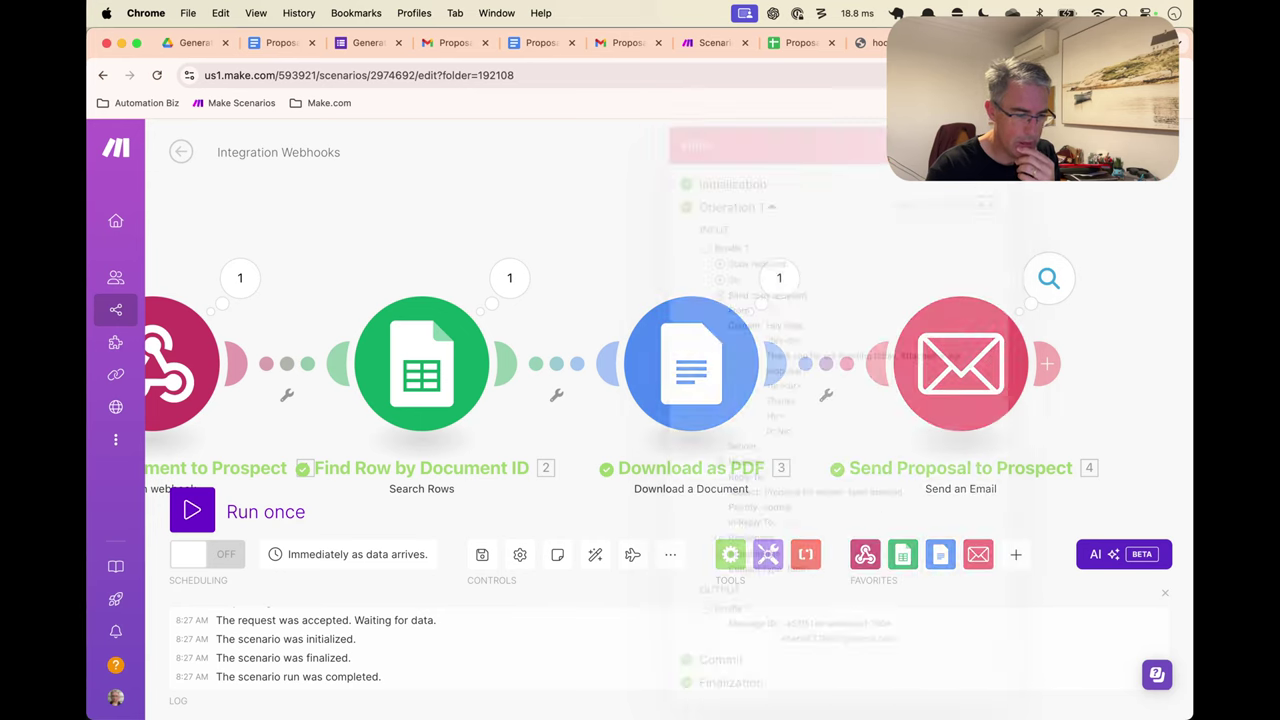
In Gmail, open the 'Proposal for review - lawn mowing' email and preview its attached PDF
left_click(593, 40)
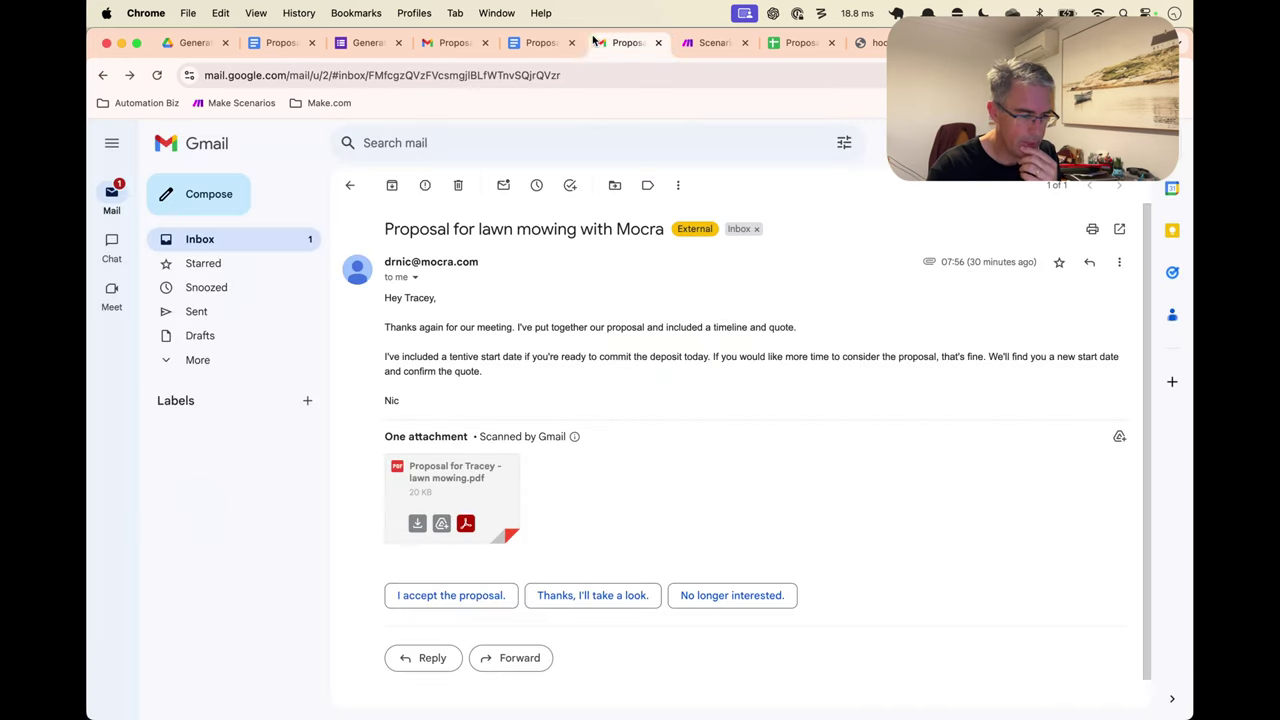
left_click(306, 242)
left_click(633, 217)
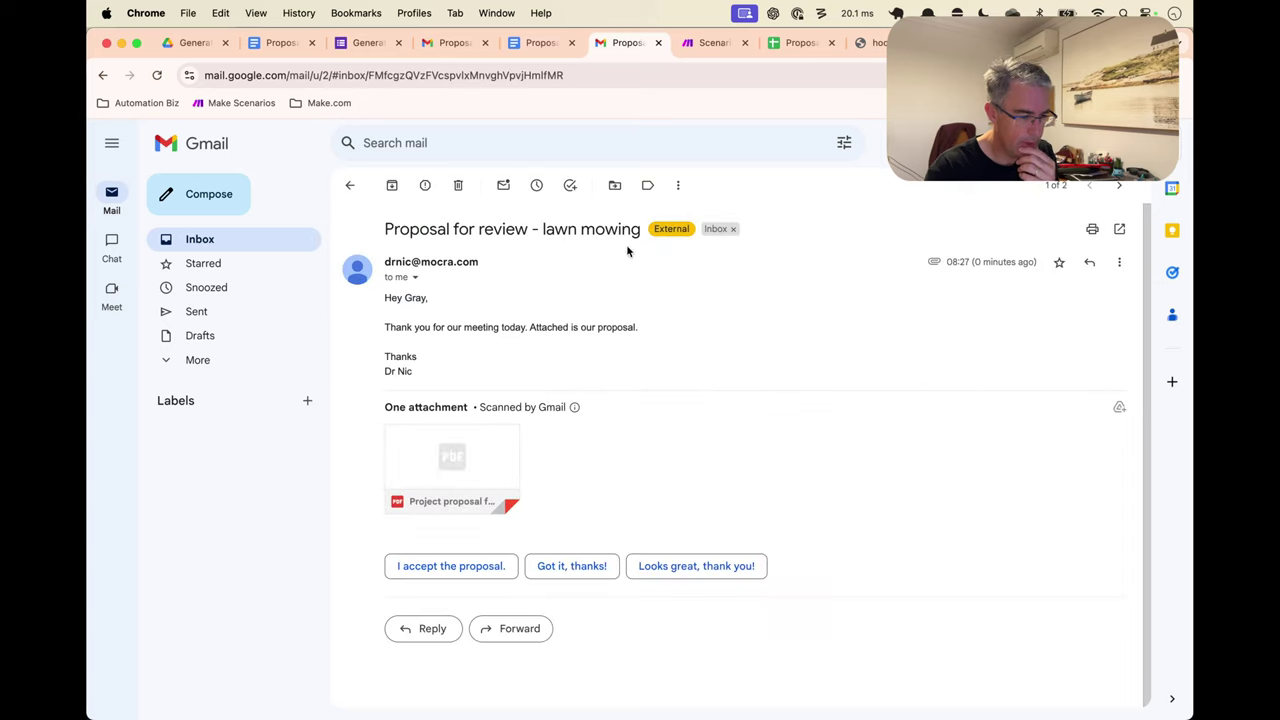
left_click(457, 450)
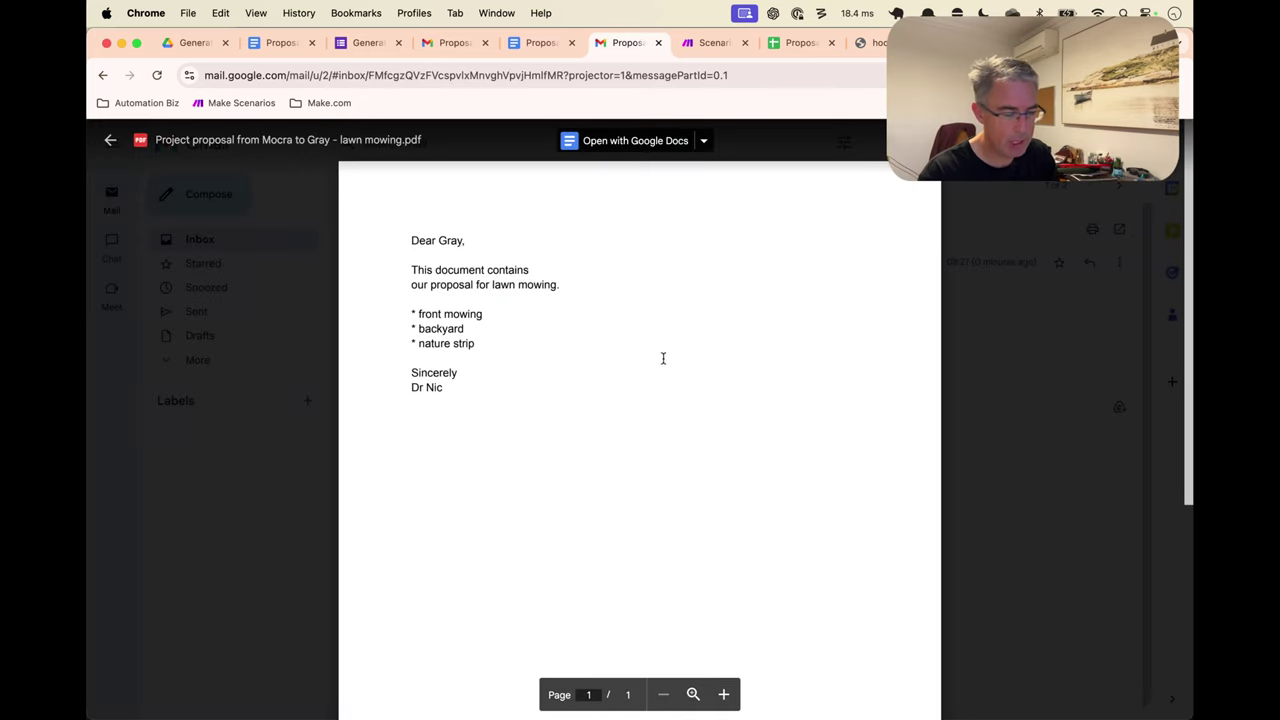
key("Escape")
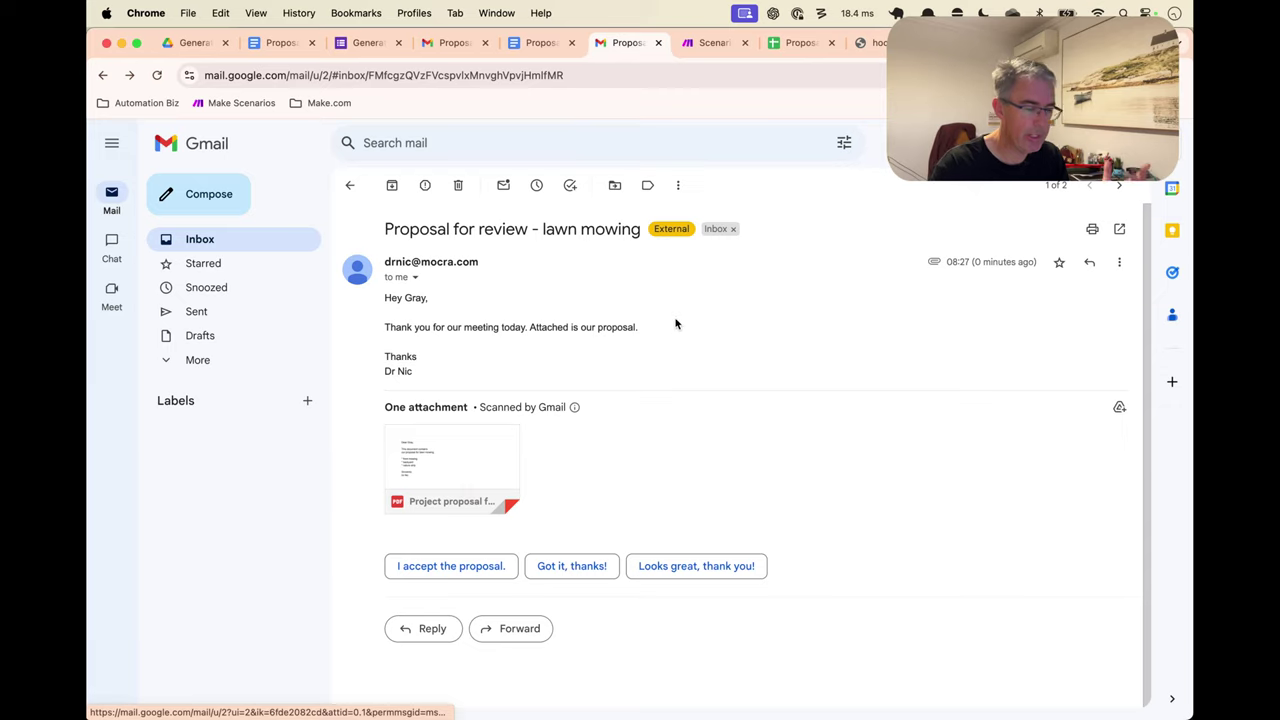
Review the email's thank-you line, then move to the Proposal Inputs spreadsheet
triple_click(560, 327)
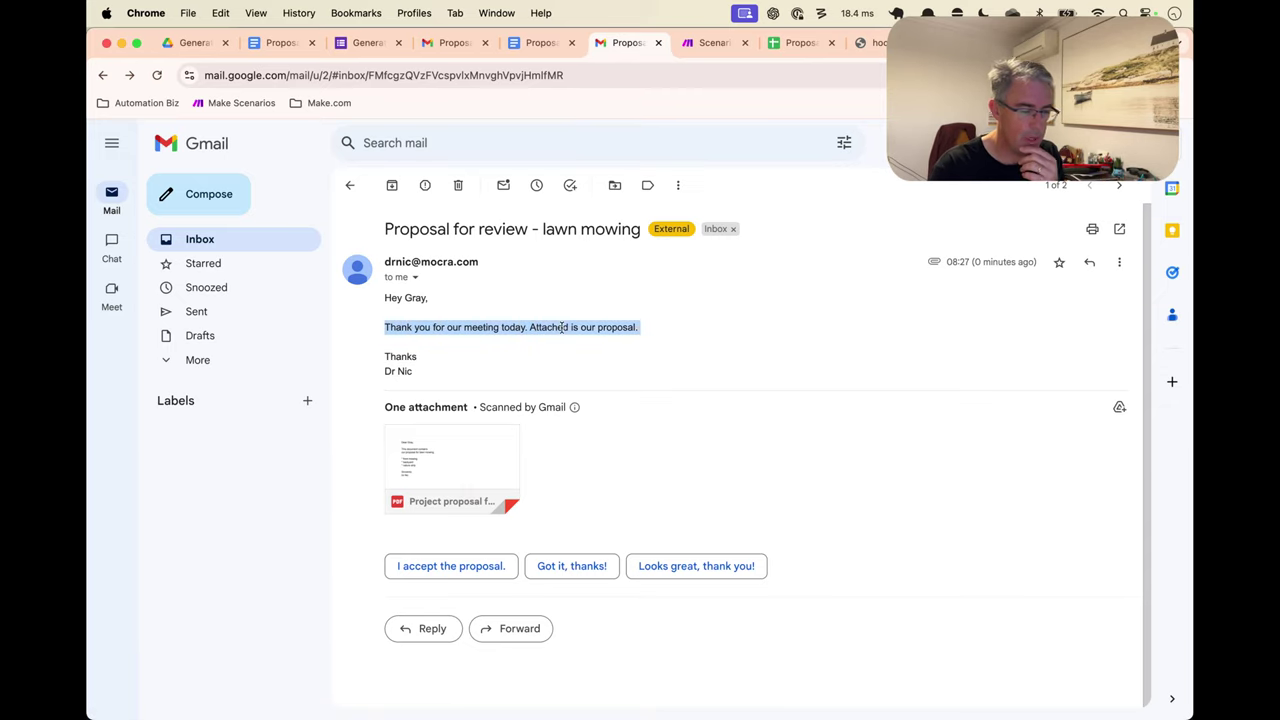
left_click(632, 329)
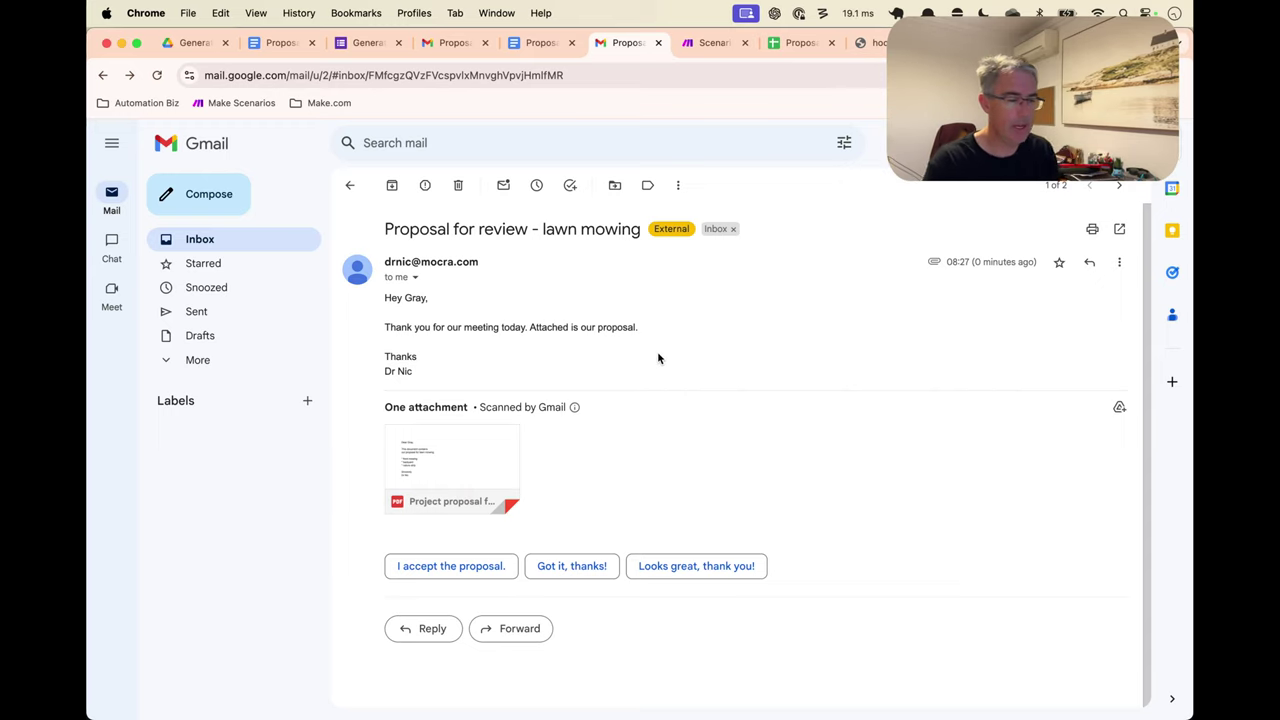
key("ctrl+Tab")
key("ctrl+Tab")
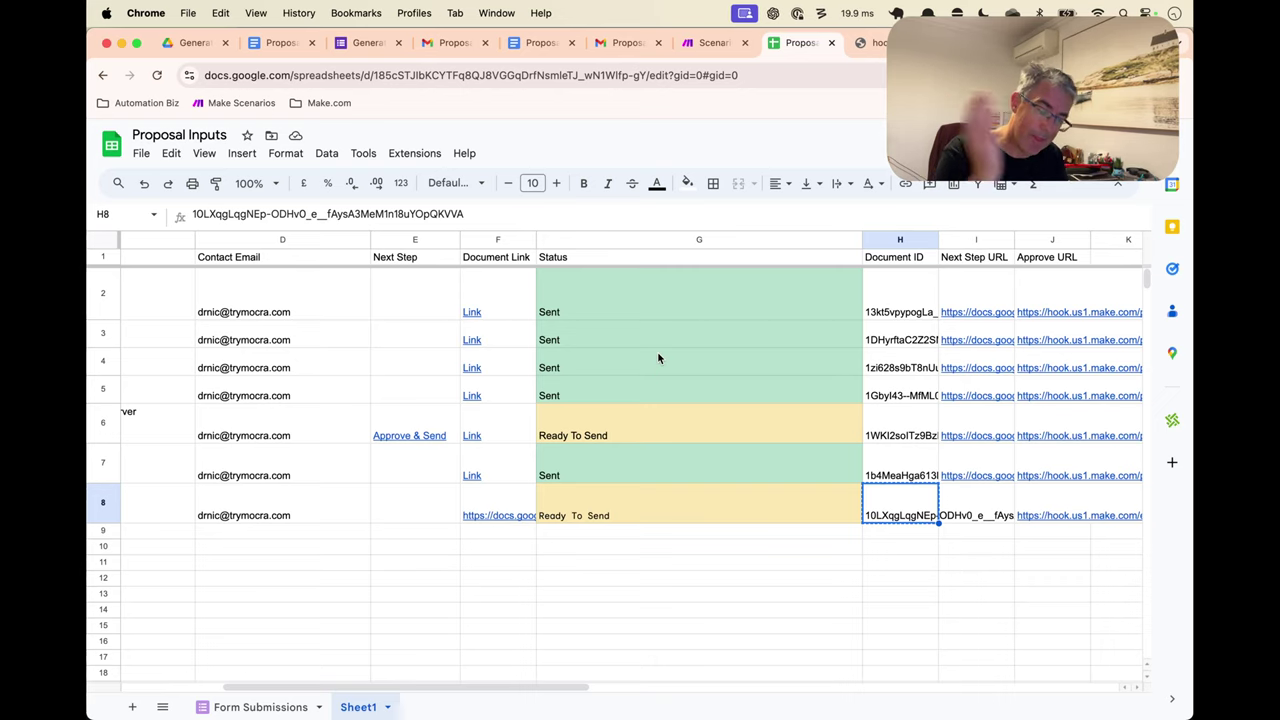
Copy the document ID in H8 and compare row 8 with E6's existing Approve & Send formula
key("ctrl+c")
left_click(401, 499)
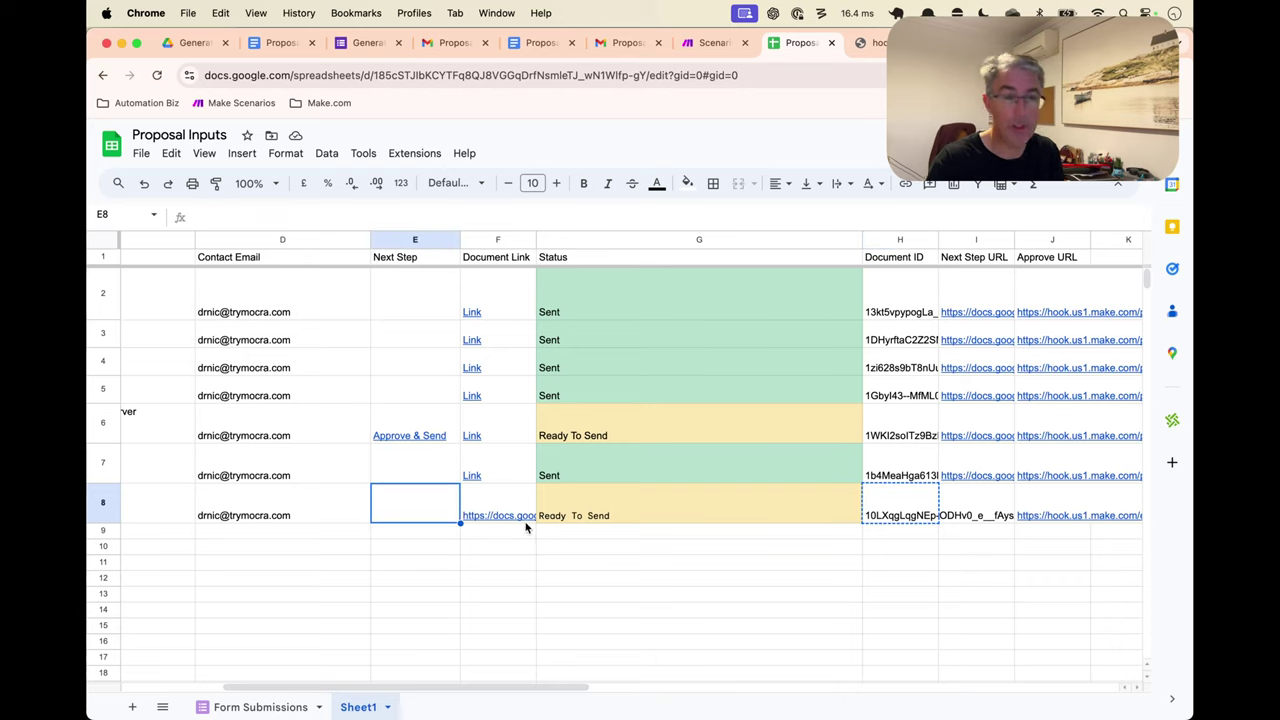
mouse_move(526, 527)
left_click(636, 510)
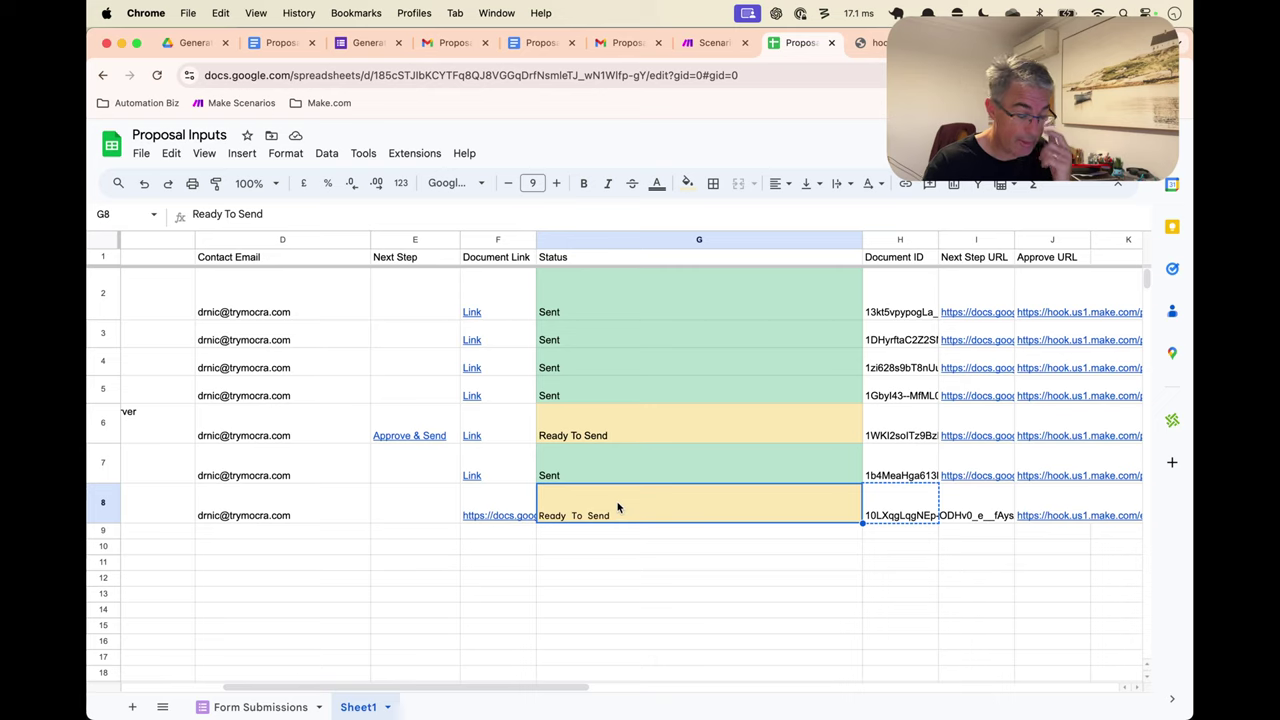
left_click(404, 510)
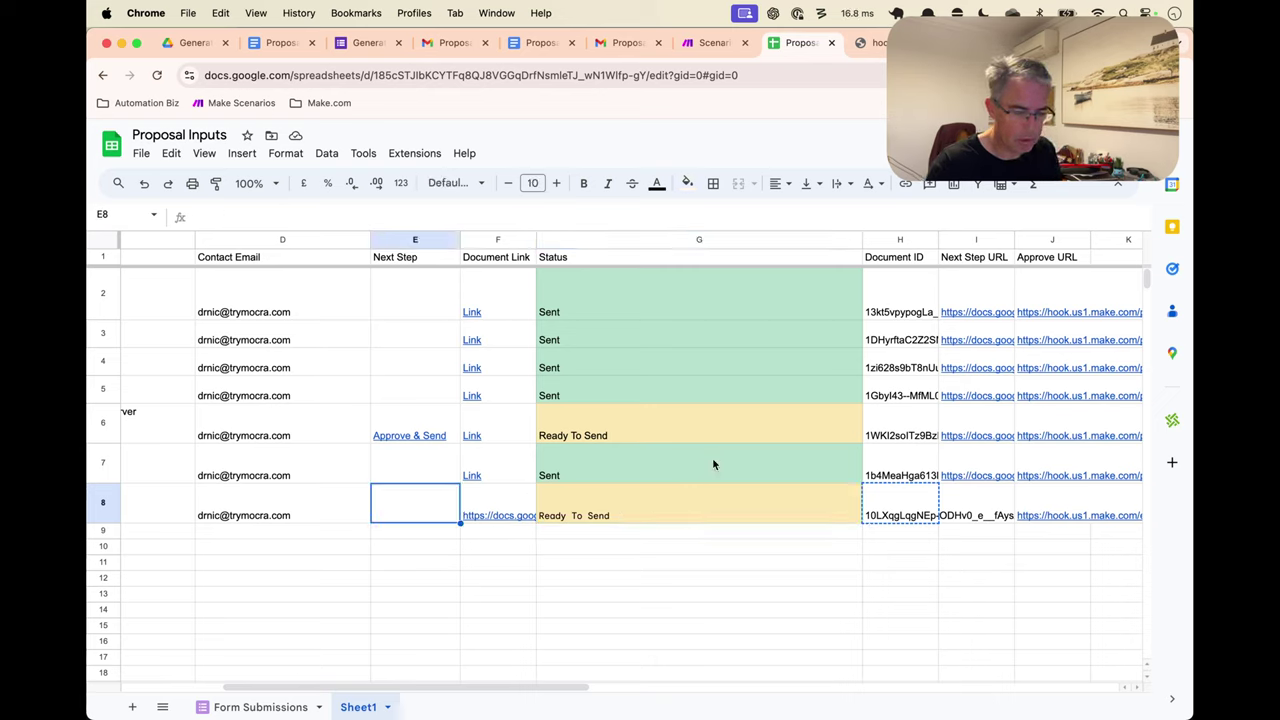
left_click(1060, 511)
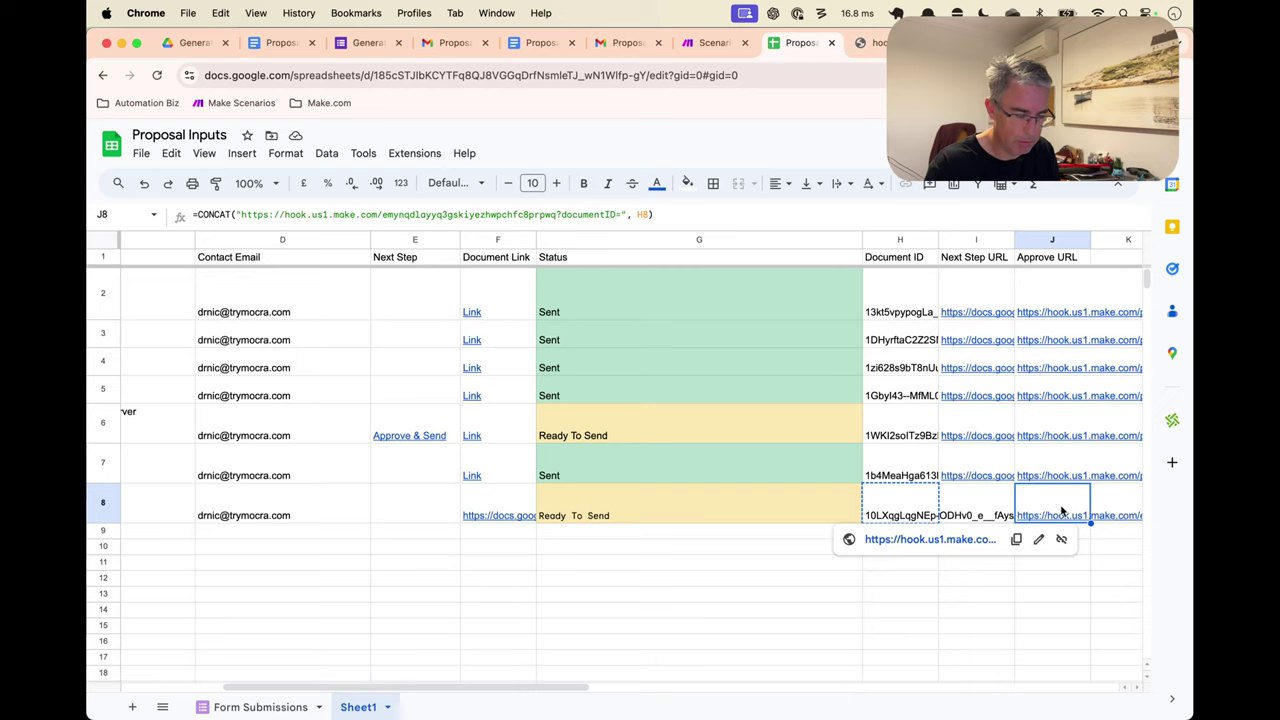
left_click(447, 424)
left_click(1075, 503)
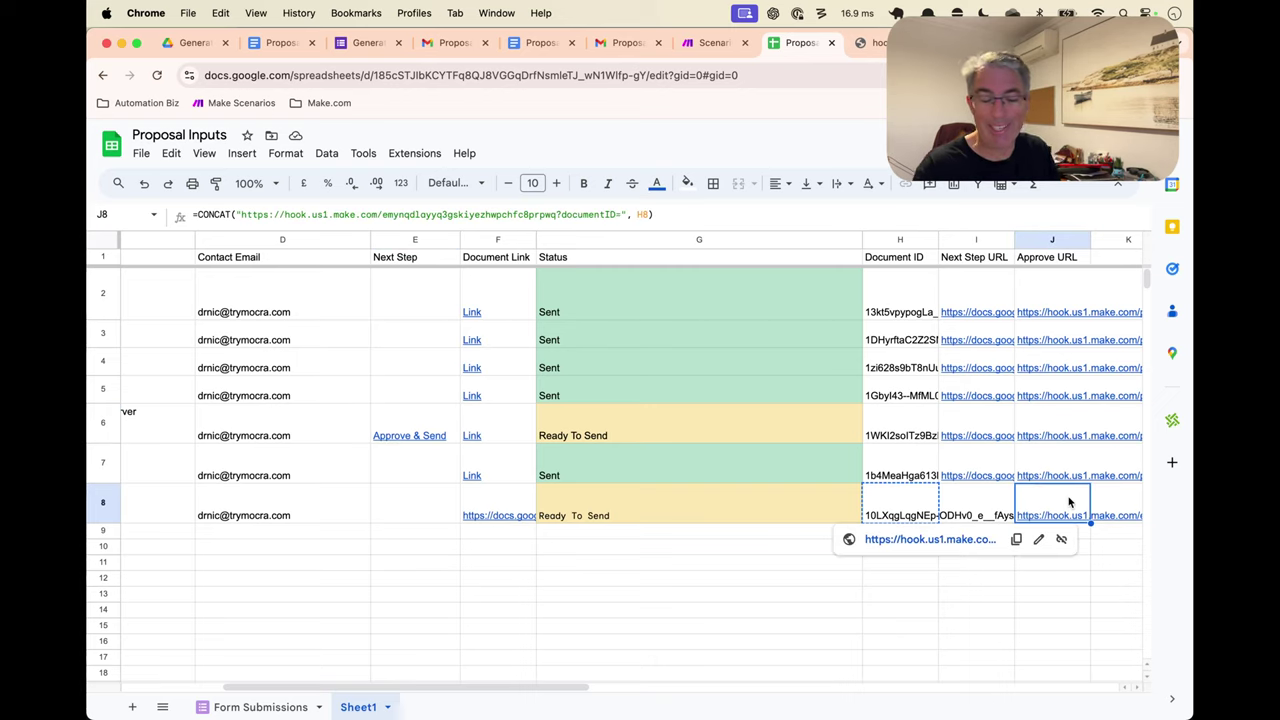
left_click(395, 510)
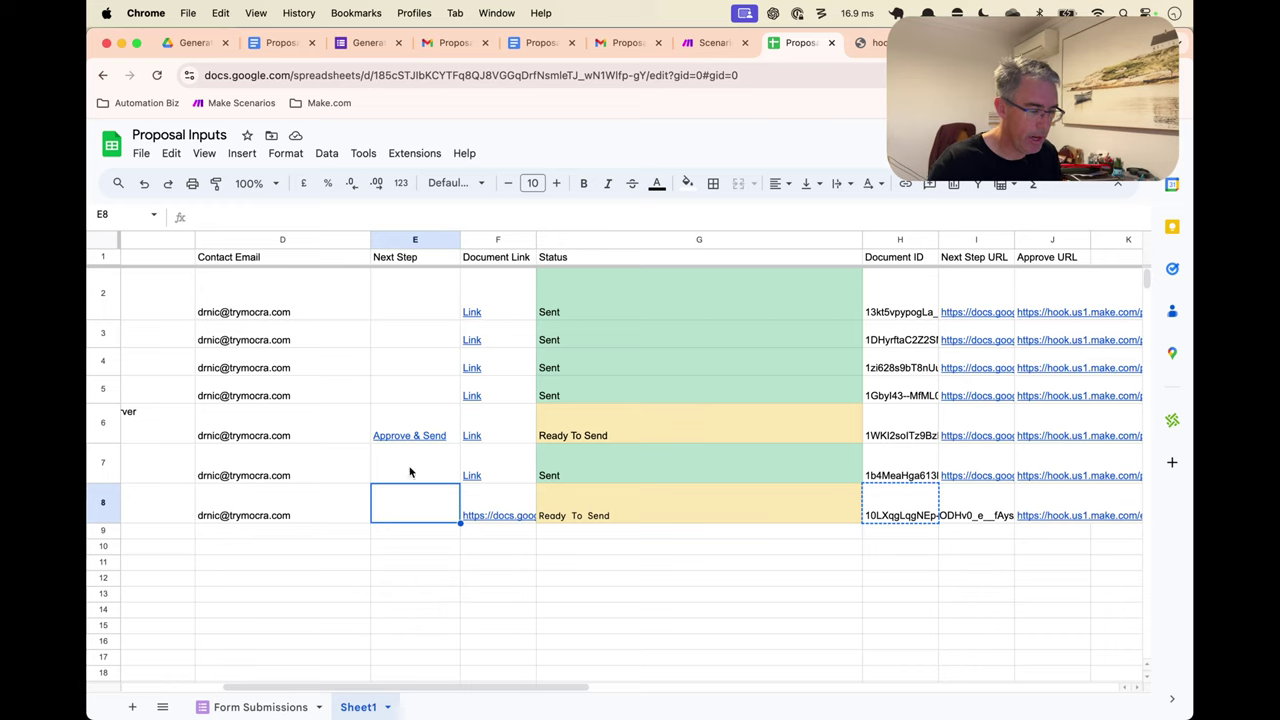
Enter a HYPERLINK formula in E8 with 'Approve & Send' and the J8 URL
type("=HYP")
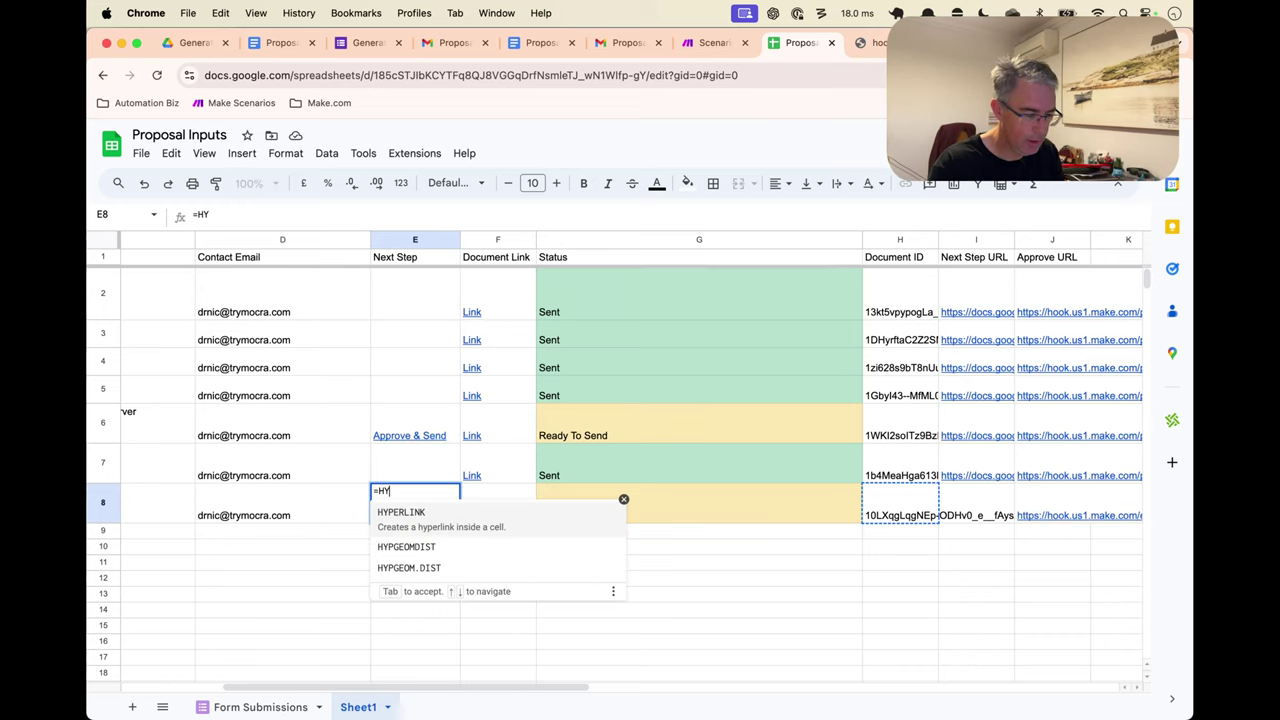
key("Tab")
type("\"A")
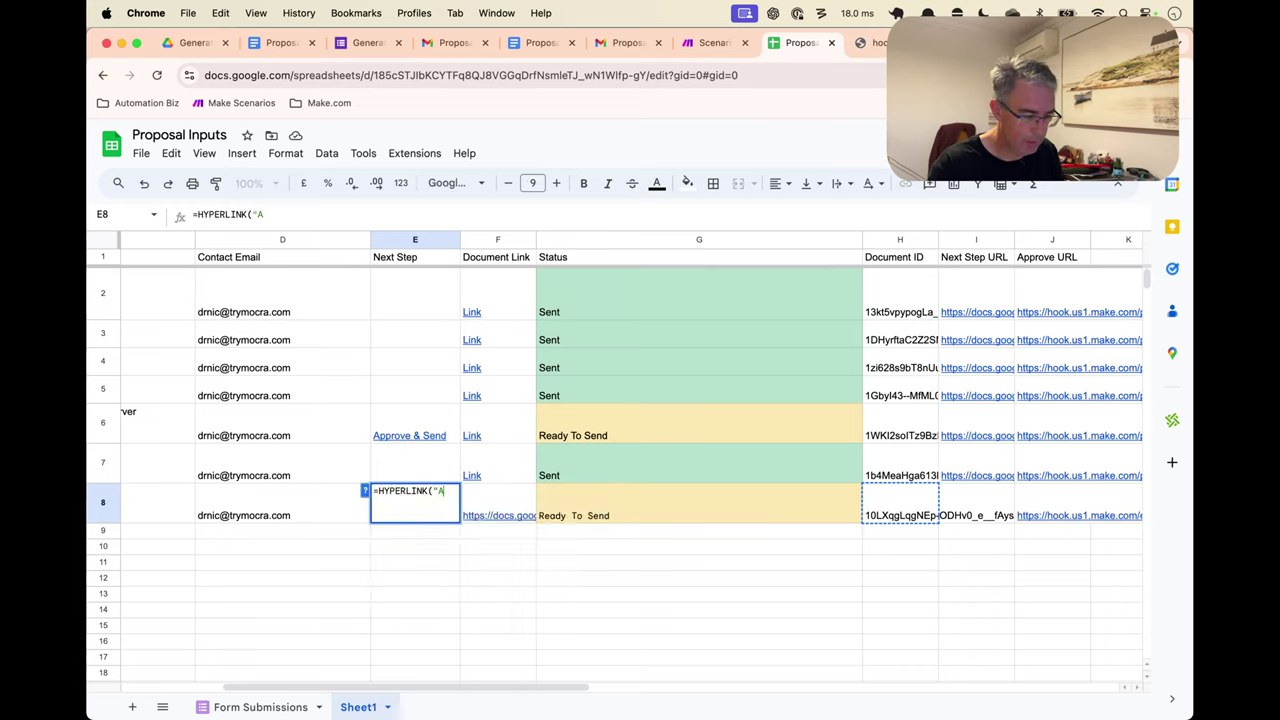
type("pprove & Send\",")
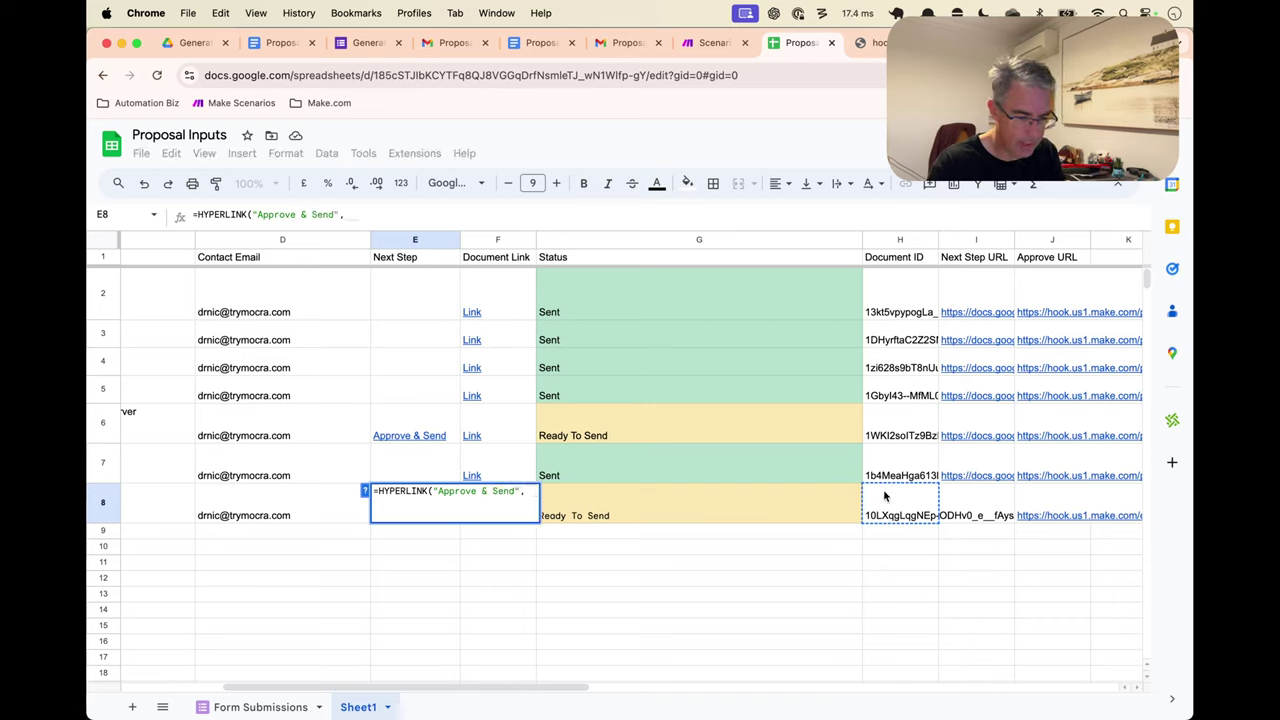
left_click(1026, 502)
key("Return")
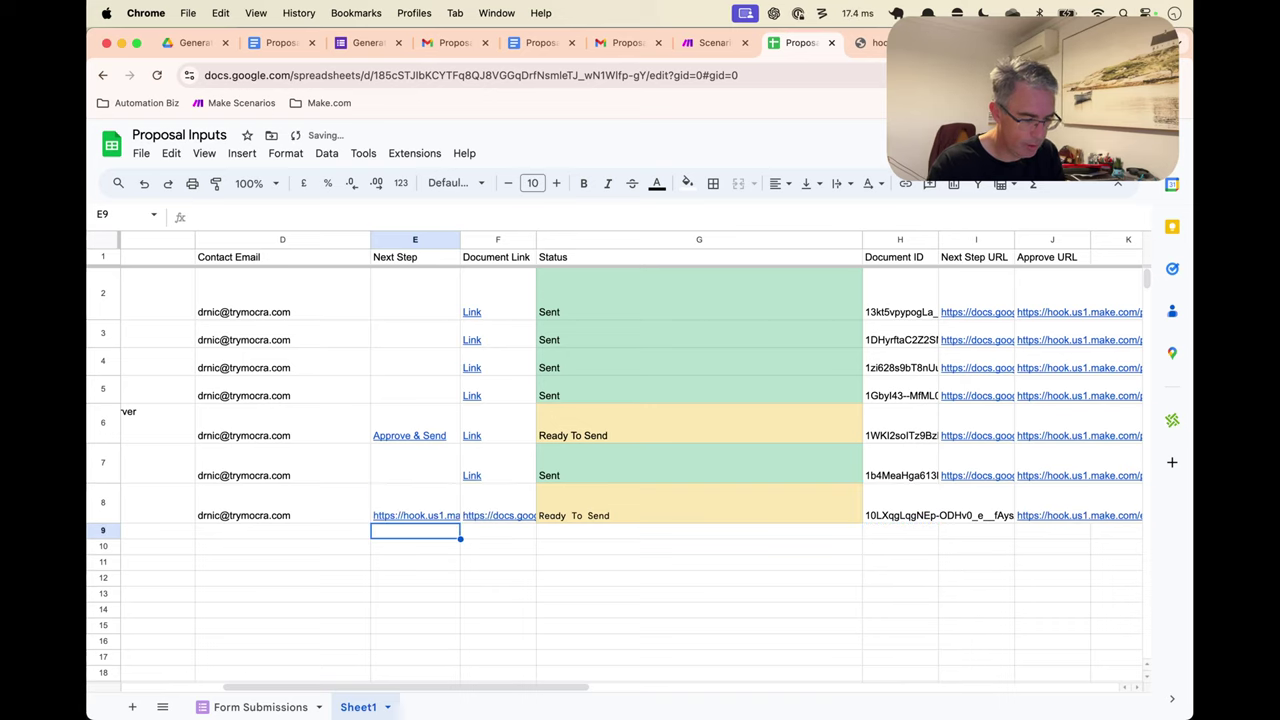
left_click(425, 492)
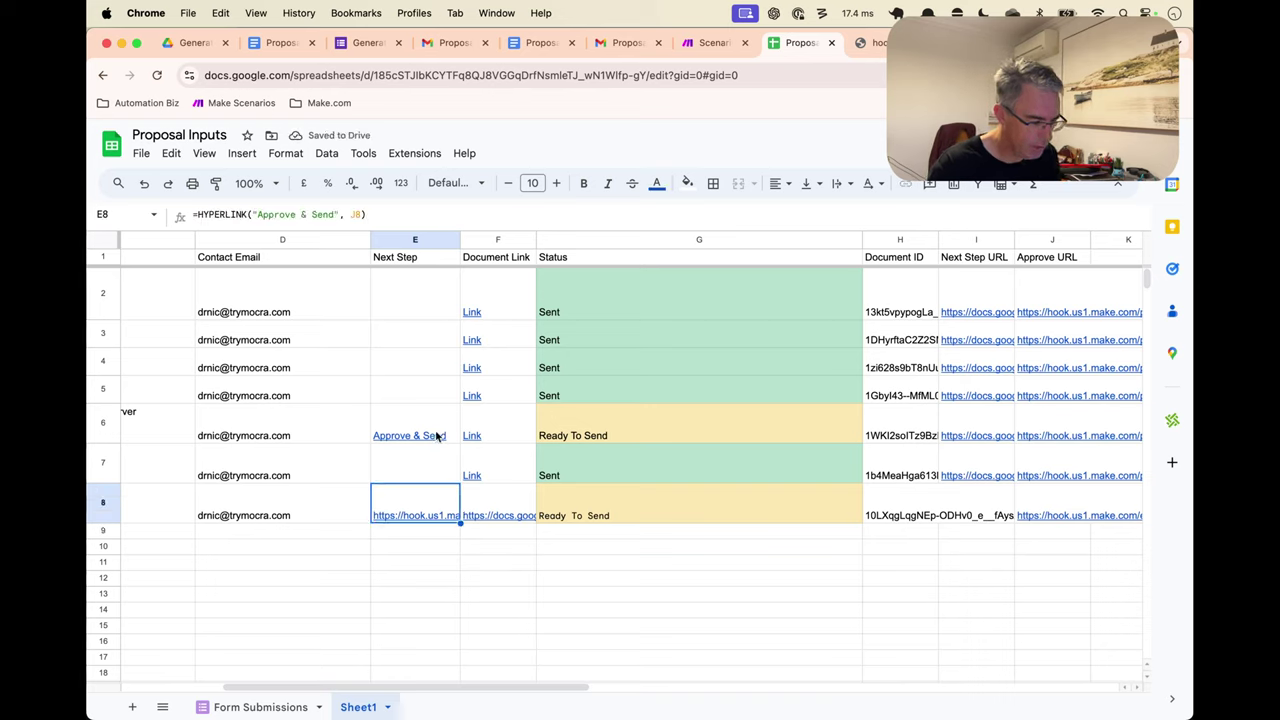
left_click(440, 505)
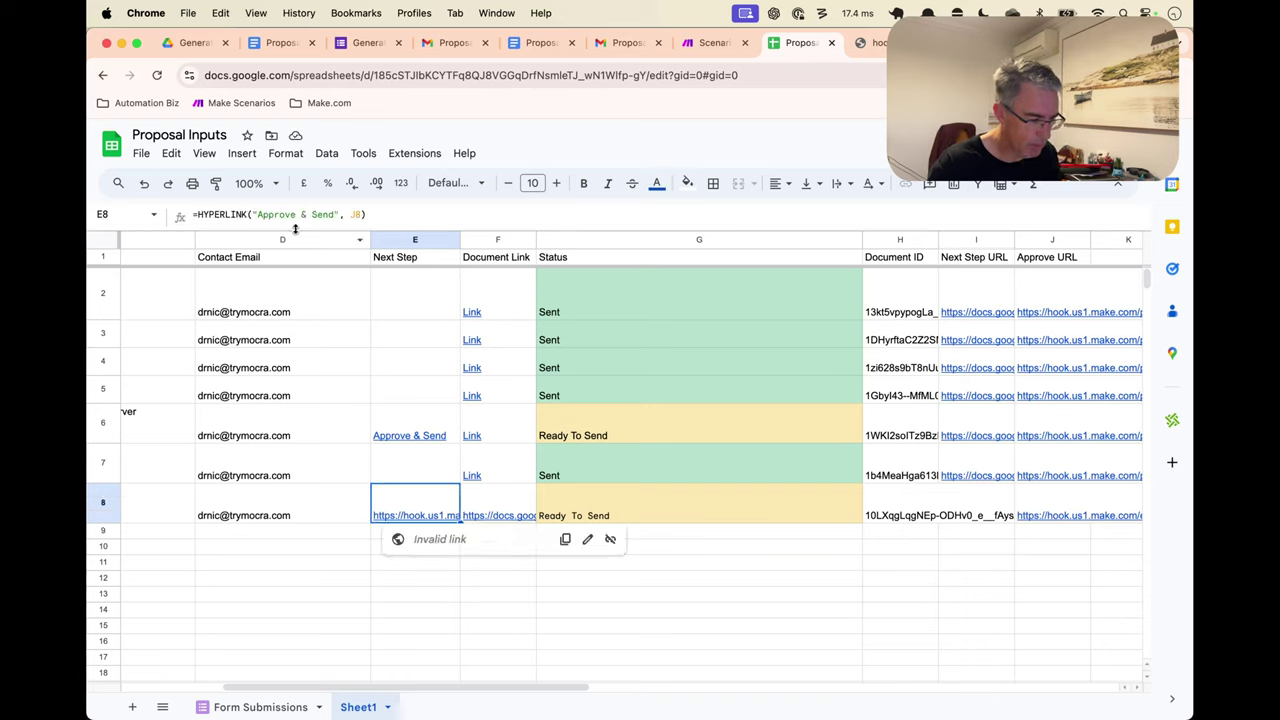
Swap the arguments so E8 reads =HYPERLINK(J8, "Approve & Send") and check the link
left_click_drag(252, 214, 352, 221)
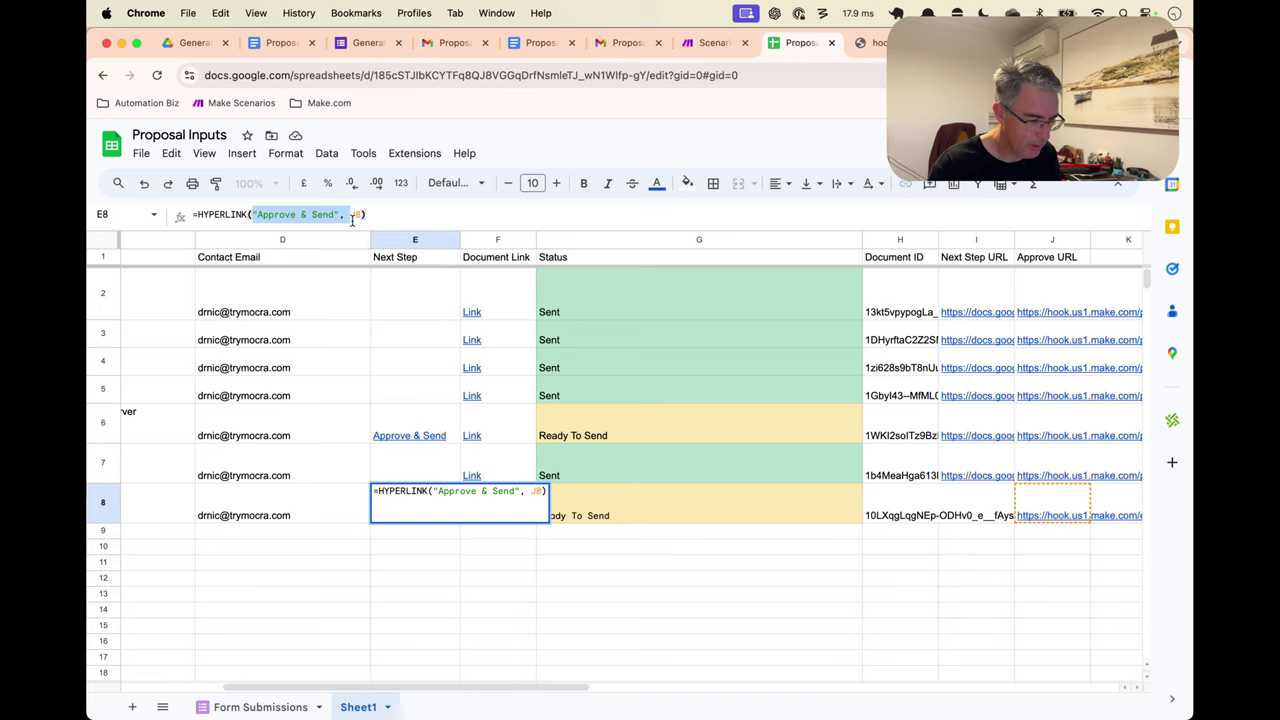
key("super+x")
key("Right")
key("Right")
type(",")
key("super+v")
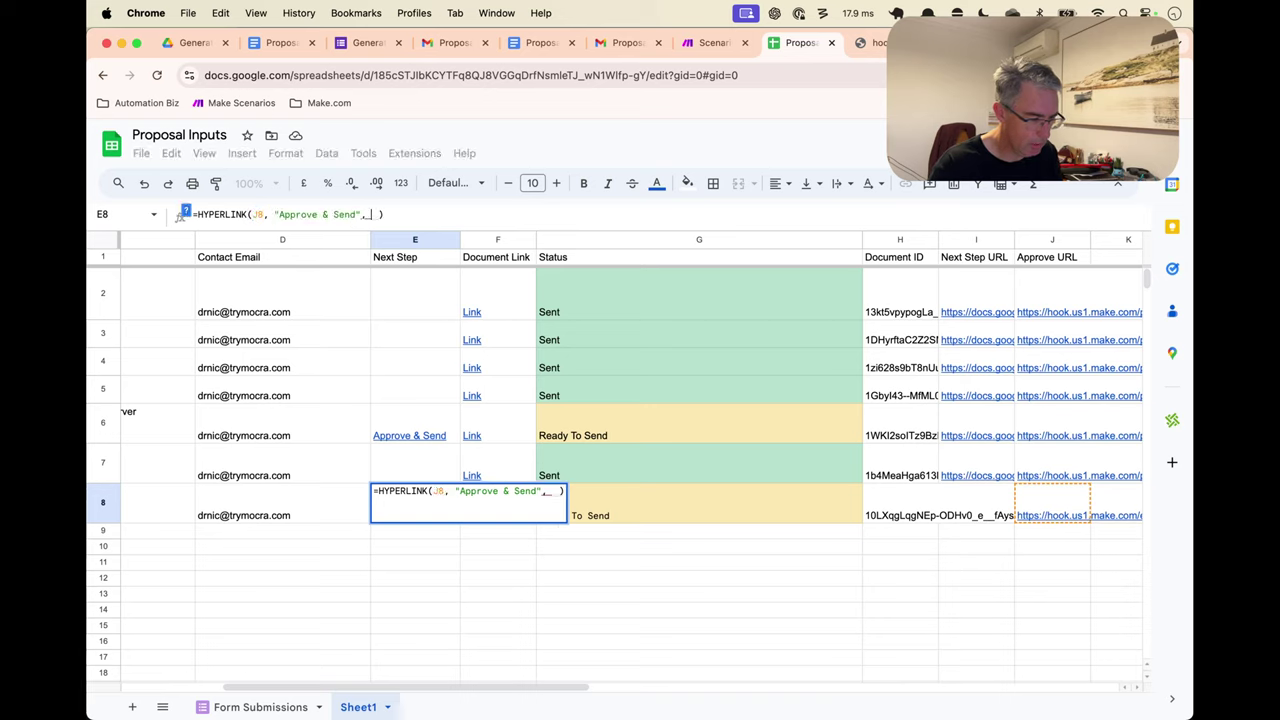
key("BackSpace")
key("Return")
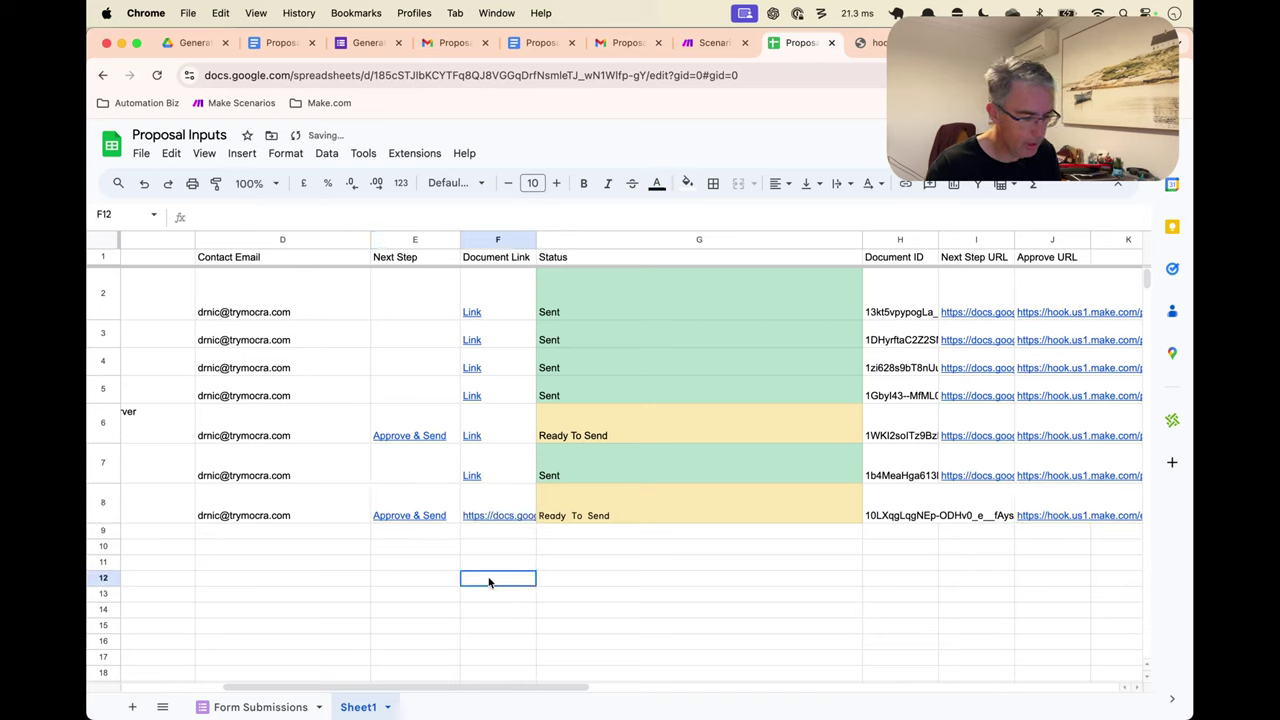
left_click(427, 513)
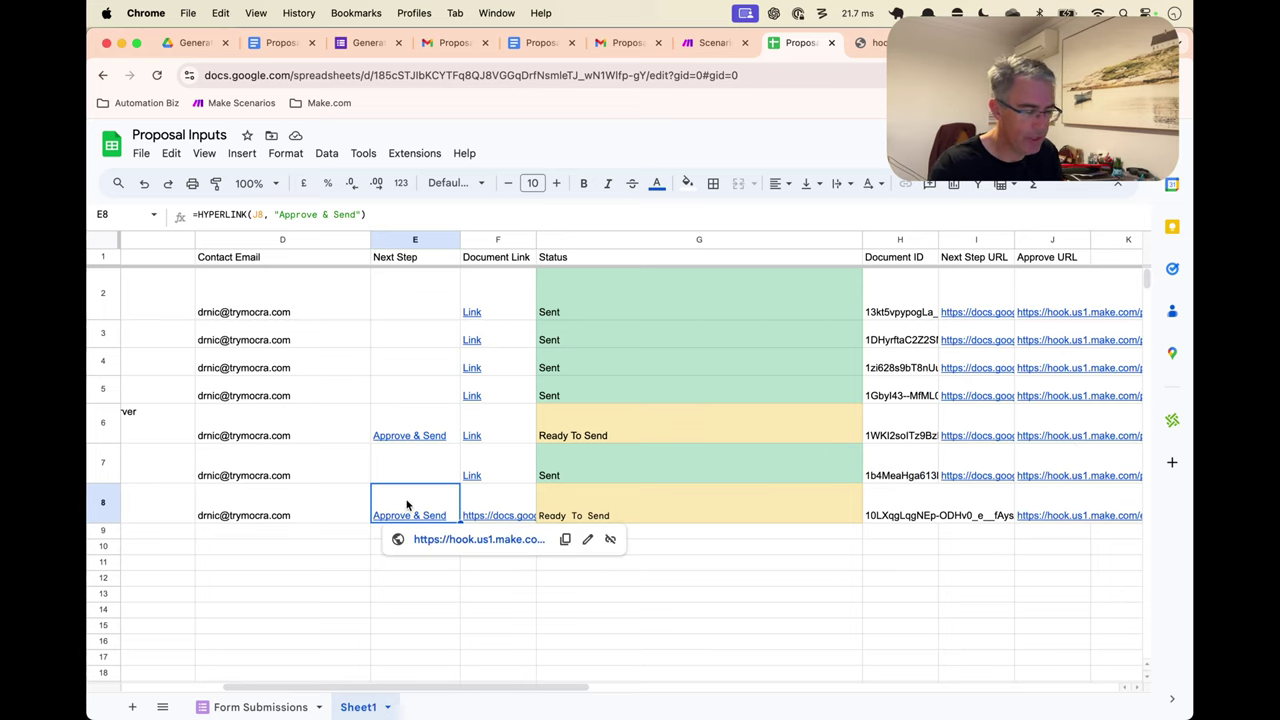
Compare E8's Approve & Send link card with the approve URL in J8, then return to Make
scroll(407, 505, "left", 3)
scroll(407, 505, "right", 3)
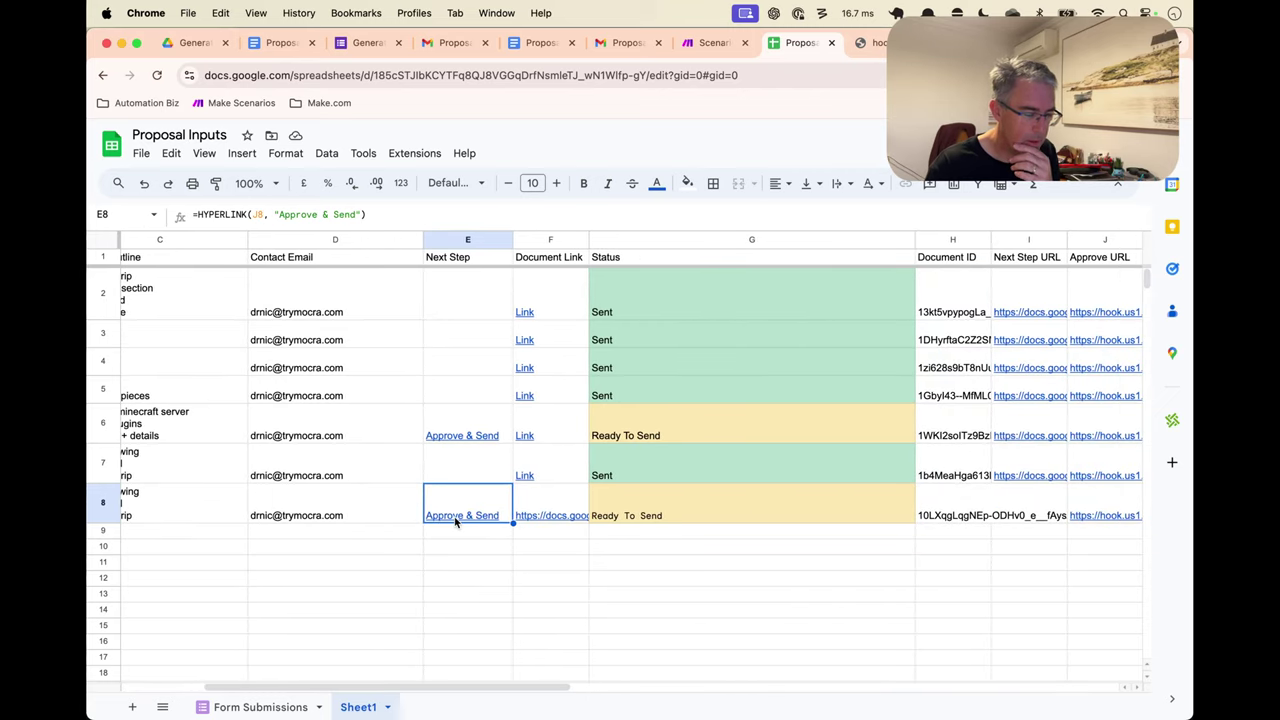
left_click(472, 450)
left_click(471, 508)
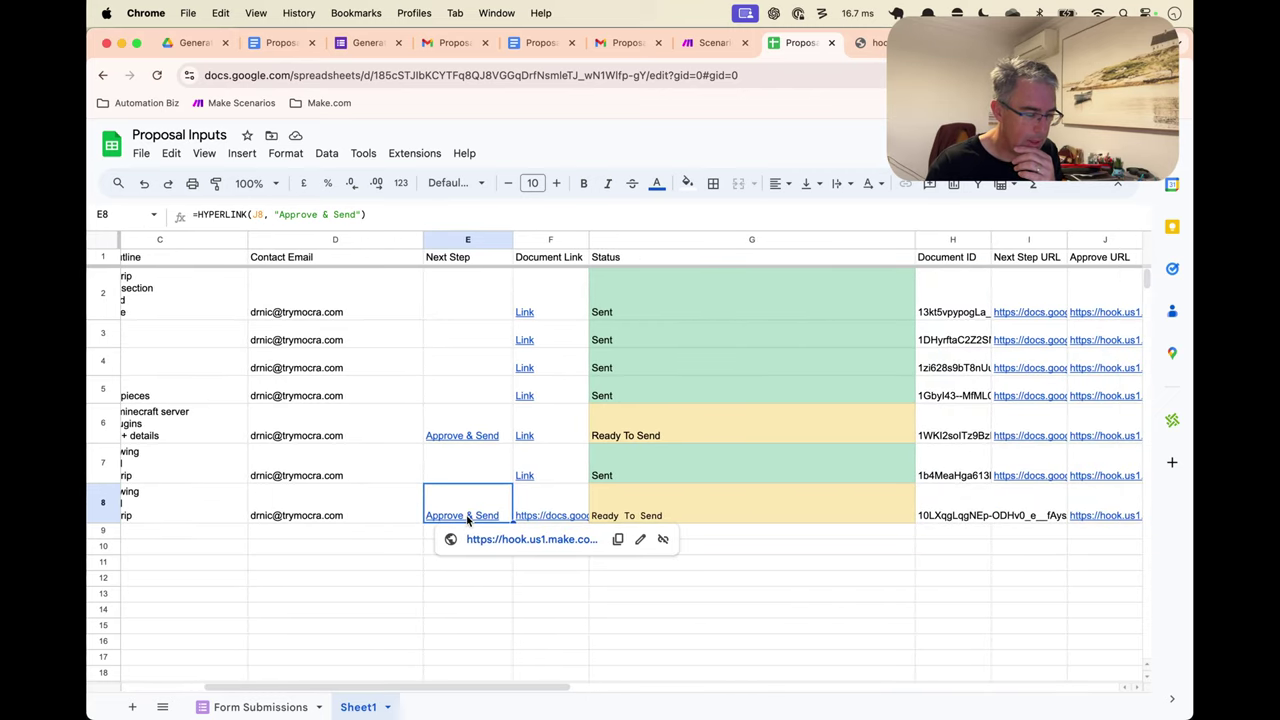
left_click(495, 568)
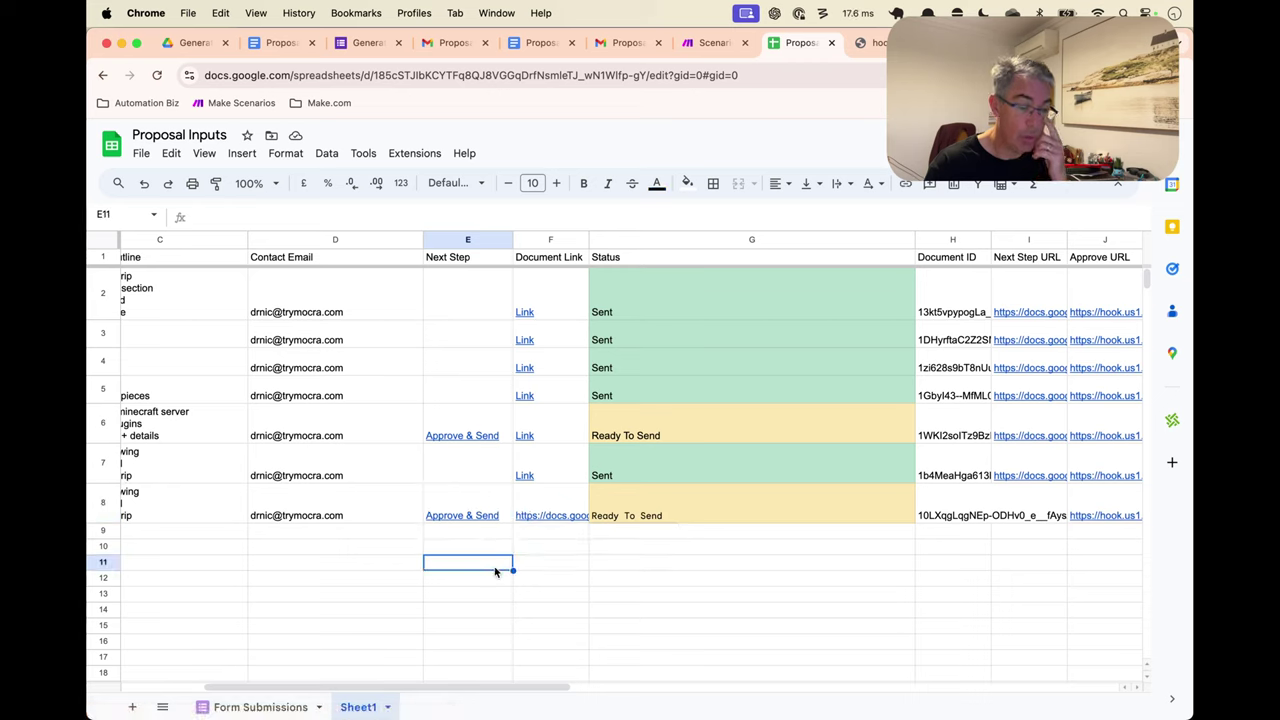
left_click(471, 497)
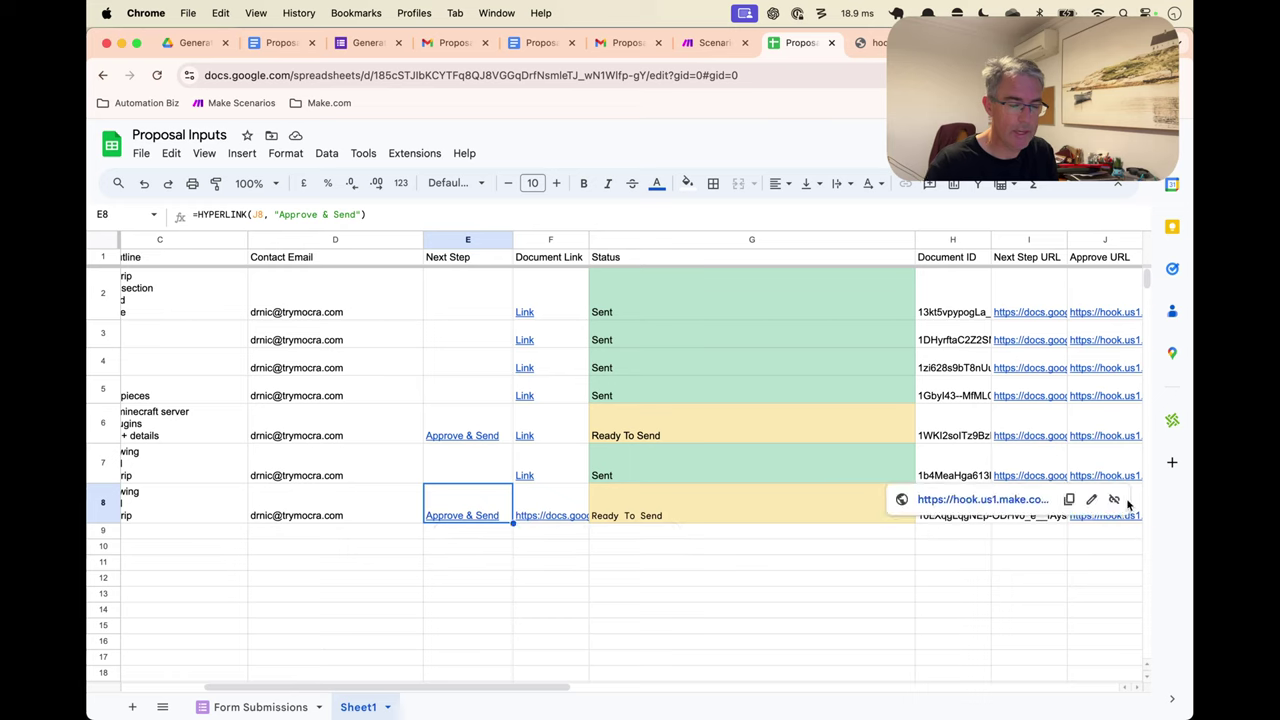
left_click(1132, 507)
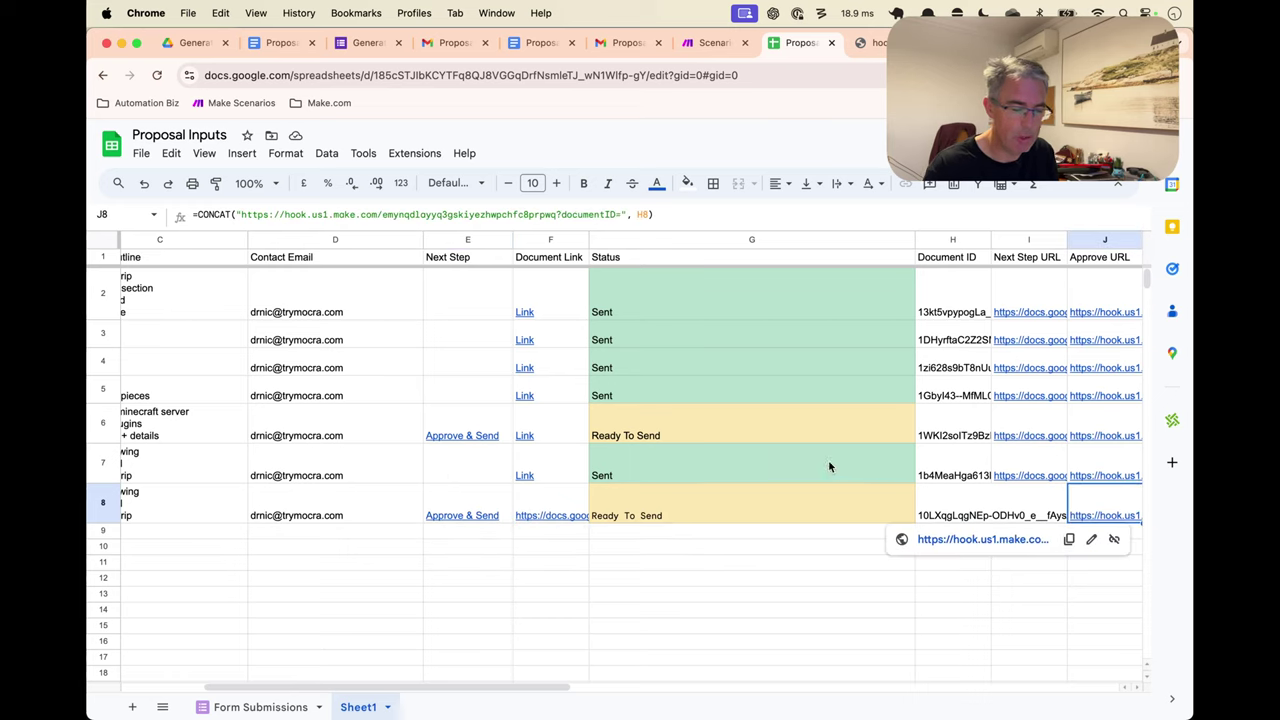
left_click(437, 508)
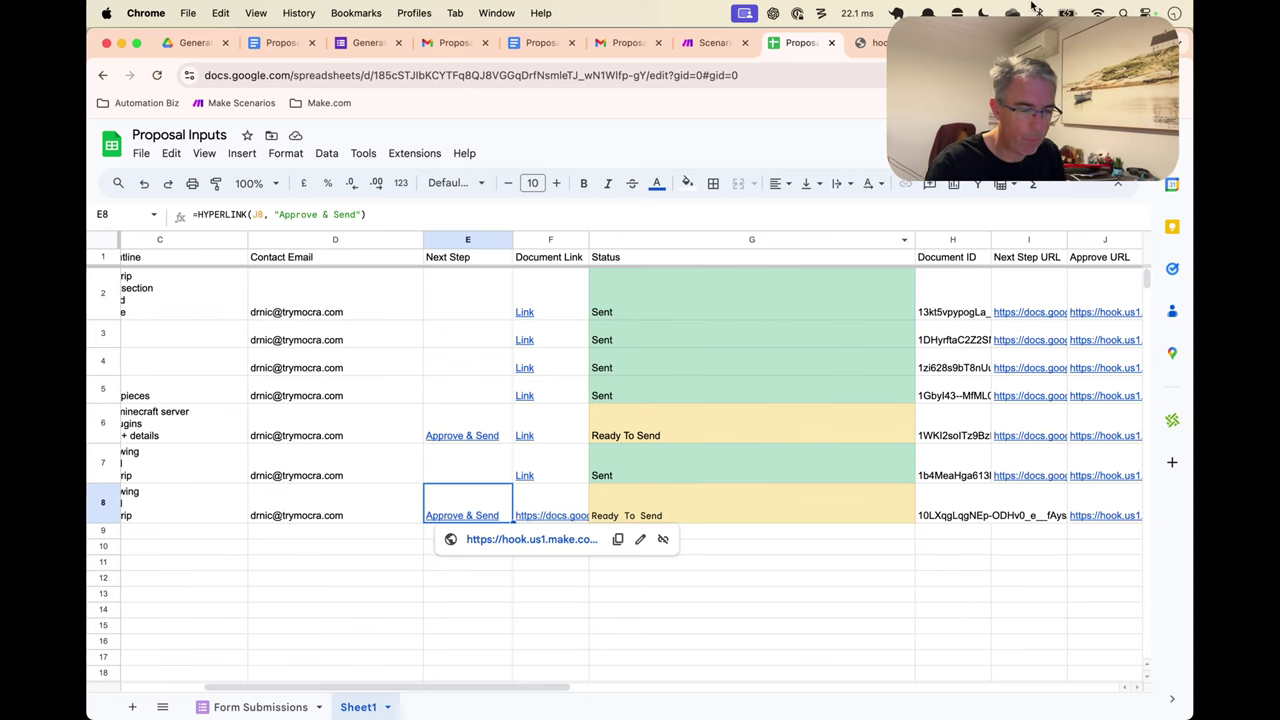
left_click(714, 42)
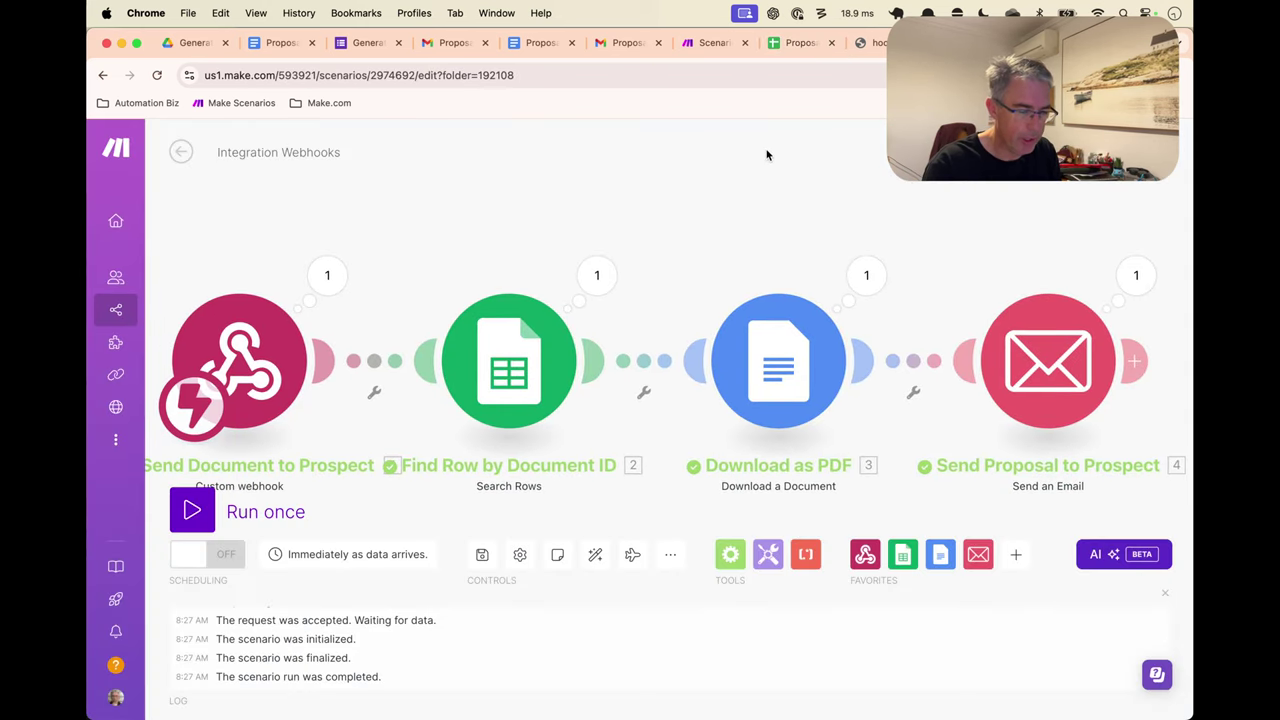
Add a Google Sheets module after Send Proposal to Prospect and search its actions for 'update'
scroll(740, 165, "right", 2)
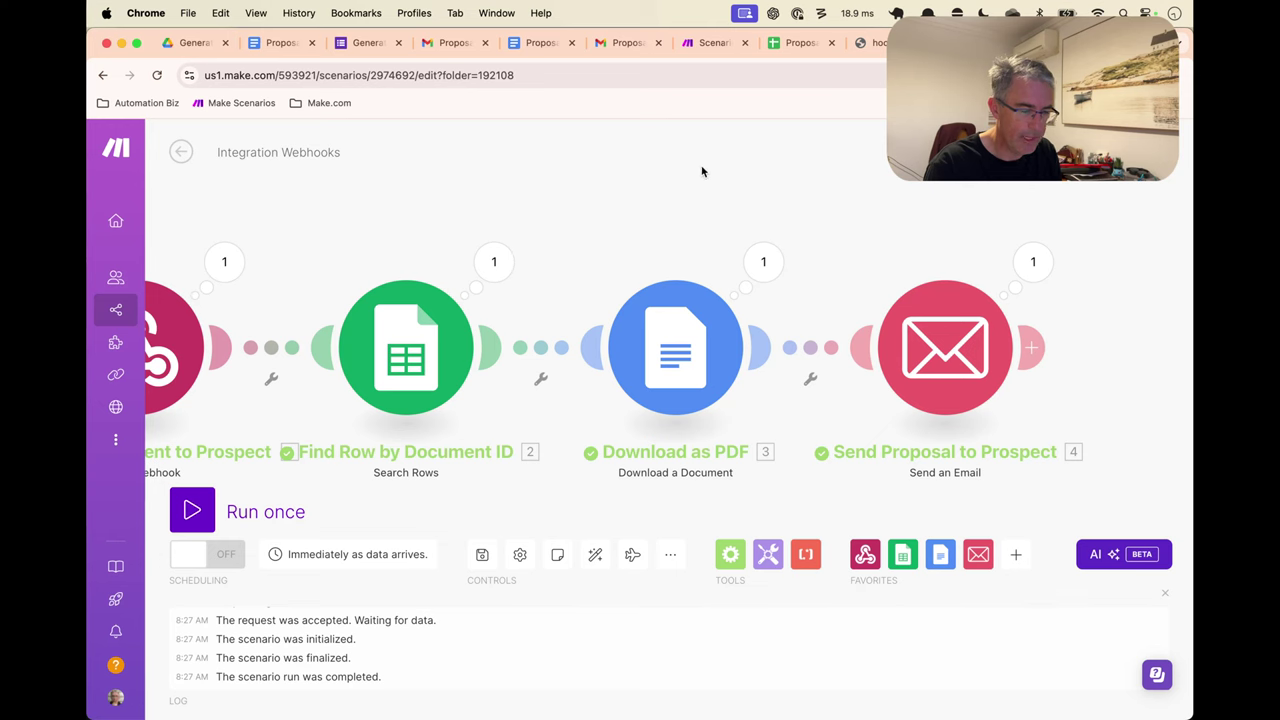
left_click_drag(702, 185, 582, 189)
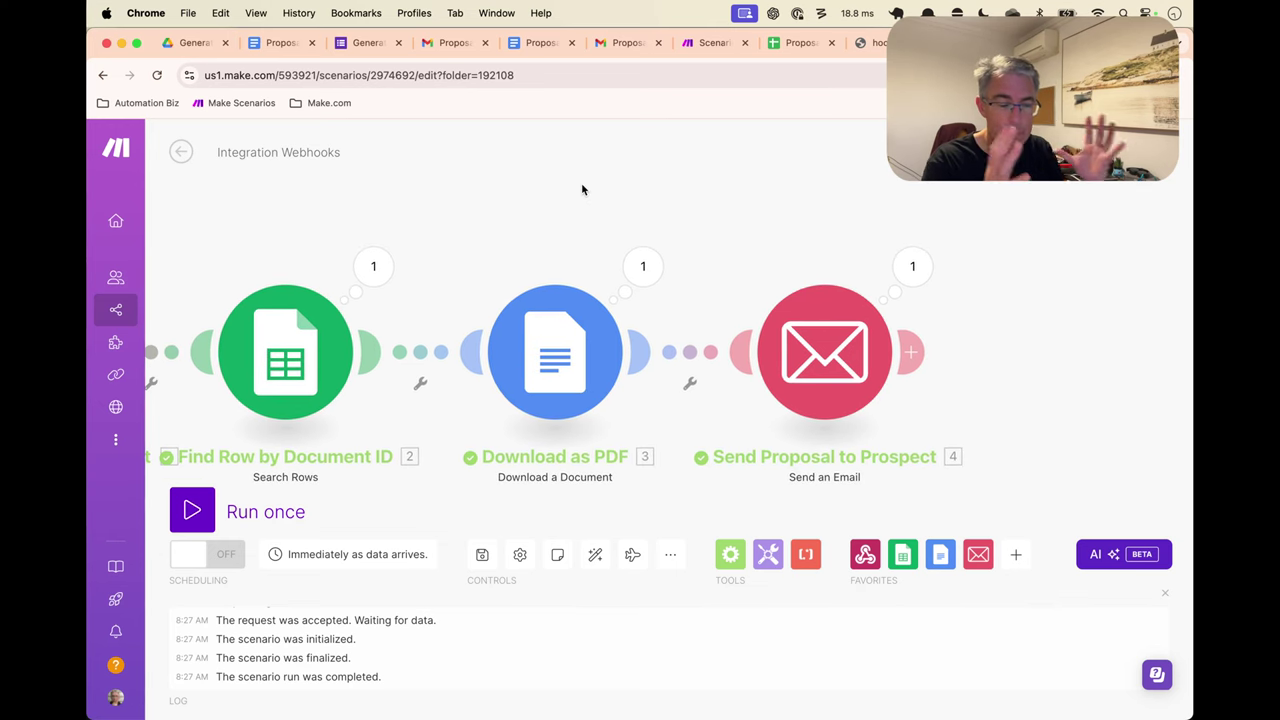
left_click(798, 42)
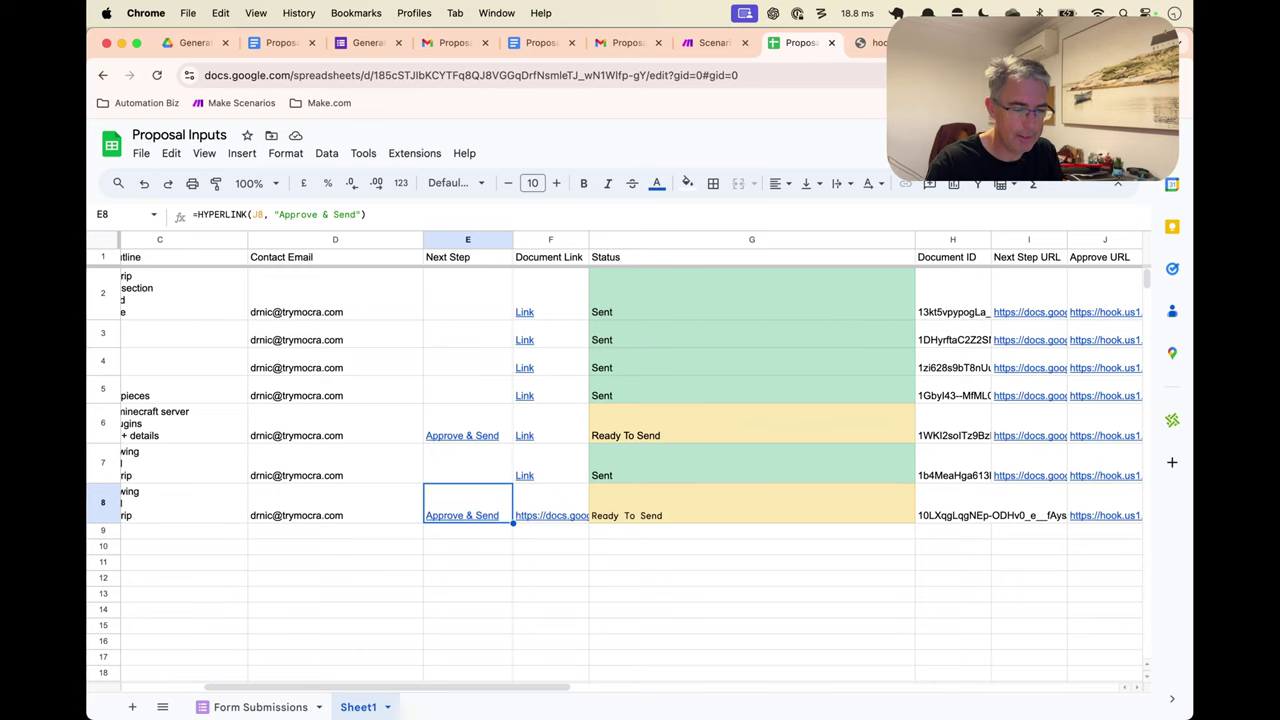
key("ctrl+shift+Tab")
left_click(910, 352)
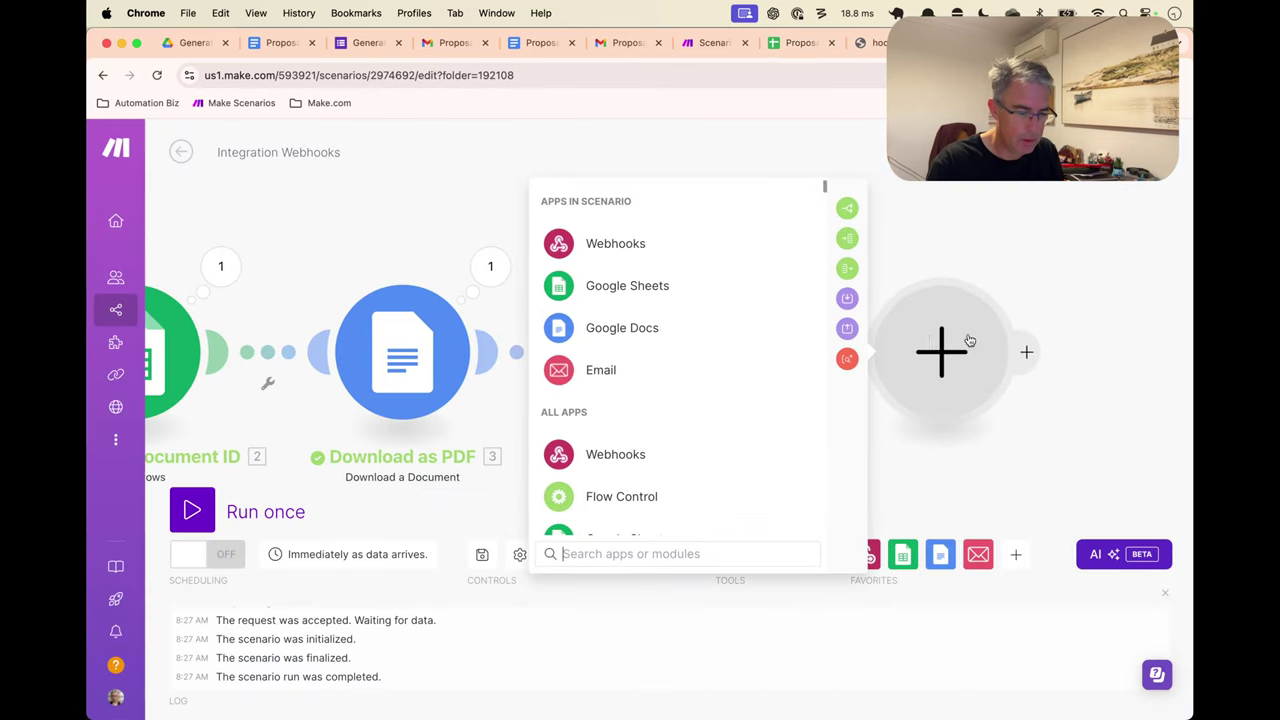
left_click(724, 293)
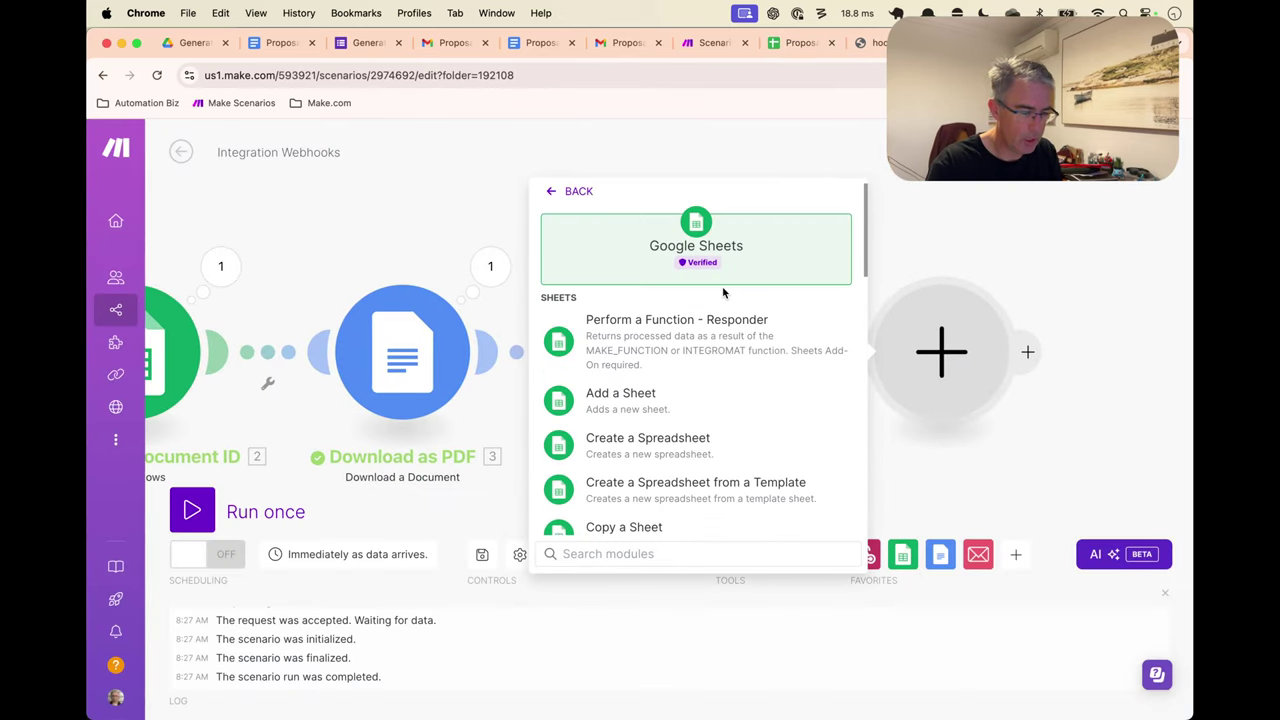
type("update")
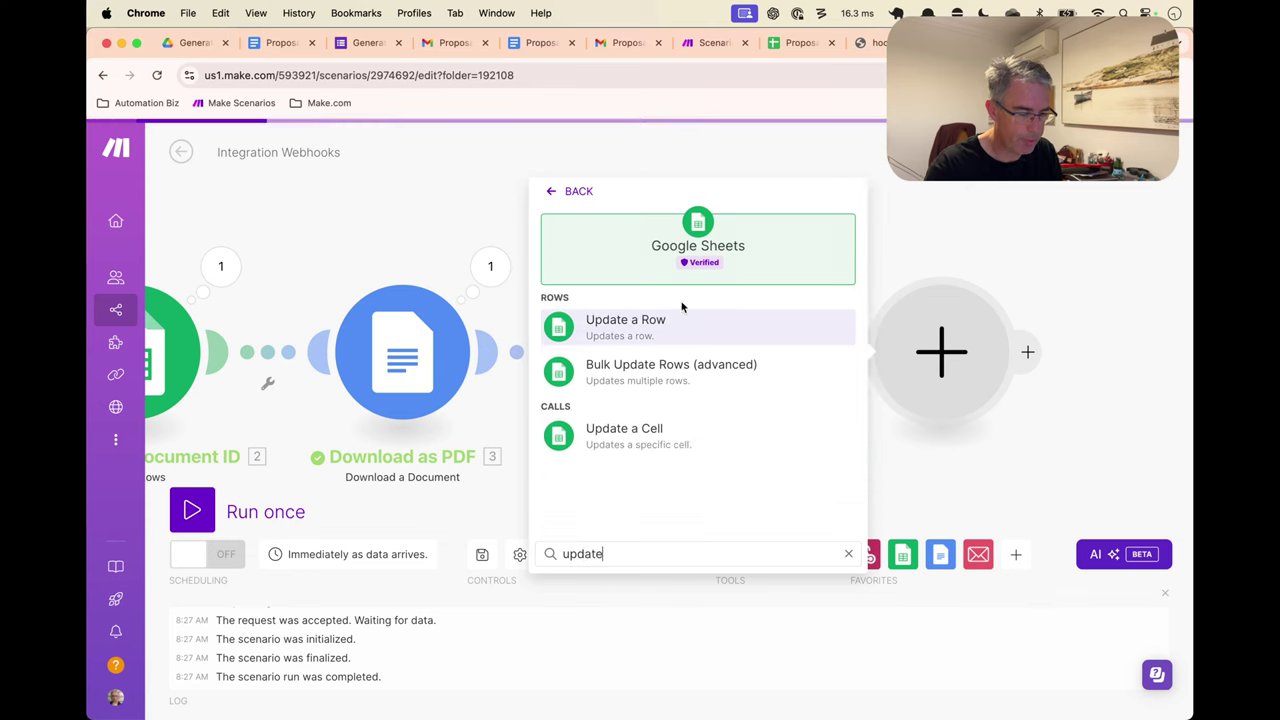
key("Return")
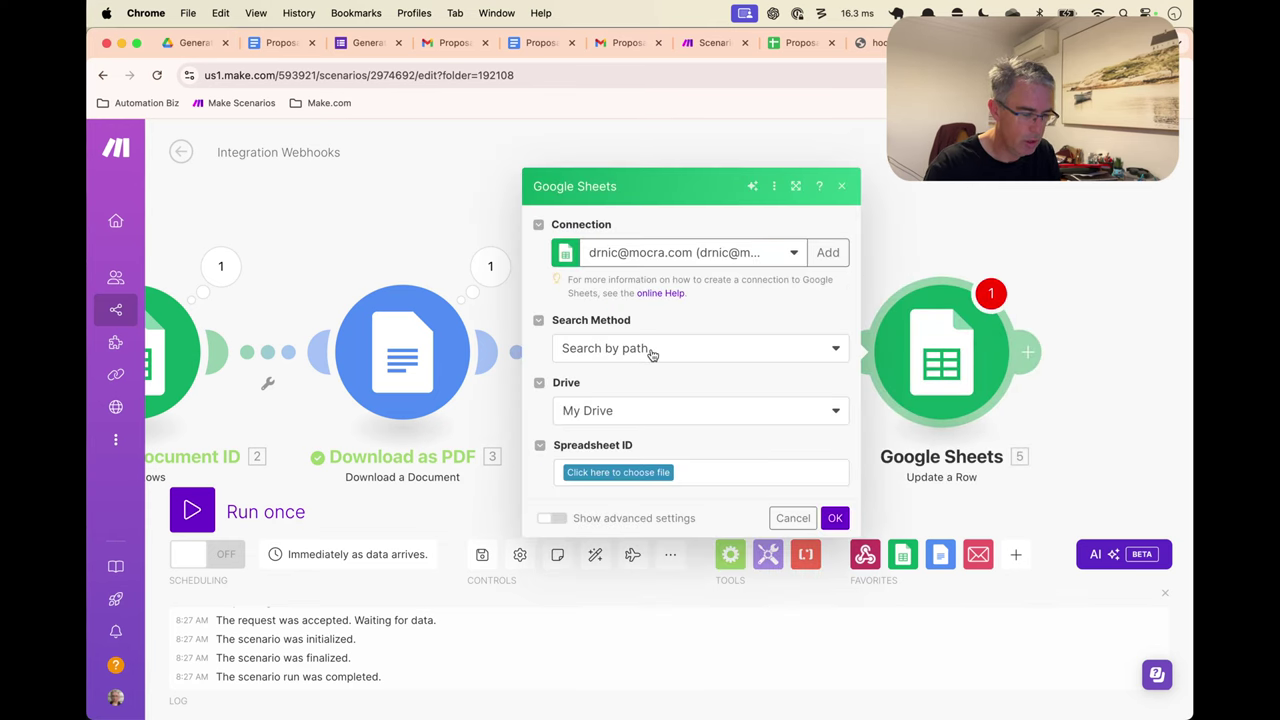
Set the Spreadsheet ID to Proposal Inputs under Tutorials / Generated Proposals
left_click(662, 474)
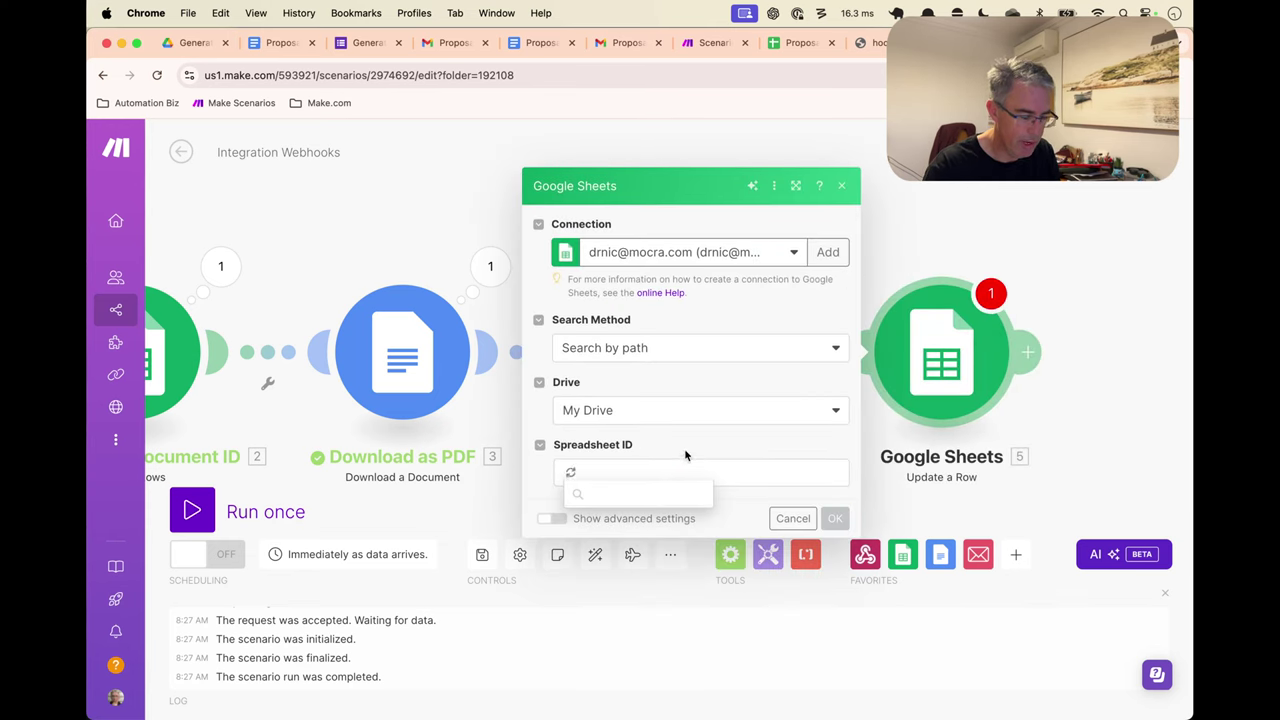
scroll(643, 560, "down", 2)
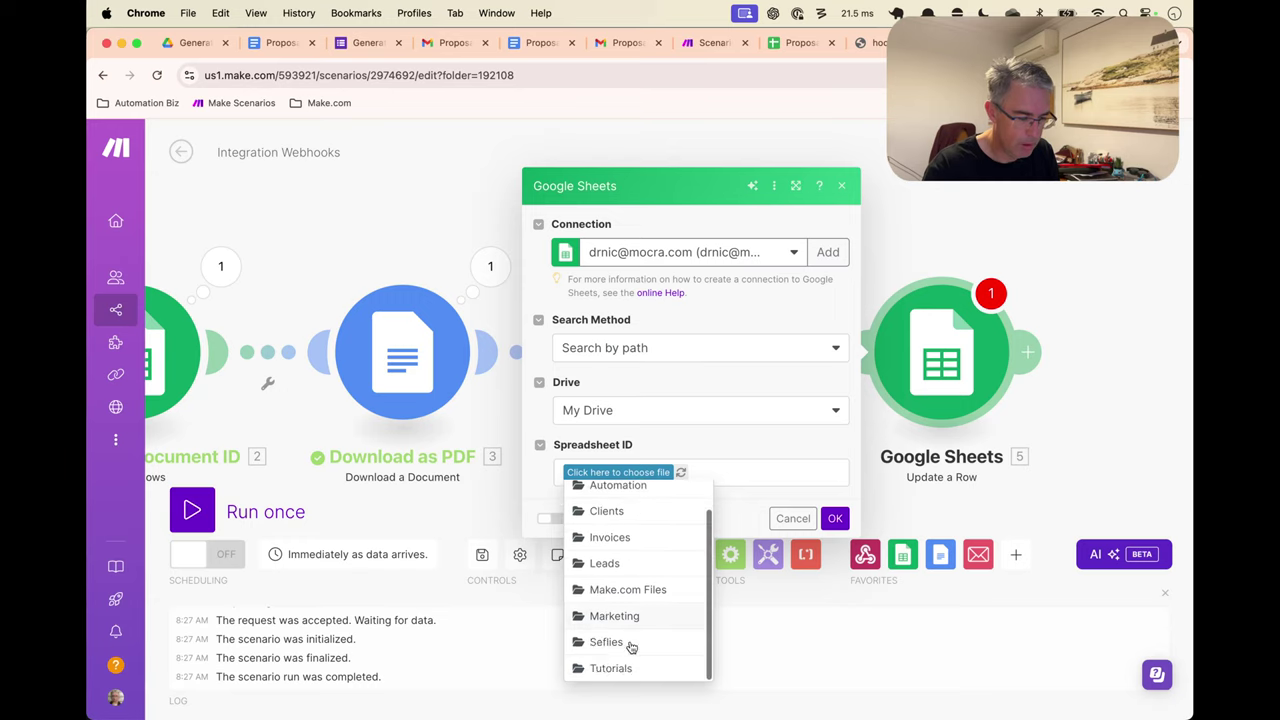
left_click(630, 662)
left_click(650, 473)
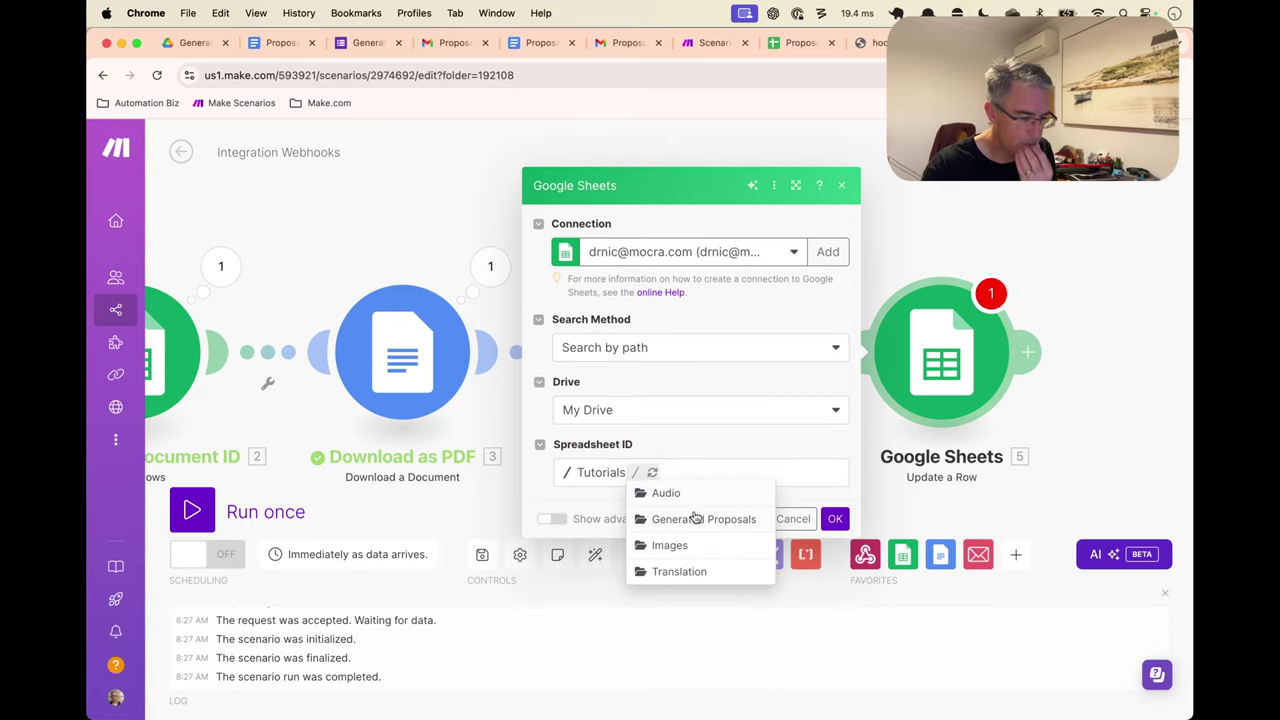
left_click(692, 517)
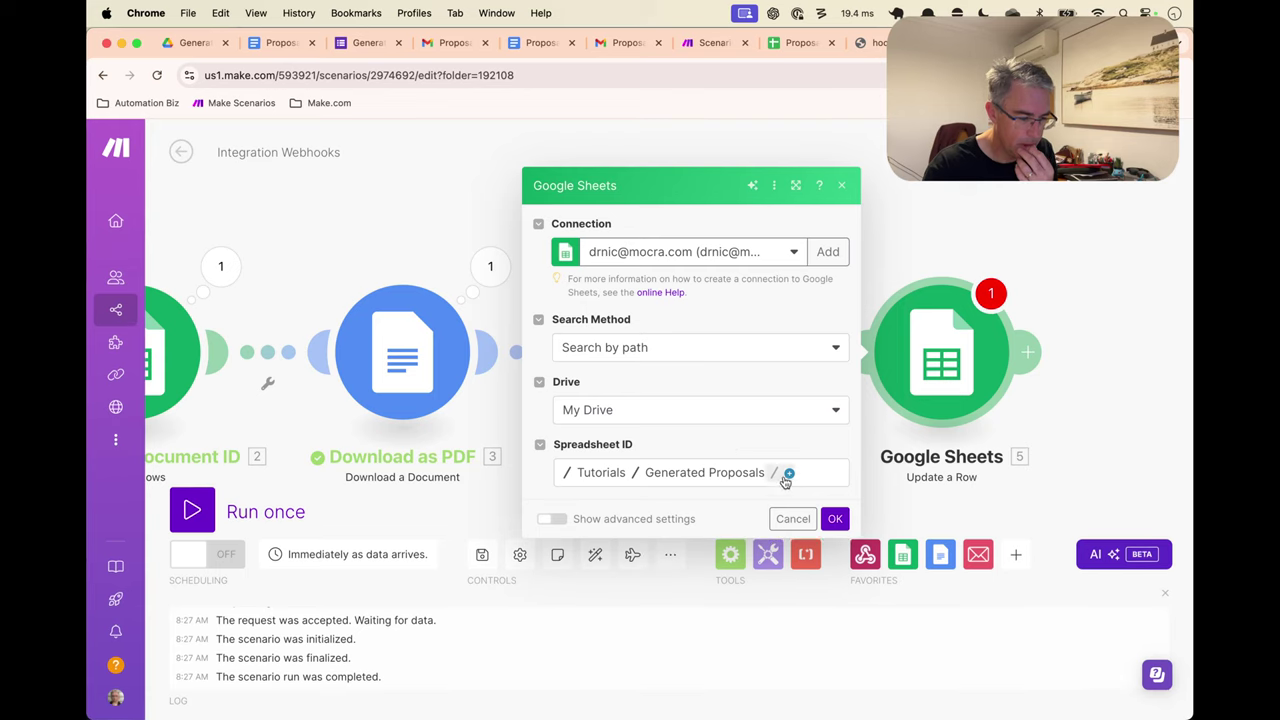
left_click(789, 472)
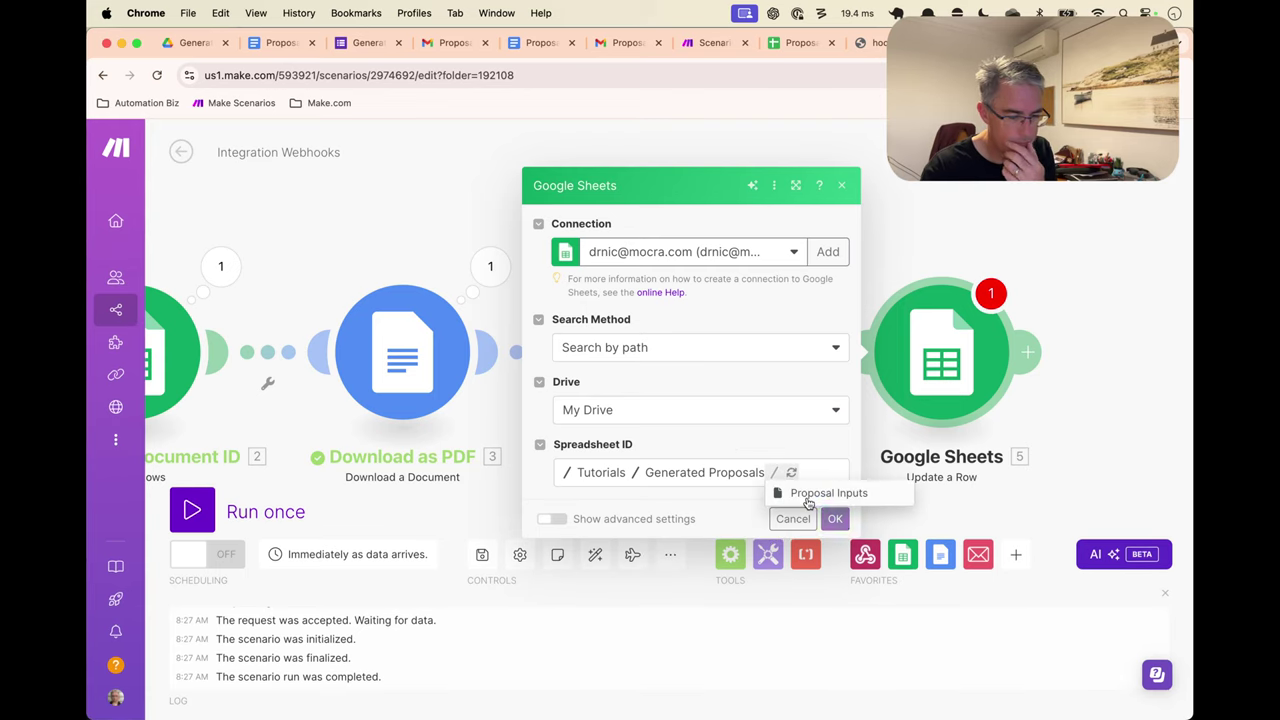
left_click(826, 492)
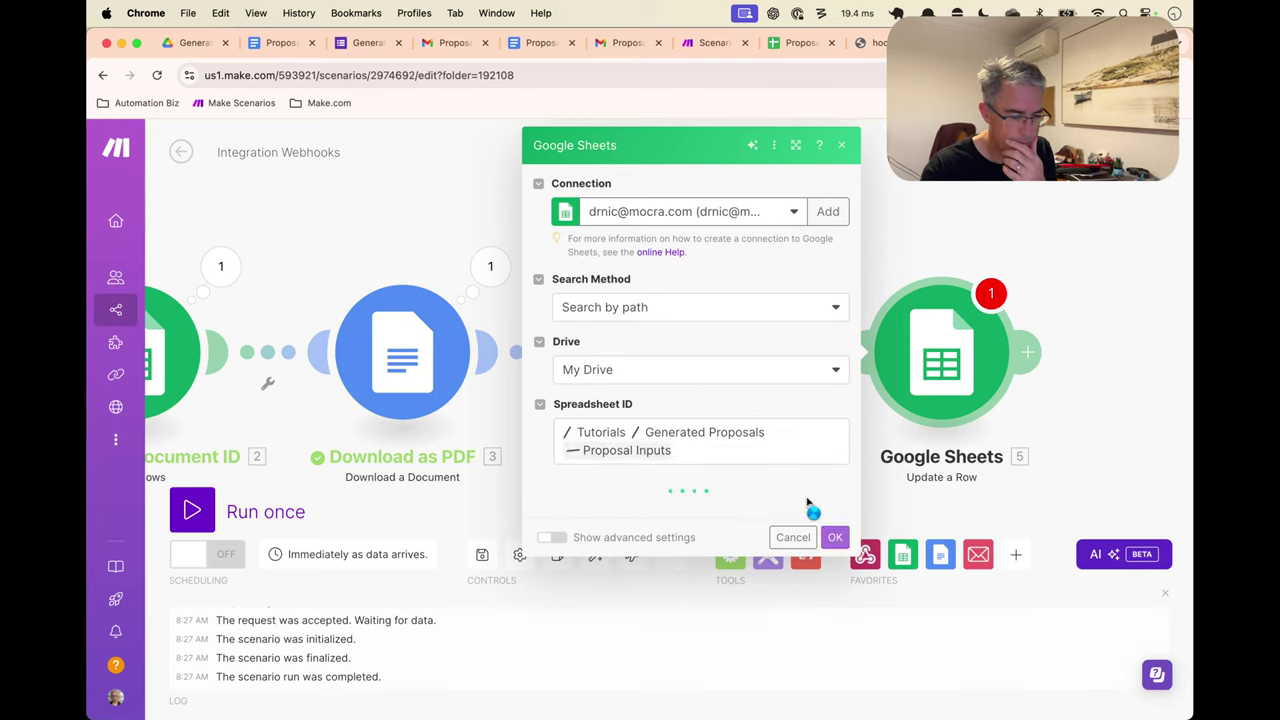
Choose Sheet1 and map Row number from the earlier row search module
left_click(715, 514)
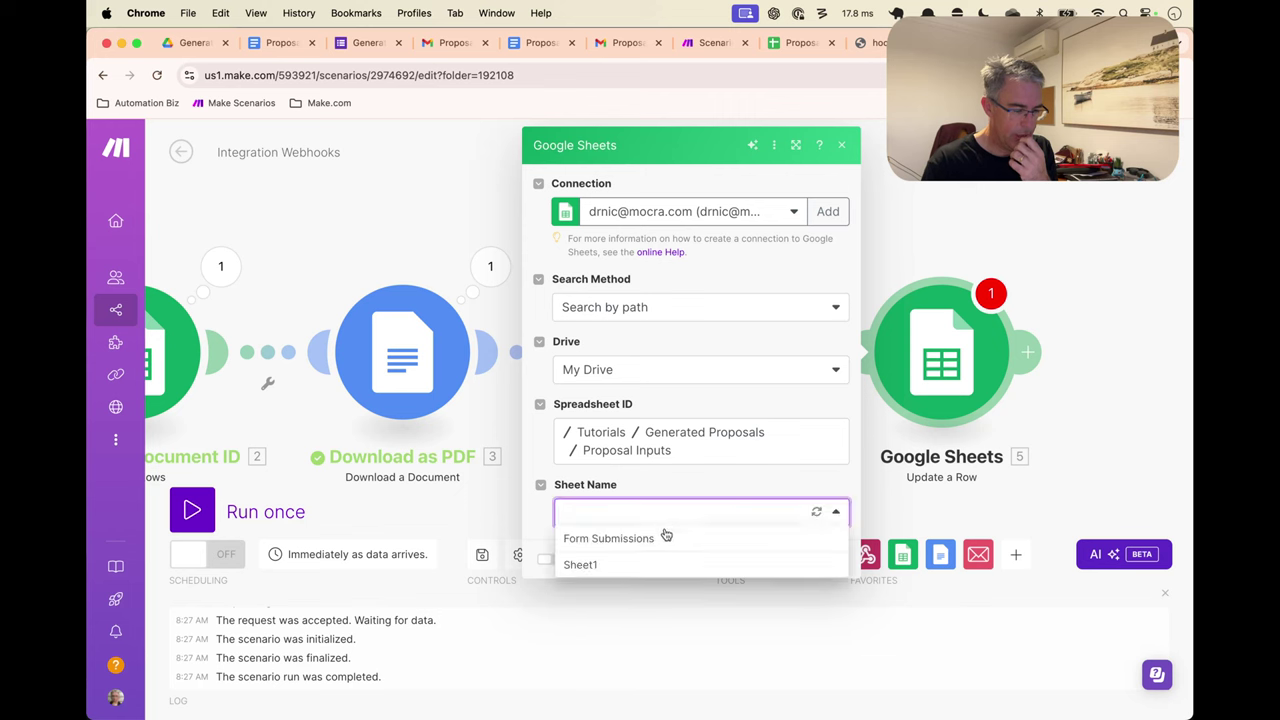
left_click(663, 563)
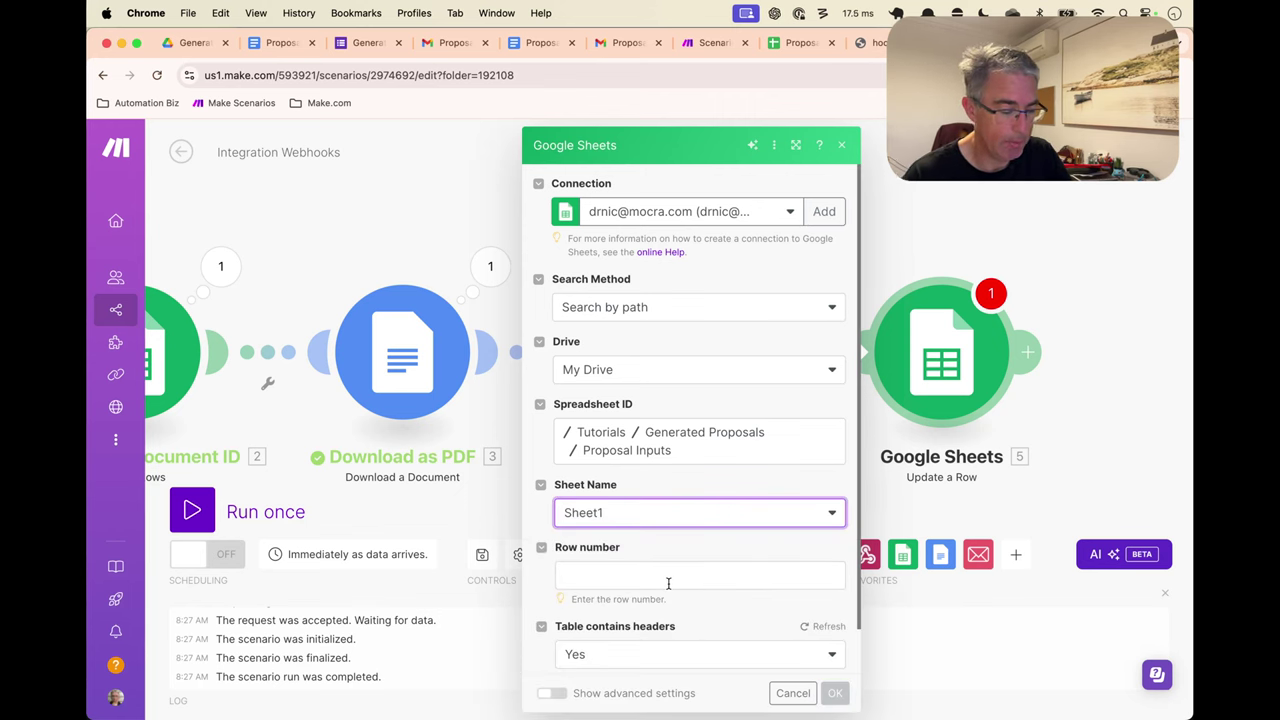
left_click(670, 578)
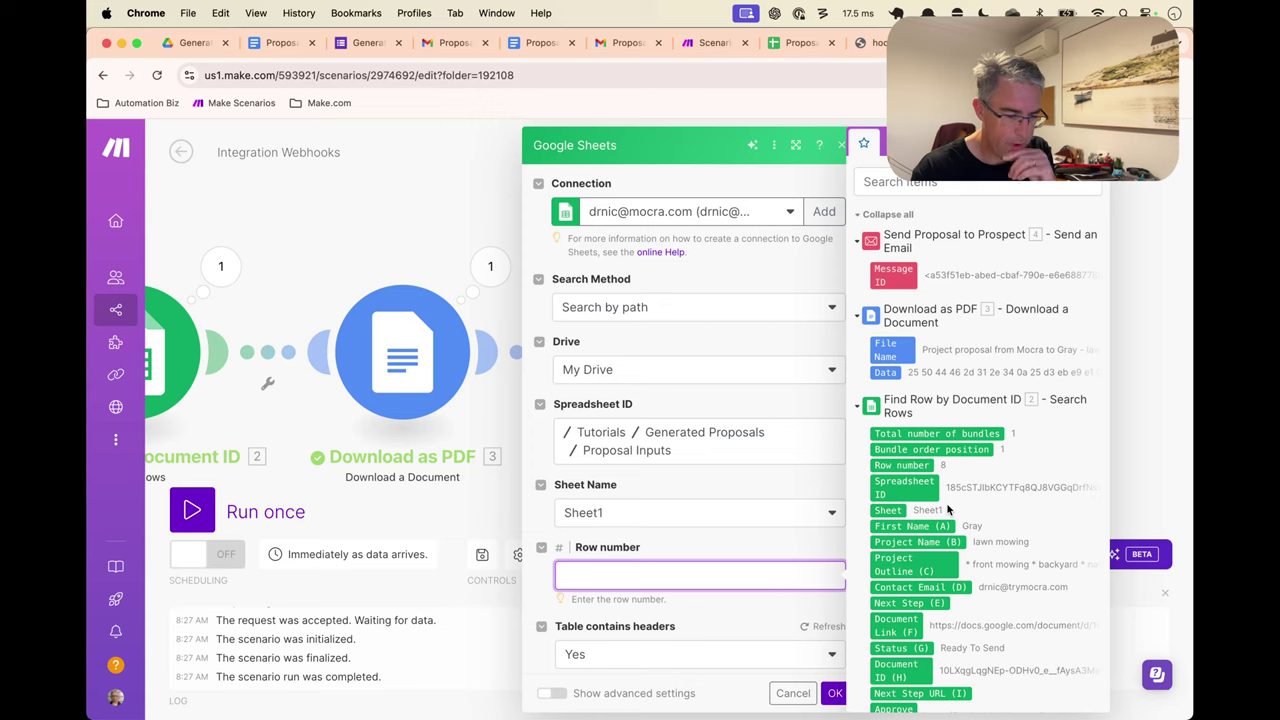
left_click_drag(901, 465, 700, 575)
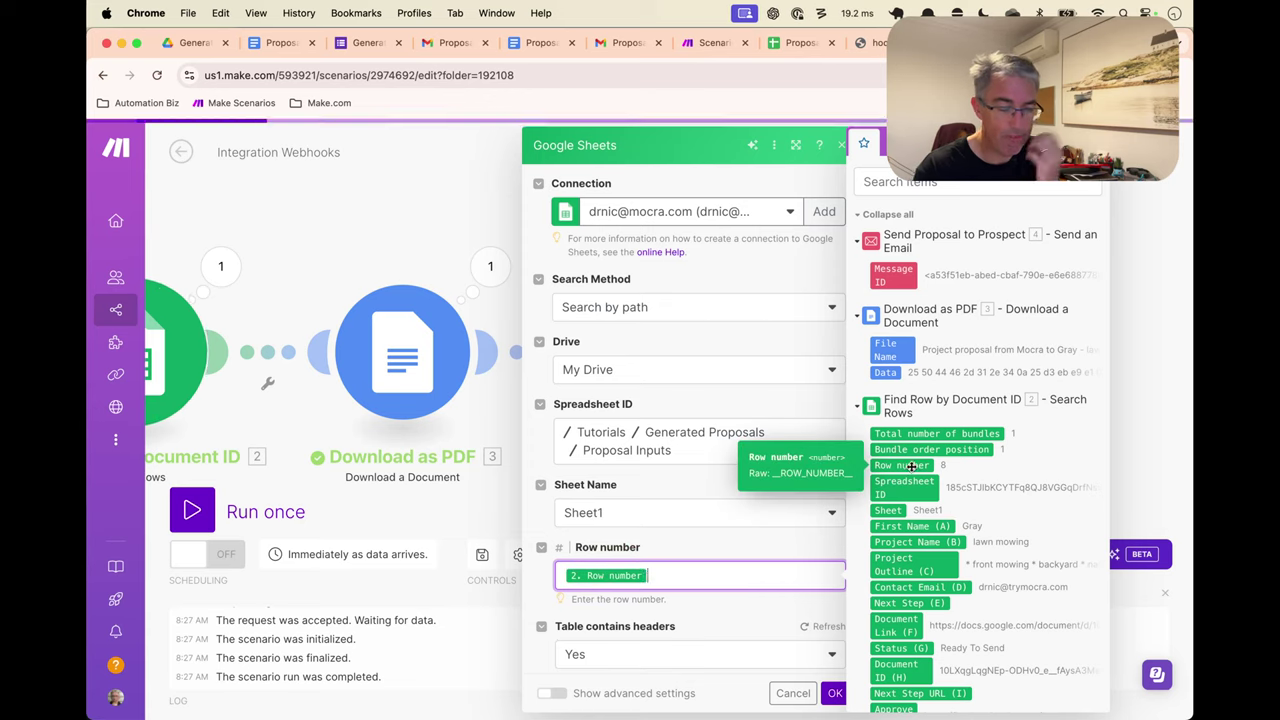
Set Status (G) to Sent and Next Step (E) to an empty value, then confirm the module
left_click(727, 601)
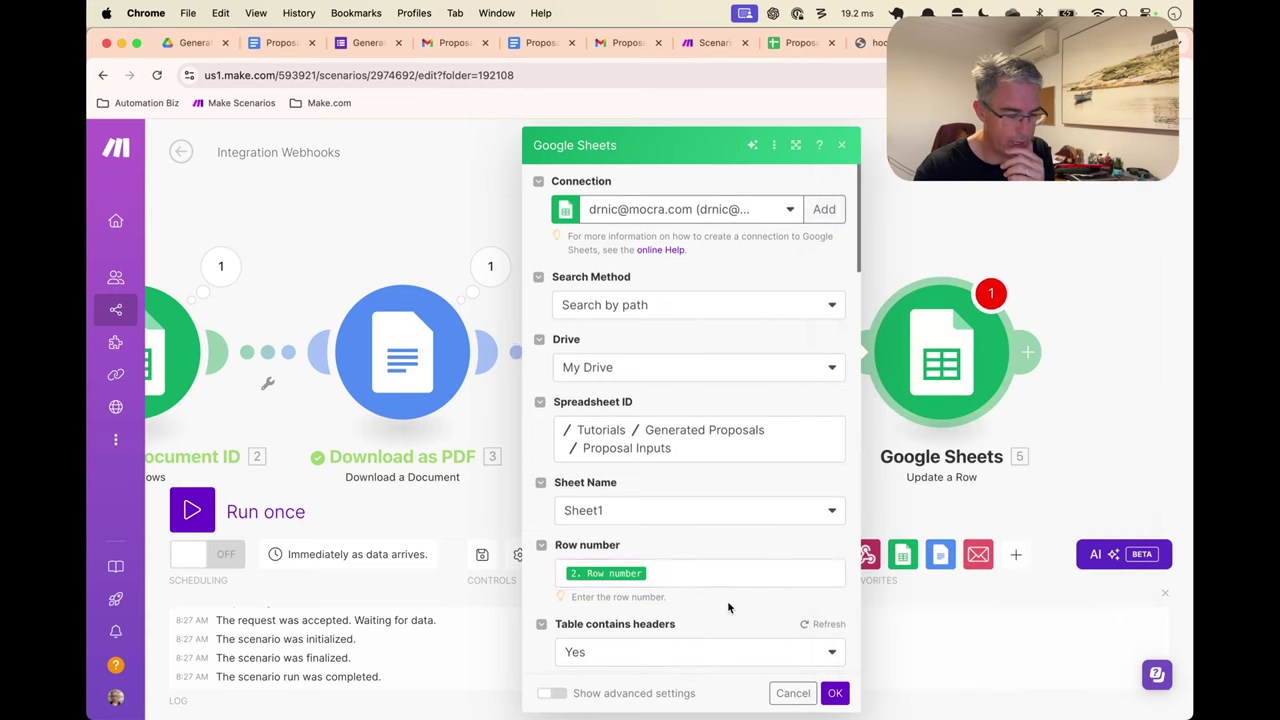
scroll(727, 602, "down", 5)
scroll(727, 602, "down", 2)
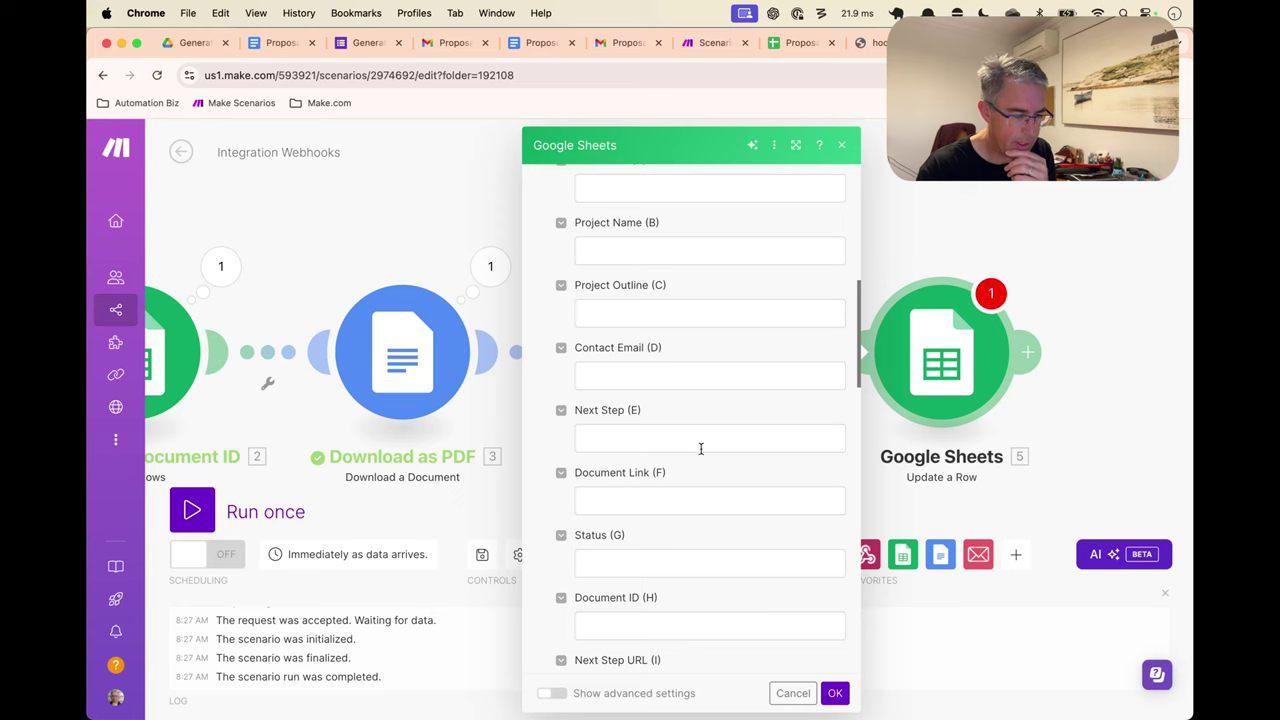
left_click(705, 565)
type("Se")
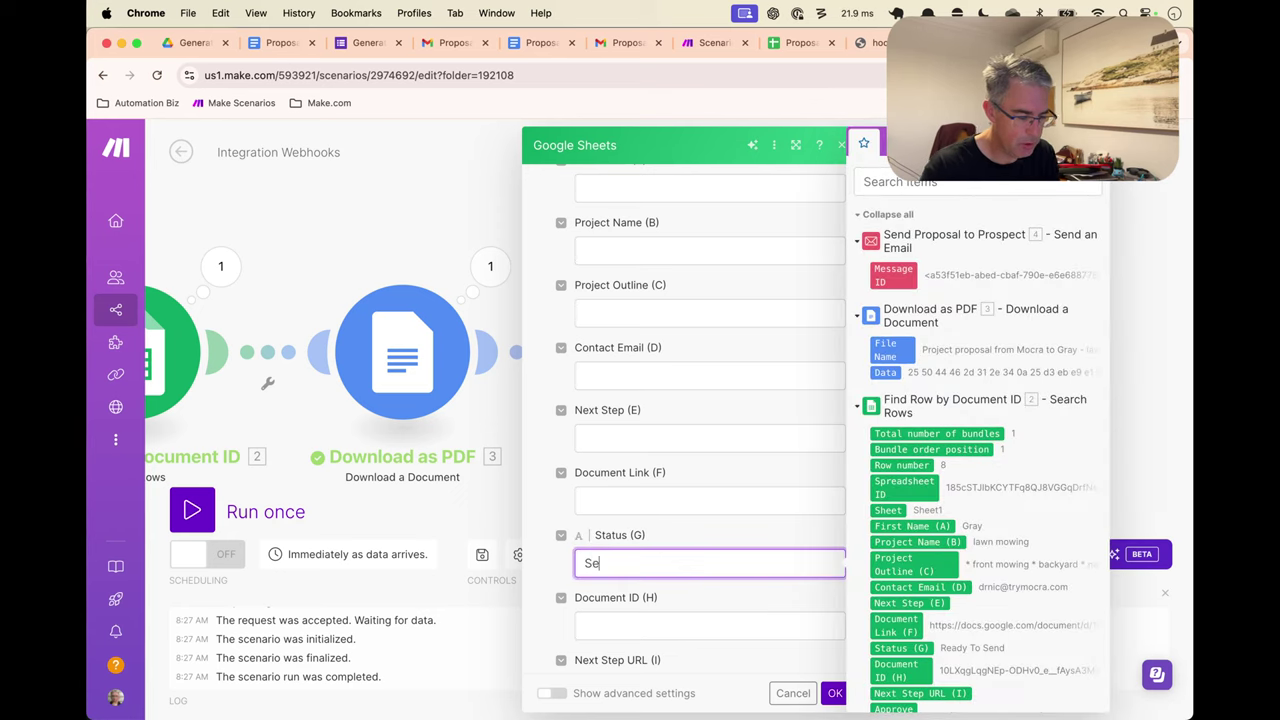
type("nt")
left_click(751, 589)
scroll(764, 591, "down", 4)
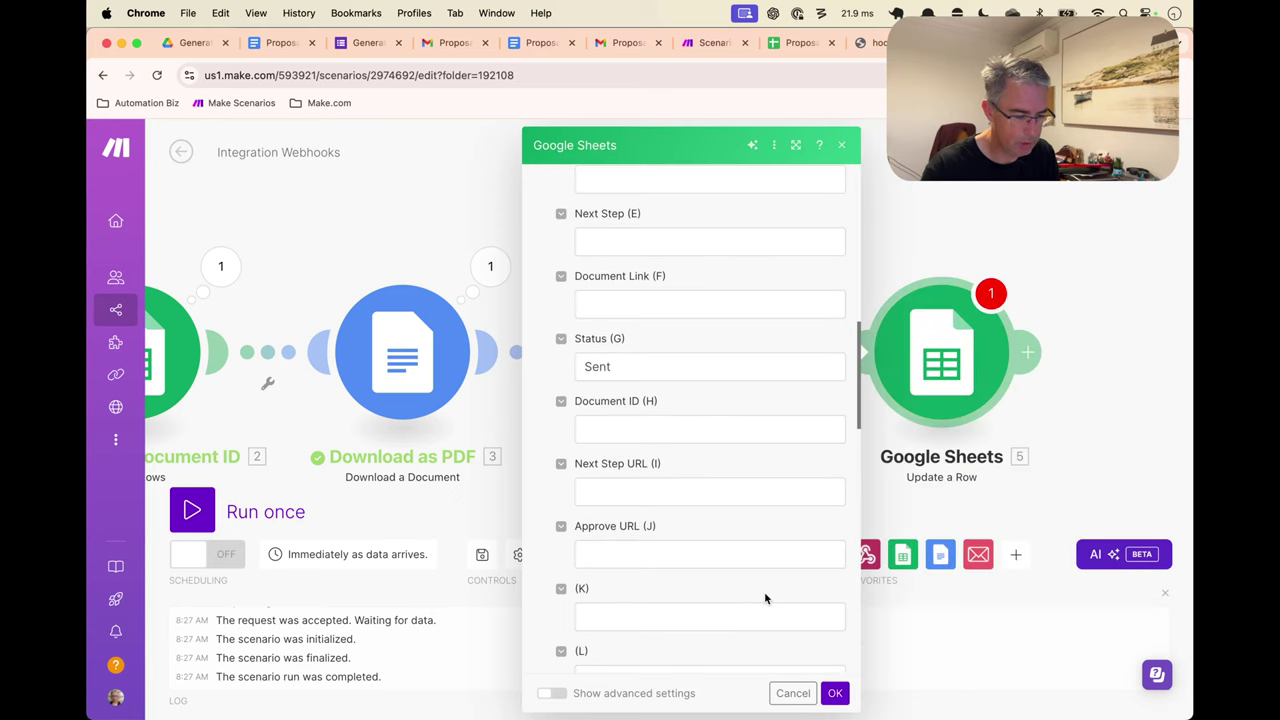
scroll(750, 575, "up", 3)
left_click(684, 380)
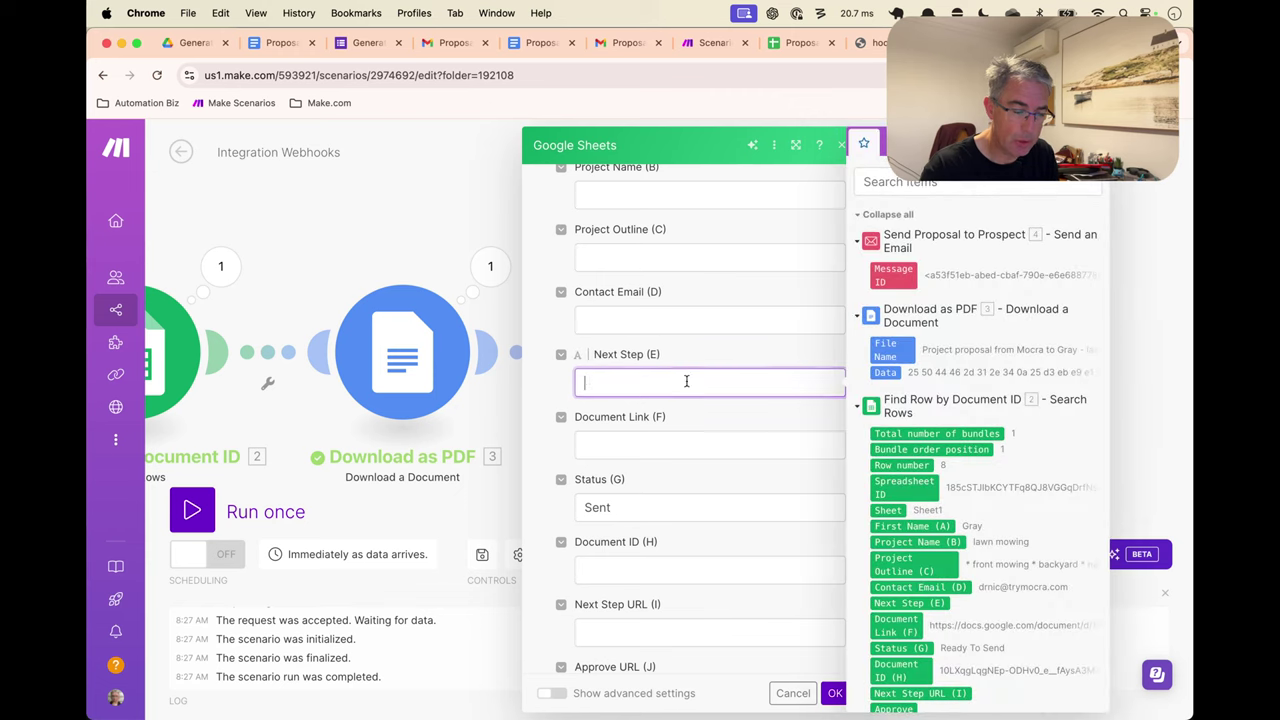
type("=")
left_click(674, 352)
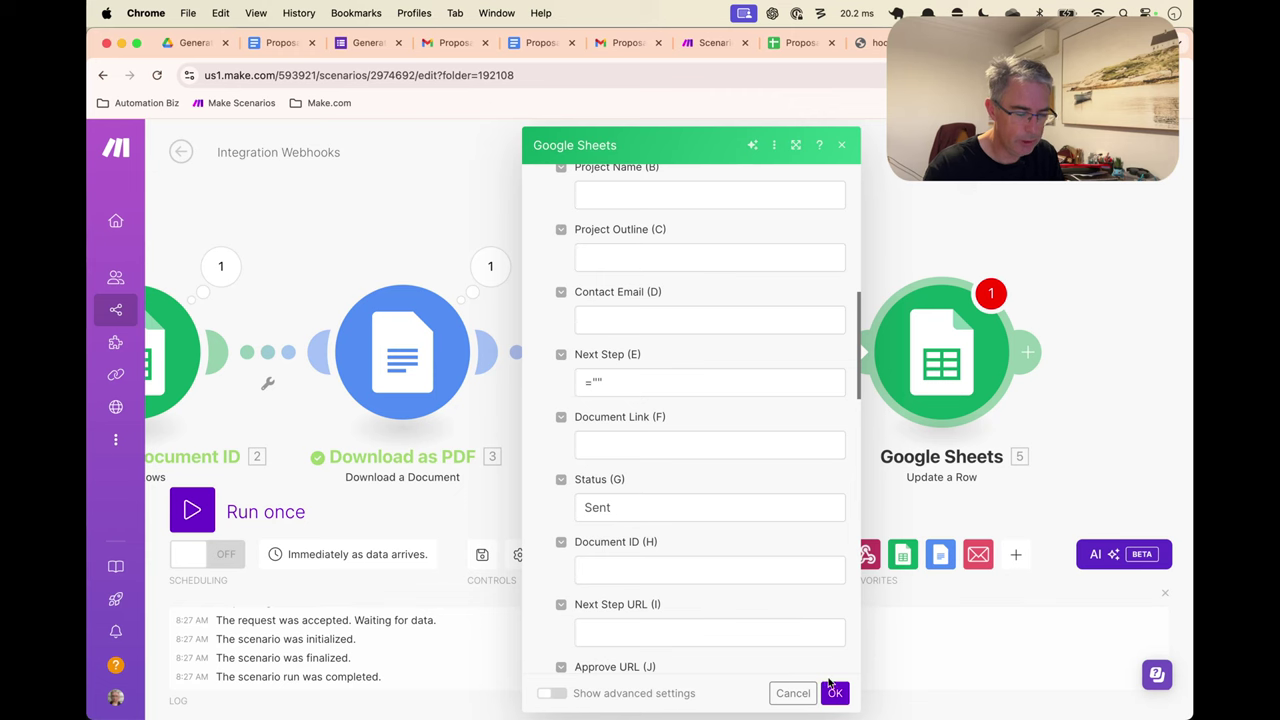
left_click(834, 692)
Rename the update module to 'Change status to Sent' and save the scenario
right_click(968, 385)
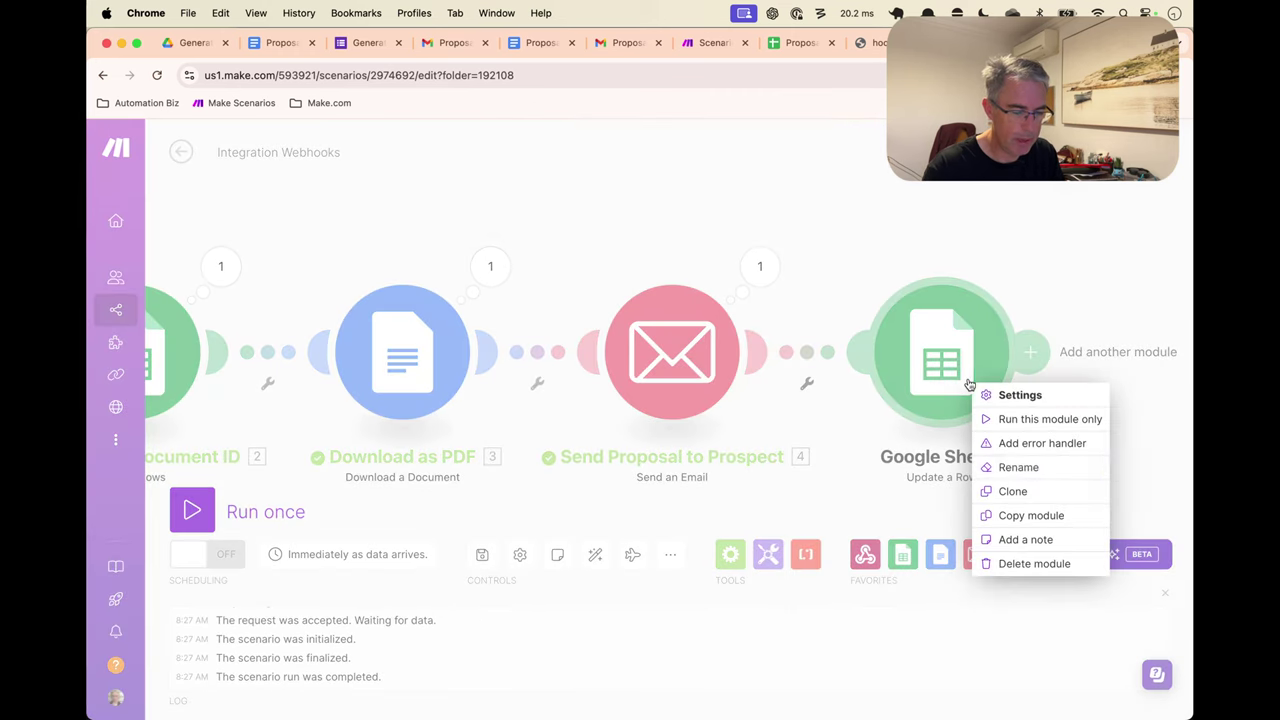
left_click(1013, 467)
type("Change stat")
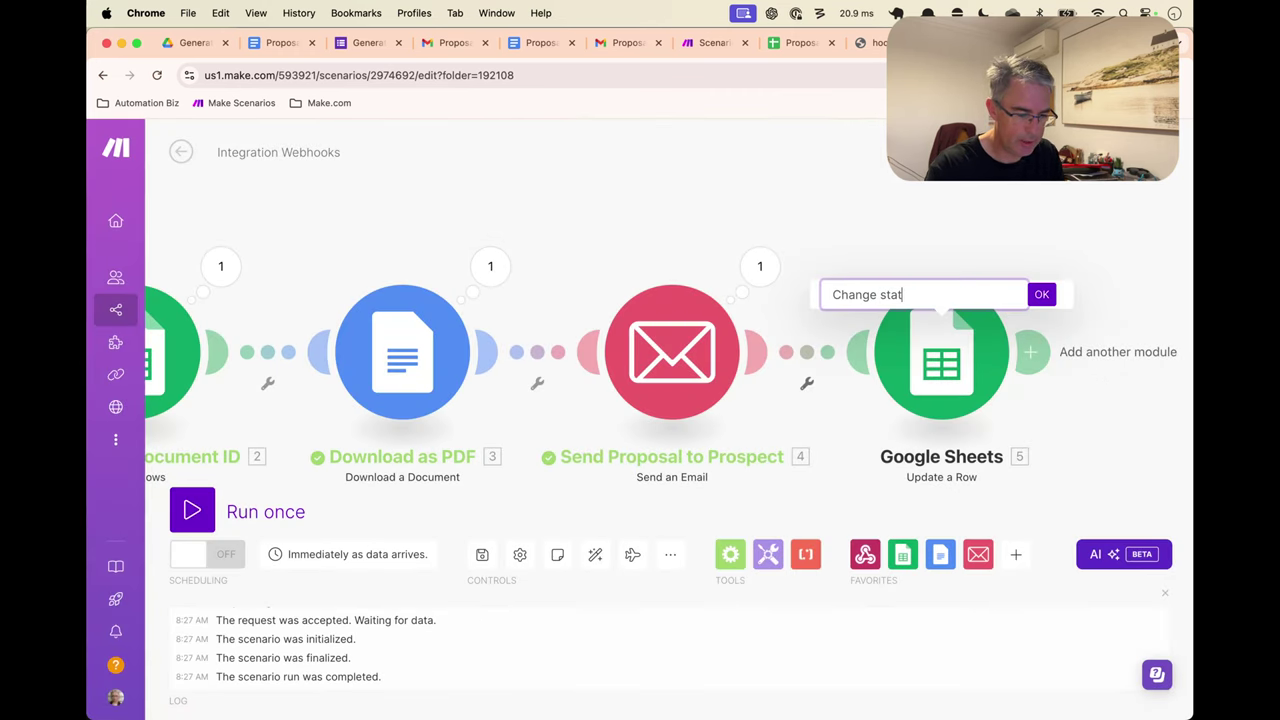
type("us to Sent")
key("Return")
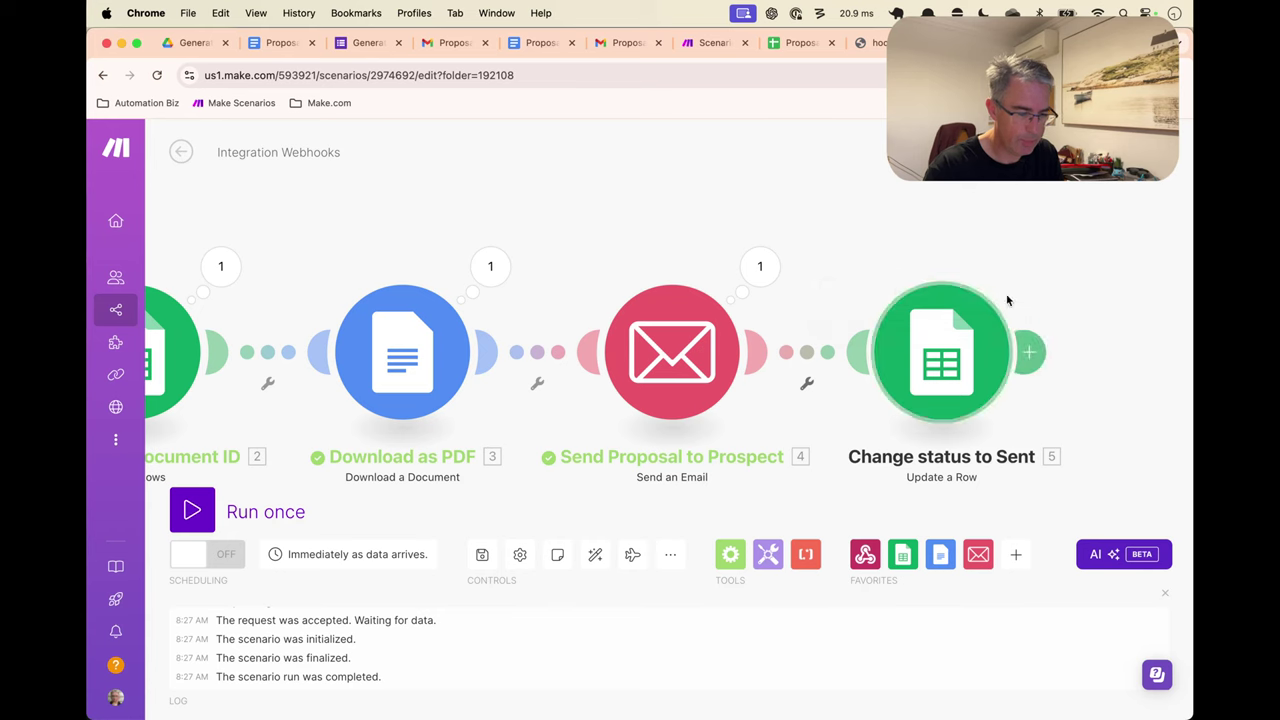
left_click_drag(951, 251, 1072, 224)
key("ctrl+s")
Run the scenario once from the webhook and confirm row 8 of Proposal Inputs shows Sent
left_click(192, 511)
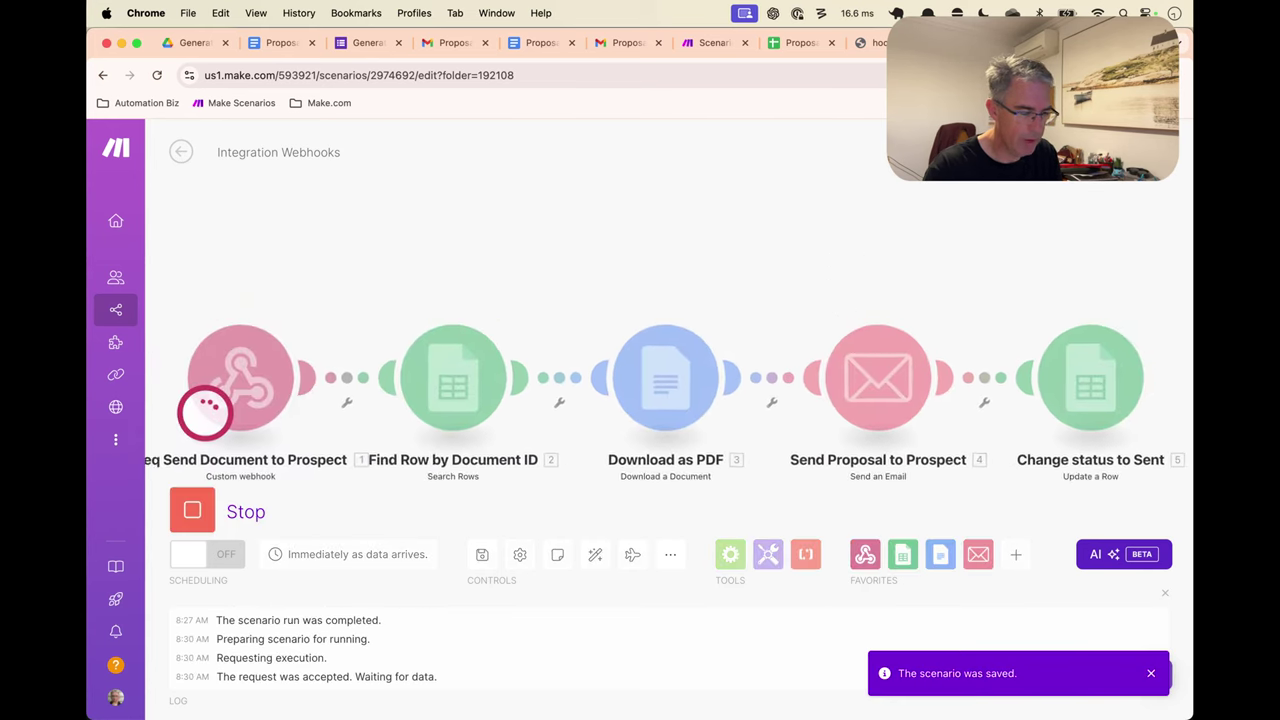
left_click(876, 43)
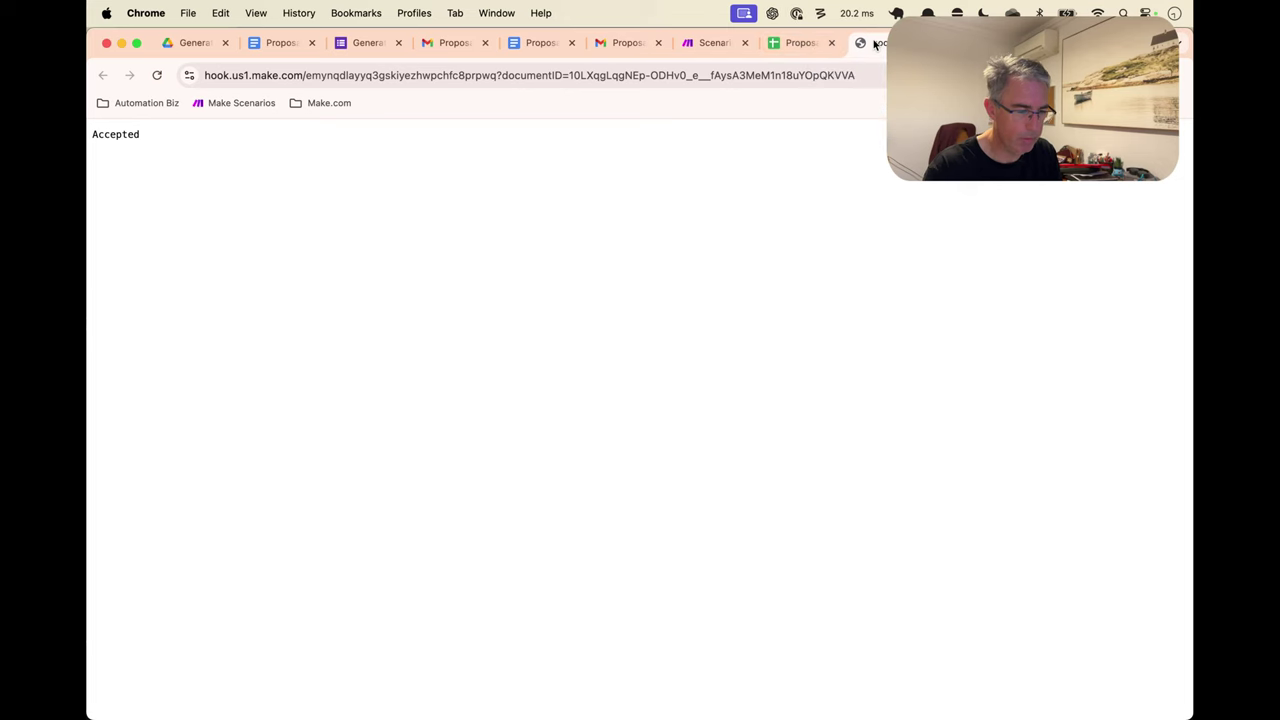
left_click(788, 50)
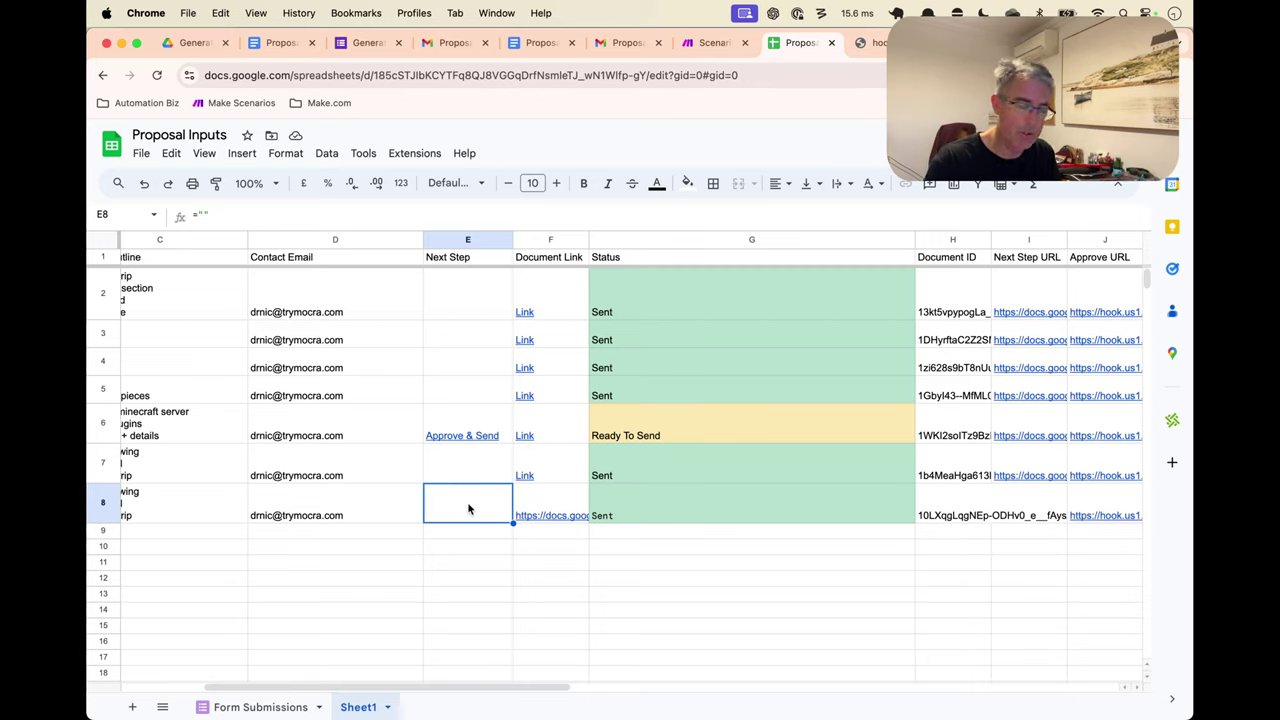
Inspect the Approve & Send link in E6 and review the sheet rows before returning to Make
left_click(496, 428)
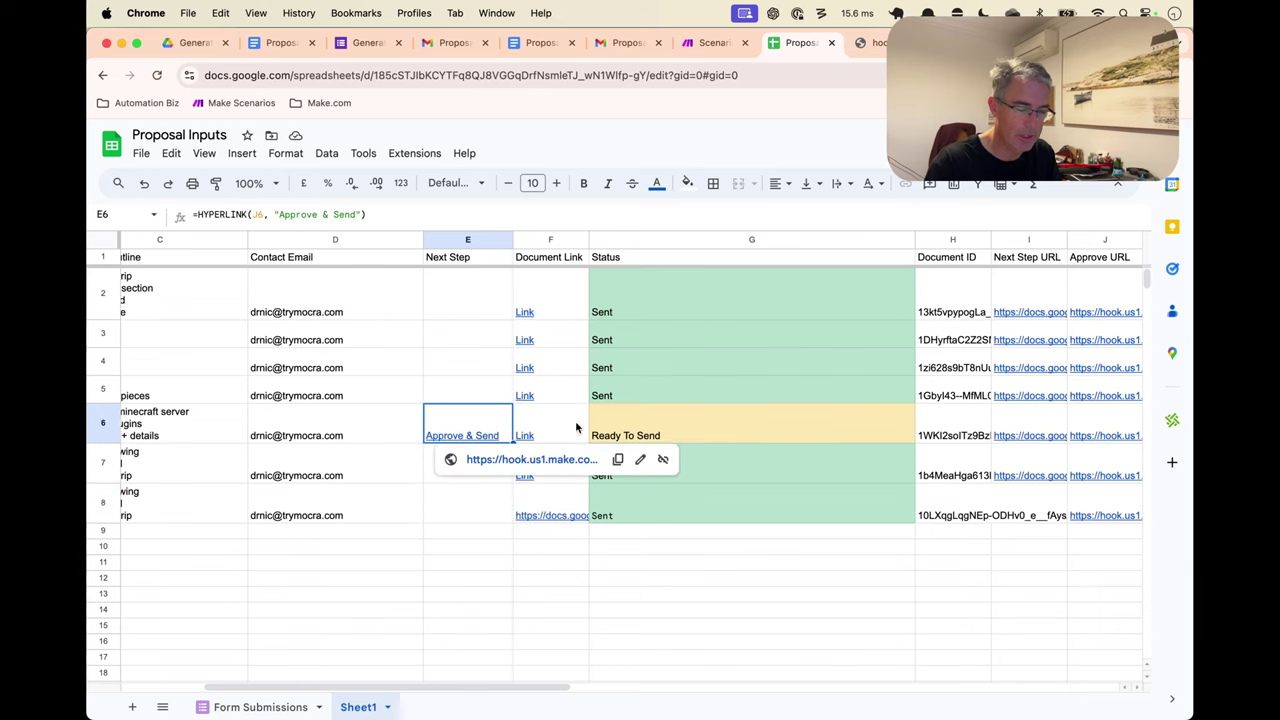
left_click(648, 578)
scroll(645, 570, "left", 5)
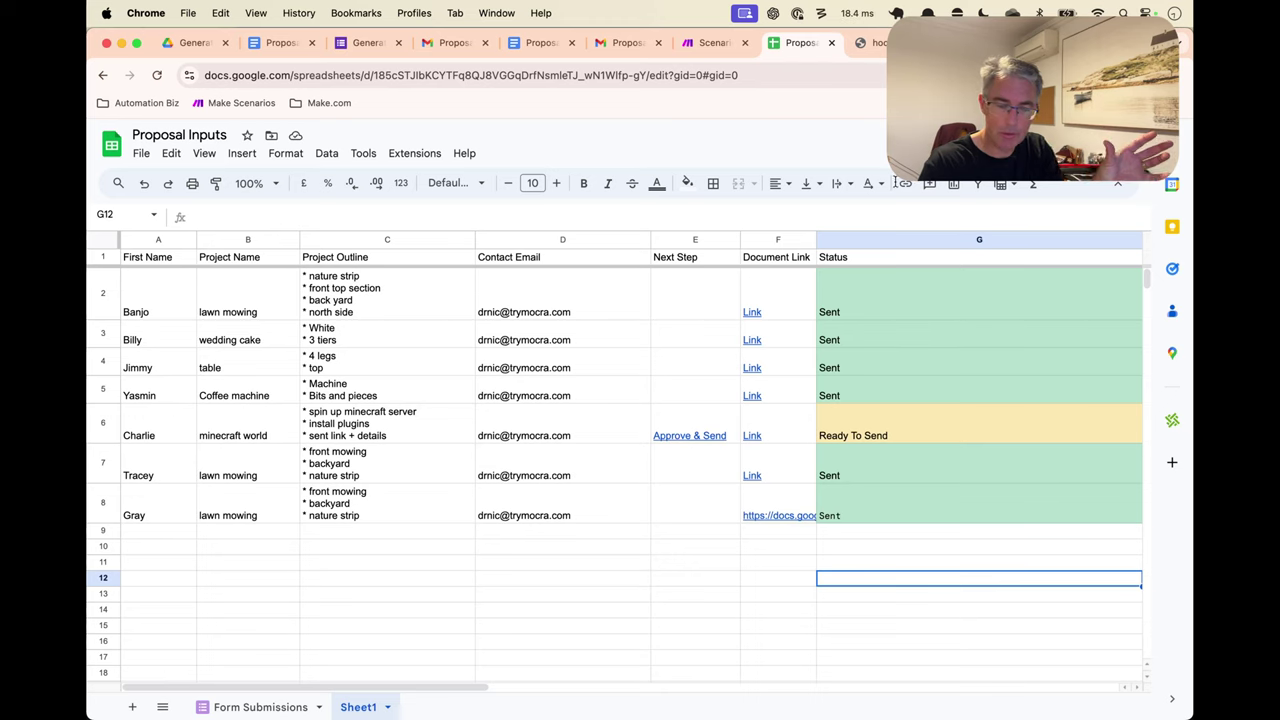
left_click(714, 42)
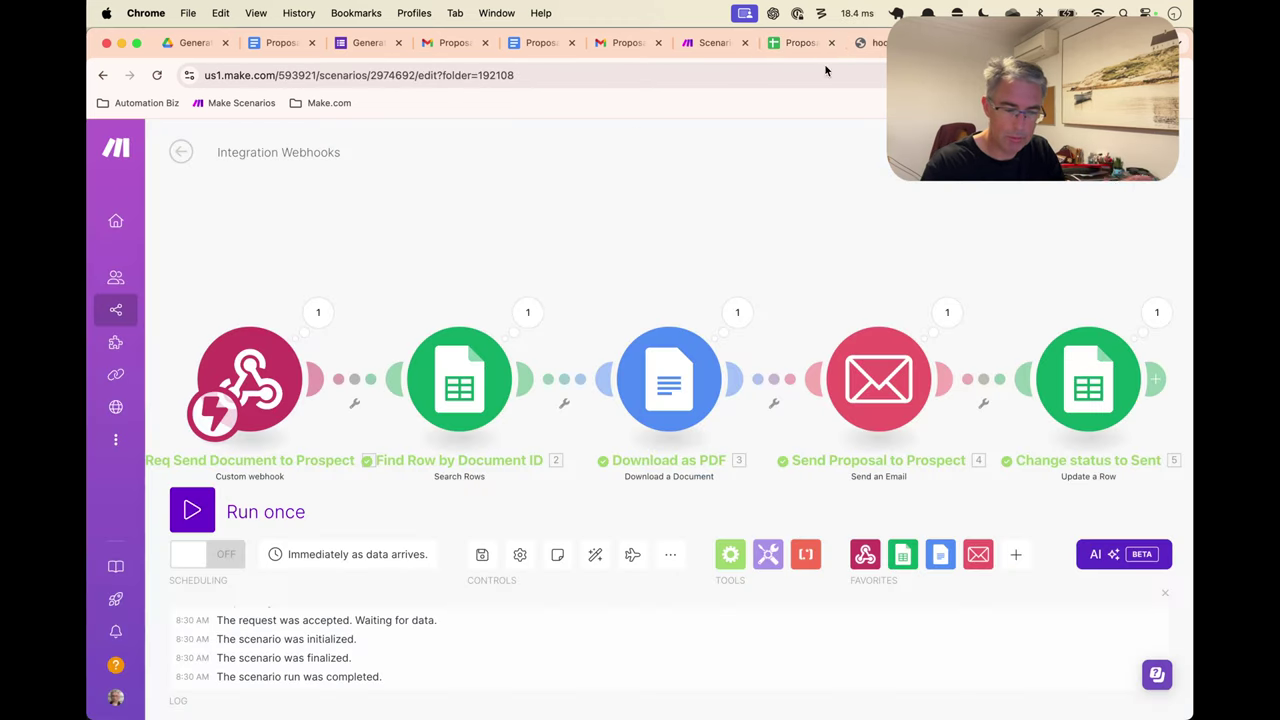
Select the full webhook address on the trigger page, then return to the scenario
left_click(248, 368)
left_click(760, 163)
left_click(870, 42)
left_click(722, 84)
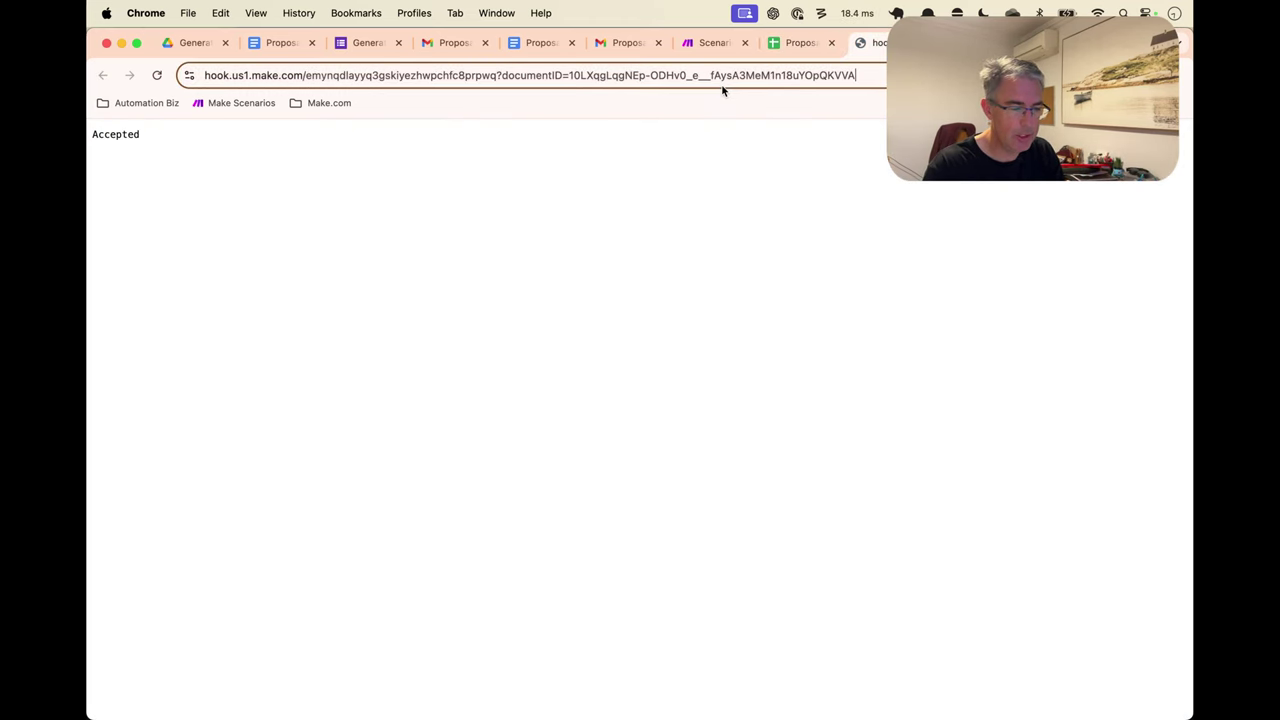
key("super+a")
key("super+c")
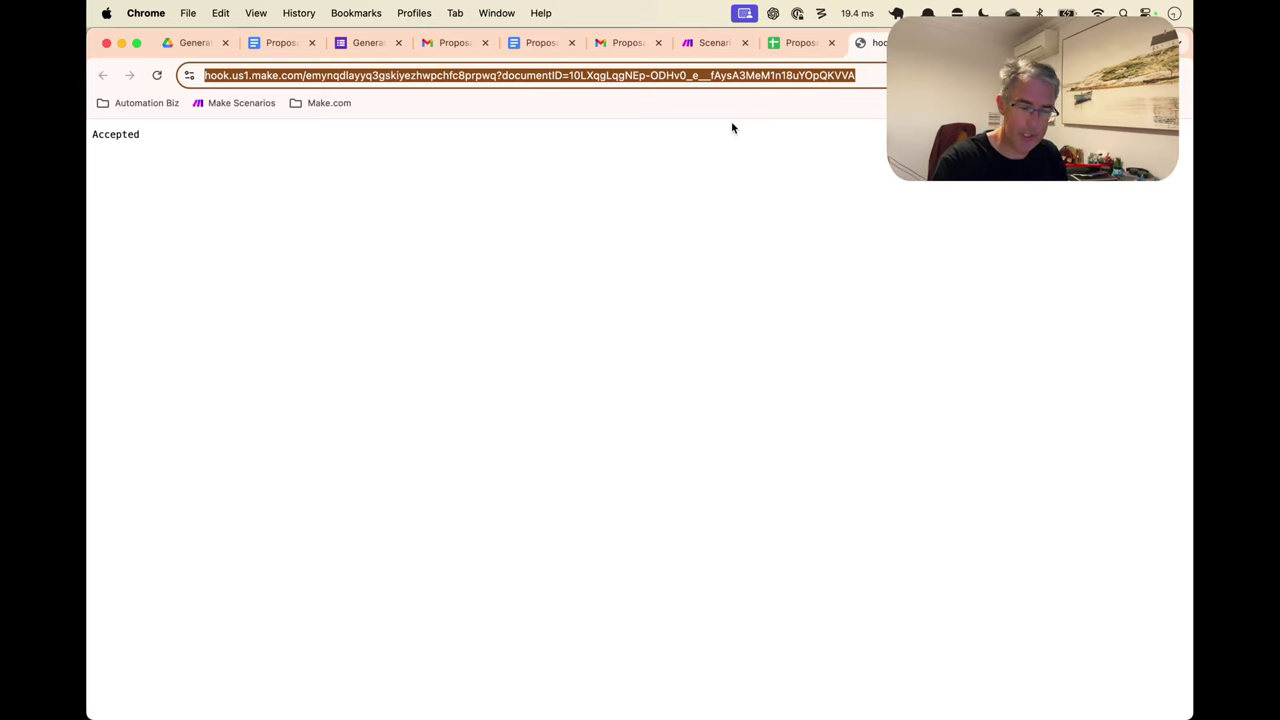
left_click(741, 45)
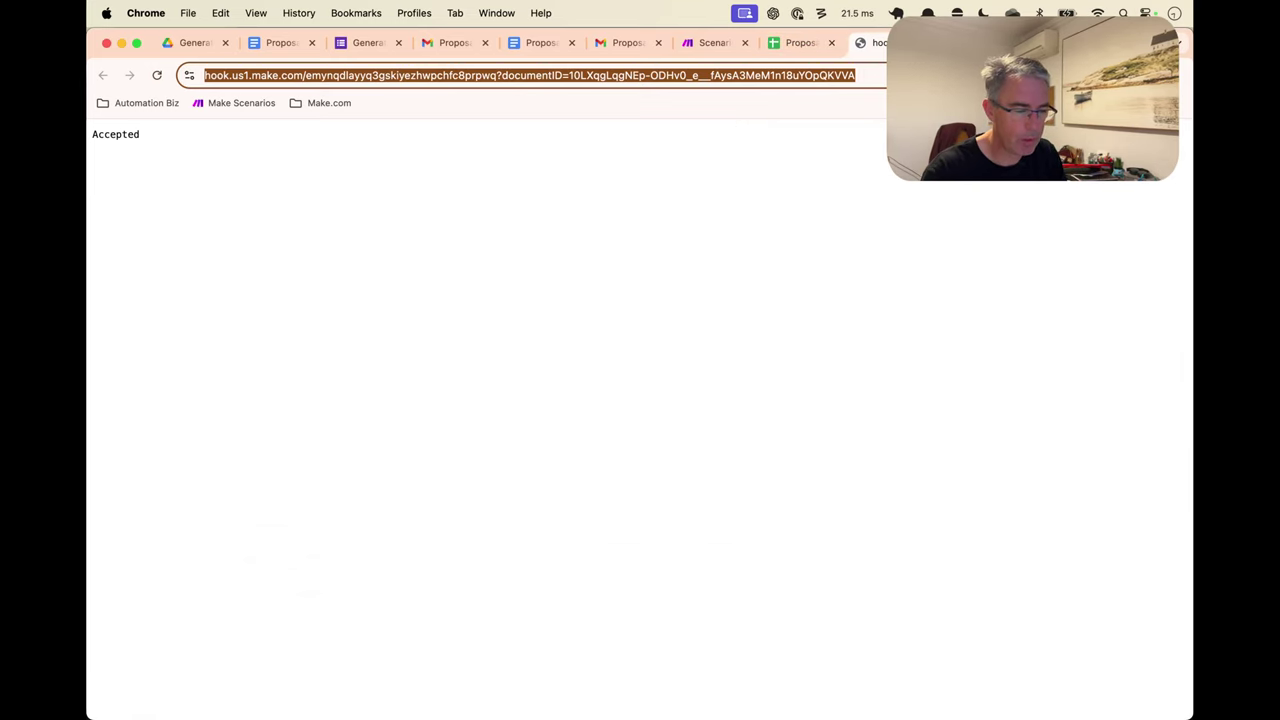
Rename the scenario '2. Send Document to Prospect' and switch its scheduling on
left_click(317, 155)
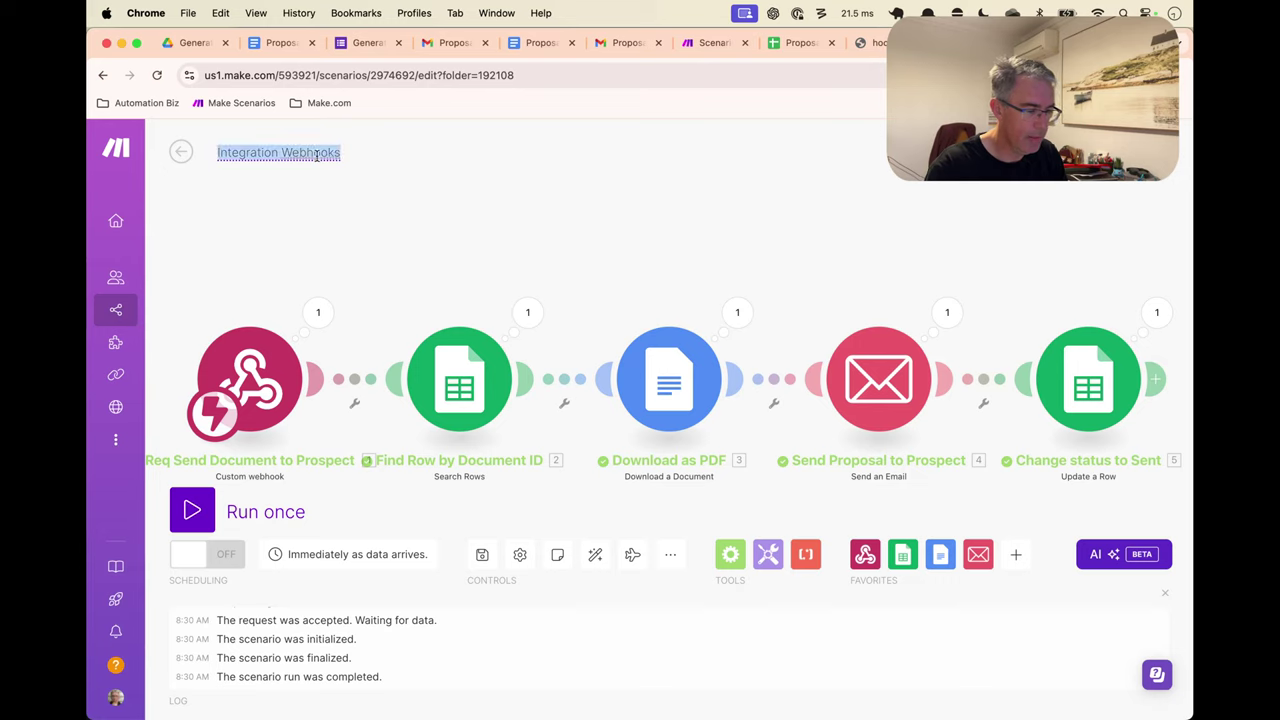
type("2. S")
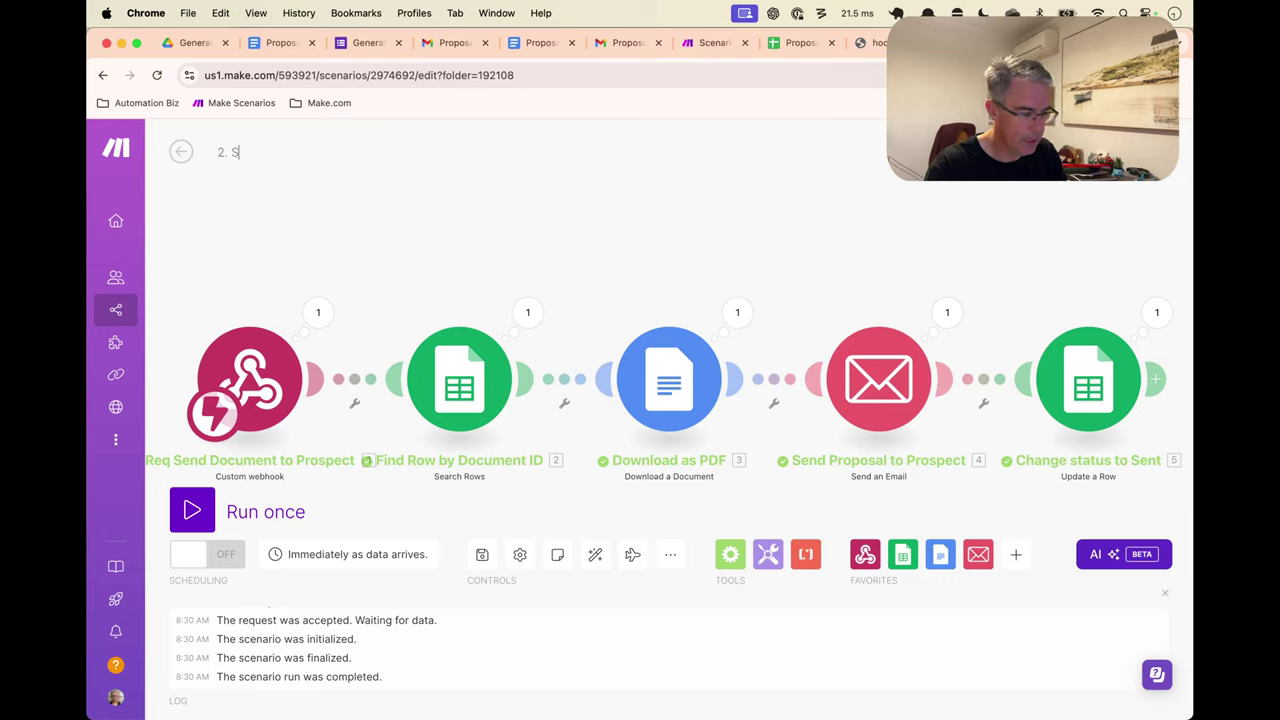
type("end Document to")
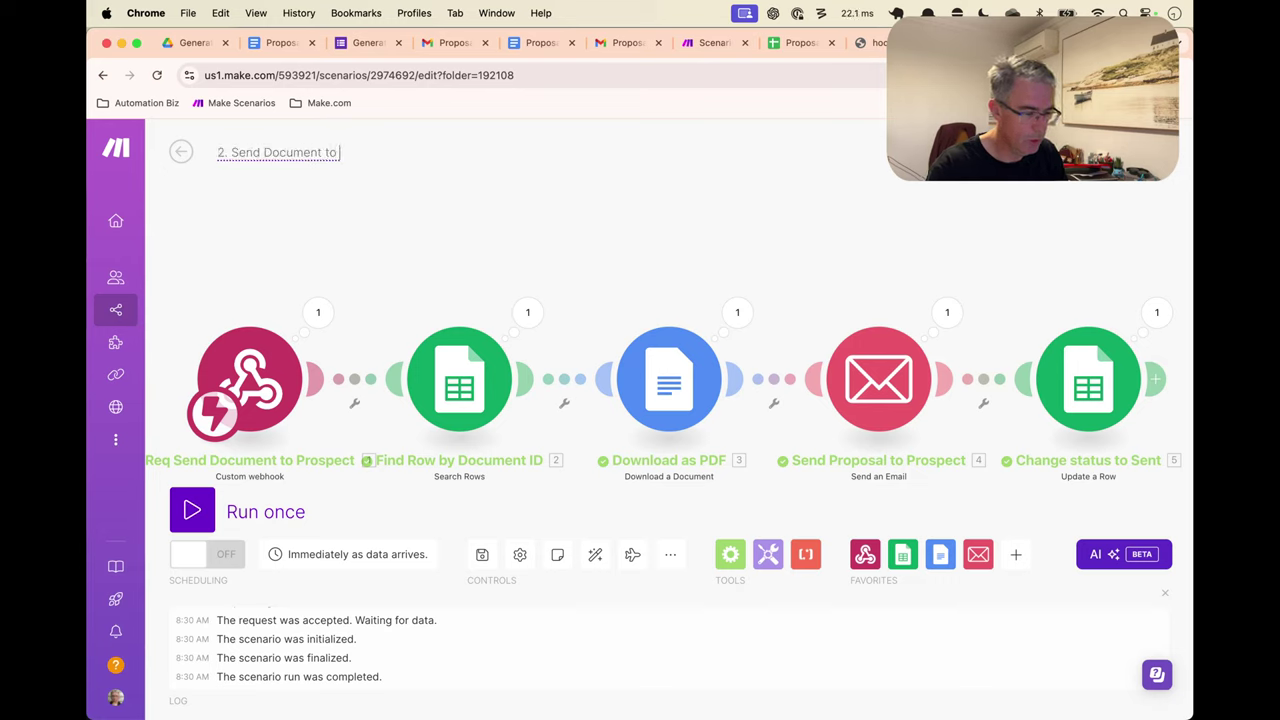
type(" Prospect")
key("Return")
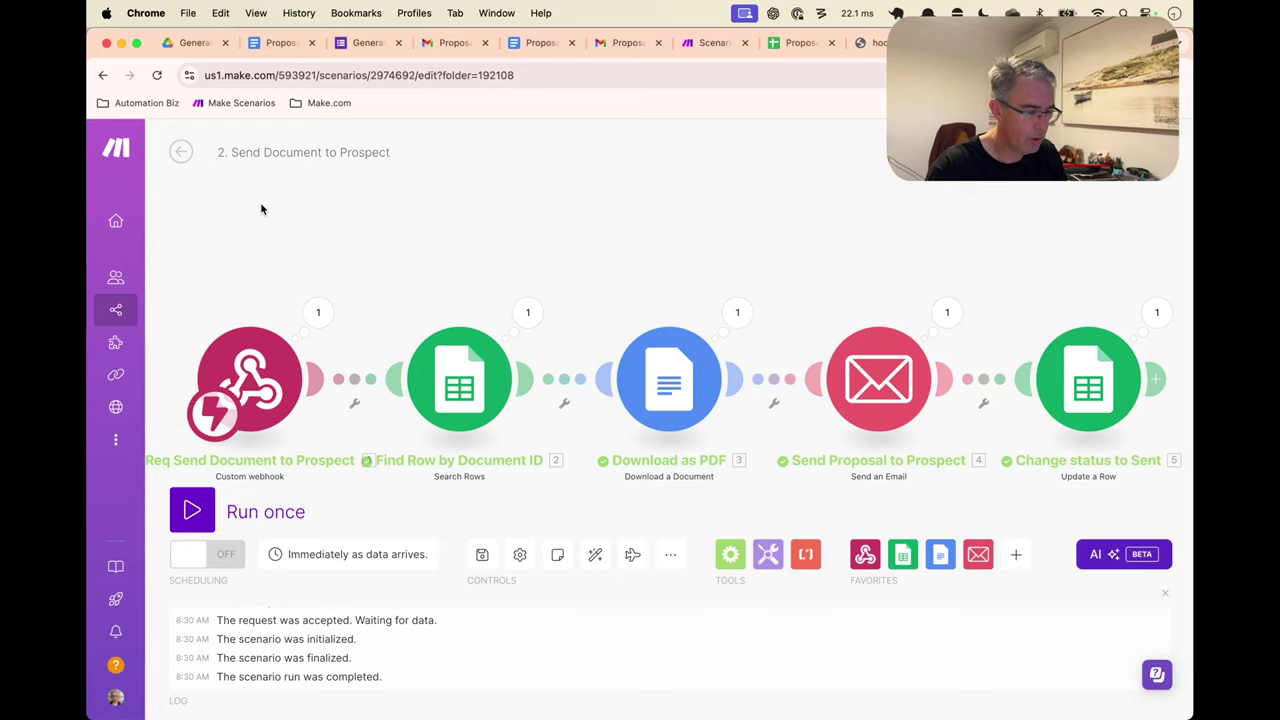
left_click(207, 554)
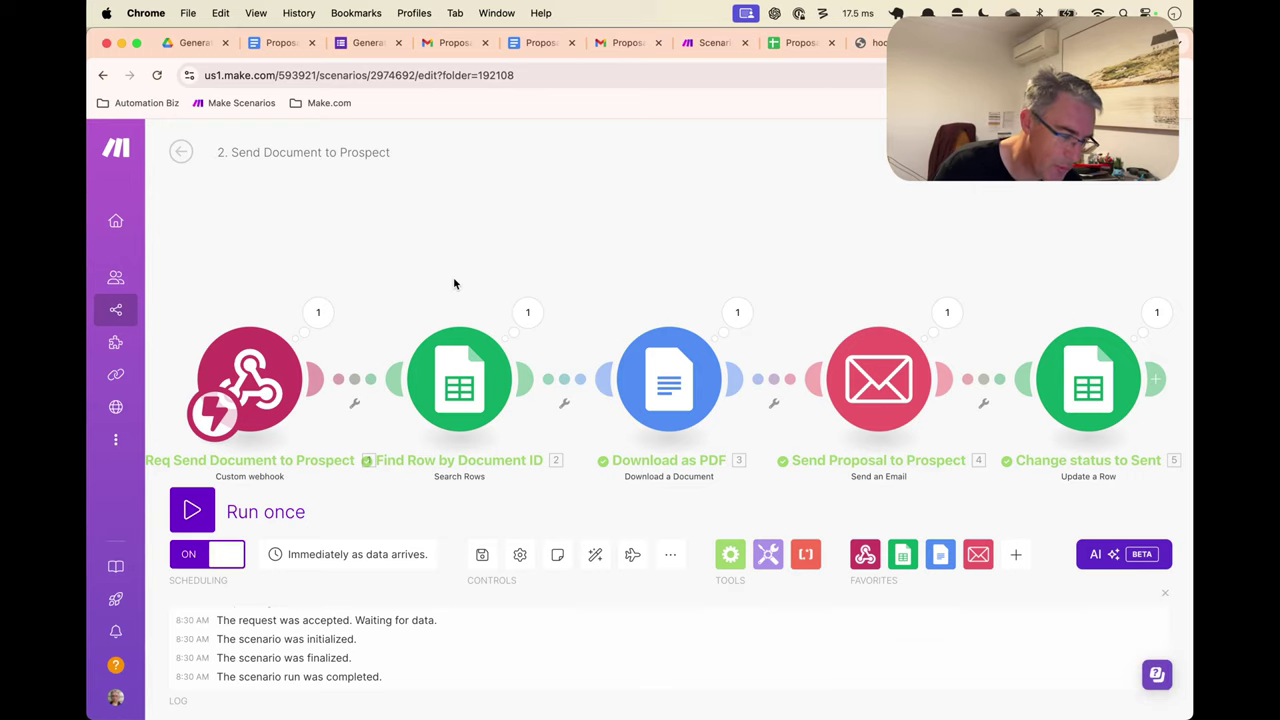
left_click(182, 152)
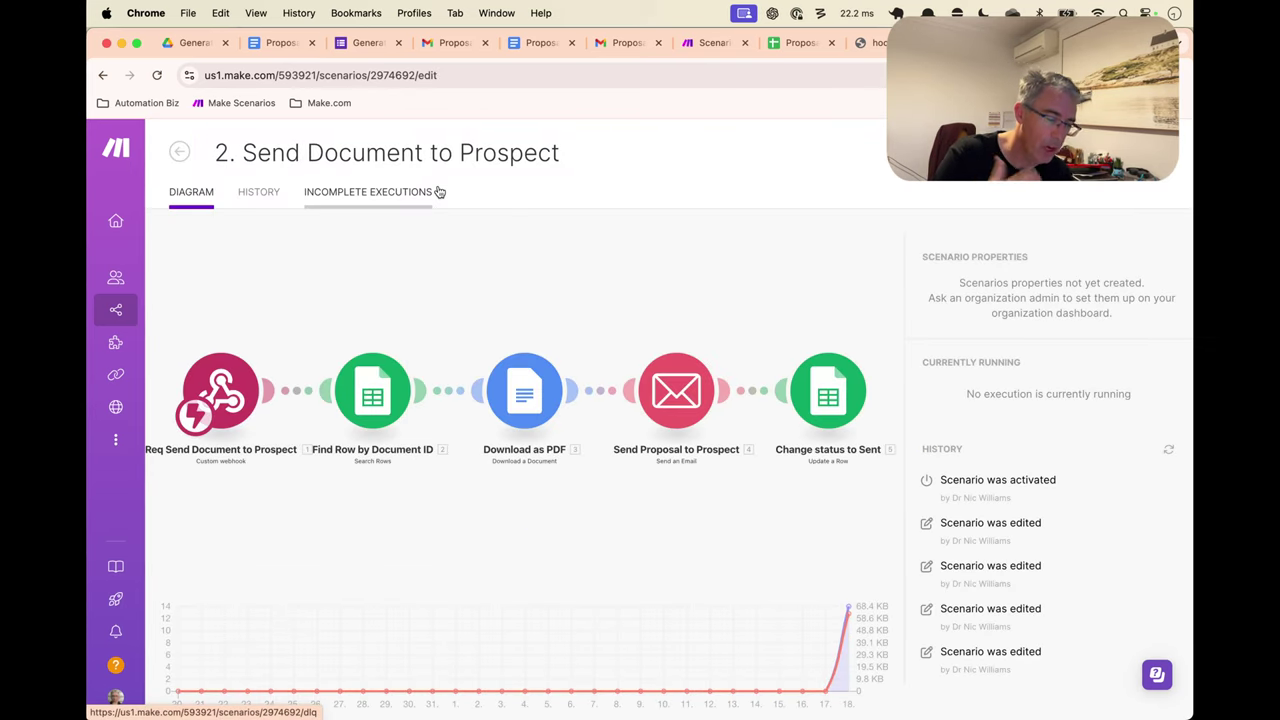
Open the '1. Generate proposal from sheet' scenario inside the 00. Video In Progress folder
left_click(181, 151)
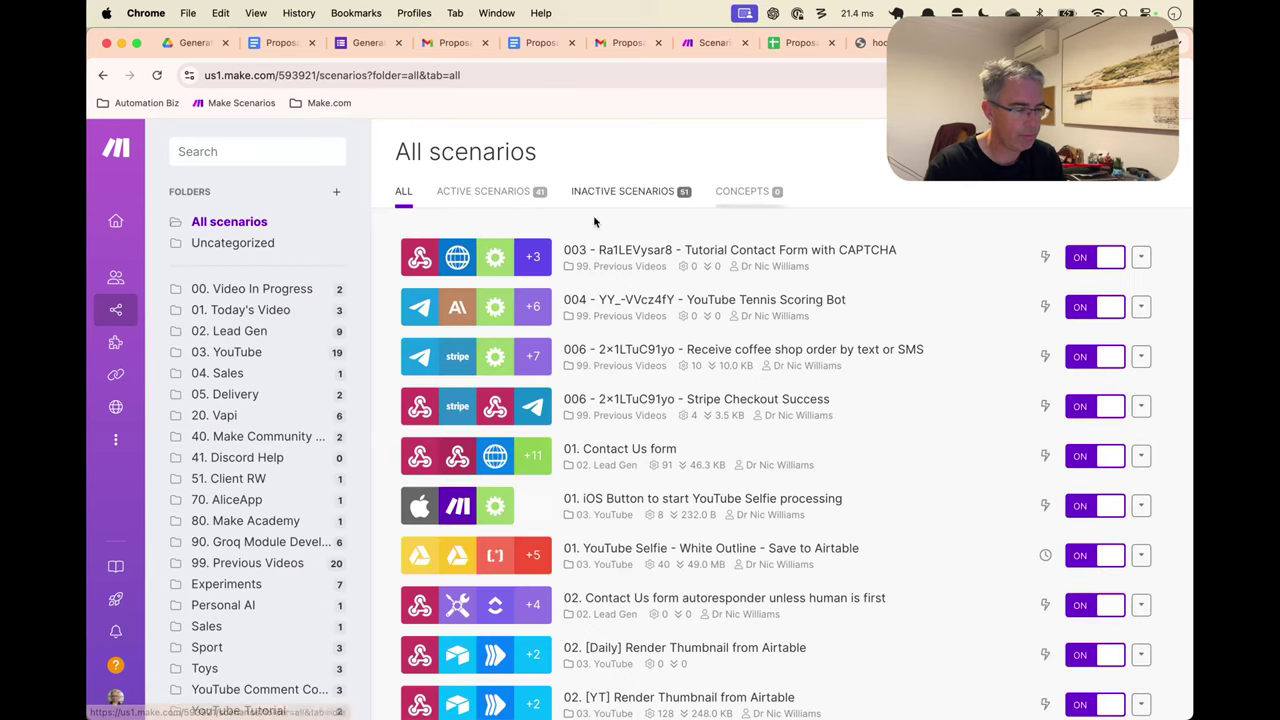
left_click(301, 289)
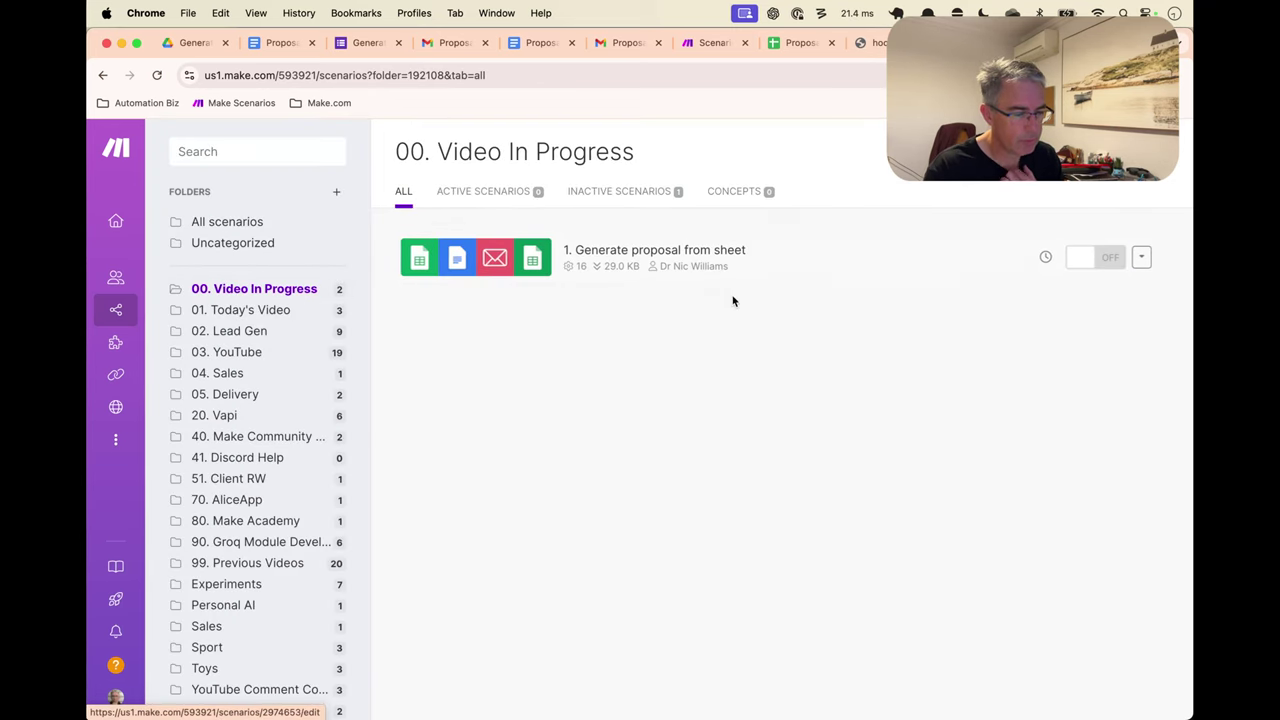
left_click(778, 265)
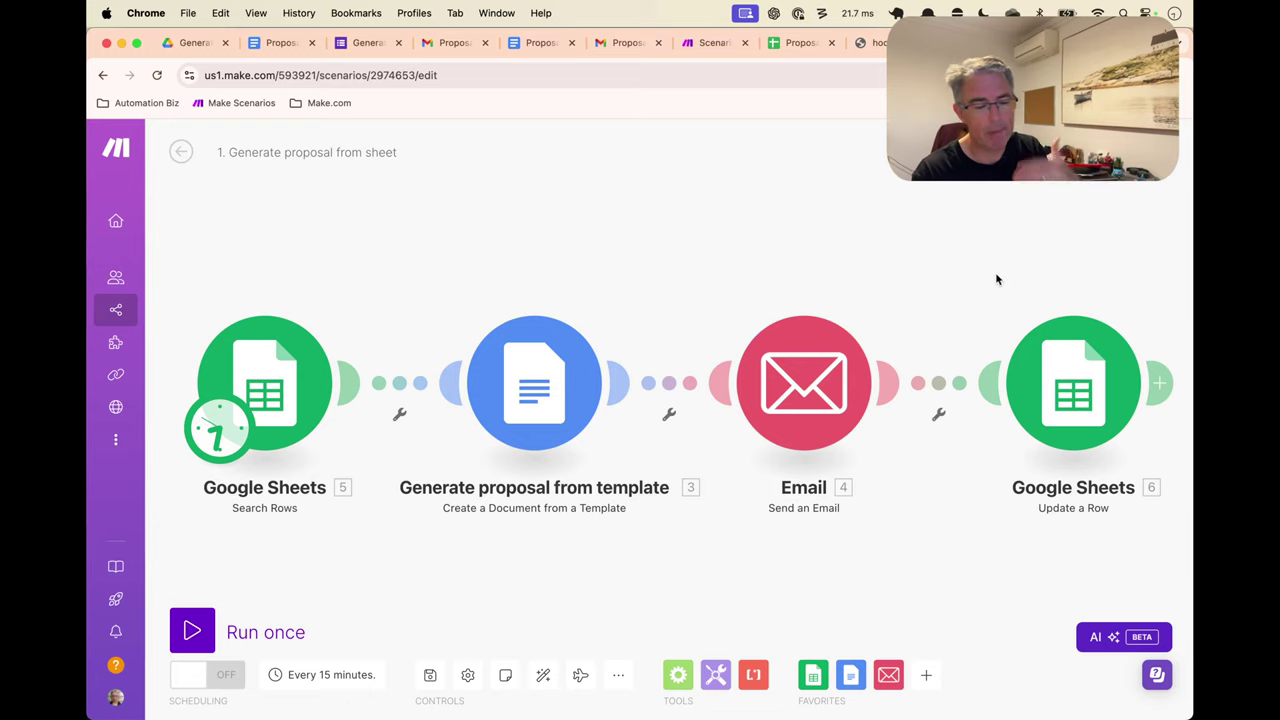
Paste the webhook URL into Next Step URL (I), replacing the hard-coded ID after documentID= with mapped Document ID
left_click_drag(995, 278, 758, 245)
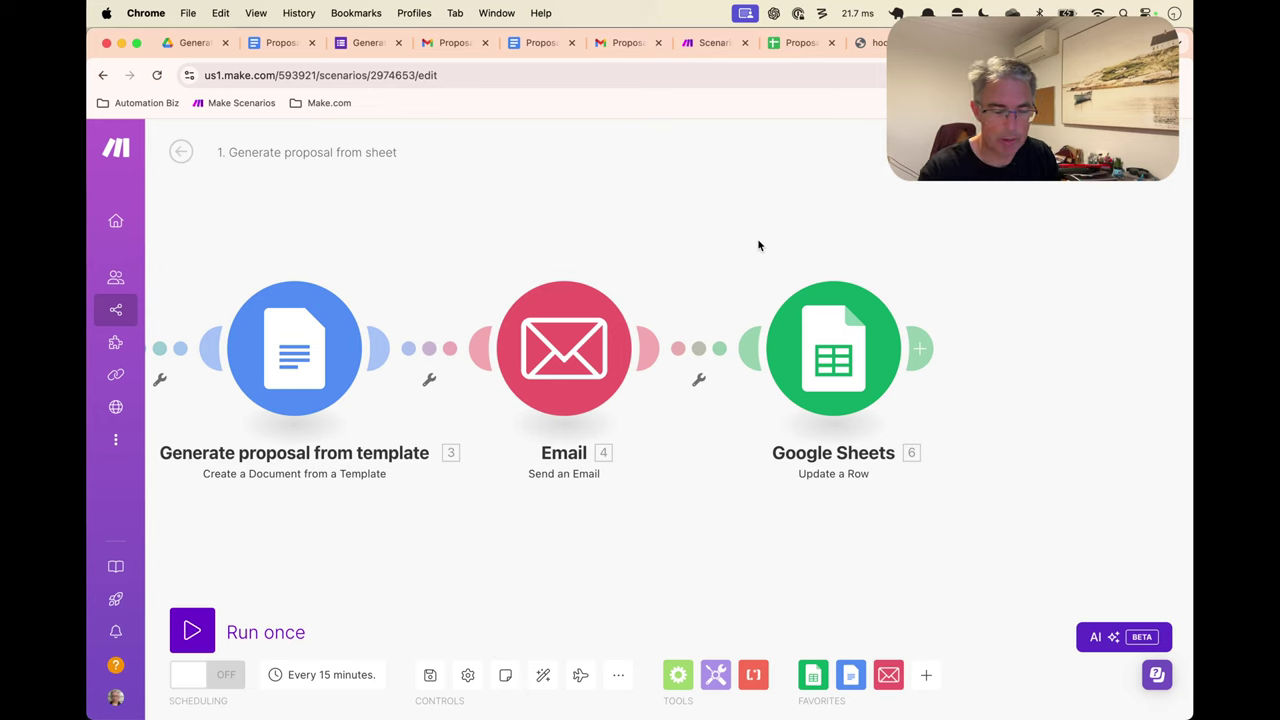
left_click(870, 370)
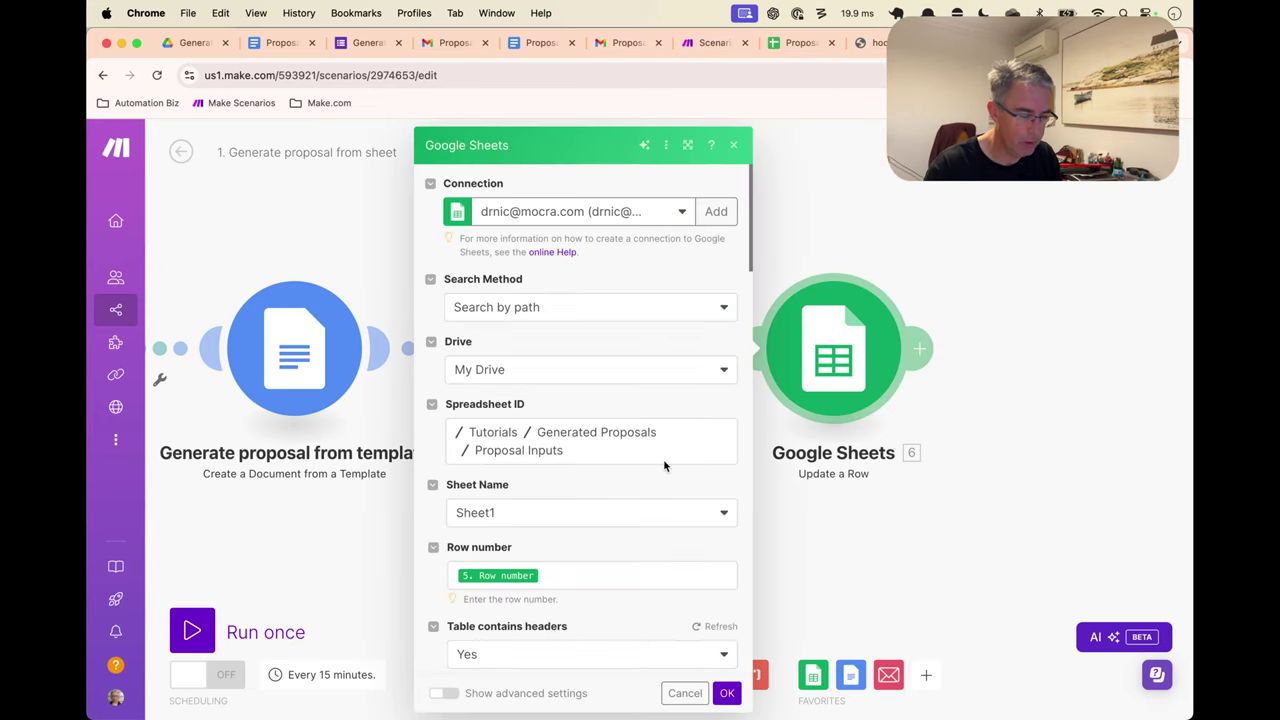
scroll(663, 459, "down", 5)
scroll(663, 465, "down", 6)
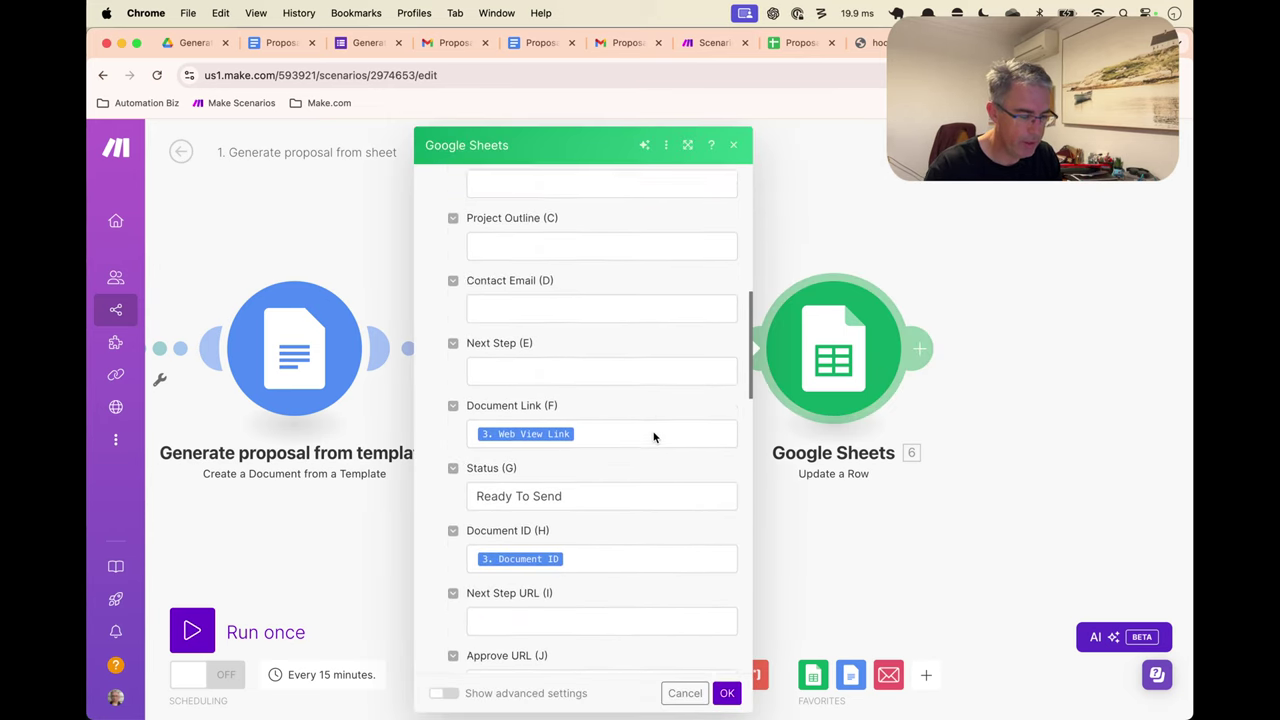
left_click(600, 449)
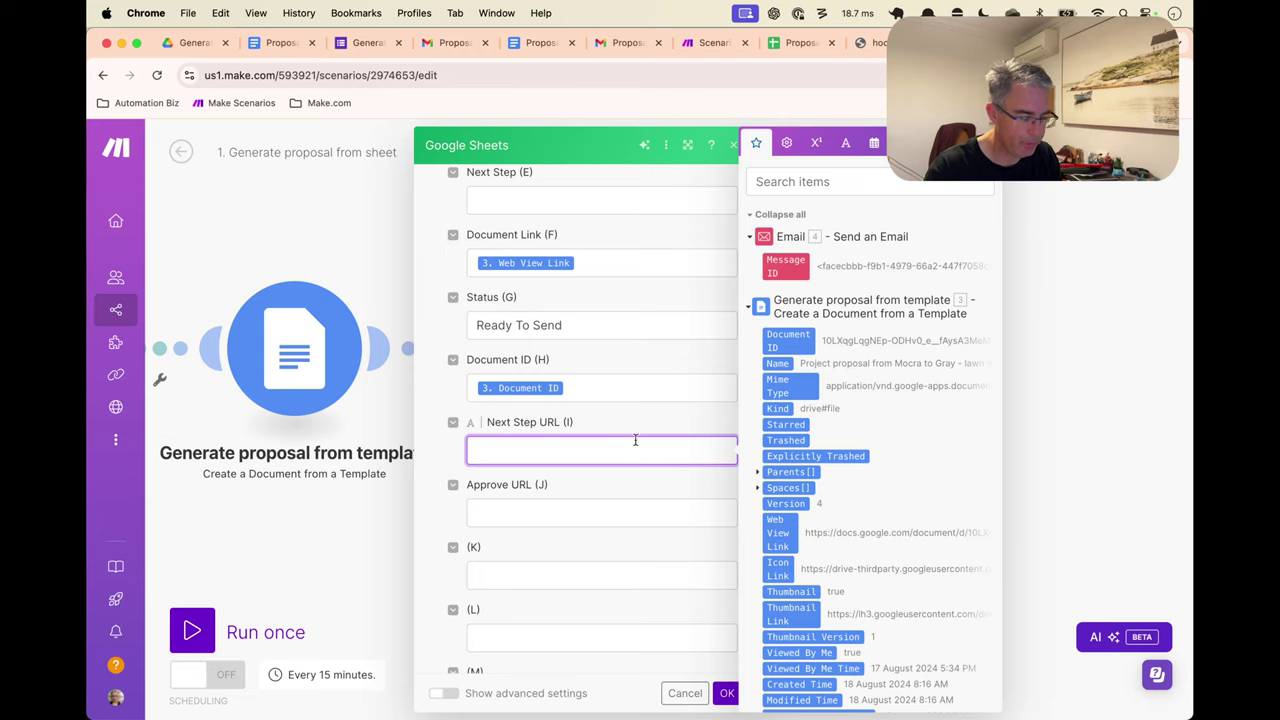
type("=")
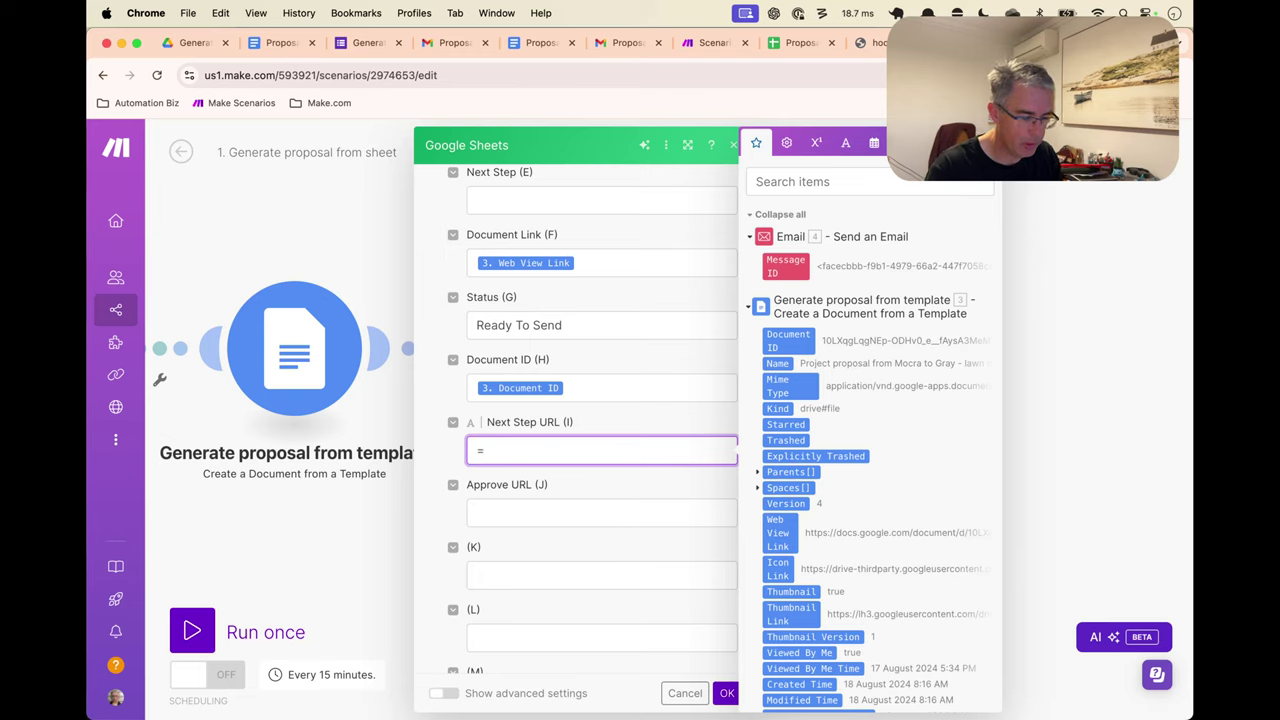
key("BackSpace")
key("super+v")
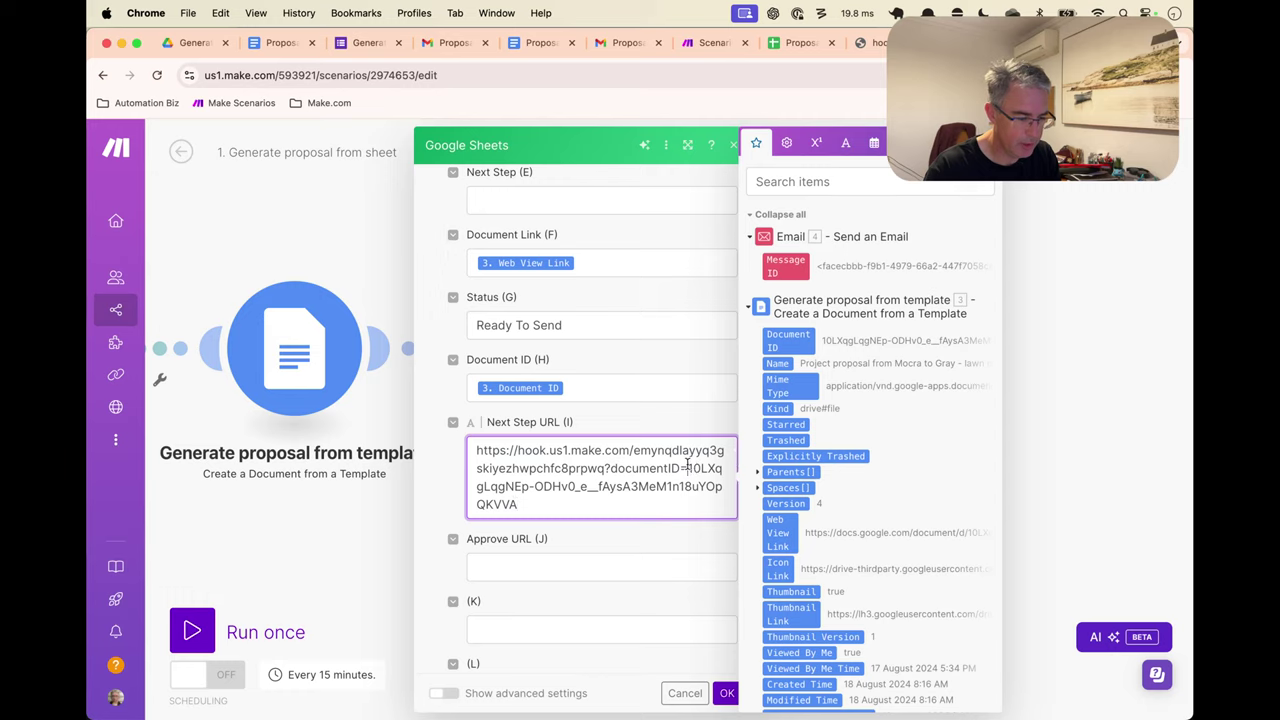
left_click_drag(692, 468, 520, 505)
key("BackSpace")
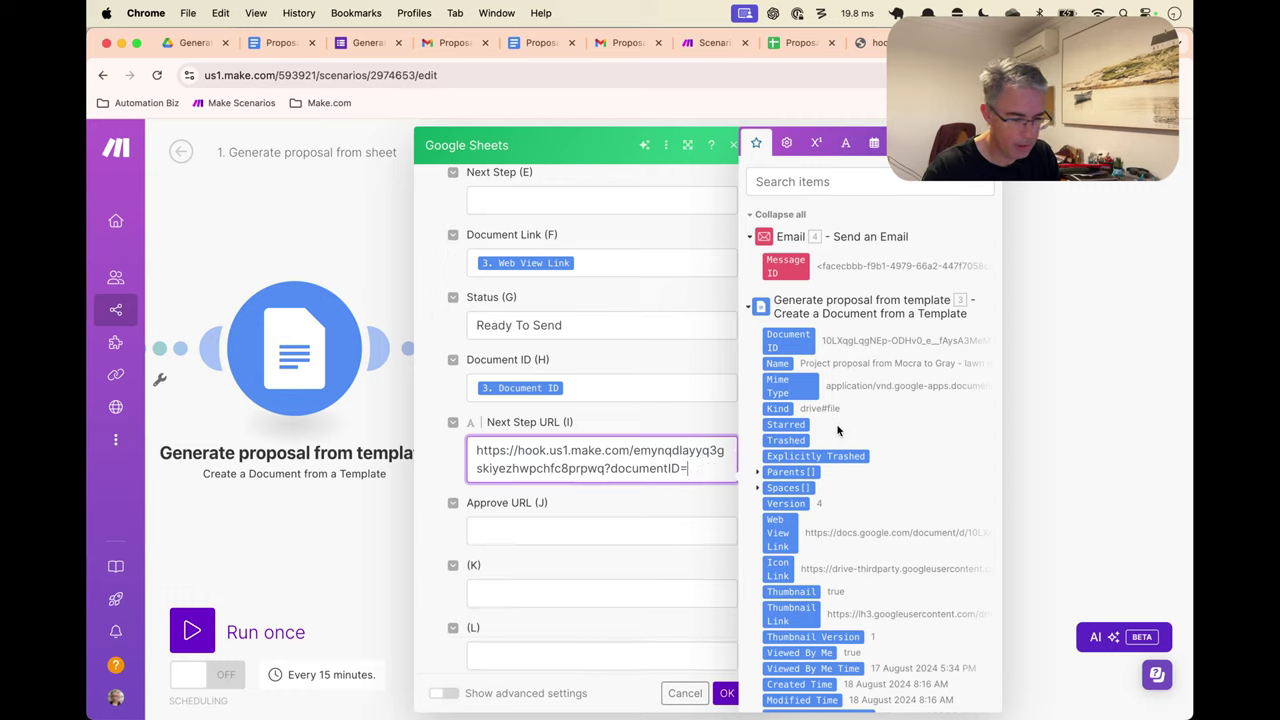
left_click(795, 337)
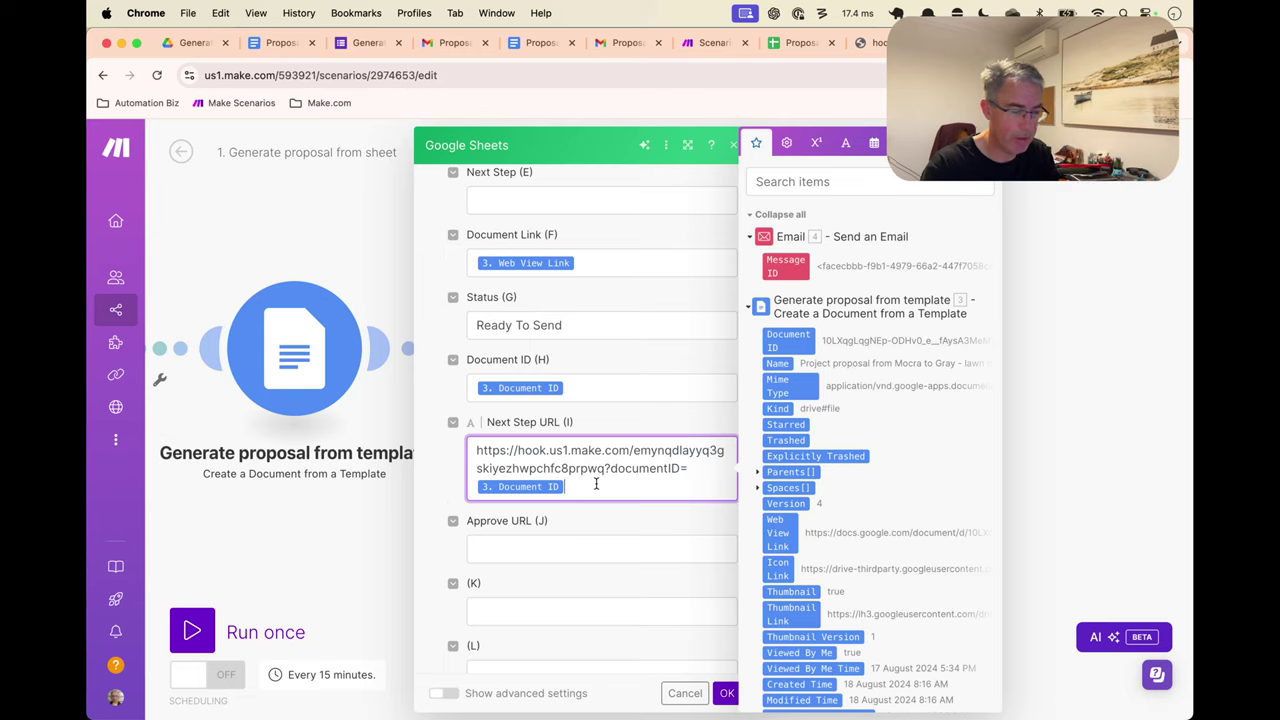
key("BackSpace")
type("=CONCA")
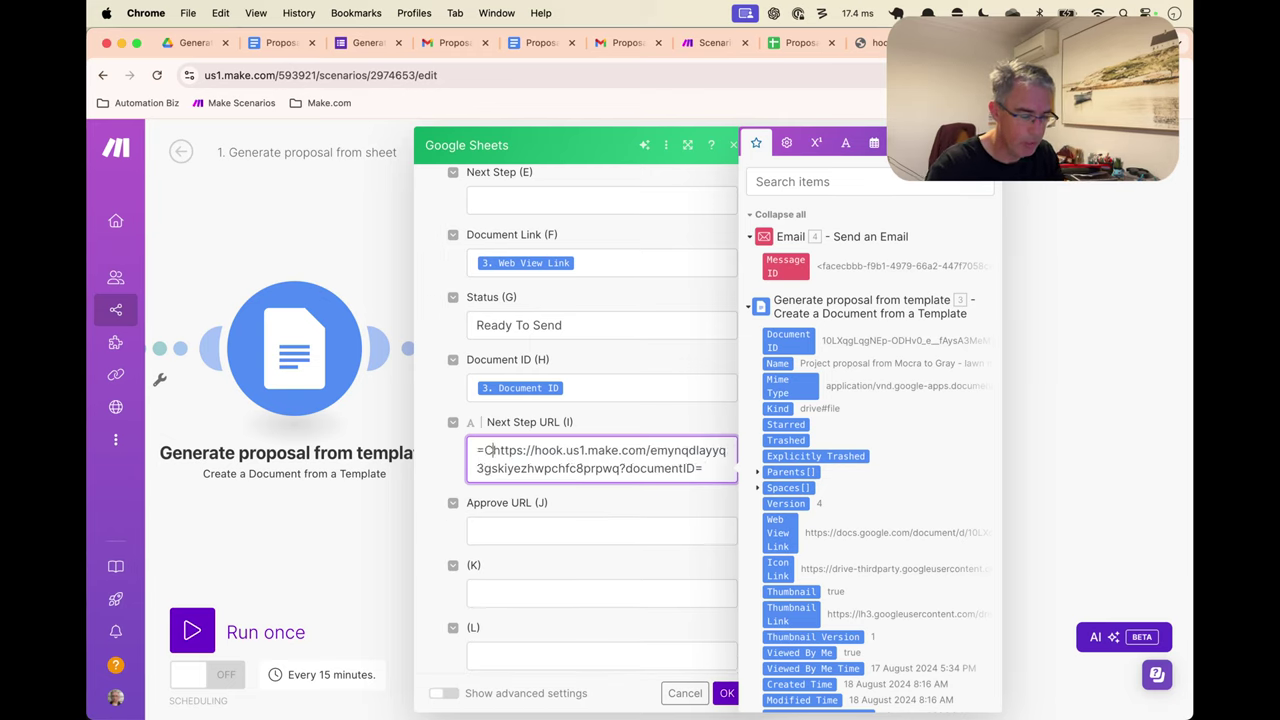
type("T(\"")
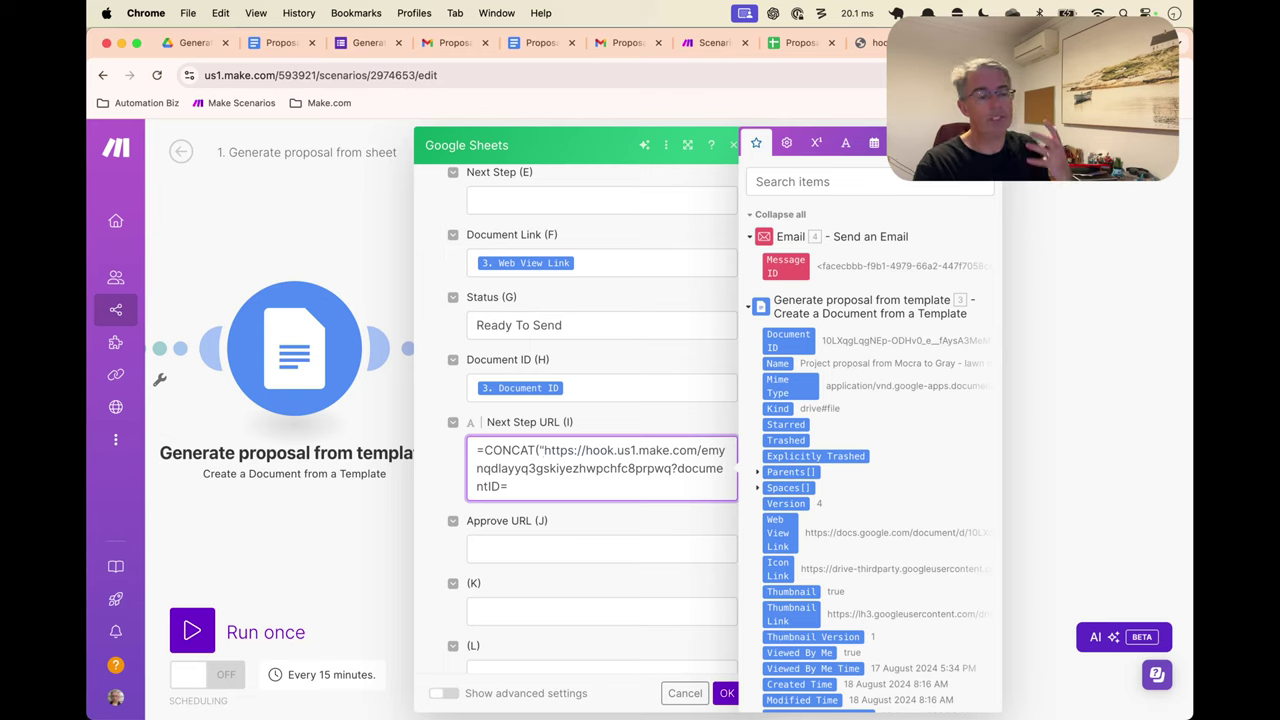
left_click(508, 486)
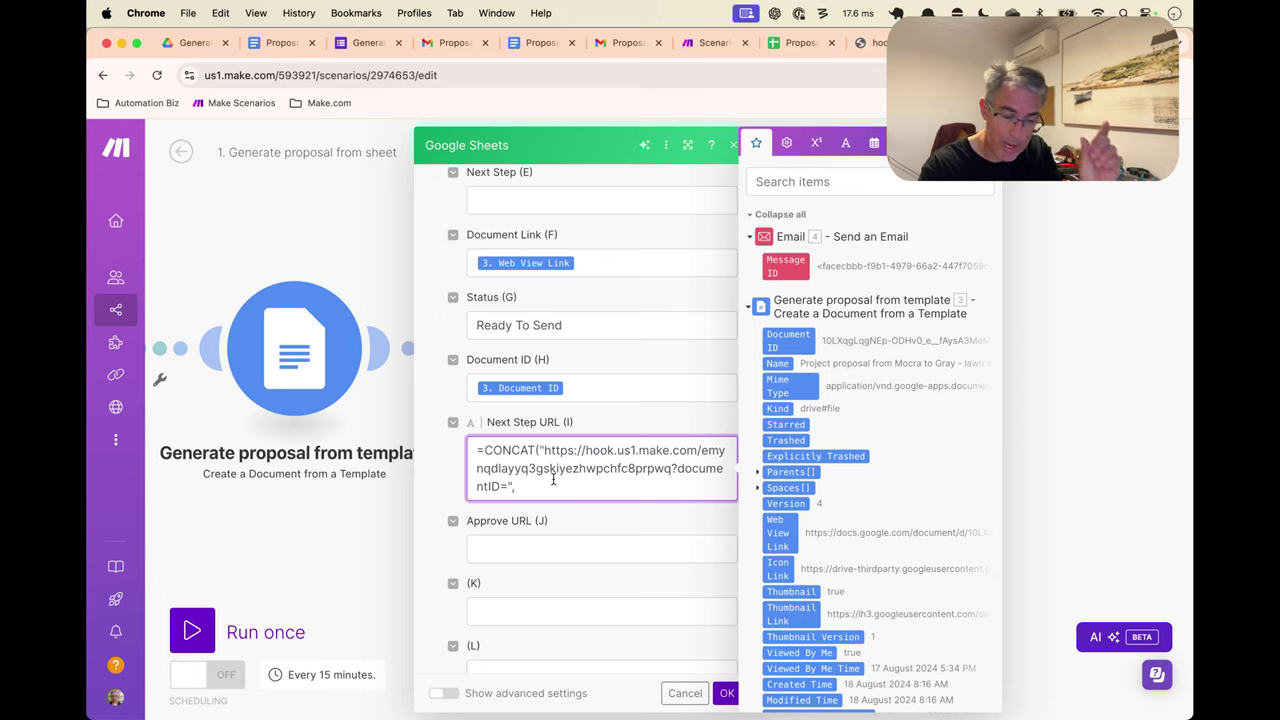
left_click(541, 368)
left_click(560, 486)
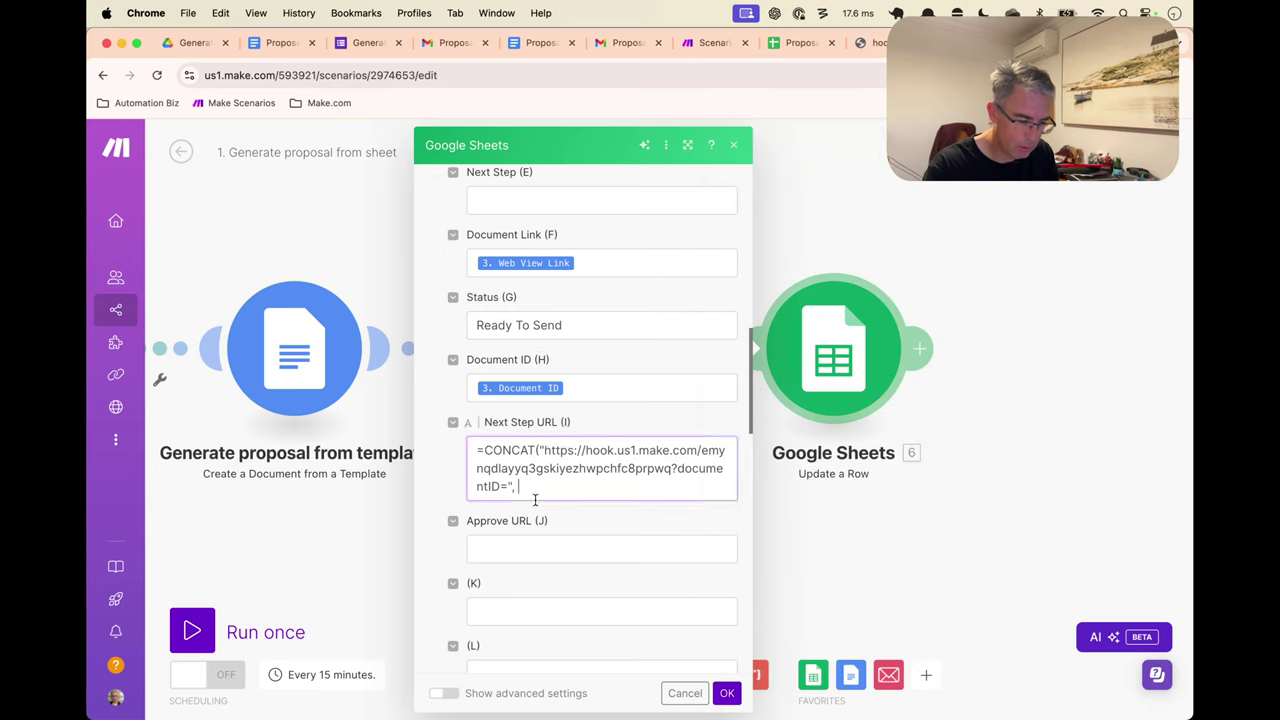
type("H")
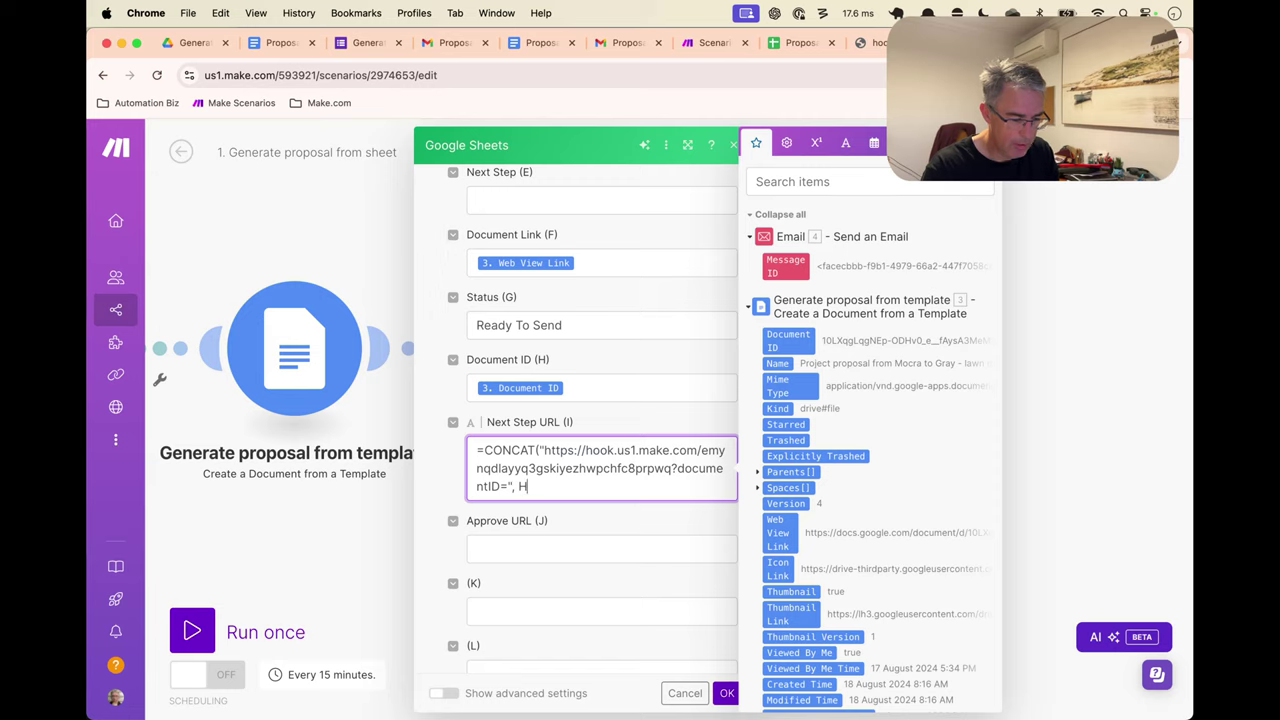
type("{{ROW")
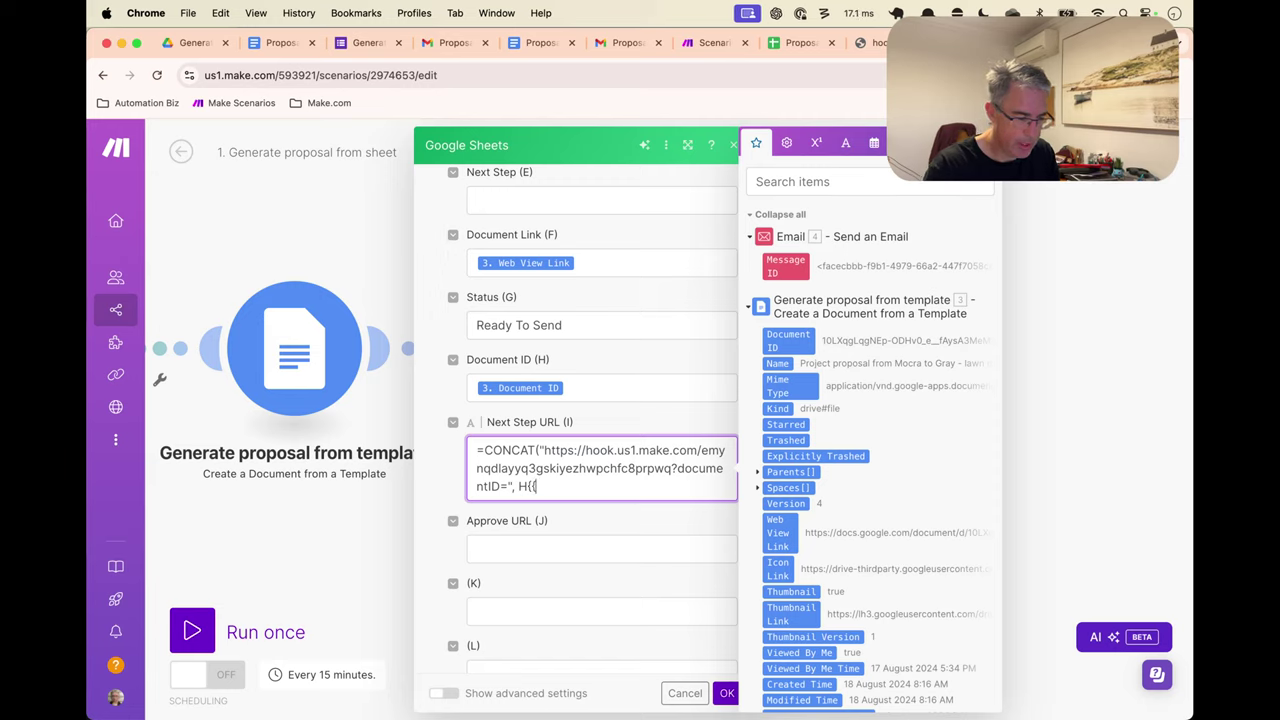
key("BackSpace")
key("BackSpace")
key("BackSpace")
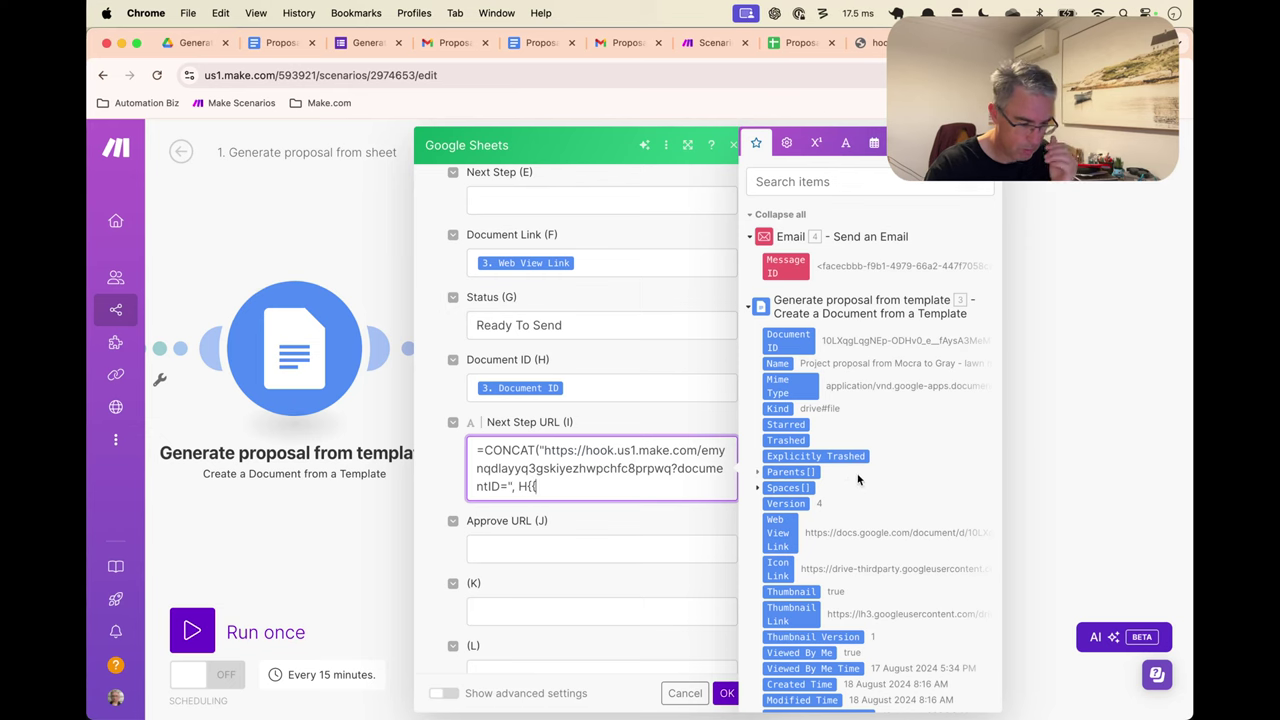
scroll(850, 478, "down", 20)
scroll(847, 477, "down", 5)
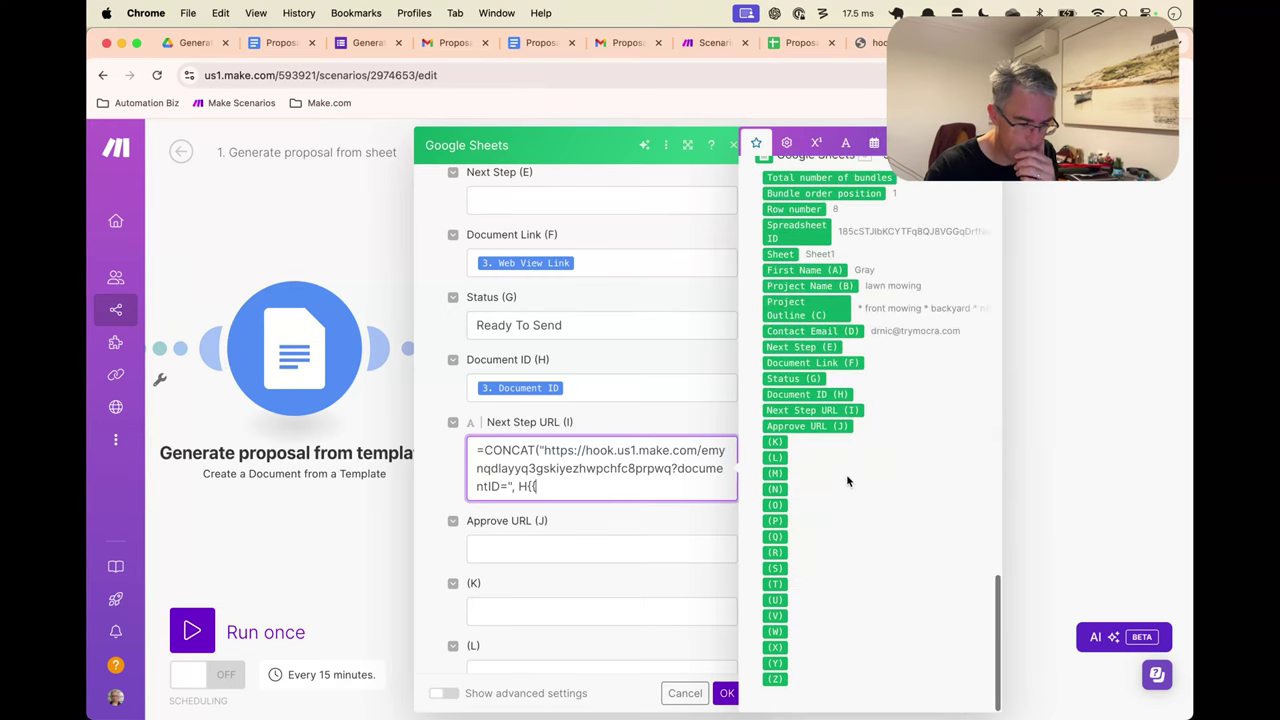
left_click(800, 209)
key("BackSpace")
key("BackSpace")
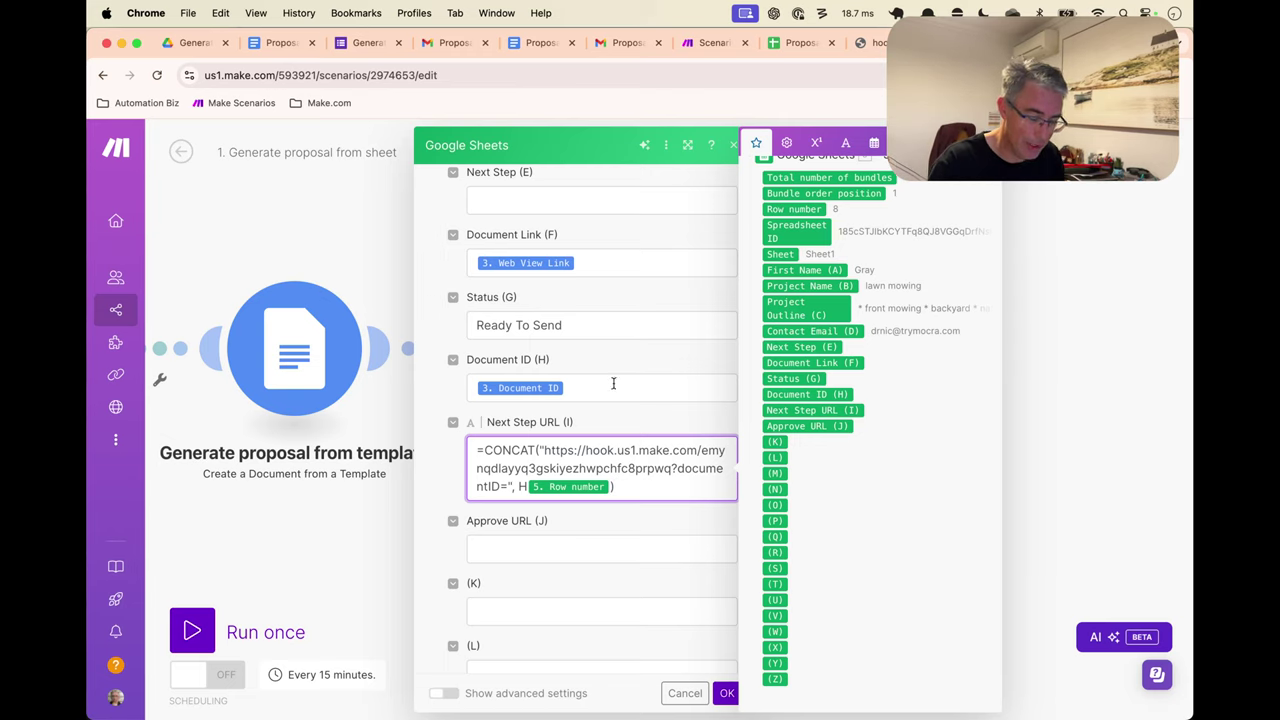
left_click(539, 450)
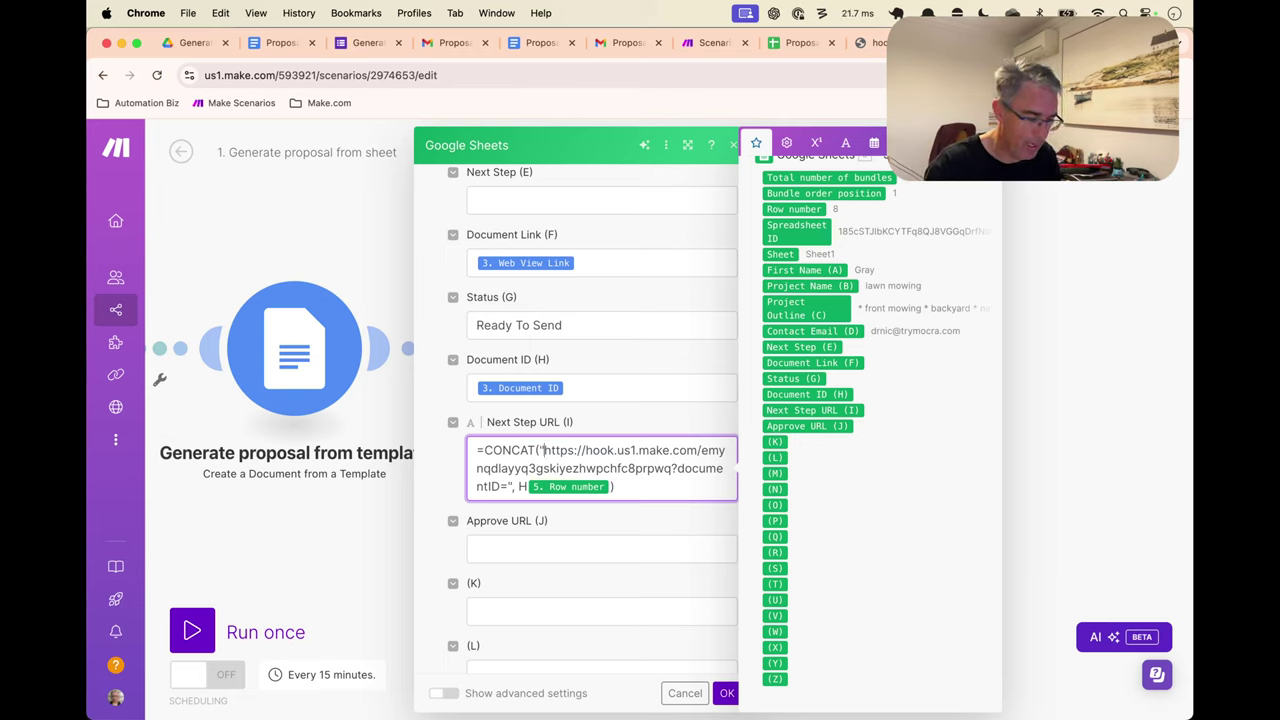
left_click_drag(543, 450, 476, 450)
key("BackSpace")
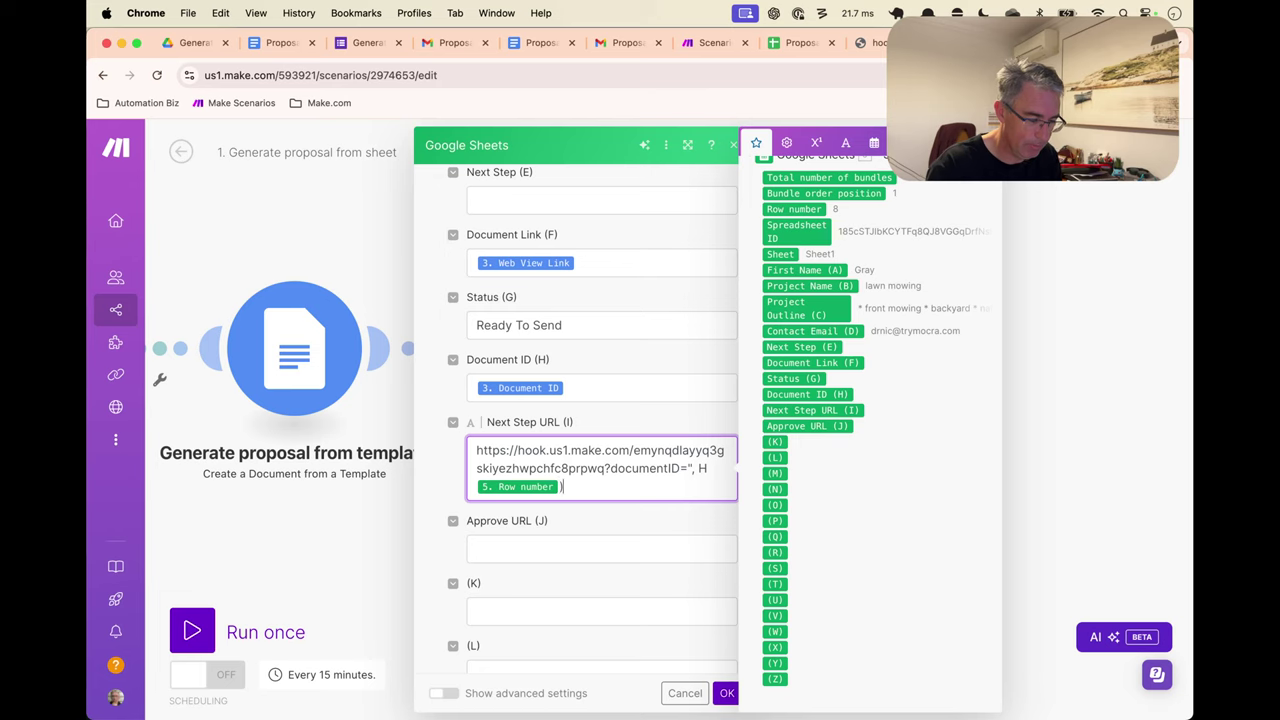
key("BackSpace")
key("BackSpace")
key("BackSpace")
key("BackSpace")
key("BackSpace")
key("BackSpace")
key("BackSpace")
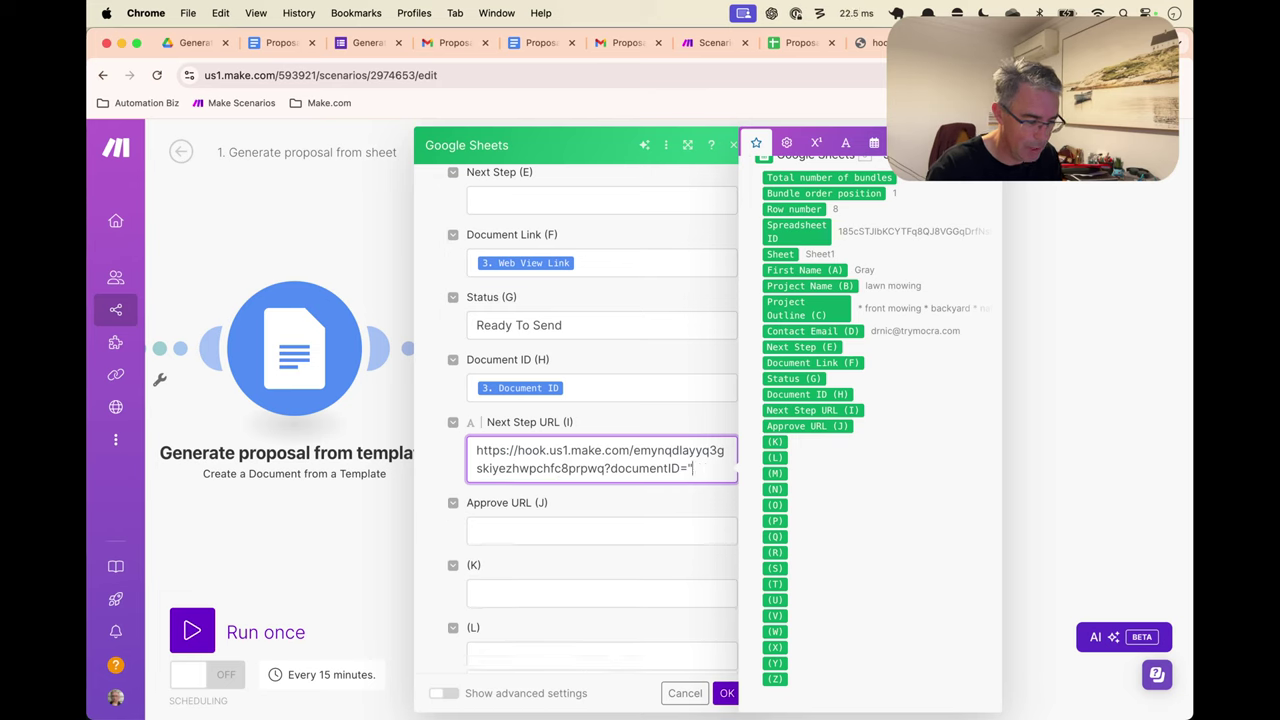
scroll(830, 300, "up", 10)
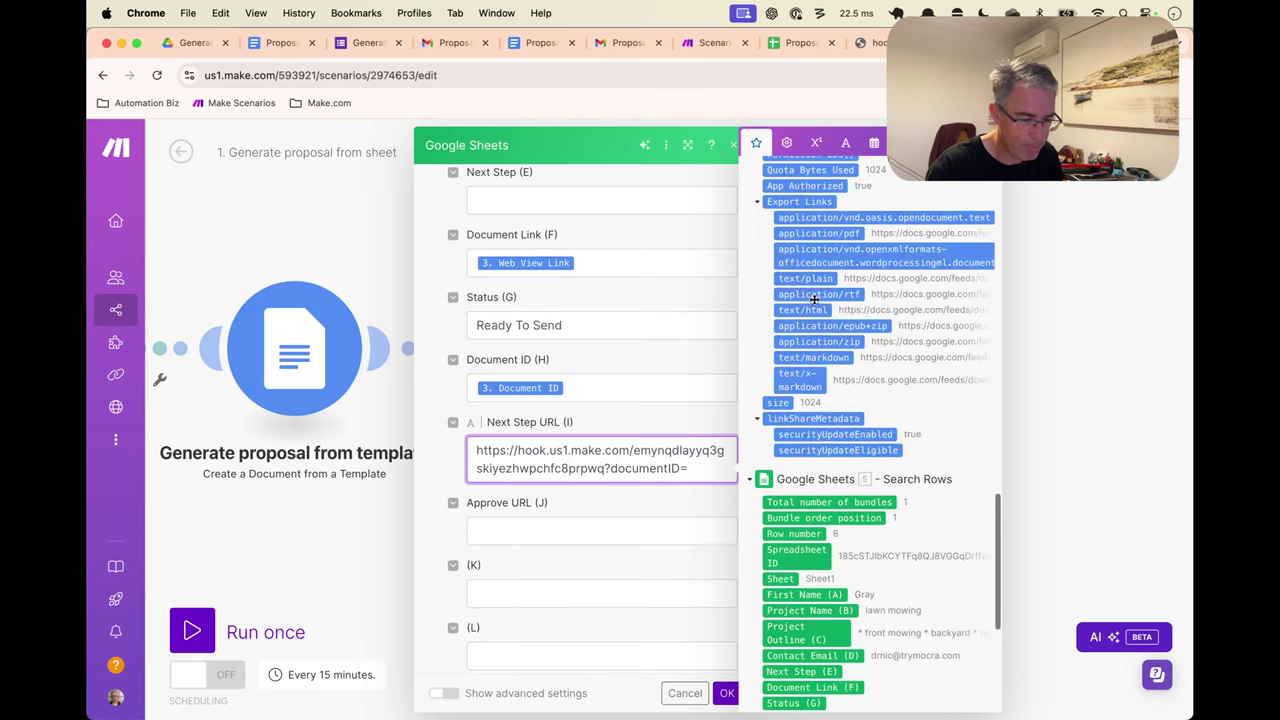
scroll(818, 276, "up", 15)
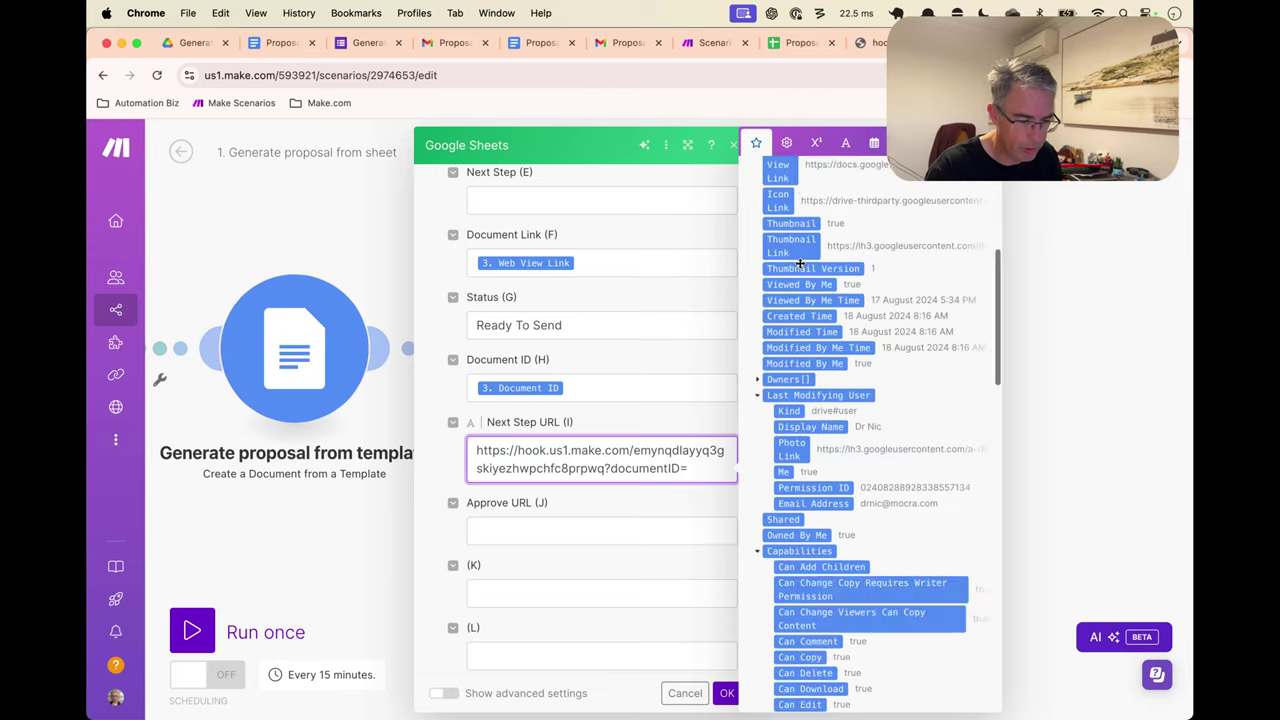
scroll(803, 315, "up", 10)
left_click(788, 340)
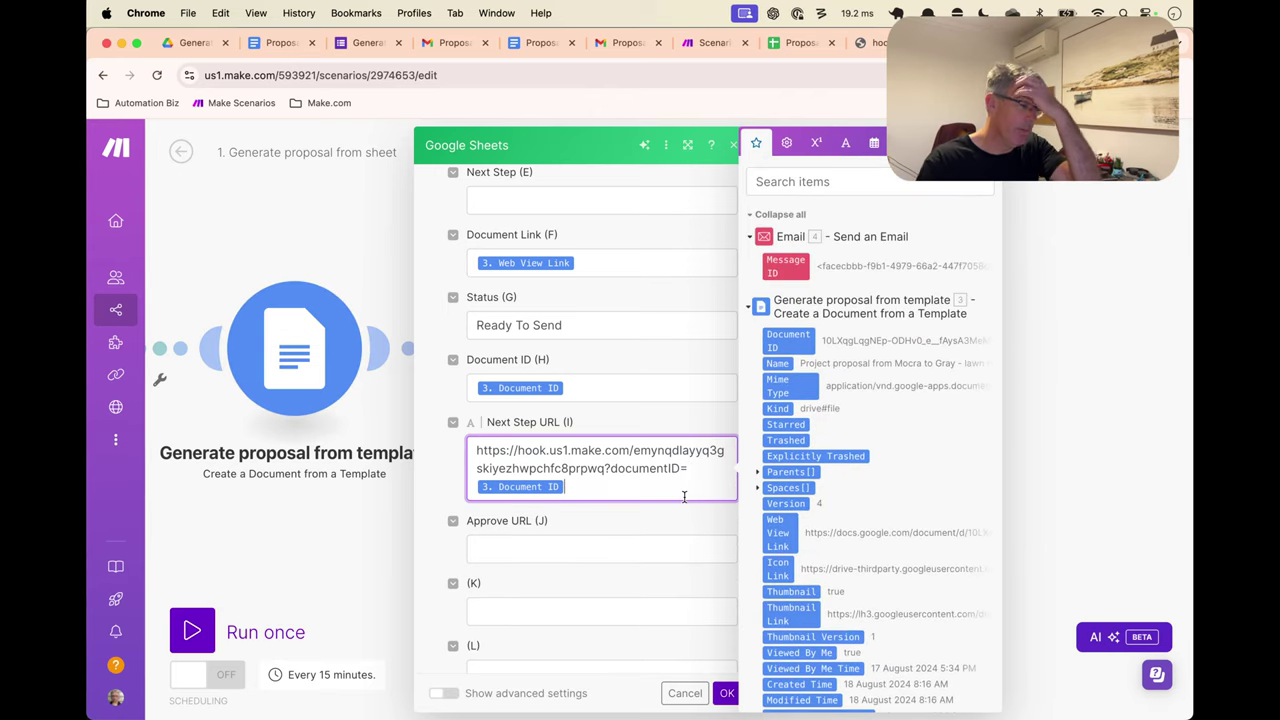
left_click(664, 527)
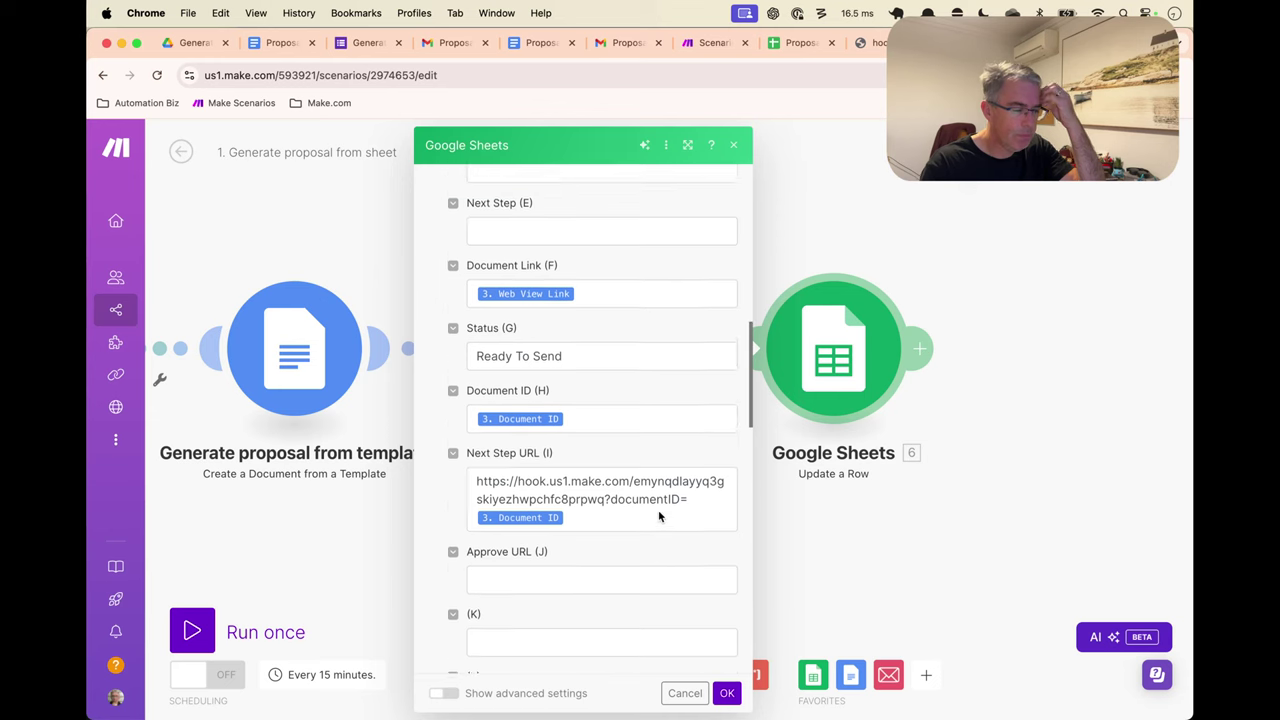
scroll(621, 431, "up", 2)
left_click(600, 349)
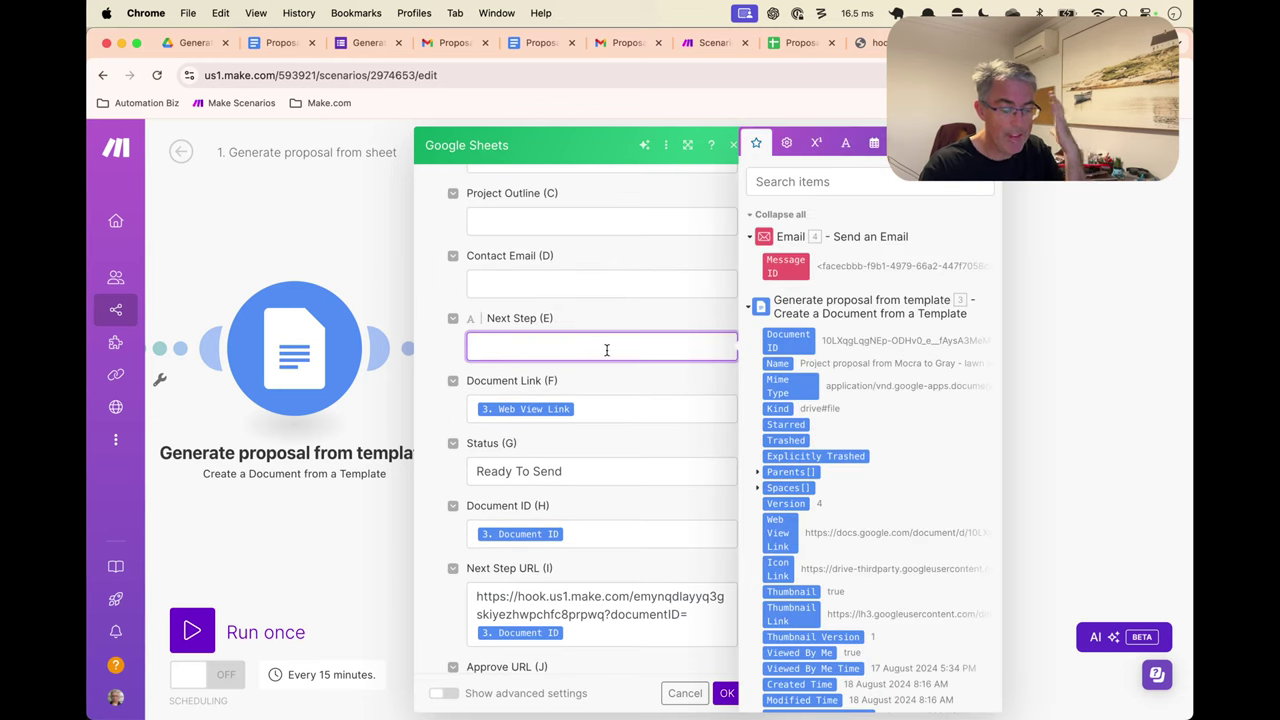
Start Next Step (E) with =HYPERLINK( and compare it against row 6's Approve & Send formula
type("=HYP")
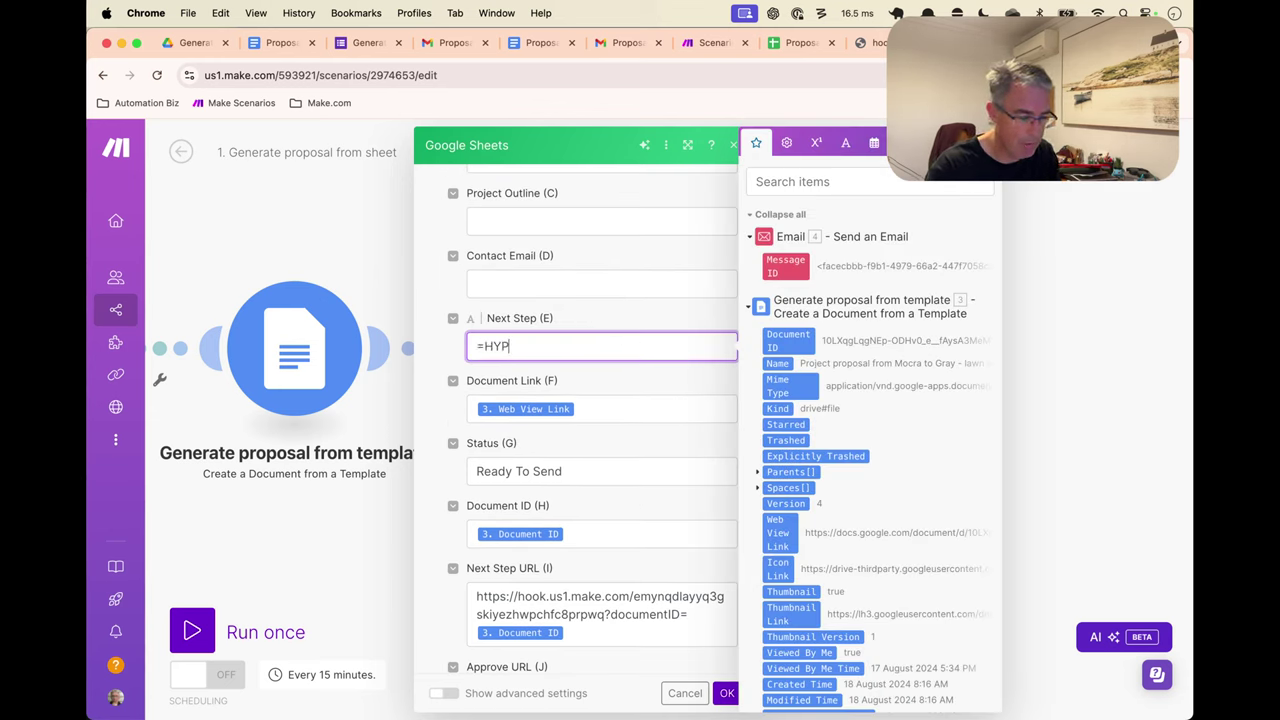
type("ERLINK")
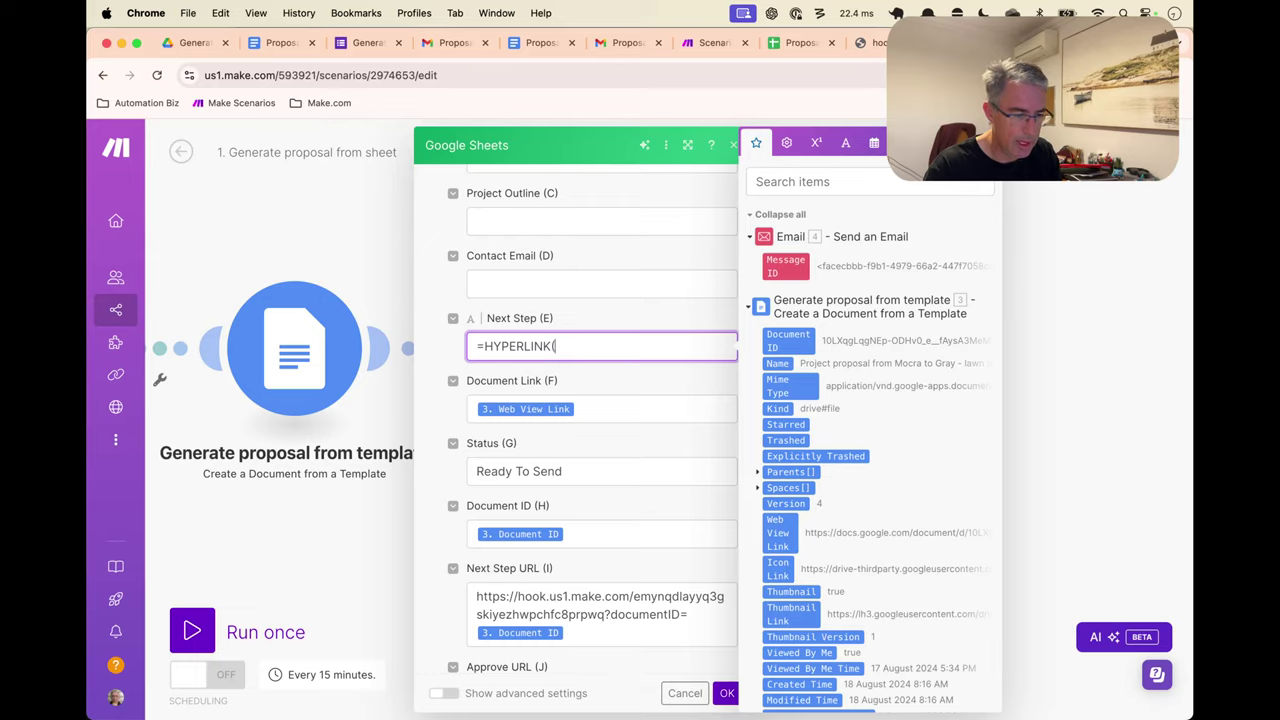
type("(")
key("ctrl+Tab")
left_click(733, 415)
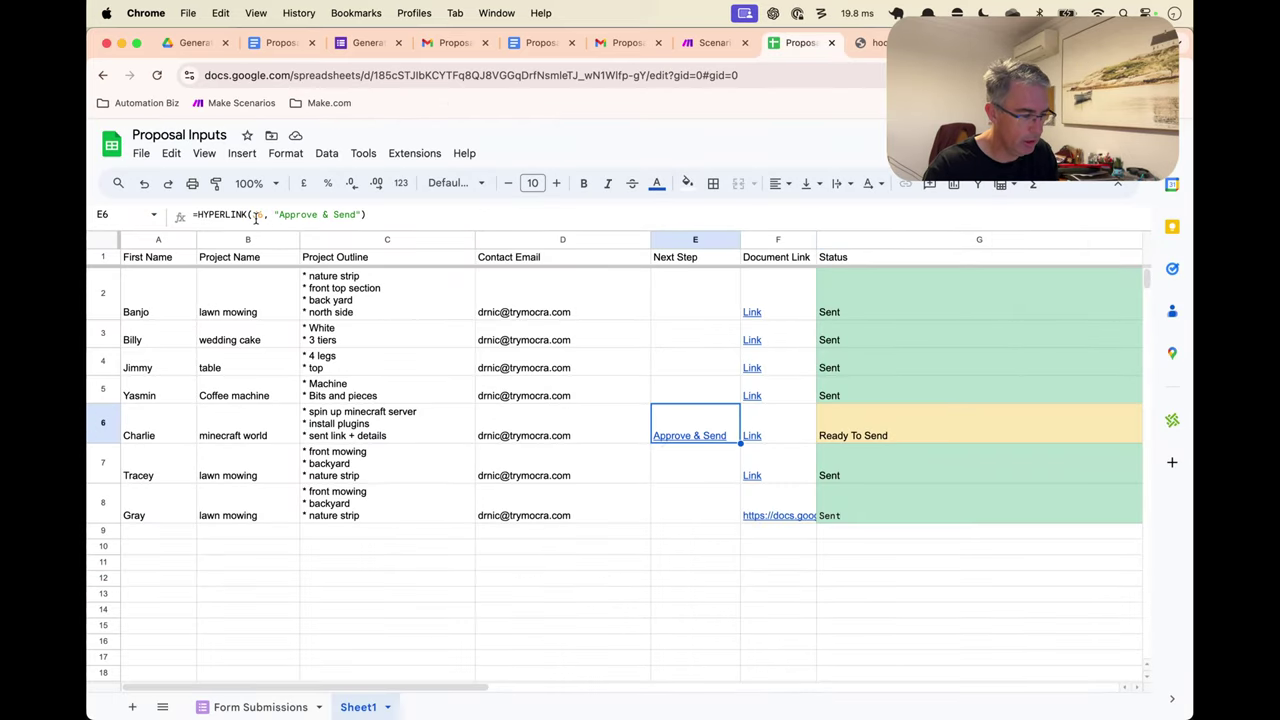
key("ctrl+shift+Tab")
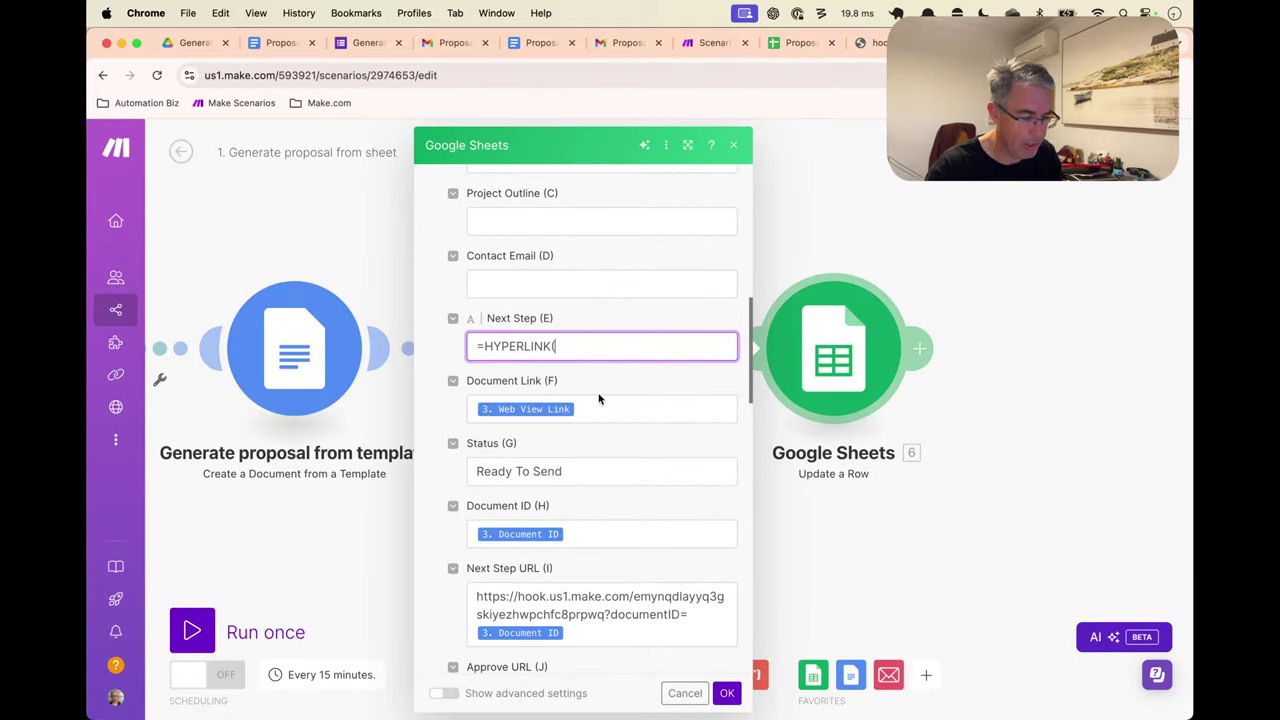
Move the webhook URL with Document ID from Next Step URL (I) into Approve URL (J)
scroll(600, 399, "down", 3)
scroll(606, 398, "up", 2)
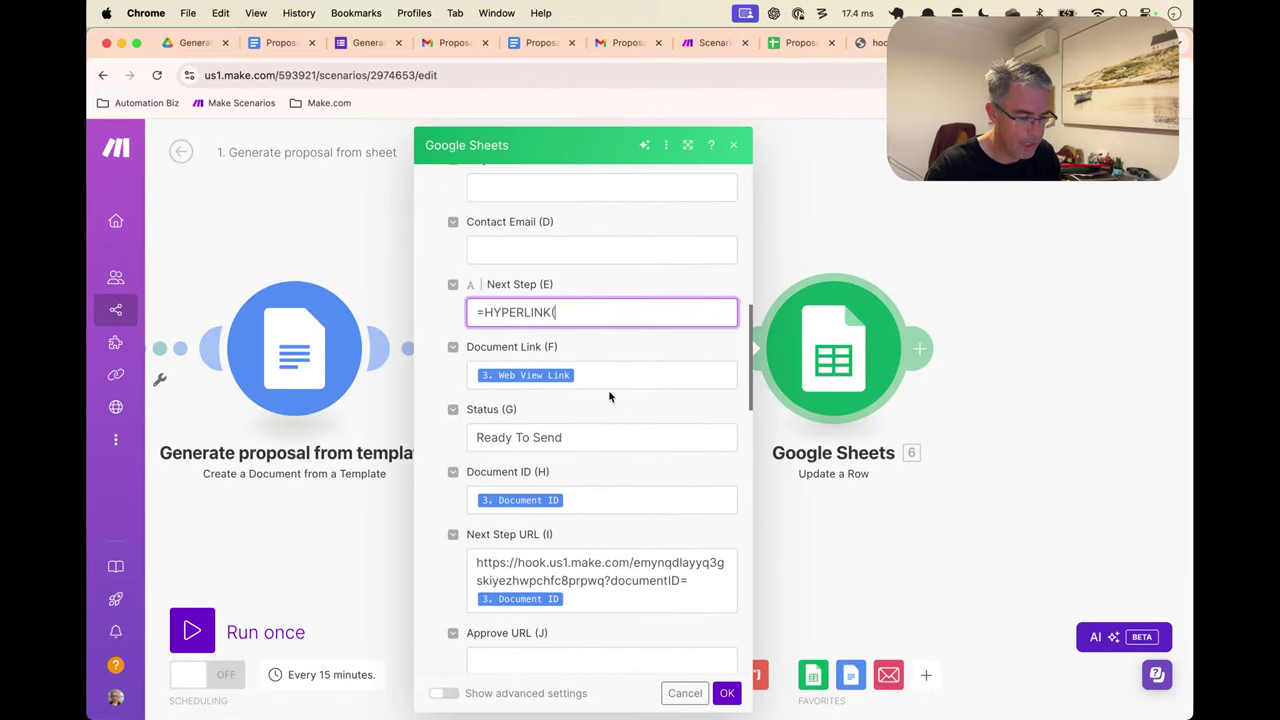
left_click(608, 594)
key("super+a")
key("super+x")
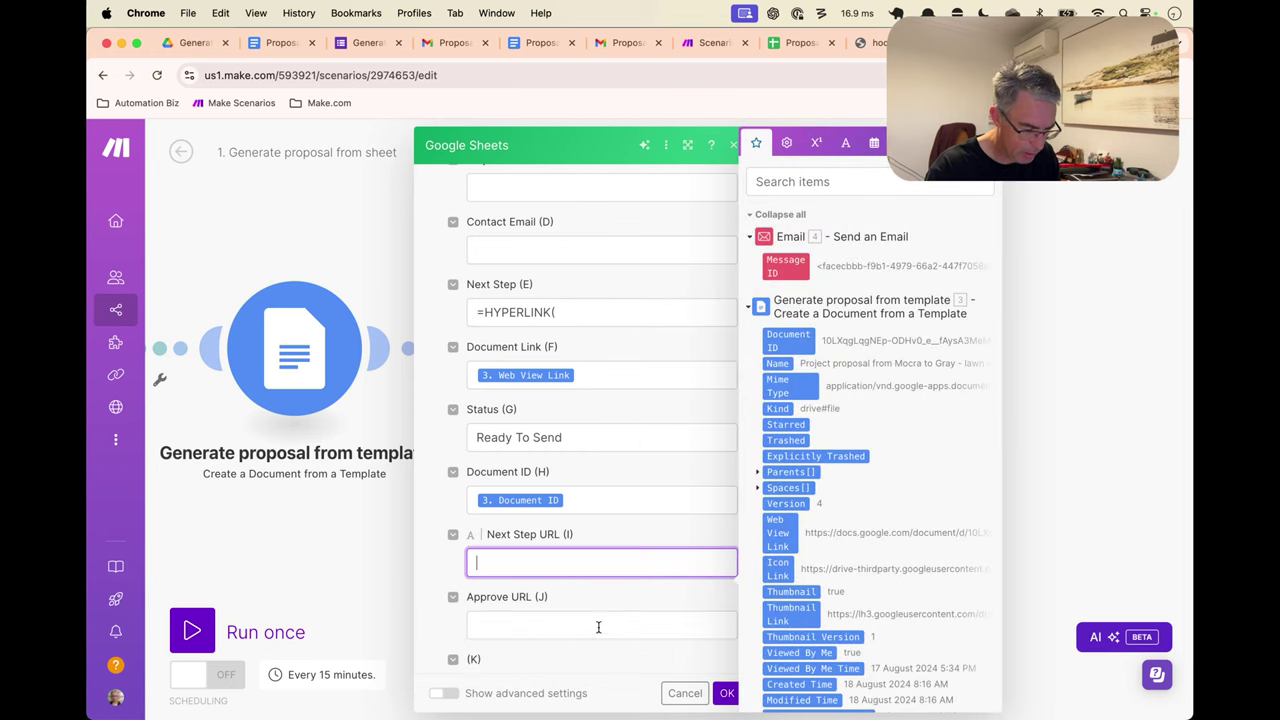
left_click(597, 628)
key("super+v")
left_click(640, 598)
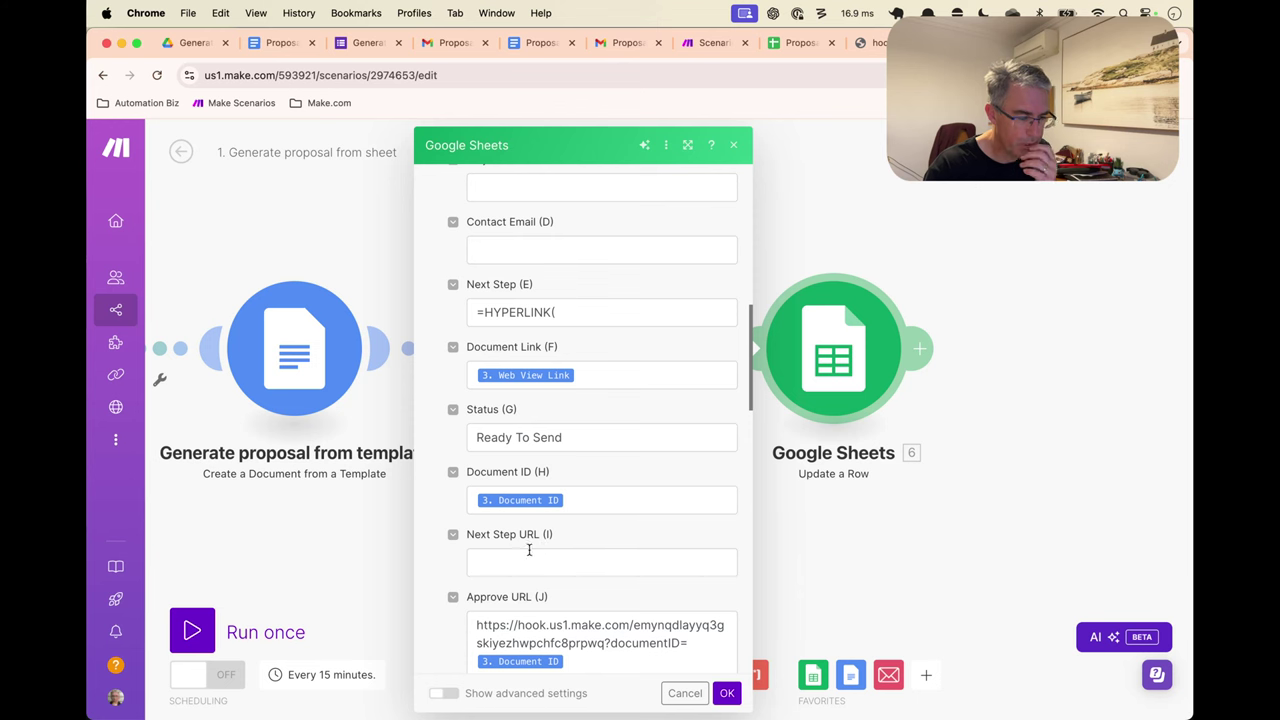
Test row 6's approve link in the Proposal Inputs sheet, then return to the editor
left_click(798, 42)
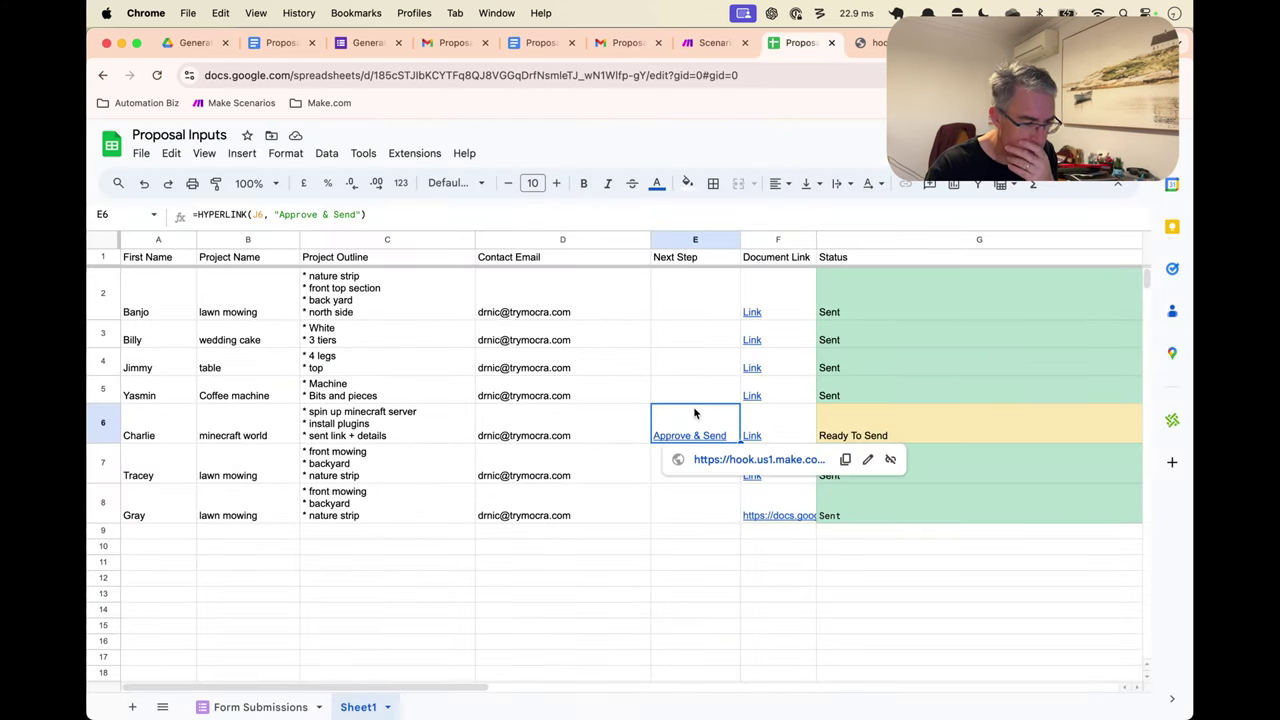
scroll(694, 411, "right", 5)
scroll(694, 411, "right", 1)
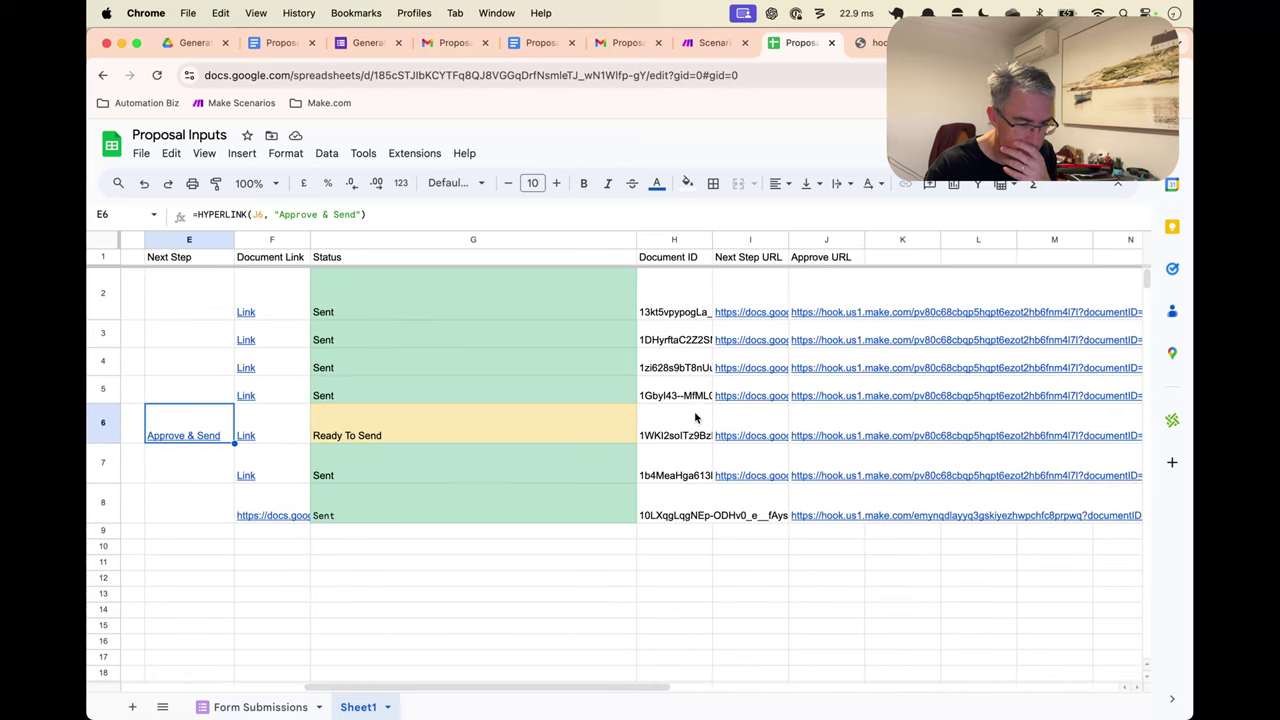
left_click(846, 434)
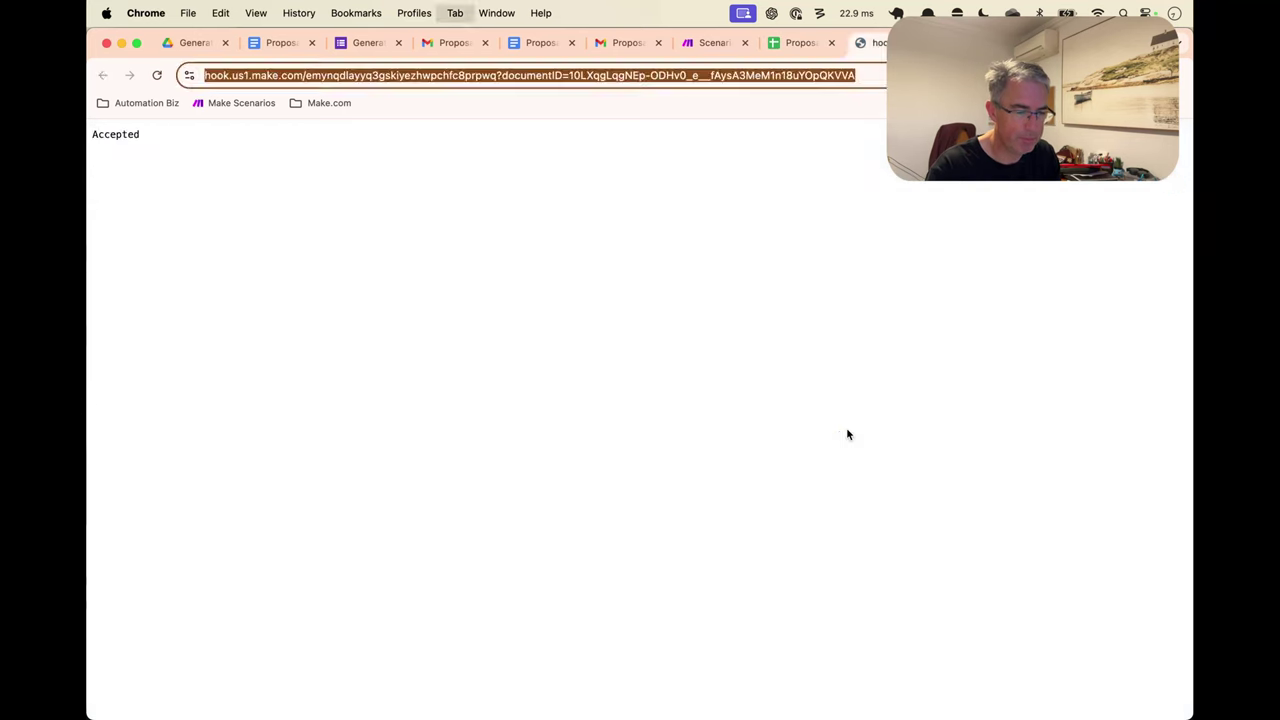
key("super+alt+Left")
key("super+alt+Left")
scroll(575, 606, "down", 1)
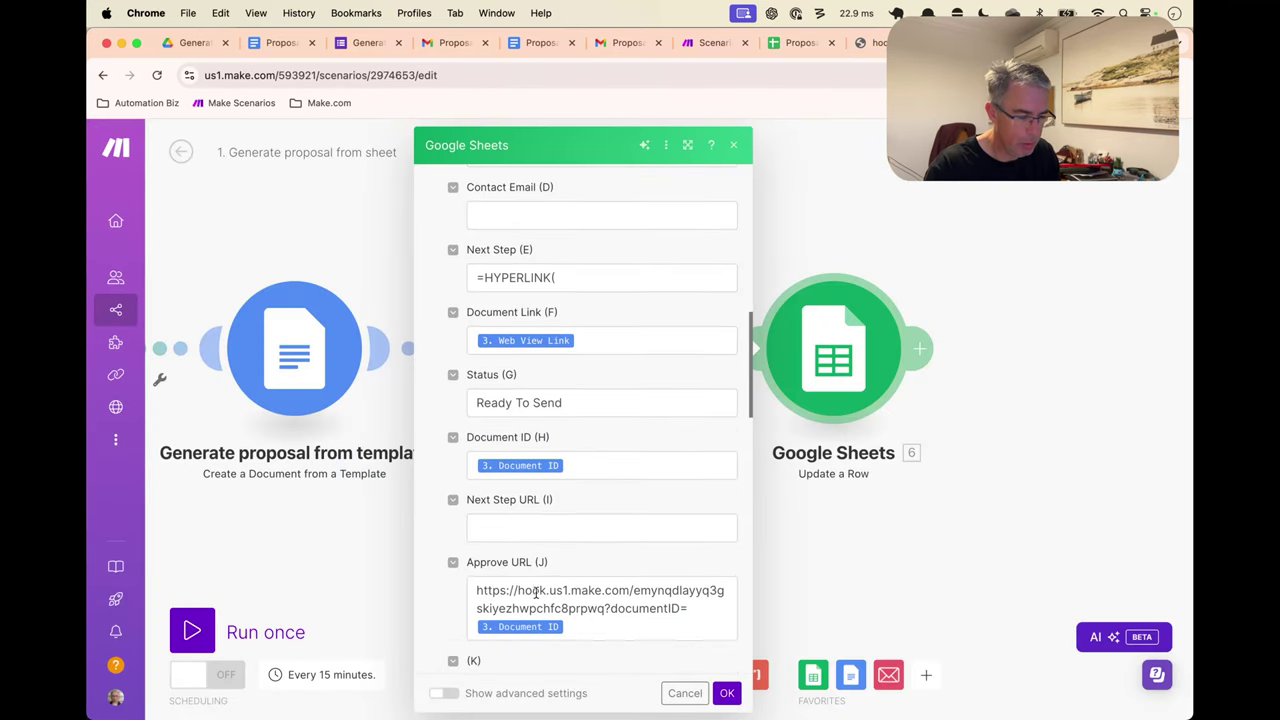
Complete Next Step (E) as =HYPERLINK(J + mapped Row number, "Accept & Send")
left_click(517, 528)
left_click(618, 384)
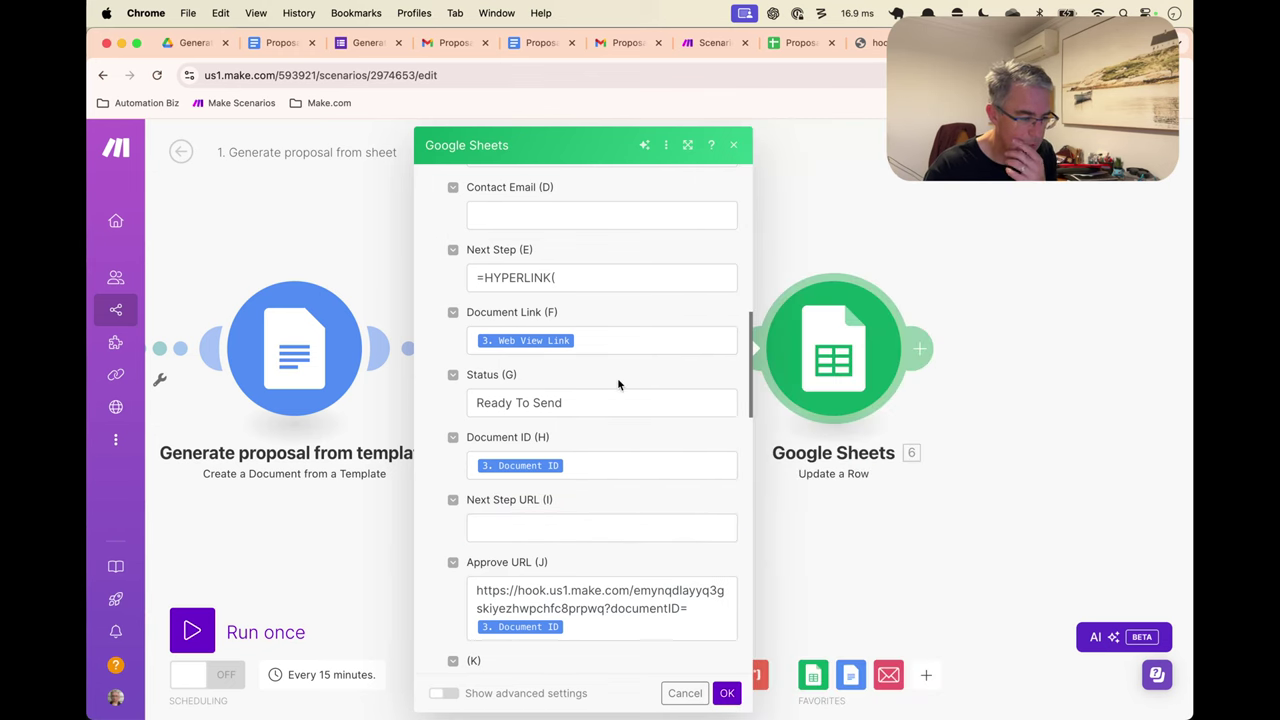
left_click(603, 280)
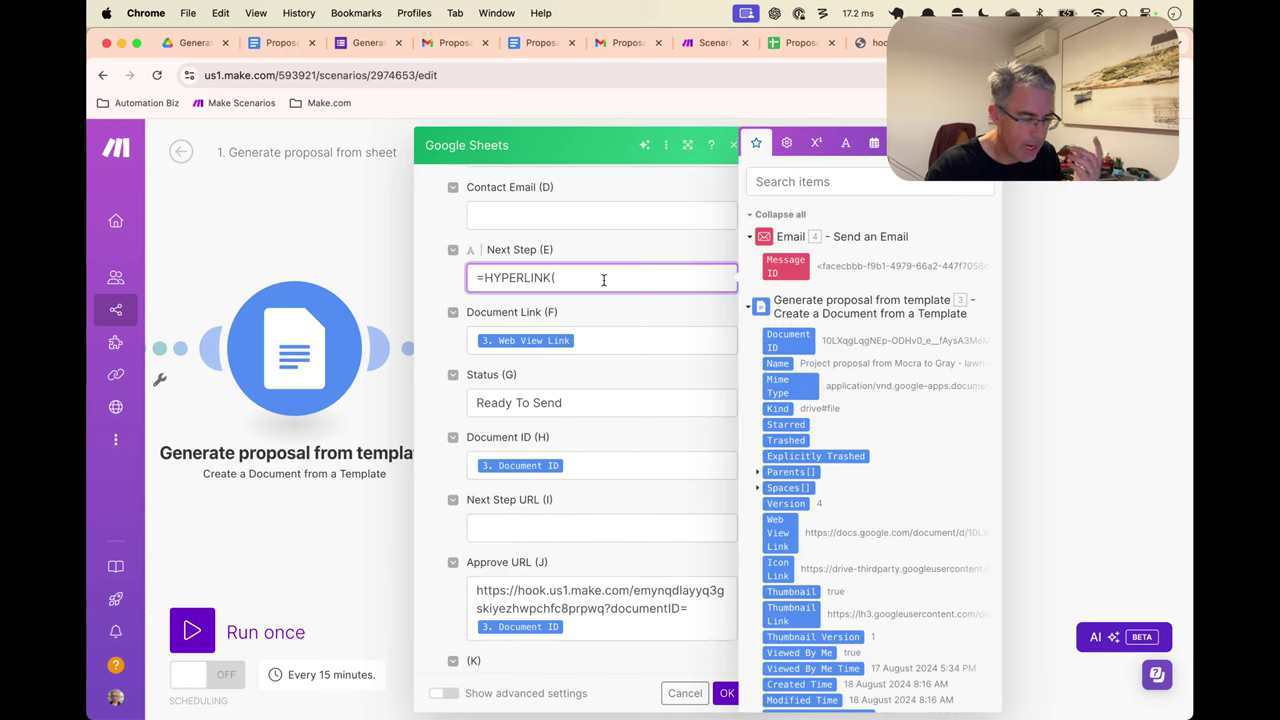
type("J")
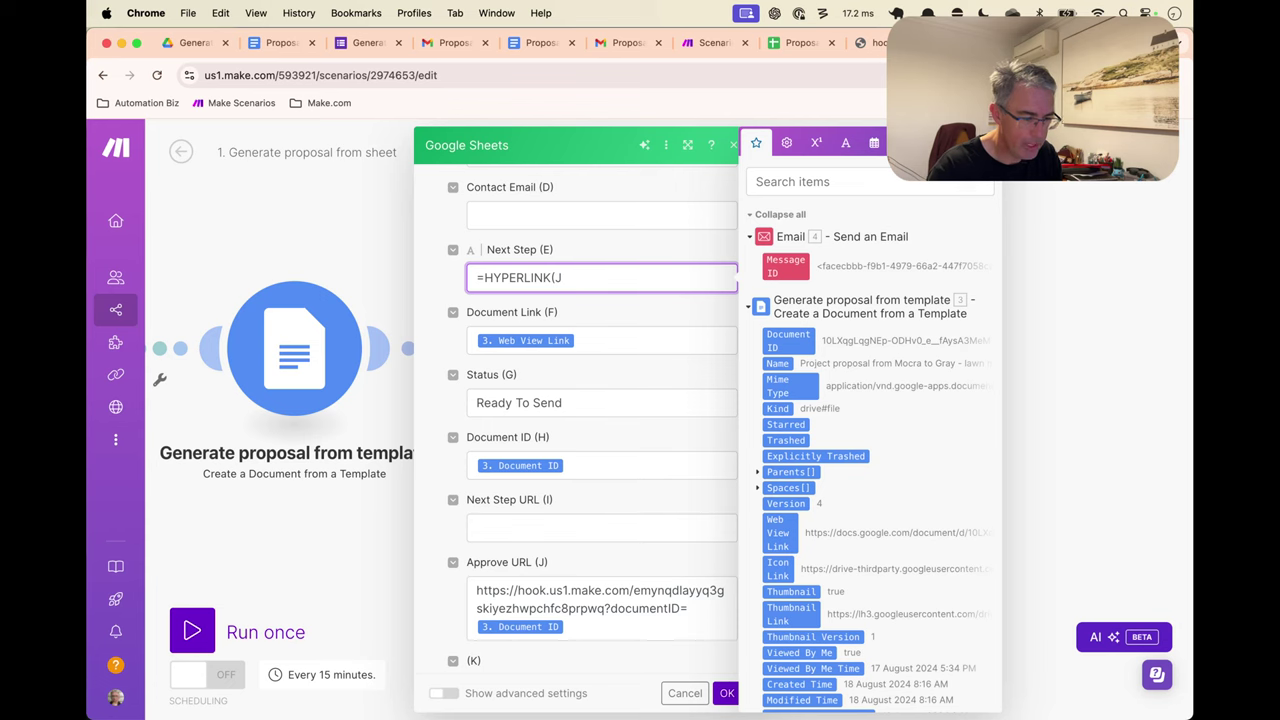
scroll(860, 390, "down", 10)
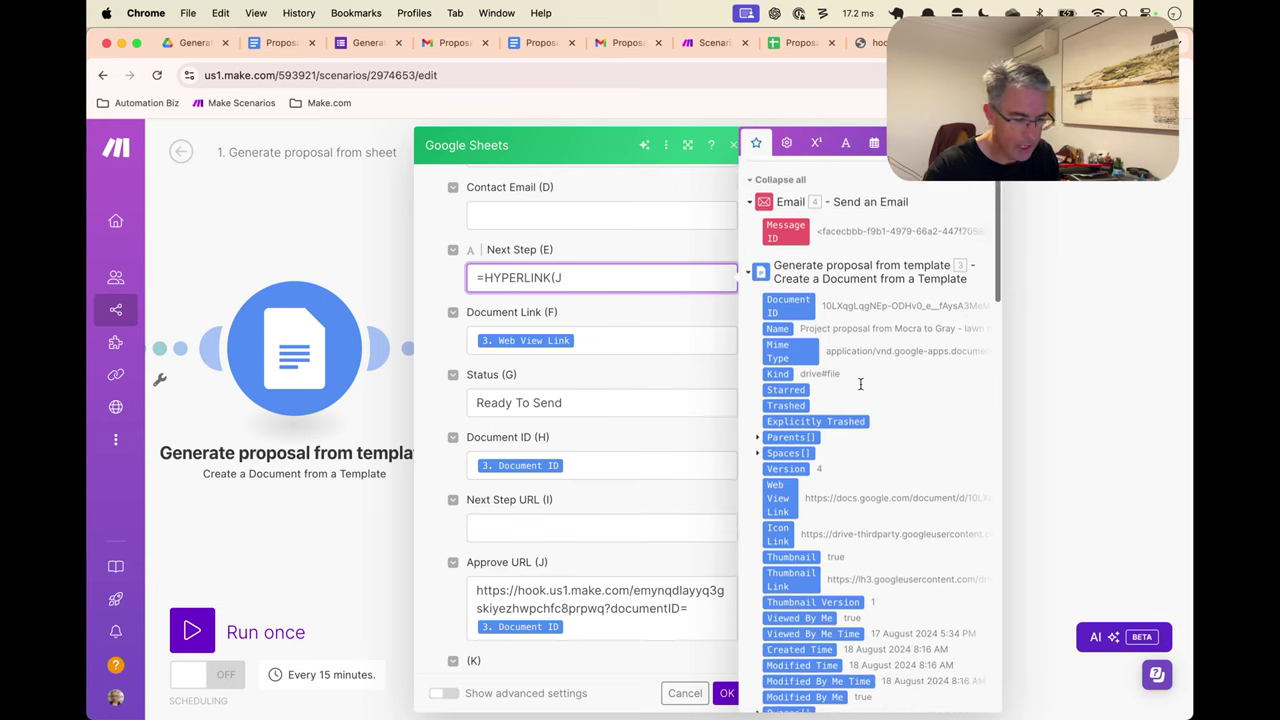
scroll(860, 388, "down", 15)
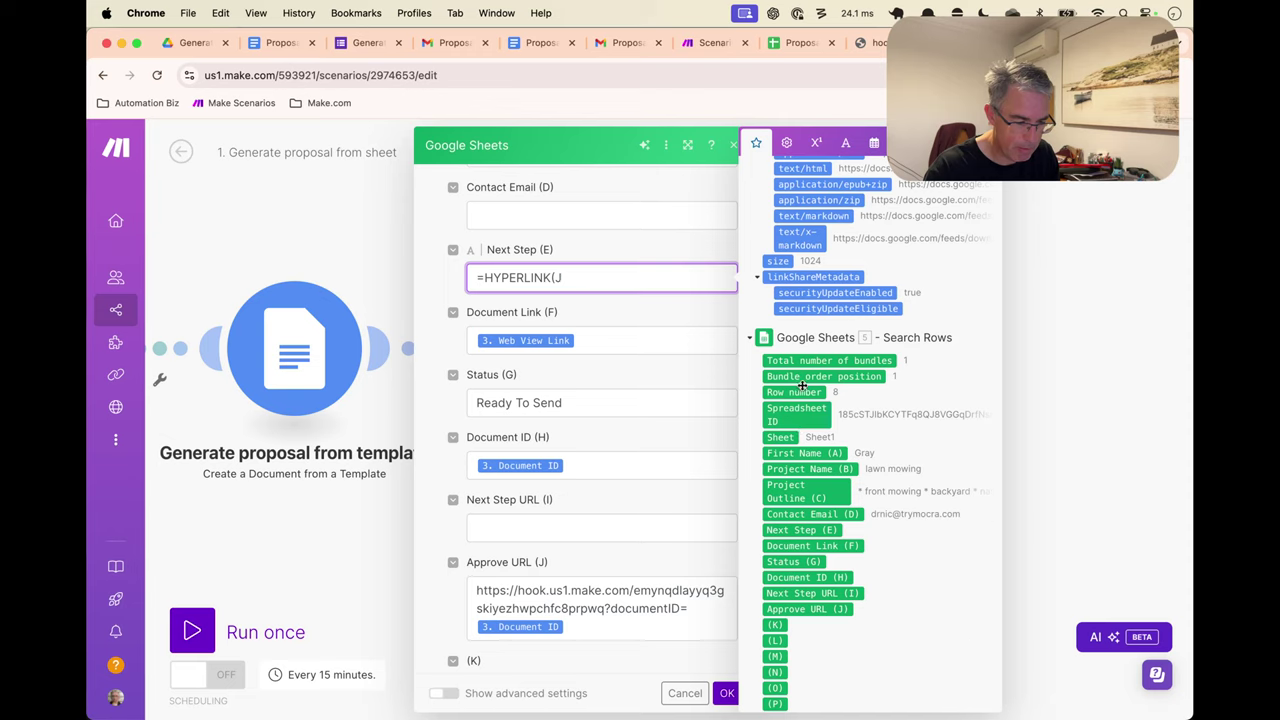
left_click(794, 392)
type(",")
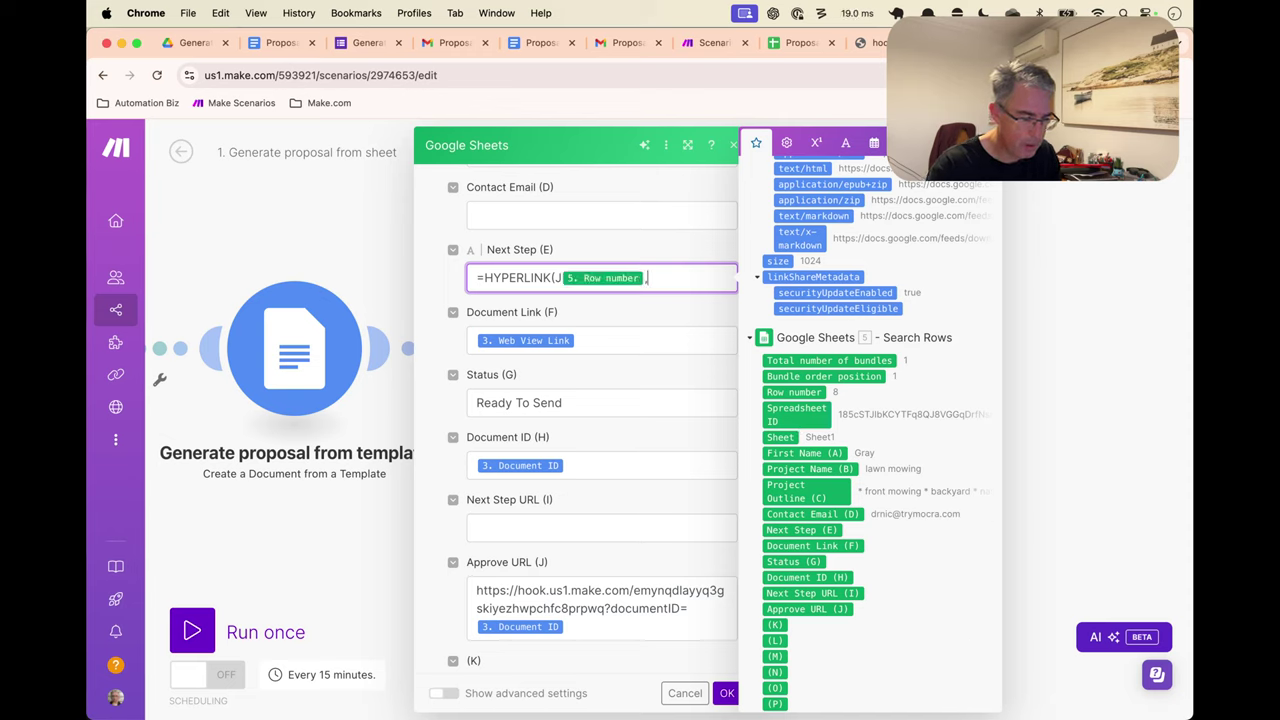
type("\"A")
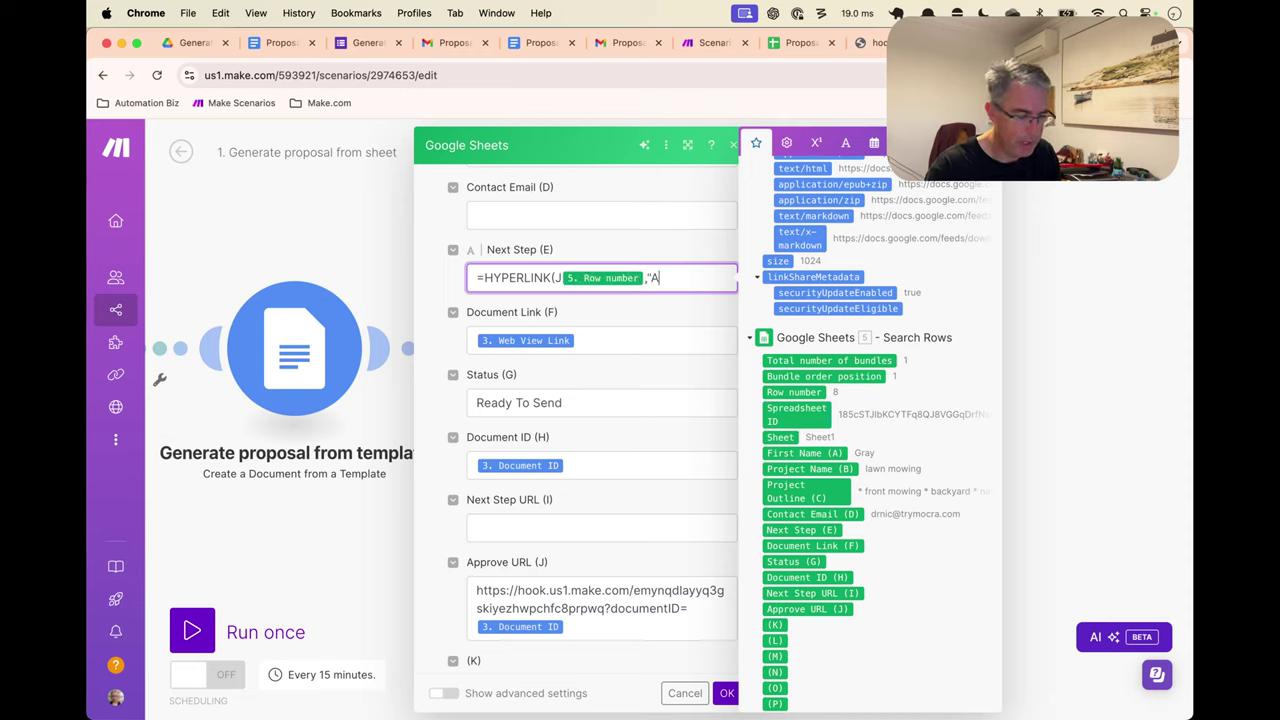
type("ccept &")
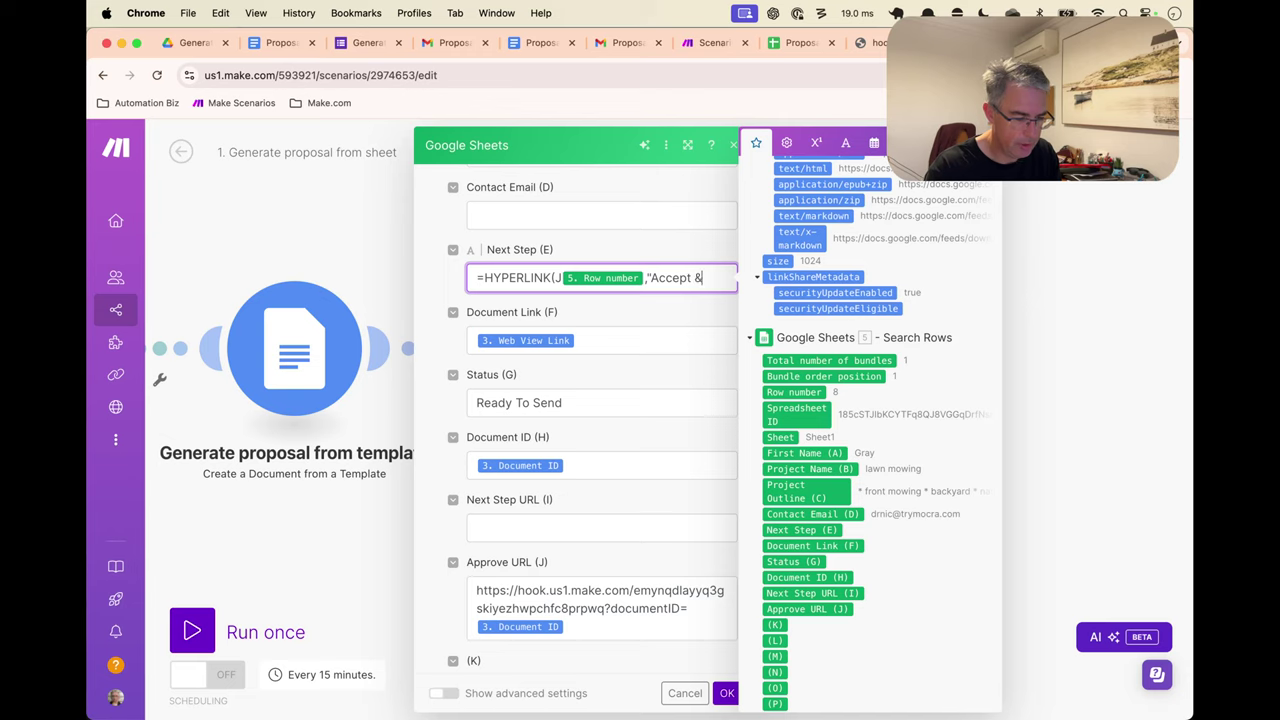
type(" Send\")")
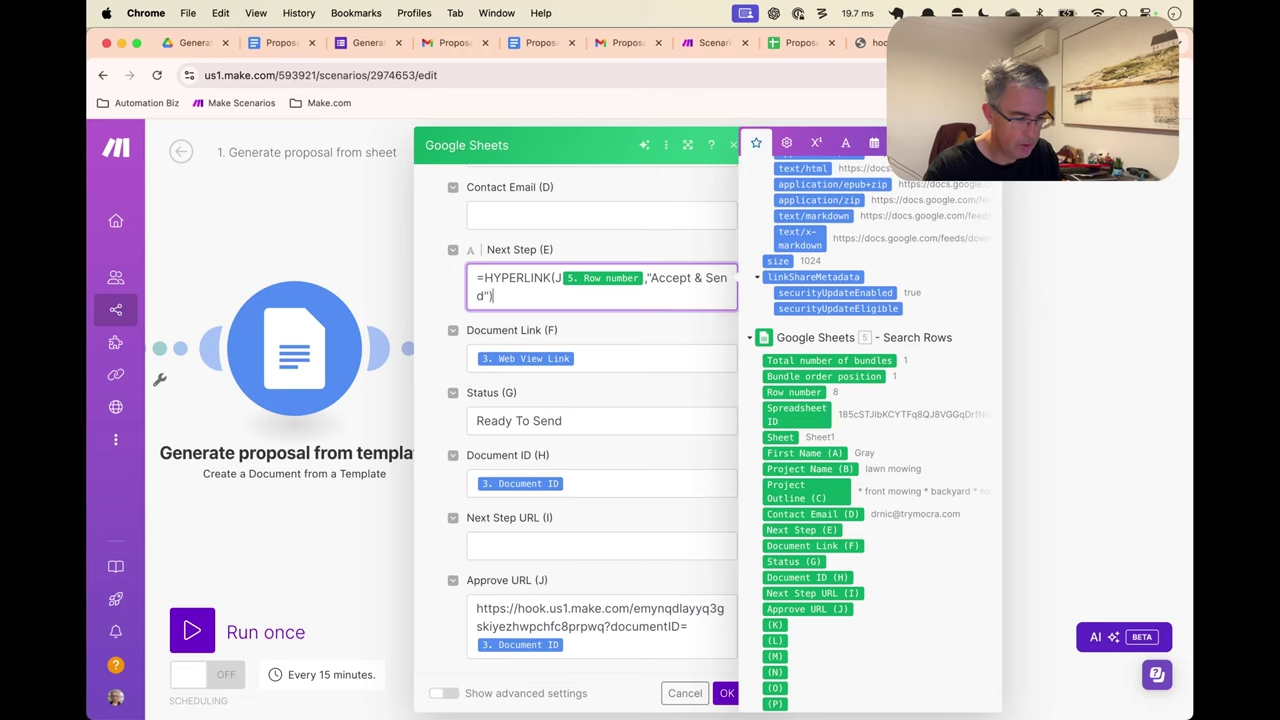
left_click(704, 343)
Save the module settings and rename the last Google Sheets module to Set status "Ready To Send"
left_click(727, 693)
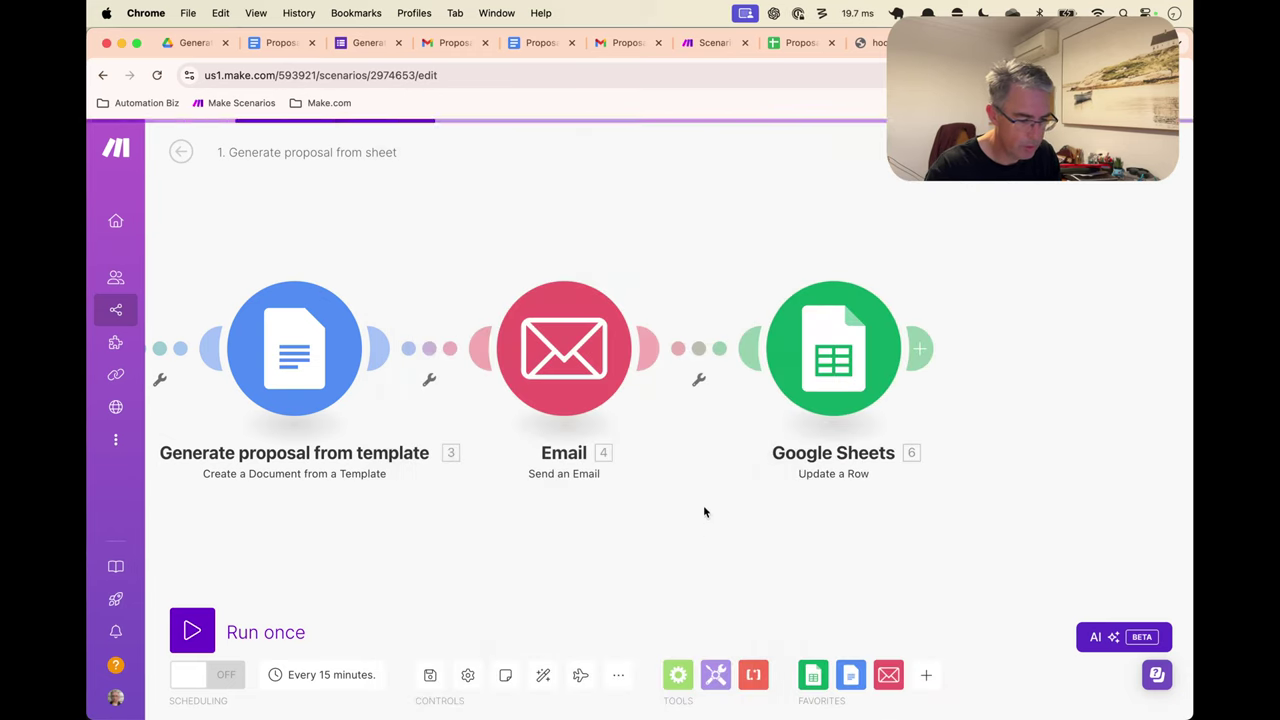
right_click(890, 398)
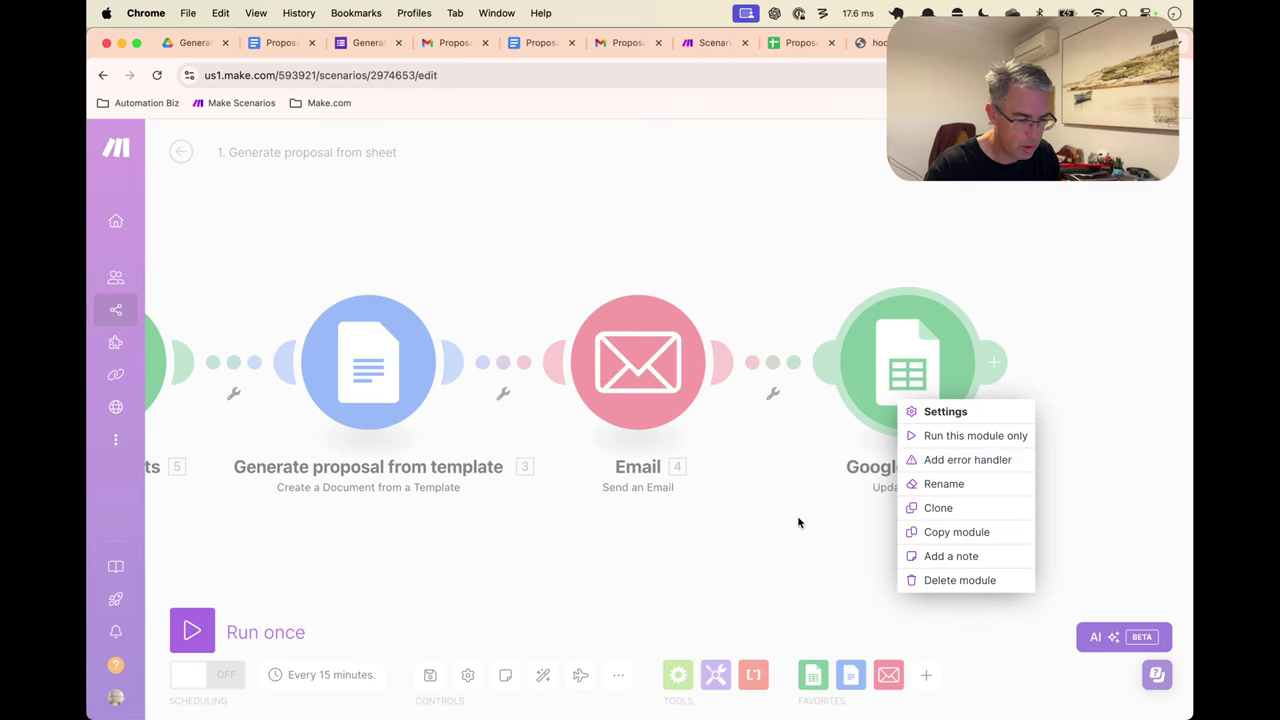
left_click(797, 520)
right_click(932, 367)
left_click(997, 449)
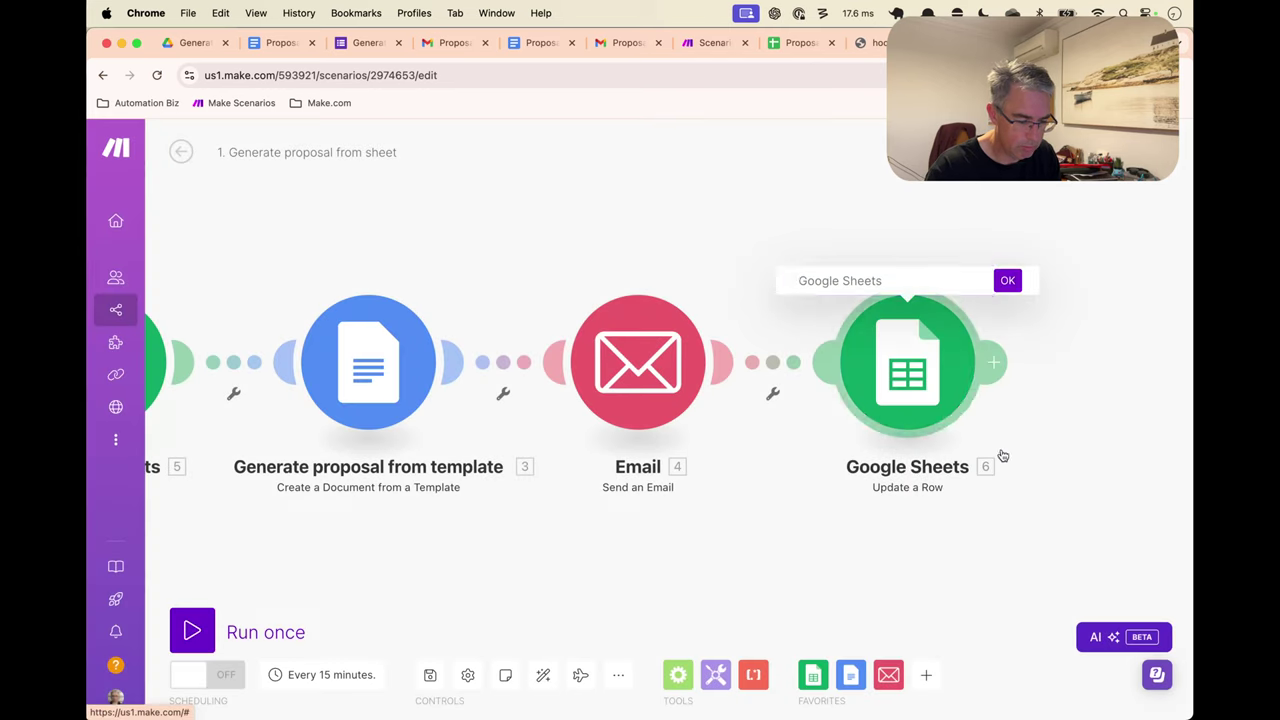
type("Set ")
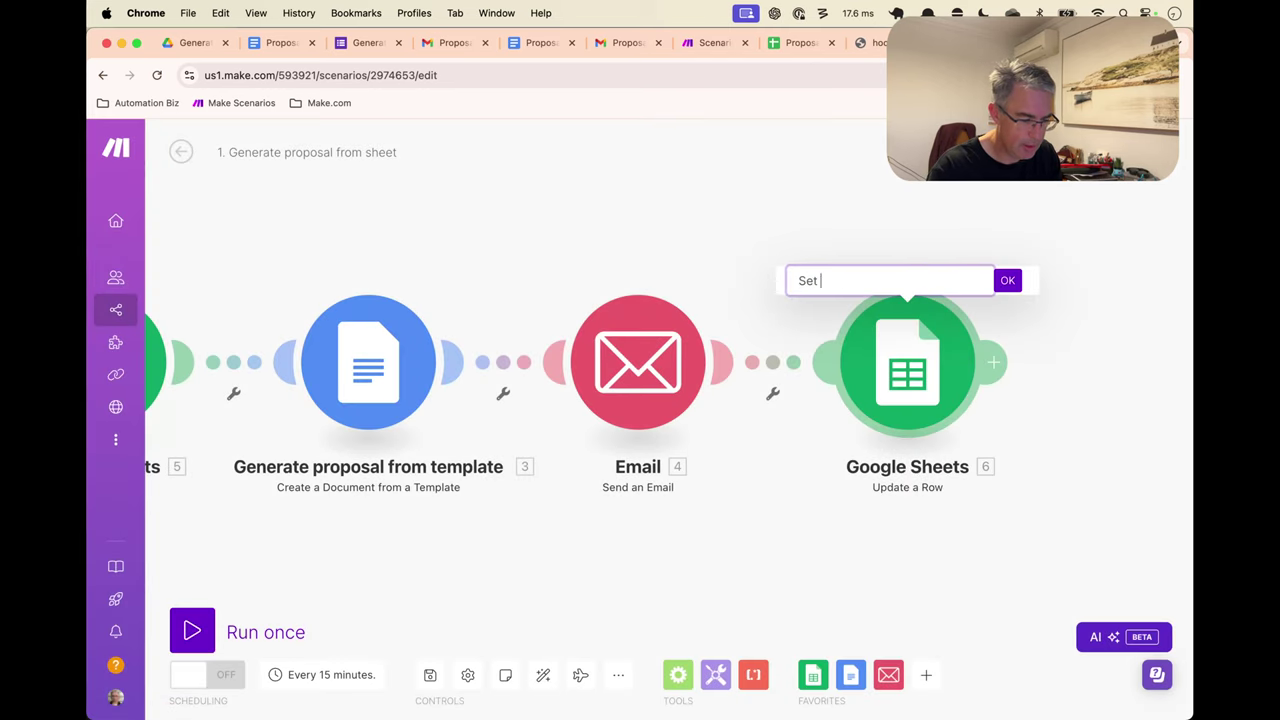
type("status \"R")
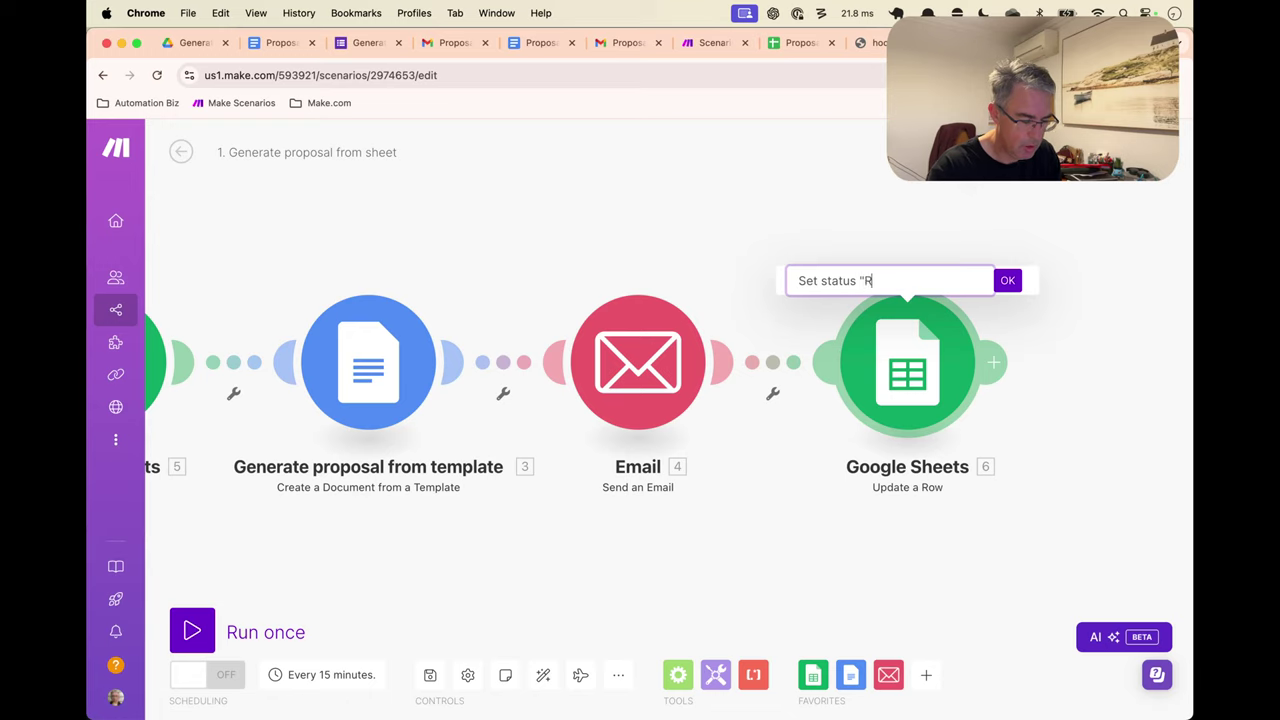
type("eady To Send\"")
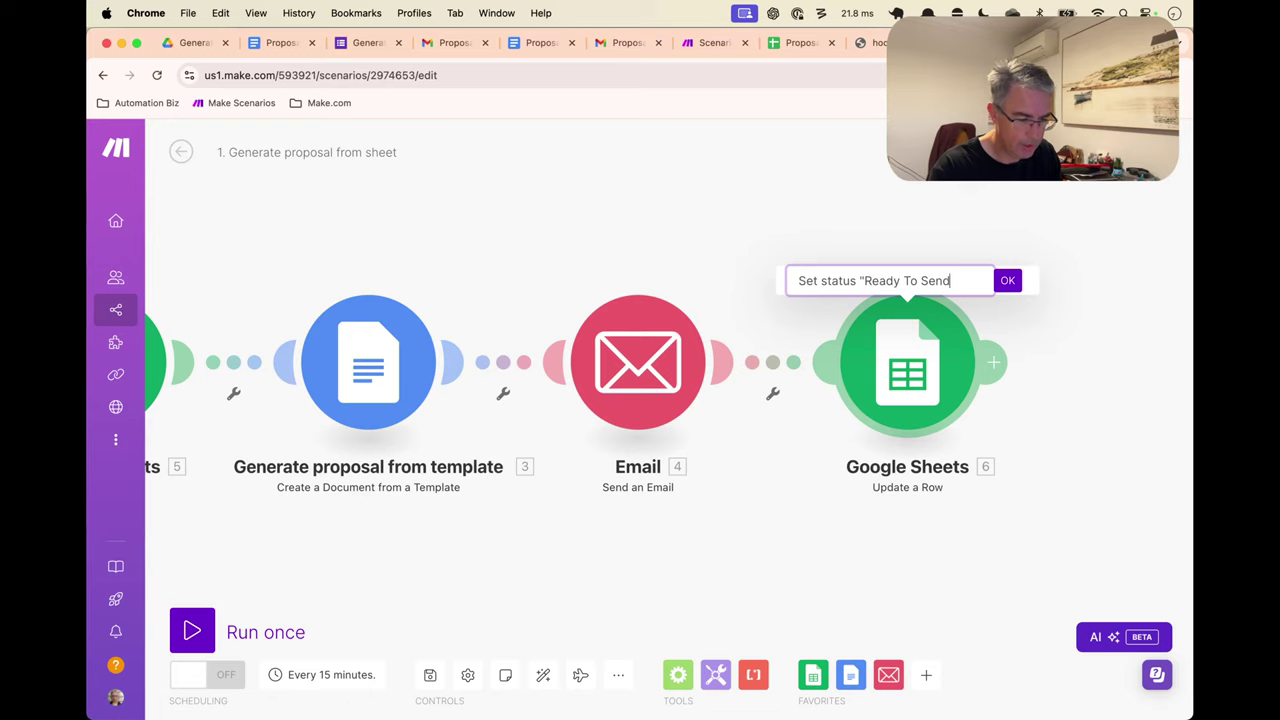
key("Return")
left_click_drag(809, 251, 994, 237)
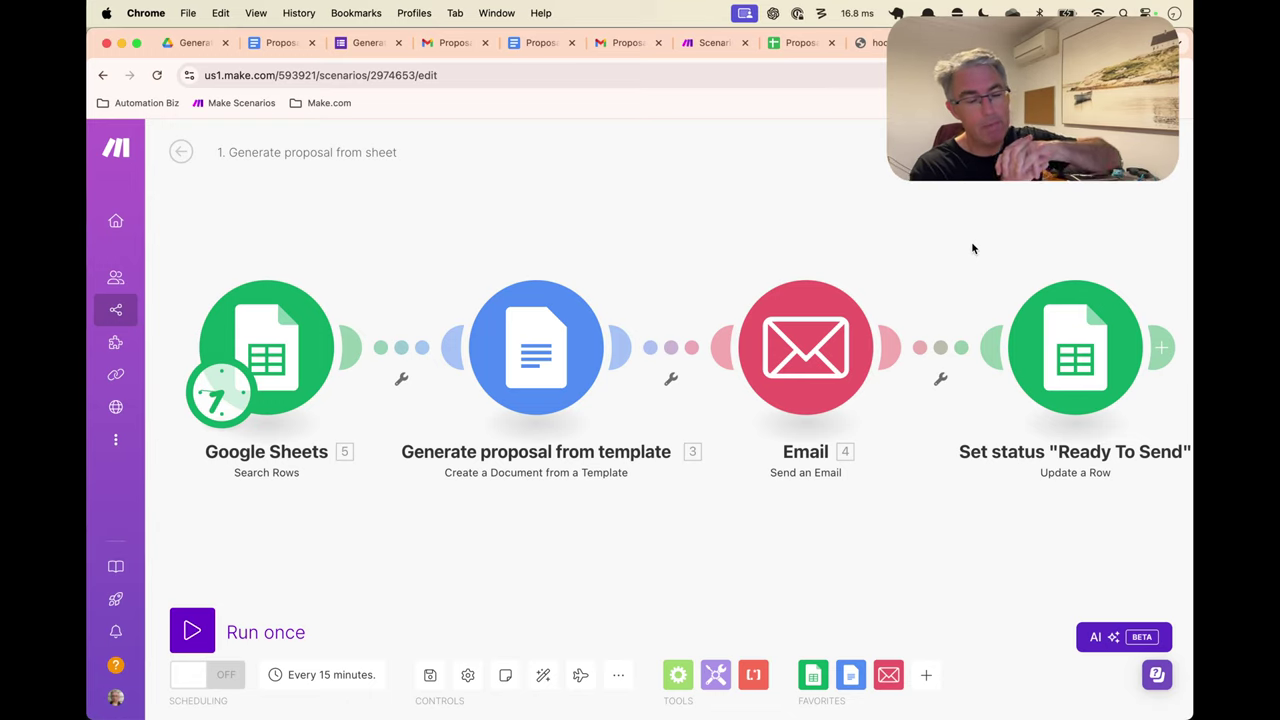
Check the HYPERLINK formula in cell E6 of the Proposal Inputs sheet
left_click(781, 48)
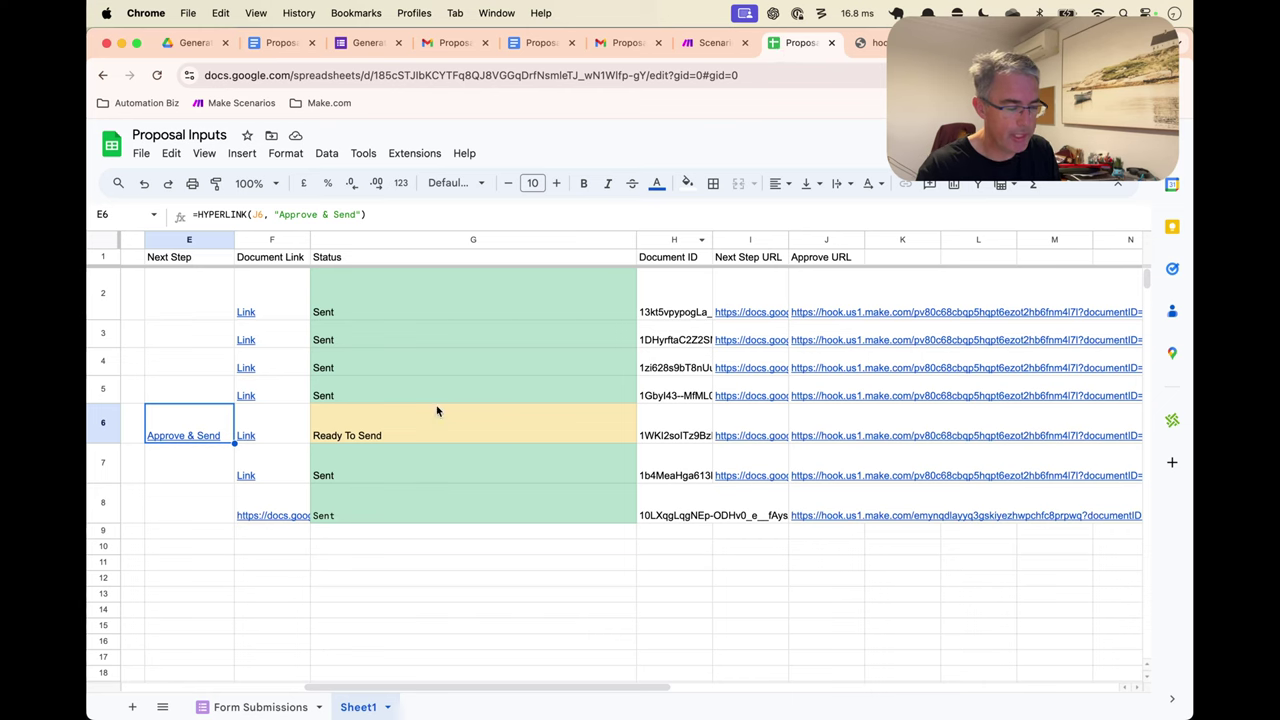
left_click_drag(200, 504, 195, 512)
left_click_drag(190, 560, 300, 571)
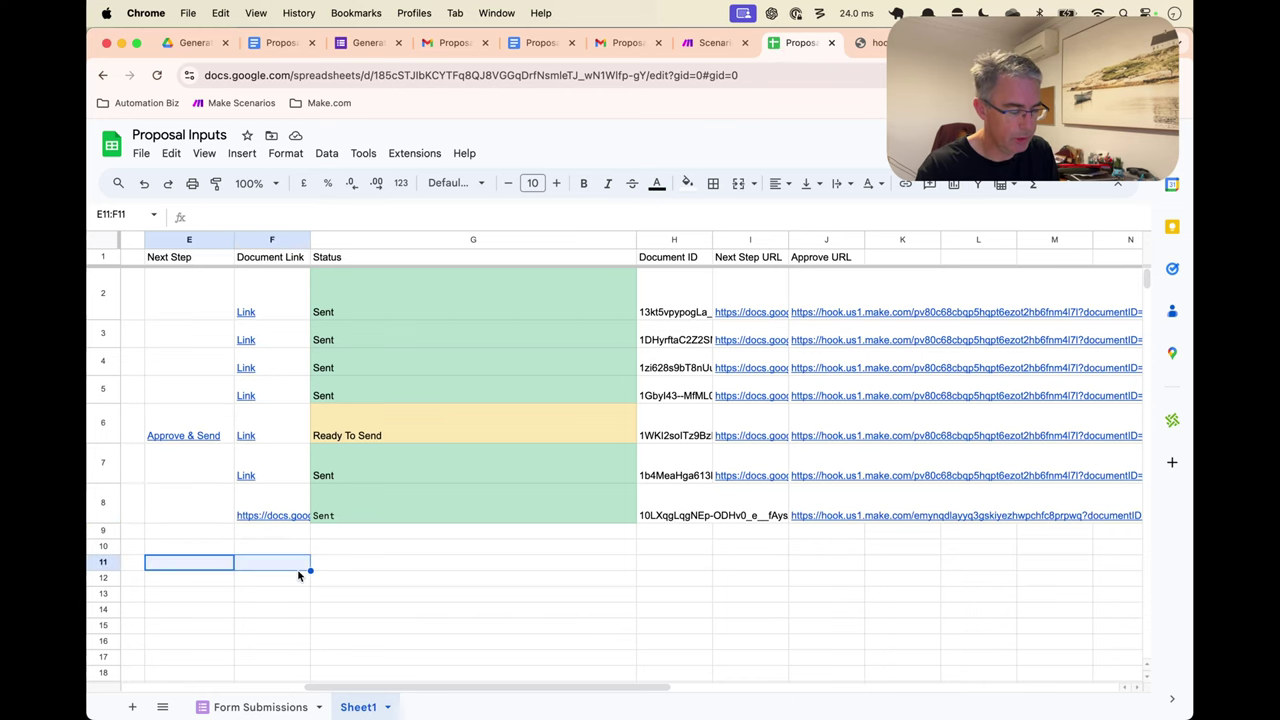
scroll(719, 432, "left", 10)
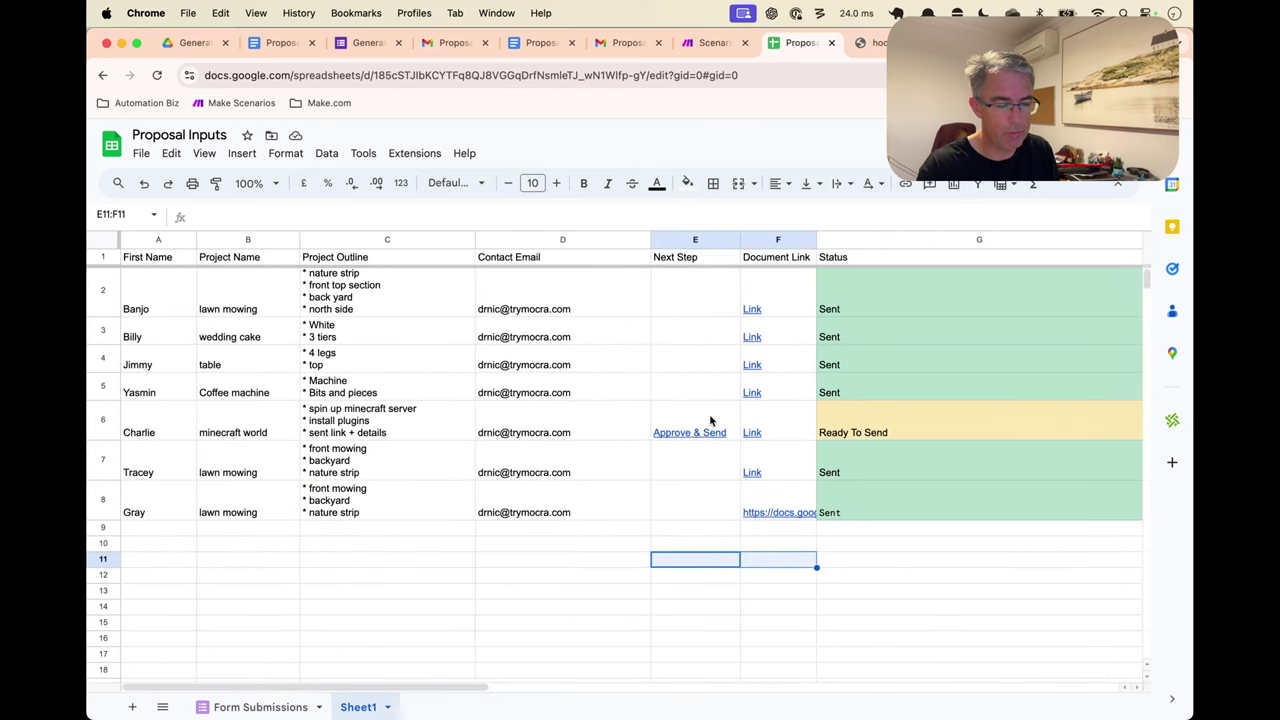
left_click(708, 424)
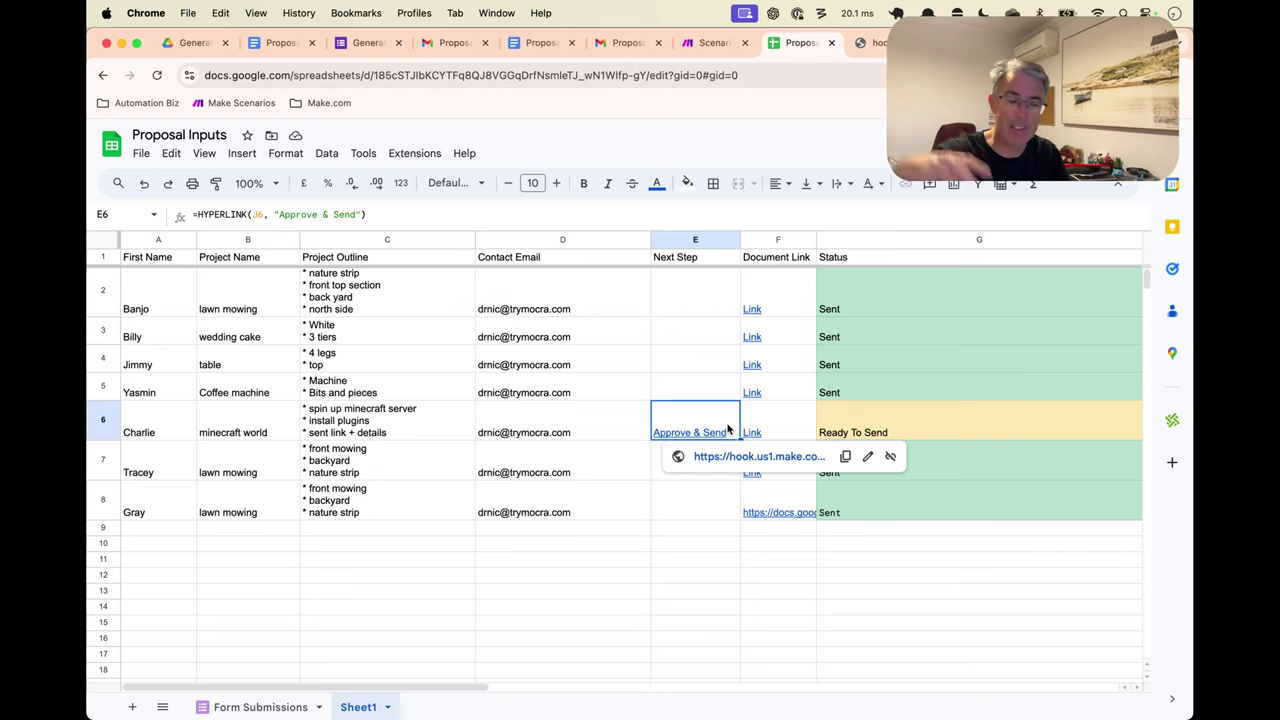
left_click(679, 545)
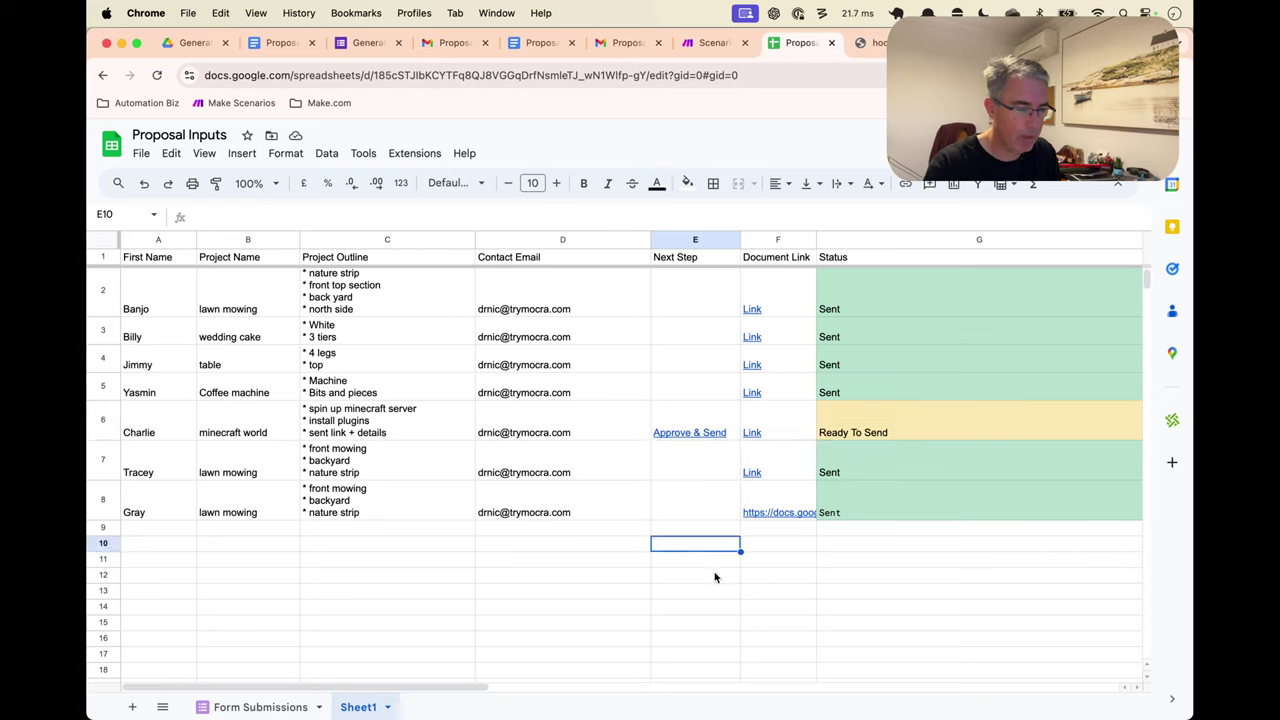
Enter a first name in A9 and accept the 'lawn mowing' autocomplete in B9
left_click(138, 530)
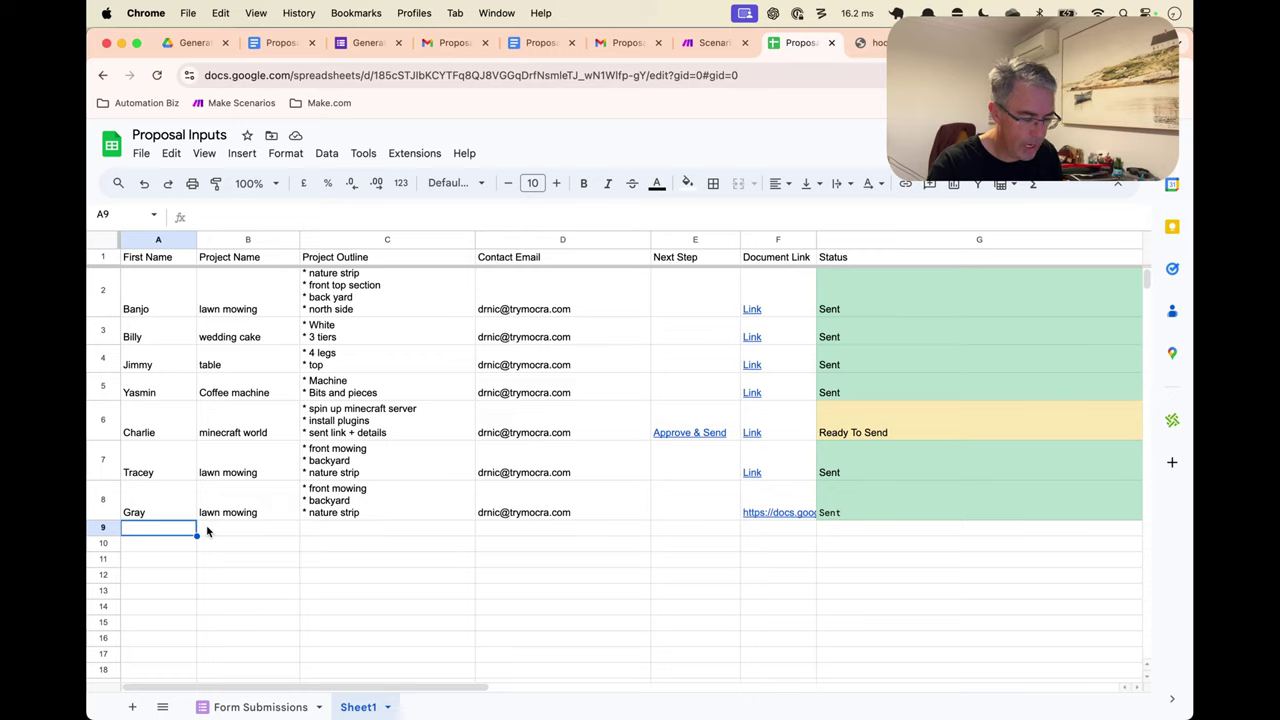
type("Steve")
key("Tab")
type("l")
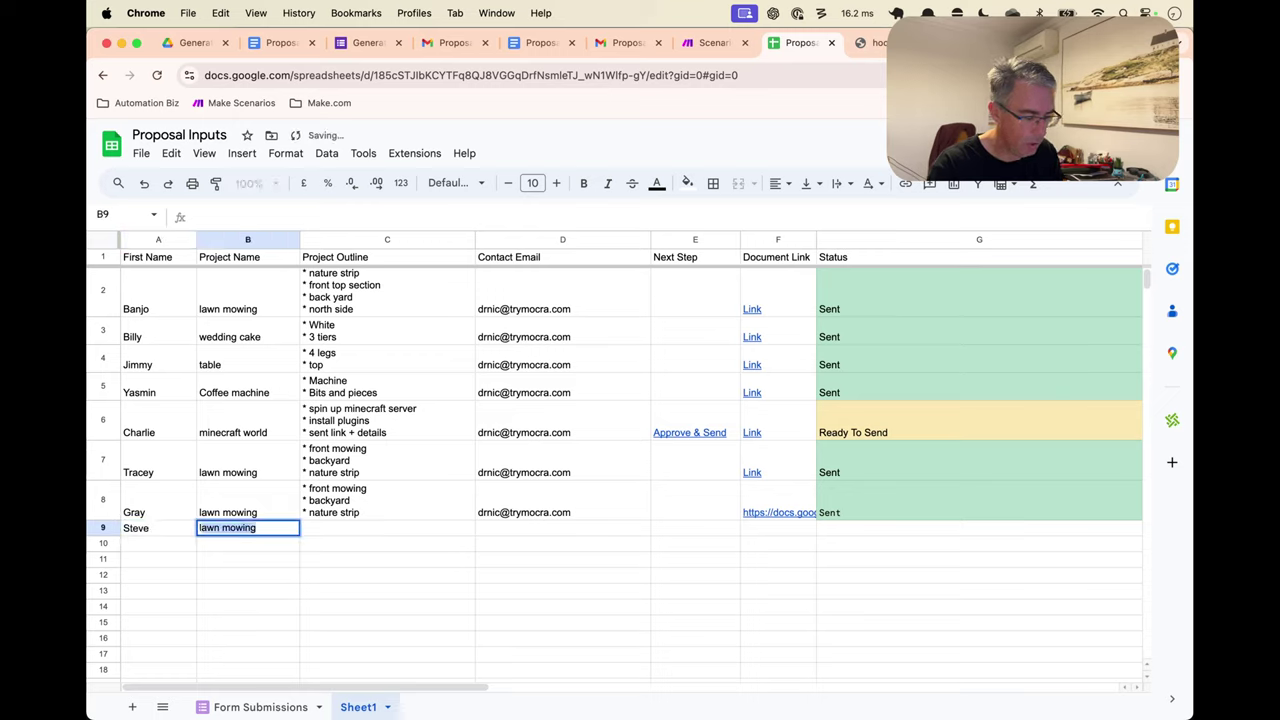
key("Tab")
Copy row 8's outline bullets and contact email into C9 and D9
left_click(326, 500)
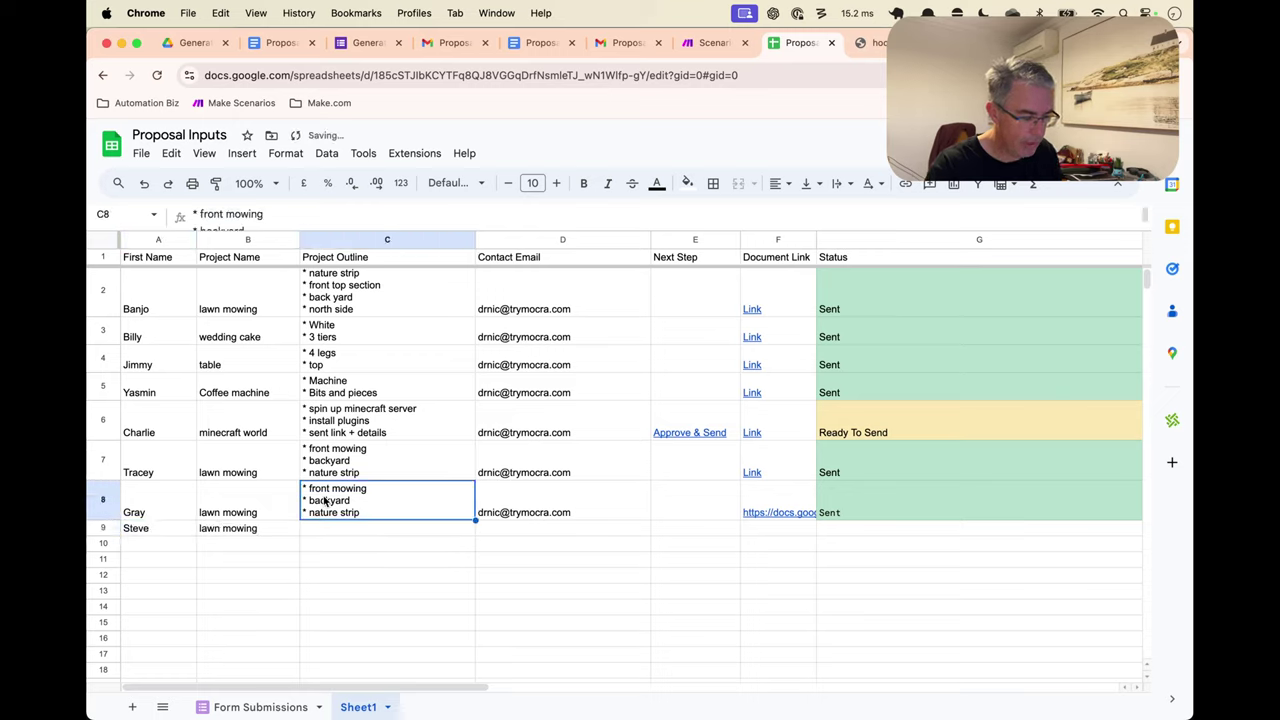
key("ctrl+c")
left_click(343, 528)
key("ctrl+v")
left_click(509, 512)
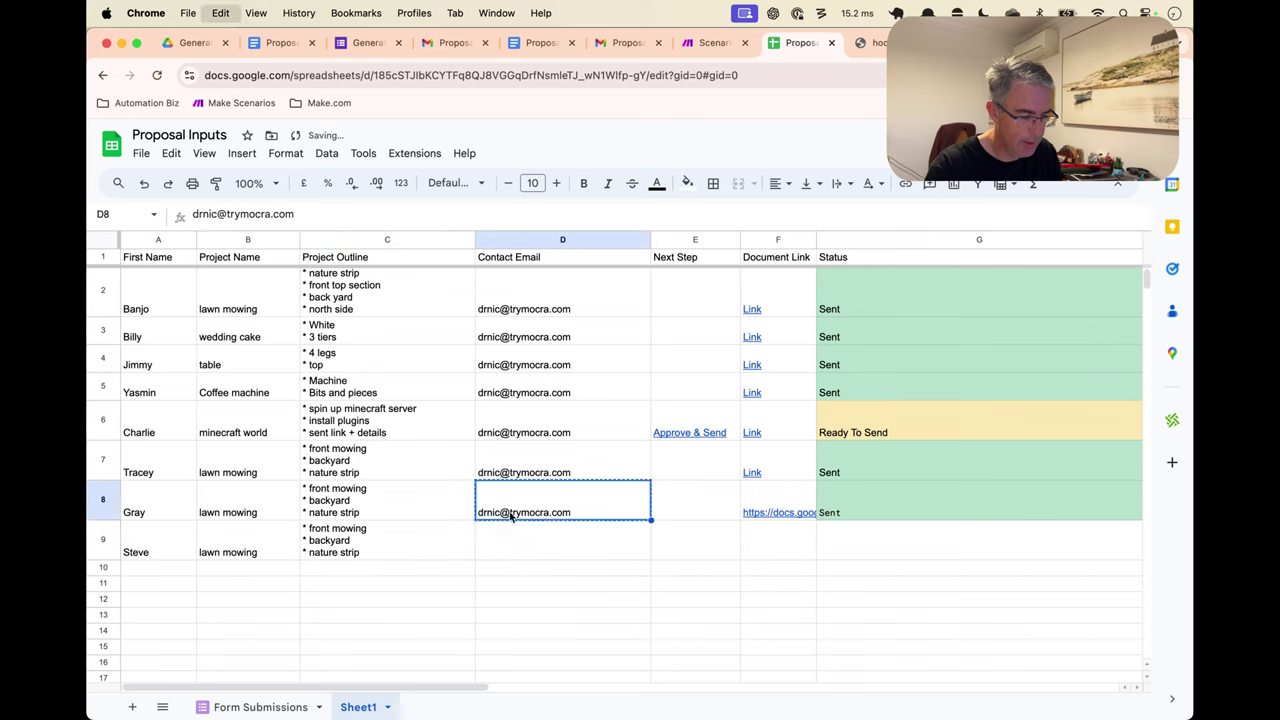
key("ctrl+c")
left_click(511, 537)
key("ctrl+v")
left_click(669, 554)
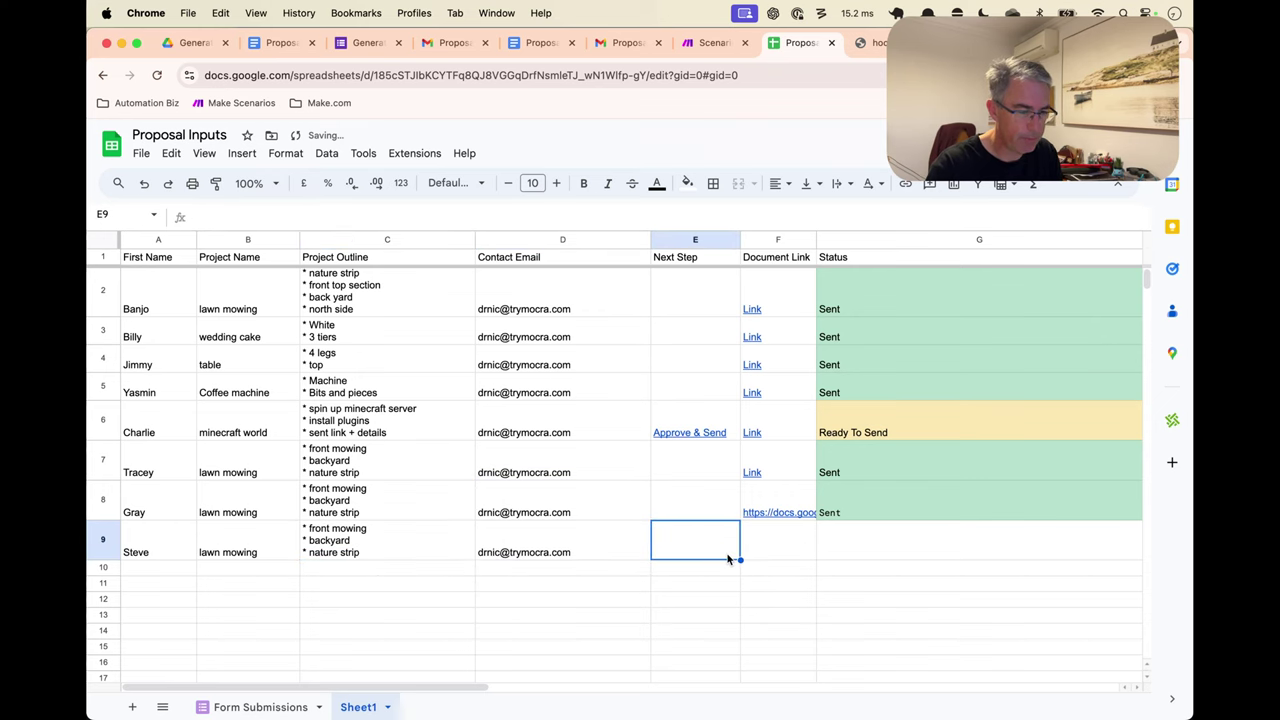
key("ctrl+Tab")
key("super+7")
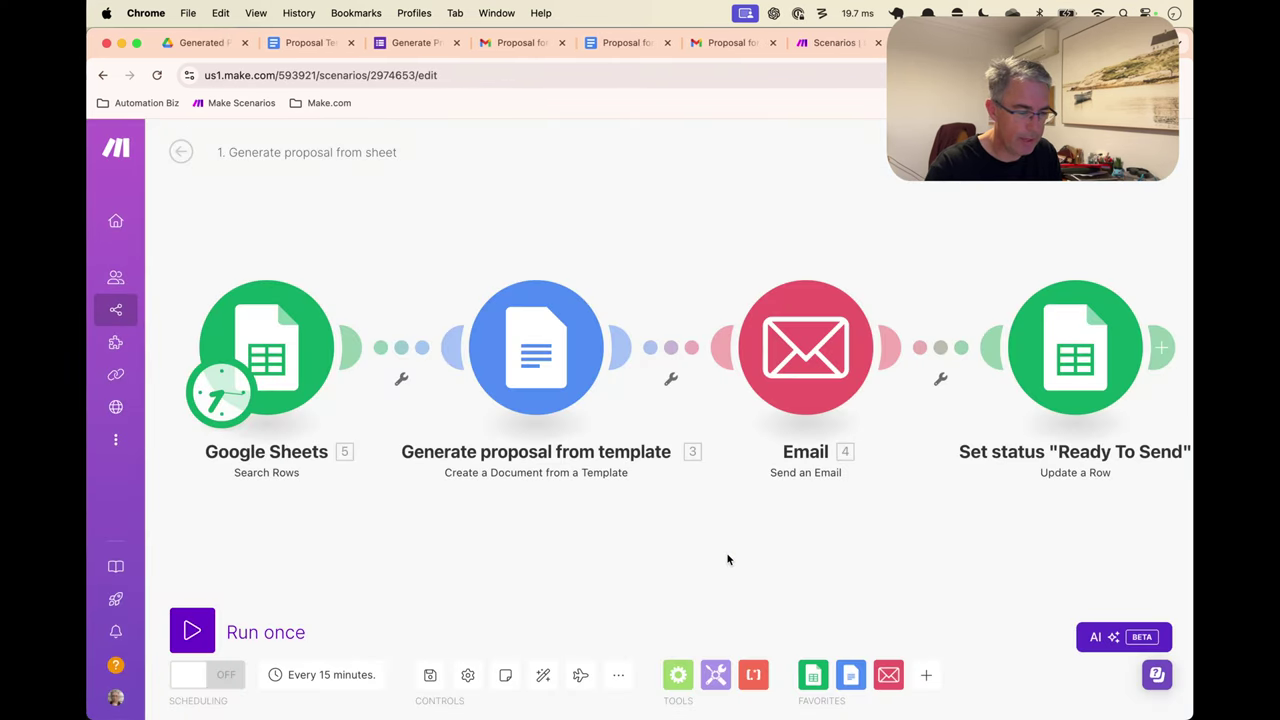
Run the proposal scenario once and verify row 9's Accept & Send link and Ready To Send status
key("ctrl+Return")
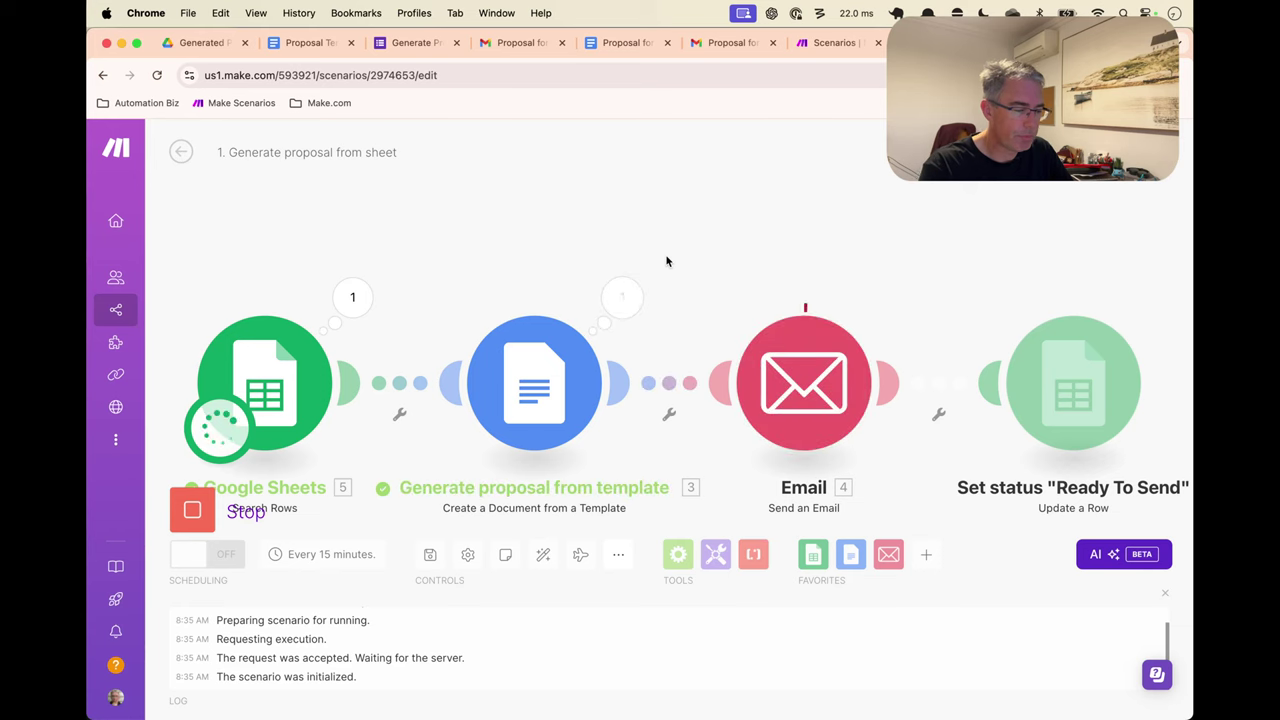
key("ctrl+shift+Tab")
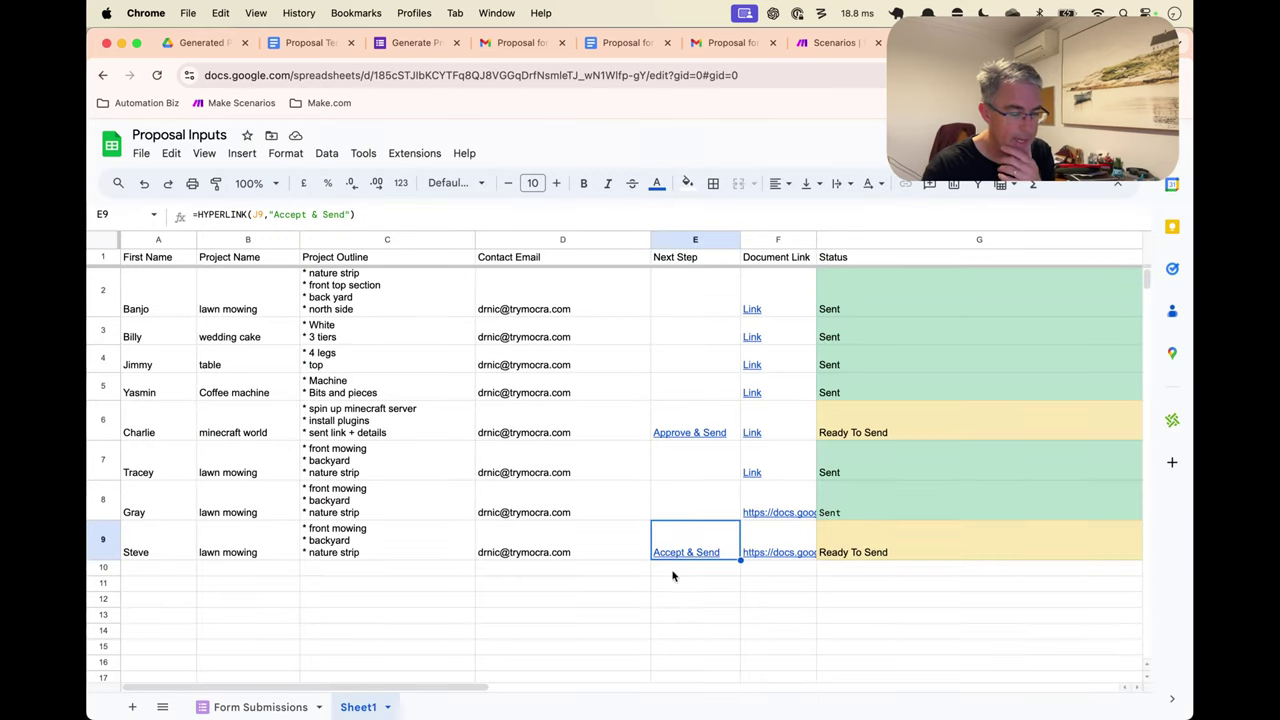
left_click(749, 588)
left_click(893, 546)
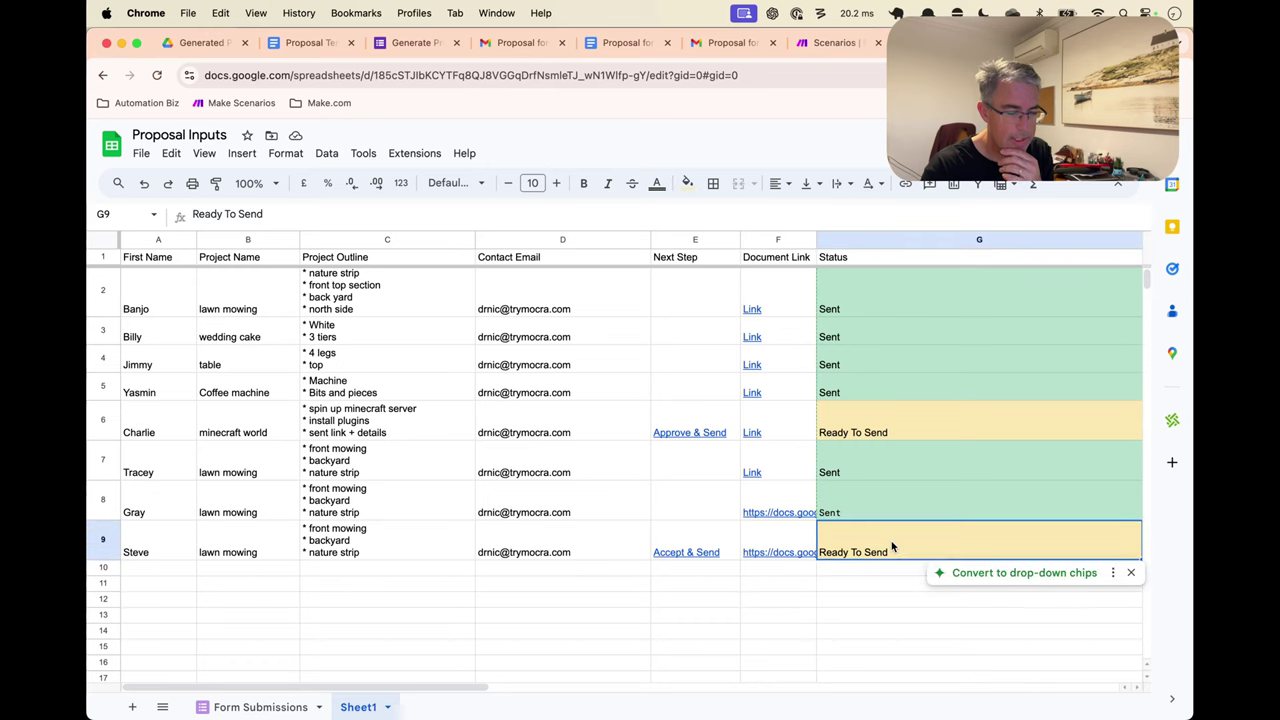
left_click(694, 535)
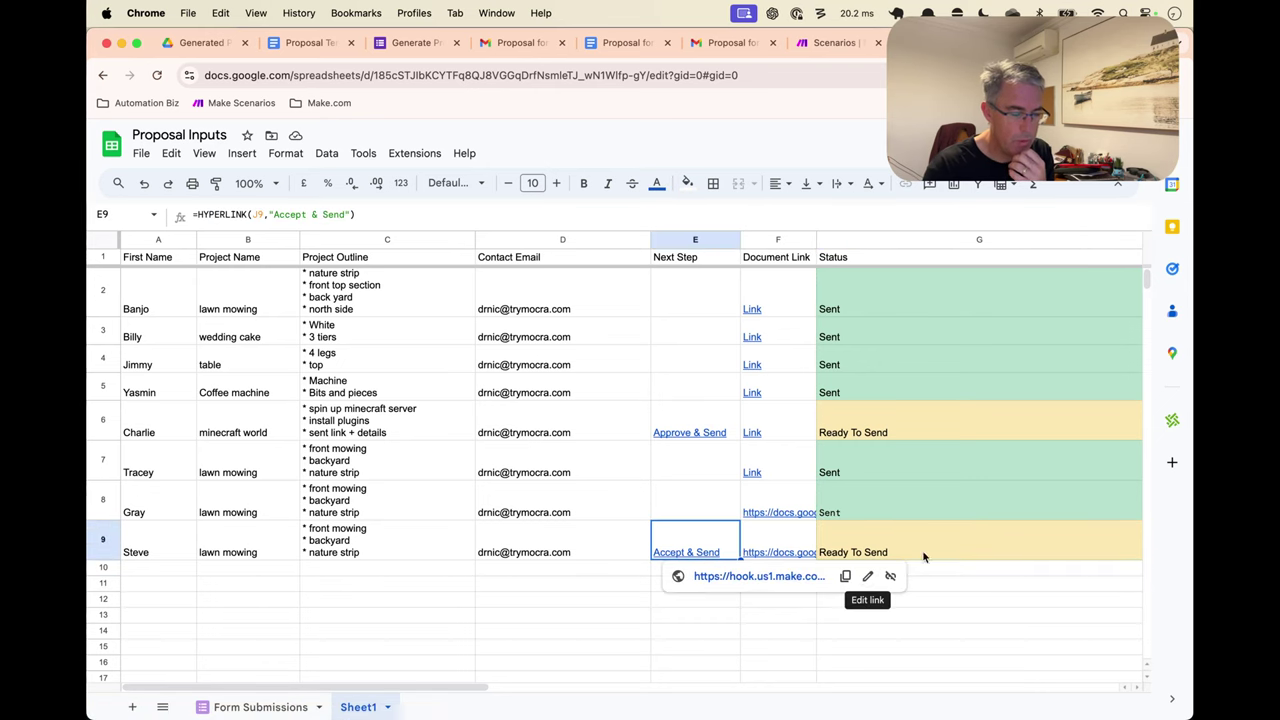
In Gmail, open and archive the two newest proposal review emails one by one
scroll(940, 560, "right", 5)
scroll(940, 563, "left", 5)
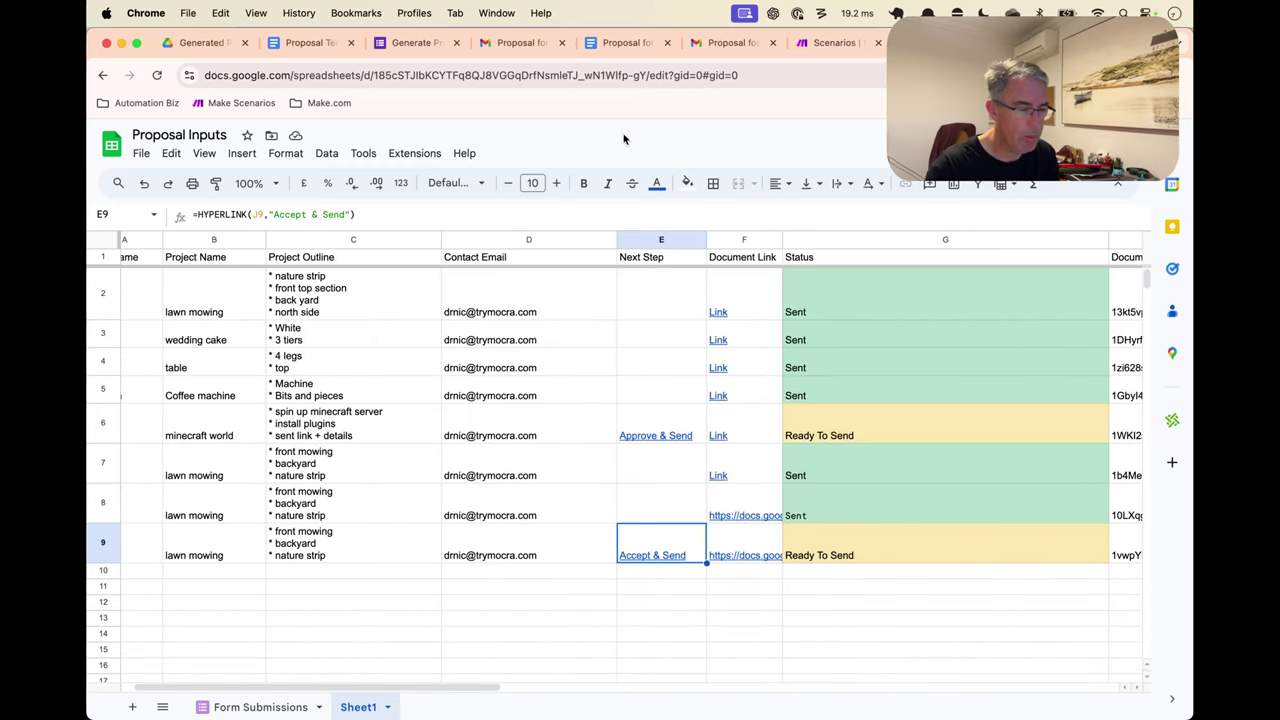
left_click(528, 43)
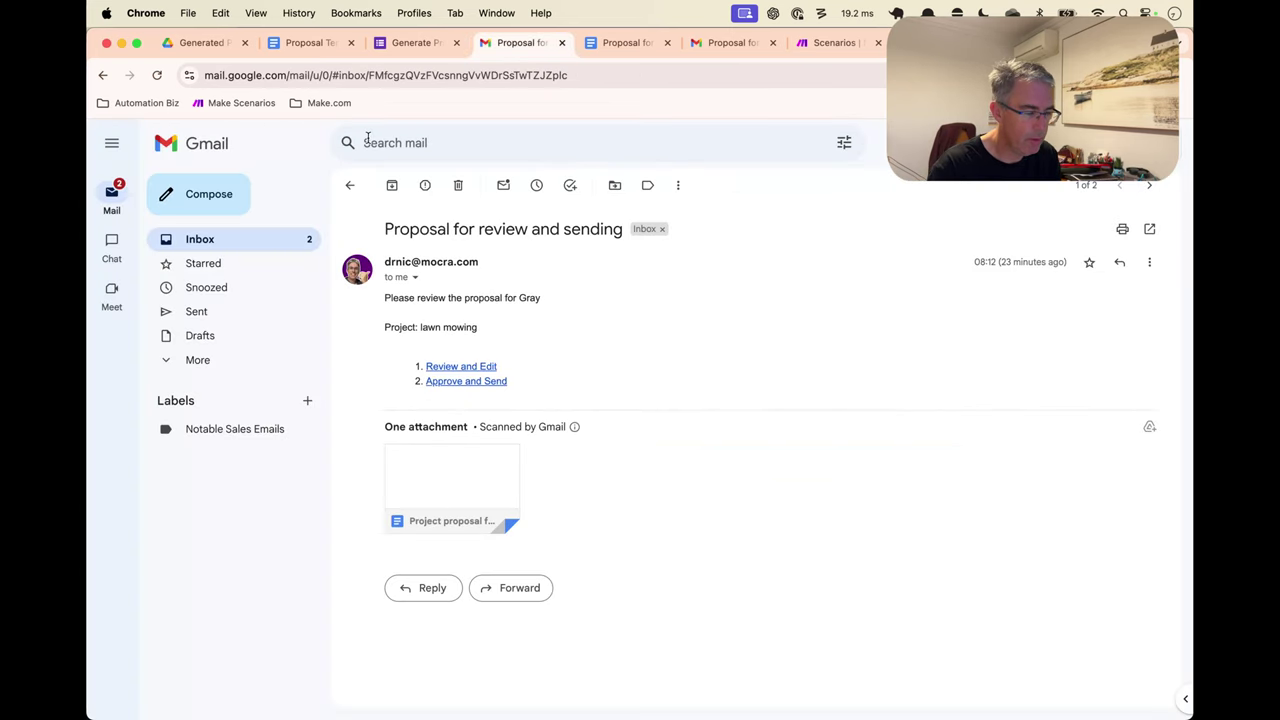
left_click(232, 240)
left_click(634, 217)
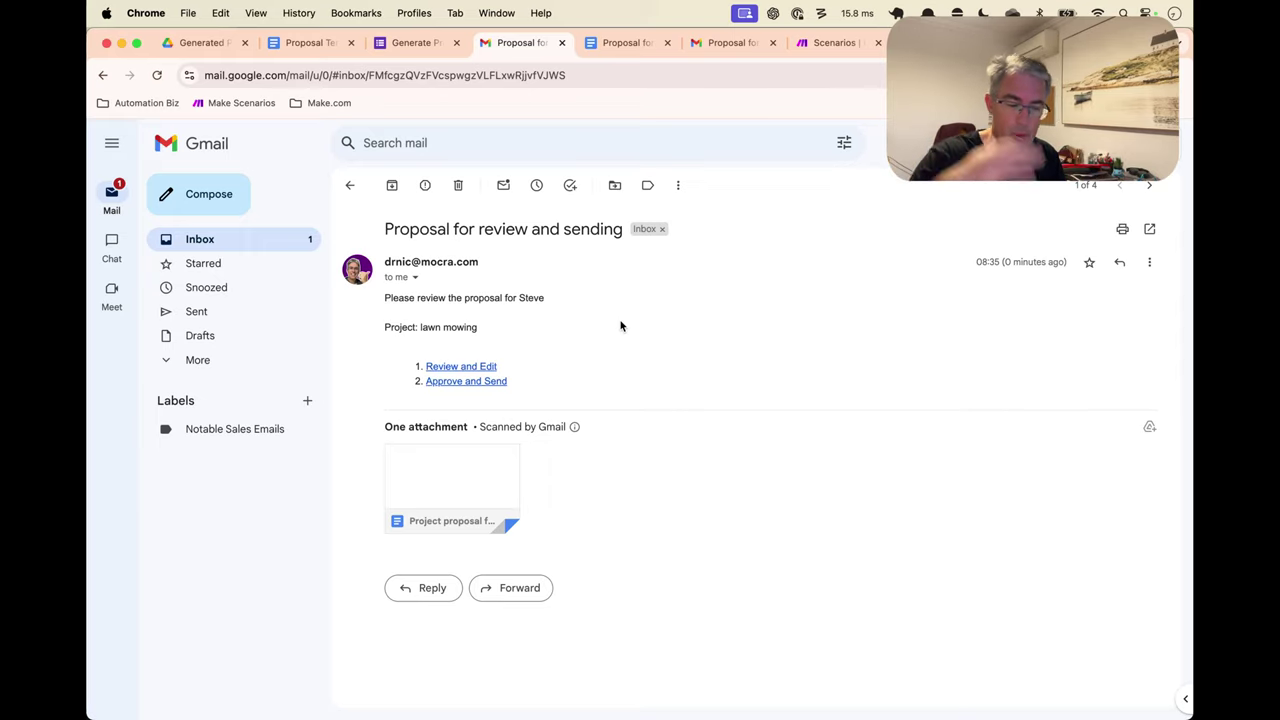
left_click(392, 185)
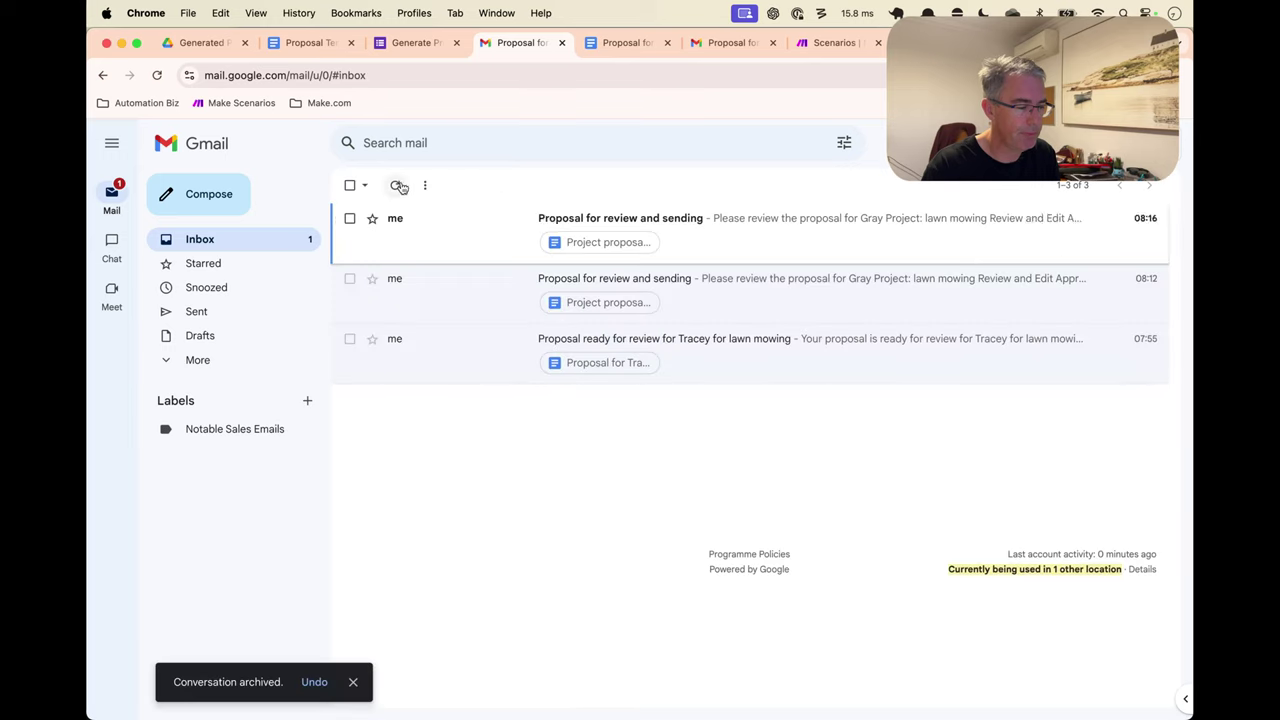
left_click(577, 218)
left_click(392, 185)
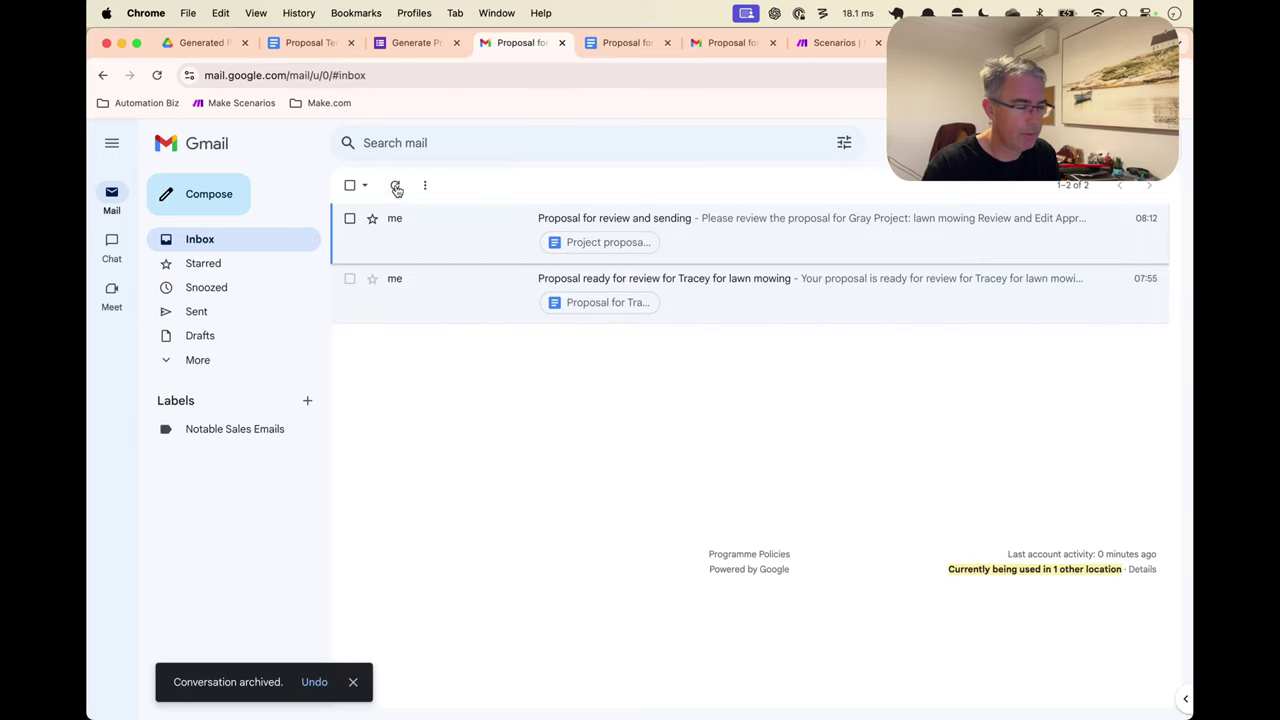
Select all remaining inbox emails, archive them, and return to the Proposal Inputs spreadsheet
left_click(350, 218)
left_click(350, 278)
left_click(395, 185)
key("ctrl+Tab")
key("ctrl+Tab")
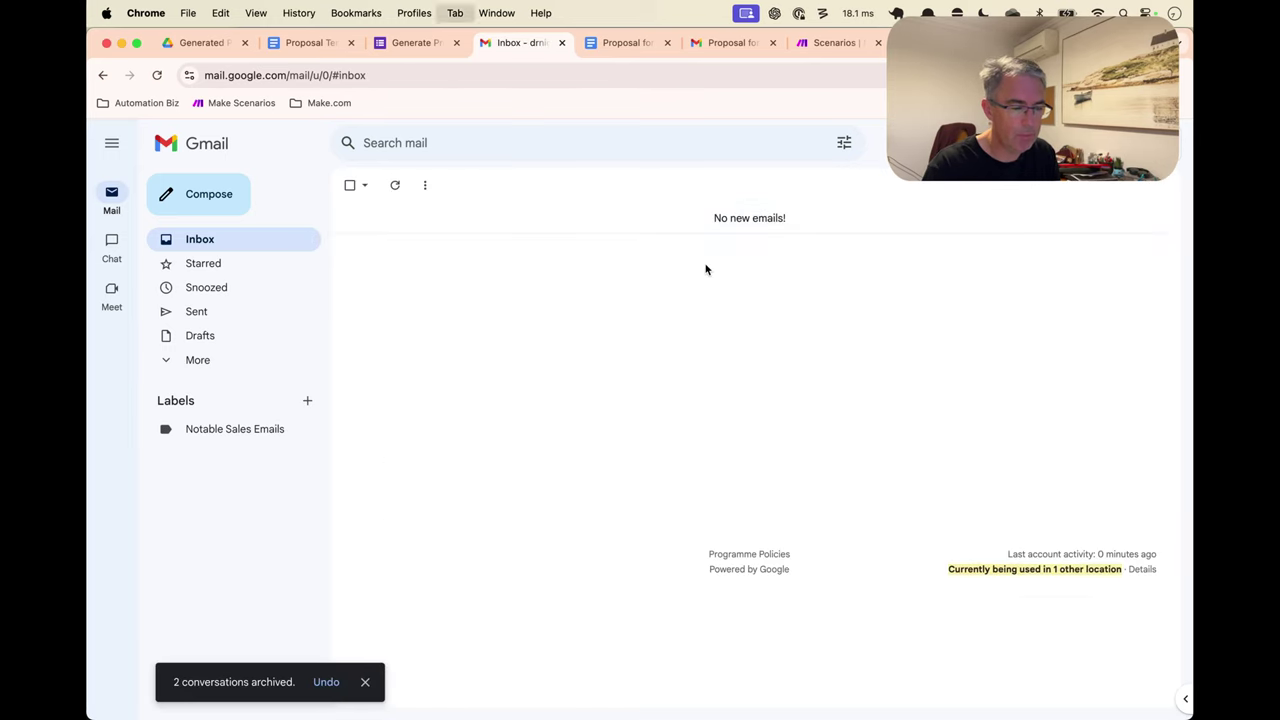
key("ctrl+Tab")
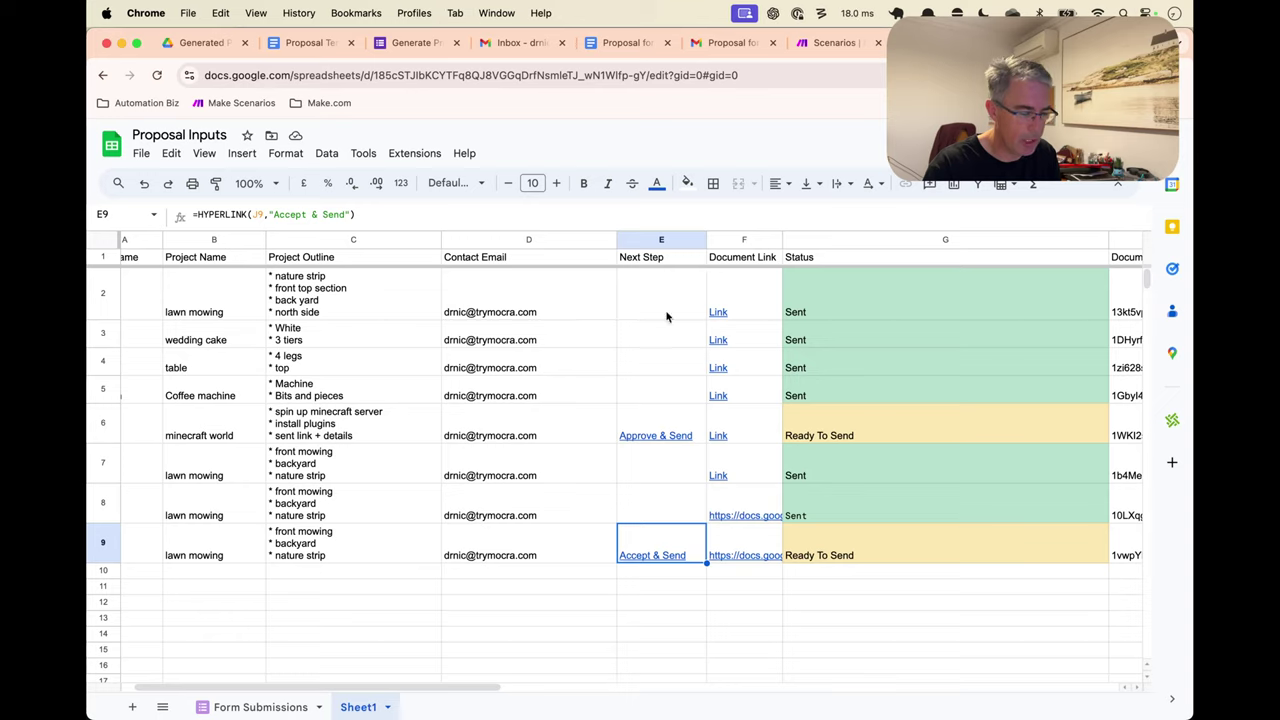
Approve the row 9 proposal via its Accept & Send link, then go to the client's Gmail
mouse_move(660, 551)
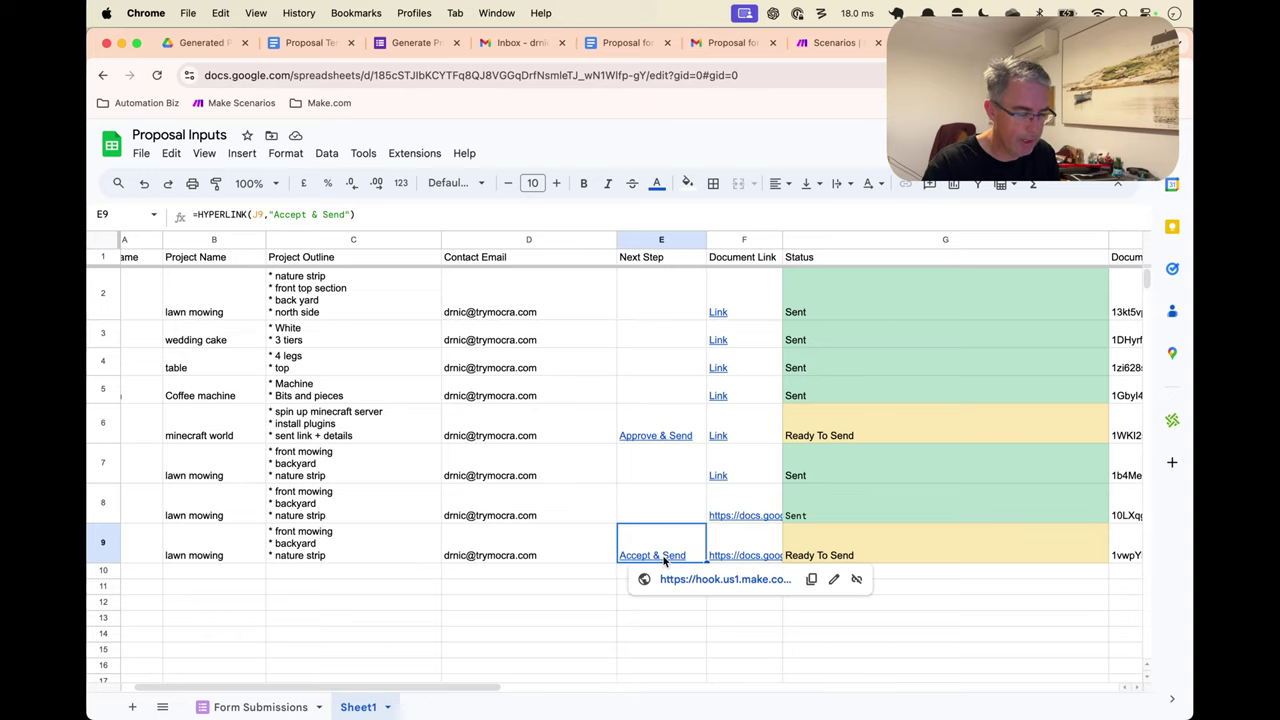
left_click(675, 581)
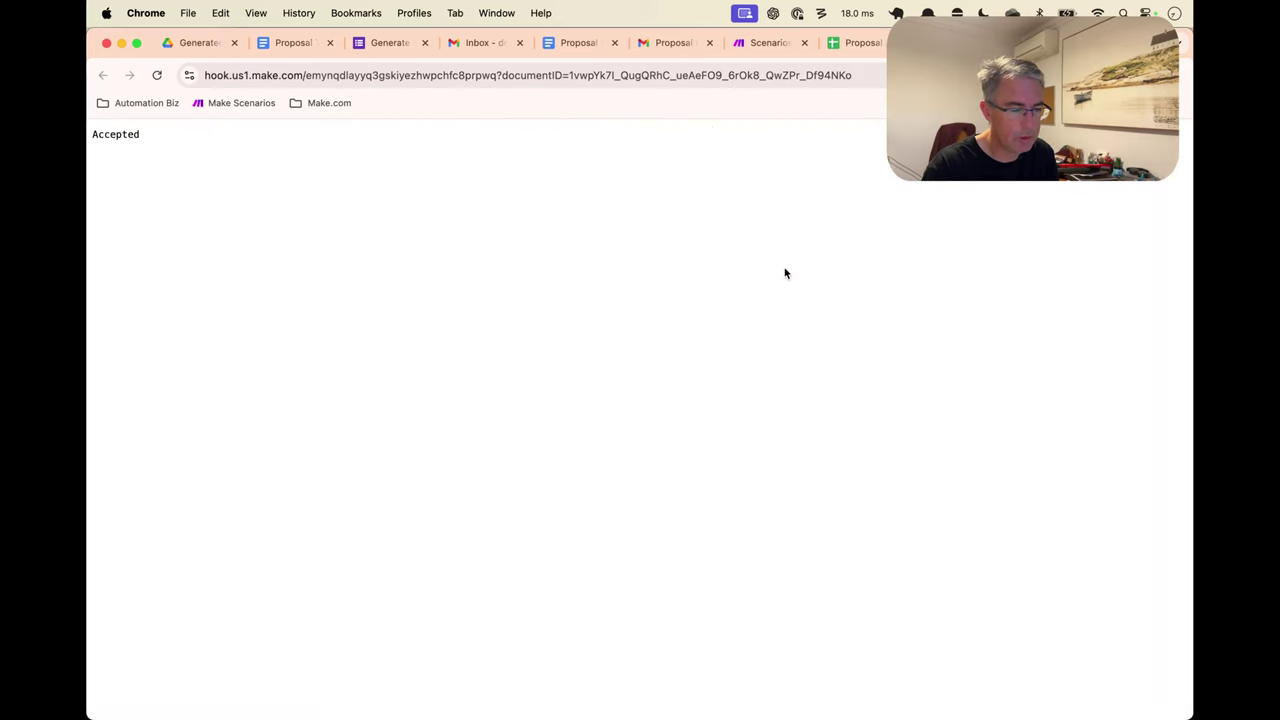
key("super+w")
key("ctrl+shift+Tab")
key("ctrl+shift+Tab")
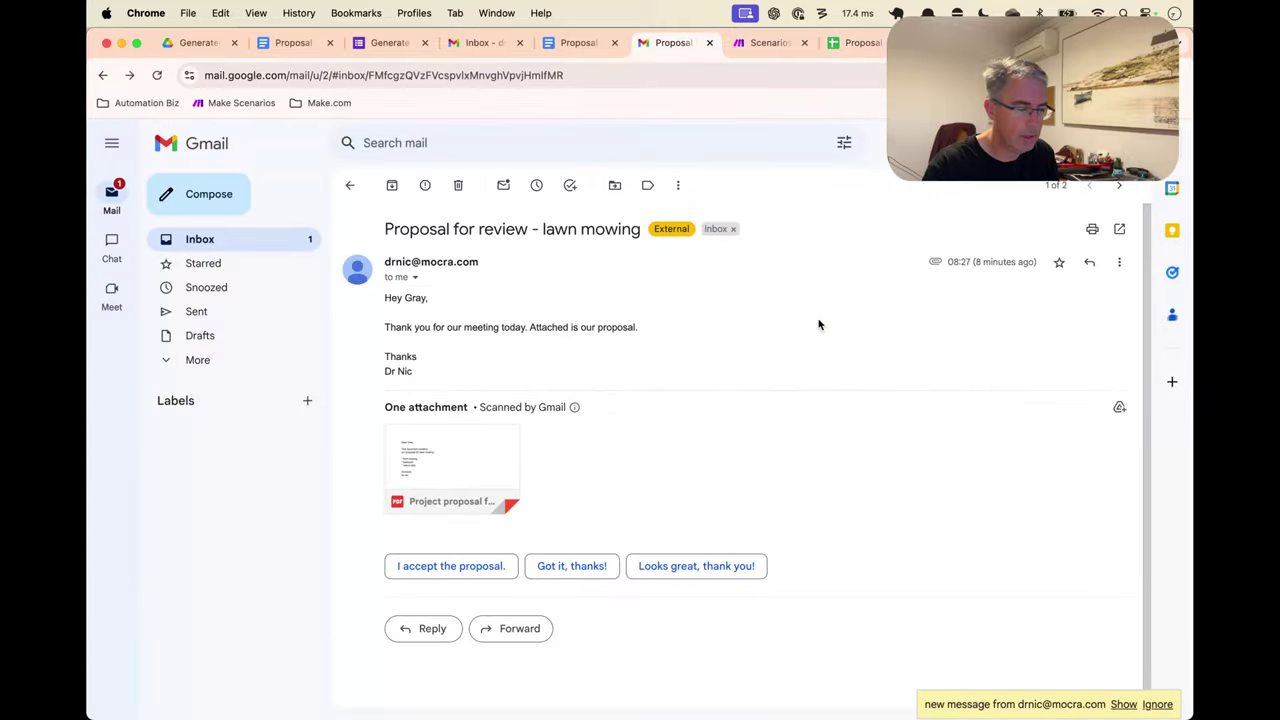
Open the new lawn mowing proposal message and preview its attached proposal PDF
left_click(1124, 704)
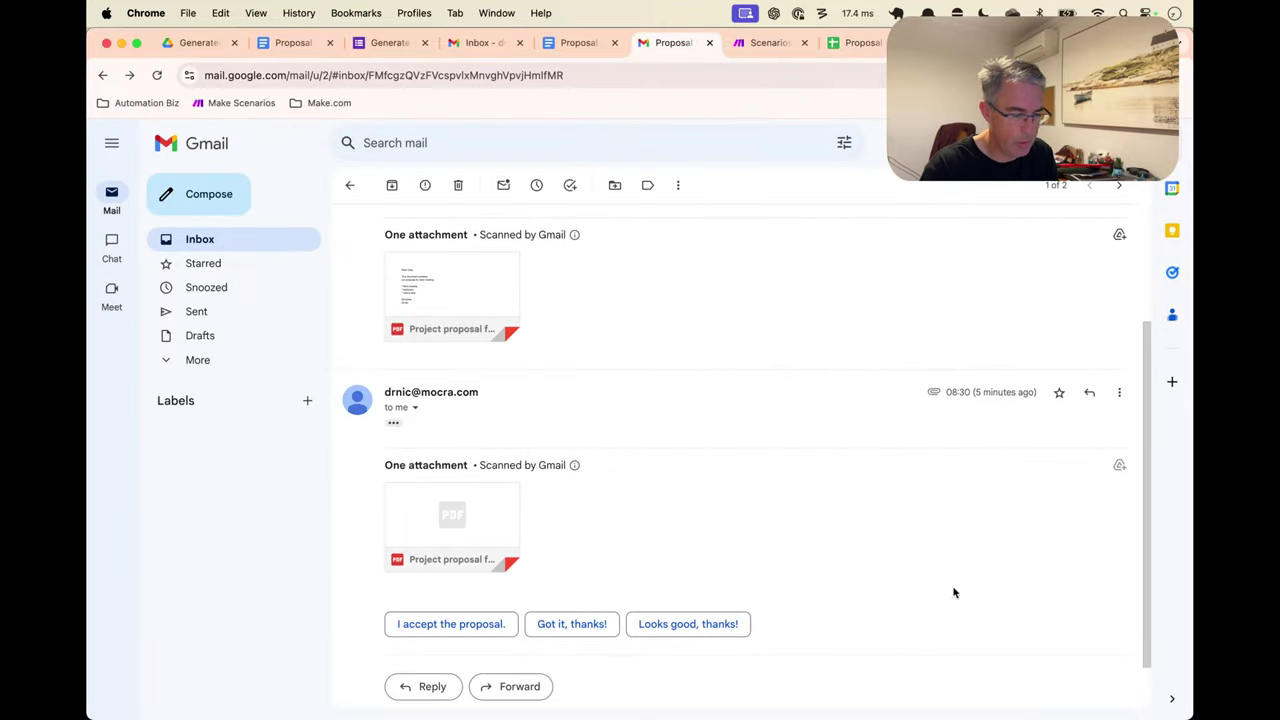
left_click(393, 422)
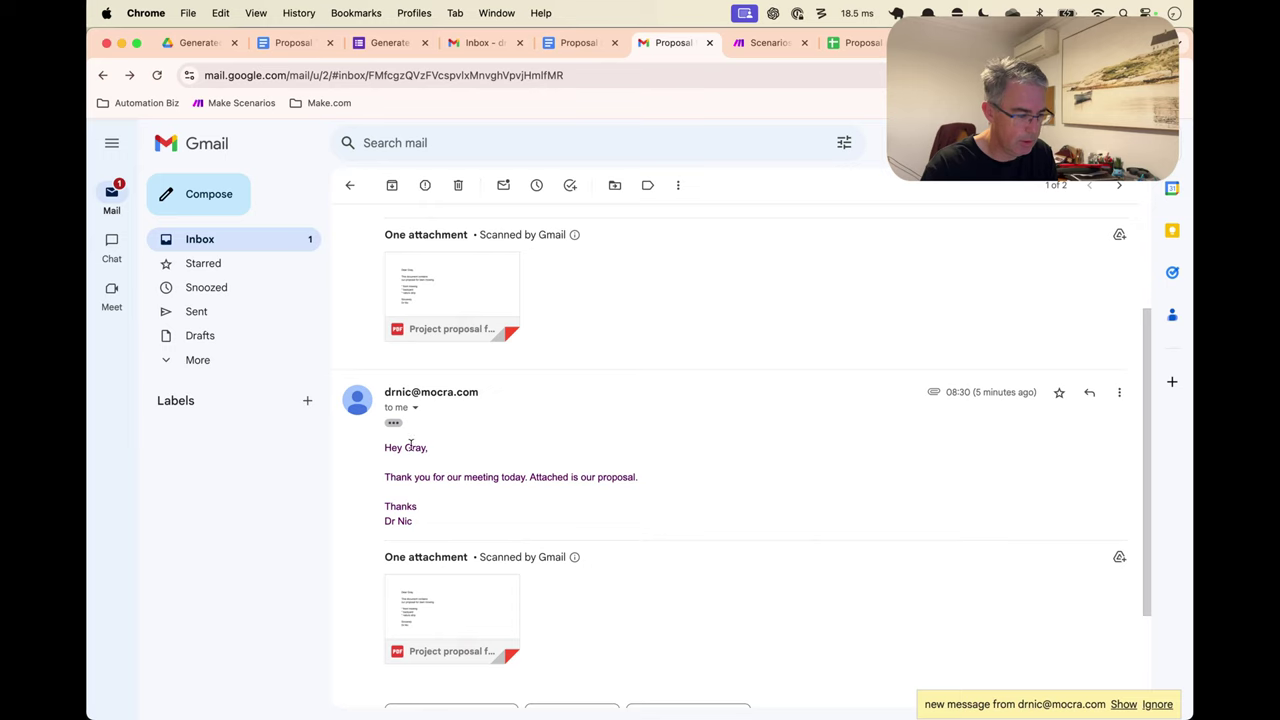
left_click(1120, 704)
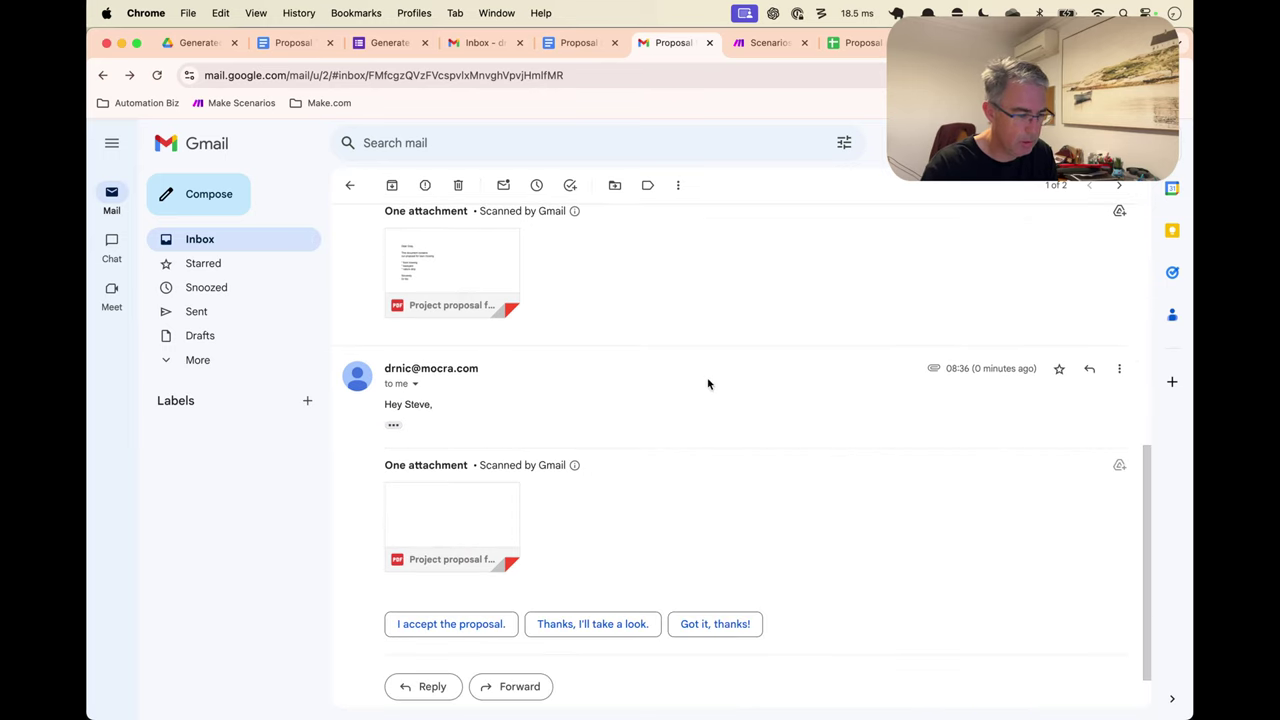
left_click(251, 232)
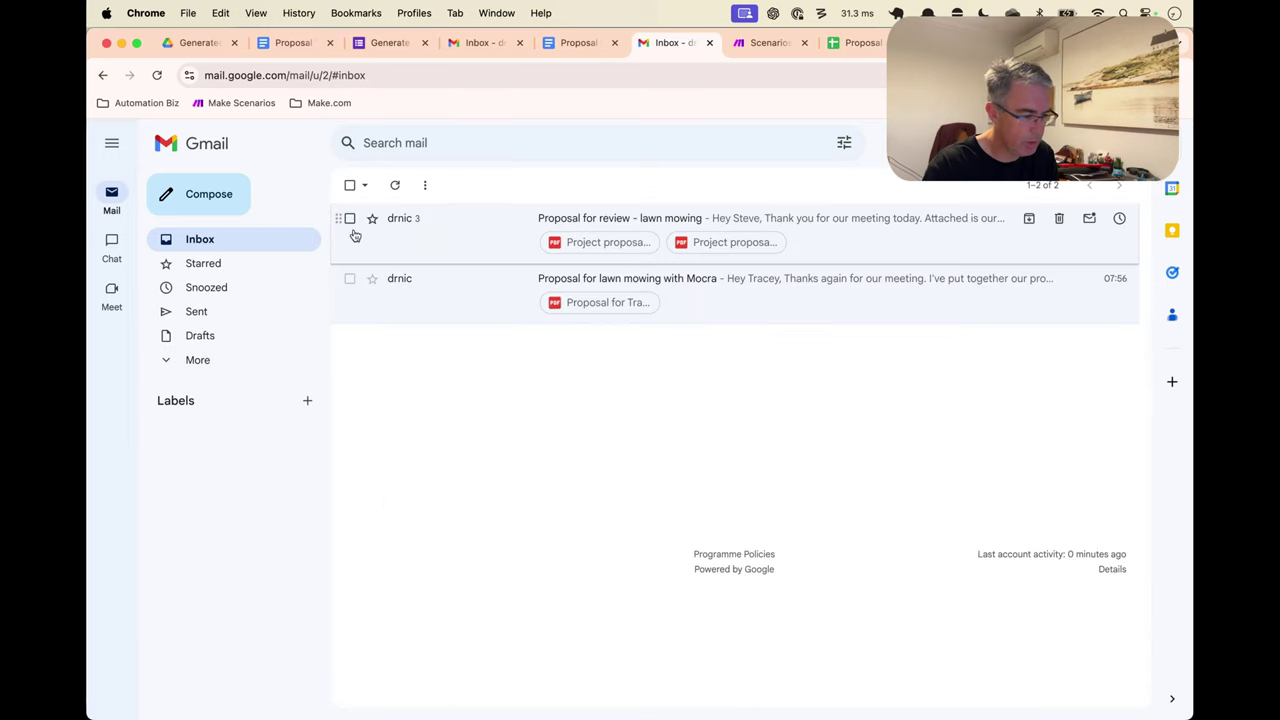
left_click(523, 220)
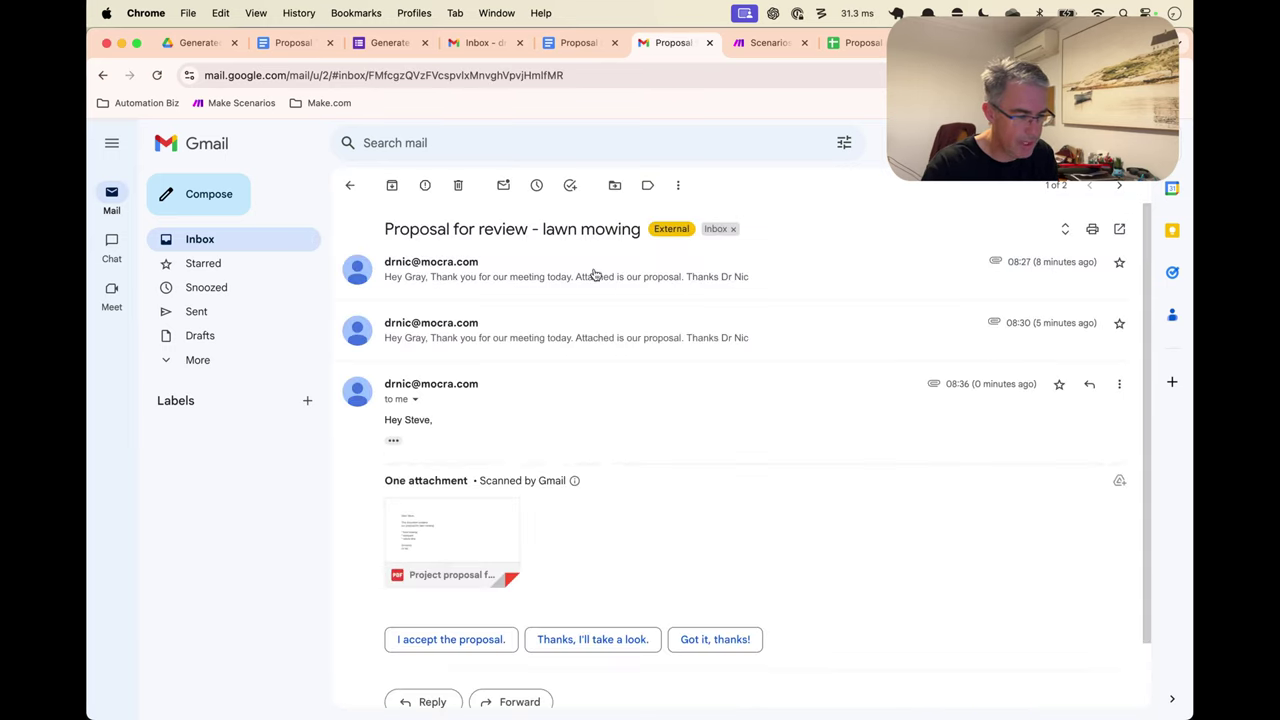
left_click(393, 441)
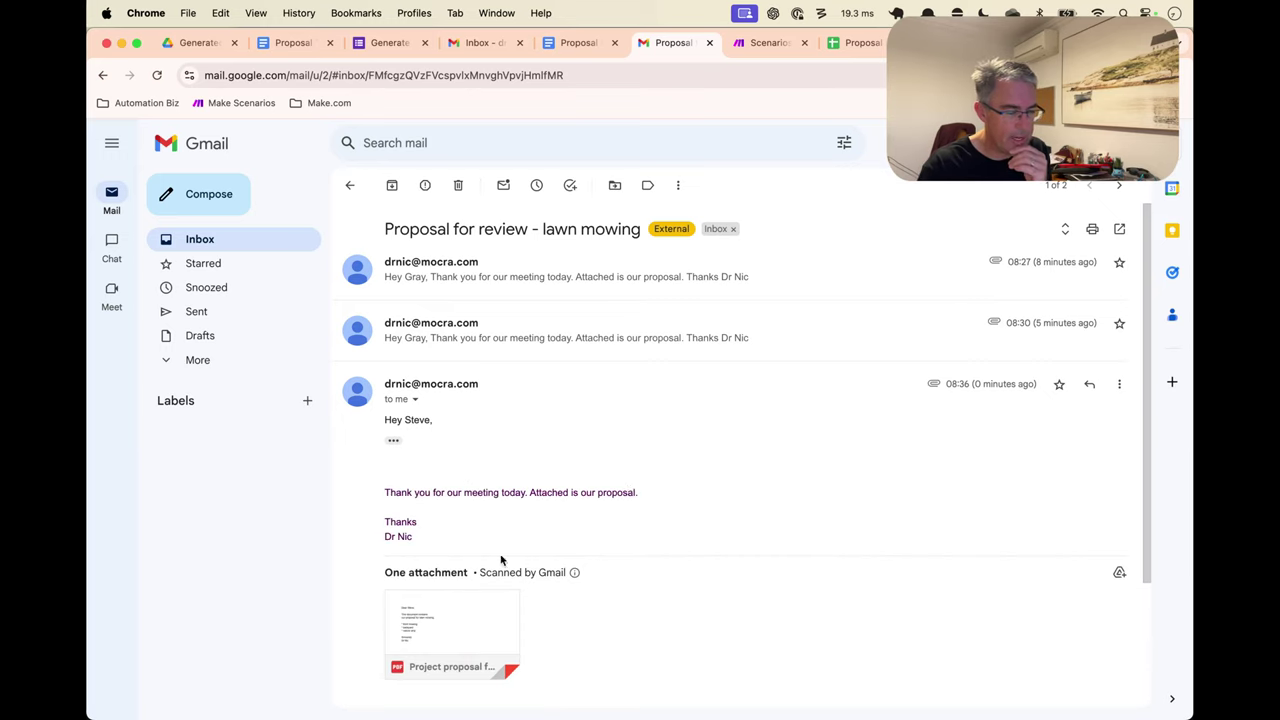
left_click(455, 625)
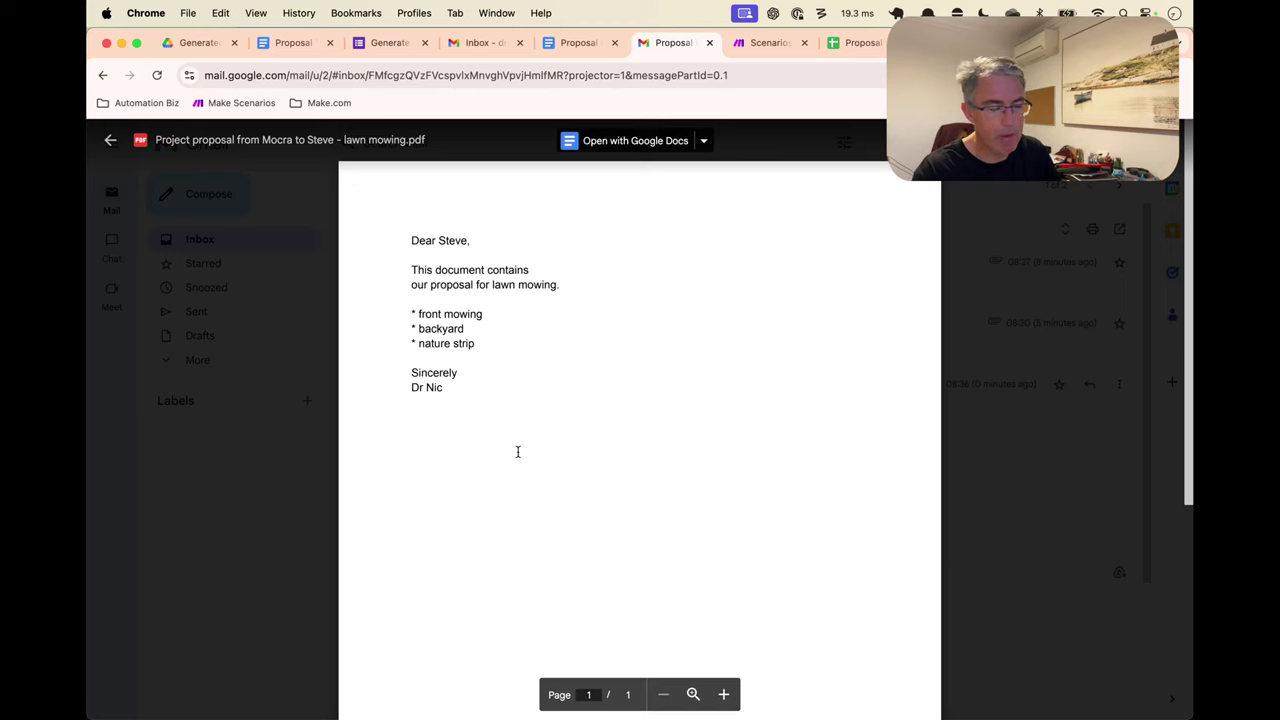
left_click(1095, 485)
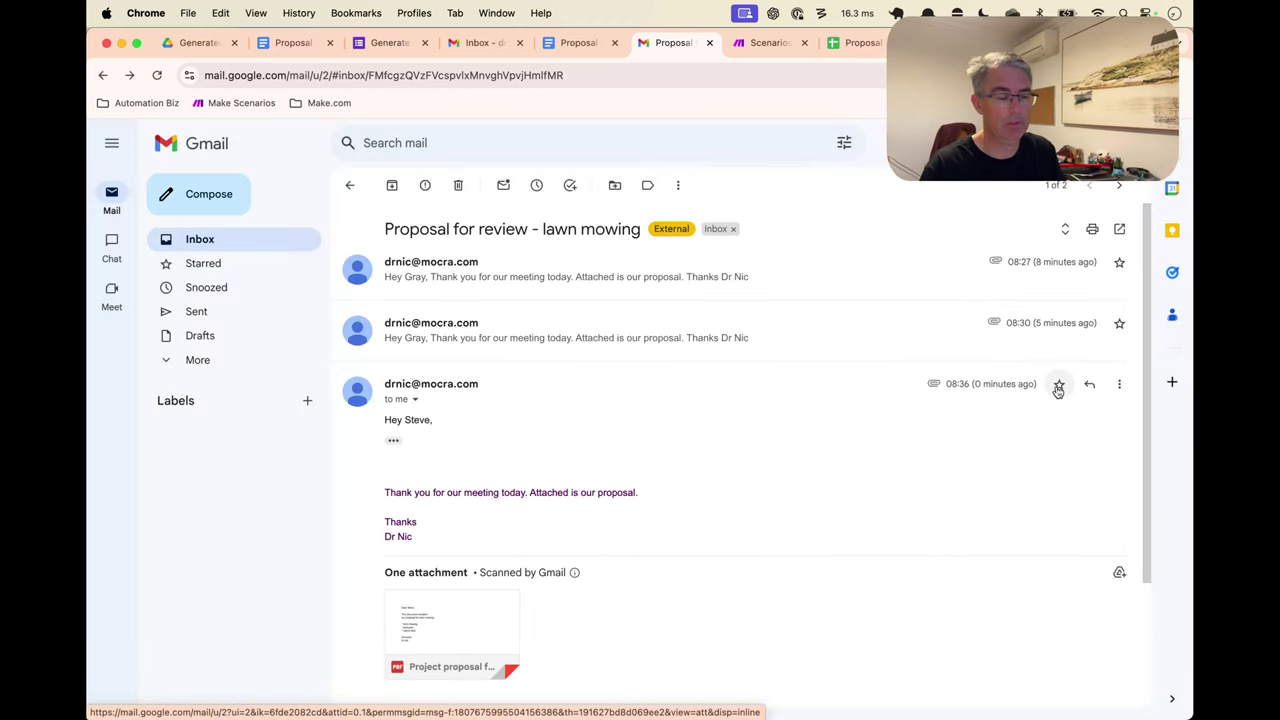
key("ctrl+Tab")
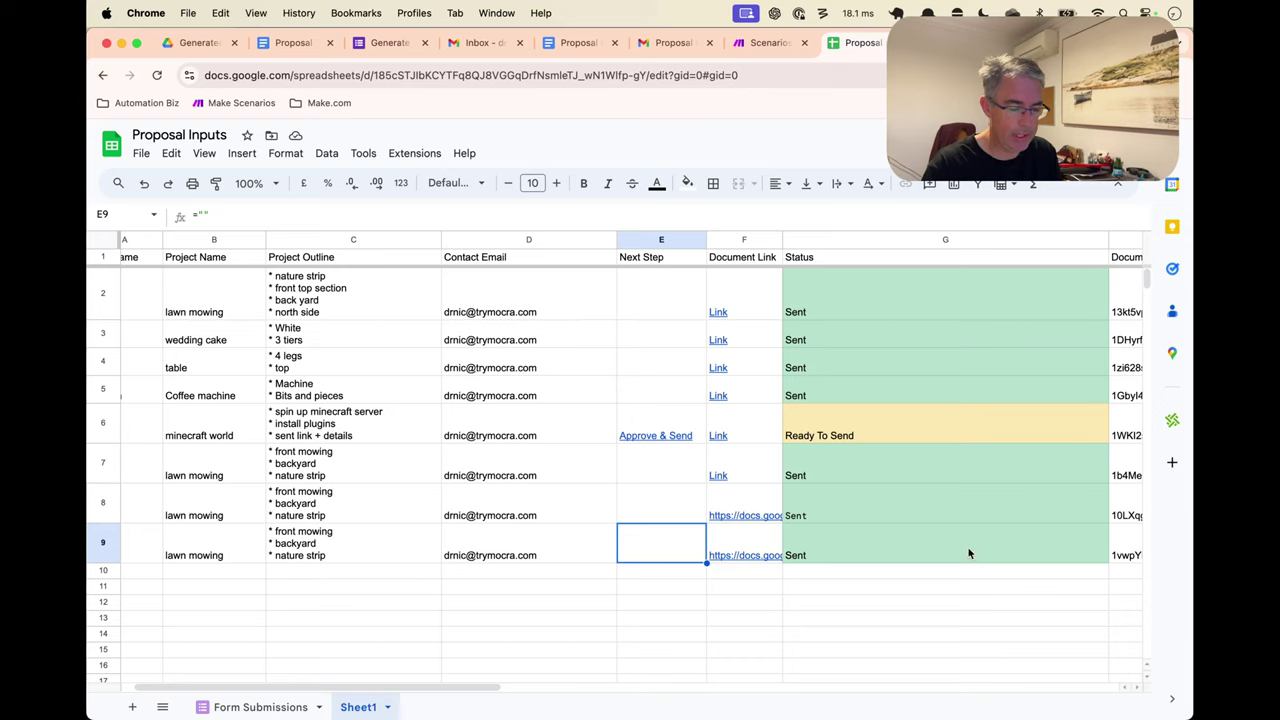
left_click(933, 555)
left_click(677, 555)
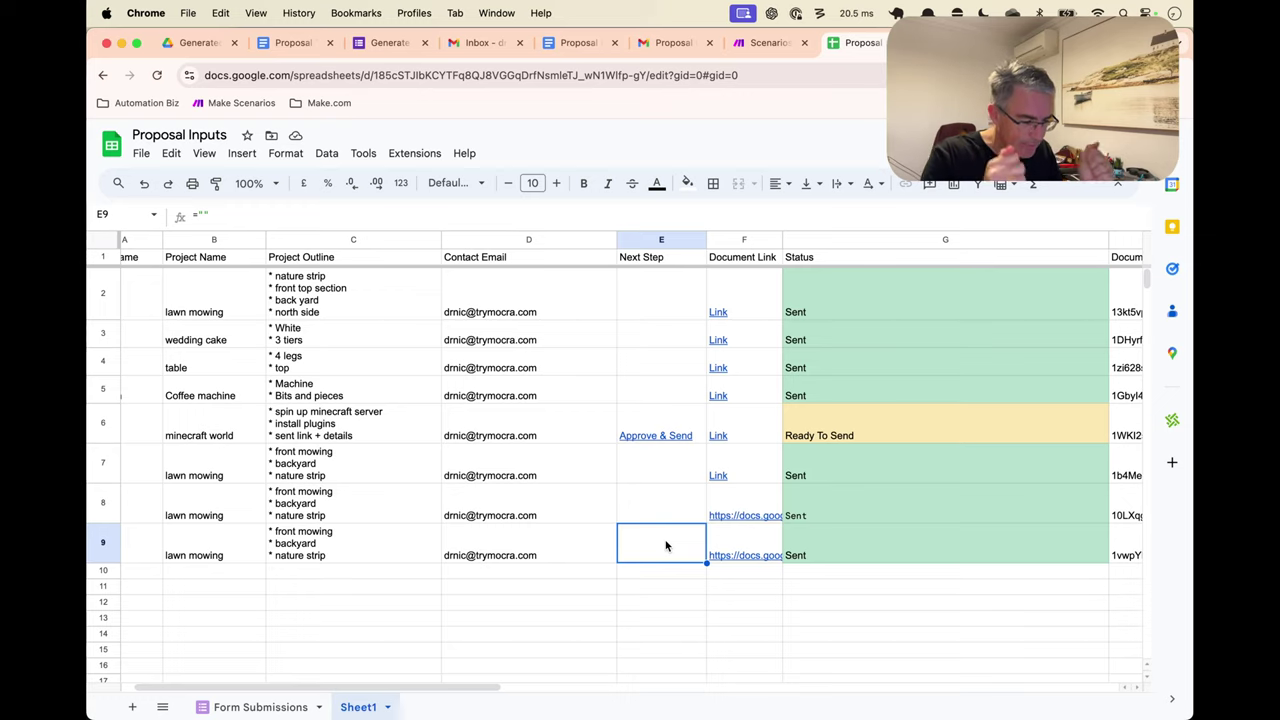
scroll(607, 520, "left", 2)
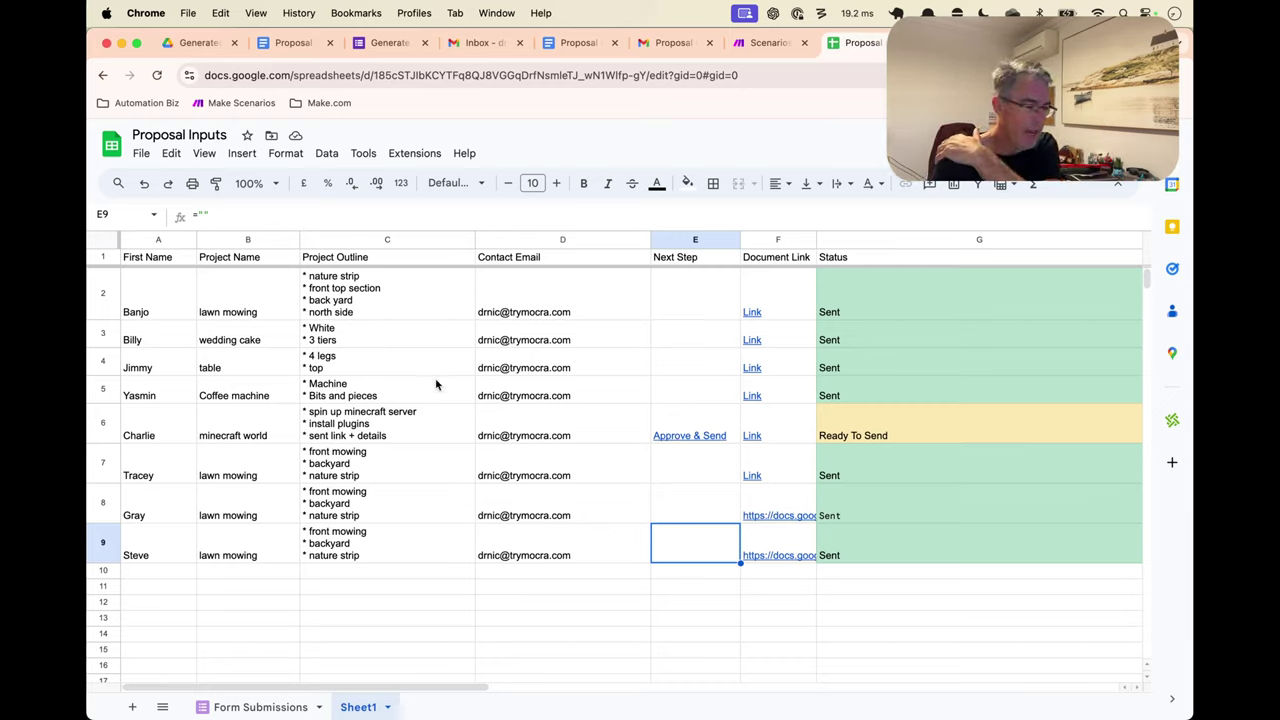
left_click(366, 160)
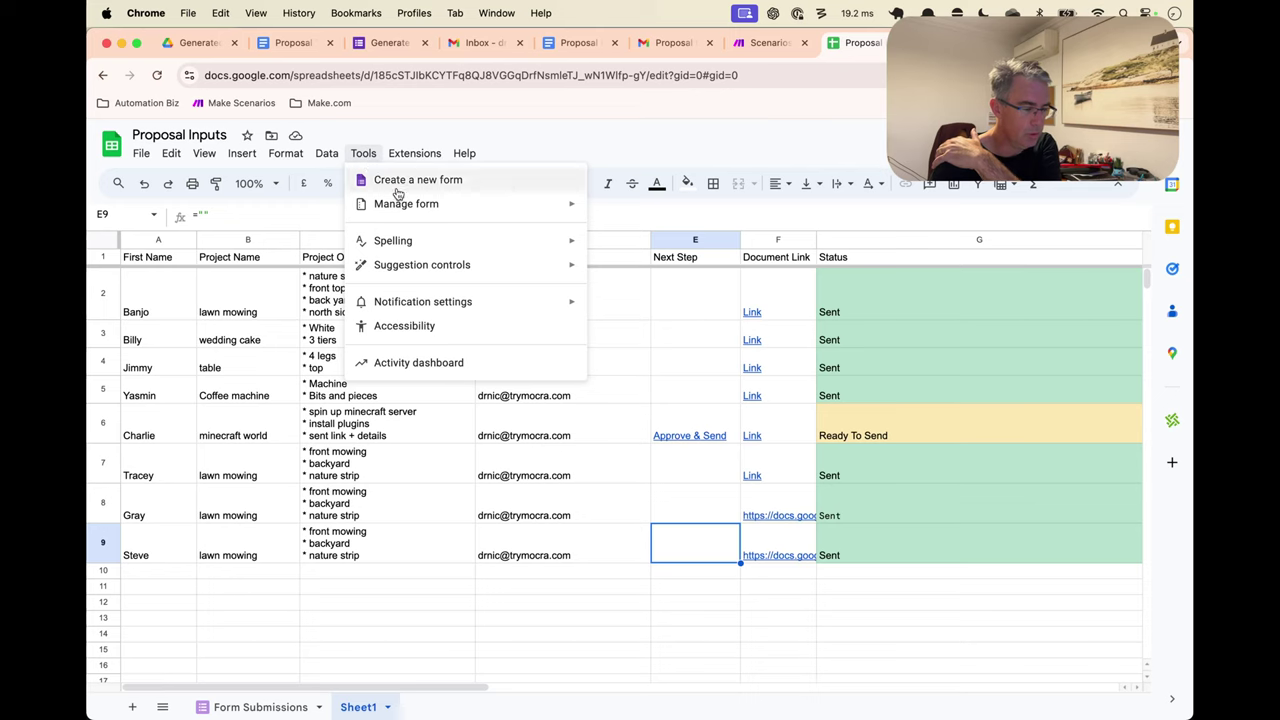
Dismiss the extension options and use the Option+/ menu search to create a new linked form
mouse_move(415, 158)
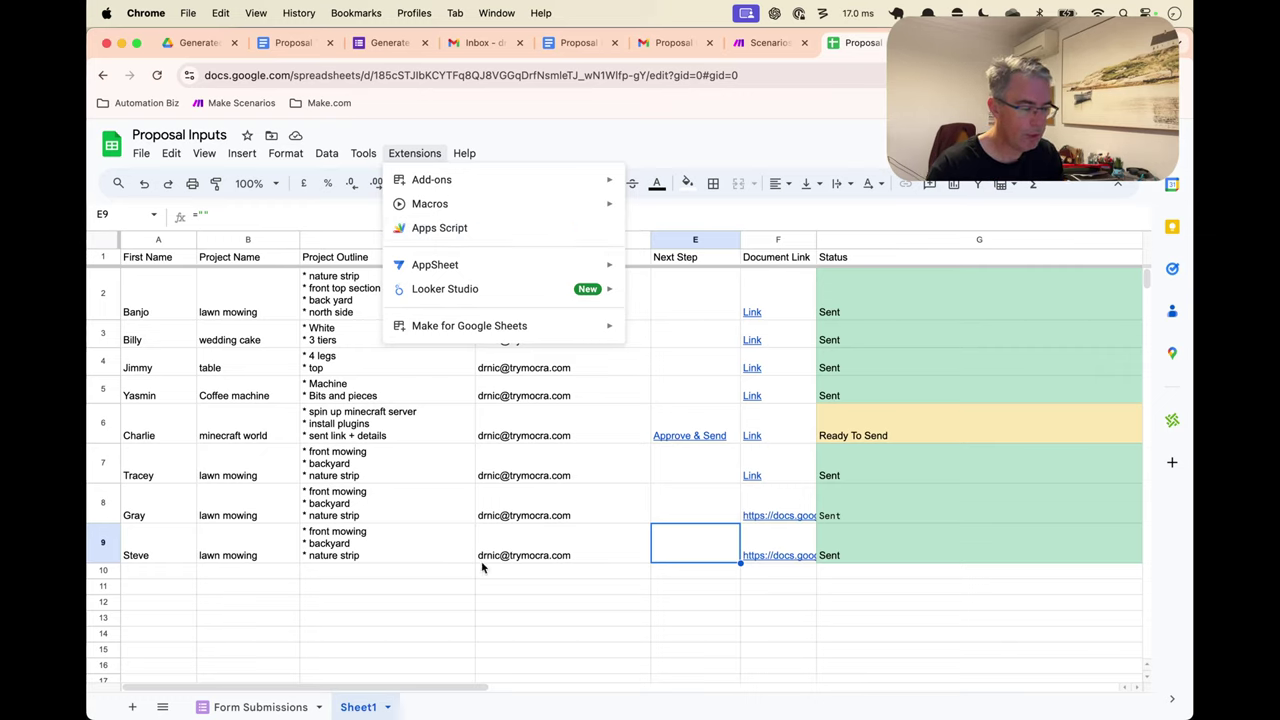
left_click(497, 594)
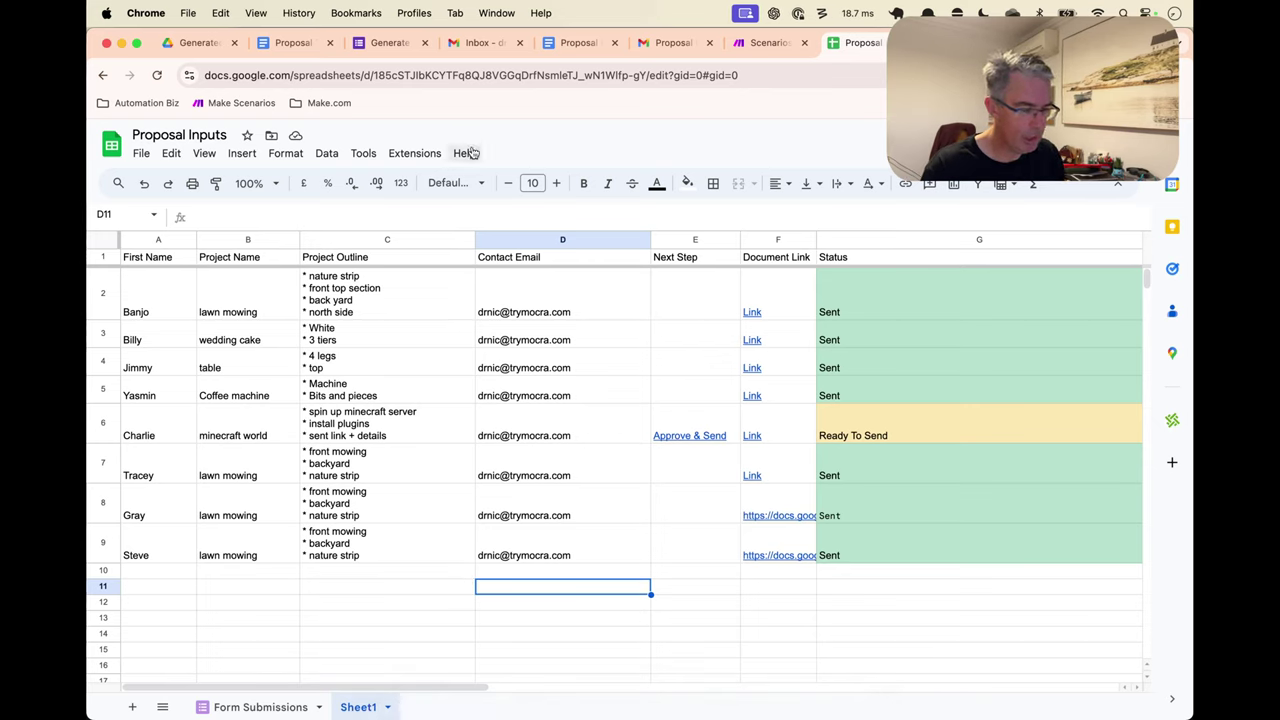
key("alt+slash")
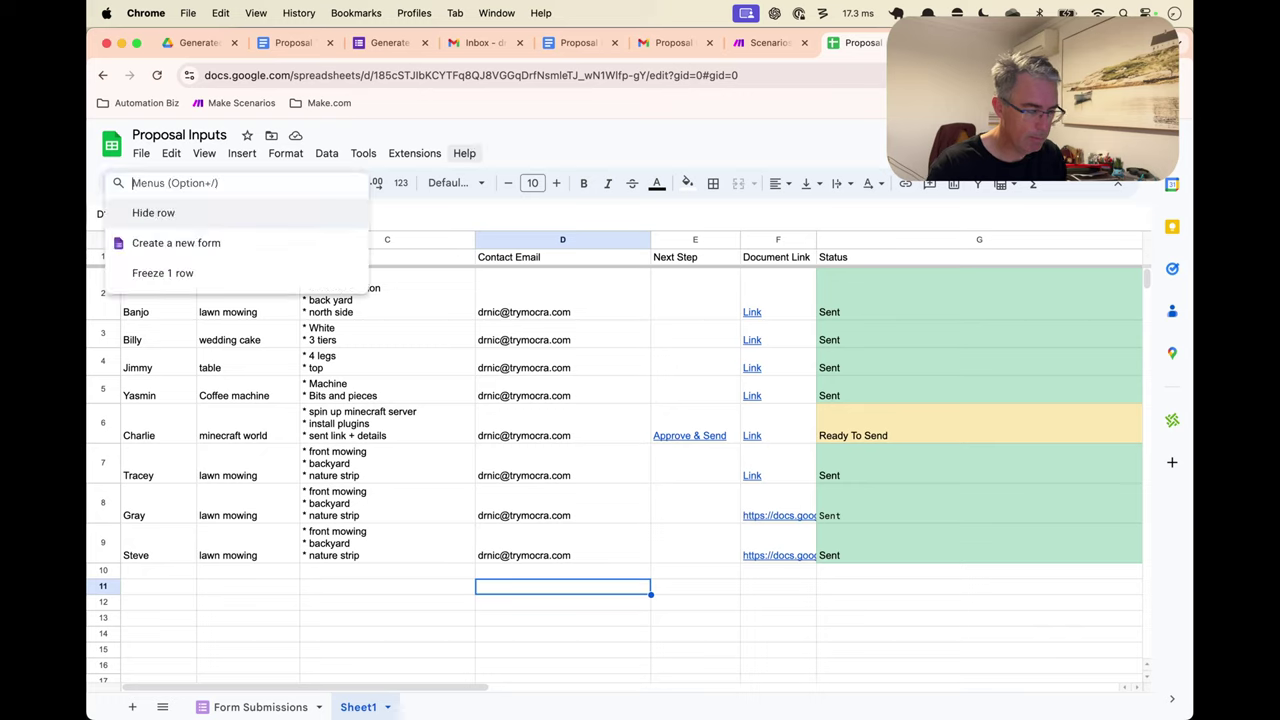
key("Escape")
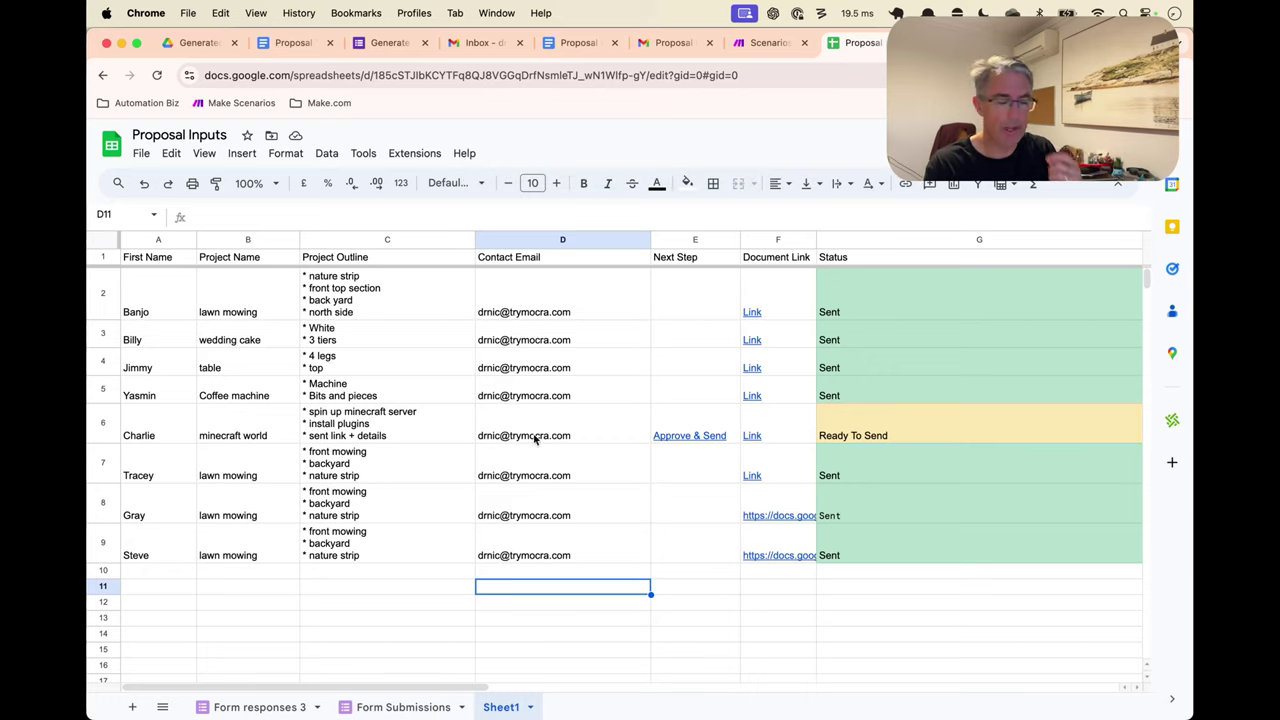
mouse_move(535, 439)
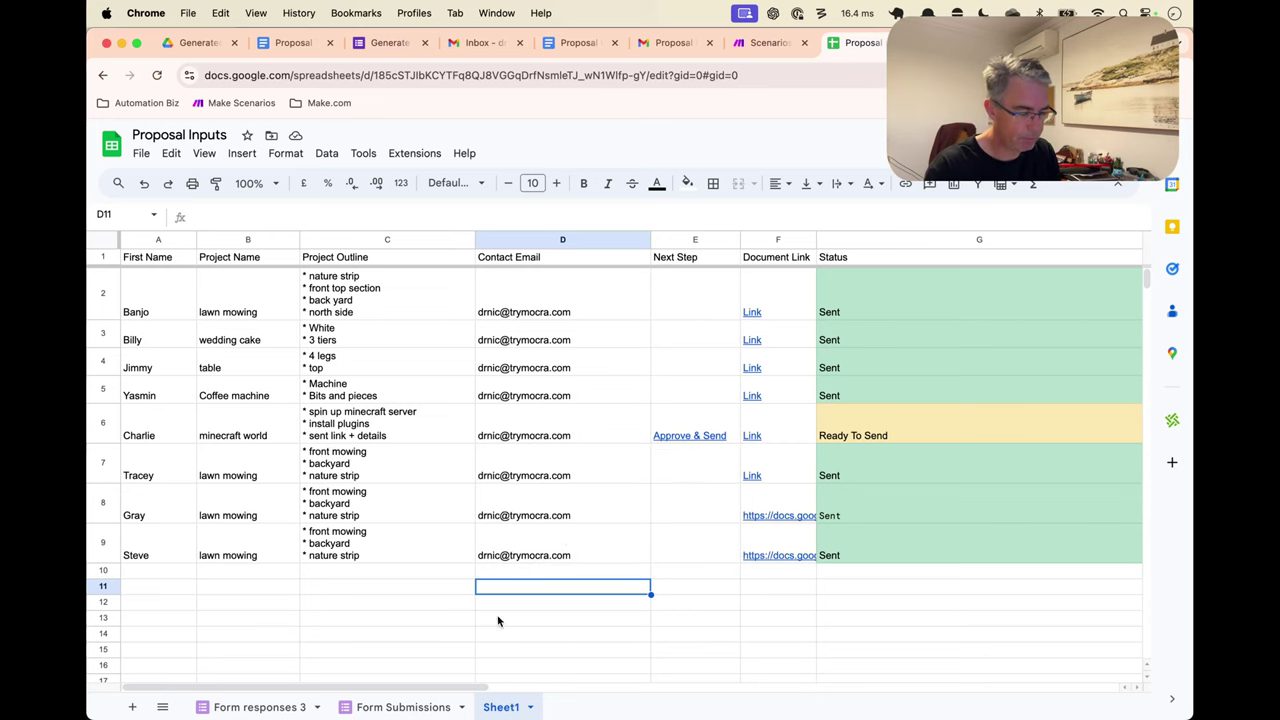
Rename the Form responses 3 sheet to 'Tutorial Submissions' and open a new browser tab
left_click(260, 707)
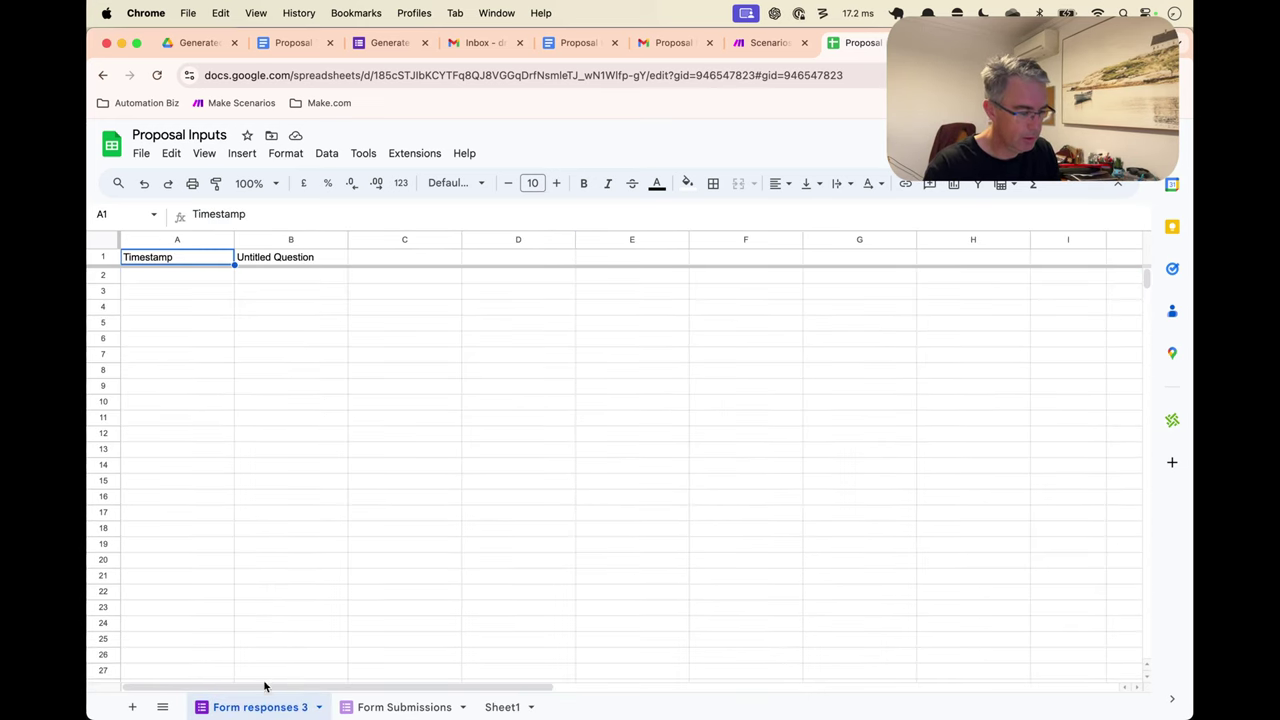
double_click(262, 707)
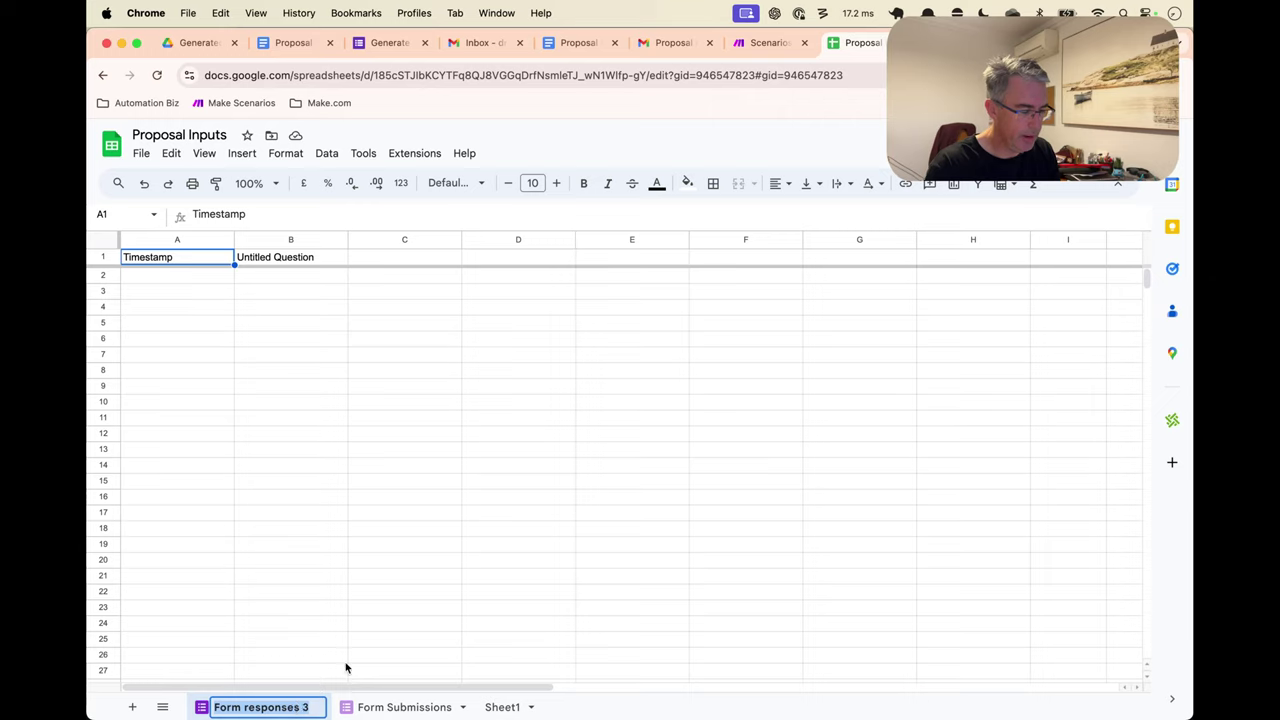
type("Tutror")
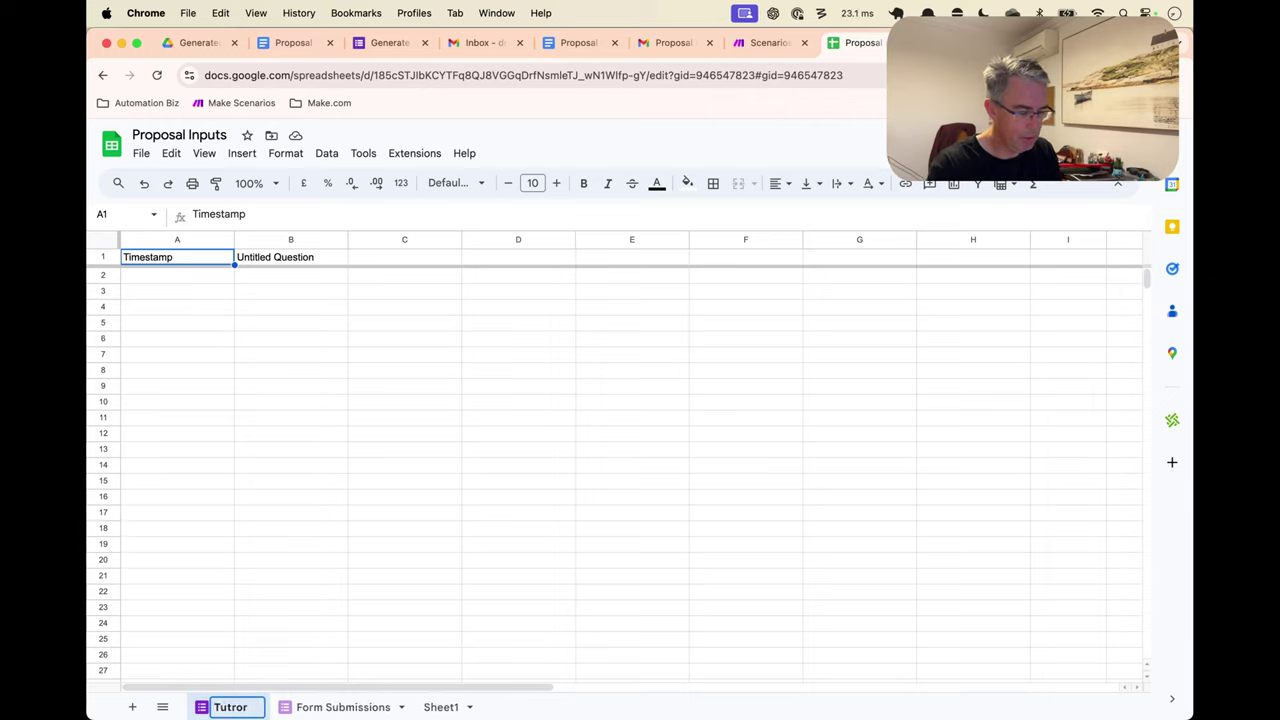
key("BackSpace")
key("BackSpace")
key("BackSpace")
type("orial R")
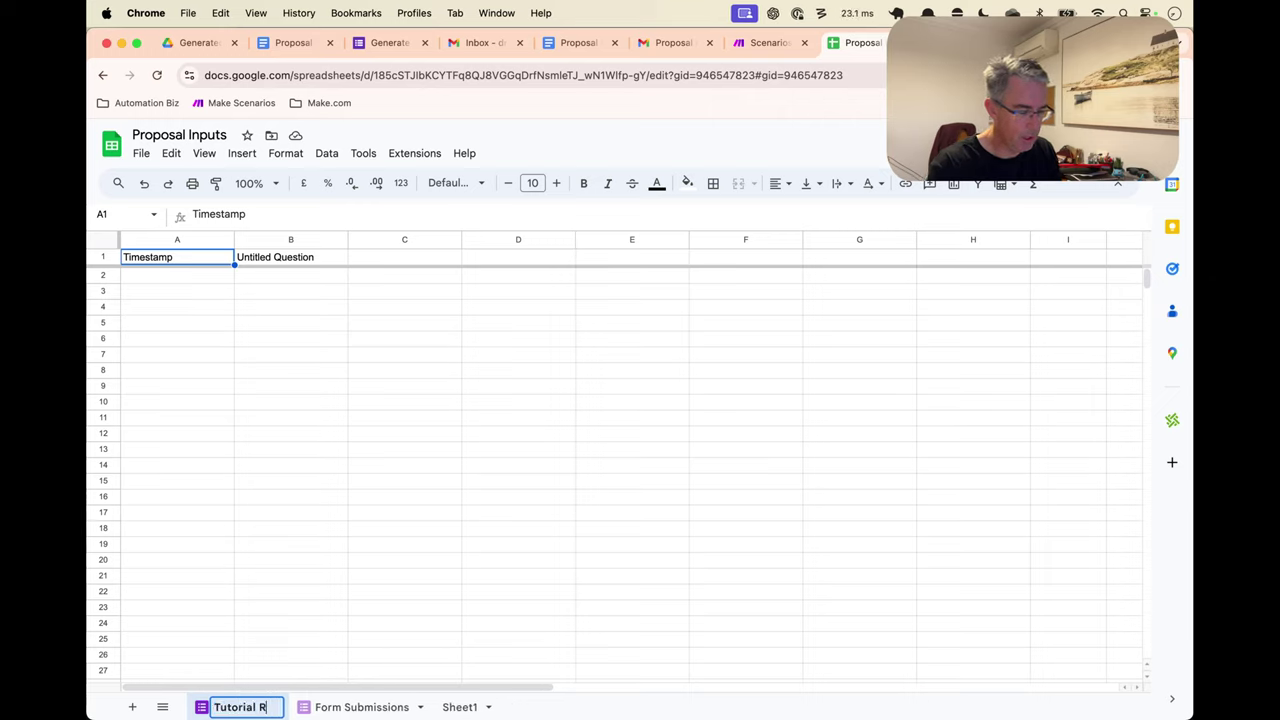
key("BackSpace")
type("Submissions")
key("Return")
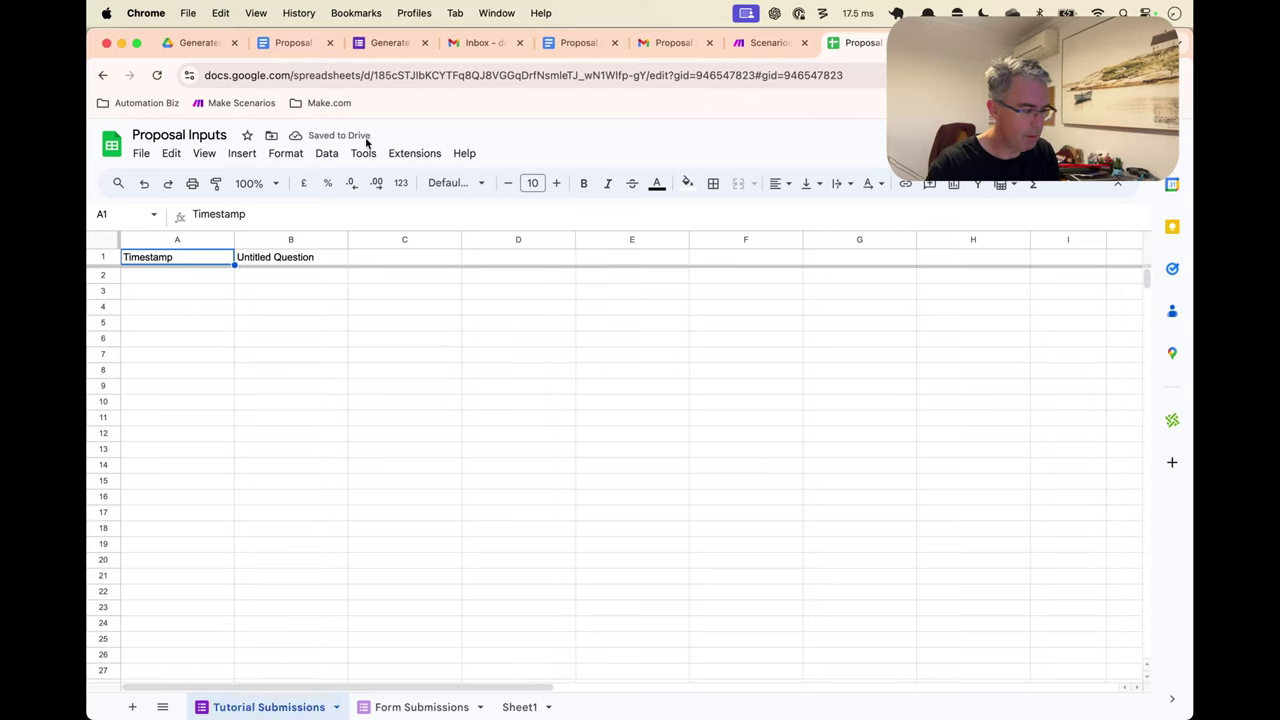
left_click(334, 704)
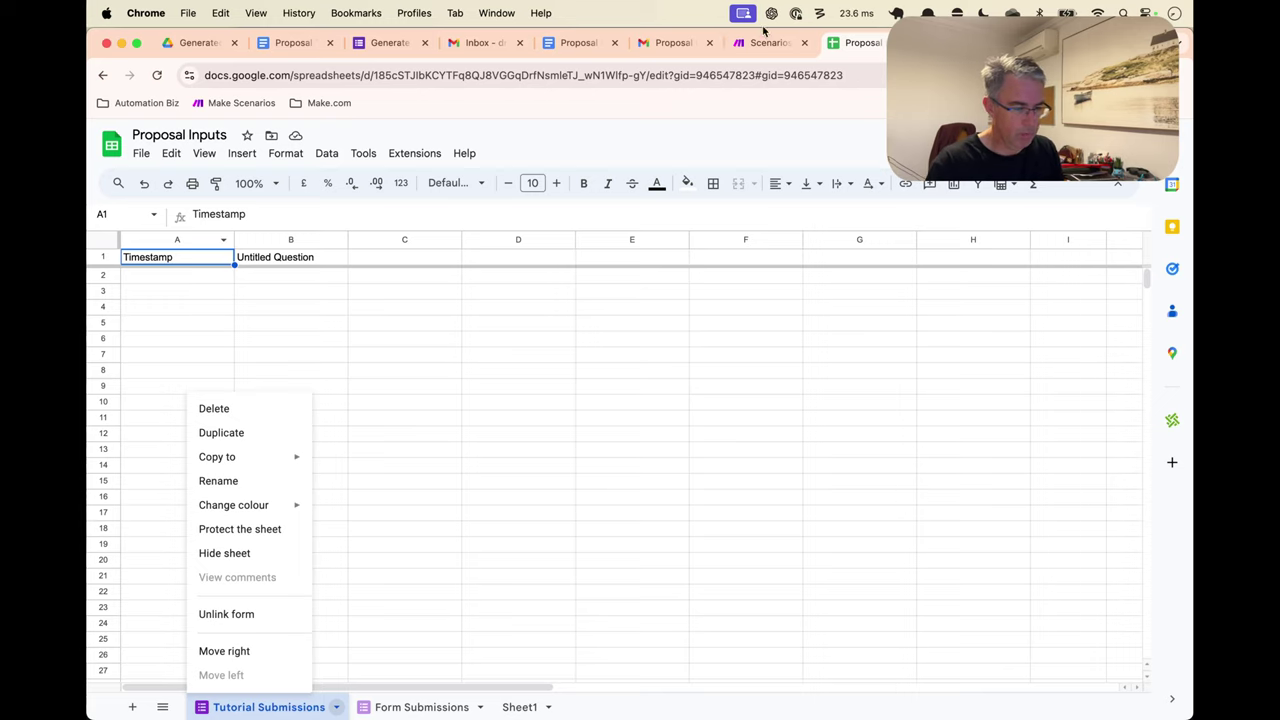
left_click(539, 146)
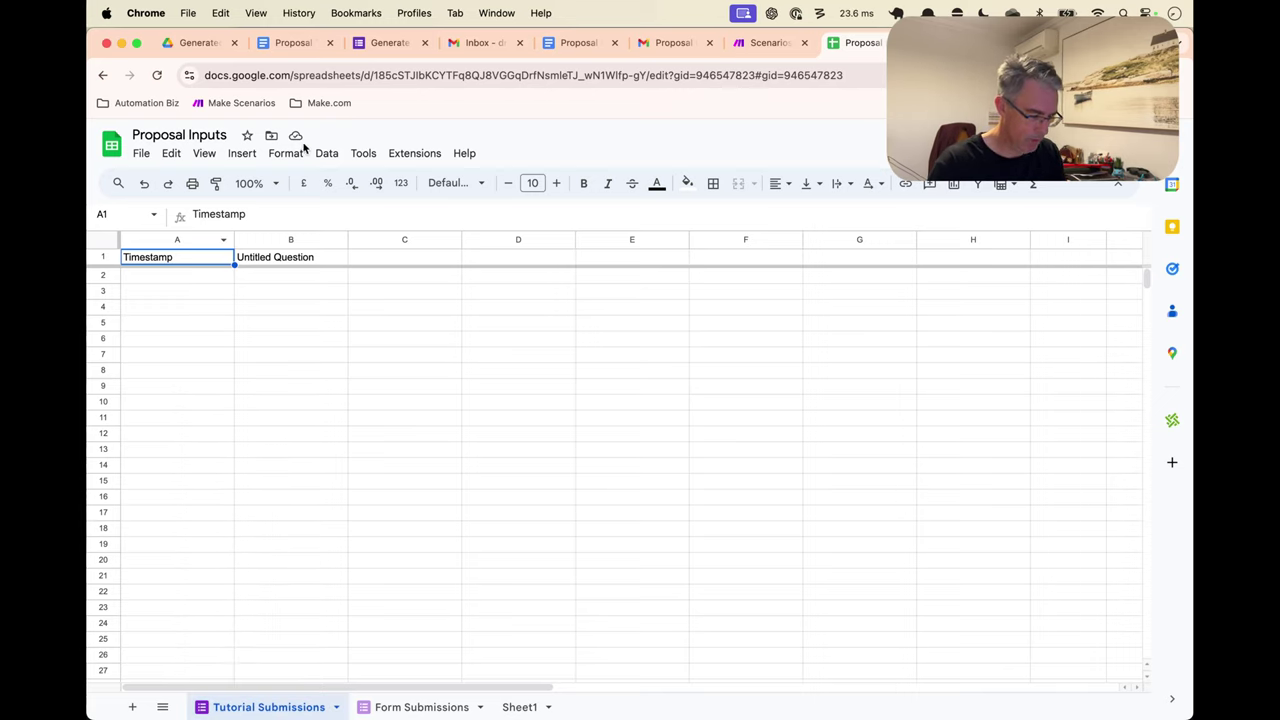
key("super+t")
Search 'forms google' and open the recent Proposal Inputs form in Google Forms
type("forms goog")
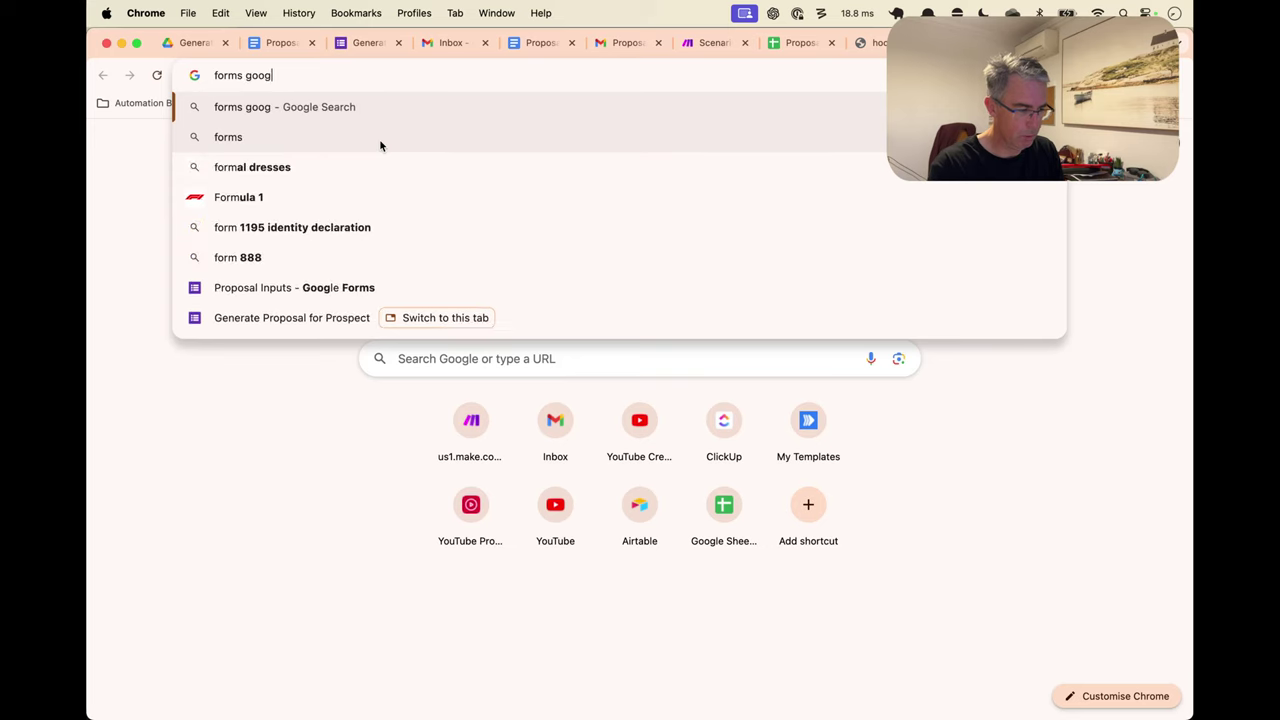
type("le")
key("Return")
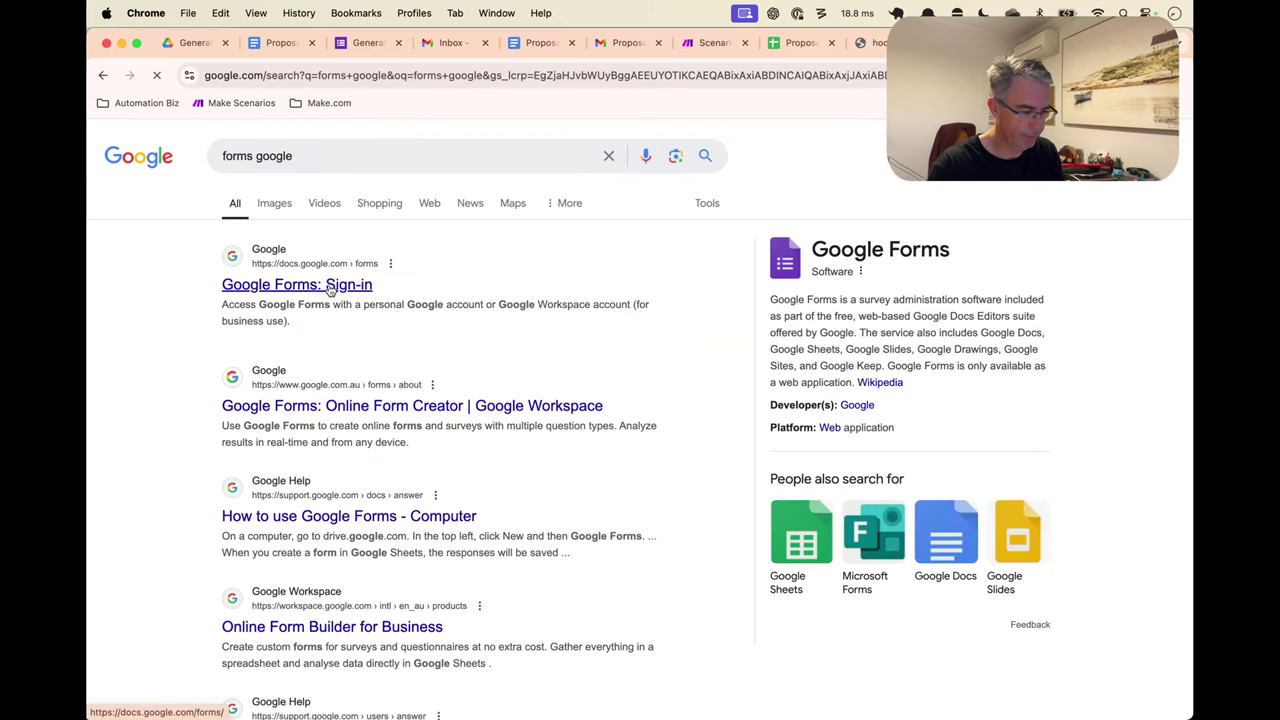
left_click(330, 286)
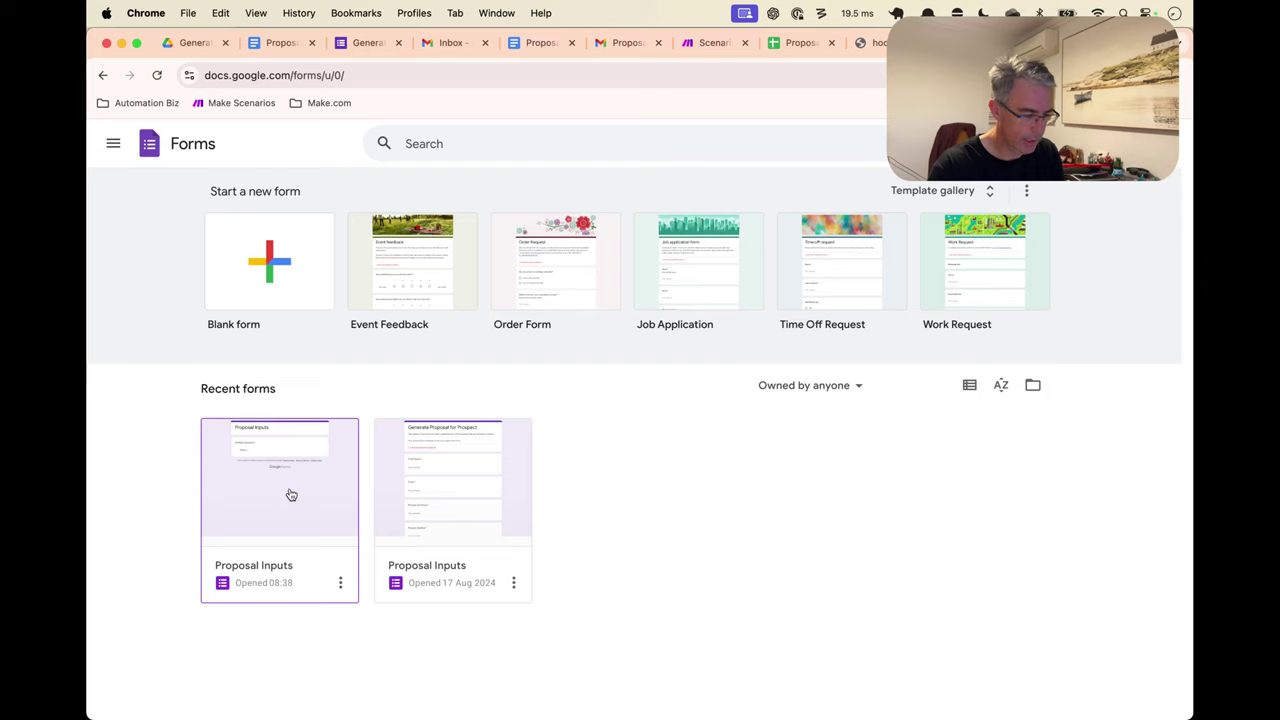
left_click(290, 493)
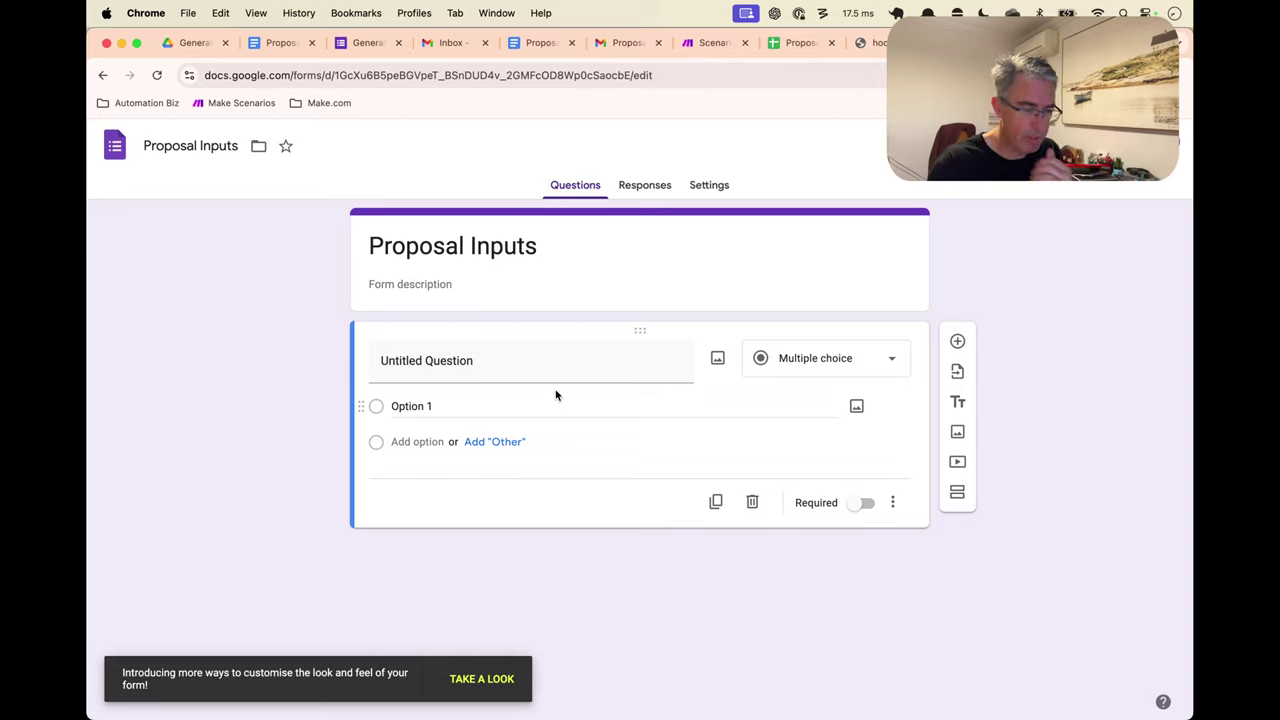
Start replacing the form title with 'New Prosposal for Prospect'
left_click(532, 233)
key("super+a")
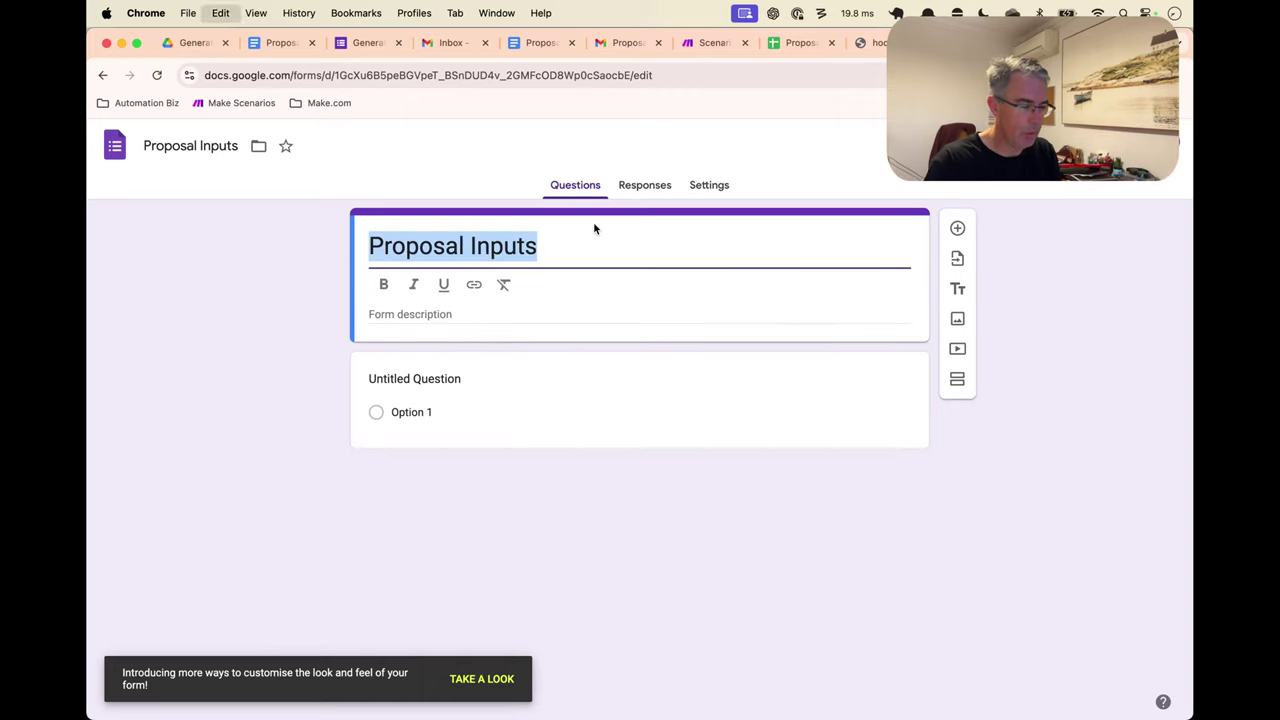
type("New Pros")
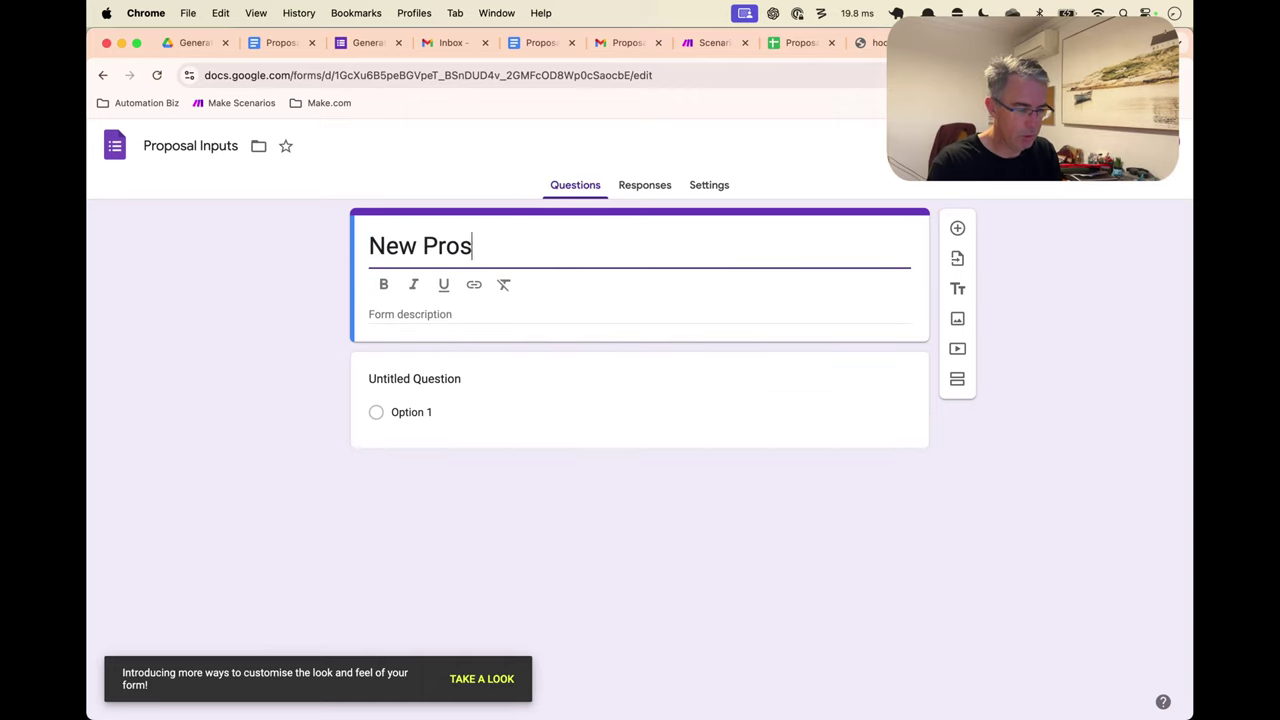
type("posal for Prsoe")
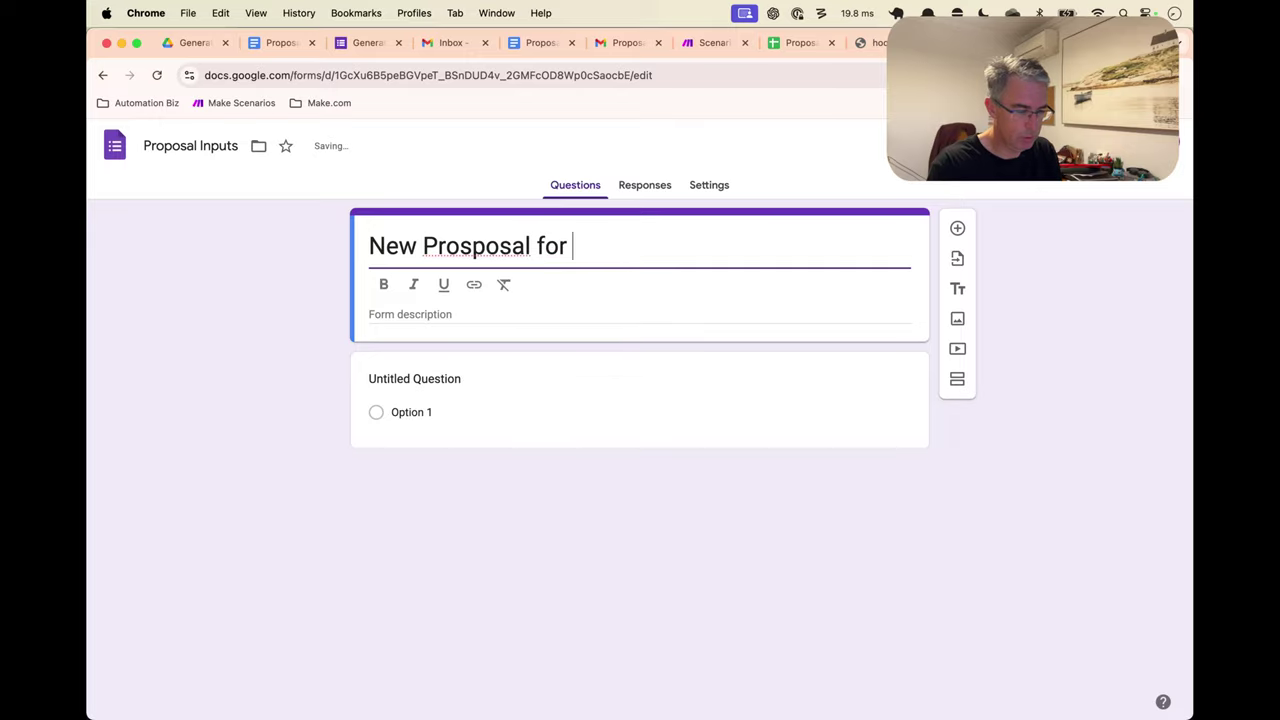
key("BackSpace")
key("BackSpace")
key("BackSpace")
Finish the title and enter the description 'Please provide all data that we use for our proposal generation.'
type("ospect")
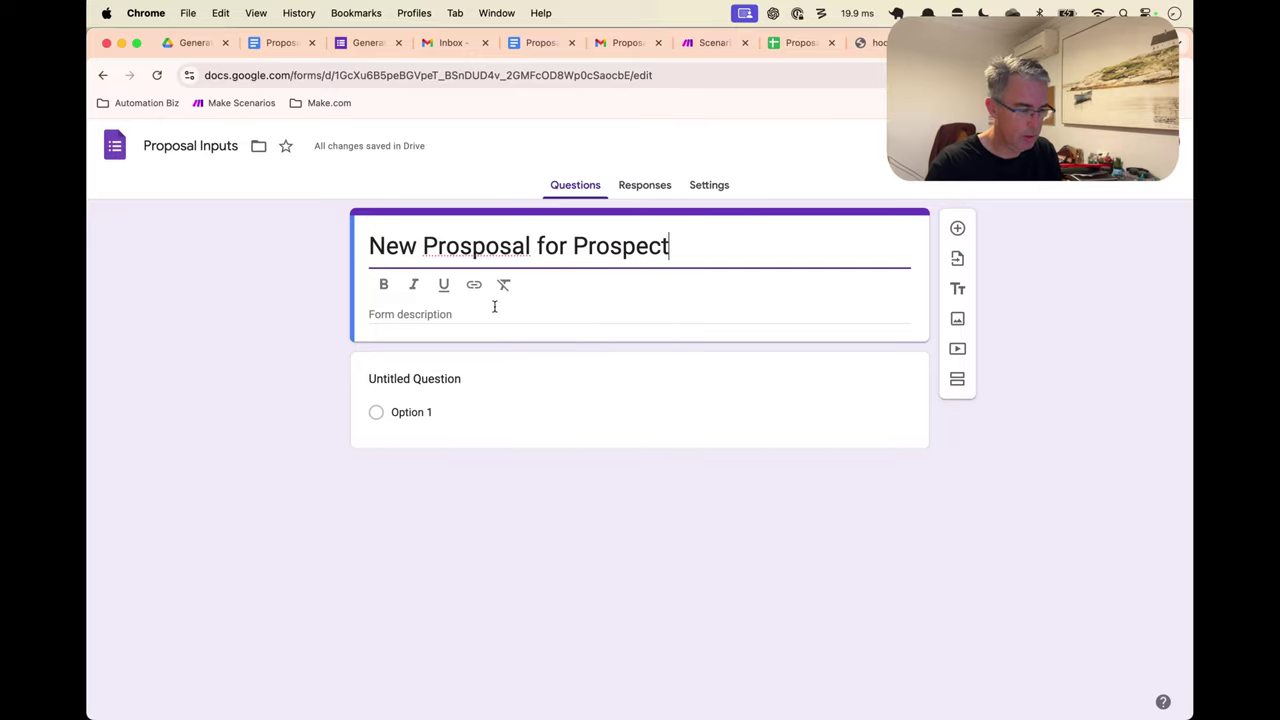
left_click(475, 316)
type("P")
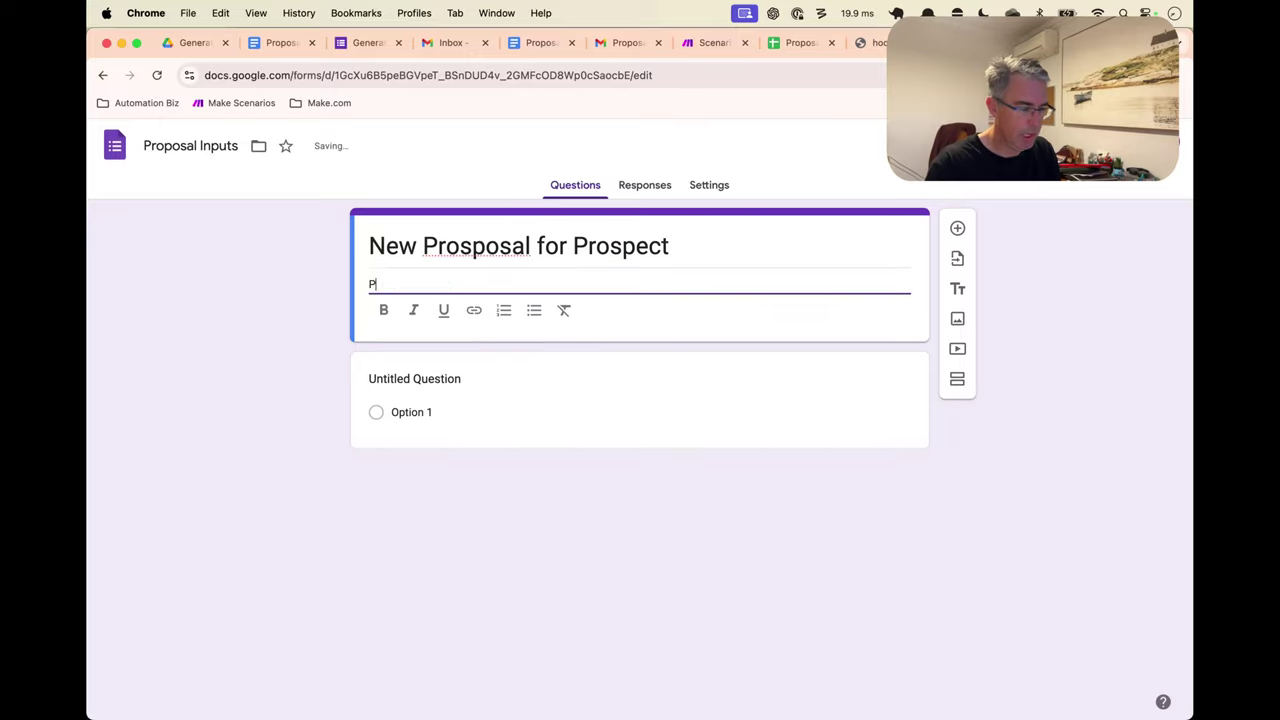
type("lease prov")
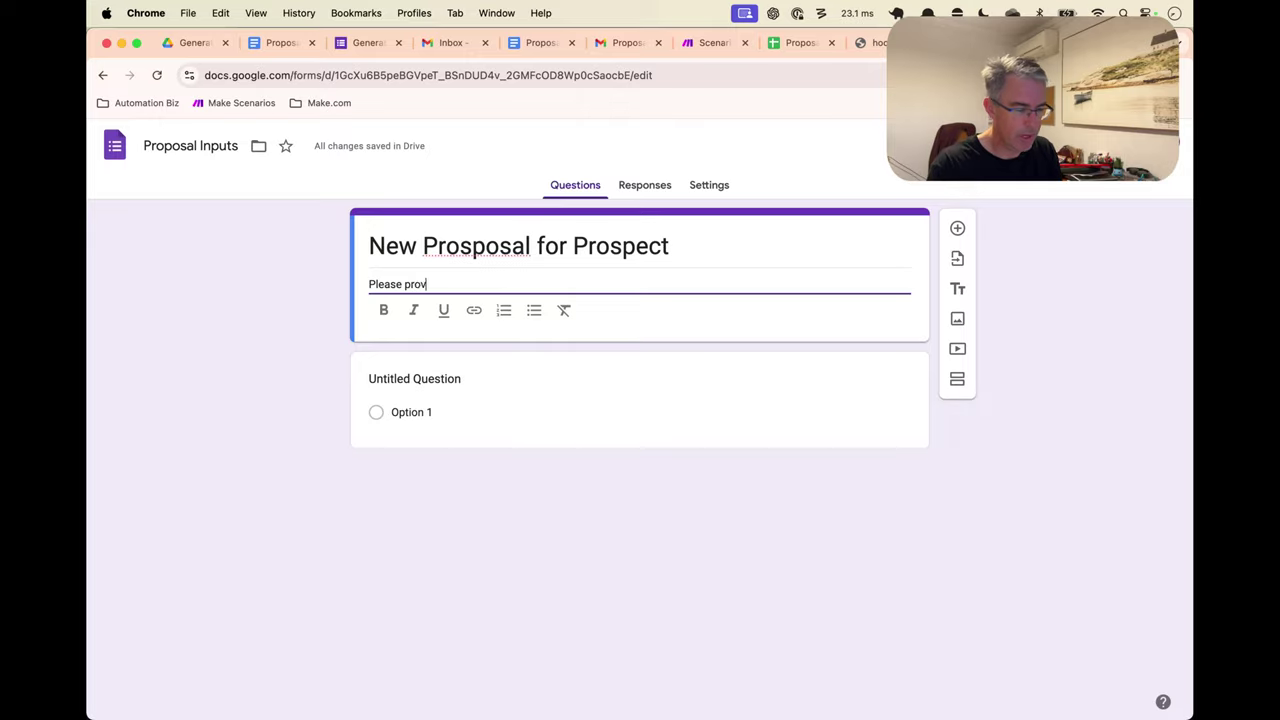
type("ide all data ")
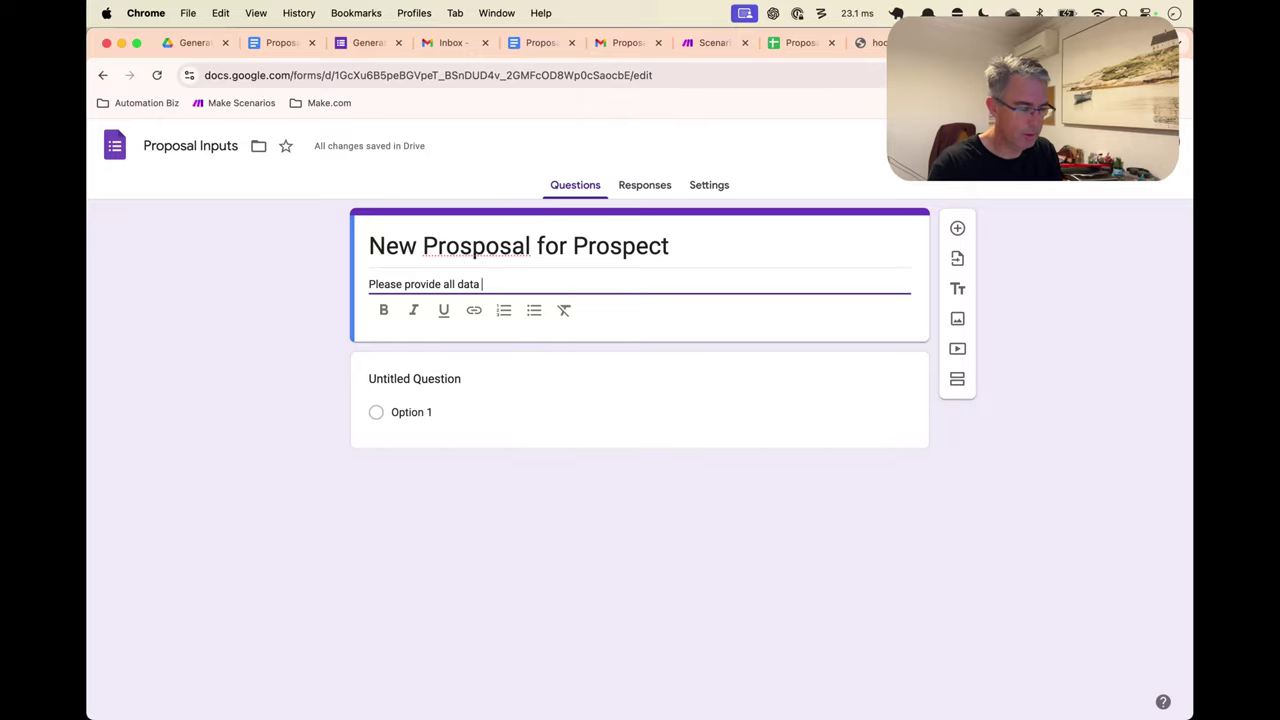
type("that we use")
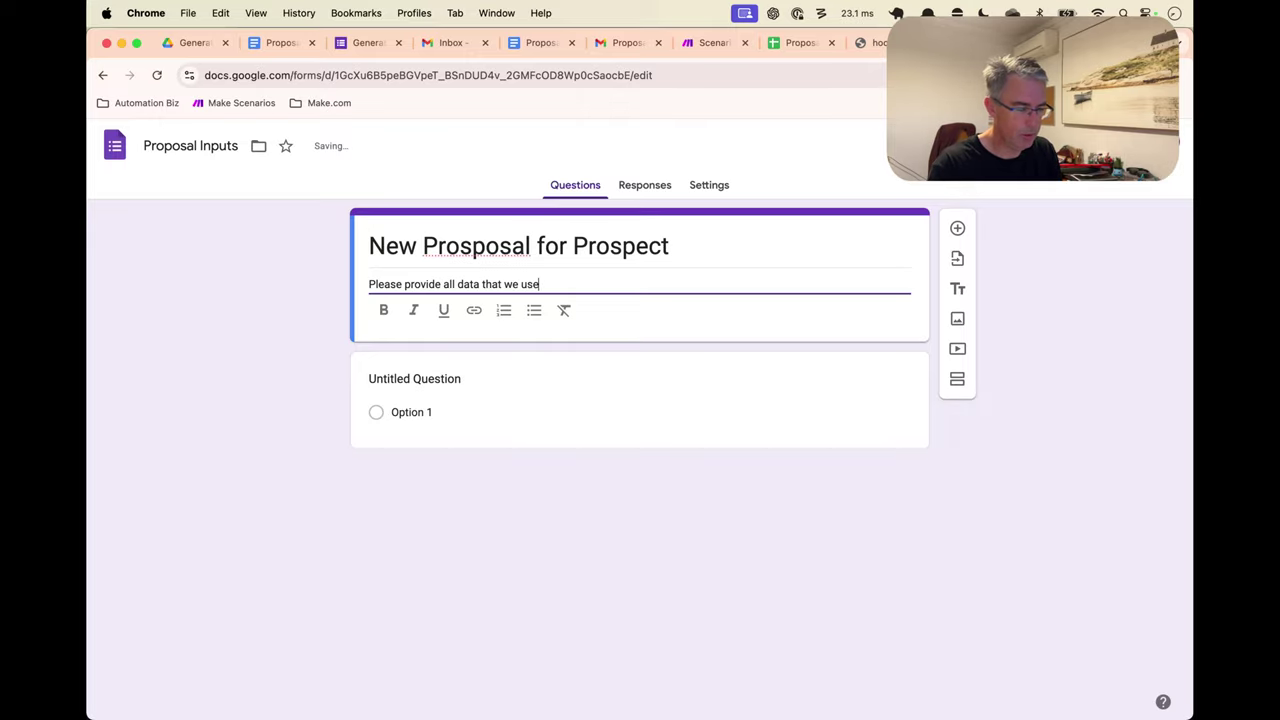
type(" for our propo")
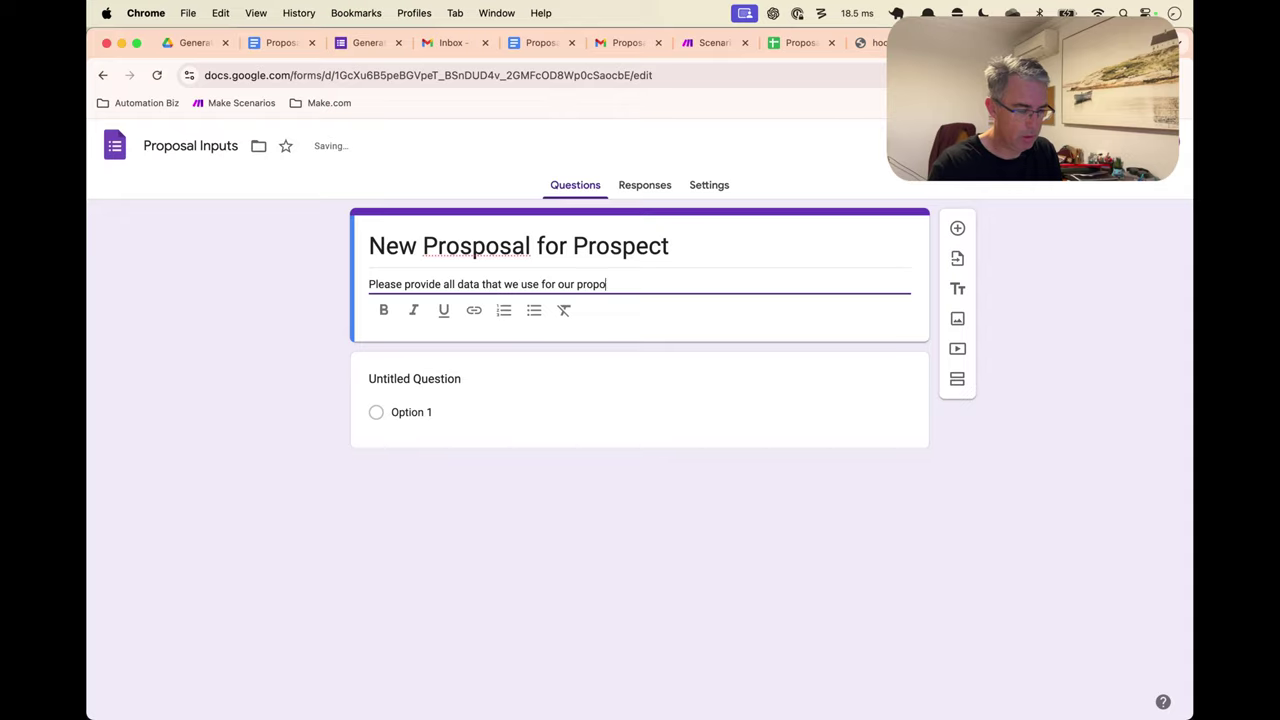
type("sal generation.")
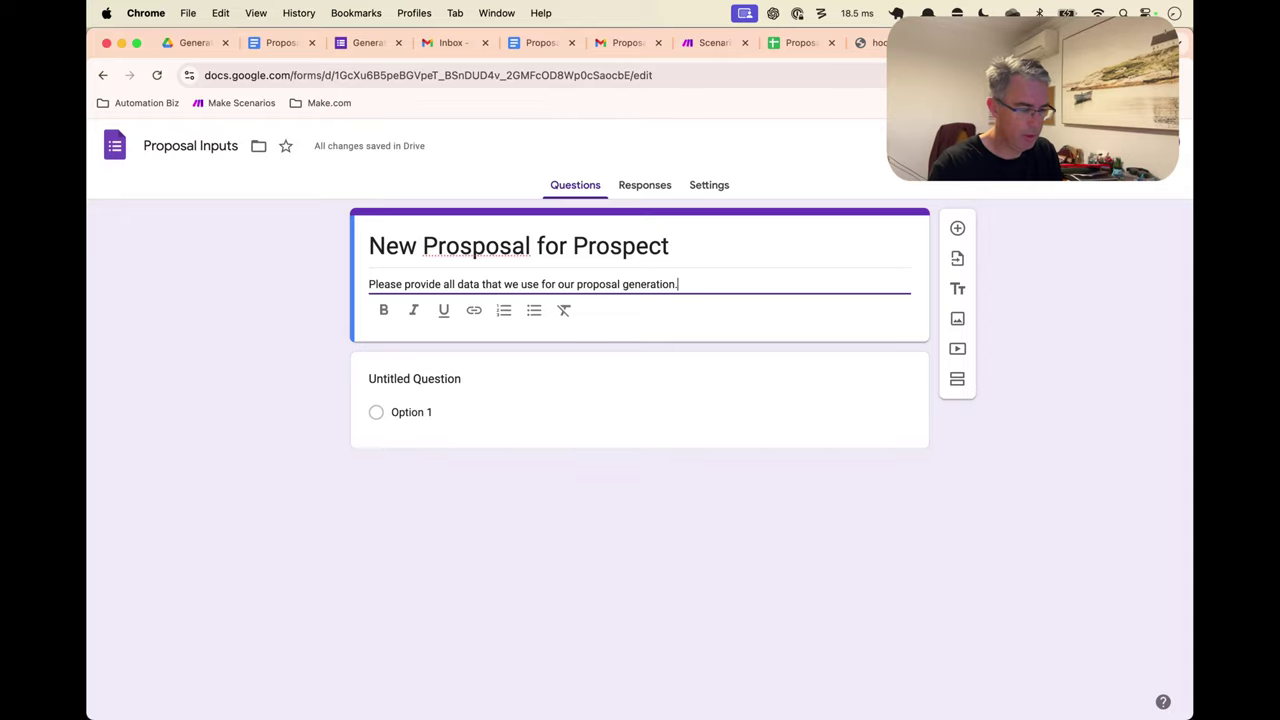
left_click(425, 379)
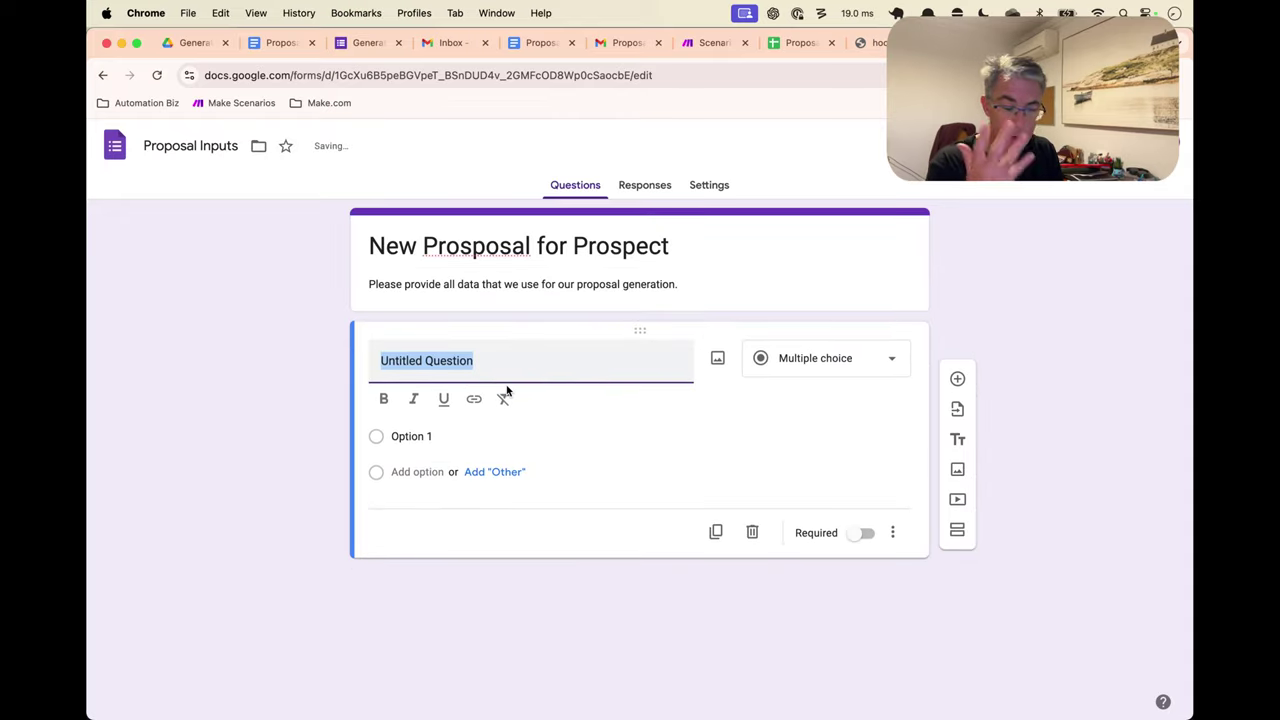
Title the first question 'First Name', set it to Short answer, and mark it required
type("First Nam")
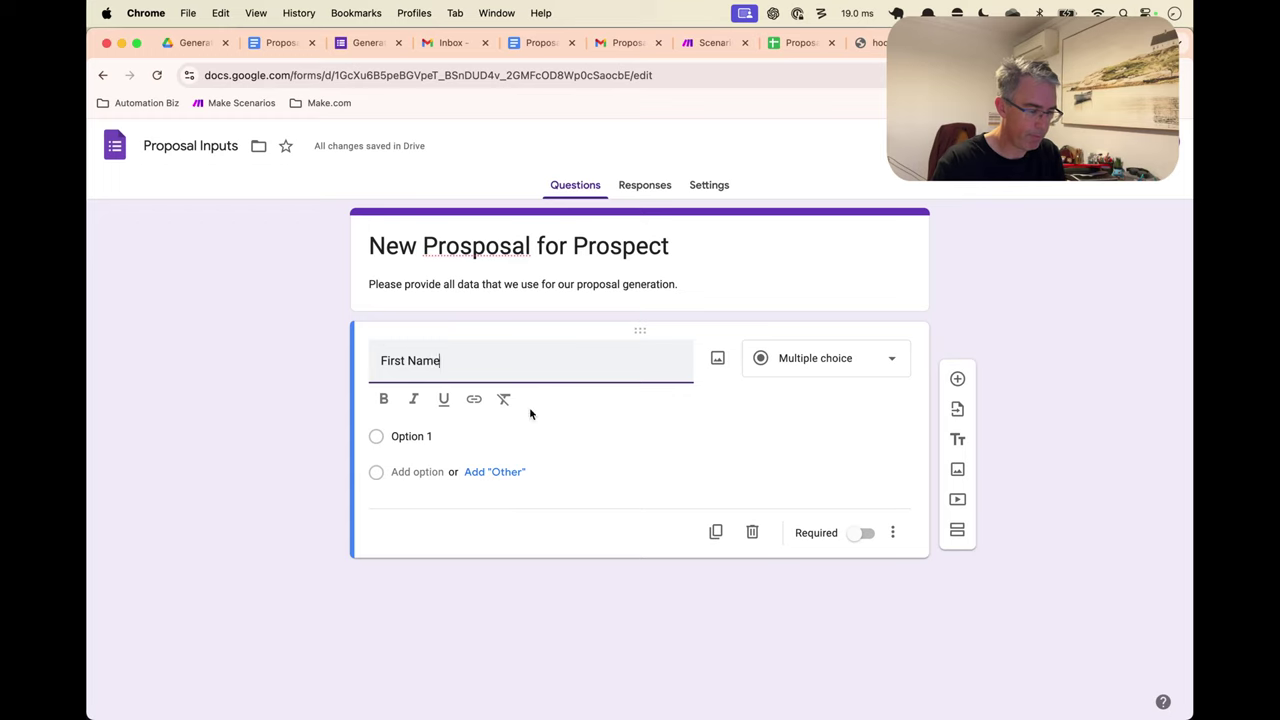
type("e")
left_click(812, 358)
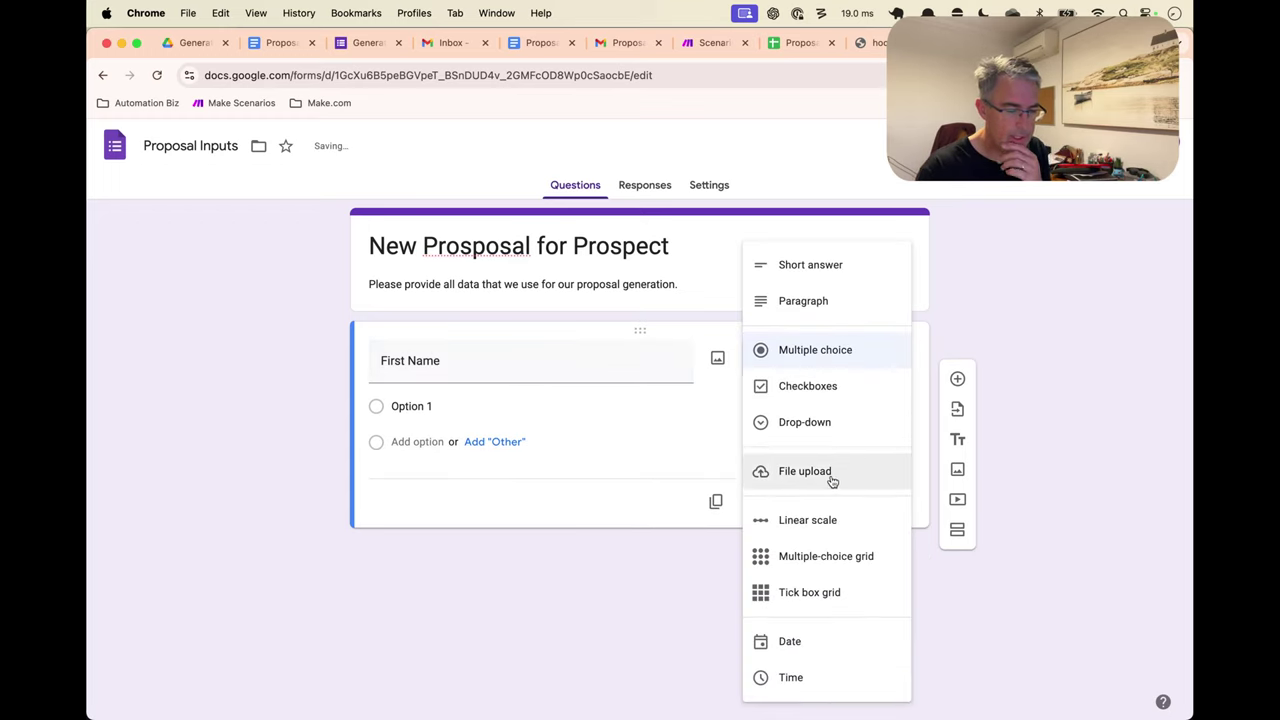
left_click(833, 278)
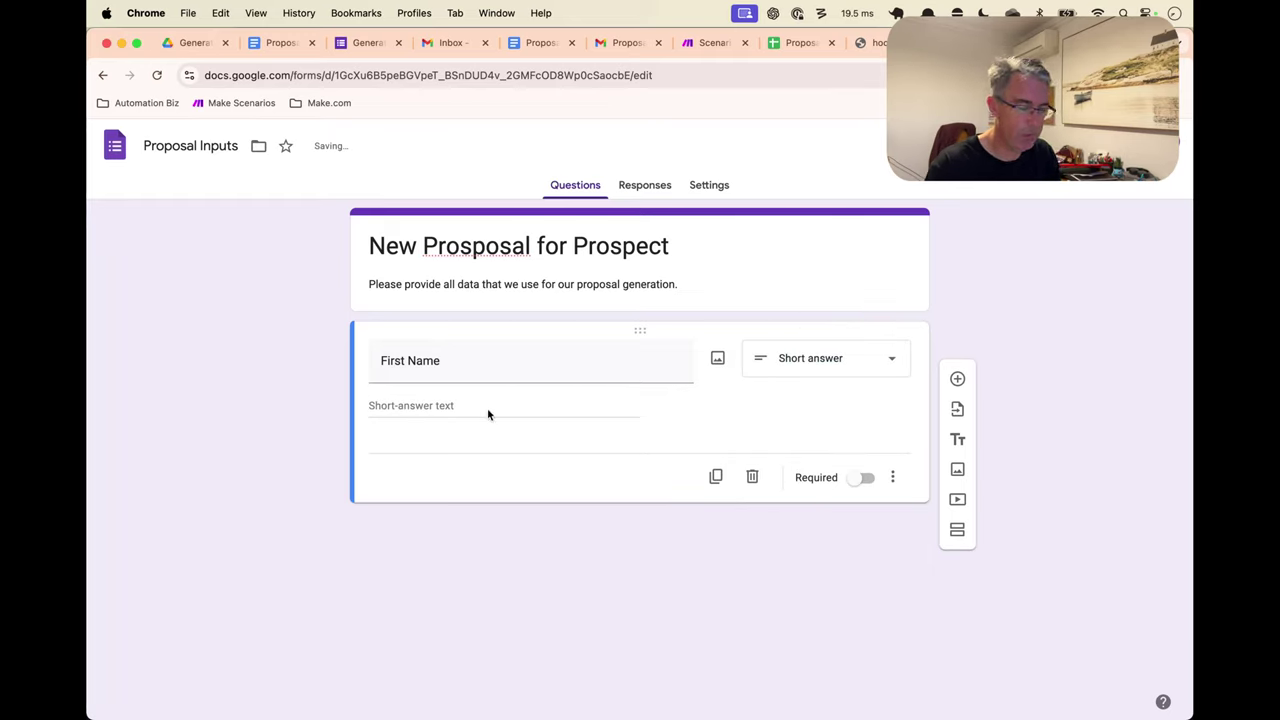
left_click(858, 478)
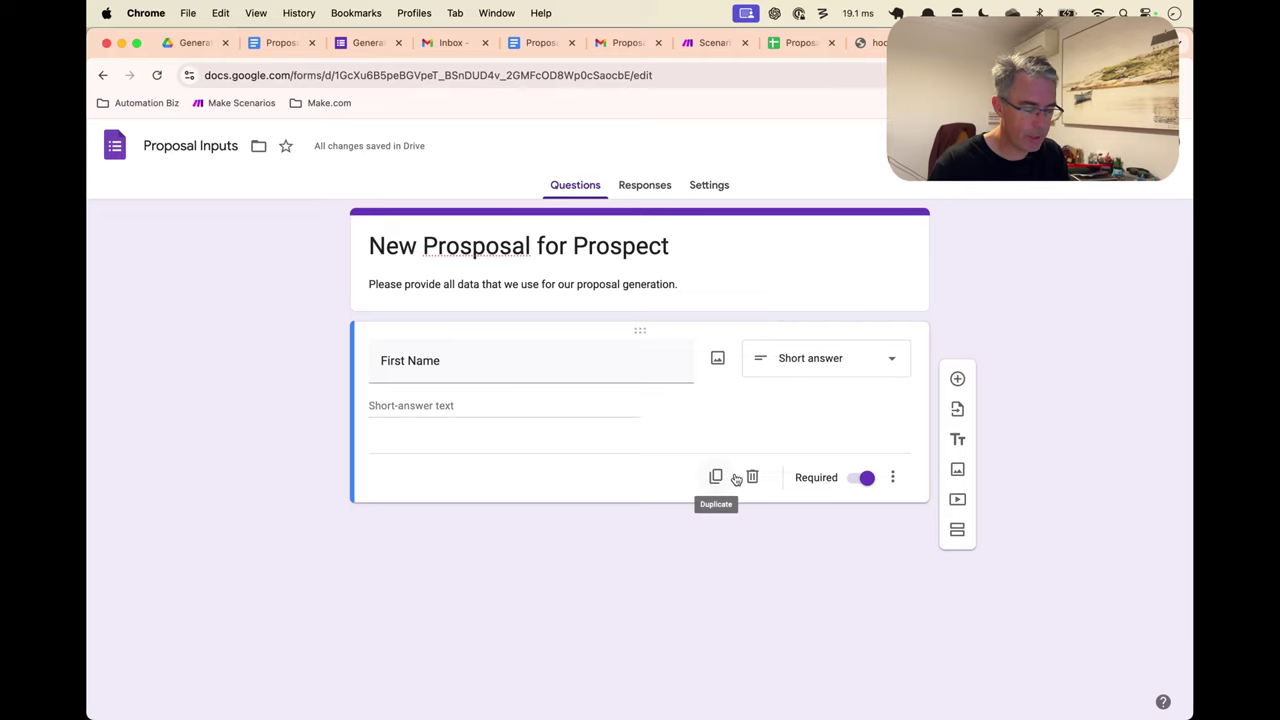
Add two questions and make the second a short-answer question titled 'Propslsal Outline'
left_click(957, 379)
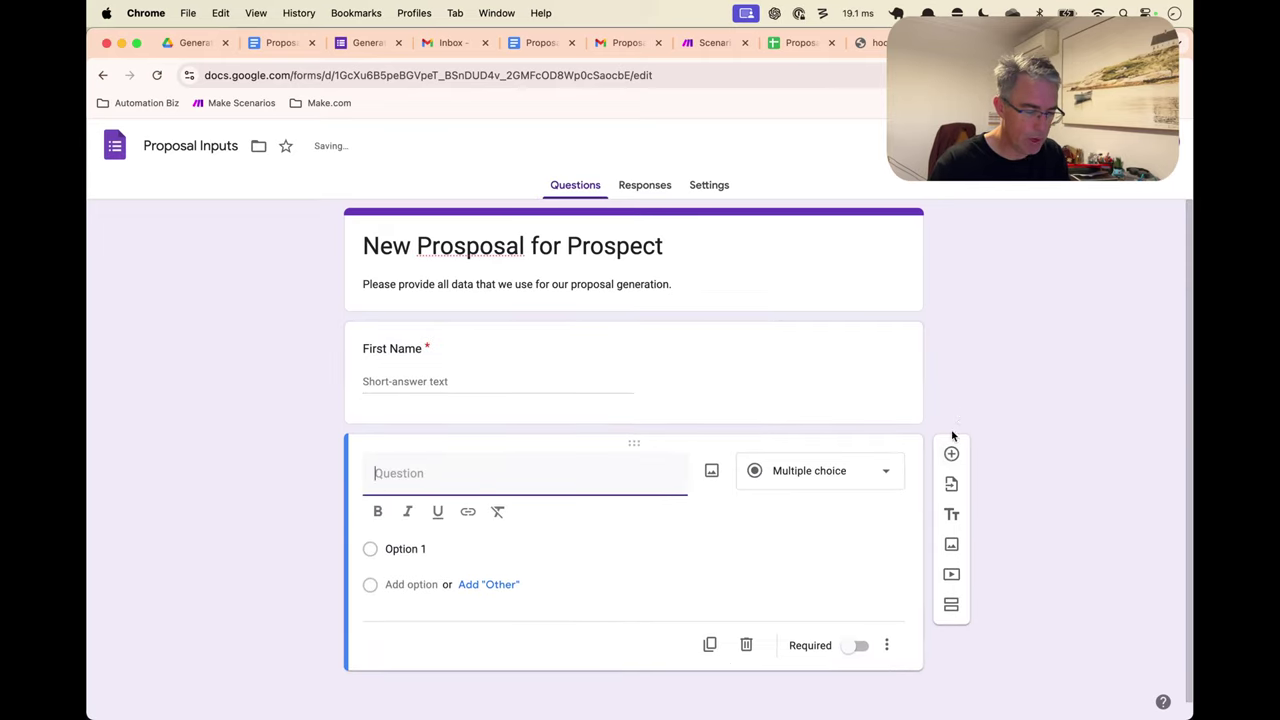
left_click(950, 454)
left_click(466, 362)
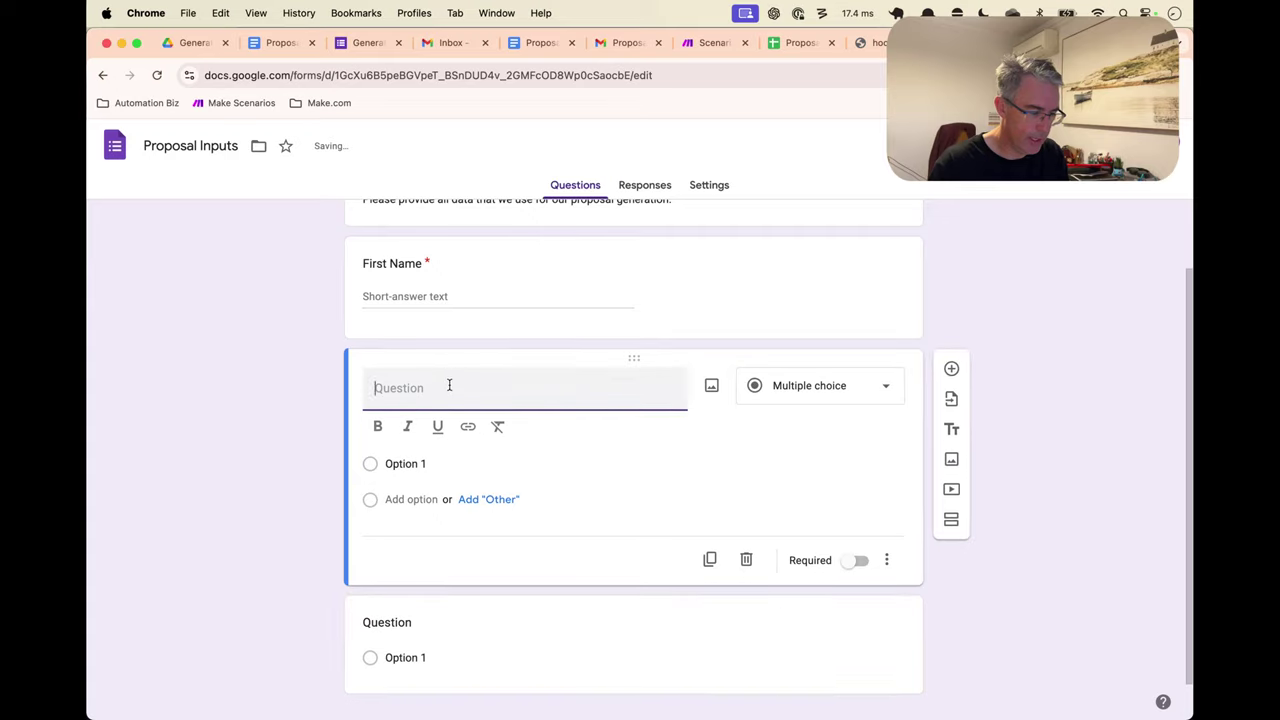
type("Props")
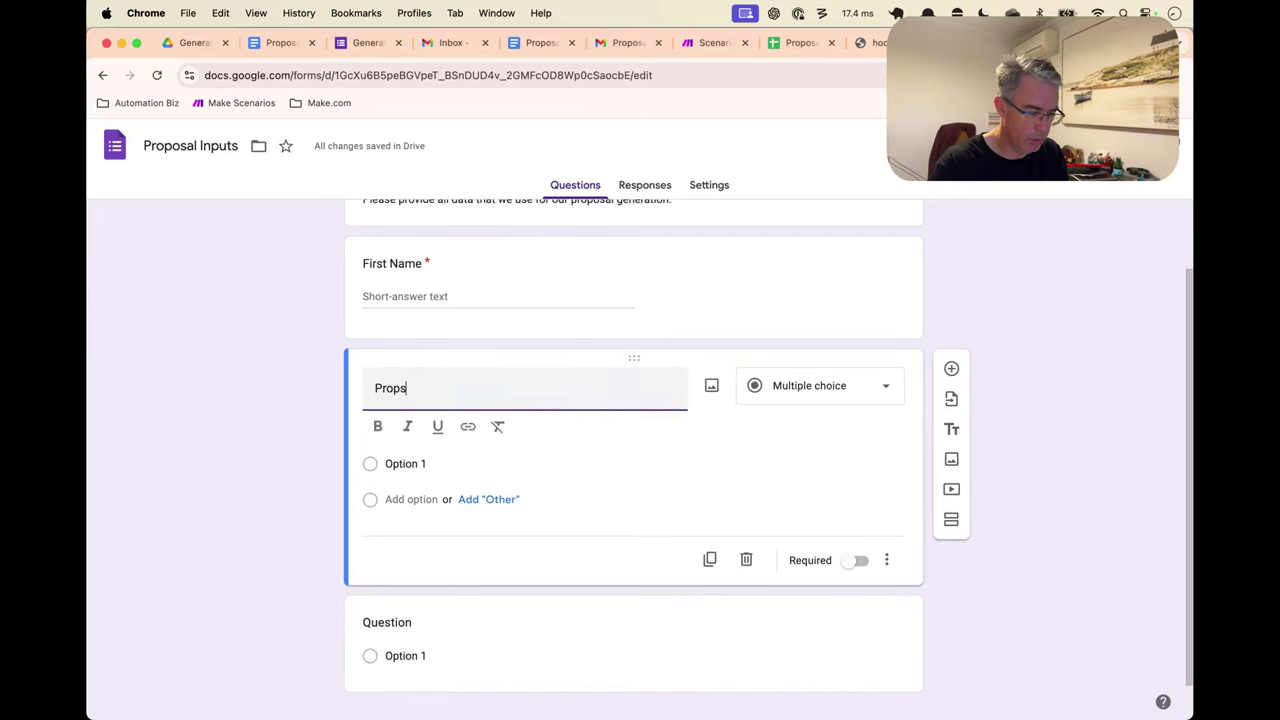
type("l")
type("s")
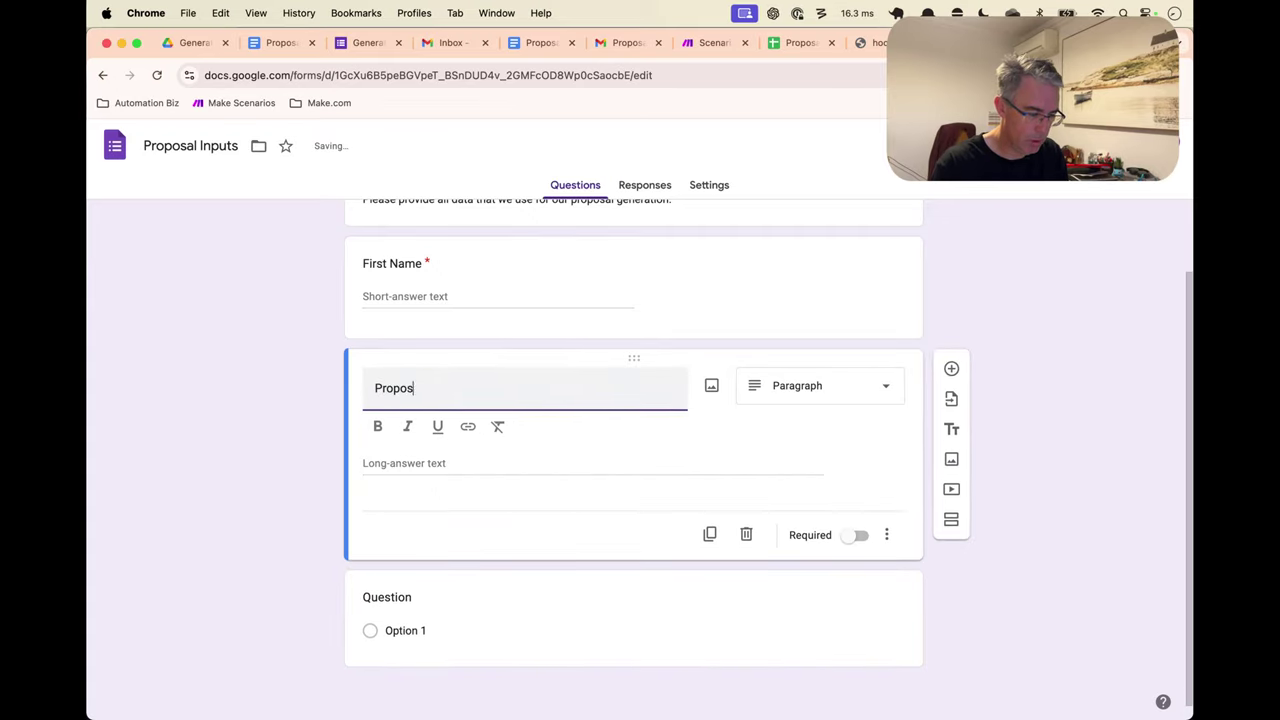
type("al Outline")
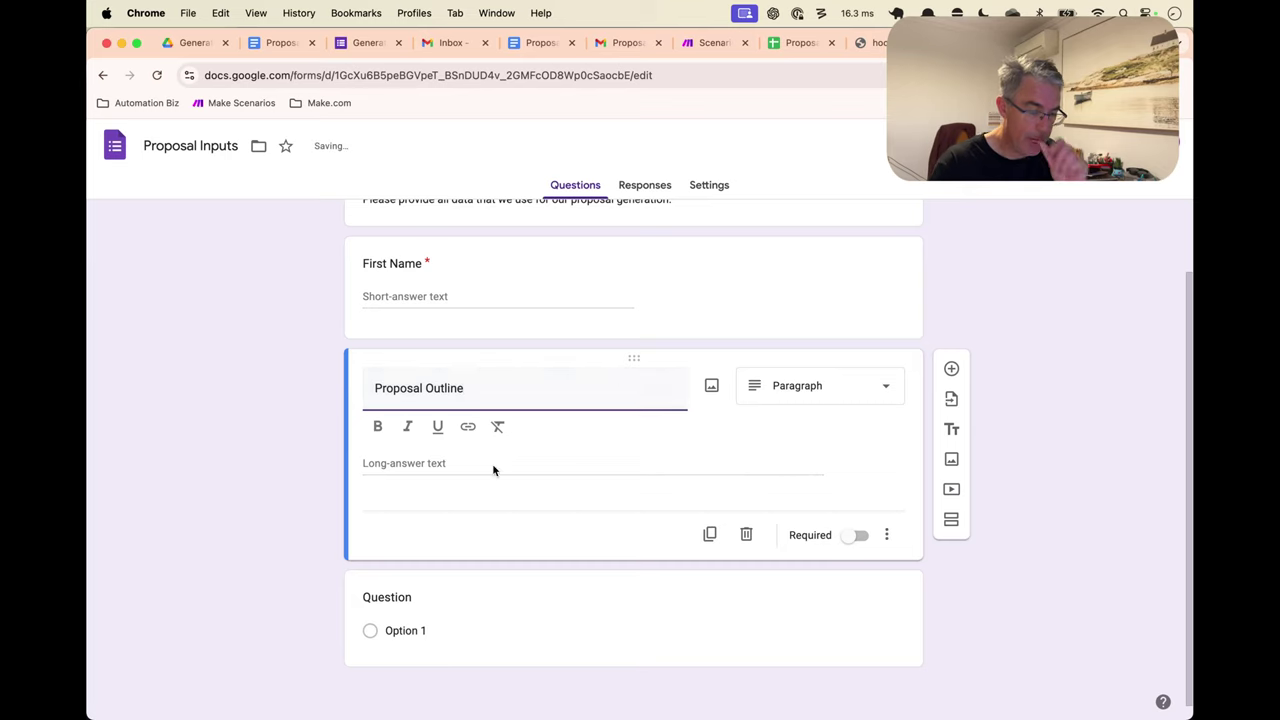
left_click(466, 482)
left_click(808, 411)
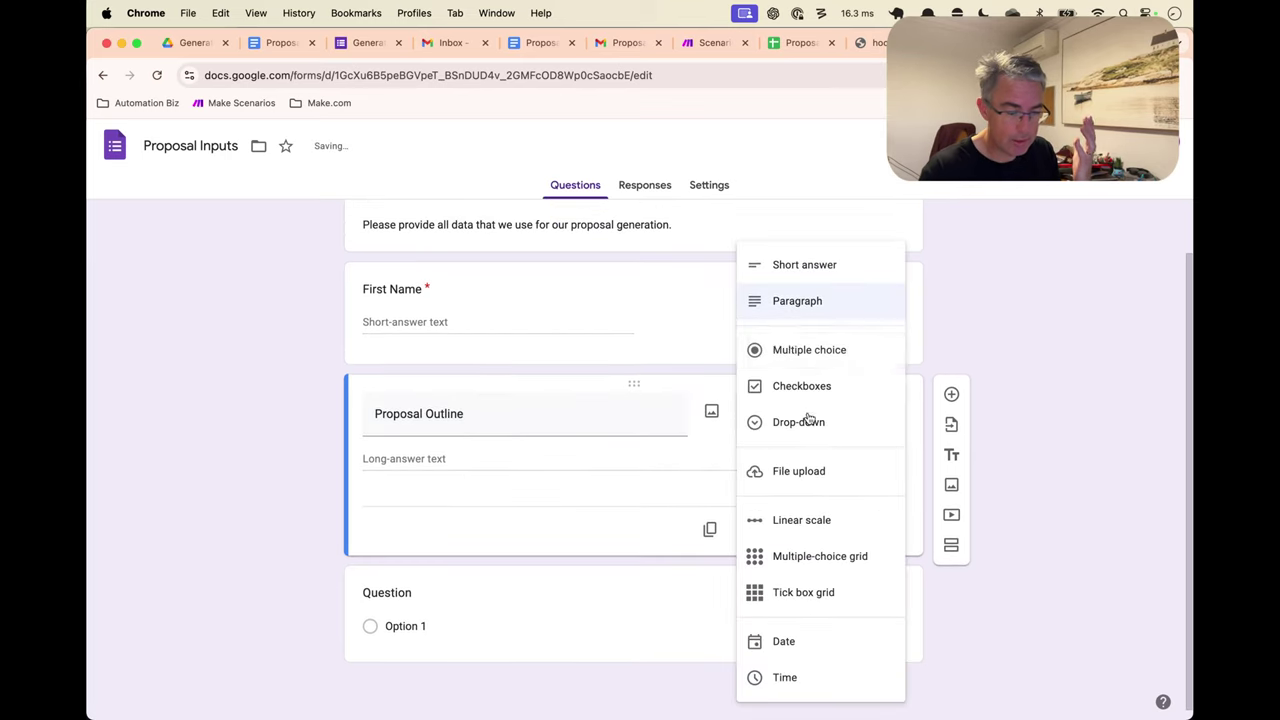
left_click(784, 264)
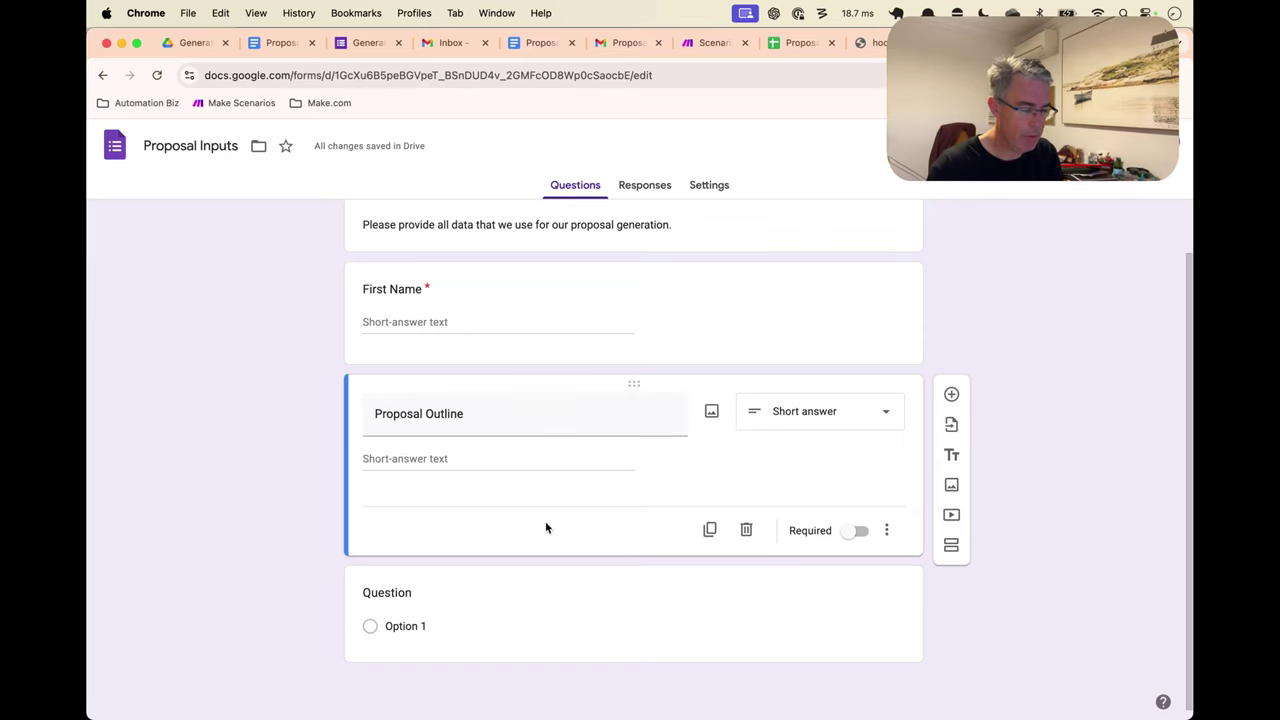
Set the next untitled question to Paragraph and begin typing its title
left_click(724, 590)
left_click(840, 528)
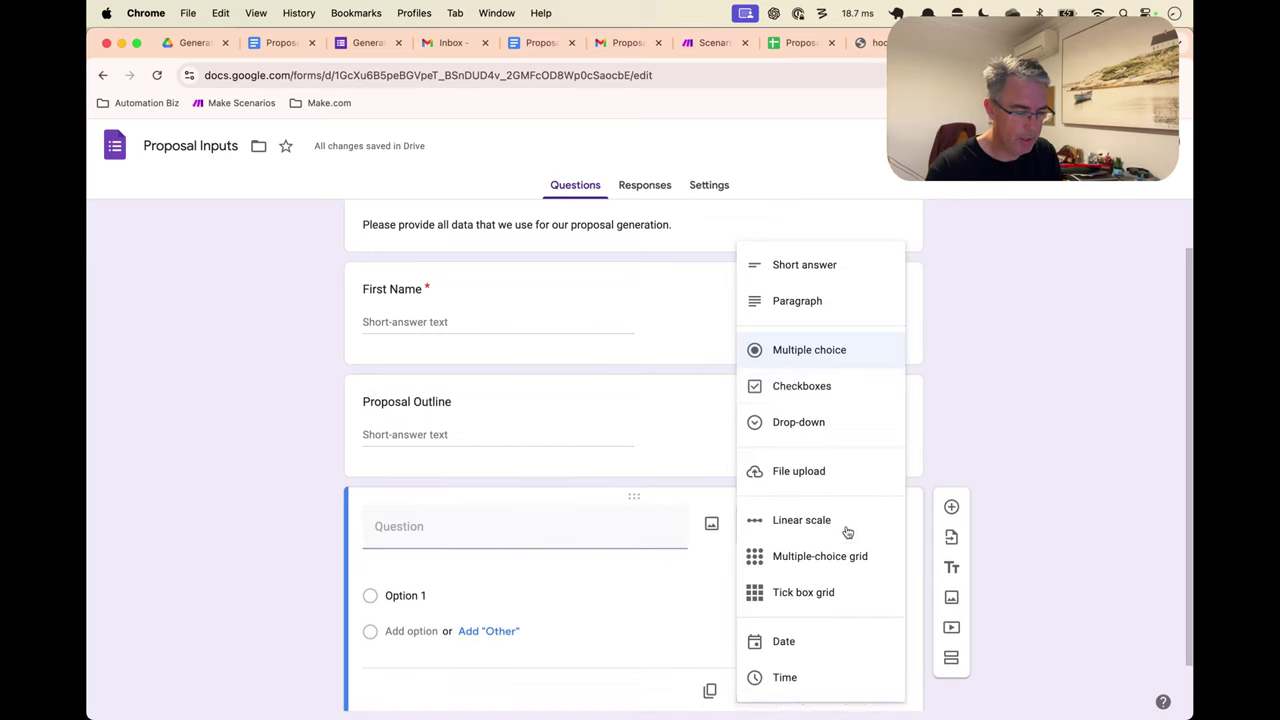
left_click(816, 303)
left_click(489, 518)
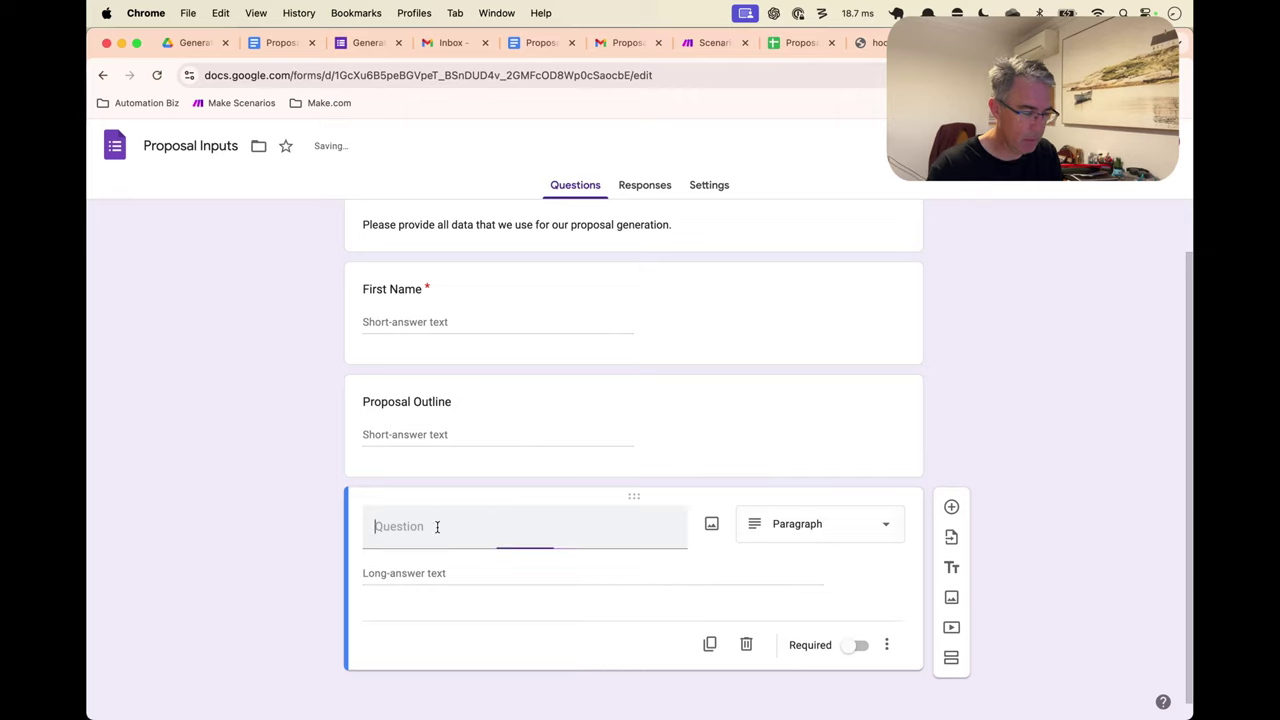
type("Po")
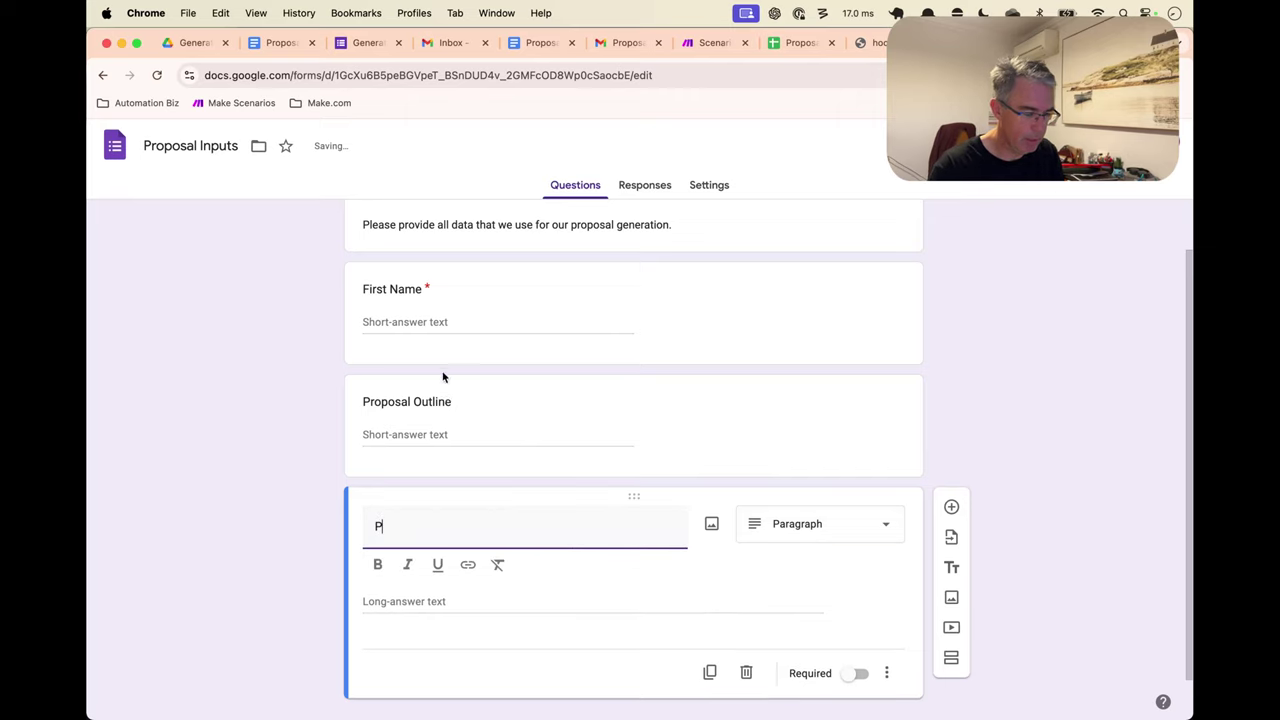
Change the short-answer question's title to end in Summary instead of Outline
left_click(443, 402)
key("Right")
key("alt+BackSpace")
type("Summary")
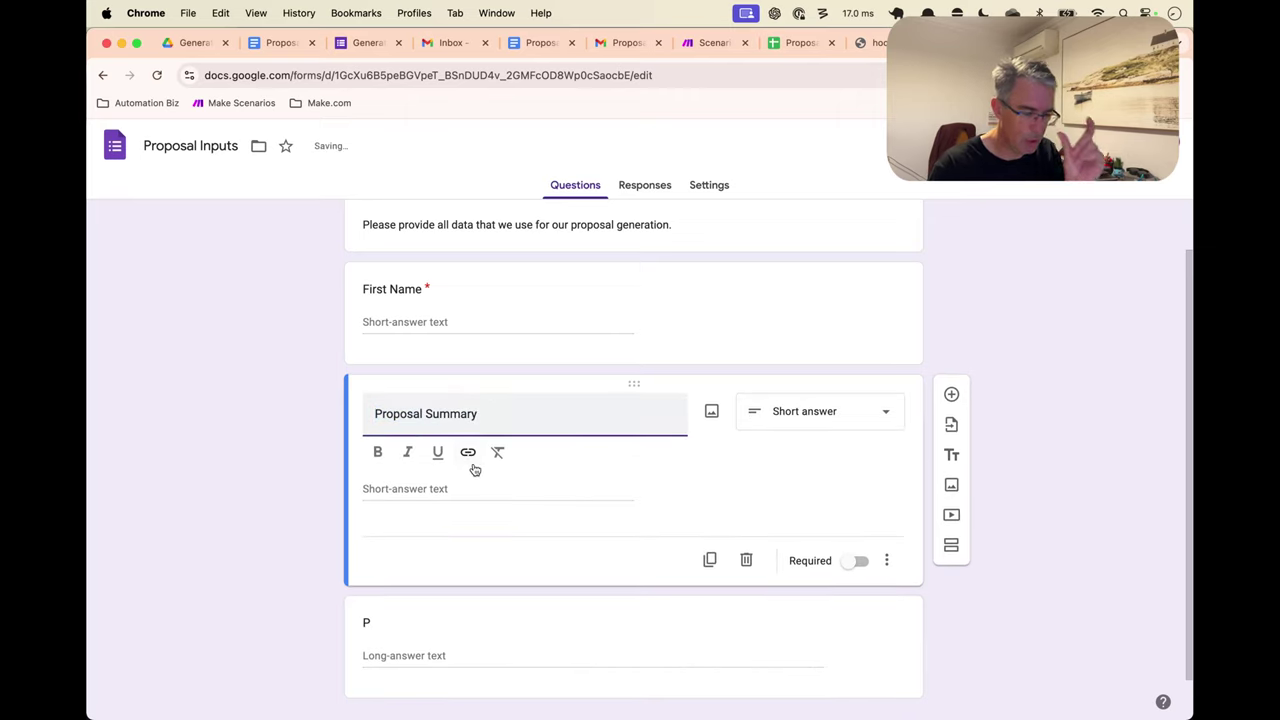
Finish titling the paragraph question 'Proposal Outline'
scroll(460, 508, "down", 1)
left_click(437, 600)
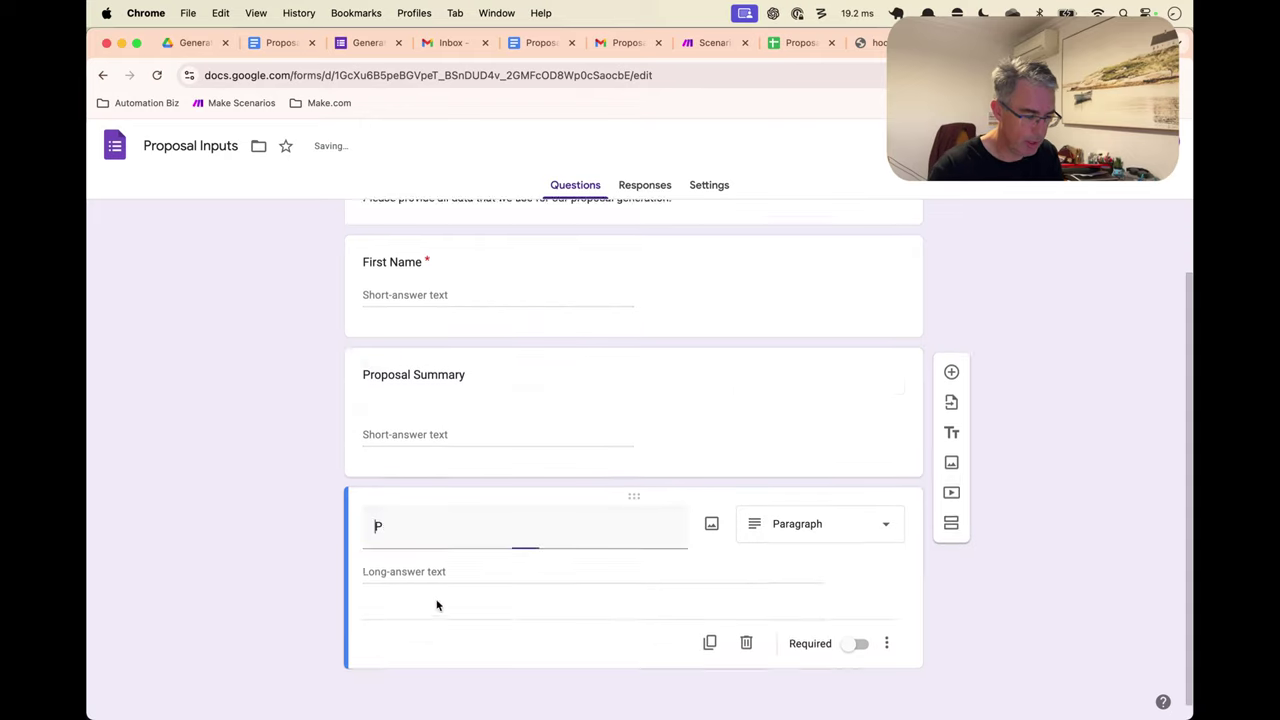
scroll(437, 570, "up", 1)
left_click(433, 527)
type("o")
key("BackSpace")
type("roposal Outline")
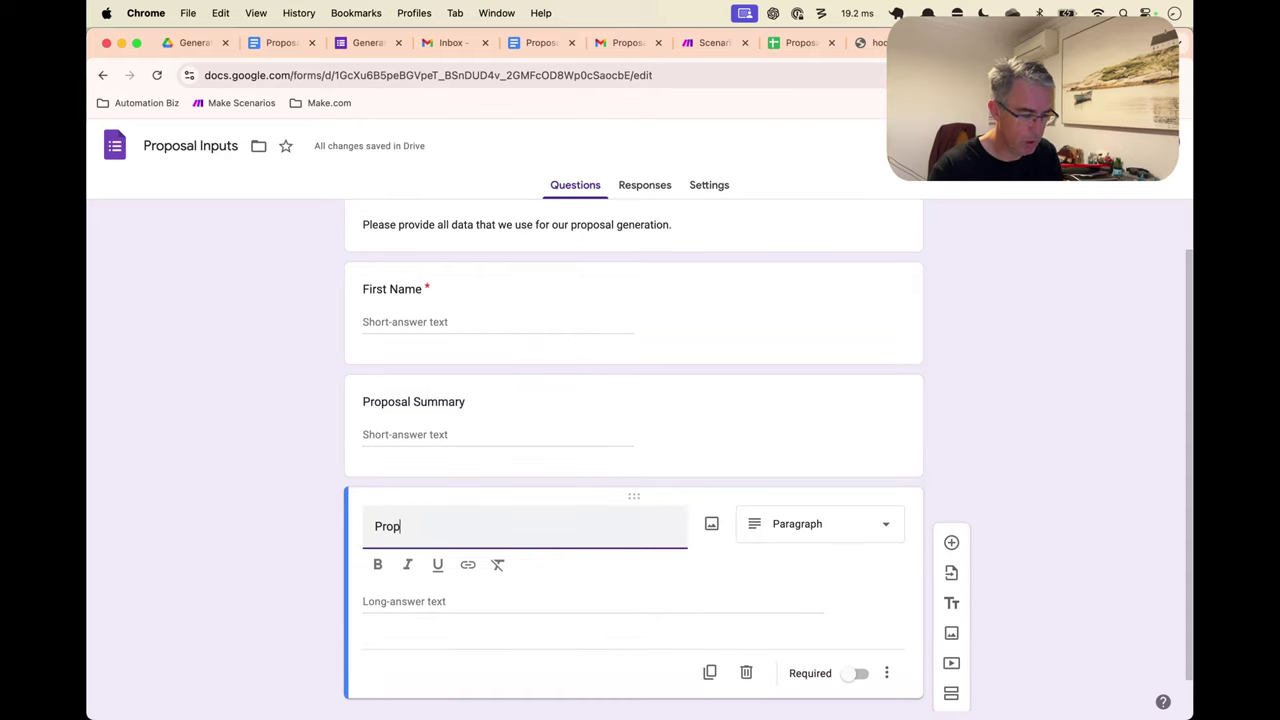
left_click(716, 587)
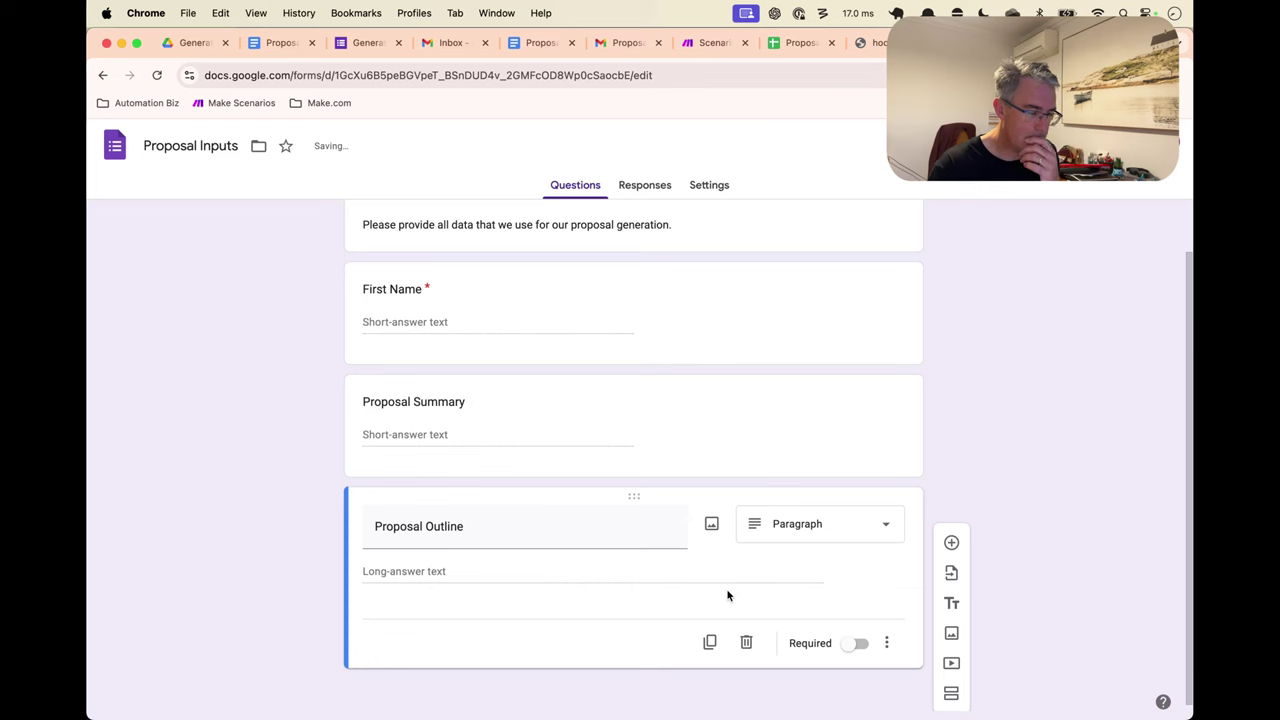
left_click(800, 42)
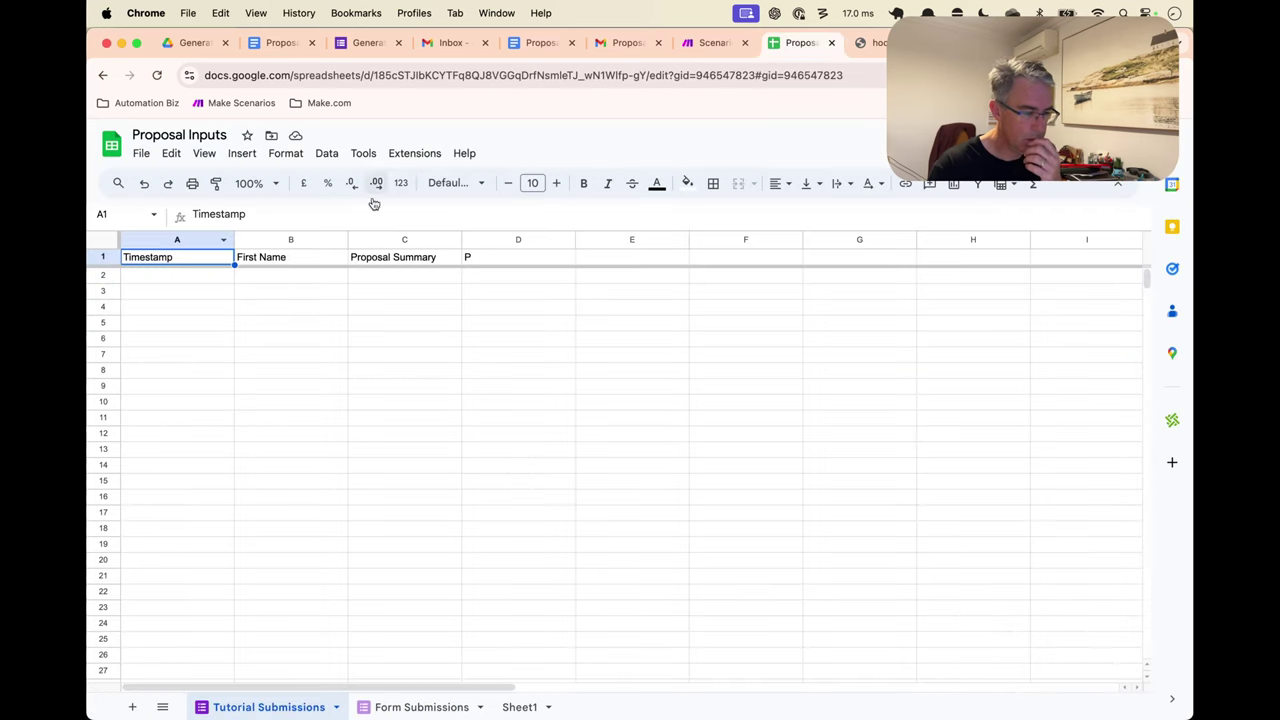
left_click(528, 707)
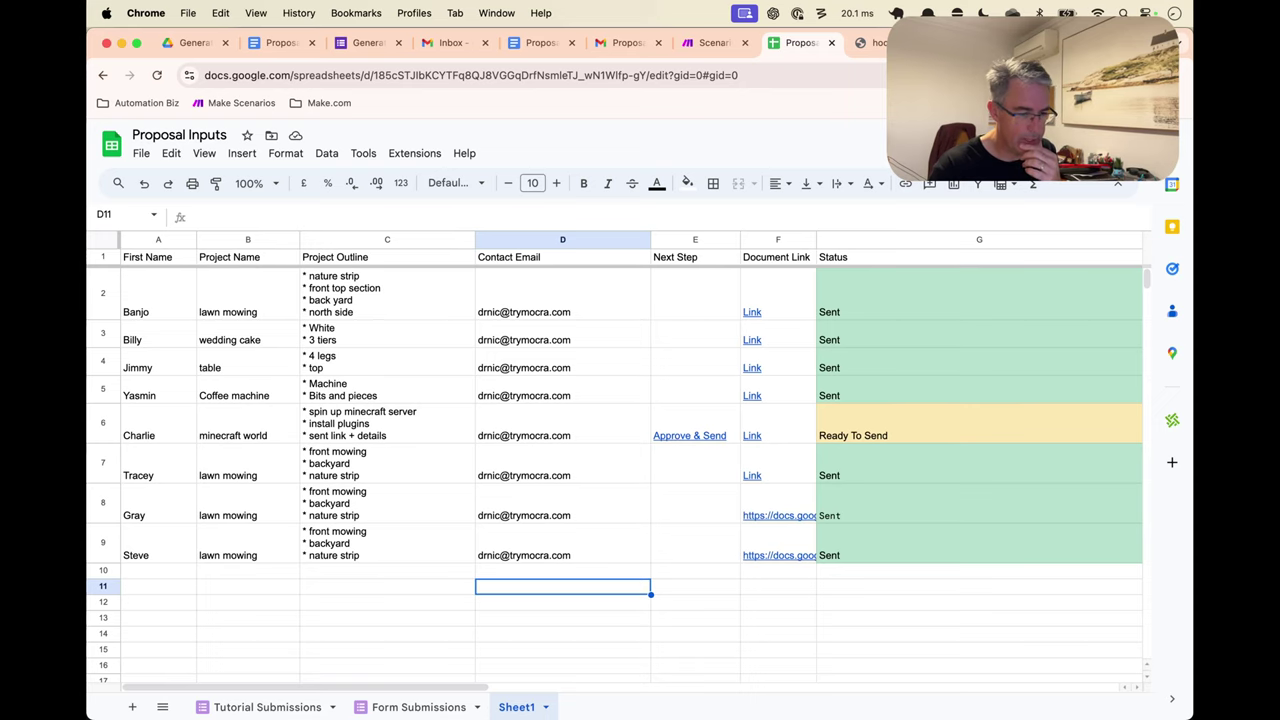
key("ctrl+Tab")
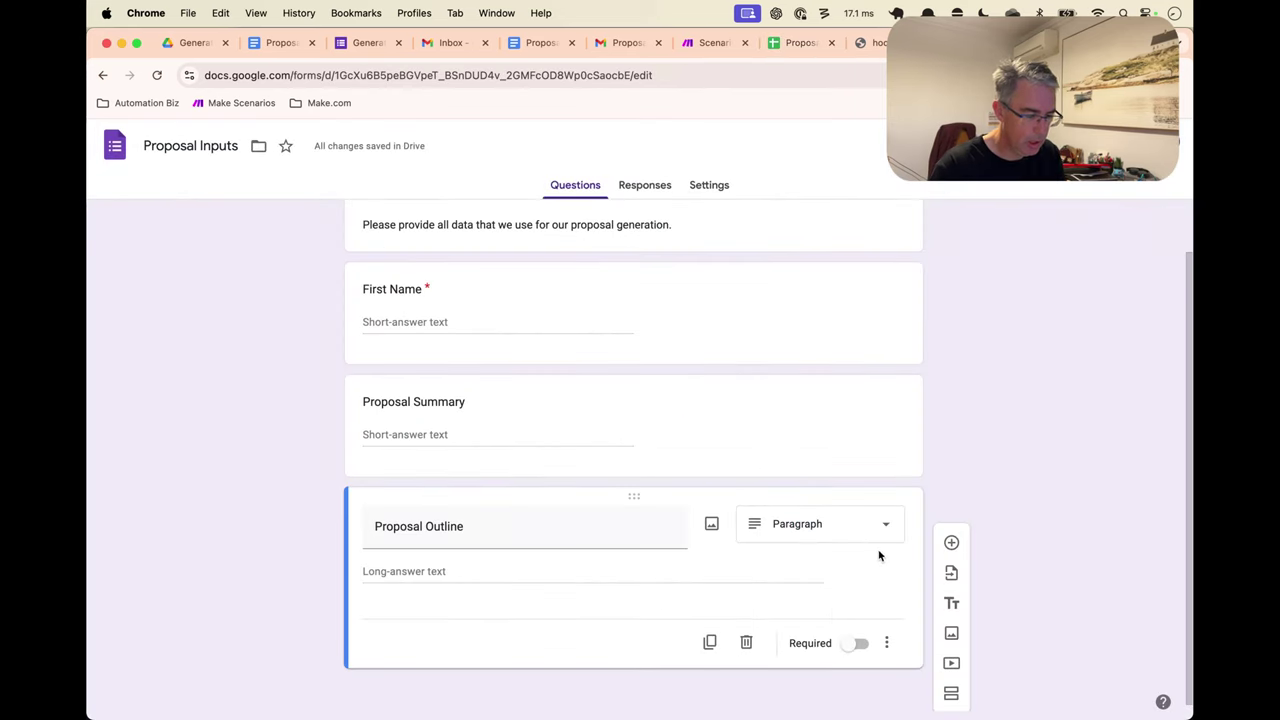
Add a required short-answer question titled 'Contact Email'
left_click(952, 542)
type("Contac")
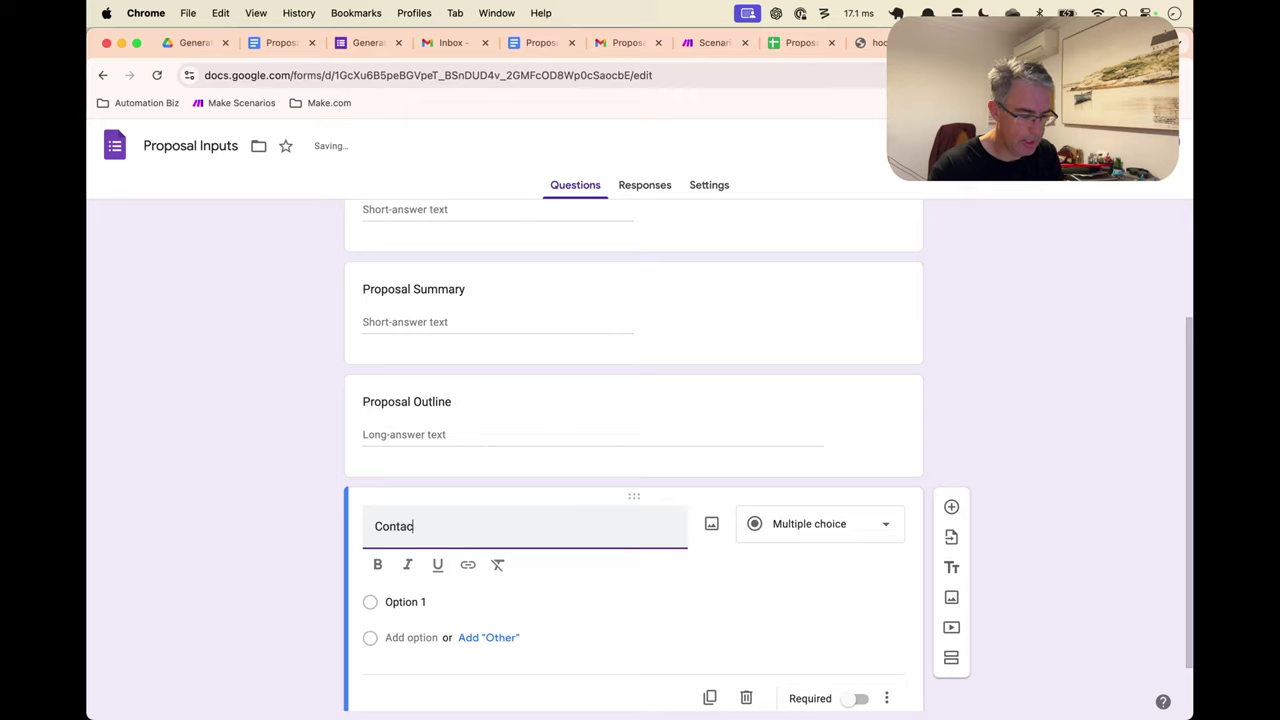
type("t Email")
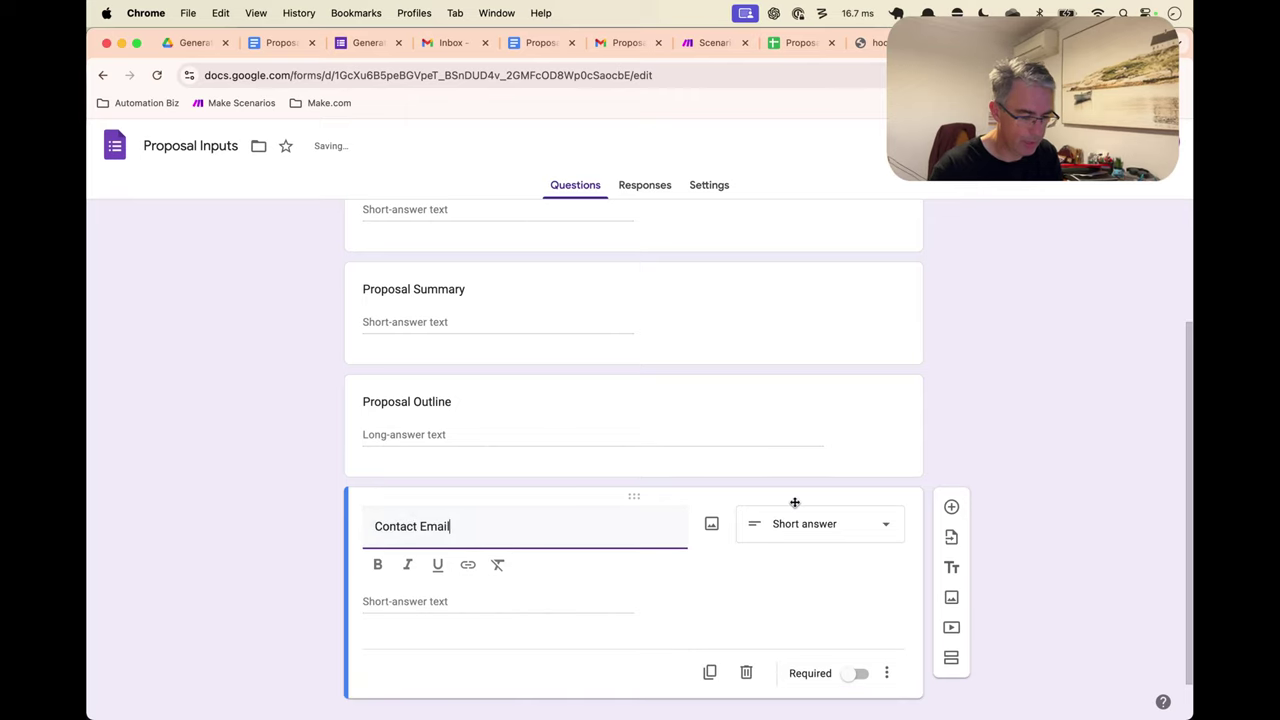
left_click(791, 524)
left_click(720, 571)
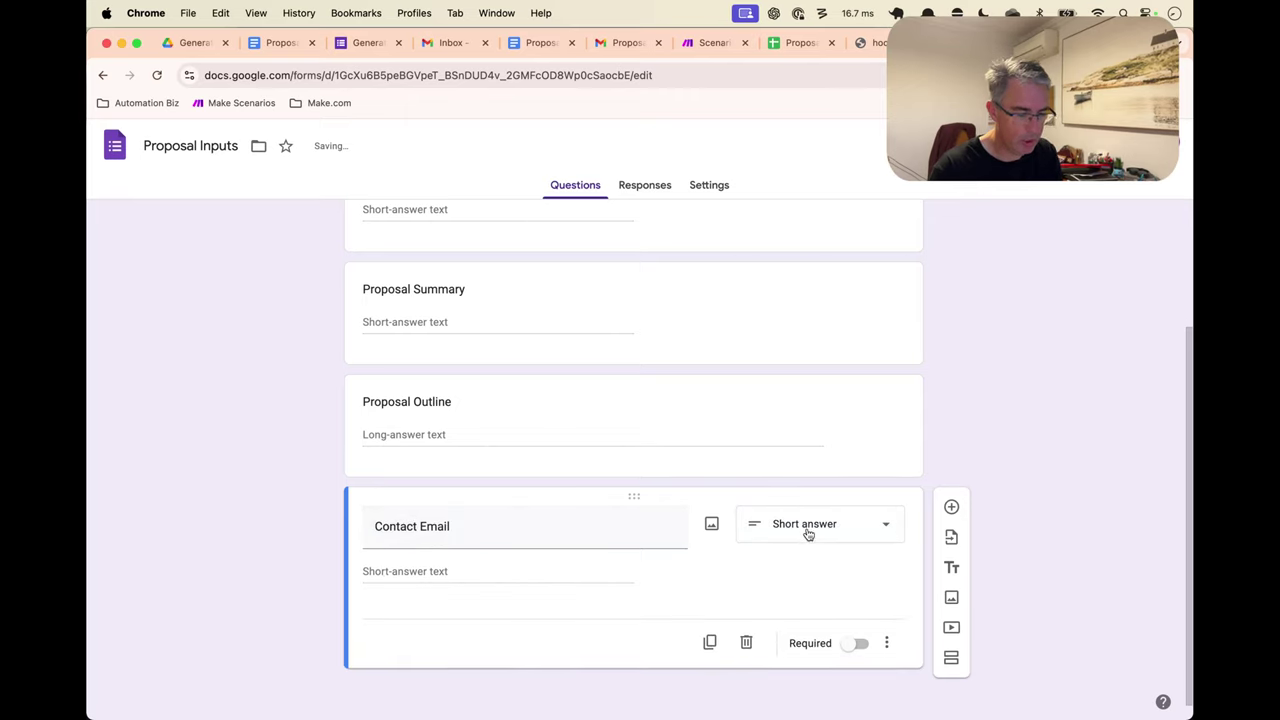
left_click(857, 643)
Make Proposal Outline and Proposal Summary required, then view the Responses summary
left_click(826, 443)
left_click(857, 560)
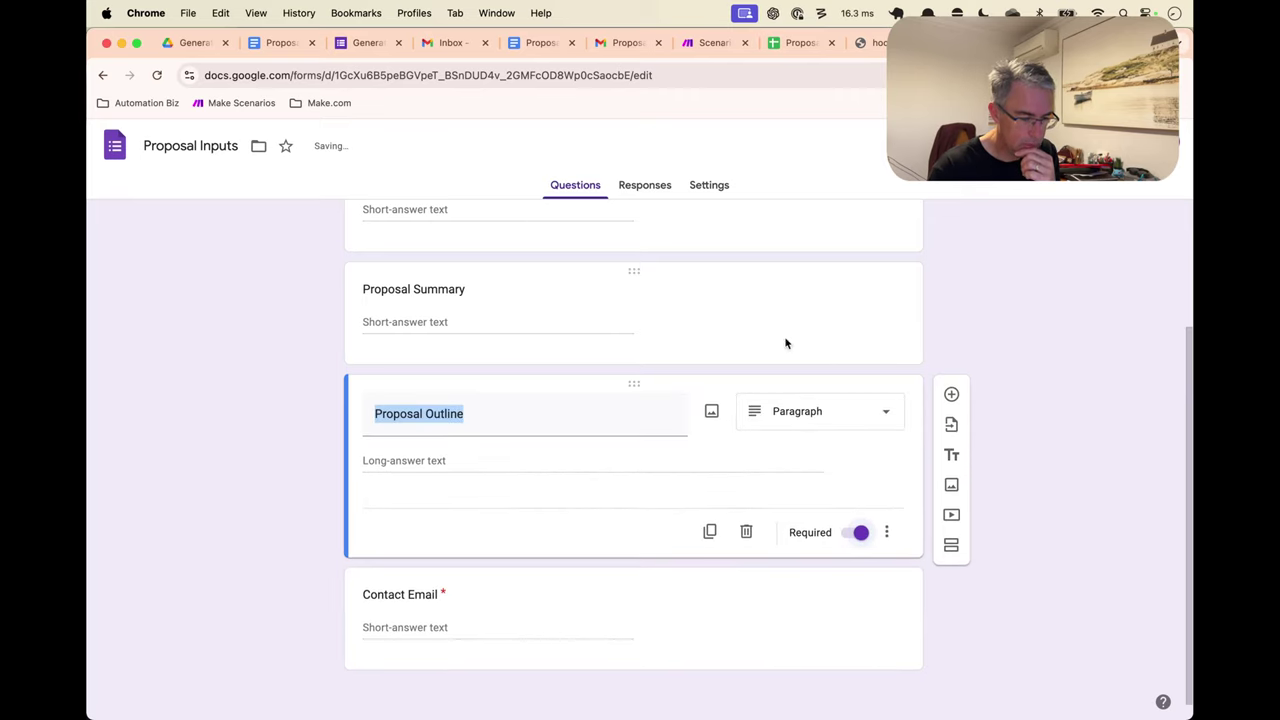
left_click(786, 343)
left_click(855, 428)
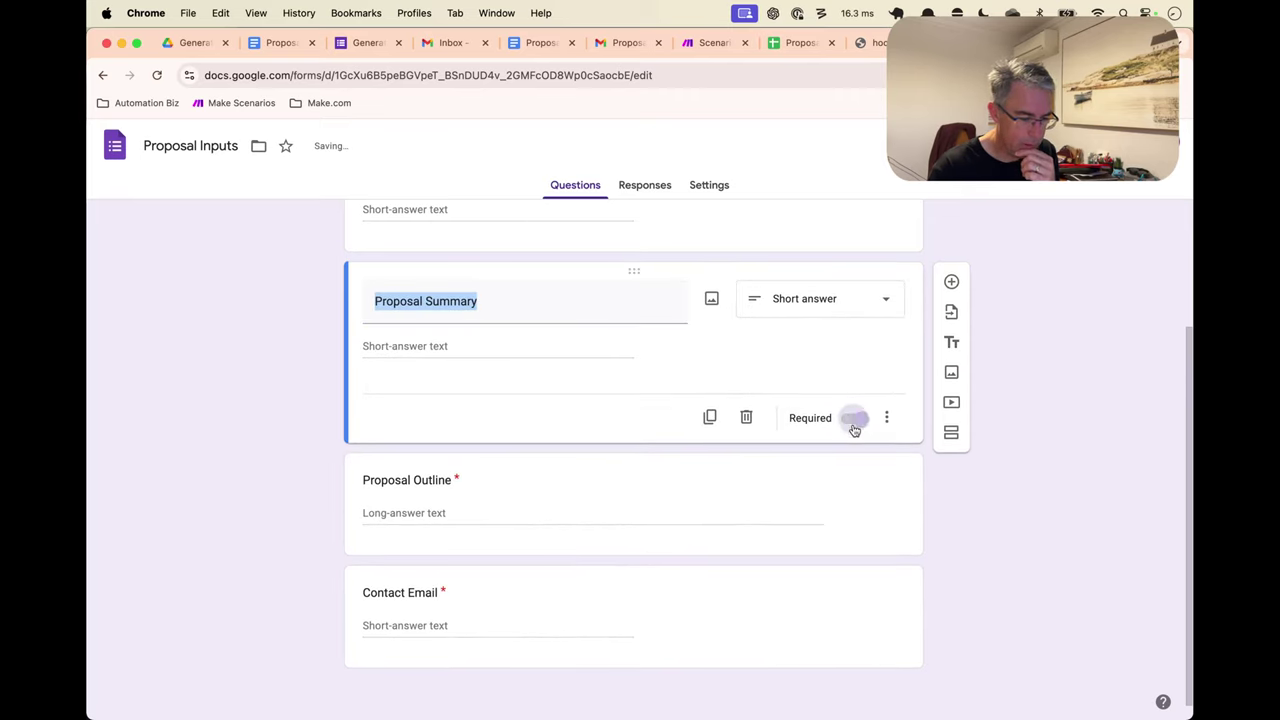
scroll(1003, 329, "up", 2)
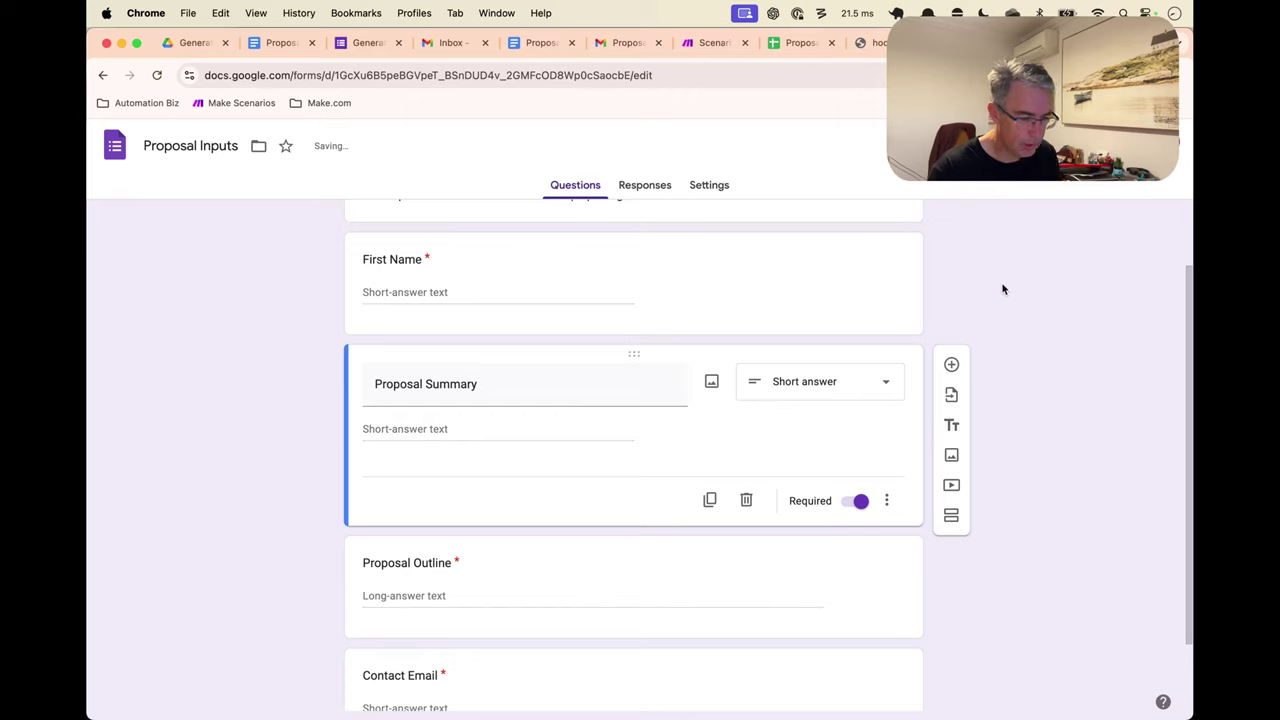
scroll(894, 293, "down", 1)
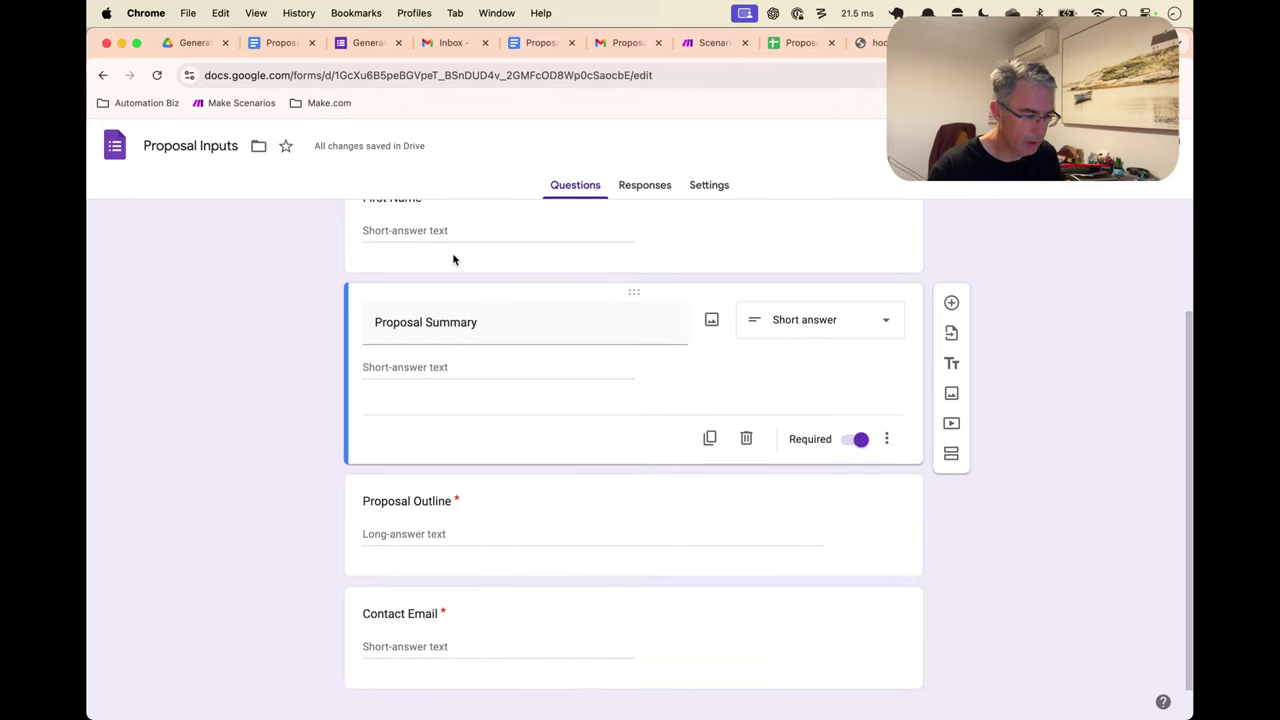
scroll(363, 369, "up", 3)
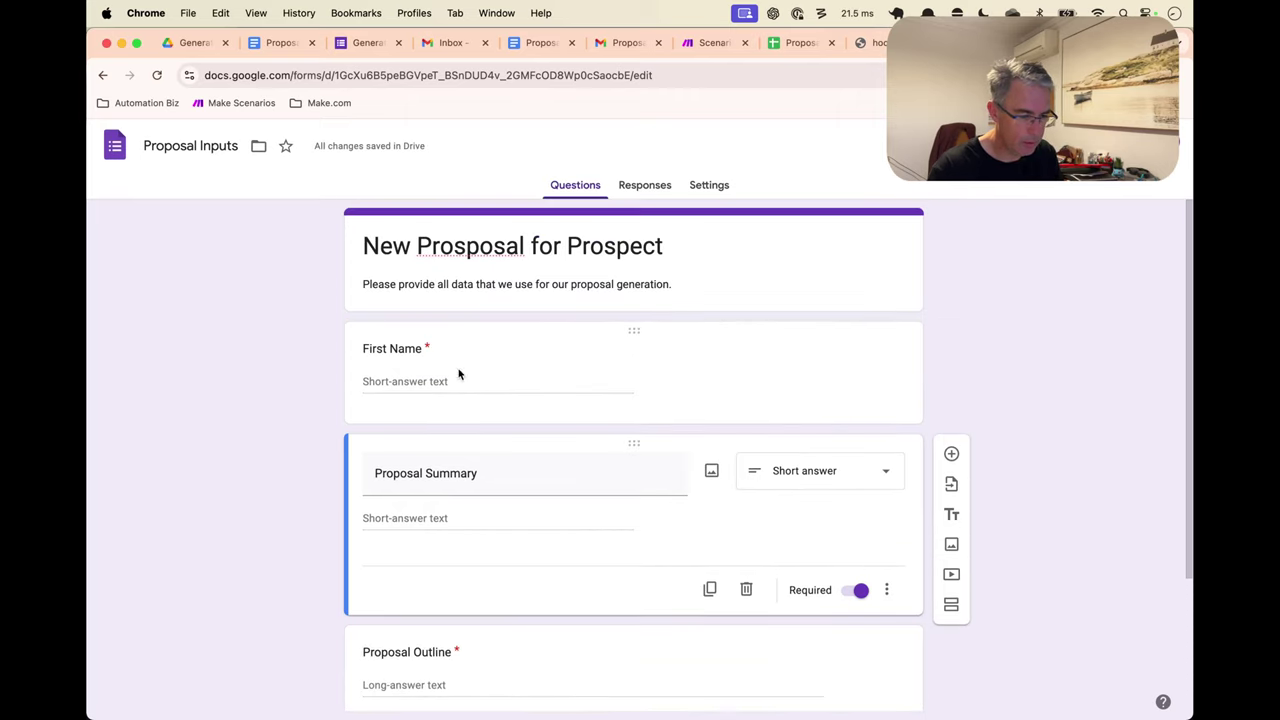
left_click(660, 187)
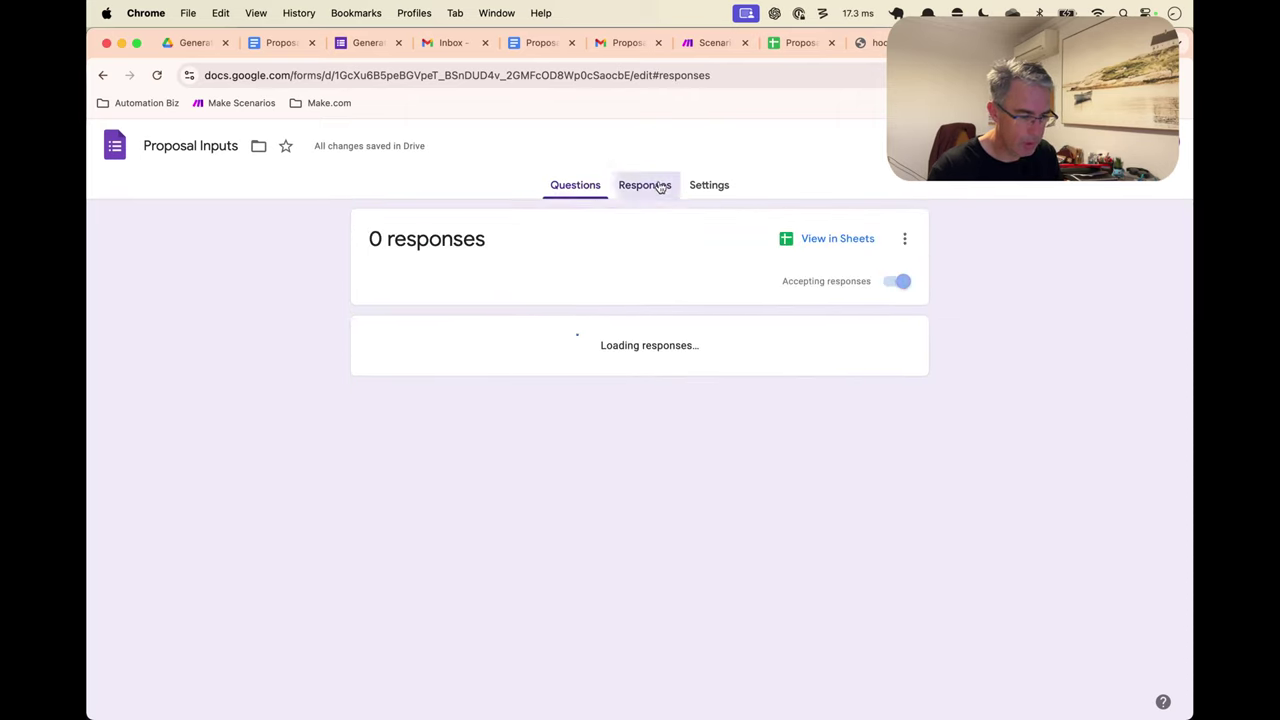
In Settings, set Collect email addresses under Responses to Verified
left_click(711, 188)
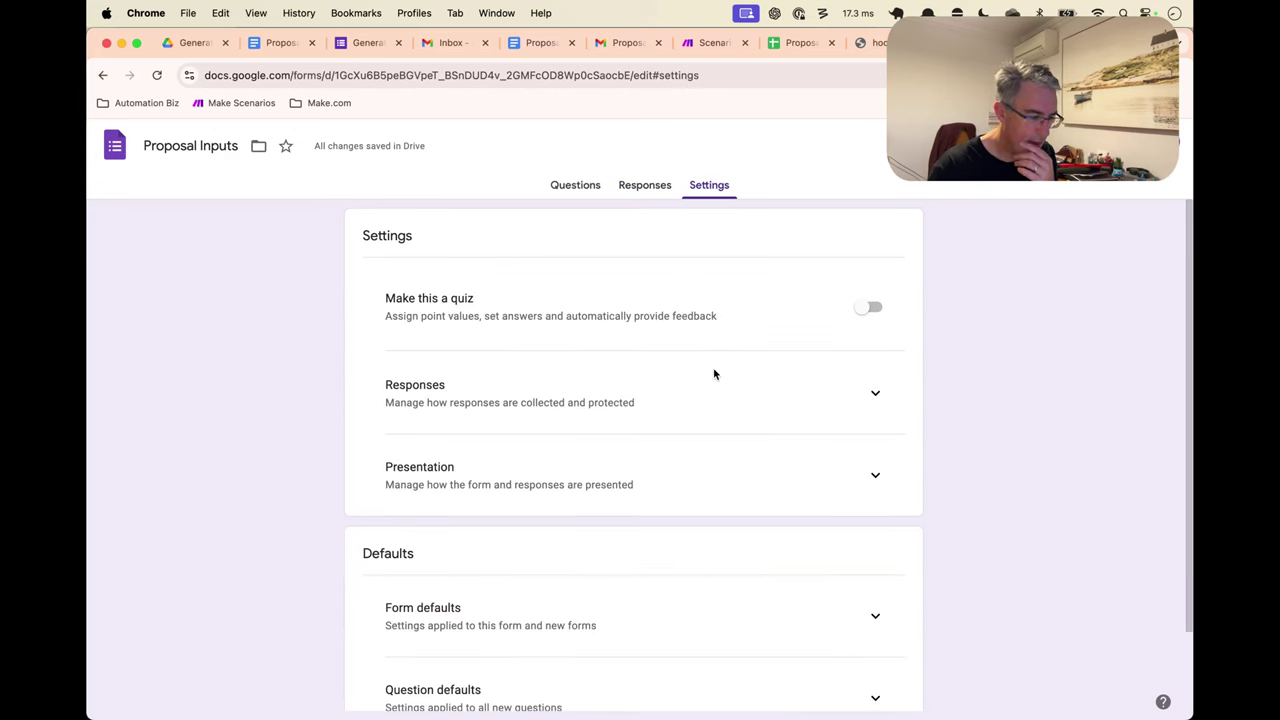
left_click(875, 393)
scroll(817, 400, "down", 2)
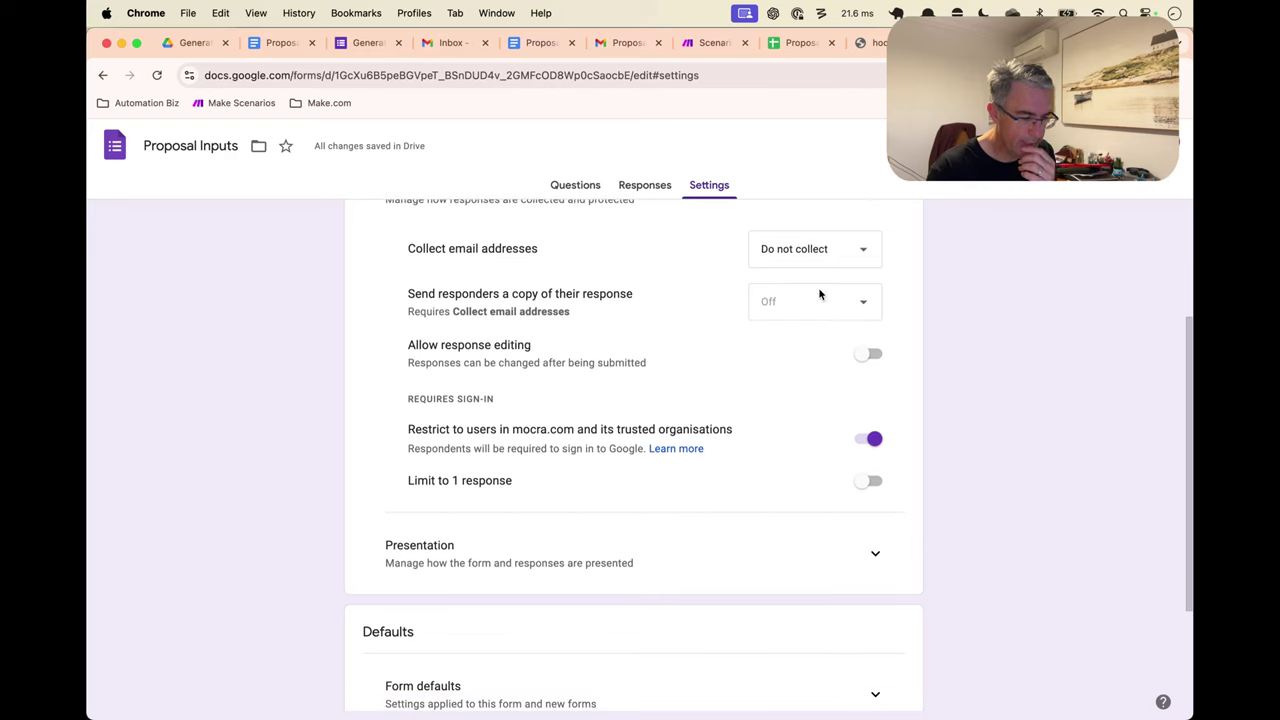
scroll(820, 291, "up", 1)
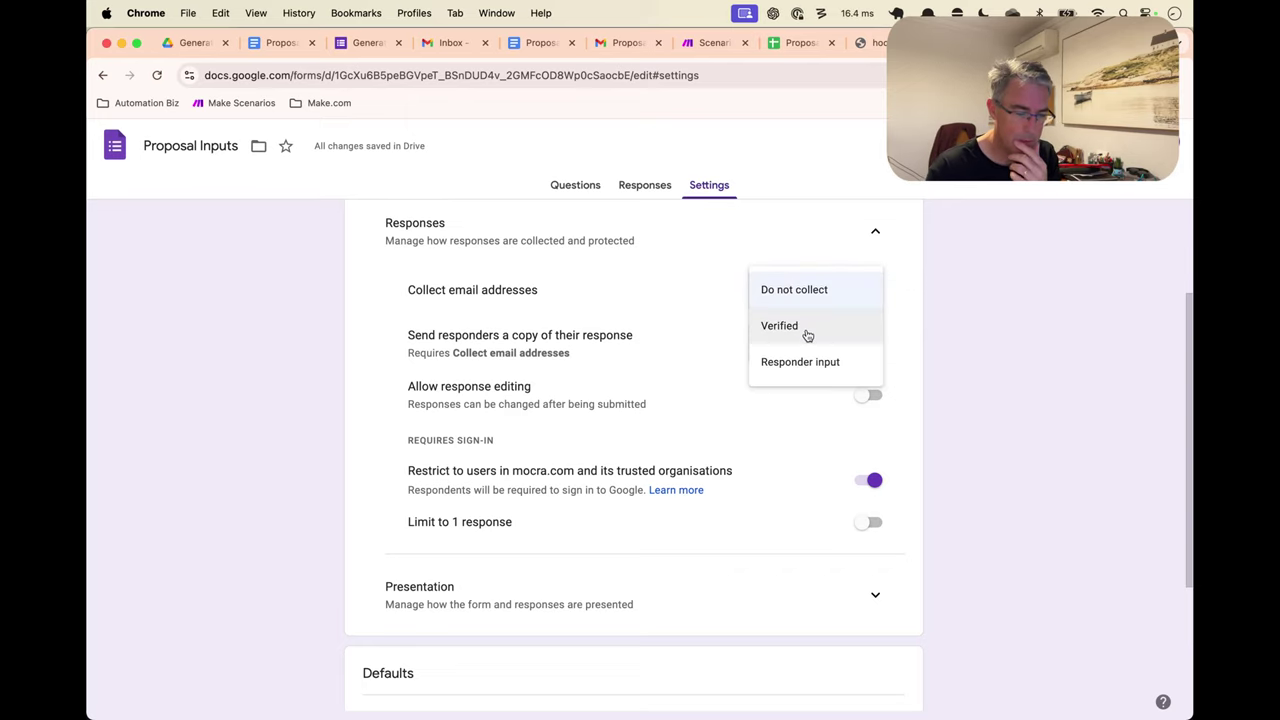
left_click(807, 330)
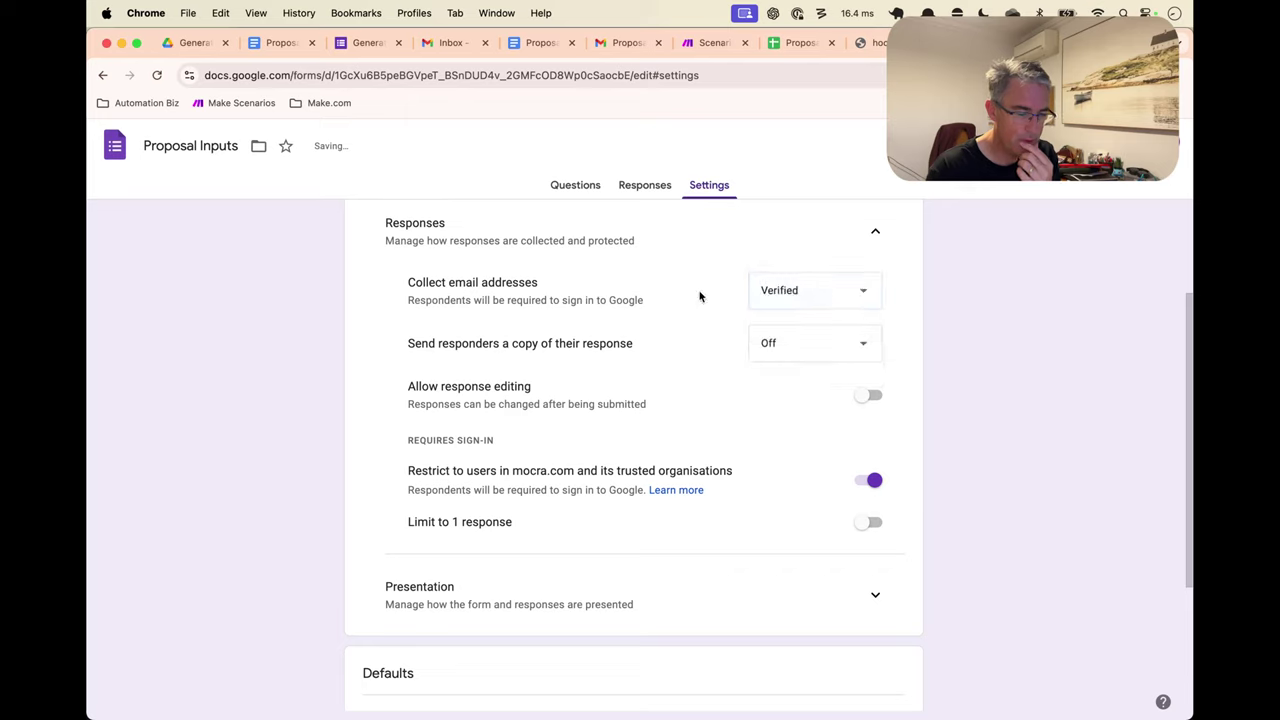
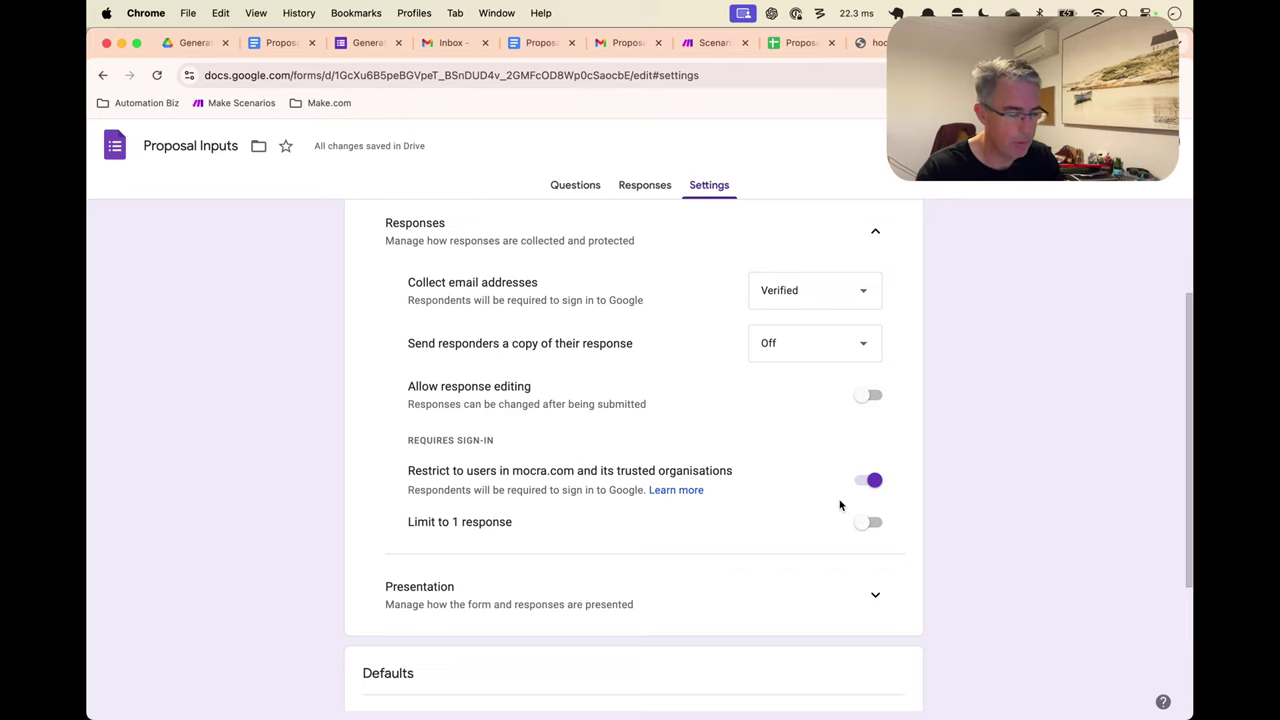
Expand the form's Presentation settings and review the settings page
scroll(788, 502, "down", 2)
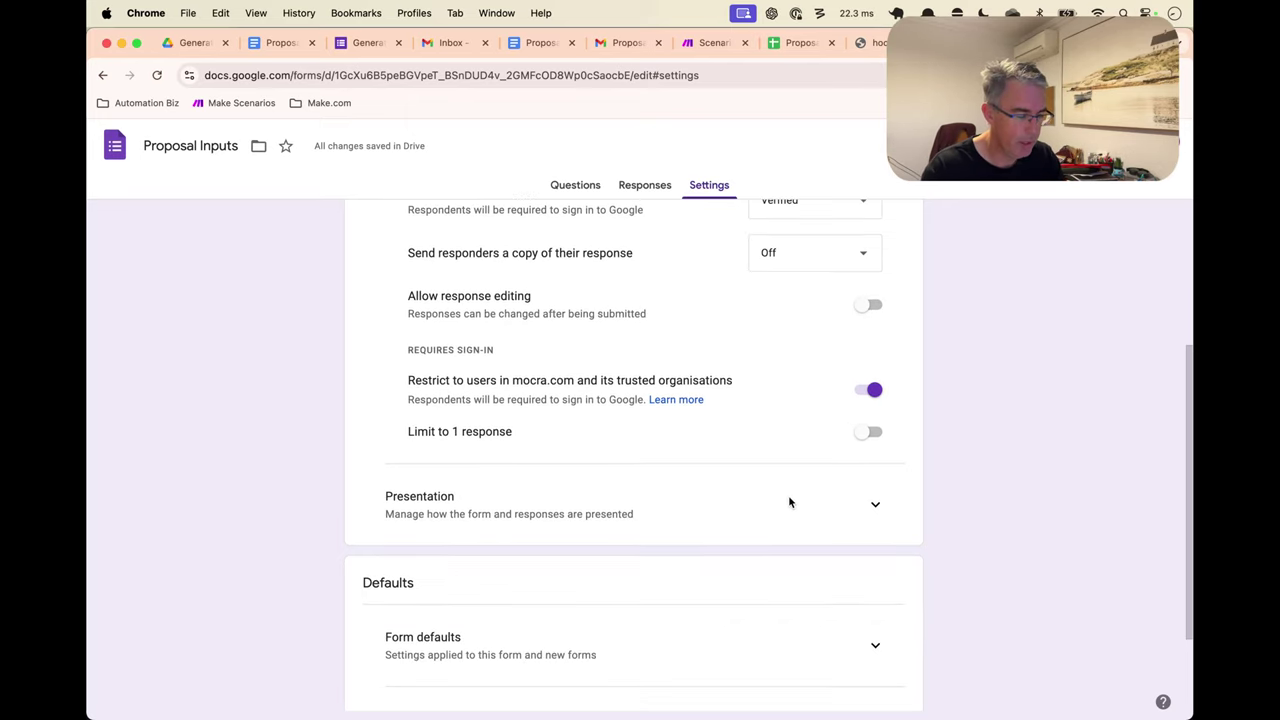
left_click(877, 506)
scroll(814, 471, "down", 3)
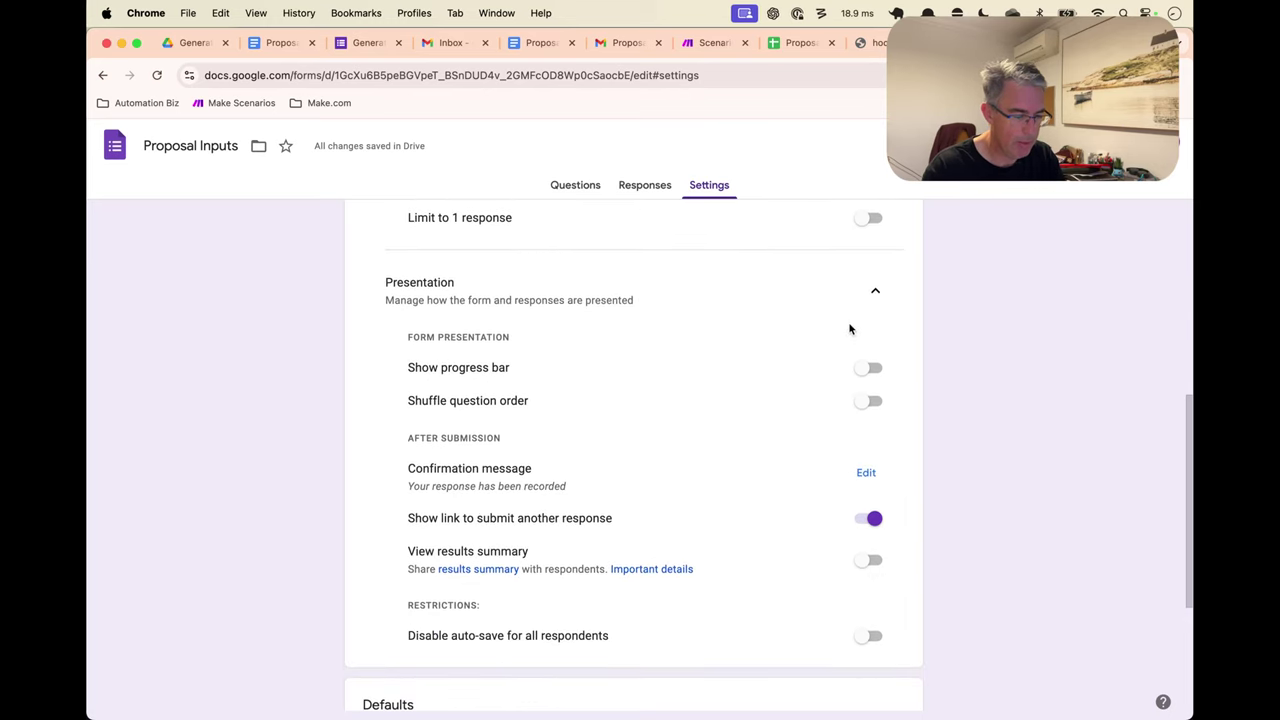
scroll(732, 418, "down", 3)
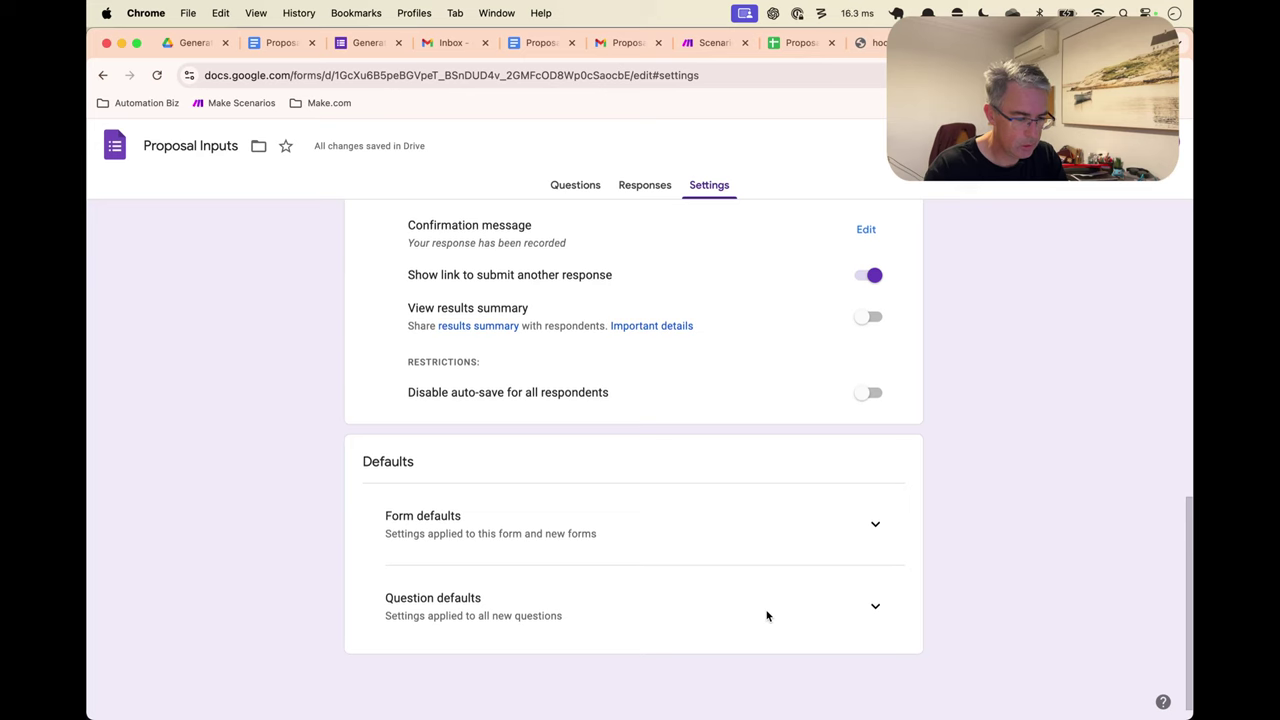
scroll(766, 614, "up", 10)
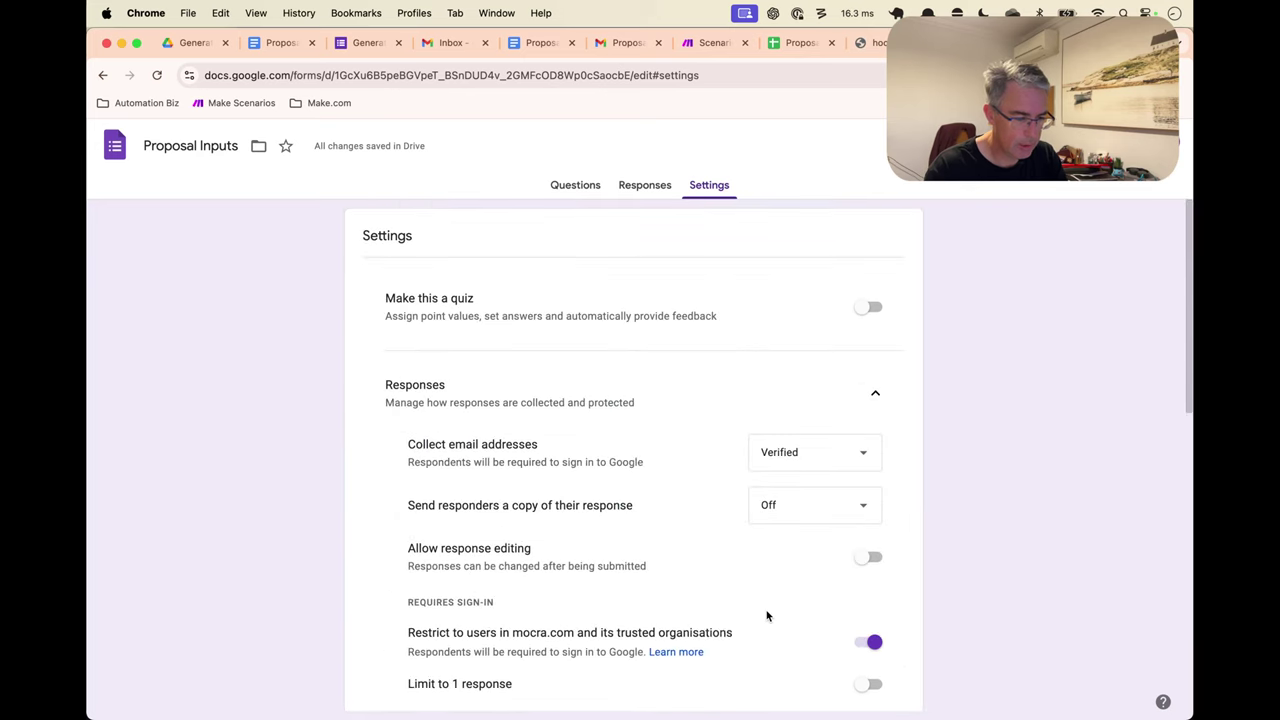
Check the Questions view and More menu, then open the Send form dialog from Settings
left_click(565, 188)
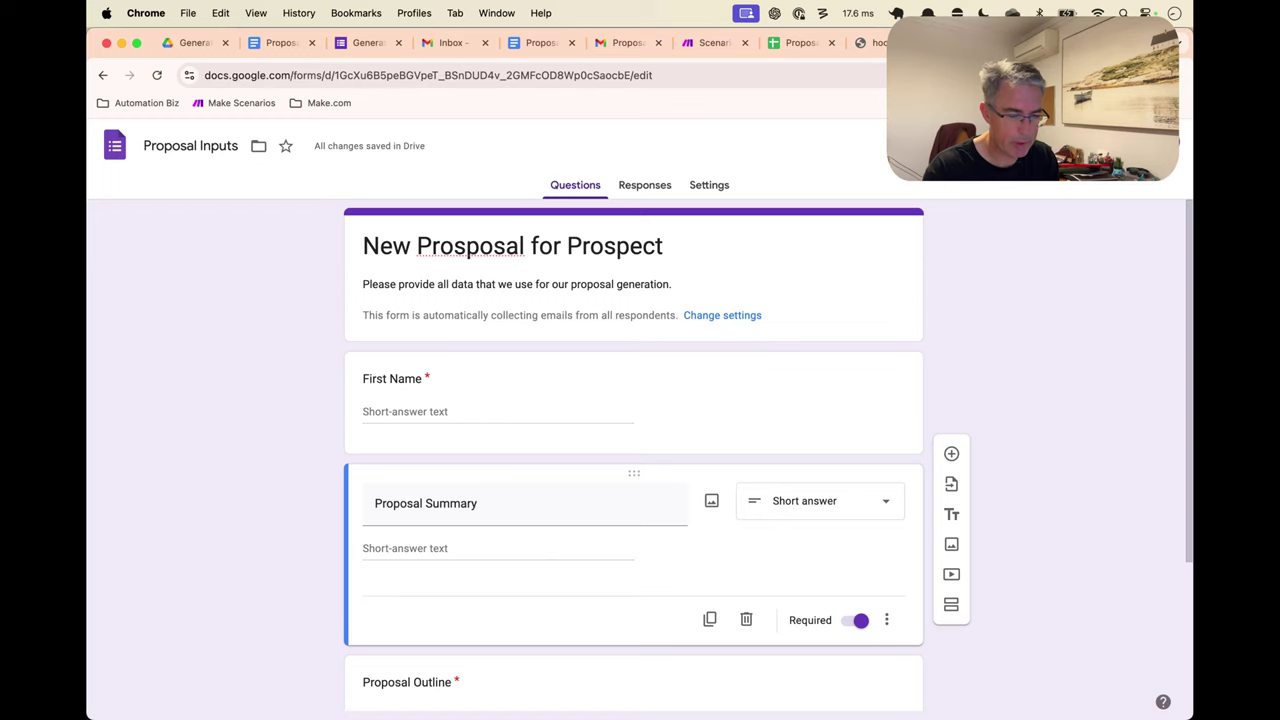
left_click(1150, 146)
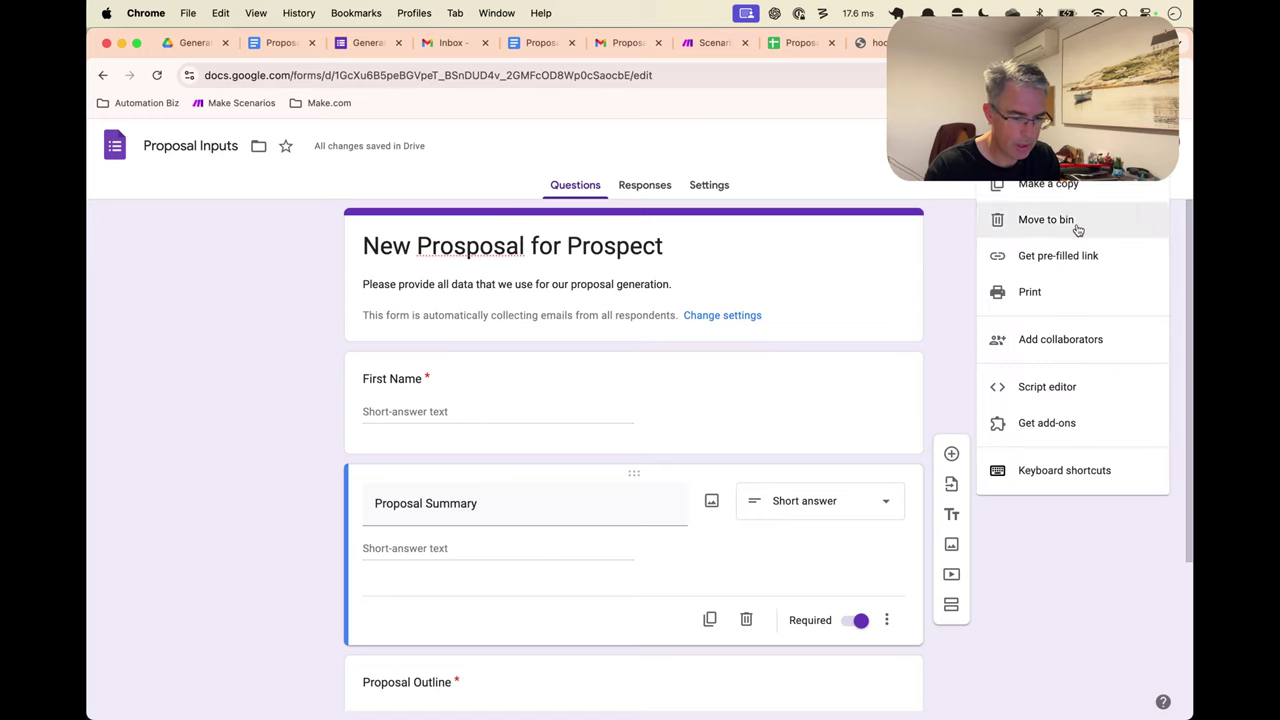
left_click(954, 317)
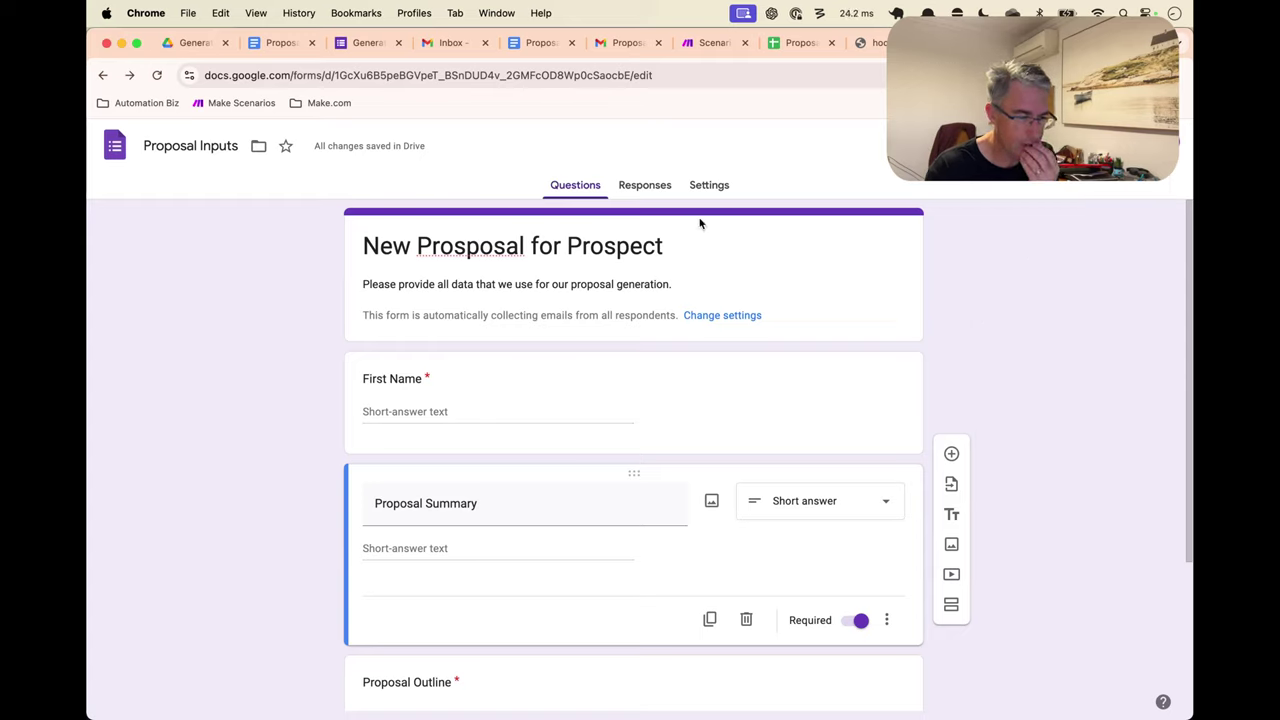
left_click(727, 189)
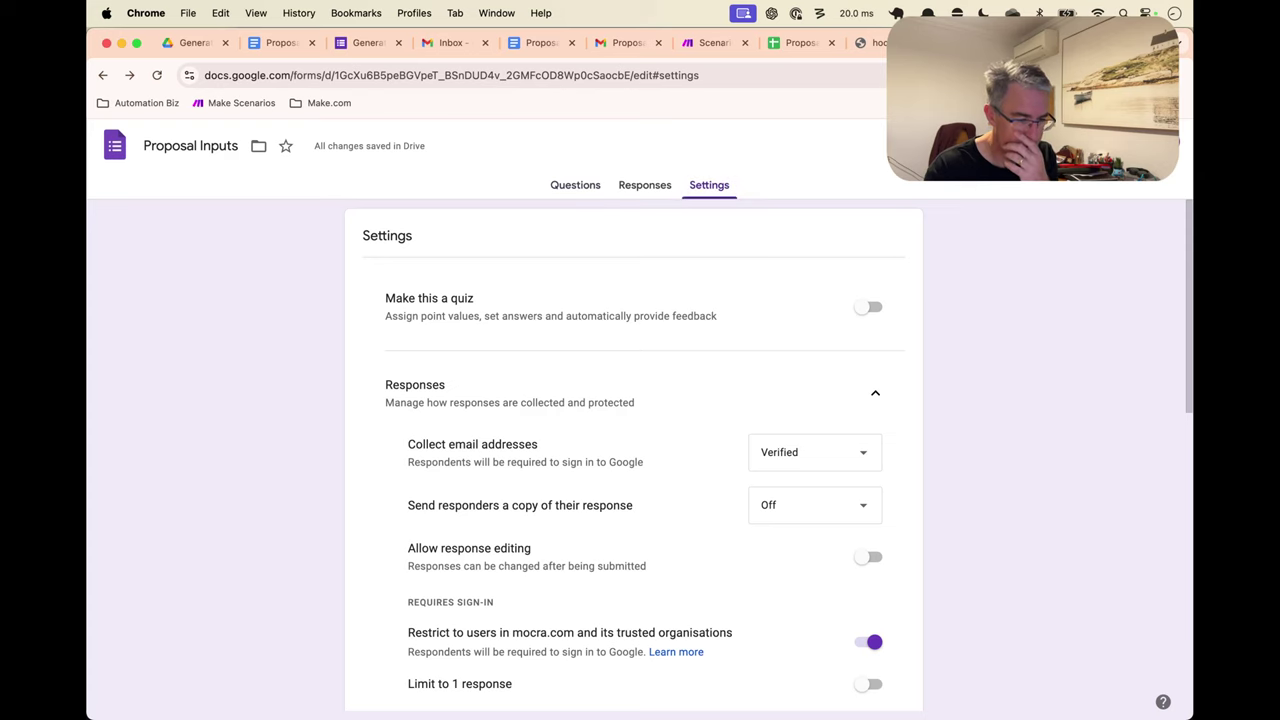
left_click(1045, 145)
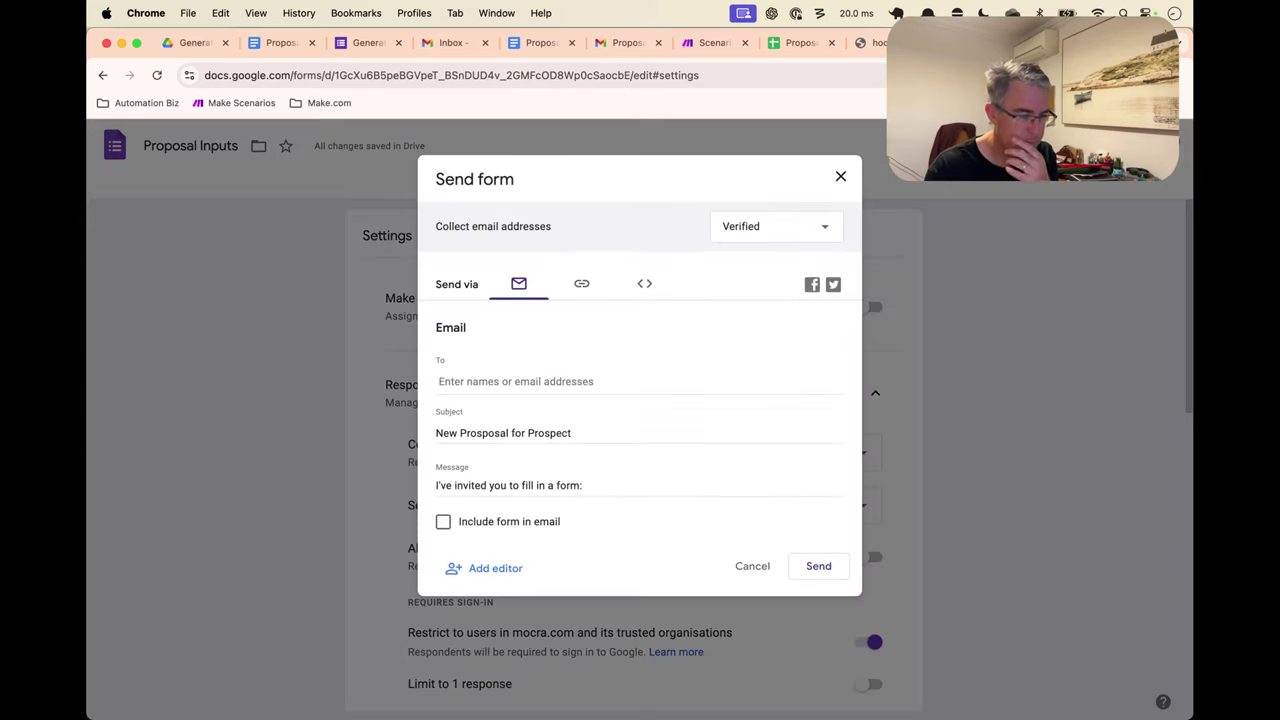
Copy the shortened forms.gle form link and paste it into a new browser tab
left_click(583, 290)
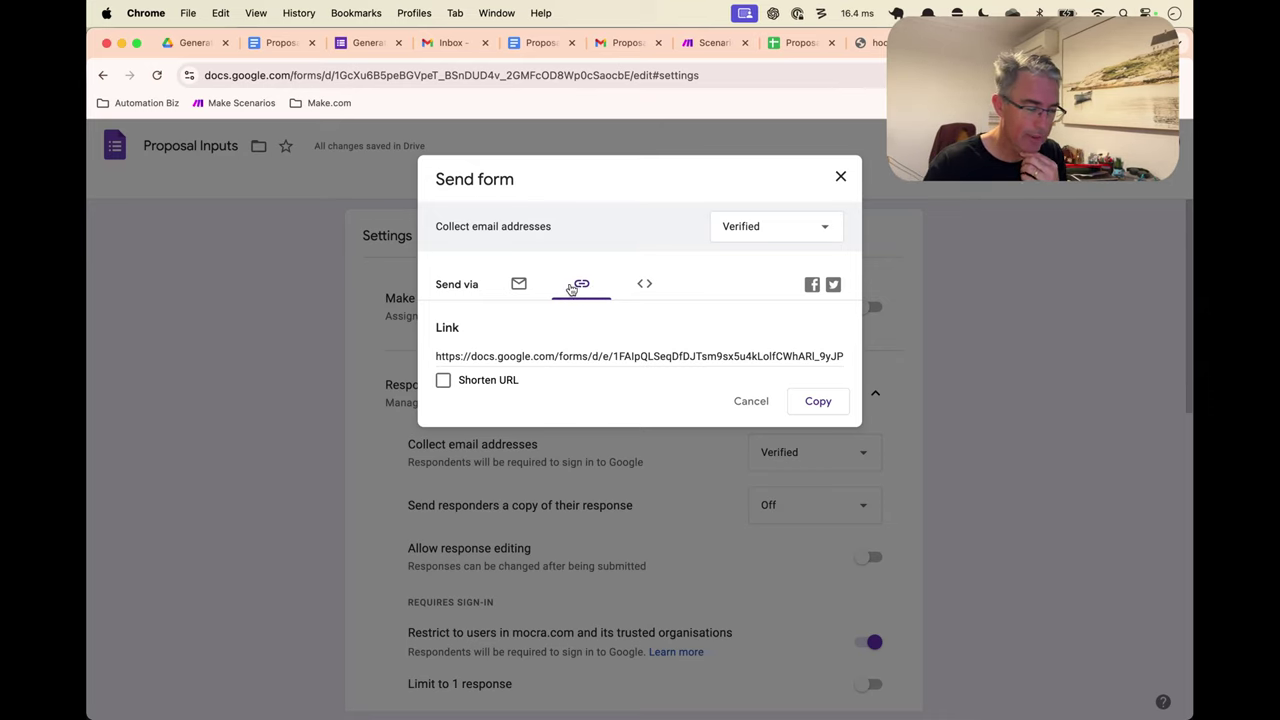
left_click(588, 356)
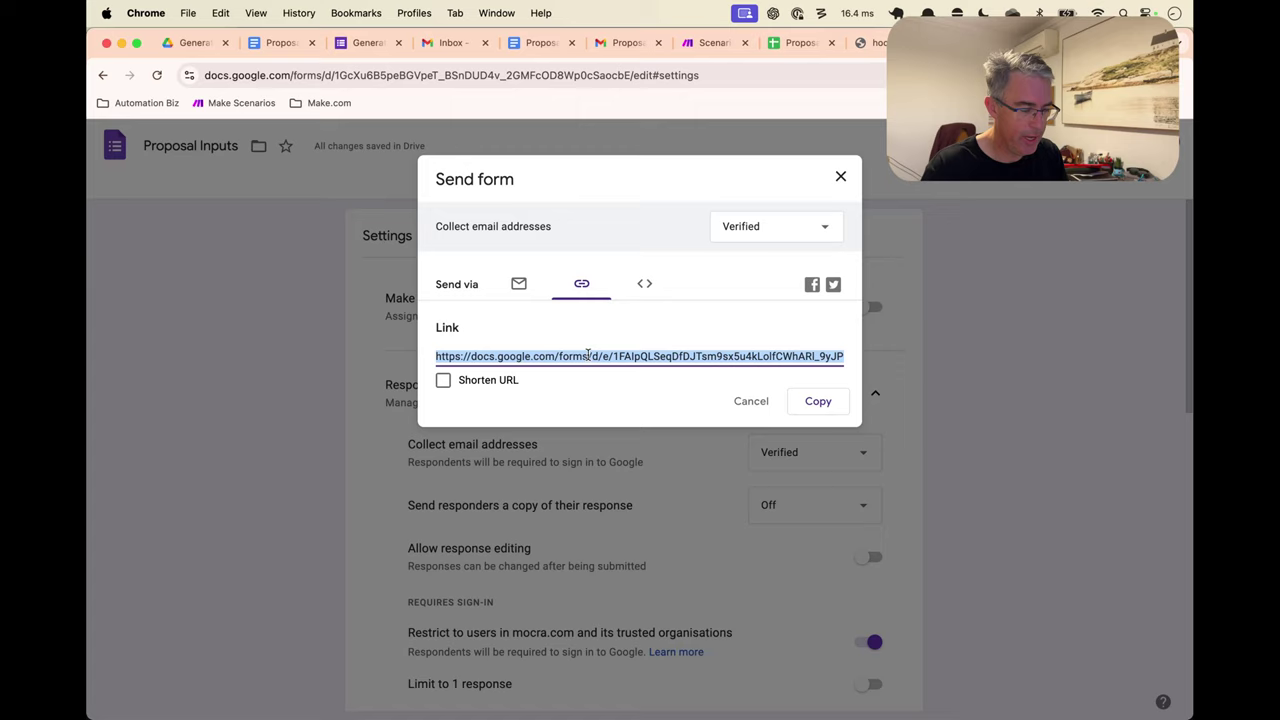
left_click(486, 380)
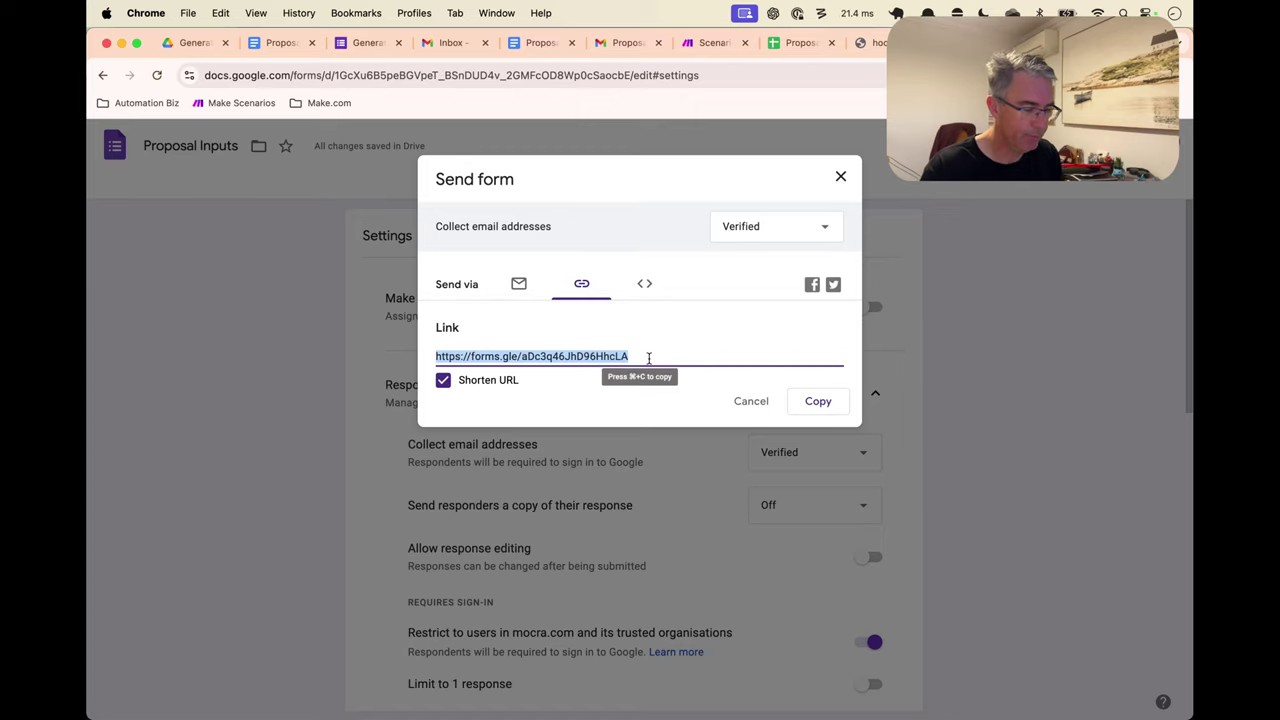
left_click(818, 401)
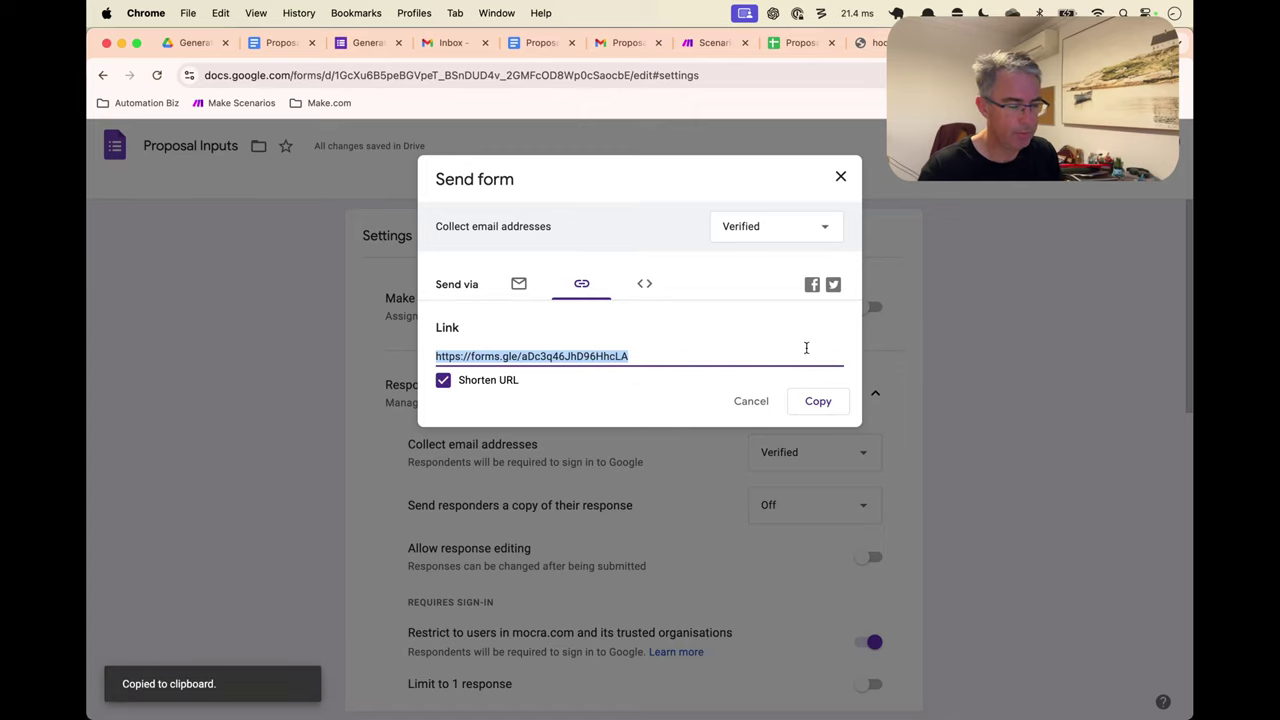
key("super+t")
key("super+v")
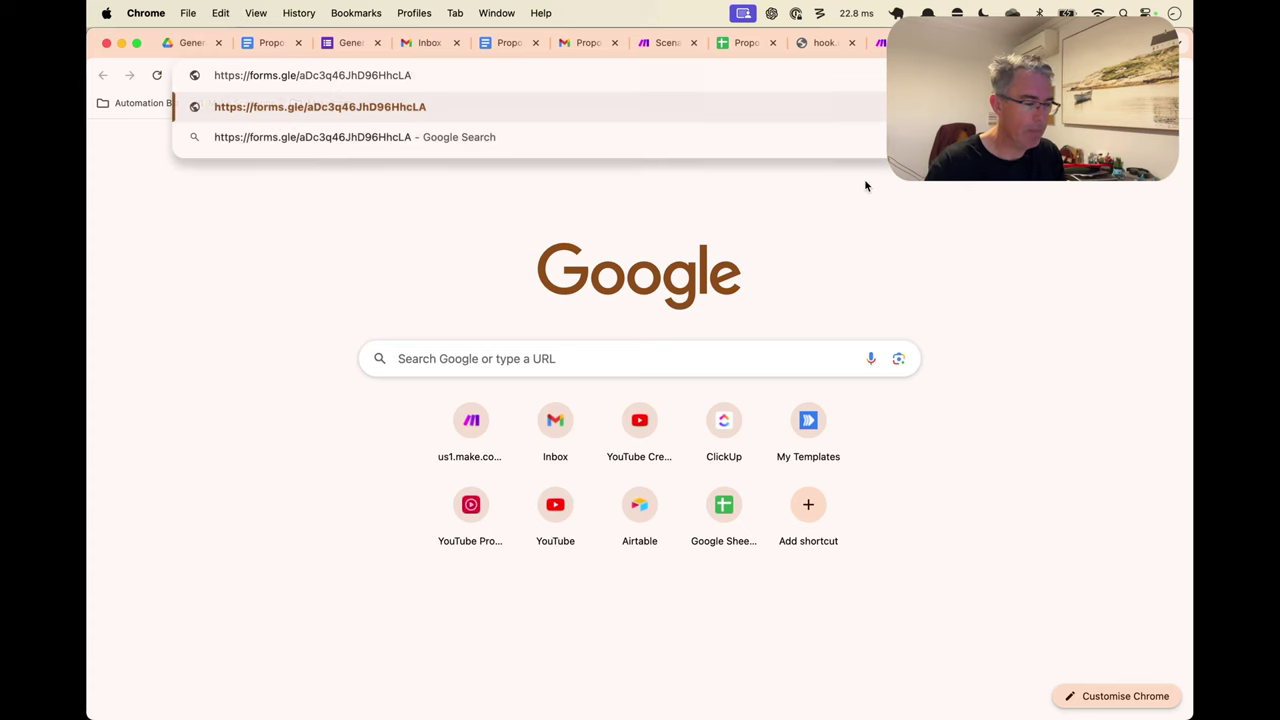
Load the form from the shortened link and look over its questions
key("Return")
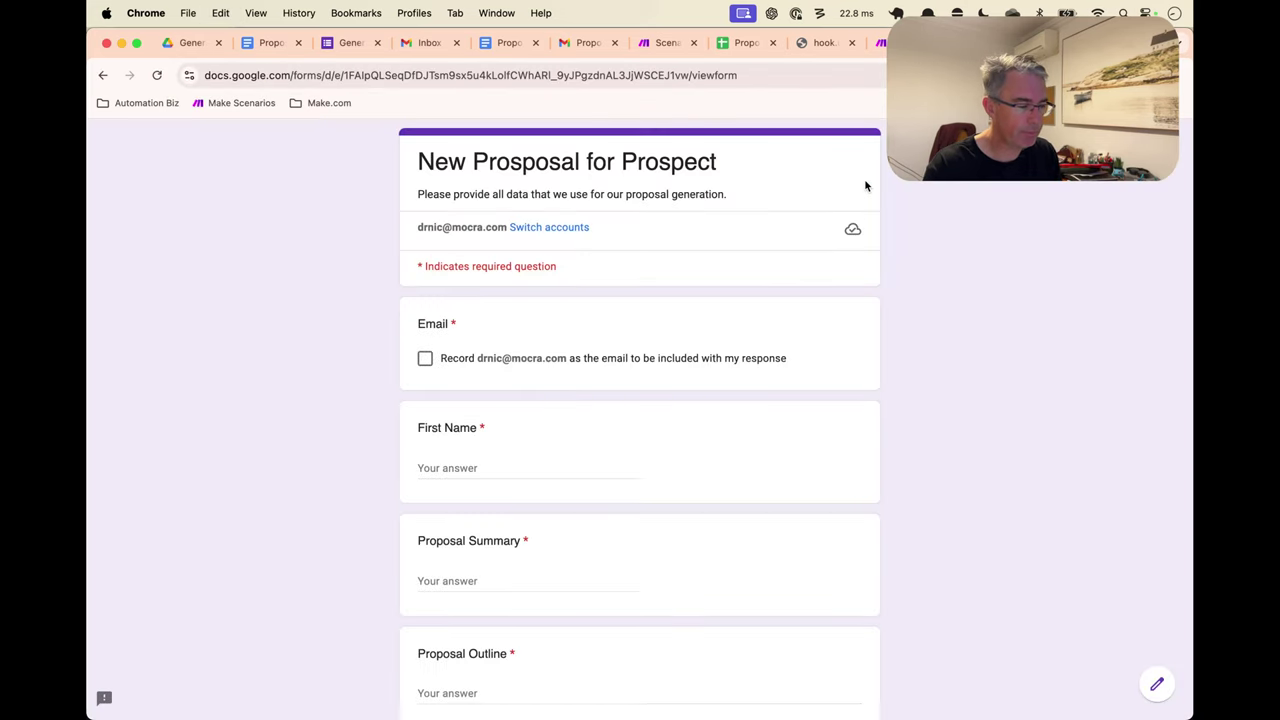
scroll(676, 349, "down", 2)
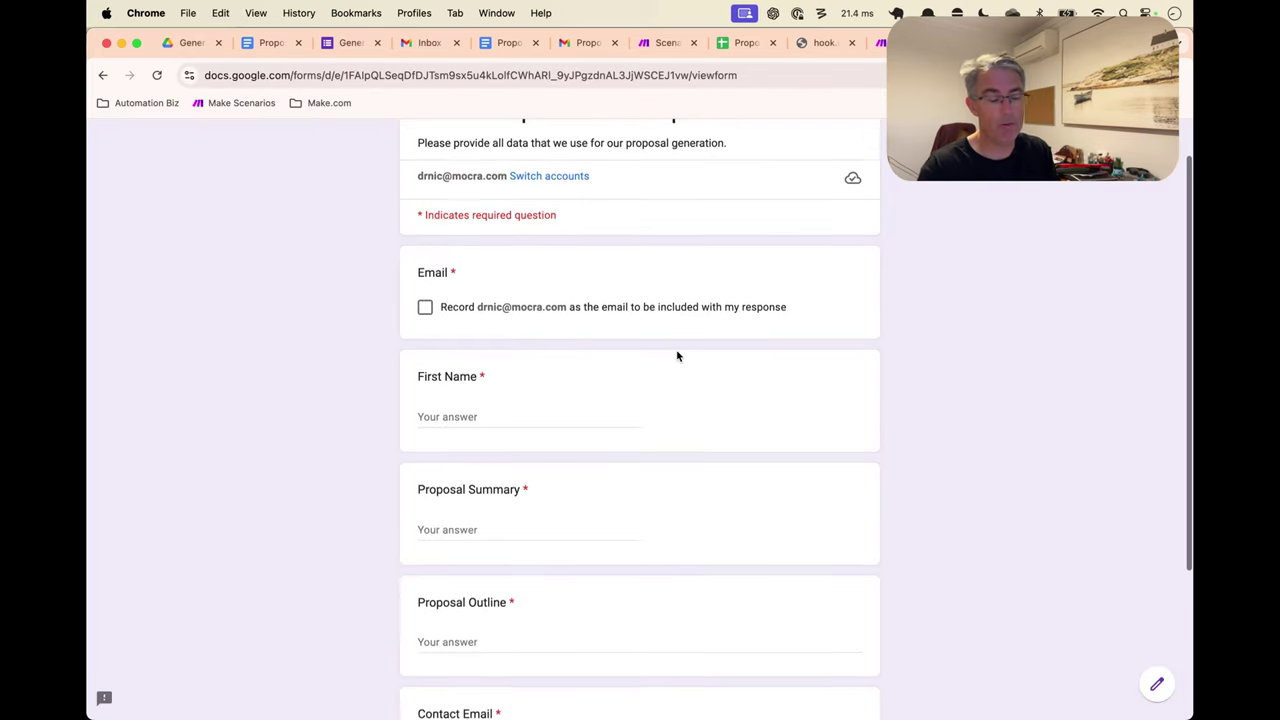
scroll(676, 349, "up", 2)
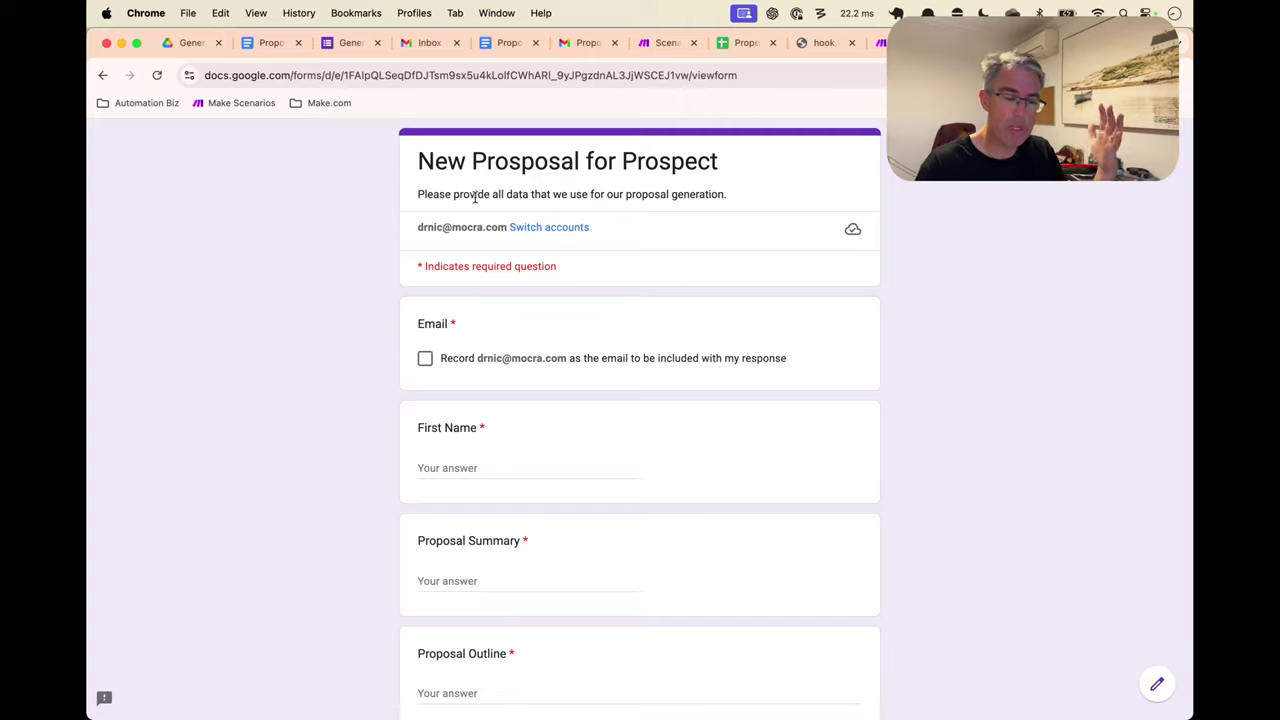
scroll(519, 495, "down", 3)
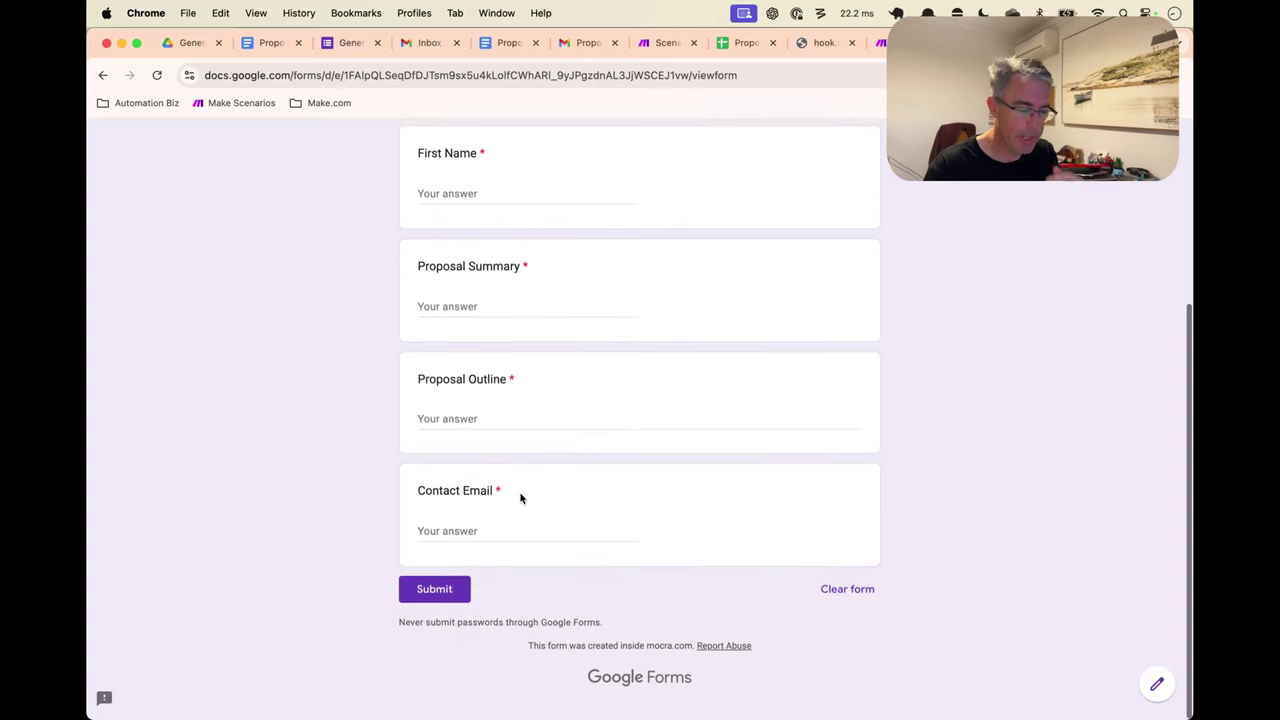
scroll(519, 497, "up", 2)
scroll(519, 497, "up", 4)
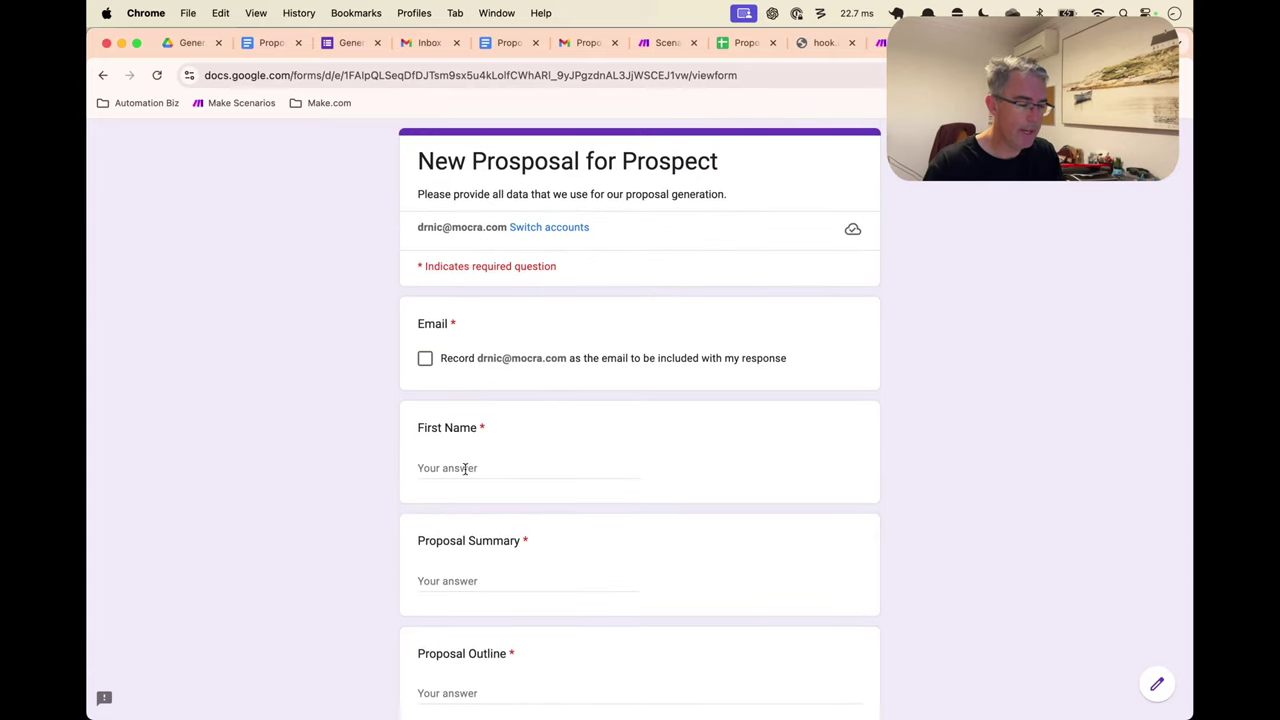
Fill First Name, Proposal Summary, Proposal Outline and Contact Email with placeholder 'asdf' answers
left_click(463, 466)
type("asdfa")
left_click(454, 581)
type("asdf")
scroll(454, 583, "down", 3)
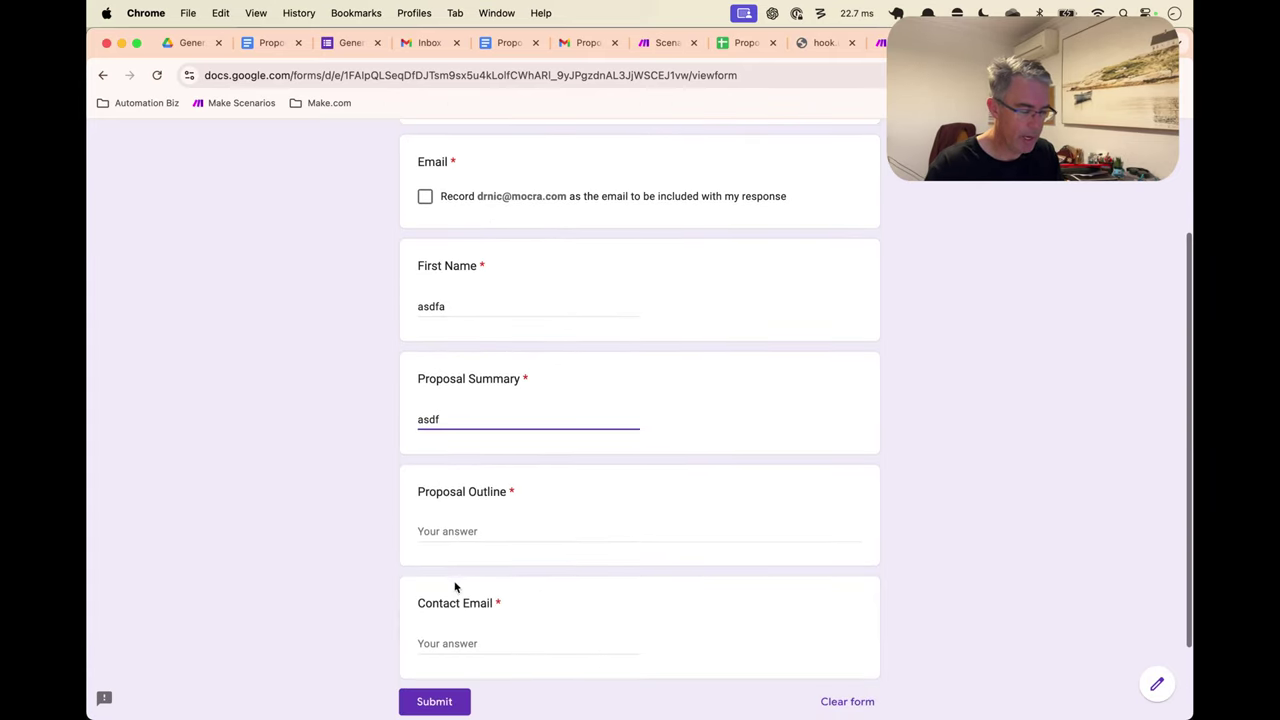
key("Tab")
type("asdf")
left_click(478, 640)
type("asdf")
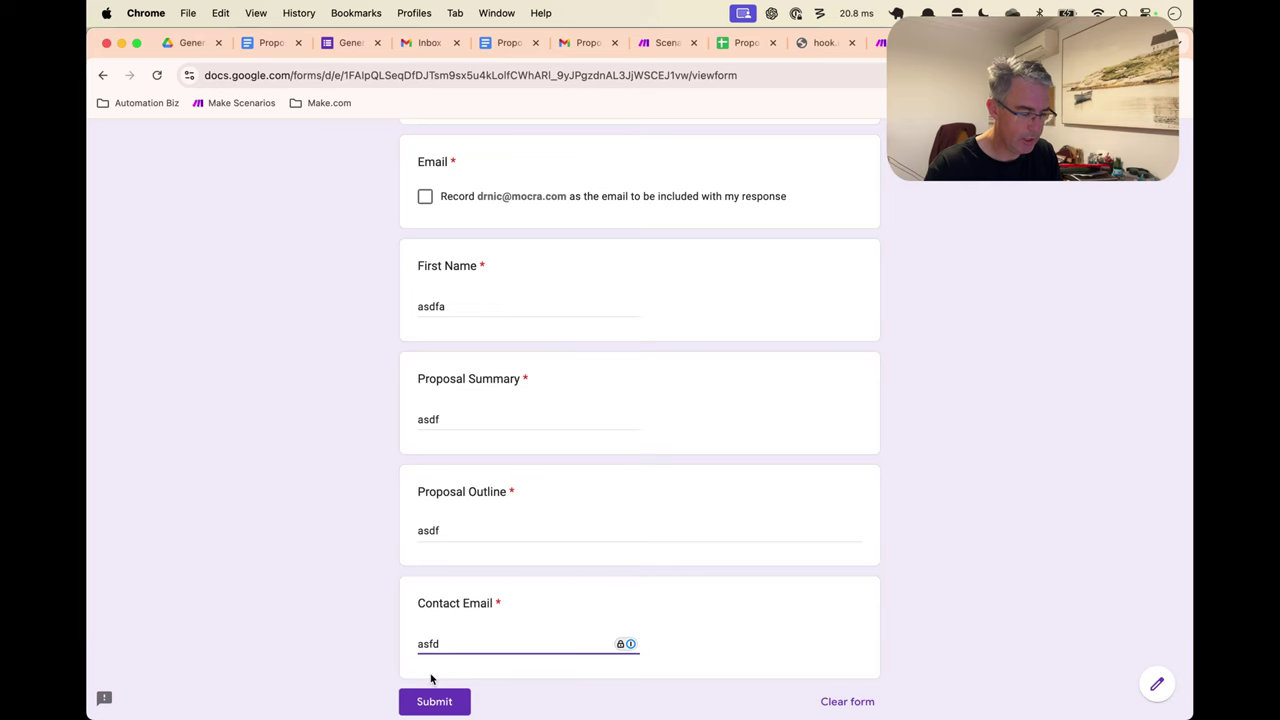
Tick the Email checkbox, submit the test response, and view the Proposal Inputs spreadsheet
left_click(434, 700)
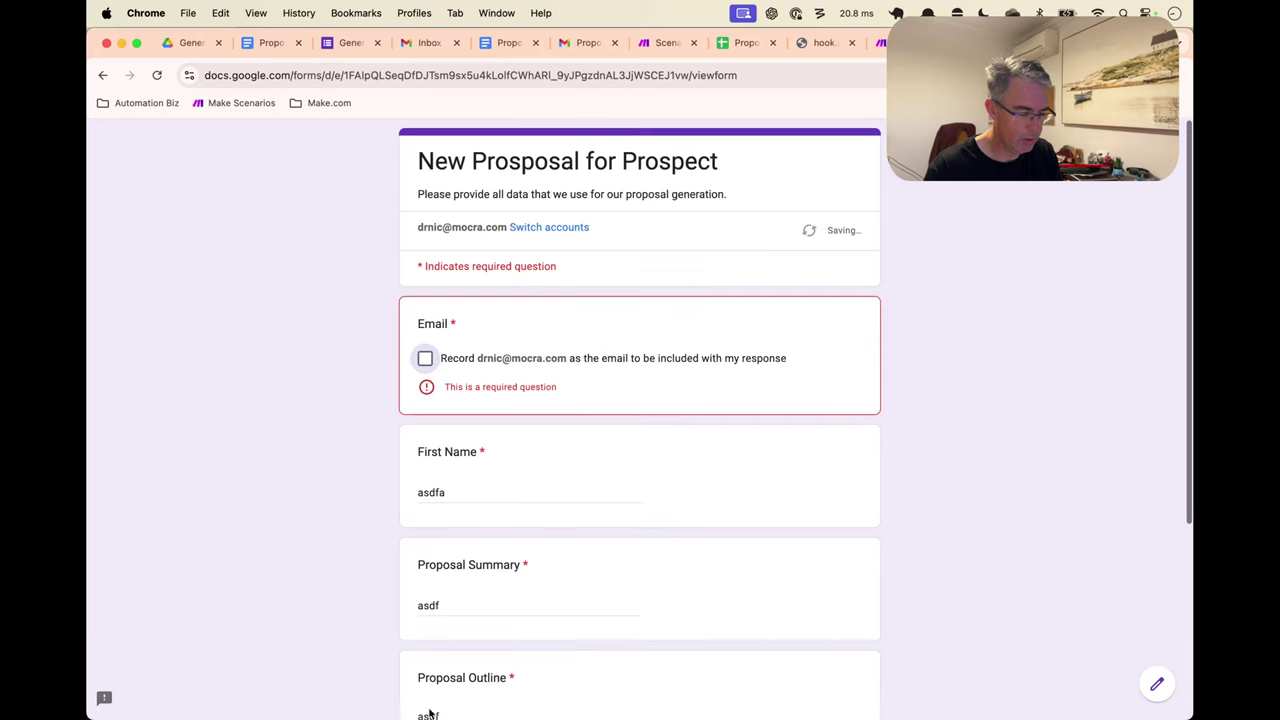
left_click(458, 362)
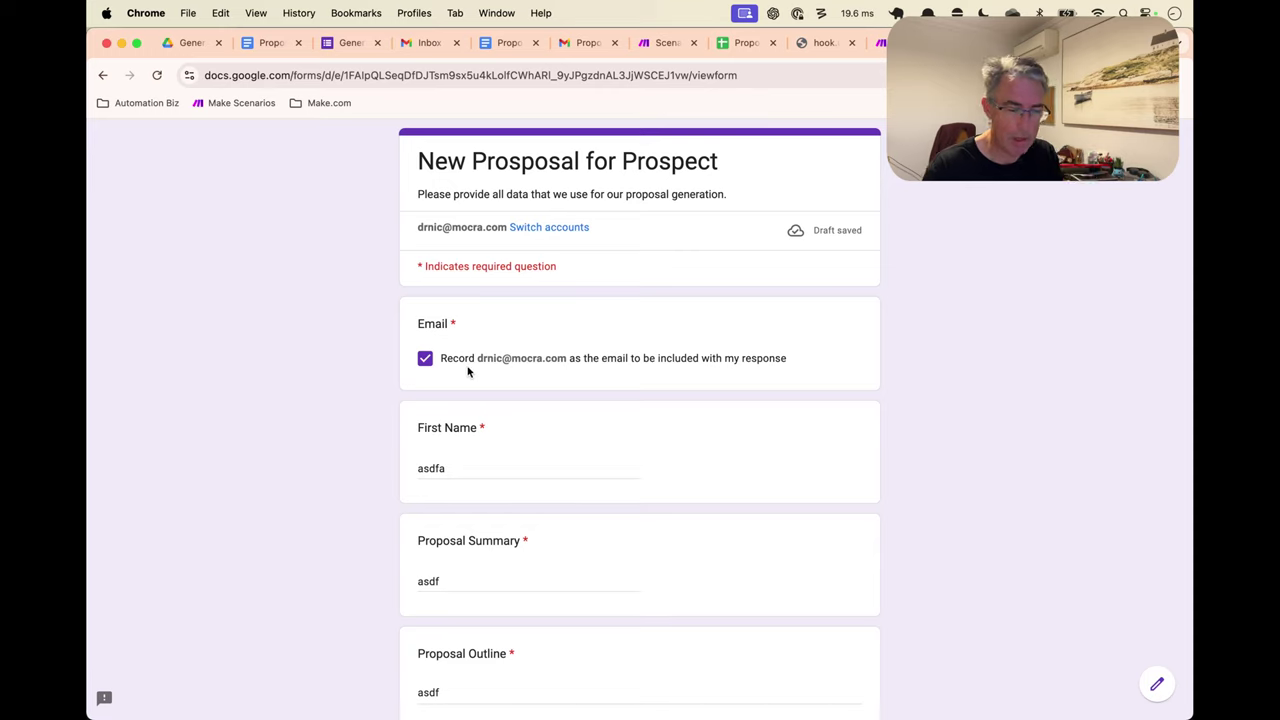
scroll(486, 380, "down", 5)
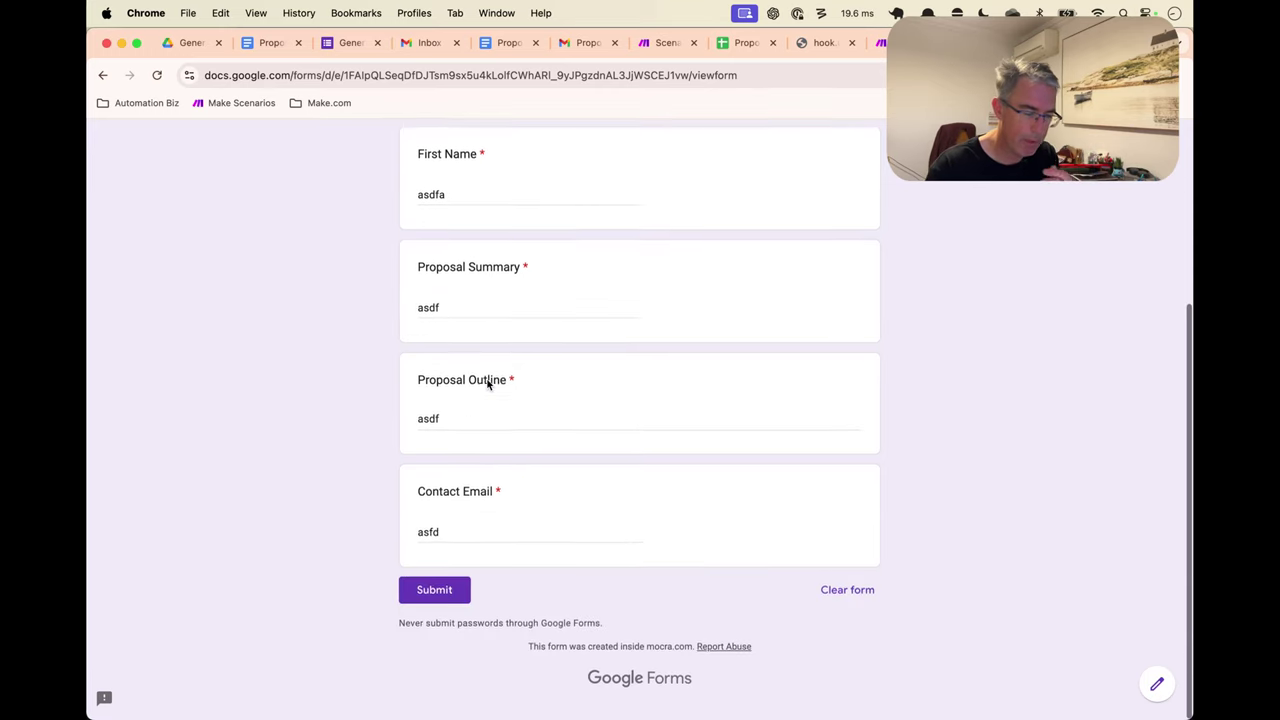
left_click(434, 597)
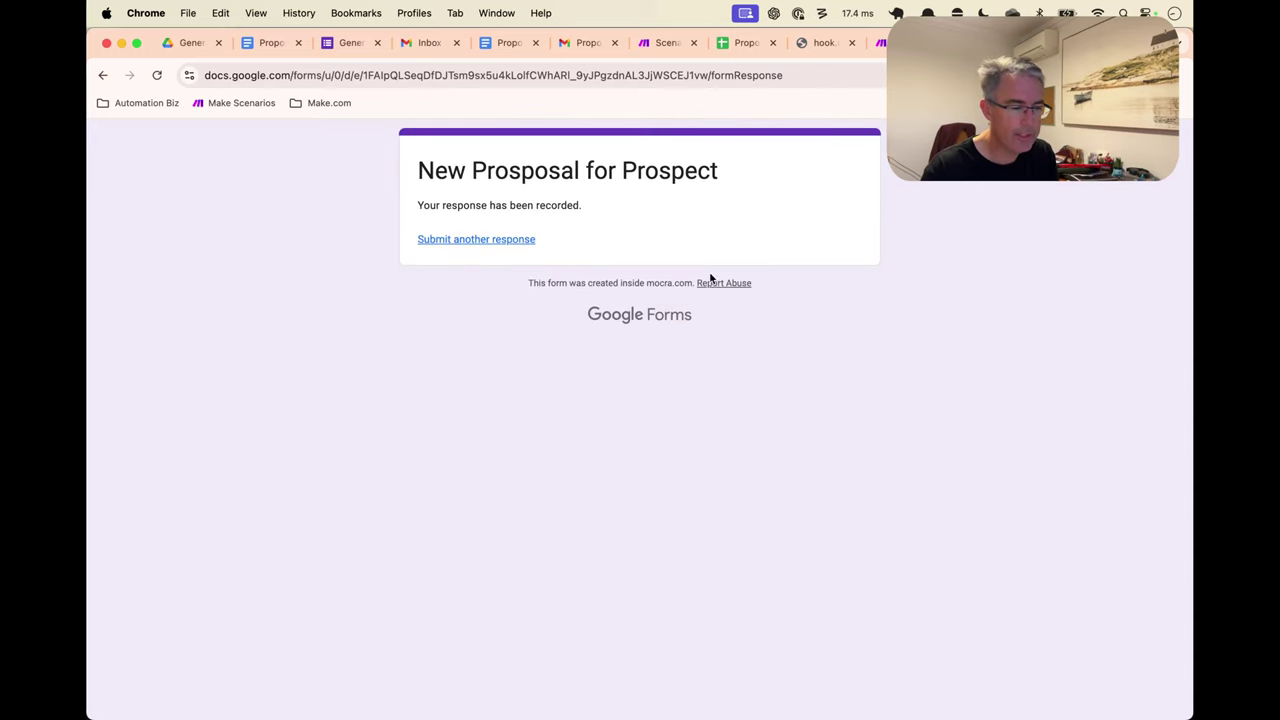
left_click(740, 43)
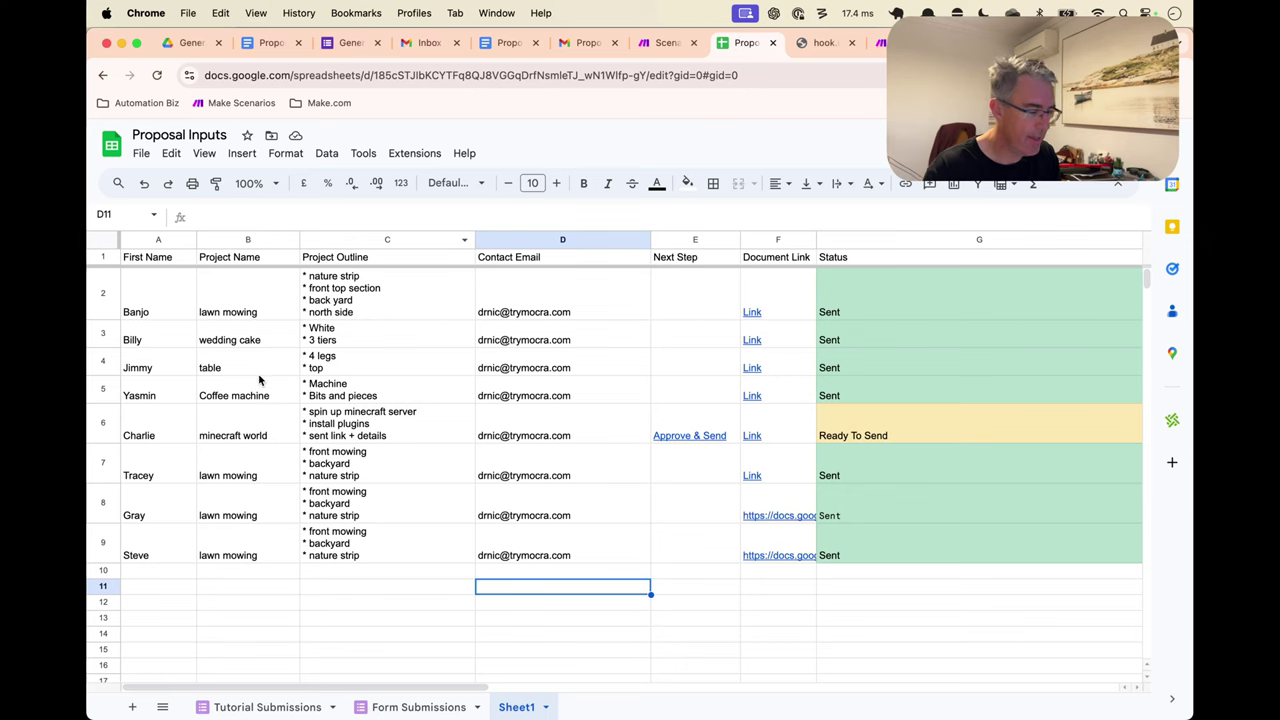
left_click(265, 706)
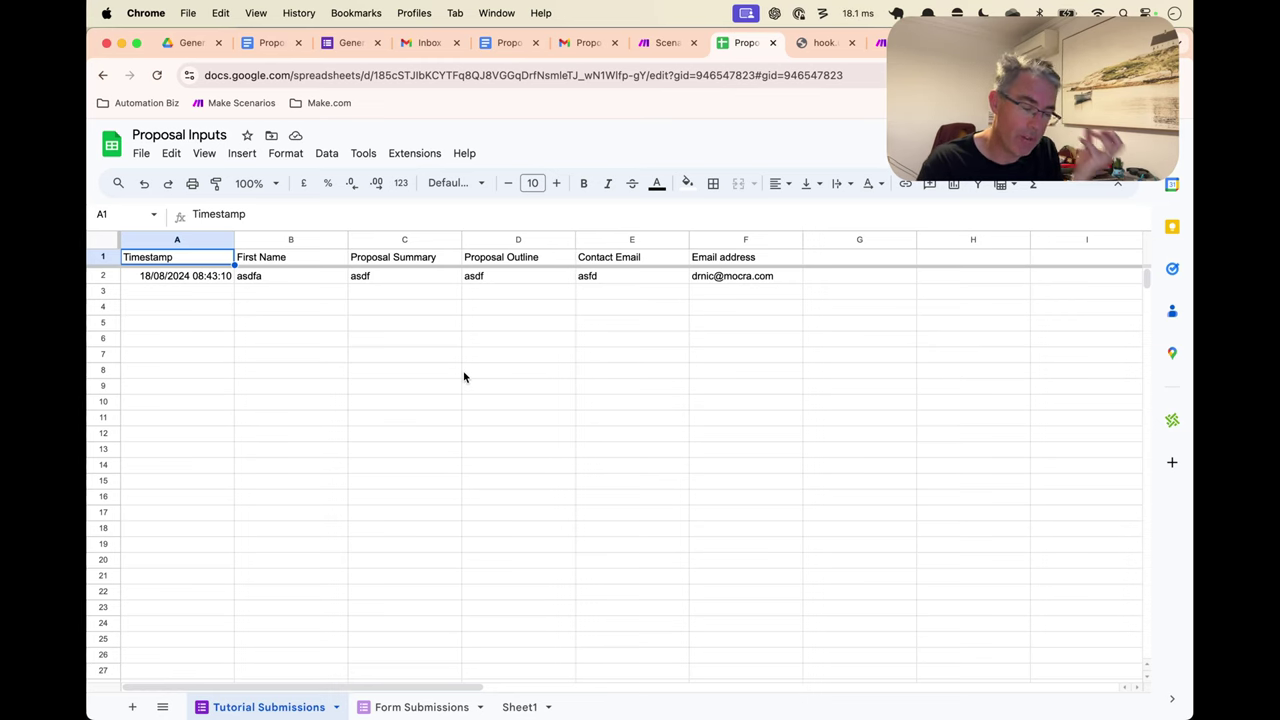
left_click(519, 707)
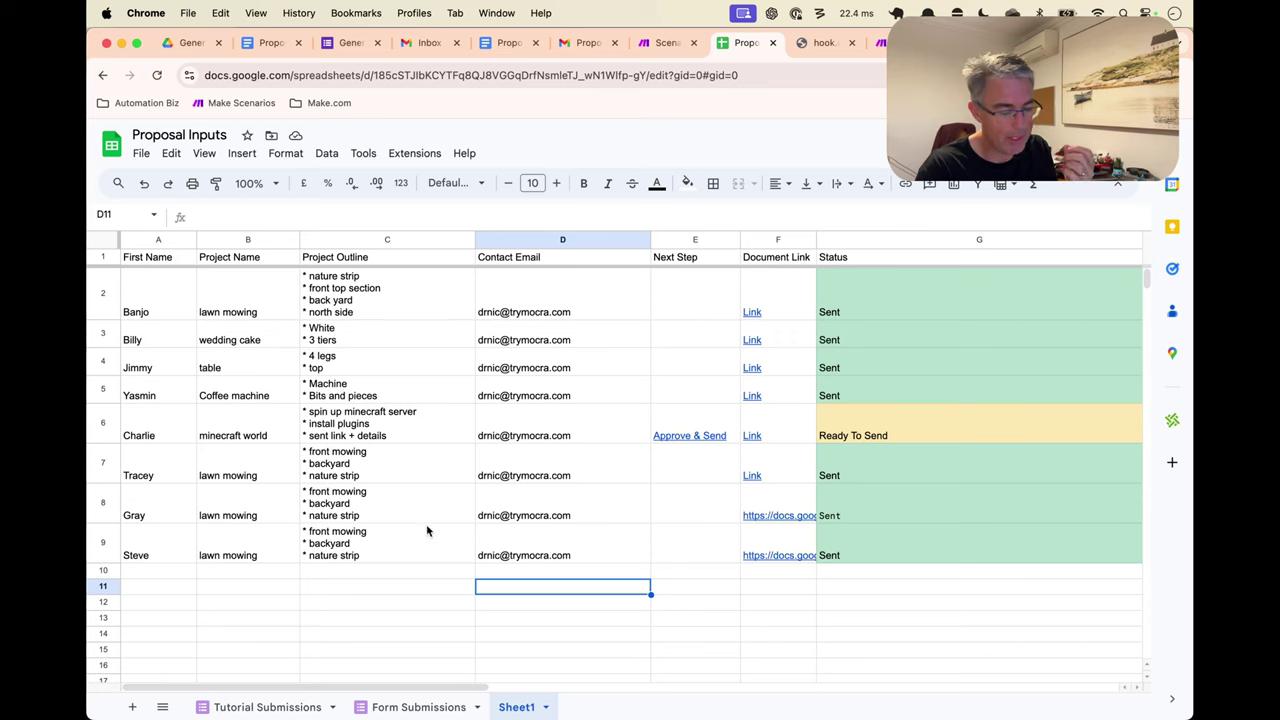
left_click(266, 707)
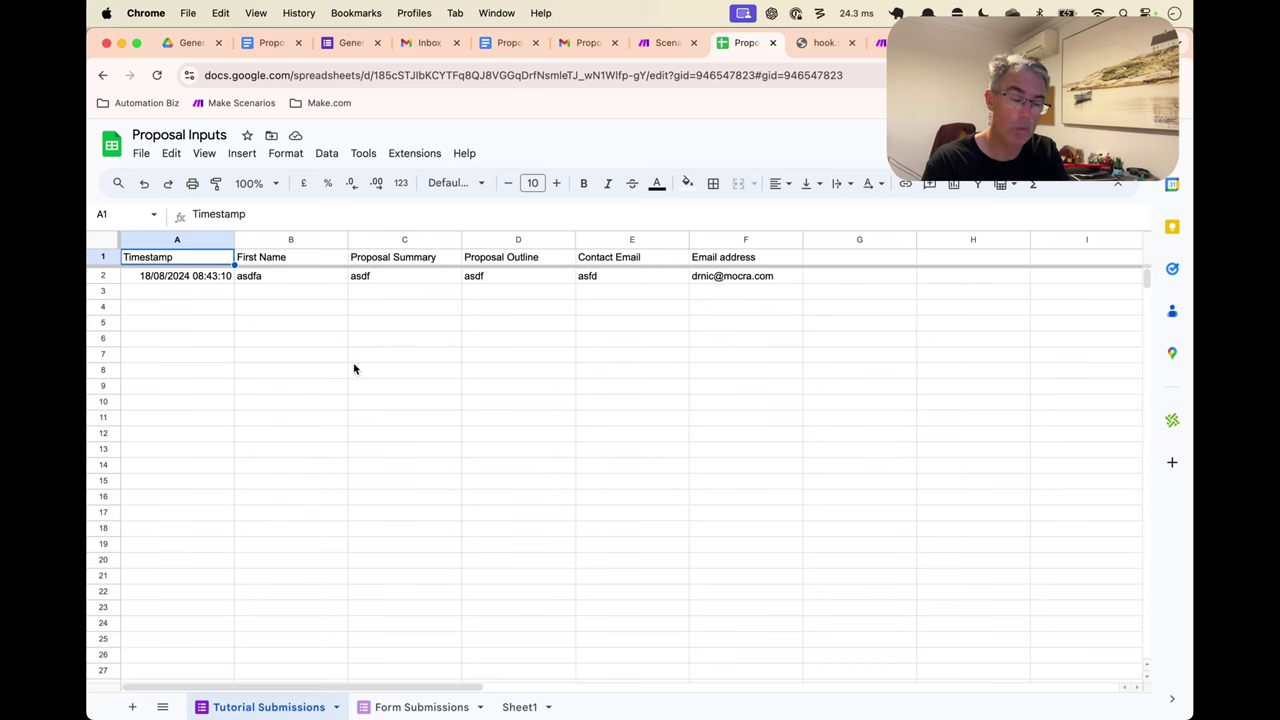
left_click(519, 707)
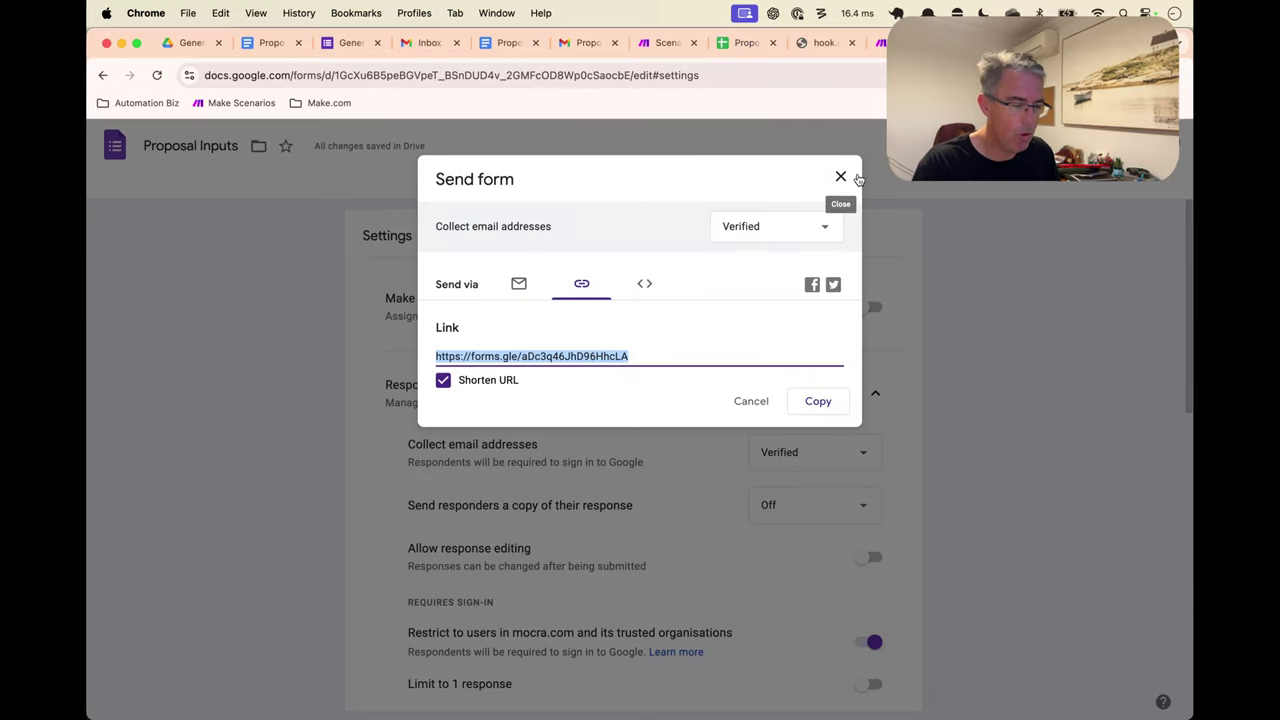
Close the Send dialog and launch the form's Script editor from the More menu
left_click(820, 187)
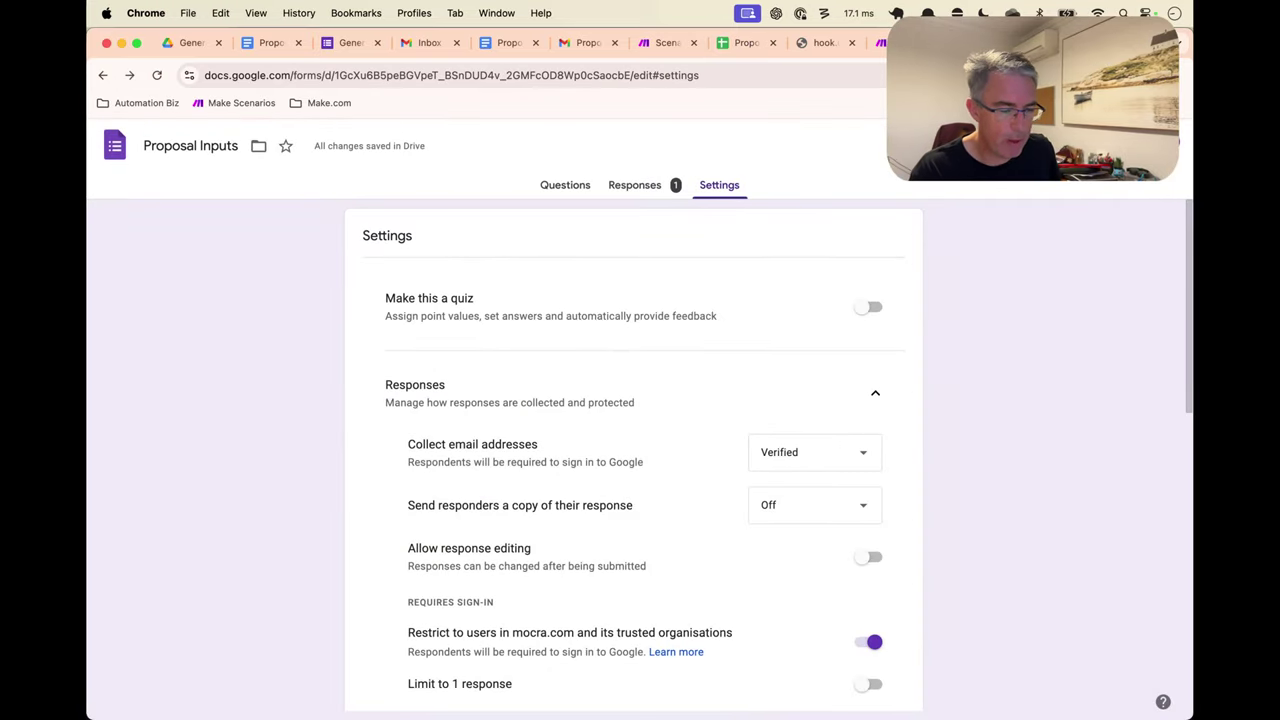
left_click(1130, 146)
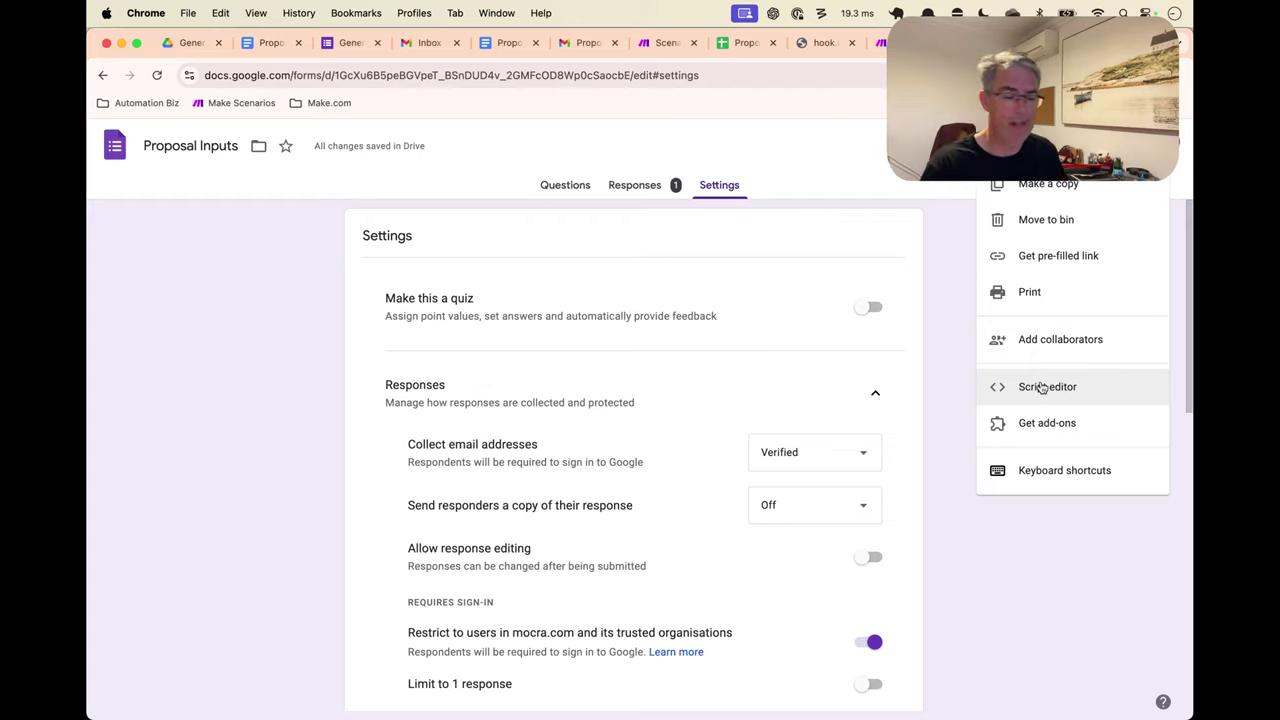
left_click(1043, 389)
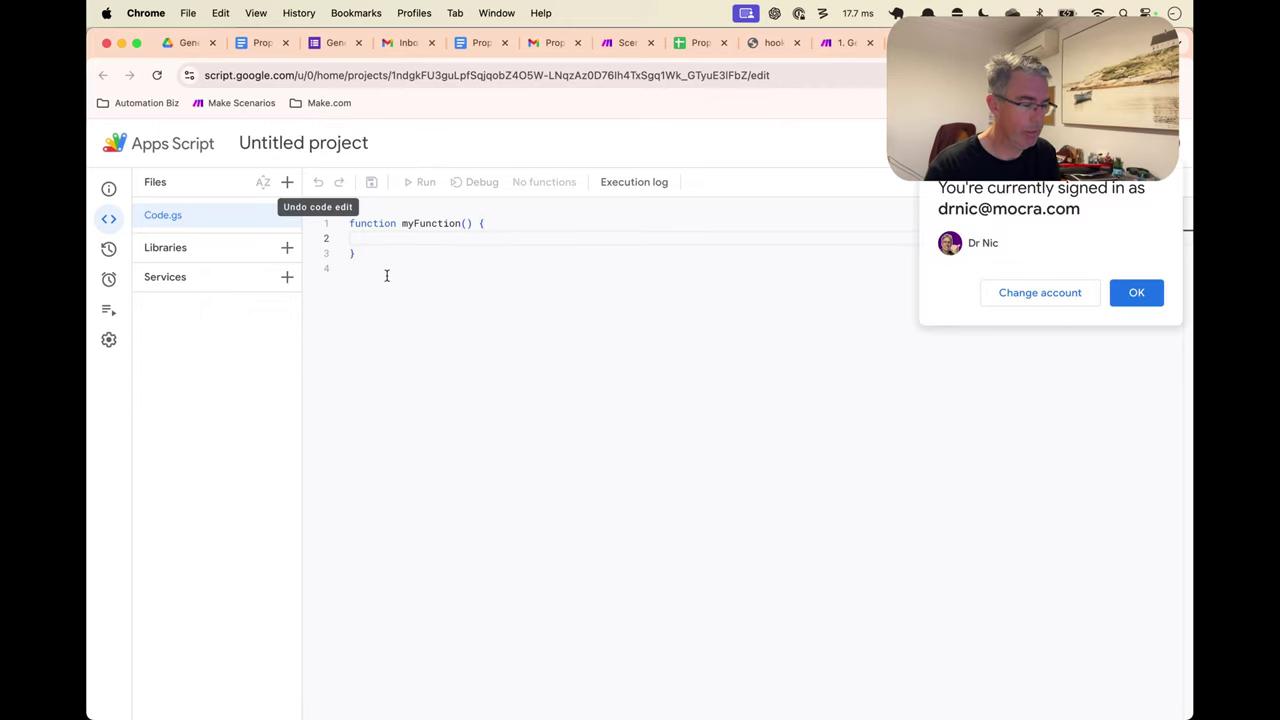
Rename the Apps Script project to 'Send Form to Make.com'
left_click(1137, 292)
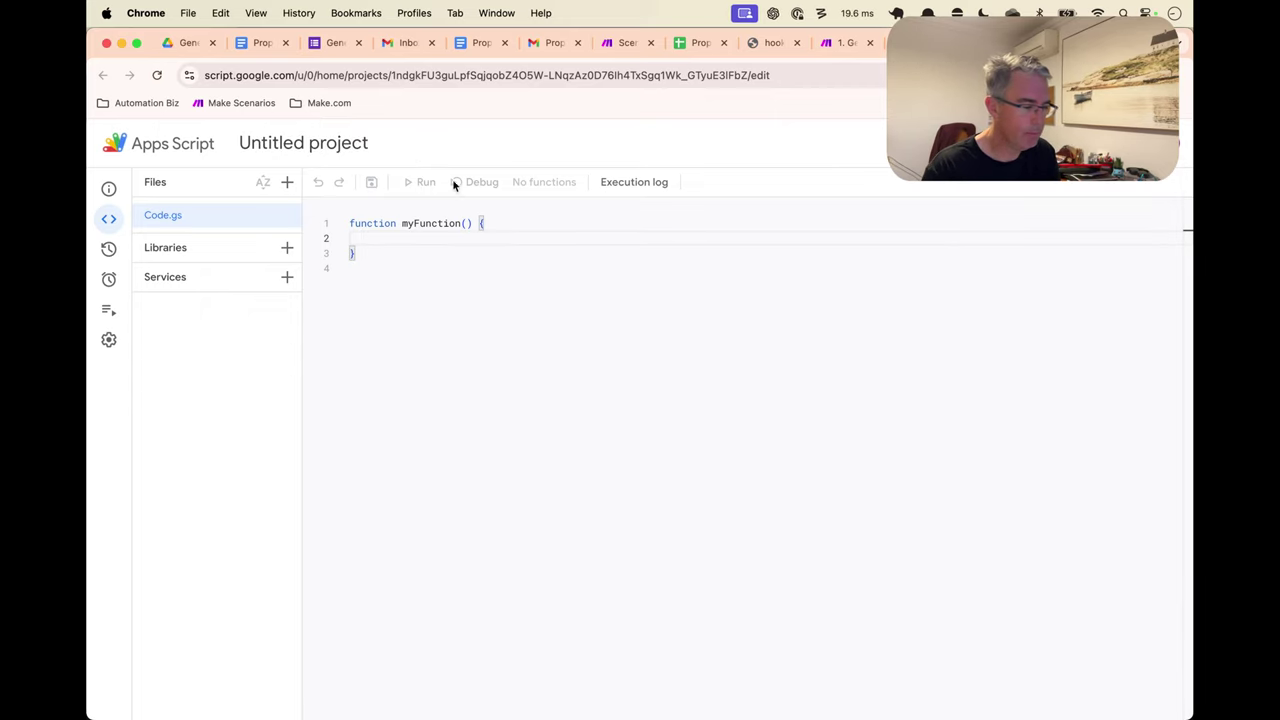
left_click(364, 146)
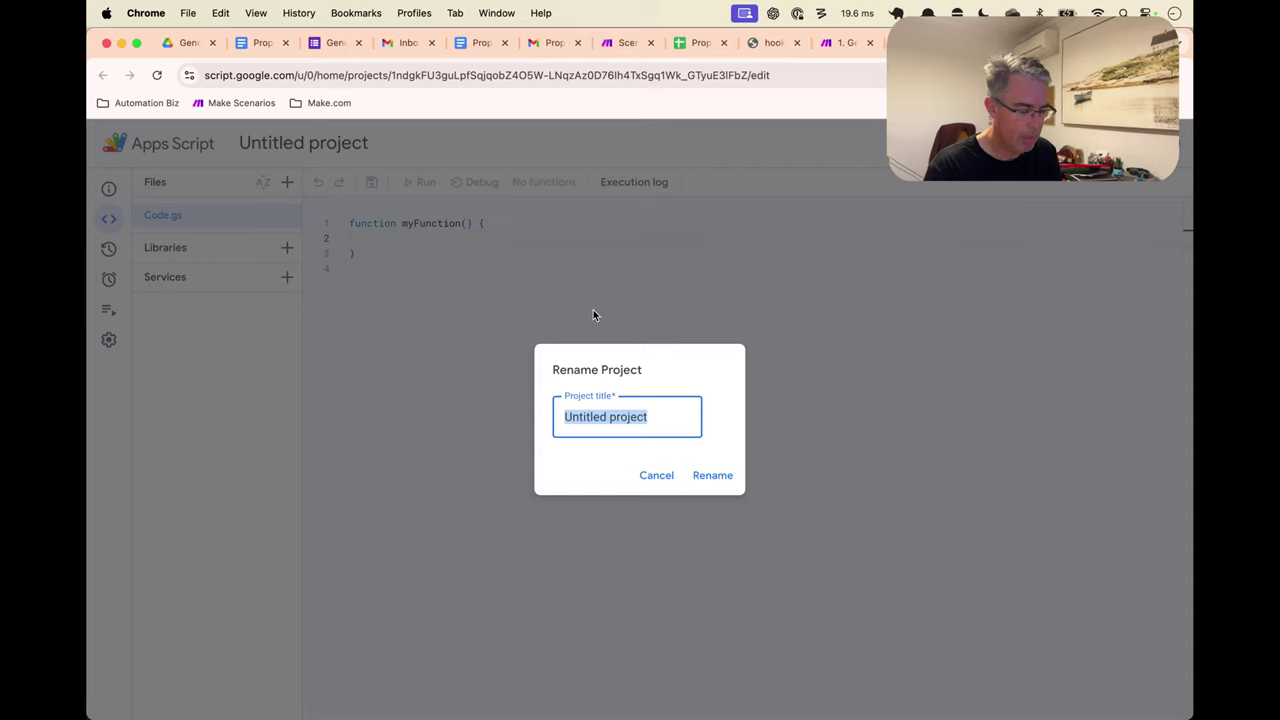
type("Send Form")
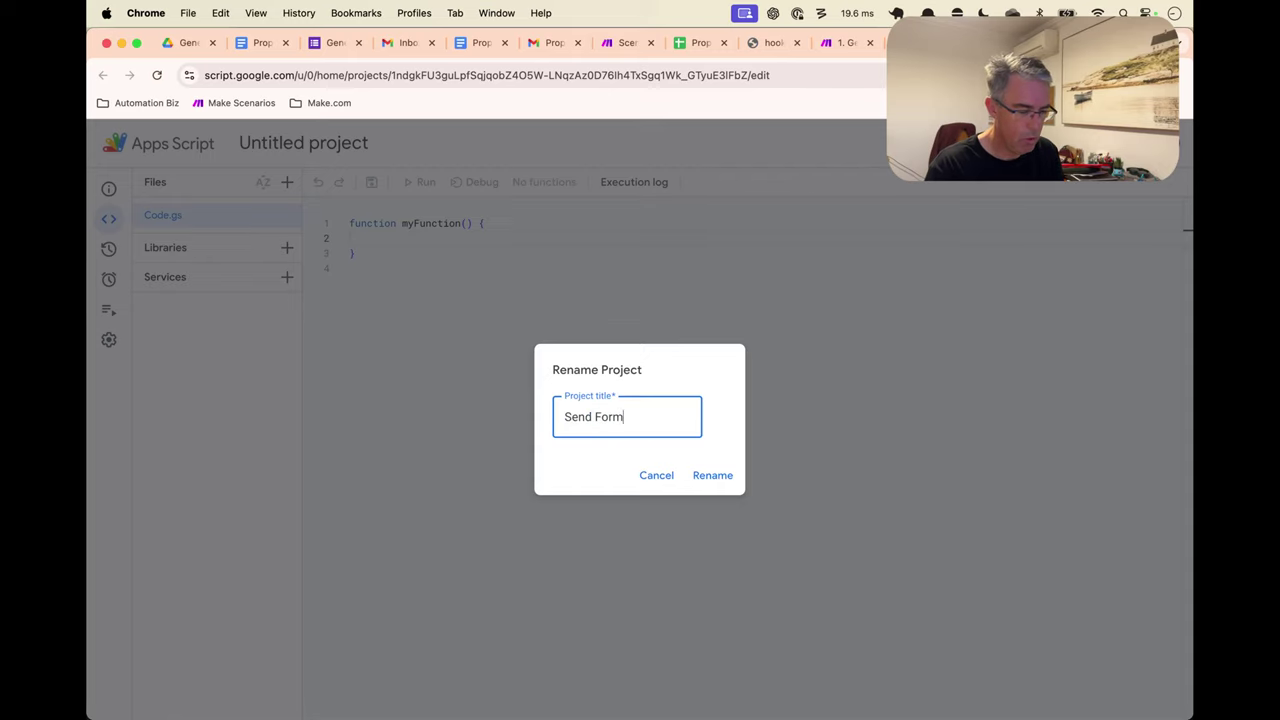
type(" to Make.com")
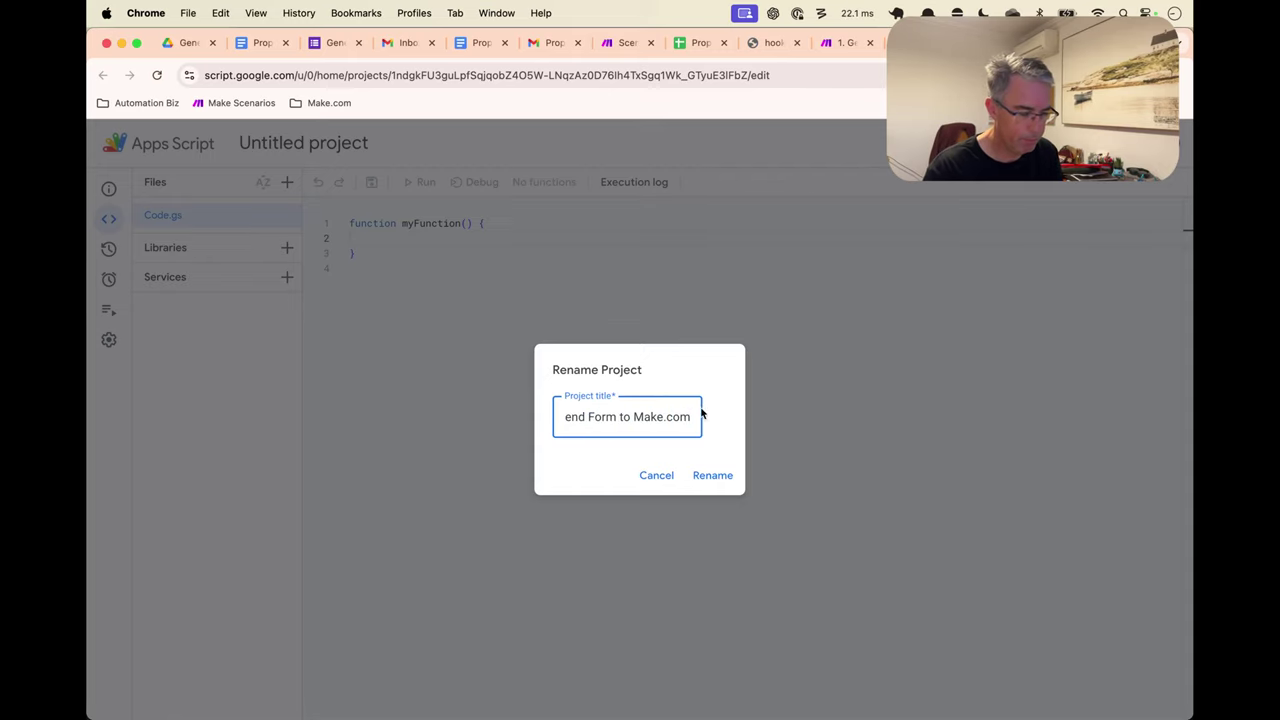
left_click(712, 475)
Rename myFunction to onFormSubmit(e)
double_click(424, 223)
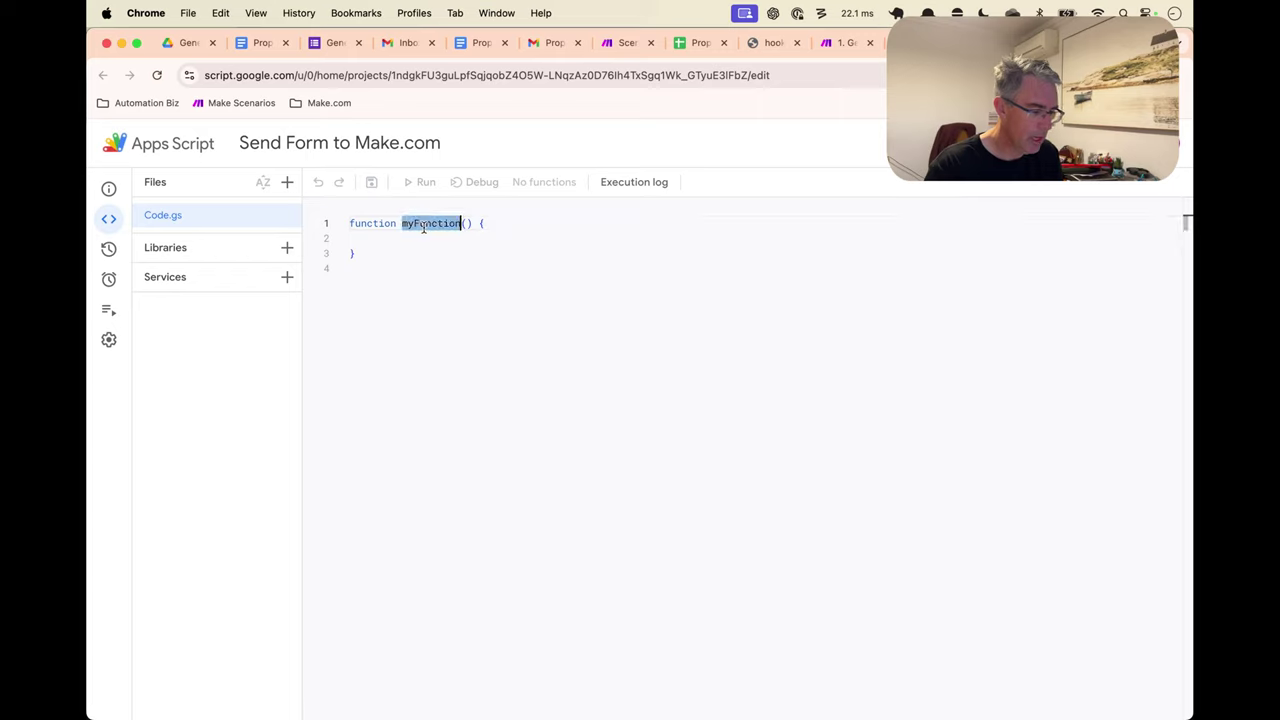
type("onForma")
key("BackSpace")
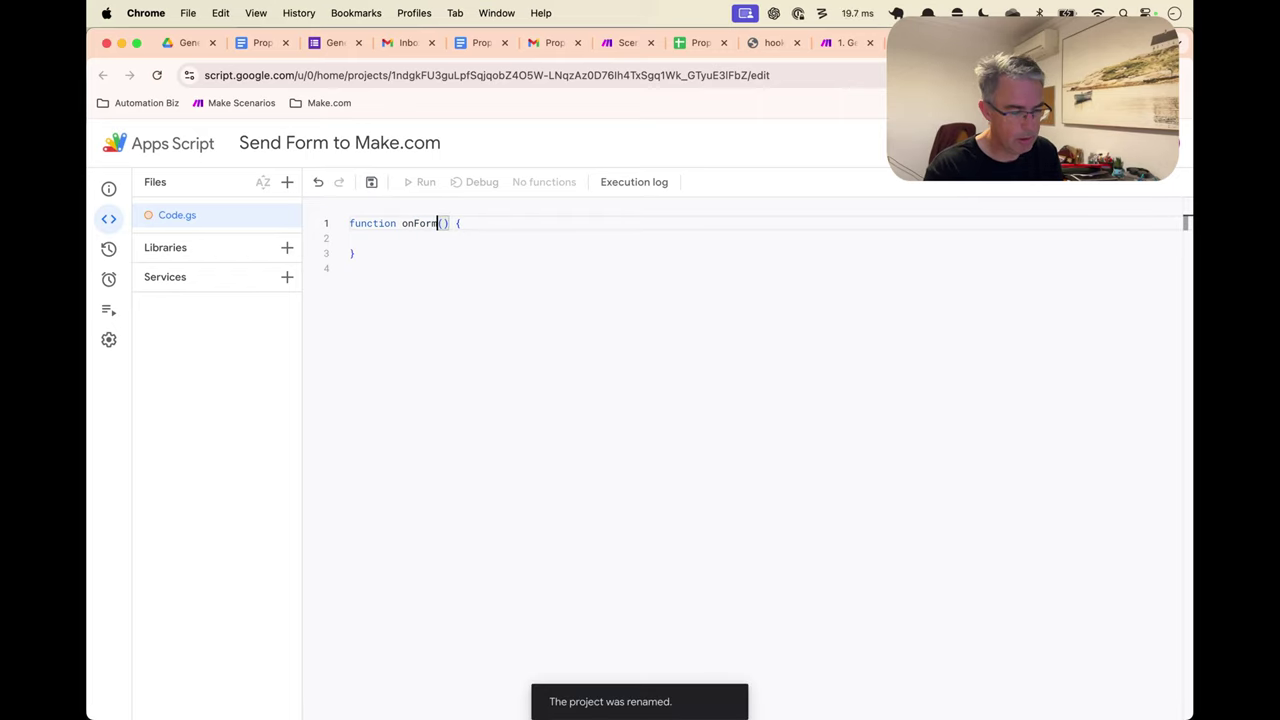
type("Submit(")
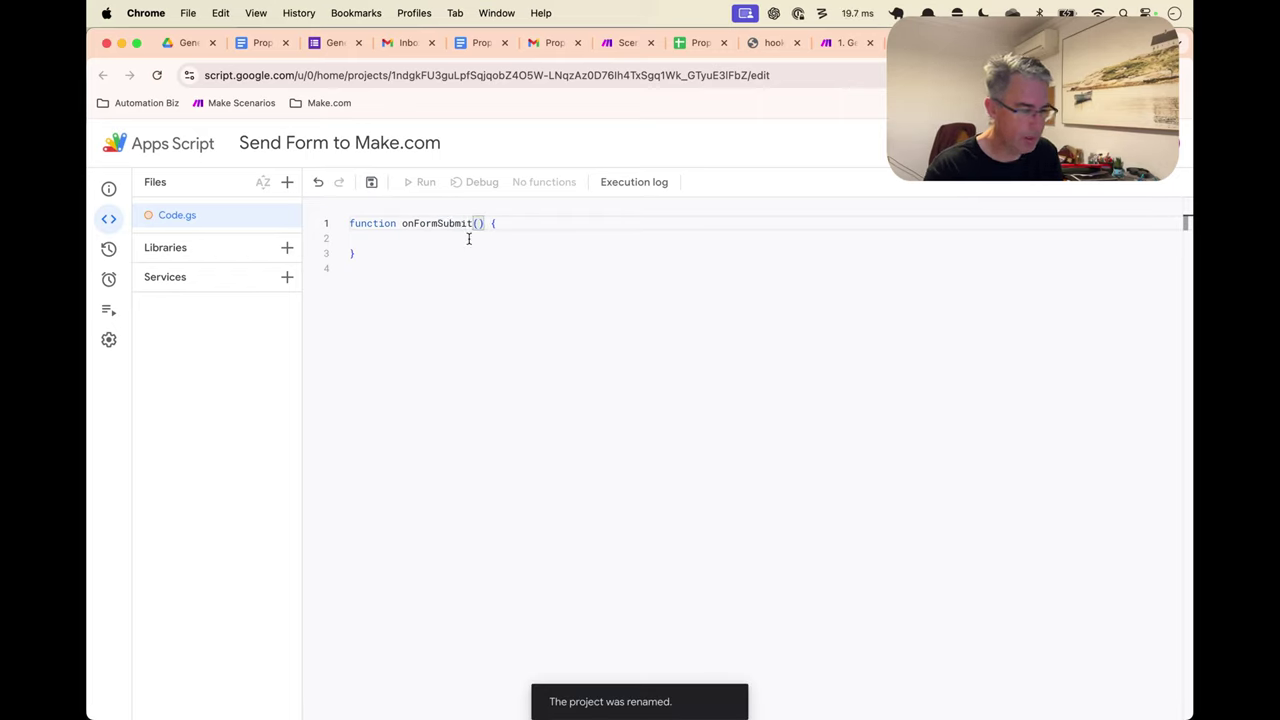
type("e")
left_click(460, 280)
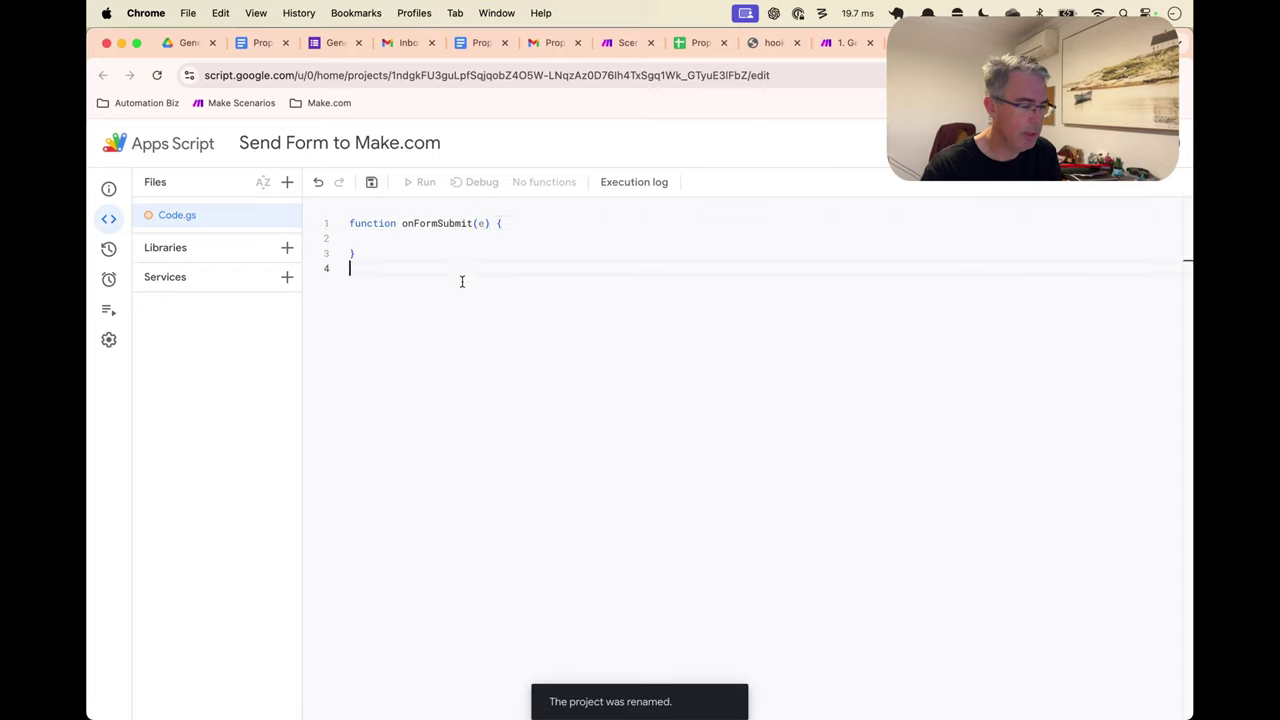
left_click(440, 246)
Add Logger.log(e) inside onFormSubmit and save the project
double_click(441, 223)
left_click(440, 237)
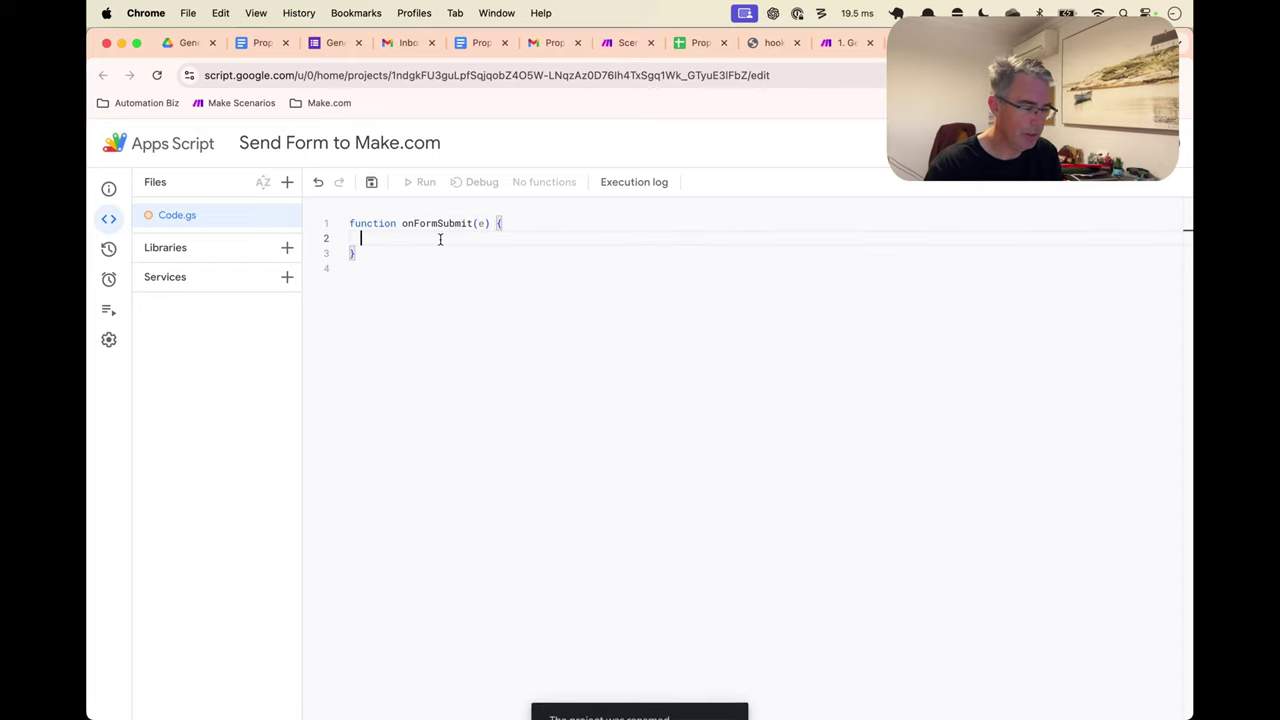
type("Logger.lo")
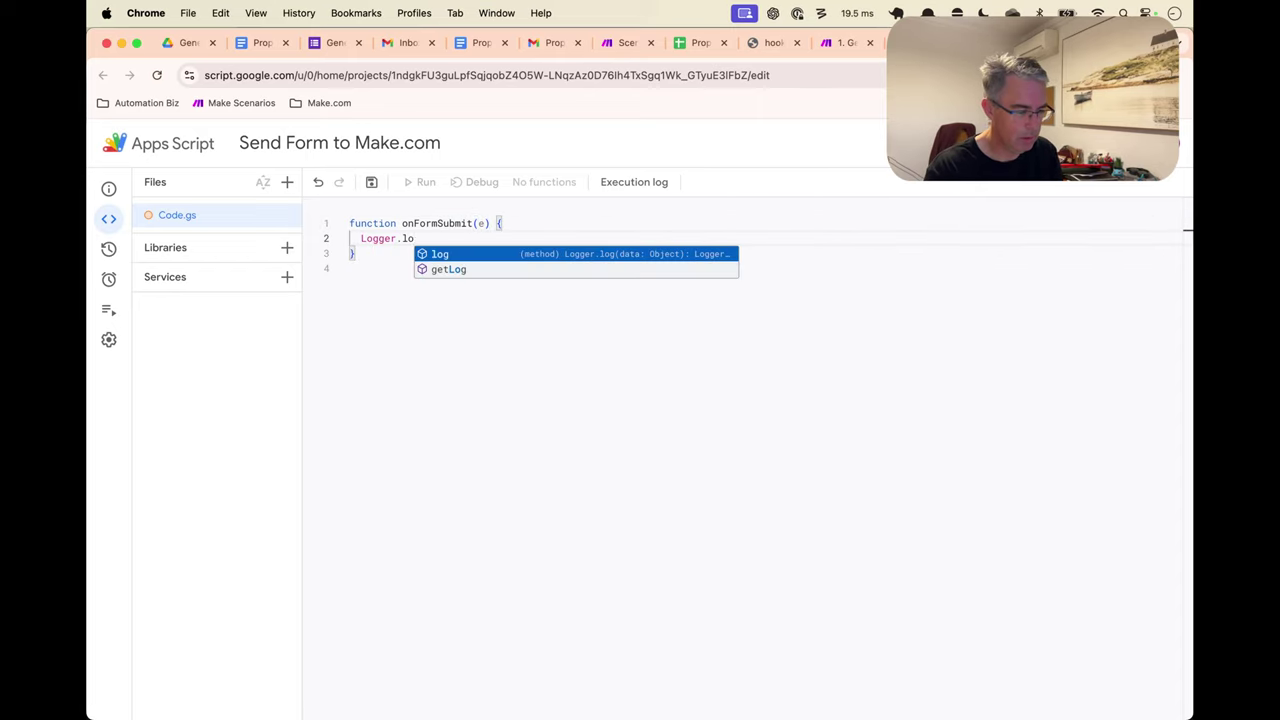
key("Return")
type("(e)")
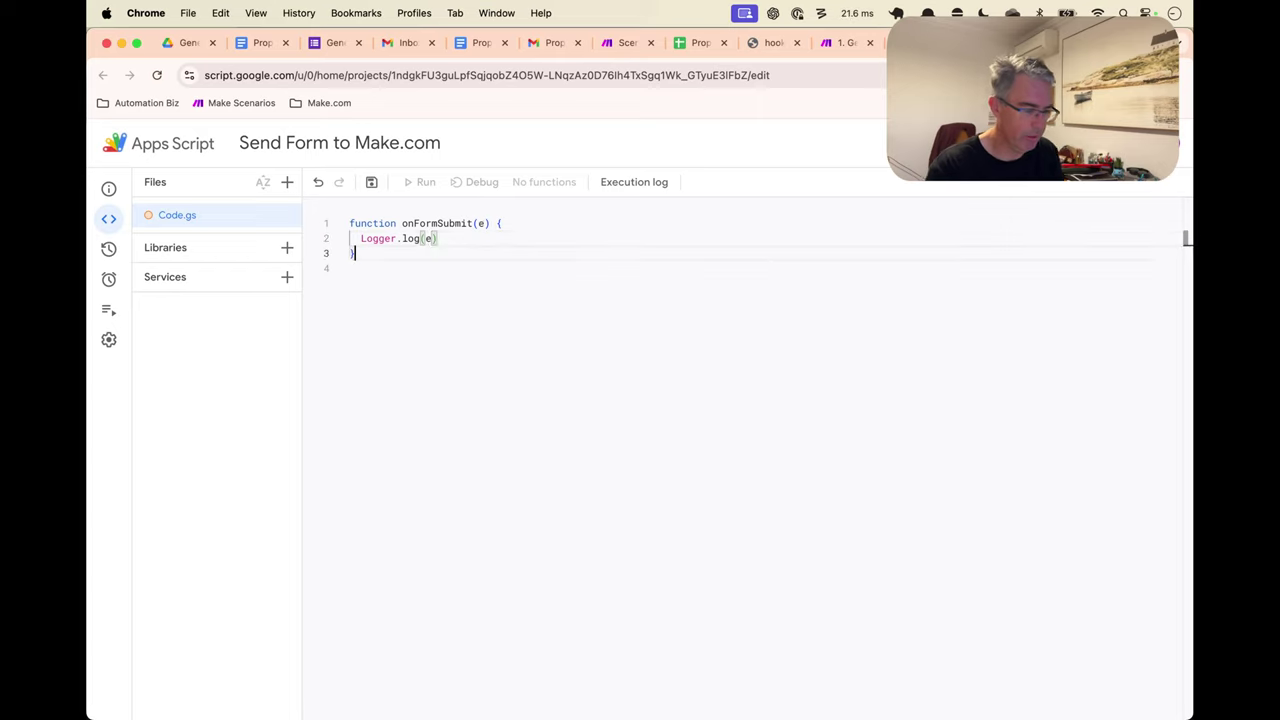
key("Down")
key("super+s")
left_click(423, 286)
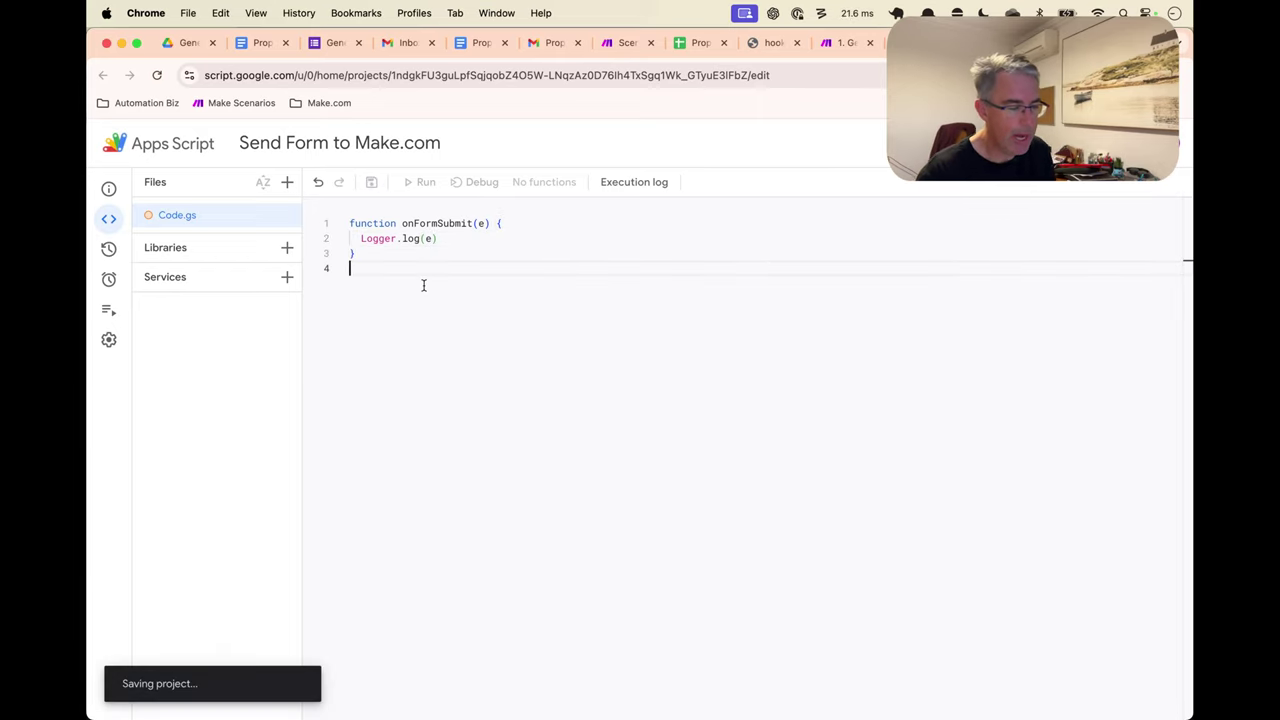
double_click(448, 220)
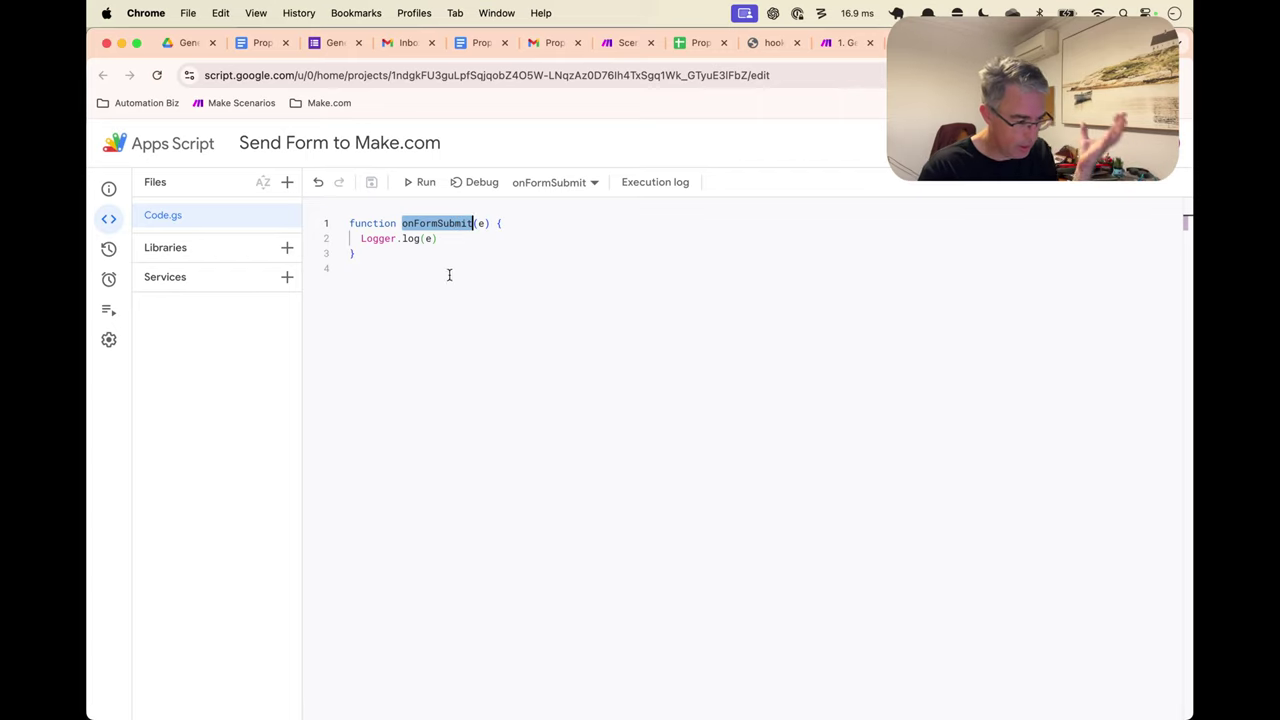
mouse_move(115, 285)
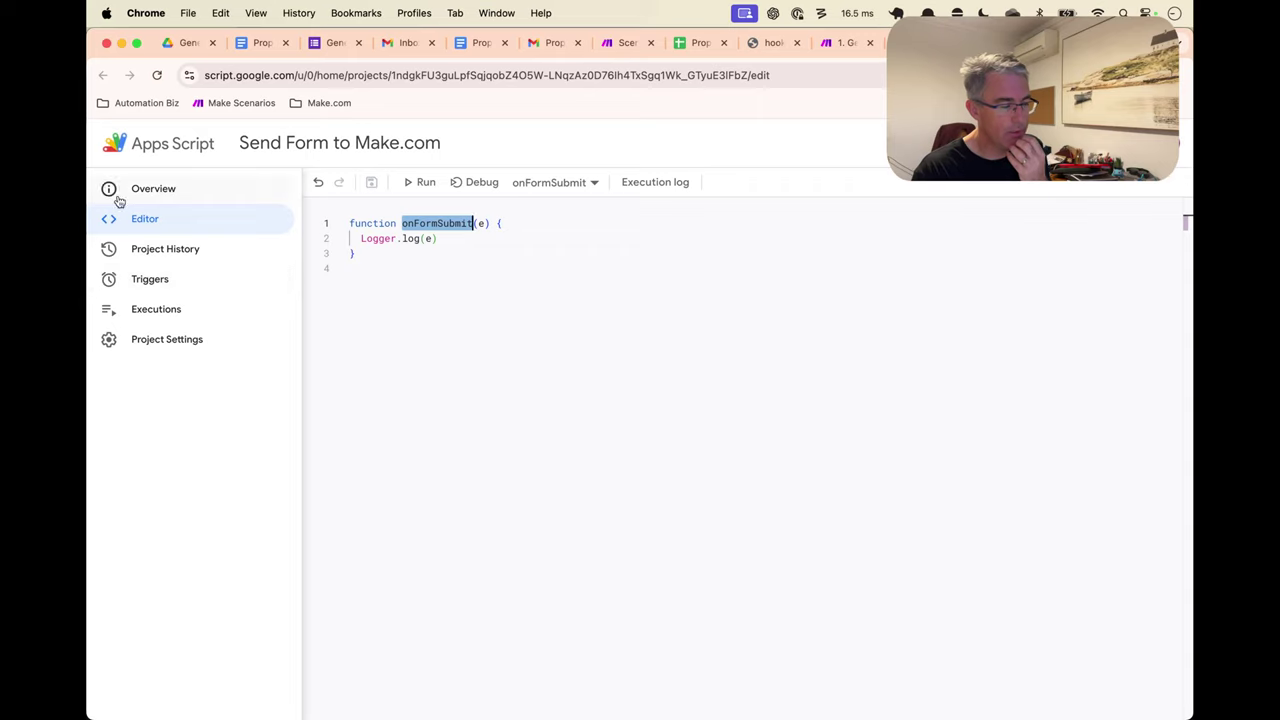
Add a trigger running onFormSubmit on Head, From form, On form submit
left_click(115, 285)
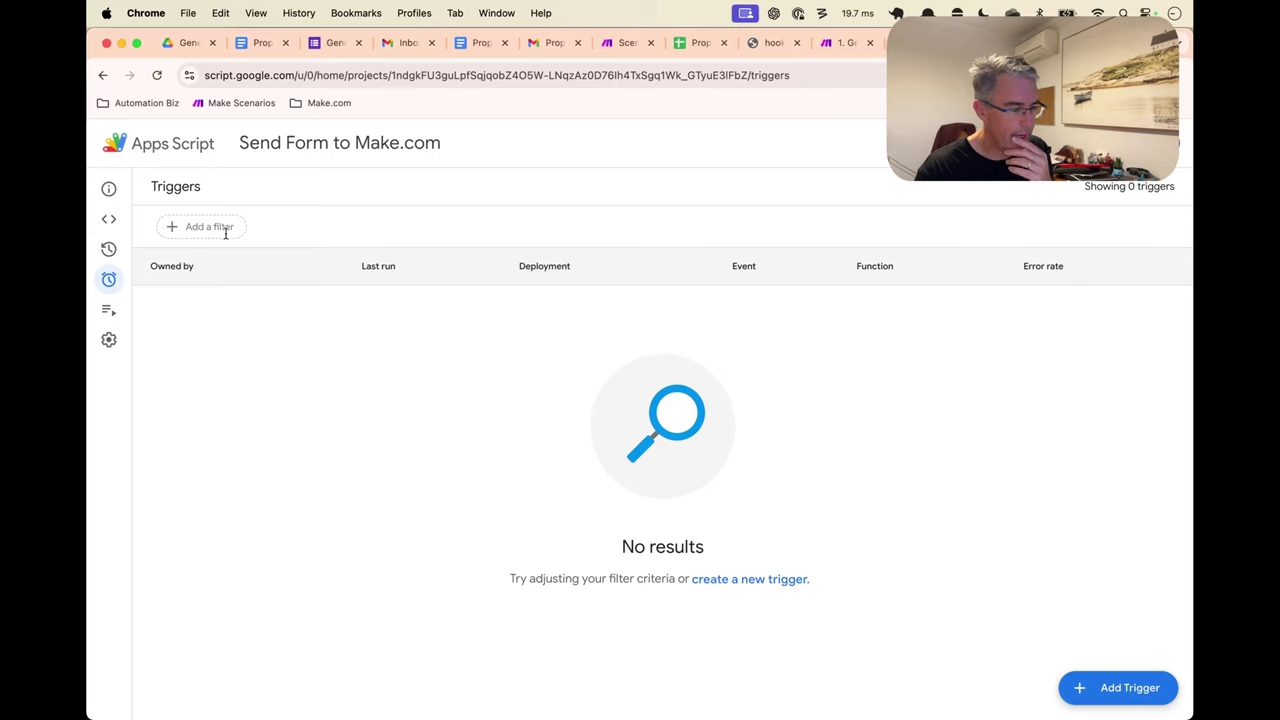
left_click(1110, 687)
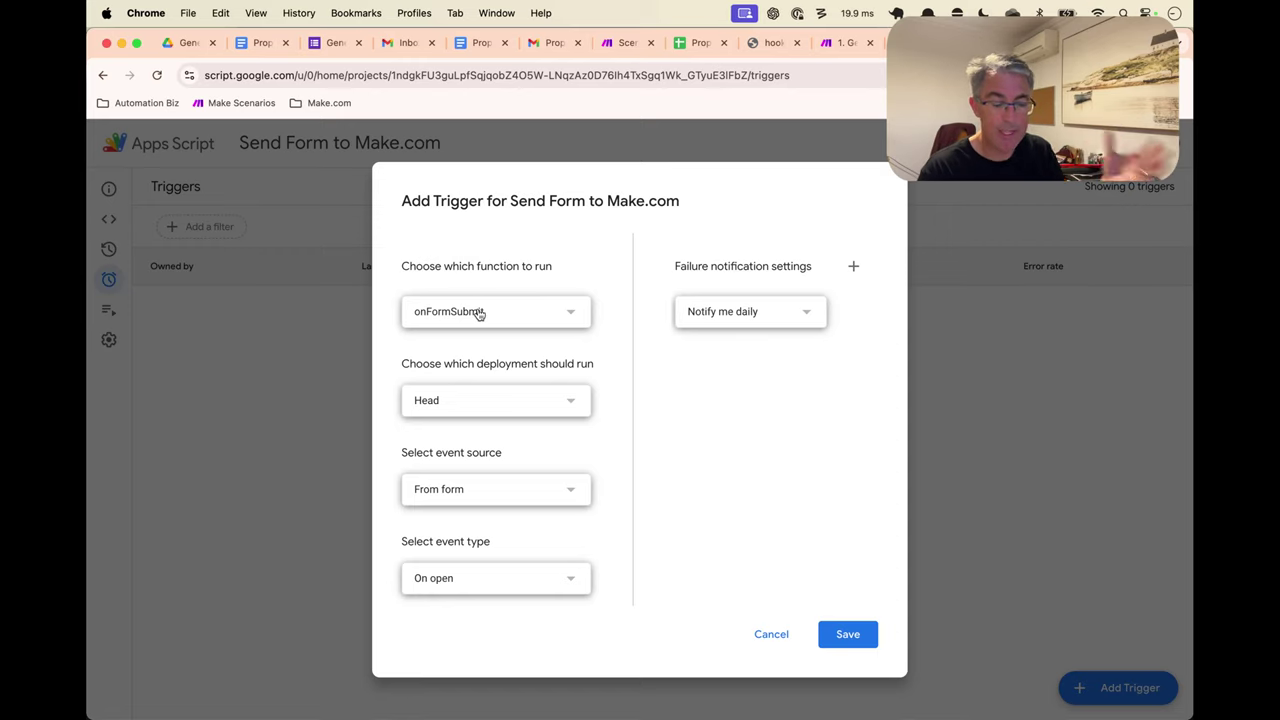
left_click(493, 408)
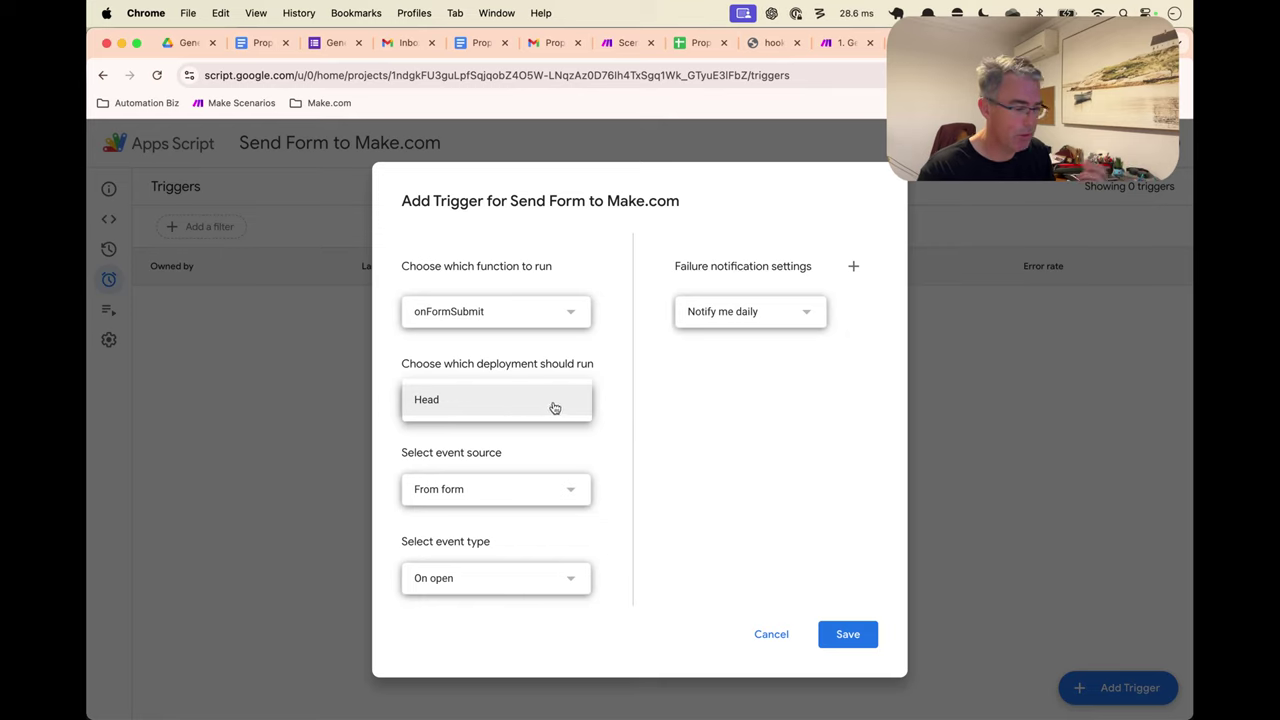
left_click(621, 418)
left_click(522, 489)
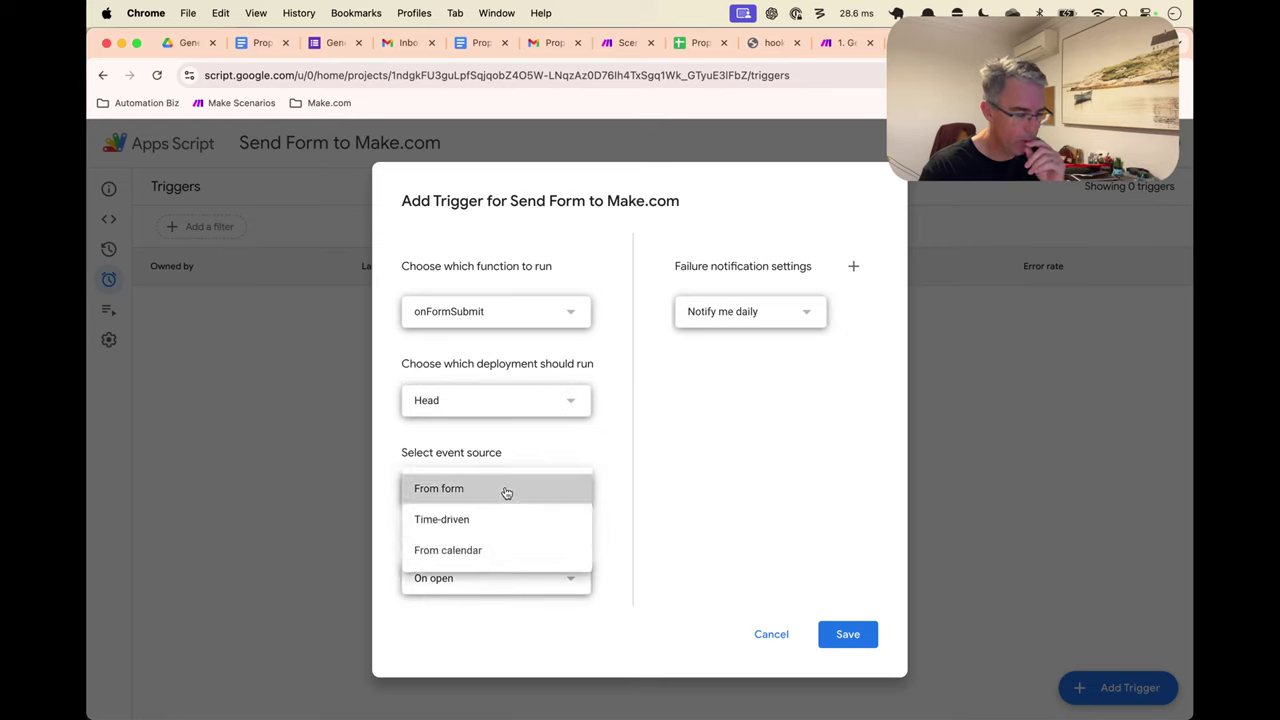
left_click(506, 490)
left_click(505, 590)
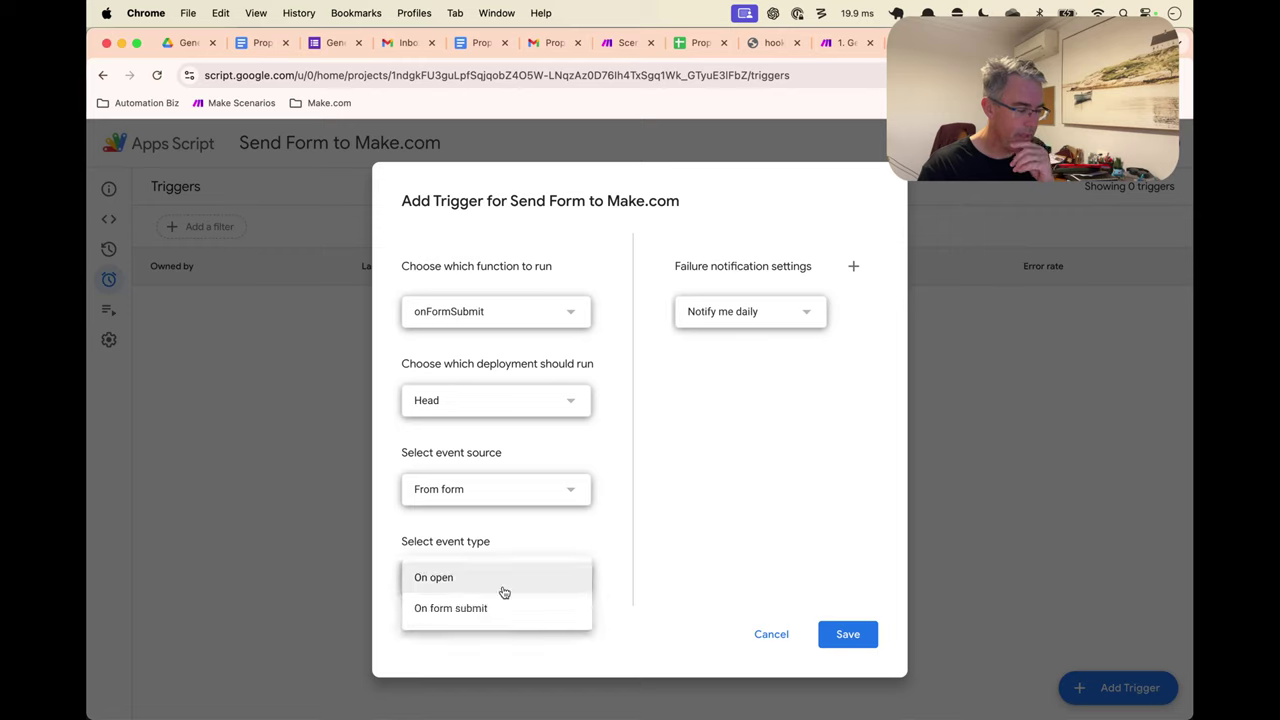
left_click(500, 608)
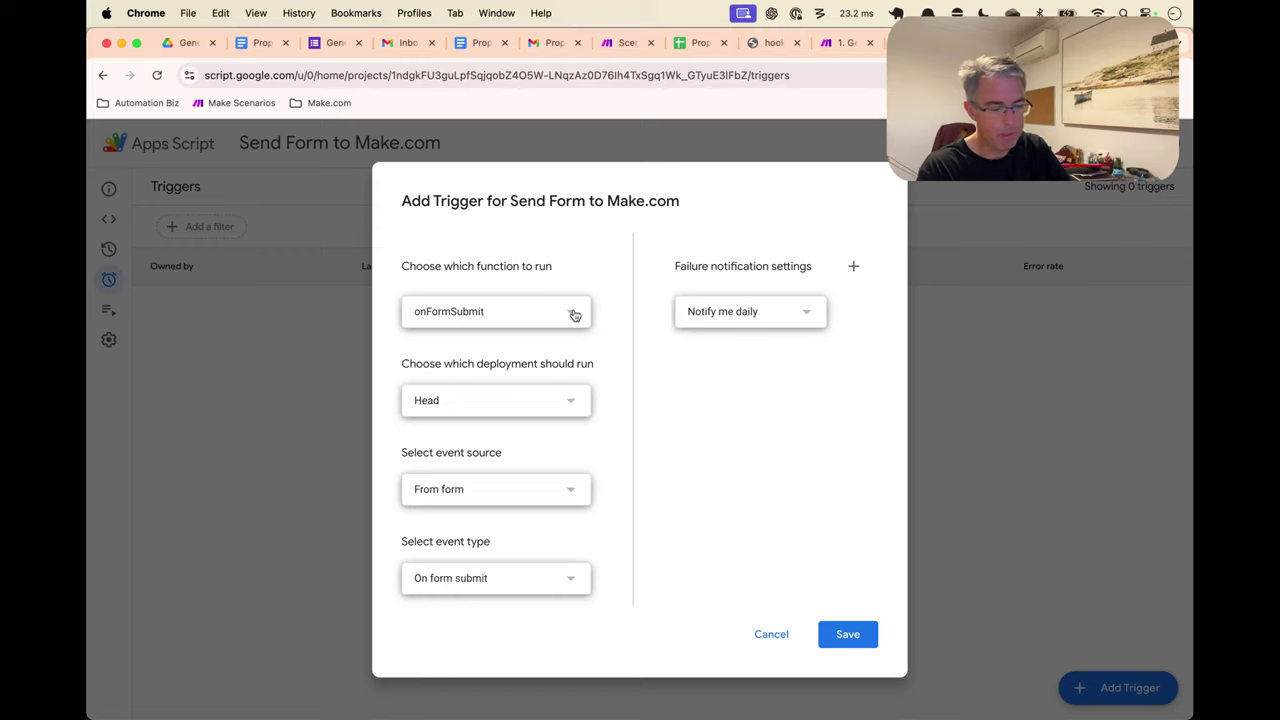
Set failure notifications to Notify me immediately and authorise the script's account access
left_click(768, 320)
left_click(768, 251)
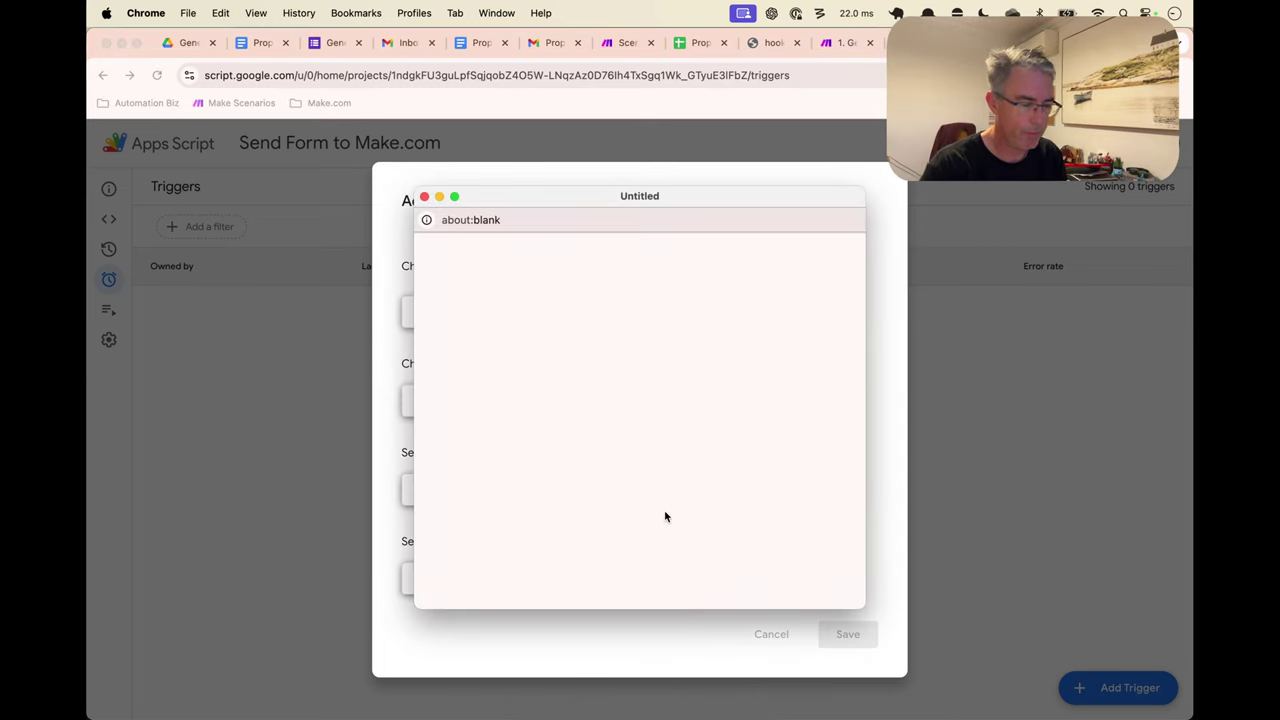
left_click(720, 330)
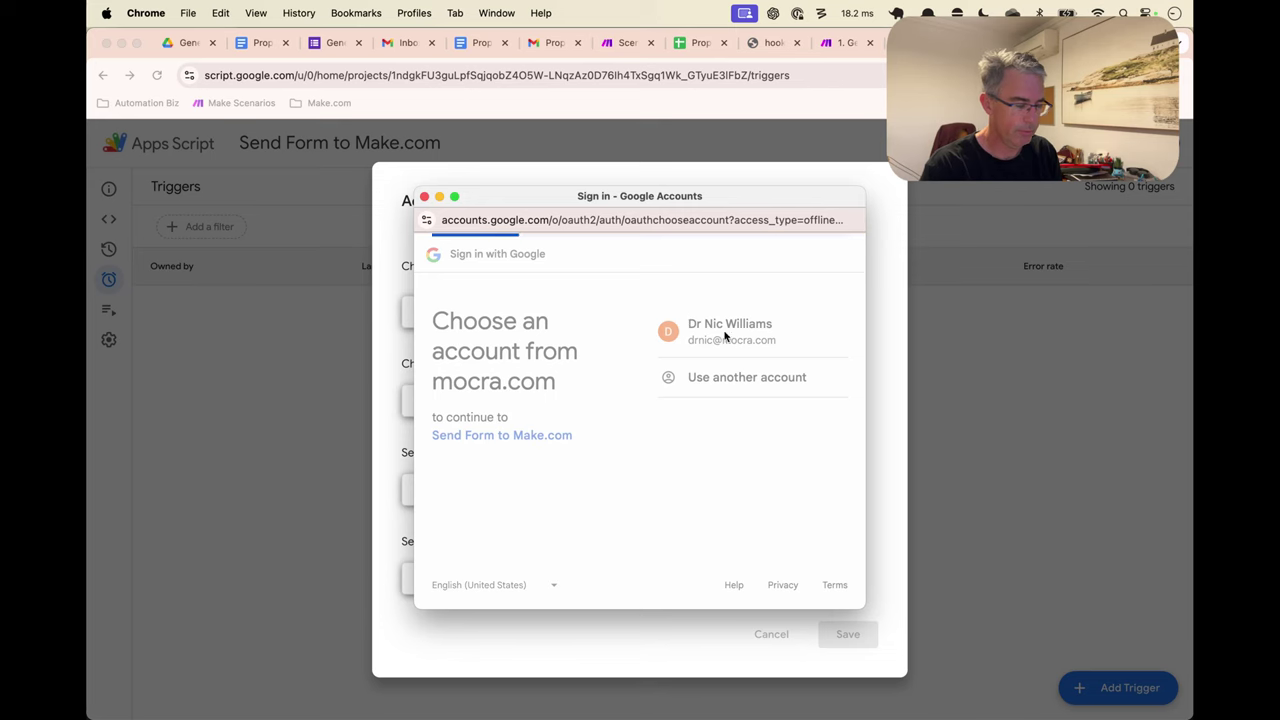
scroll(735, 450, "down", 4)
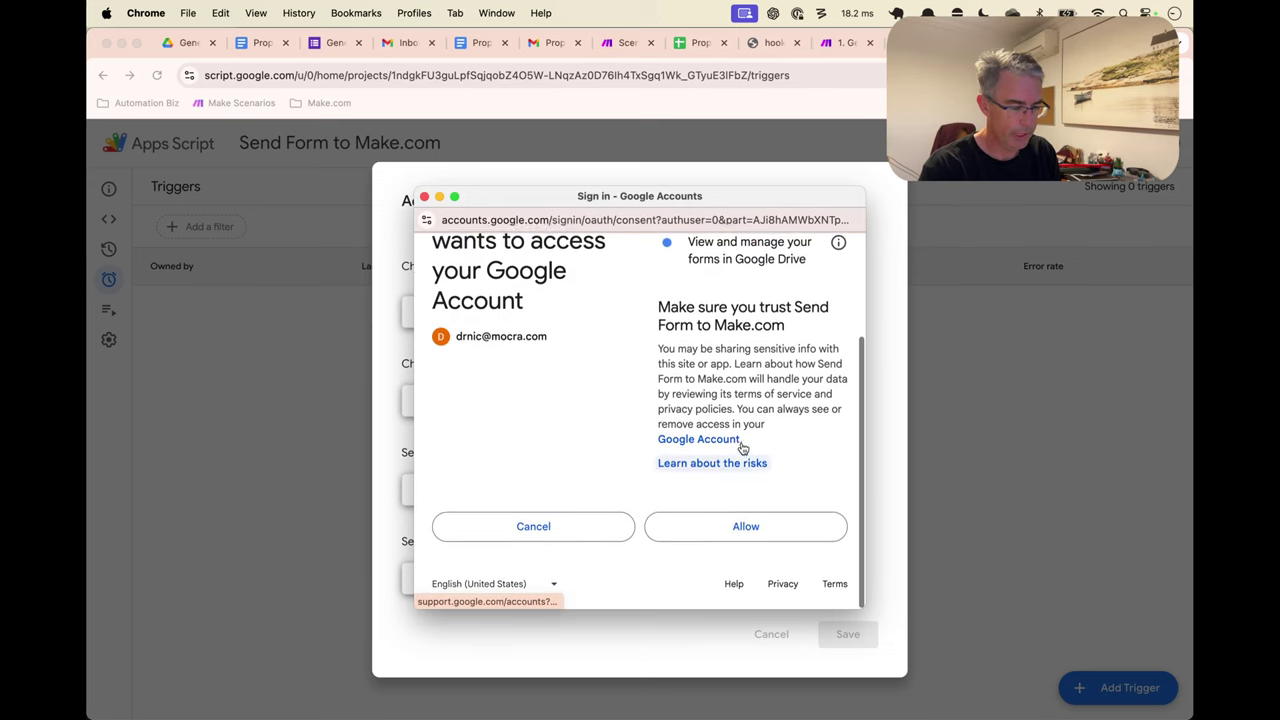
left_click(744, 529)
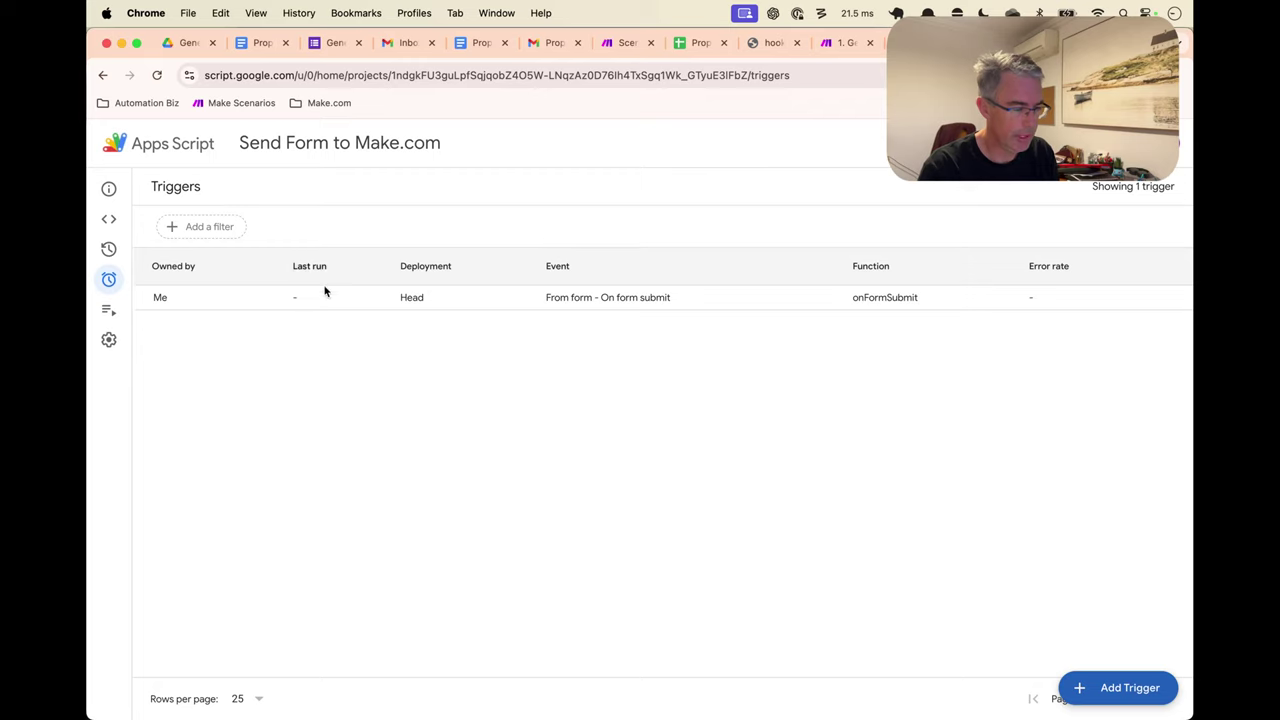
Add a Logger.log(e.responses) line below Logger.log(e) and save the script
left_click(109, 219)
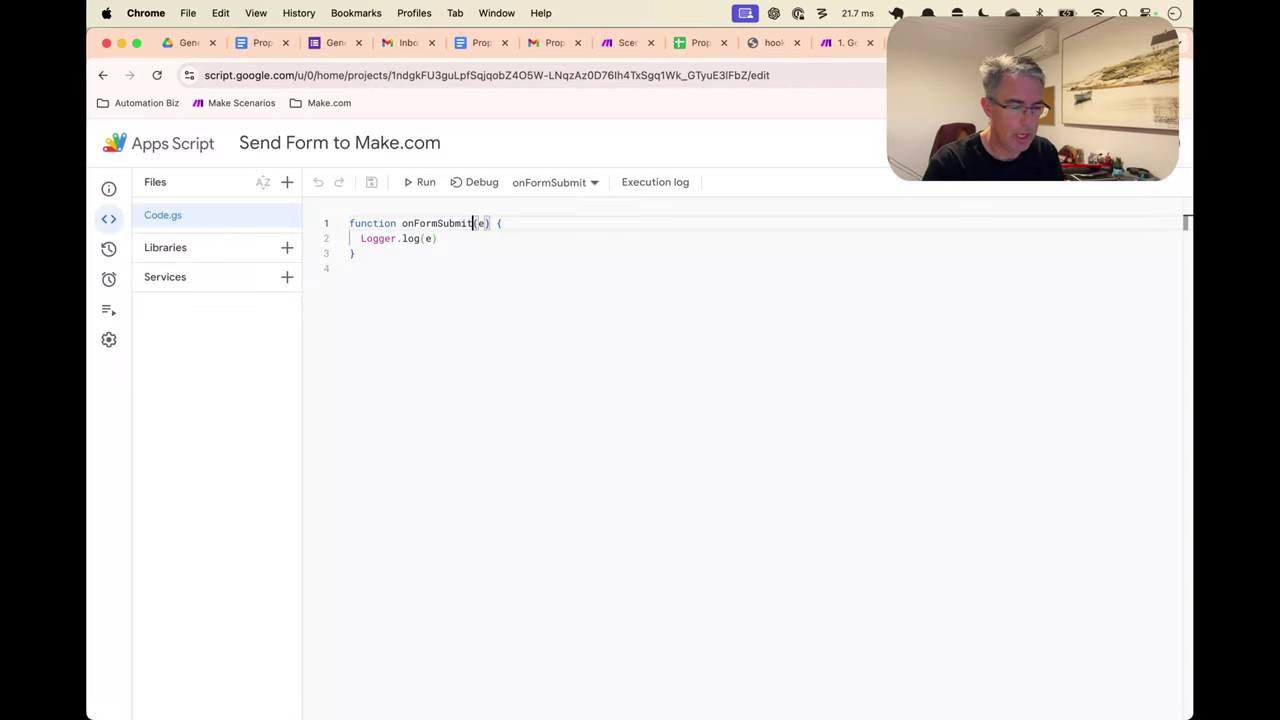
key("Down")
key("shift+alt+Down")
key("Left")
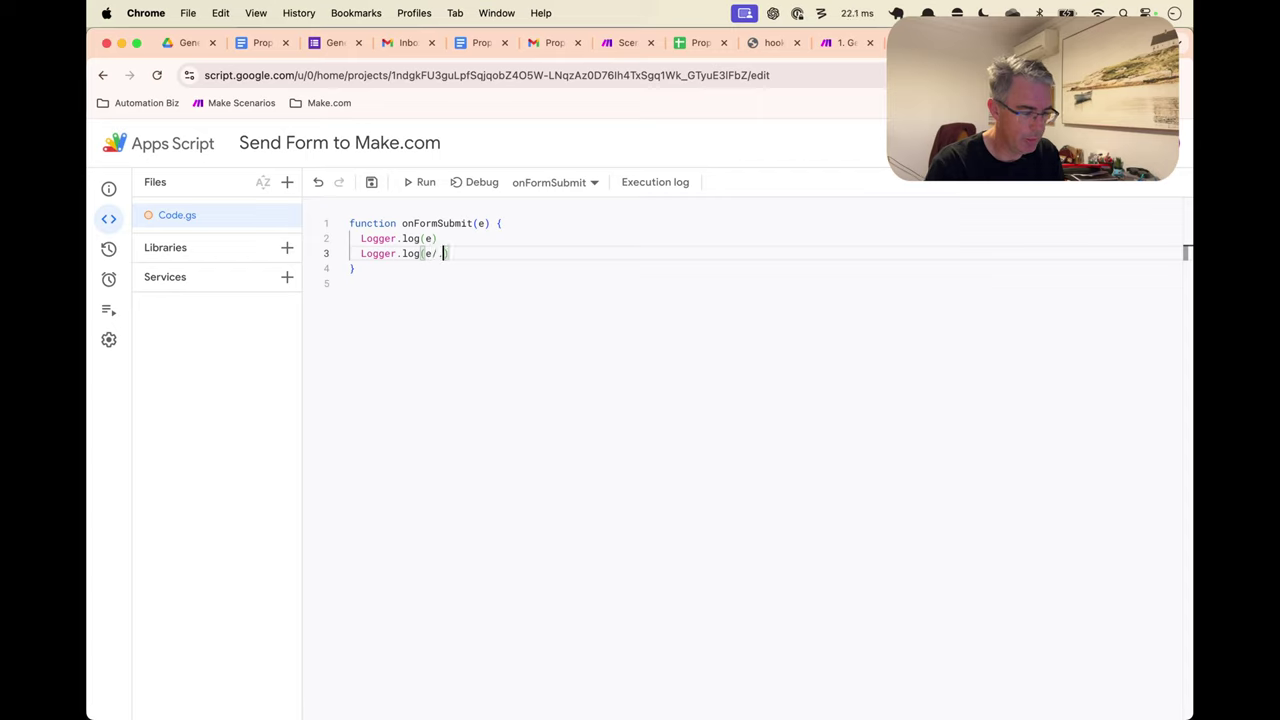
type(".response")
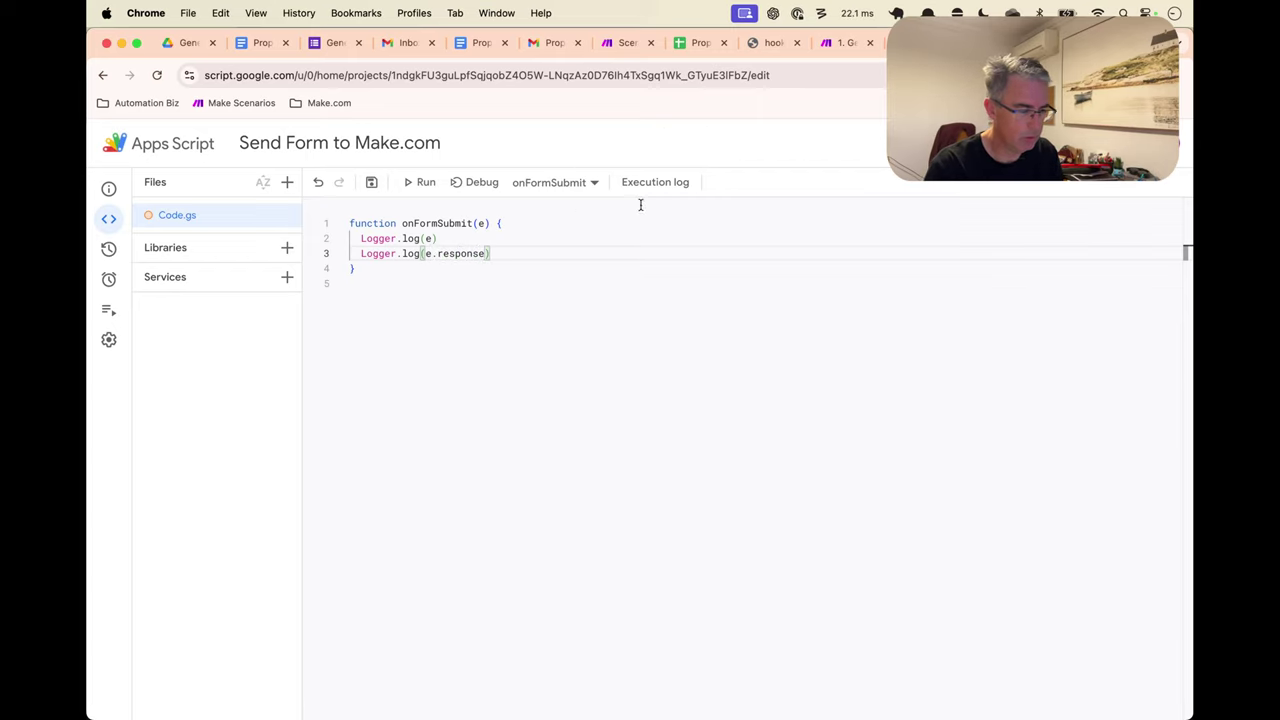
type("s")
key("super+s")
Submit another test form response with email included and placeholder answers, then return to the script
key("ctrl+Tab")
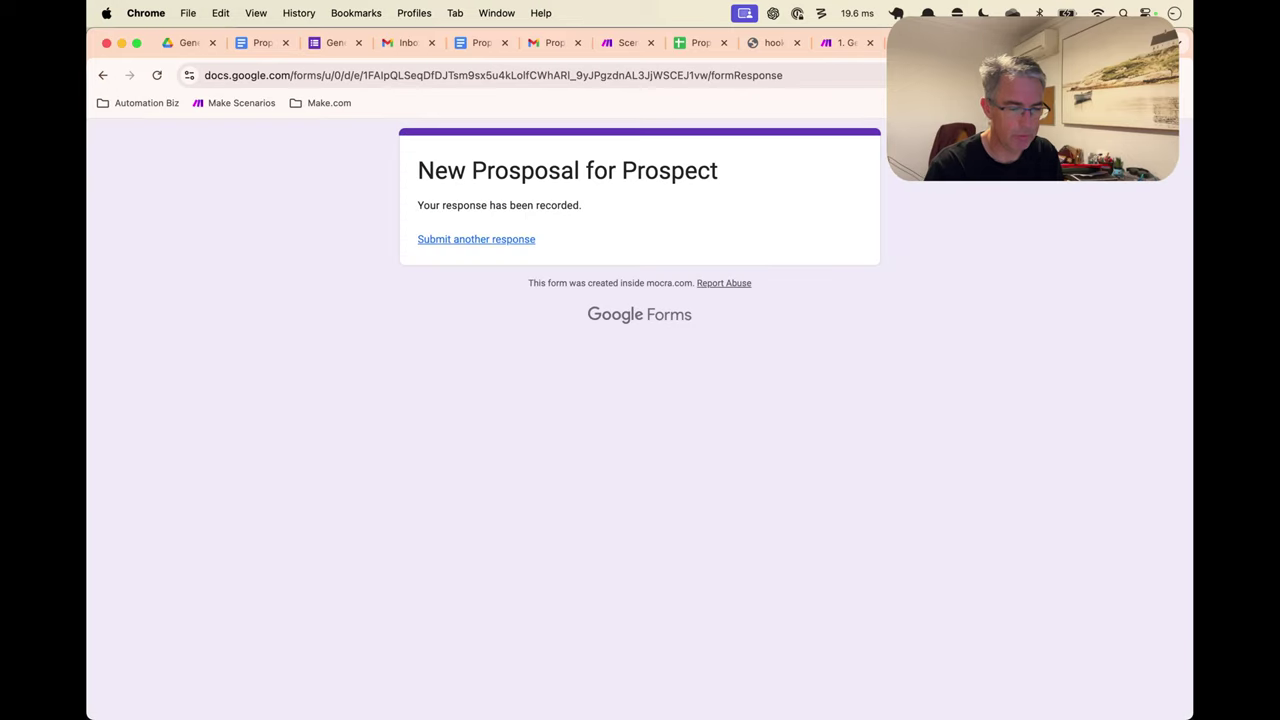
left_click(517, 246)
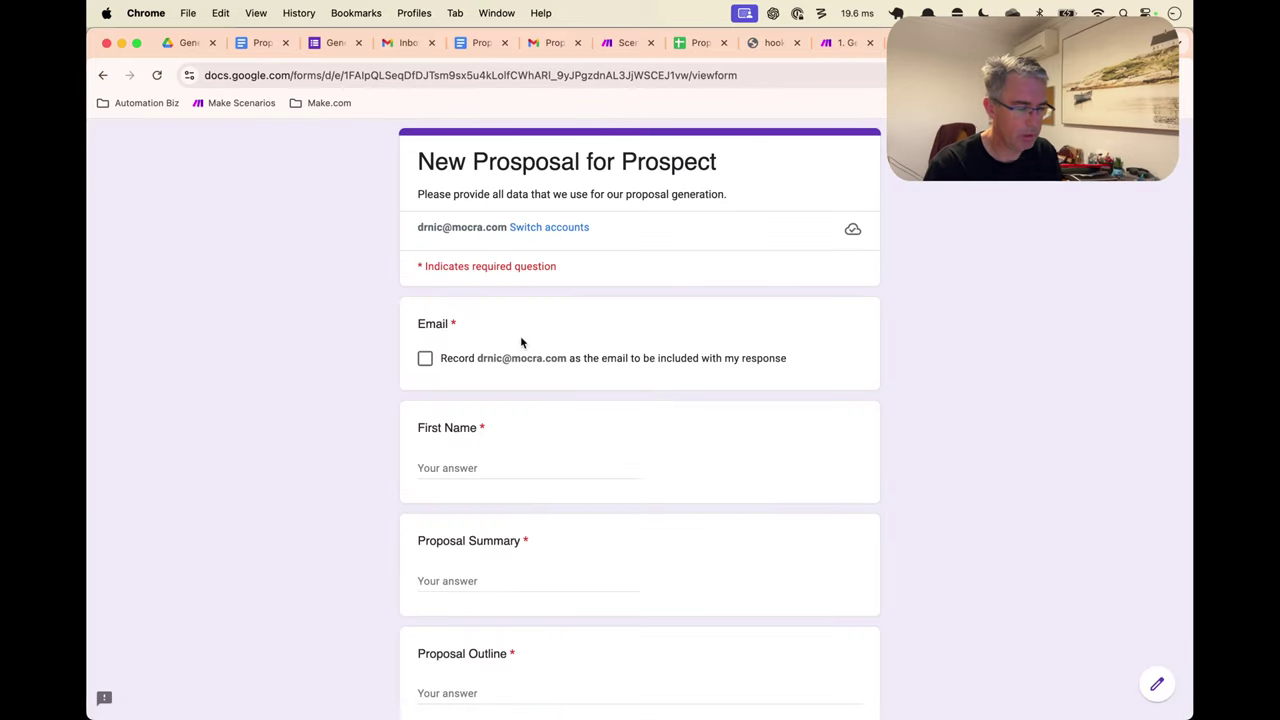
left_click(505, 360)
left_click(500, 467)
type("asdf")
left_click(491, 578)
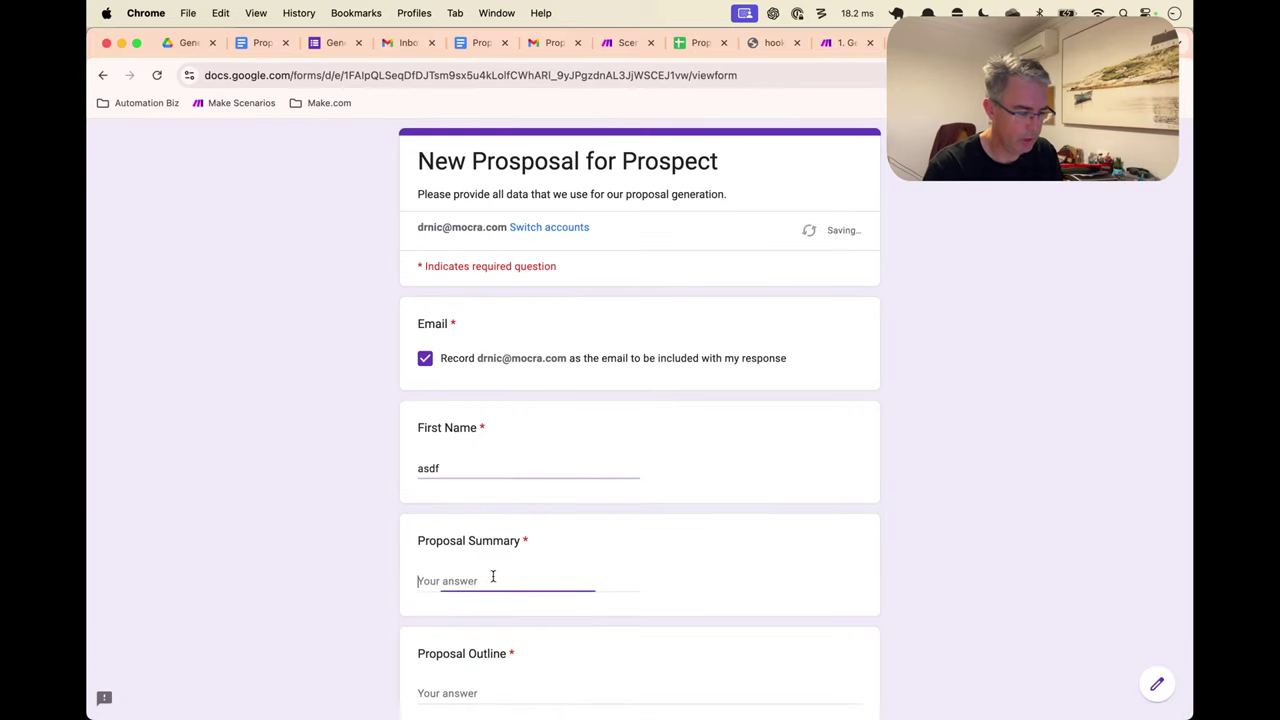
type("asdf")
scroll(490, 540, "down", 3)
left_click(484, 494)
type("gfsad")
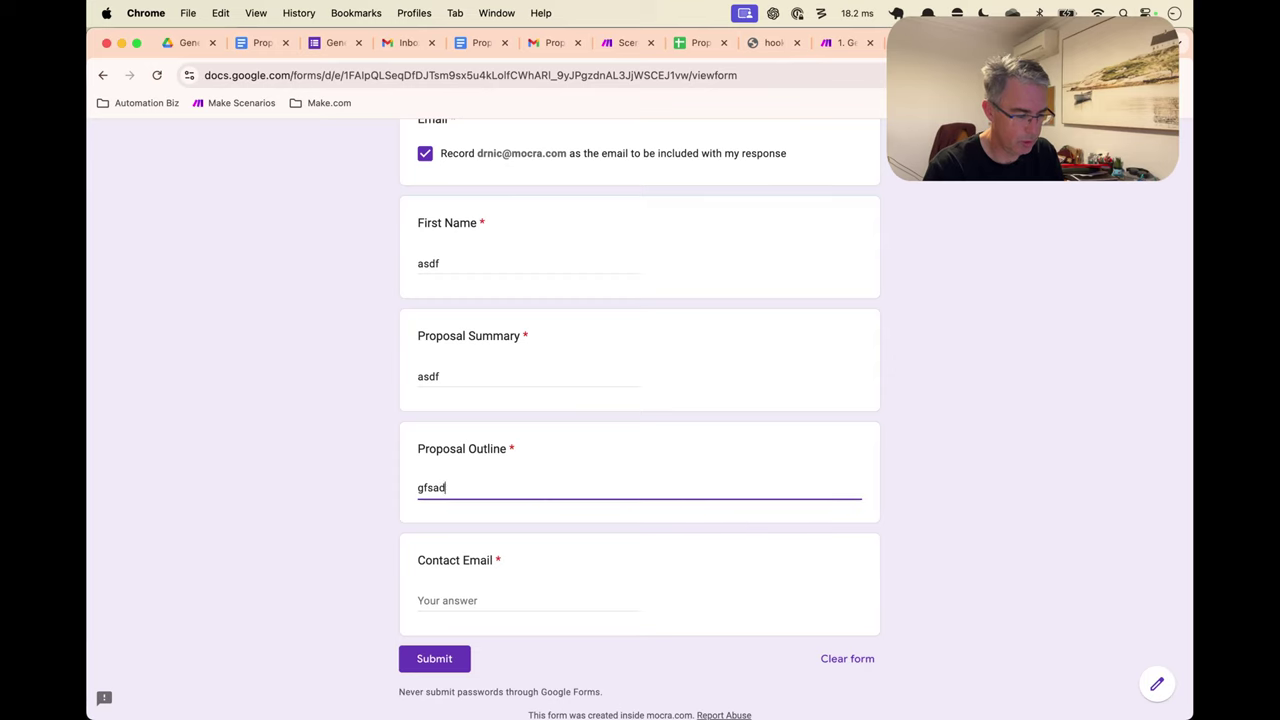
left_click(471, 596)
type("sdfg")
left_click(434, 659)
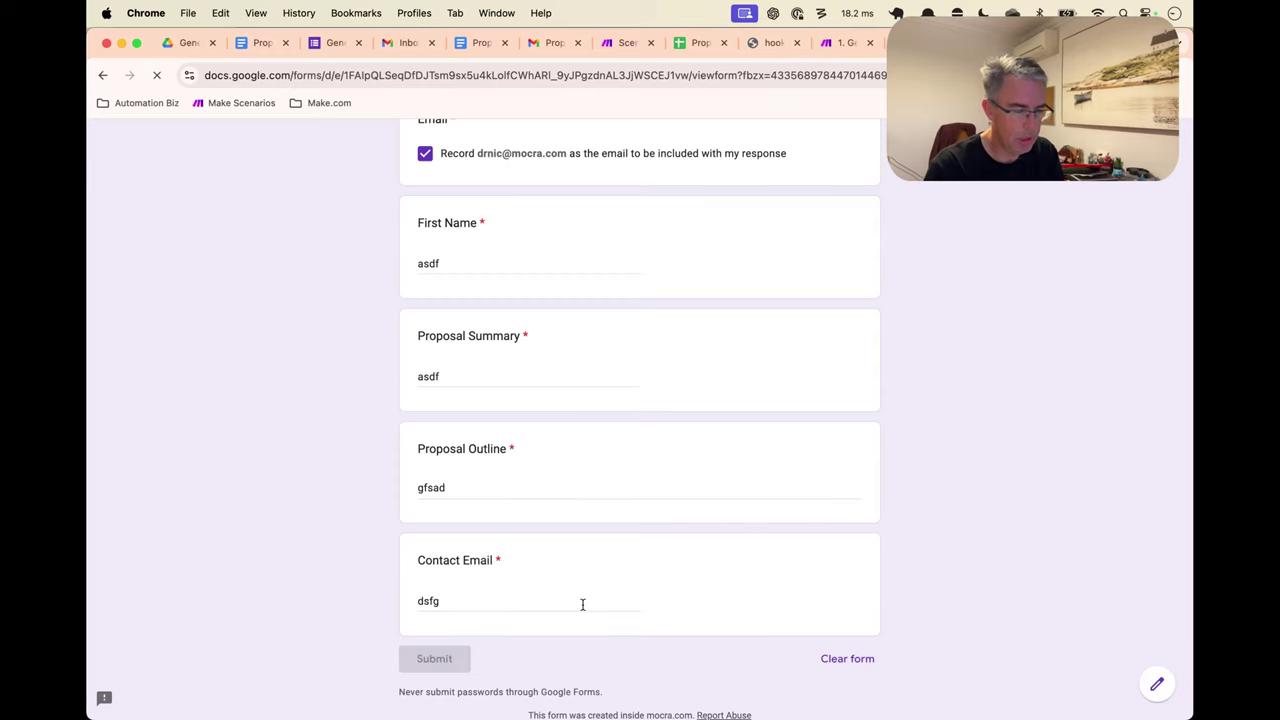
key("ctrl+Tab")
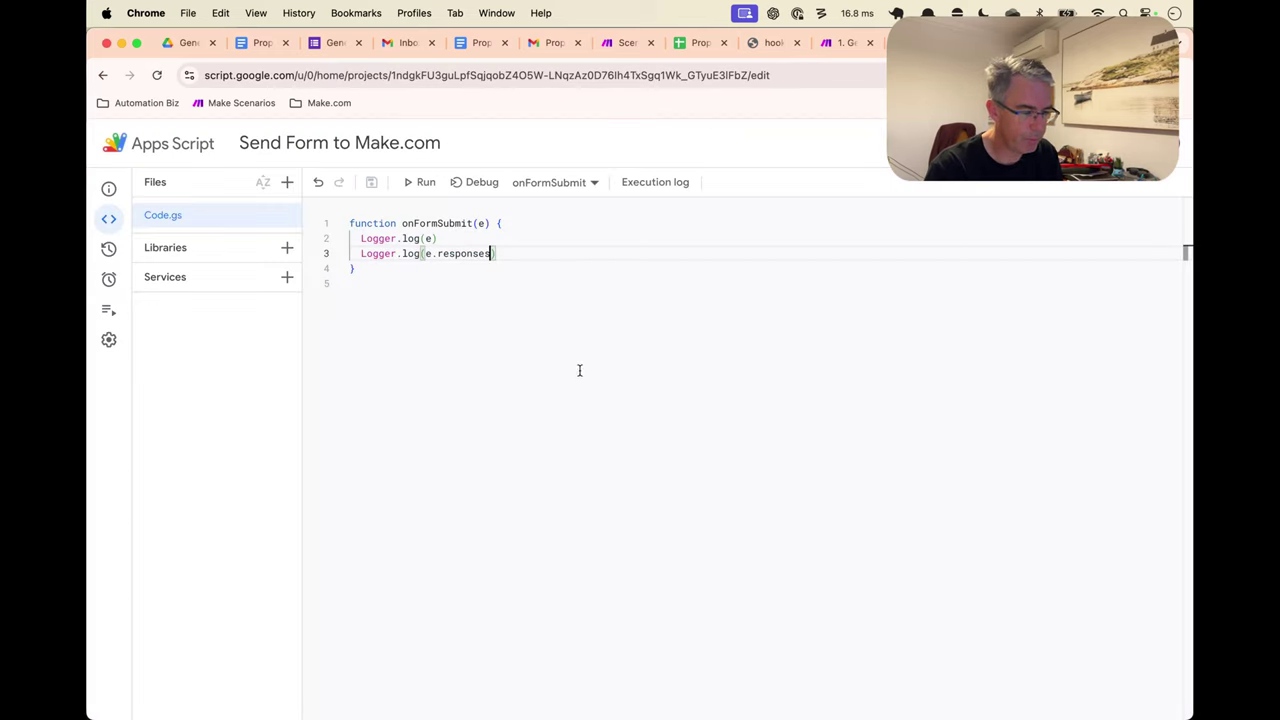
Inspect the completed onFormSubmit run in Executions, then view the Generate Proposal form tab
left_click(109, 310)
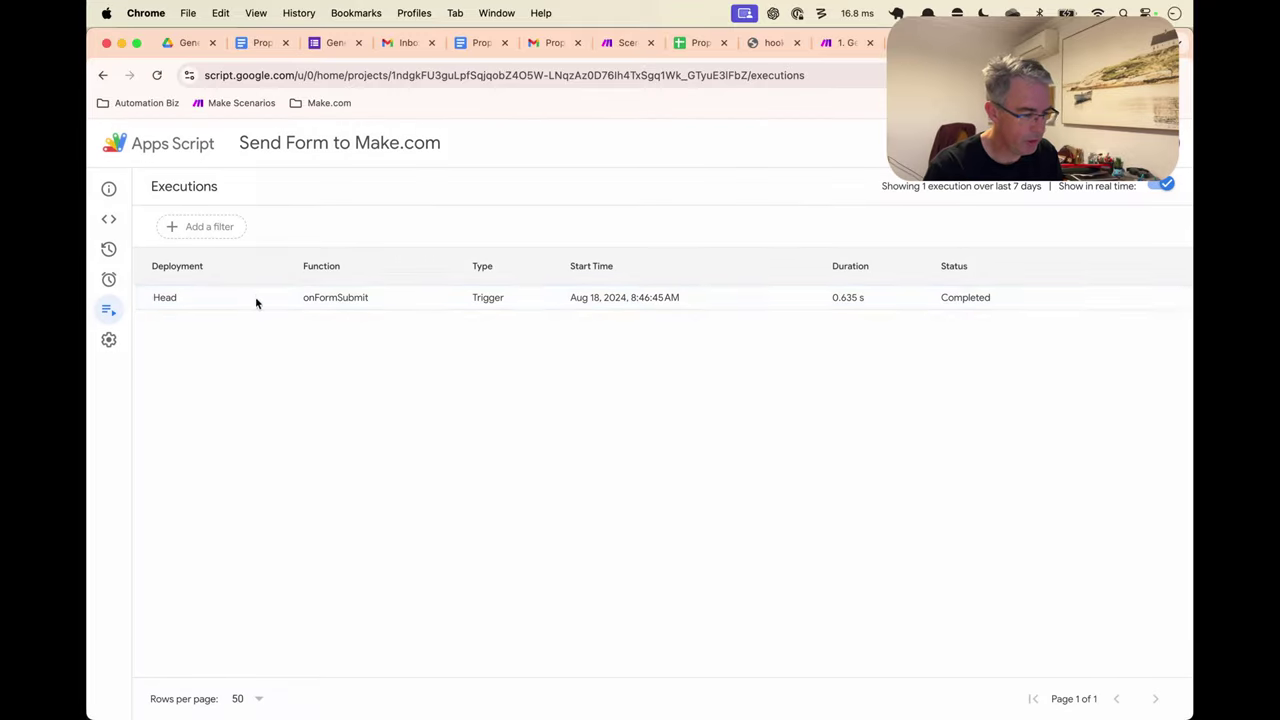
left_click(449, 303)
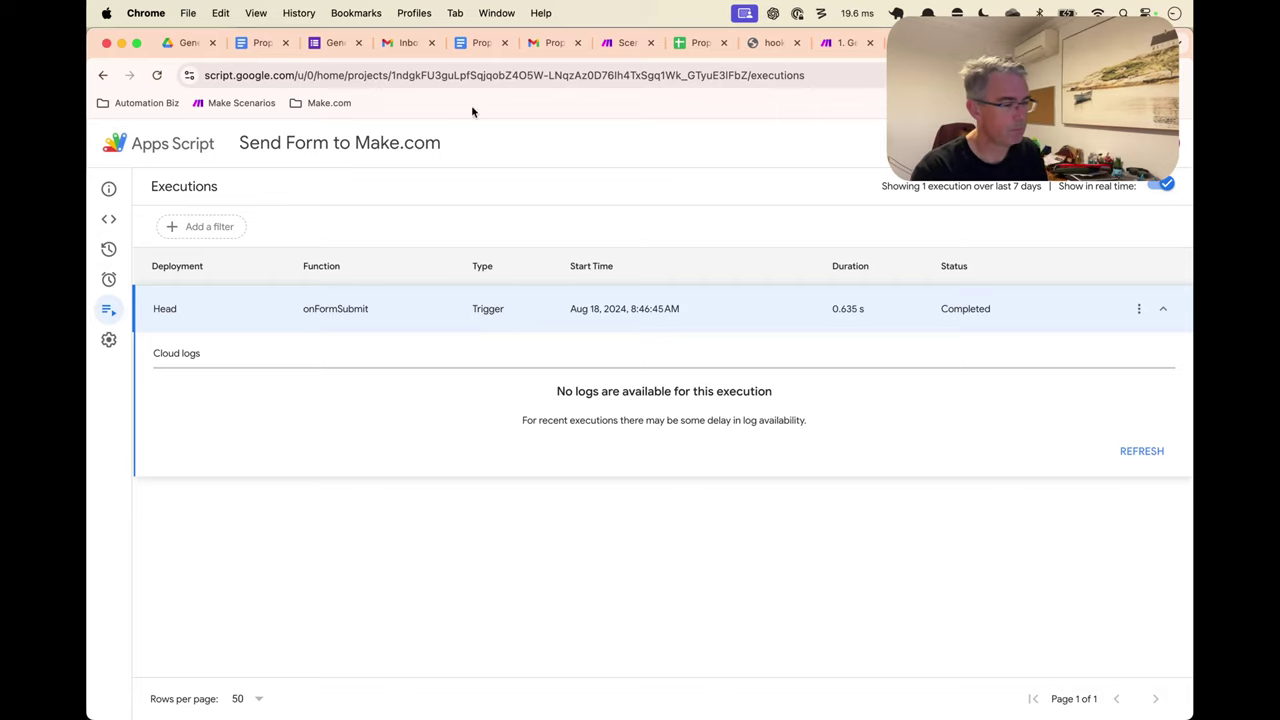
left_click(318, 43)
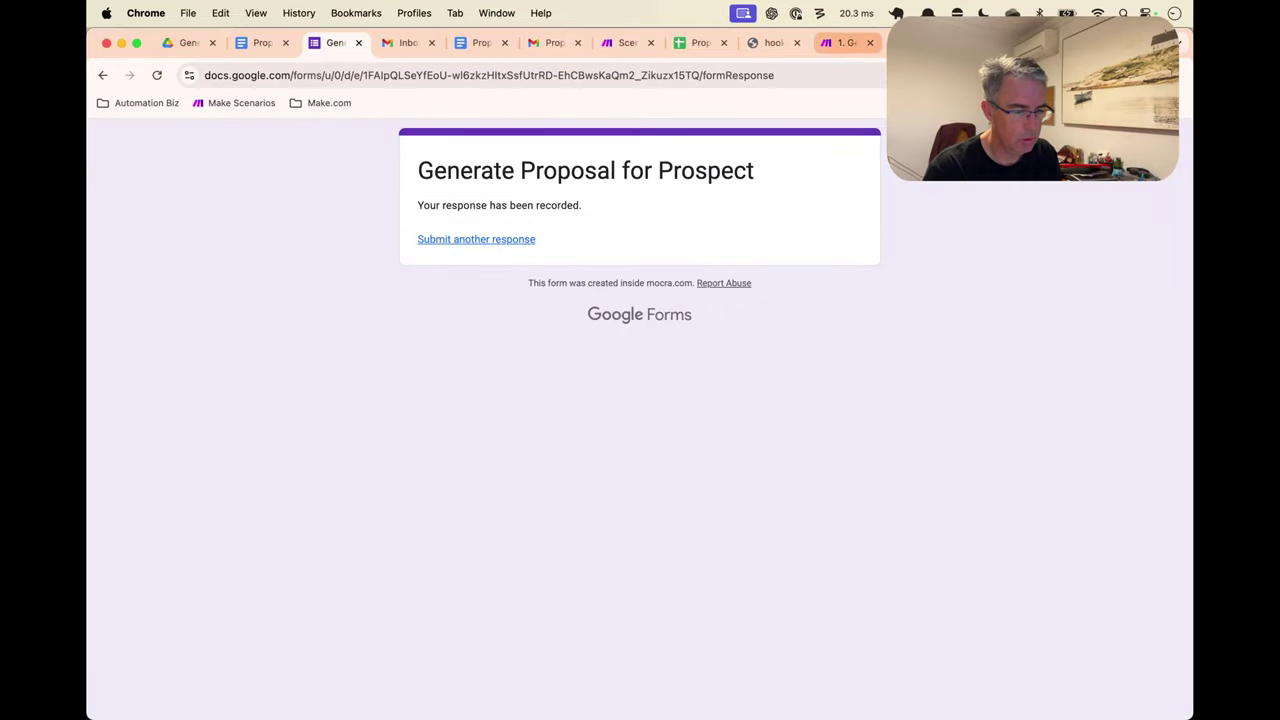
Reach Google Forms via web search and open the Proposal Inputs form's attached script
left_click(905, 42)
key("ctrl+t")
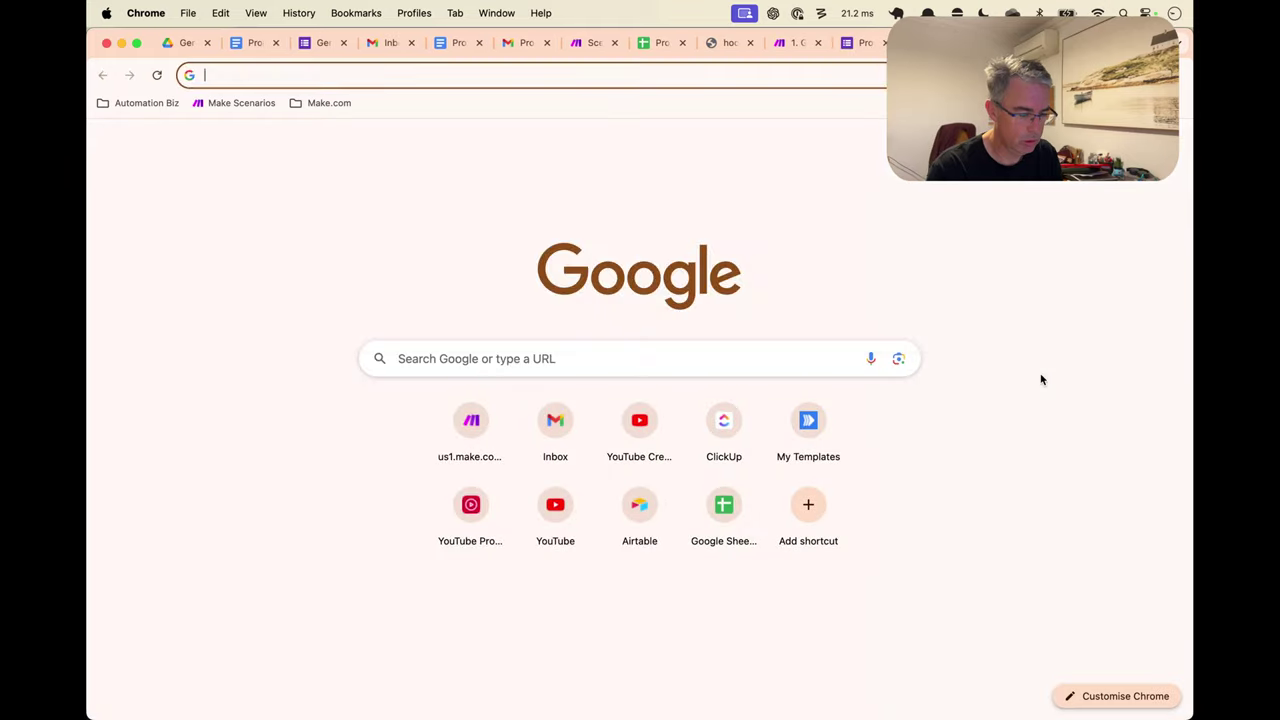
type("form")
key("Return")
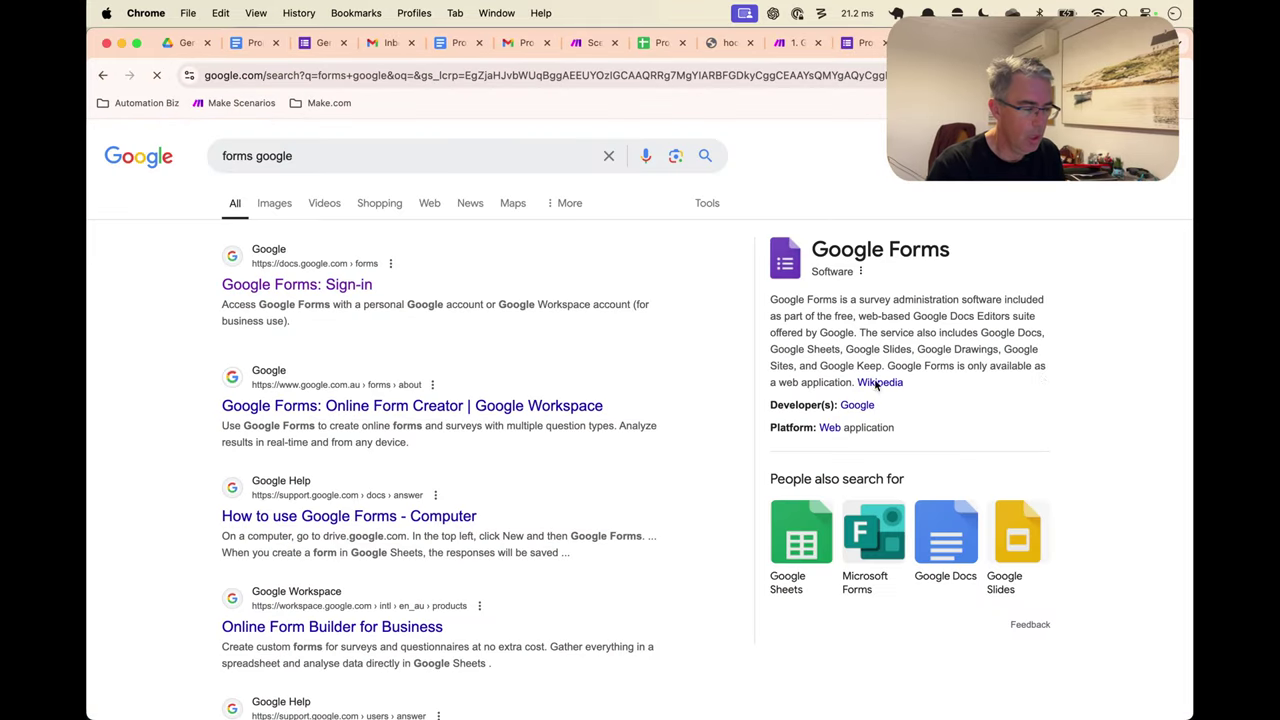
left_click(305, 285)
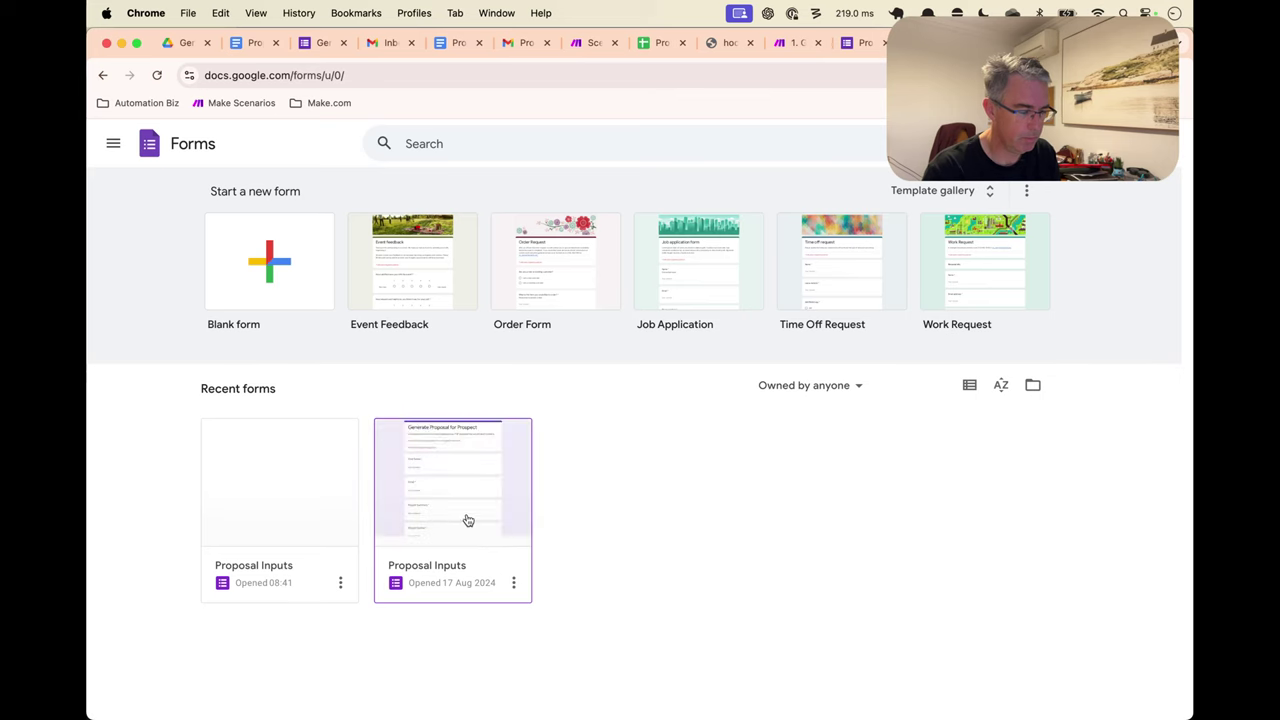
left_click(478, 486)
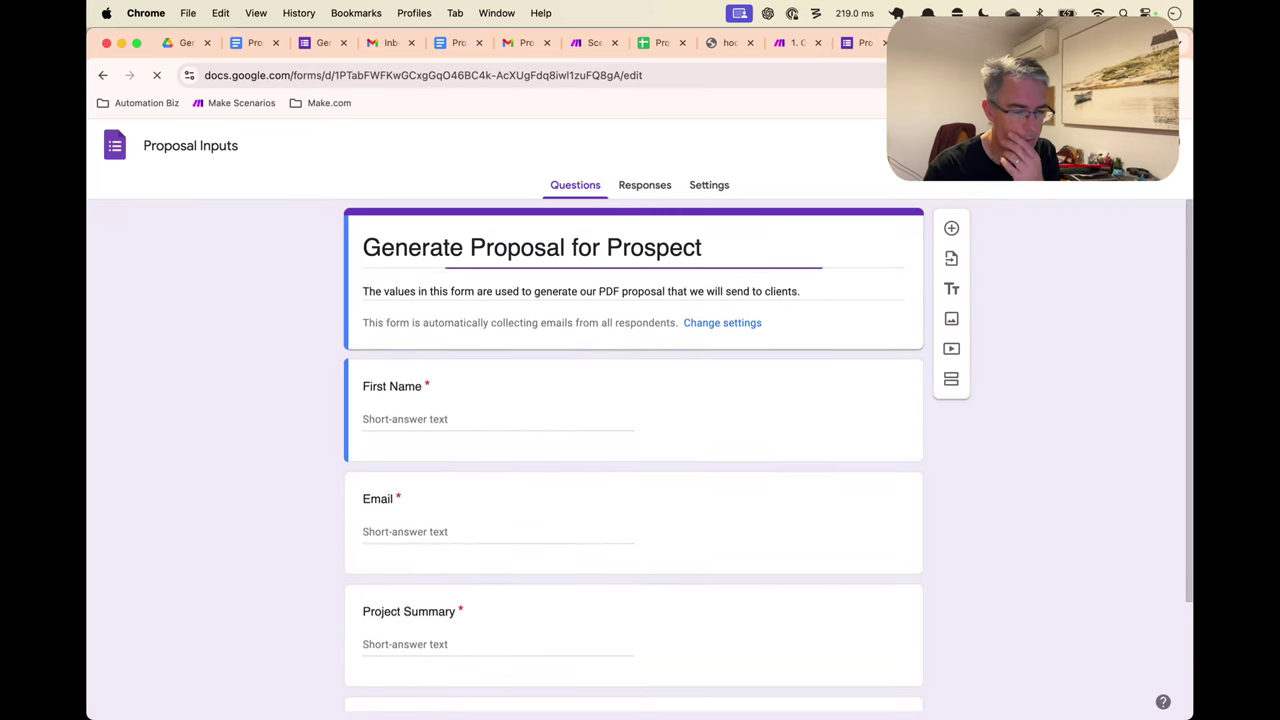
left_click(1140, 145)
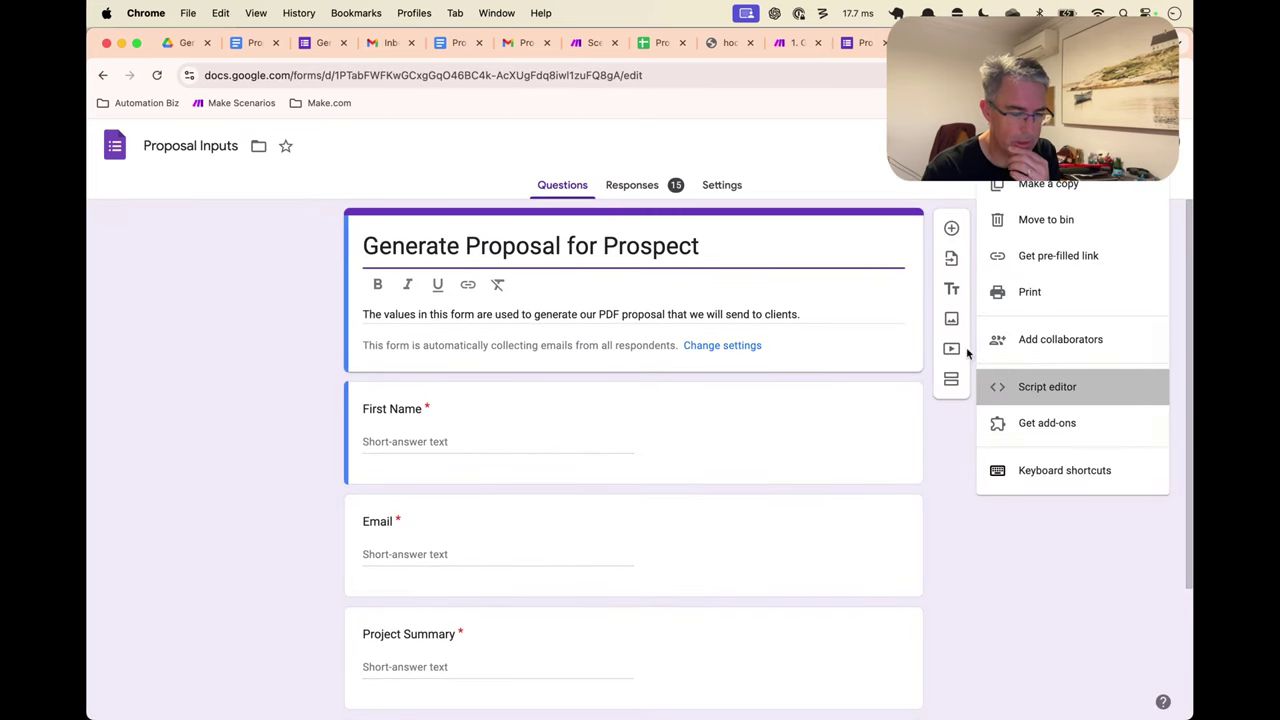
left_click(1051, 385)
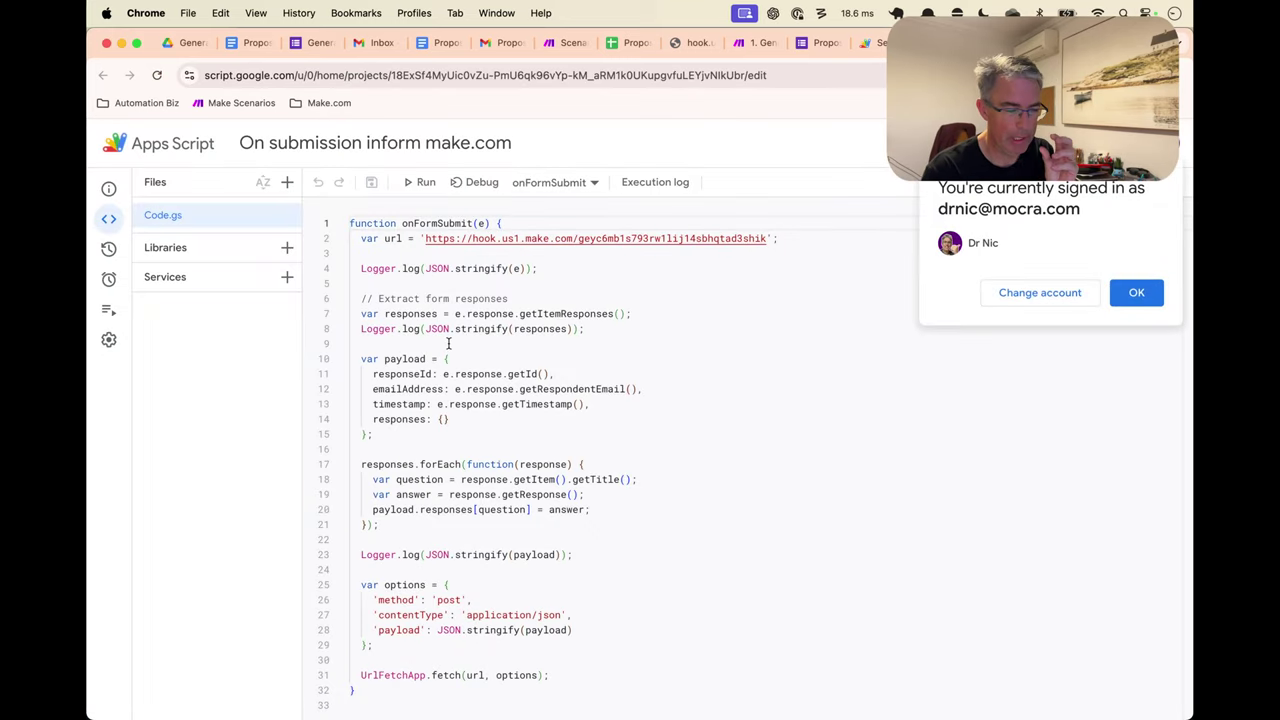
Copy the entire webhook-posting script and move to the Send Form to Make.com tab
double_click(420, 223)
key("super+a")
key("super+c")
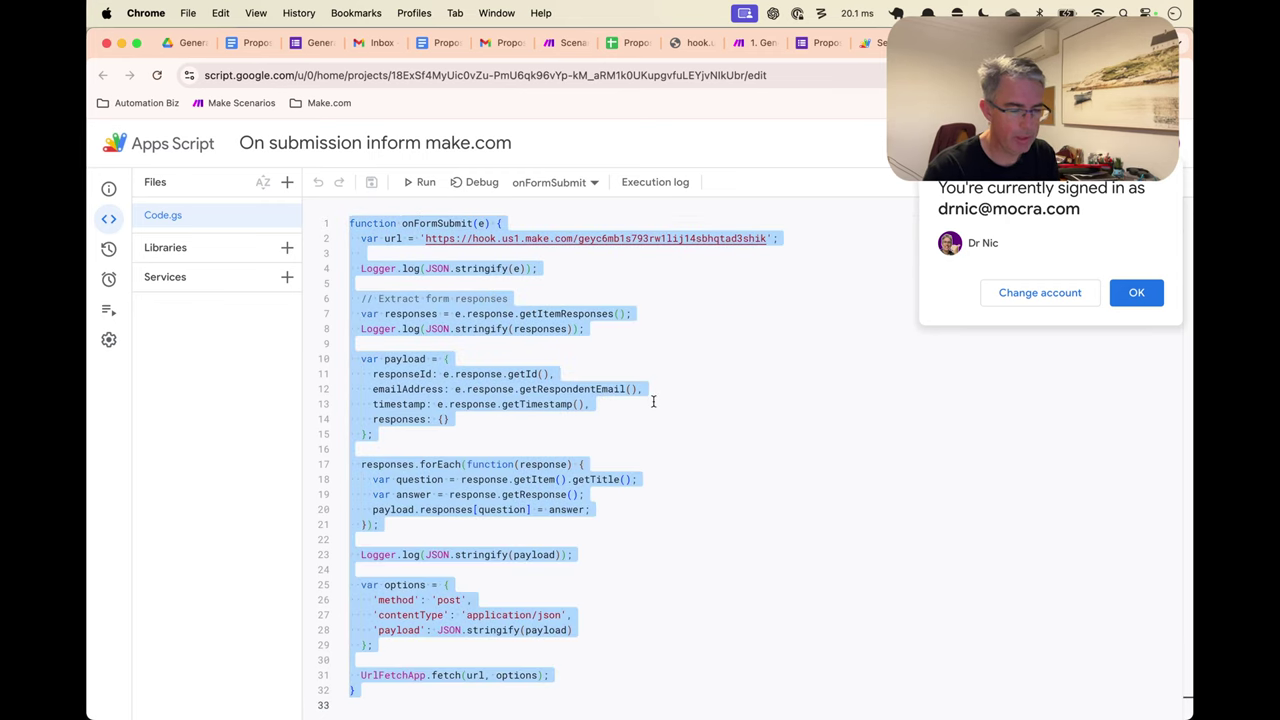
key("super+alt+Left")
key("super+alt+Left")
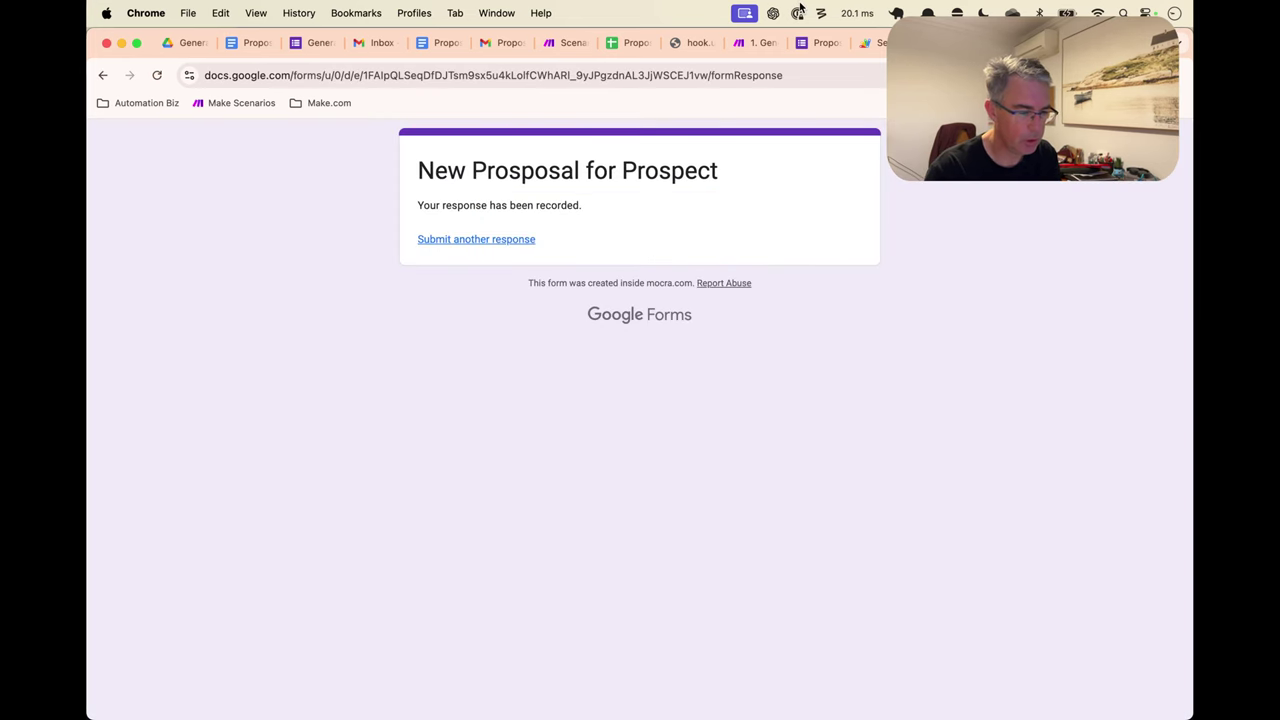
key("super+alt+Right")
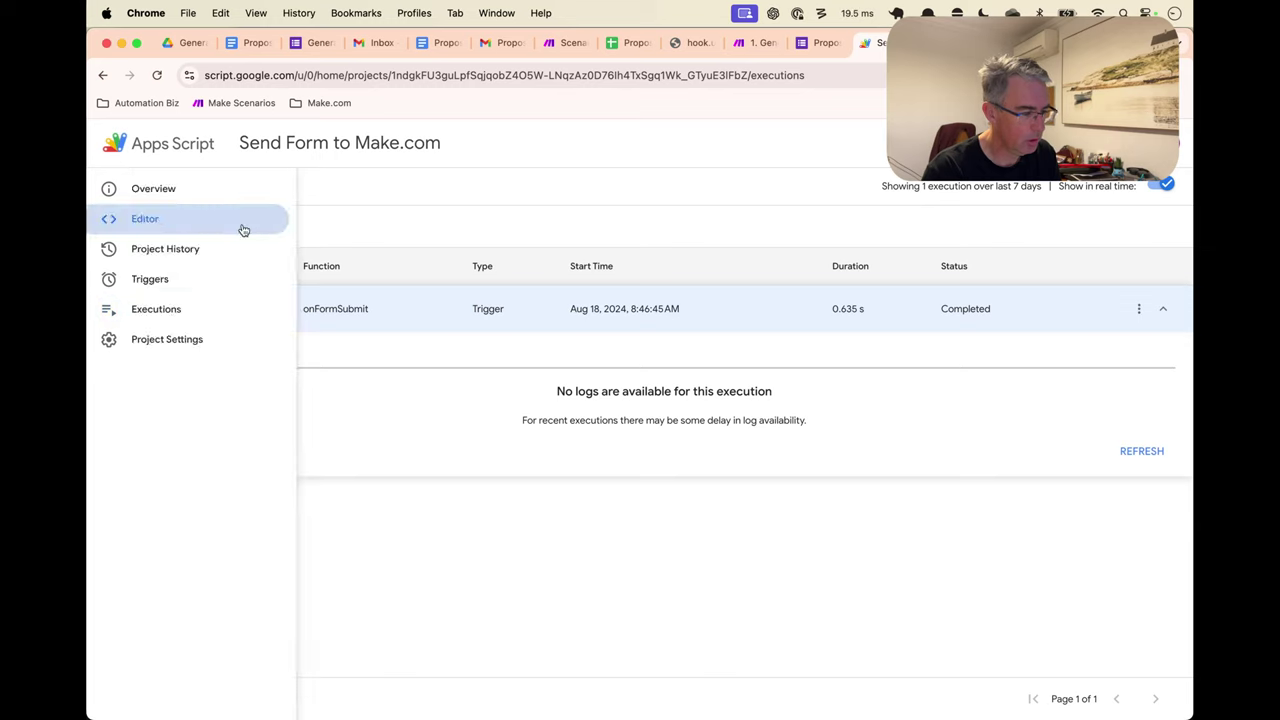
Replace the stub code with the pasted script, select its webhook URL, and view the Make scenario
left_click(108, 219)
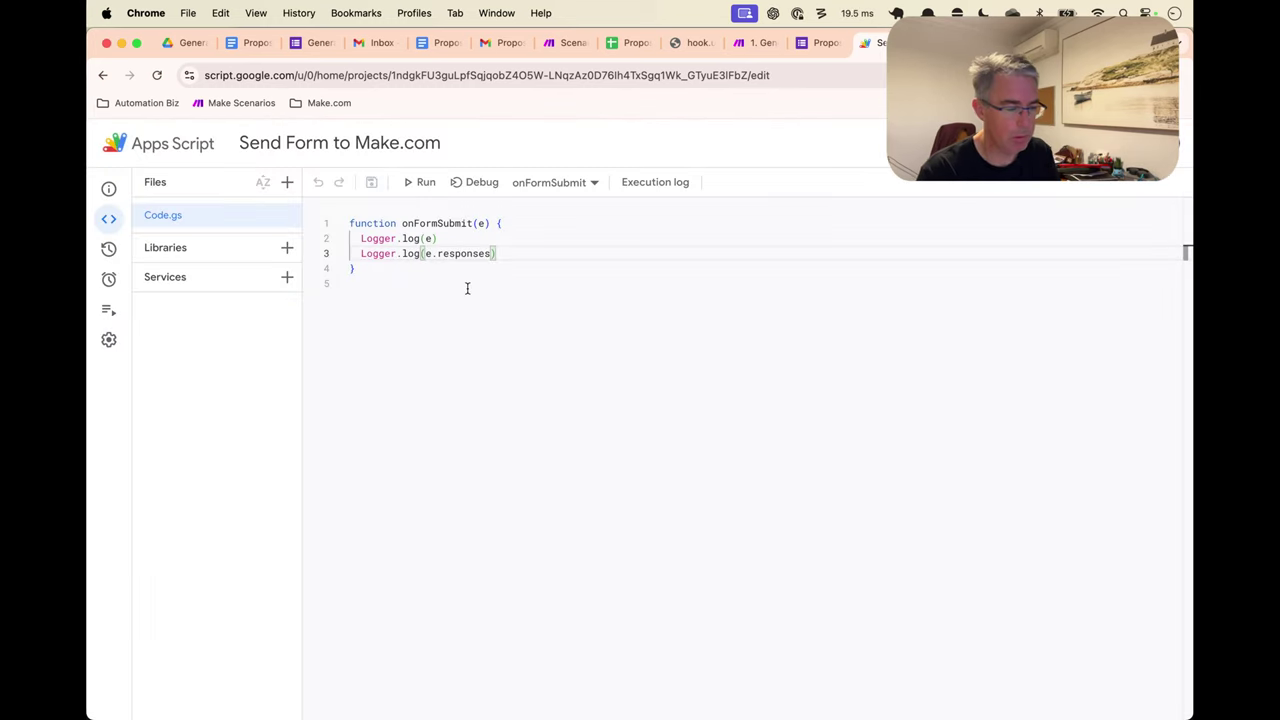
left_click(491, 284)
key("super+a")
key("super+v")
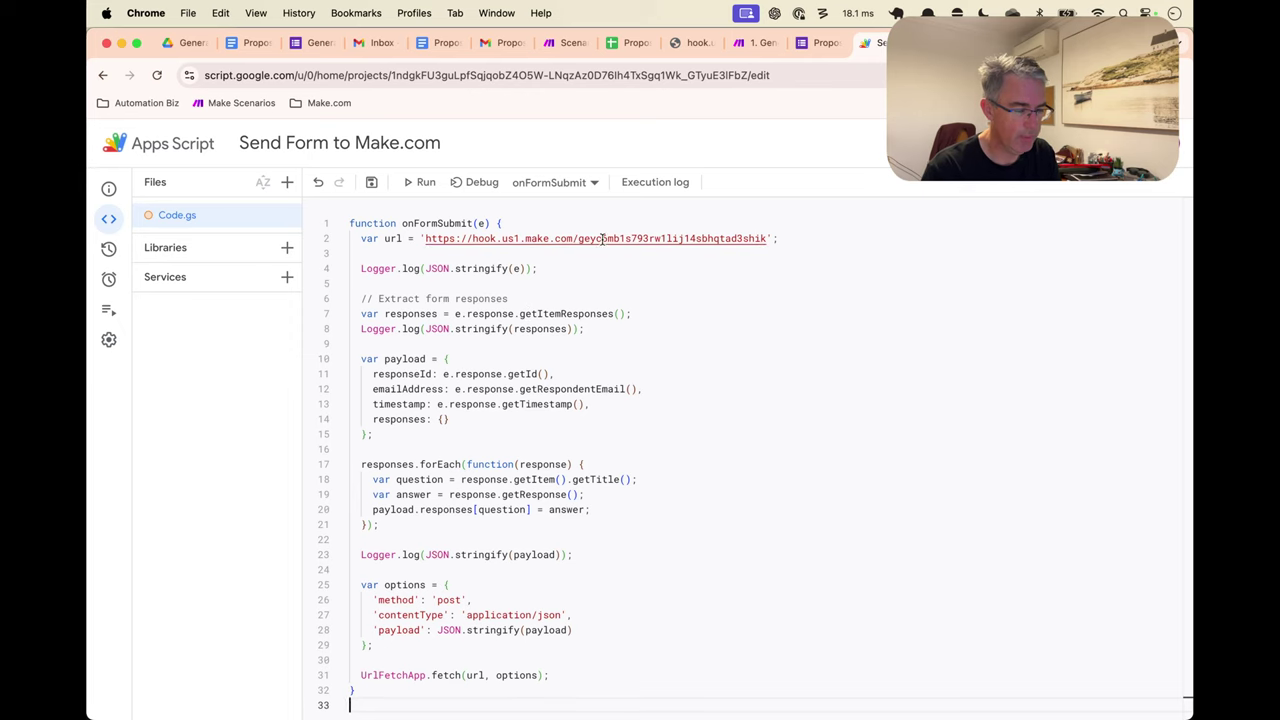
double_click(444, 238)
left_click(767, 238, "shift")
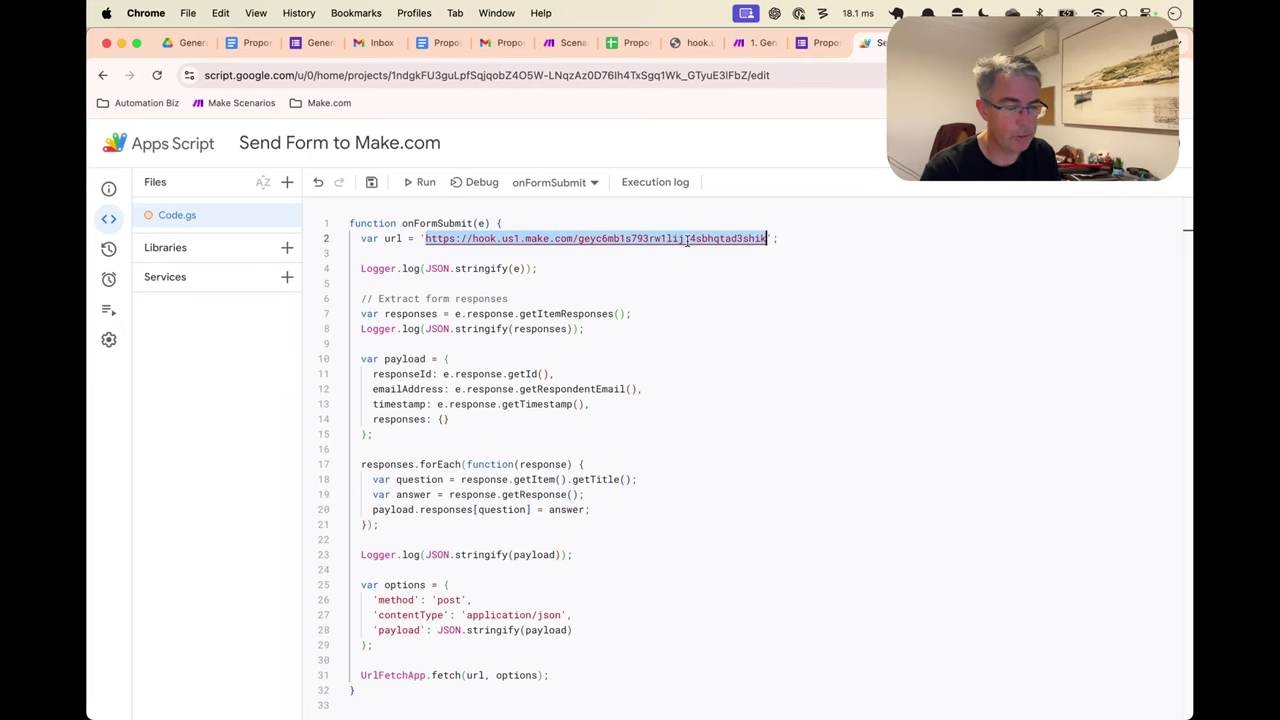
left_click(752, 48)
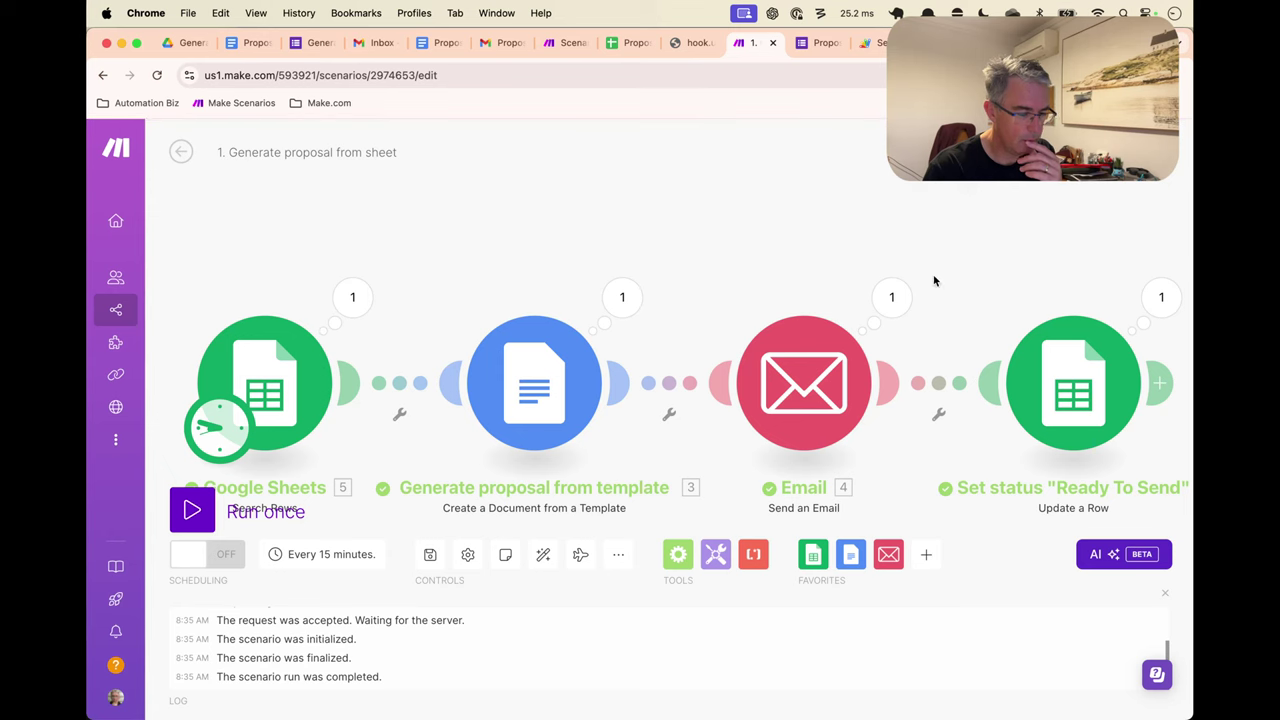
Save the Generate proposal from sheet changes and open the 2. Send Document to Prospect scenario
left_click(182, 153)
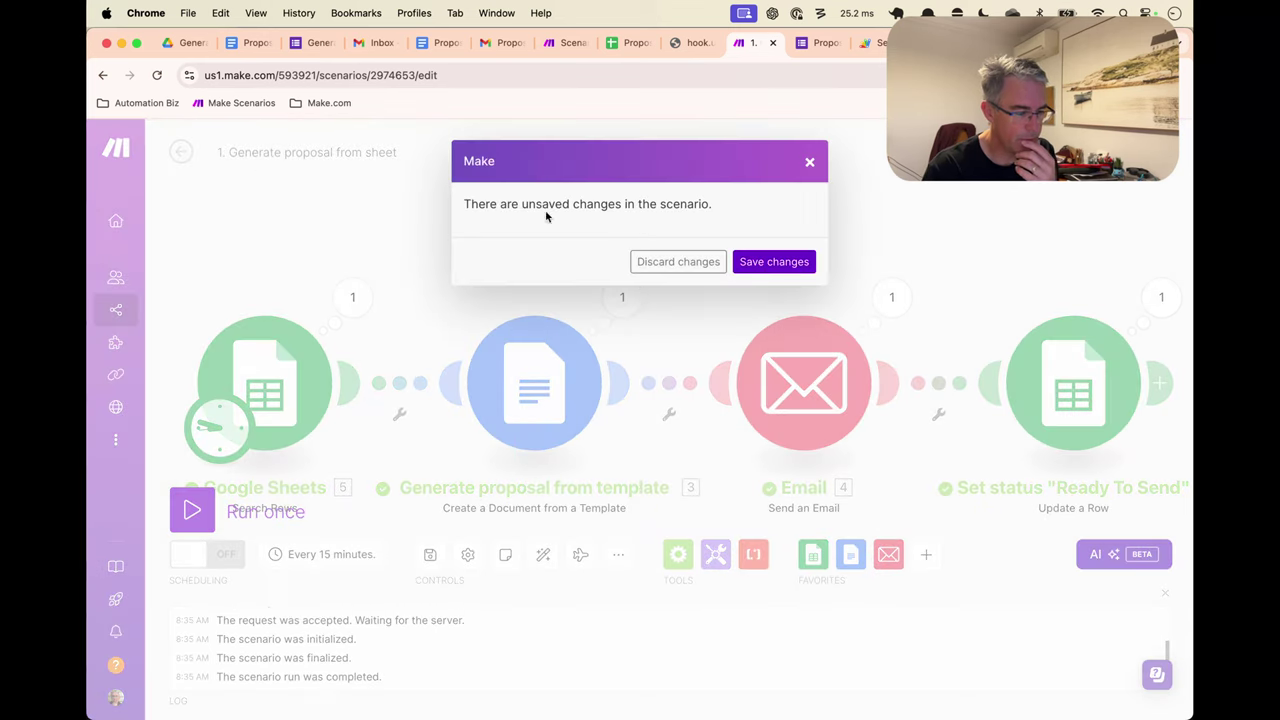
left_click(775, 262)
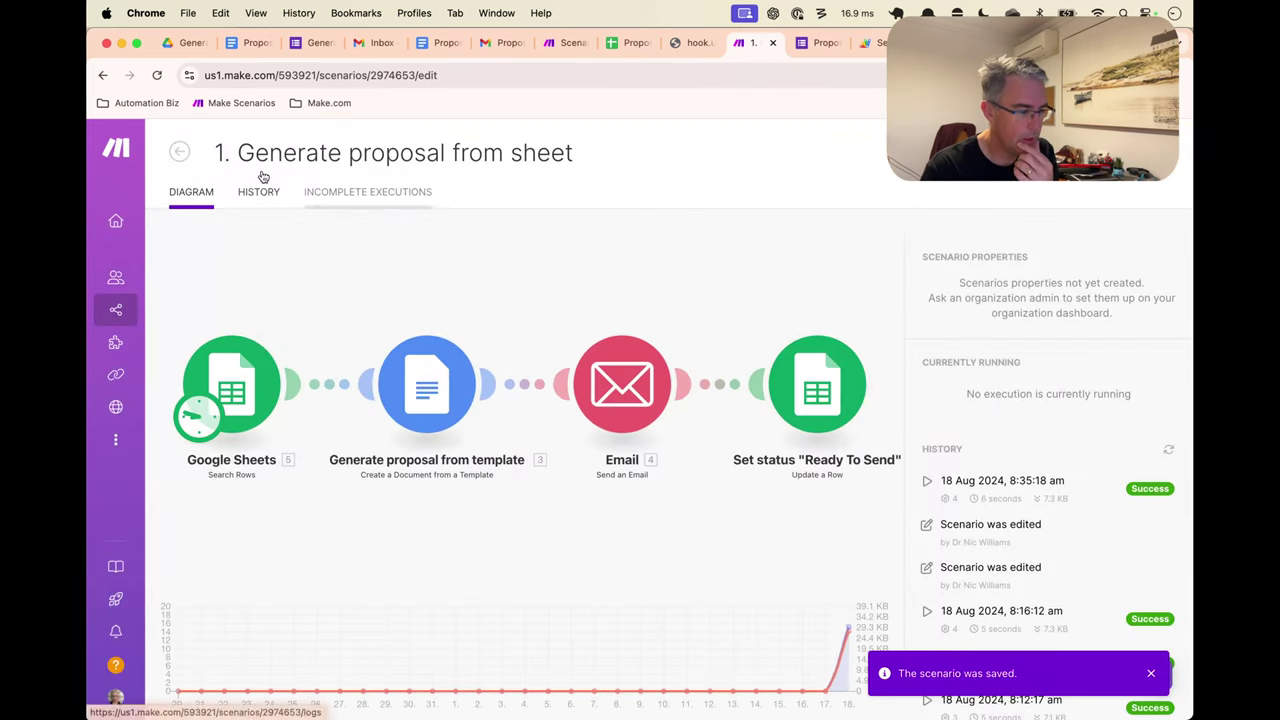
left_click(179, 151)
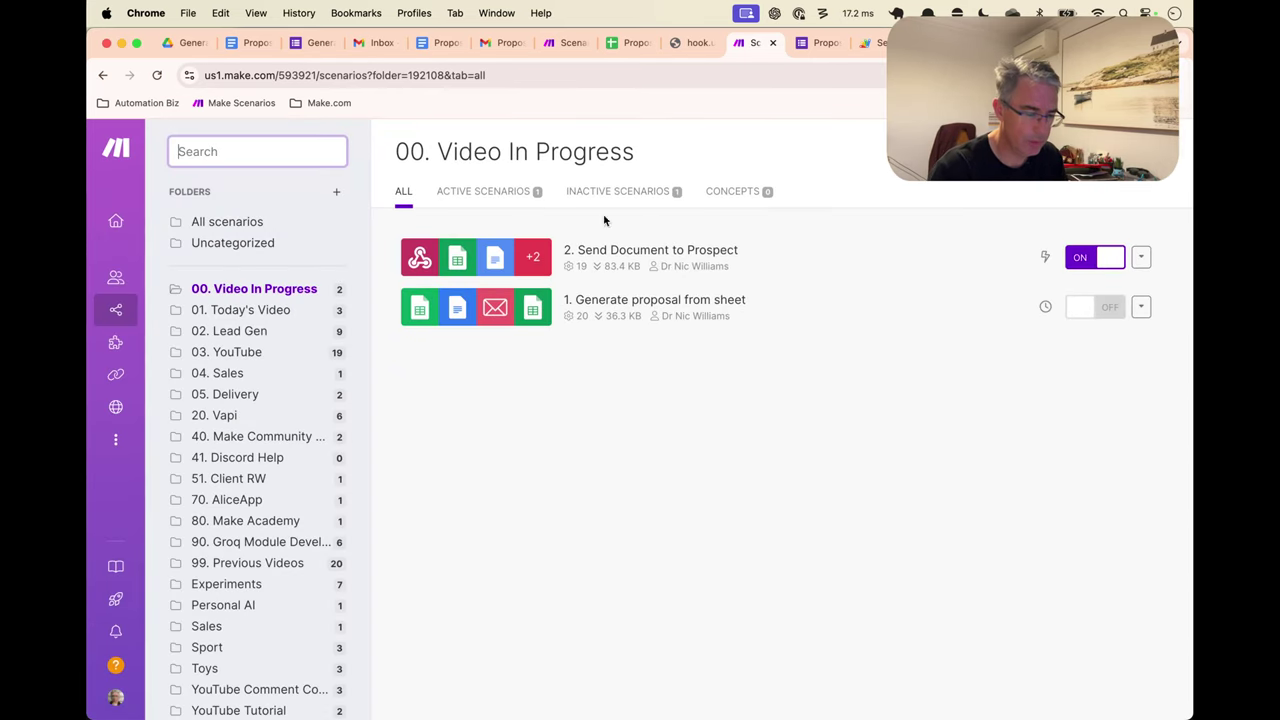
left_click(595, 256)
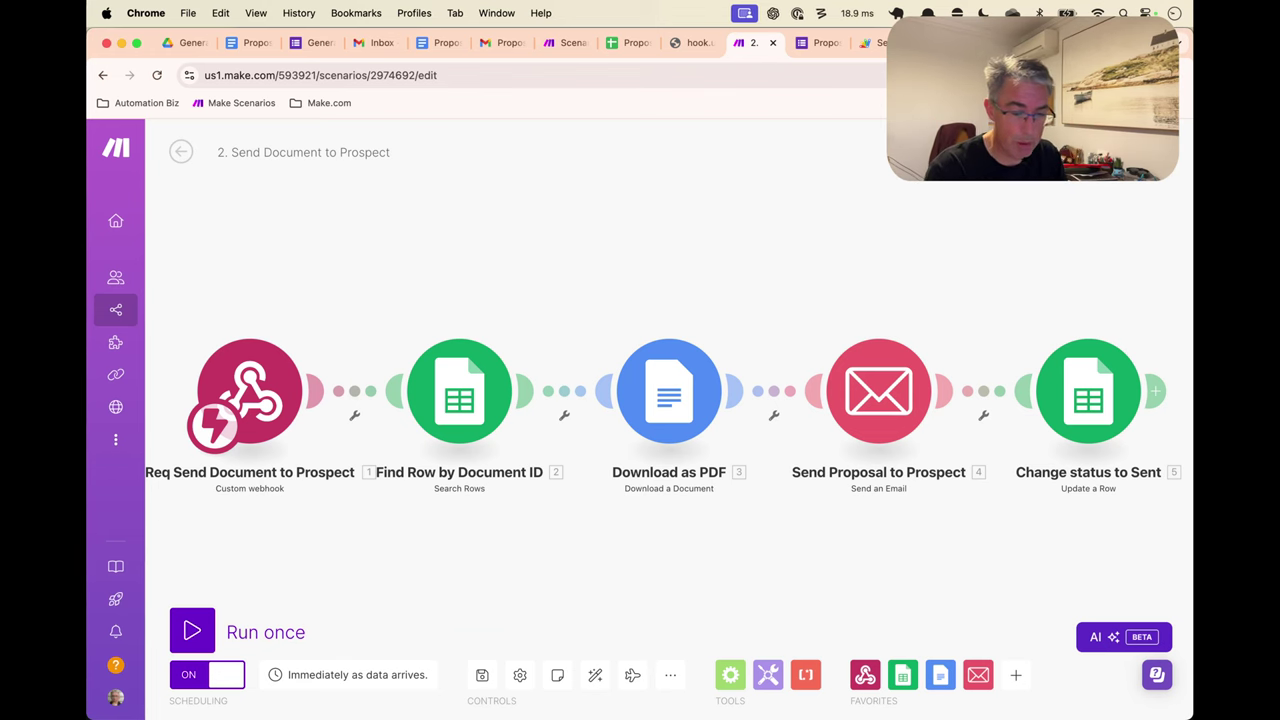
In Apps Script, add the comment 'Entry webhook to copy values to spreadsheet and generate document from template' under the header
left_click(872, 42)
left_click(705, 262)
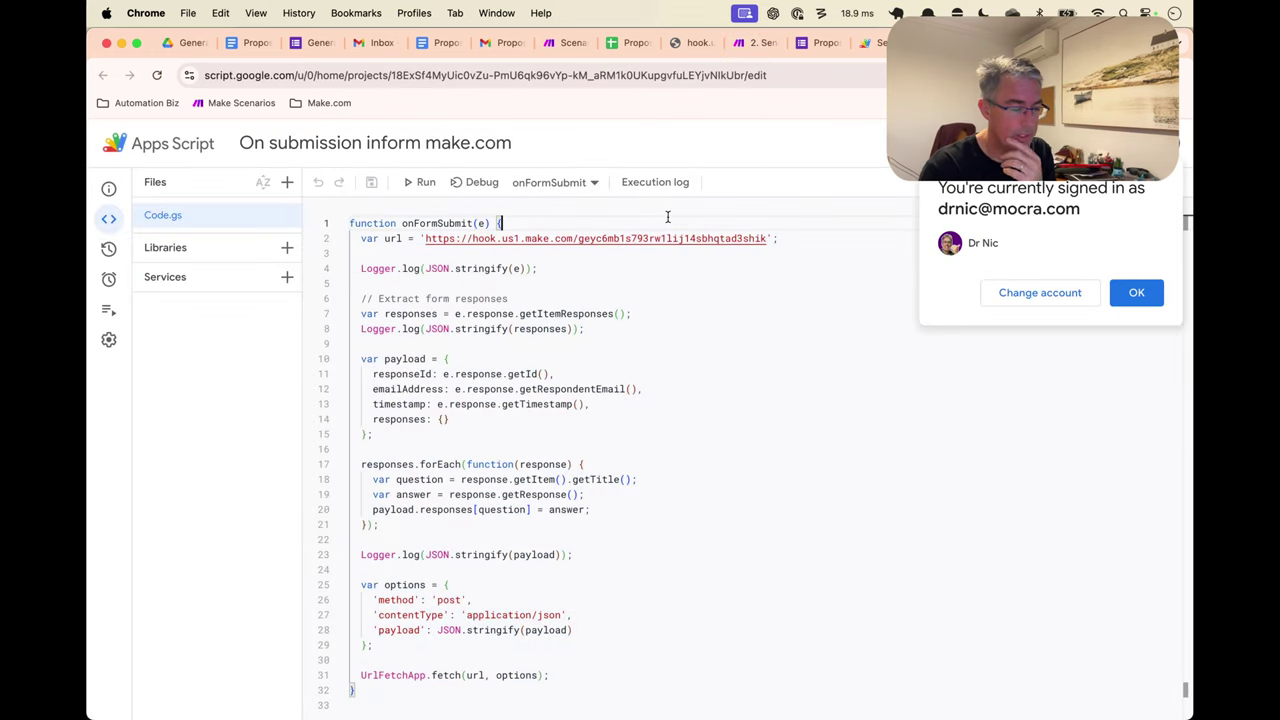
left_click(668, 222)
key("Return")
type("// ")
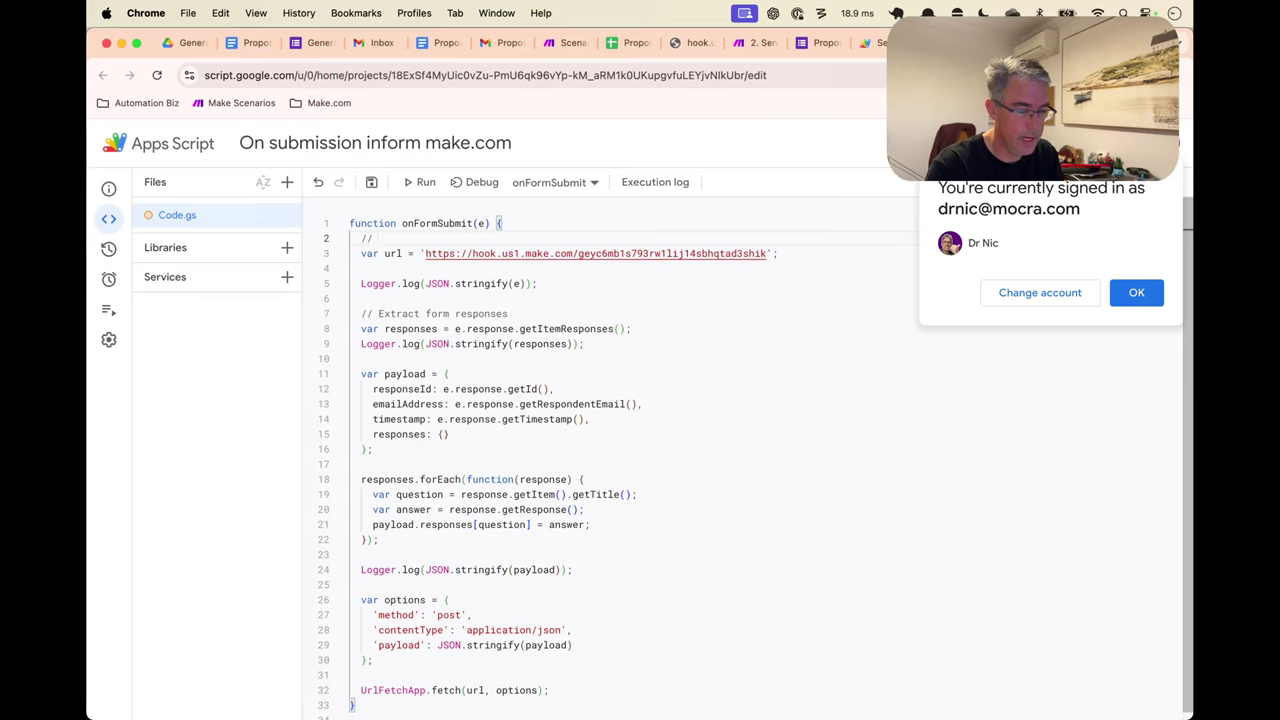
type("Entry webhook")
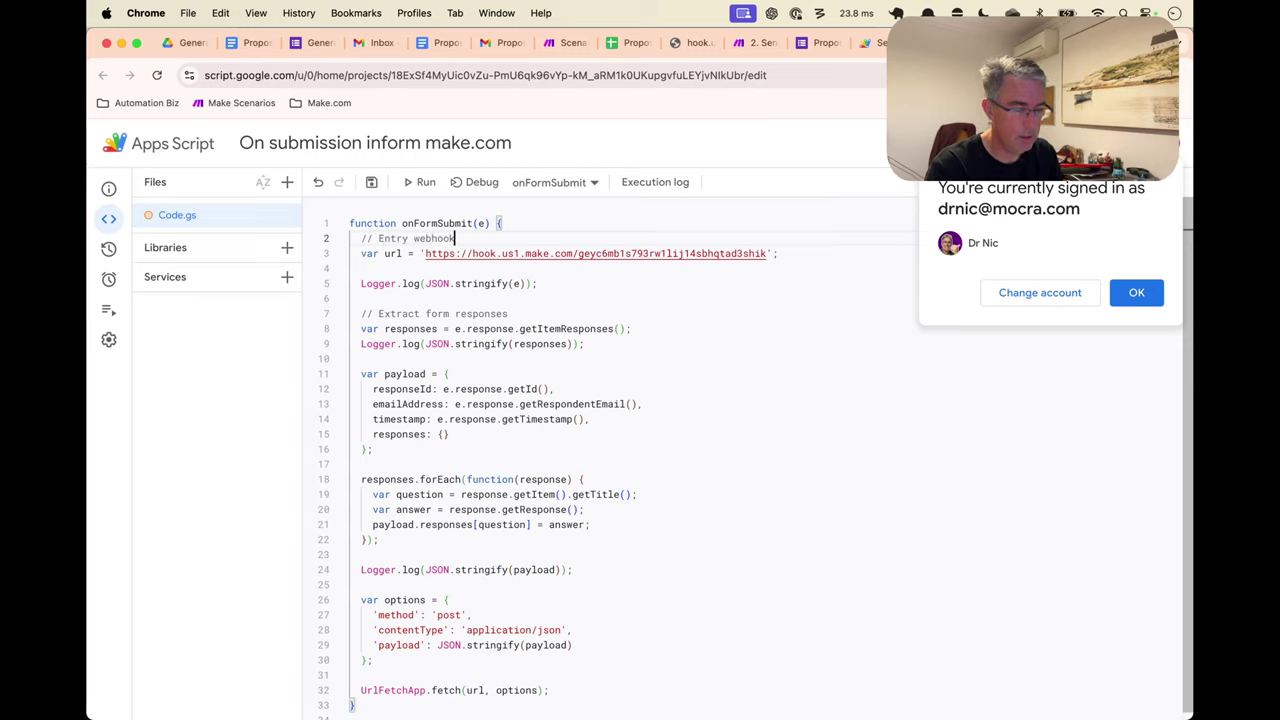
type(" to copy")
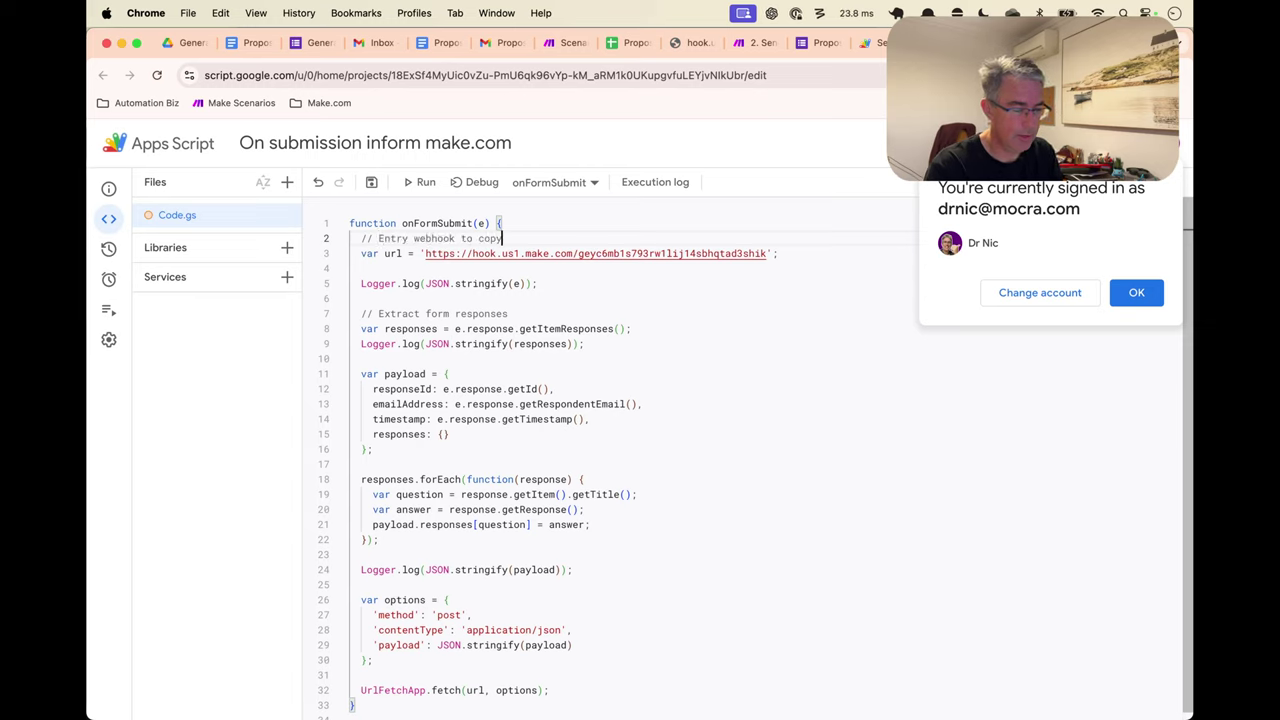
type(" values to spreads")
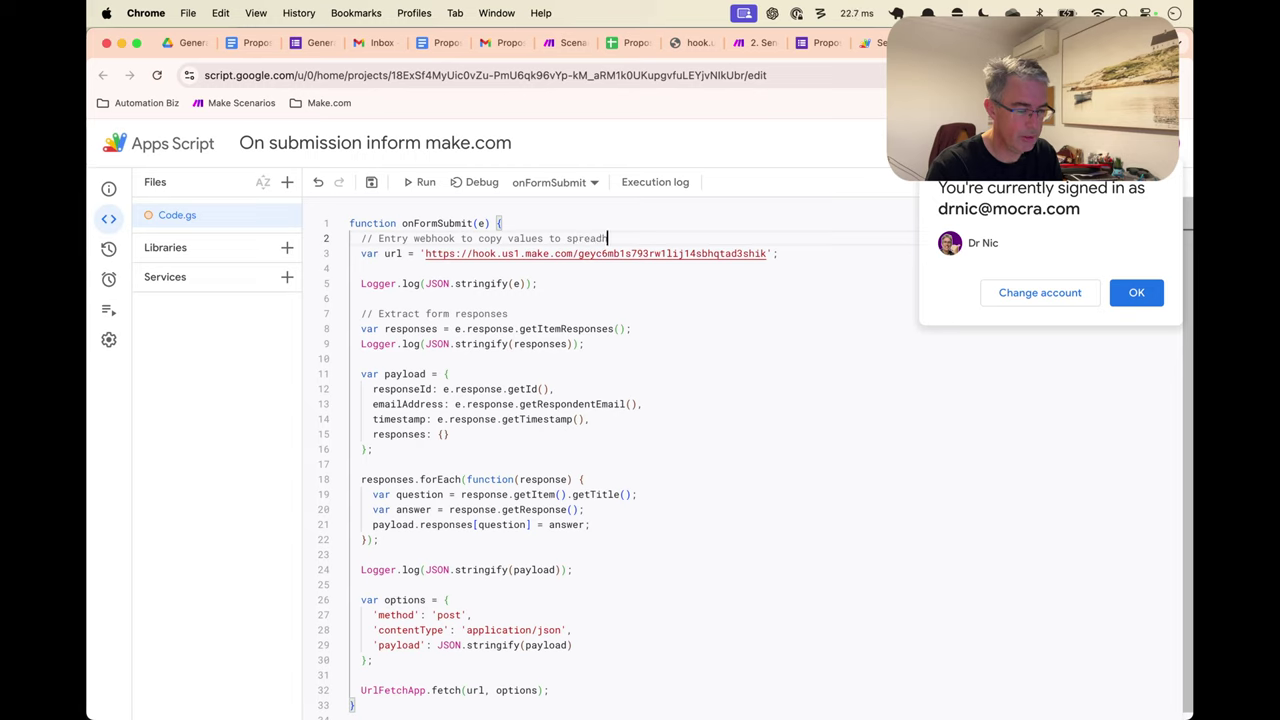
type("heet and generate document")
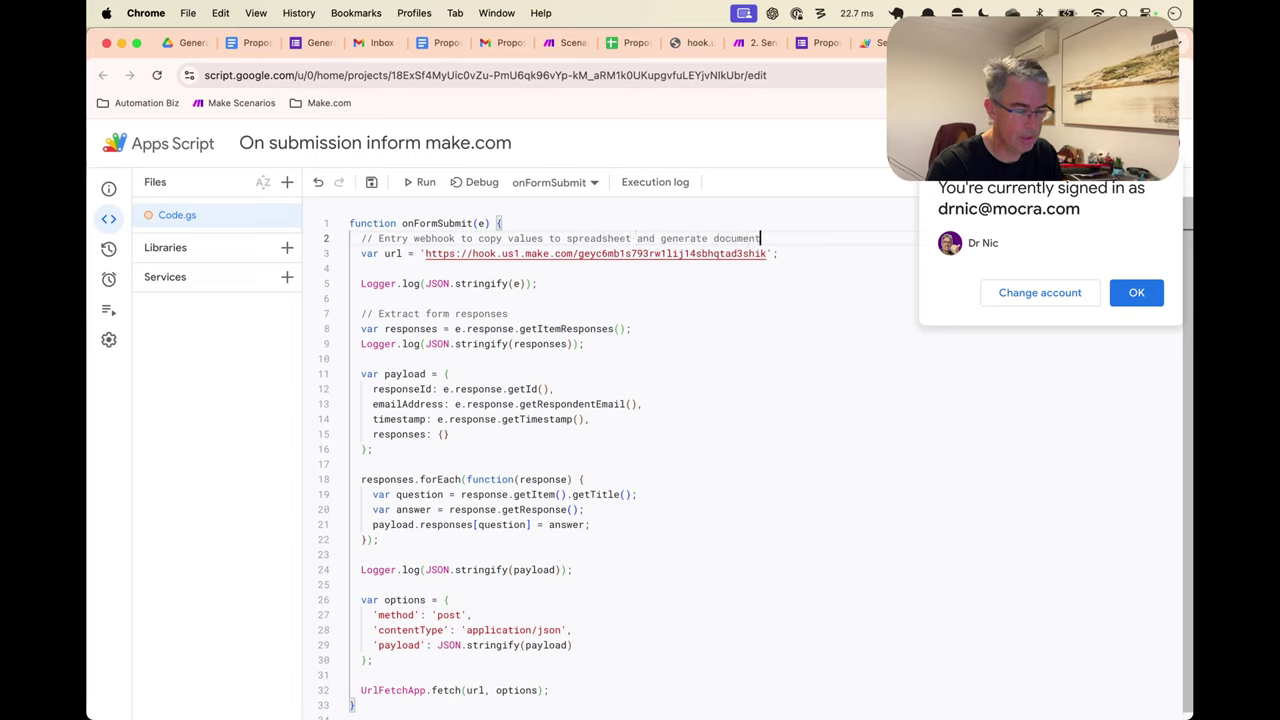
type(" from template")
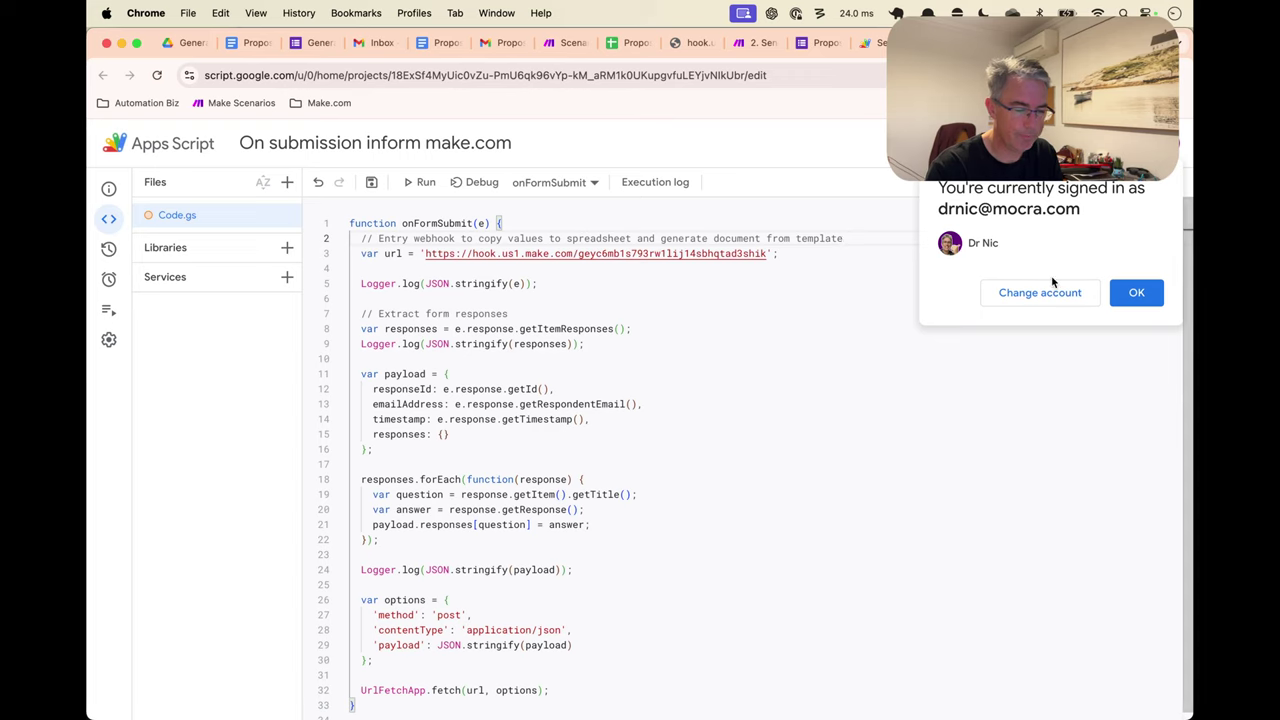
Dismiss the signed-in notice, save the script project, and return to the Send Document scenario
left_click(1136, 292)
key("super+s")
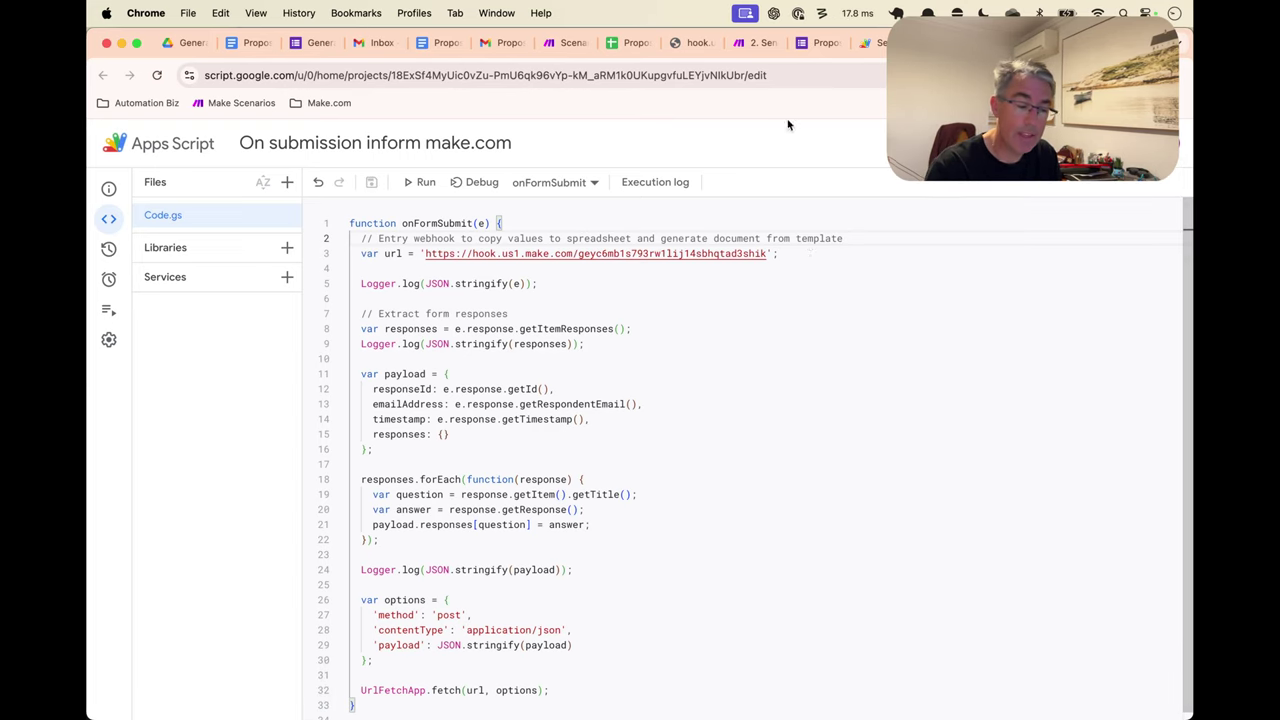
left_click(754, 46)
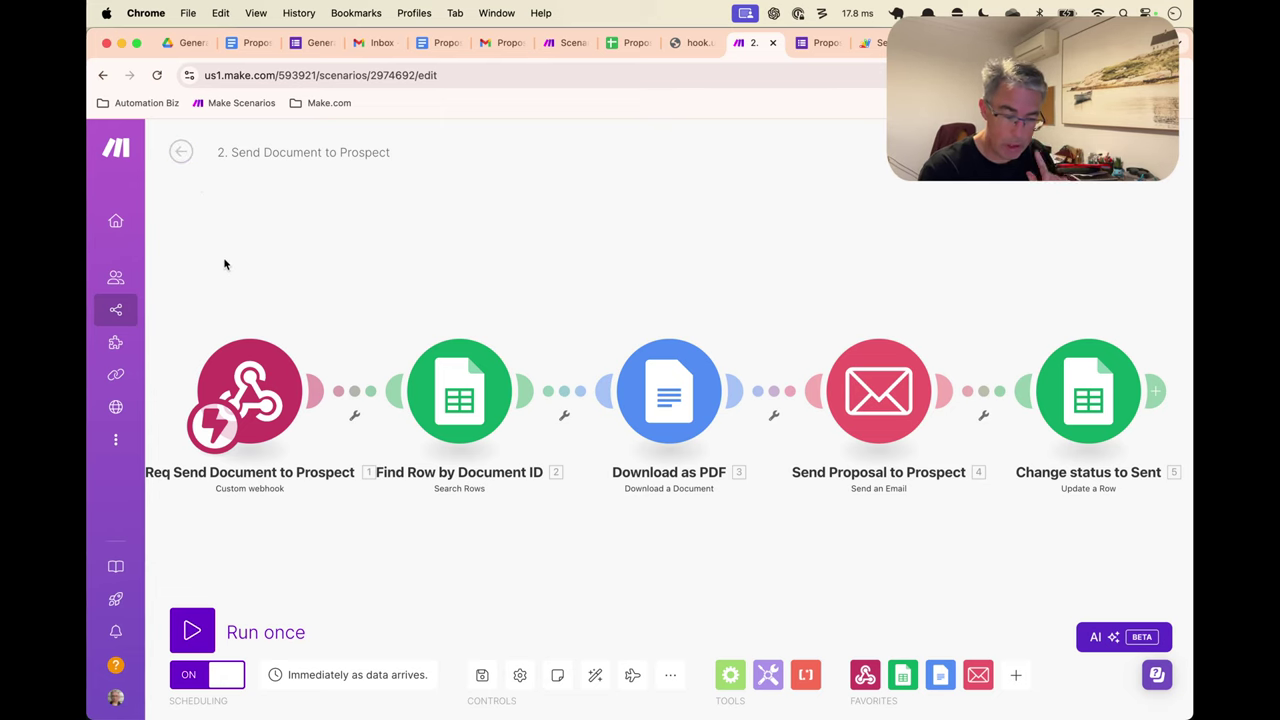
Go back to the Scenarios list and open '1. Generate proposal from sheet'
left_click(181, 151)
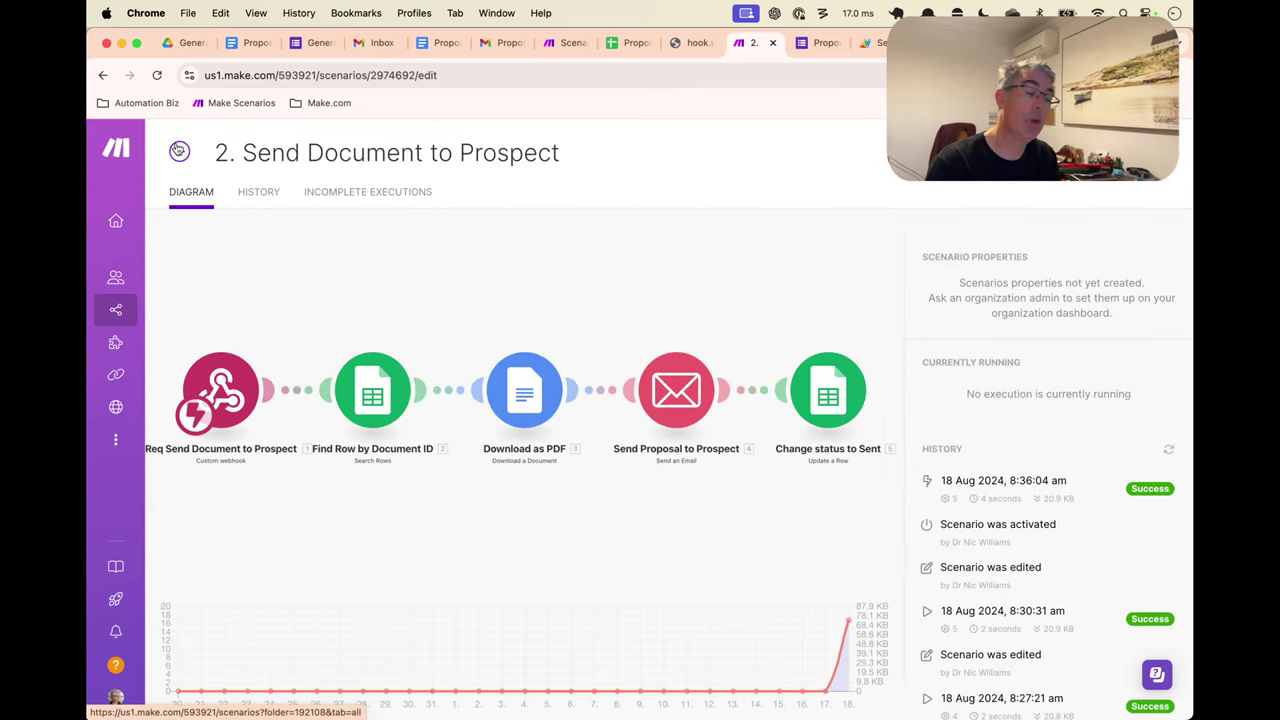
left_click(181, 150)
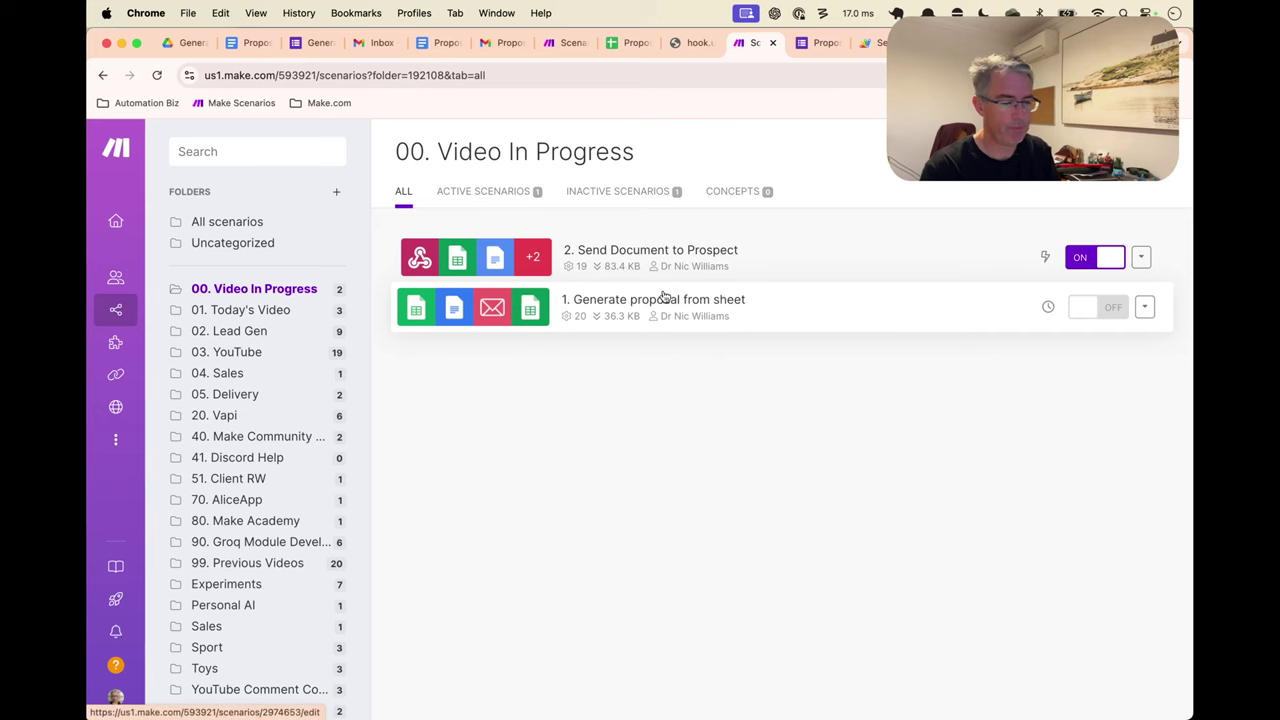
left_click(705, 318)
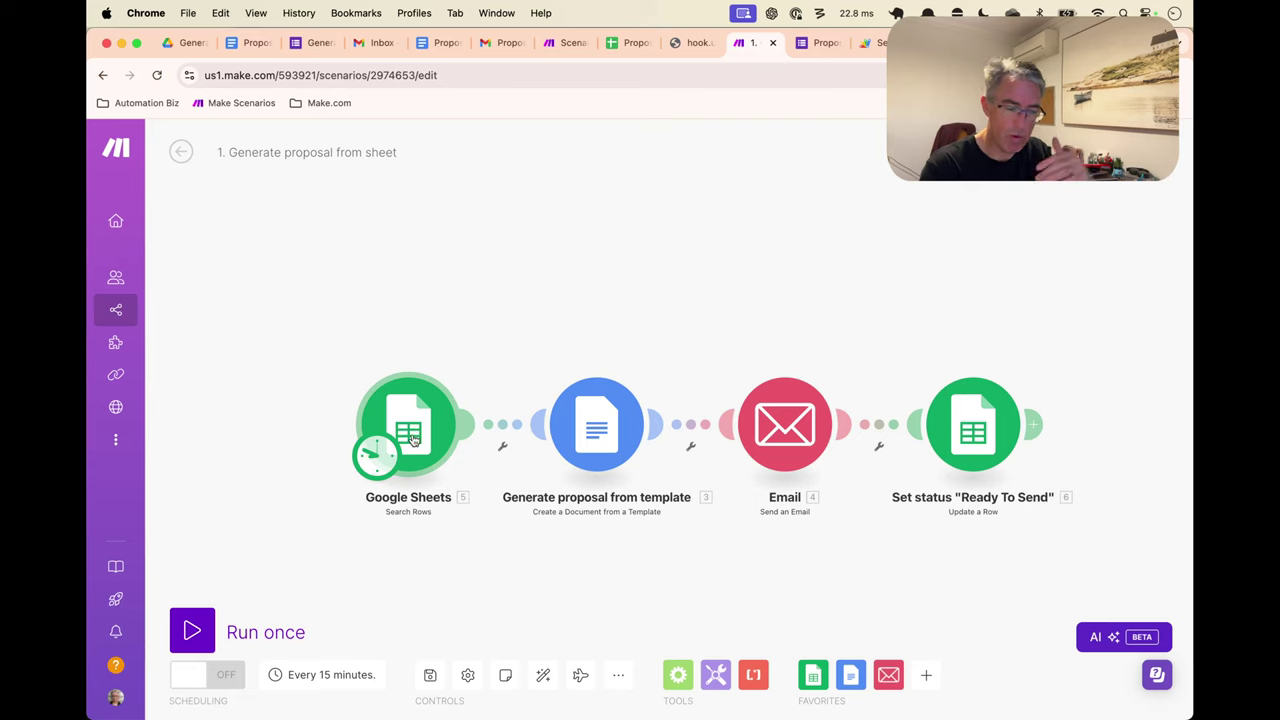
Unlink Google Sheets from Generate proposal and add a Webhooks Custom webhook trigger module
left_click(489, 428)
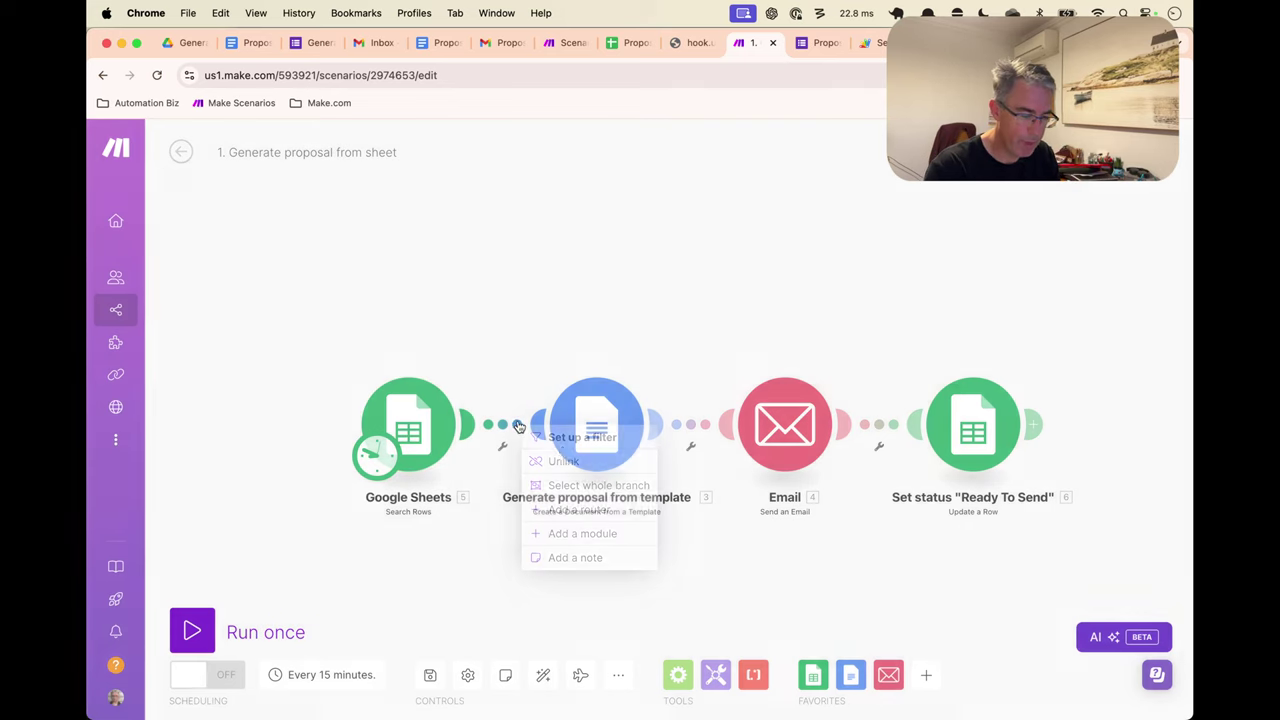
left_click(563, 459)
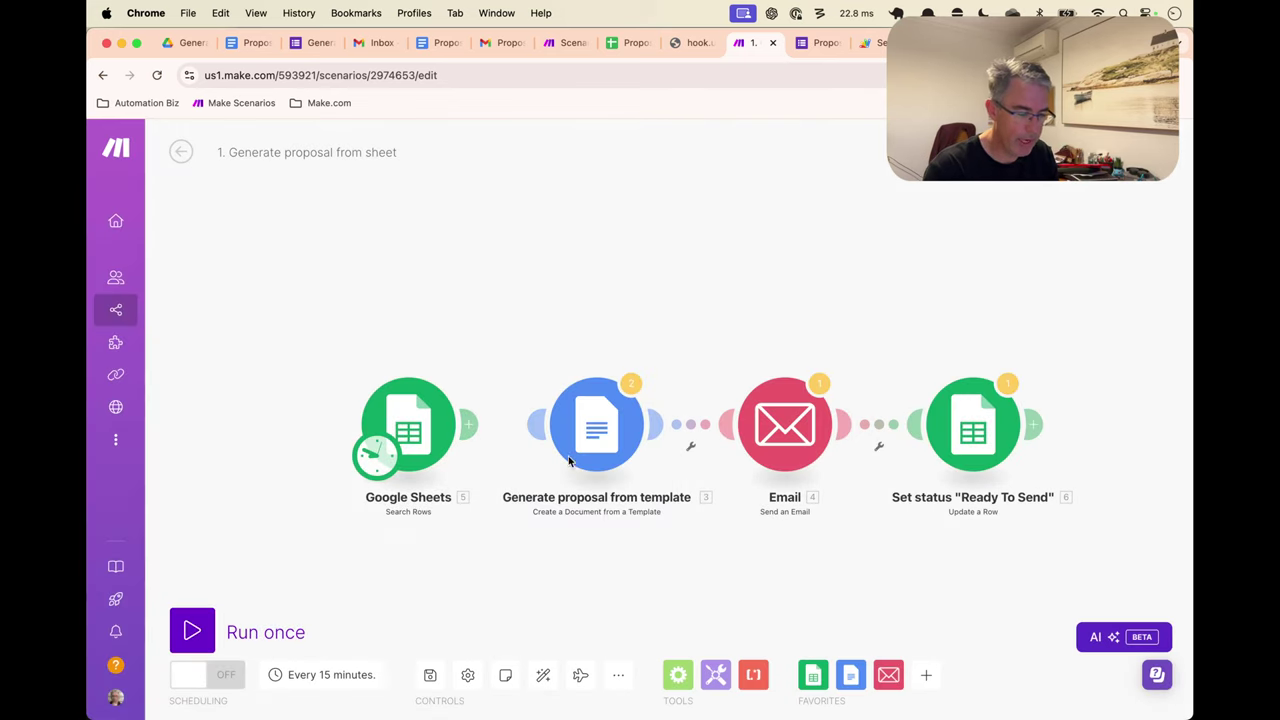
right_click(424, 272)
left_click(470, 283)
left_click(430, 268)
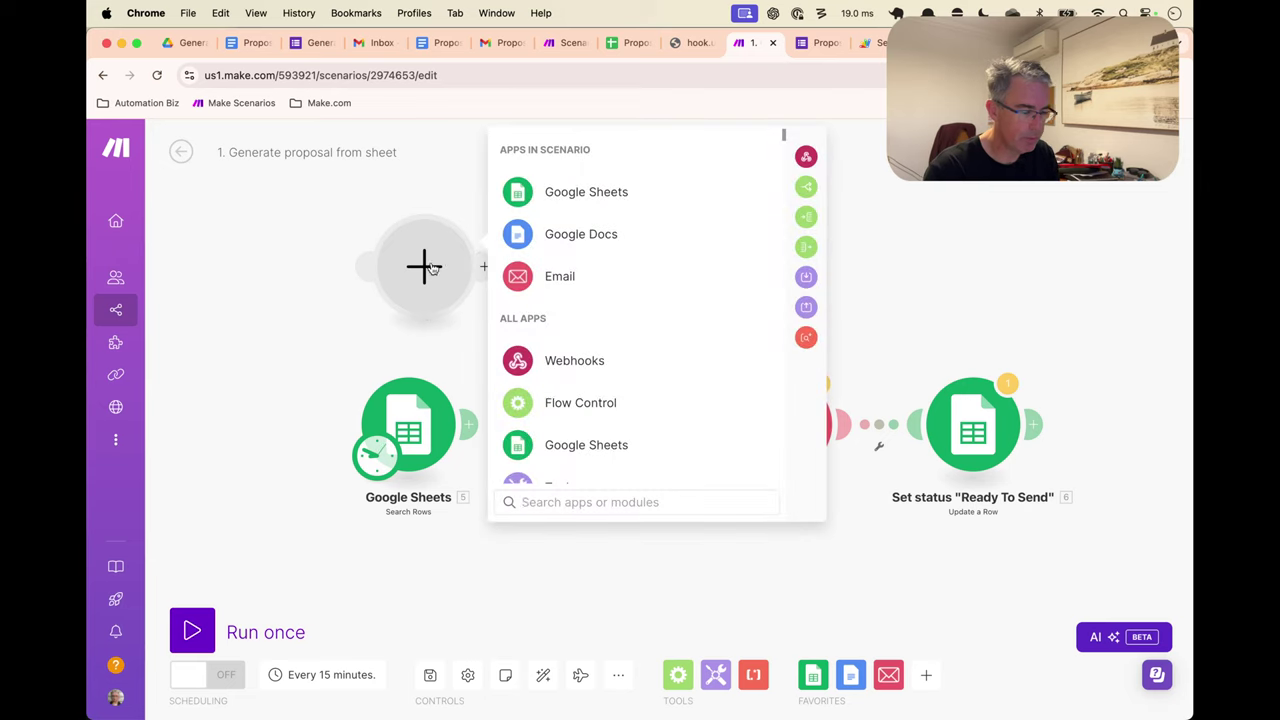
left_click(423, 337)
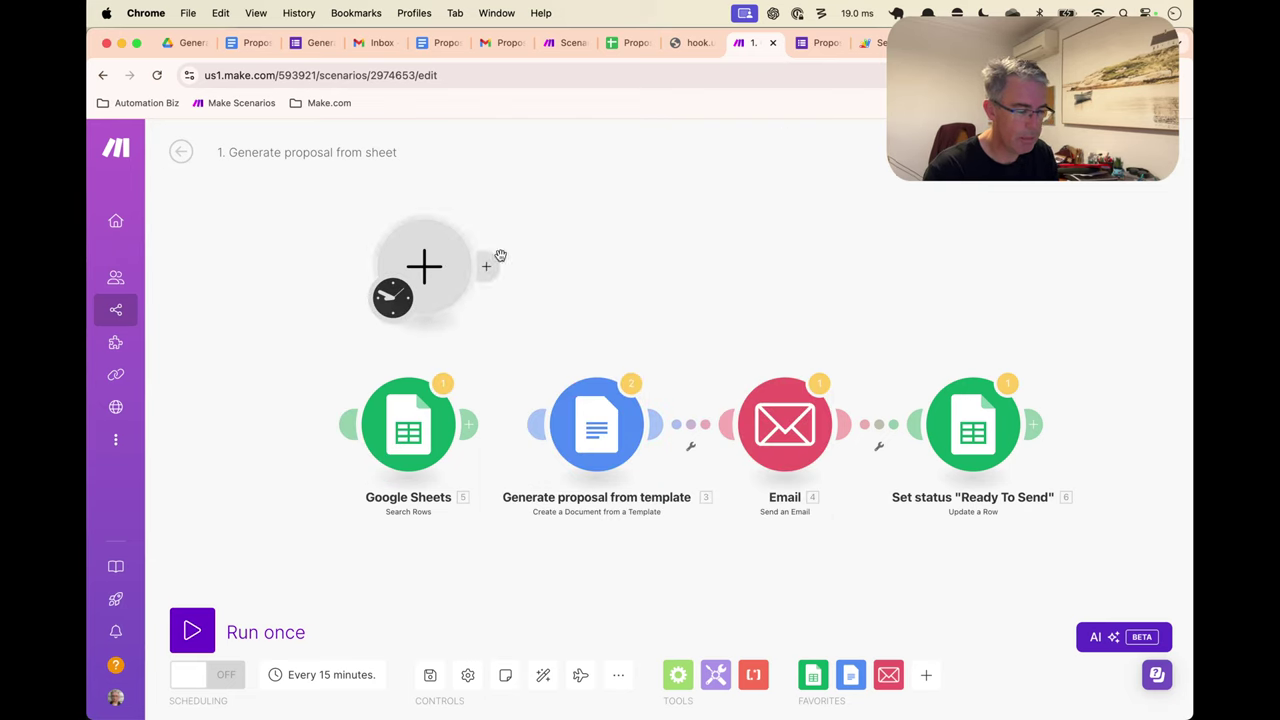
left_click(424, 265)
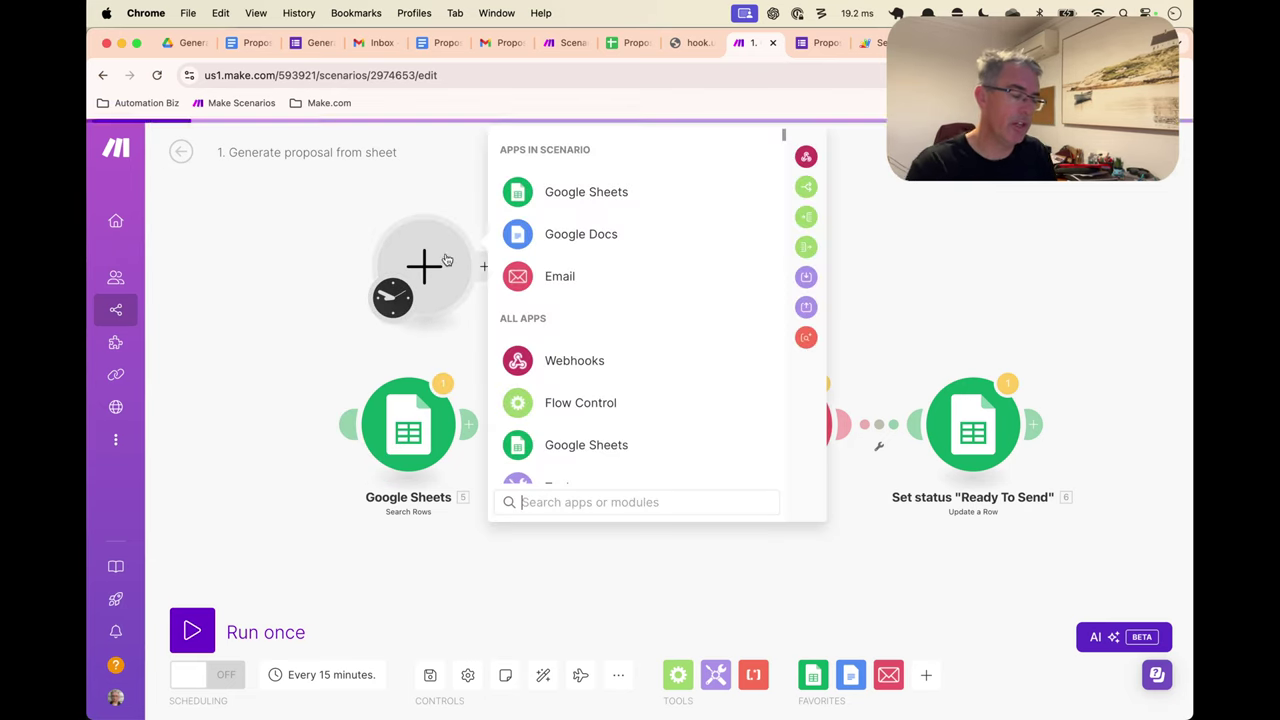
left_click(579, 367)
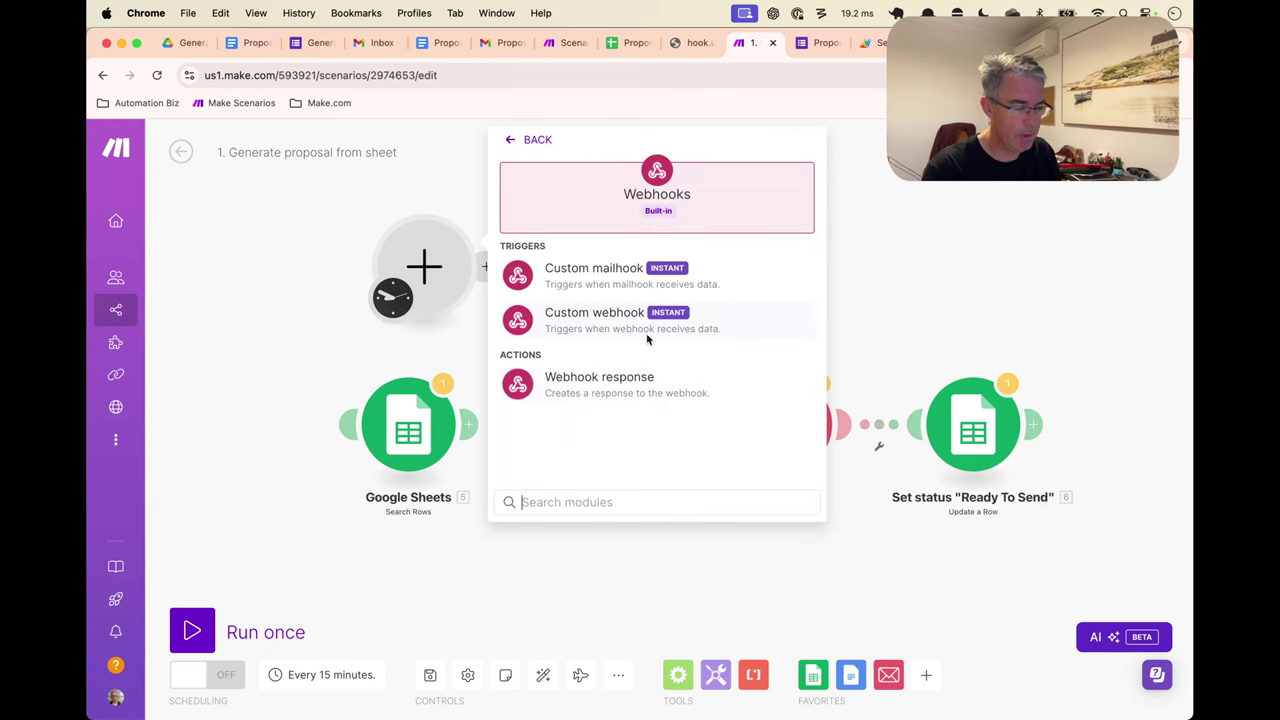
left_click(609, 320)
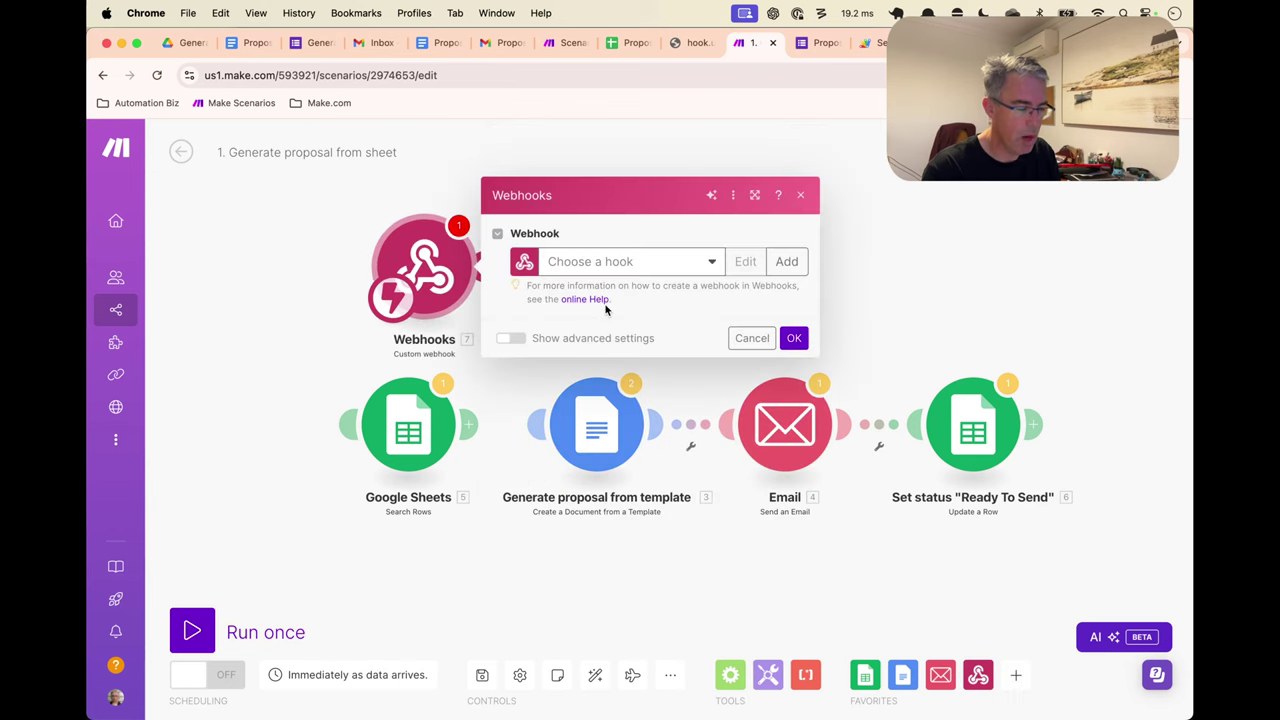
Create a new webhook named 'Tutorial Proposal Form Submission'
left_click(800, 261)
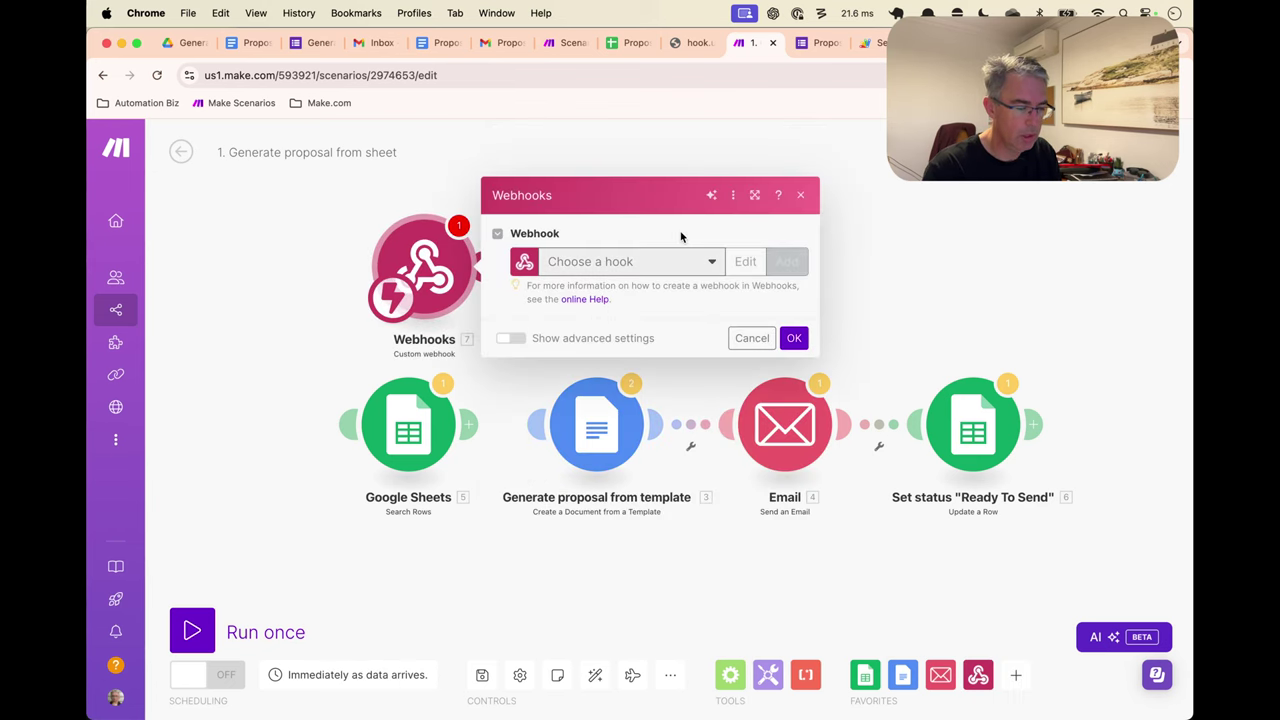
triple_click(880, 211)
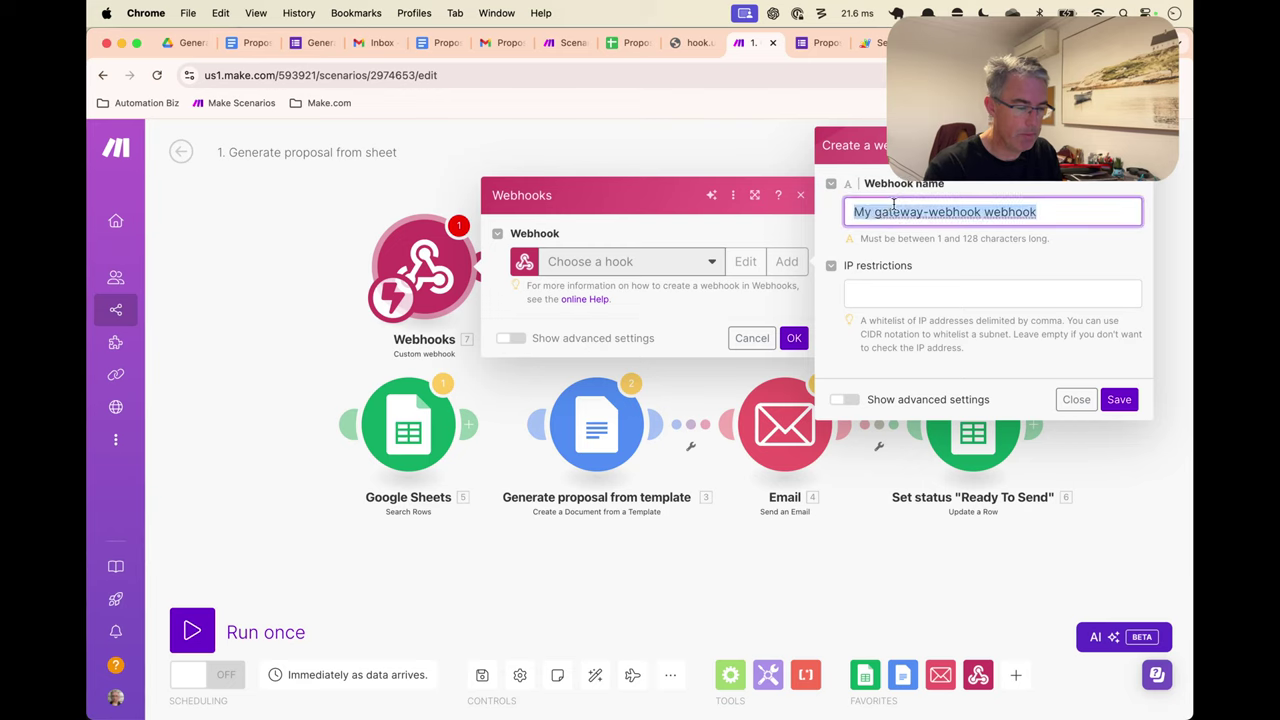
type("Tutorial")
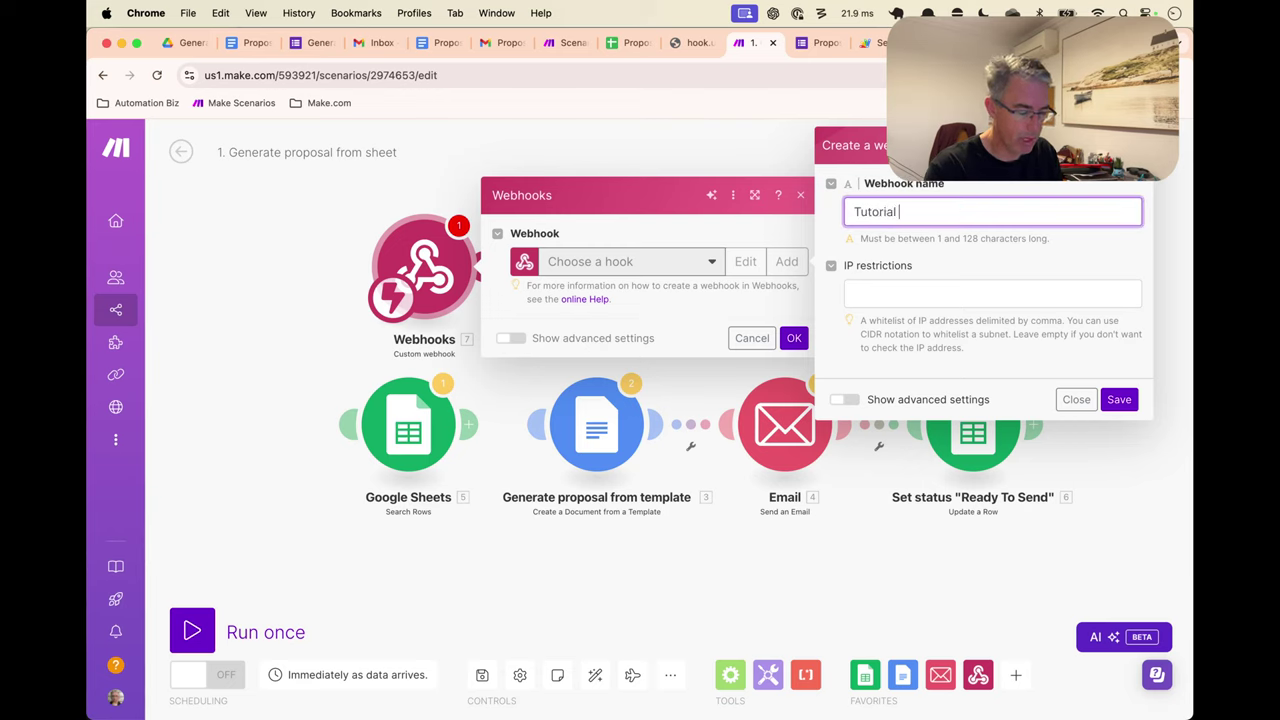
type(" Form ")
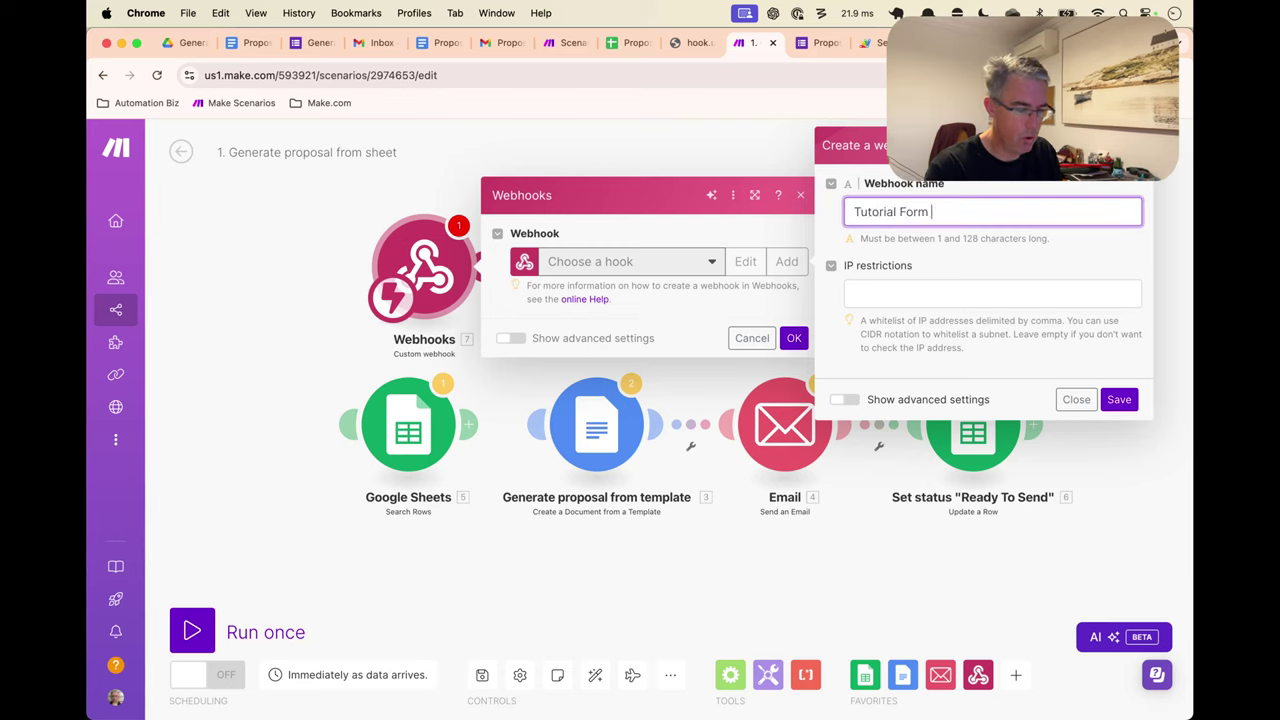
type("Submission")
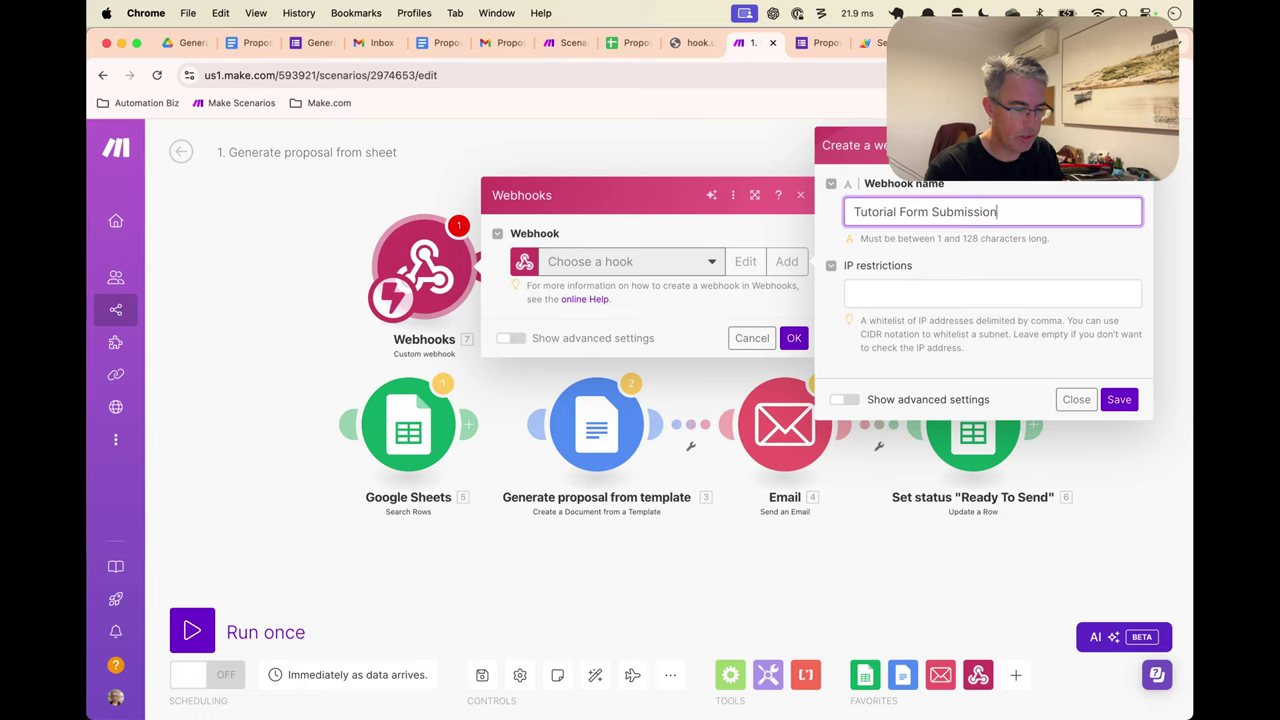
key("alt+Left")
type("Propsoal")
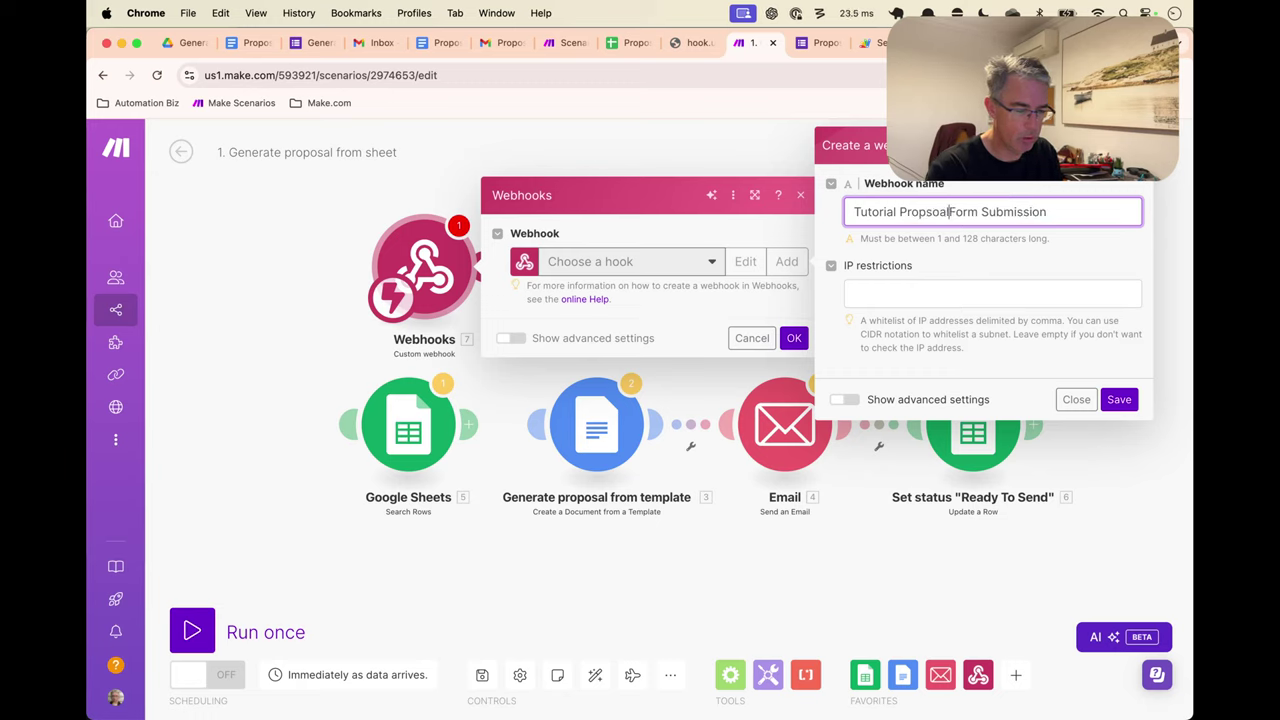
key("BackSpace")
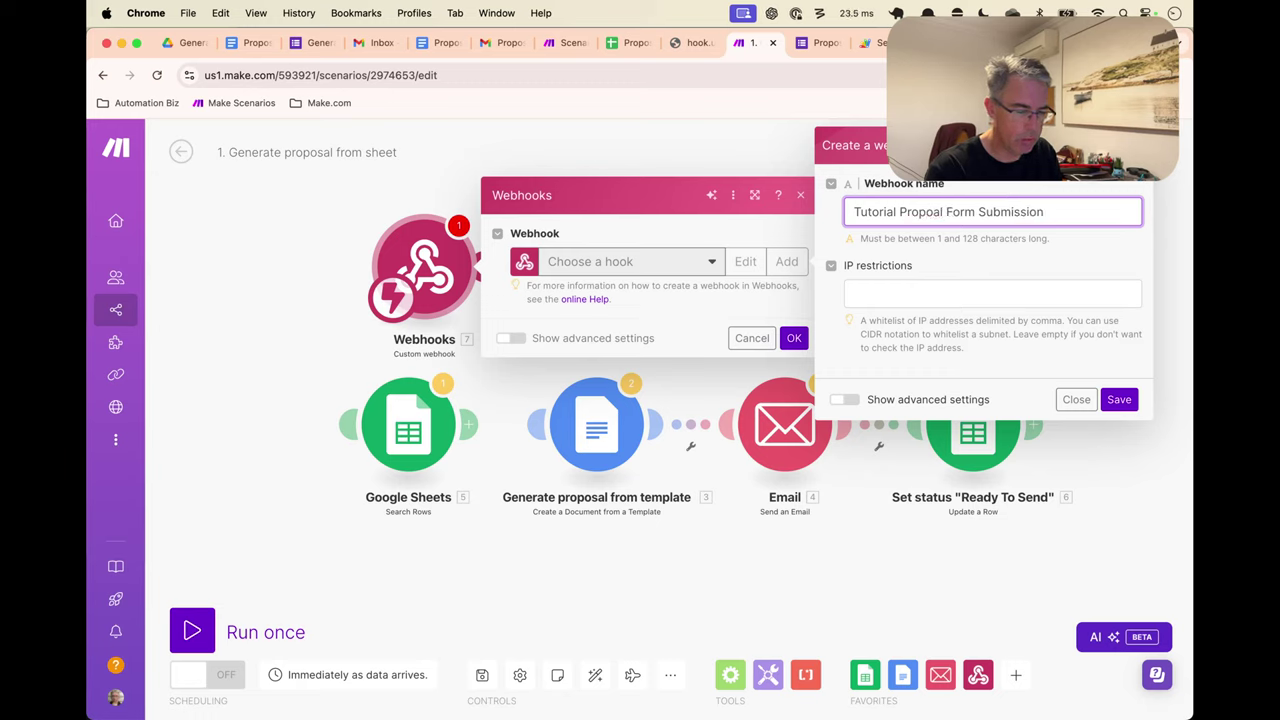
type("os")
key("BackSpace")
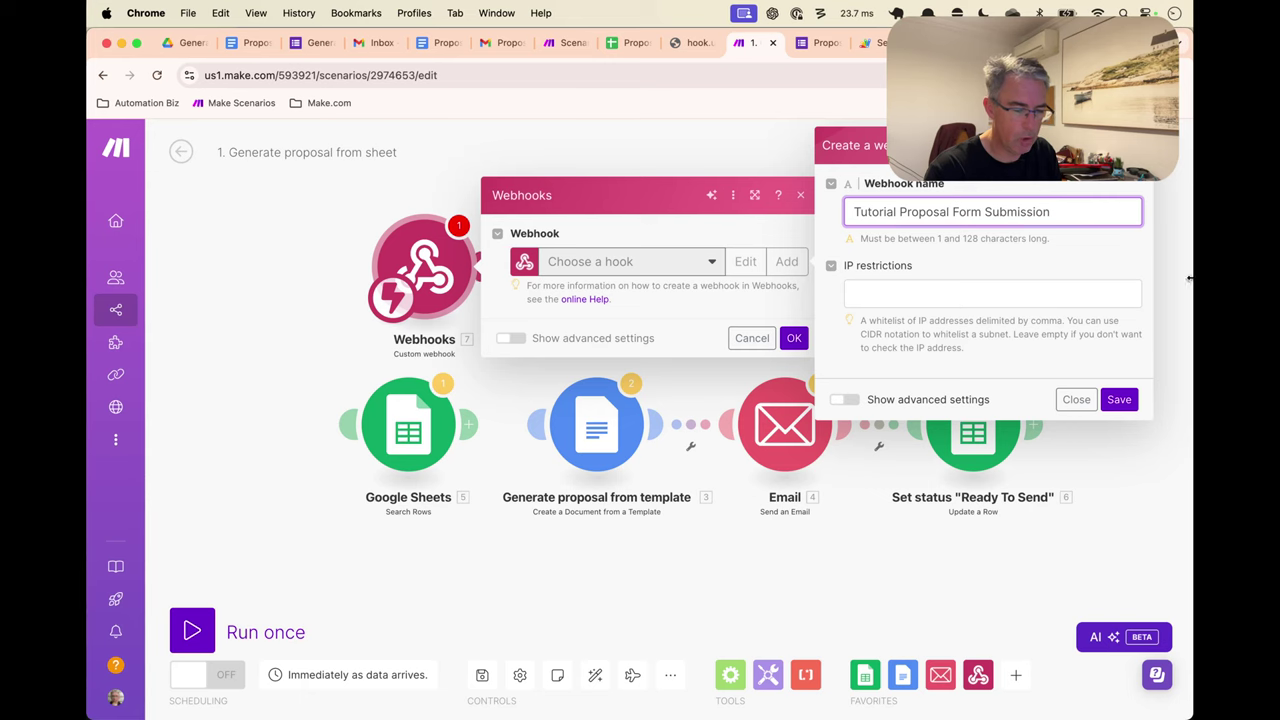
left_click(1119, 399)
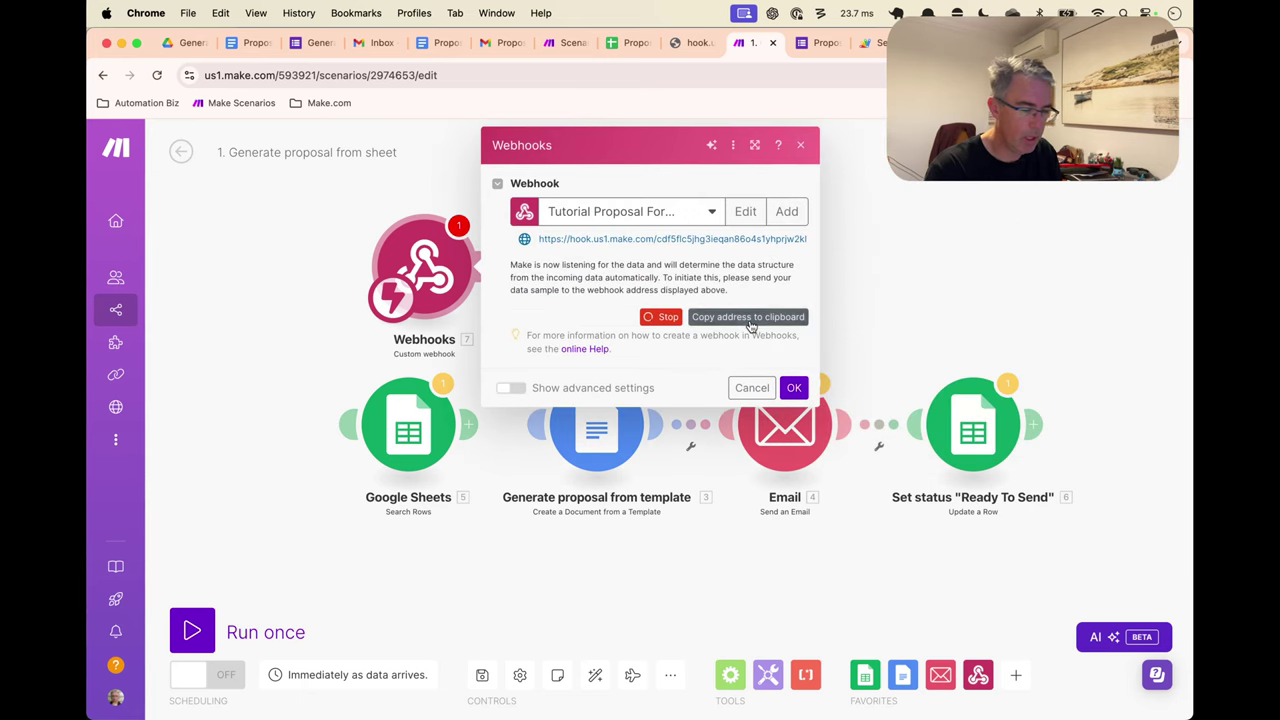
Replace the Apps Script line 3 webhook URL with the new webhook address and save
left_click(752, 322)
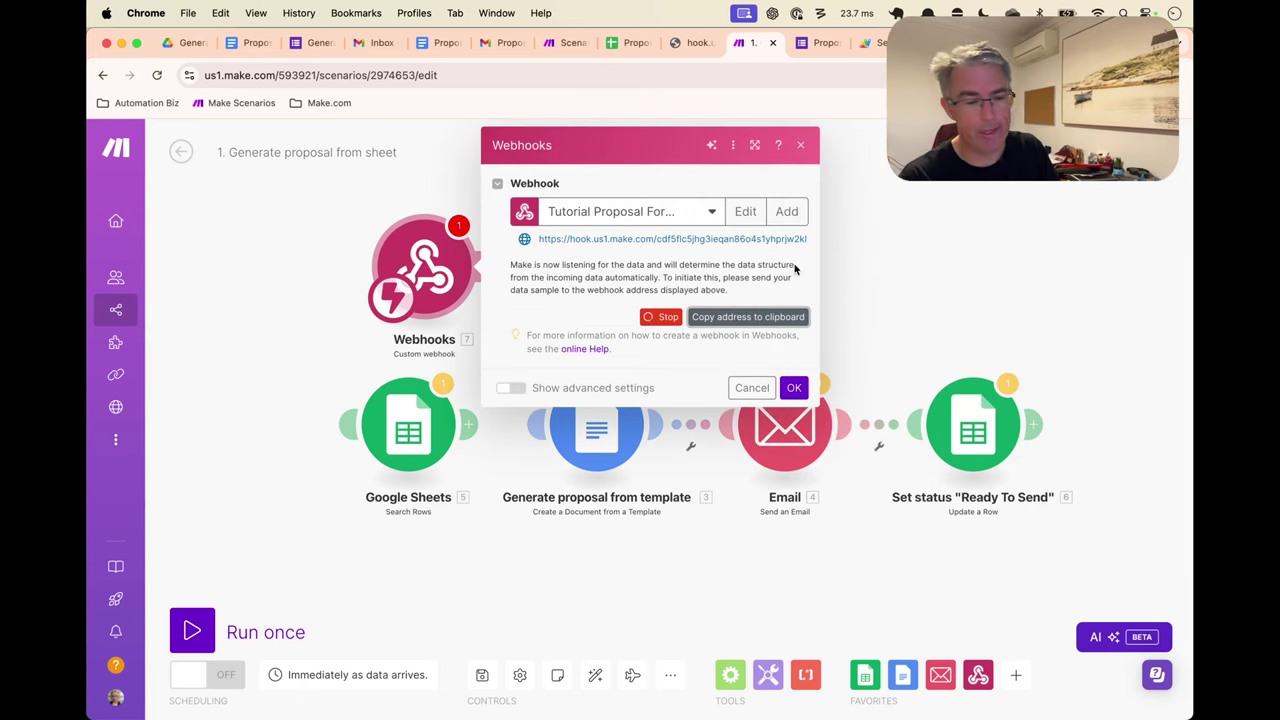
key("ctrl+Tab")
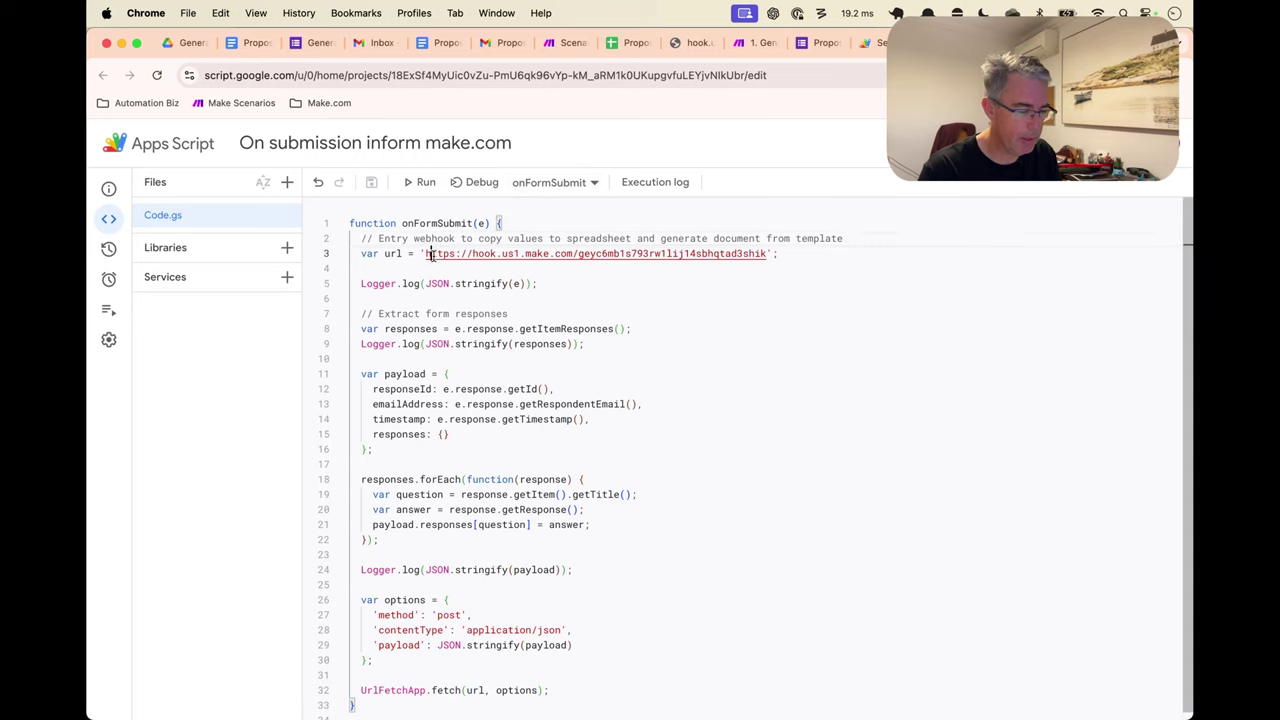
left_click_drag(426, 253, 767, 254)
left_click(683, 293)
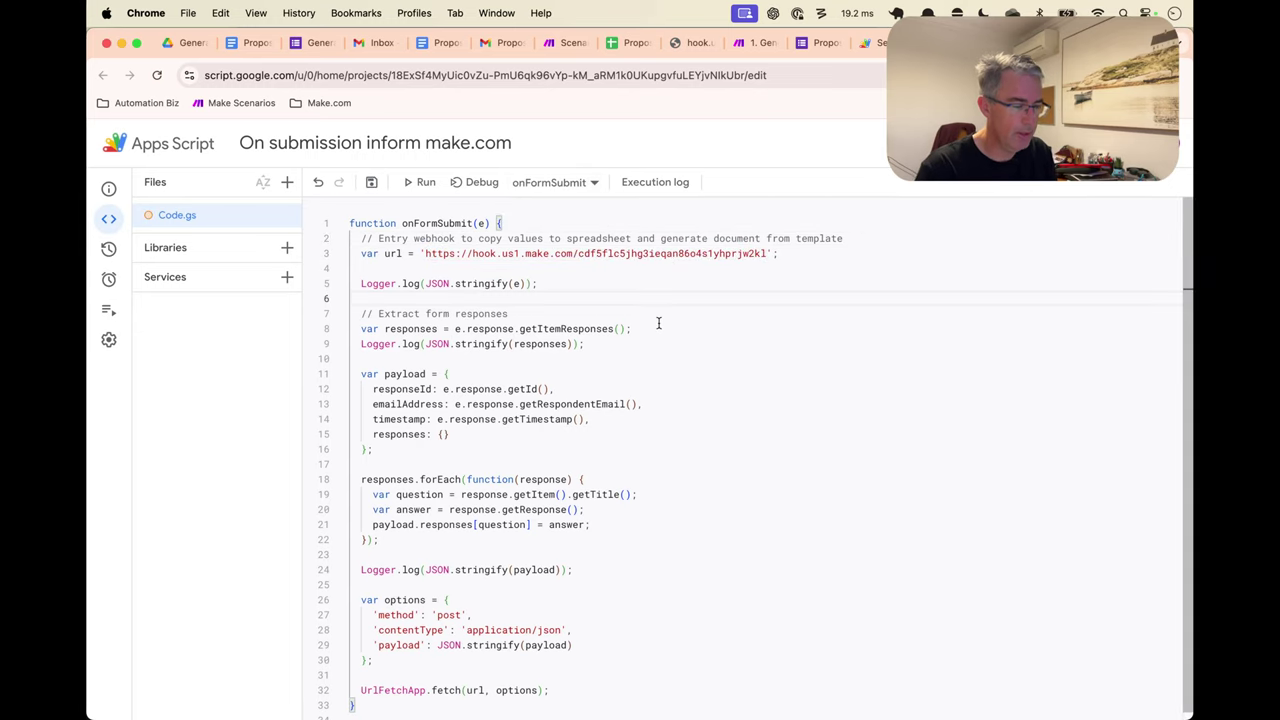
key("super+s")
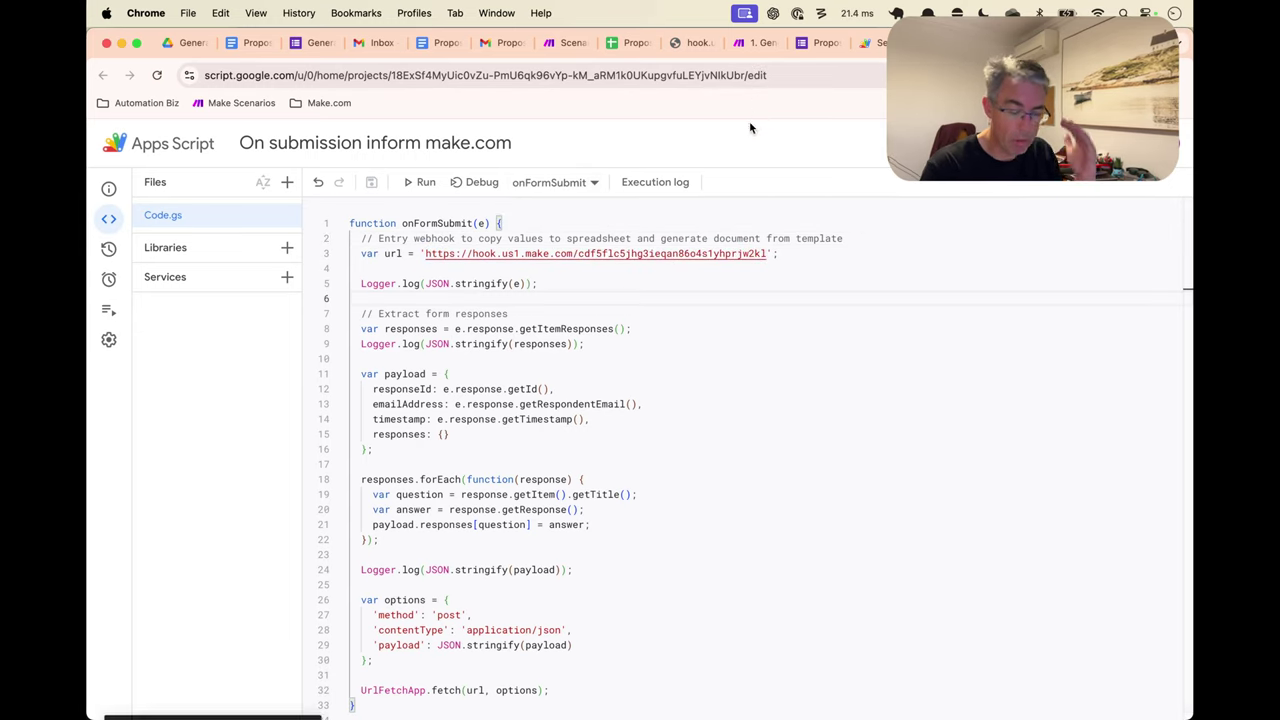
Rename the webhook module to 'Recv Form Submission', save the scenario, and run it once
left_click(755, 43)
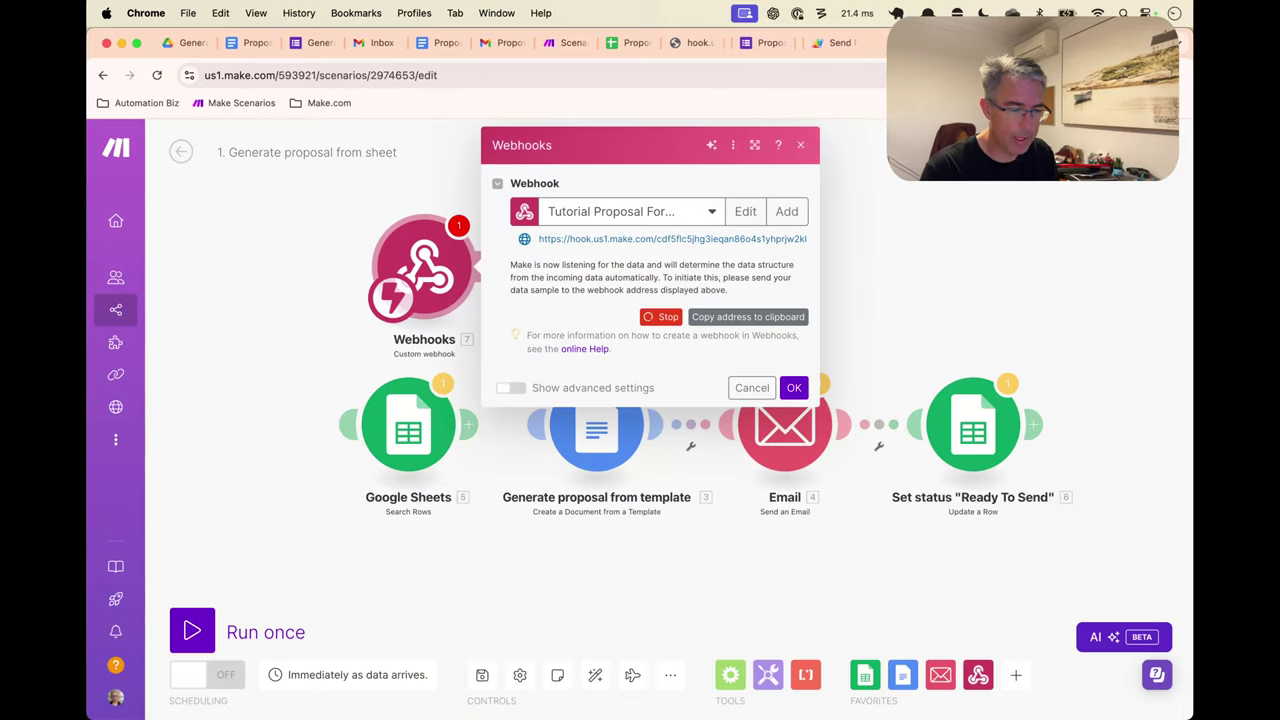
left_click(792, 387)
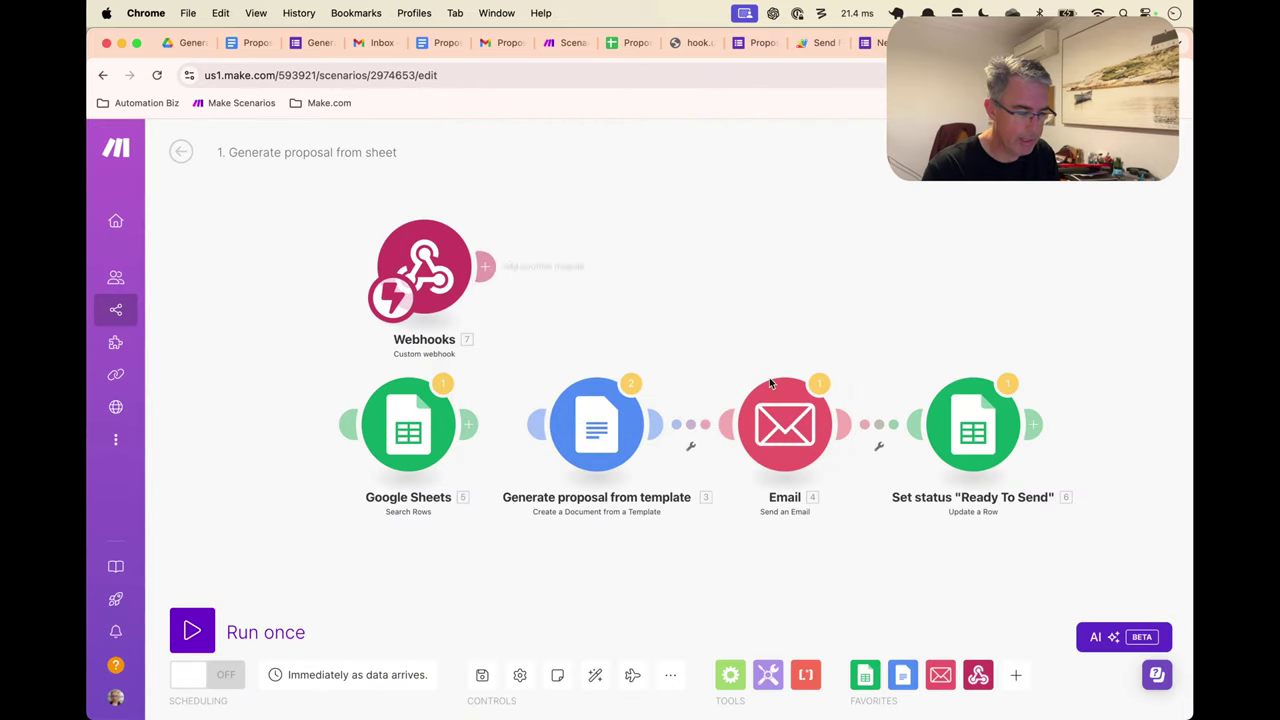
right_click(424, 282)
left_click(466, 391)
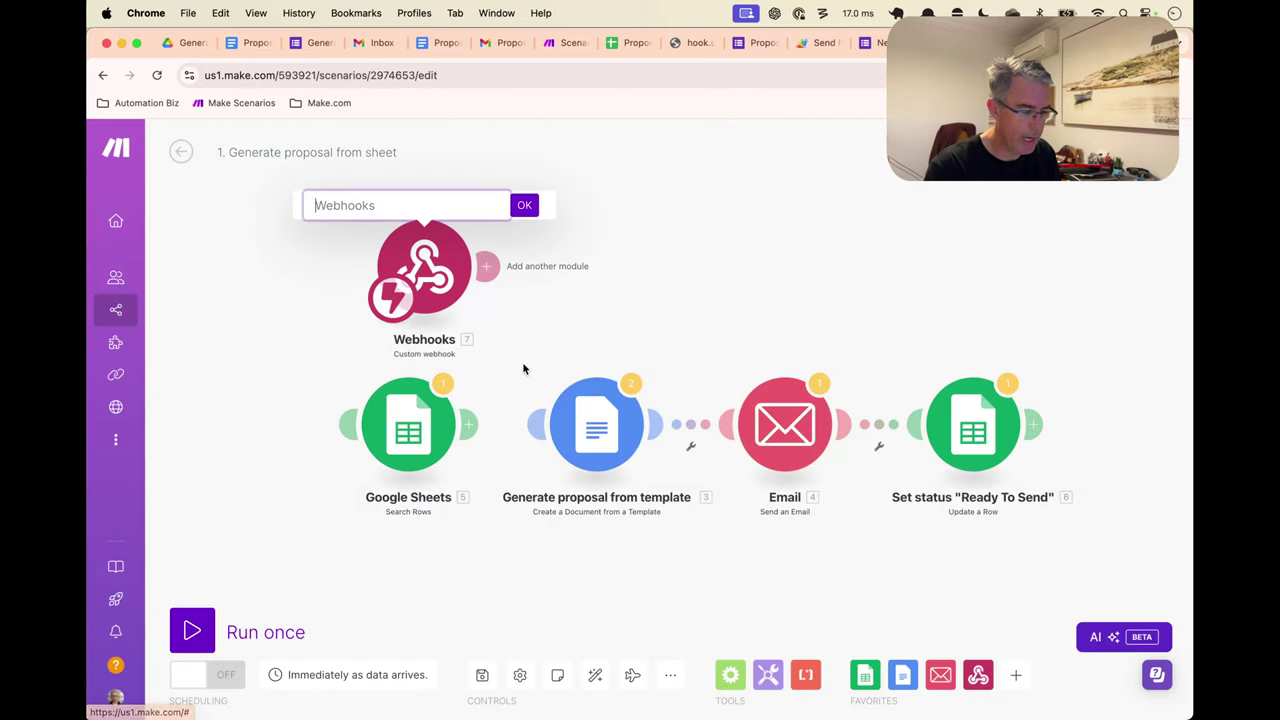
type("Recv")
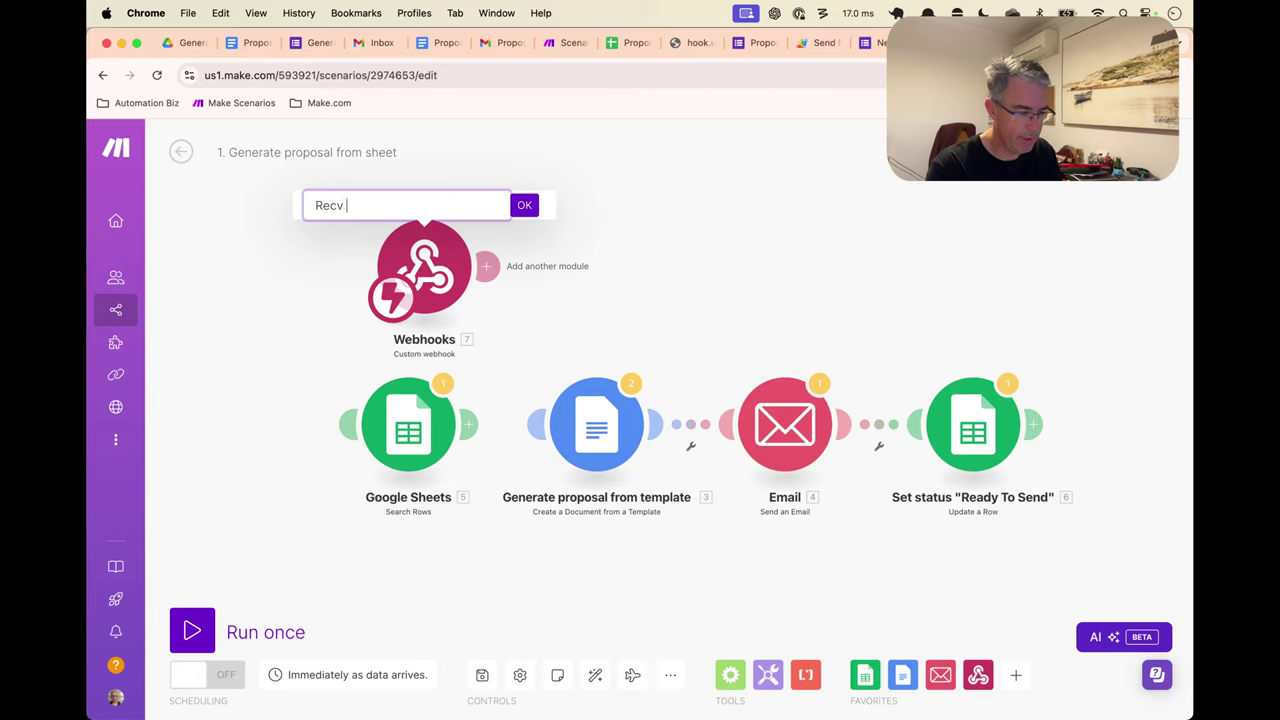
type(" Form Submitssion")
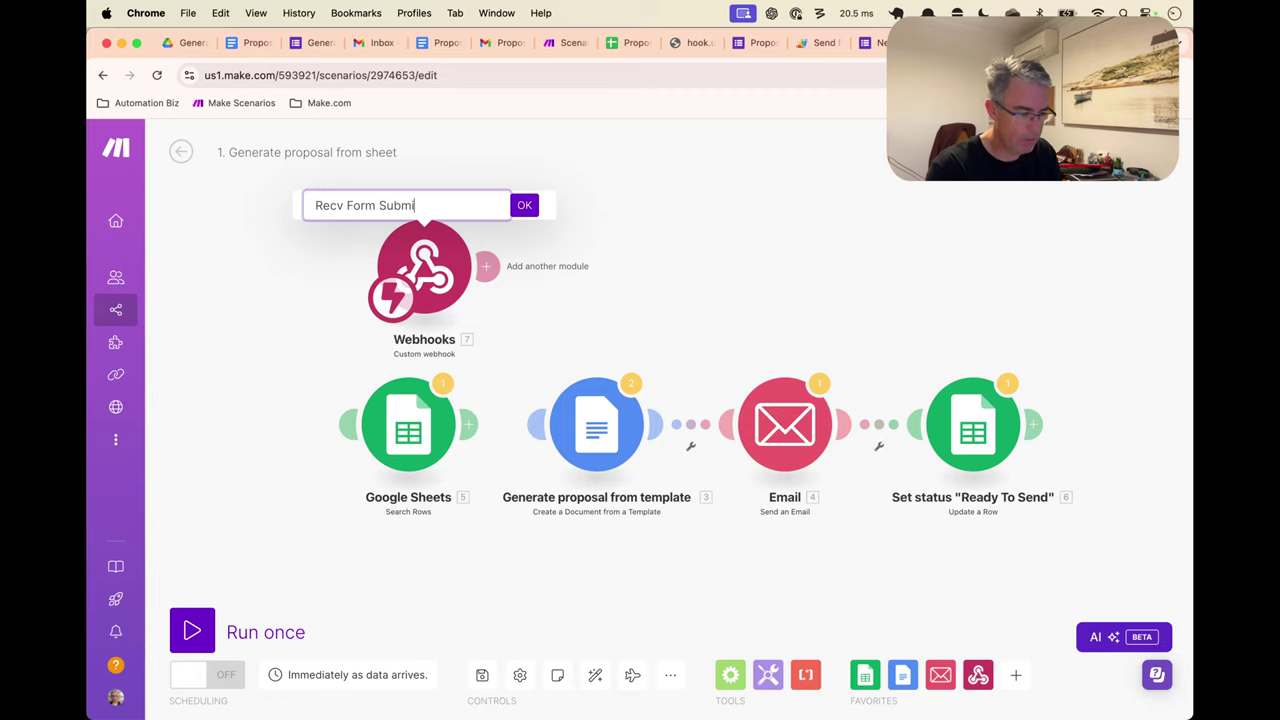
key("Return")
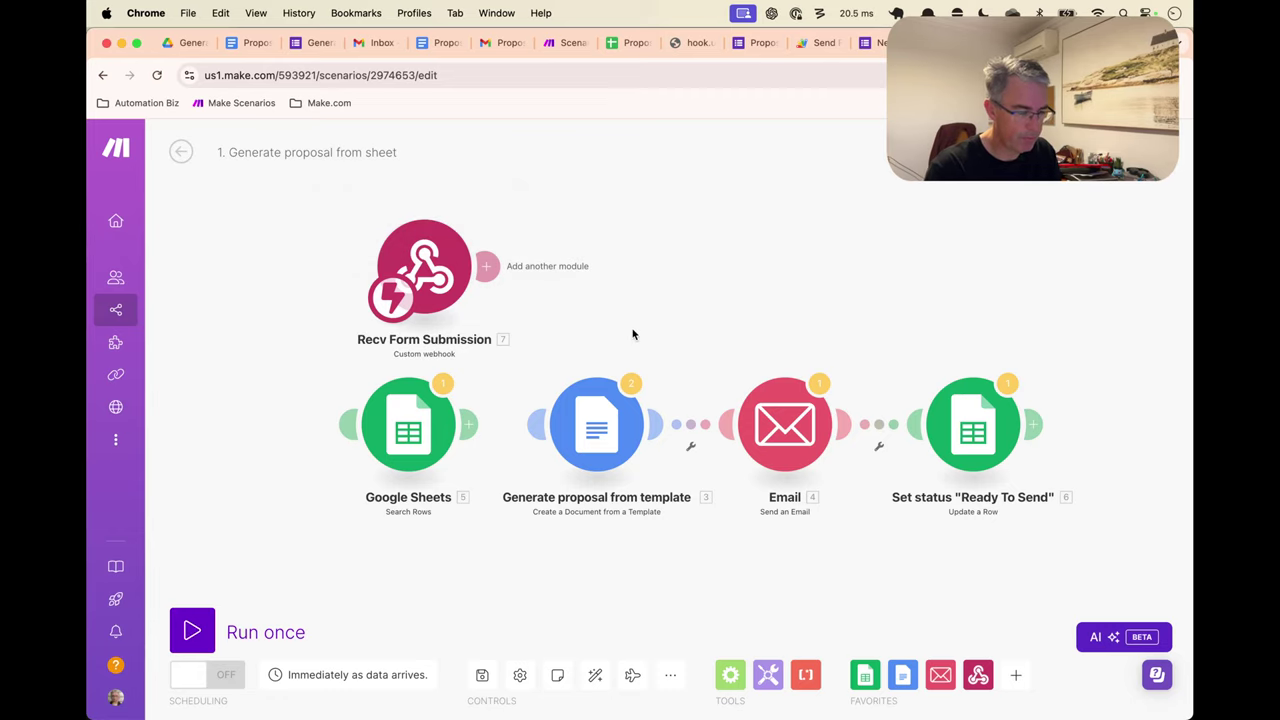
key("super+s")
left_click(192, 632)
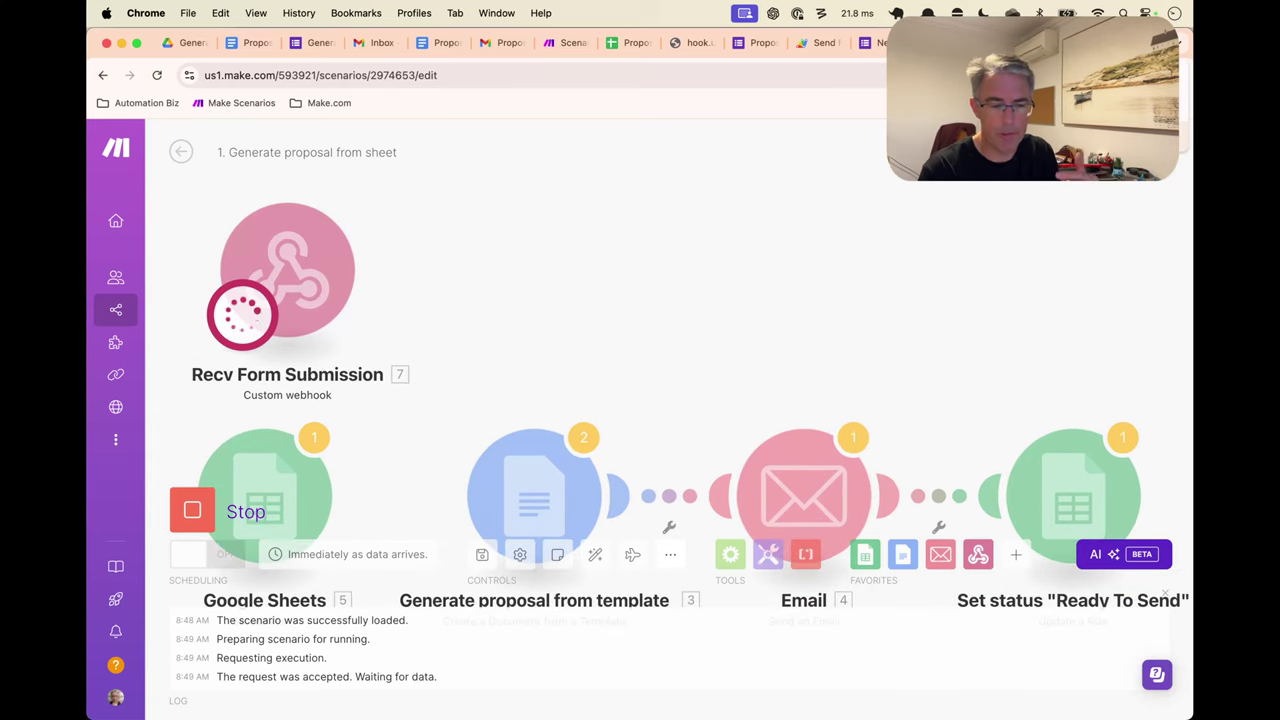
key("ctrl+Tab")
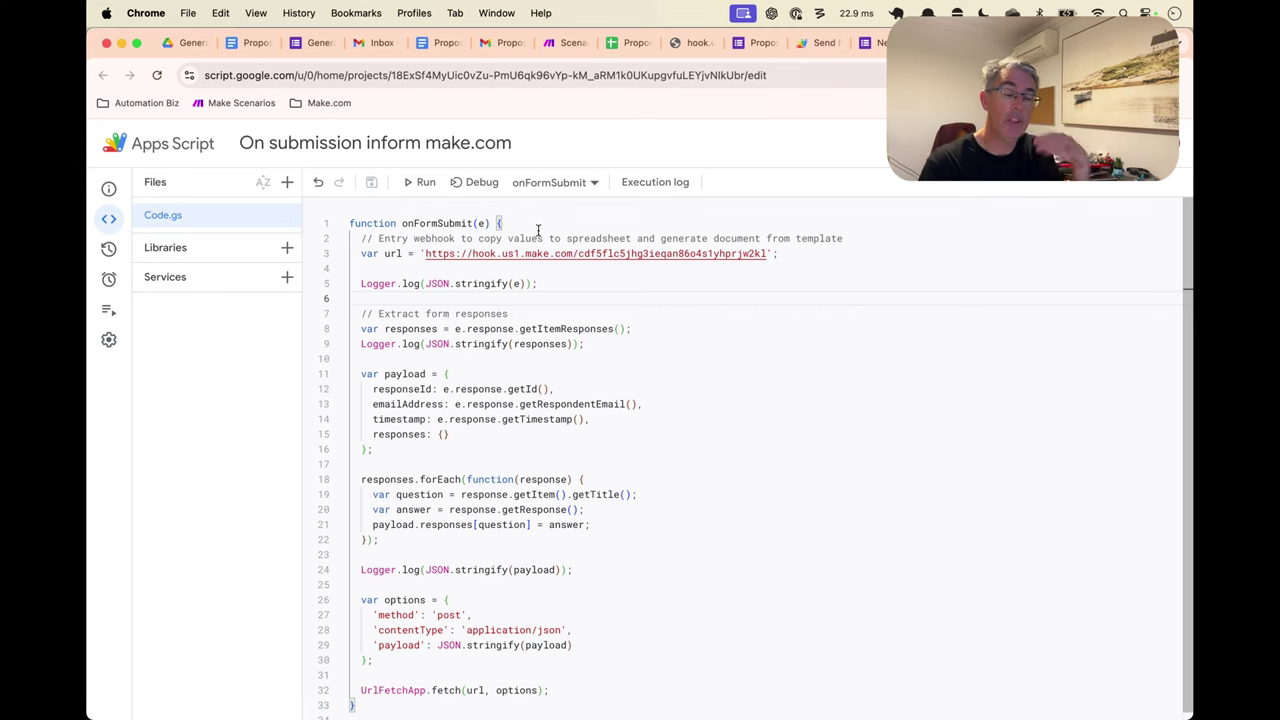
left_click(745, 48)
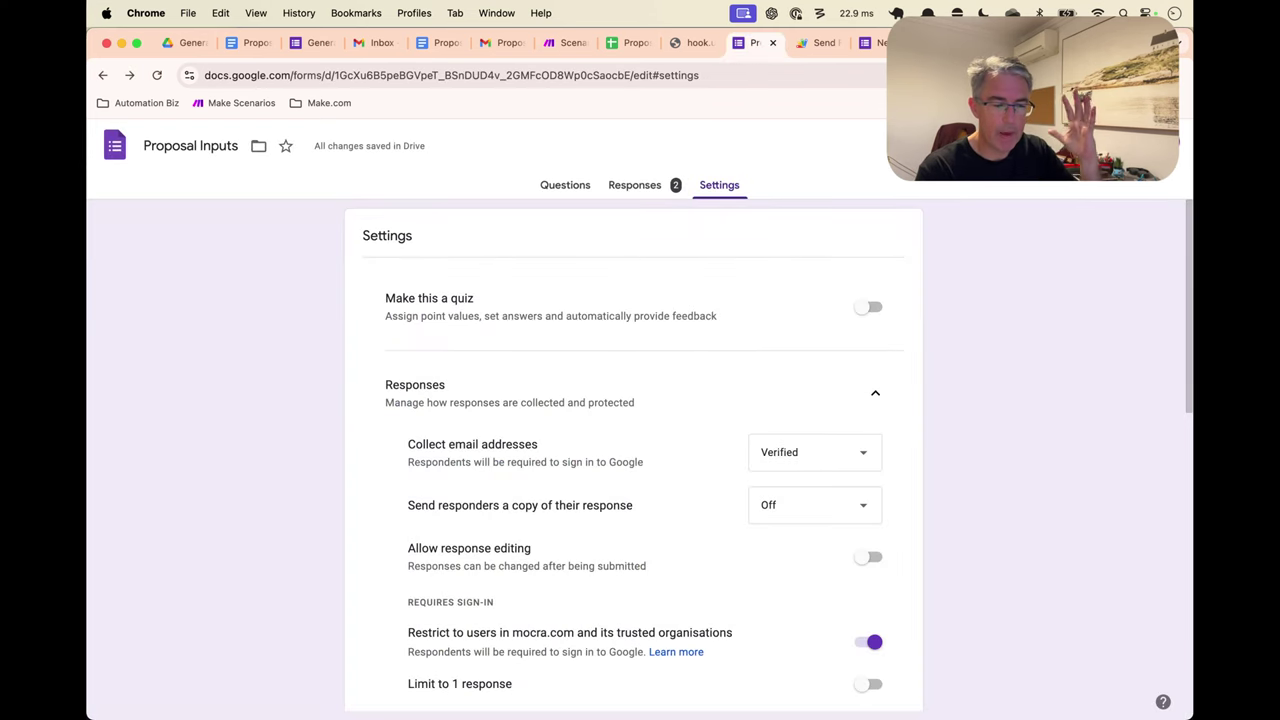
key("super+w")
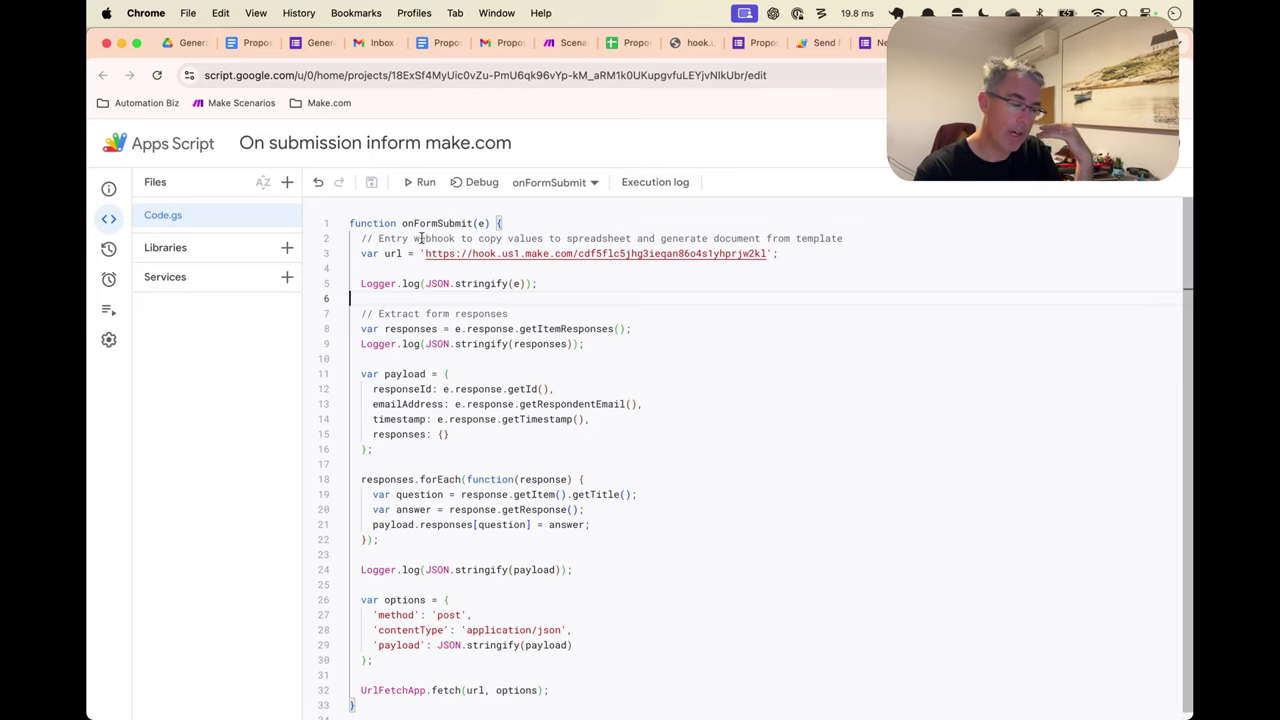
double_click(457, 224)
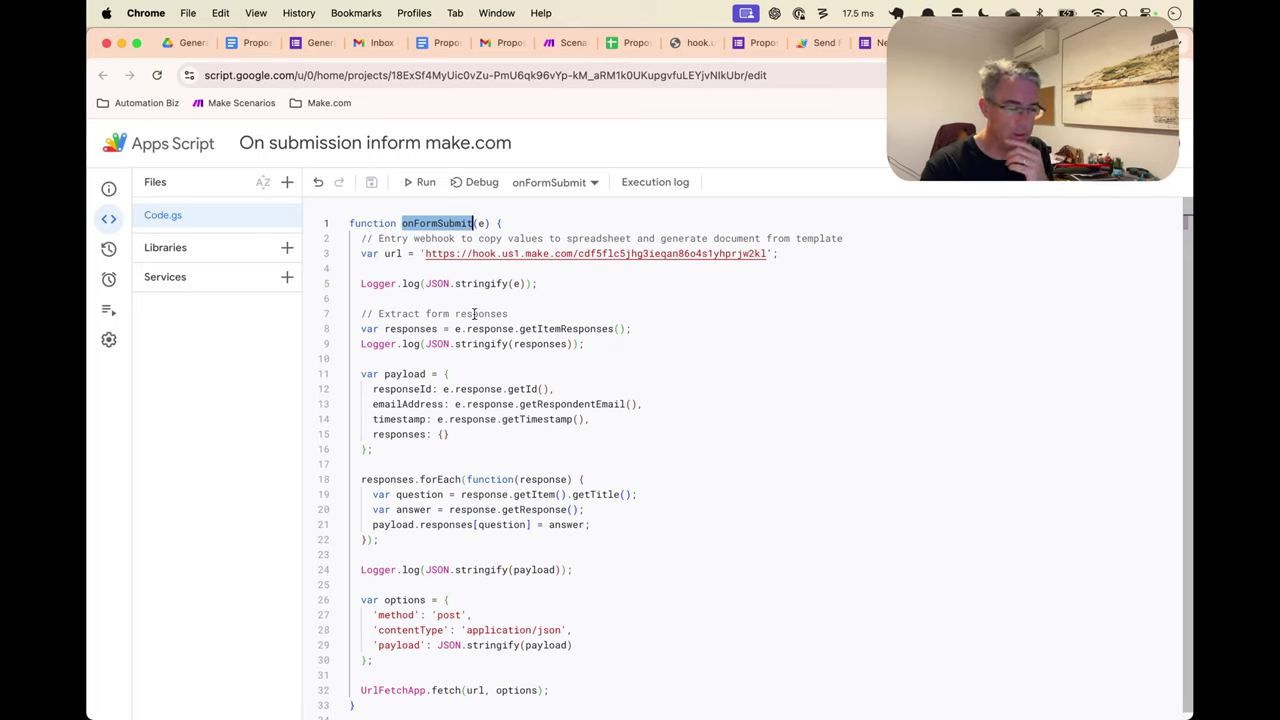
double_click(492, 329)
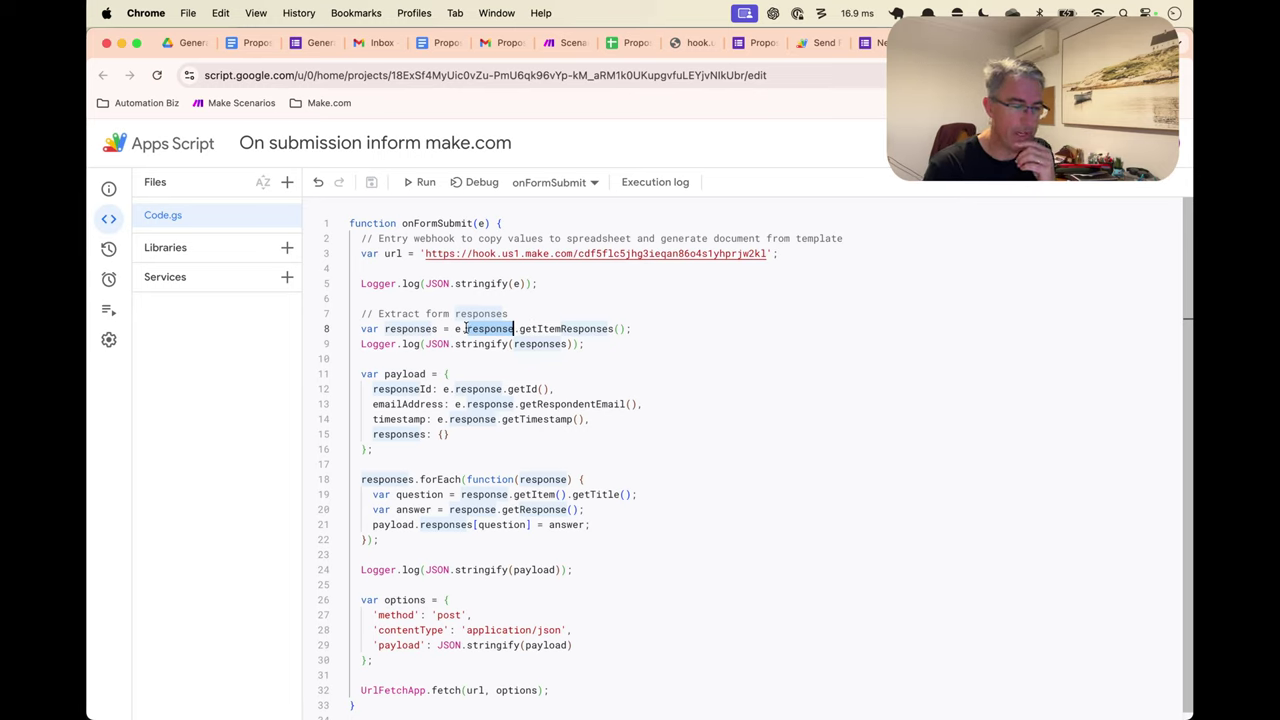
left_click(552, 328)
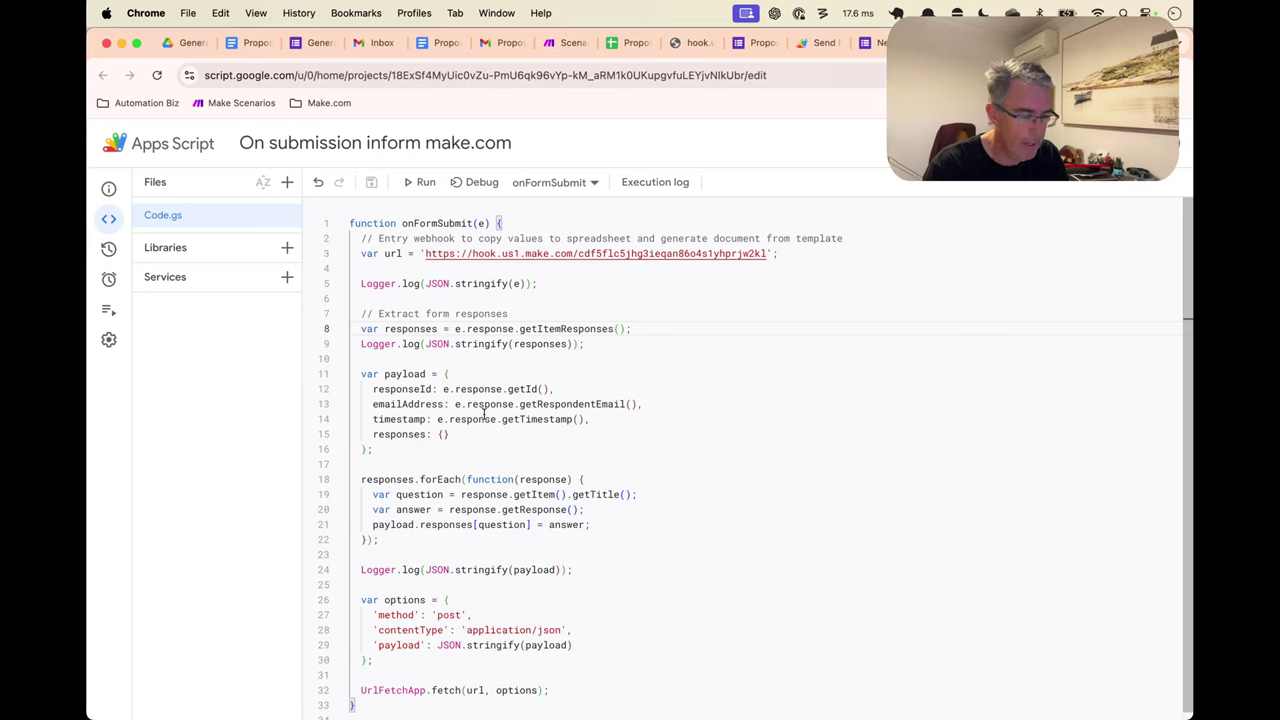
scroll(484, 413, "down", 1)
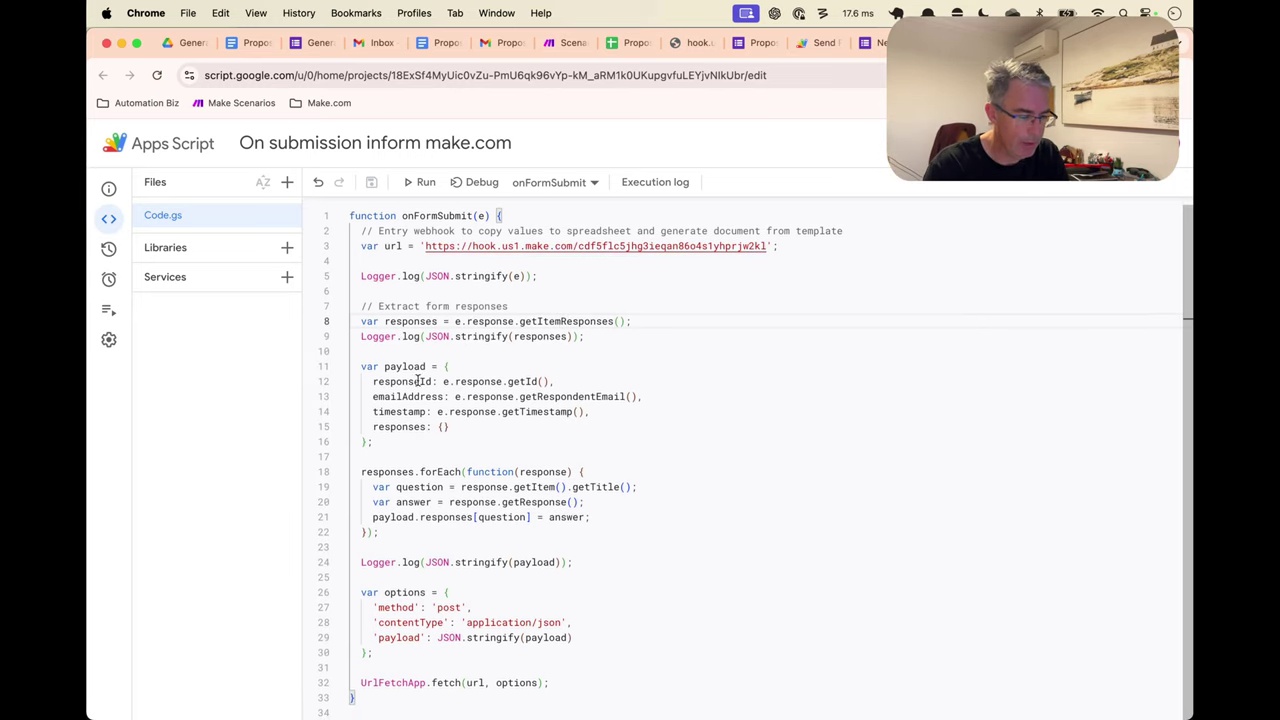
left_click_drag(441, 366, 403, 448)
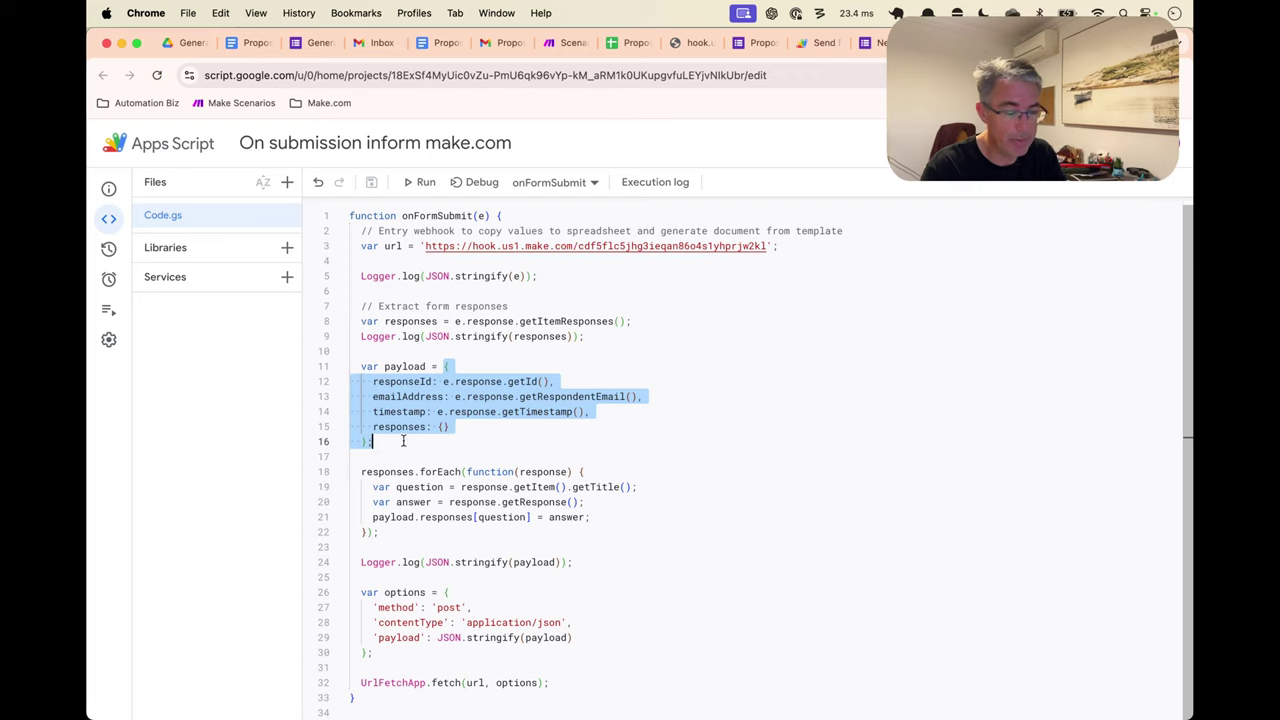
double_click(409, 397)
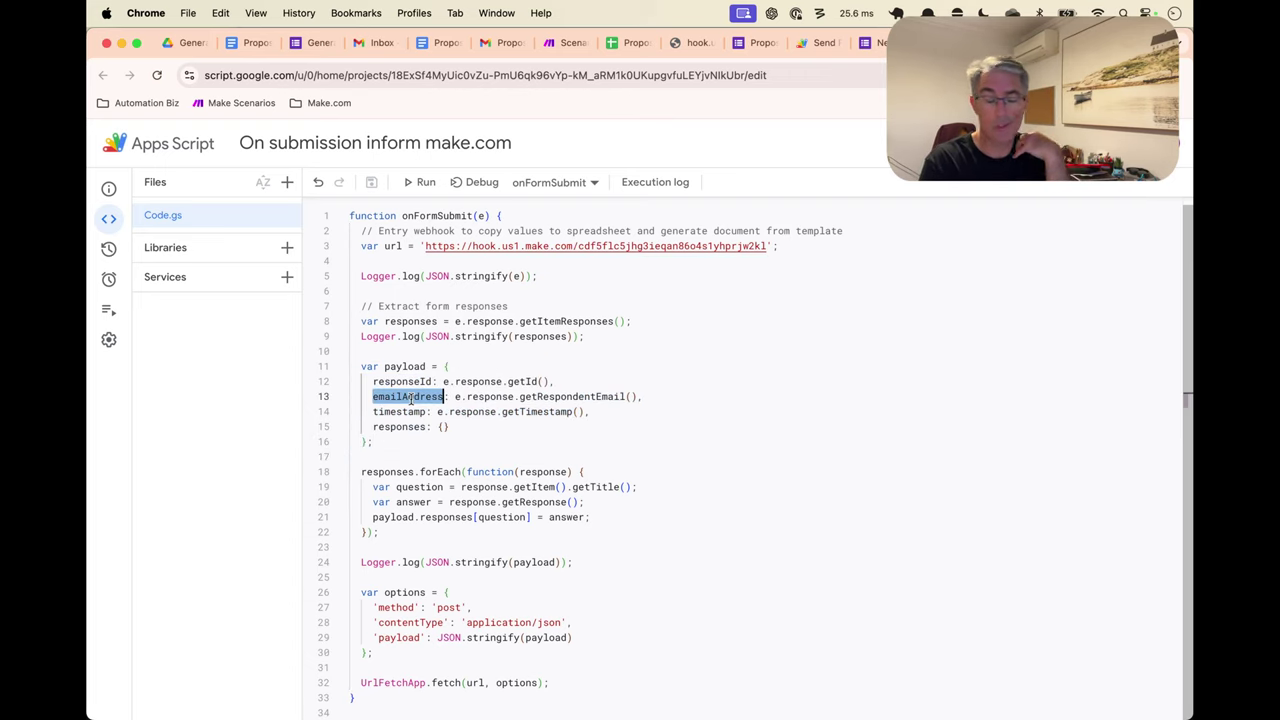
double_click(402, 412)
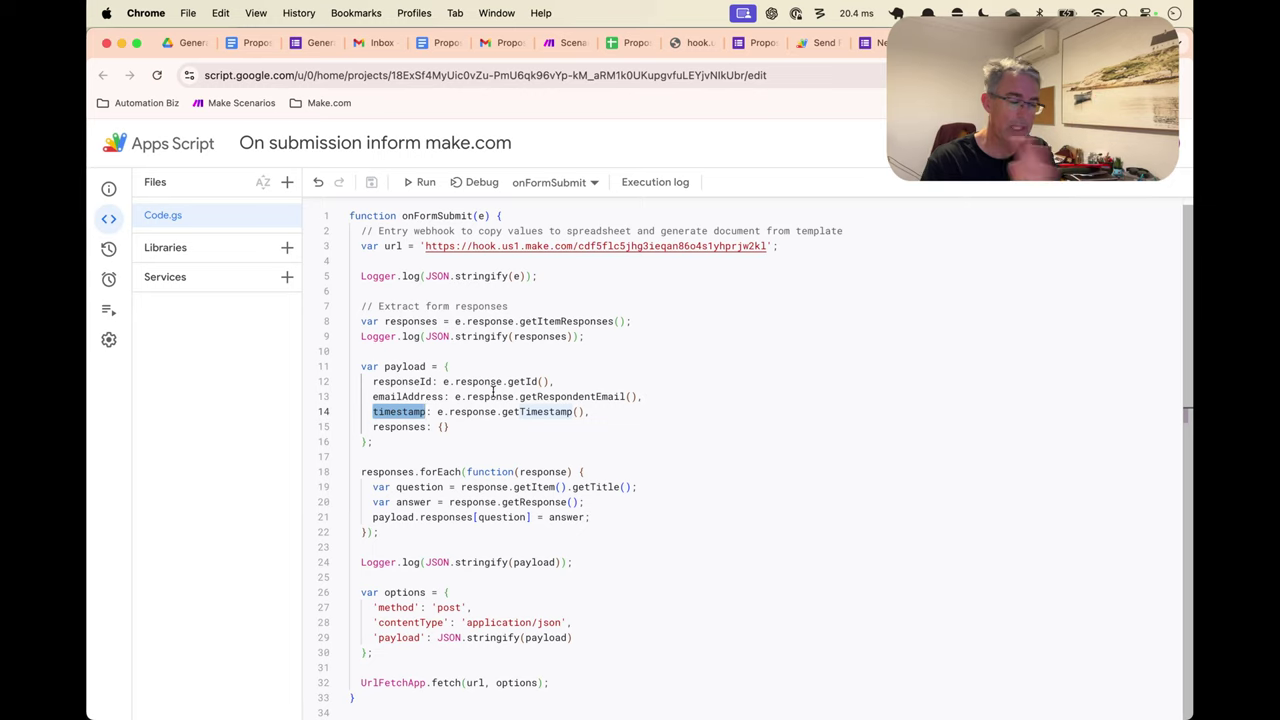
triple_click(492, 384)
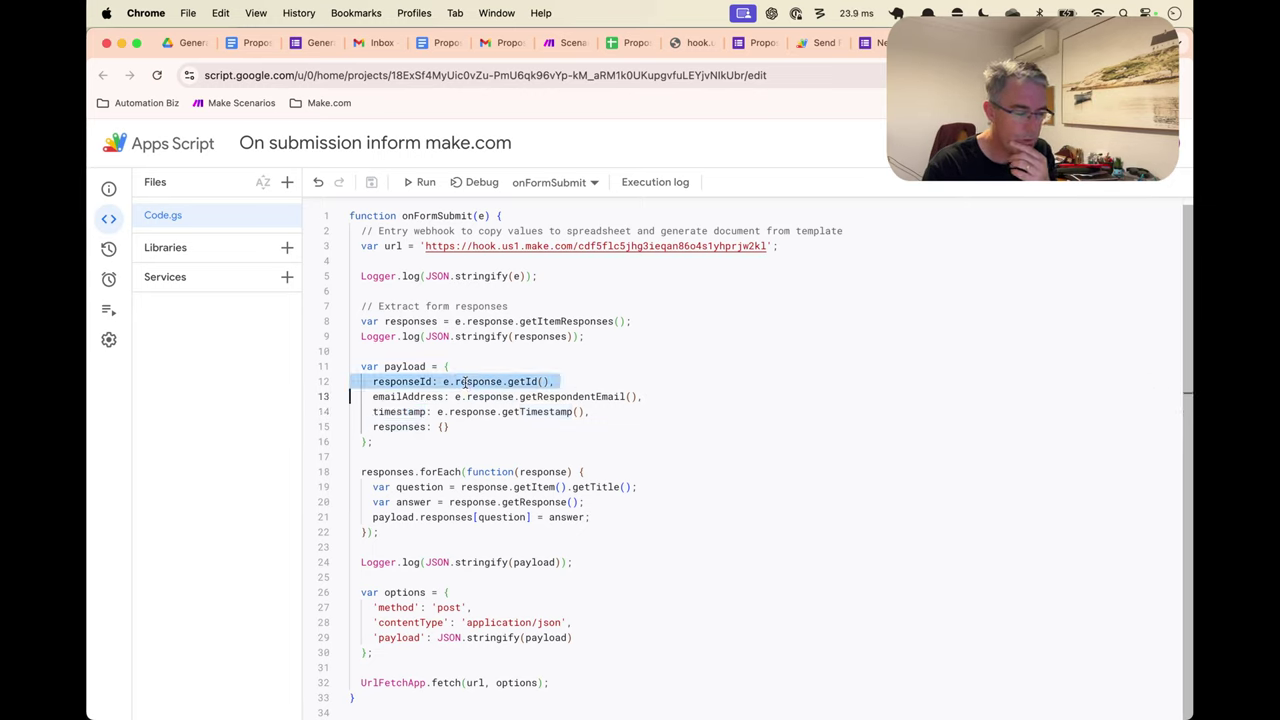
triple_click(505, 413)
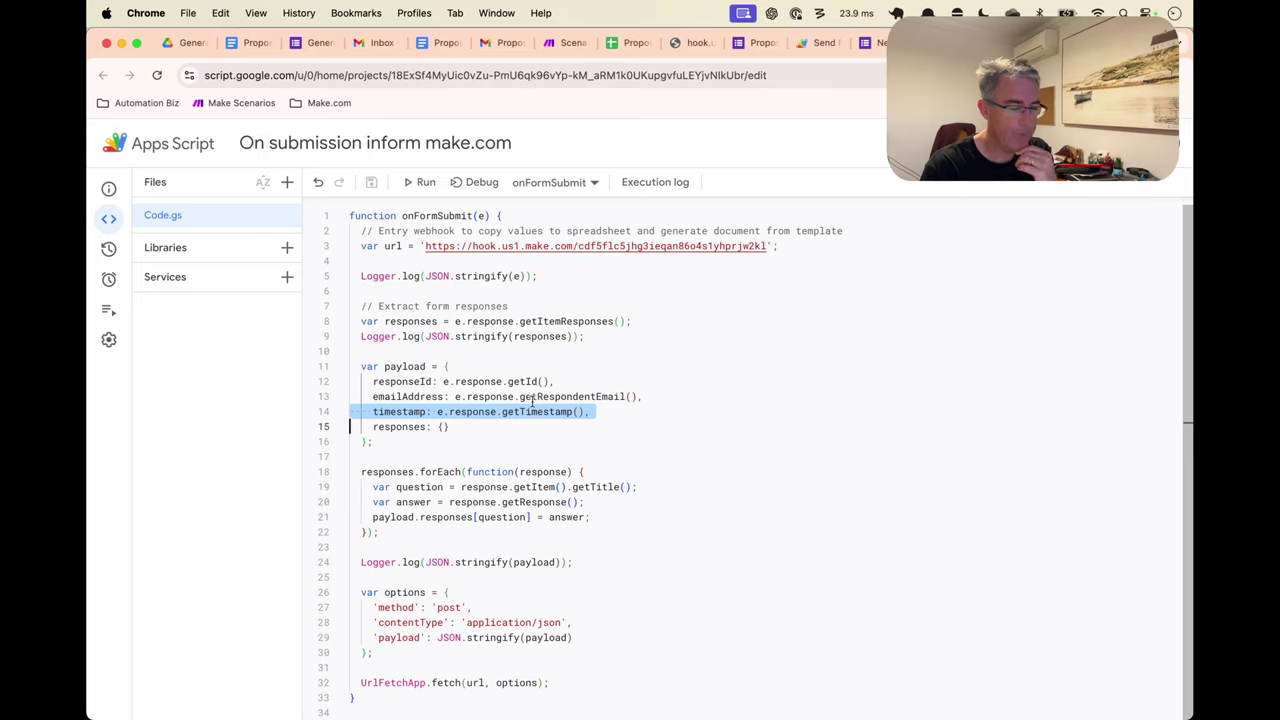
triple_click(545, 399)
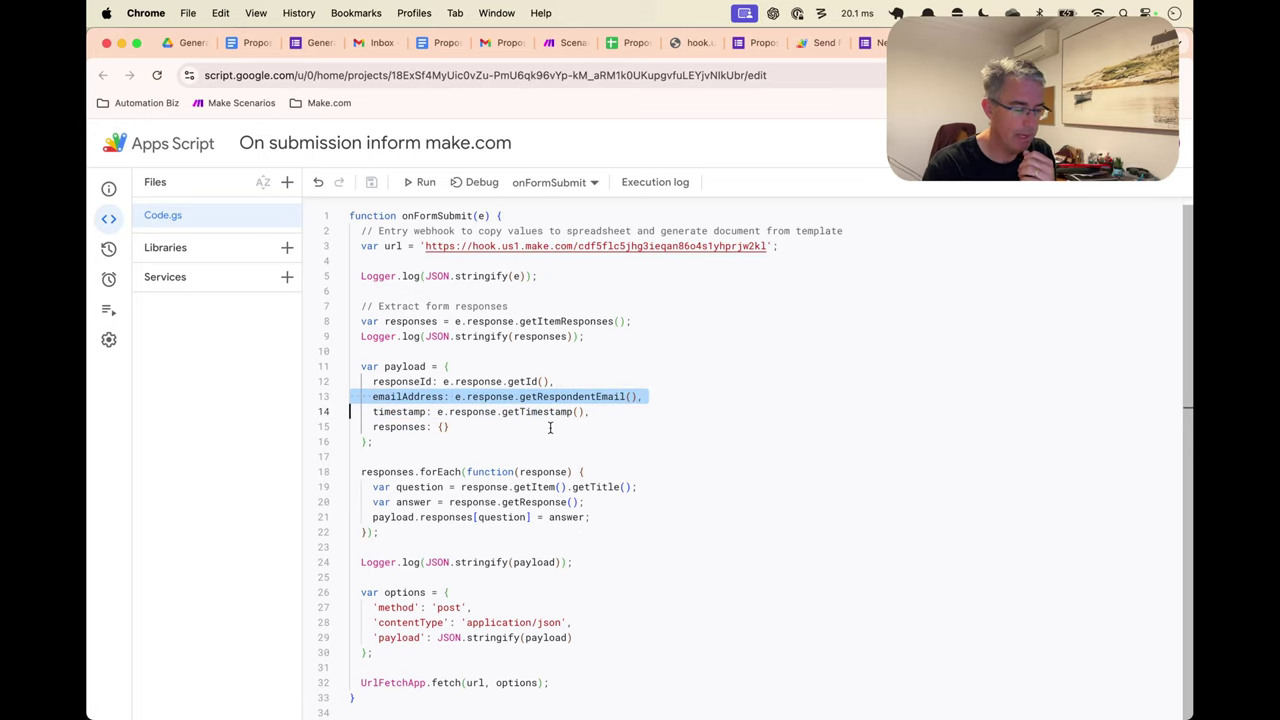
double_click(403, 427)
left_click(450, 427, "shift")
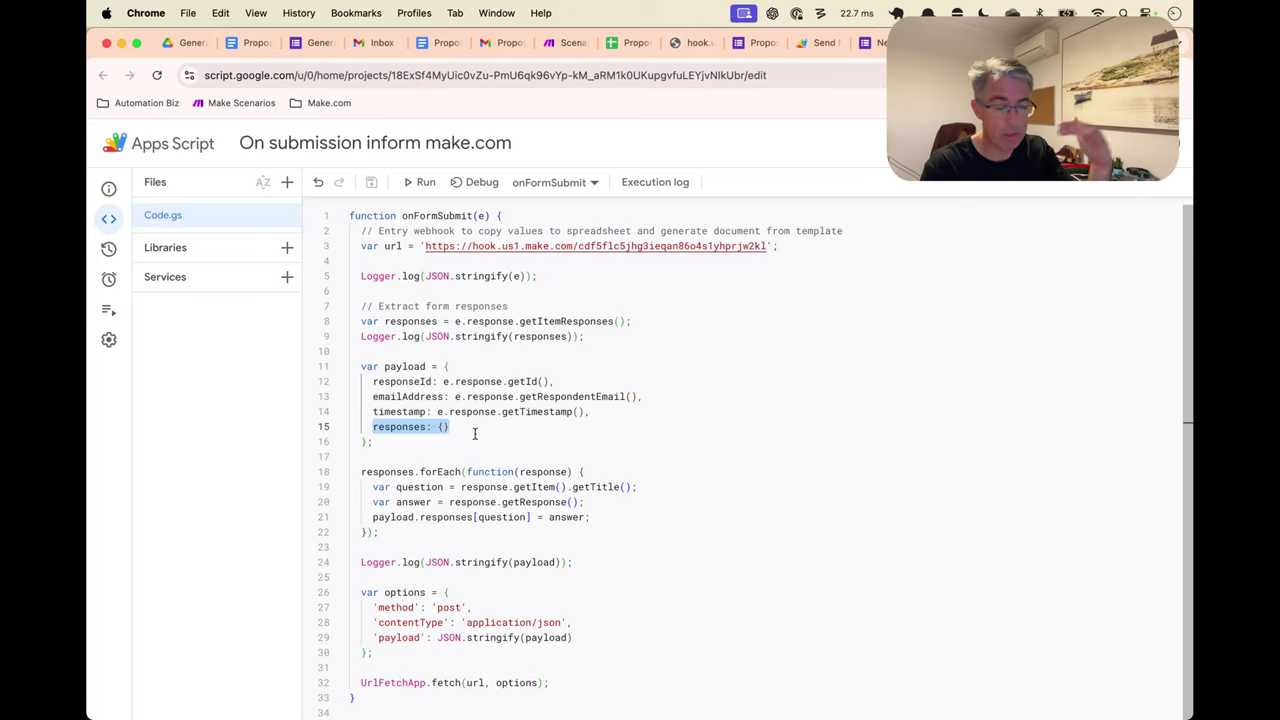
left_click(462, 444)
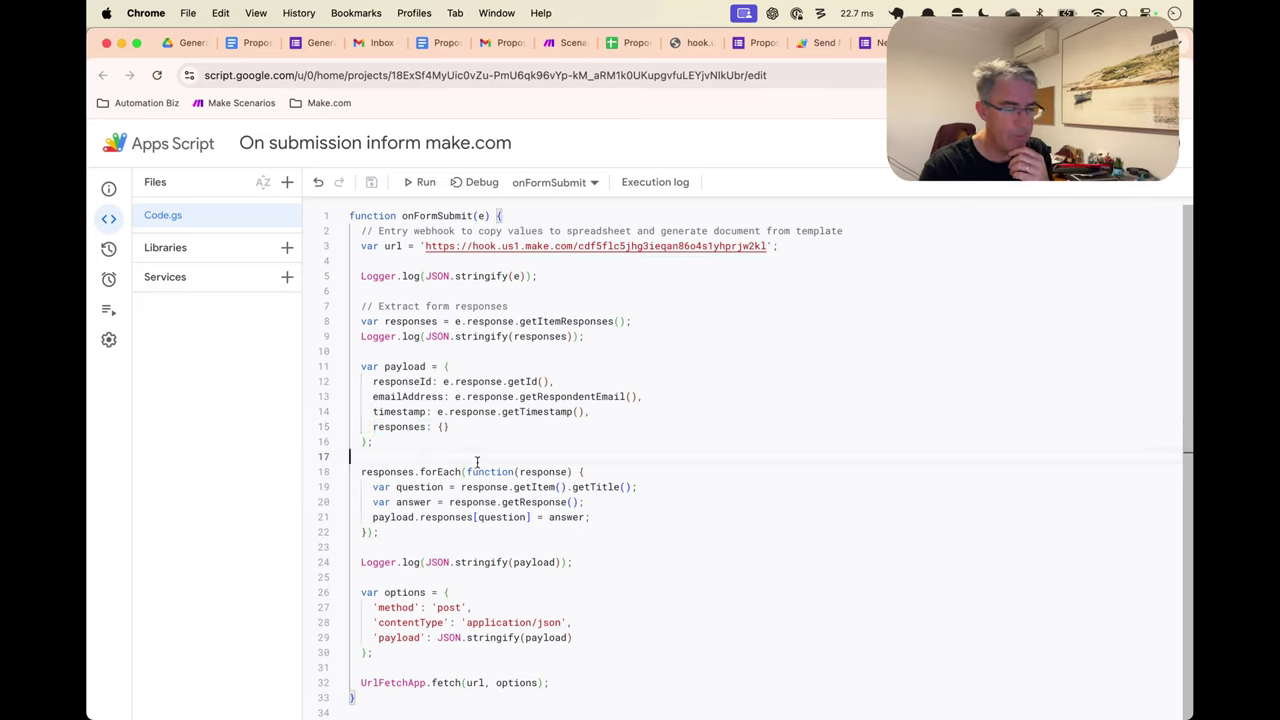
double_click(474, 471)
left_click_drag(474, 471, 466, 537)
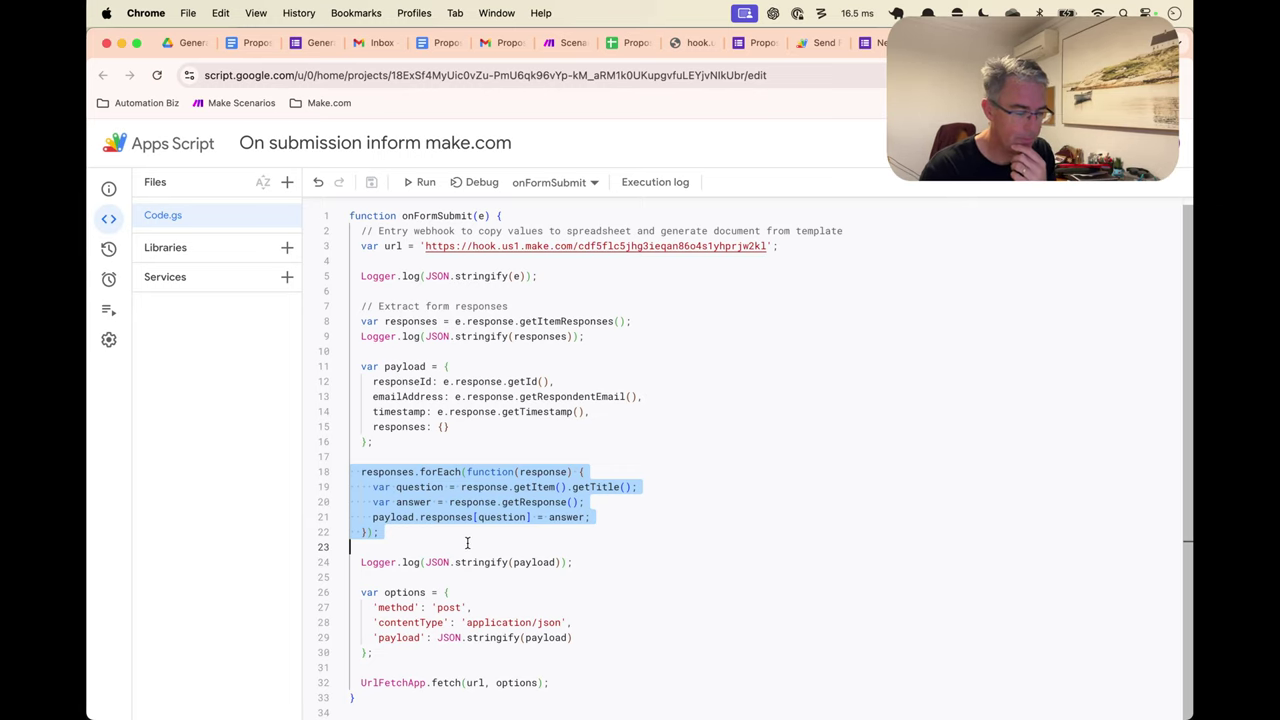
left_click(482, 595)
left_click_drag(441, 637, 575, 637)
left_click(584, 637)
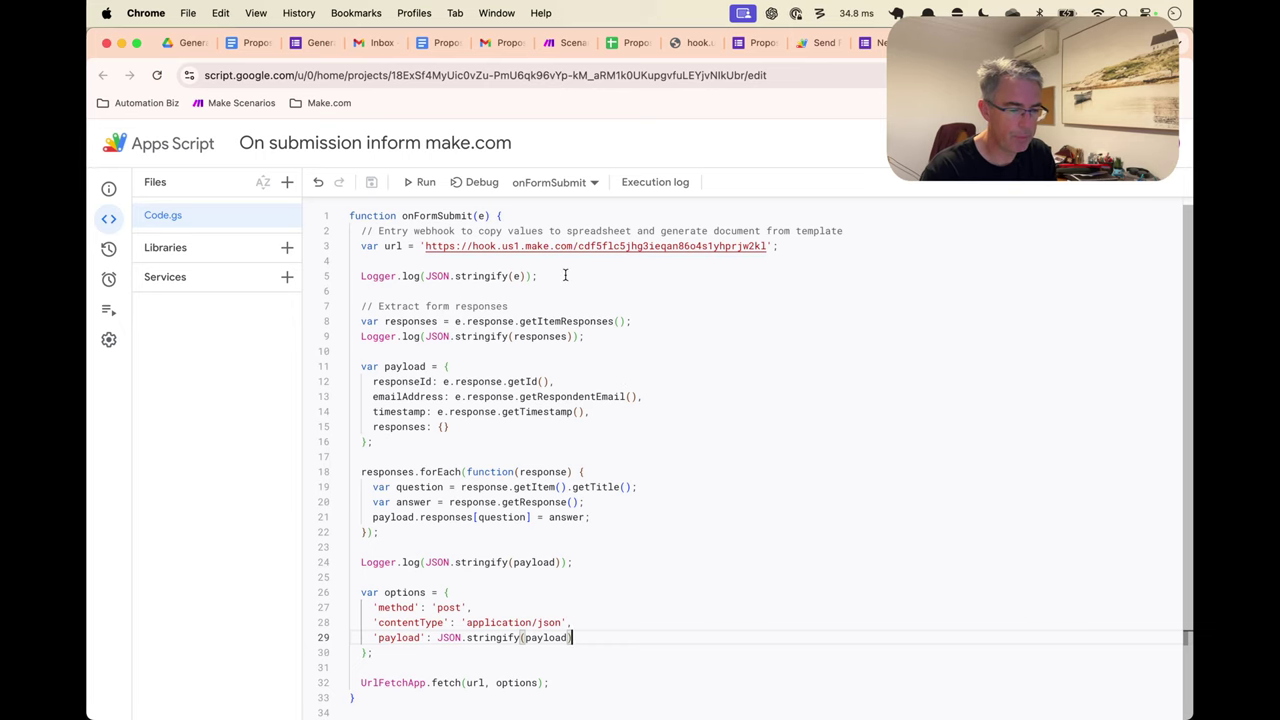
Open a fresh blank copy of the Proposal Inputs form
key("ctrl+Tab")
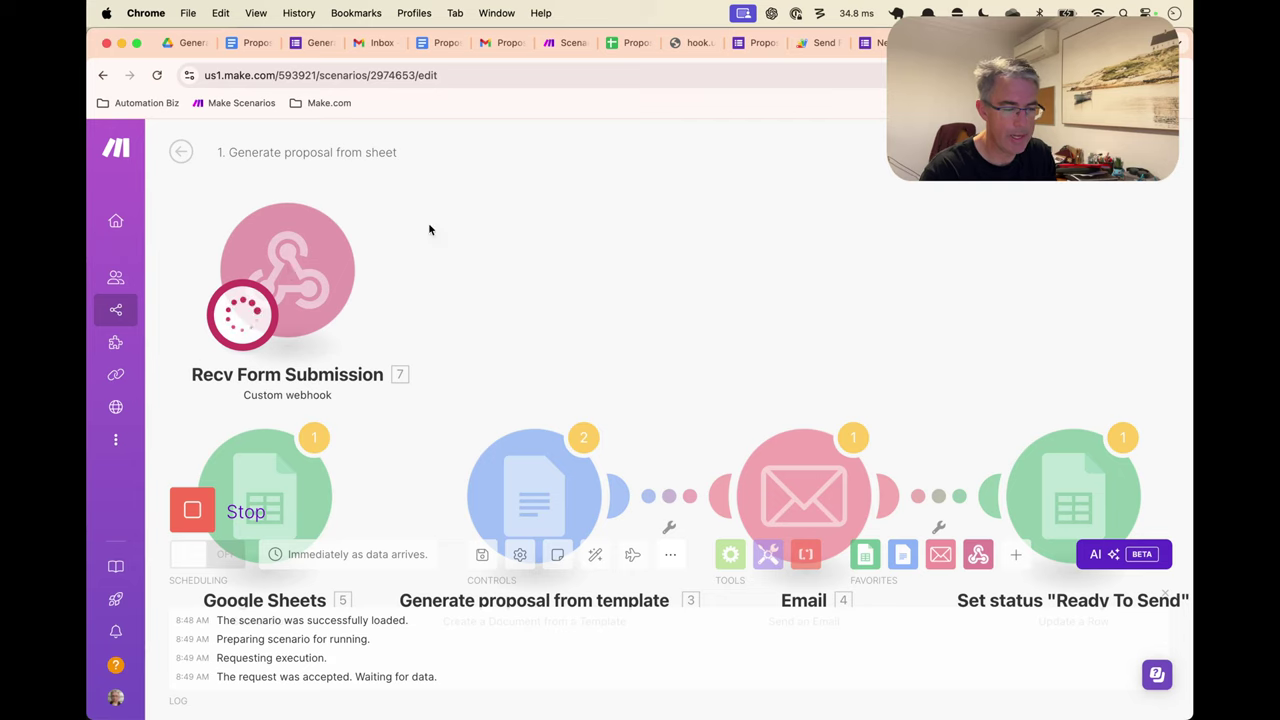
key("ctrl+Tab")
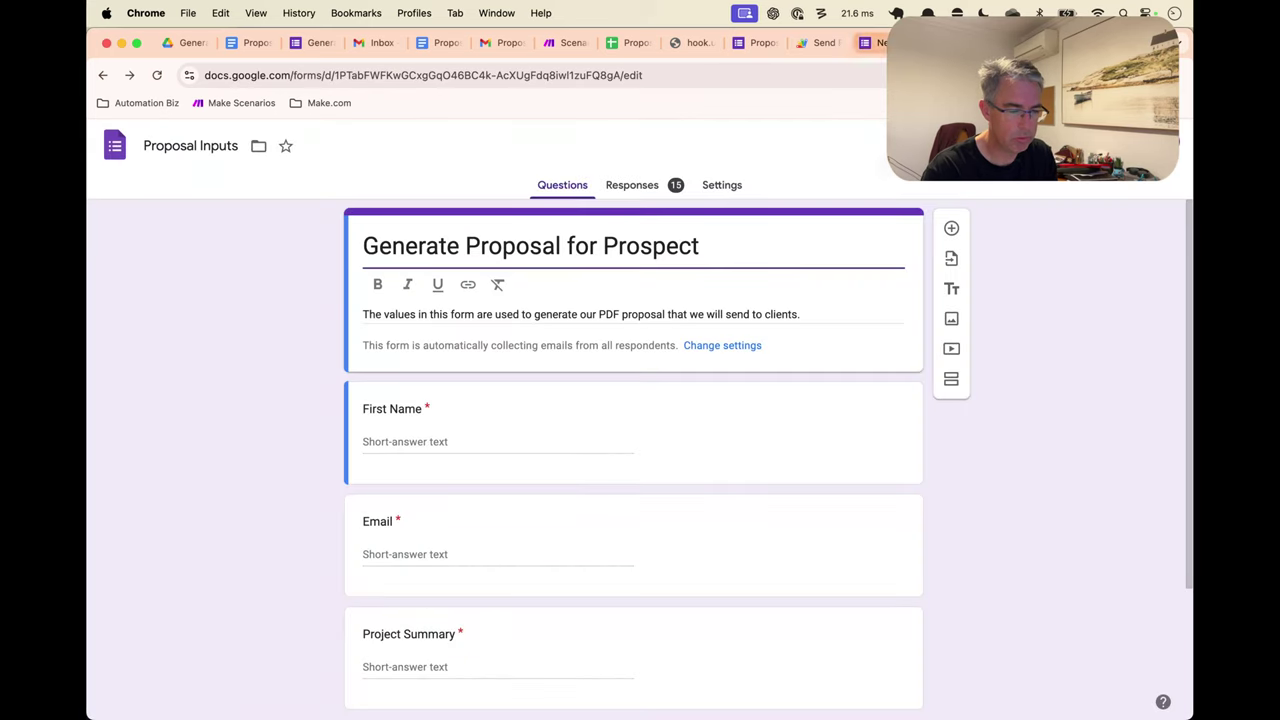
key("ctrl+Tab")
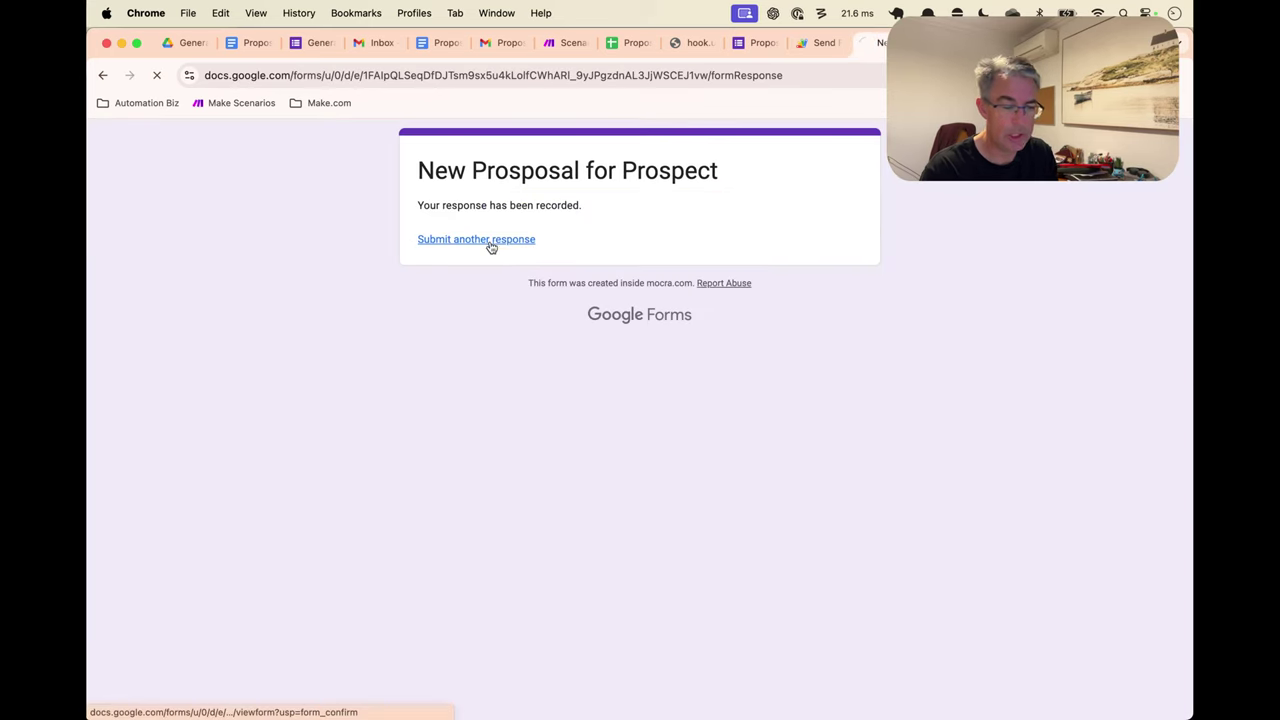
left_click(491, 241)
Submit a test response with placeholder First Name, Proposal Summary, Outline and Contact Email answers
left_click(517, 358)
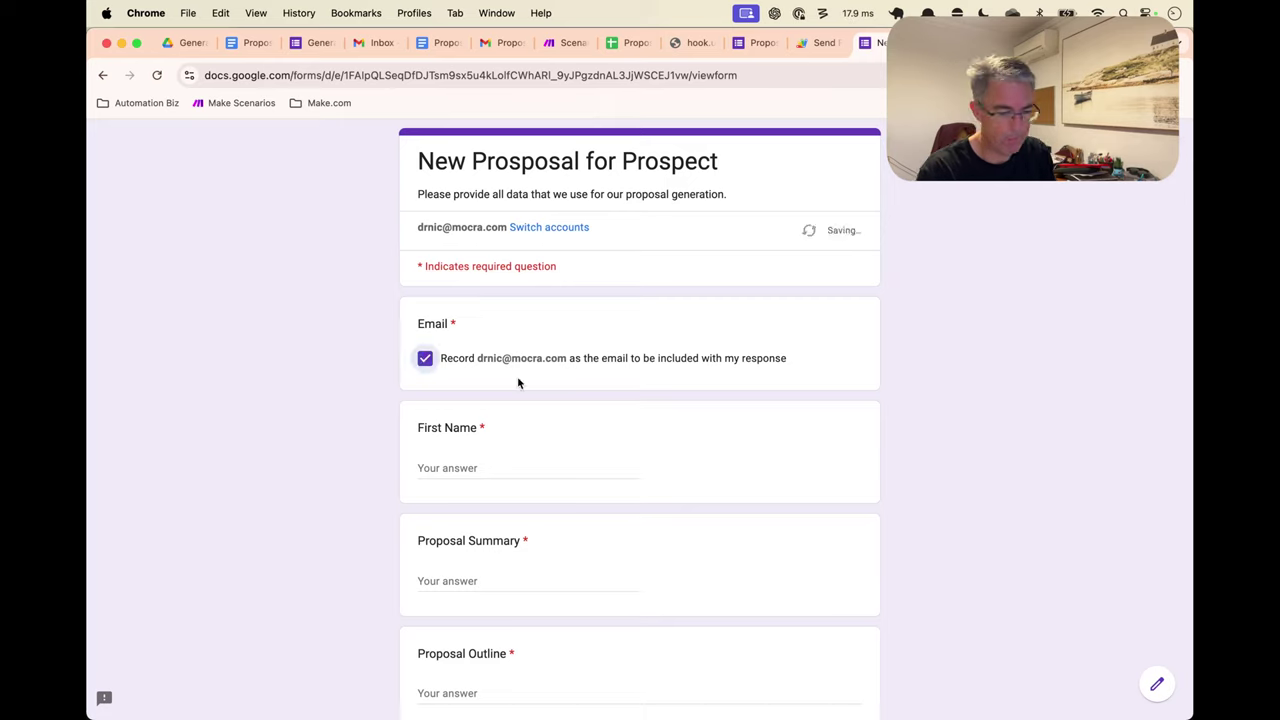
left_click(506, 472)
type("asdfsdfg")
left_click(489, 576)
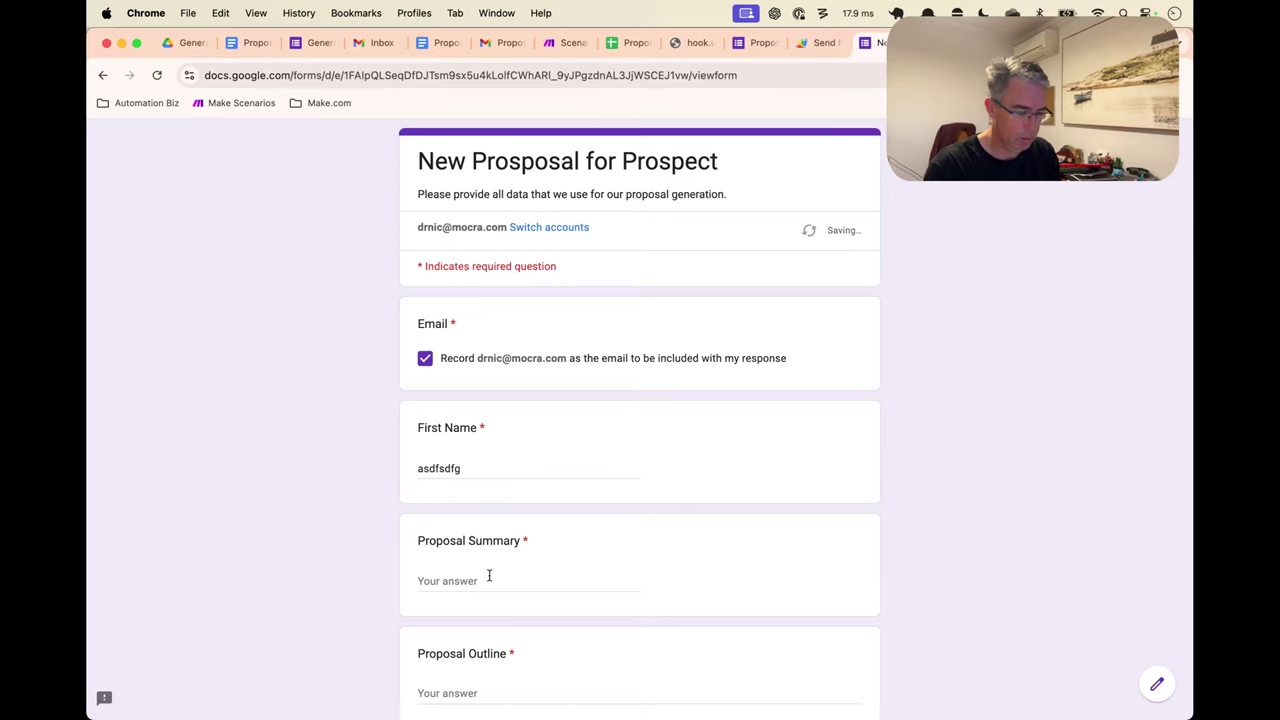
type("fdg")
scroll(485, 480, "down", 5)
left_click(488, 432)
type("sdfg")
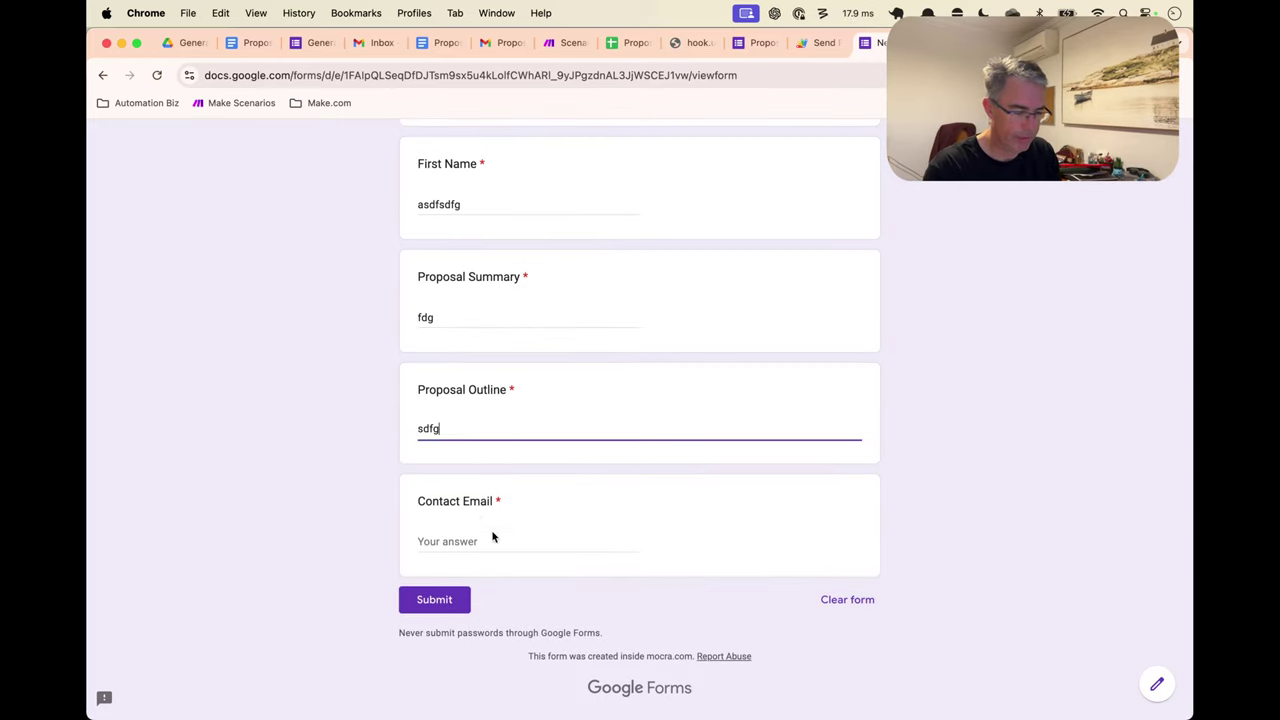
left_click(490, 541)
type("sgdf")
left_click(434, 598)
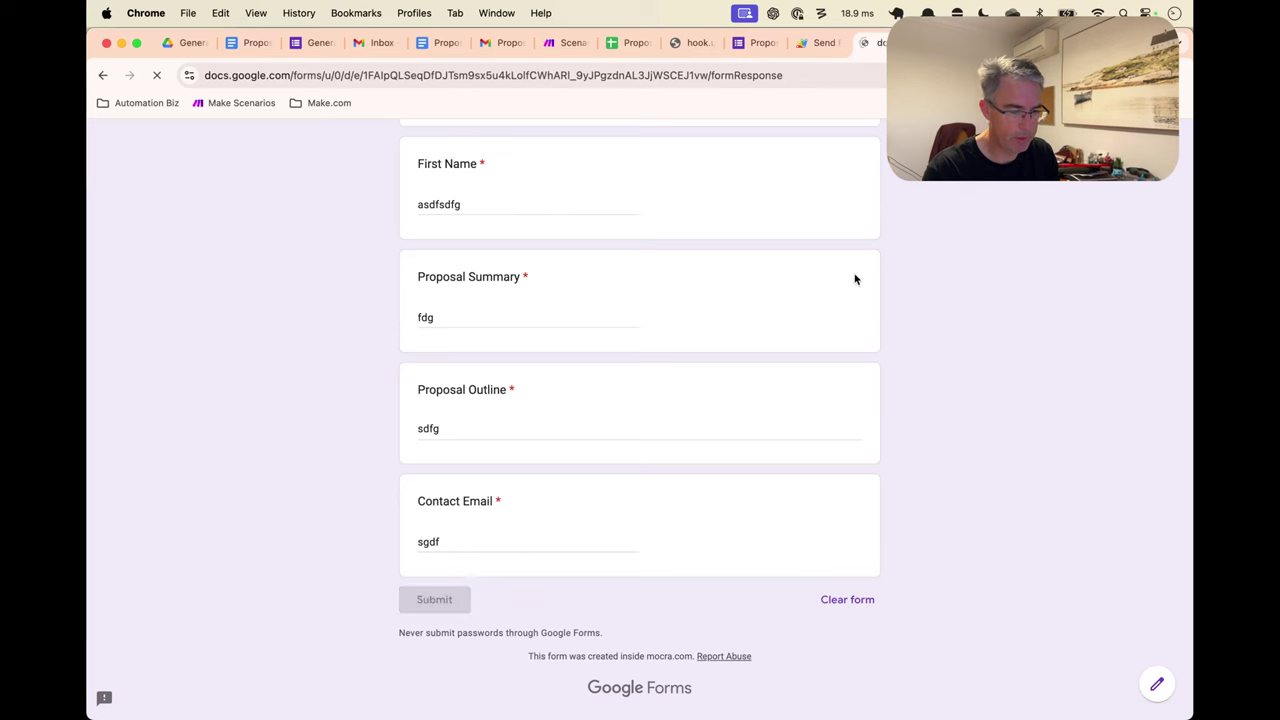
key("super+7")
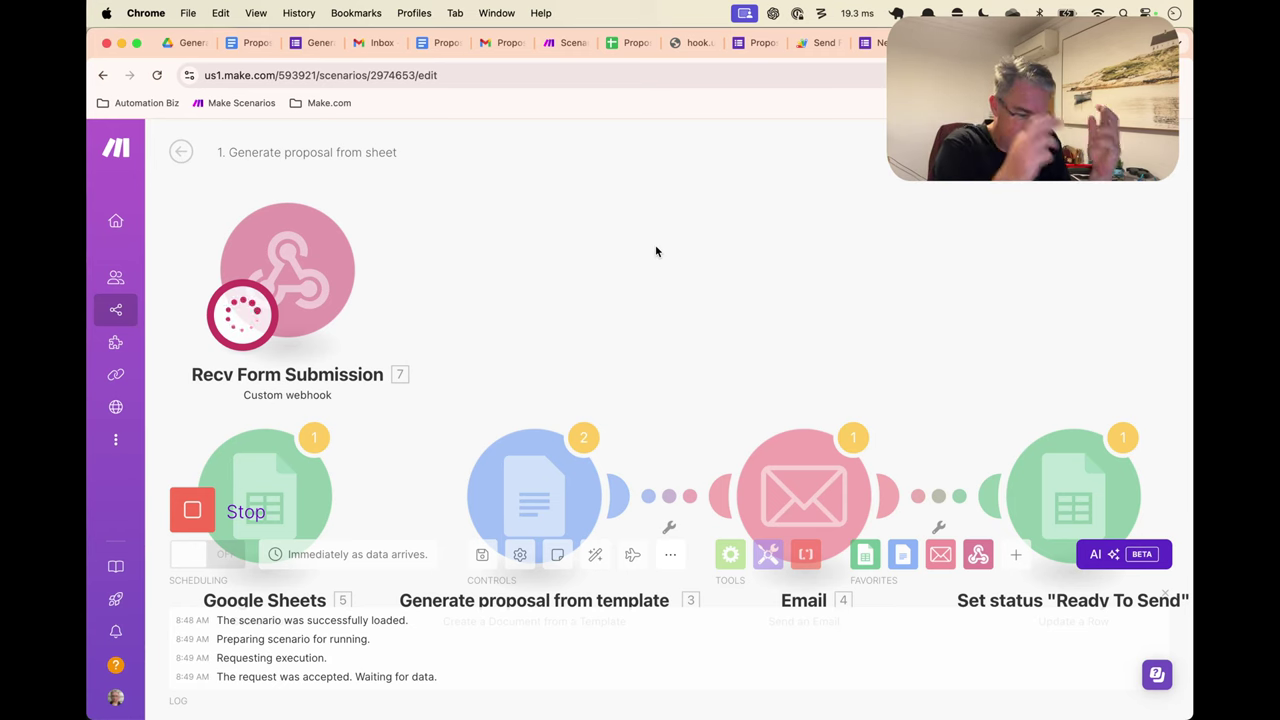
Check the newest onFormSubmit execution's logs for the submitted form payload
key("ctrl+Tab")
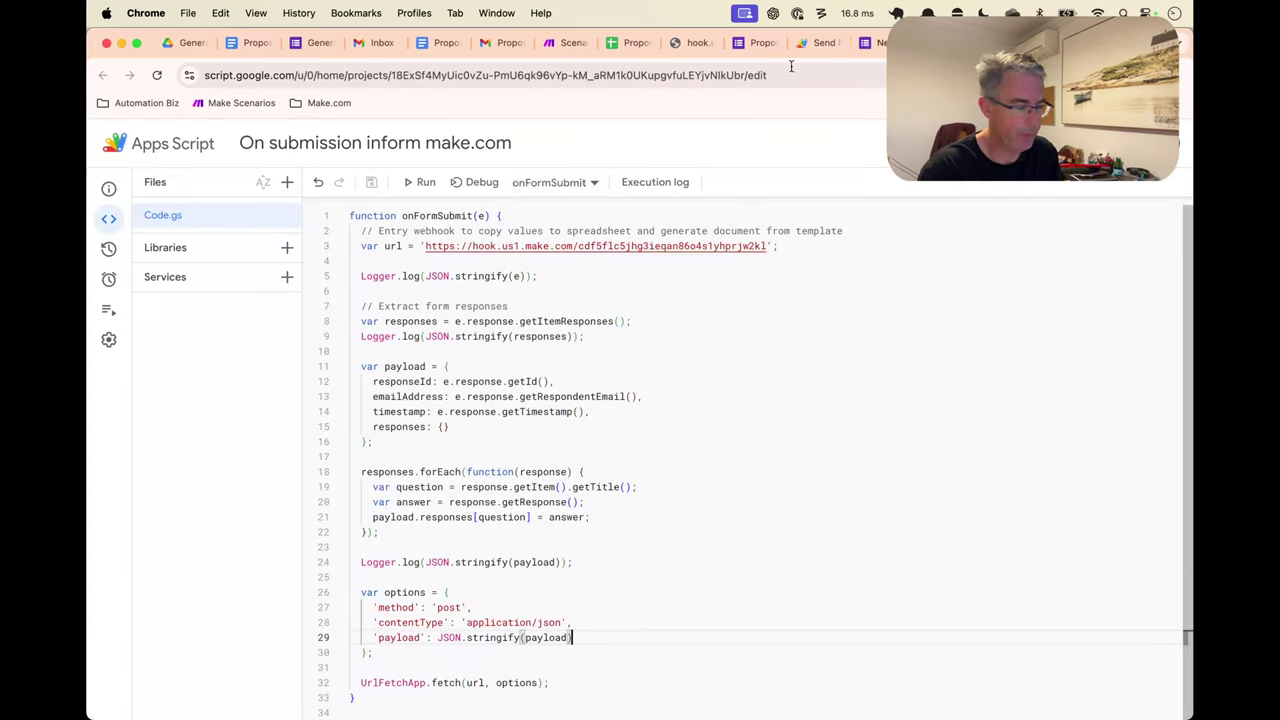
left_click(153, 308)
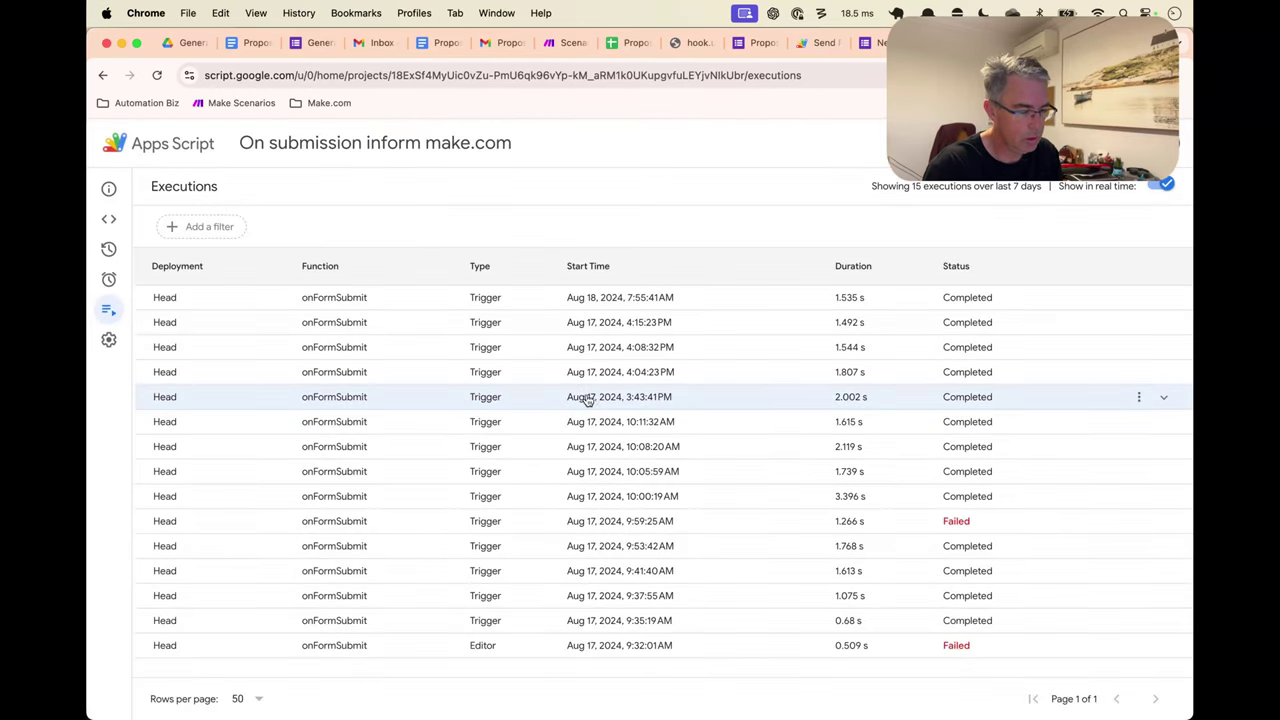
left_click(562, 303)
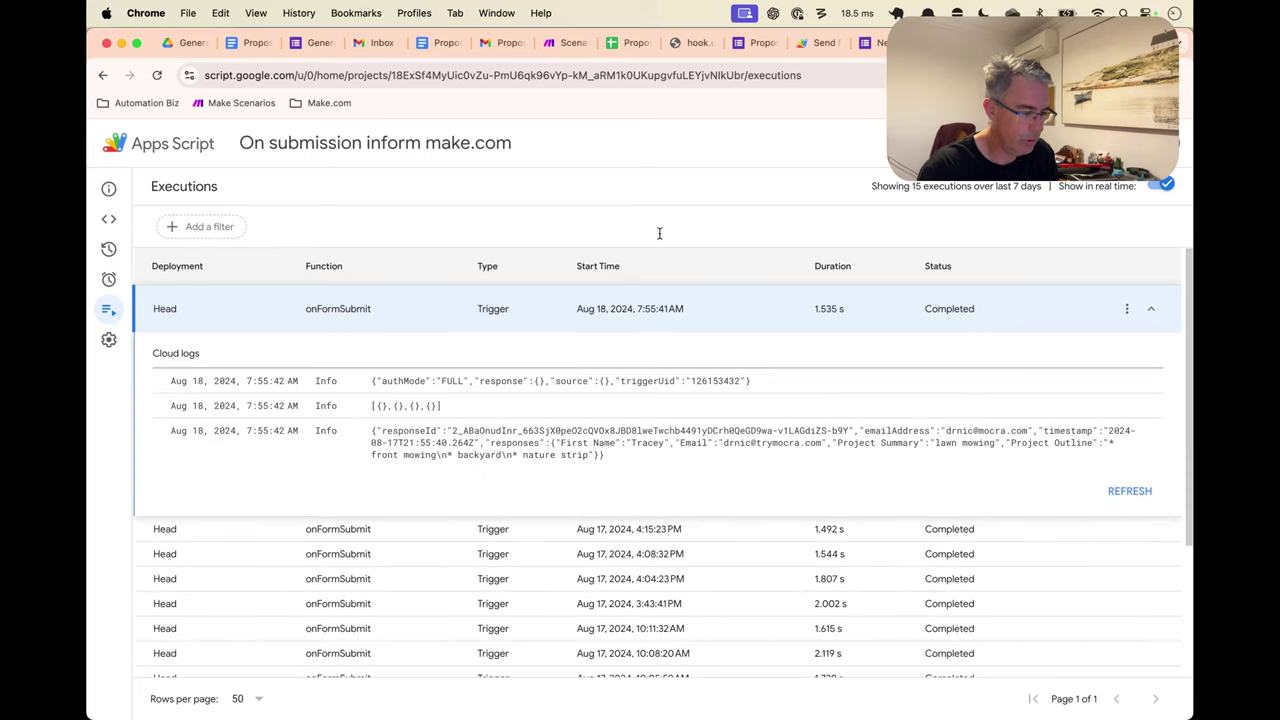
left_click_drag(682, 458, 170, 430)
left_click(642, 410)
key("super+alt+Right")
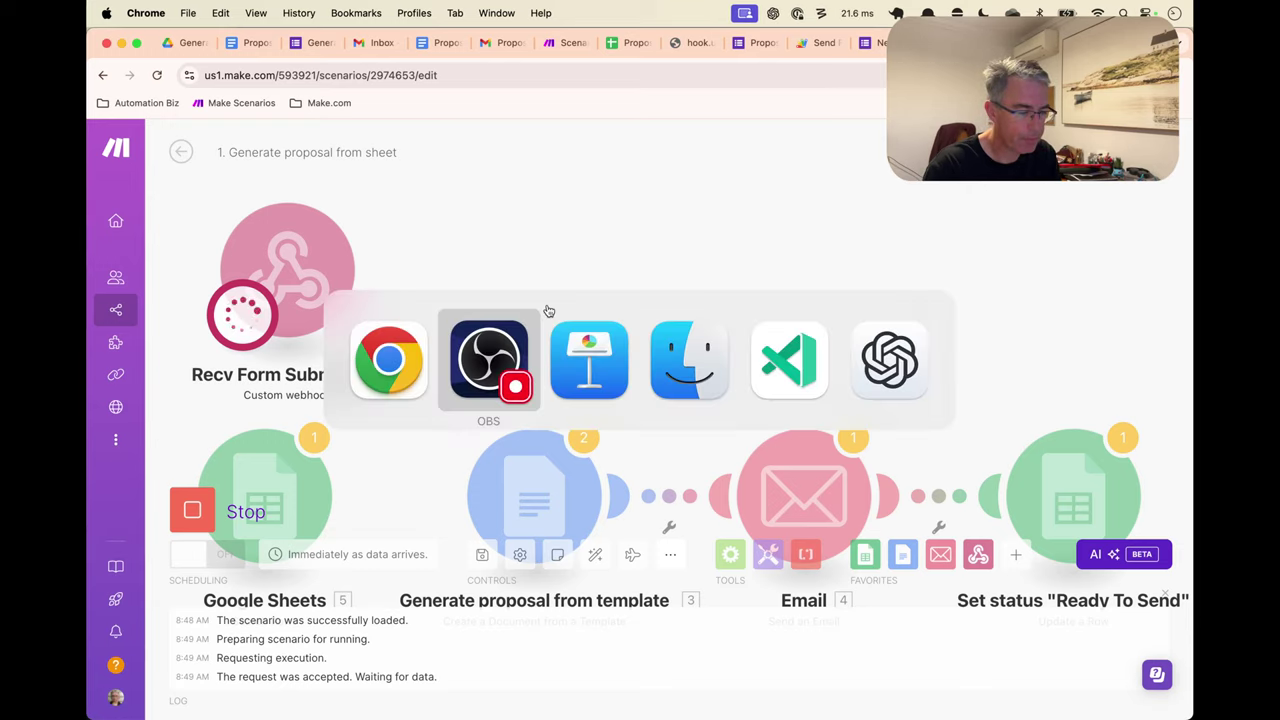
Inspect the webhook's received bundle (First Name Test2) and drag a link toward the Docs module
key("super+Tab")
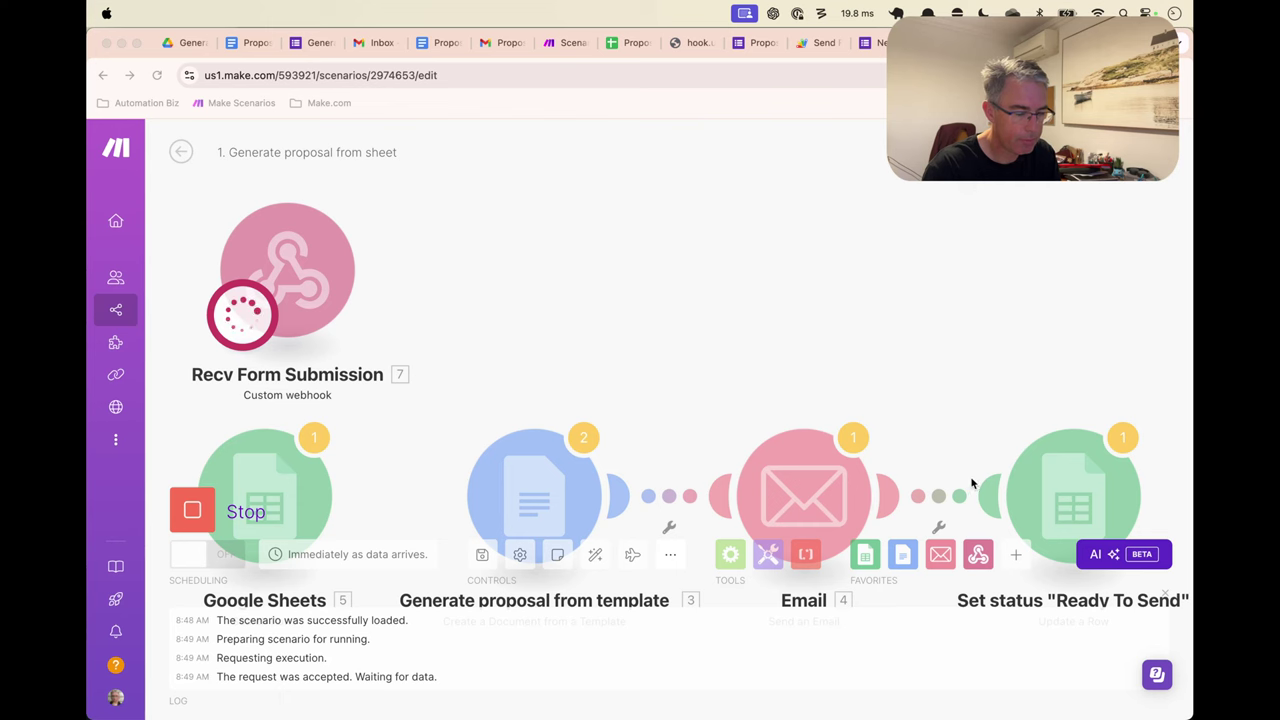
left_click(1080, 343)
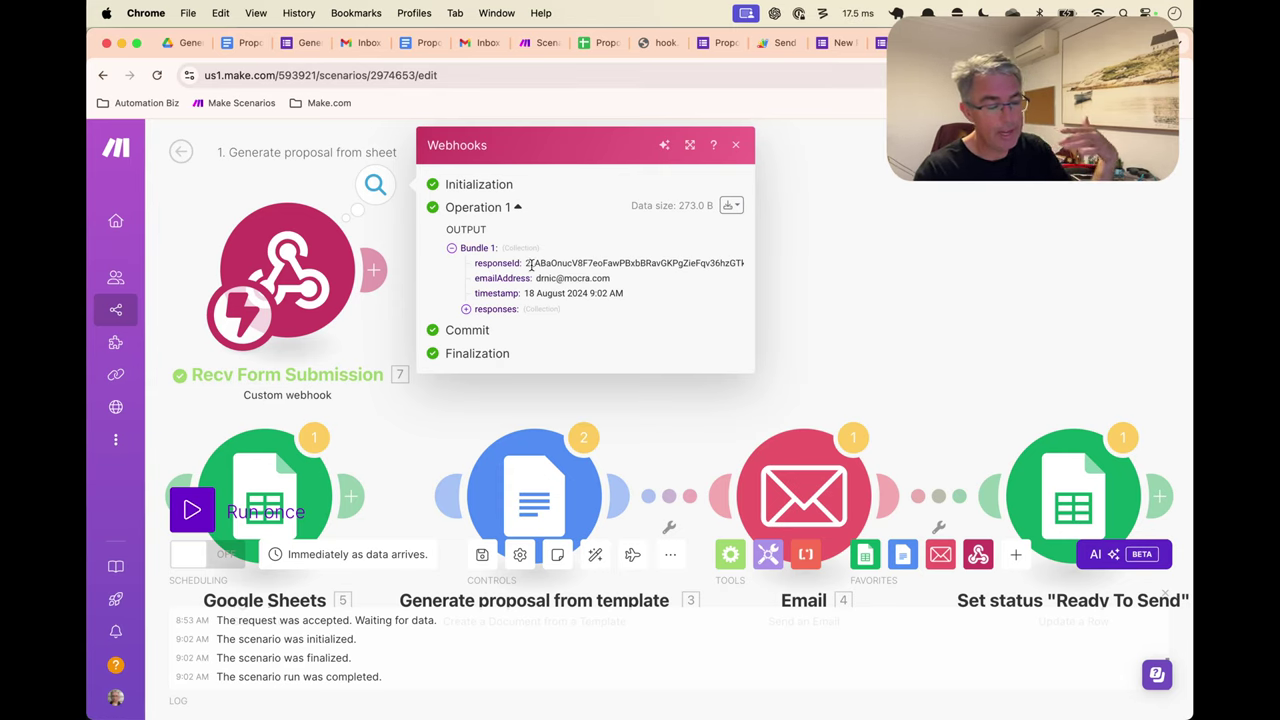
left_click_drag(537, 279, 621, 286)
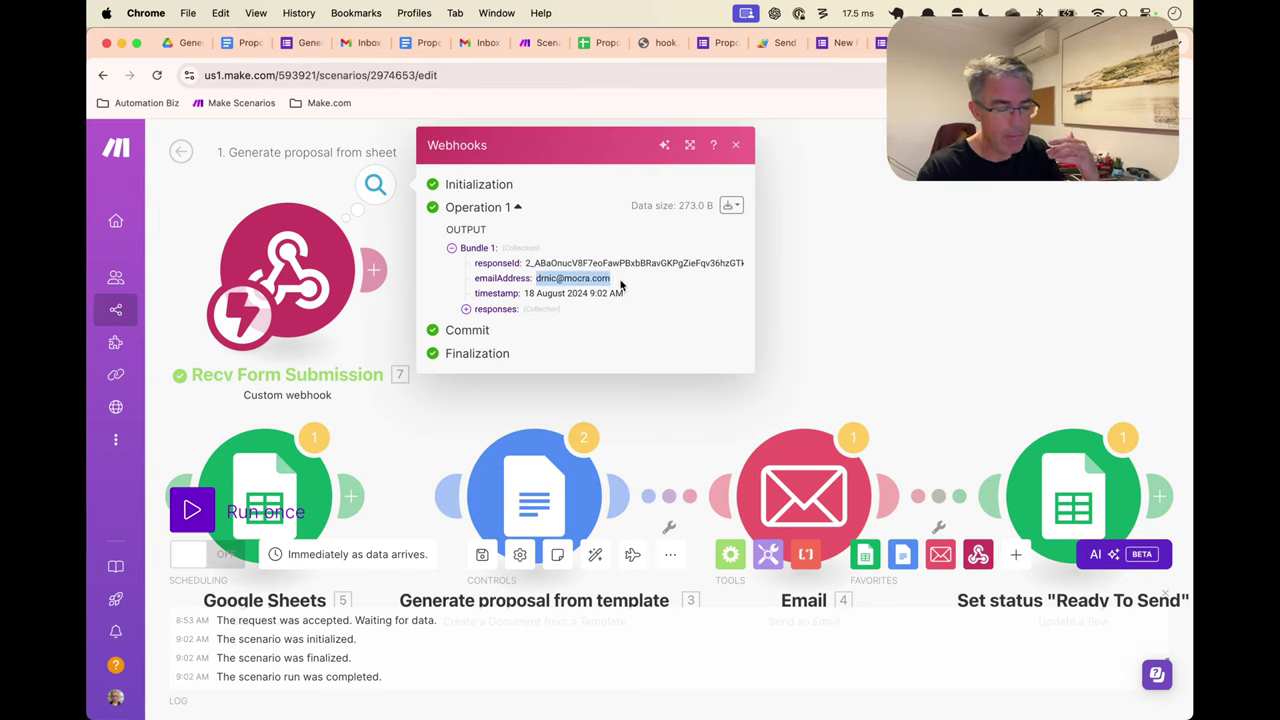
left_click(478, 309)
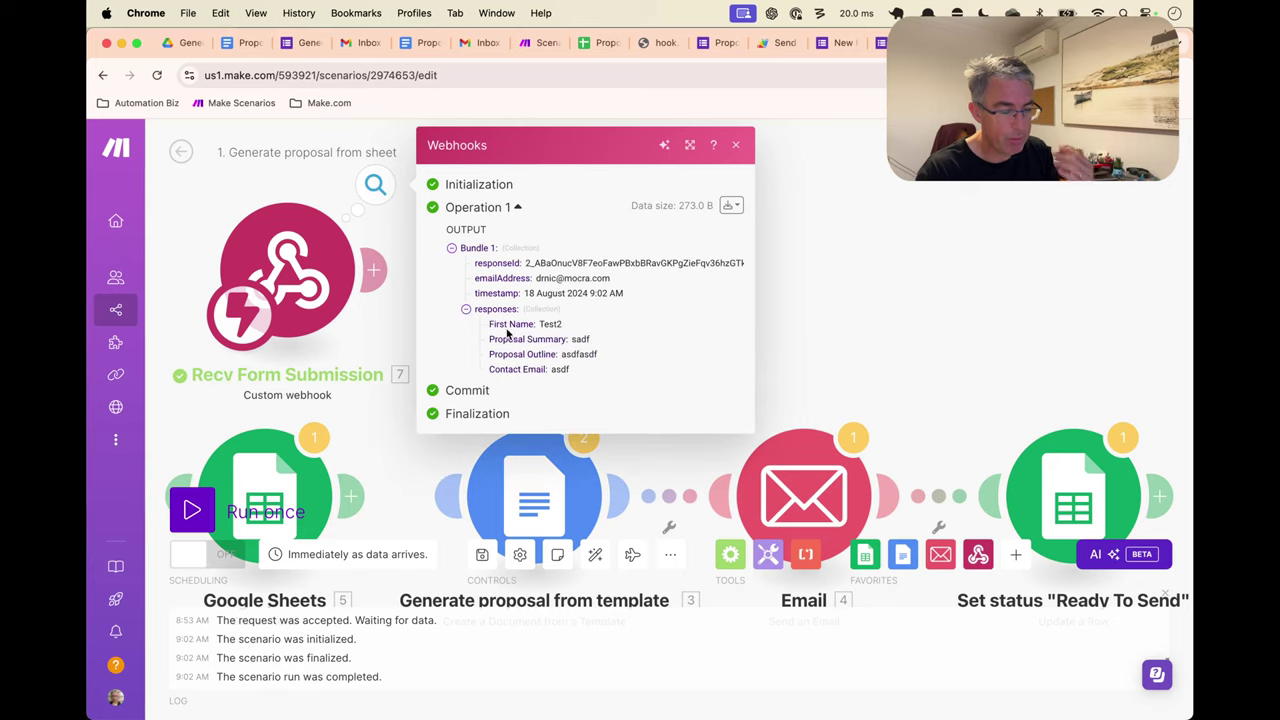
left_click(825, 288)
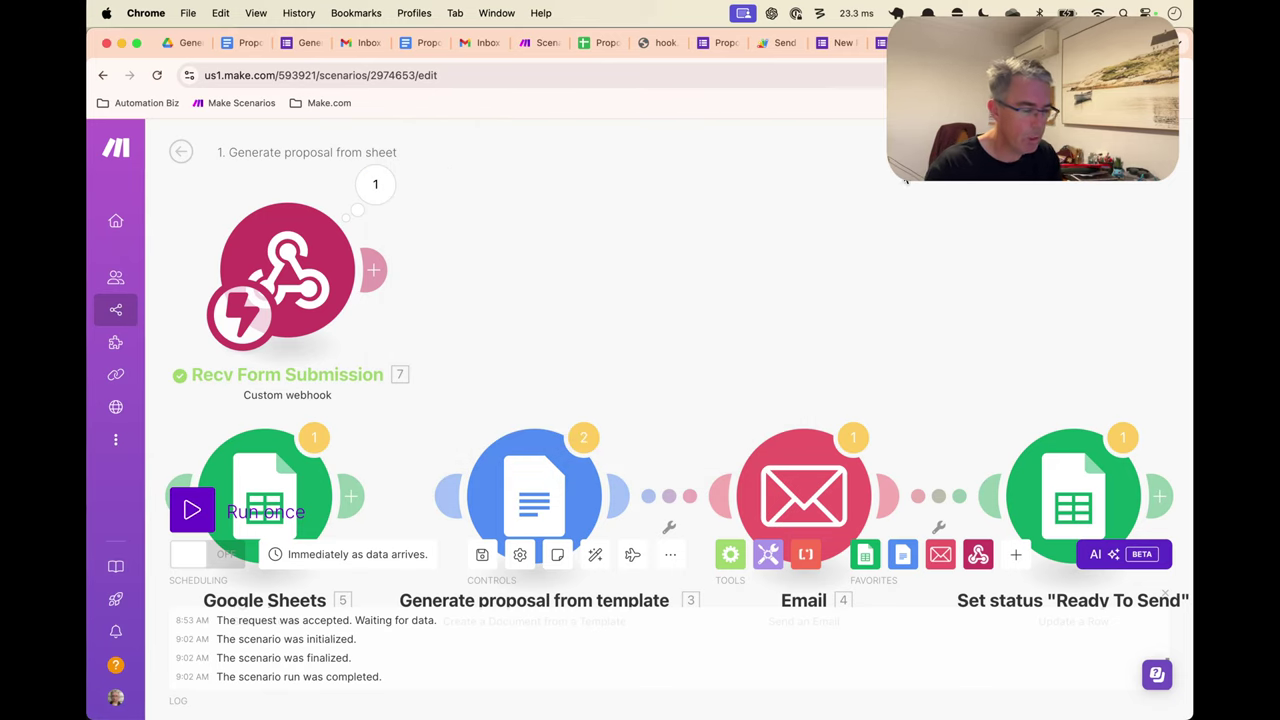
left_click_drag(481, 290, 477, 237)
left_click_drag(374, 212, 515, 400)
Link the webhook to Docs; map firstname, project, proposal to First Name, Proposal Summary, Outline
left_click(534, 440)
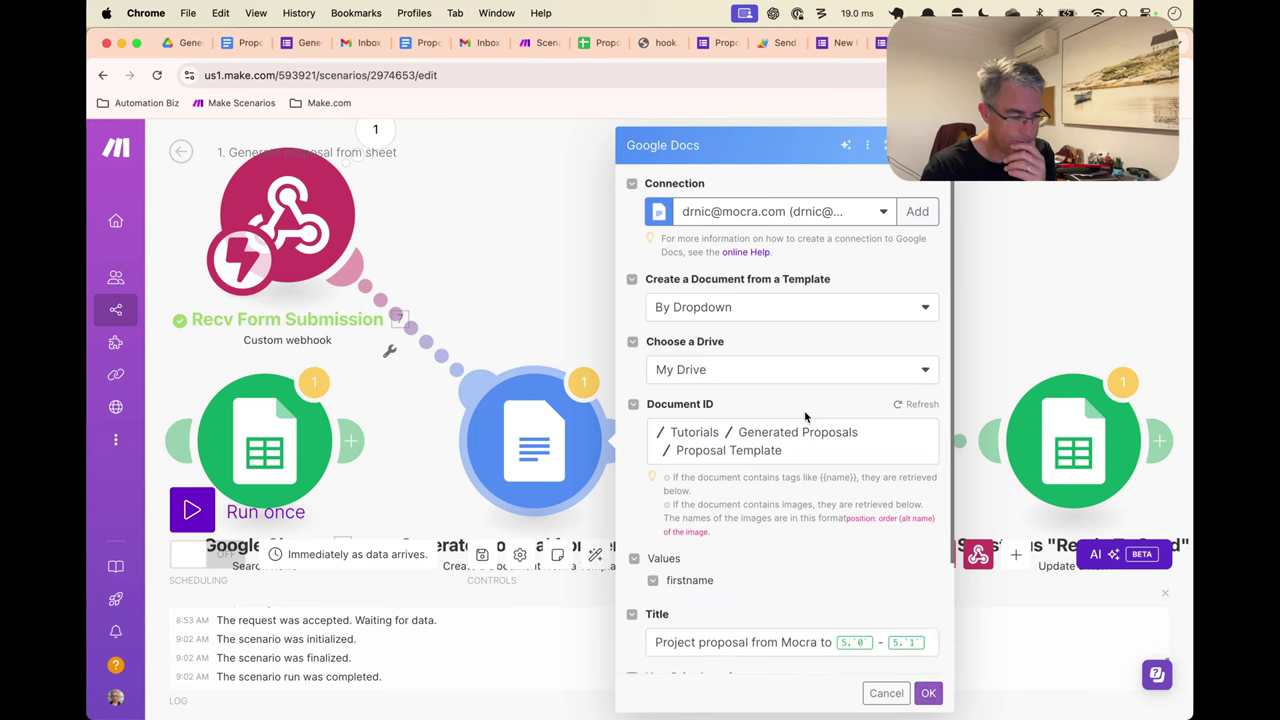
scroll(806, 416, "down", 5)
left_click(753, 249)
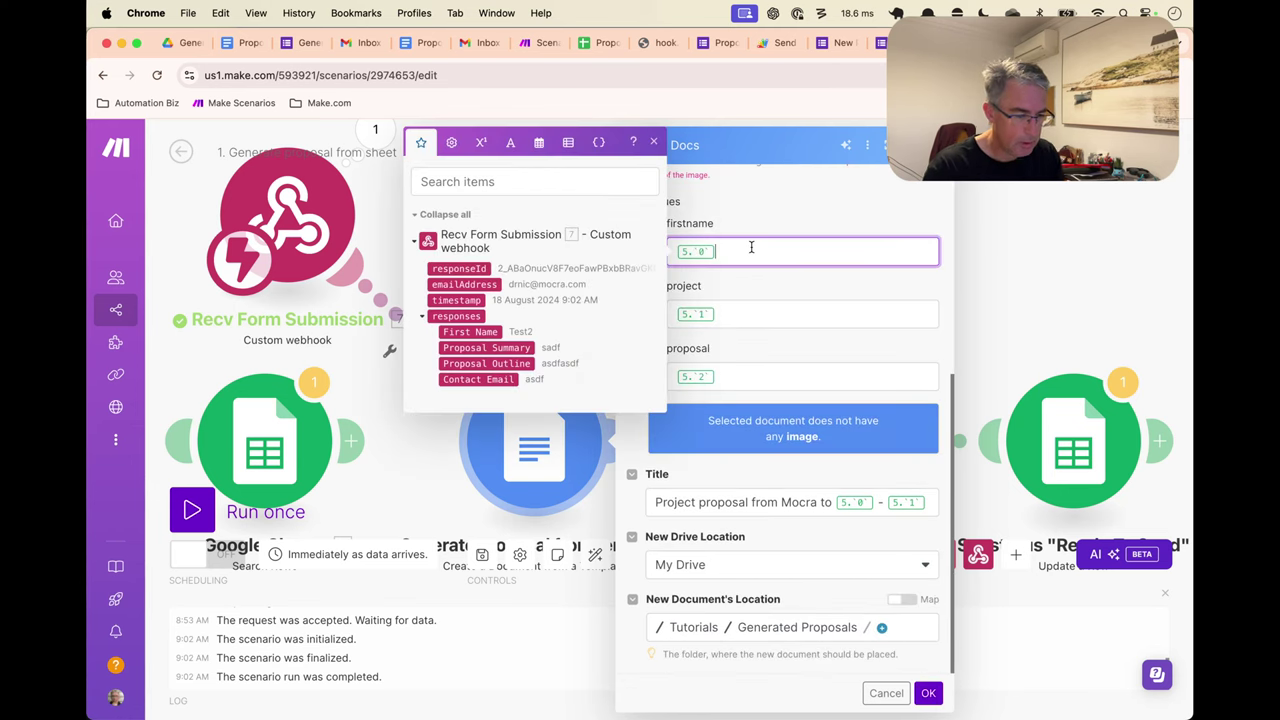
key("BackSpace")
left_click(496, 330)
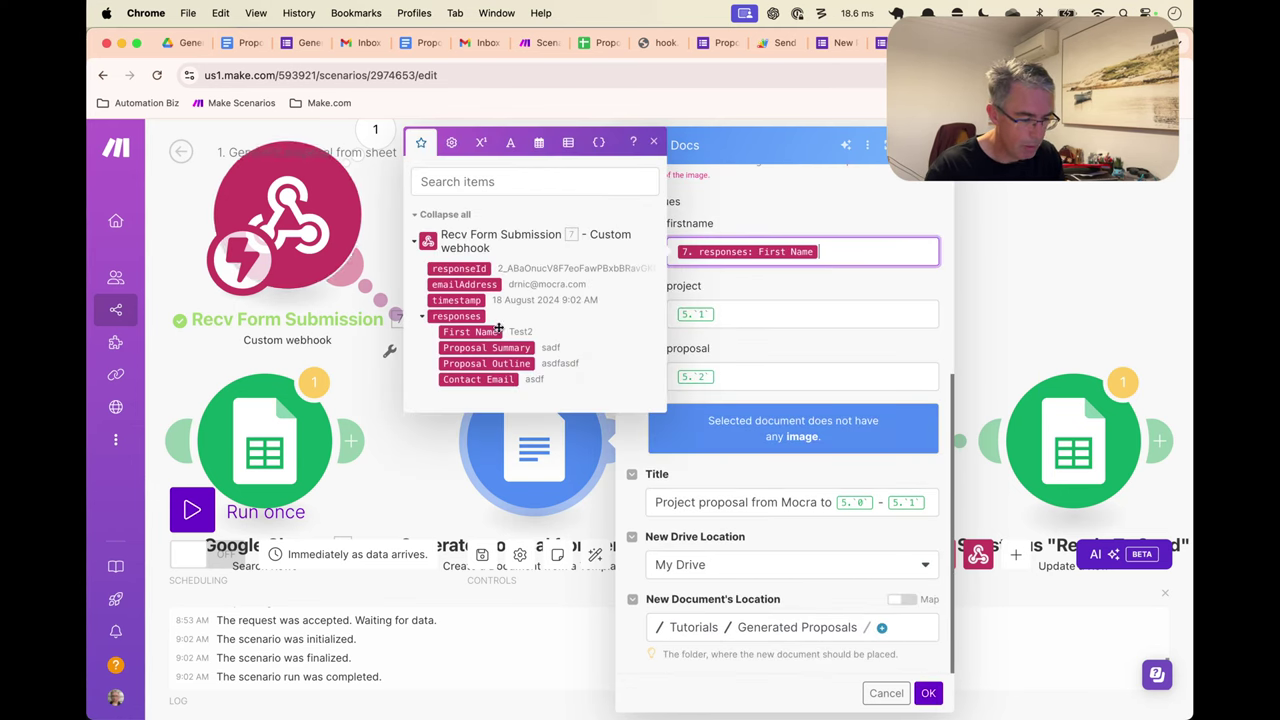
left_click(757, 307)
key("BackSpace")
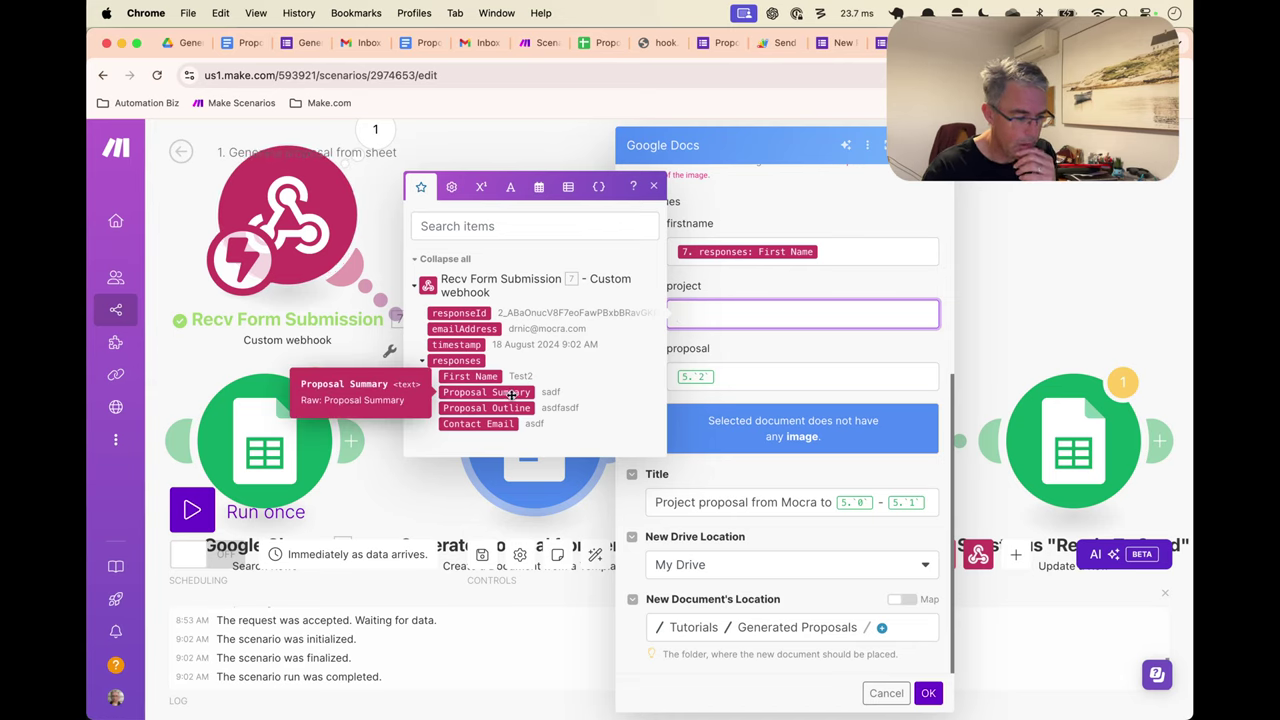
left_click(511, 392)
left_click(734, 370)
key("BackSpace")
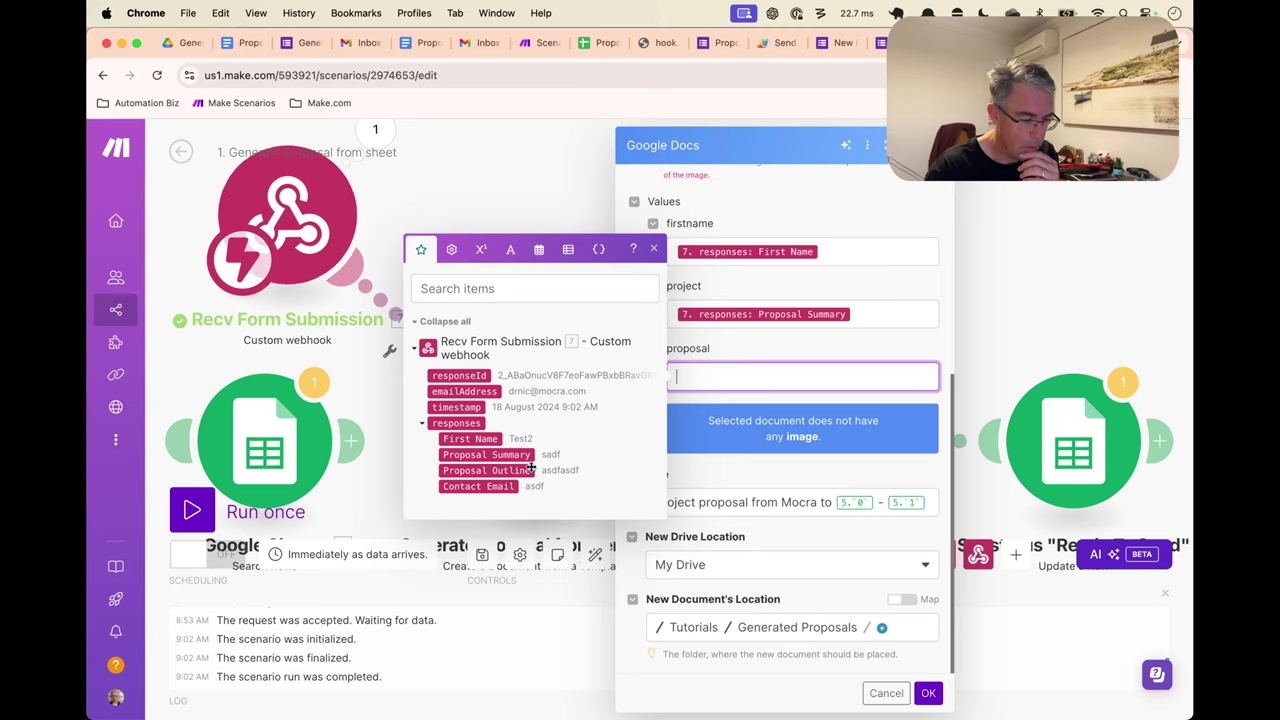
left_click(538, 470)
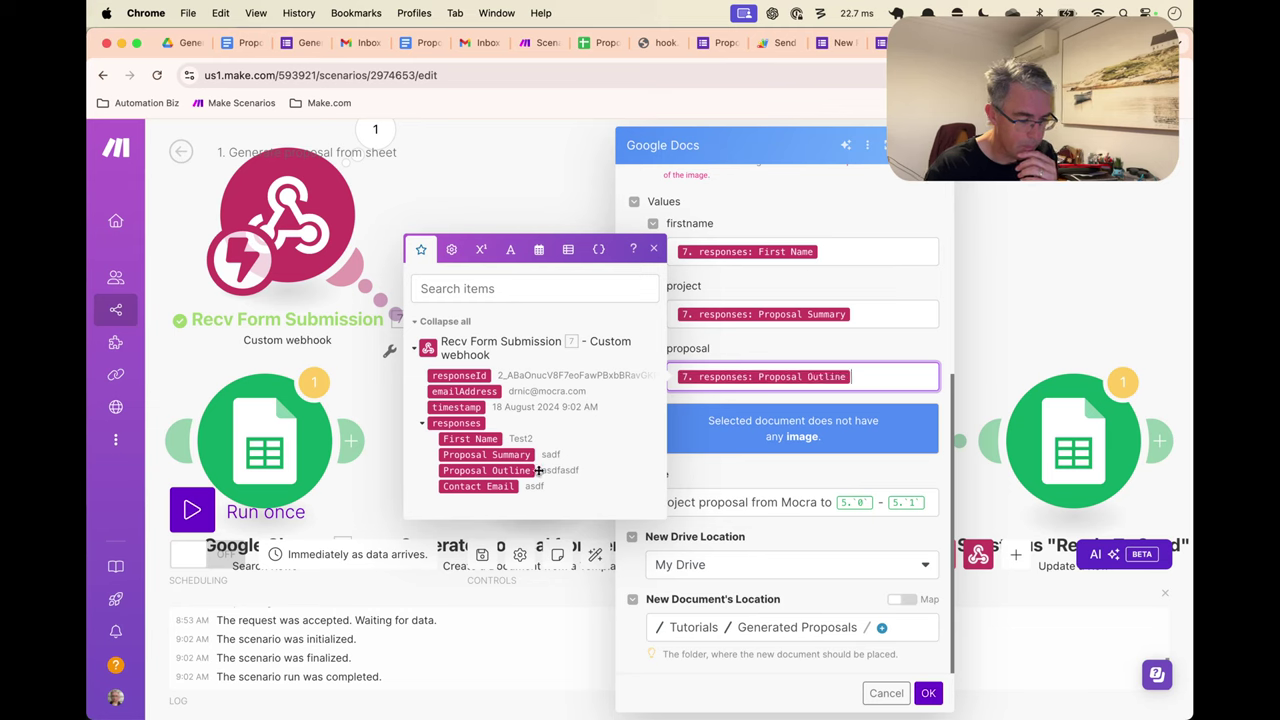
Set the document title to the First Name and Proposal Summary responses and save
left_click(931, 501)
key("BackSpace")
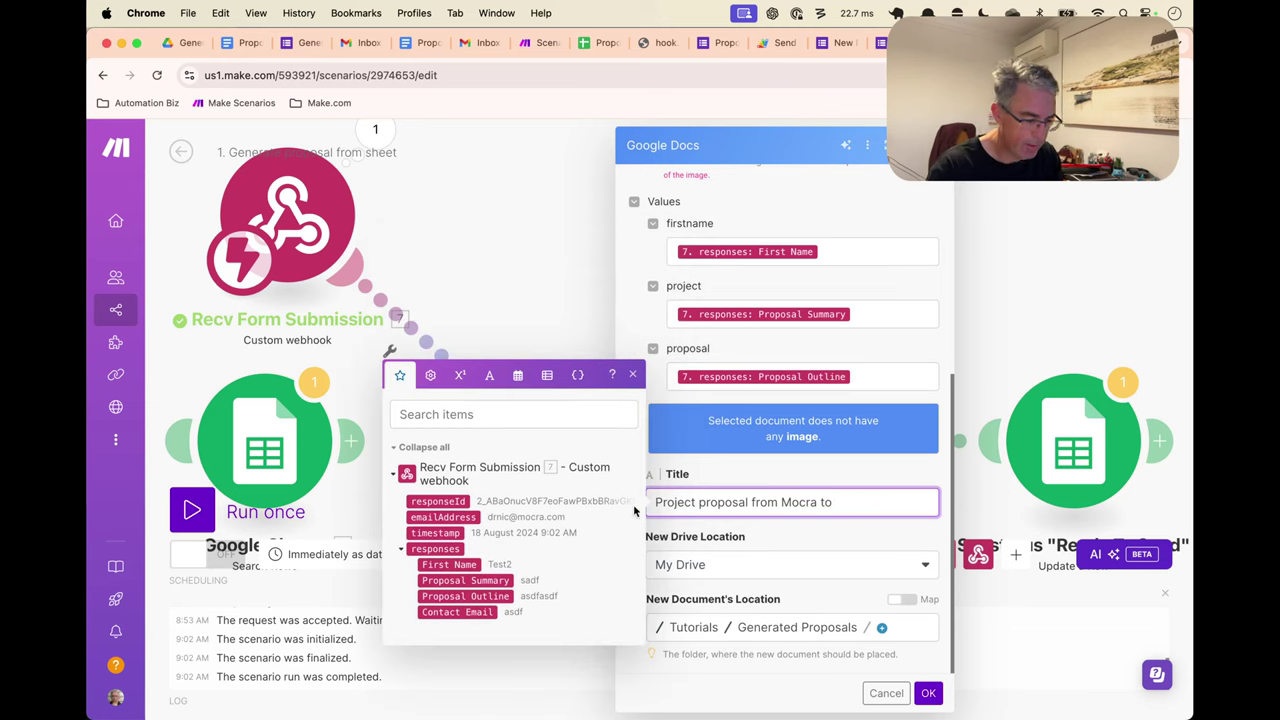
left_click(465, 566)
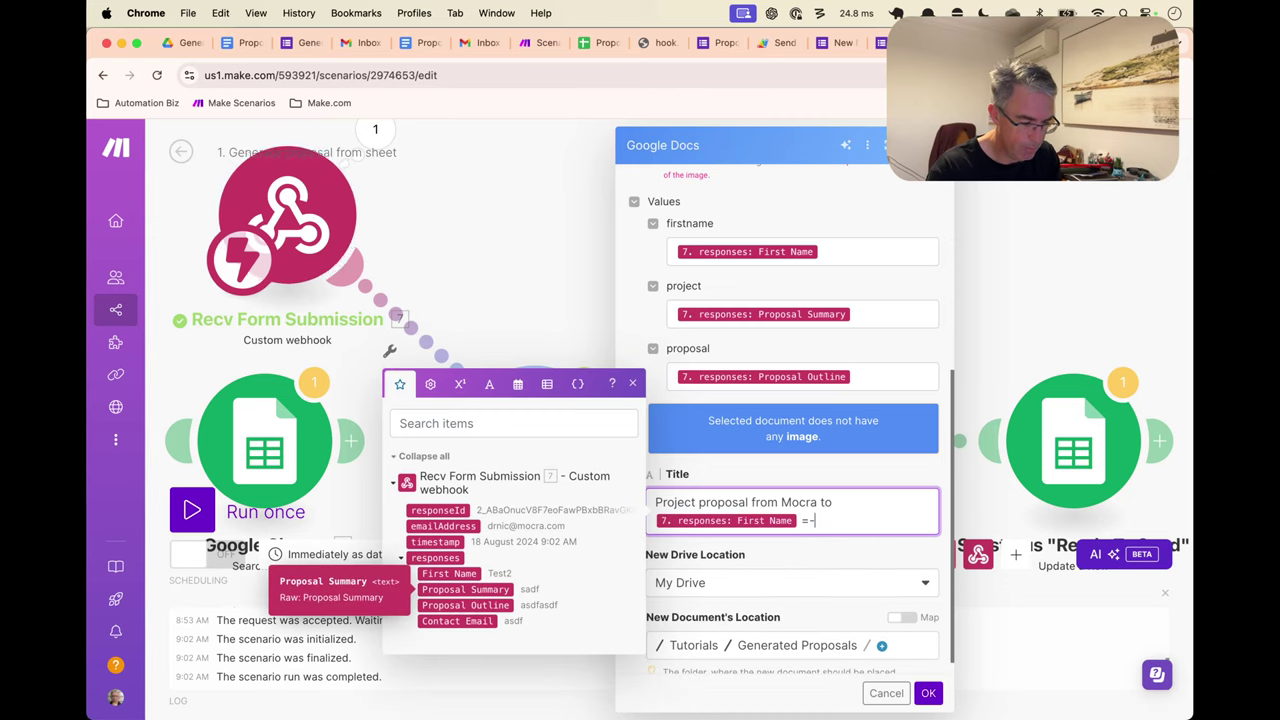
left_click(470, 589)
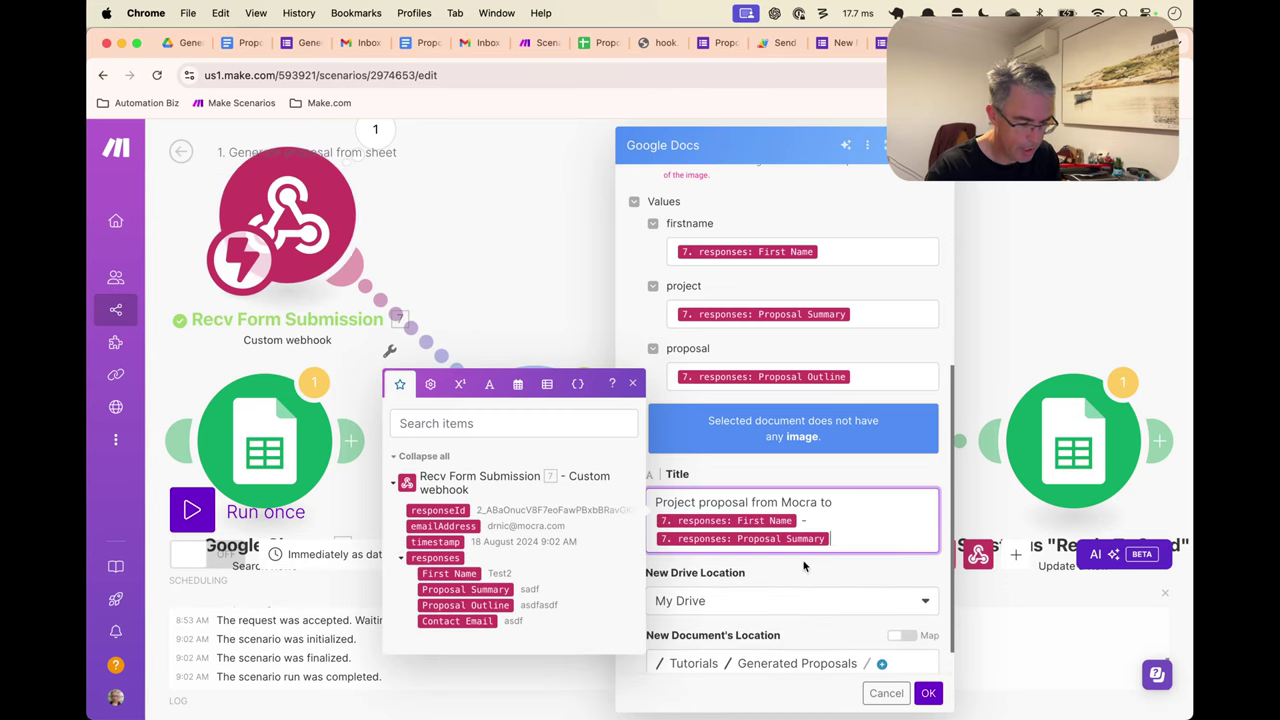
left_click(803, 566)
left_click(928, 693)
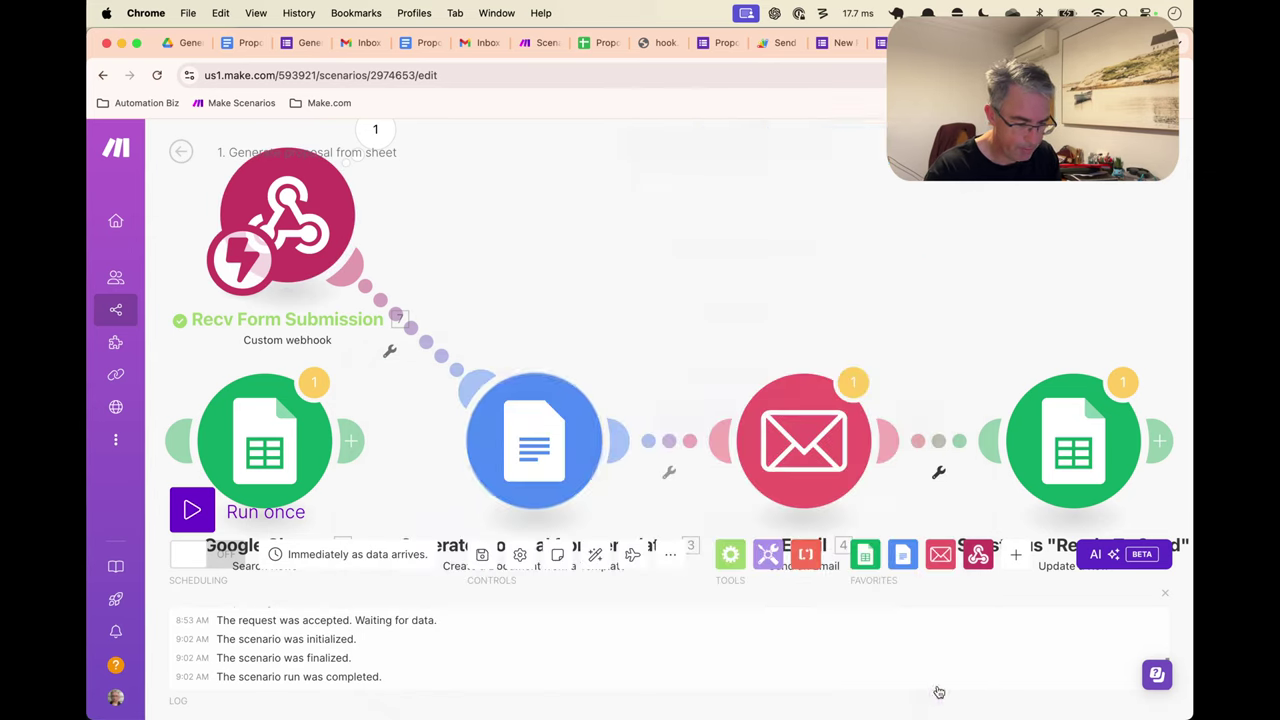
Replace the email module's fixed recipient with the webhook's emailAddress
left_click(811, 375)
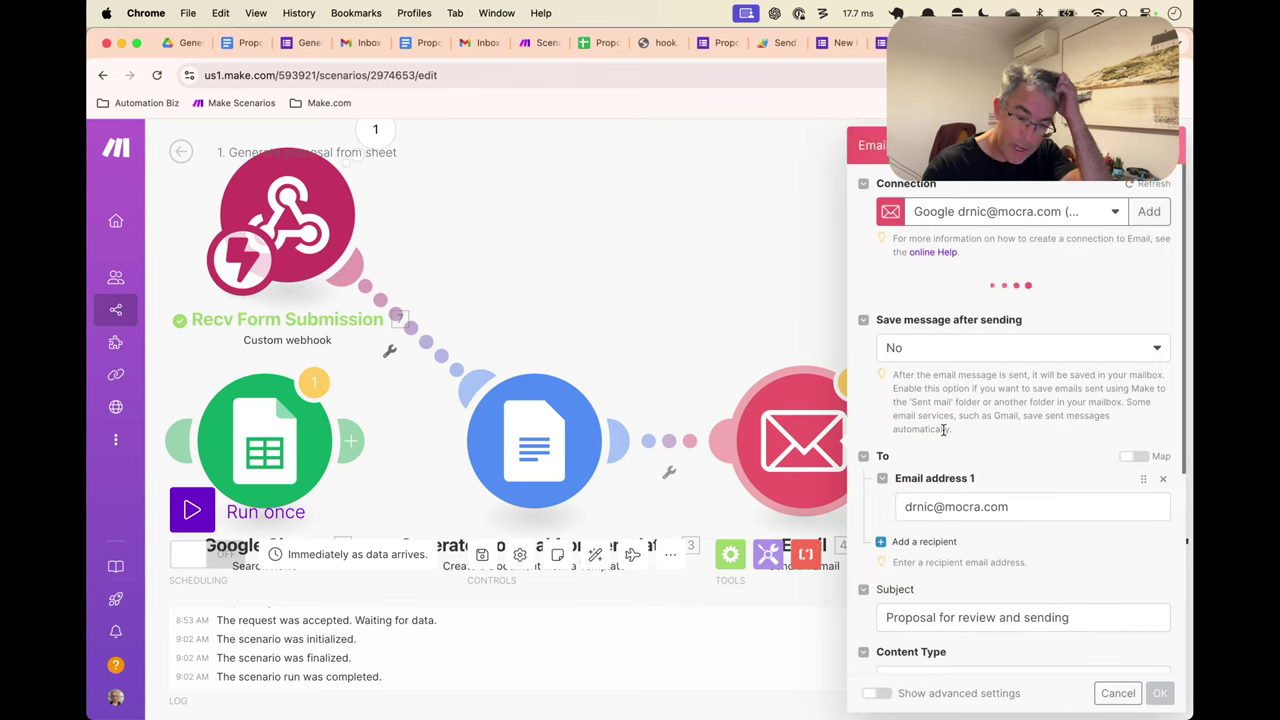
scroll(943, 430, "down", 7)
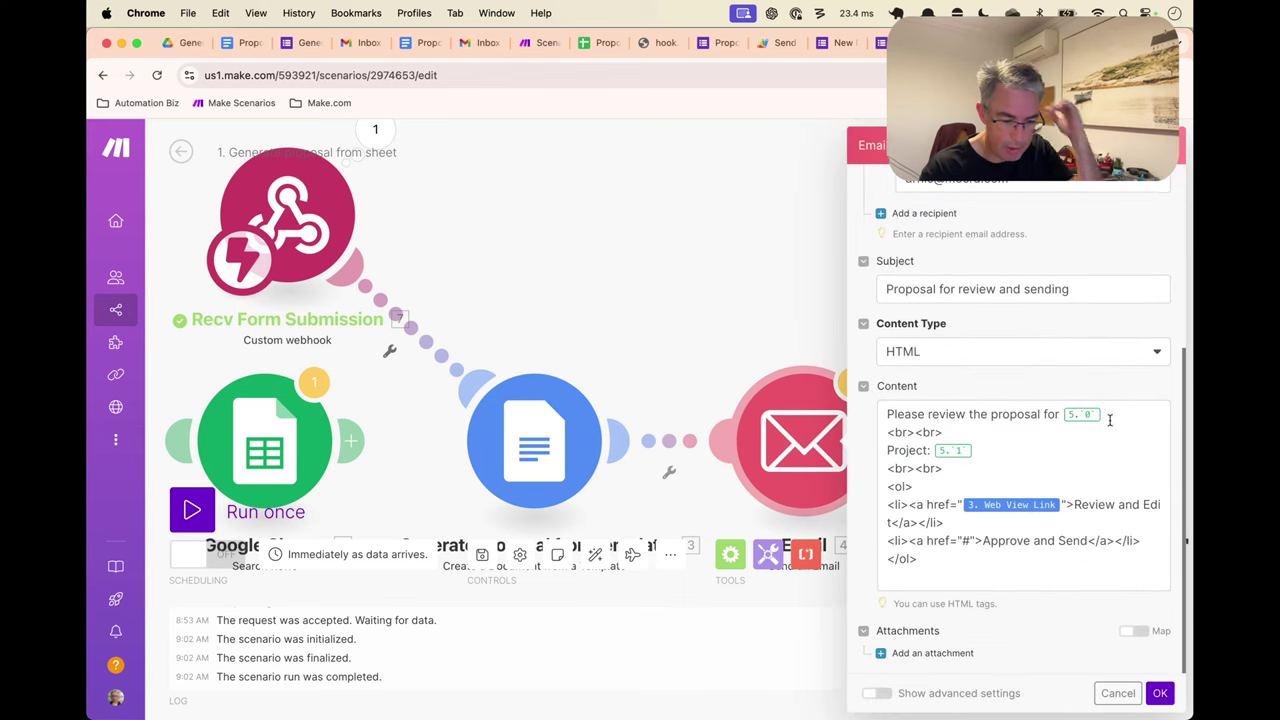
scroll(1051, 317, "up", 3)
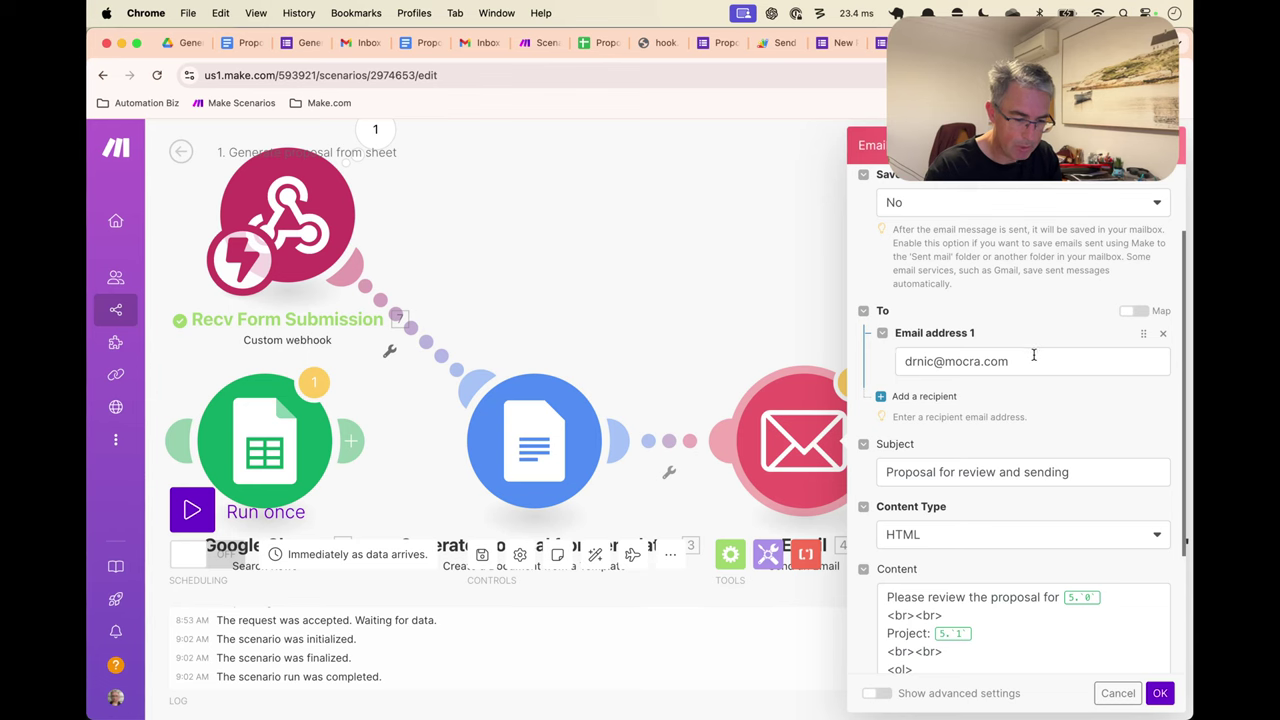
triple_click(1034, 358)
key("BackSpace")
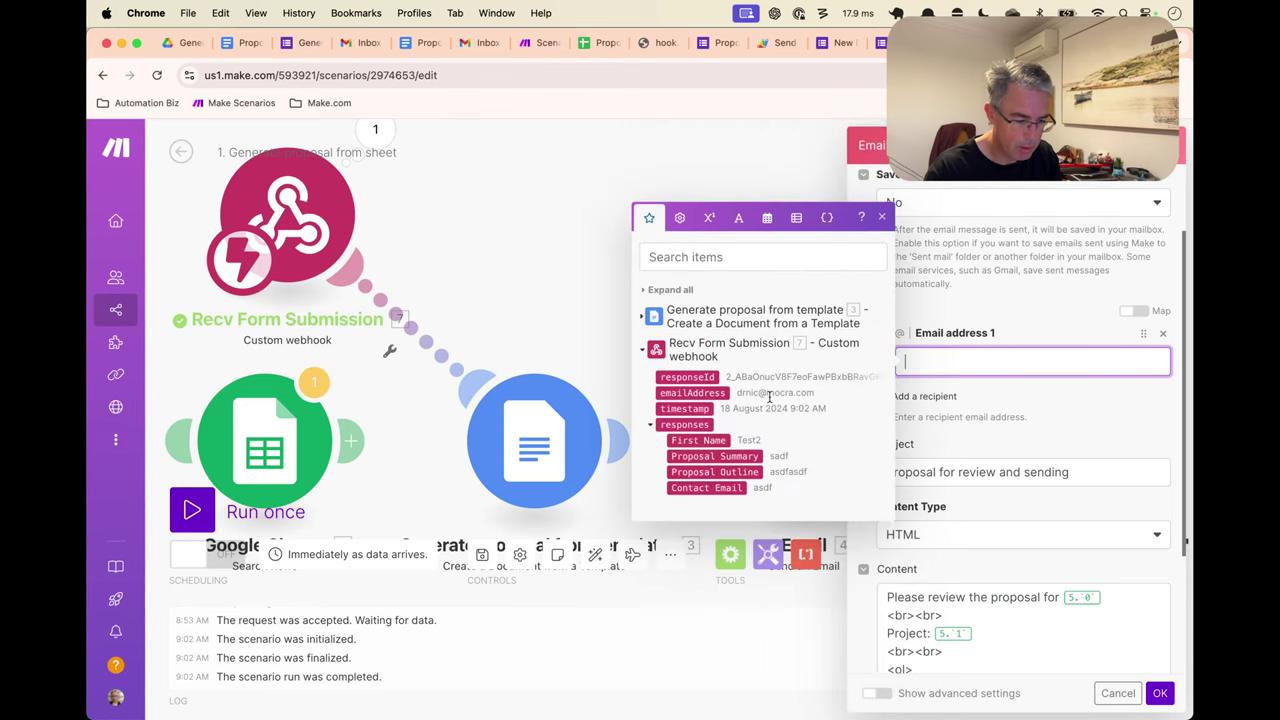
left_click(692, 392)
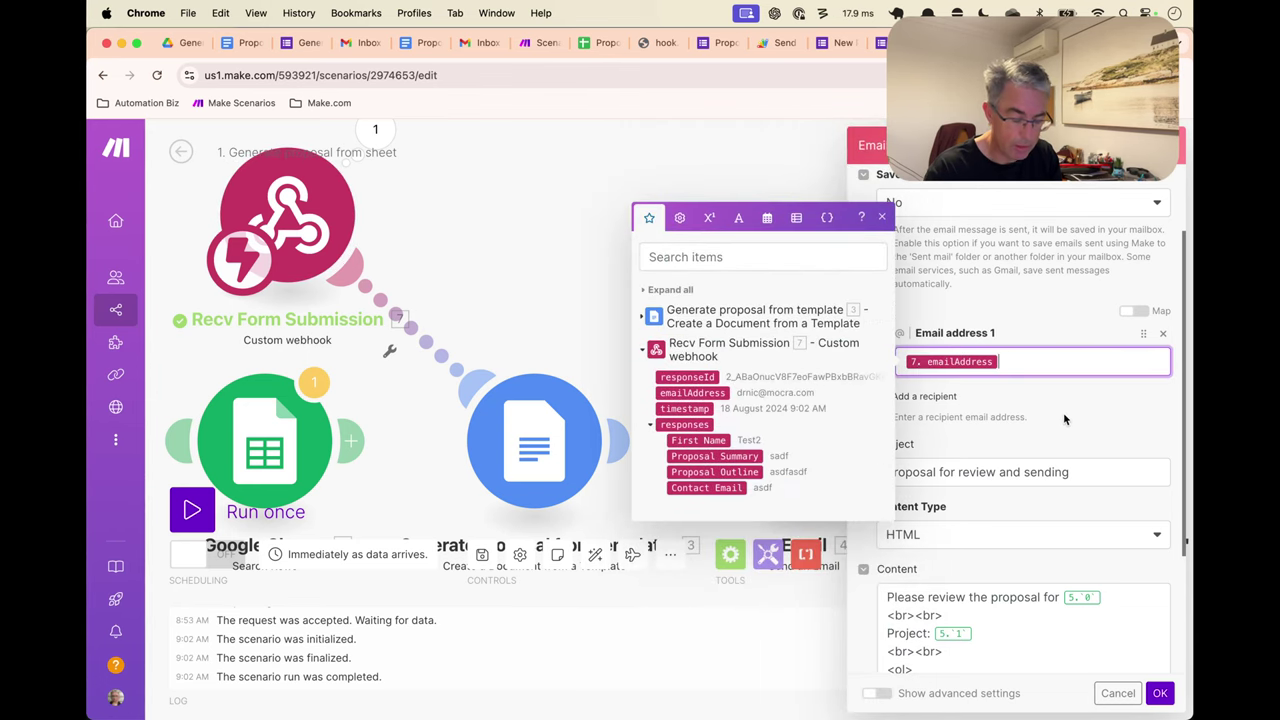
Swap the body's name and project mappings for First Name and Proposal Summary, then save
scroll(1093, 520, "down", 3)
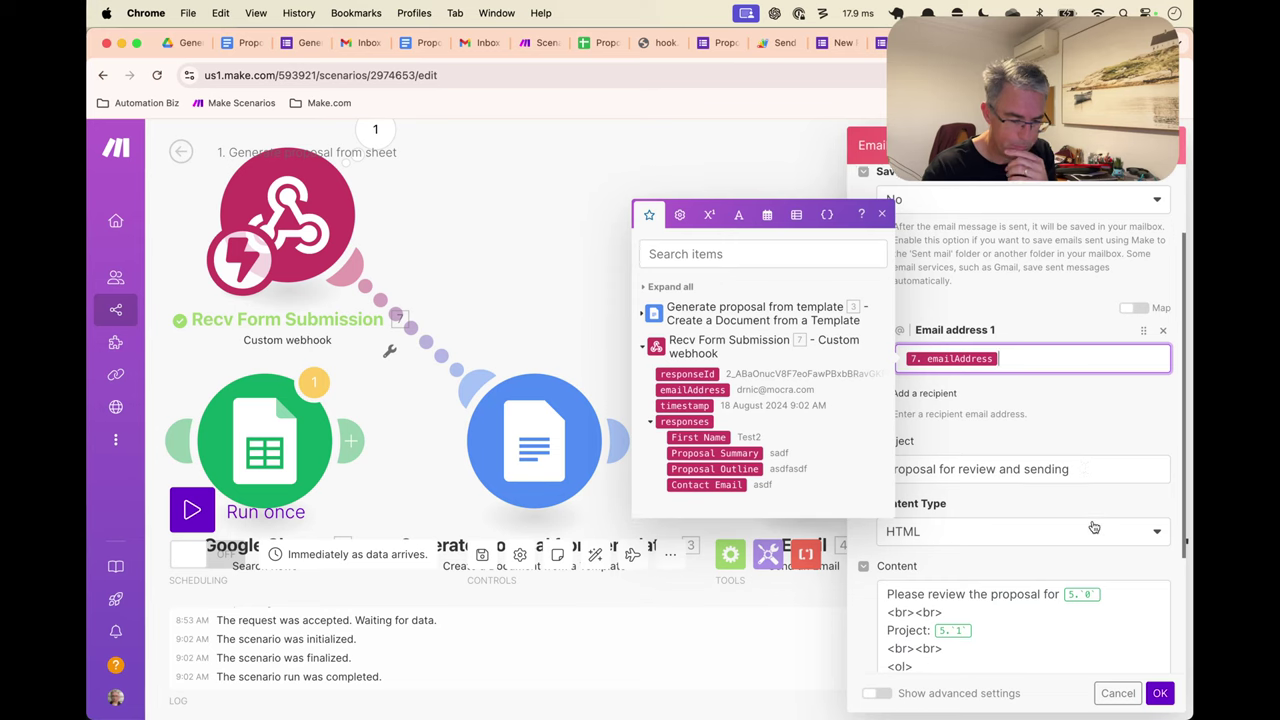
left_click(1104, 445)
key("BackSpace")
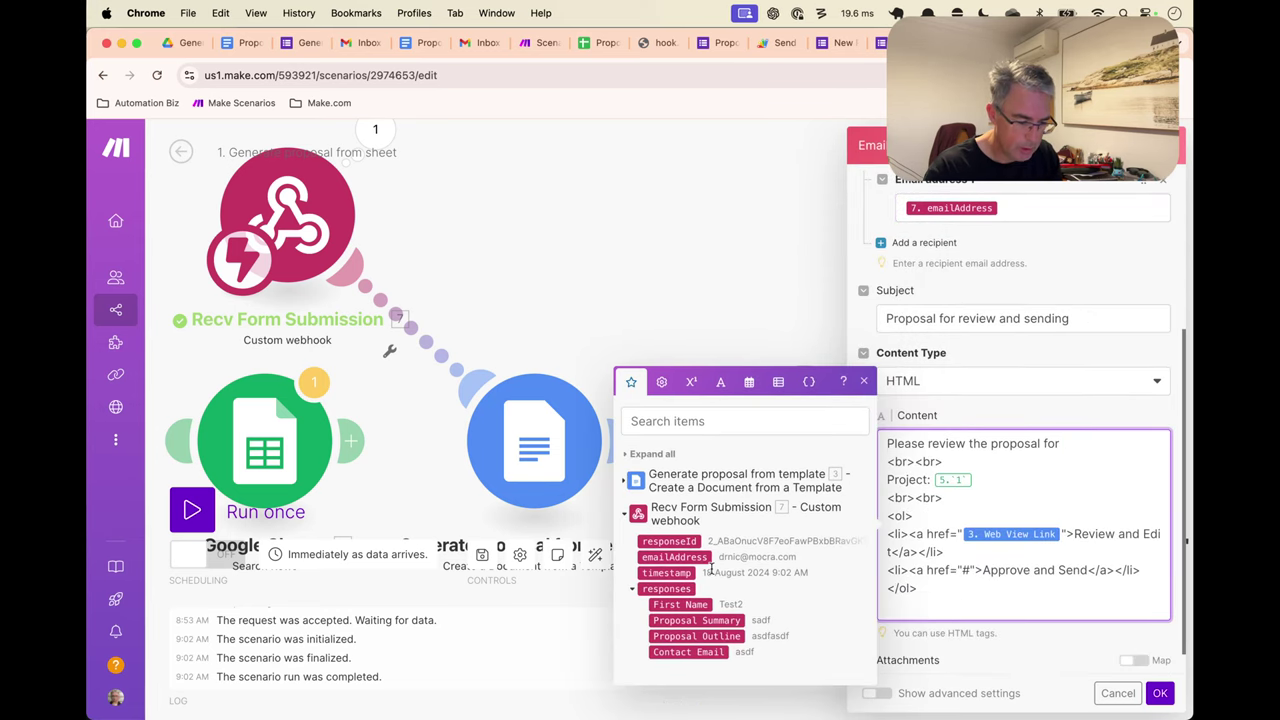
left_click(684, 604)
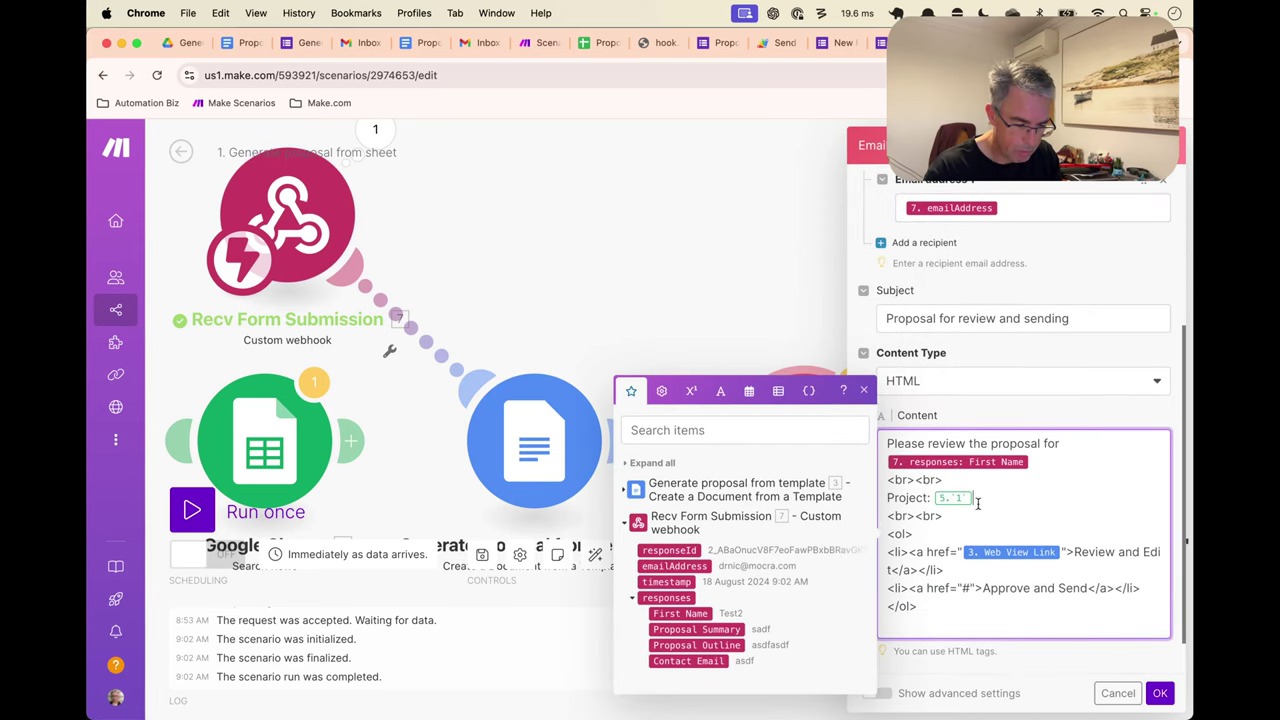
key("BackSpace")
left_click(697, 629)
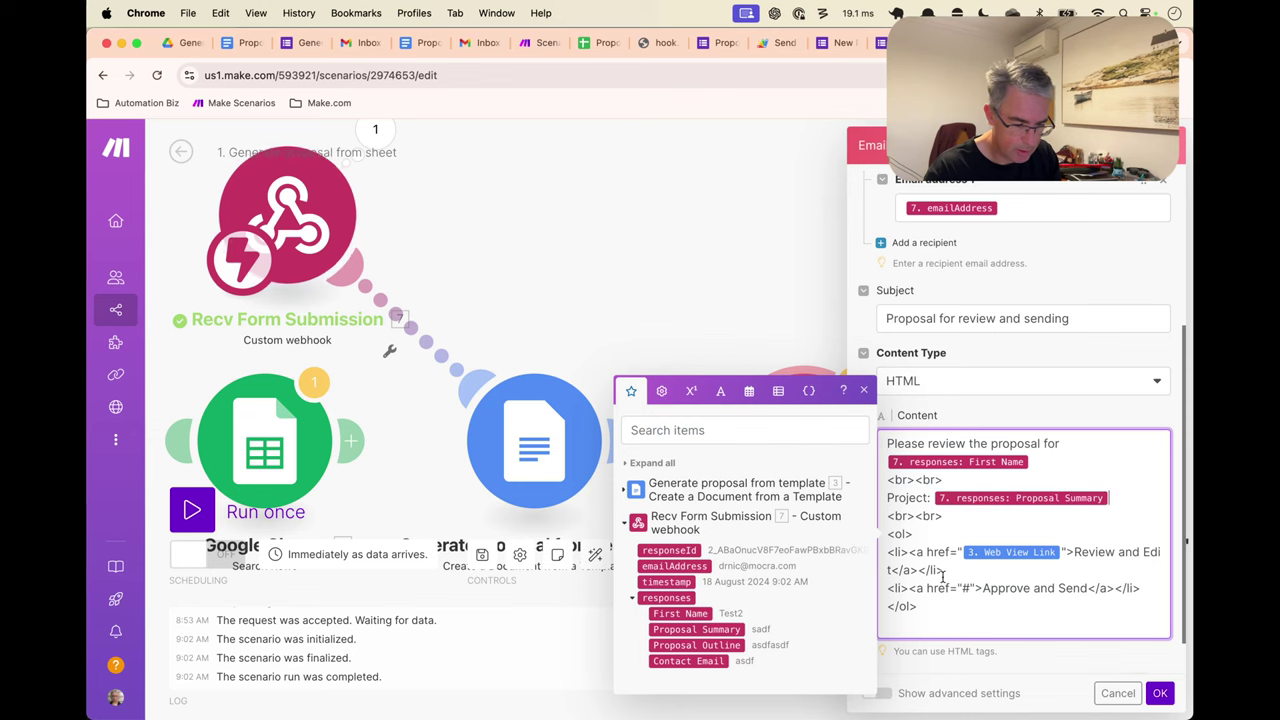
left_click(1158, 693)
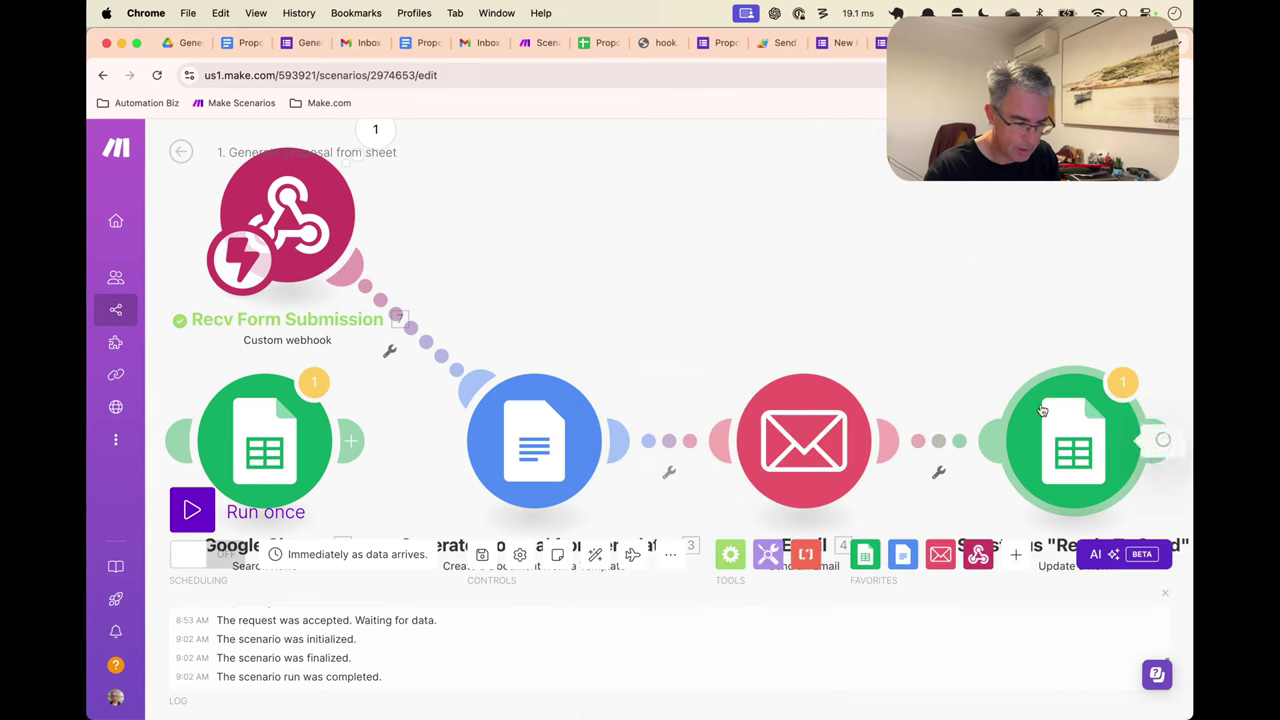
Discard the attempted row-number edit in the Google Sheets module
left_click(1100, 445)
scroll(818, 394, "down", 3)
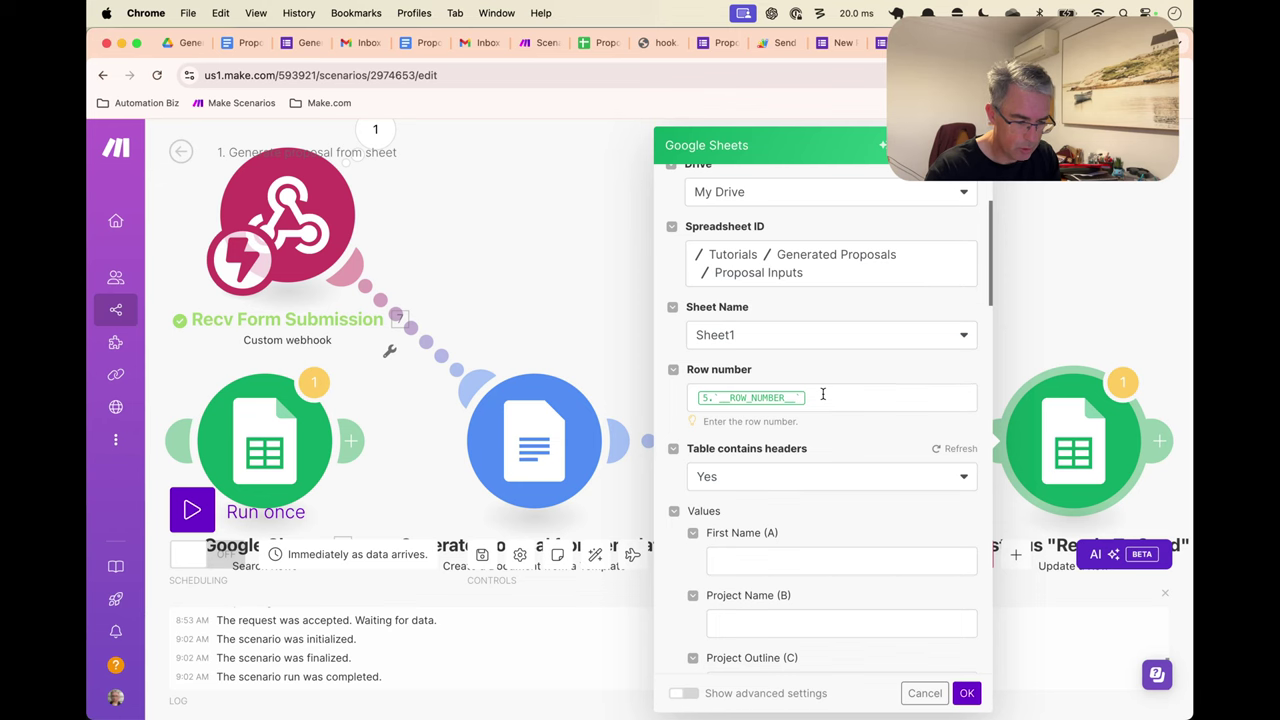
left_click(826, 396)
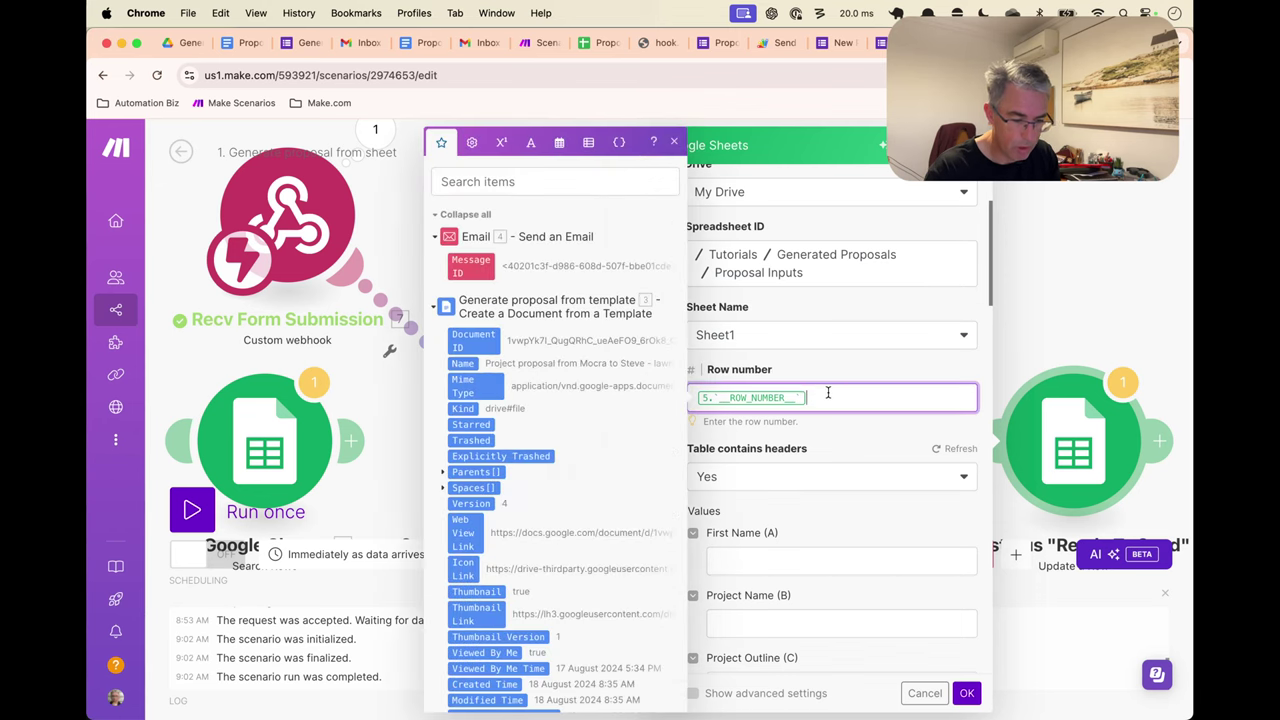
key("BackSpace")
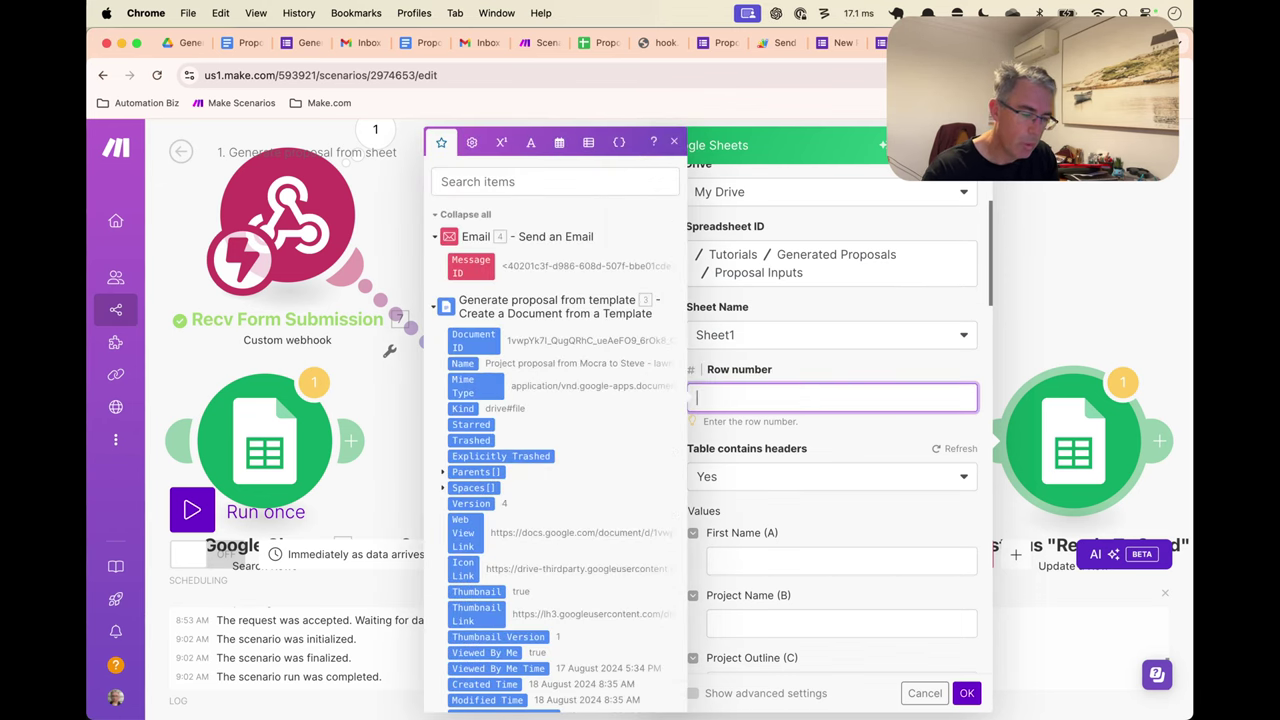
left_click(924, 693)
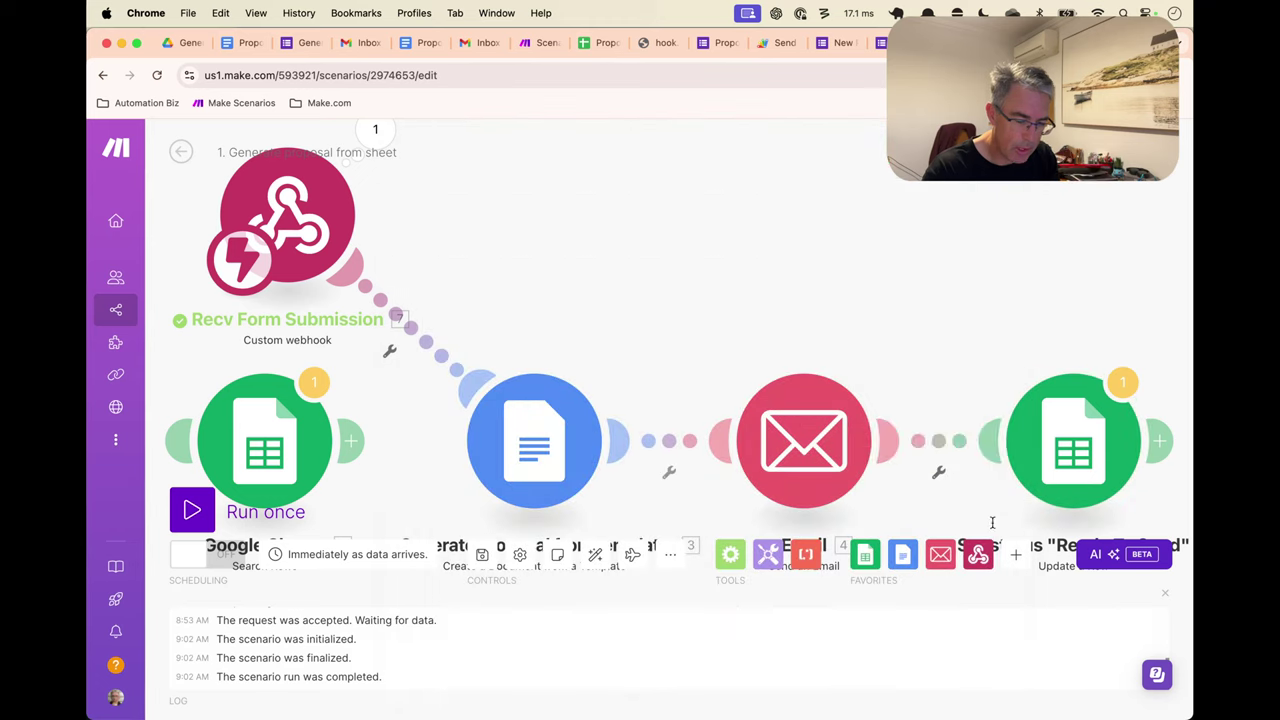
left_click(963, 447)
left_click(977, 383)
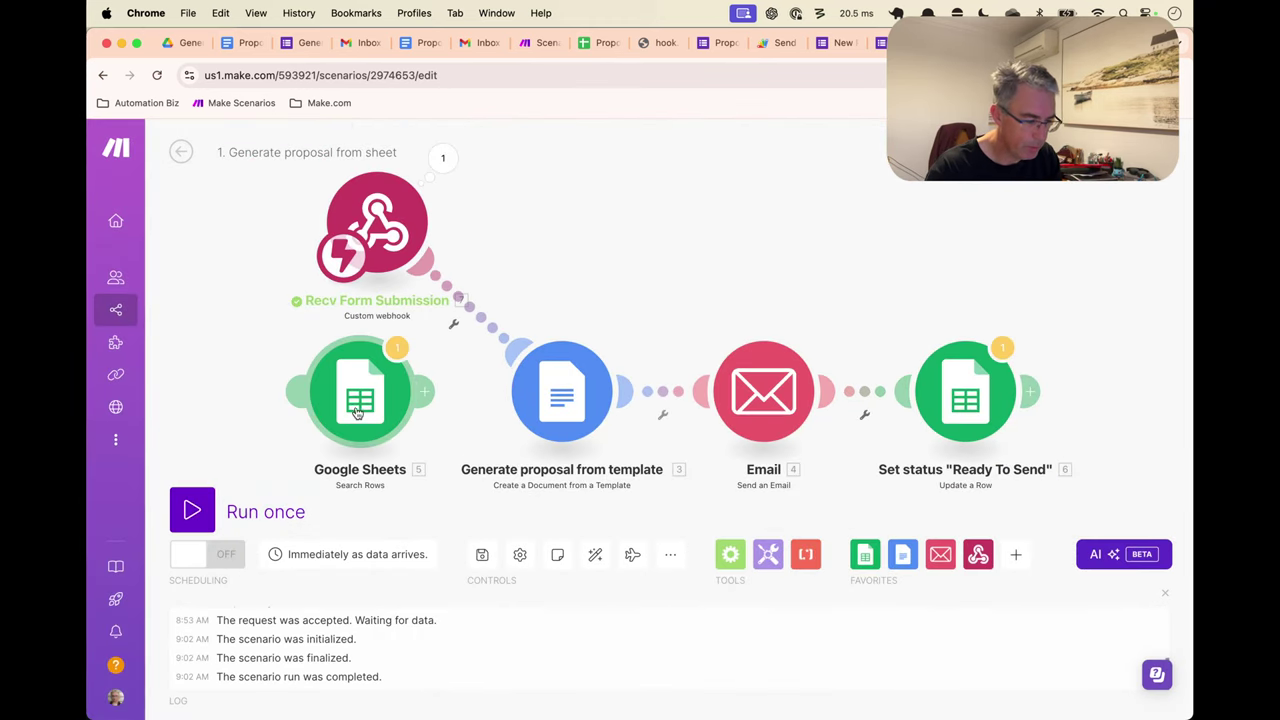
Delete the Google Sheets search module and line the webhook up with the proposal generator
right_click(359, 414)
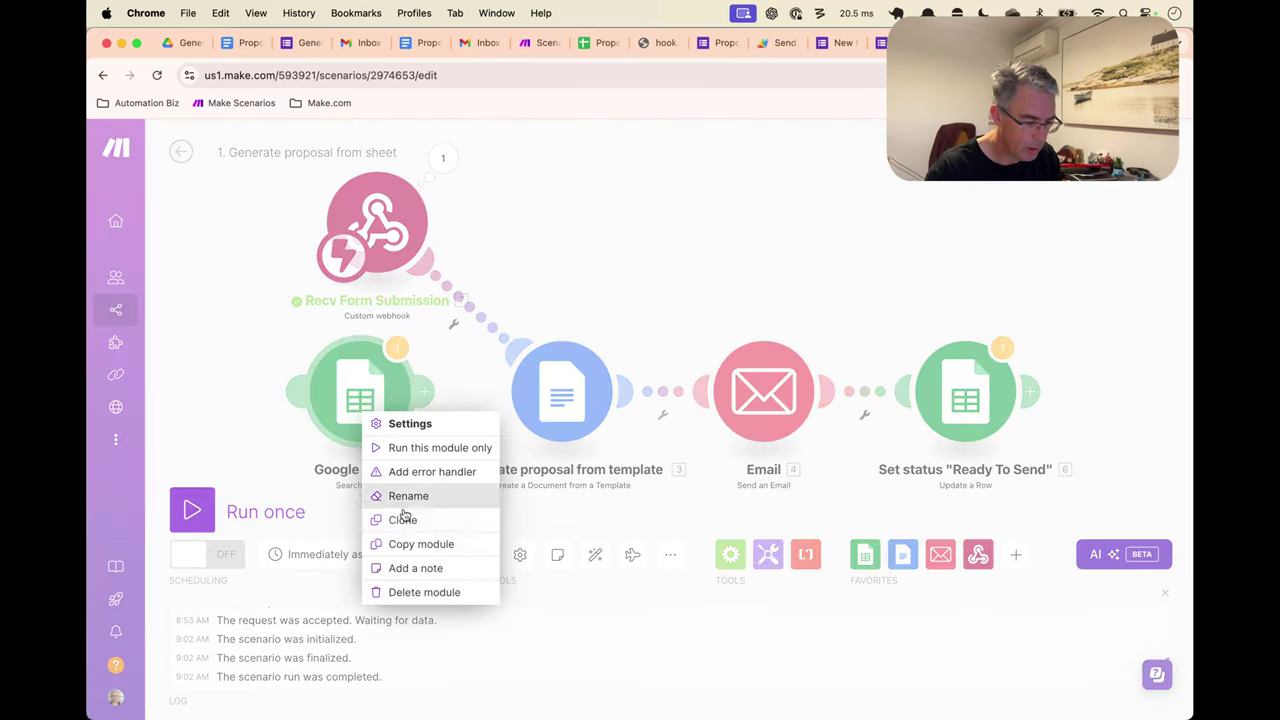
left_click(440, 589)
left_click(666, 427)
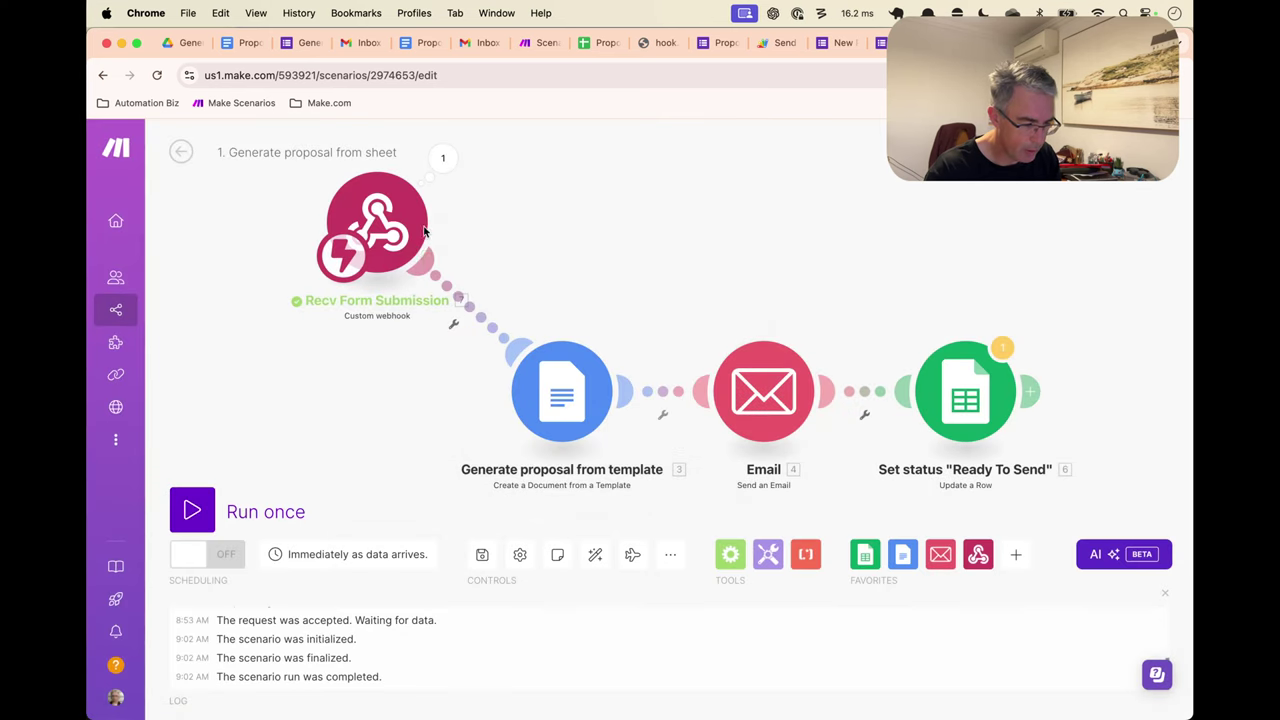
left_click_drag(285, 327, 200, 405)
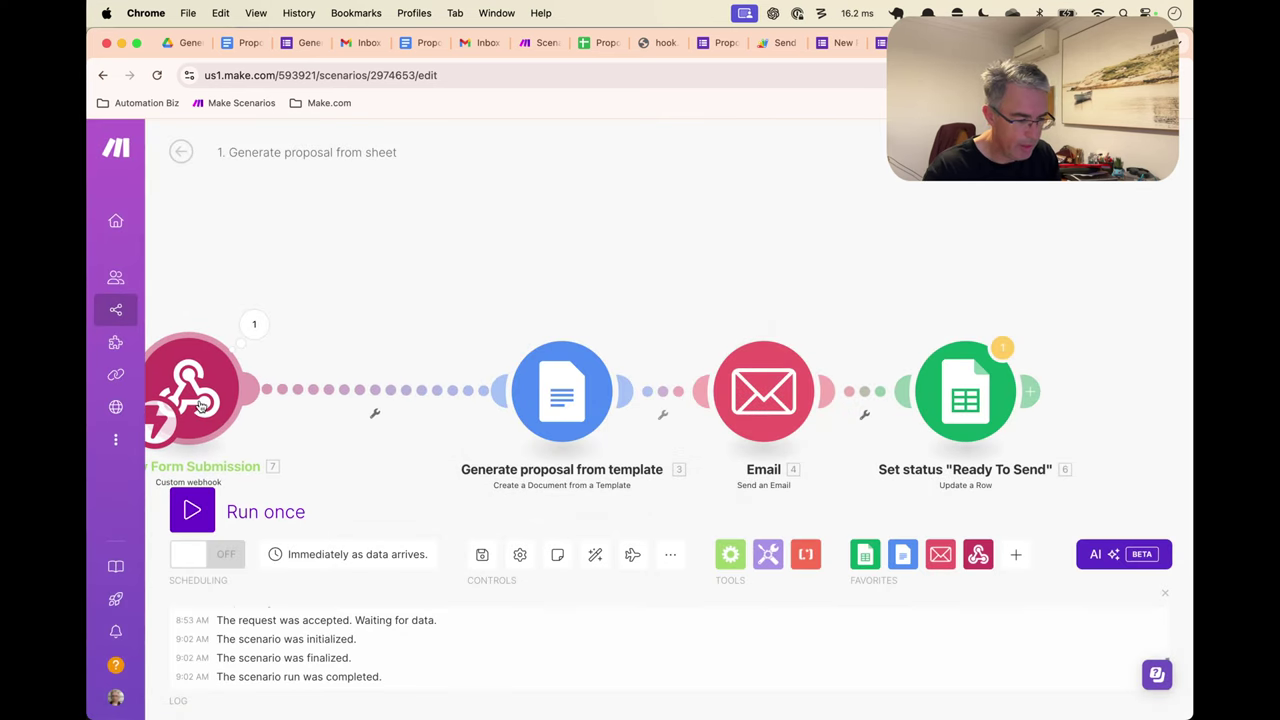
right_click(425, 390)
Insert a Google Sheets Add a Row module before Generate proposal from template
left_click(488, 497)
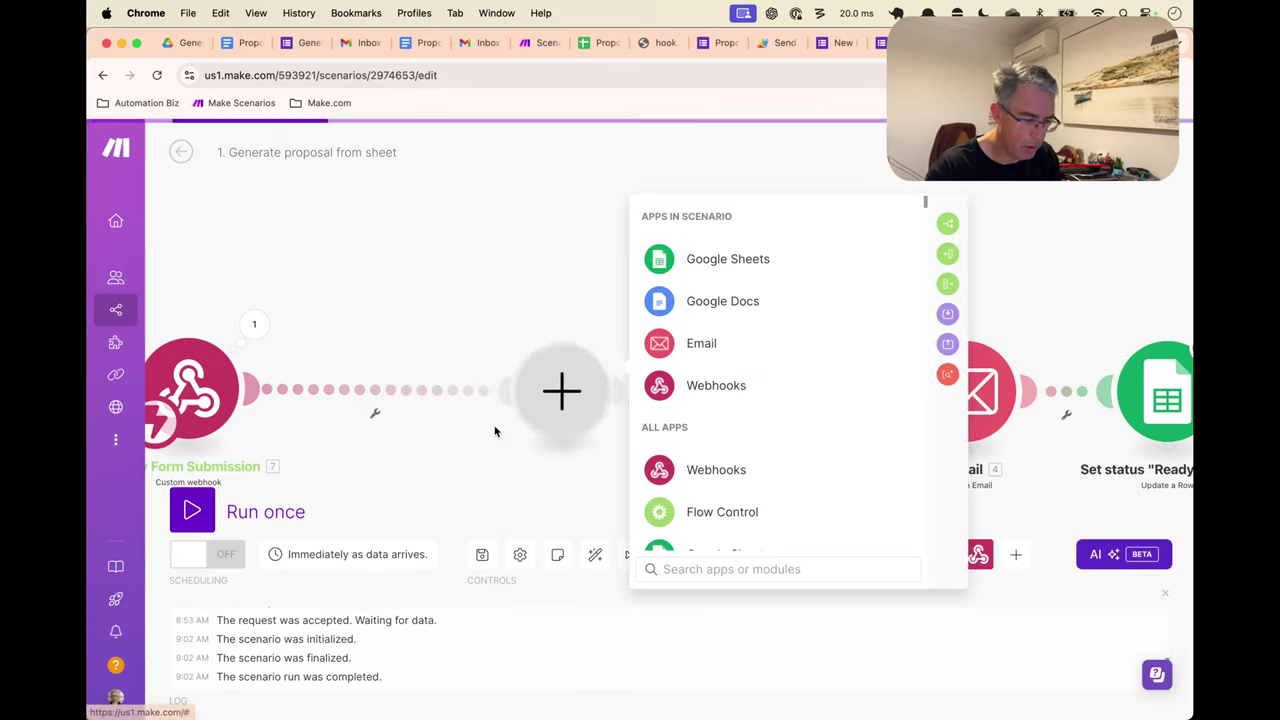
left_click(766, 260)
scroll(776, 425, "down", 2)
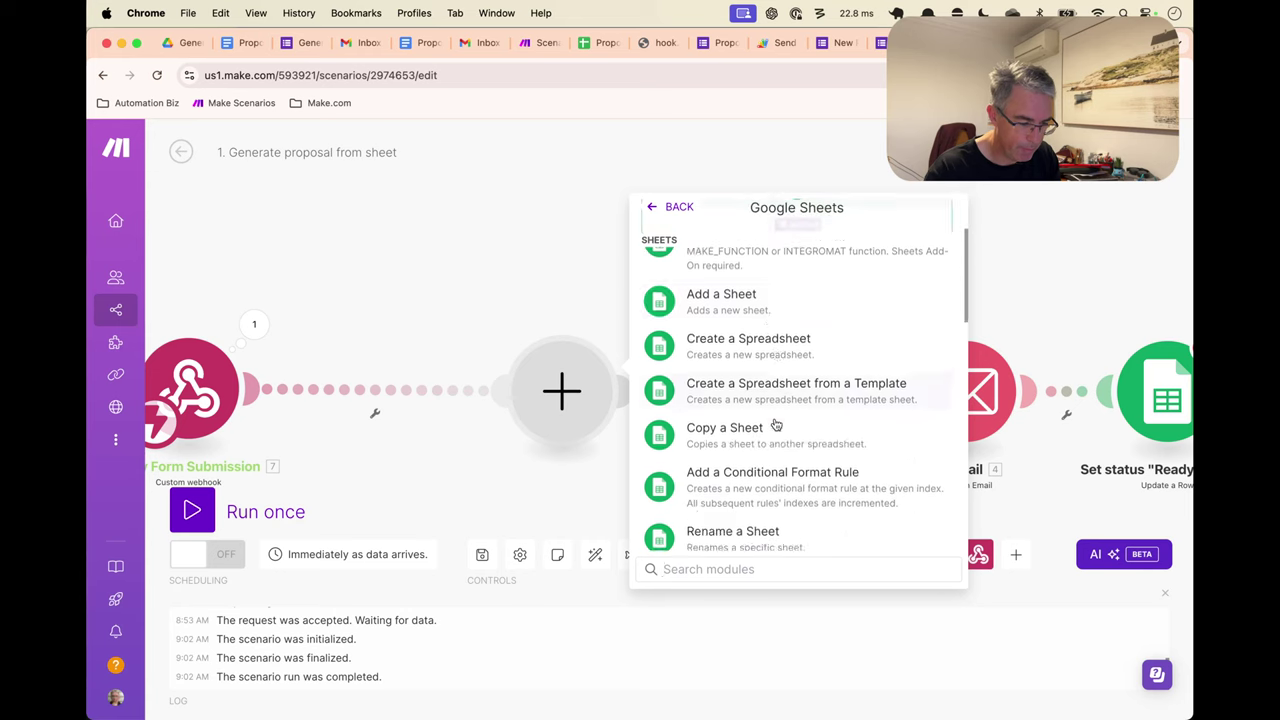
scroll(776, 425, "down", 3)
scroll(770, 465, "down", 5)
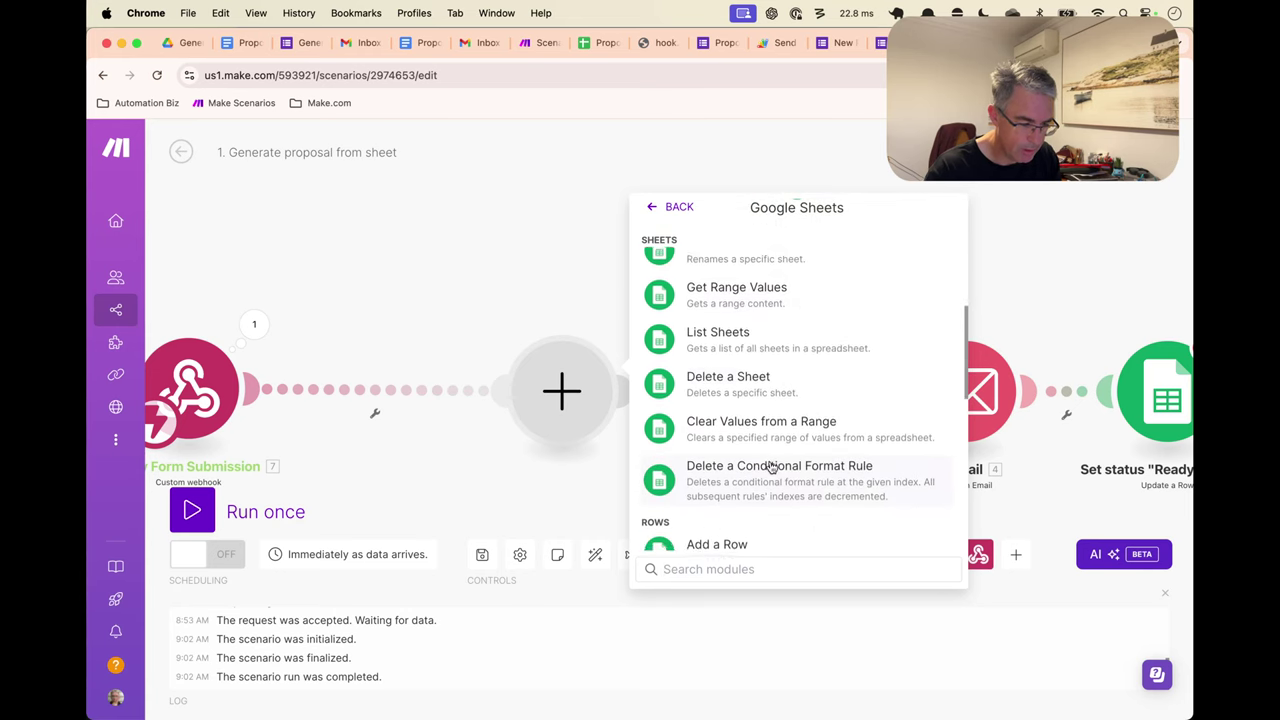
left_click(763, 459)
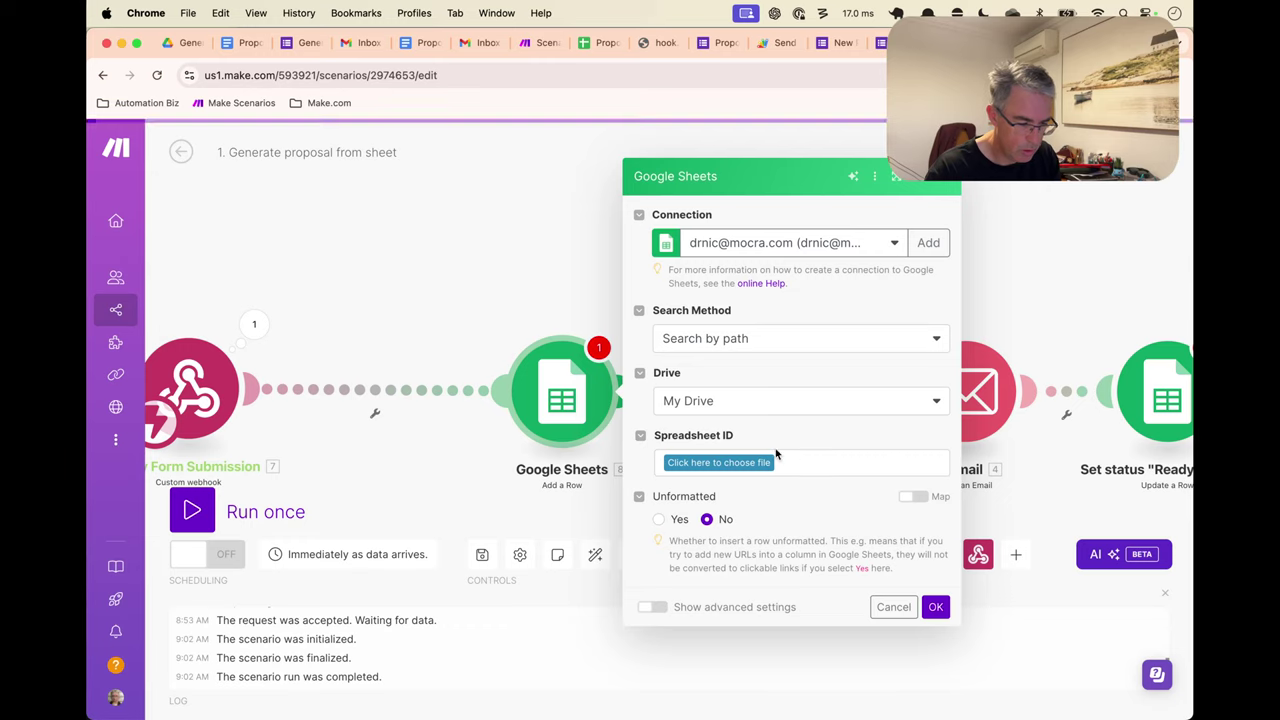
Set its spreadsheet to Tutorials / Generated Proposals / Proposal Inputs
left_click(745, 462)
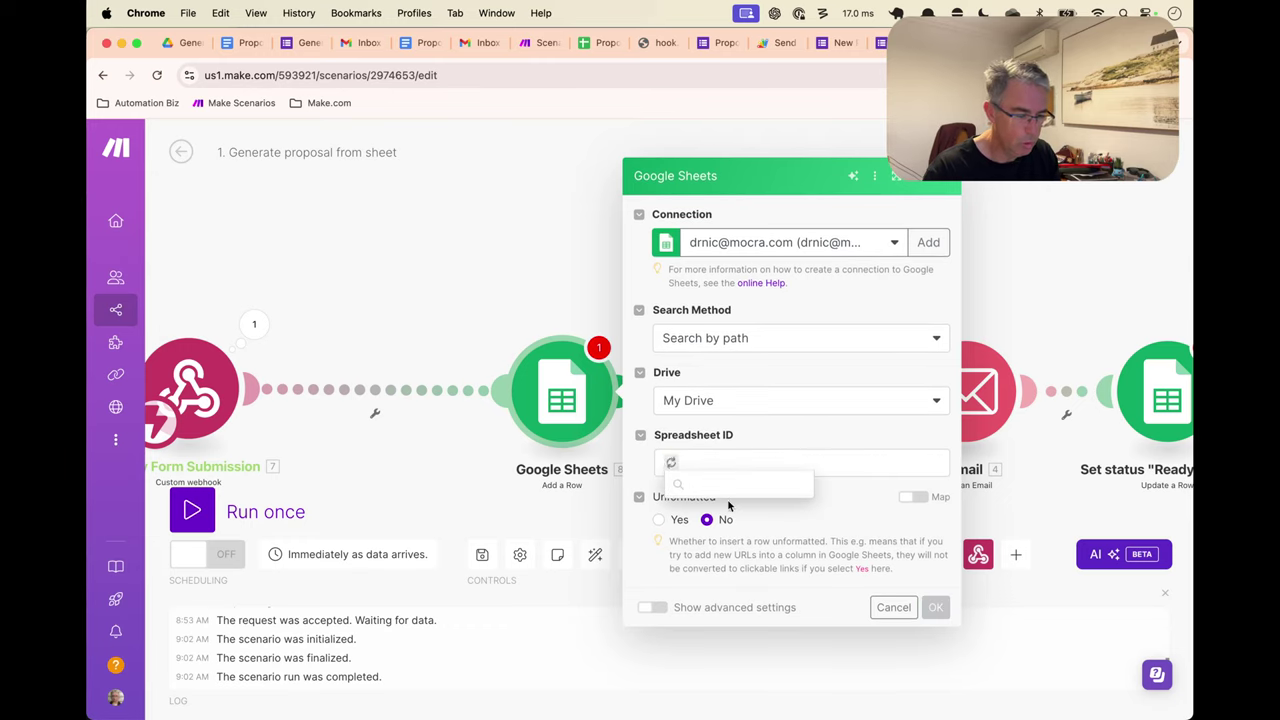
scroll(720, 505, "down", 1)
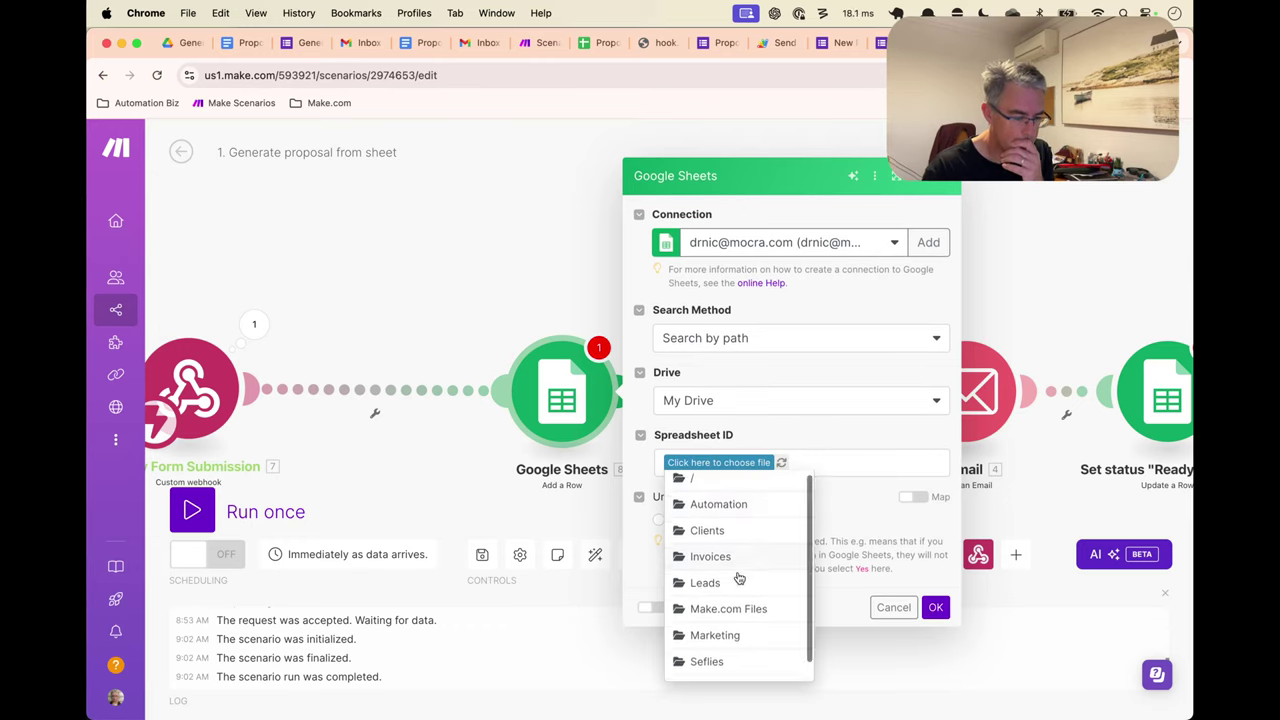
left_click(711, 668)
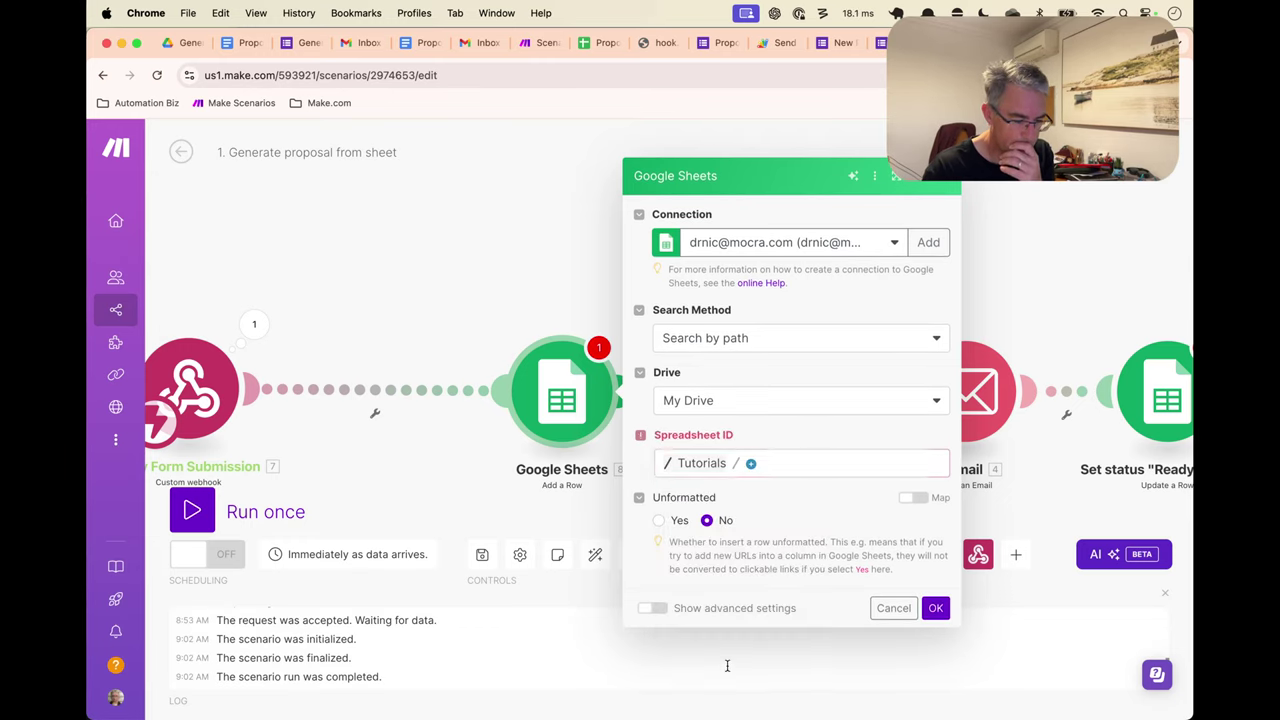
left_click(750, 462)
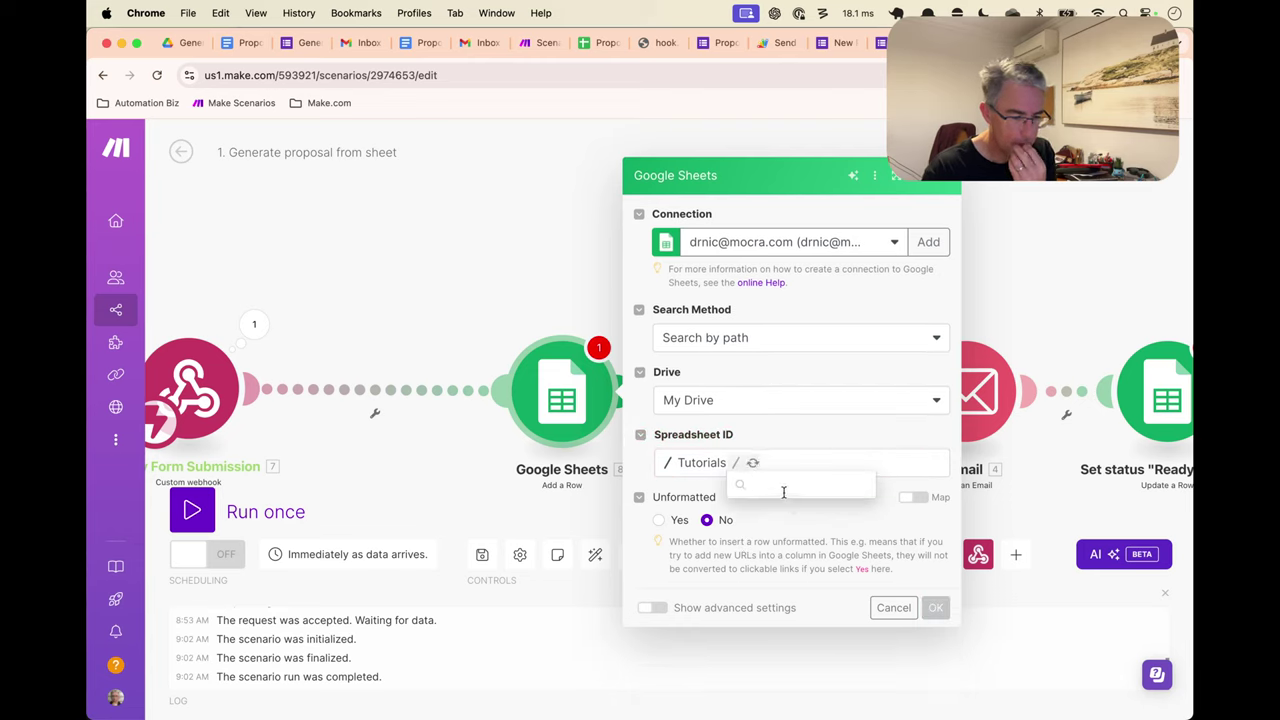
left_click(790, 509)
left_click(875, 470)
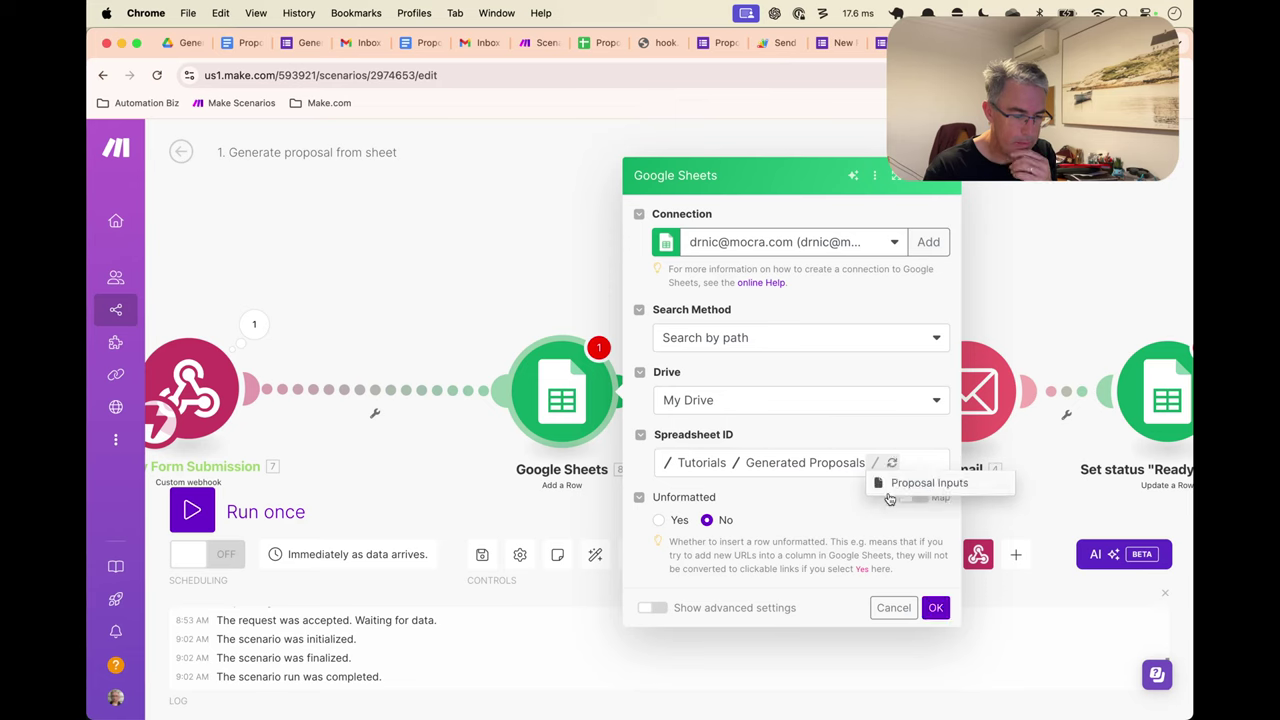
left_click(895, 487)
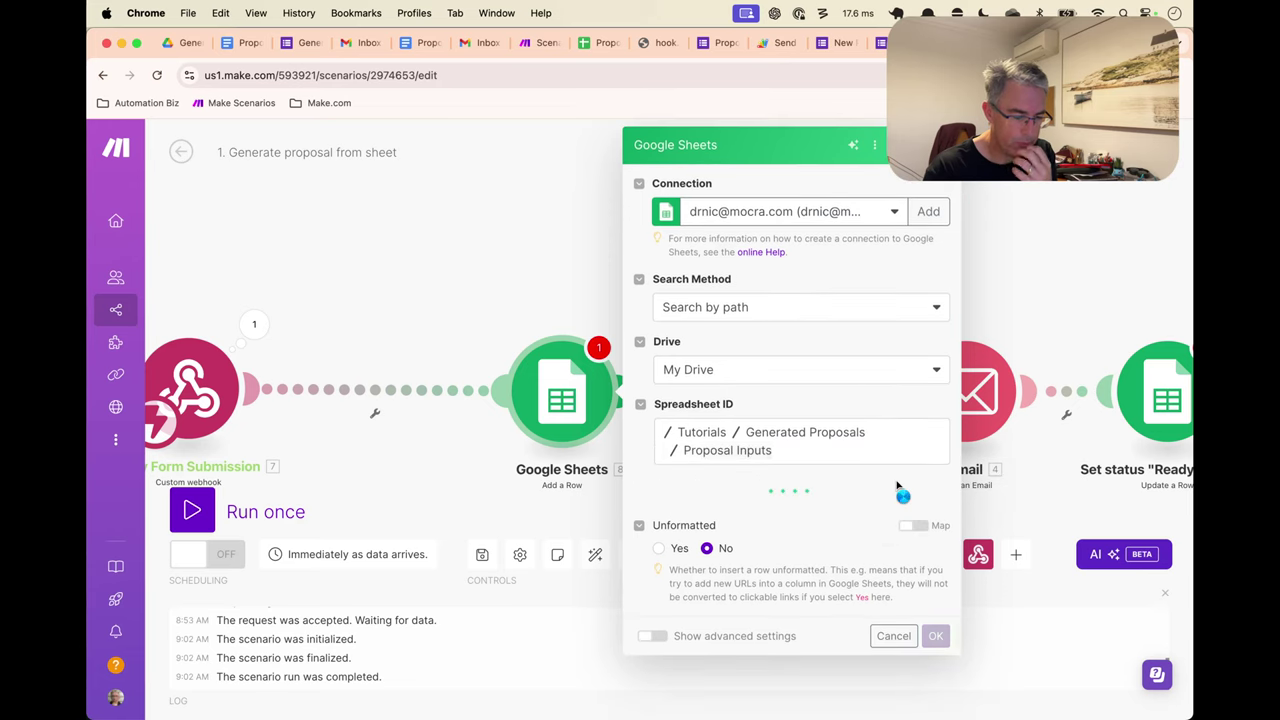
left_click(760, 508)
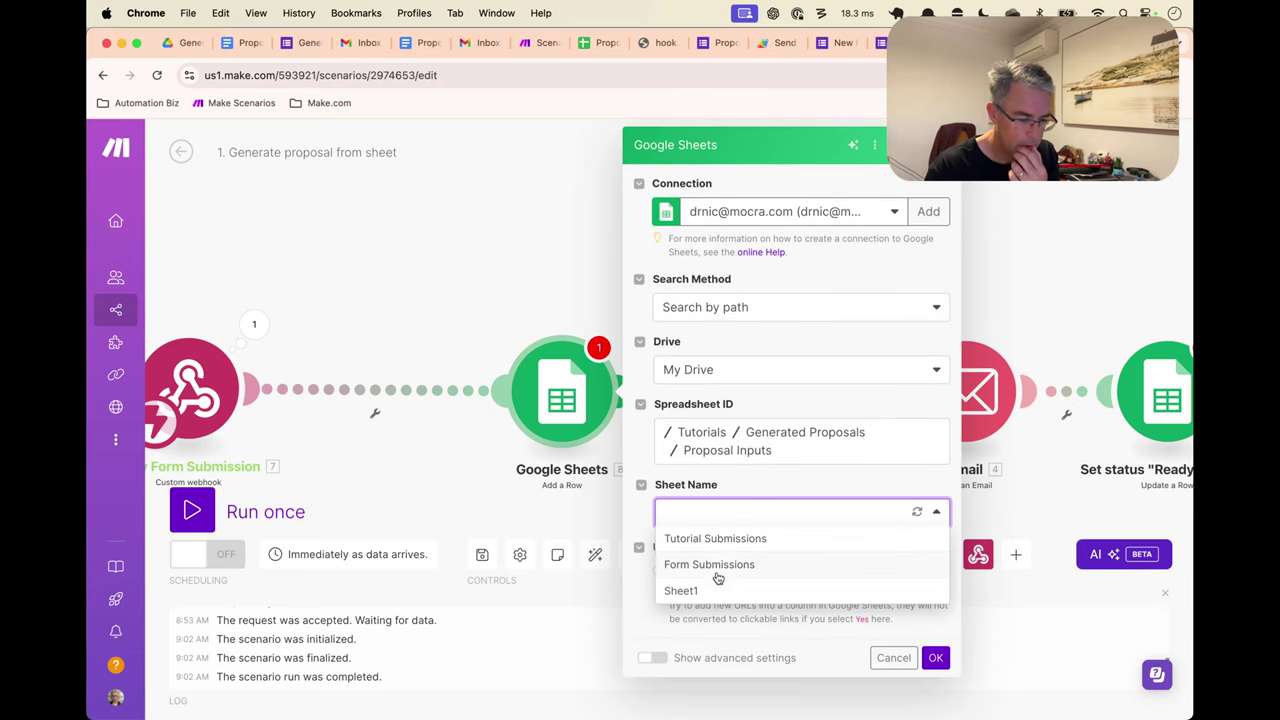
Target Sheet1 and map First Name, Proposal Summary, Proposal Outline and Contact Email into columns A–D
left_click(681, 591)
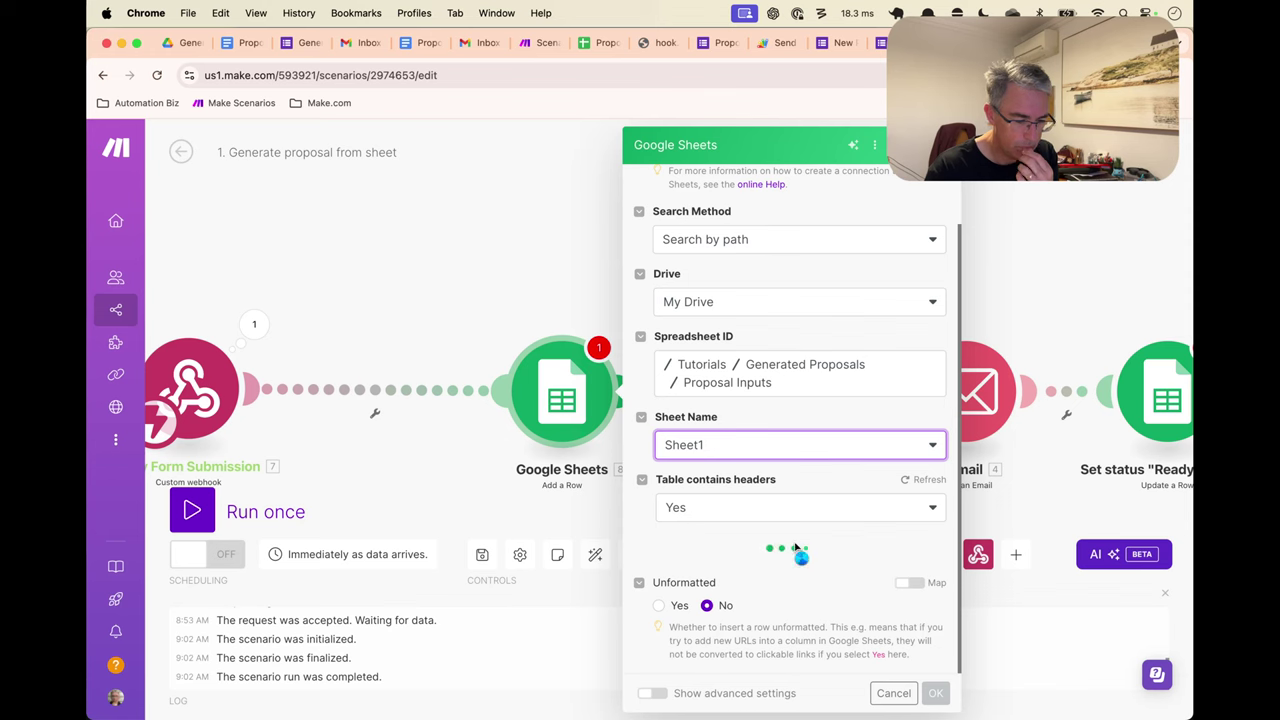
scroll(794, 540, "down", 5)
left_click(754, 343)
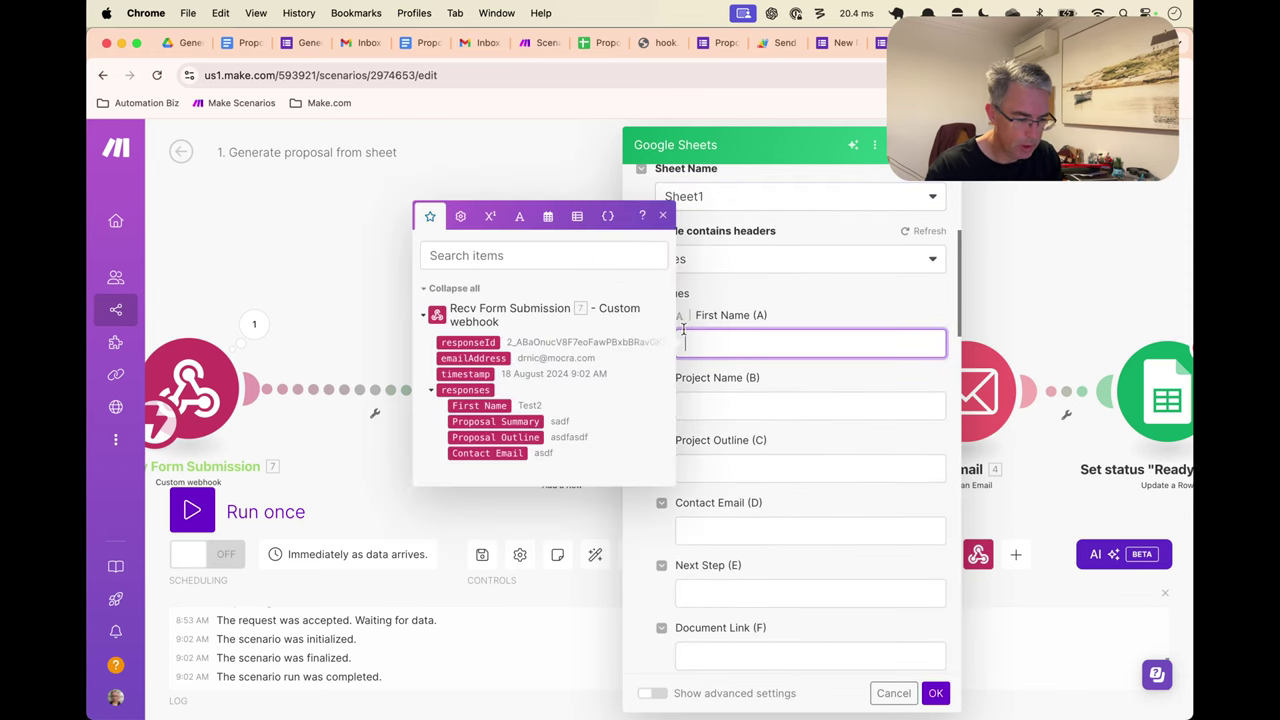
left_click(479, 405)
left_click(685, 406)
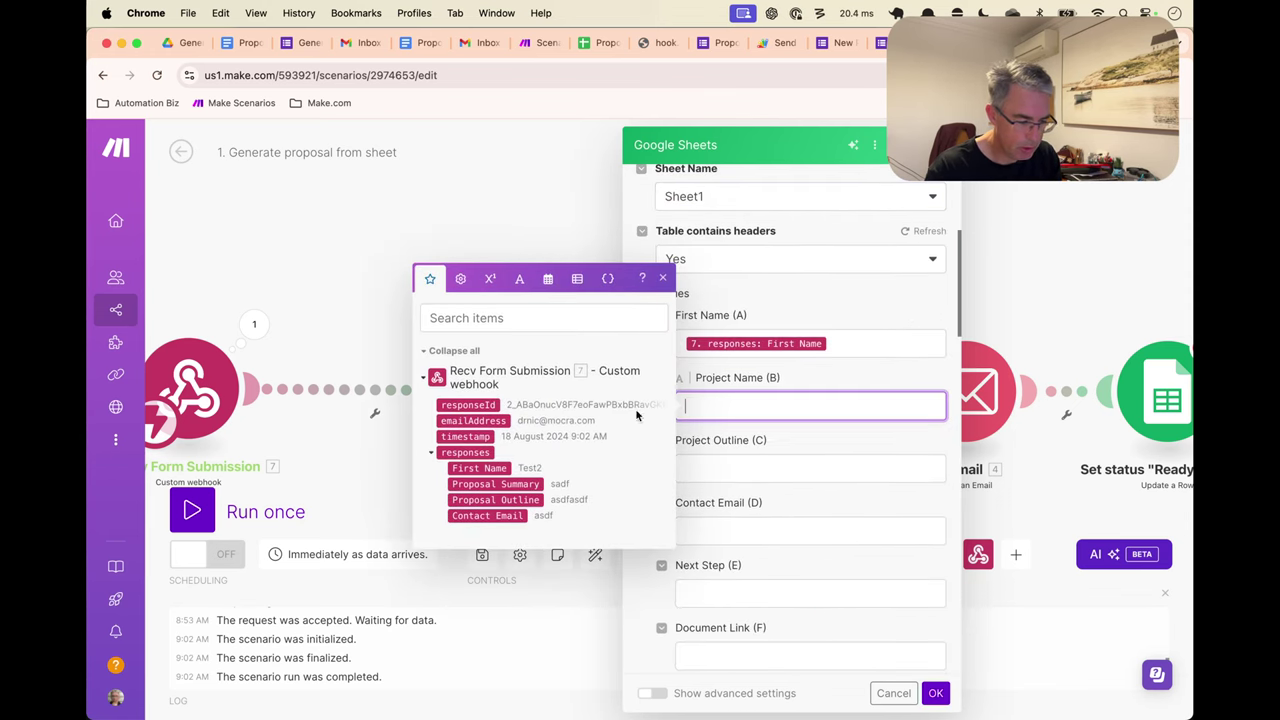
left_click(524, 484)
left_click(722, 470)
left_click(535, 562)
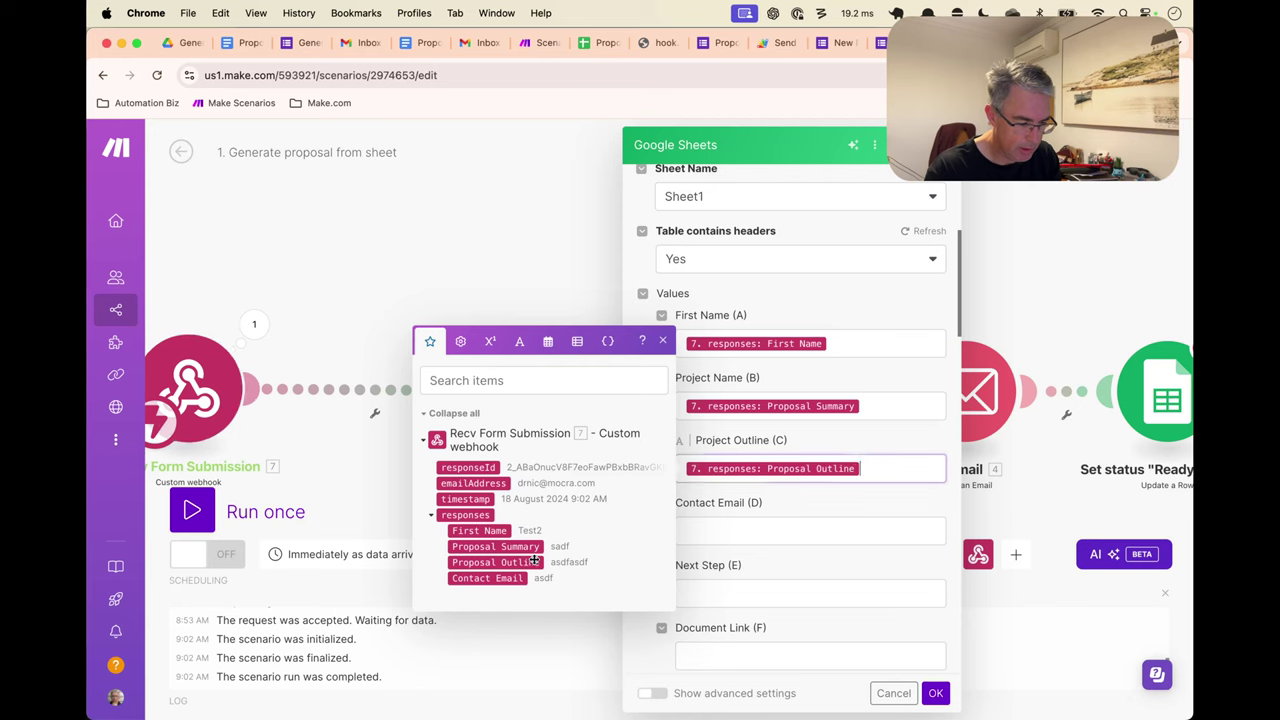
left_click(760, 531)
left_click(470, 641)
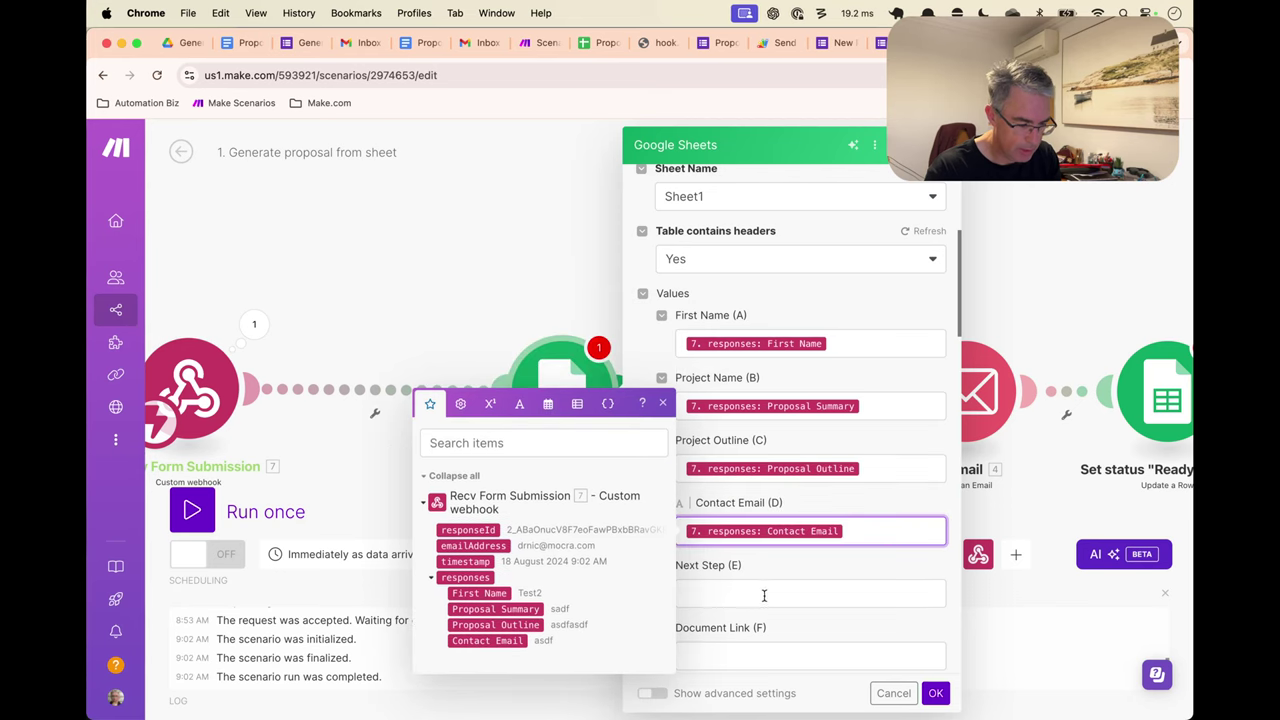
Set Status (G) to 'Form Submitted', map emailAddress into column K, and save the module
scroll(780, 568, "down", 5)
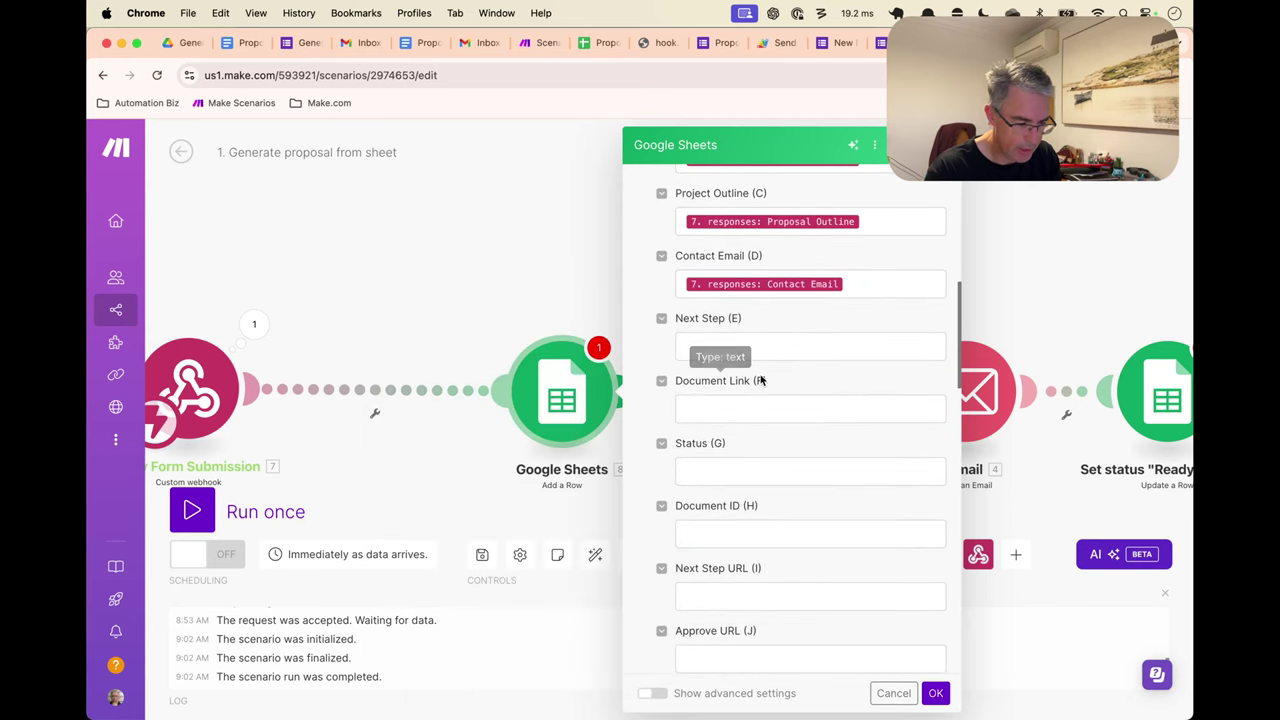
left_click(741, 461)
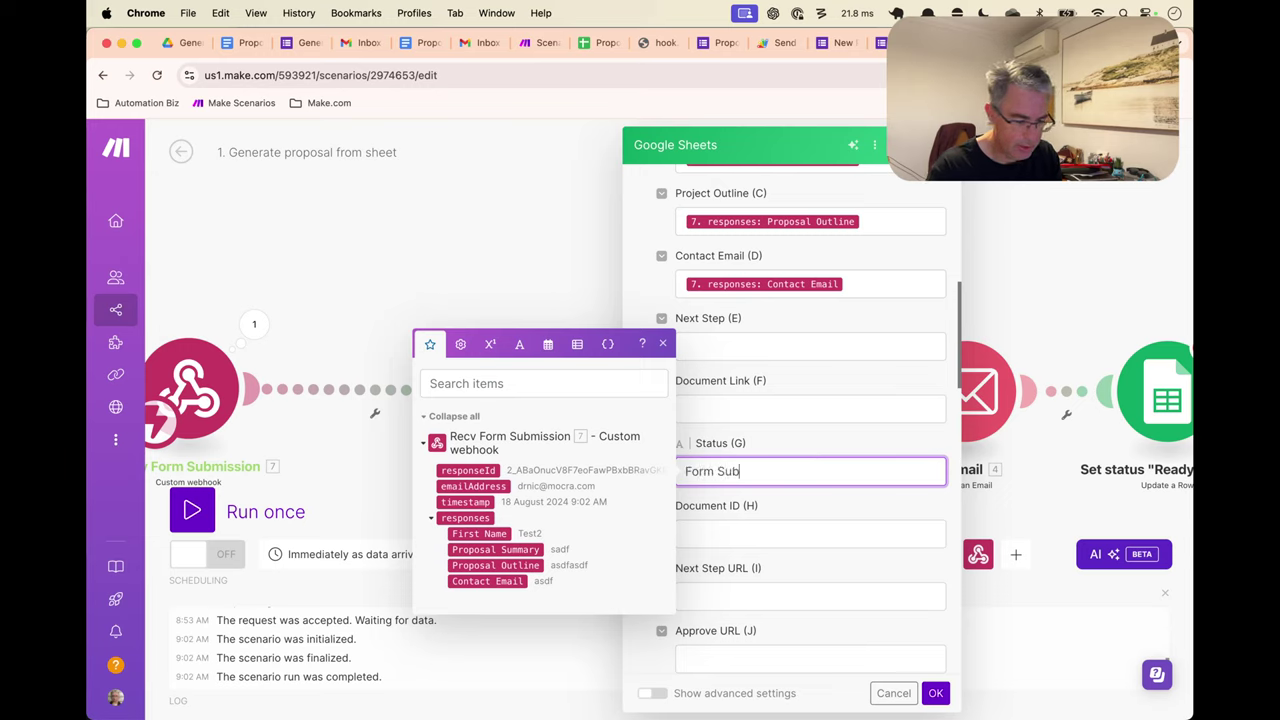
type("Form Submitted")
left_click(862, 452)
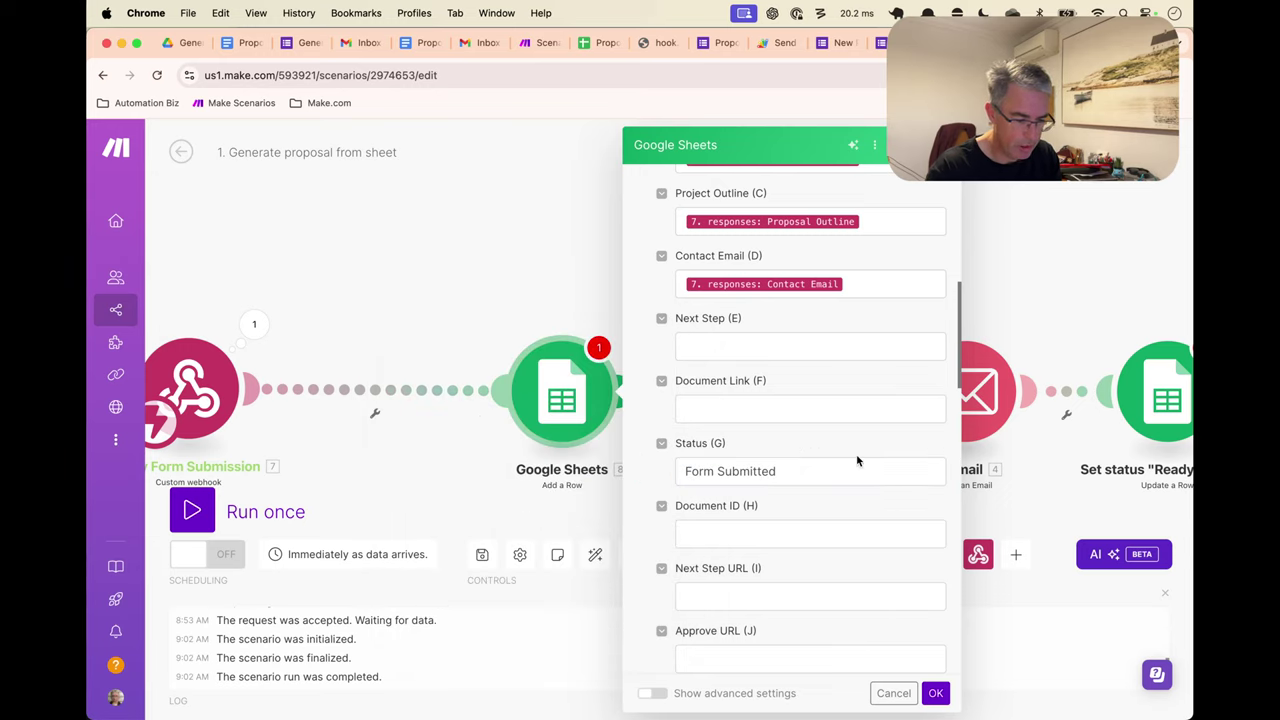
scroll(864, 573, "up", 5)
scroll(864, 573, "up", 5)
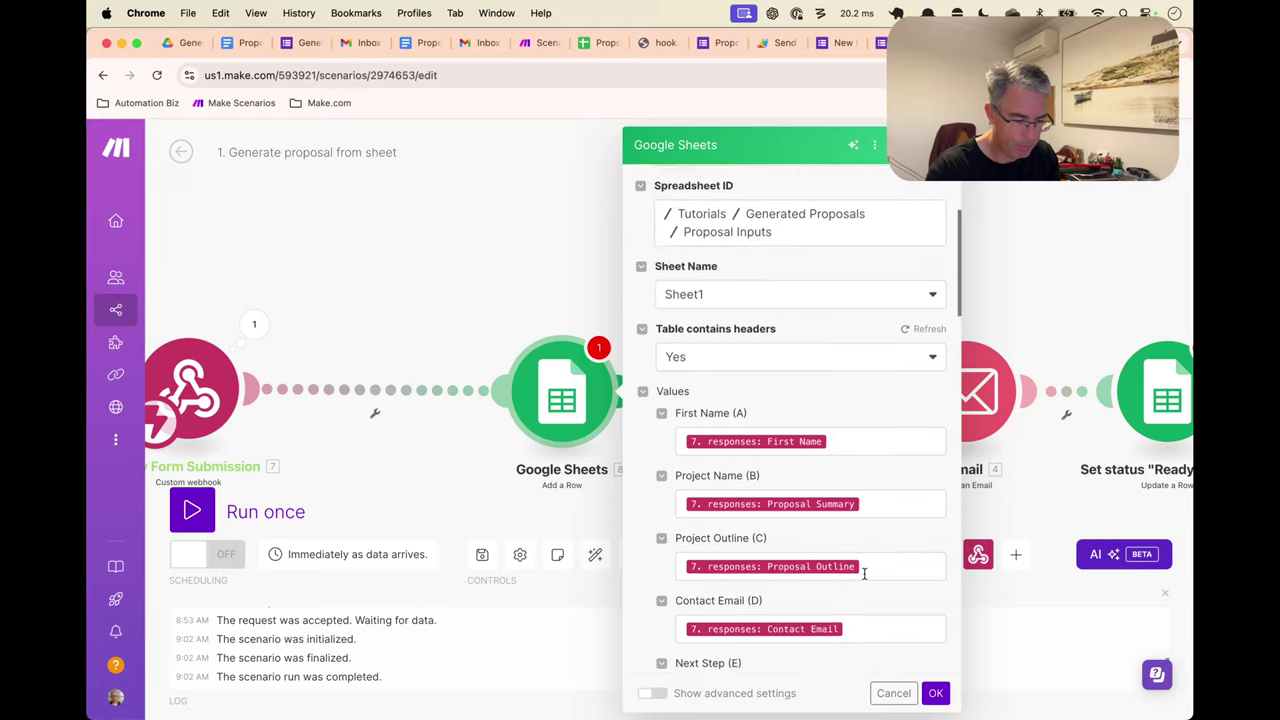
scroll(864, 573, "down", 10)
scroll(864, 573, "down", 2)
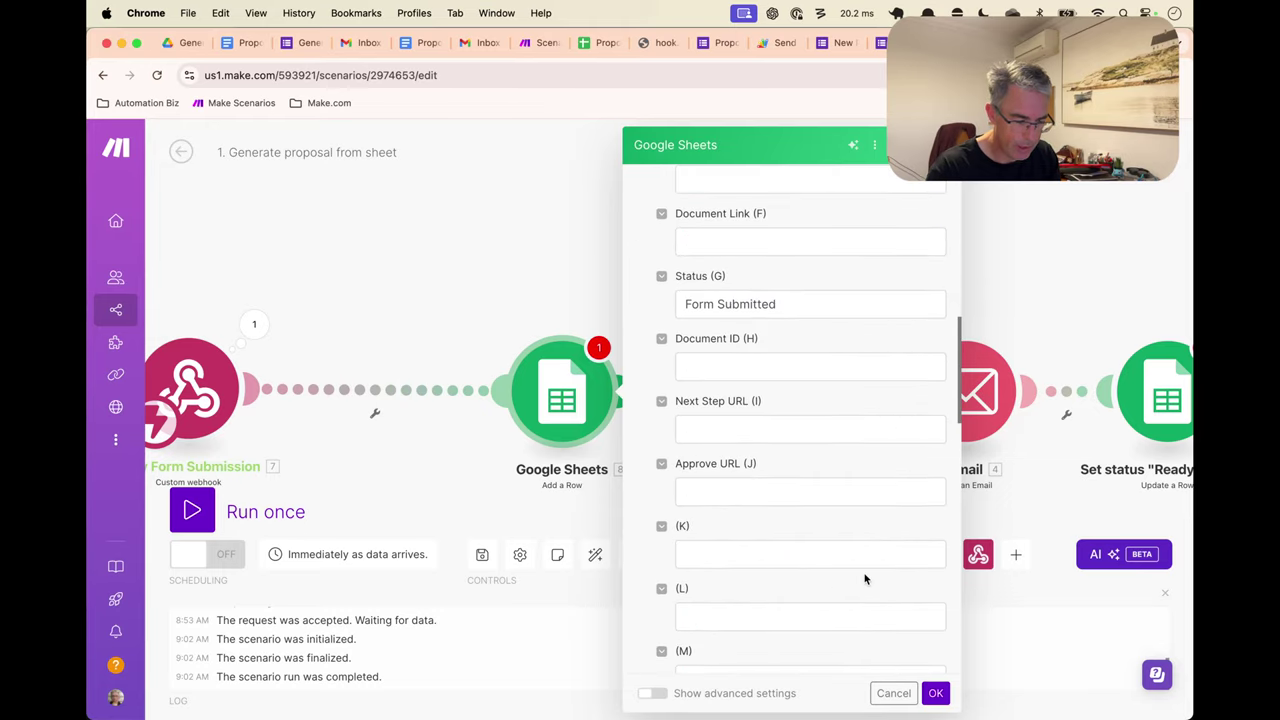
scroll(796, 313, "up", 1)
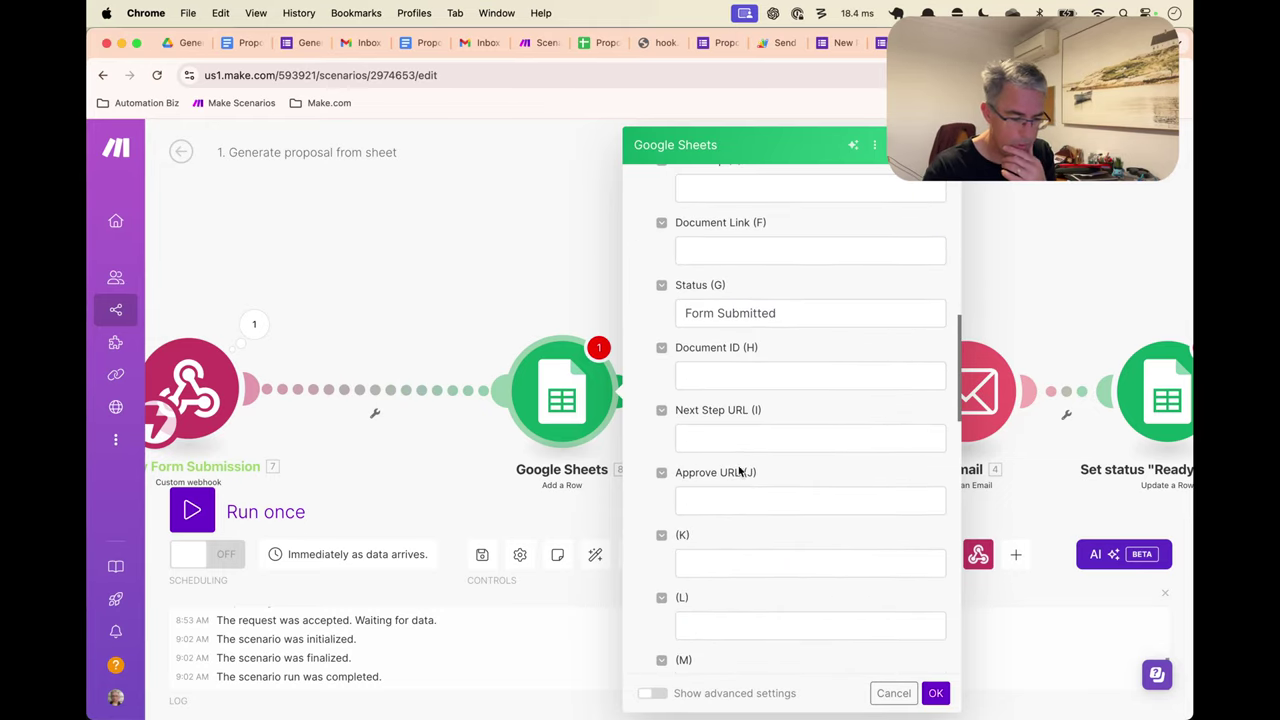
scroll(737, 530, "up", 1)
scroll(733, 532, "down", 3)
left_click(729, 505)
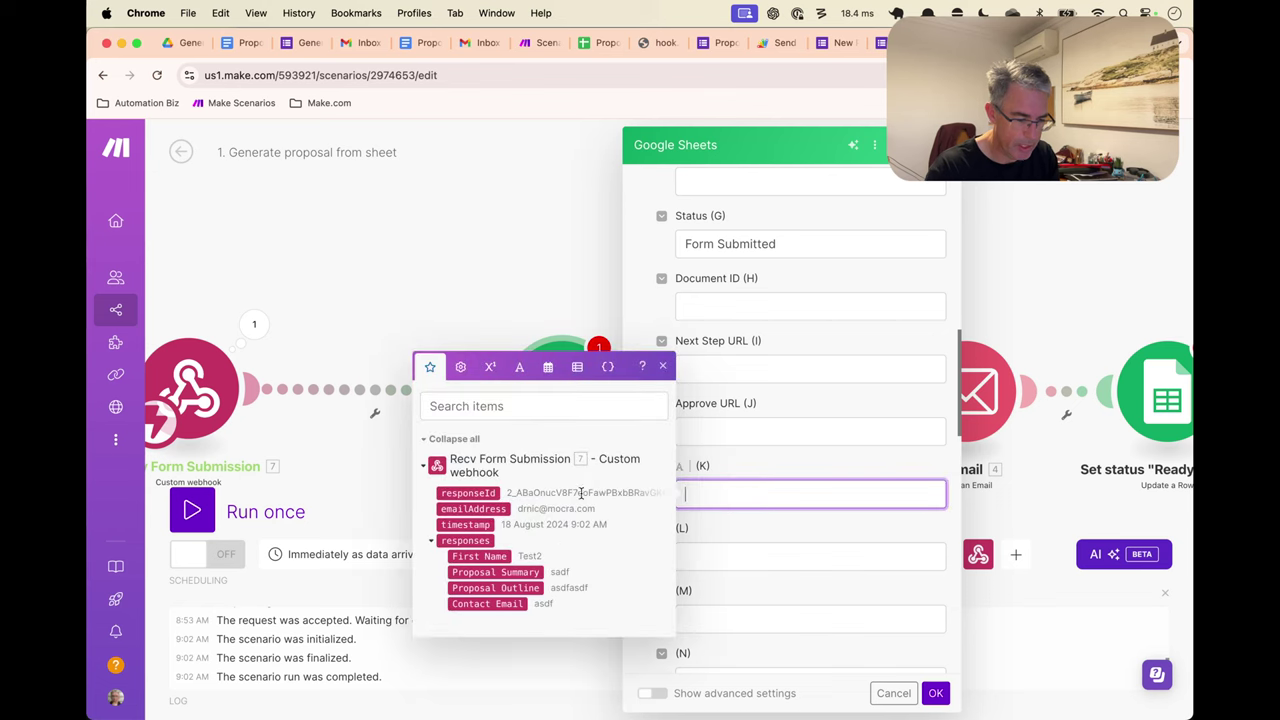
left_click(485, 508)
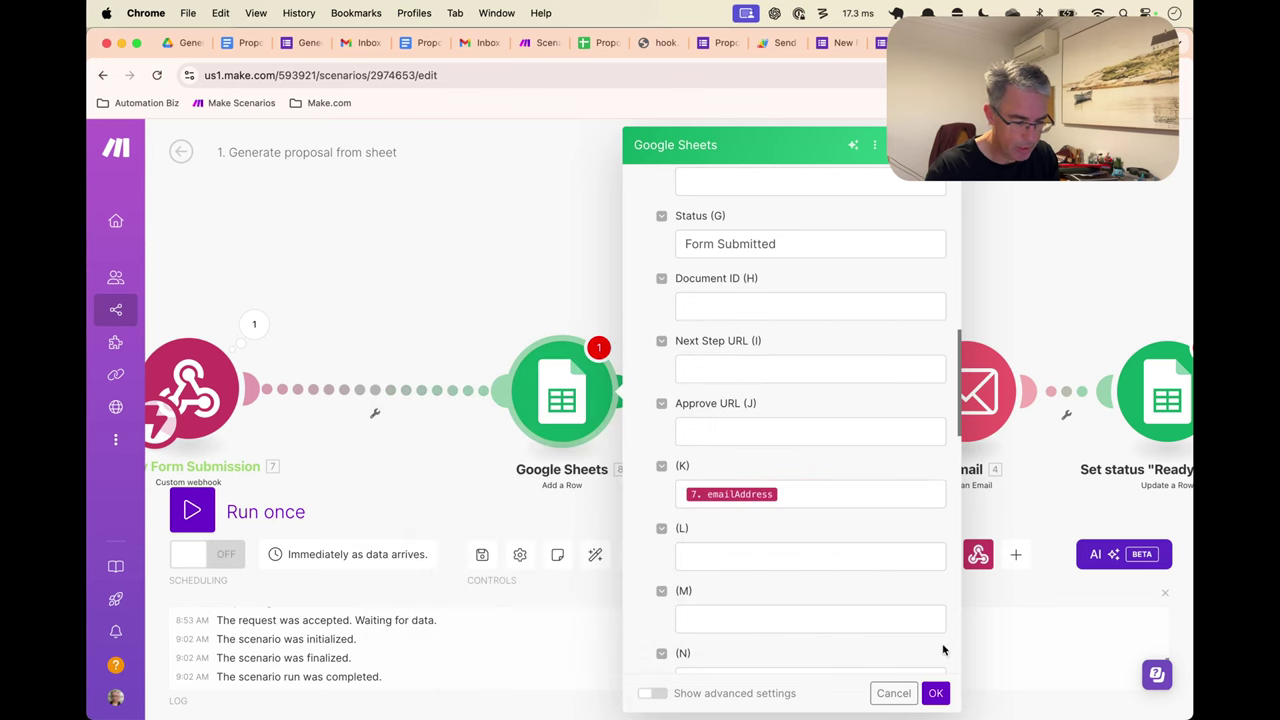
left_click(935, 693)
Rename the module 'Copy Form to Sheet' and auto-align the scenario's modules
right_click(580, 418)
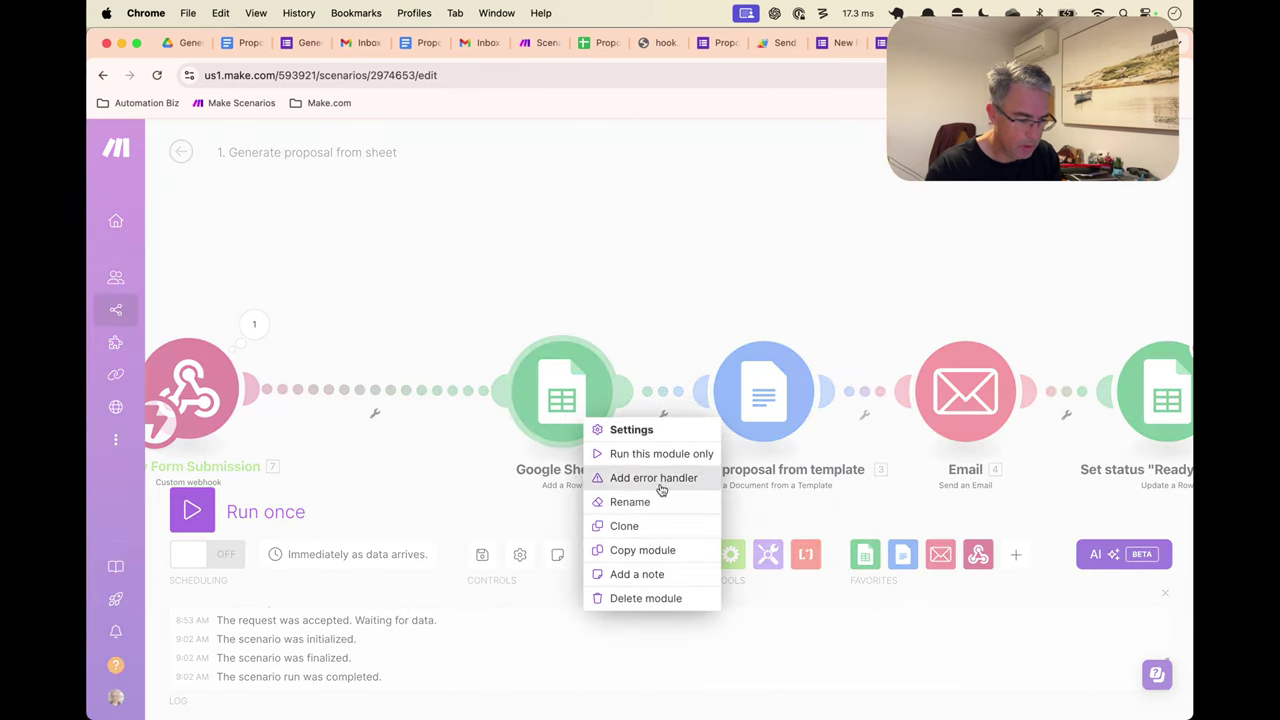
left_click(660, 500)
type("Copy Fo")
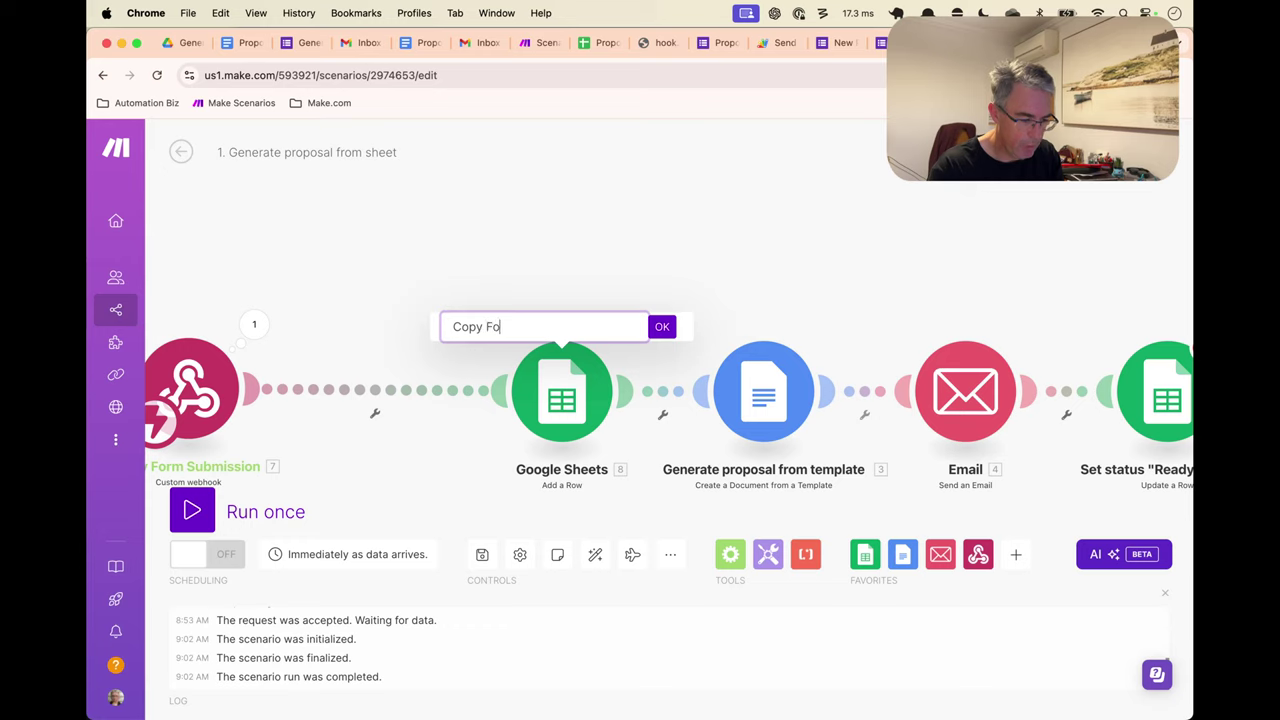
type("rm to Sheet")
key("Return")
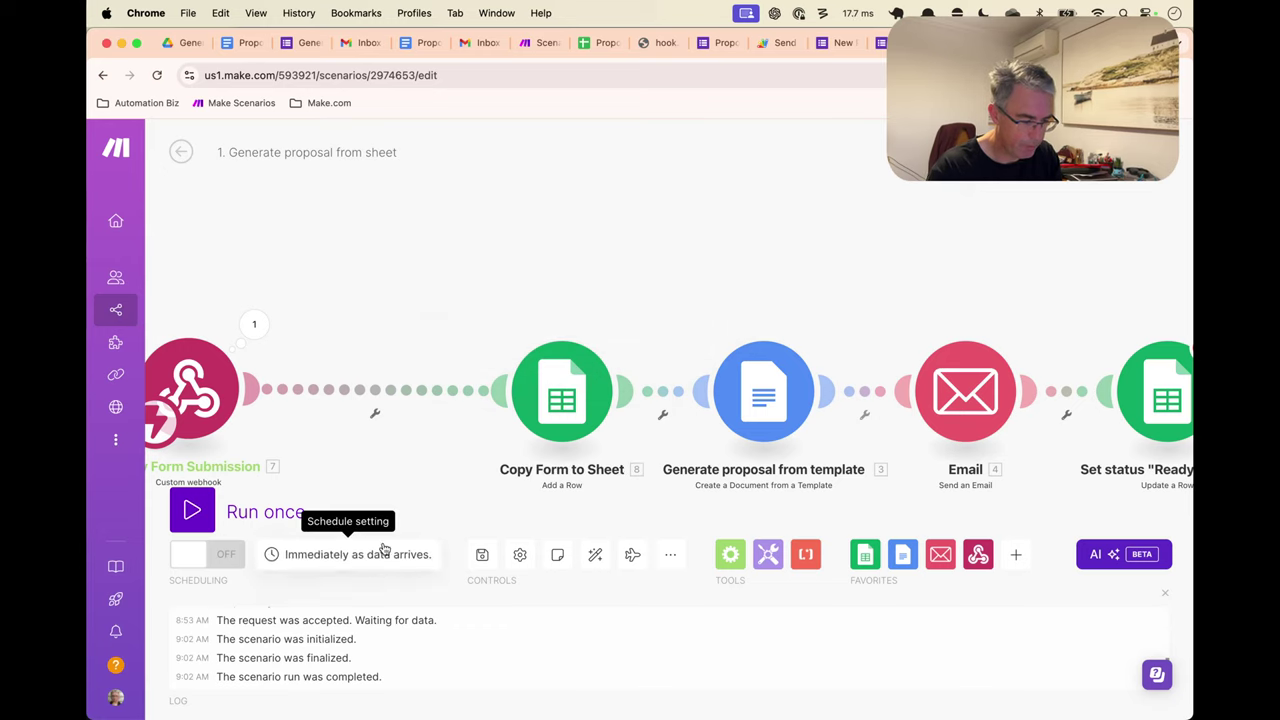
left_click(594, 554)
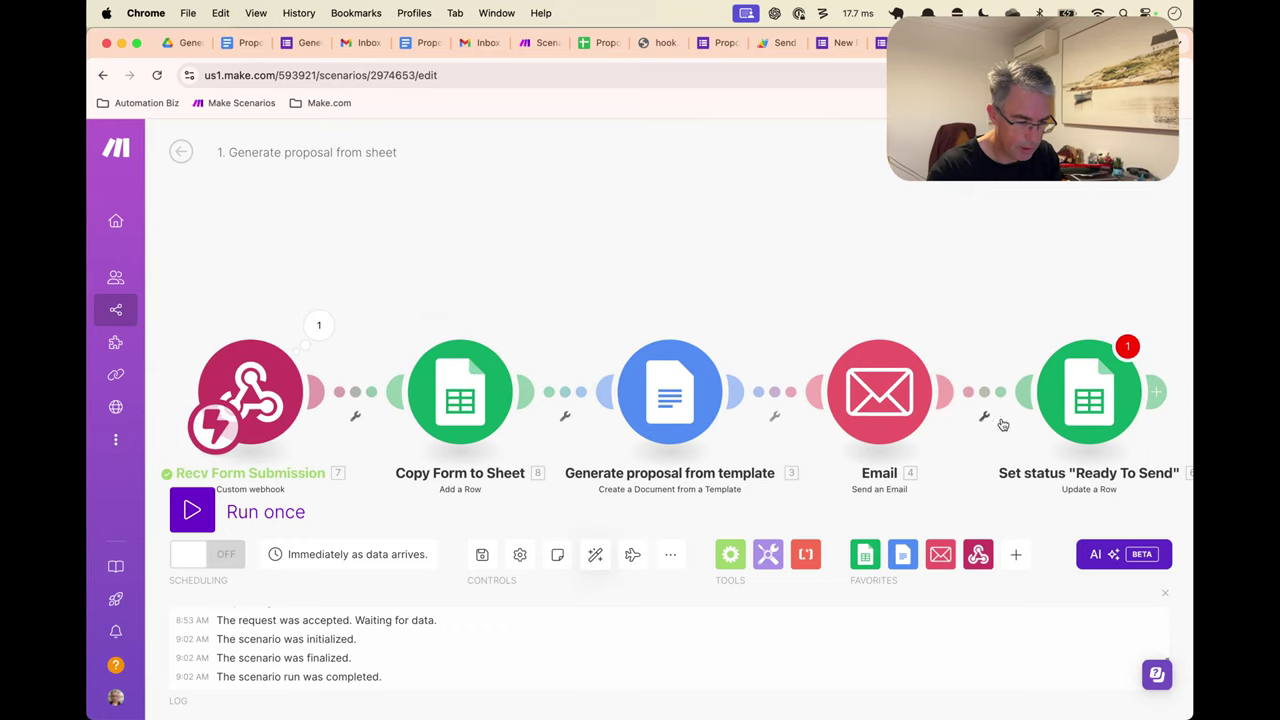
Map Copy Form to Sheet's Row Number into the Set status module's Row number field
left_click(1080, 414)
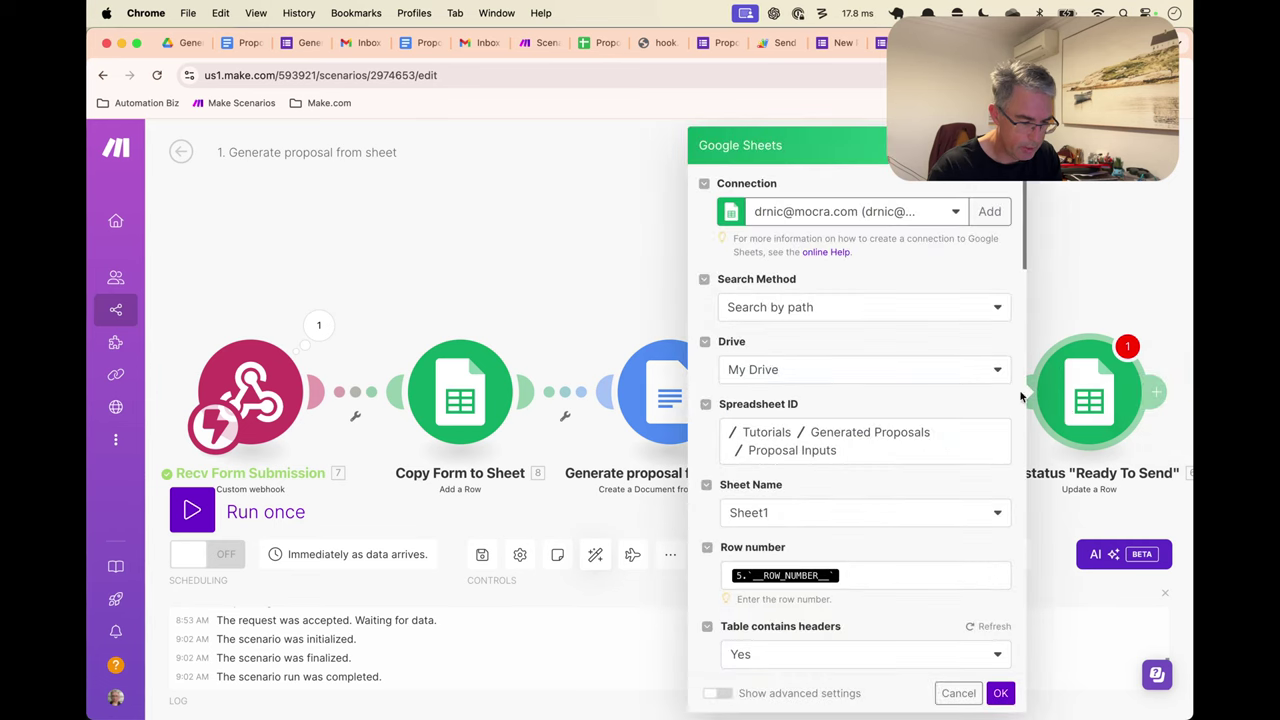
left_click(851, 574)
key("BackSpace")
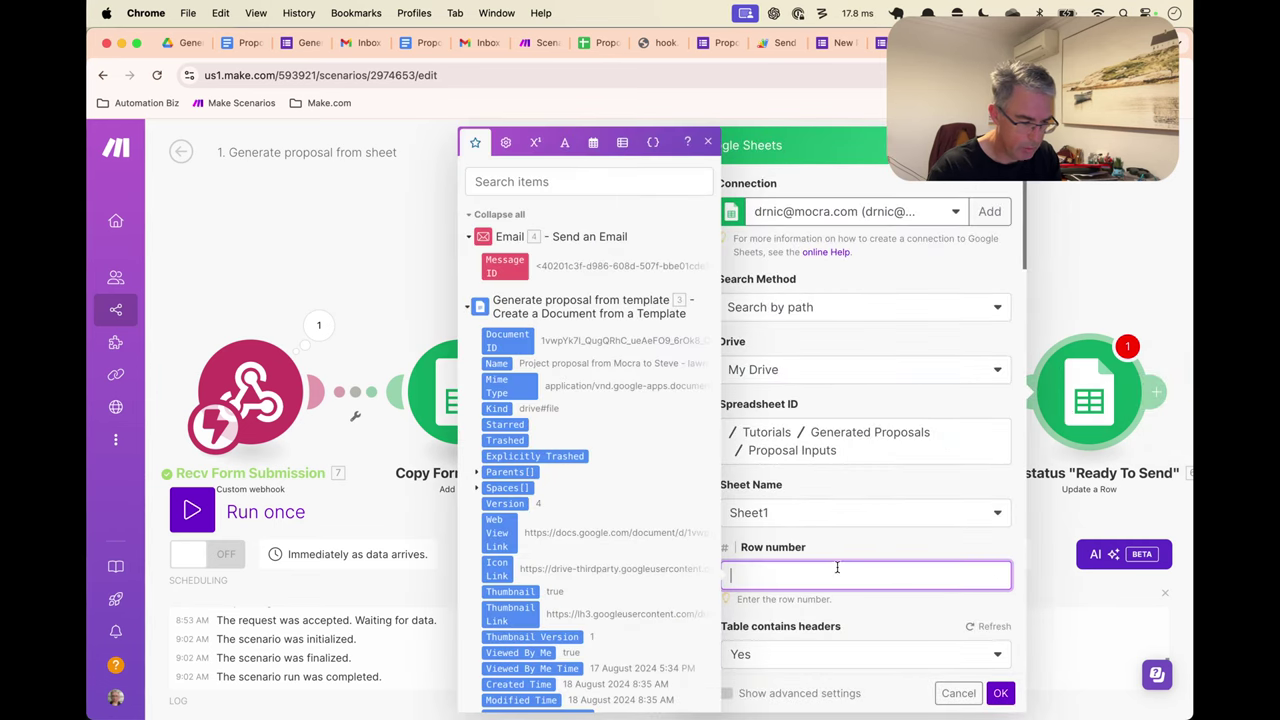
left_click(515, 305)
left_click(513, 507)
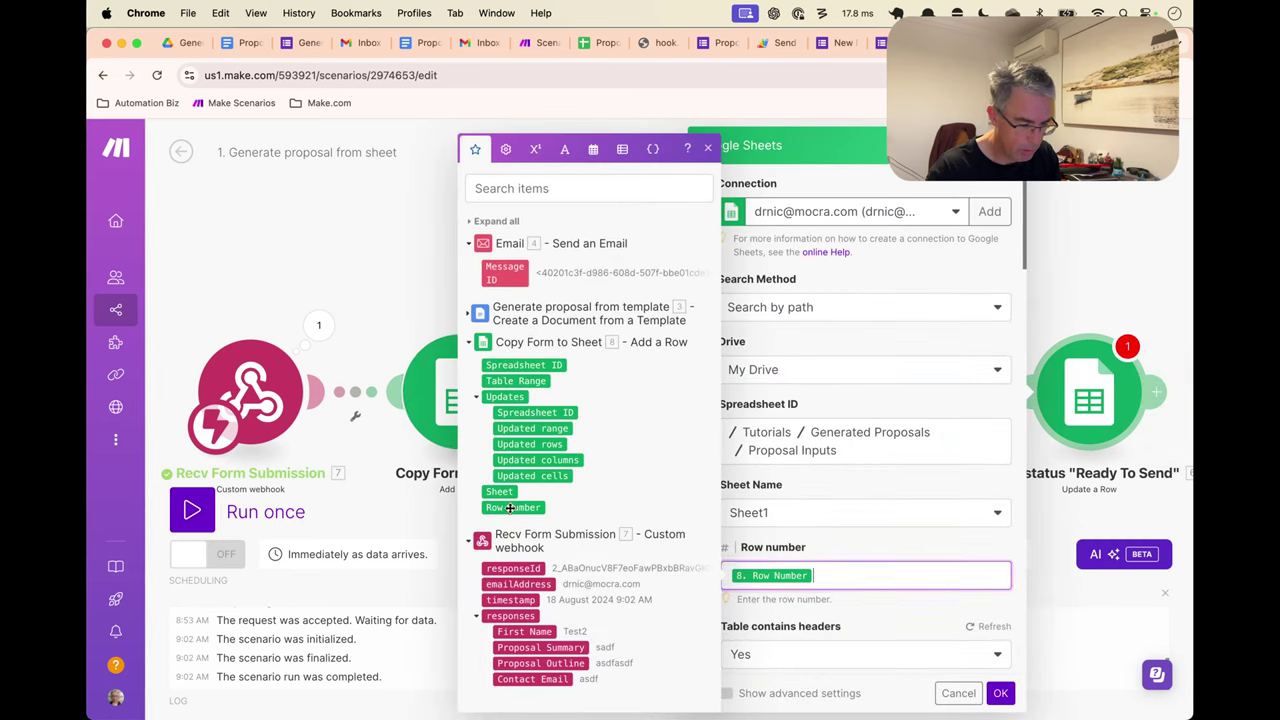
left_click(856, 535)
Use that Row Number in the Next Step hyperlink formula, then save the module and scenario
scroll(860, 510, "down", 10)
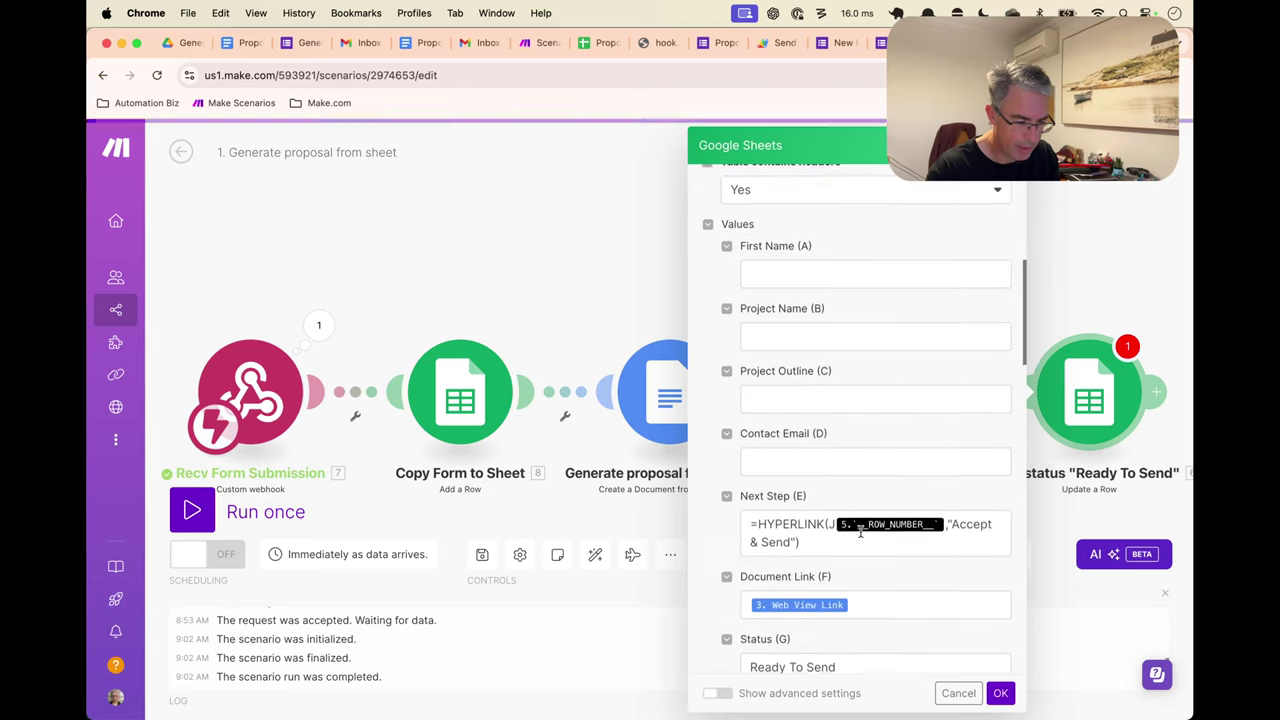
left_click(941, 427)
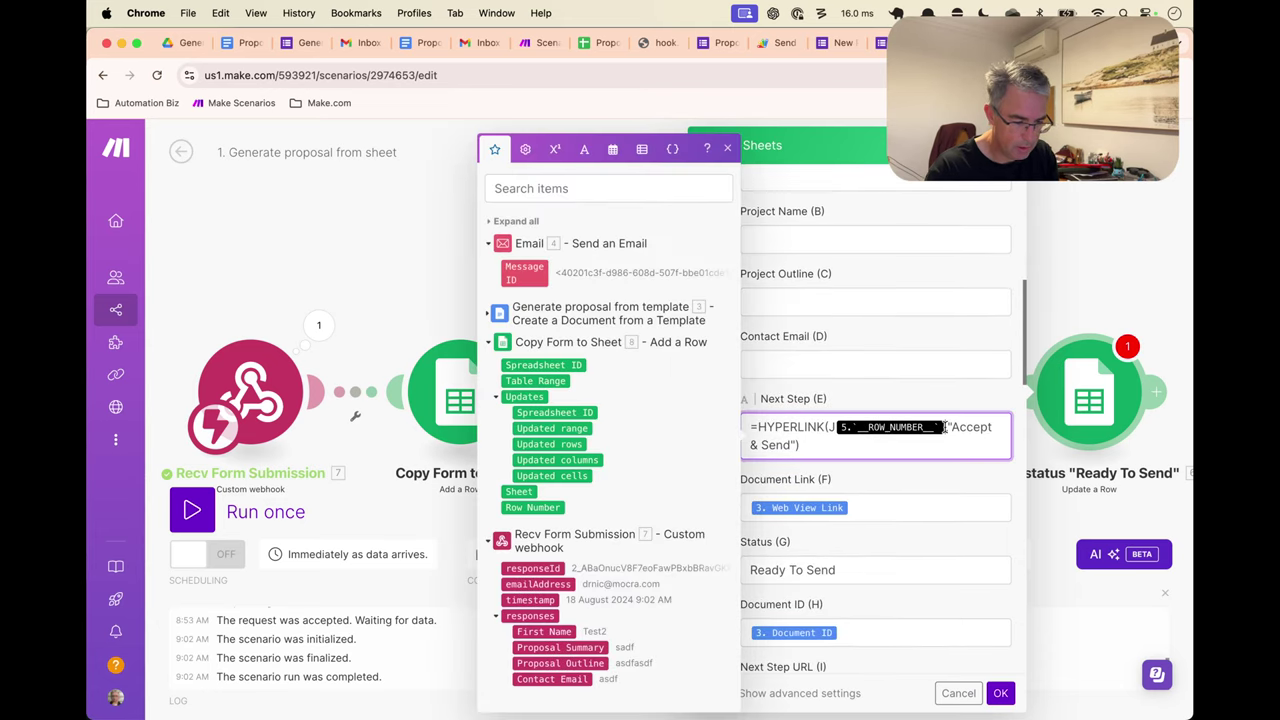
key("BackSpace")
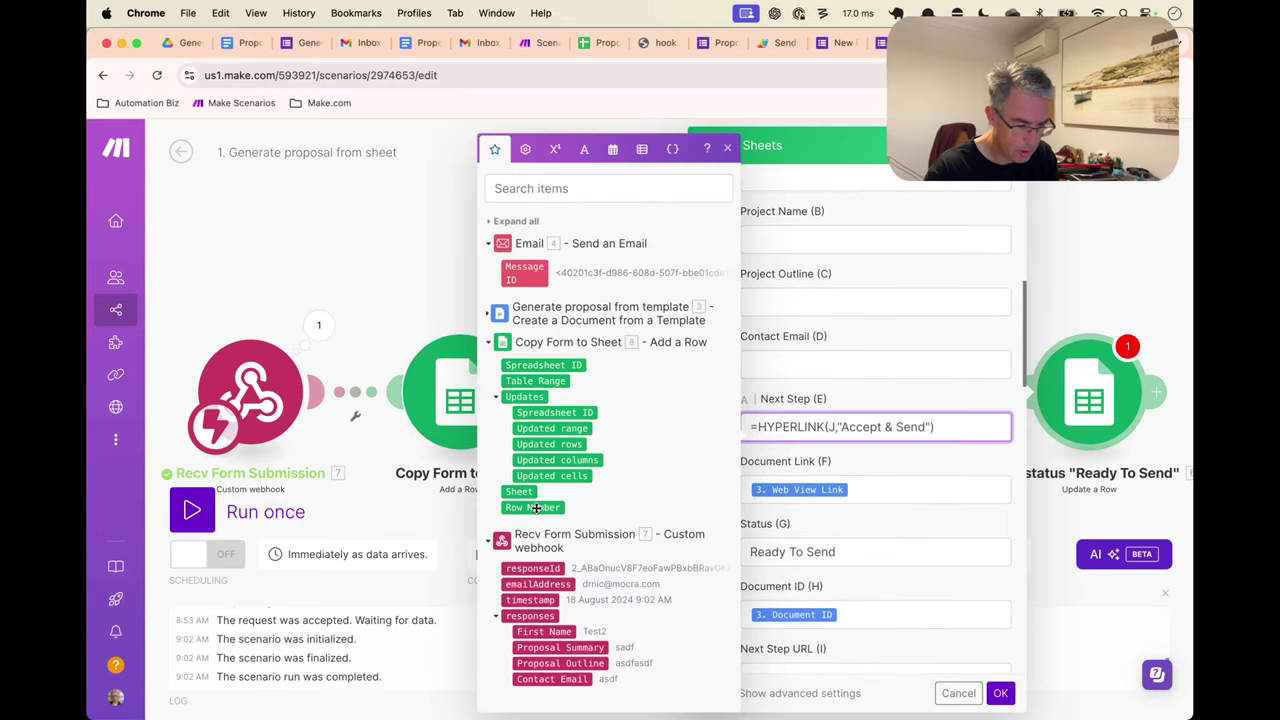
left_click(533, 507)
left_click(895, 486)
scroll(894, 486, "down", 4)
scroll(895, 486, "up", 5)
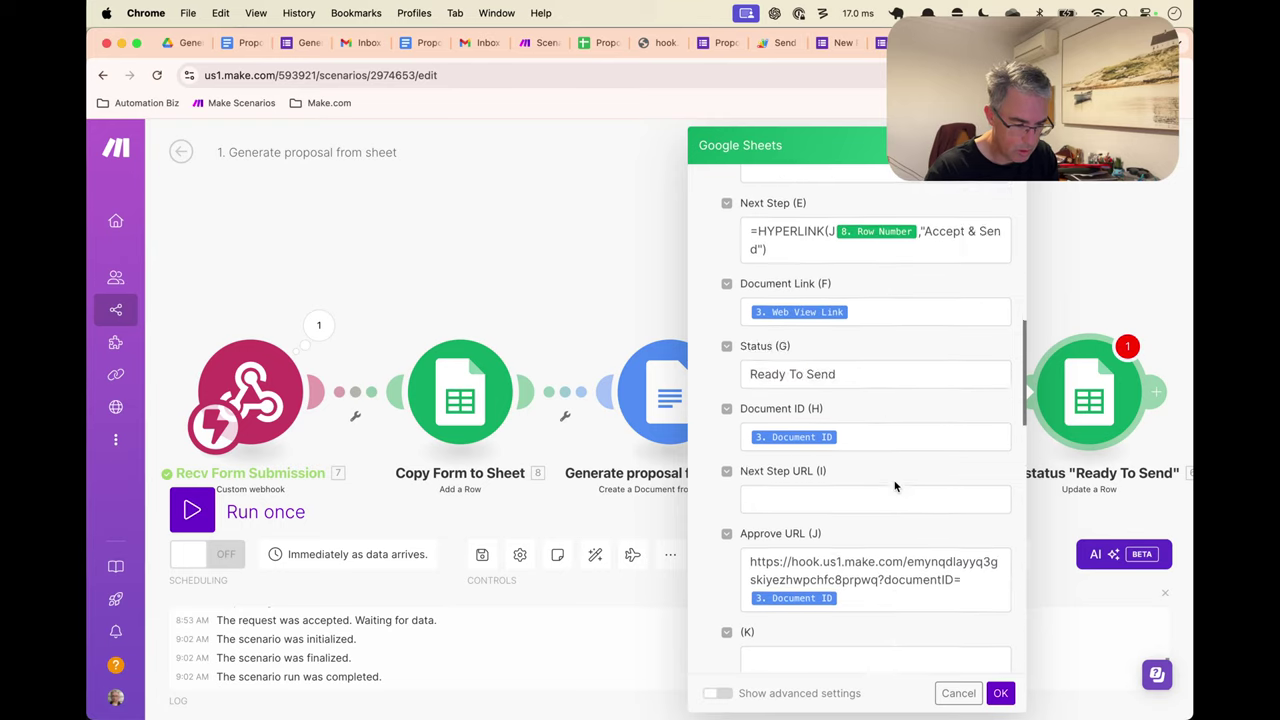
scroll(895, 486, "up", 5)
left_click(1000, 693)
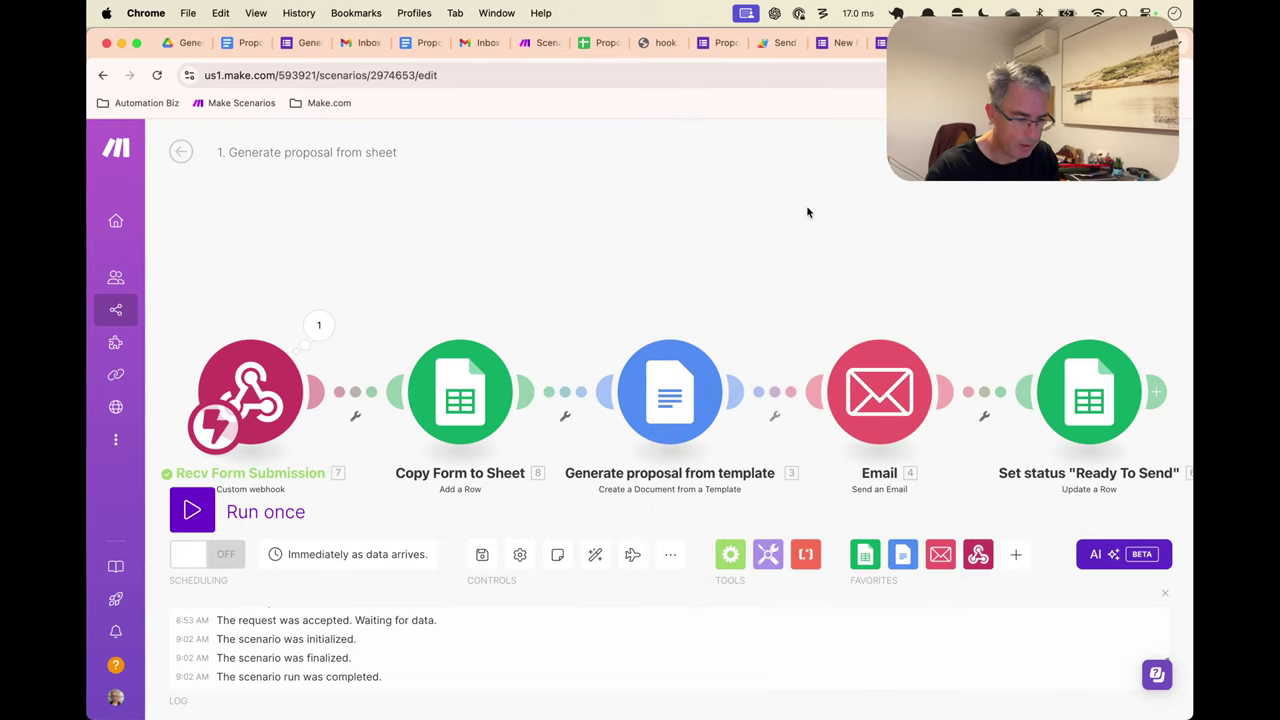
key("super+s")
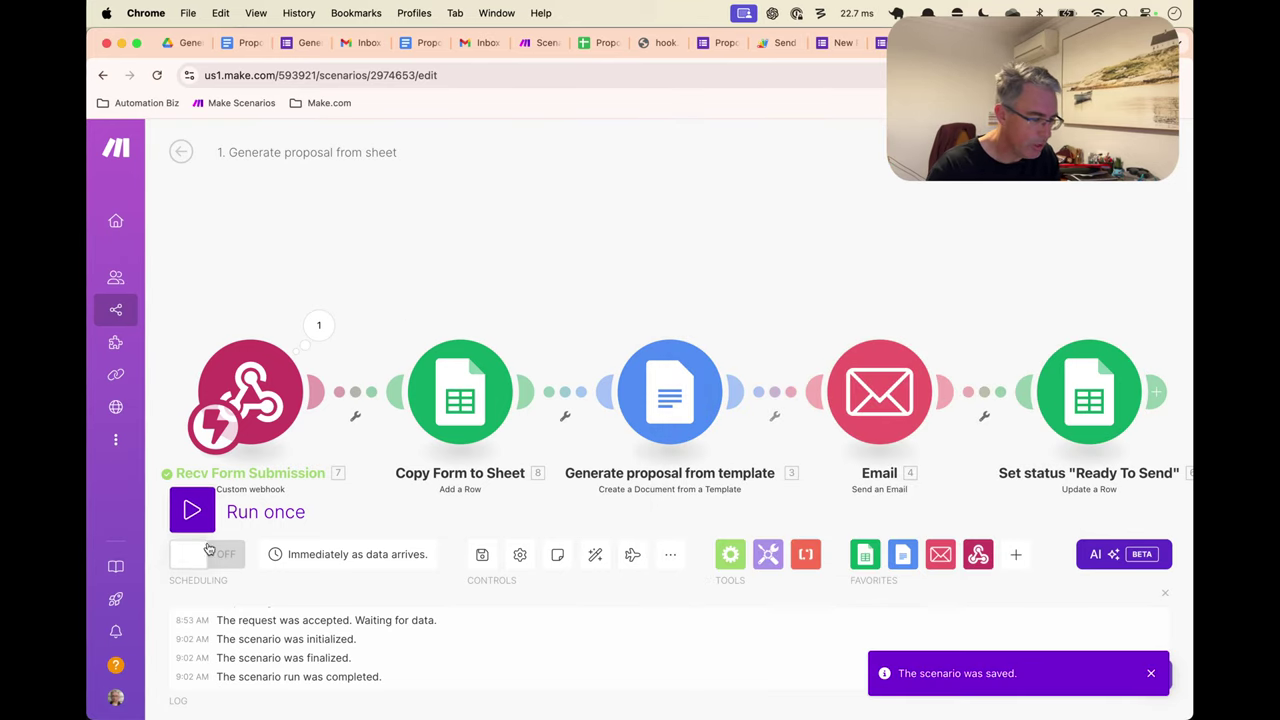
left_click(843, 44)
Start a new form response, record the account e-mail, and enter the prospect's first name
left_click(497, 241)
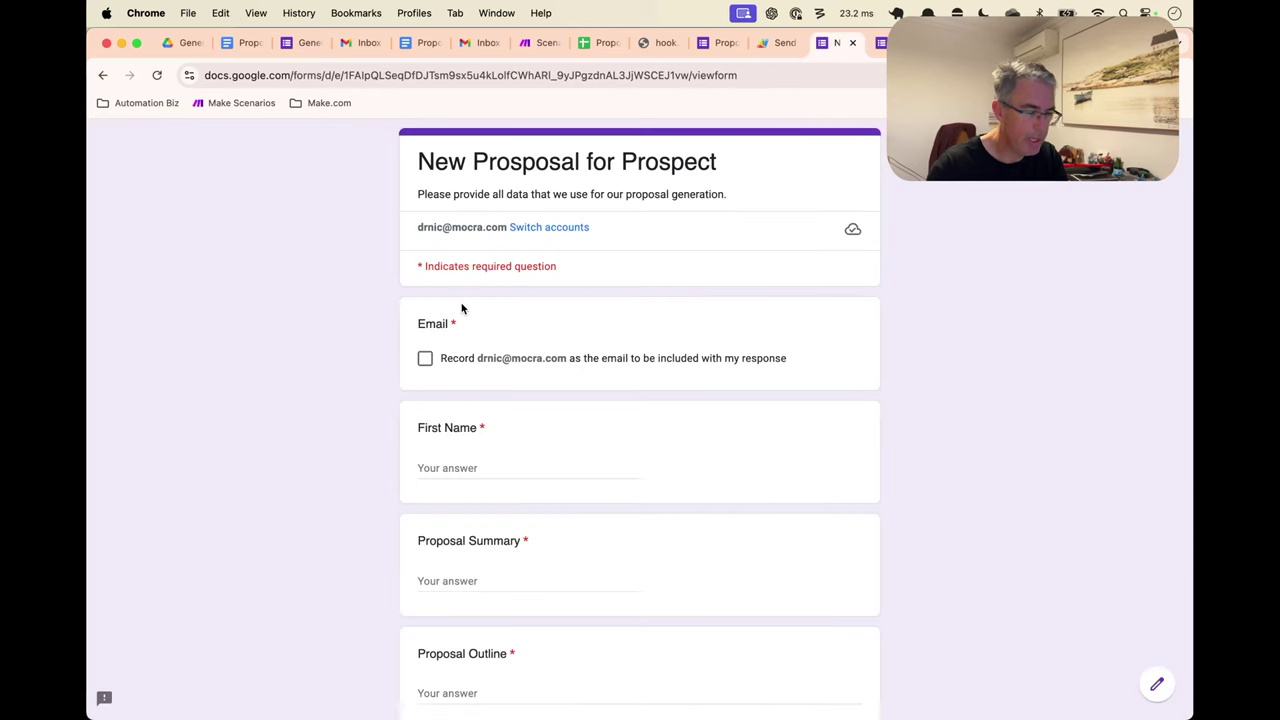
left_click(424, 359)
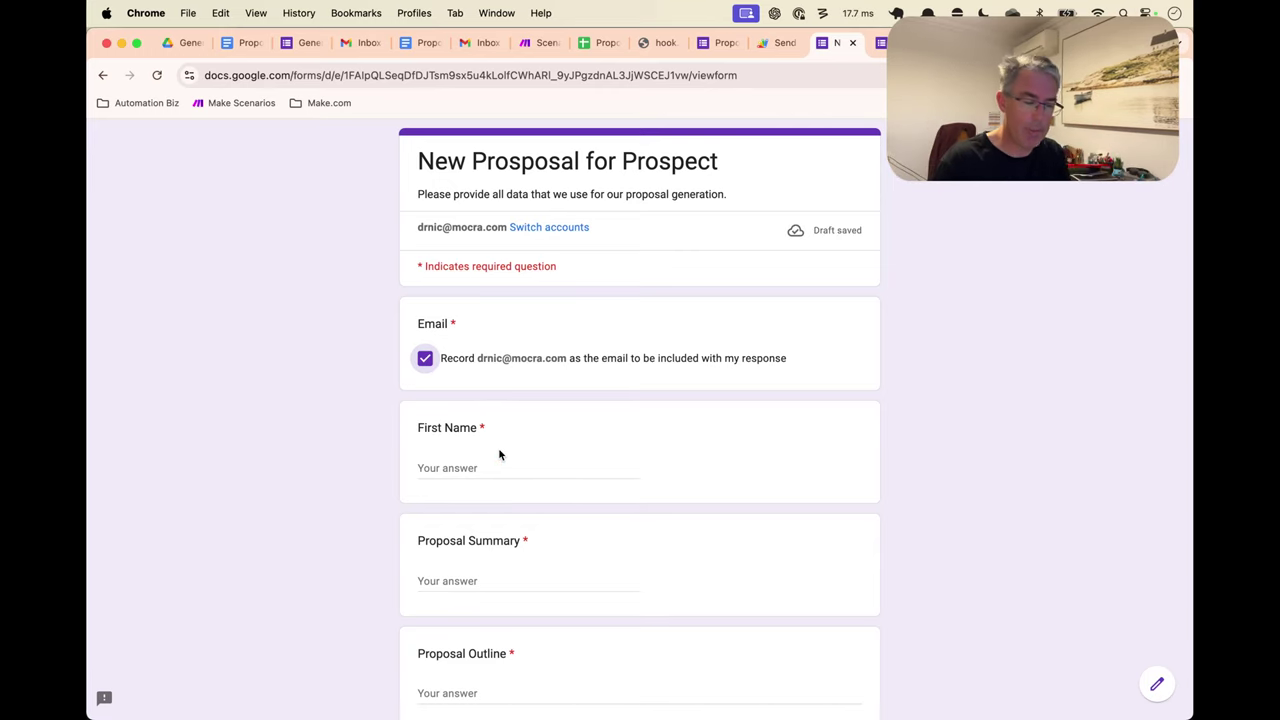
left_click(456, 468)
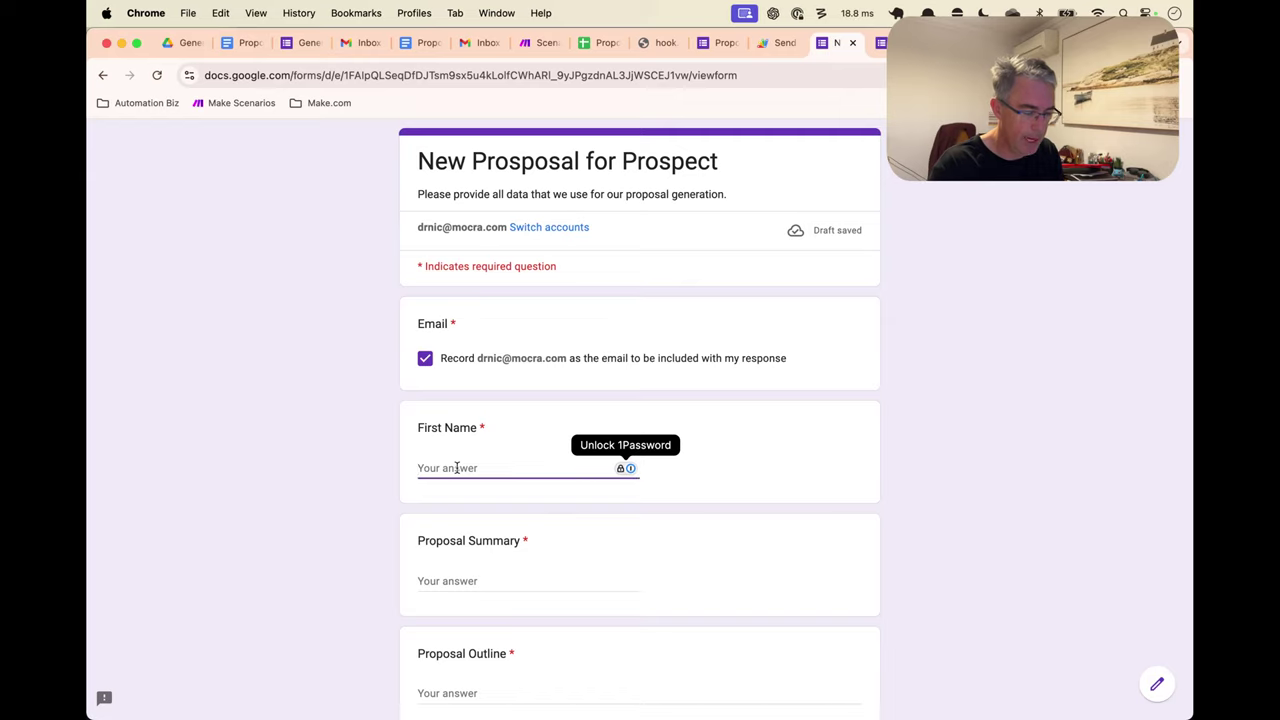
type("Nick")
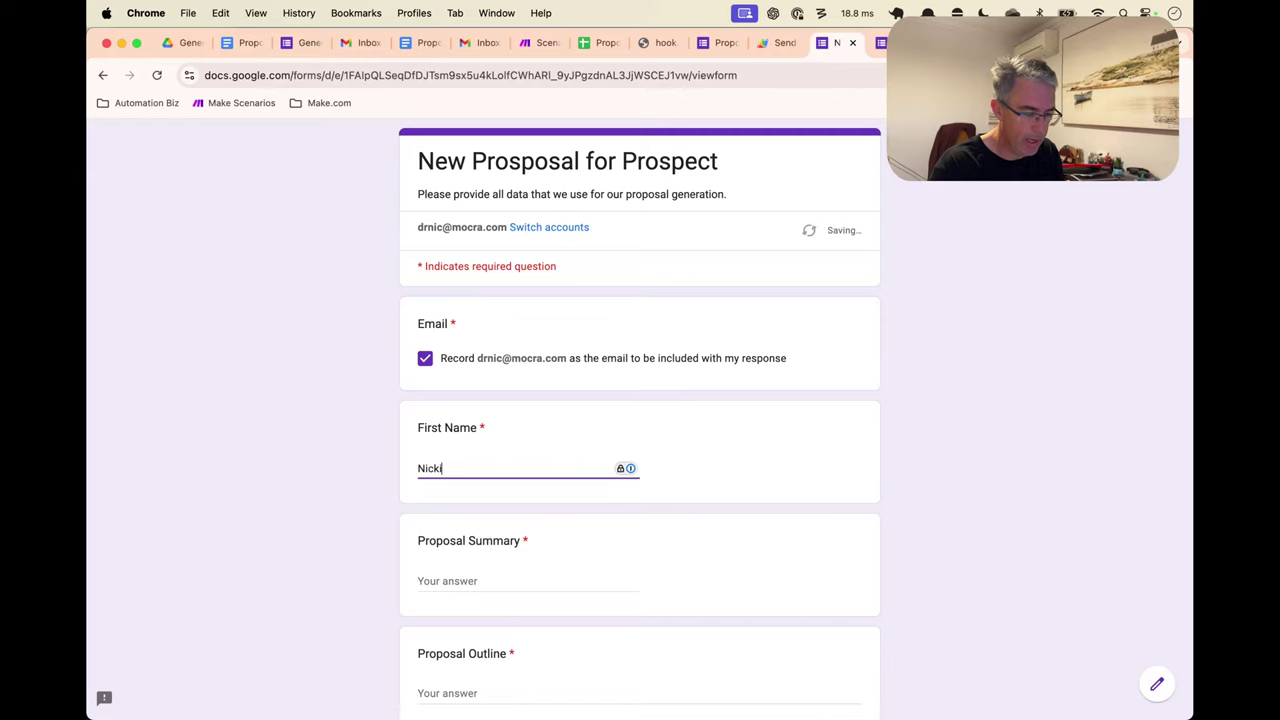
key("Tab")
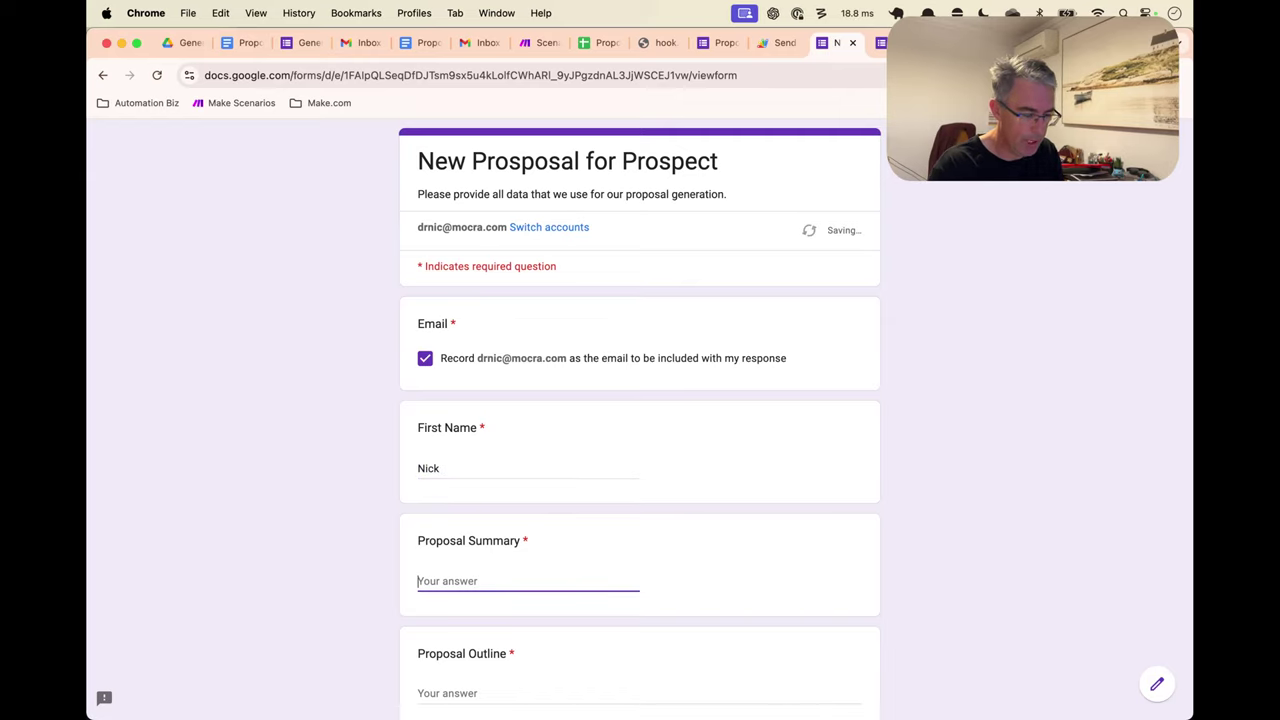
Enter Proposal Summary 'Lawn mowing' and a bulleted outline: small backyard, water plants
scroll(477, 462, "down", 3)
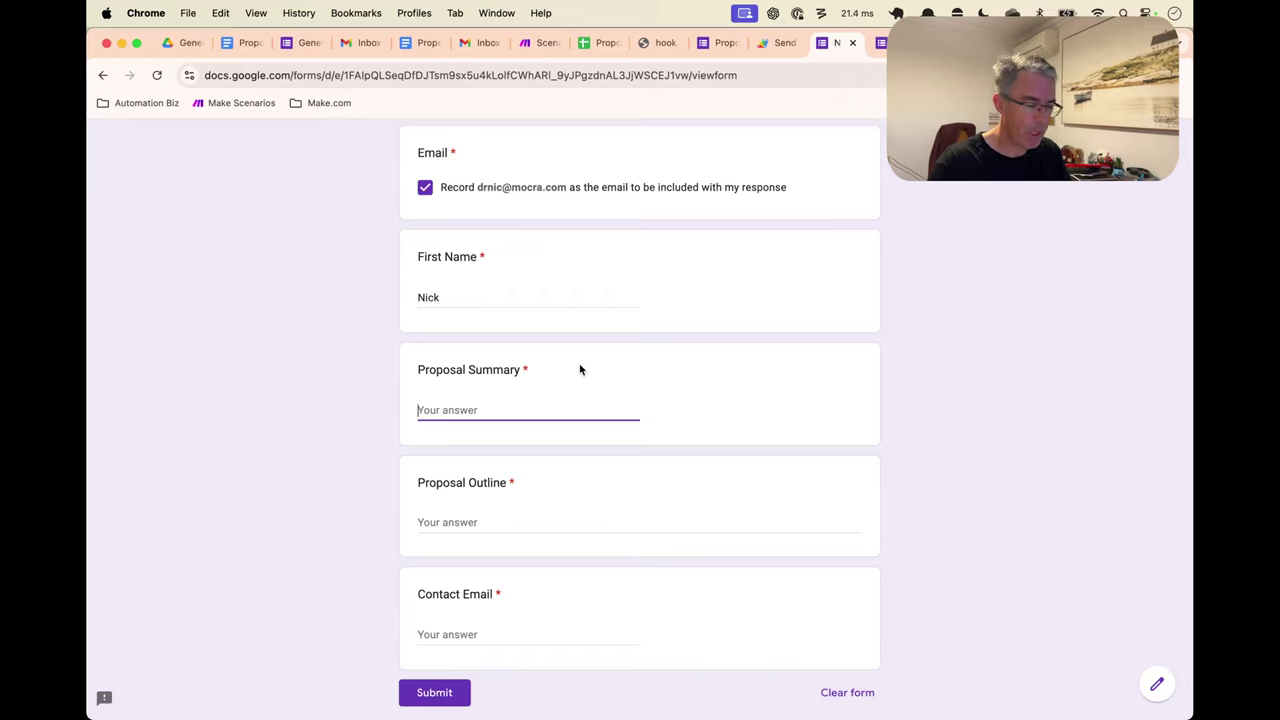
type("Lawn mowing")
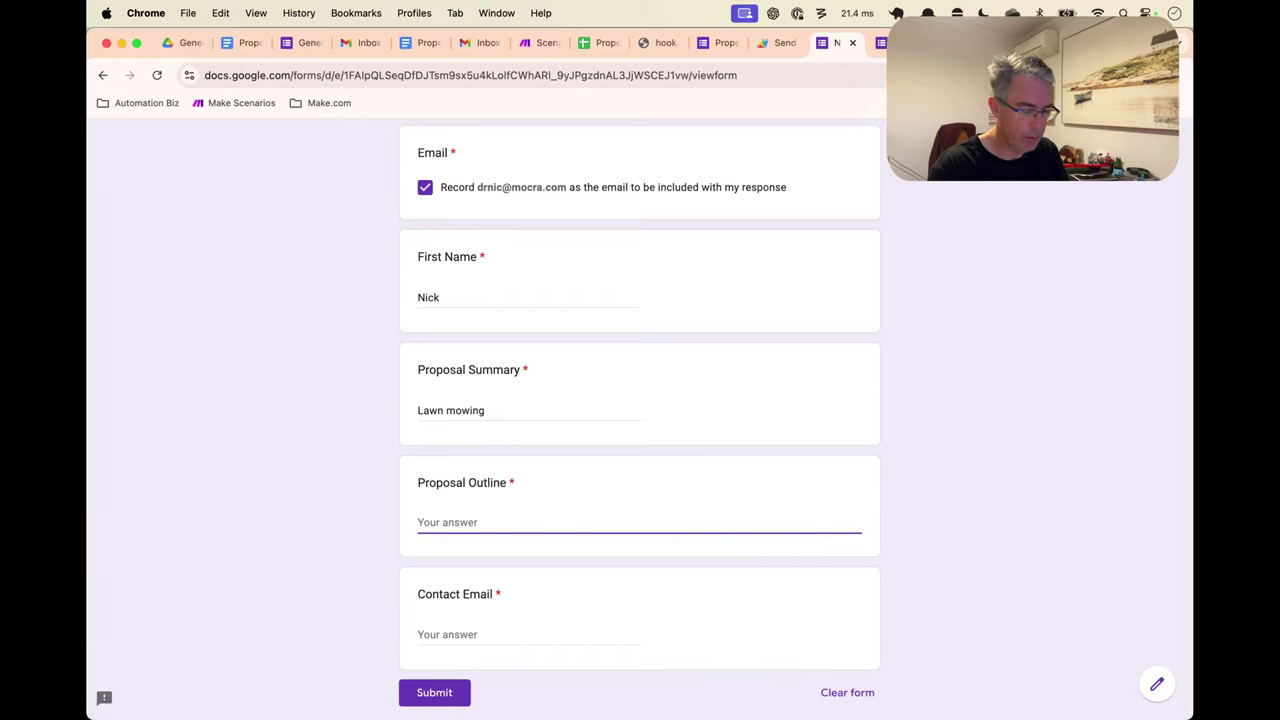
type("*")
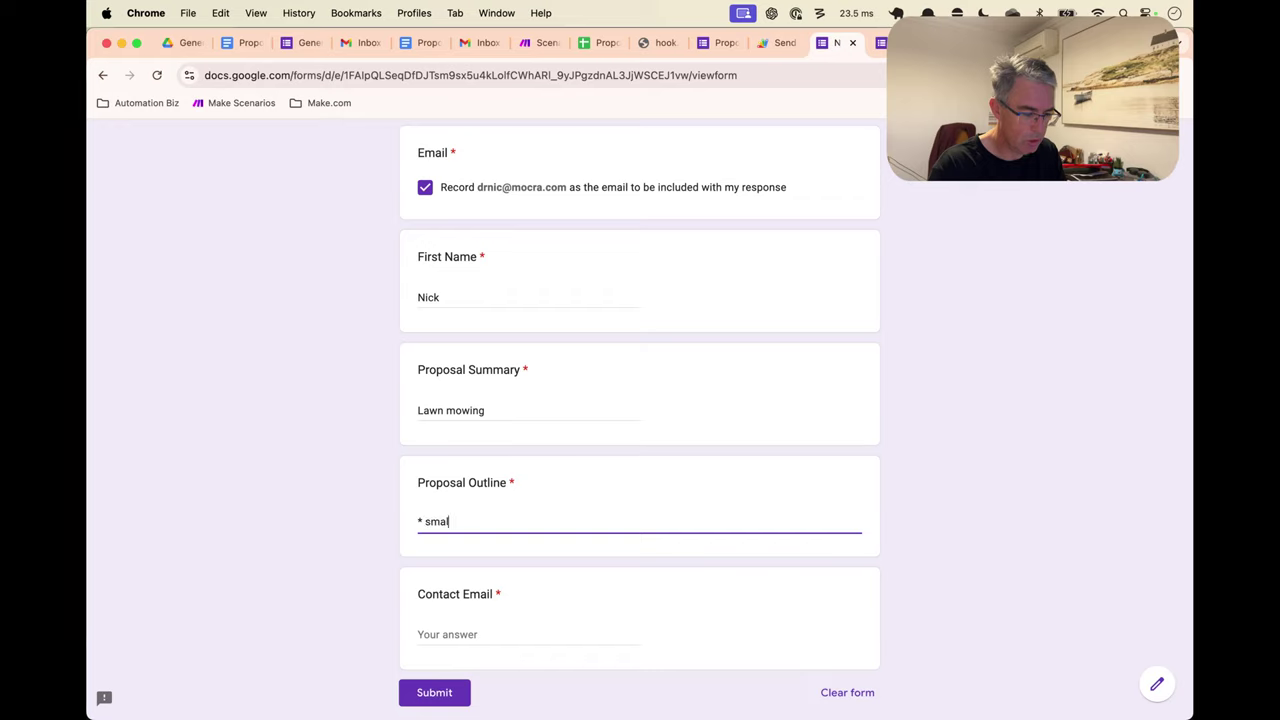
type(" small back ")
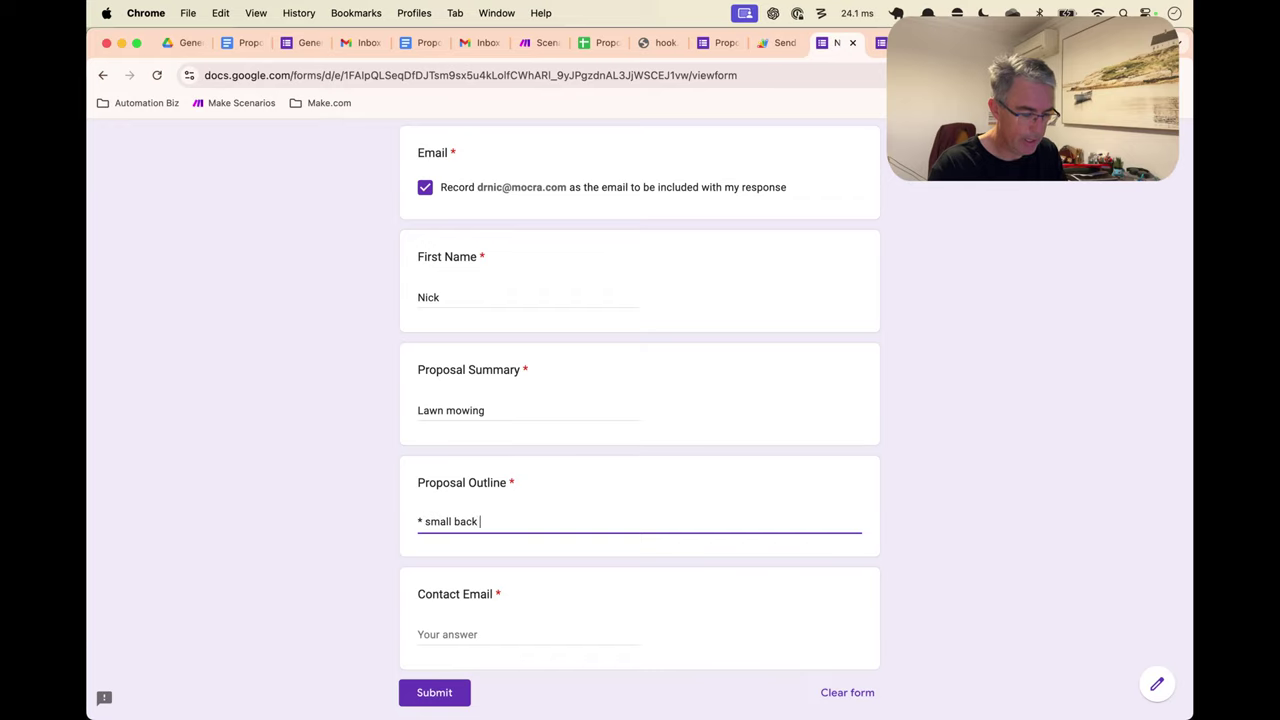
type("yd")
key("BackSpace")
key("BackSpace")
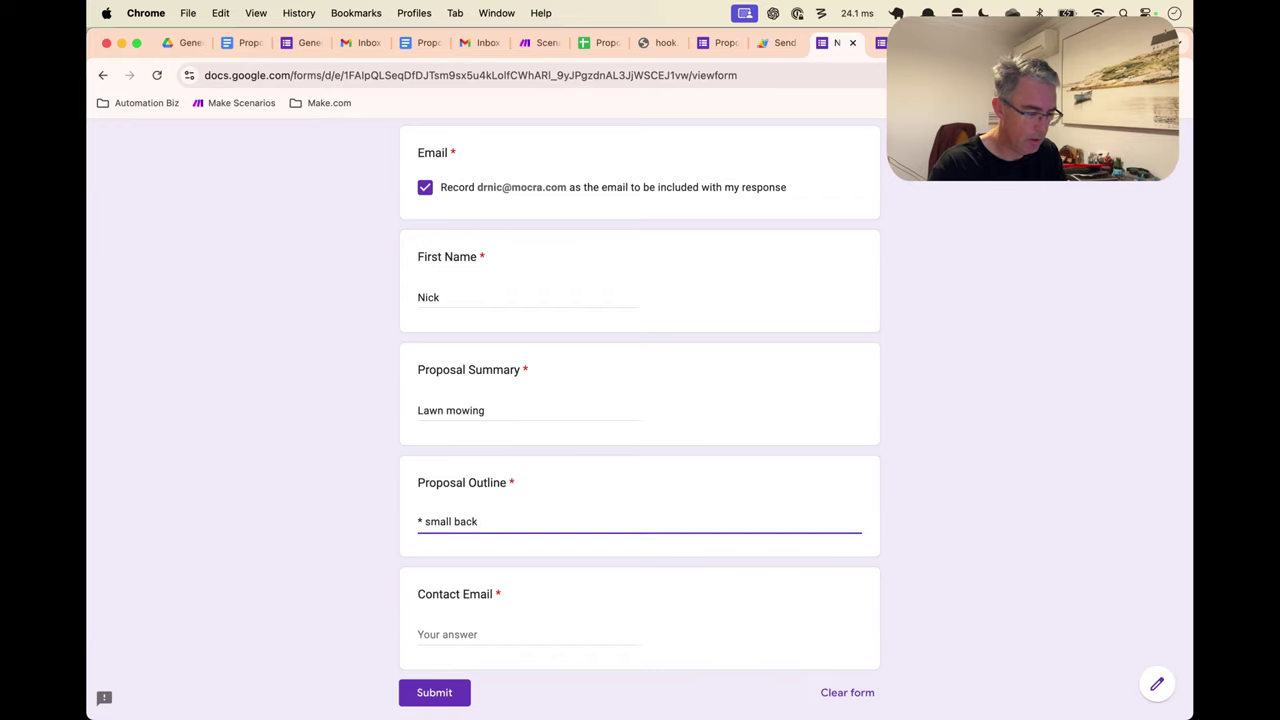
type("yard")
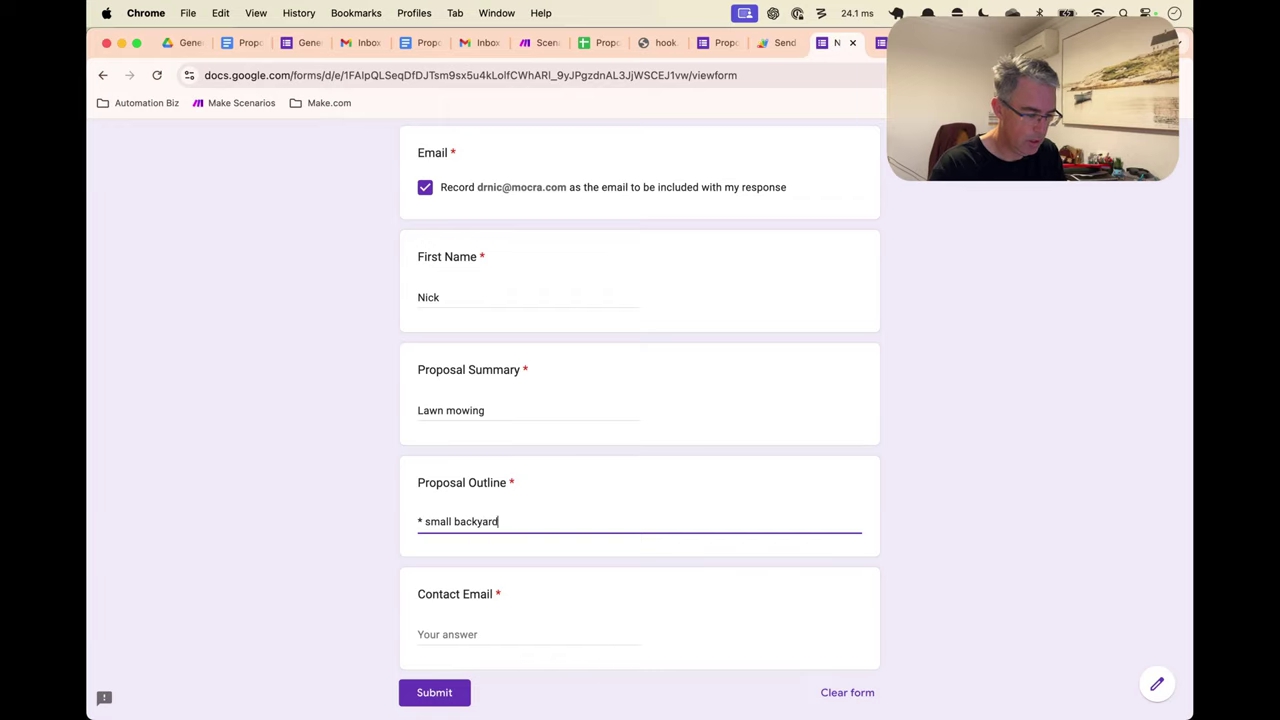
key("Return")
type("*")
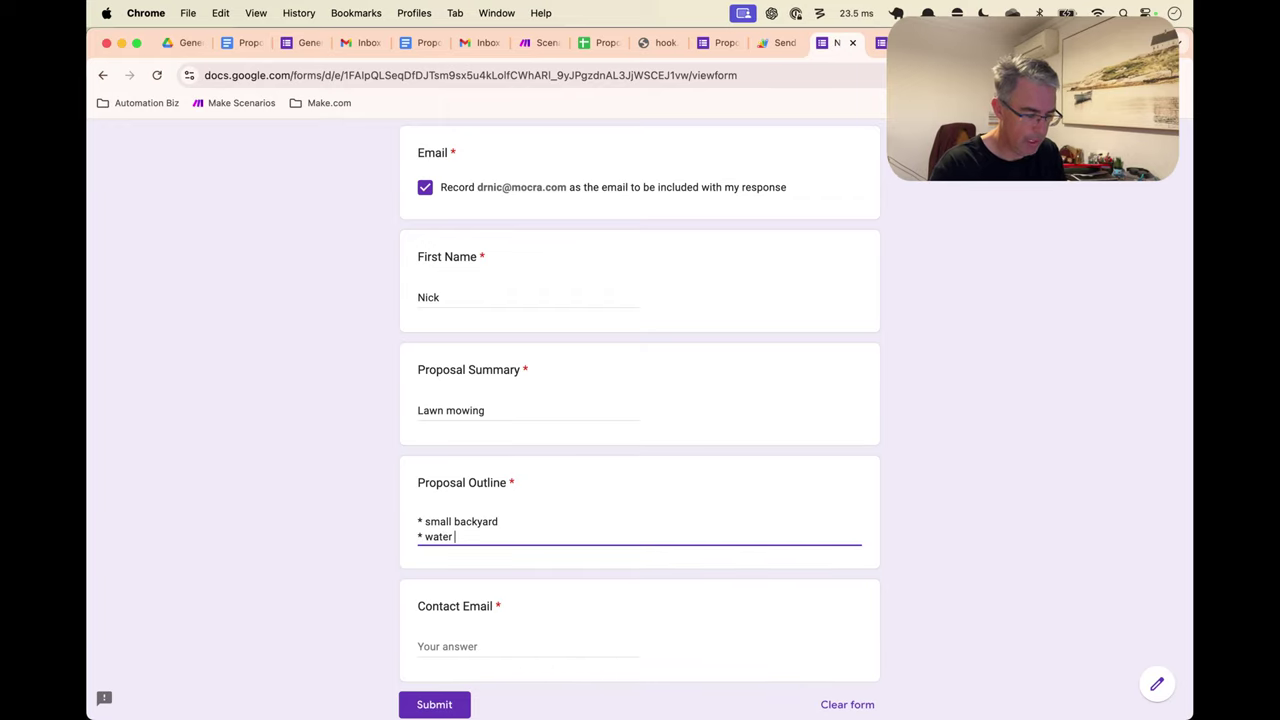
Fill in the contact e-mail and submit the response
left_click(490, 641)
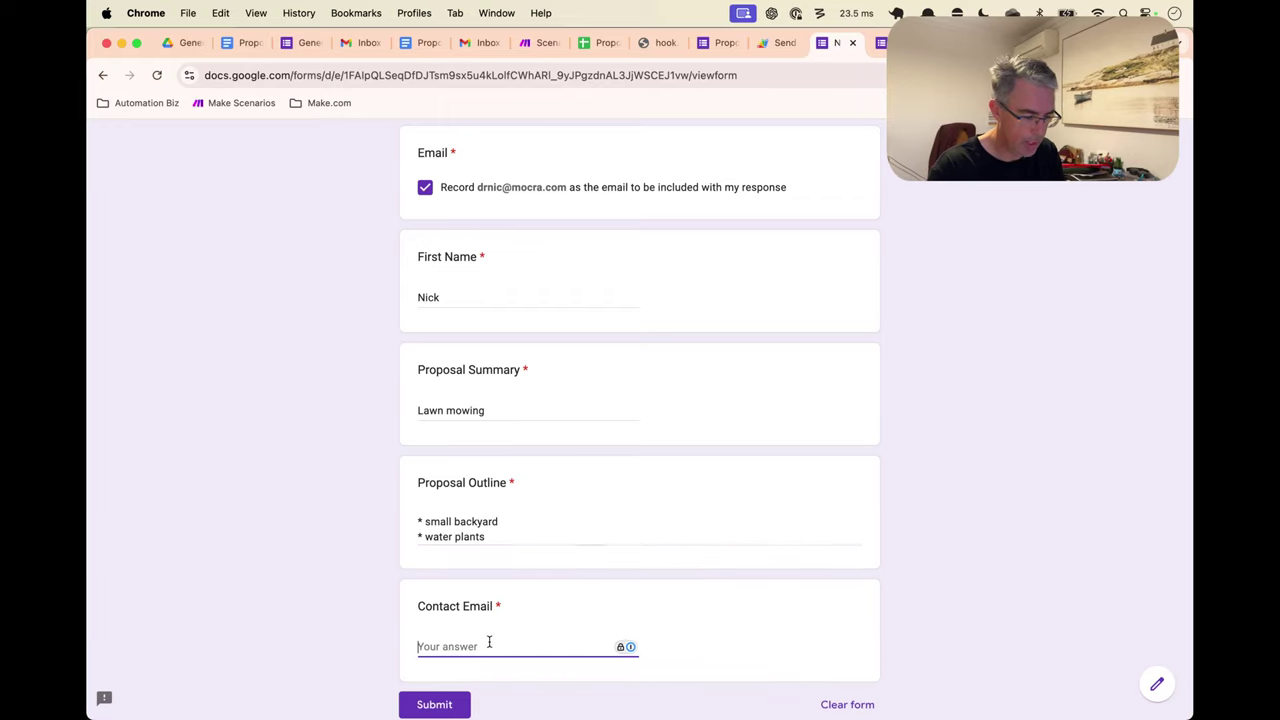
key("BackSpace")
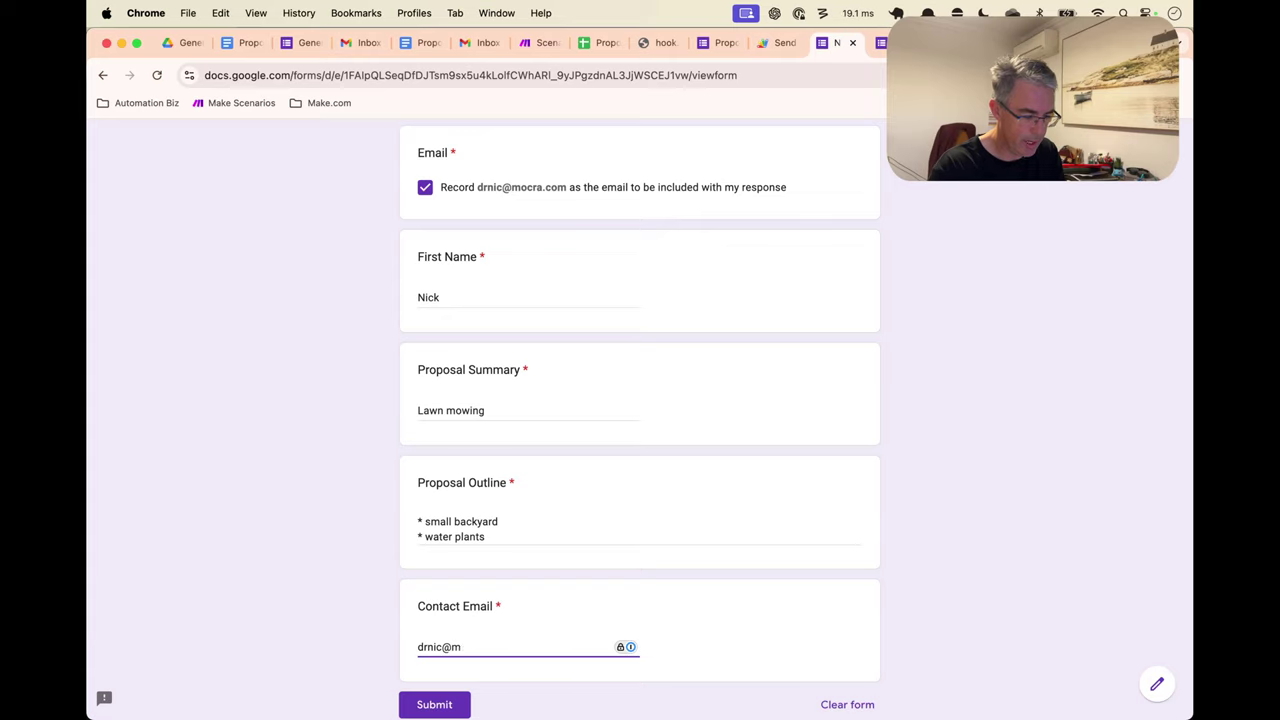
key("BackSpace")
key("BackSpace")
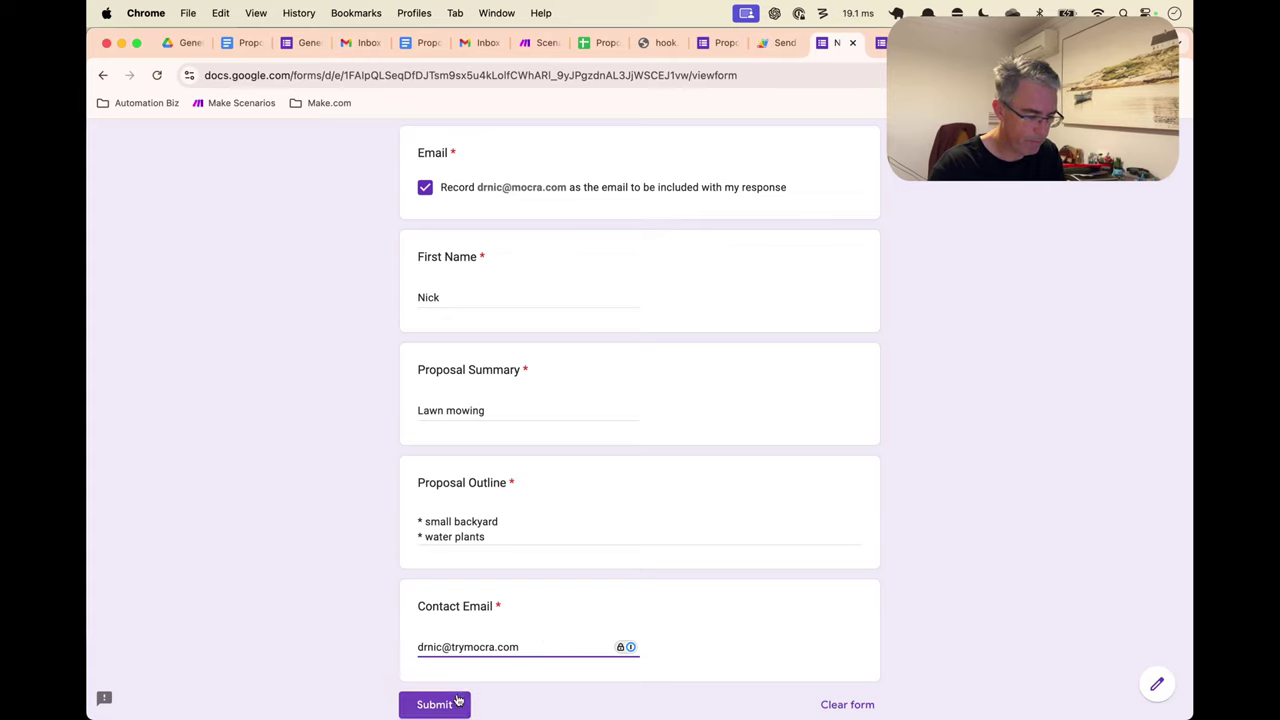
key("Return")
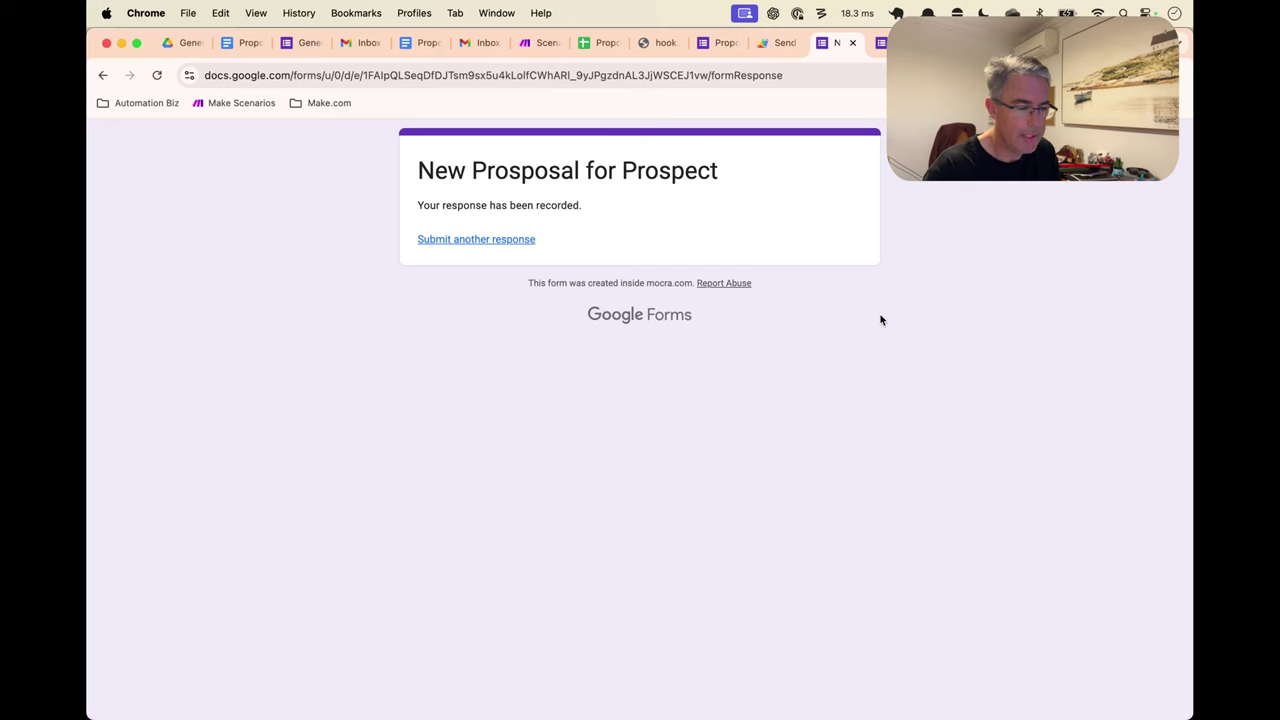
Watch the scenario run, then check the Lawn mowing row in Sheets and the review email in Gmail
key("ctrl+Tab")
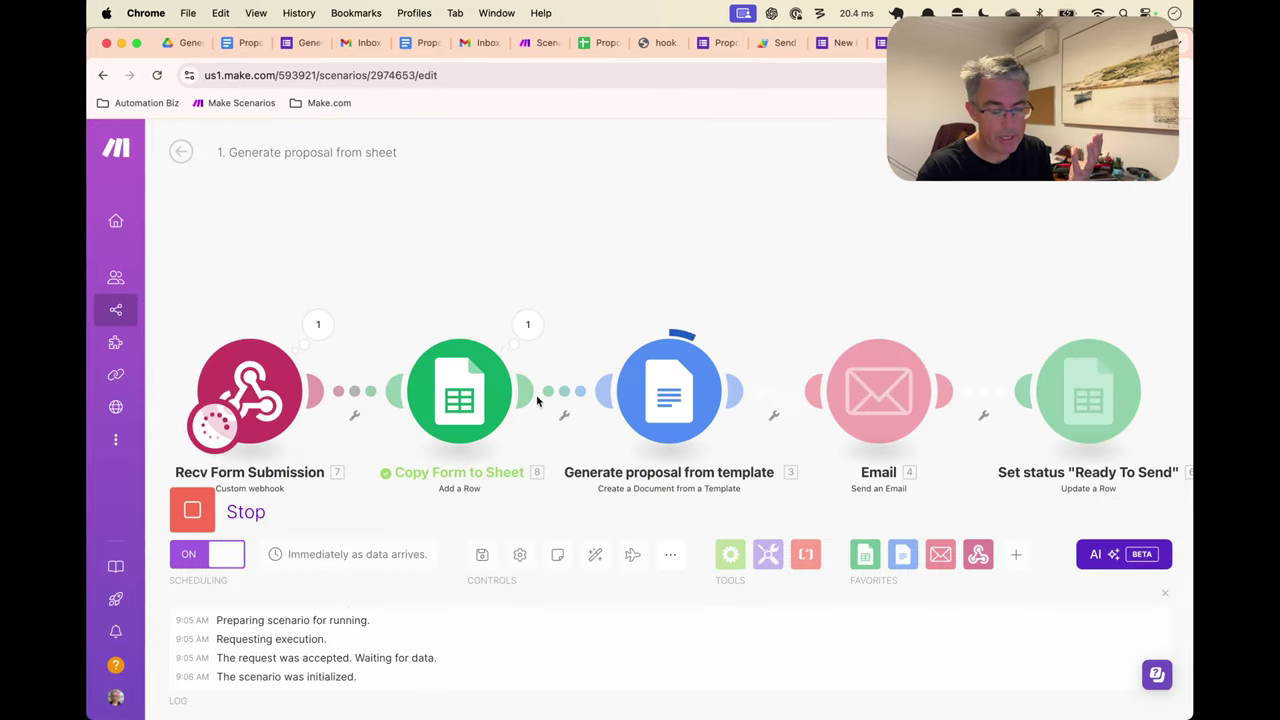
left_click(577, 46)
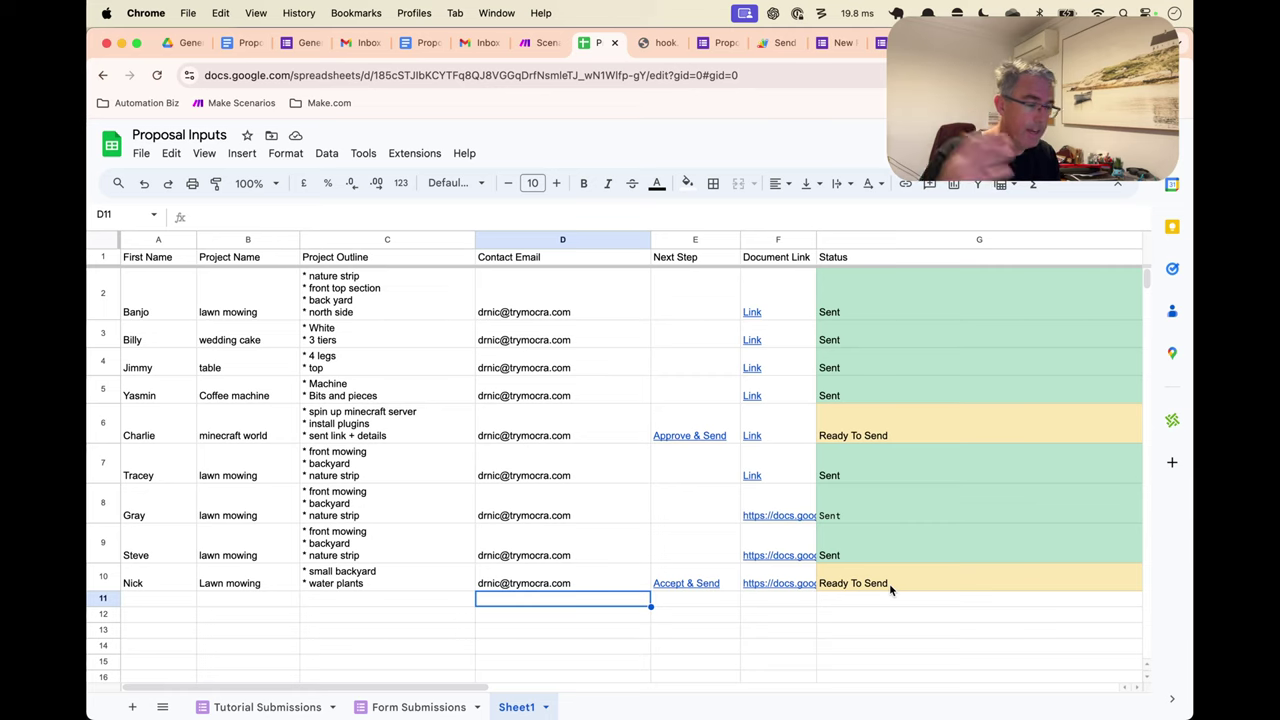
left_click(358, 42)
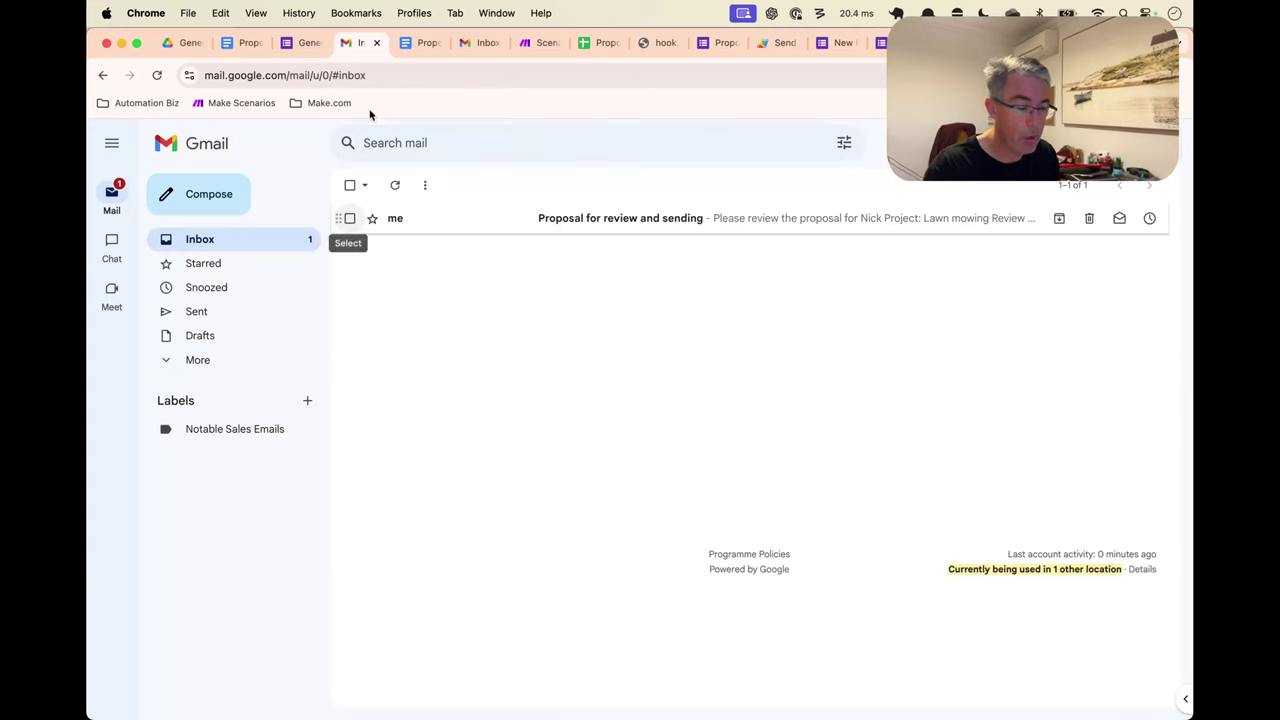
From the review email, open the proposal doc and add the bullet 'avoid large dogs'
left_click(500, 214)
left_click(481, 368)
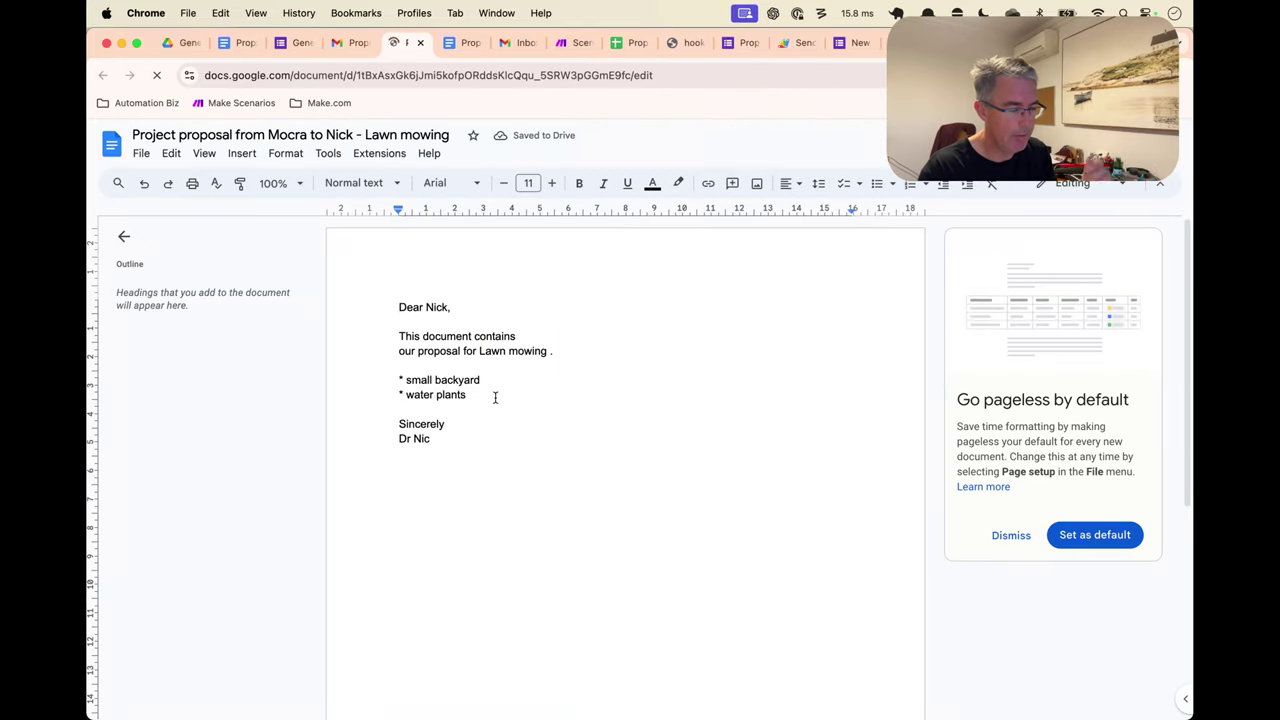
key("Return")
type("* ")
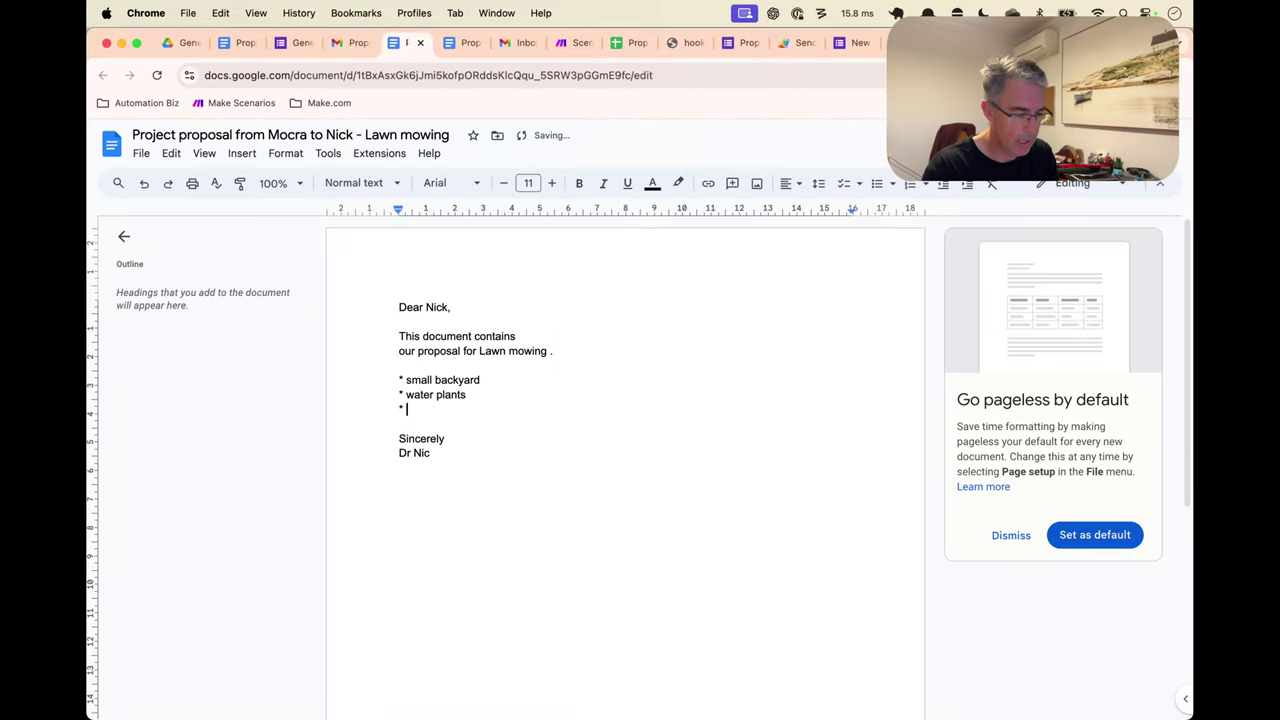
type("avoi")
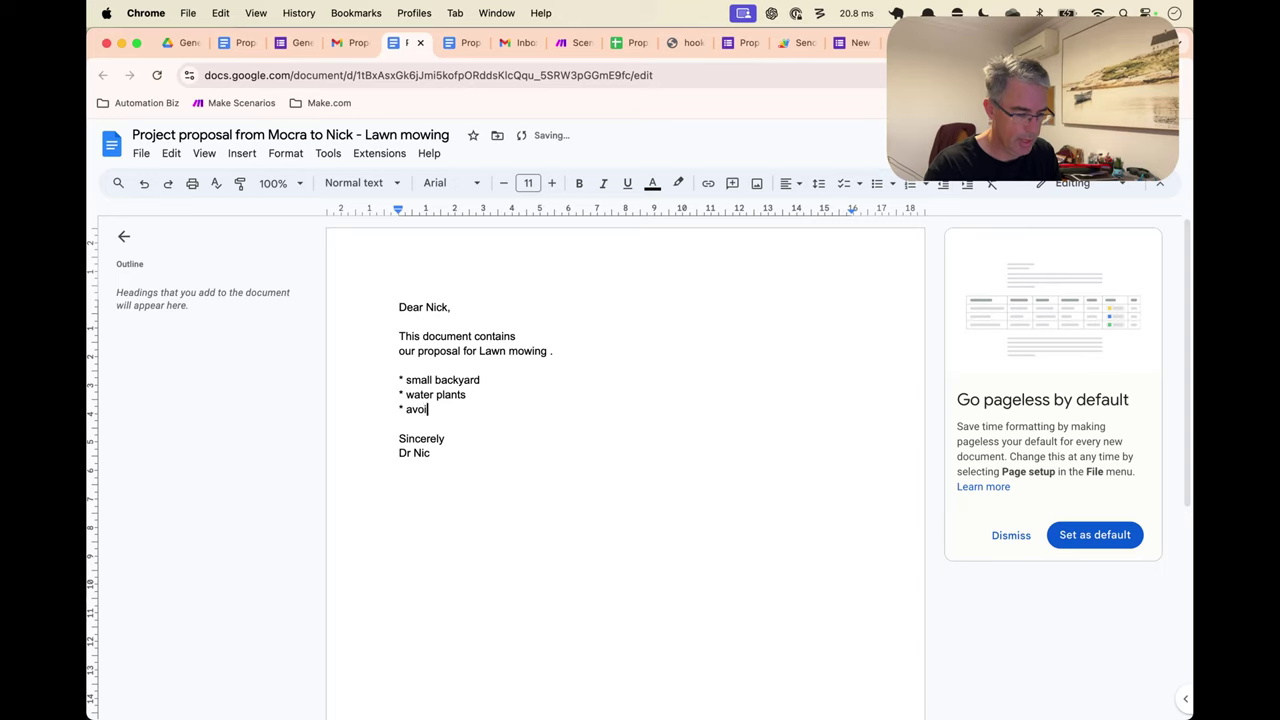
type("d large dogs")
left_click(452, 460)
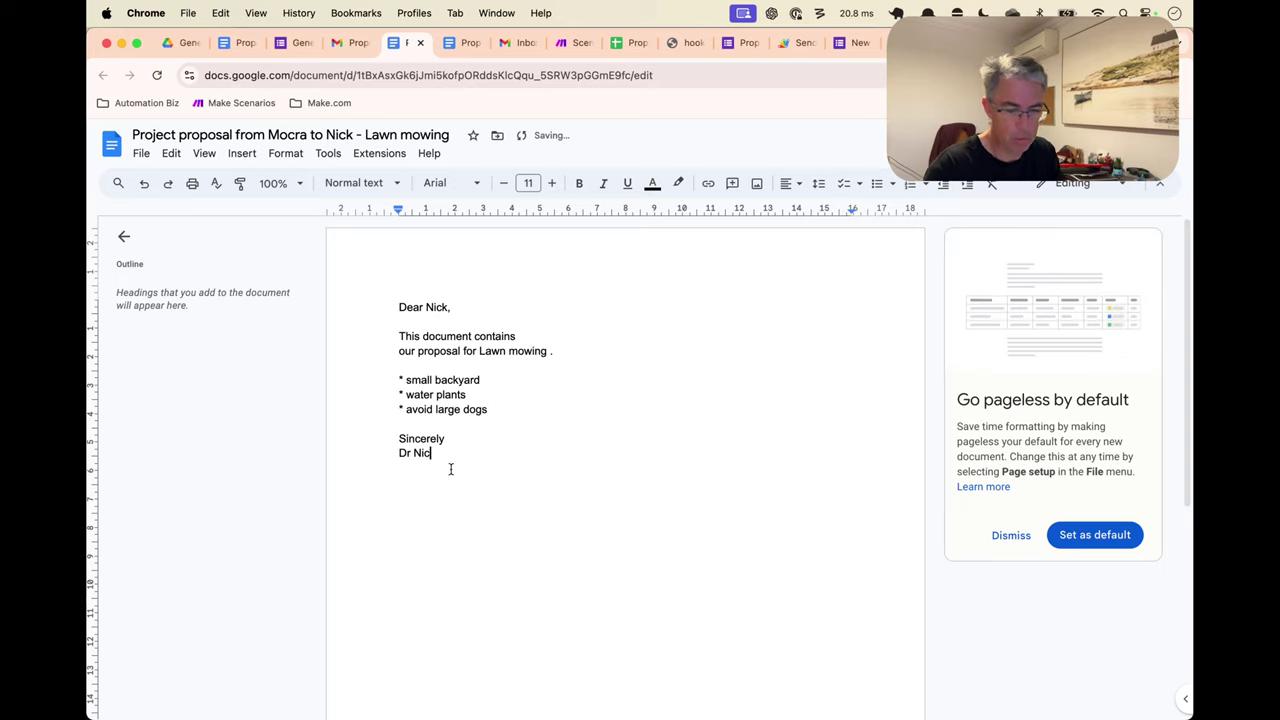
key("ctrl+Tab")
key("ctrl+Tab")
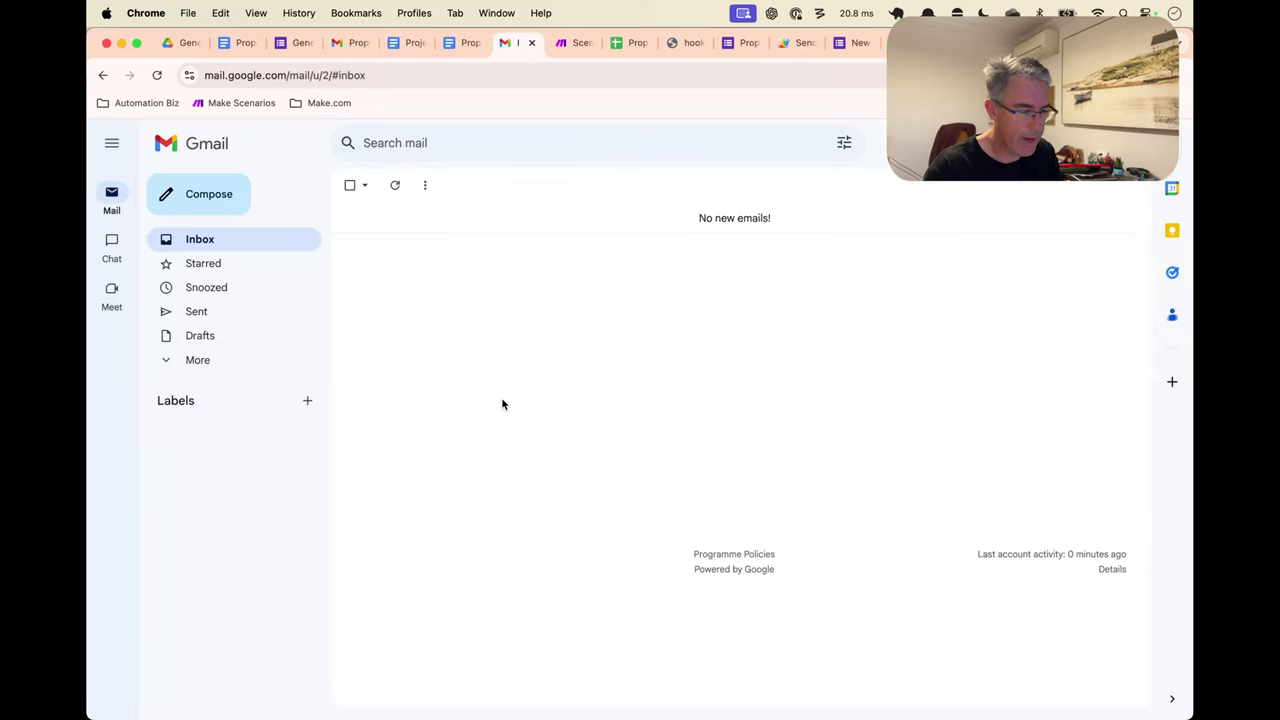
key("ctrl+shift+Tab")
key("ctrl+shift+Tab")
key("ctrl+shift+Tab")
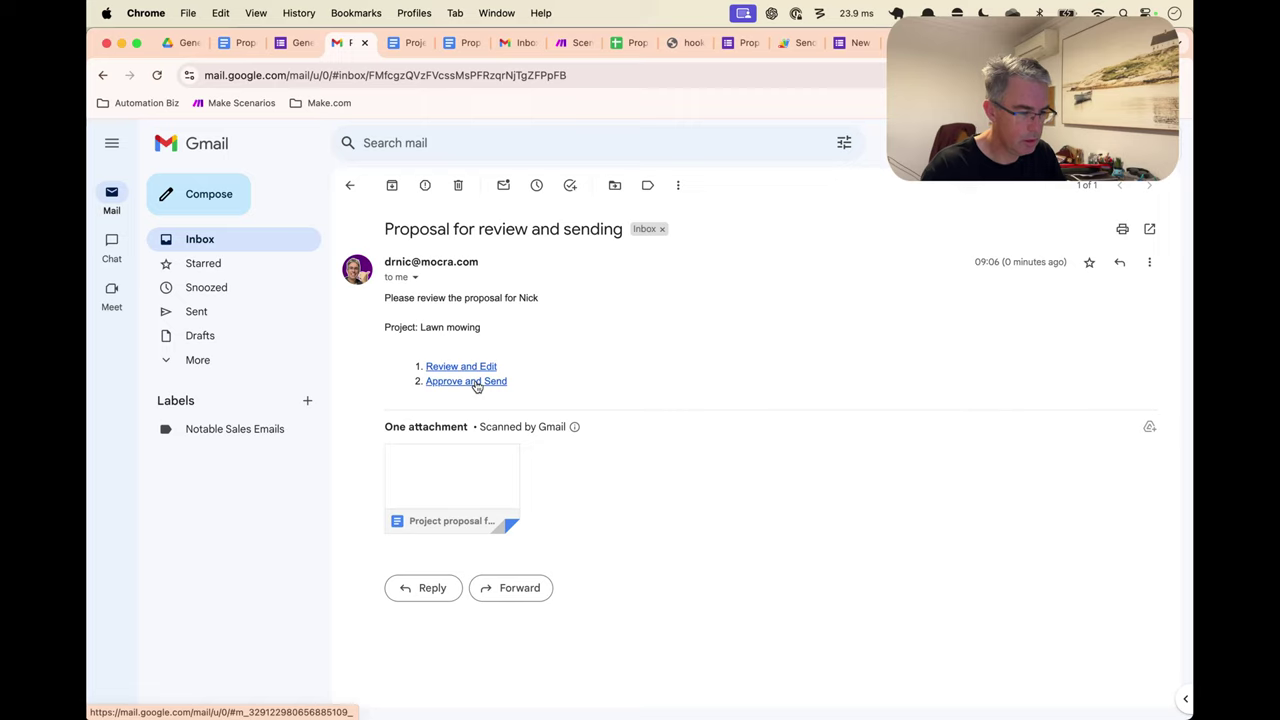
Open the Approve and Send link in a new tab, then close it
left_click_drag(540, 372, 428, 387)
right_click(448, 382)
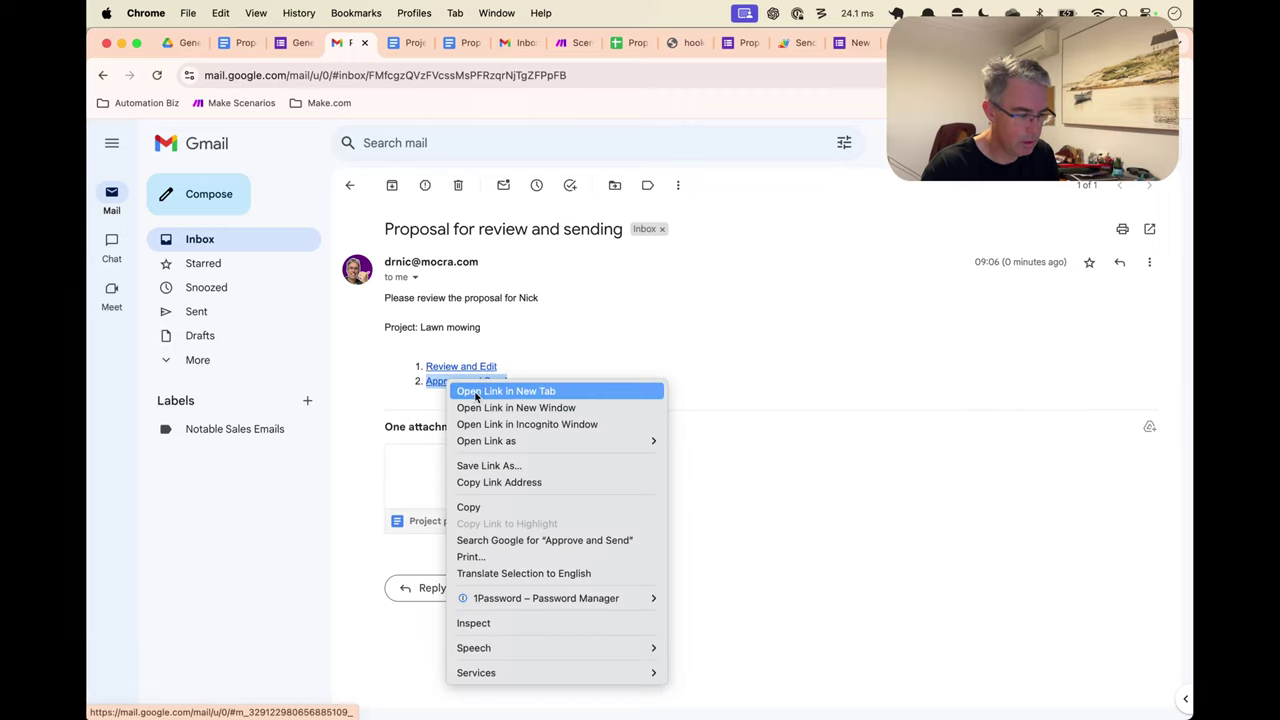
left_click(478, 391)
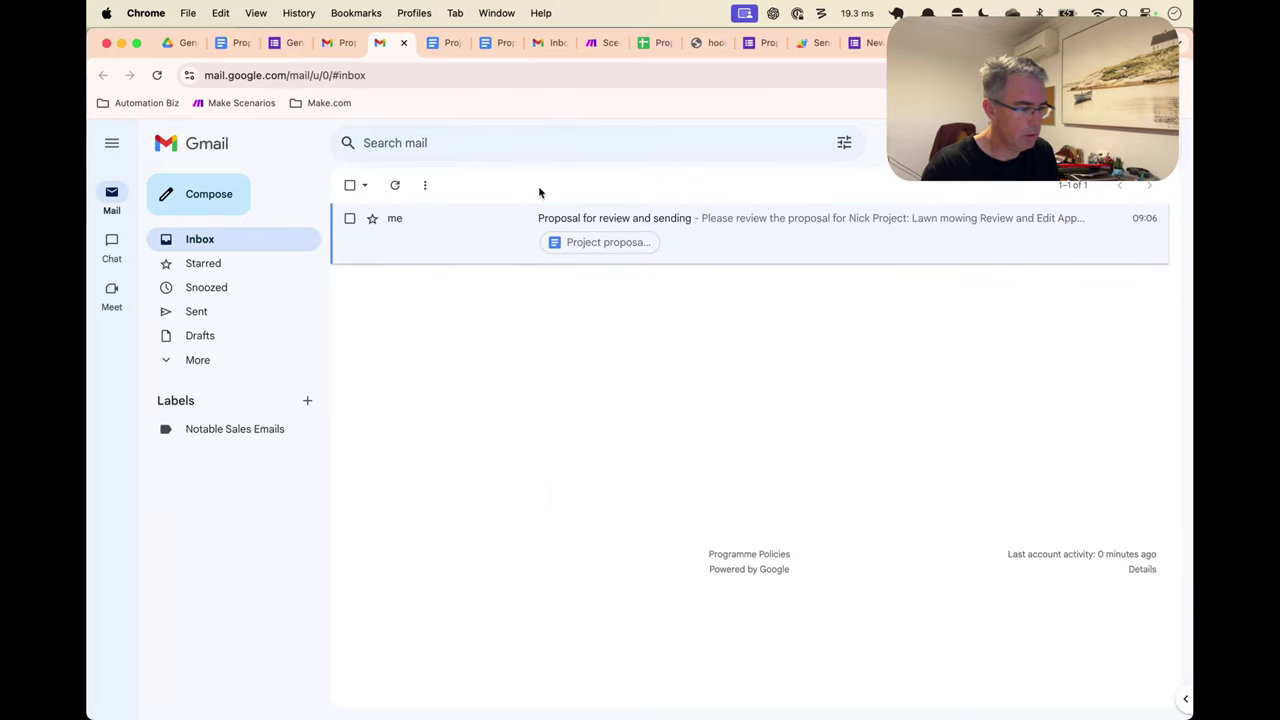
key("super+w")
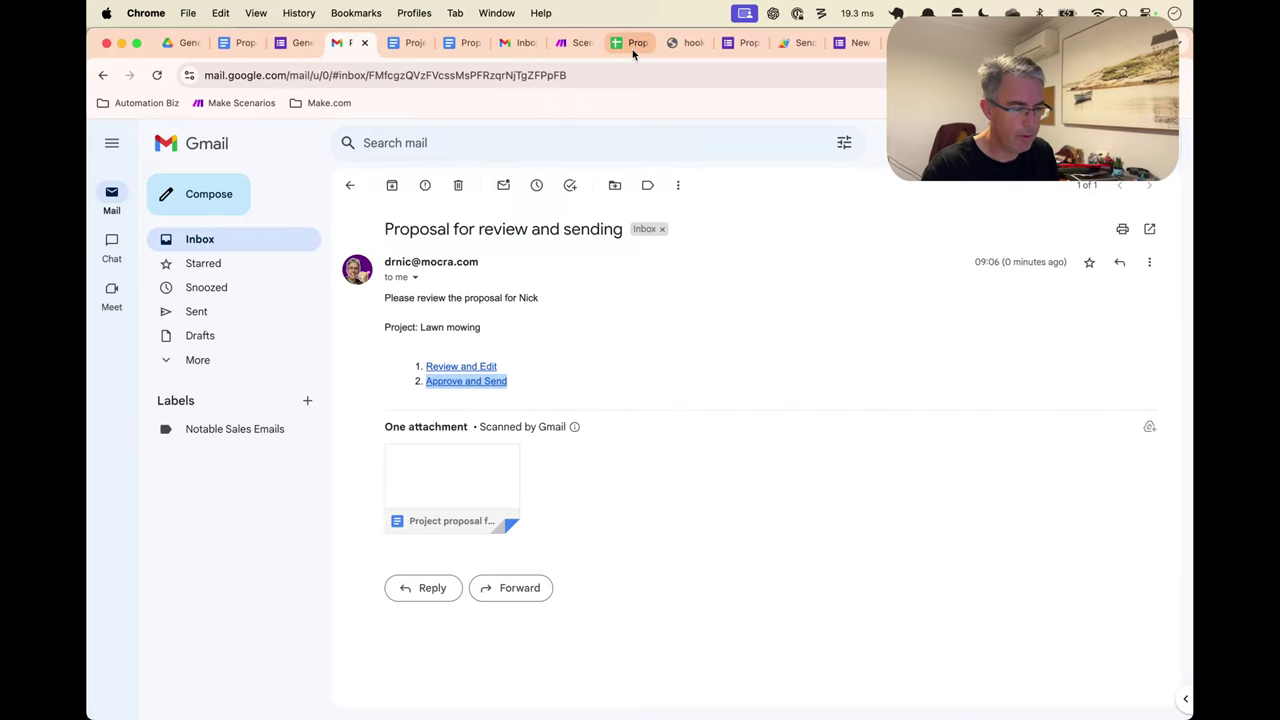
Check Make.com and the recipient's inbox for a result, then bring up the Proposal Inputs sheet
left_click(575, 42)
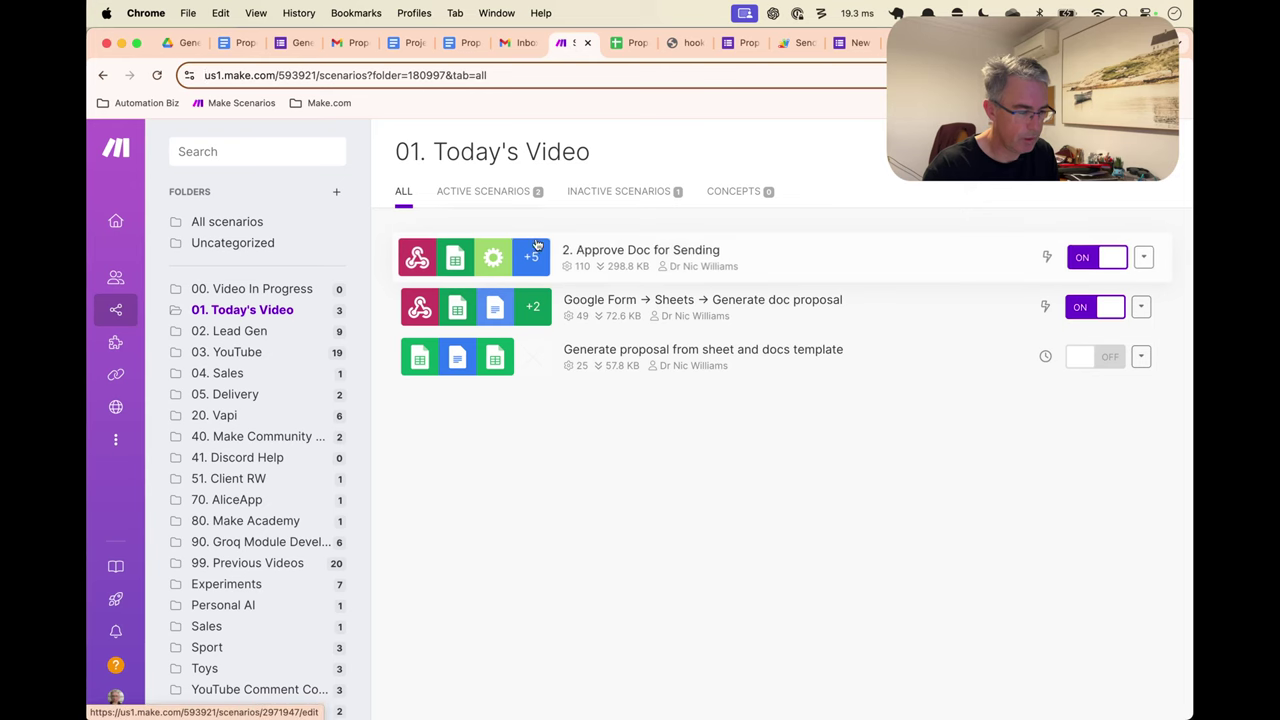
left_click(516, 42)
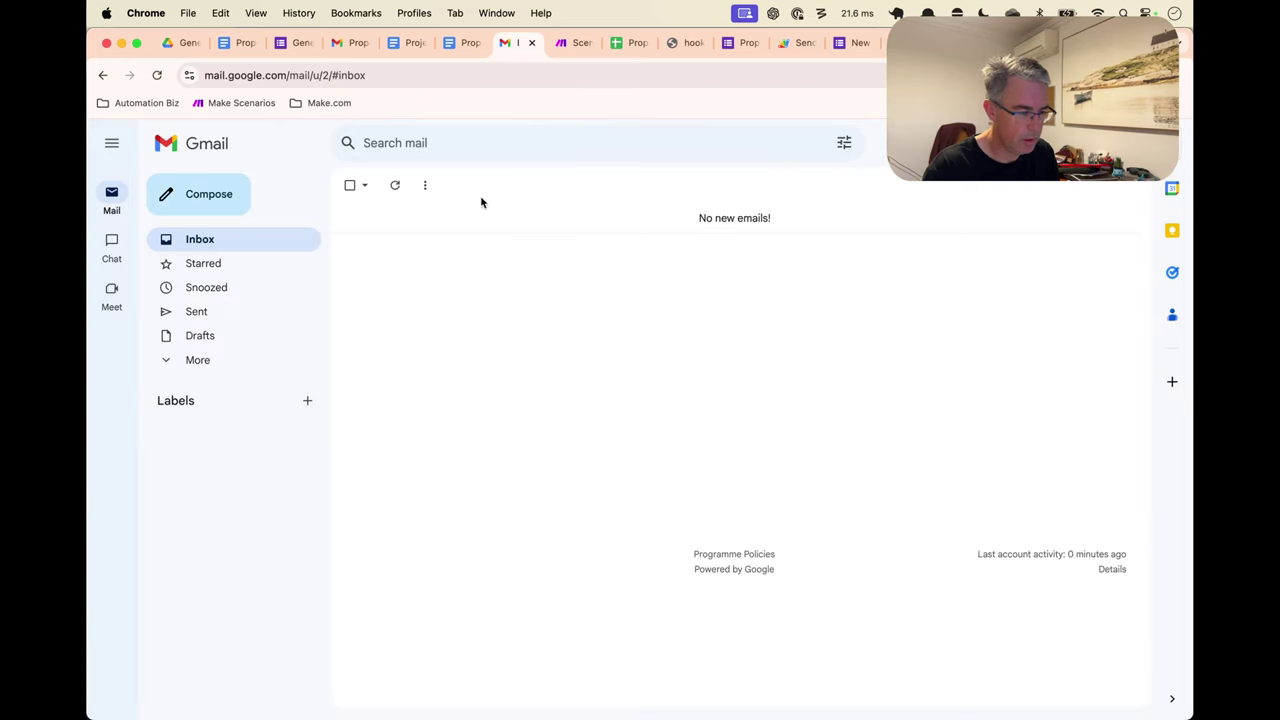
left_click(425, 185)
left_click(393, 186)
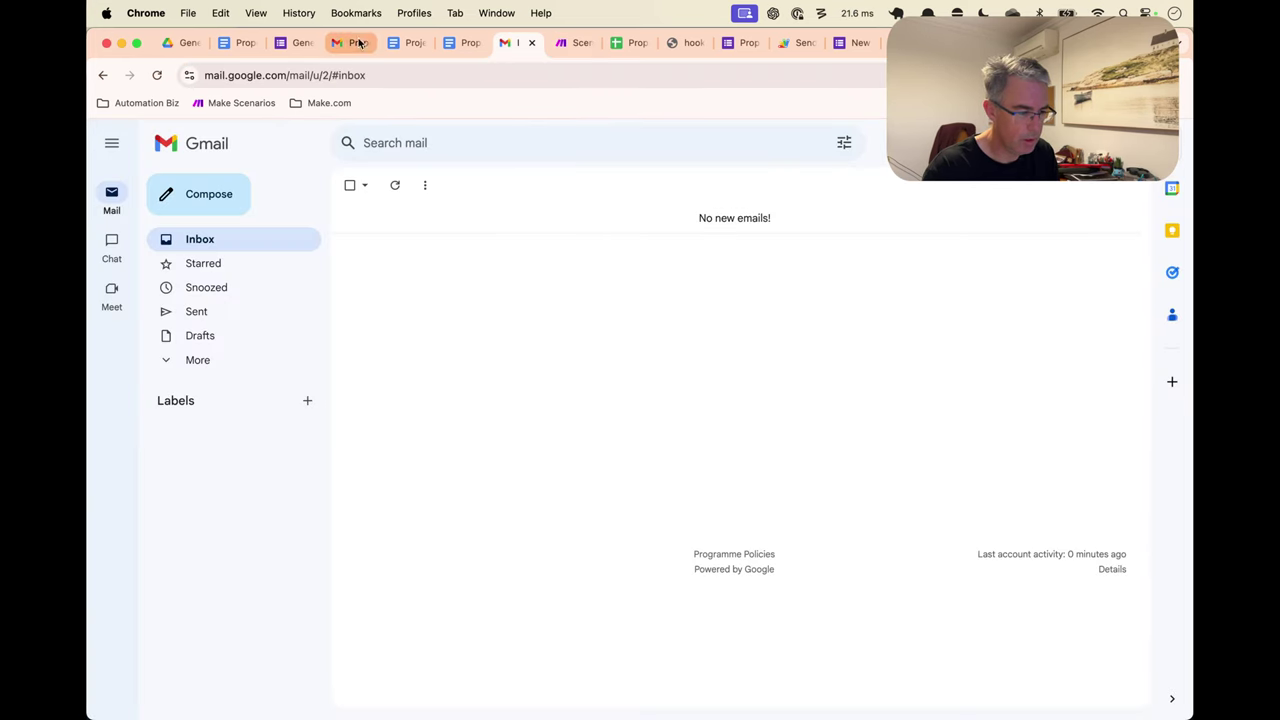
left_click(634, 43)
Follow the Lawn mowing row's Accept & Send link in E10, then check Gmail for the proposal
left_click(688, 583)
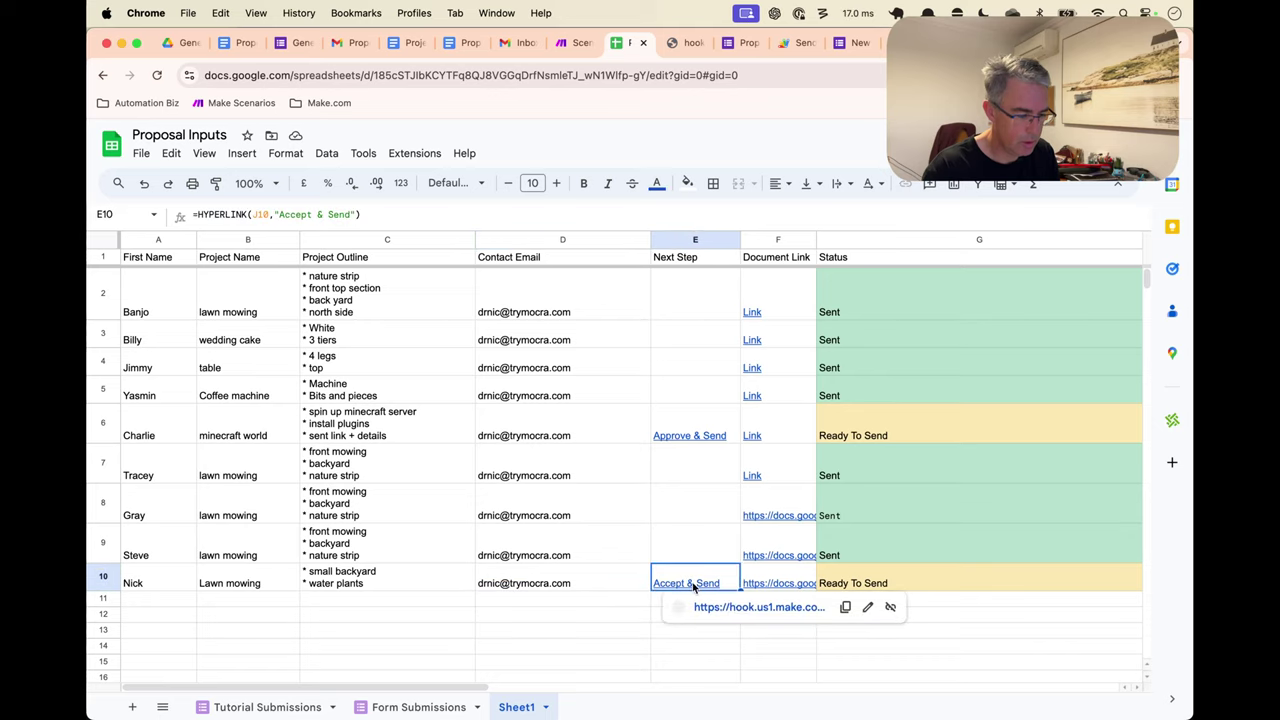
left_click(728, 606)
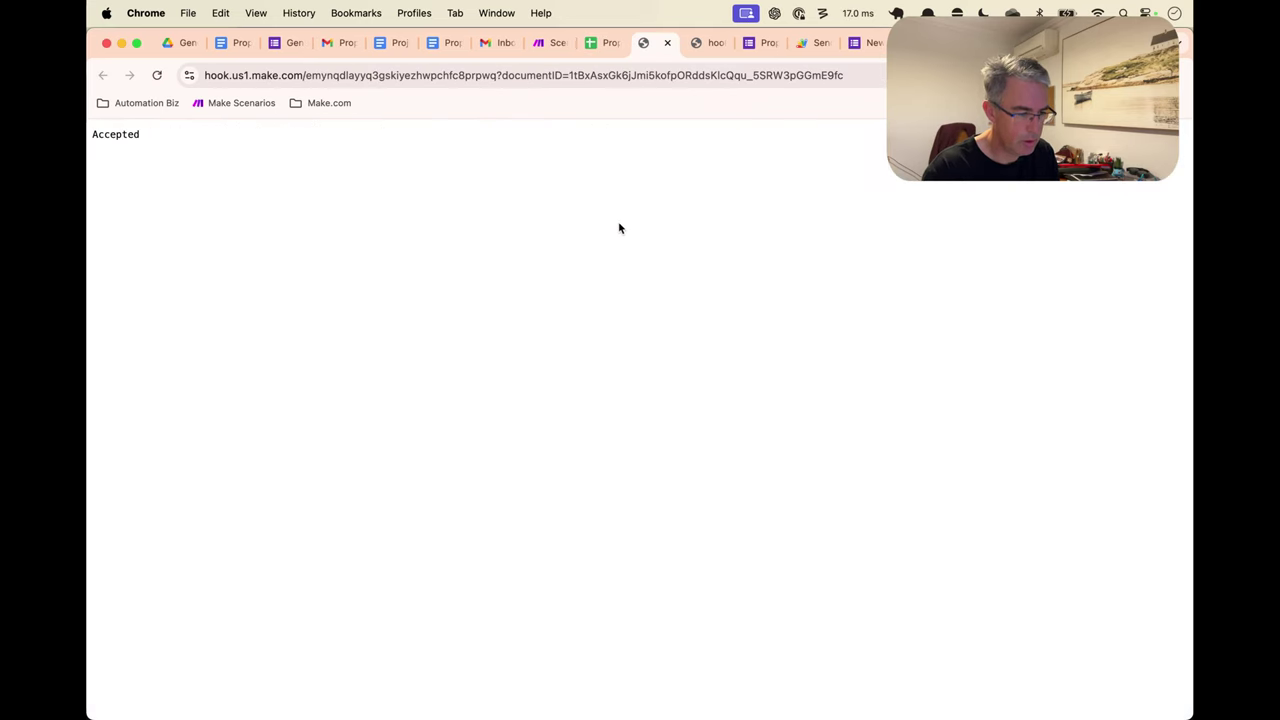
key("super+w")
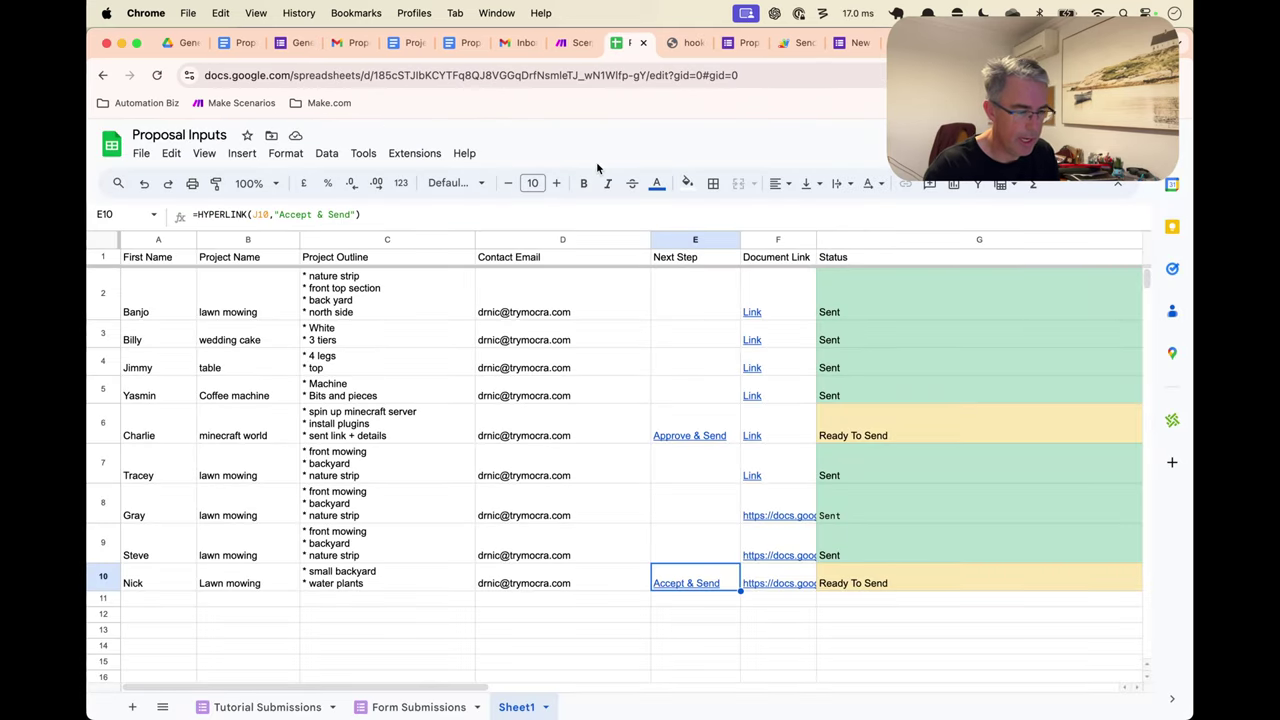
key("ctrl+shift+Tab")
key("ctrl+shift+Tab")
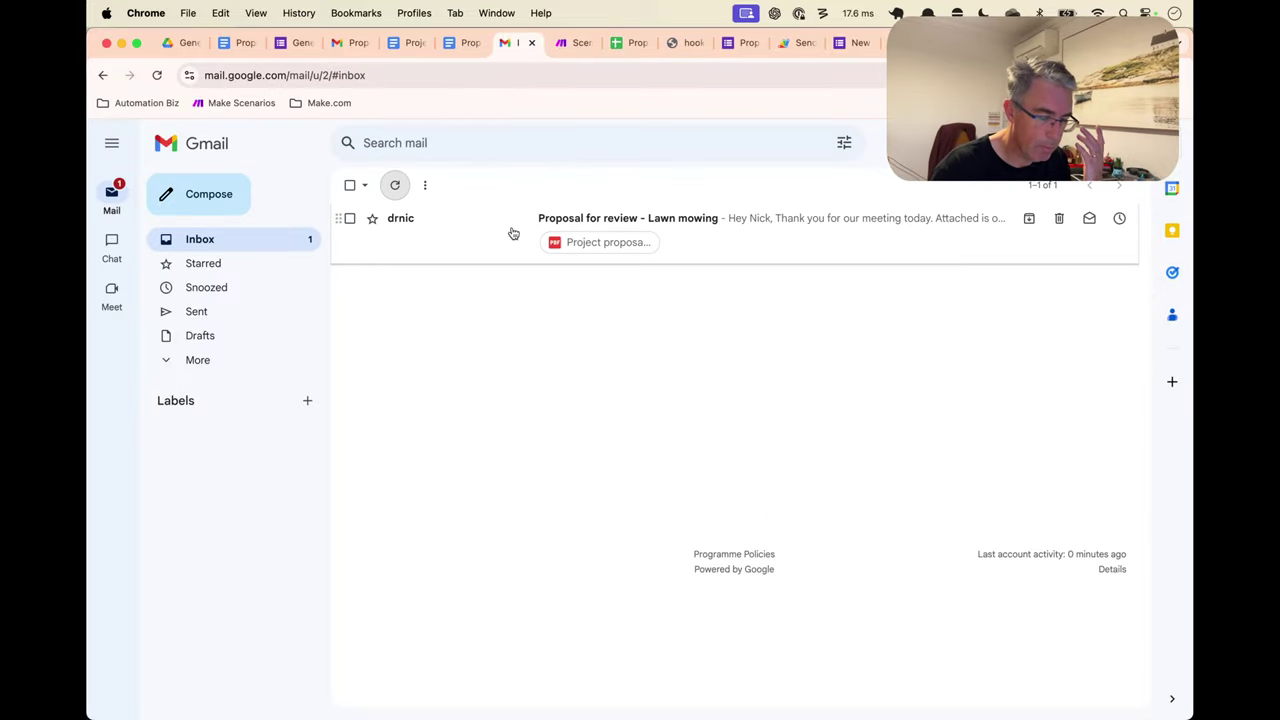
Open the 'Proposal for review - Lawn mowing' email, then play the Keynote Demonstration slideshow
left_click(511, 232)
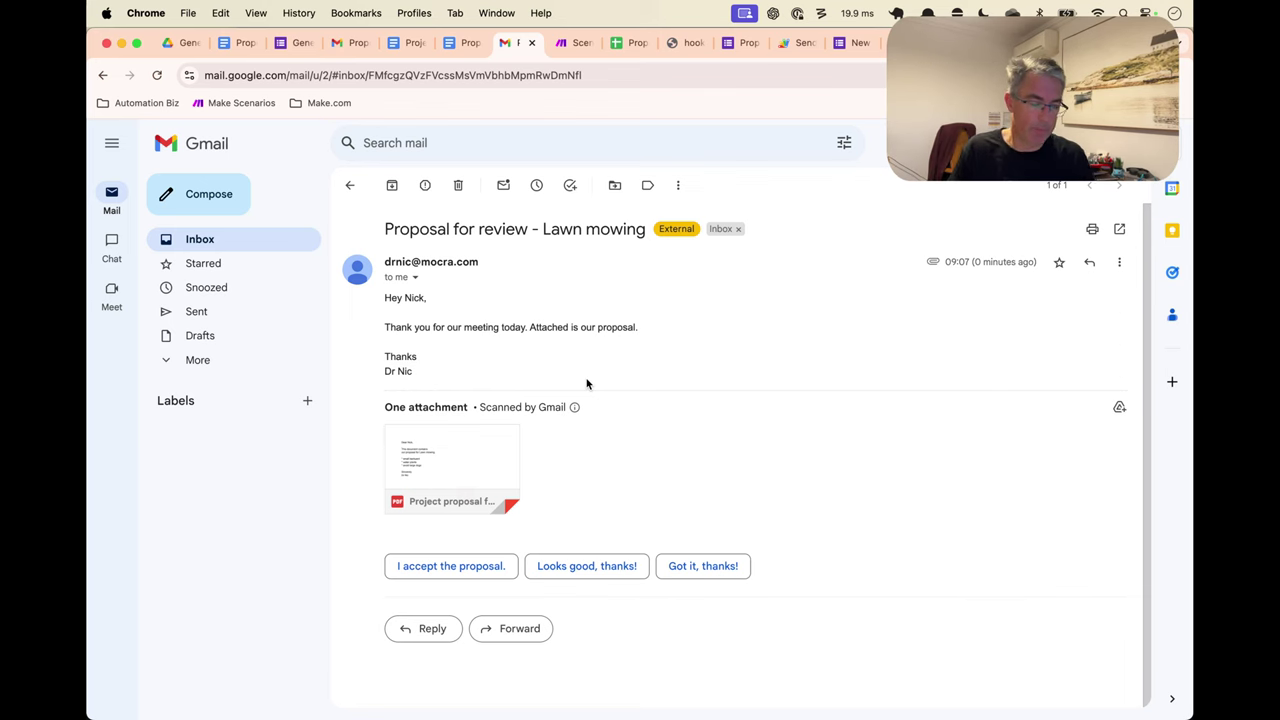
key("super+Tab")
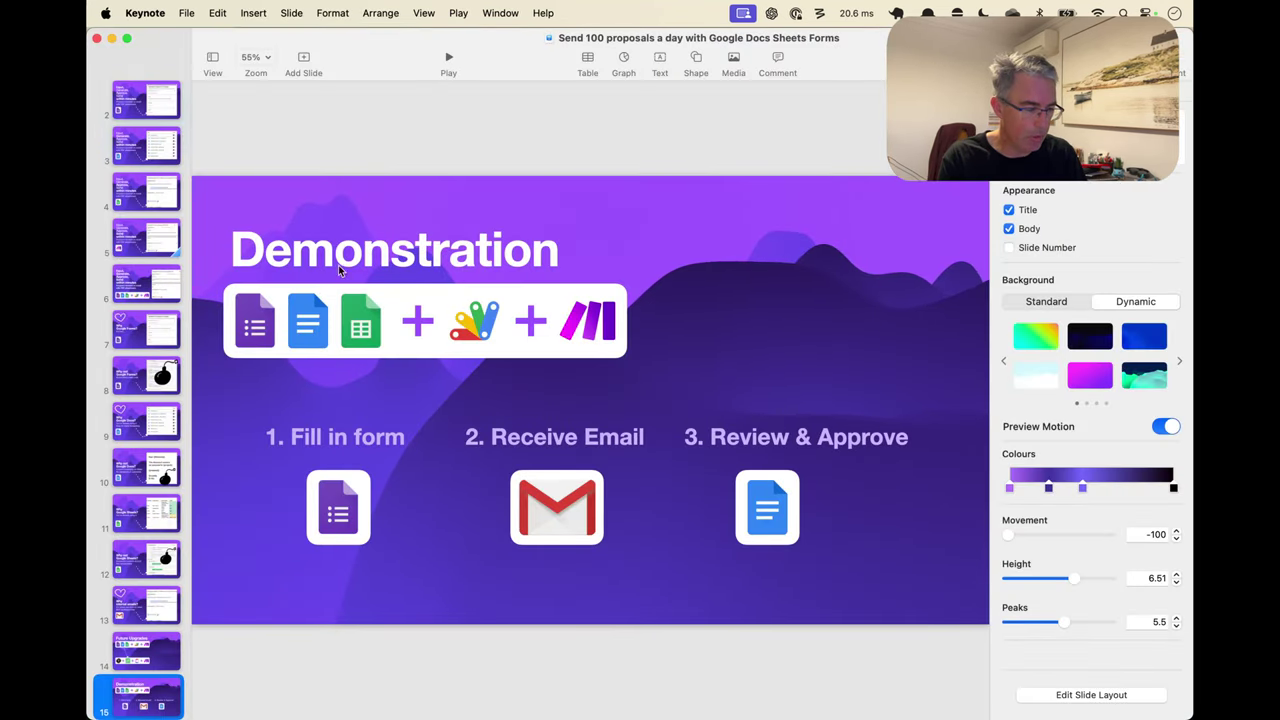
key("alt+super+p")
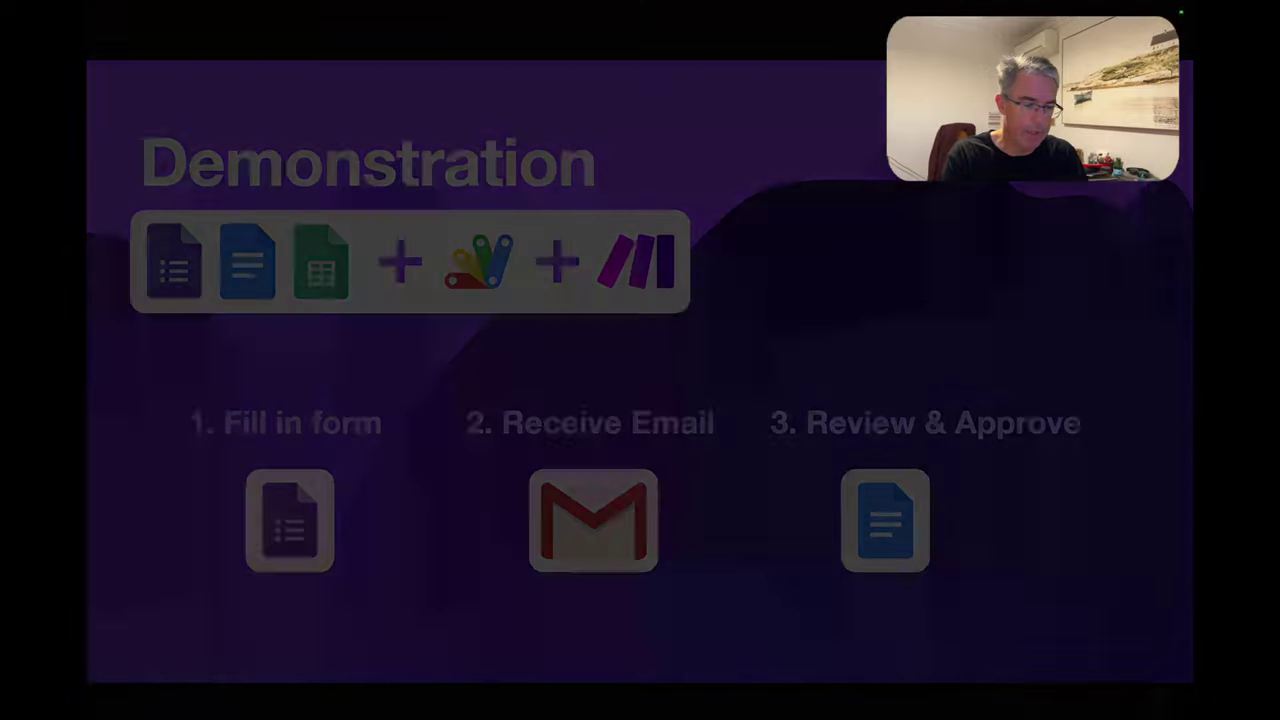